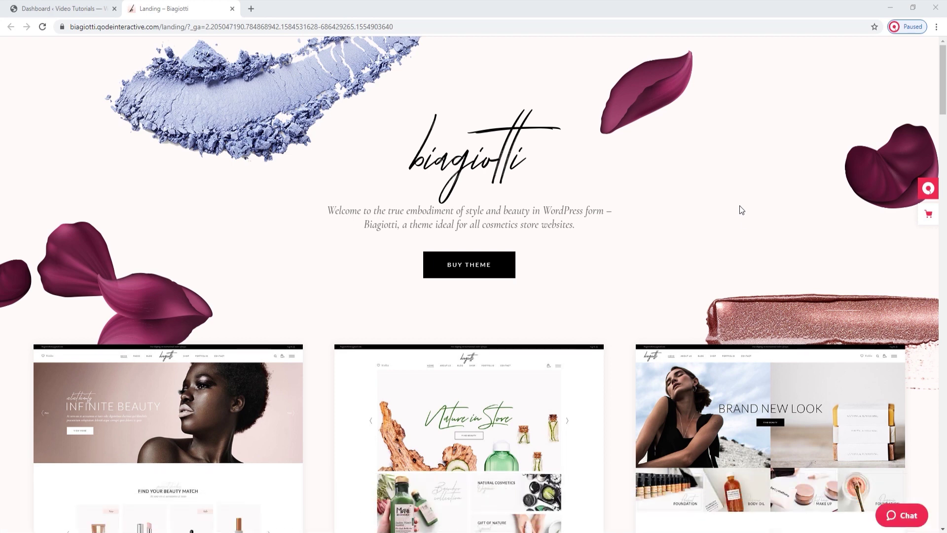
Look through the Biagiotti landing page's home layouts, inner pages, theme features and compatible plugins
scroll(742, 210, "down", 2)
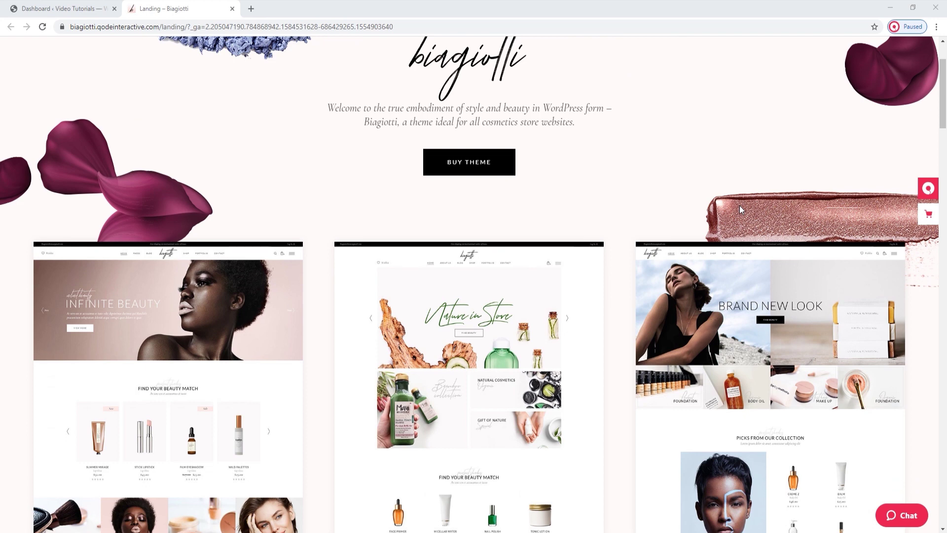
scroll(739, 206, "down", 1)
scroll(740, 206, "down", 2)
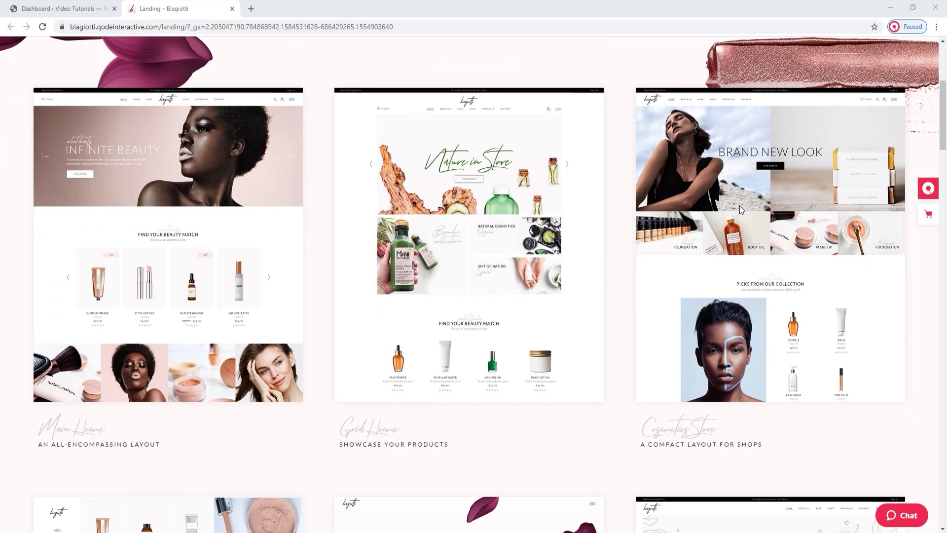
scroll(739, 205, "down", 5)
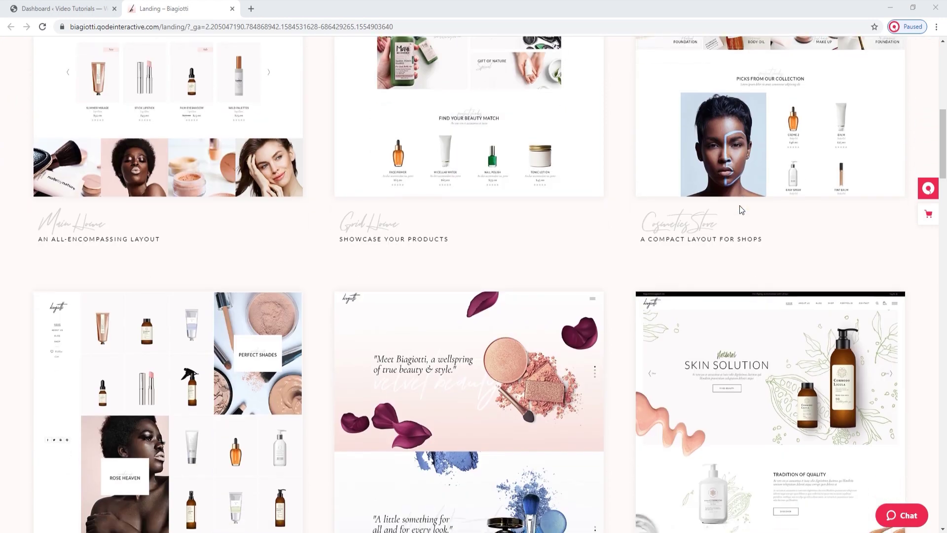
scroll(738, 205, "up", 1)
scroll(739, 205, "down", 9)
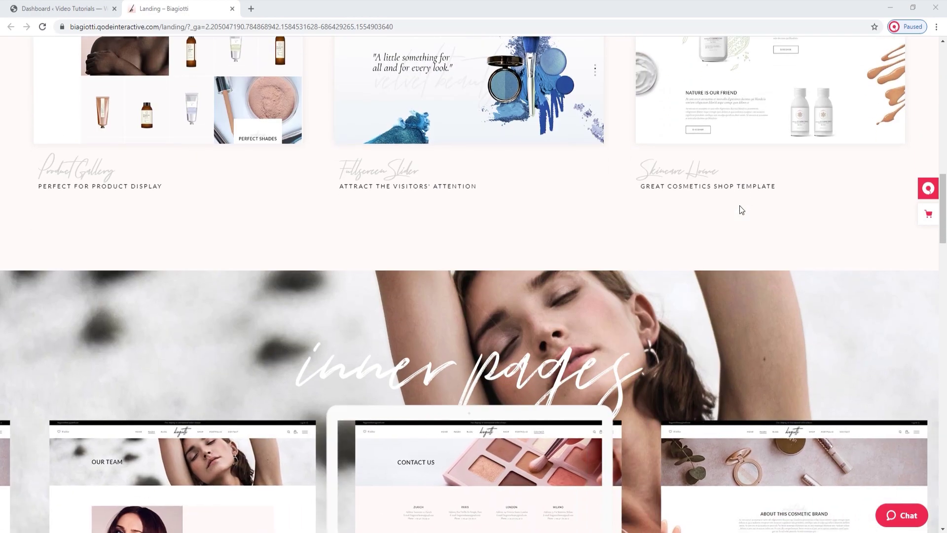
scroll(739, 206, "down", 4)
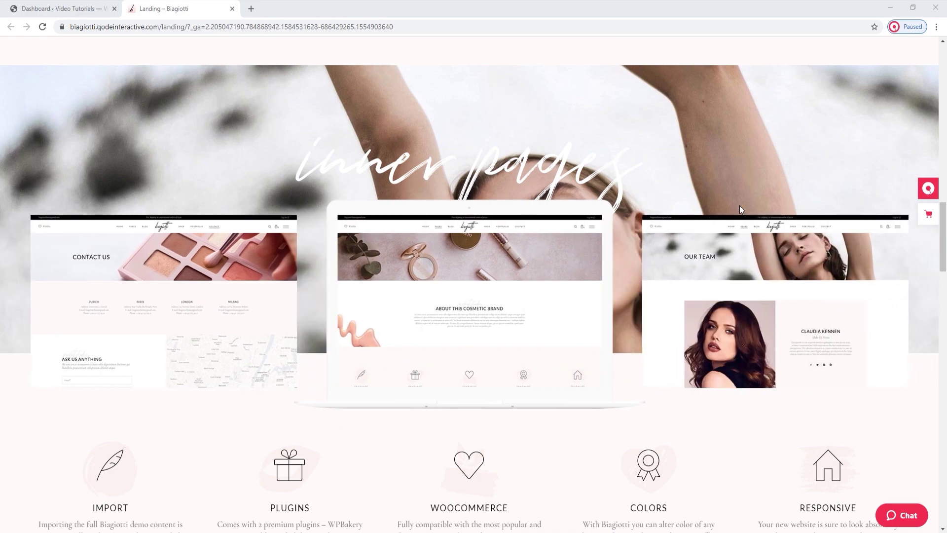
scroll(738, 206, "down", 4)
scroll(739, 206, "down", 2)
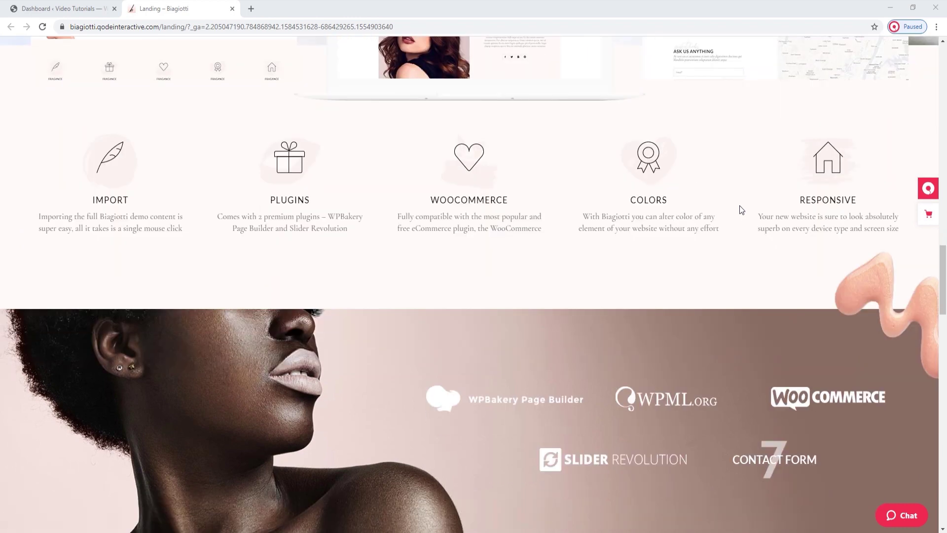
scroll(739, 206, "down", 2)
scroll(739, 205, "down", 1)
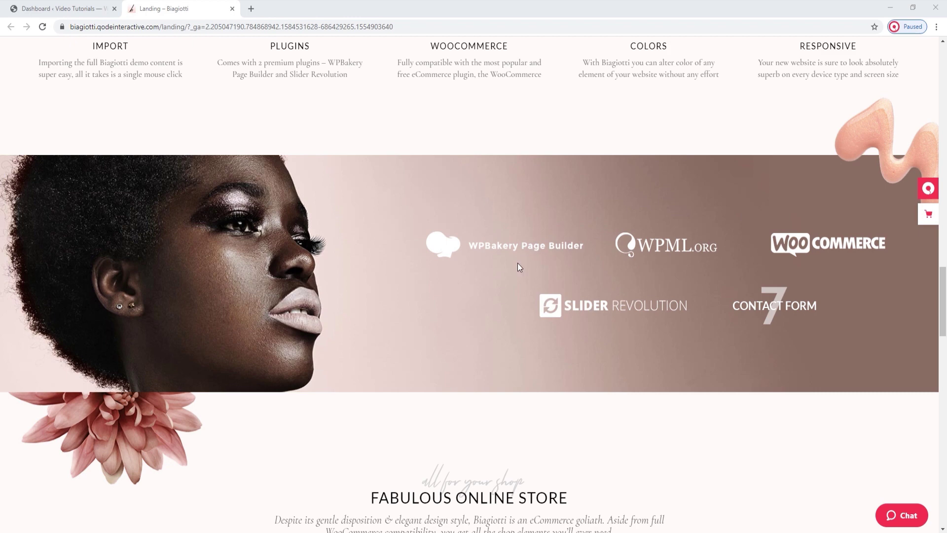
Examine the landing page's online store, blog and portfolio layout sections down to the closing purchase offer
scroll(518, 264, "down", 4)
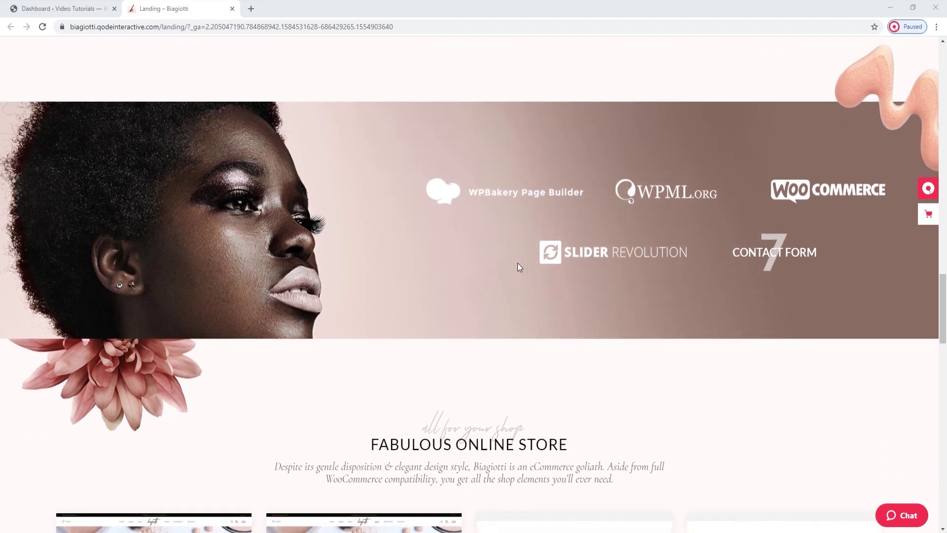
scroll(519, 266, "down", 3)
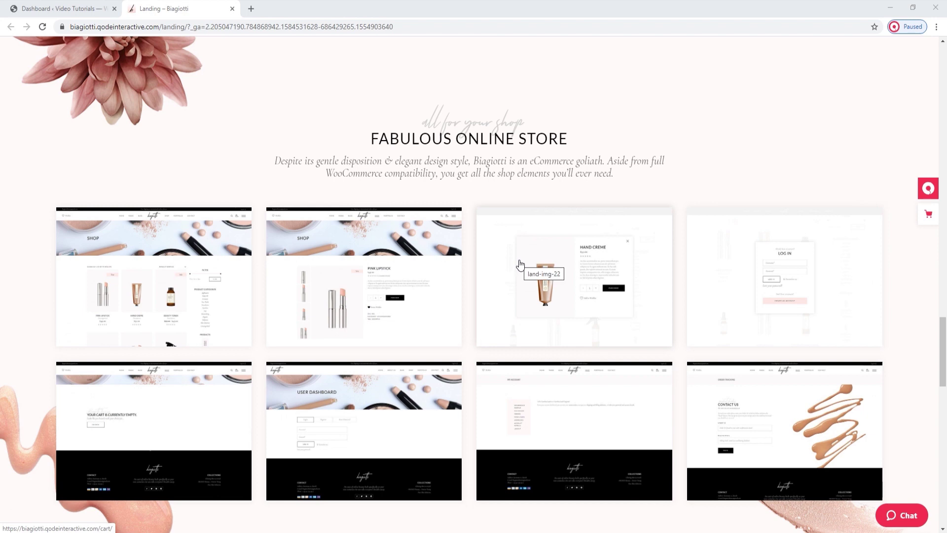
scroll(521, 265, "down", 7)
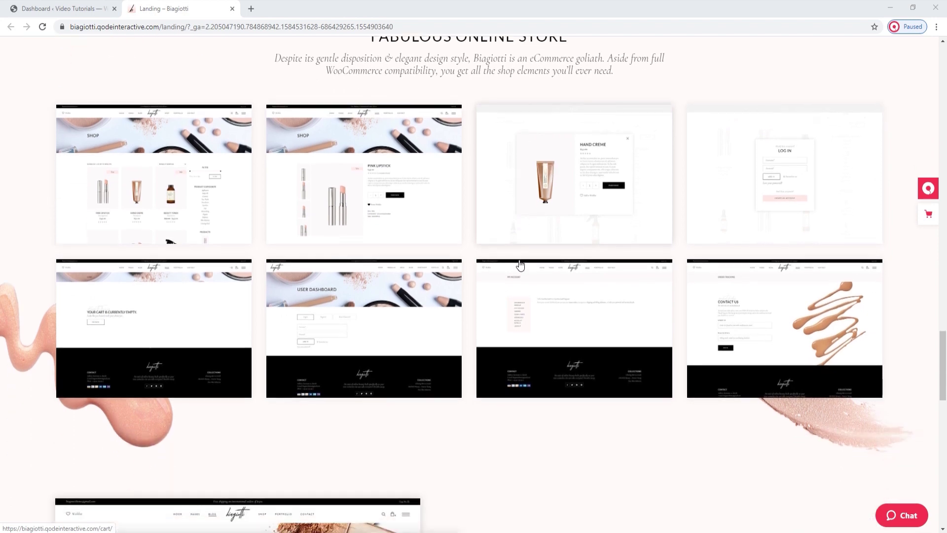
scroll(520, 265, "down", 2)
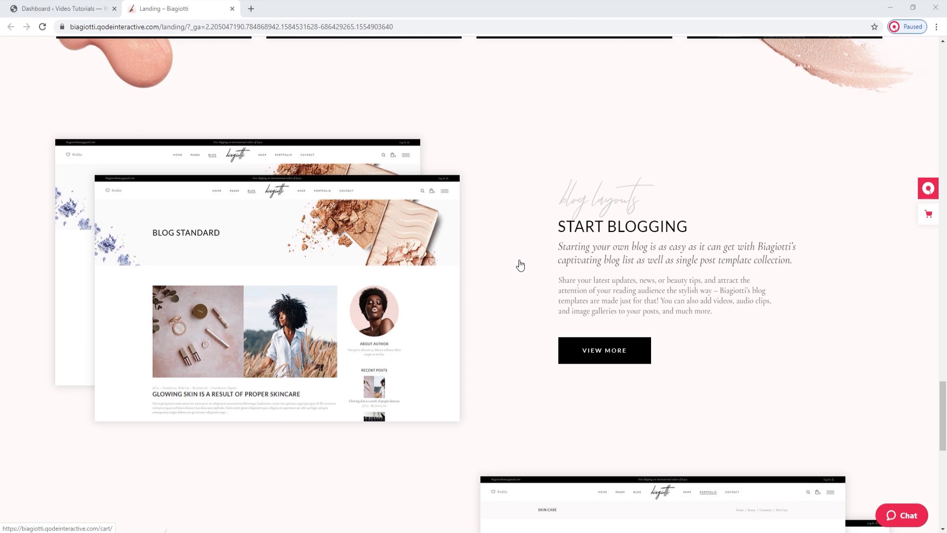
scroll(519, 264, "down", 1)
scroll(442, 260, "down", 3)
scroll(442, 260, "down", 2)
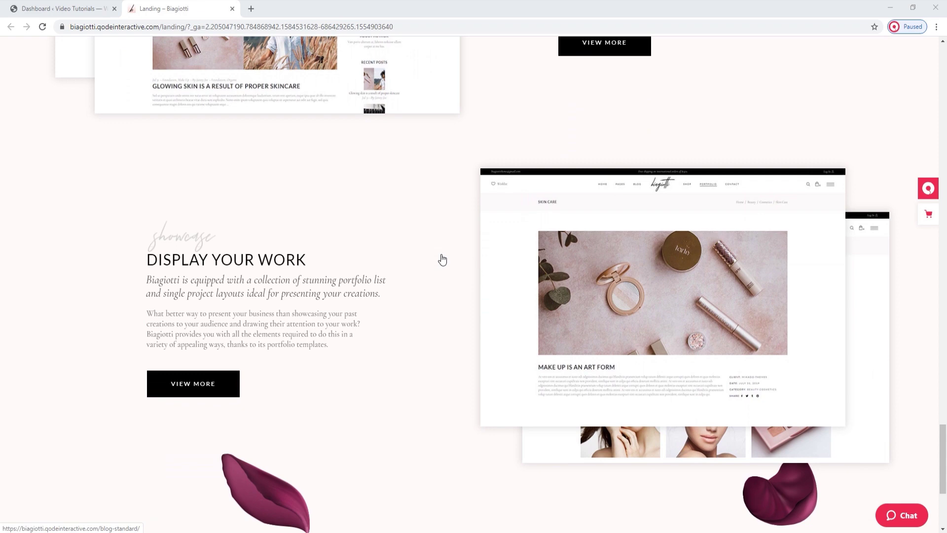
scroll(442, 260, "down", 1)
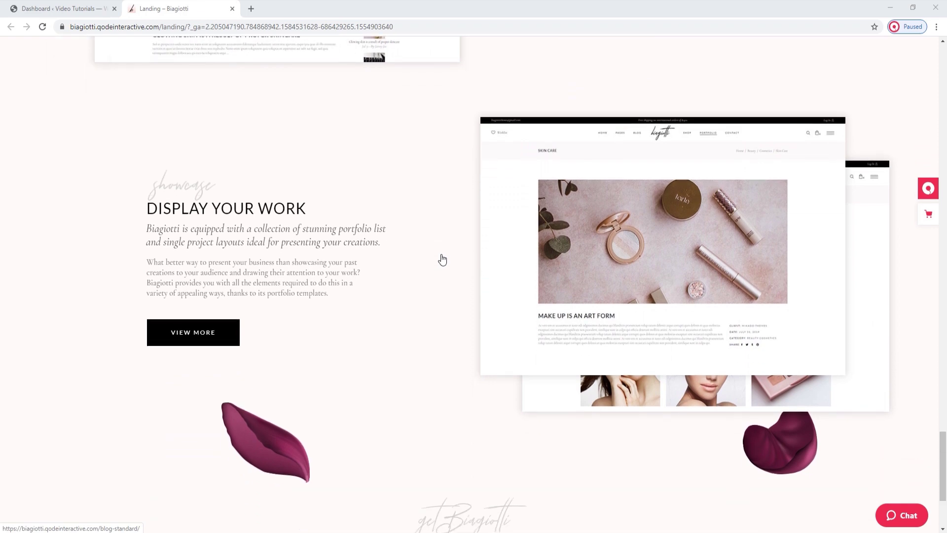
scroll(441, 260, "down", 3)
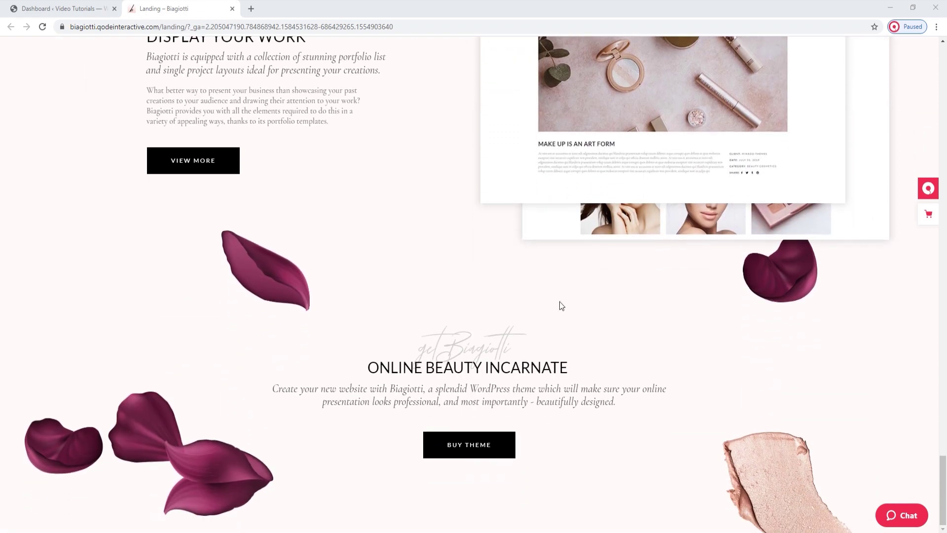
Open the Main Home demo from the start of the landing page and look over its homepage
left_click_drag(943, 460, 943, 47)
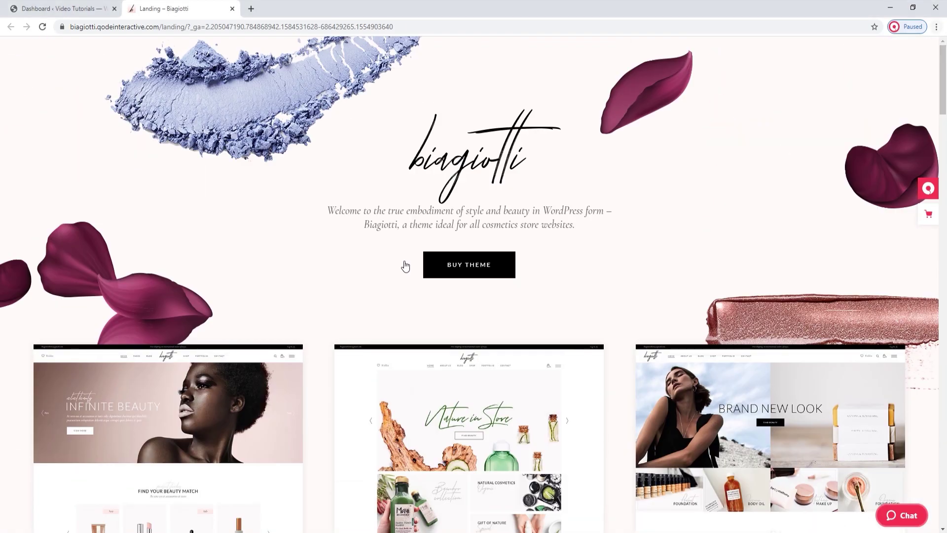
scroll(394, 266, "down", 2)
scroll(346, 276, "down", 1)
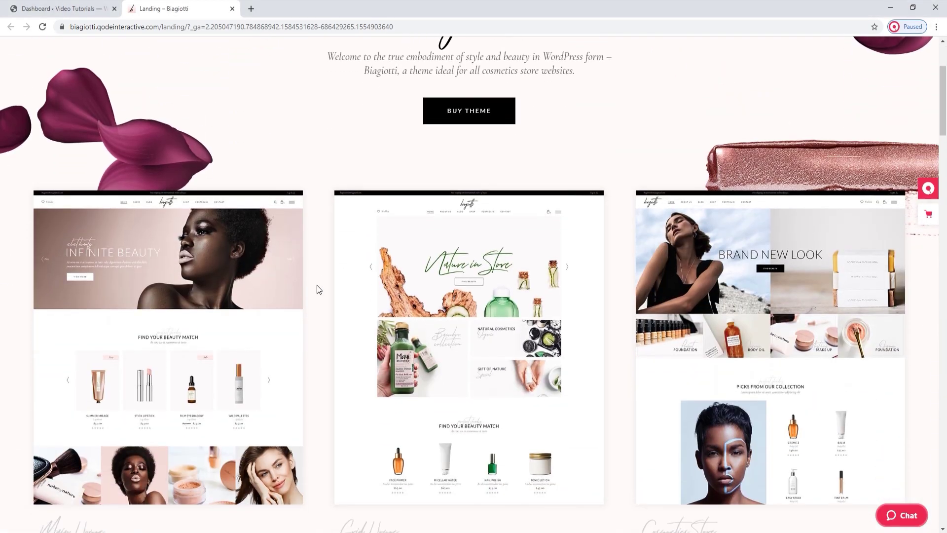
left_click(176, 288)
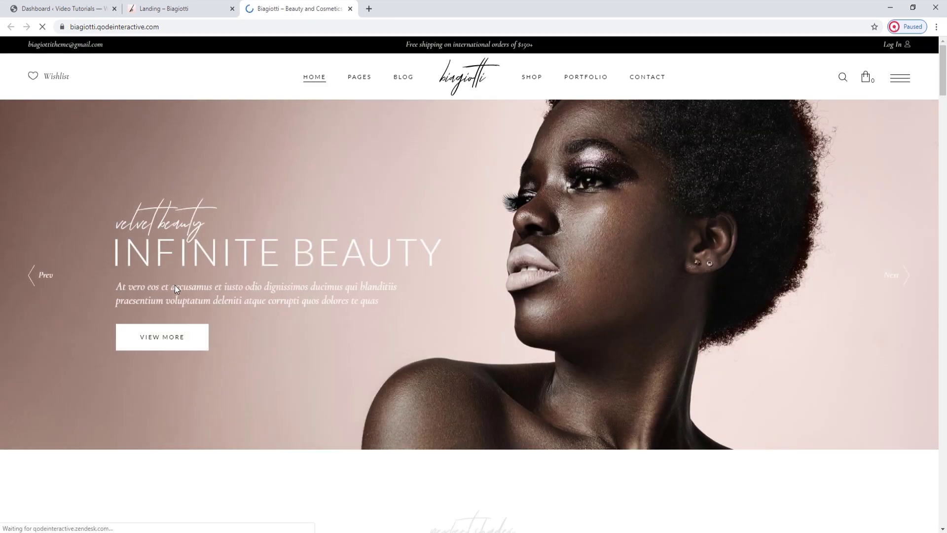
scroll(180, 290, "down", 1)
scroll(179, 289, "down", 3)
left_click_drag(943, 96, 945, 56)
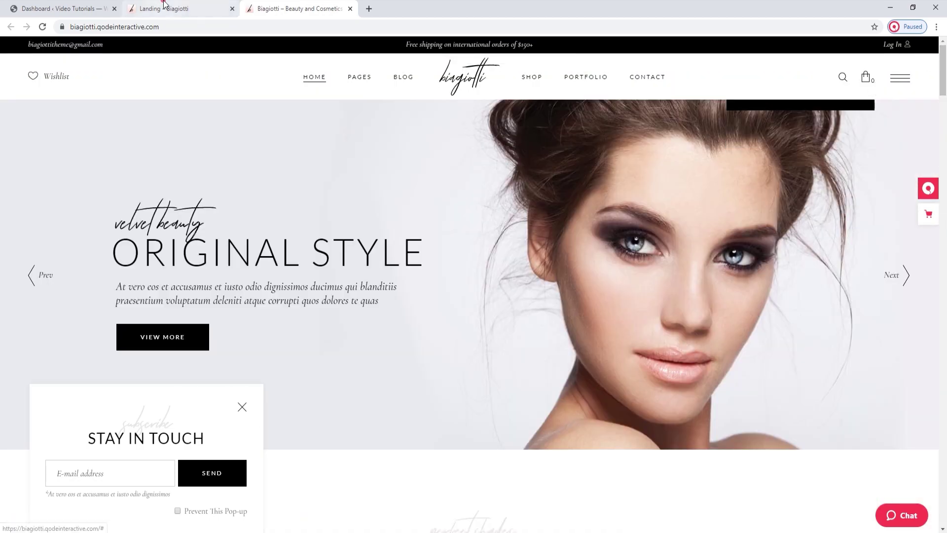
Return to the WordPress admin and open the Biagiotti Dashboard's demo content Import page
left_click(164, 6)
left_click(54, 7)
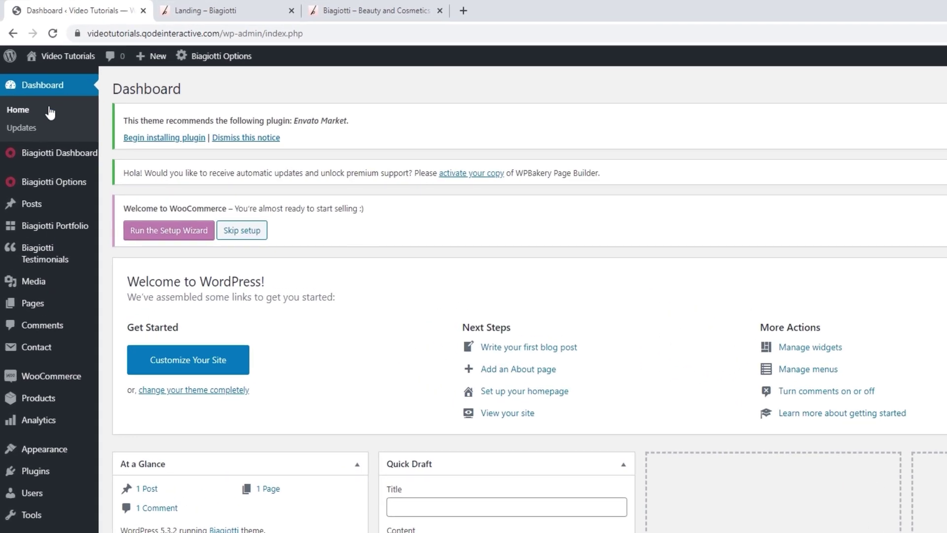
mouse_move(42, 123)
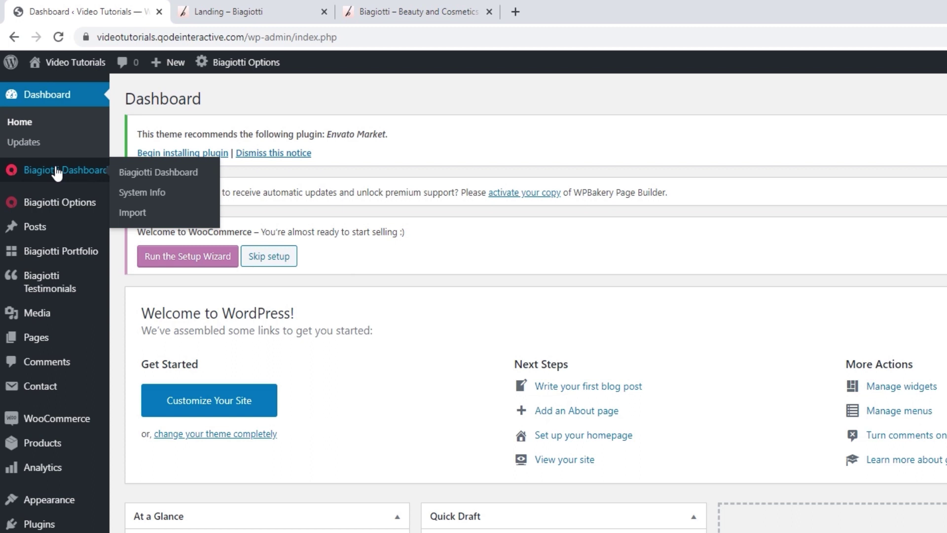
left_click(134, 213)
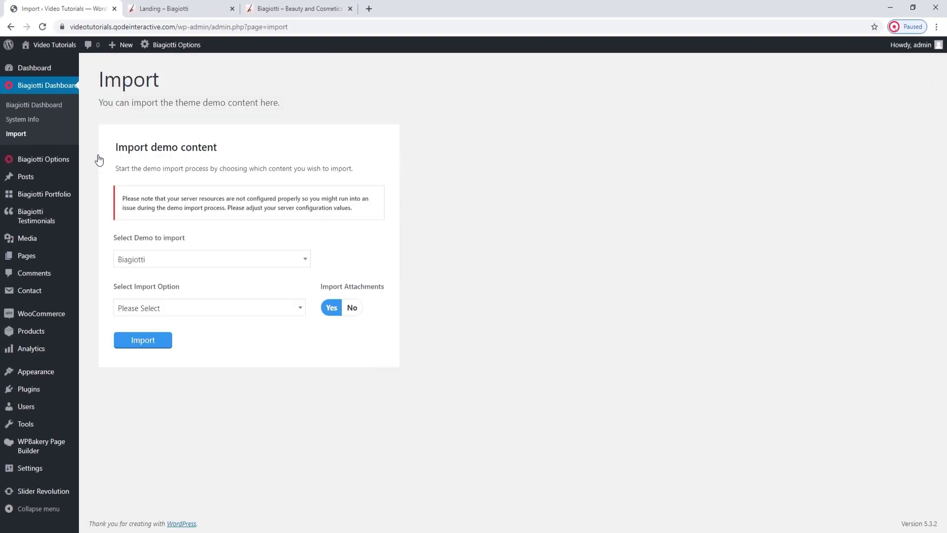
Set the import option to All for the Biagiotti demo, and run and confirm the import
left_click(182, 308)
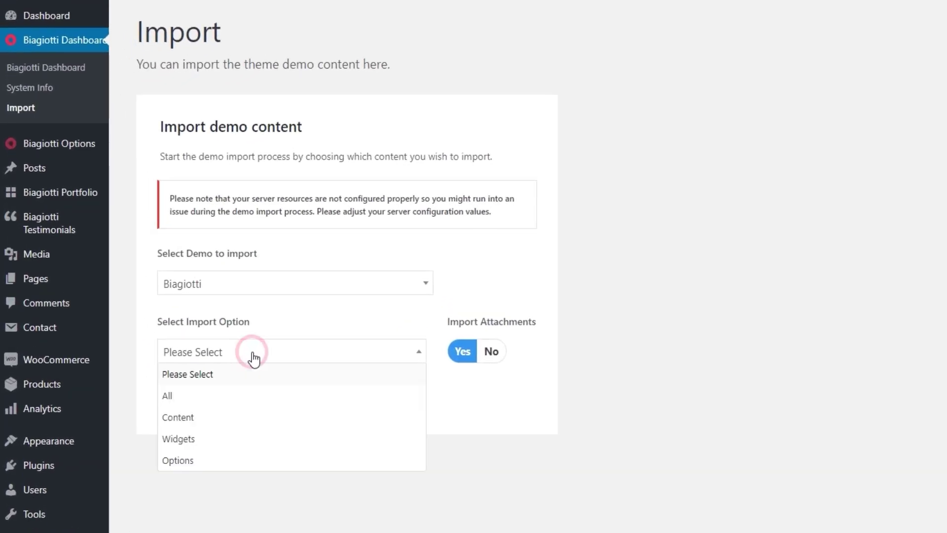
left_click(223, 396)
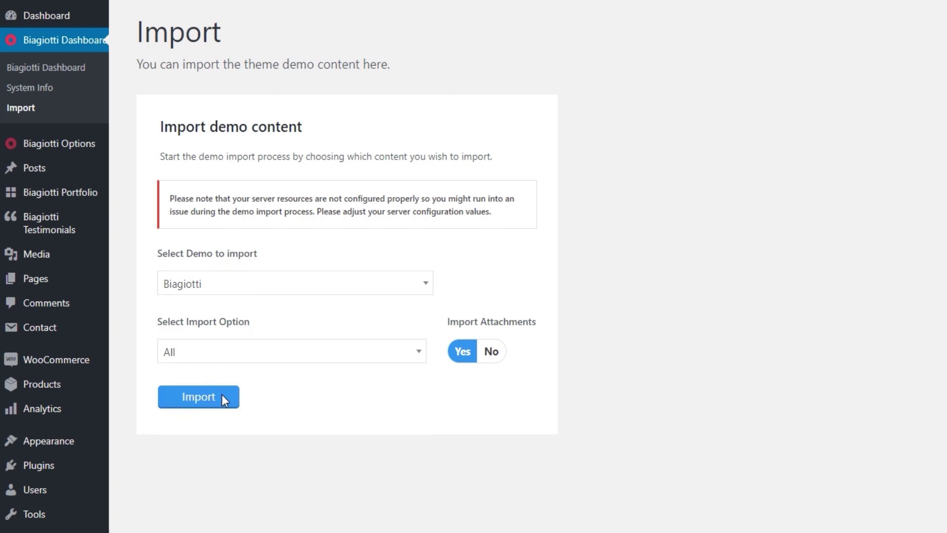
left_click(190, 398)
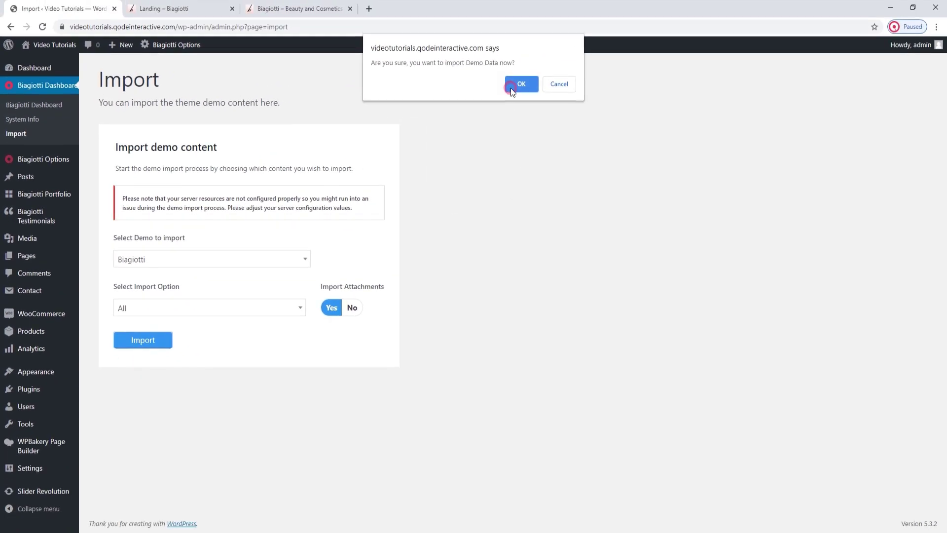
left_click(512, 87)
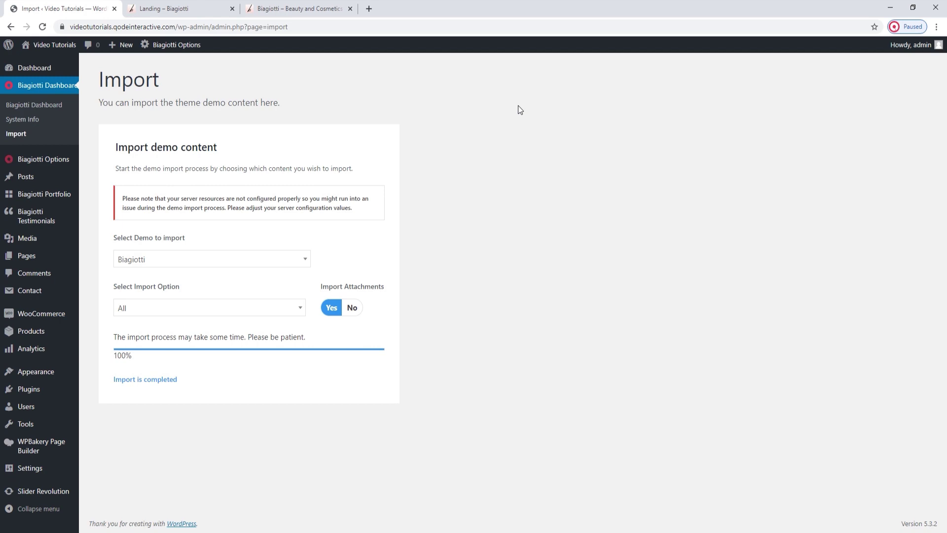
Open the live Video Tutorials site in a new browser tab and examine its homepage down to the footer
mouse_move(59, 46)
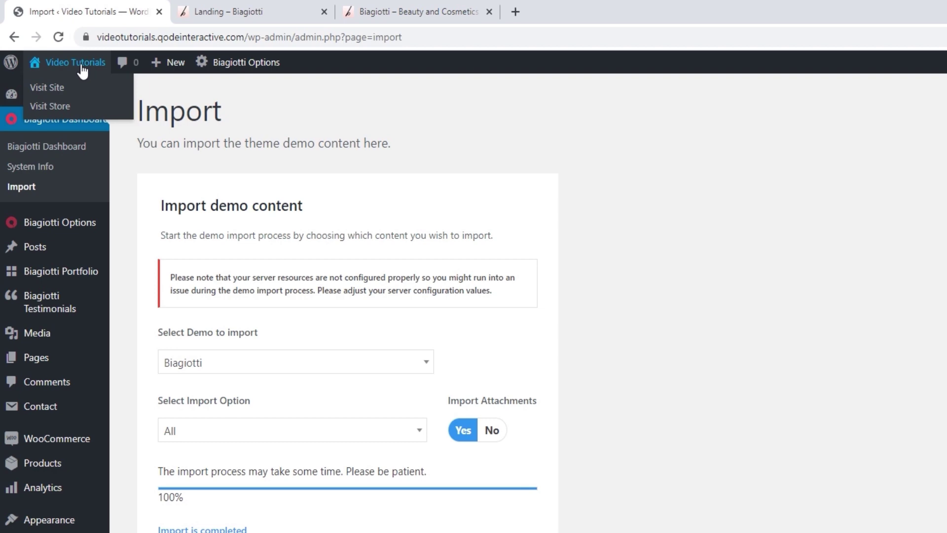
middle_click(55, 89)
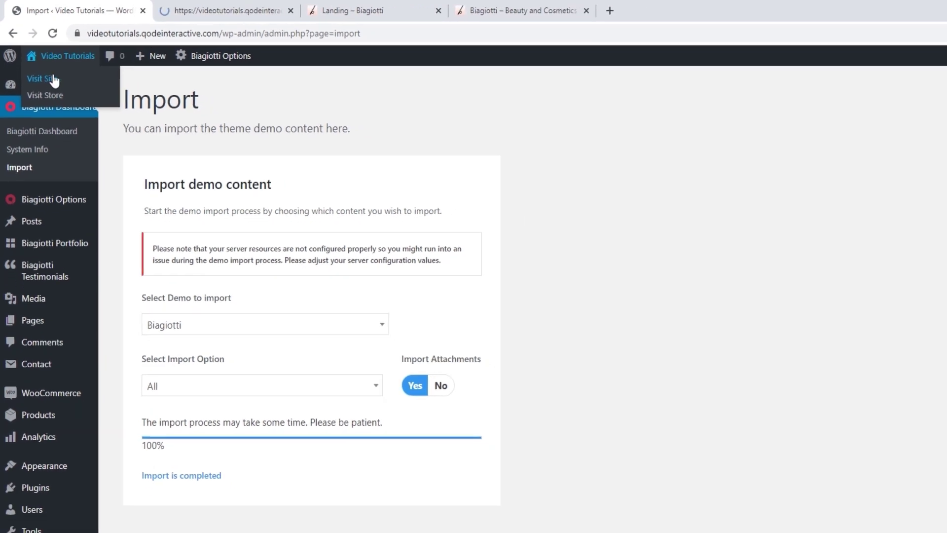
left_click(280, 7)
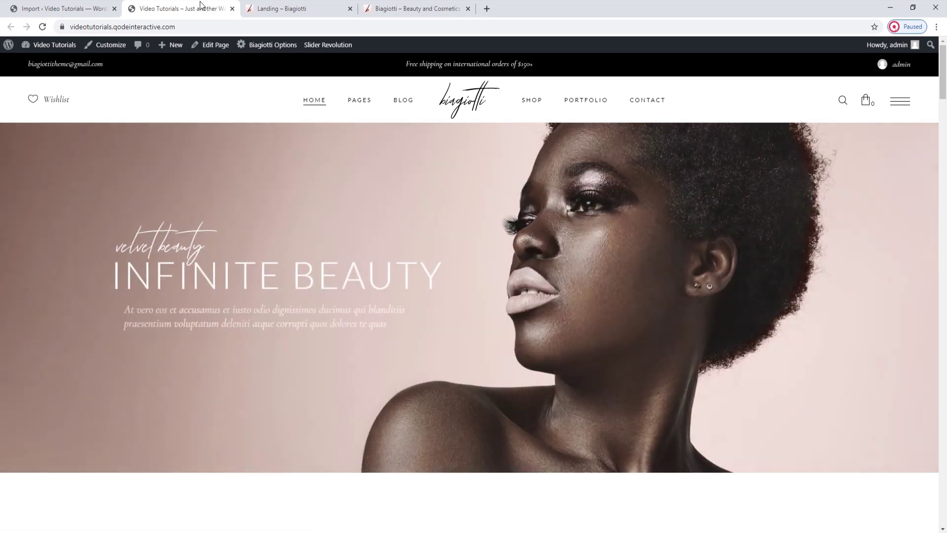
scroll(285, 93, "down", 1)
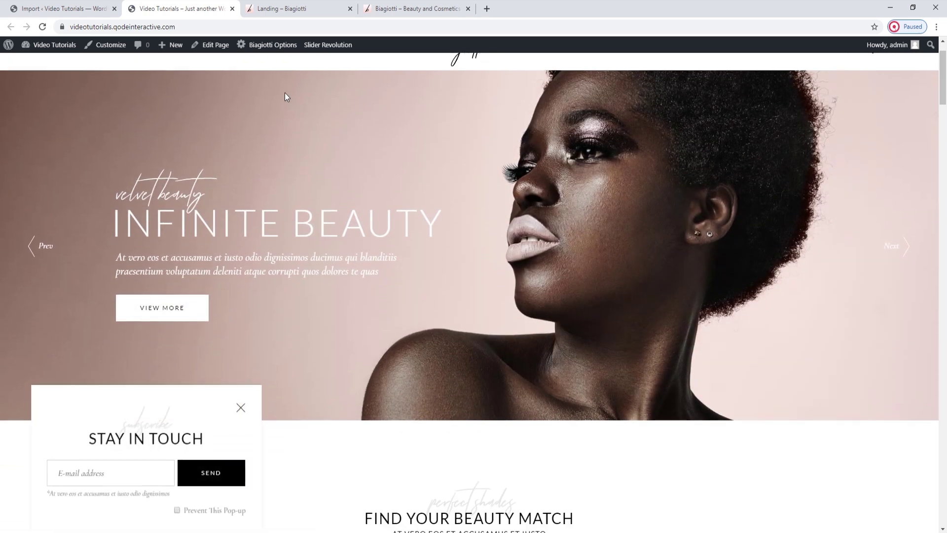
scroll(286, 97, "down", 4)
scroll(286, 96, "down", 3)
scroll(286, 96, "down", 15)
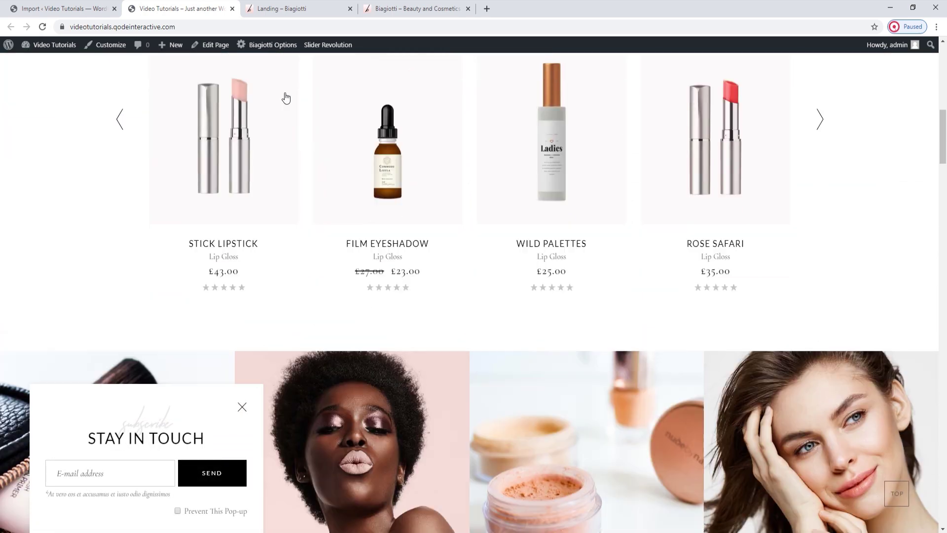
scroll(286, 96, "down", 15)
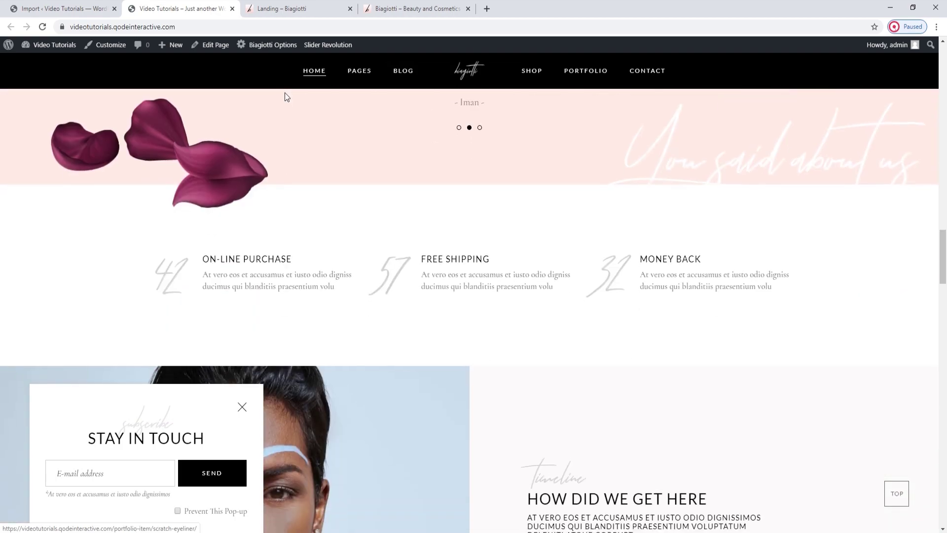
scroll(286, 97, "down", 12)
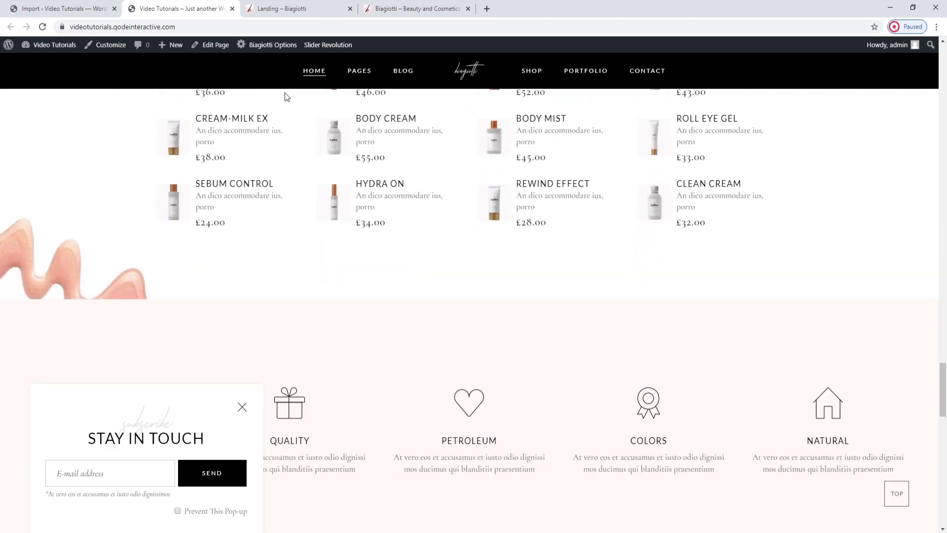
scroll(286, 96, "down", 10)
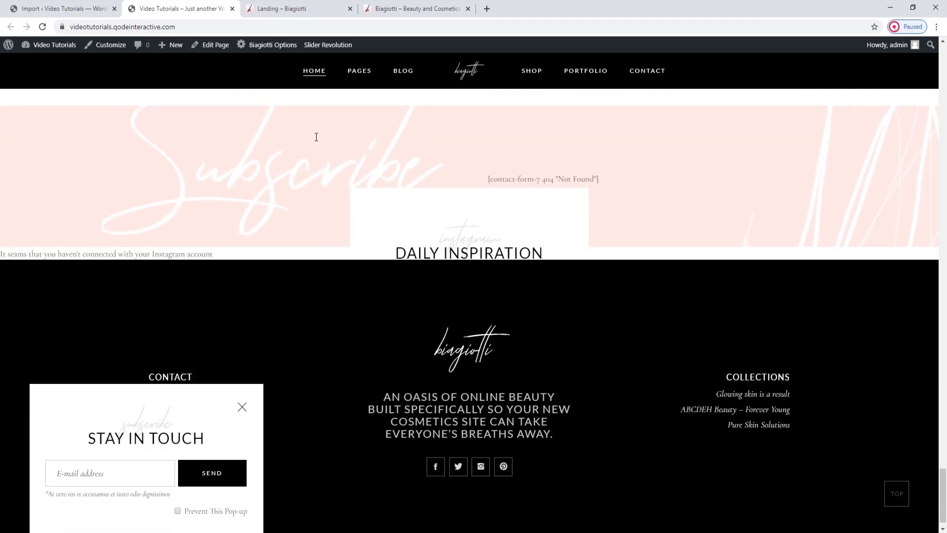
Switch to the original Biagiotti demo homepage and examine its Subscribe and Instagram sections for comparison
left_click(417, 8)
scroll(946, 288, "down", 1)
scroll(946, 289, "down", 20)
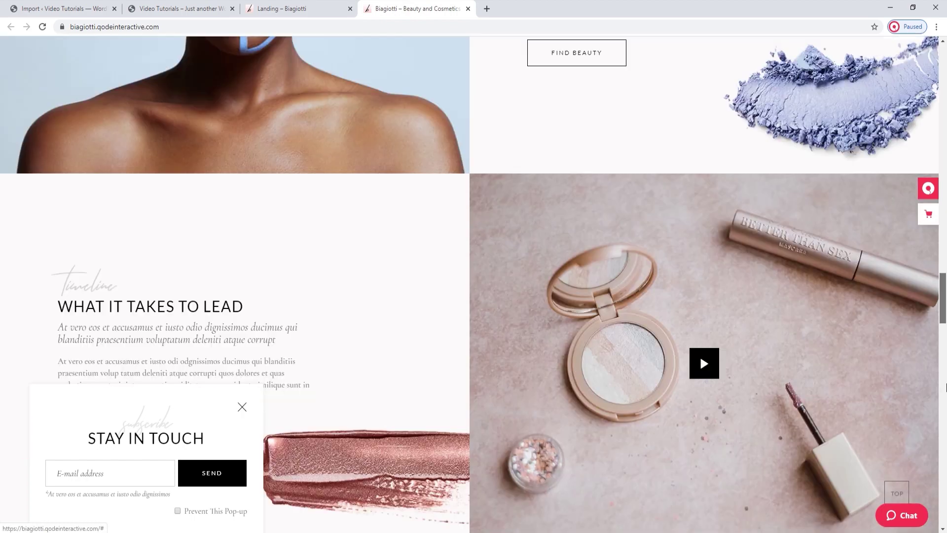
scroll(942, 487, "down", 1)
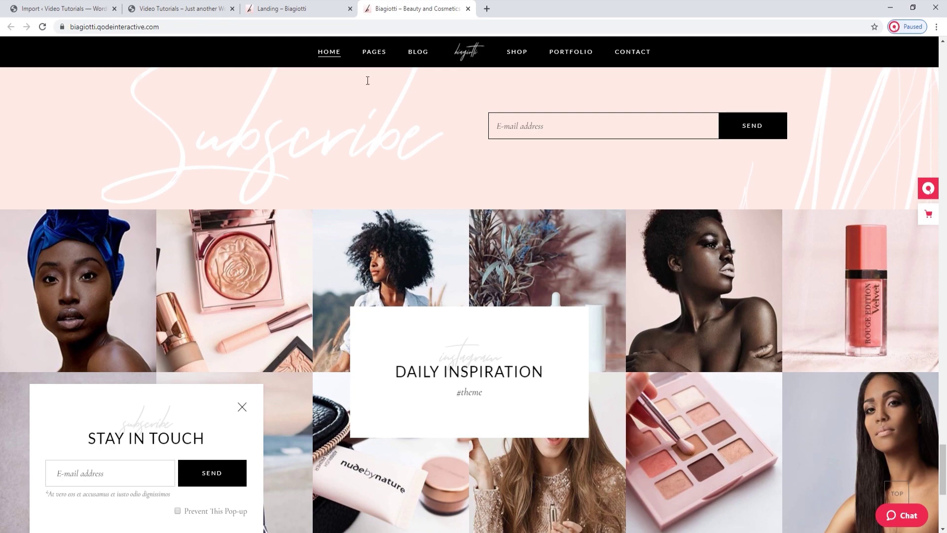
Close the Biagiotti Landing page and return to the top of the Video Tutorials site's homepage
left_click(314, 14)
left_click(350, 9)
left_click(204, 15)
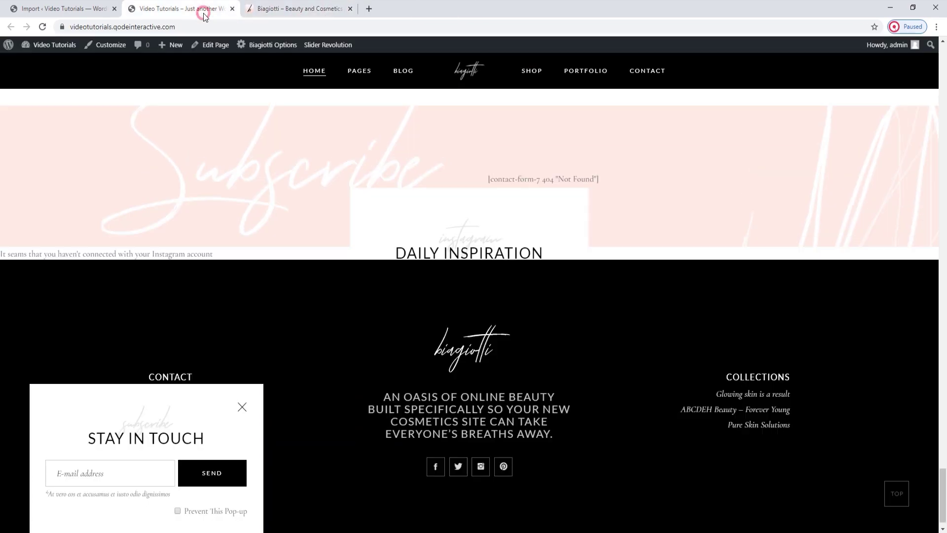
left_click_drag(943, 490, 945, 113)
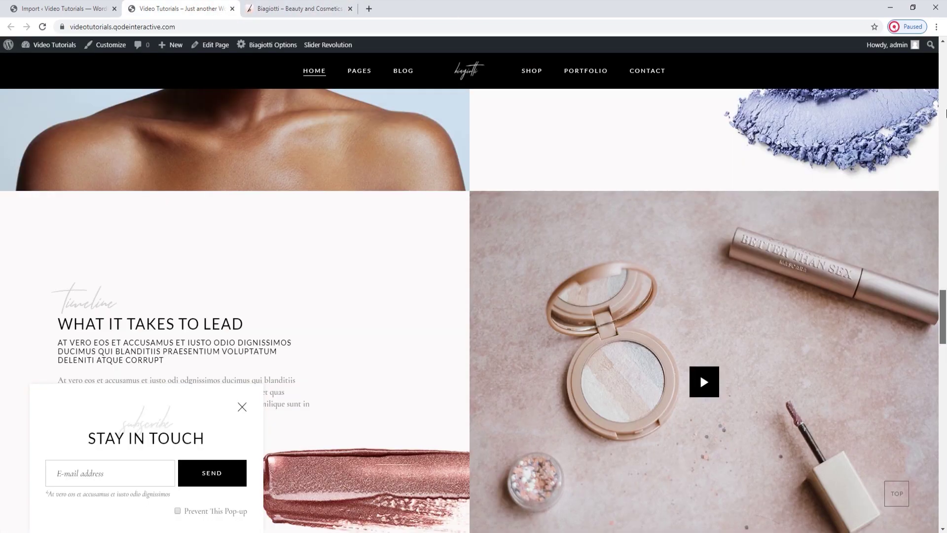
left_click(946, 114)
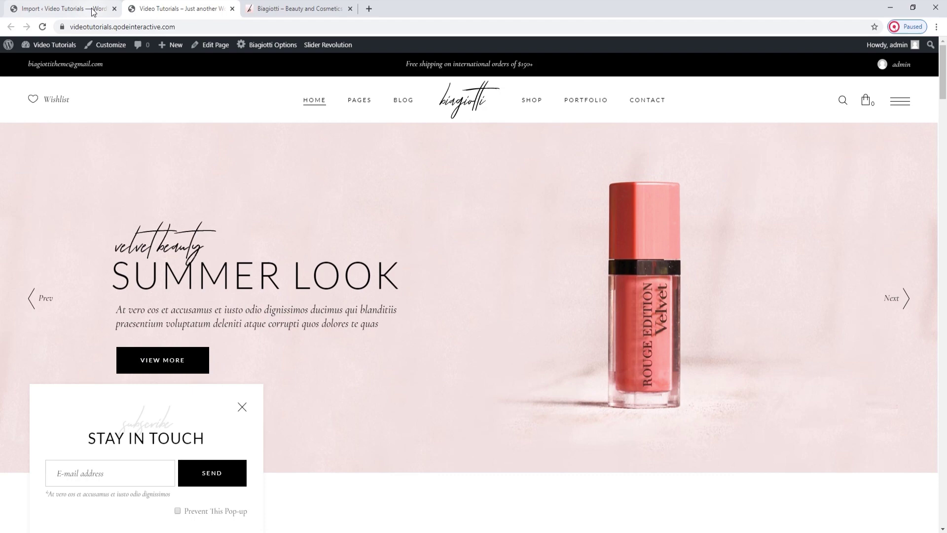
Return to the WordPress admin and open the Reading settings in a new browser tab
left_click(92, 11)
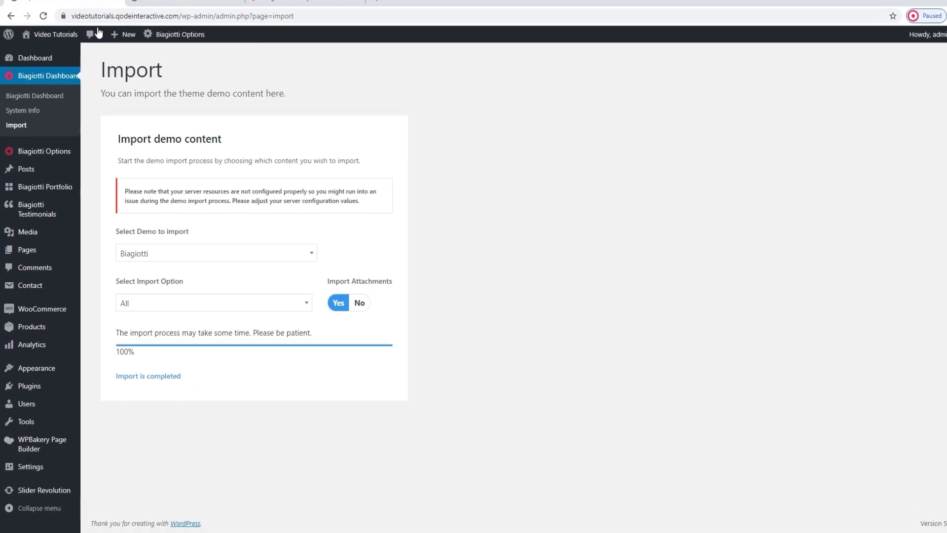
mouse_move(29, 468)
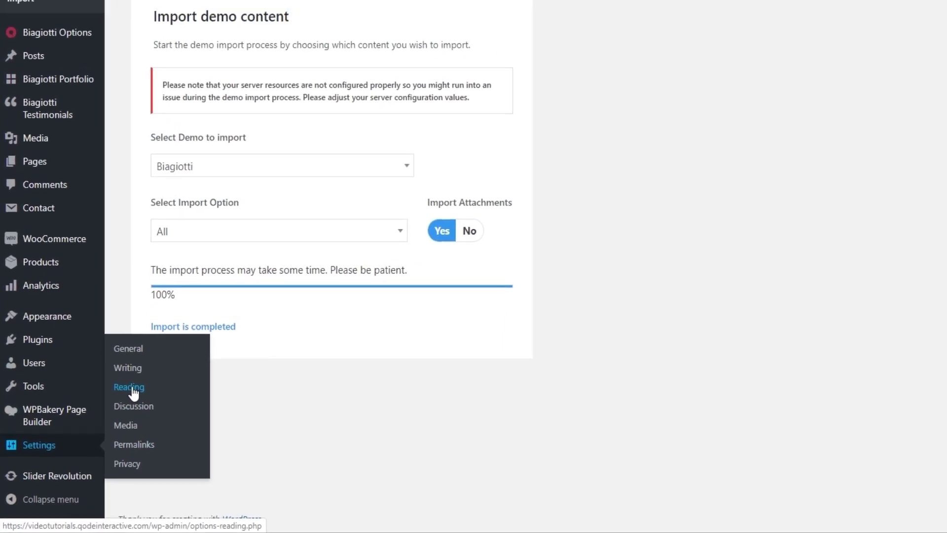
middle_click(139, 383)
left_click(197, 8)
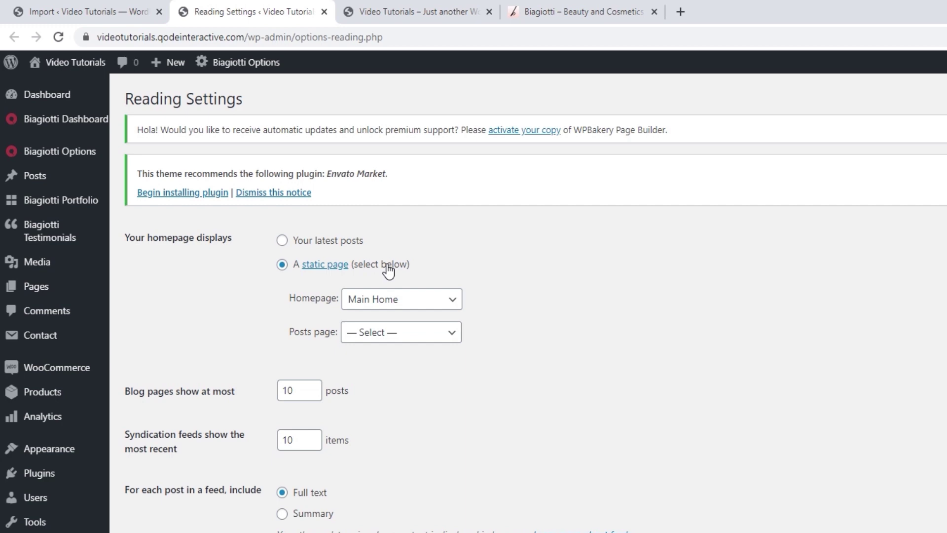
Examine the pages available as the static homepage and check the live Video Tutorials homepage
left_click(394, 299)
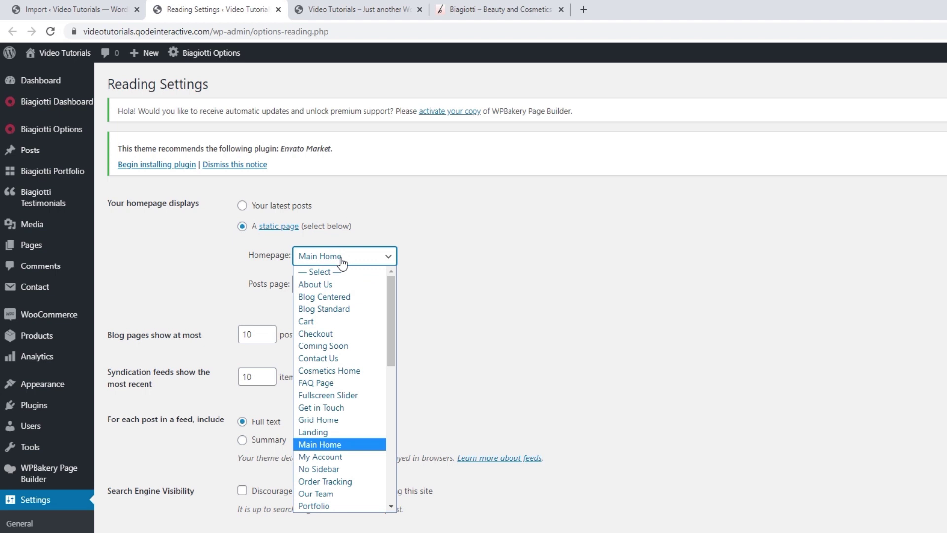
left_click(341, 258)
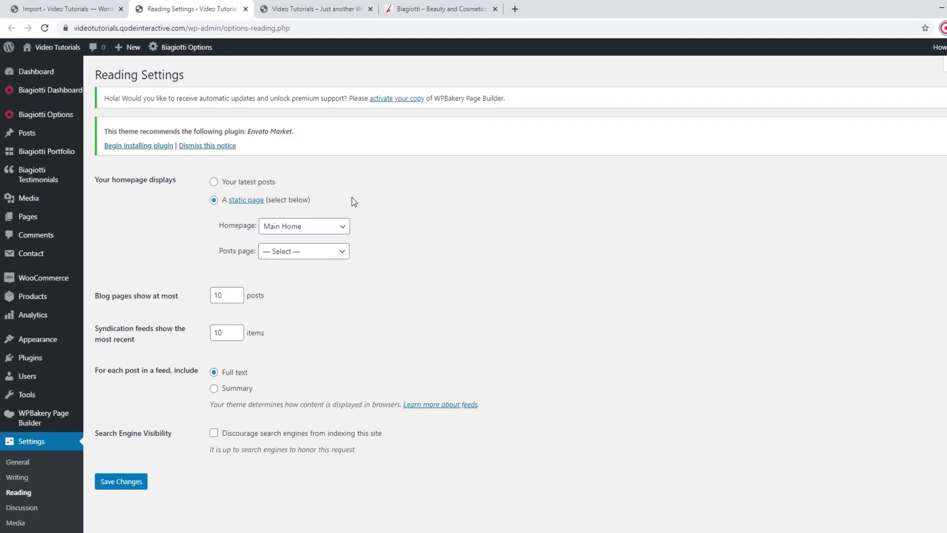
left_click(302, 14)
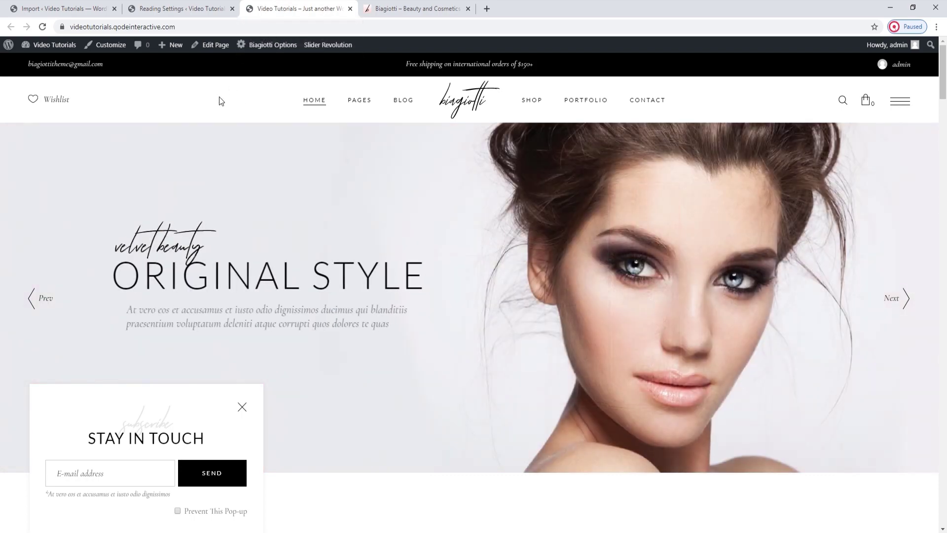
left_click(206, 10)
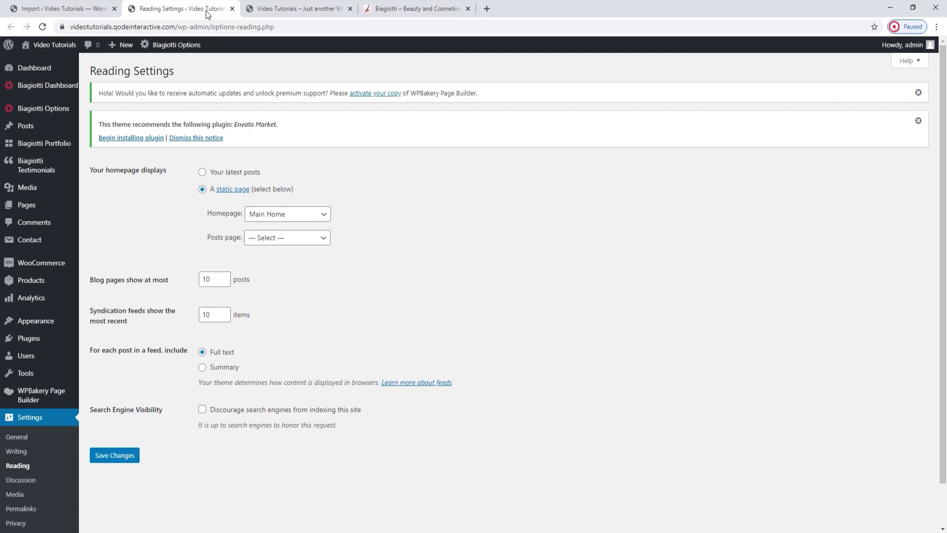
Open the Main Home front page for editing from the list of all pages and dismiss the page builder's welcome tip
mouse_move(35, 210)
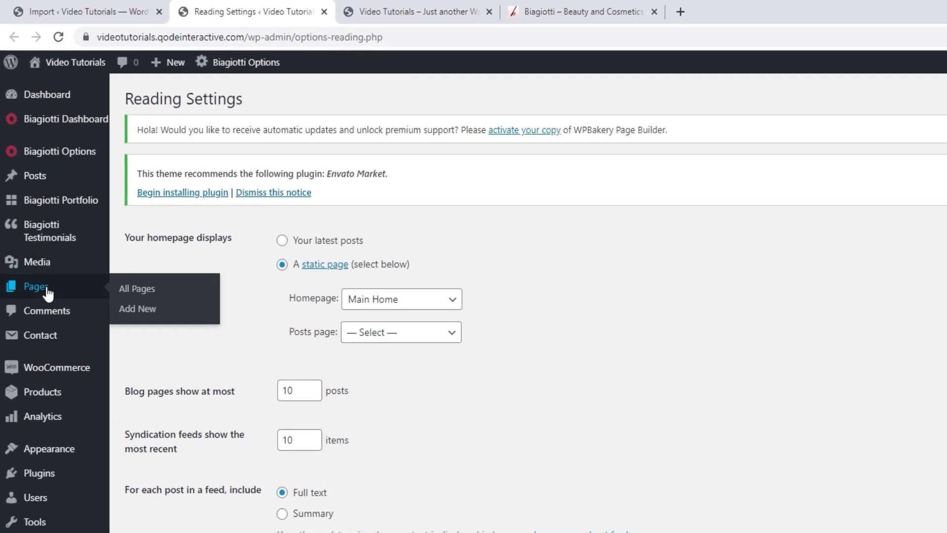
left_click(127, 288)
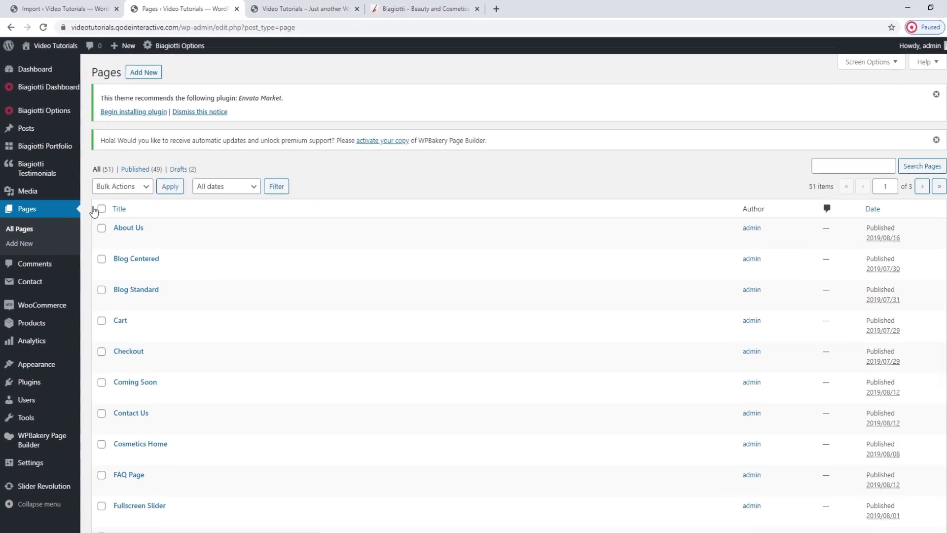
scroll(368, 300, "down", 6)
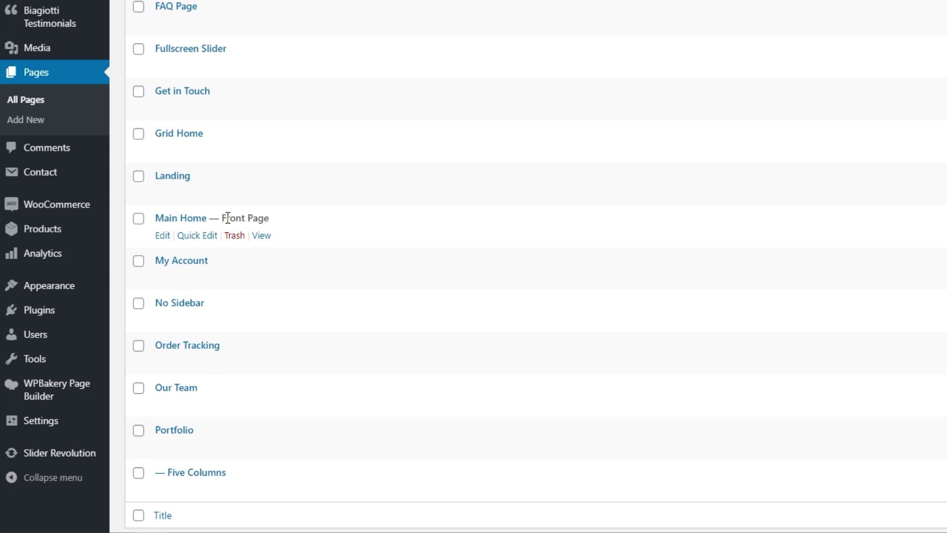
left_click(185, 220)
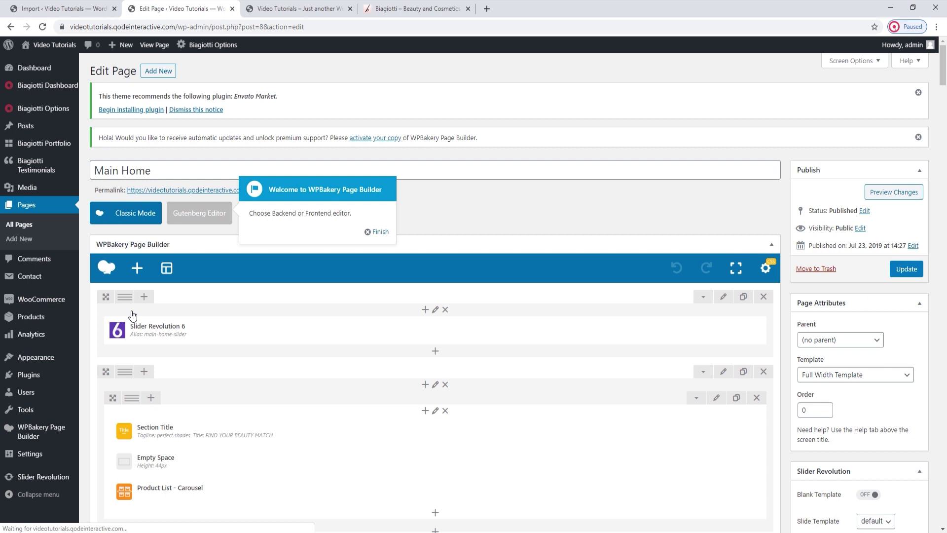
left_click(377, 232)
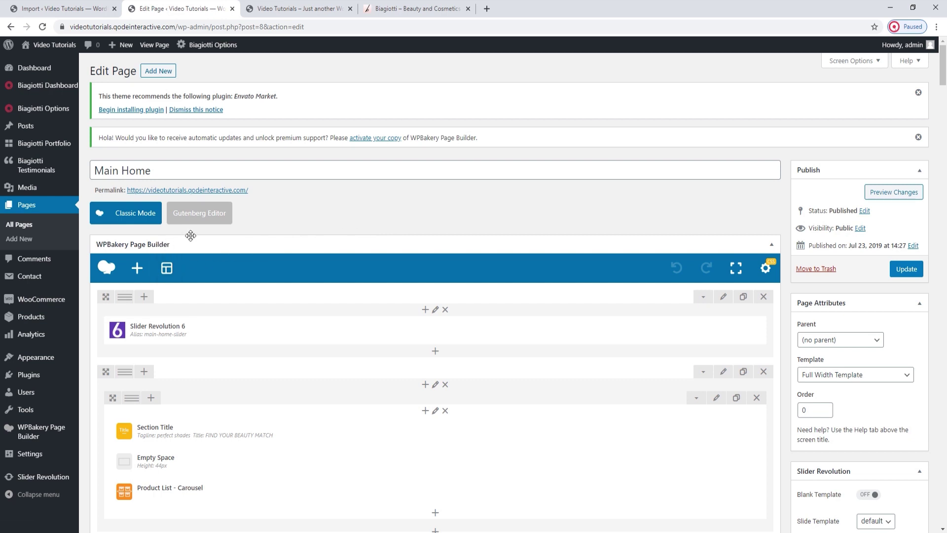
Examine the Main Home page's WPBakery layout and the header area on the live homepage
scroll(191, 236, "down", 1)
scroll(192, 240, "down", 2)
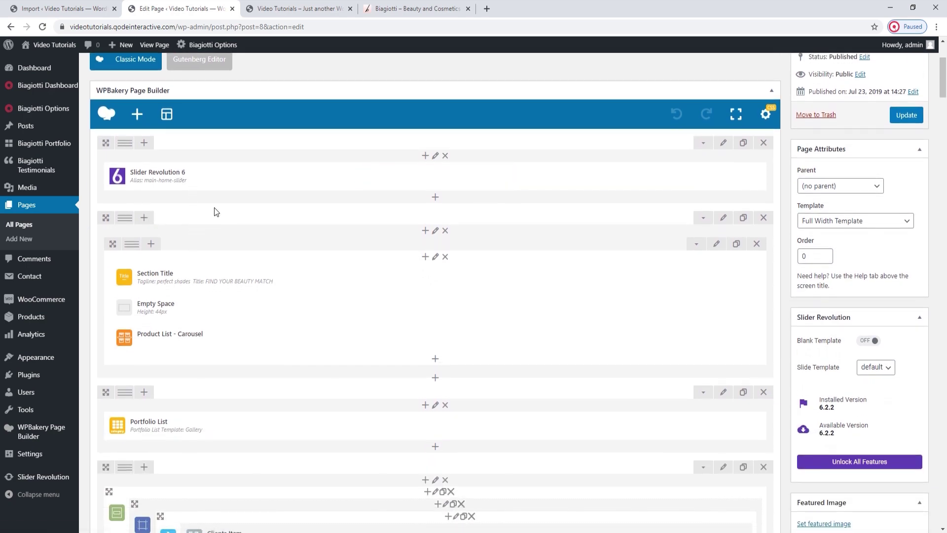
scroll(229, 216, "up", 3)
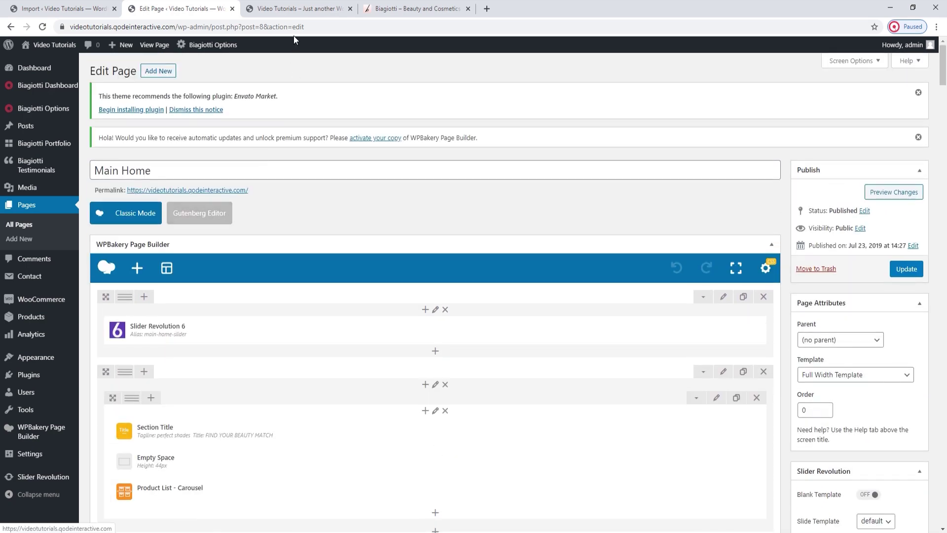
left_click(294, 13)
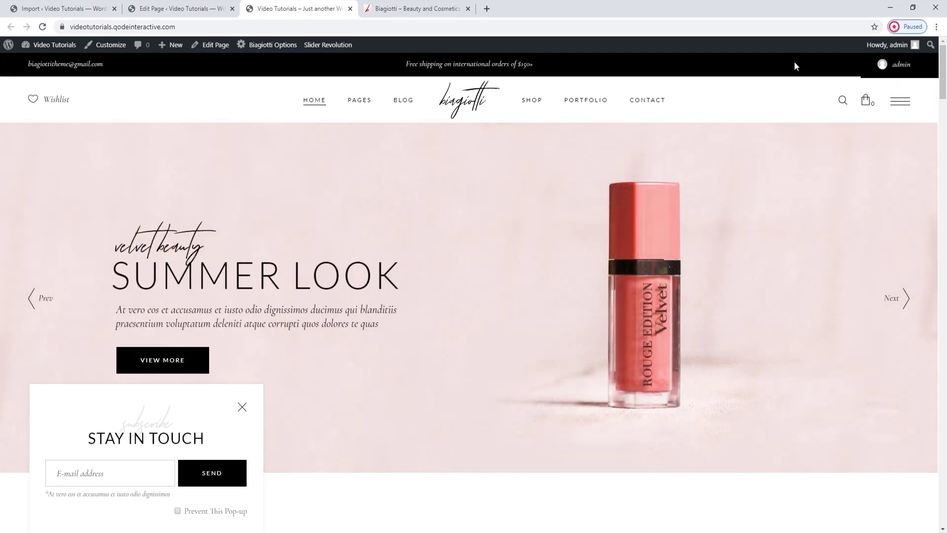
left_click(174, 5)
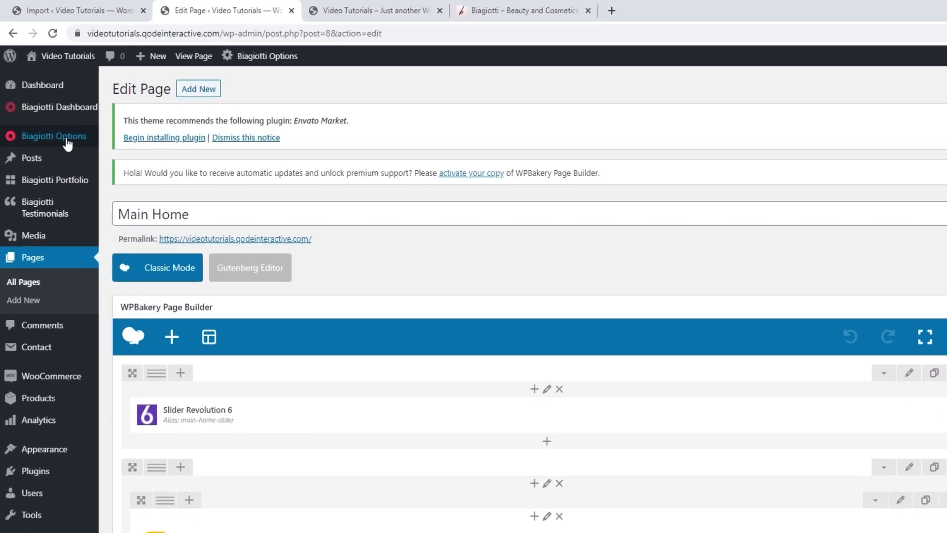
Open the Header section of Biagiotti Options in a new browser tab
mouse_move(44, 108)
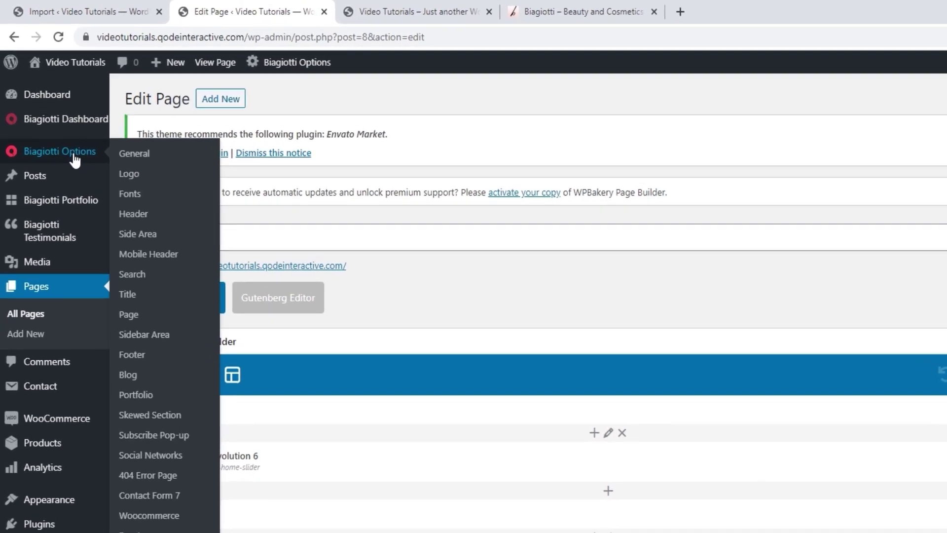
middle_click(97, 152)
left_click(366, 9)
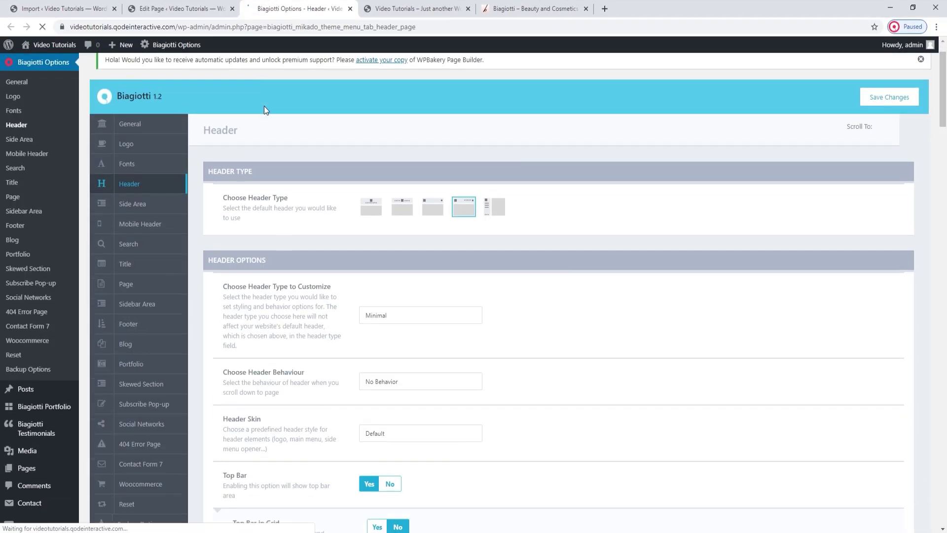
Examine the header's Top Bar options, including the color picker for the top bar background
scroll(264, 106, "down", 5)
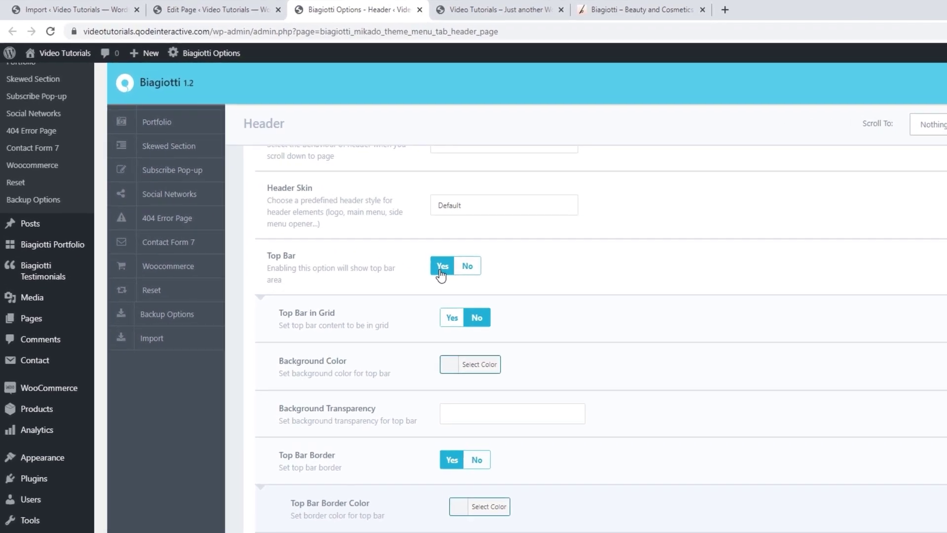
scroll(440, 274, "down", 1)
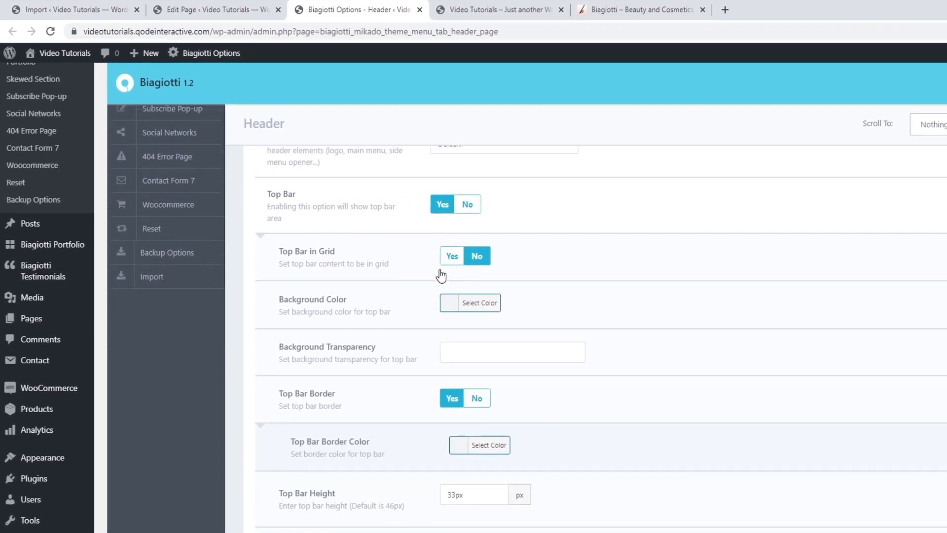
left_click(481, 303)
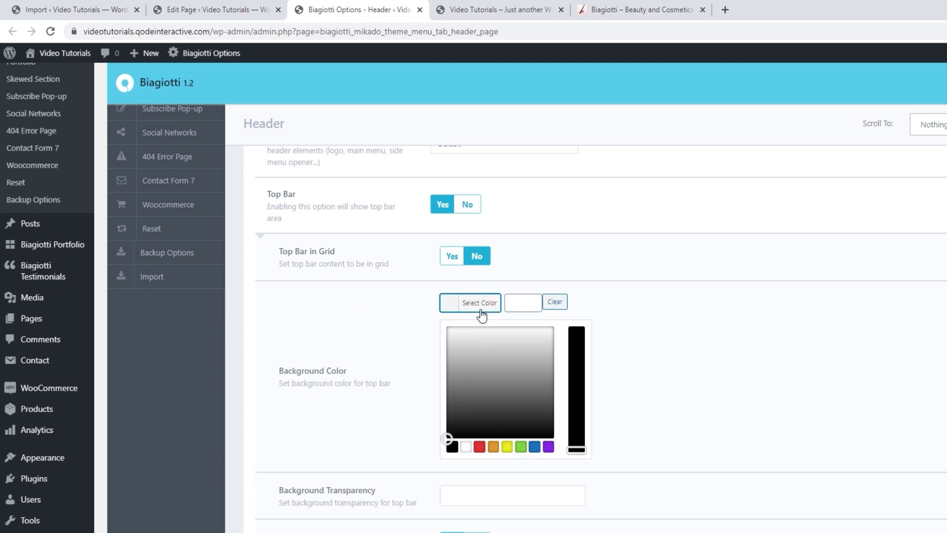
left_click(481, 315)
left_click(471, 348)
scroll(472, 350, "down", 1)
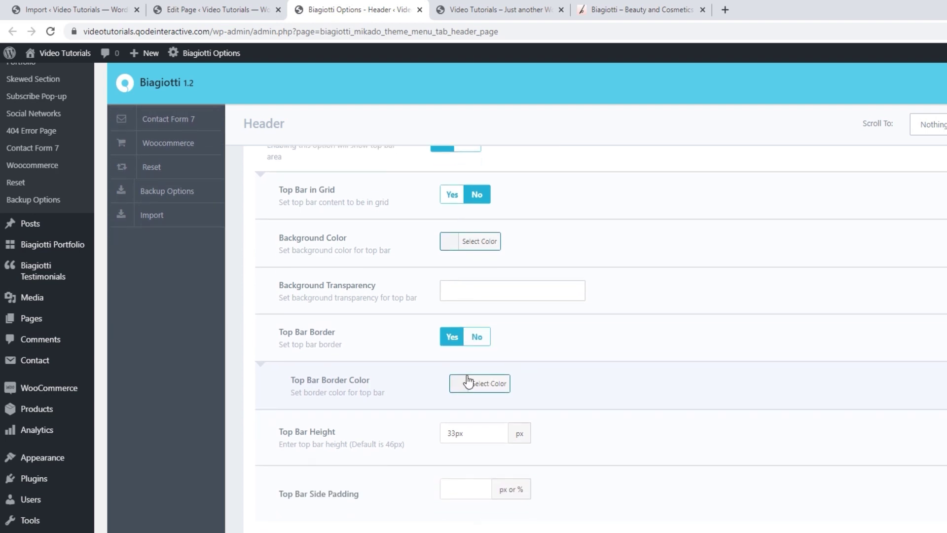
Examine the Top Bar Height option and compare it with the top bar on the live homepage
left_click(455, 433)
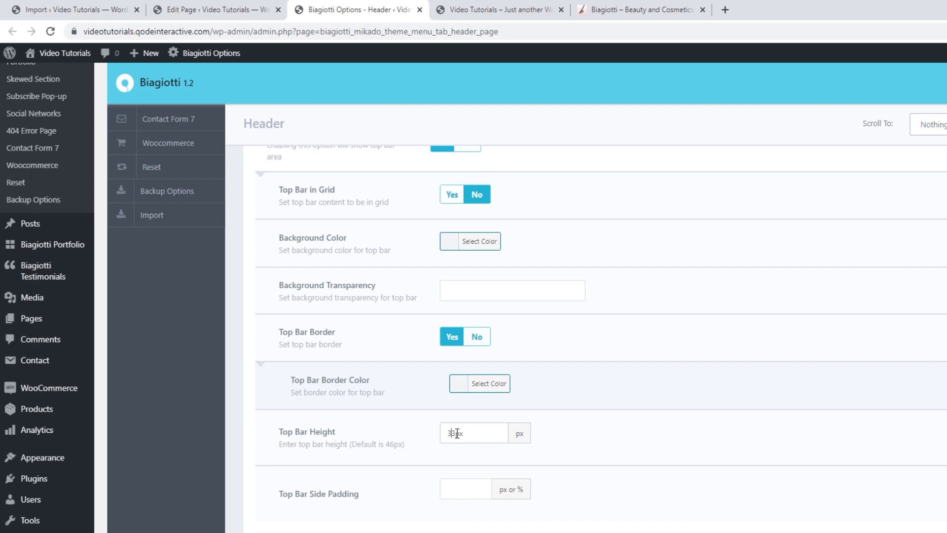
left_click(504, 9)
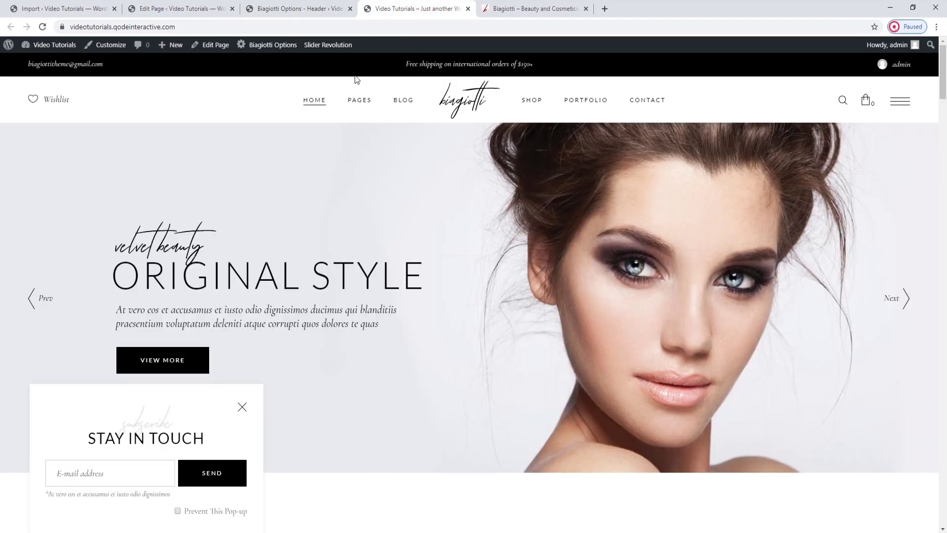
left_click(339, 7)
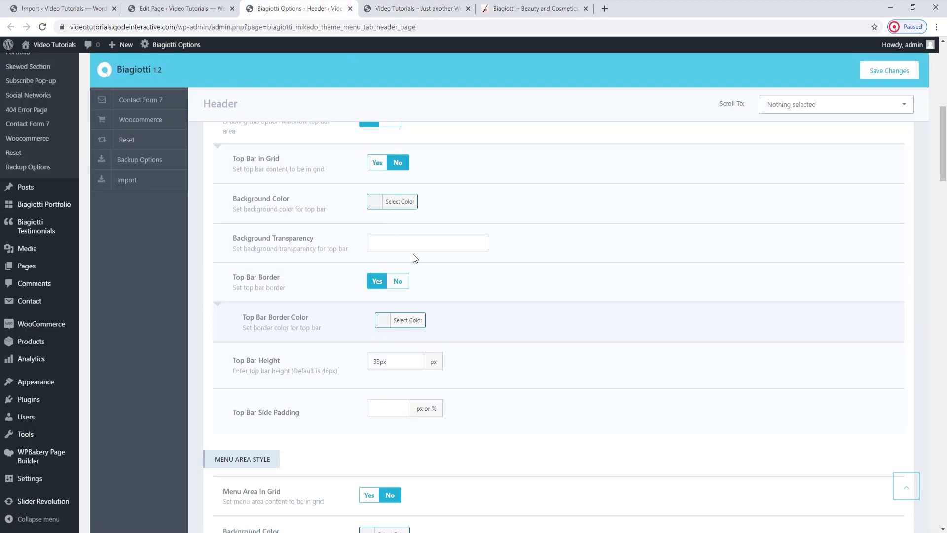
scroll(441, 262, "down", 1)
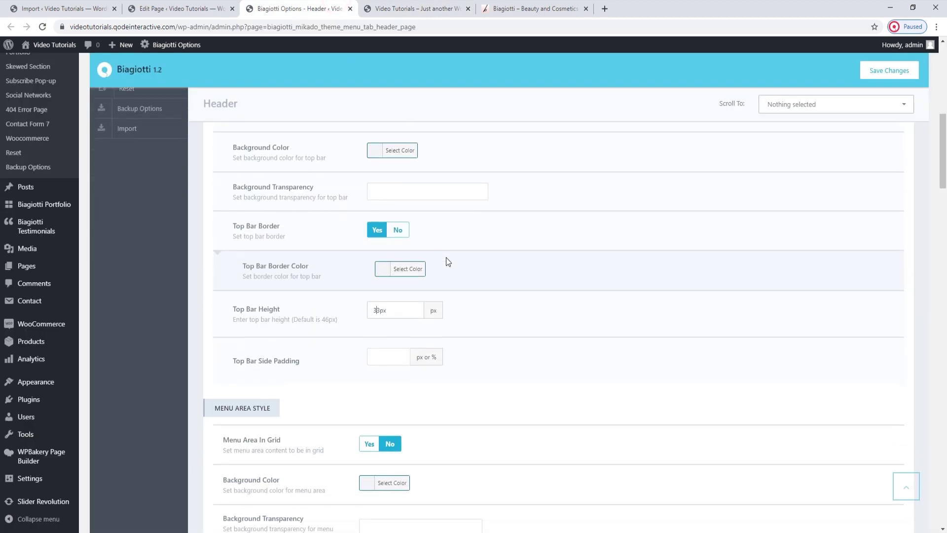
Examine the Top Bar Side Padding option and check the top bar's edges on the live homepage
left_click(424, 9)
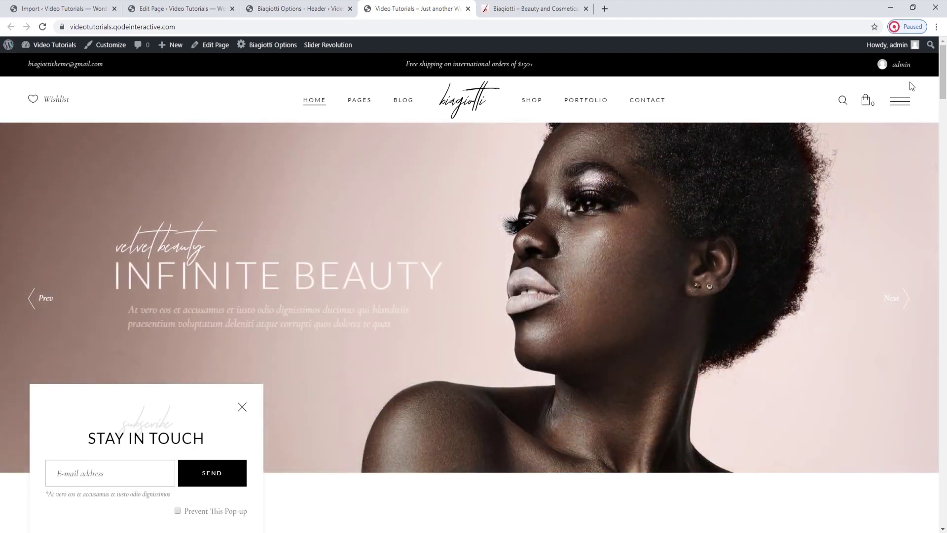
left_click(296, 8)
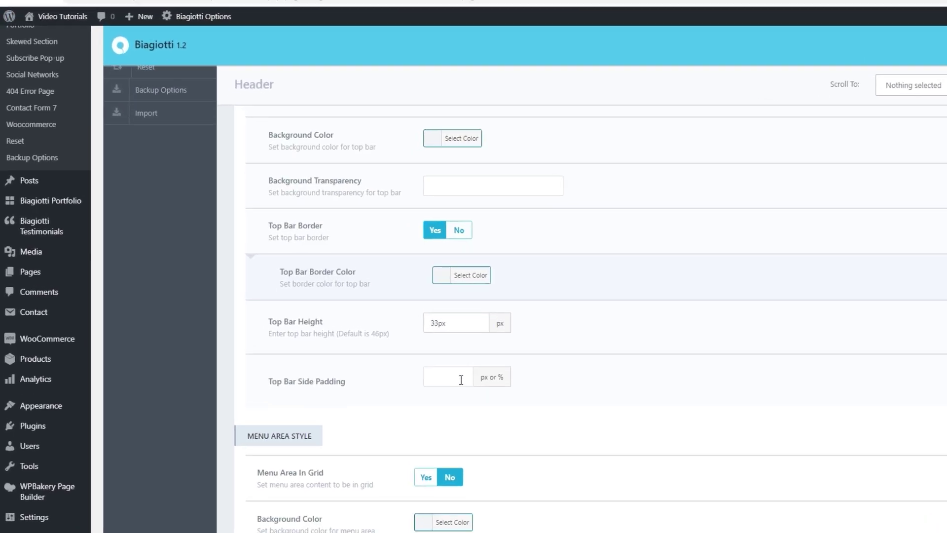
left_click(402, 360)
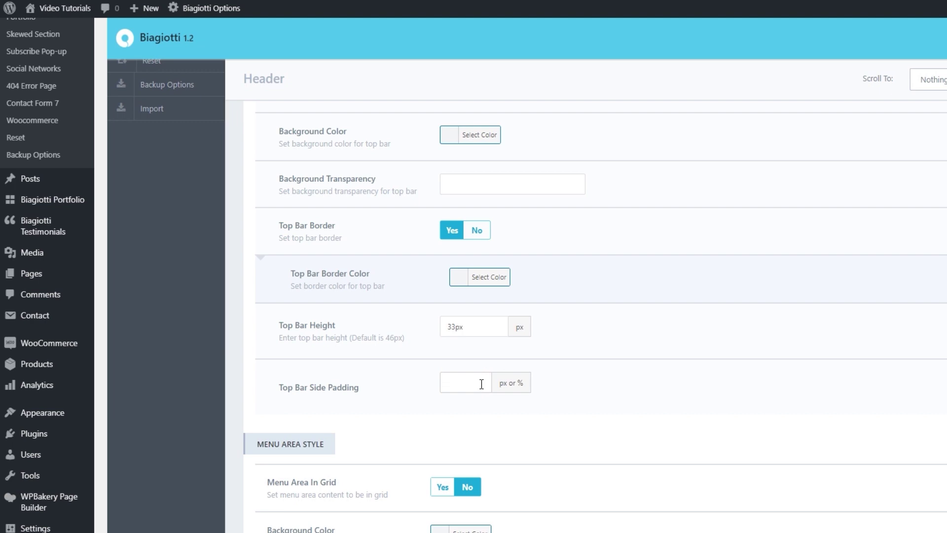
left_click(413, 11)
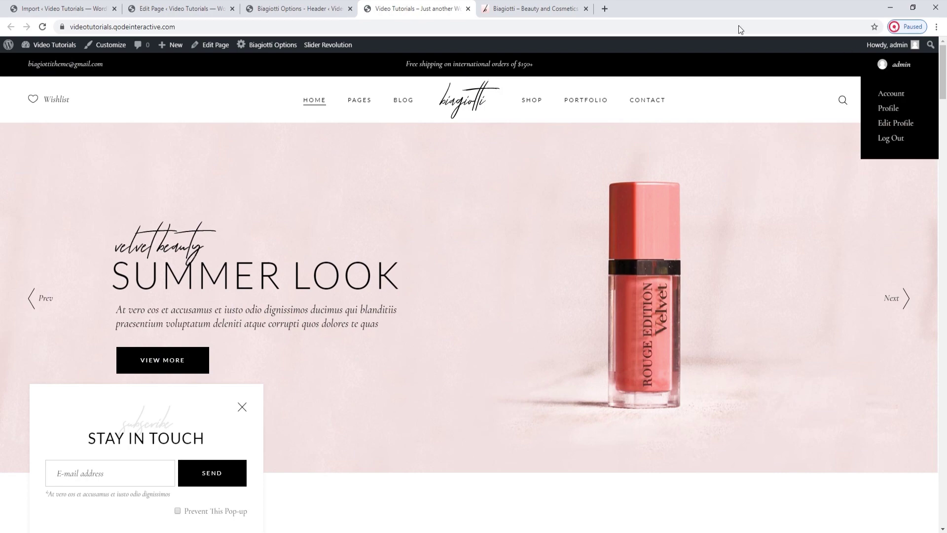
Return to the Biagiotti Options browser tab and open the WordPress Widgets page
left_click(343, 6)
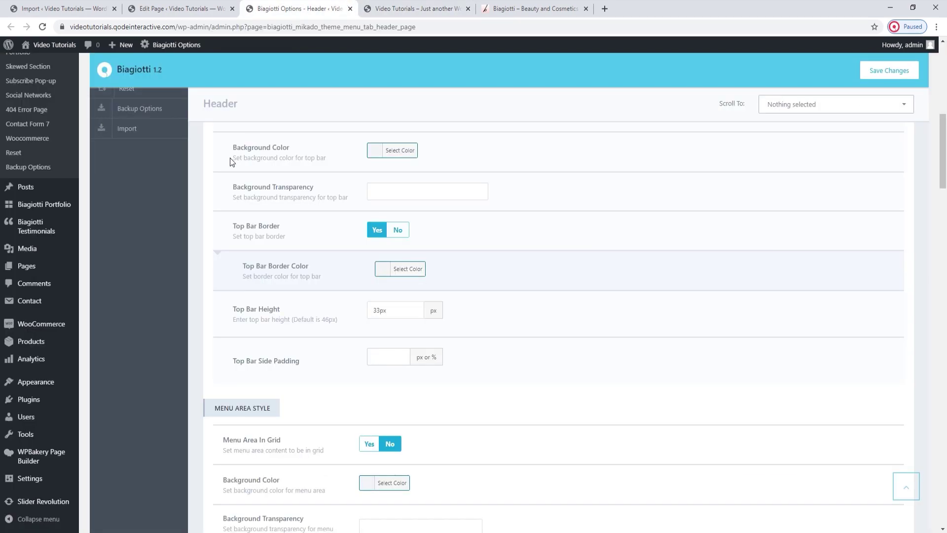
mouse_move(36, 382)
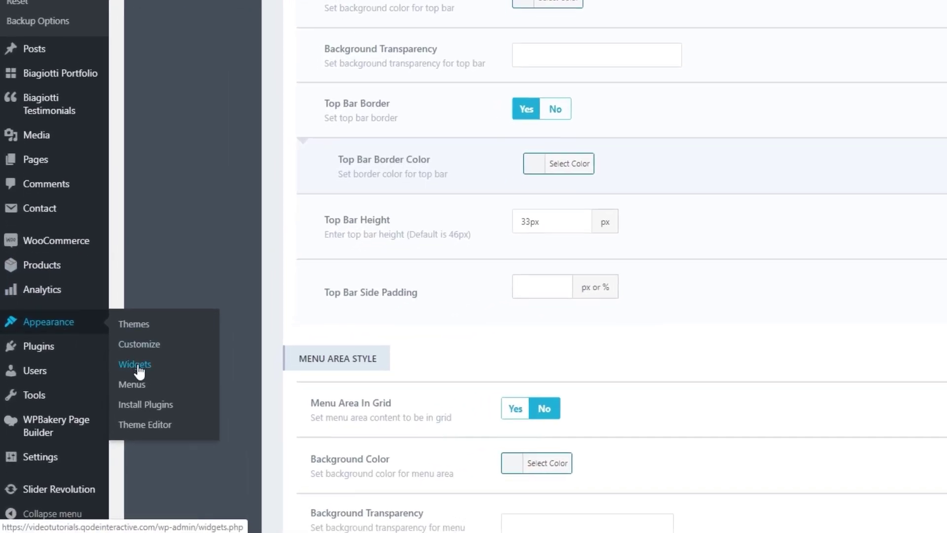
left_click(137, 366)
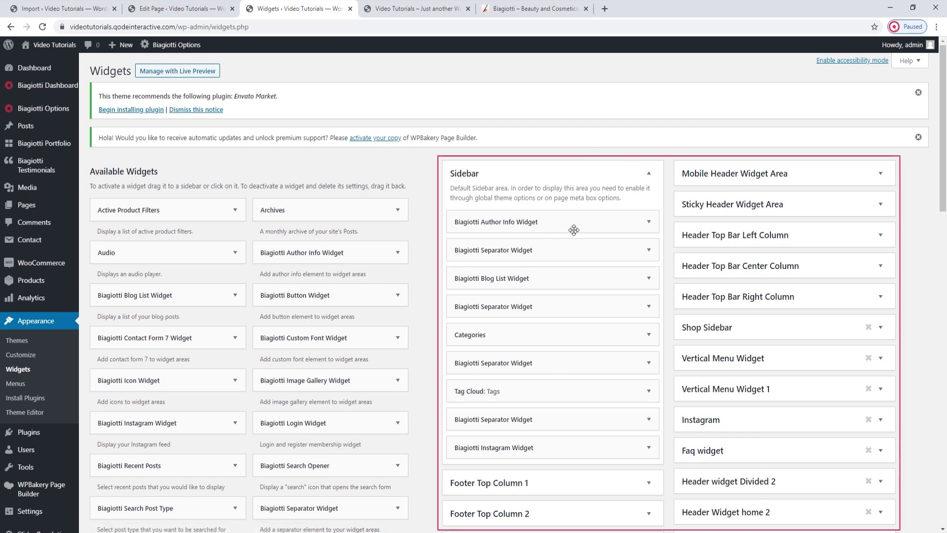
Collapse the Sidebar widget area and expand the Header Top Bar Left Column area
left_click(592, 174)
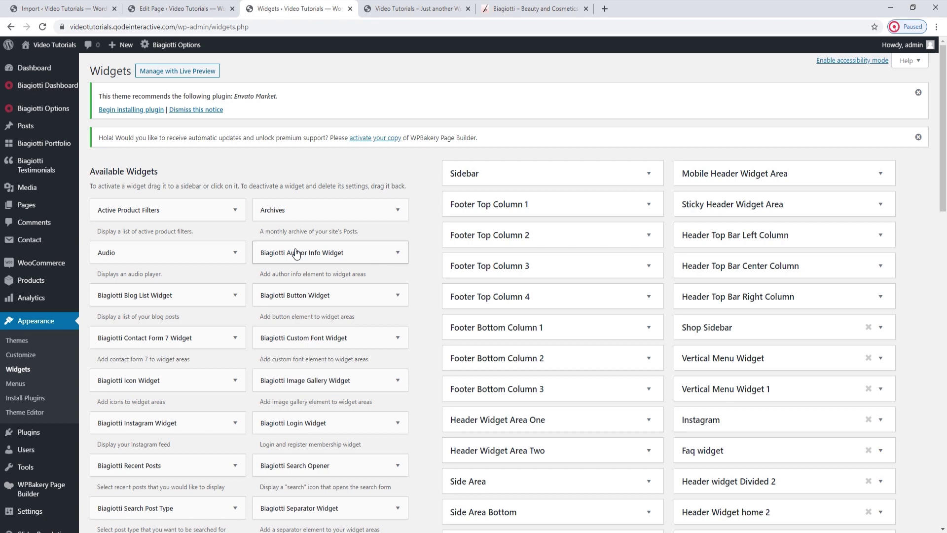
left_click(649, 173)
left_click(649, 173)
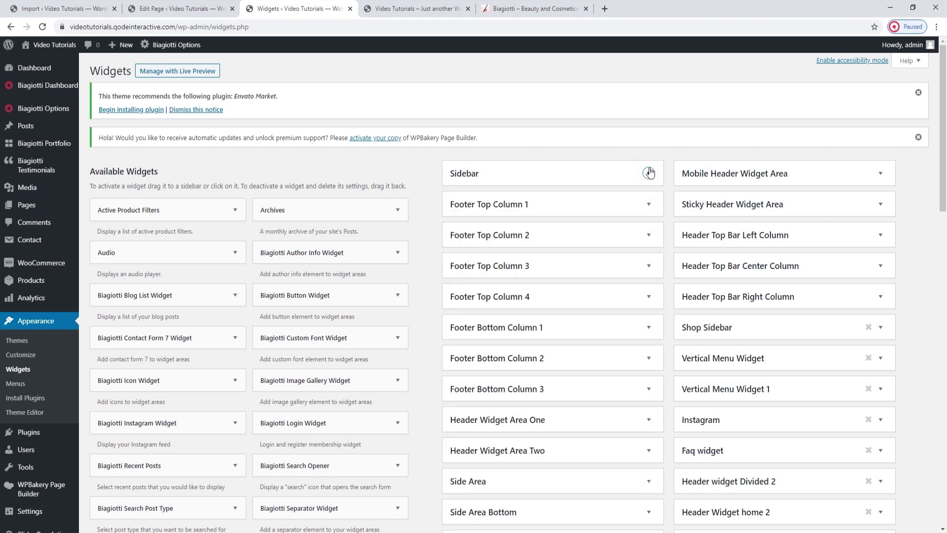
scroll(650, 173, "down", 1)
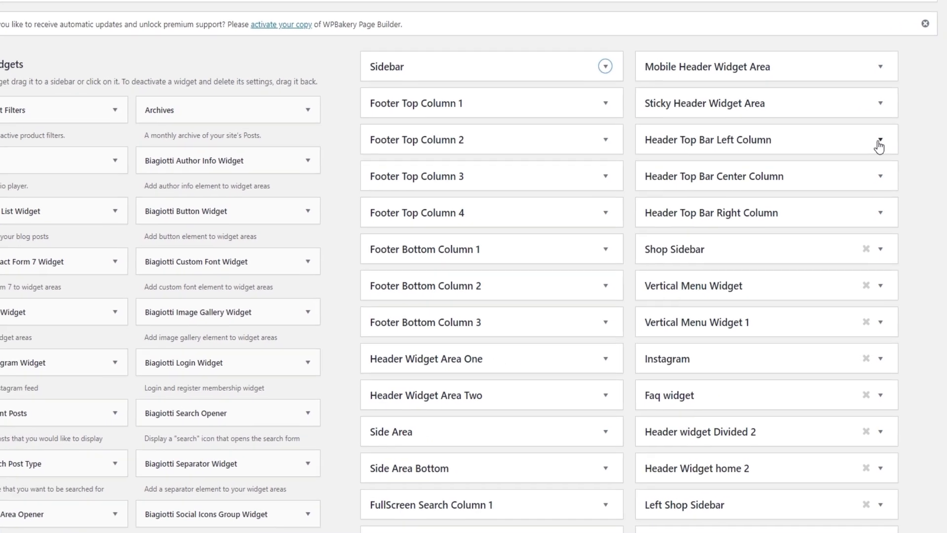
left_click(880, 183)
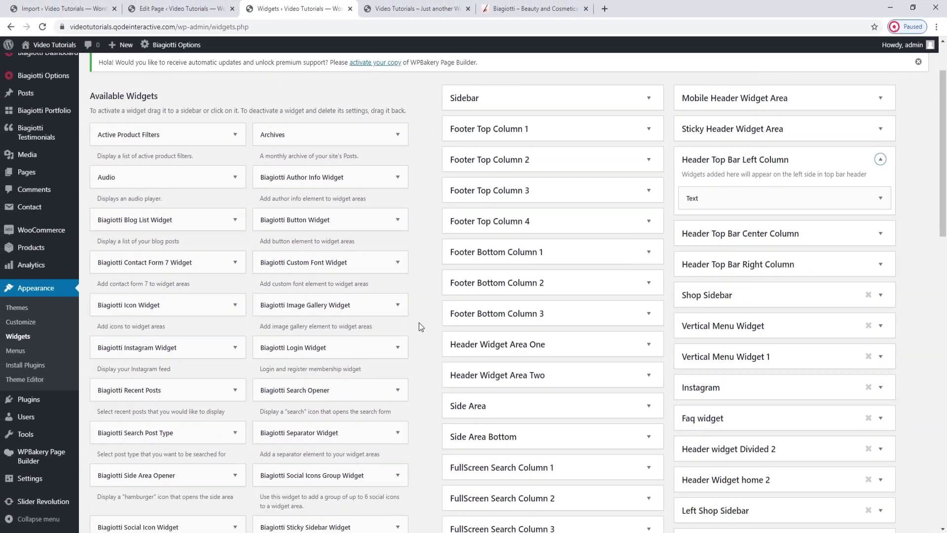
Find the Text widget among the available widgets and examine which widget areas it can be added to, without adding it
scroll(325, 336, "down", 8)
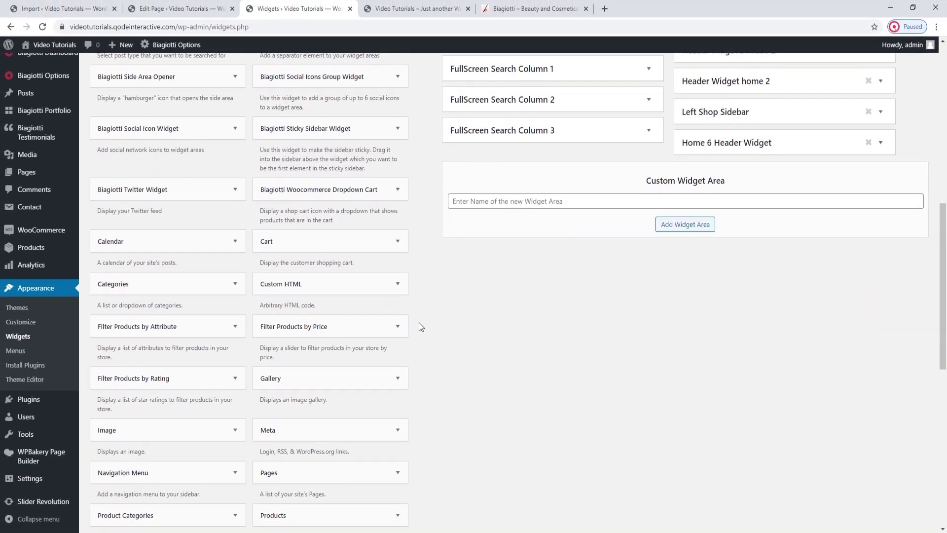
scroll(419, 324, "down", 8)
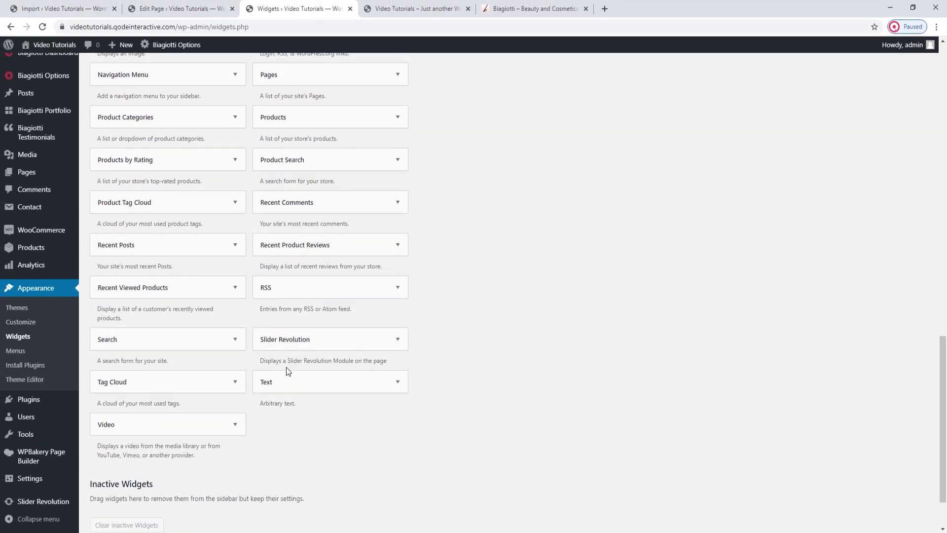
left_click(352, 383)
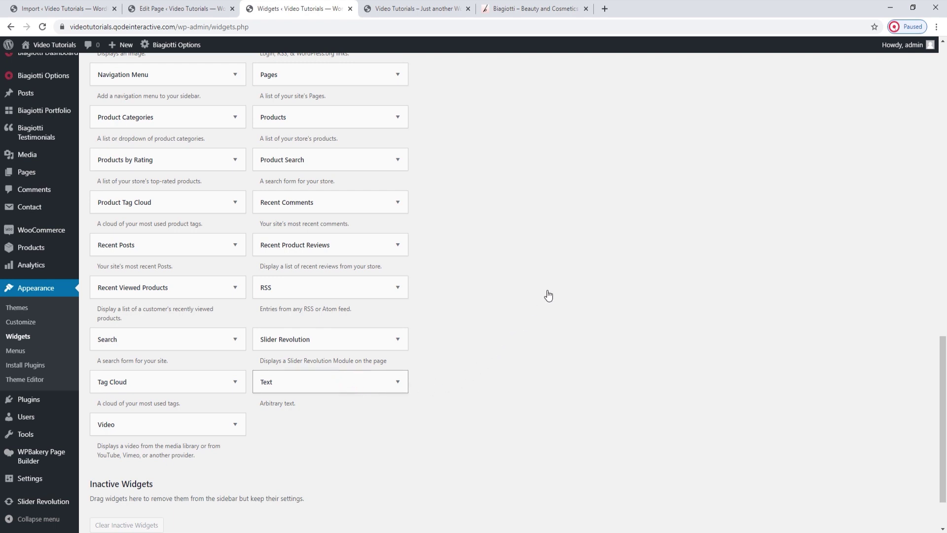
left_click(398, 383)
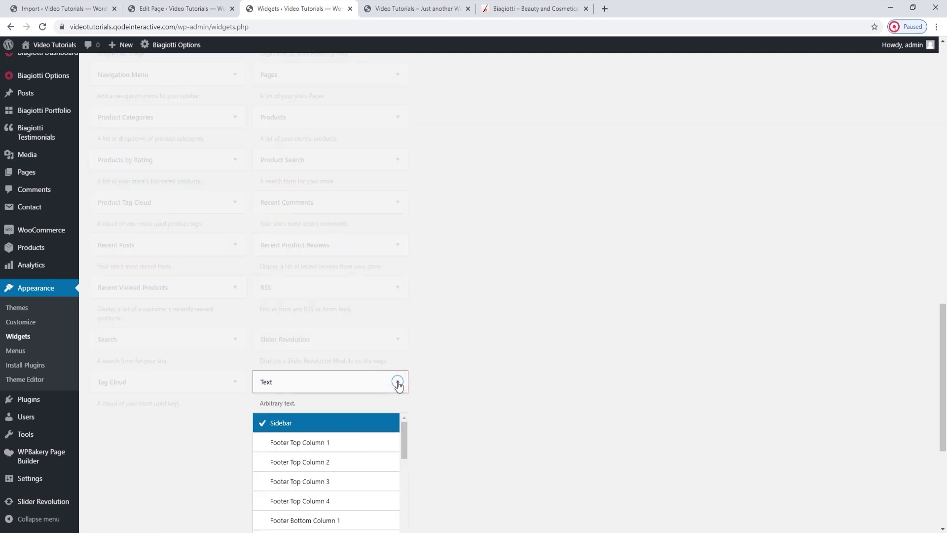
scroll(311, 392, "down", 3)
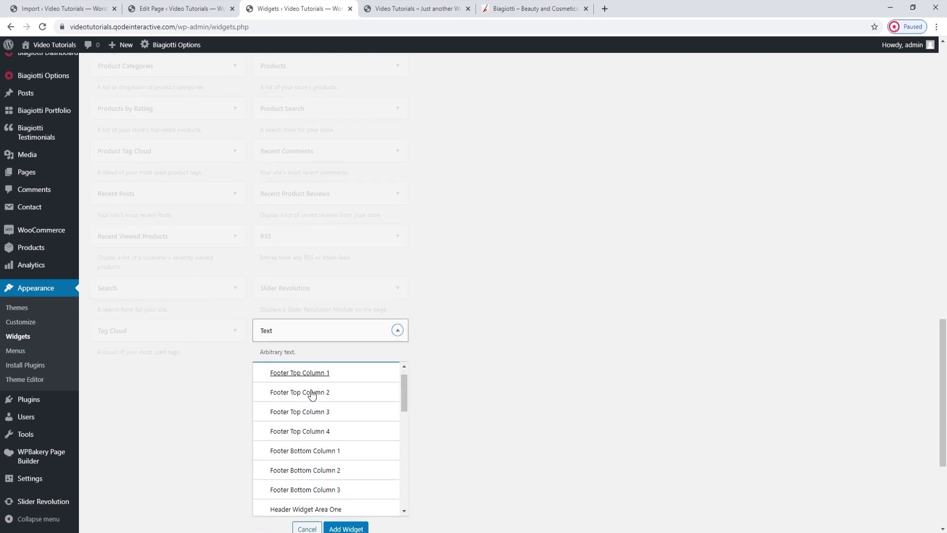
scroll(308, 385, "down", 1)
scroll(311, 394, "down", 3)
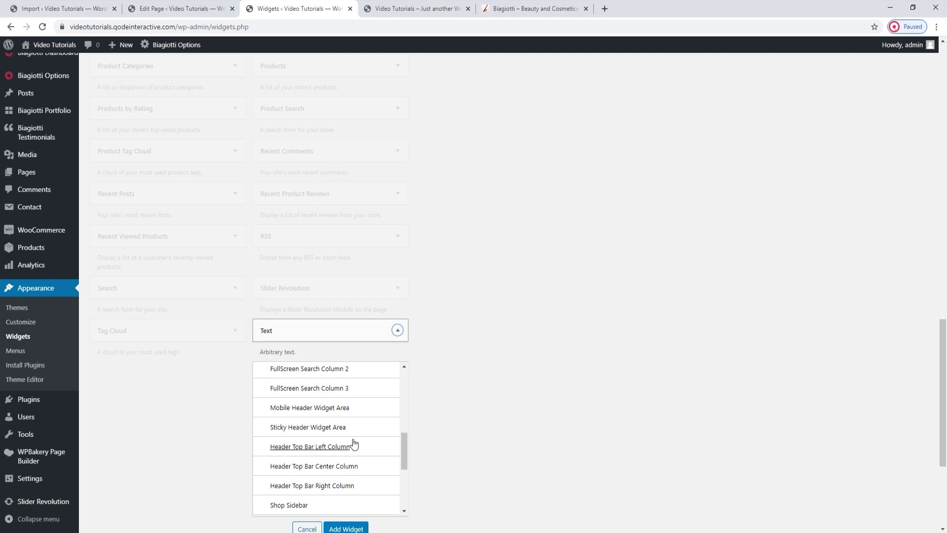
scroll(381, 454, "down", 1)
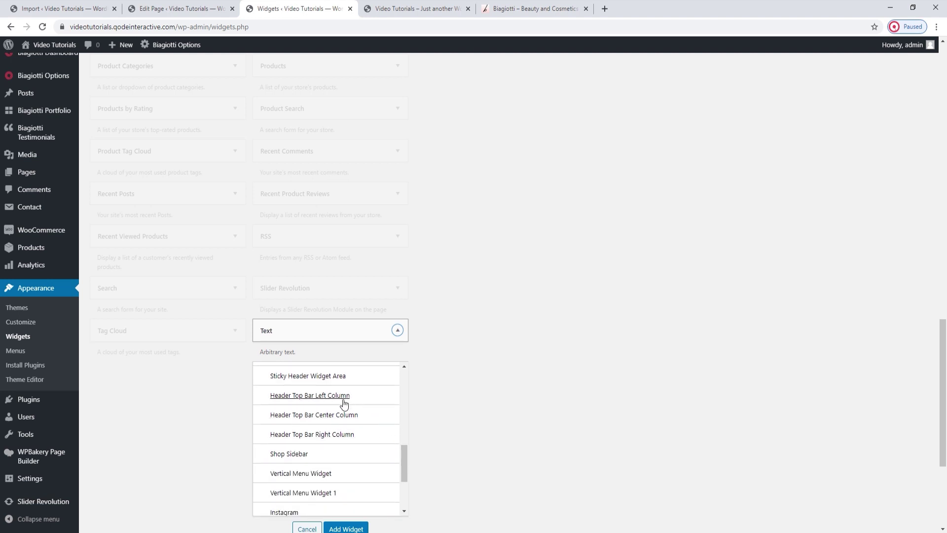
scroll(376, 405, "down", 1)
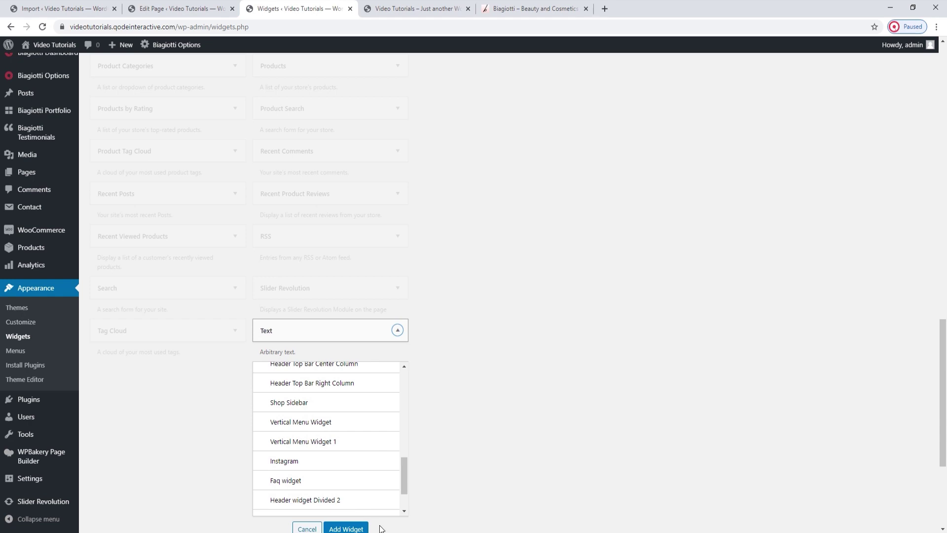
left_click(397, 330)
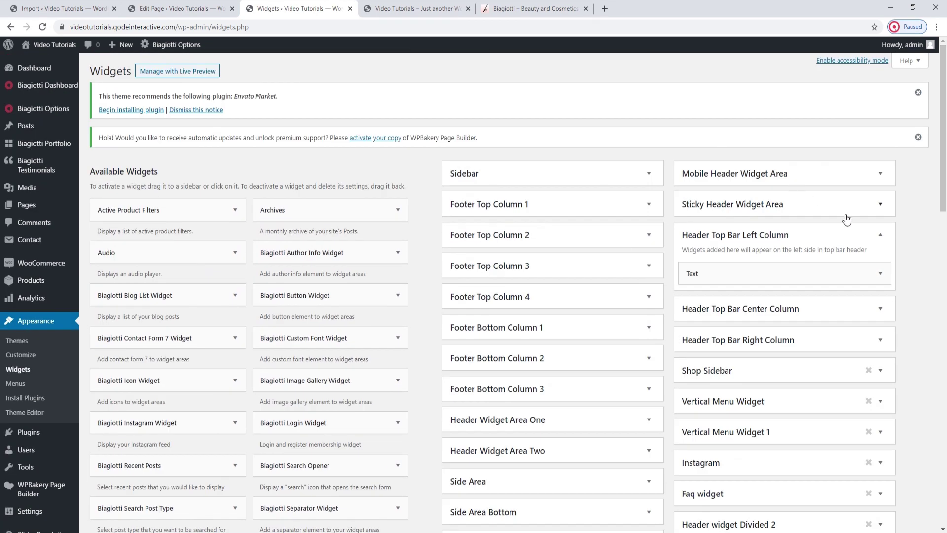
Open the Text widget in Header Top Bar Left Column, compare it with the live homepage, and show its HTML code
left_click(882, 275)
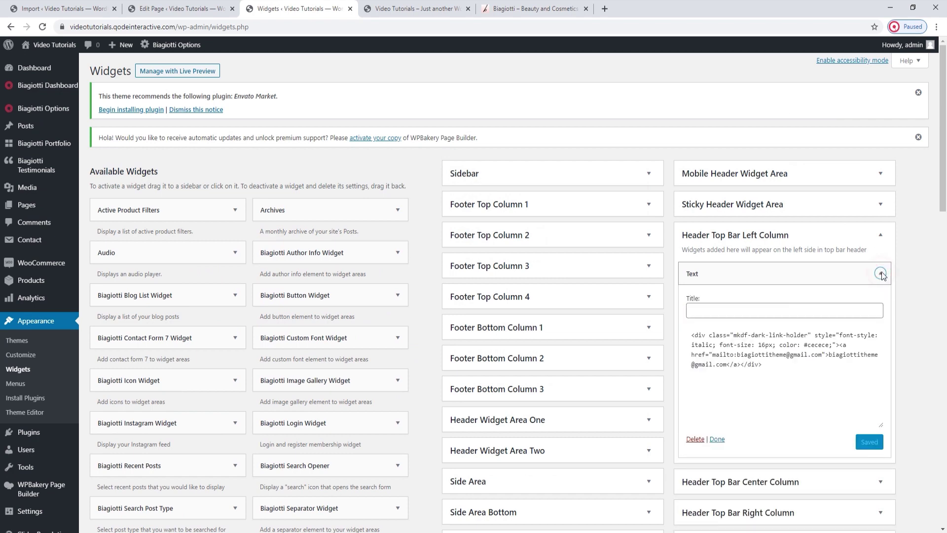
left_click(428, 8)
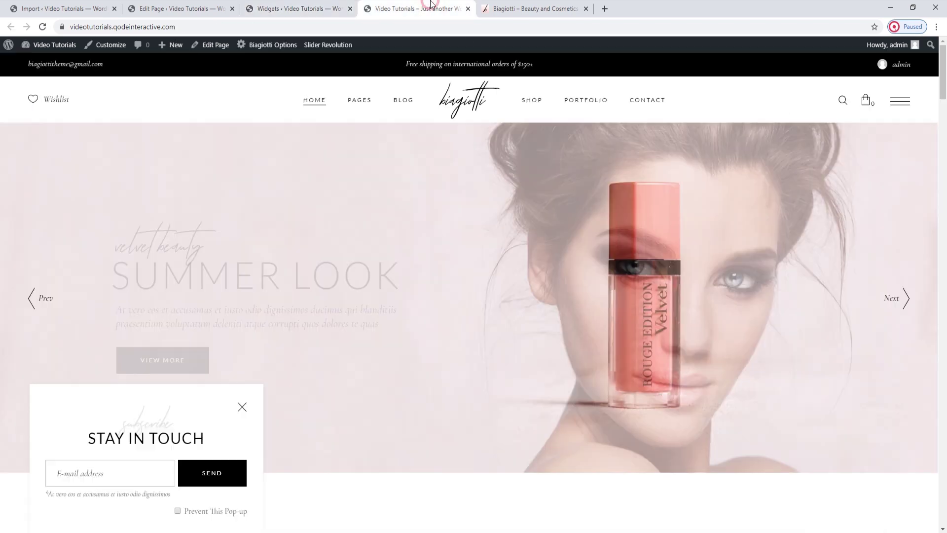
left_click(274, 8)
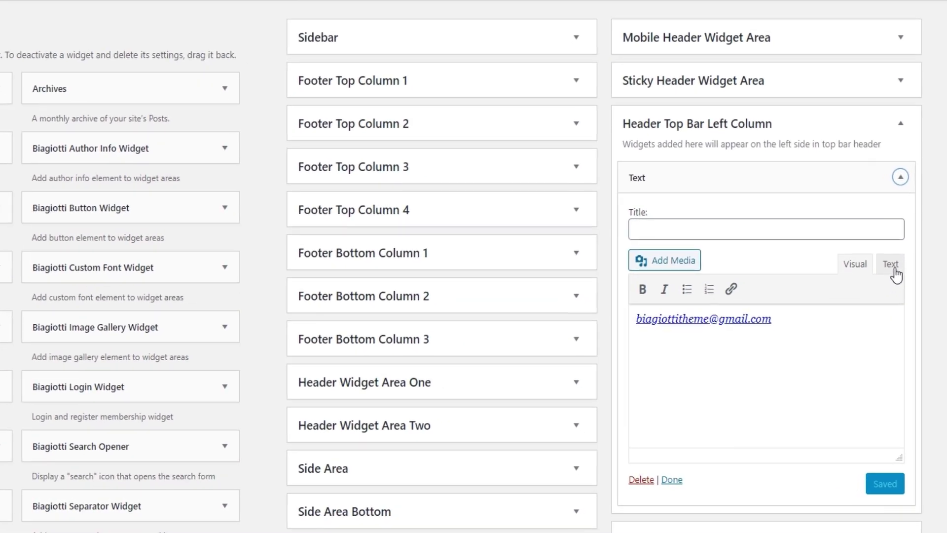
left_click(890, 264)
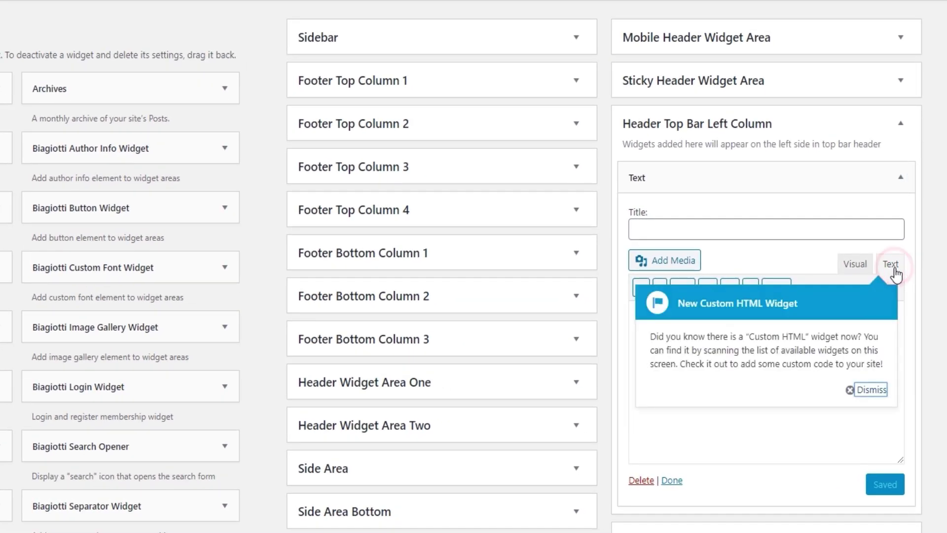
left_click(868, 387)
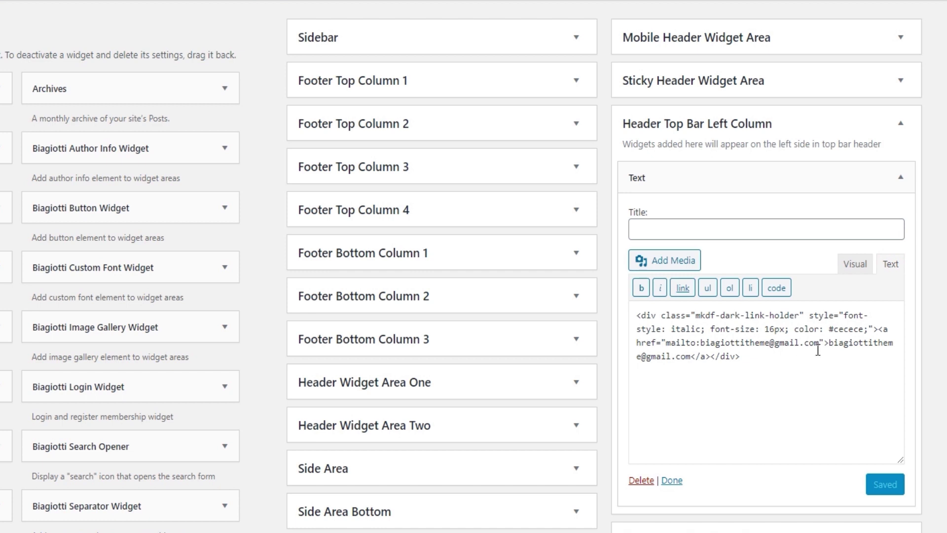
Replace the e-mail address in both the mailto link and the visible link text, and save the widget
left_click_drag(819, 343, 703, 335)
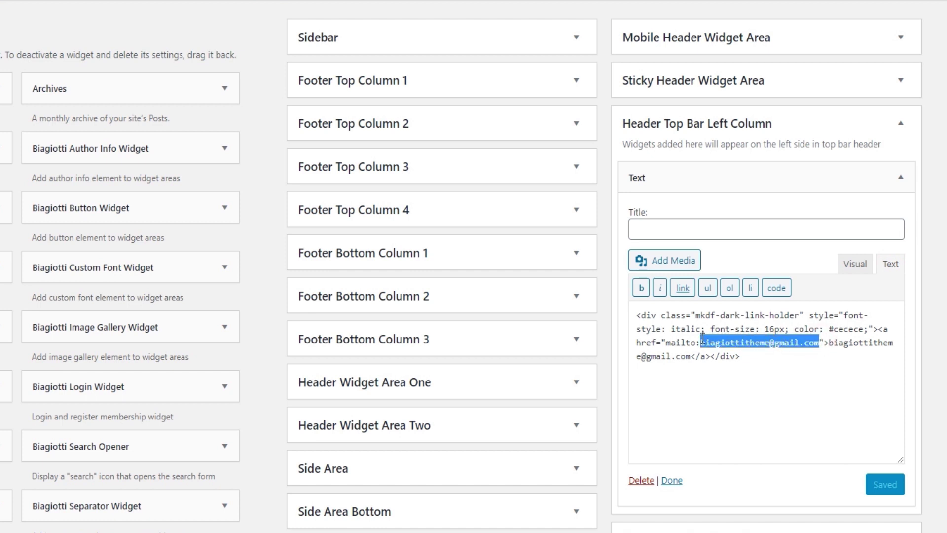
left_click(782, 342)
left_click_drag(769, 343, 703, 336)
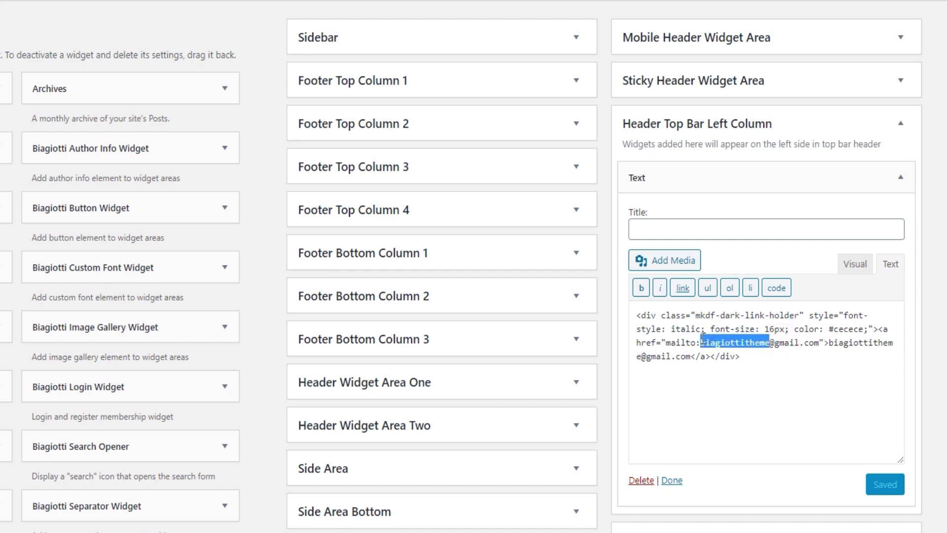
type("amelia")
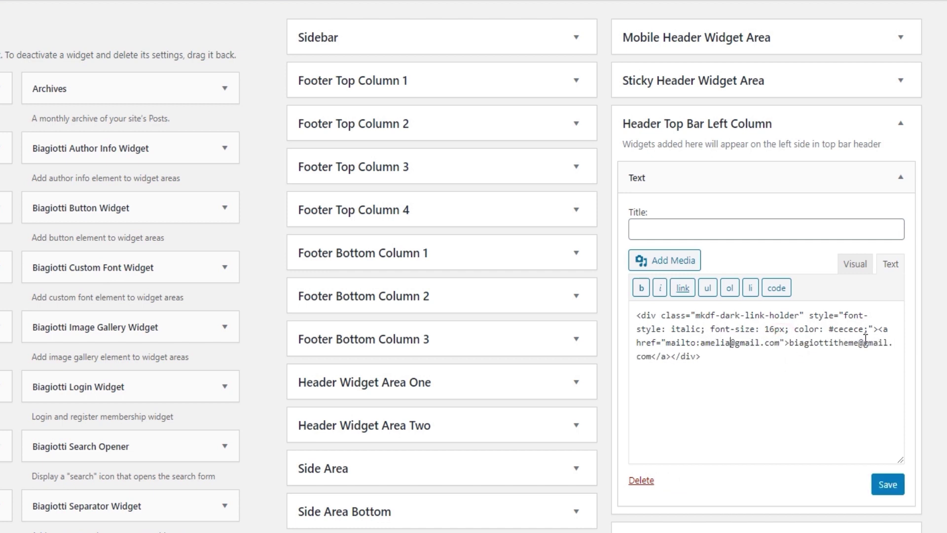
left_click_drag(858, 342, 790, 342)
type("amelia")
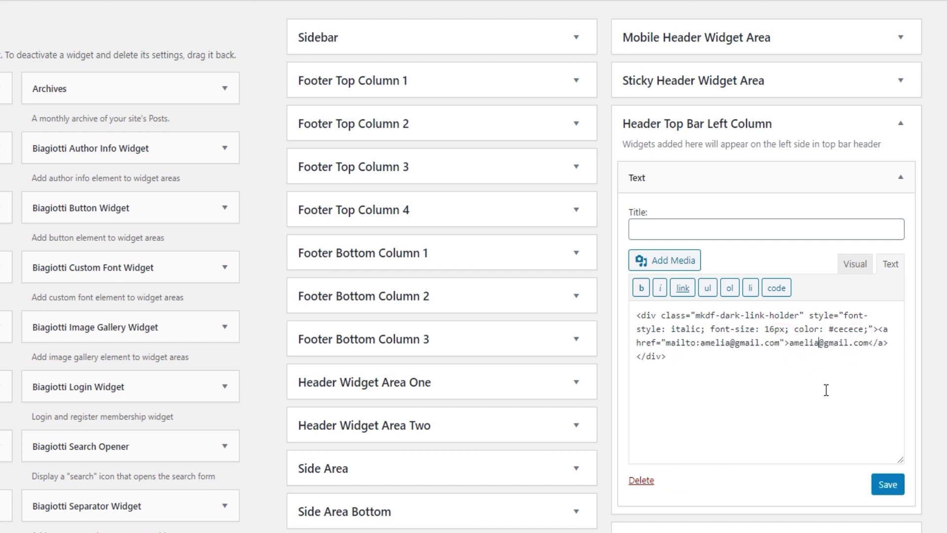
left_click(886, 484)
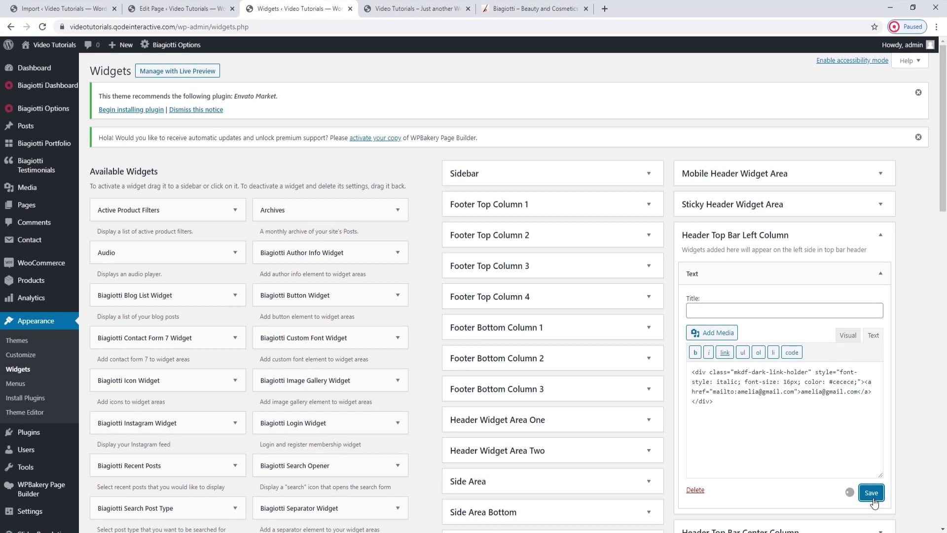
Reload the live homepage to check the top bar's e-mail address, and return to the Widgets page
left_click(385, 8)
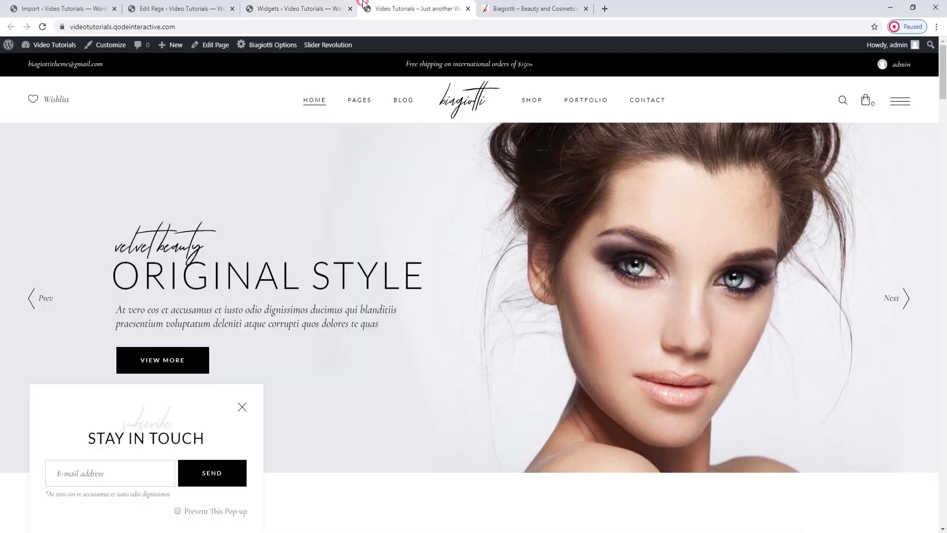
left_click(45, 26)
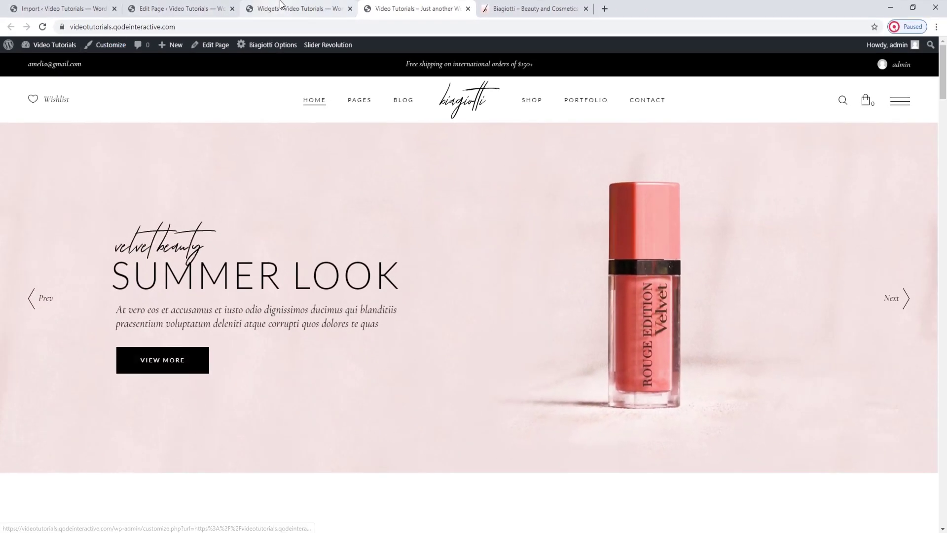
left_click(281, 8)
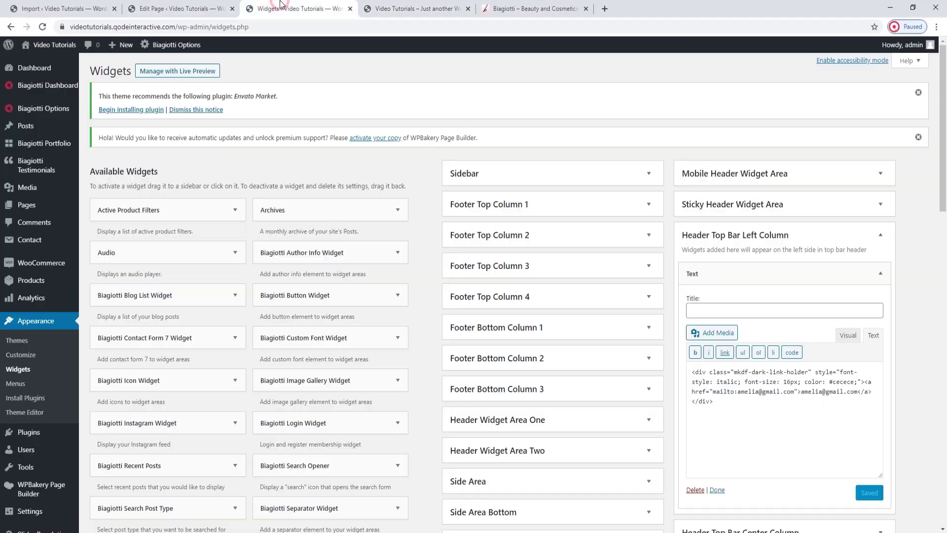
Collapse the Header Top Bar Left Column area and open the Text widget in Header Top Bar Center Column
left_click(880, 273)
left_click(880, 235)
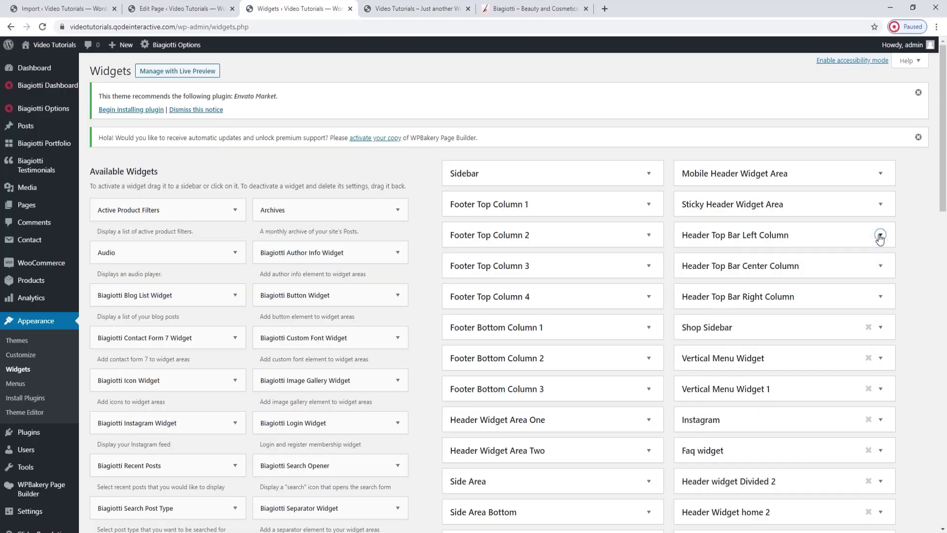
left_click(882, 266)
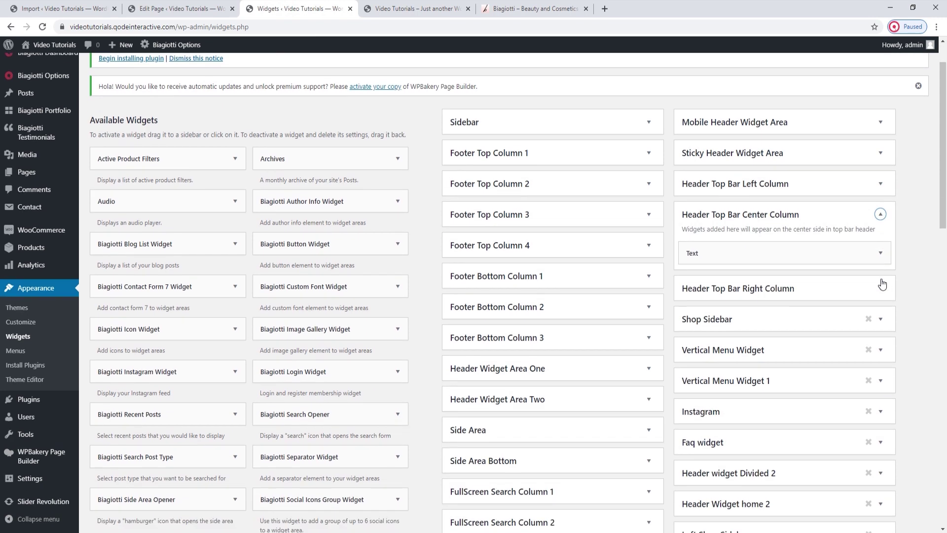
scroll(881, 264, "down", 1)
left_click(879, 262)
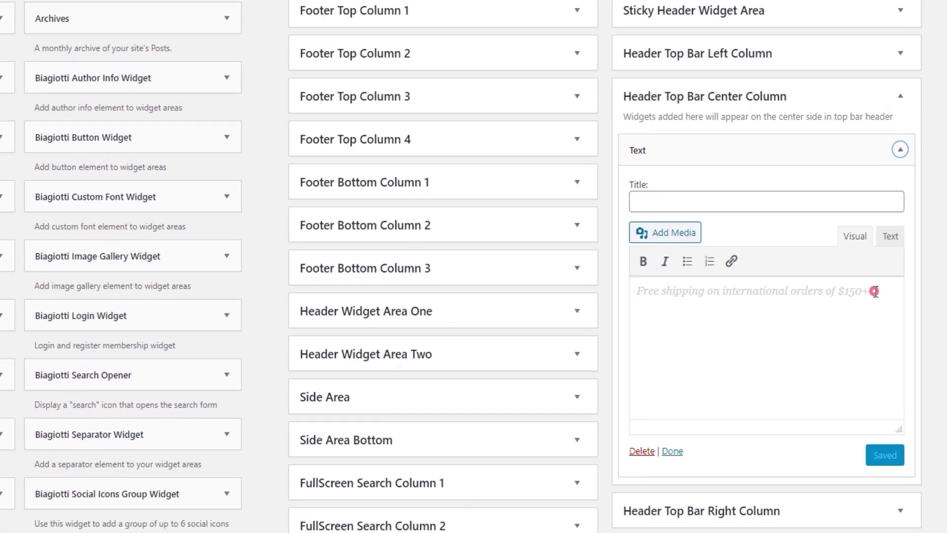
Show the center column Text widget's HTML code and examine where its free shipping message can be edited
left_click_drag(857, 354, 695, 357)
left_click(904, 235)
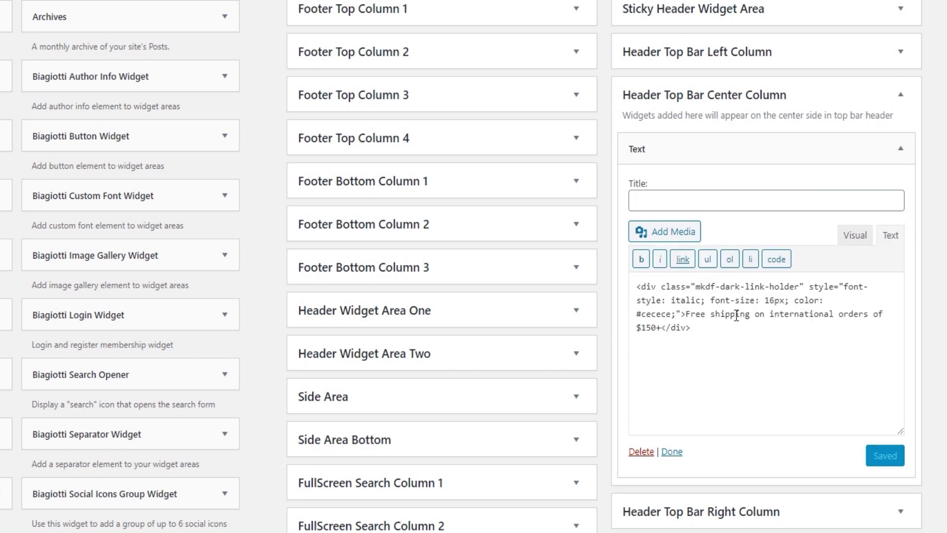
left_click_drag(661, 327, 685, 314)
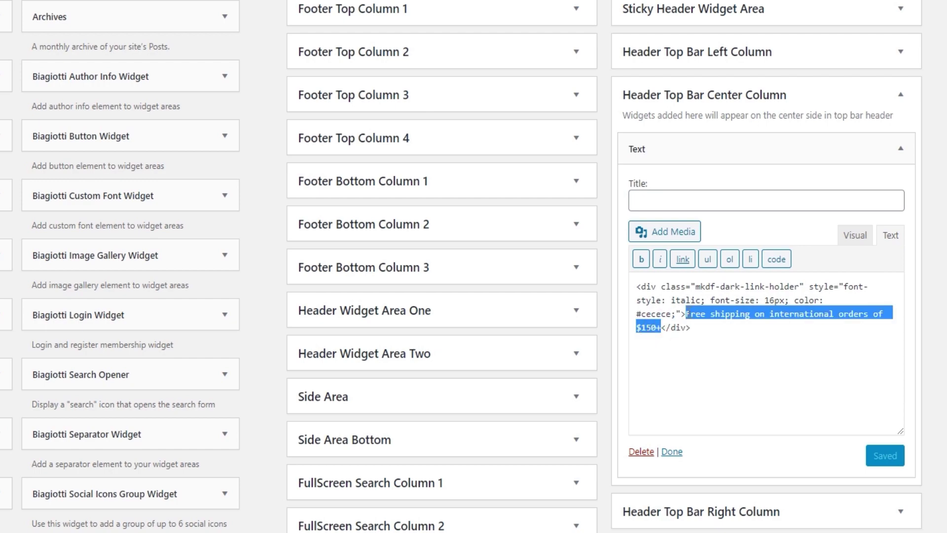
left_click(722, 313)
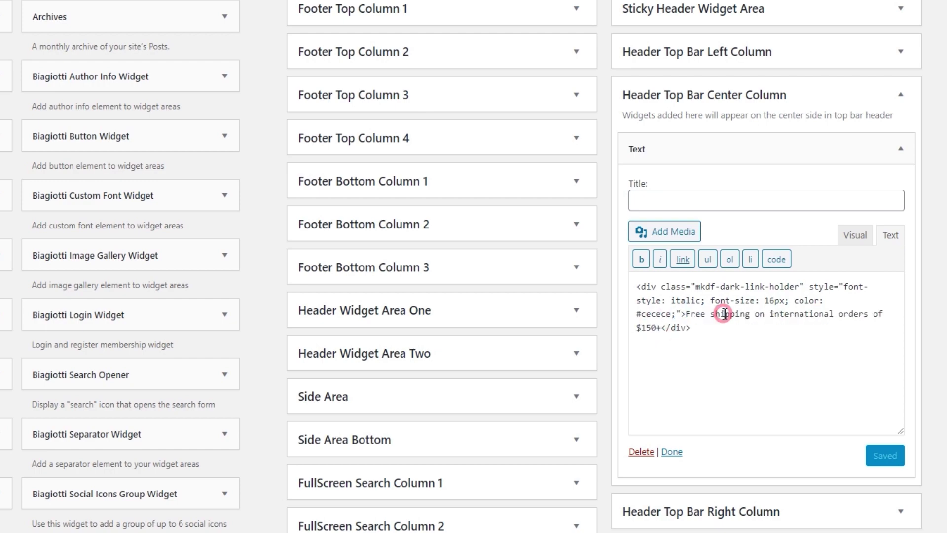
Collapse the Header Top Bar Center Column area and open the Biagiotti Login Widget in Header Top Bar Right Column
left_click(900, 148)
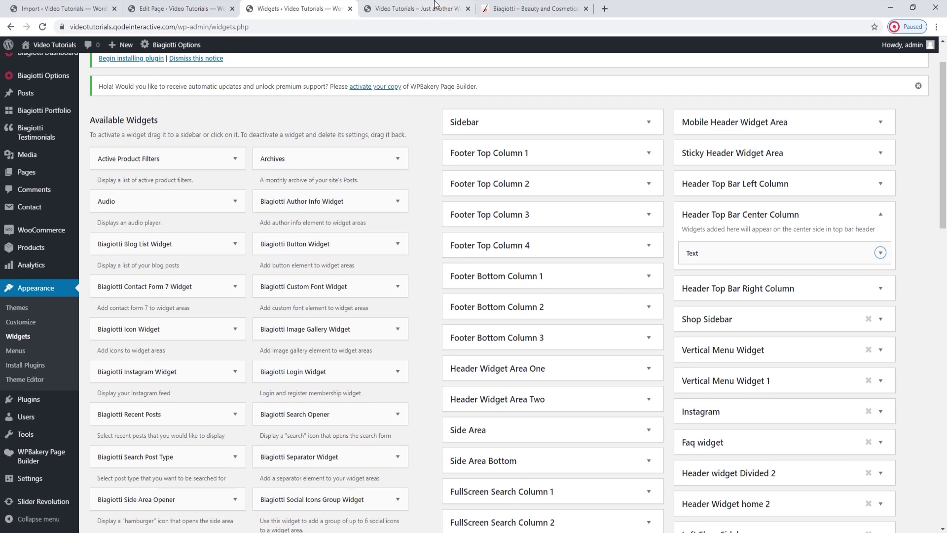
left_click(436, 6)
left_click(332, 7)
left_click(880, 214)
left_click(879, 246)
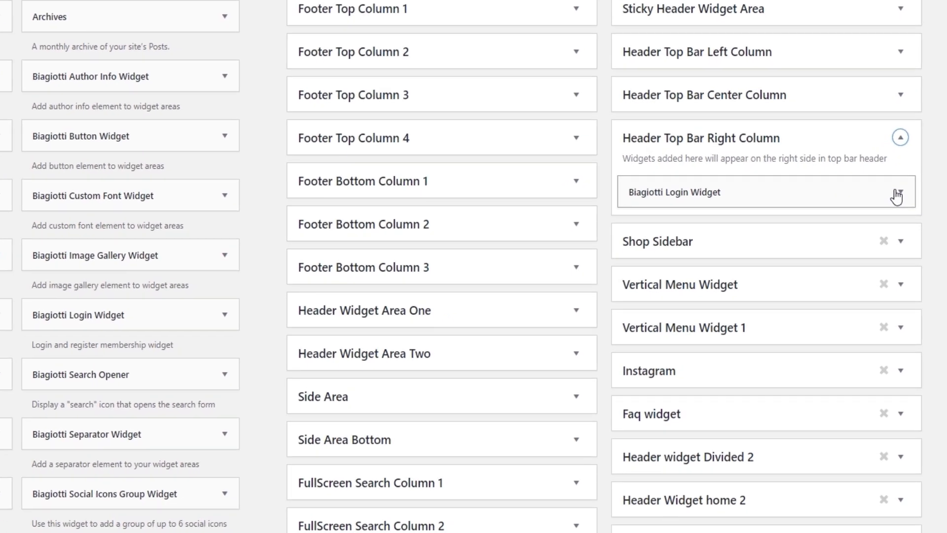
left_click(898, 192)
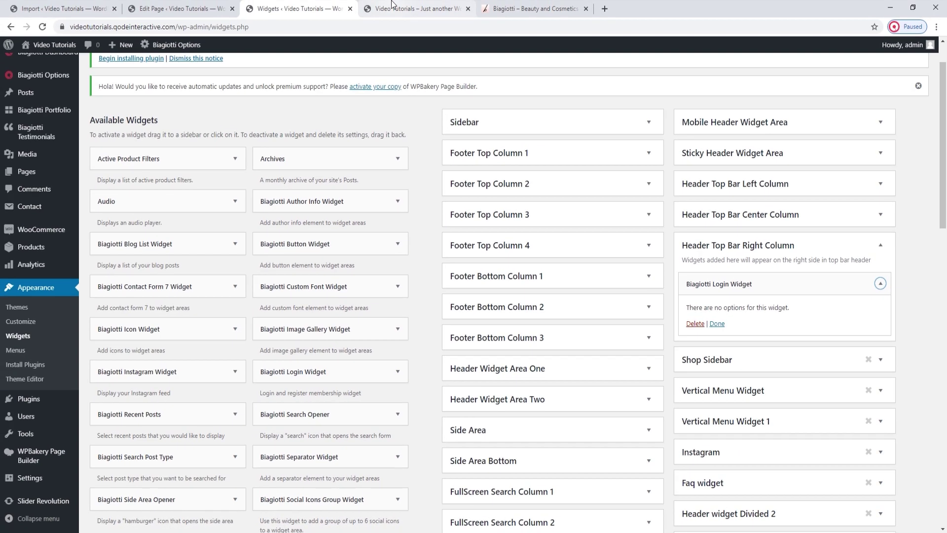
Inspect the login widget's account menu in the live homepage's top bar and return to the Widgets page
left_click(392, 5)
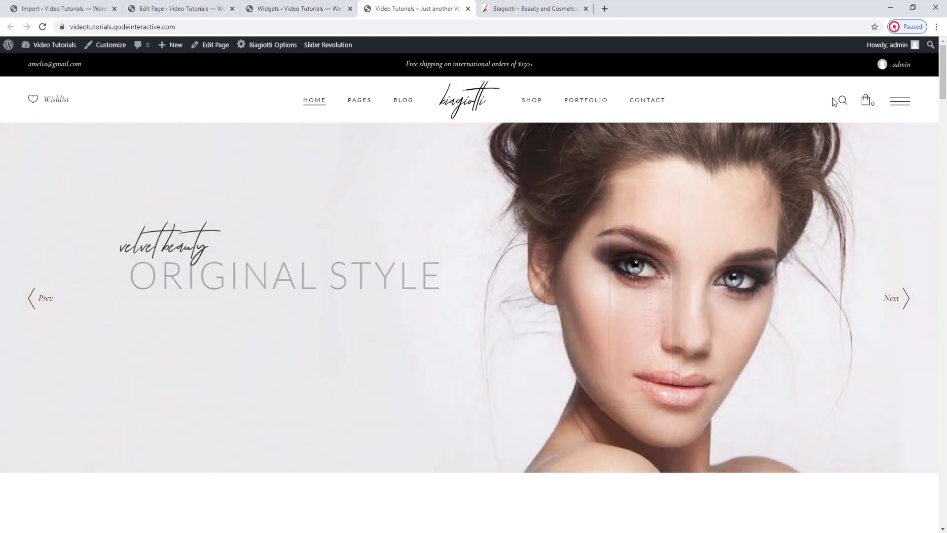
mouse_move(881, 63)
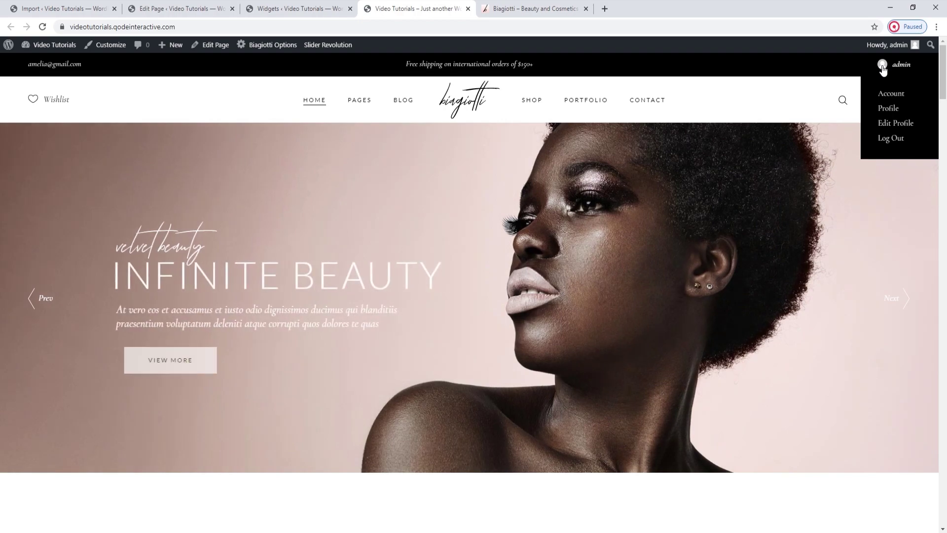
left_click(308, 4)
Open the list of all users in a new tab and open the admin user's profile
mouse_move(37, 397)
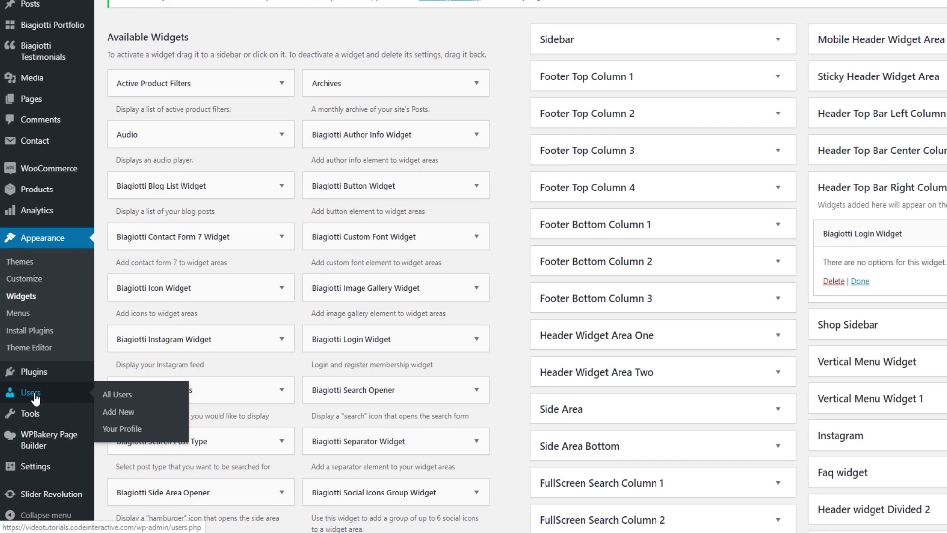
left_click(118, 395)
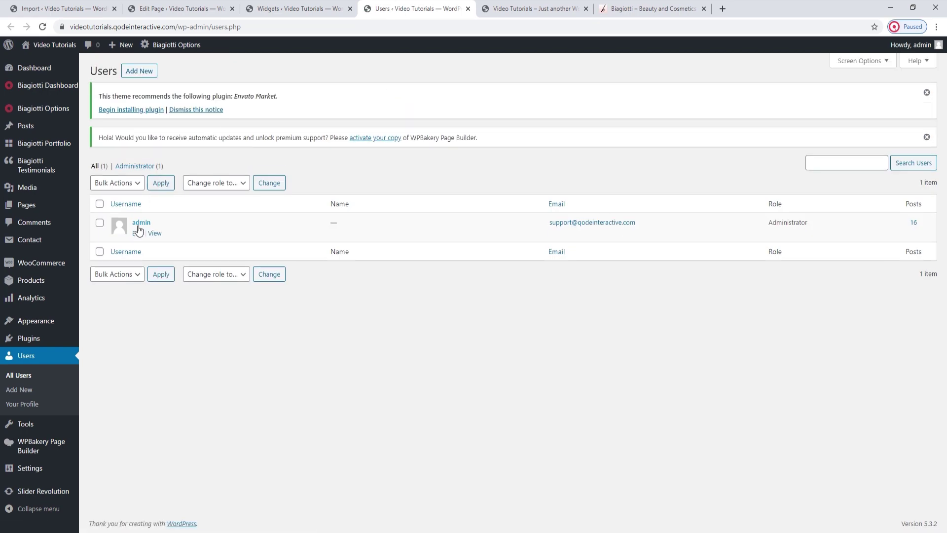
left_click(137, 227)
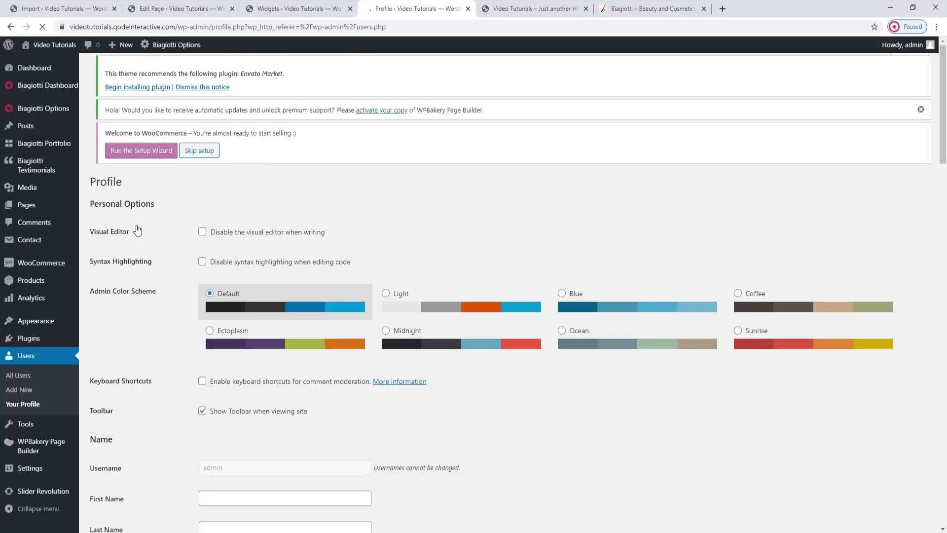
Examine the admin profile's name, display name, contact, profile picture, and billing and shipping address fields
scroll(302, 290, "down", 6)
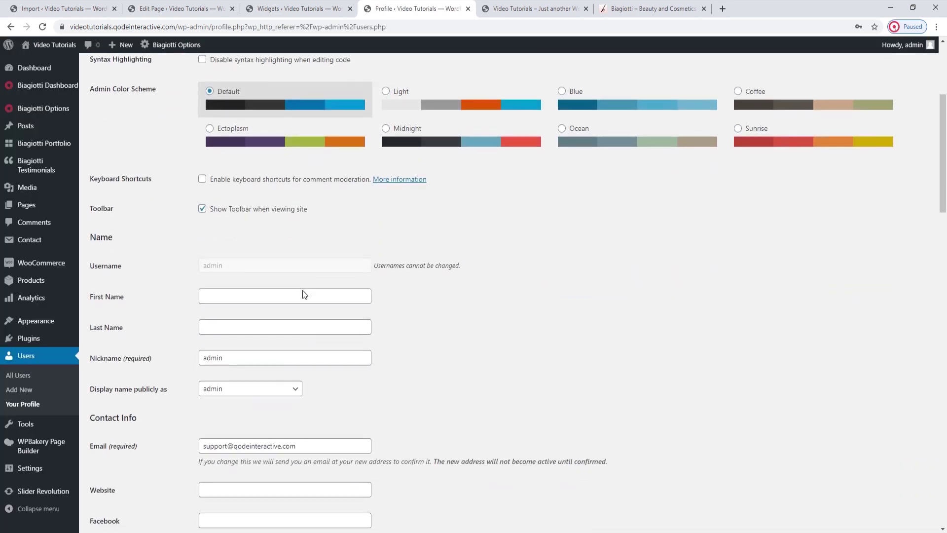
scroll(302, 290, "down", 1)
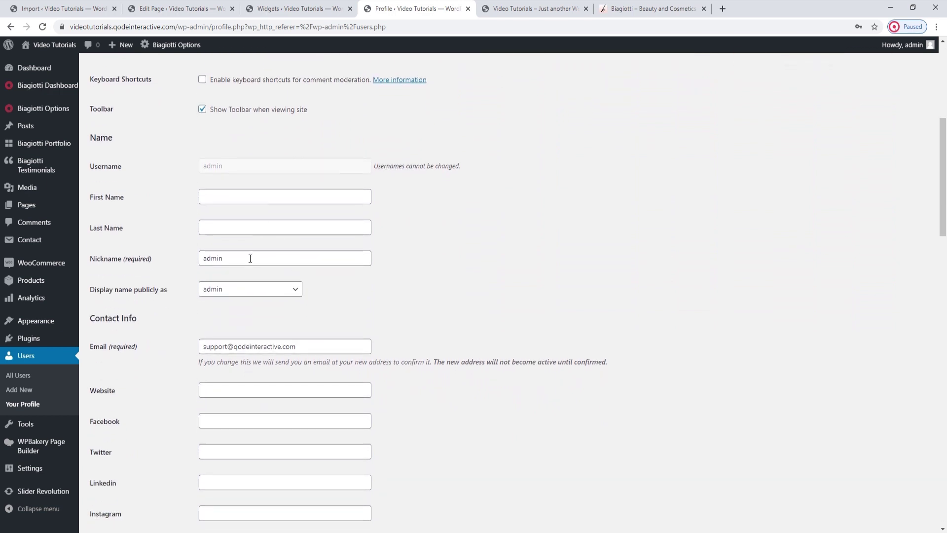
left_click(261, 295)
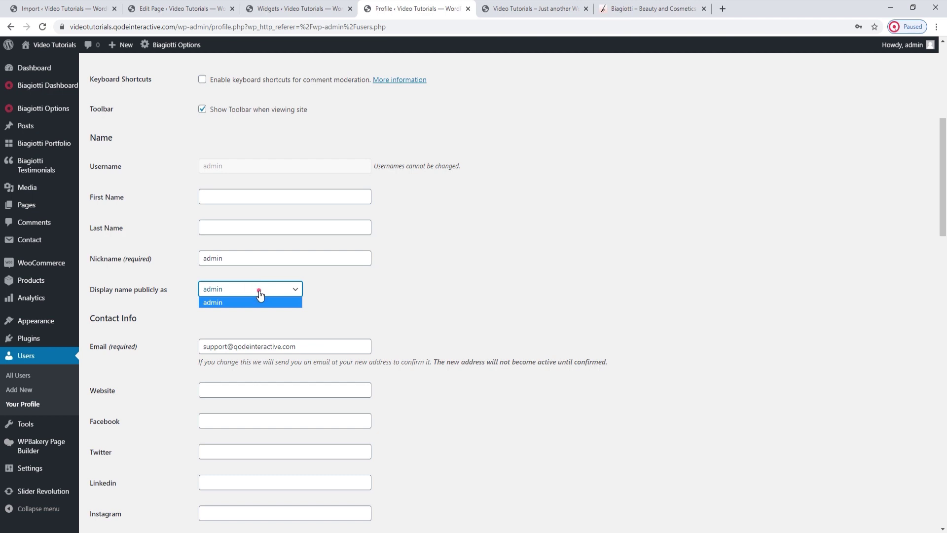
left_click(261, 295)
scroll(359, 309, "down", 1)
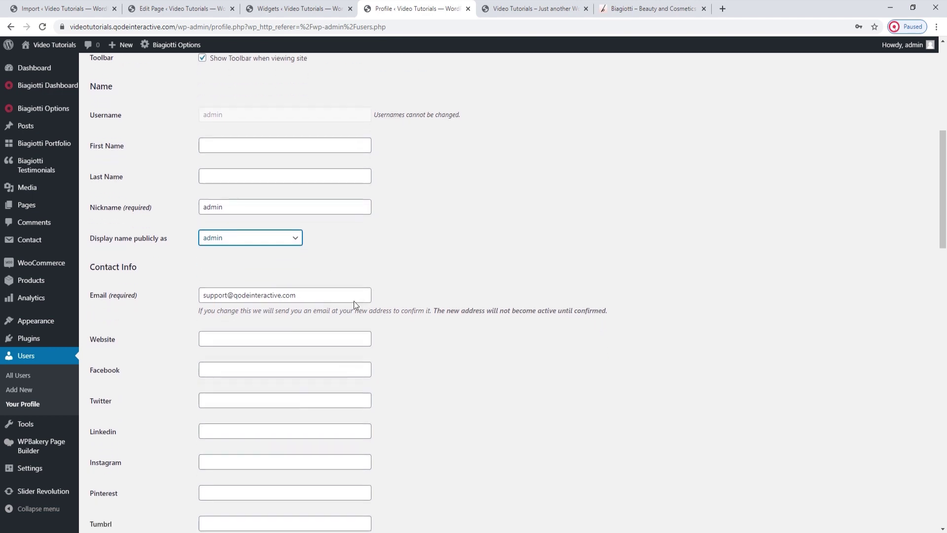
scroll(276, 279, "down", 5)
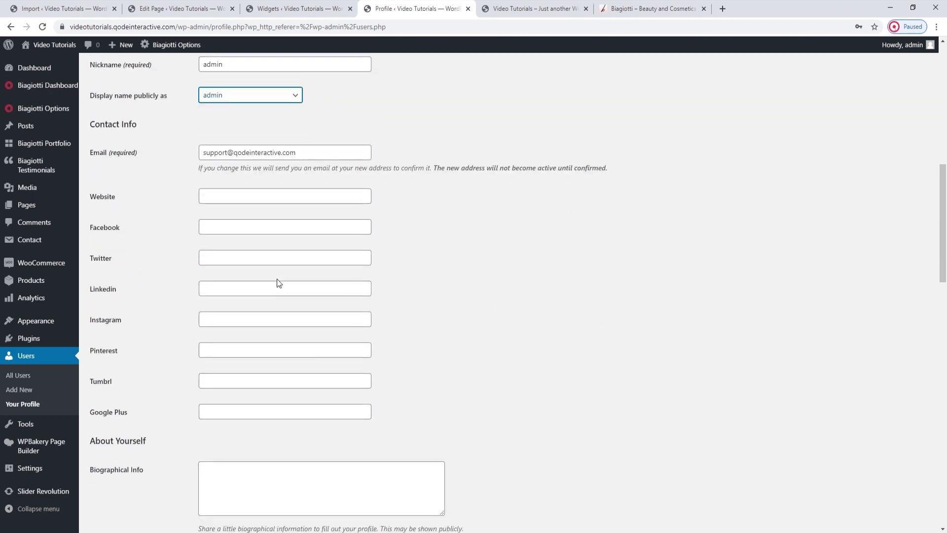
scroll(277, 279, "down", 3)
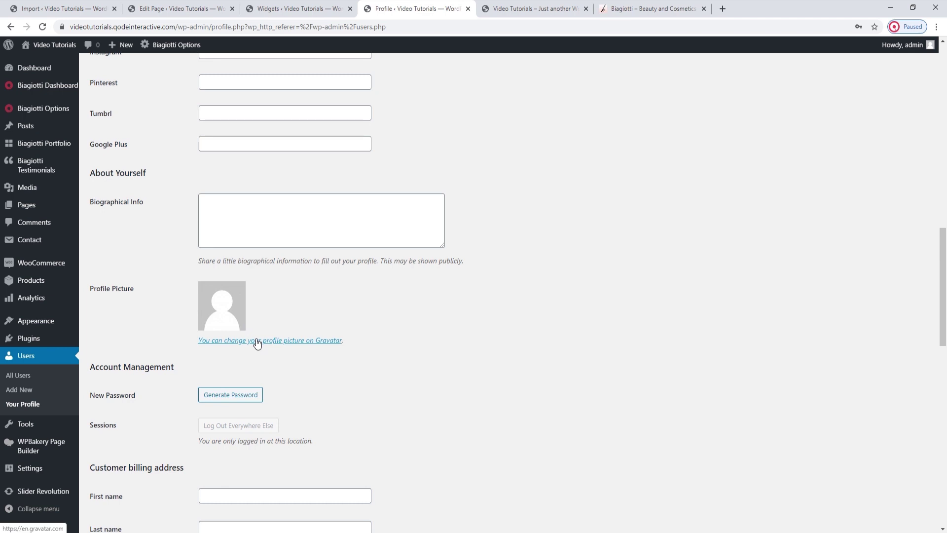
scroll(297, 348, "down", 7)
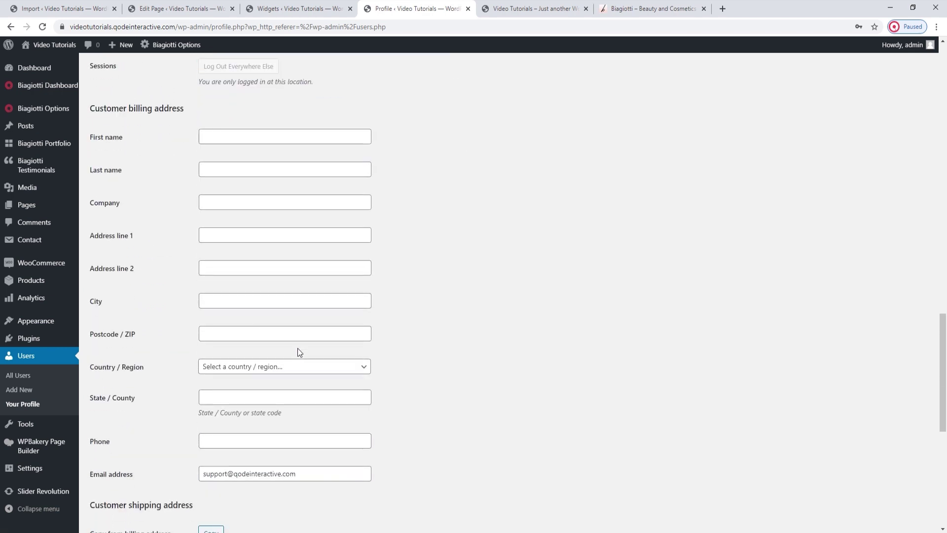
scroll(298, 348, "down", 8)
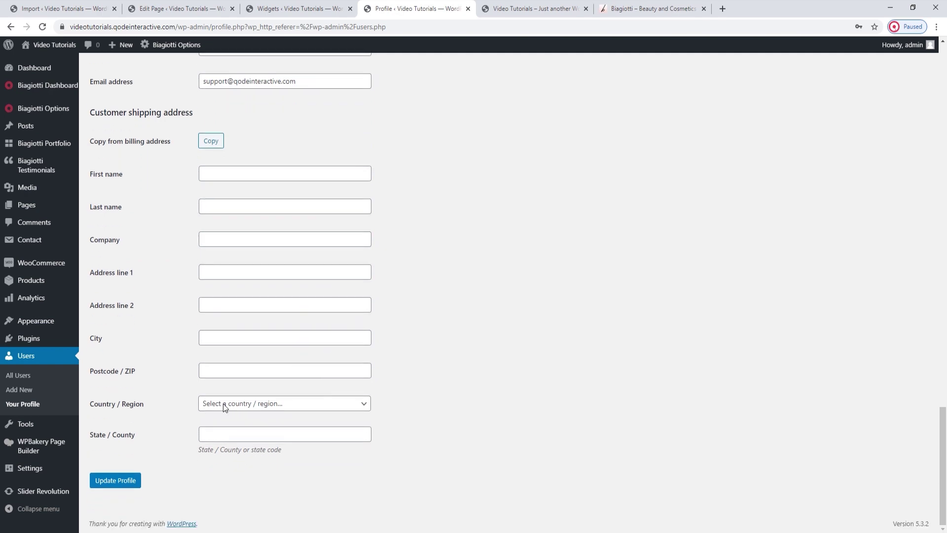
Close the profile page and review the links in the account menu on the live homepage's top bar
left_click(467, 8)
left_click(399, 11)
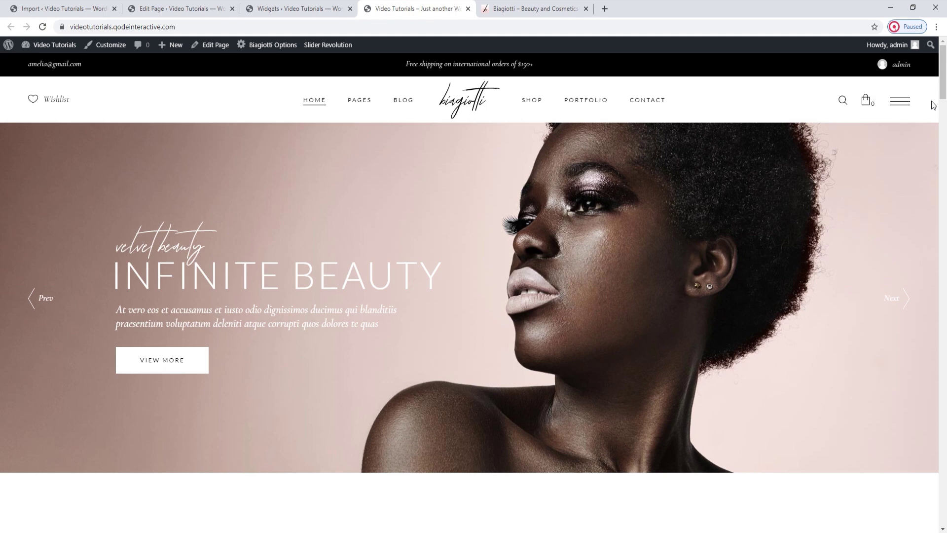
mouse_move(908, 70)
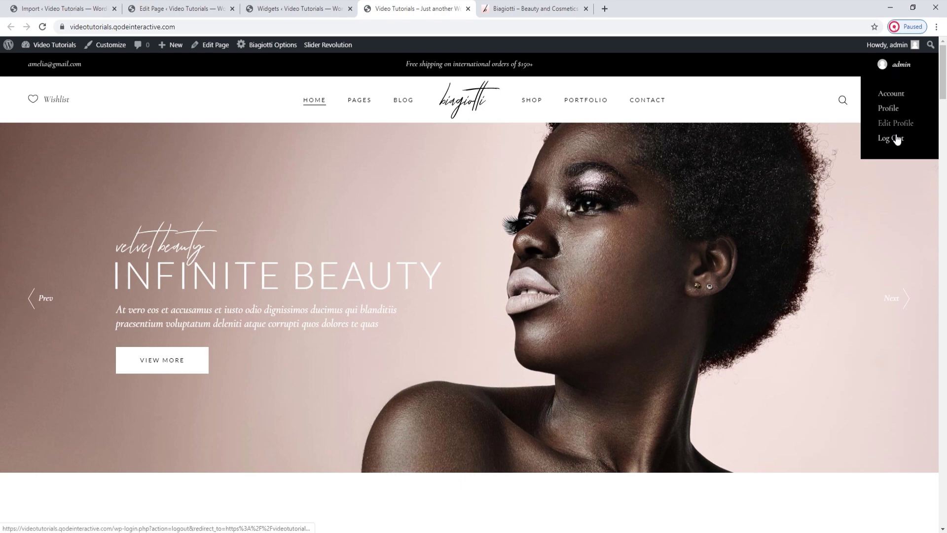
Return to the Widgets page and collapse the Biagiotti Login Widget and the Header Top Bar Right Column area
left_click(306, 9)
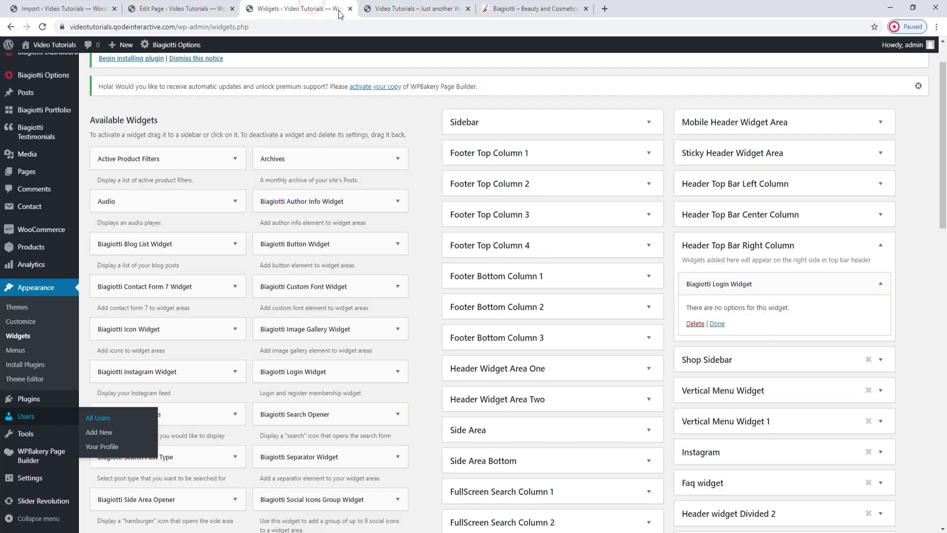
left_click(880, 283)
left_click(881, 245)
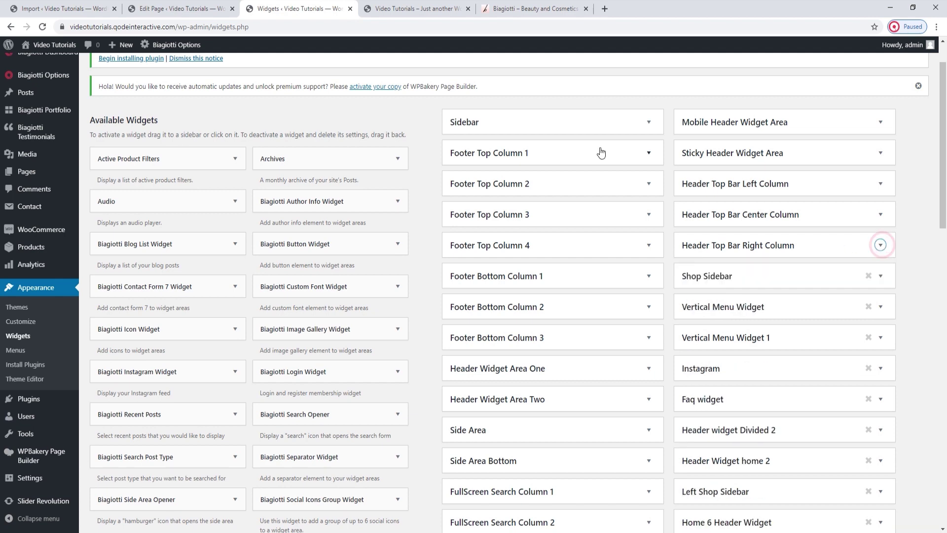
Close the Widgets page and open the Header settings of Biagiotti Options in a new tab
left_click(424, 7)
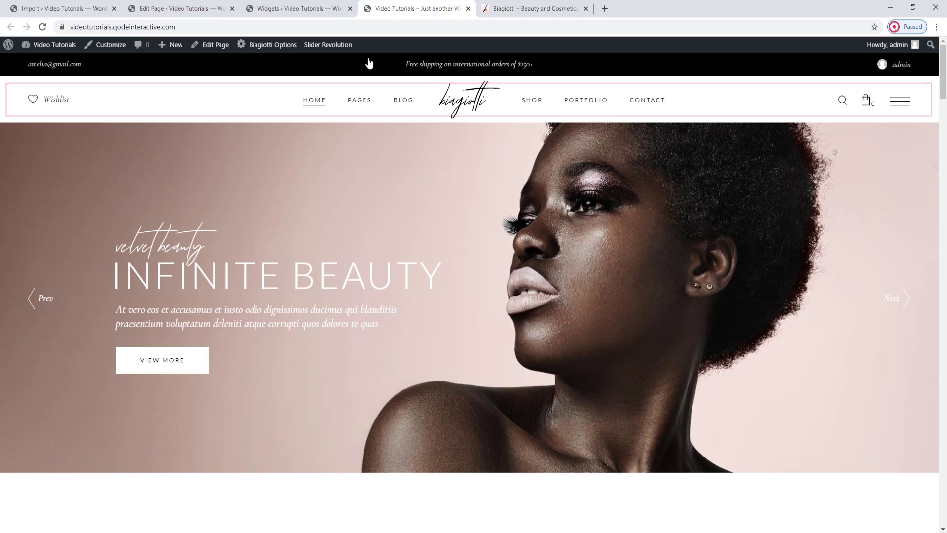
left_click(318, 5)
left_click(349, 9)
left_click(178, 9)
mouse_move(46, 98)
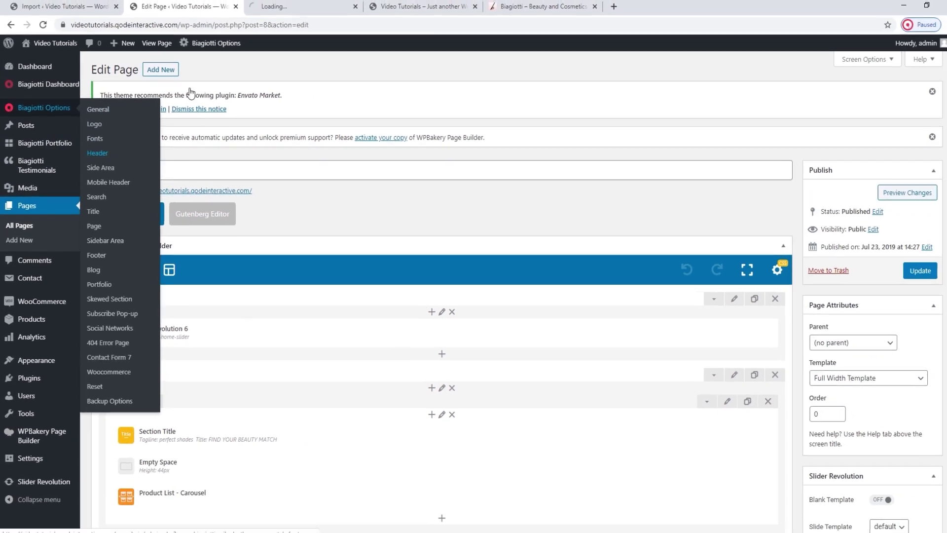
left_click(291, 7)
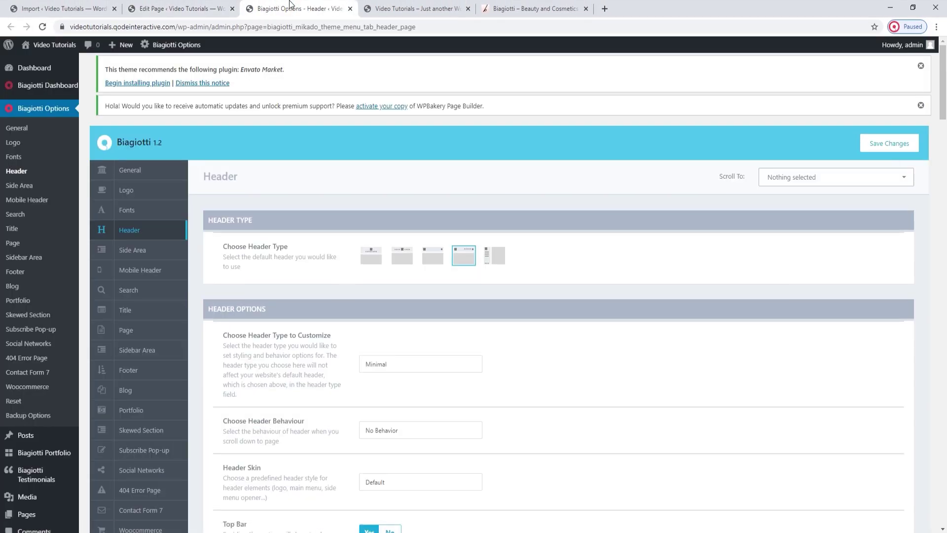
Compare the live homepage's header layout with the header types offered in the Header settings
left_click(387, 7)
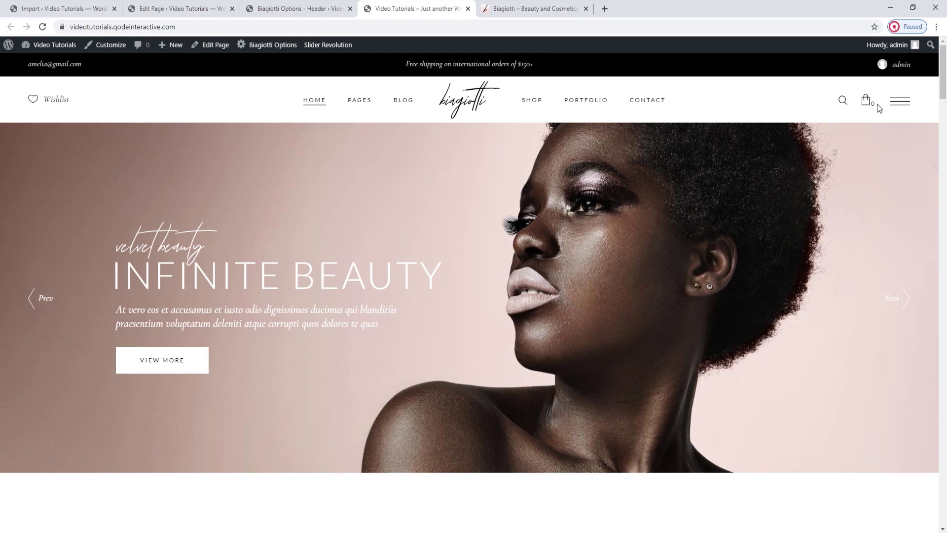
left_click(316, 4)
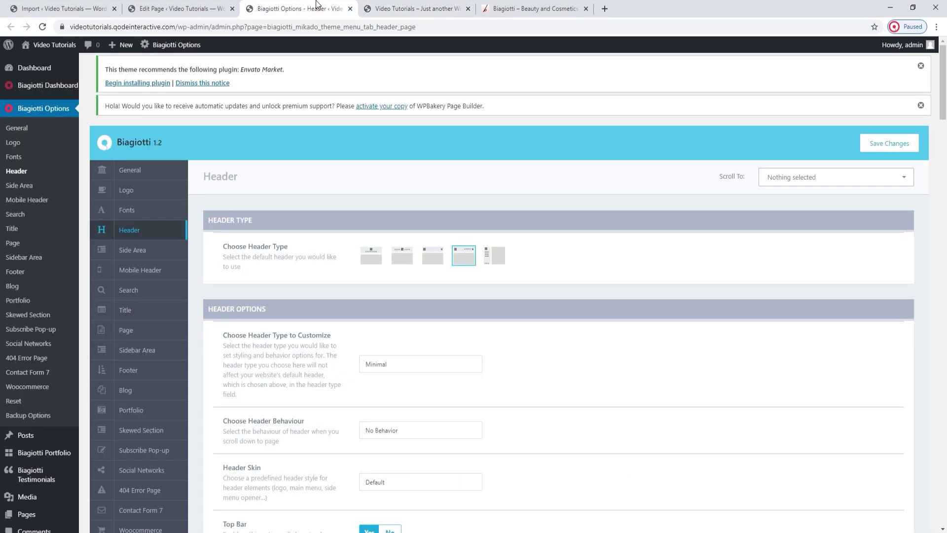
left_click(402, 7)
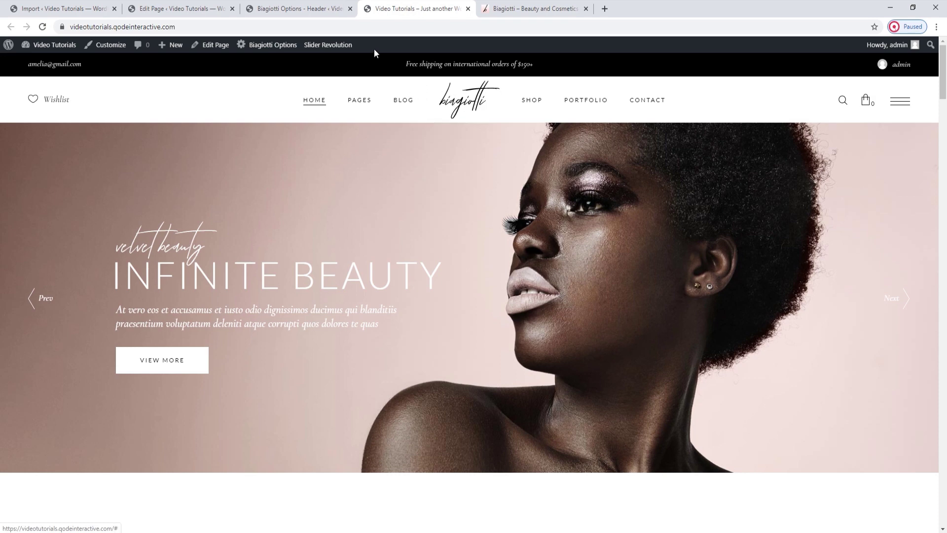
left_click(333, 15)
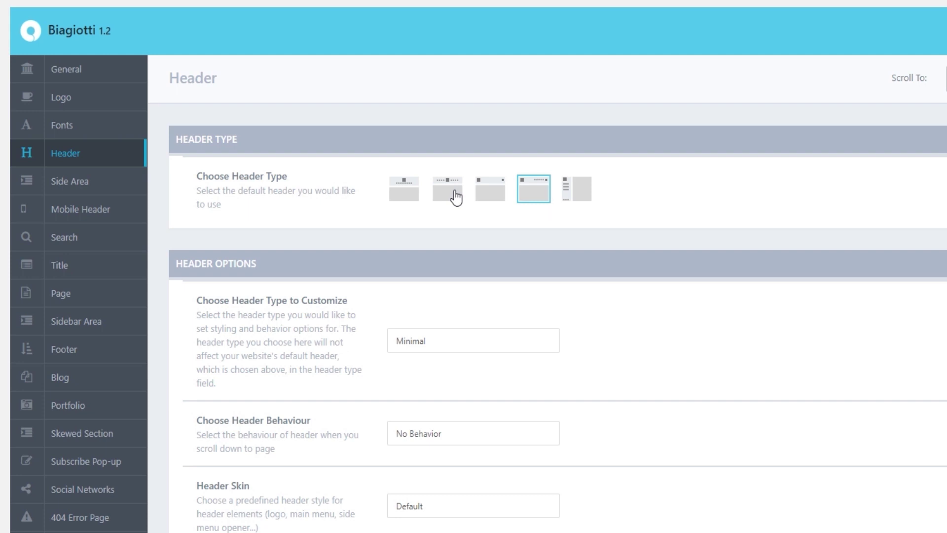
Set the default header type to Divided, save the changes, and reload the live homepage
left_click(447, 195)
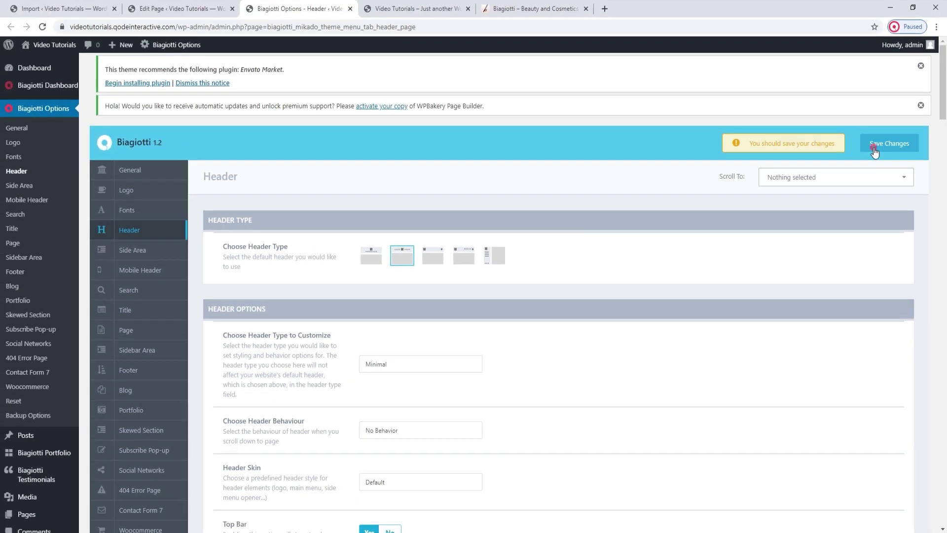
left_click(874, 147)
left_click(412, 8)
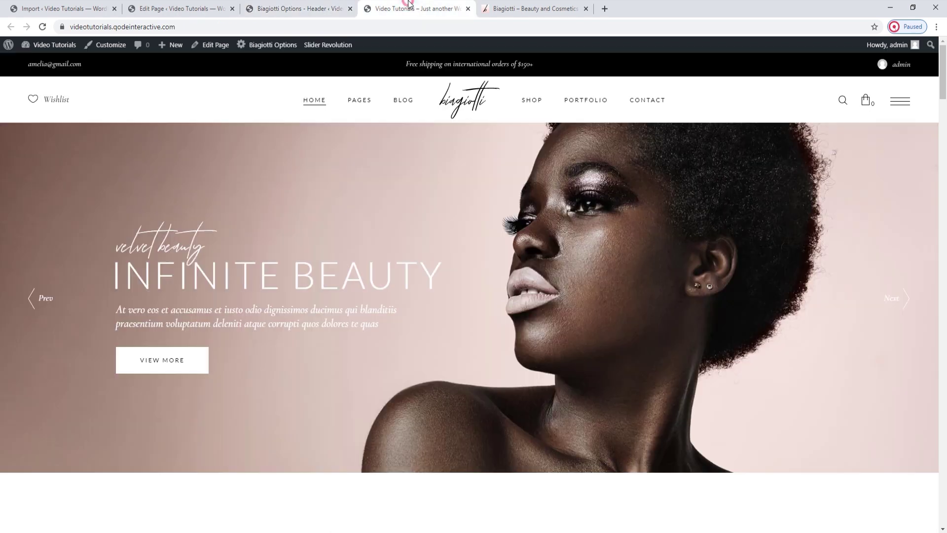
left_click(44, 27)
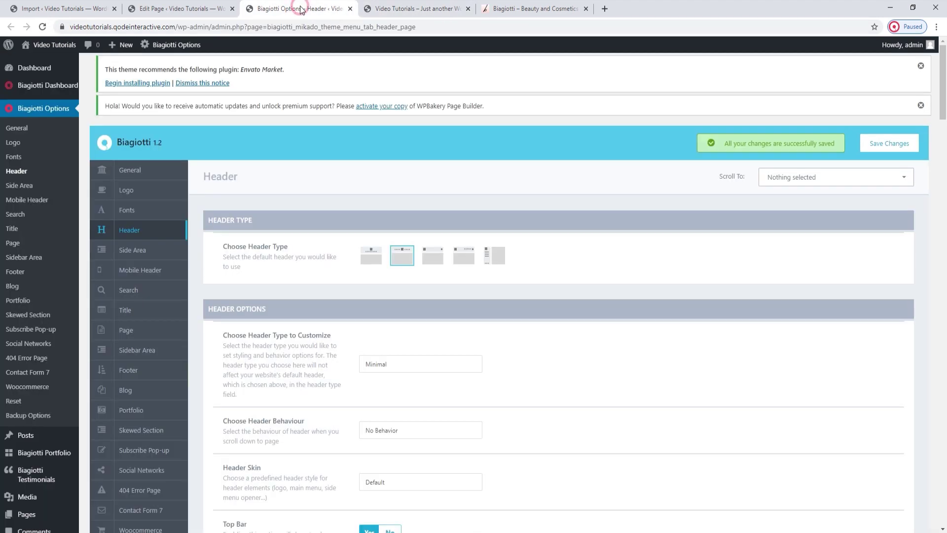
Return to the Header settings and list the options under Choose Header Type to Customize
left_click(296, 9)
scroll(361, 214, "down", 1)
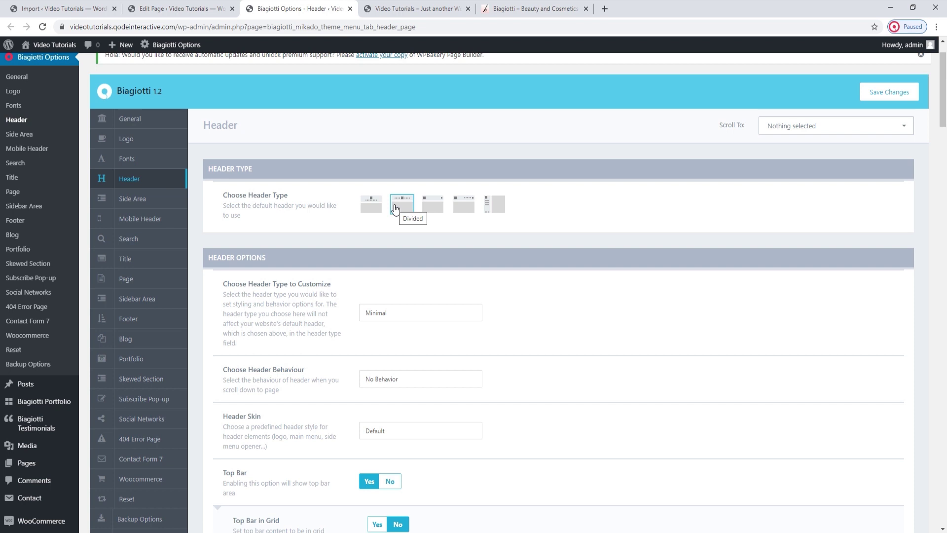
scroll(395, 208, "down", 1)
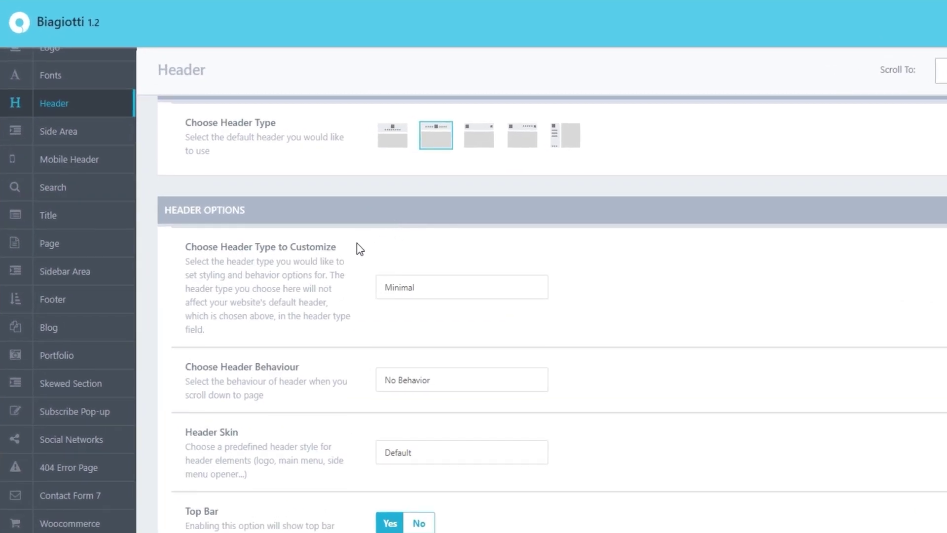
left_click(403, 286)
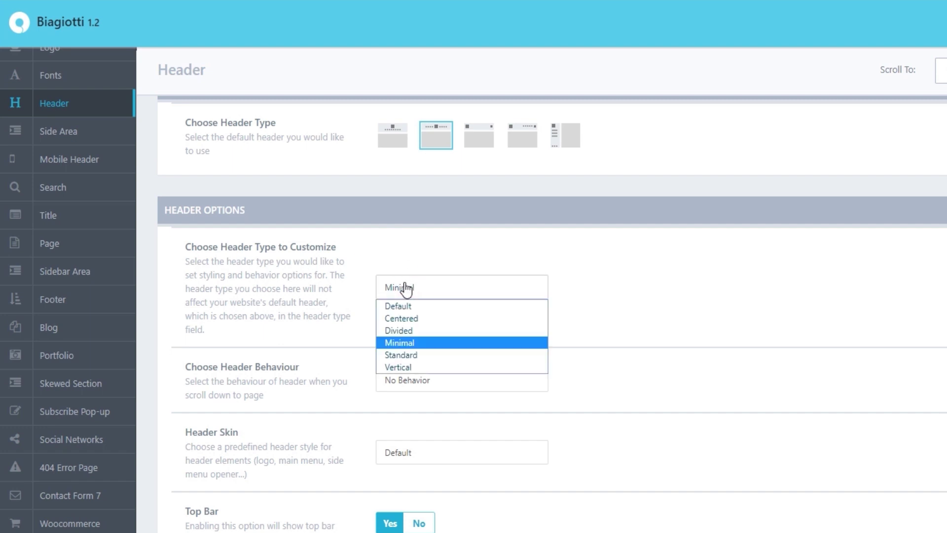
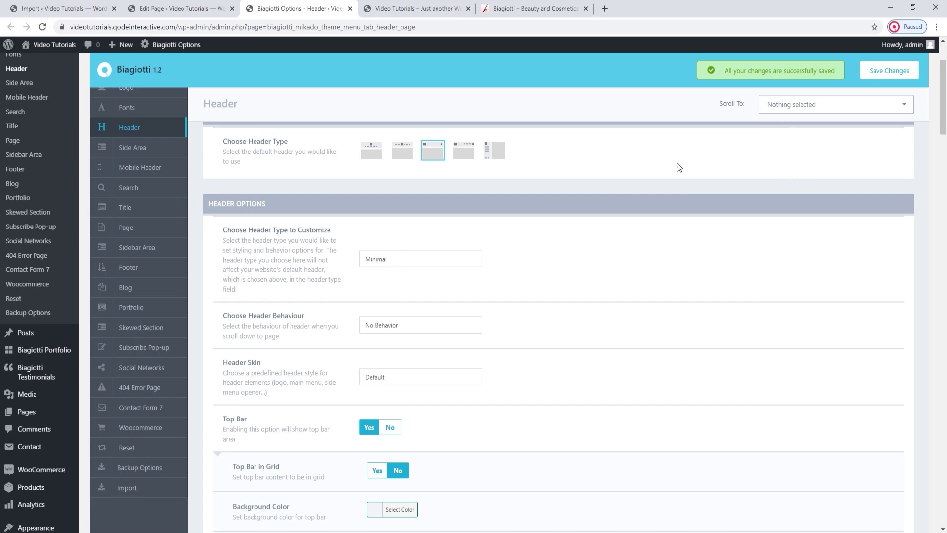
Reload the live homepage to check its header after the saved header type change
left_click(425, 9)
left_click(43, 27)
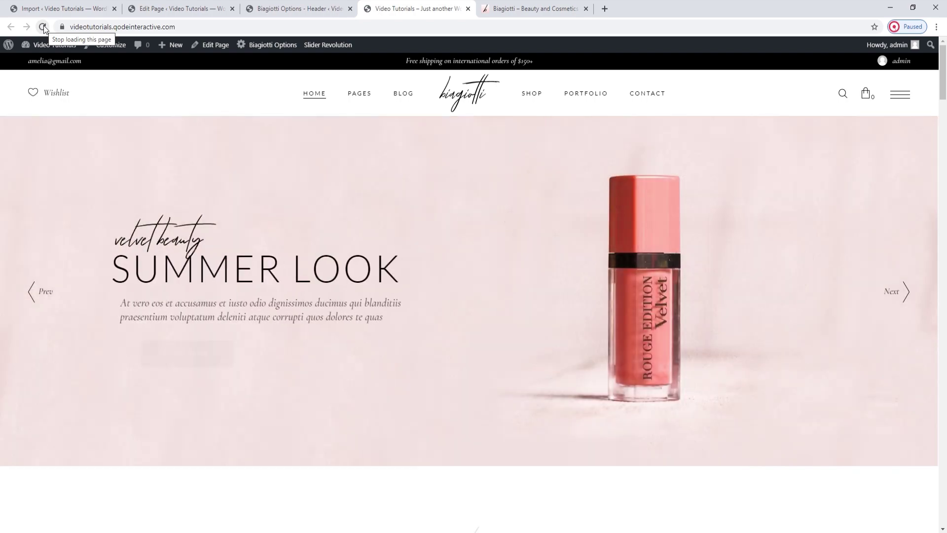
In the Main Home page editor, set Choose Header Type in the Mikado Header section to Default
left_click(185, 14)
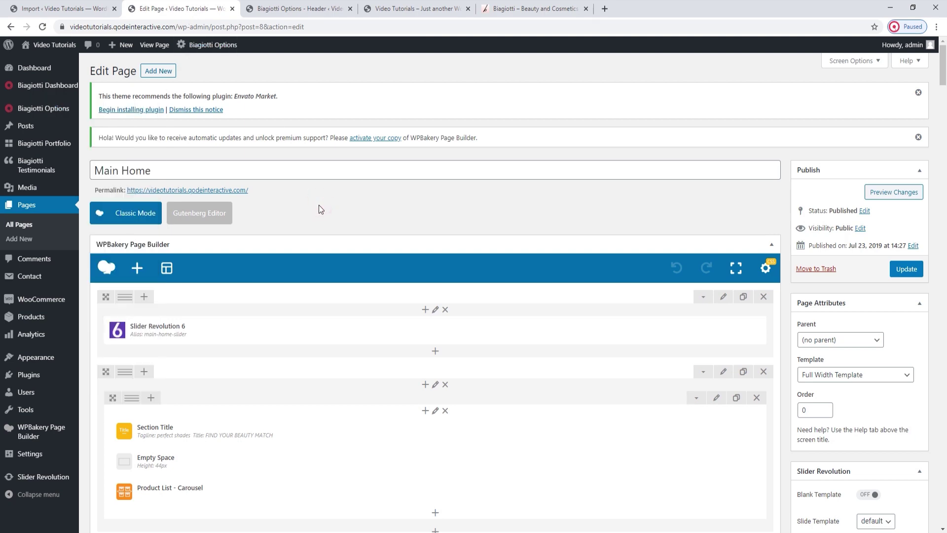
scroll(321, 206, "down", 20)
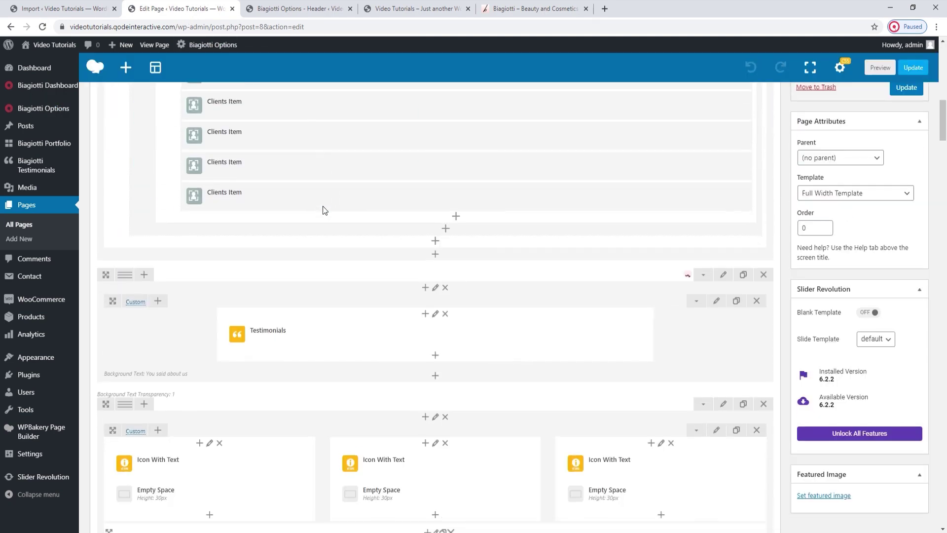
scroll(323, 210, "down", 20)
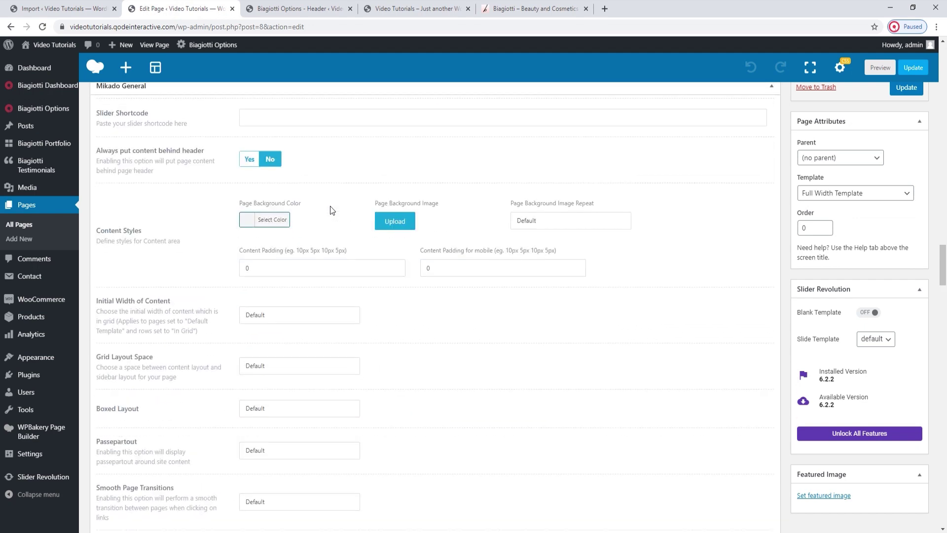
scroll(332, 211, "down", 20)
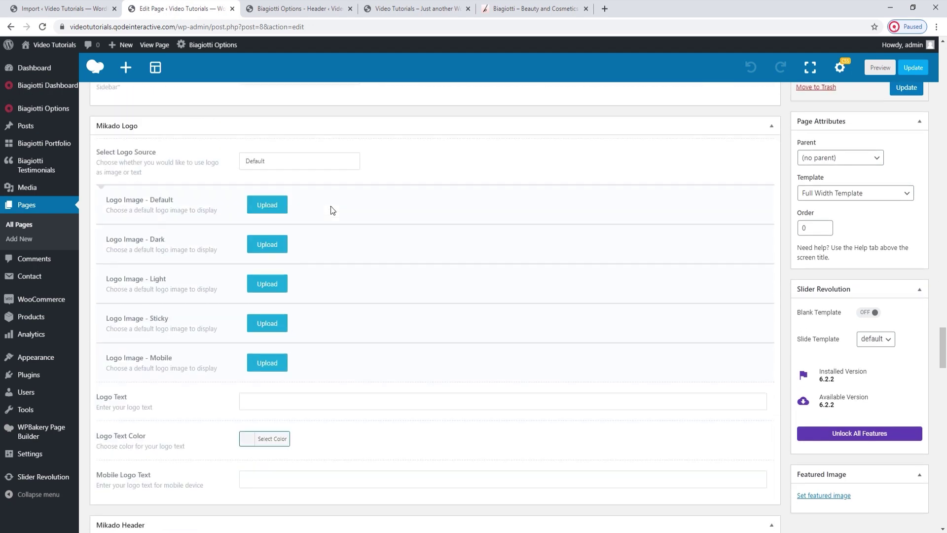
scroll(331, 209, "down", 3)
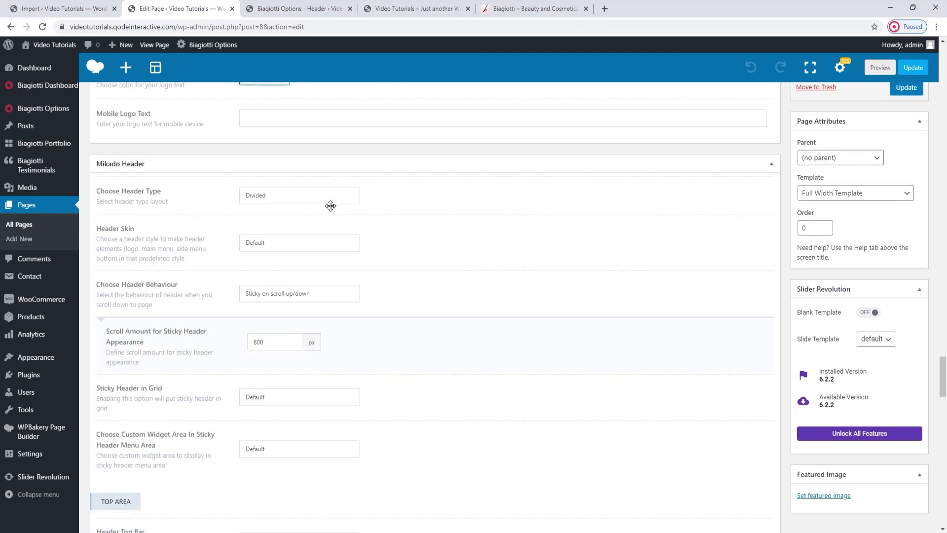
left_click(276, 200)
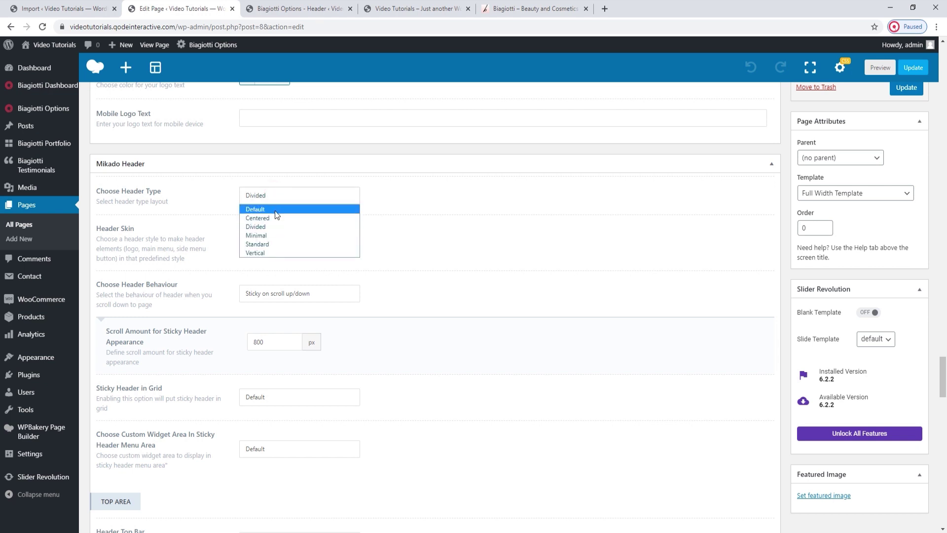
left_click(274, 210)
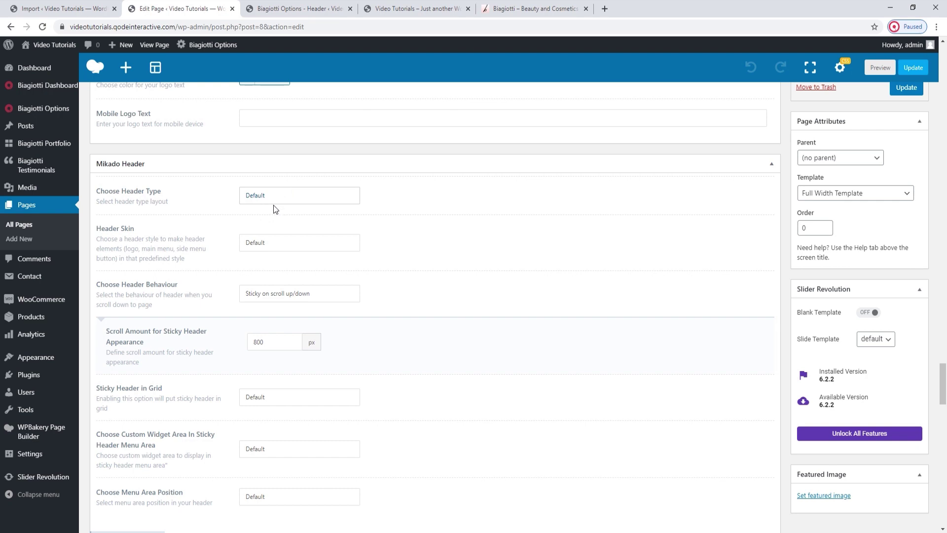
Check the theme's default header type in the Header settings and update the Main Home page
left_click(277, 7)
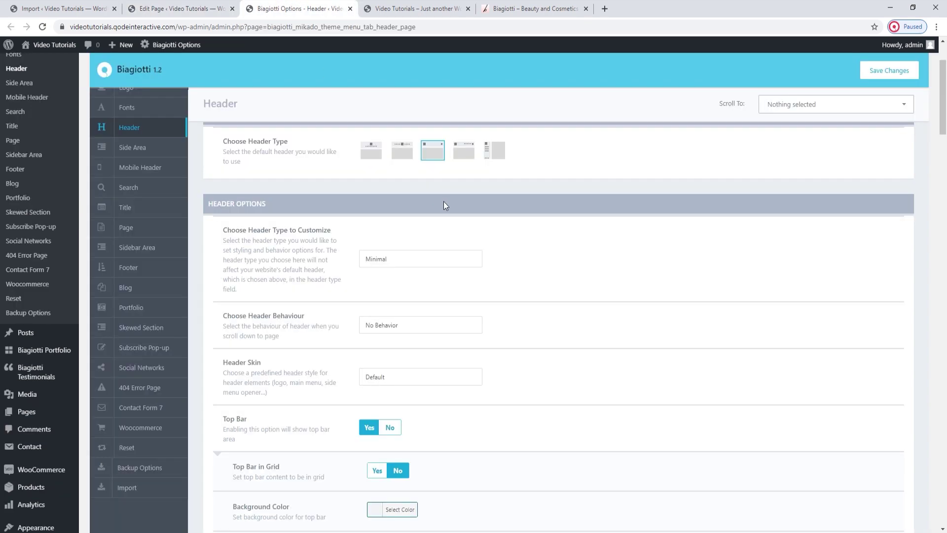
left_click(197, 9)
left_click(296, 194)
left_click(296, 193)
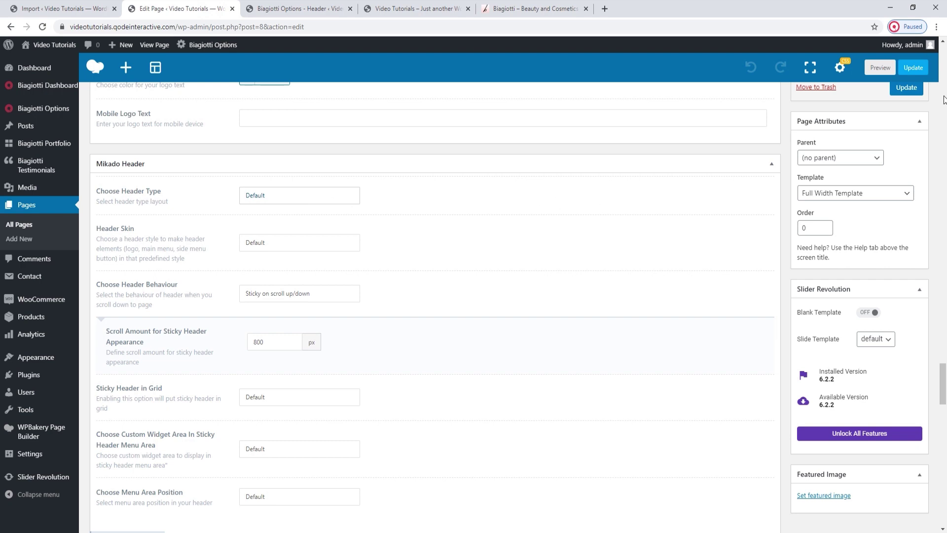
left_click(906, 68)
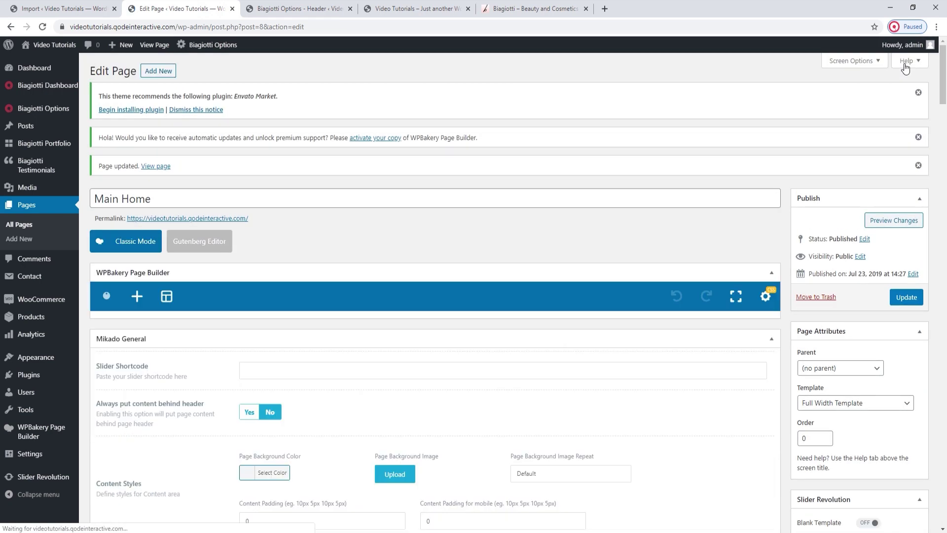
Reload the live homepage, then open and close its fullscreen menu to check the header
left_click(427, 8)
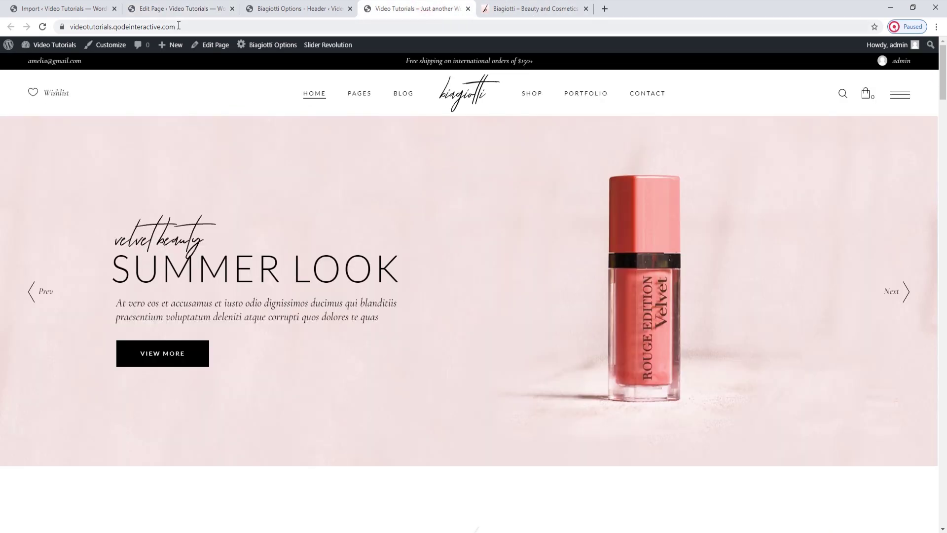
left_click(48, 29)
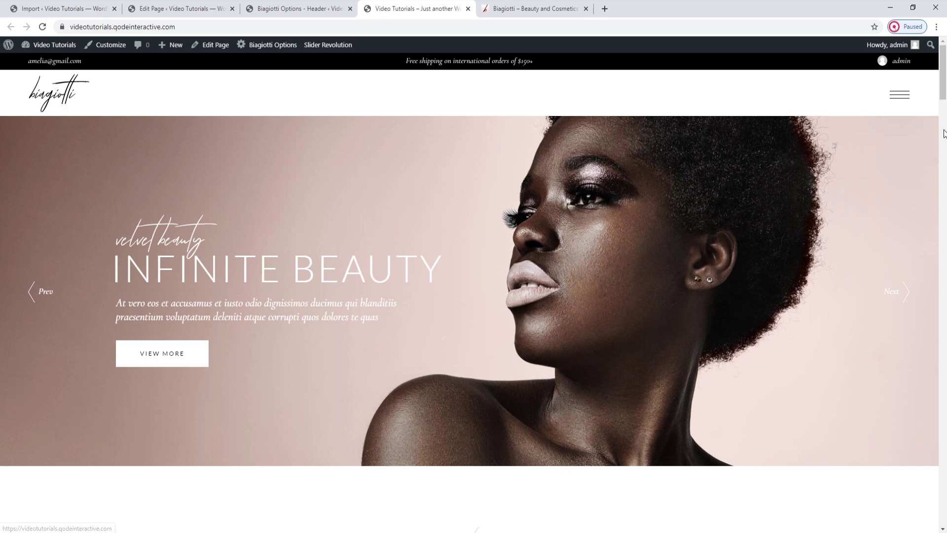
left_click(896, 100)
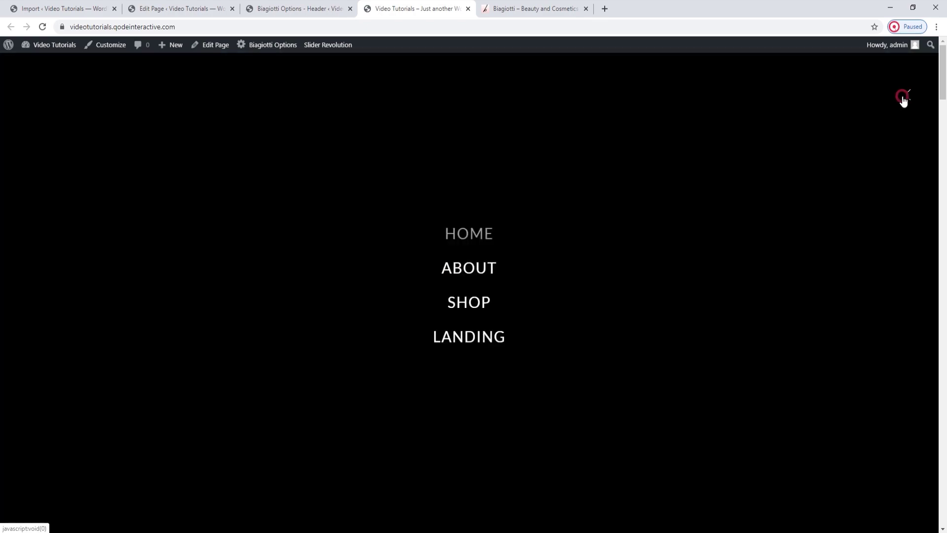
left_click(901, 98)
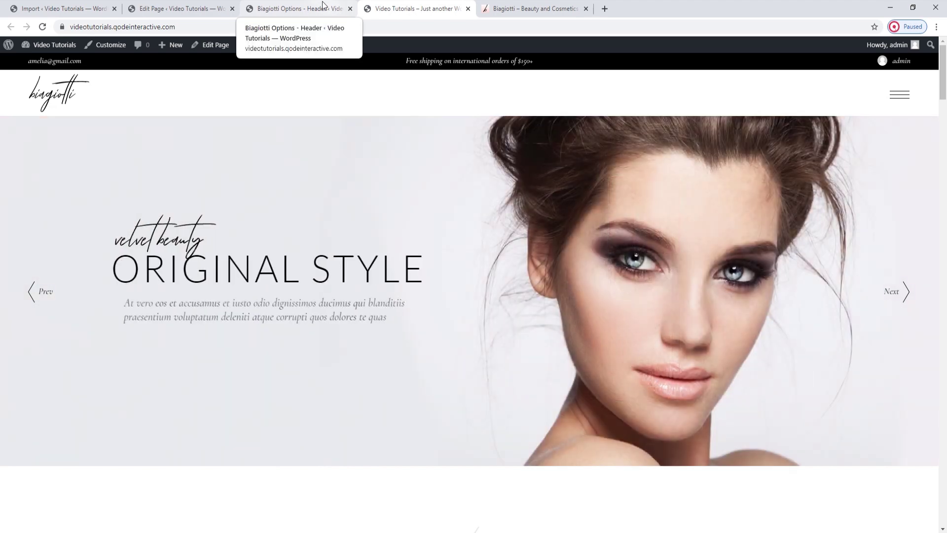
Set the theme's default header type to Divided, save the changes, and reload the live homepage
left_click(323, 5)
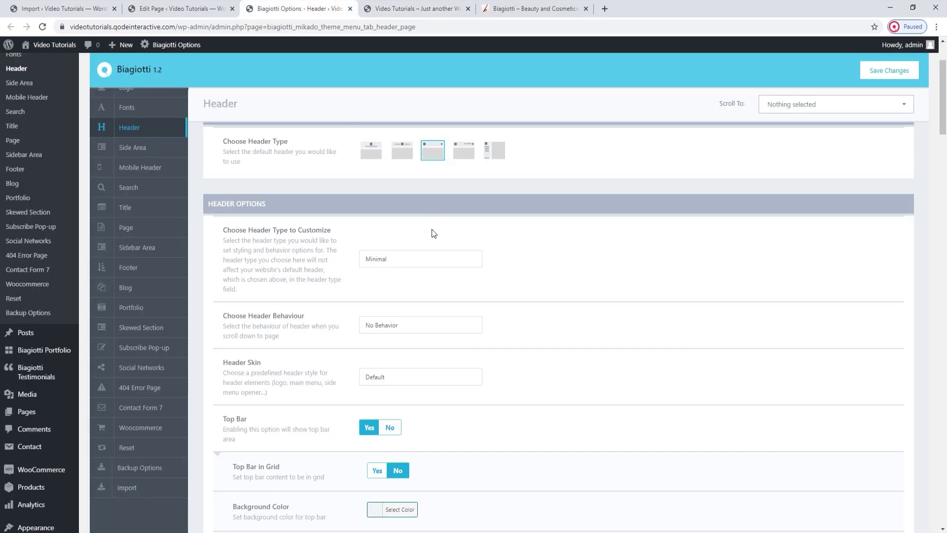
left_click(396, 157)
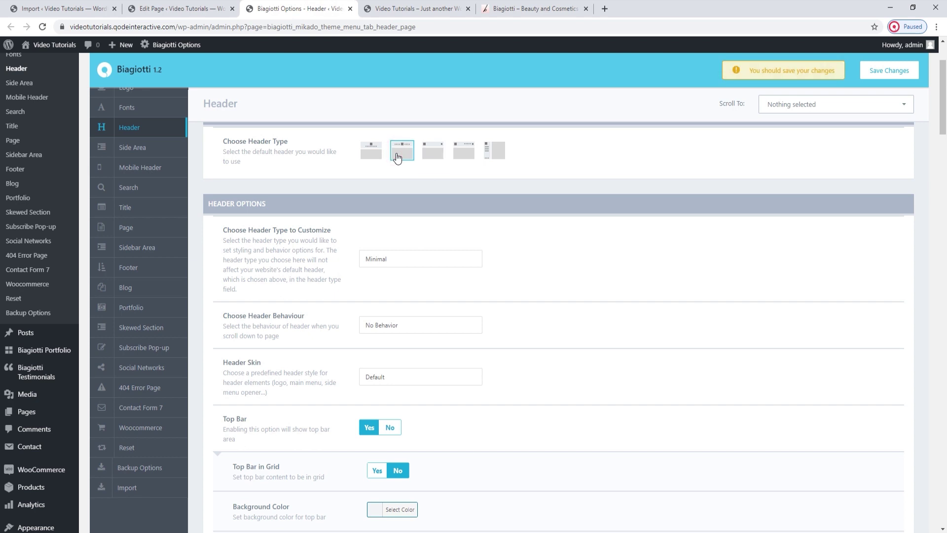
left_click(880, 71)
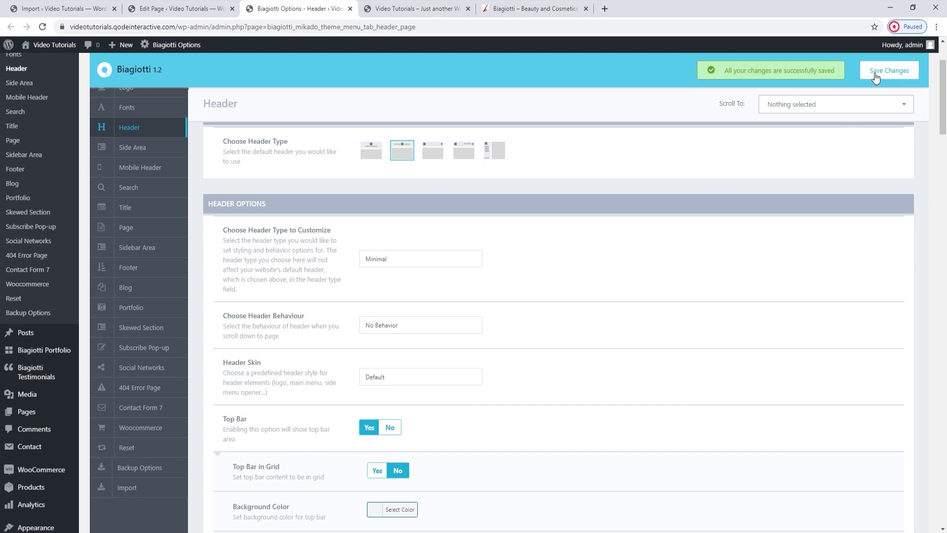
left_click(423, 4)
key("F5")
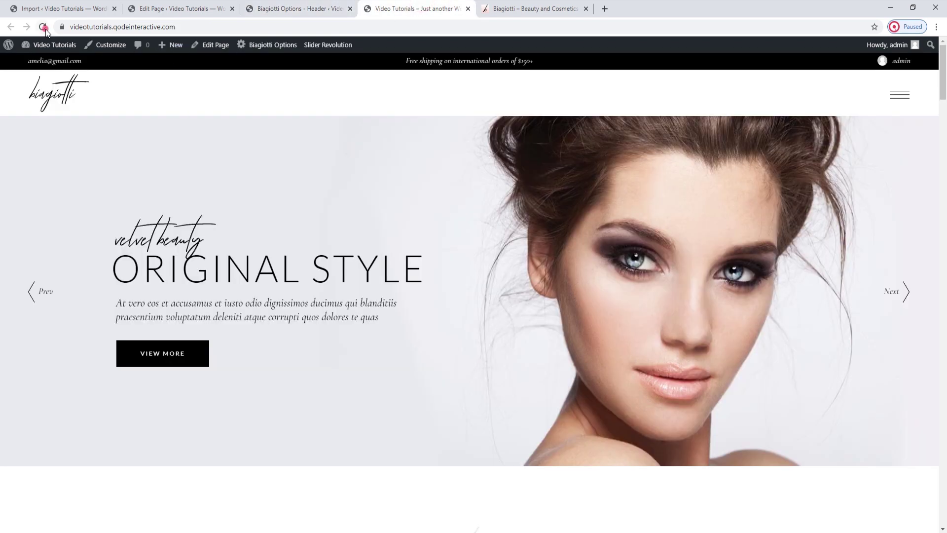
mouse_move(53, 45)
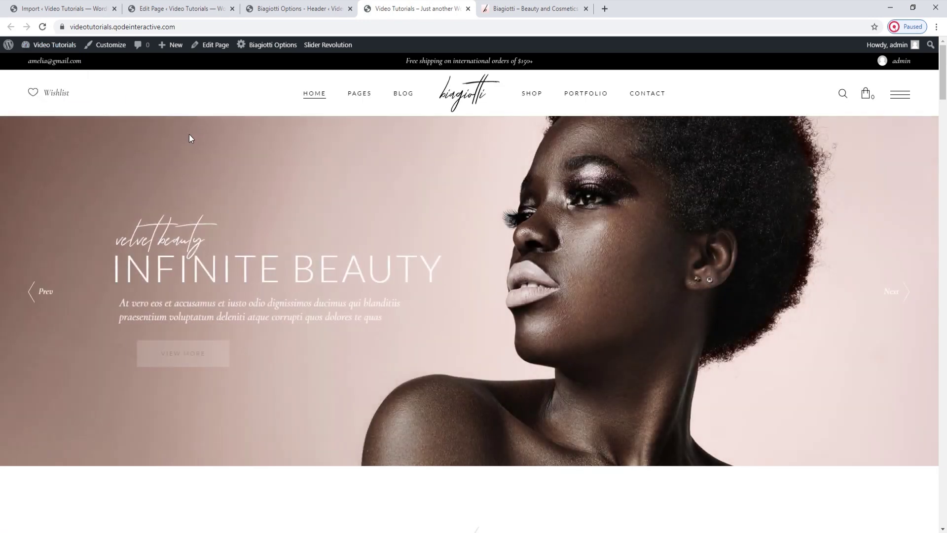
Review the header options in the theme settings and examine how the live homepage's header behaves on scrolling
left_click(301, 7)
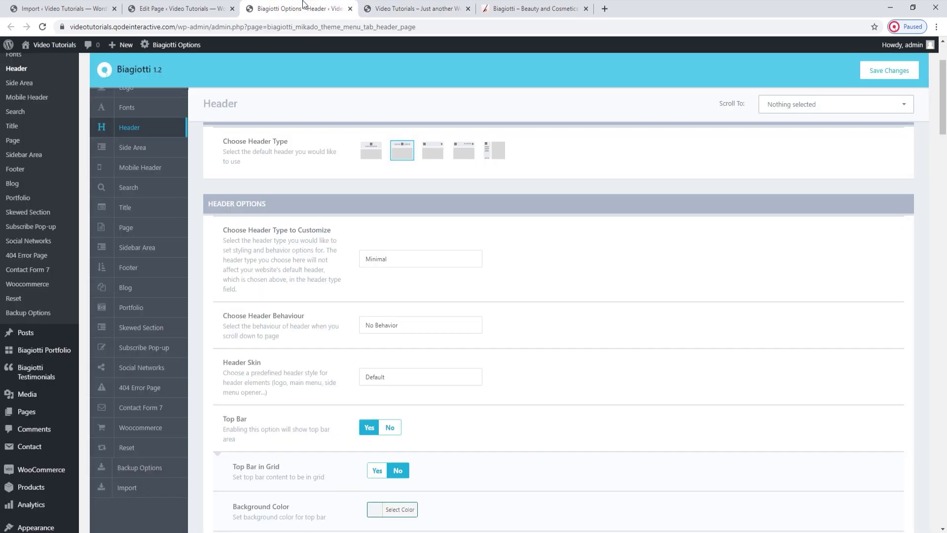
scroll(429, 180, "down", 1)
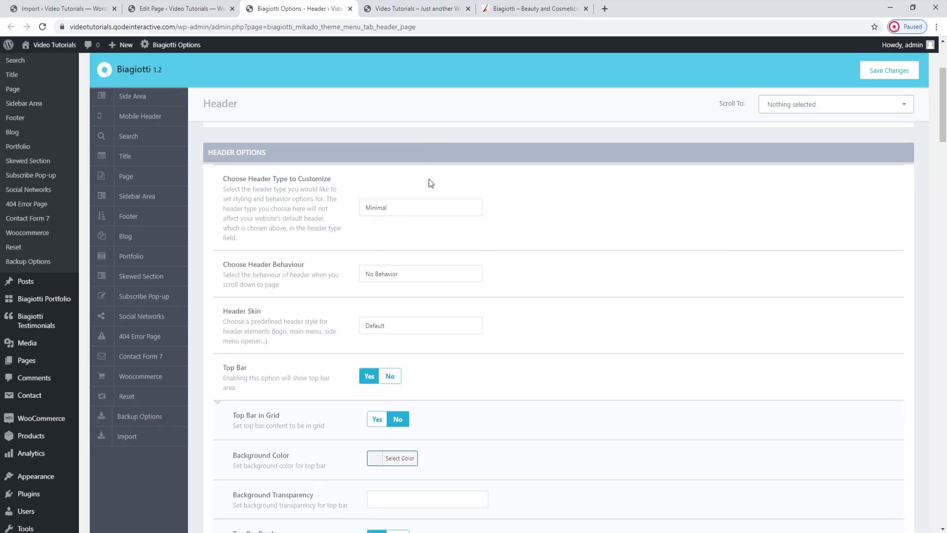
scroll(428, 179, "down", 1)
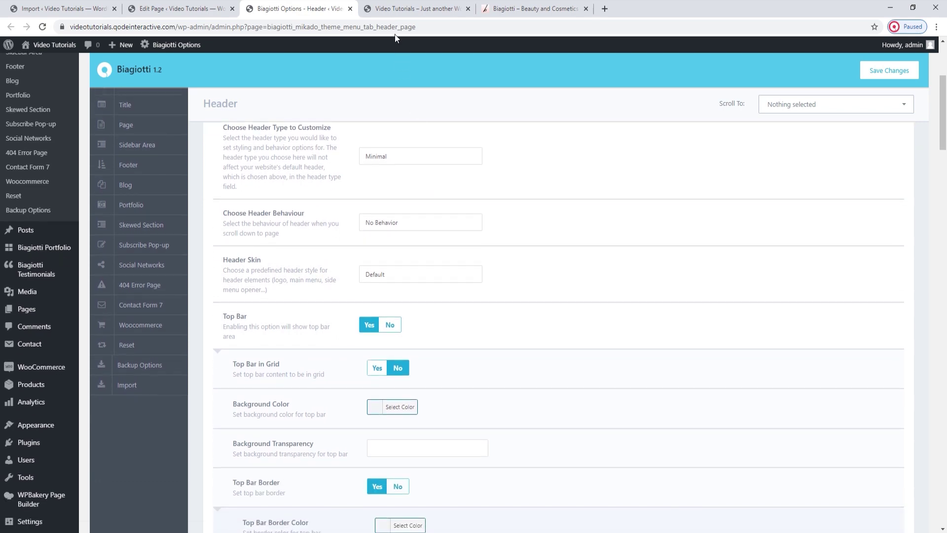
left_click(404, 9)
scroll(465, 275, "down", 10)
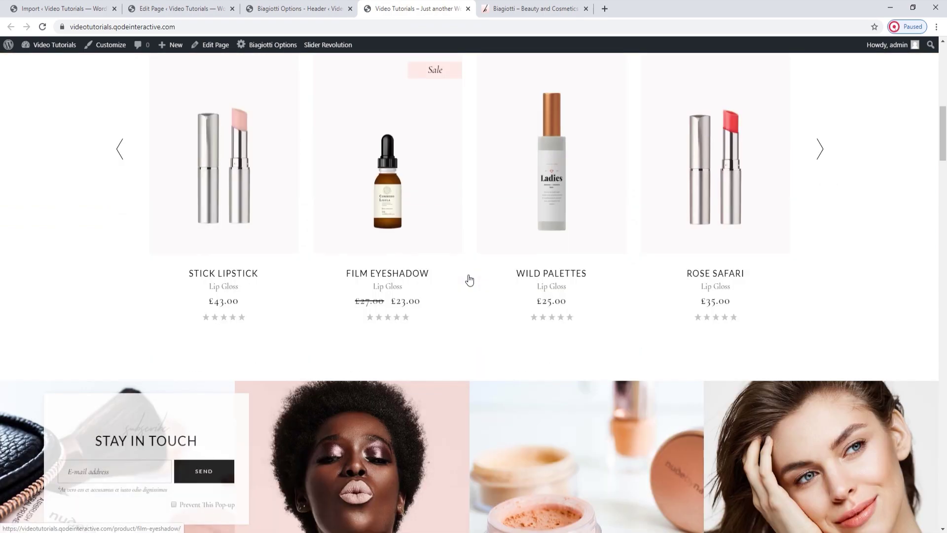
scroll(469, 280, "down", 8)
scroll(470, 279, "up", 9)
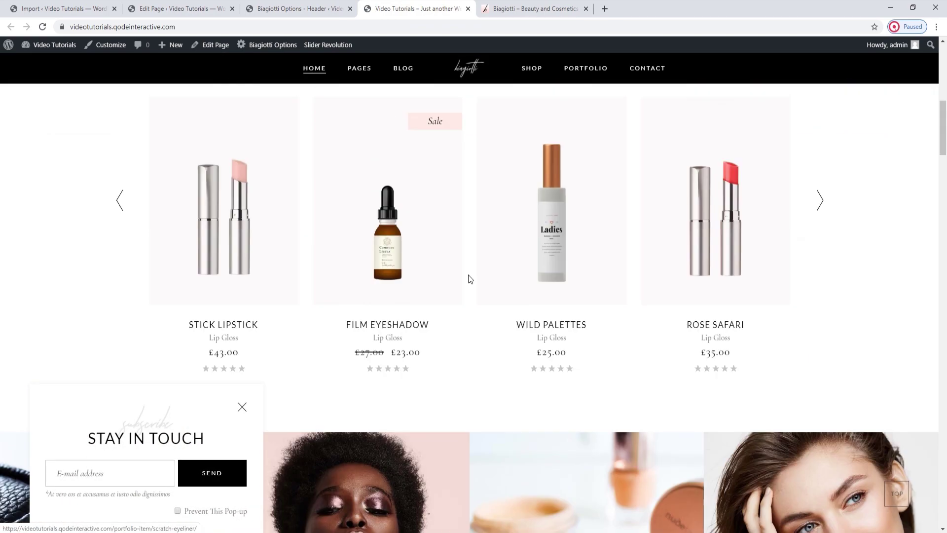
scroll(469, 277, "up", 3)
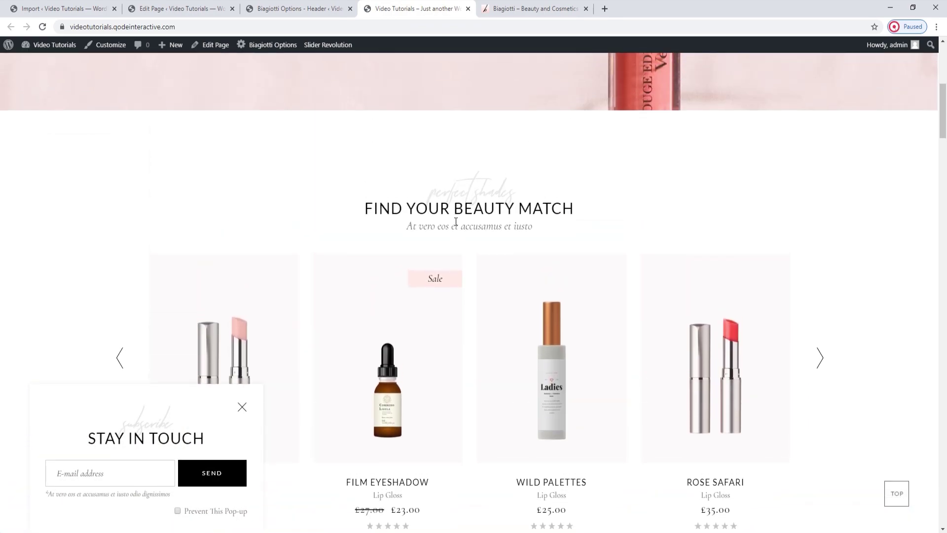
scroll(435, 88, "up", 10)
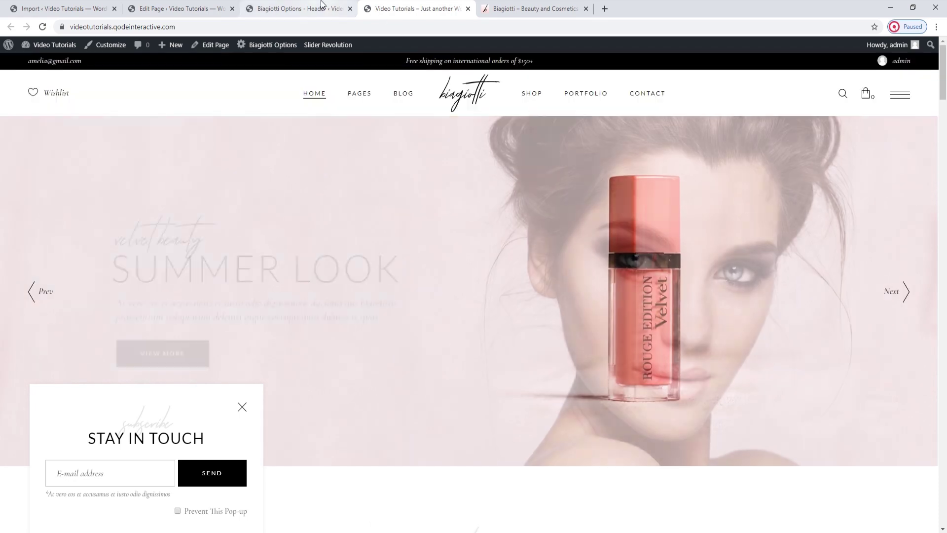
Choose Divided as the header type to customize, set its behaviour to Sticky on scroll up/down, and save the changes
left_click(321, 7)
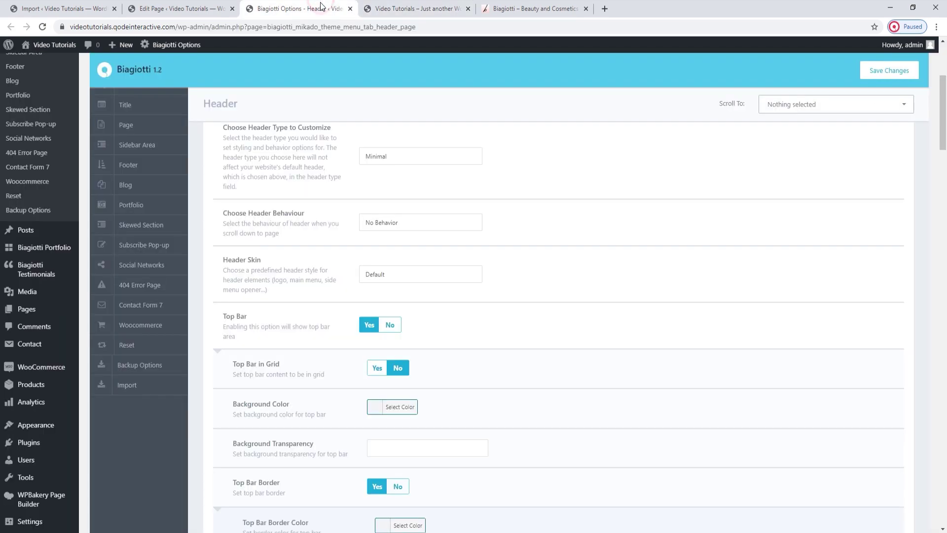
left_click(393, 157)
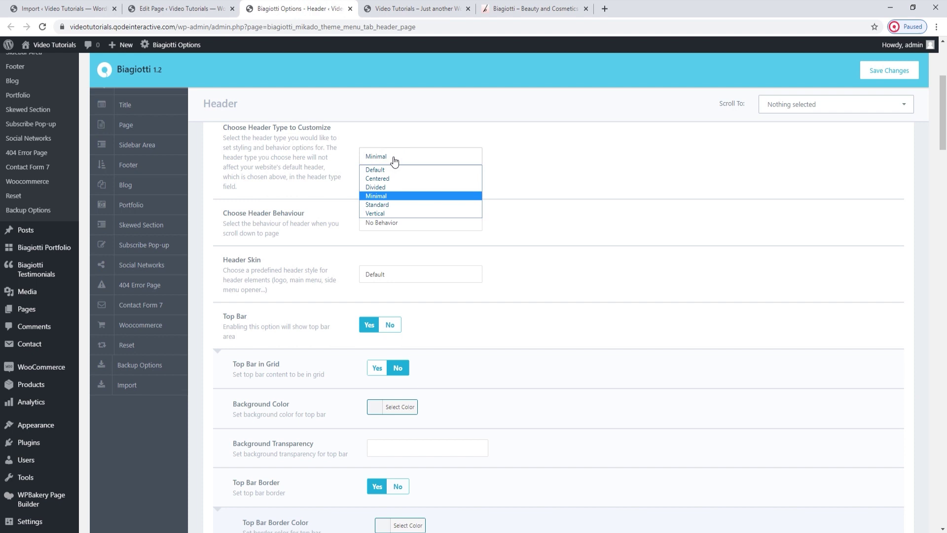
left_click(397, 187)
scroll(528, 176, "up", 1)
left_click(464, 272)
left_click(438, 314)
left_click(886, 71)
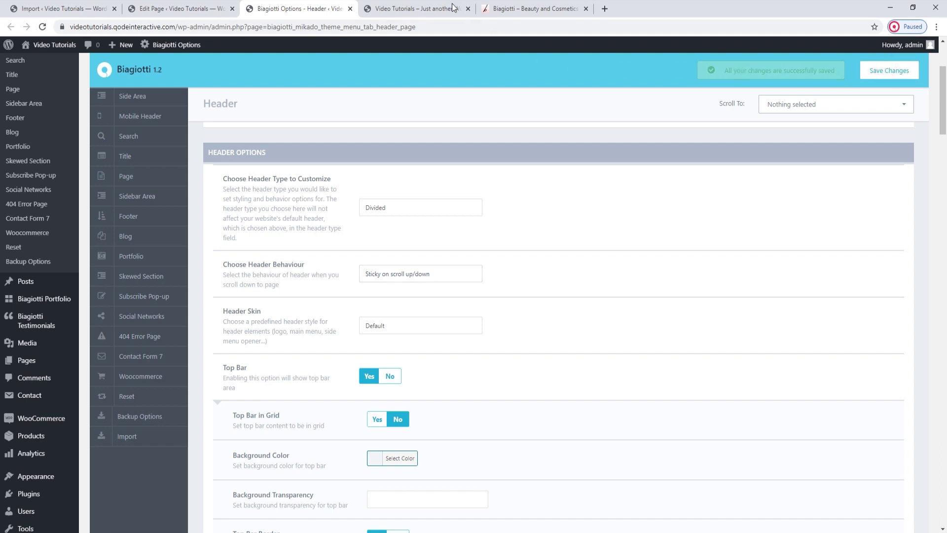
Reload the live homepage and examine its sticky header while moving down and back up the page
left_click(414, 9)
left_click(41, 27)
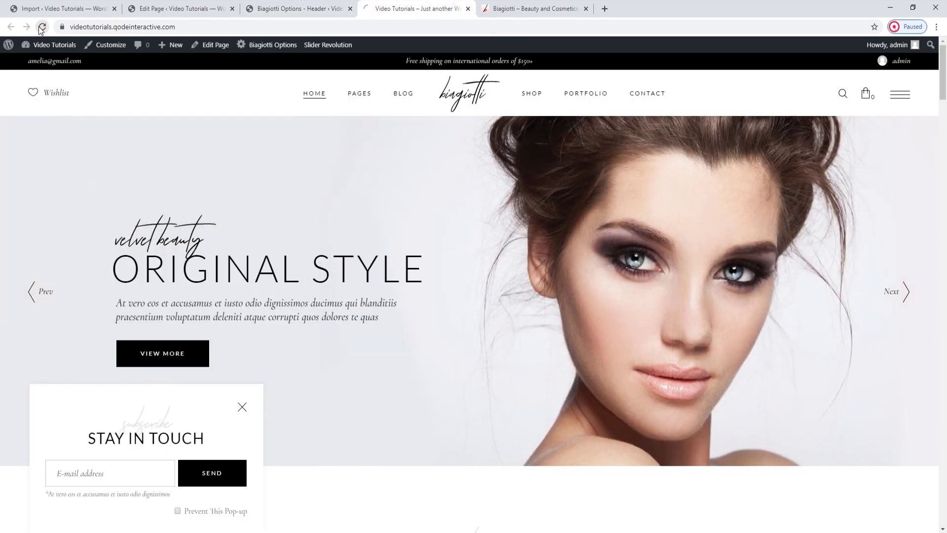
scroll(460, 286, "down", 15)
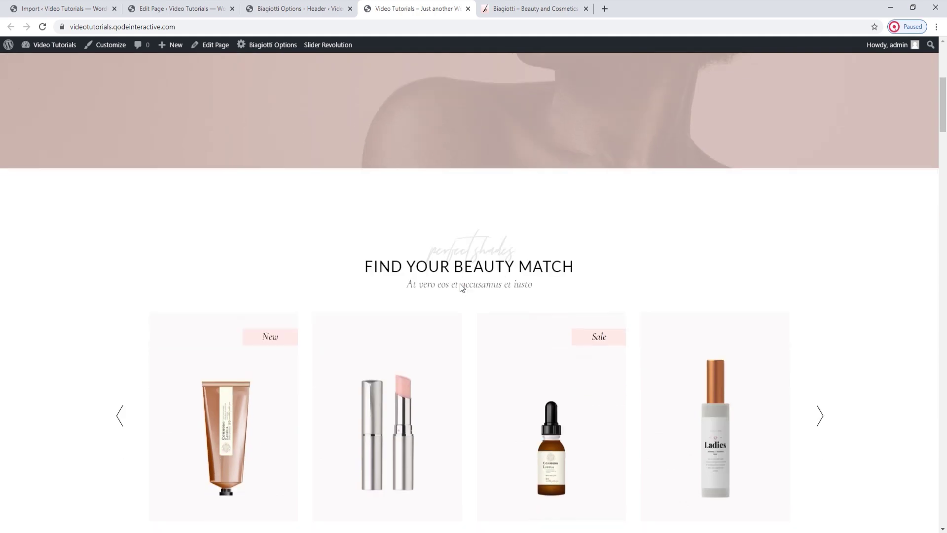
scroll(461, 288, "down", 3)
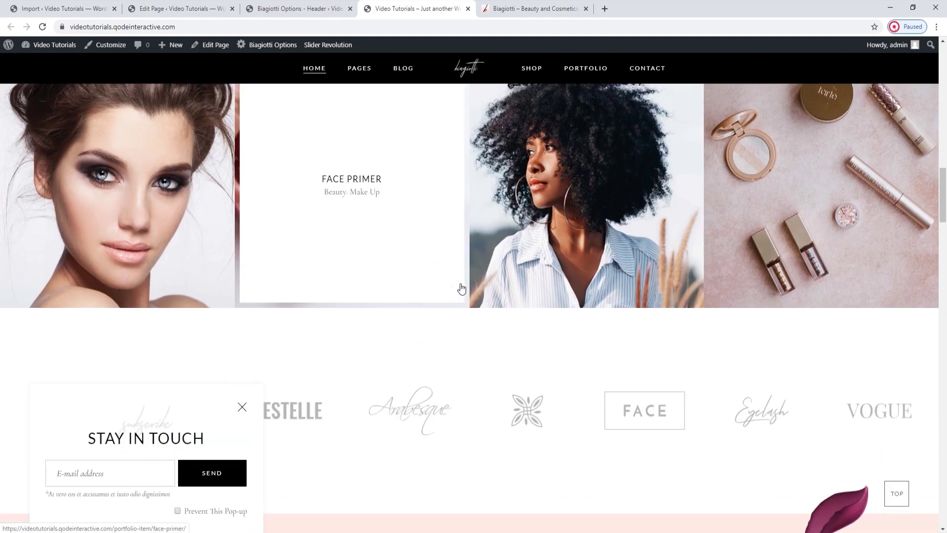
scroll(461, 288, "up", 10)
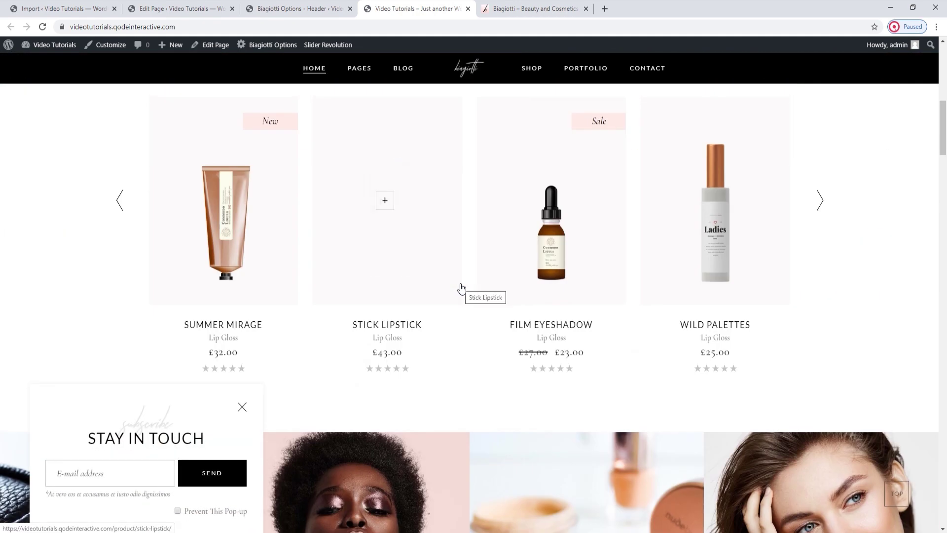
scroll(461, 290, "up", 10)
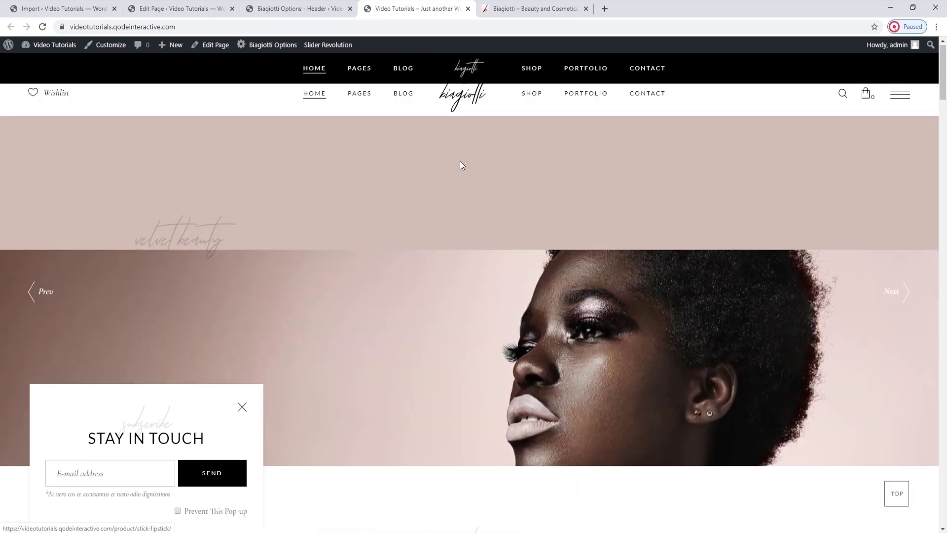
Return to the Header settings and view the Menu Area Style options
key("ctrl+shift+Tab")
scroll(516, 264, "down", 5)
scroll(516, 263, "down", 5)
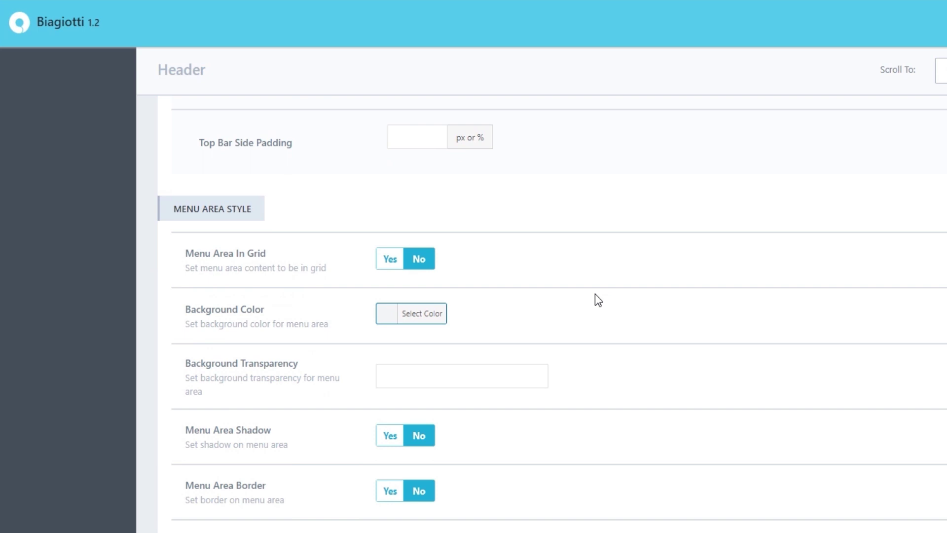
Examine the menu area on the live homepage and return to the Header settings
left_click(427, 5)
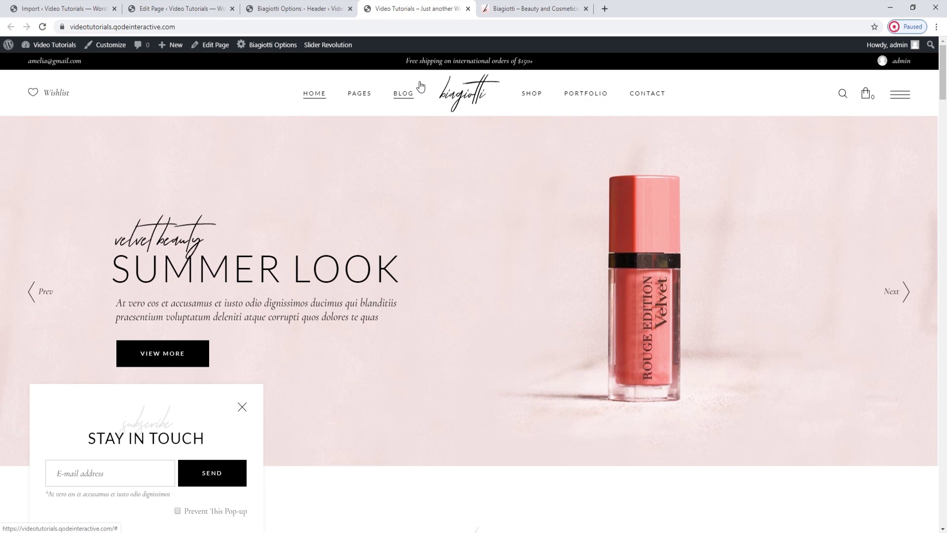
mouse_move(640, 108)
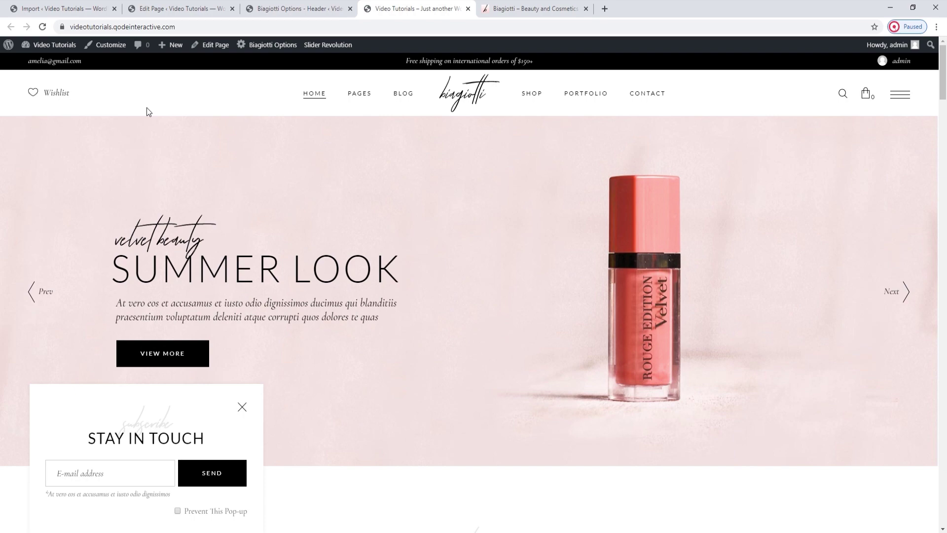
left_click(308, 9)
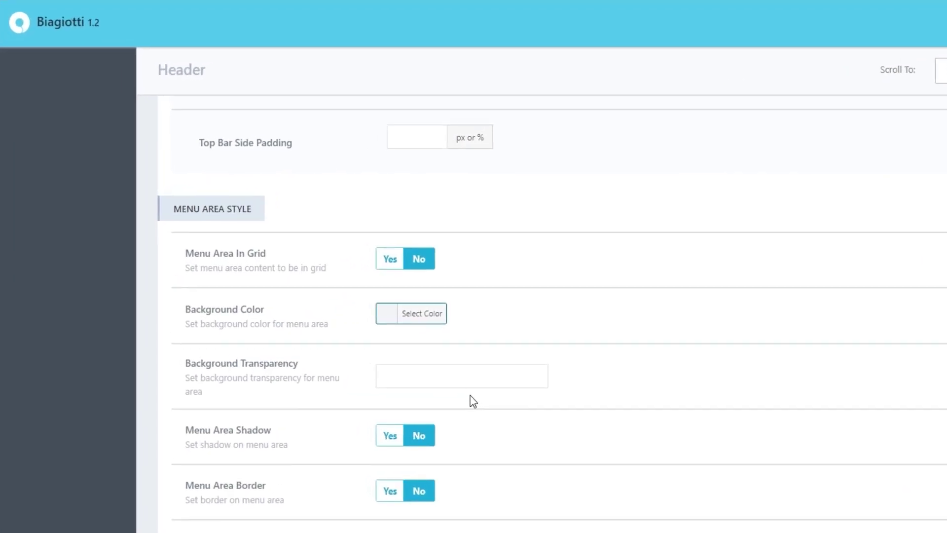
Review the Menu Area Style options, including background, shadow, border, height and side padding, and the Skewed Section option
scroll(472, 401, "down", 2)
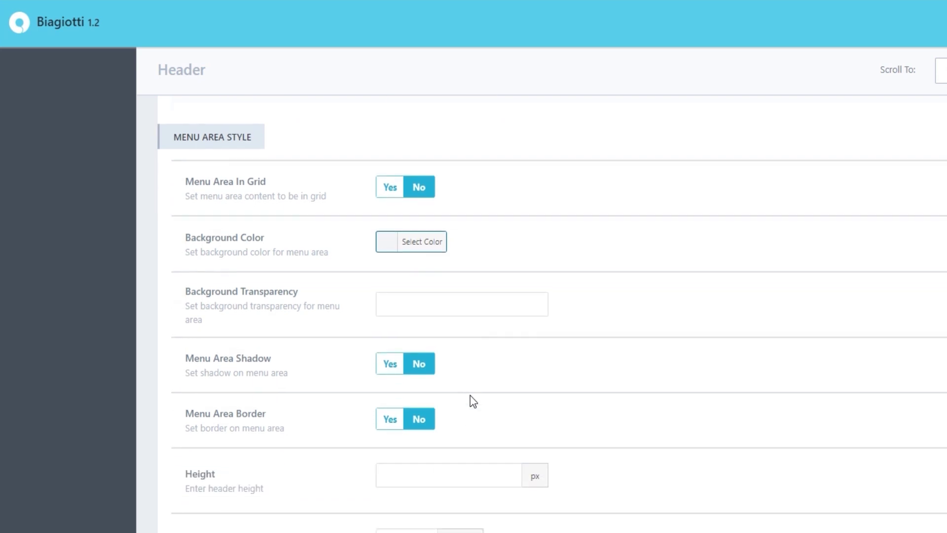
scroll(473, 400, "down", 2)
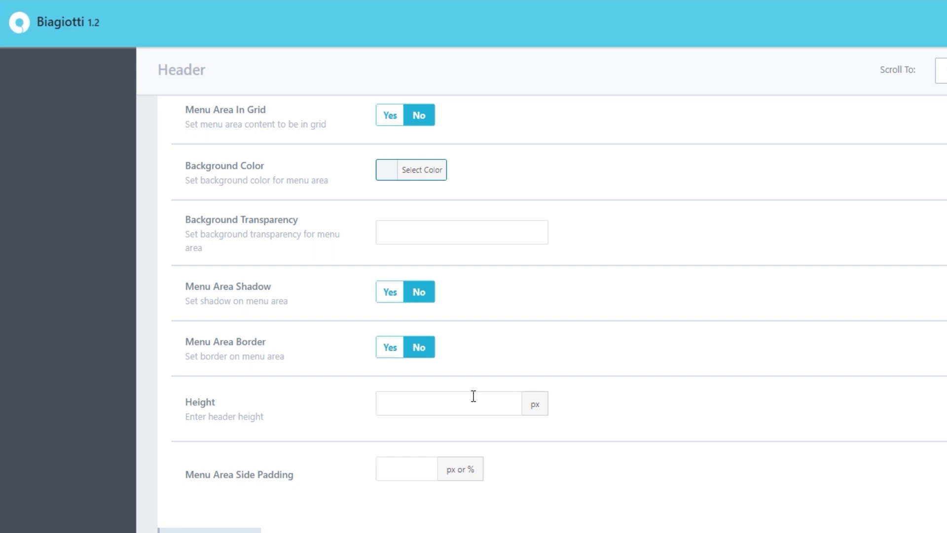
left_click(459, 406)
scroll(607, 410, "down", 2)
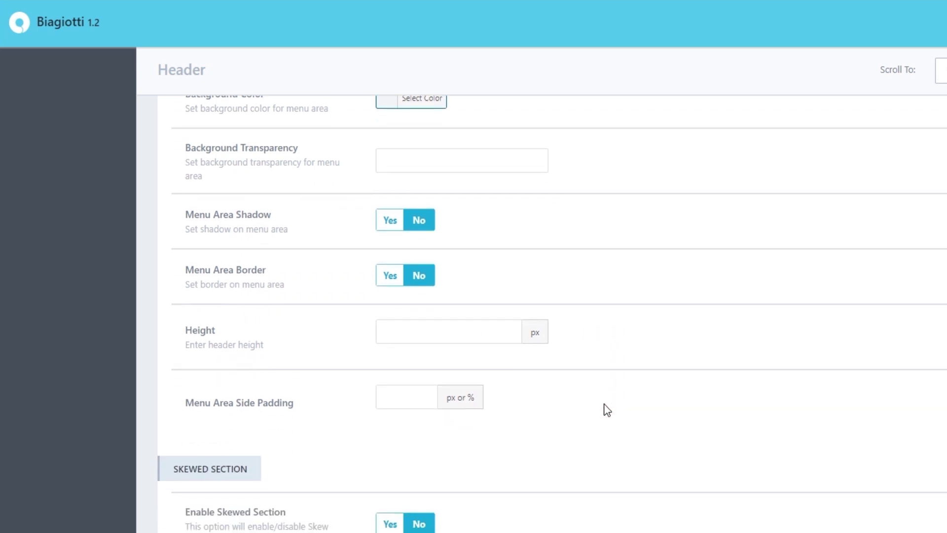
scroll(522, 421, "down", 4)
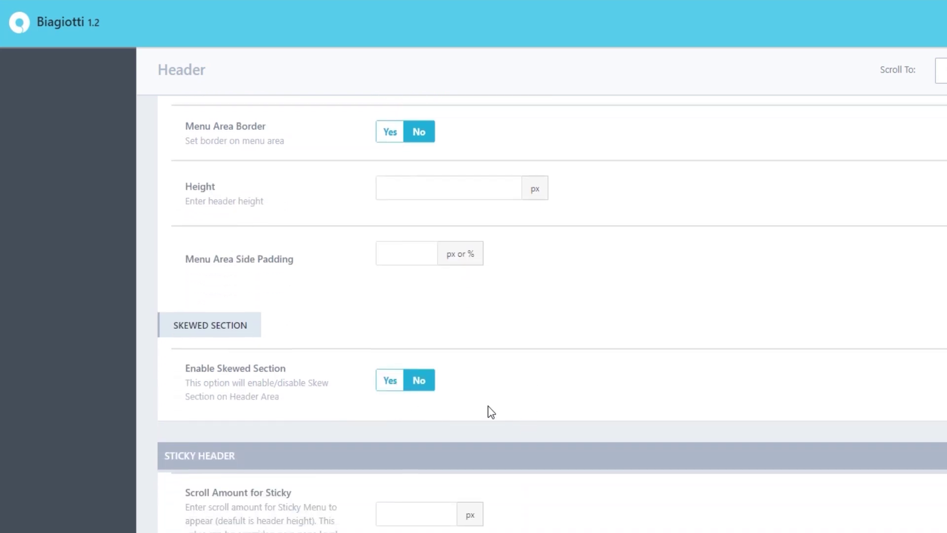
Review the Sticky Header options for scroll amount, grid placement, background and border
scroll(487, 407, "down", 5)
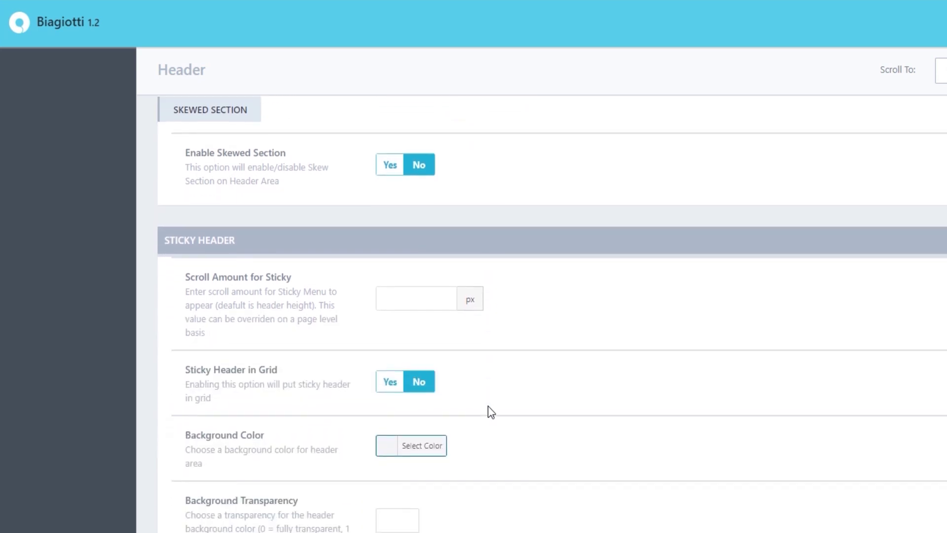
left_click(416, 300)
scroll(528, 313, "down", 2)
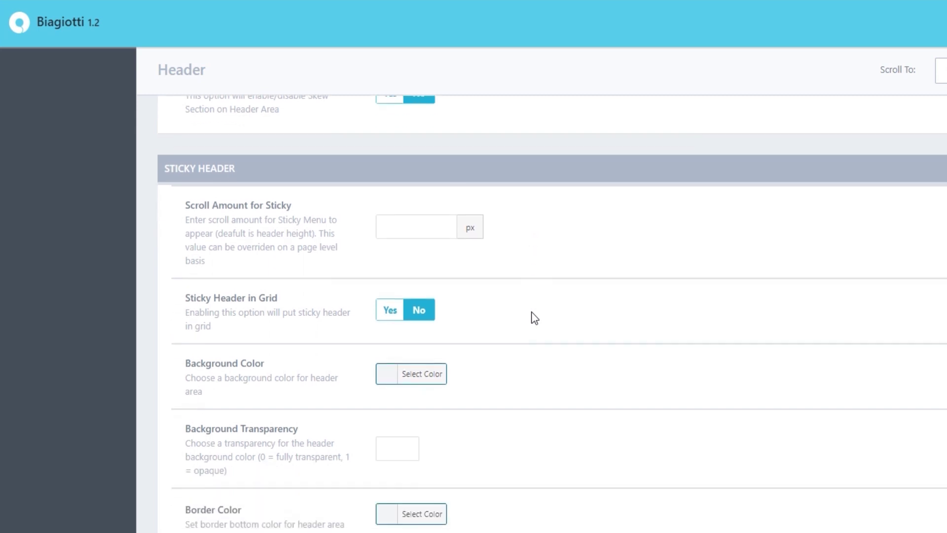
scroll(534, 319, "down", 2)
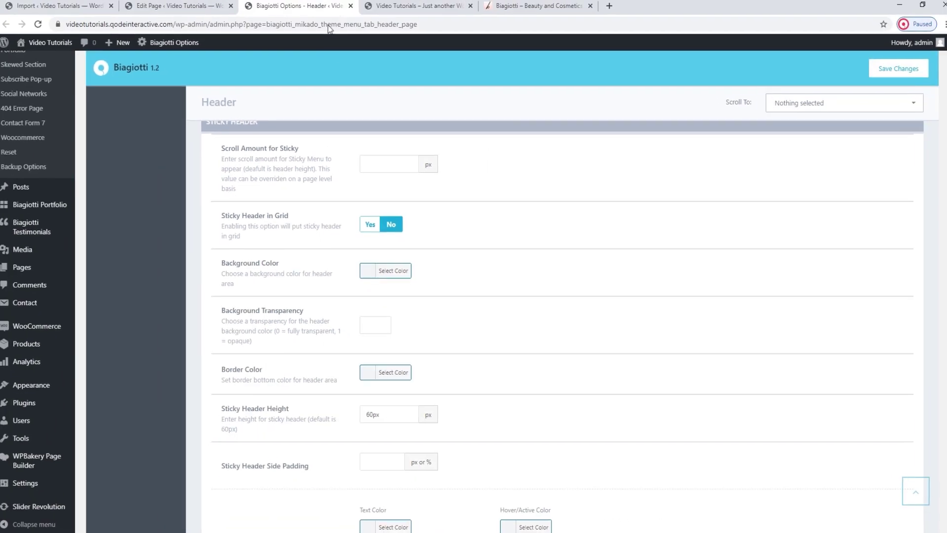
View the sticky header further down the live homepage and return to the Header settings
left_click(417, 8)
scroll(391, 245, "down", 4)
scroll(391, 245, "down", 15)
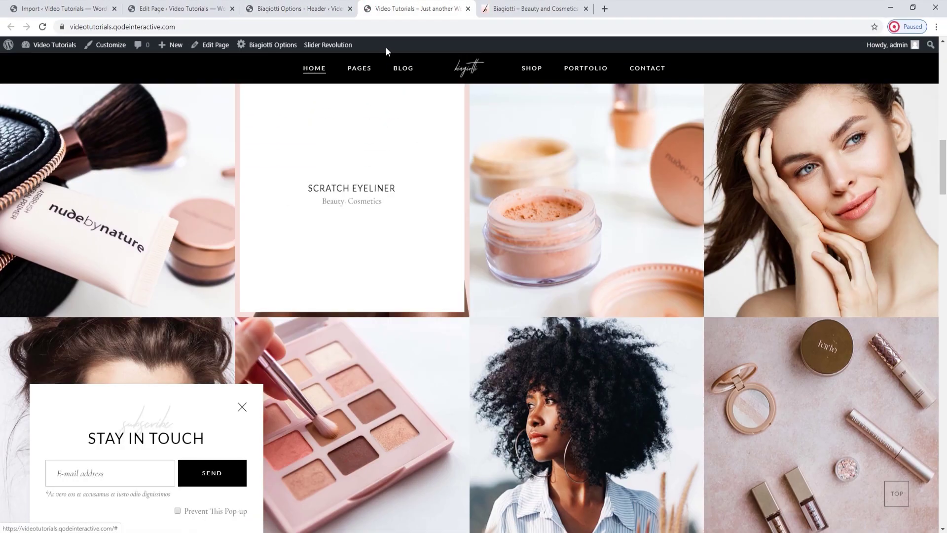
key("ctrl+Page_Up")
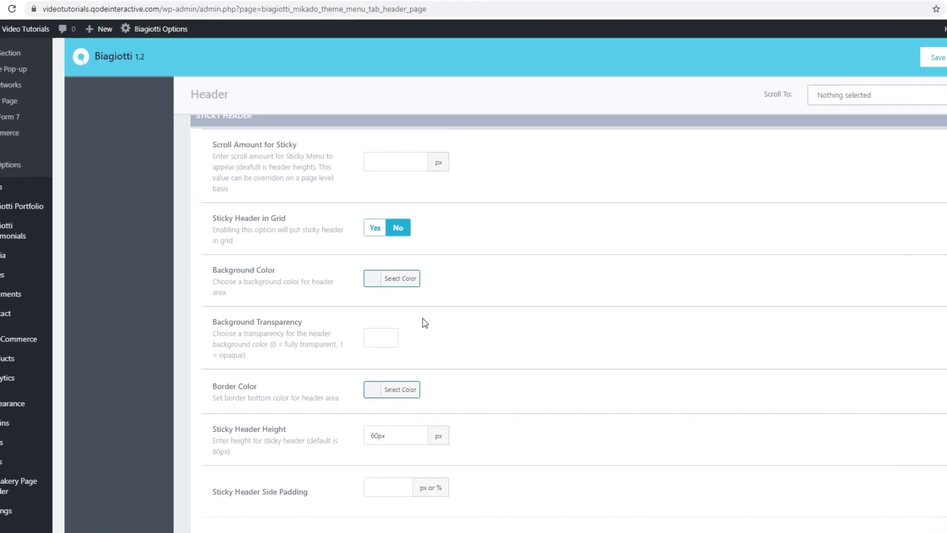
Review the sticky header's height, side padding and menu text styles, including the available font families
scroll(452, 351, "down", 3)
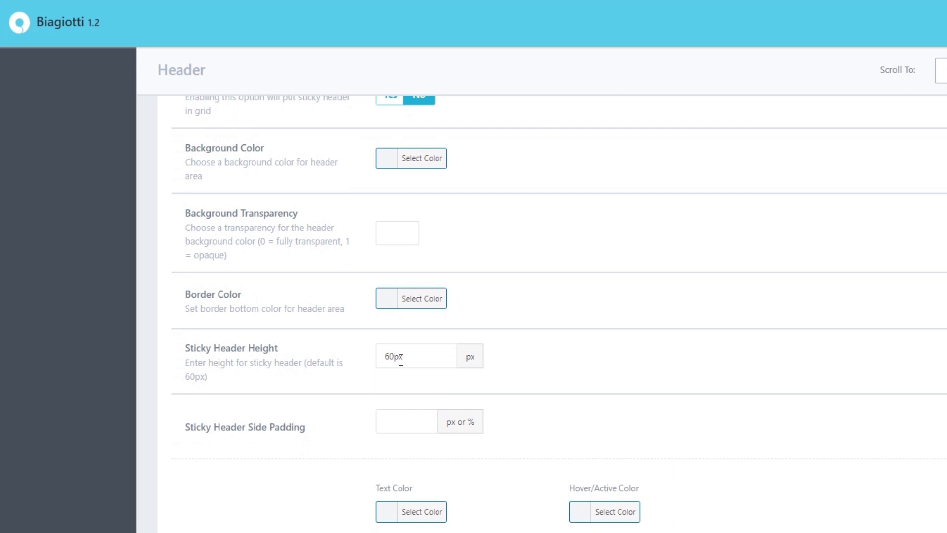
scroll(547, 347, "down", 2)
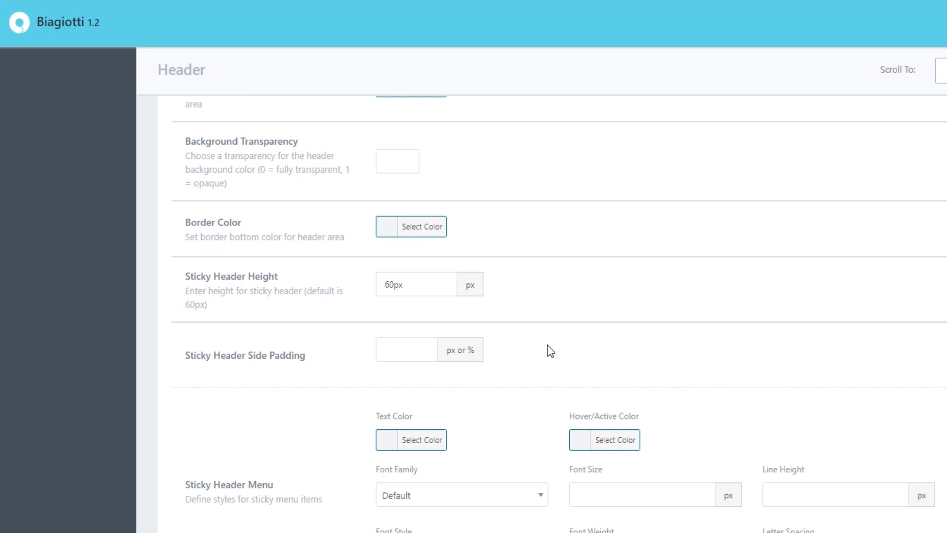
scroll(551, 351, "down", 4)
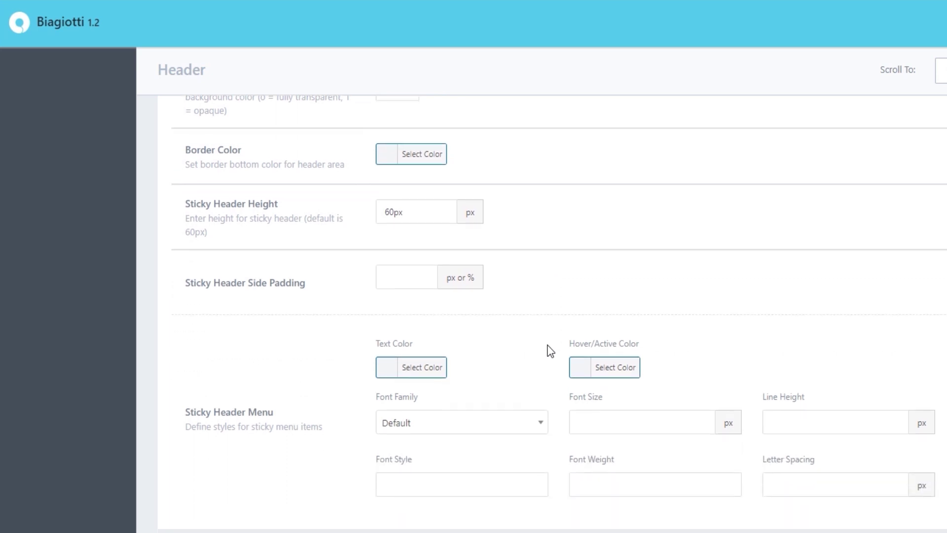
left_click(542, 351)
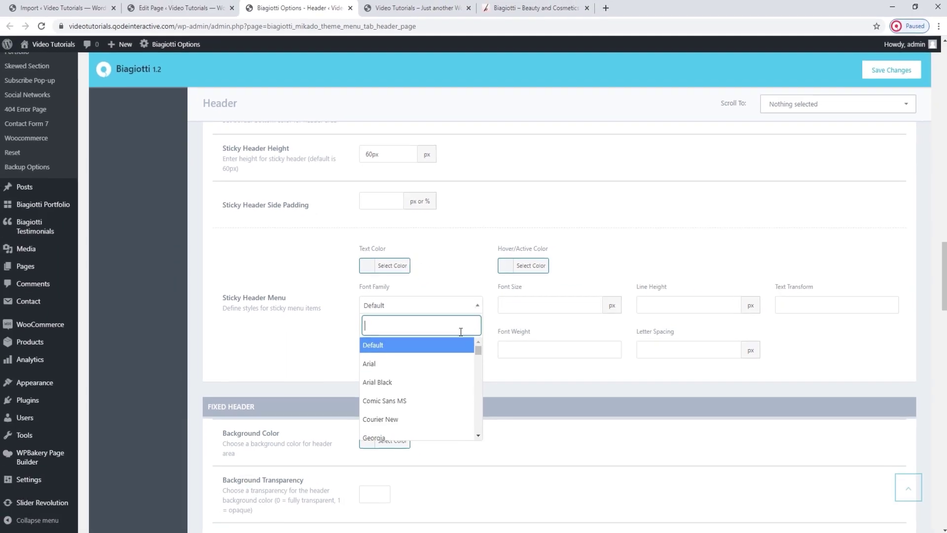
scroll(445, 357, "down", 4)
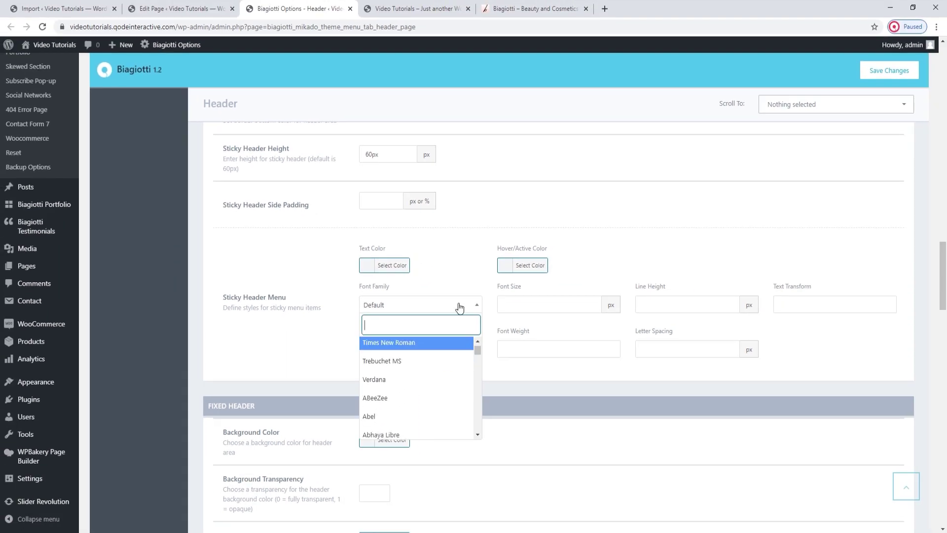
left_click(474, 304)
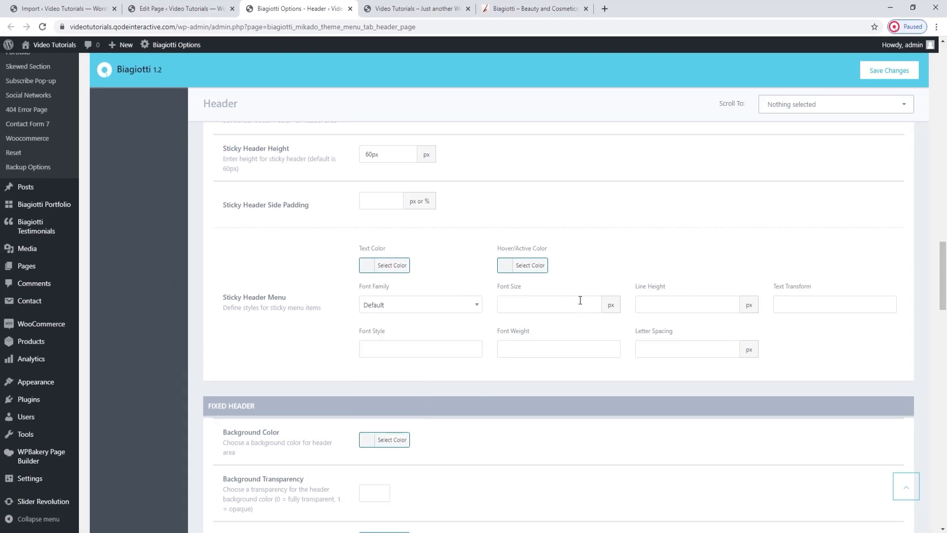
Review the Fixed Header options and the Main Menu general settings, including the dropdown's background, grid and appearance choices
scroll(549, 384, "down", 3)
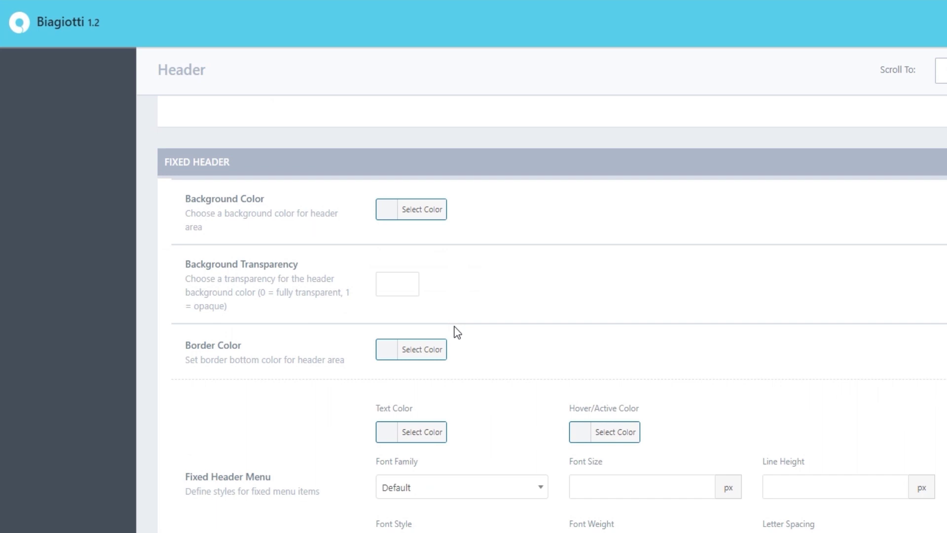
scroll(457, 332, "down", 9)
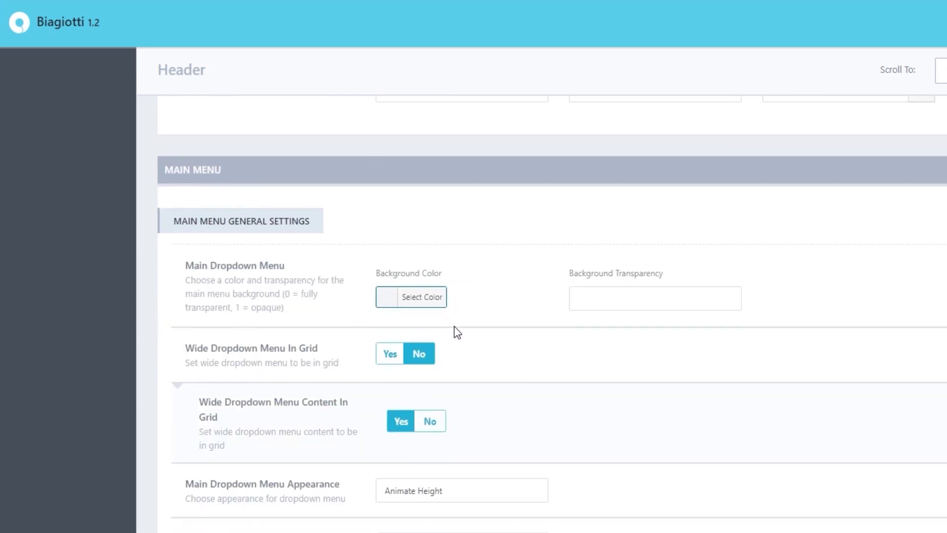
left_click(437, 312)
left_click(430, 303)
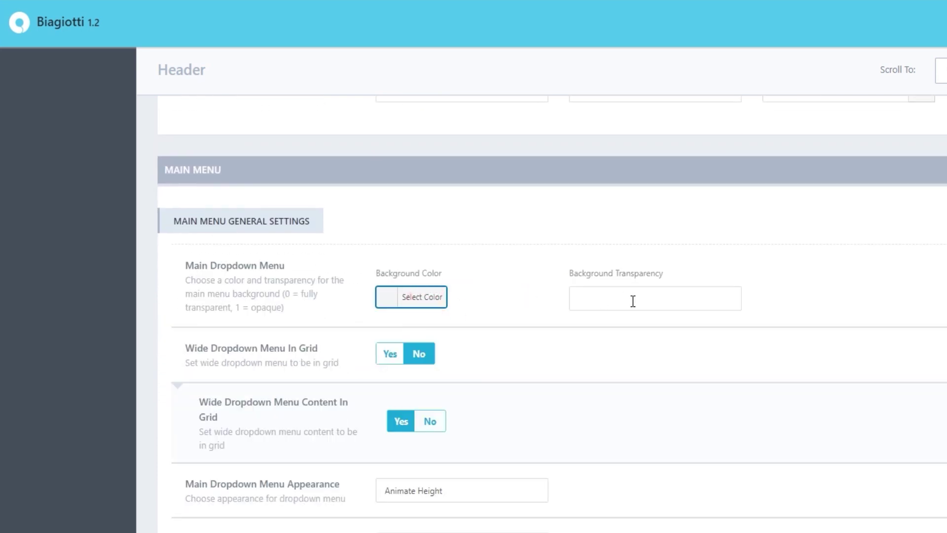
left_click(524, 302)
scroll(530, 363, "down", 2)
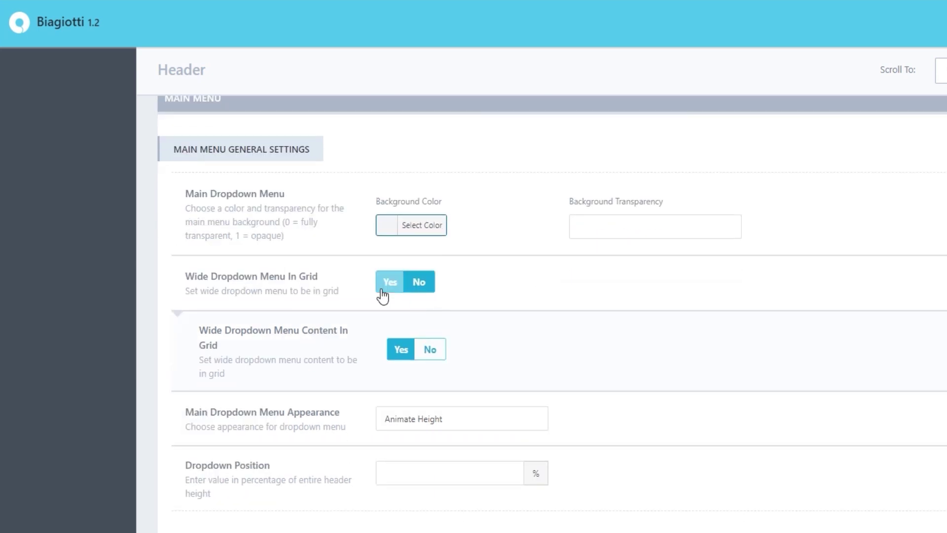
scroll(481, 298, "down", 2)
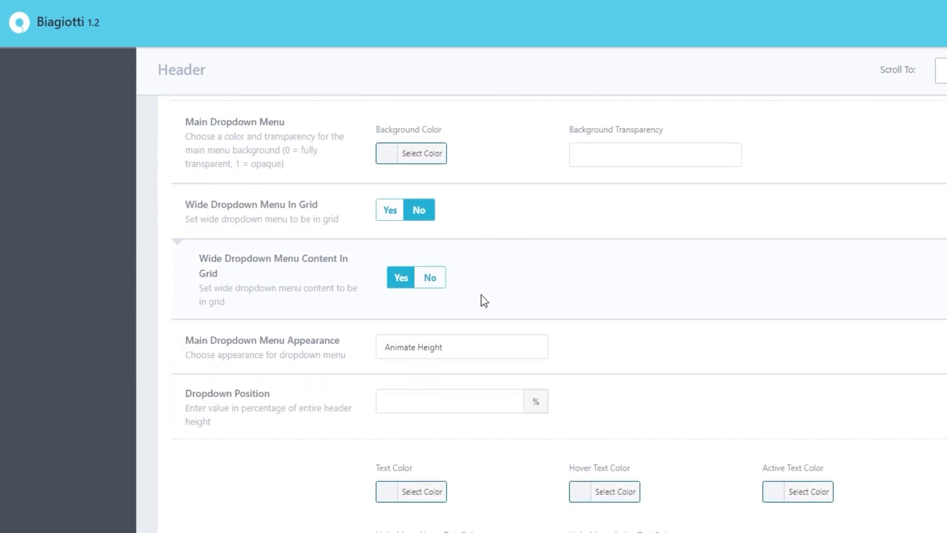
scroll(482, 295, "down", 2)
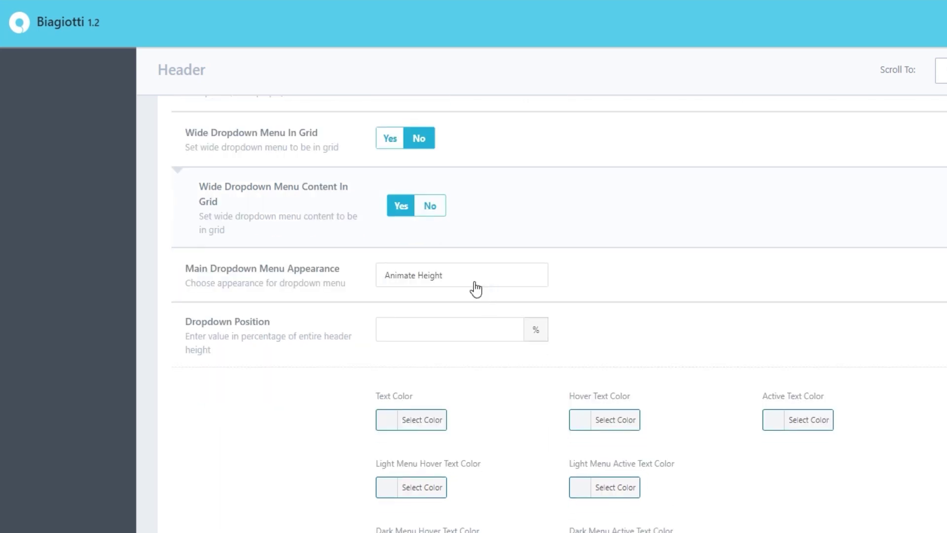
left_click(425, 276)
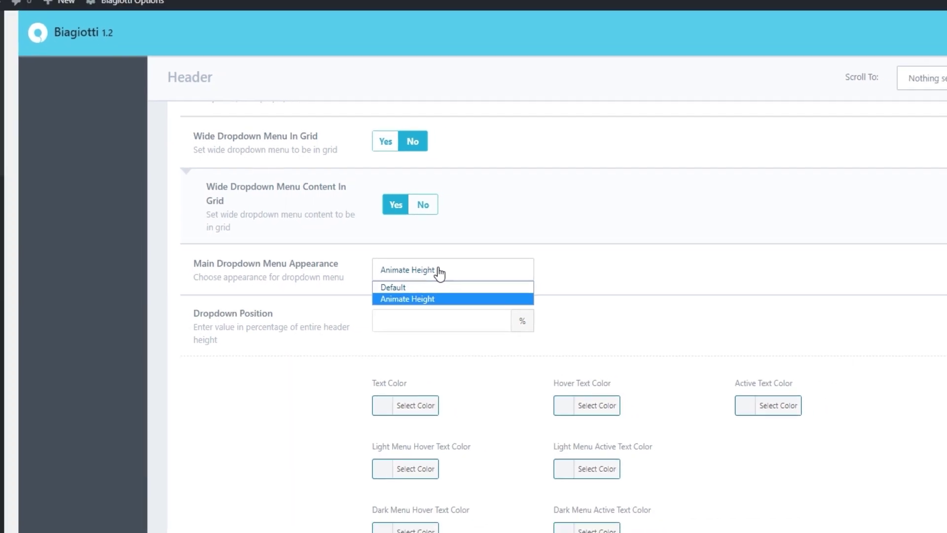
Examine how the Shop, Portfolio, Blog and Pages dropdown menus open on the live homepage
left_click(380, 14)
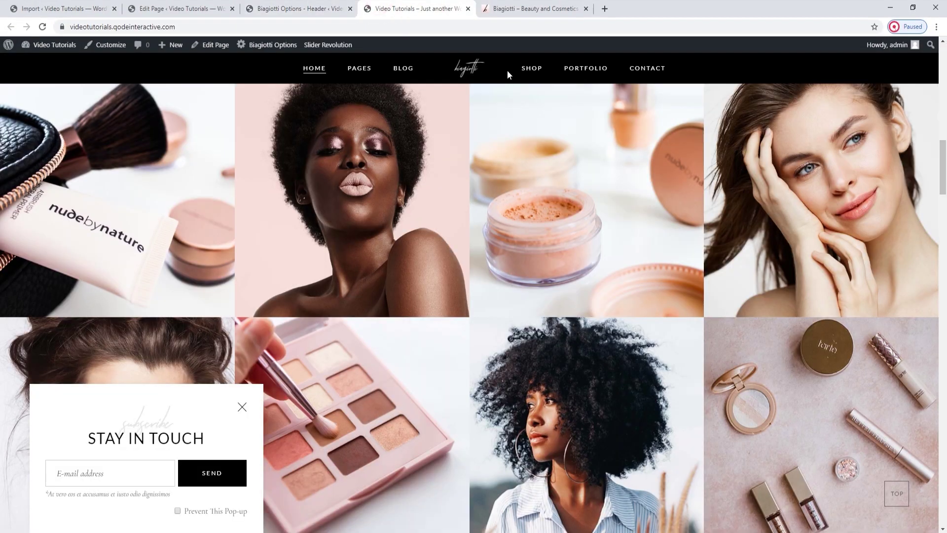
scroll(507, 153, "up", 15)
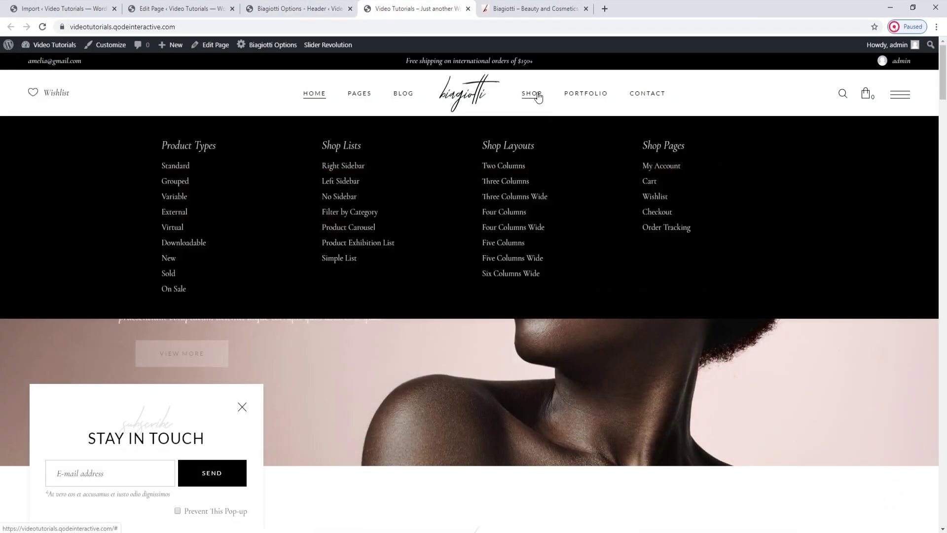
mouse_move(581, 104)
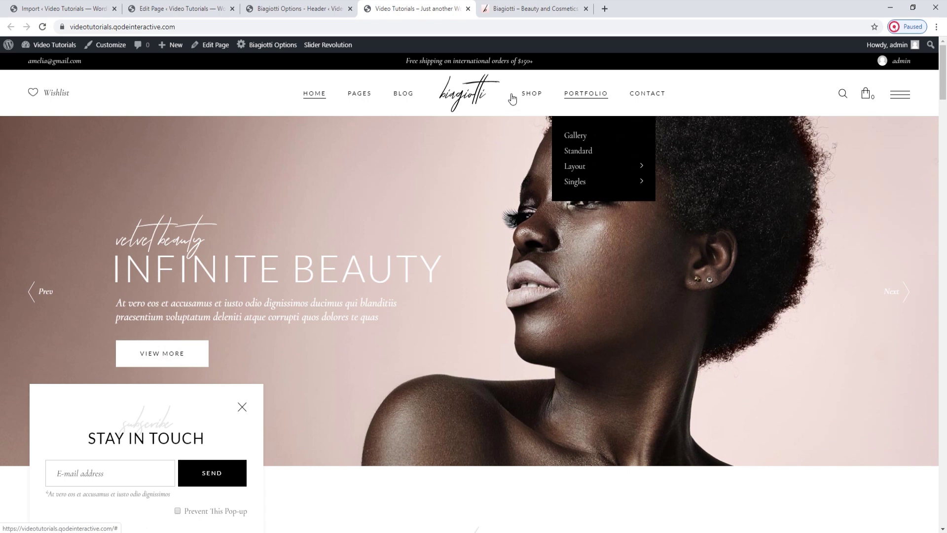
mouse_move(404, 95)
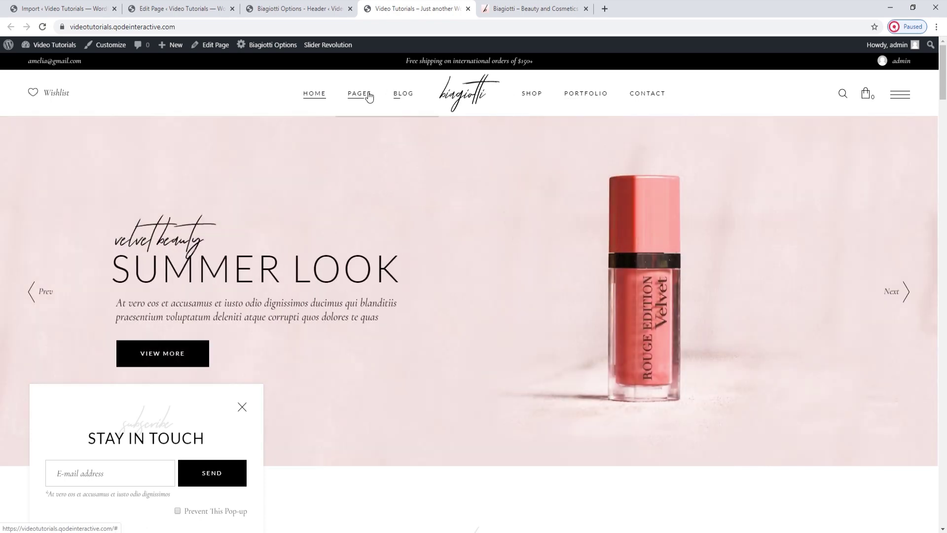
mouse_move(369, 97)
Return to the Header settings and review the text styles for the 1st, 2nd and 3rd level menus
left_click(320, 10)
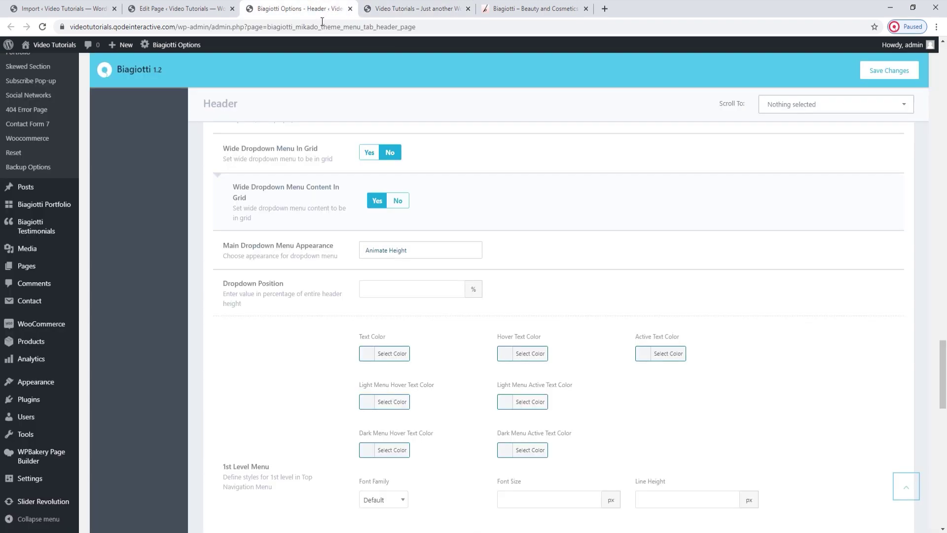
scroll(464, 274, "down", 2)
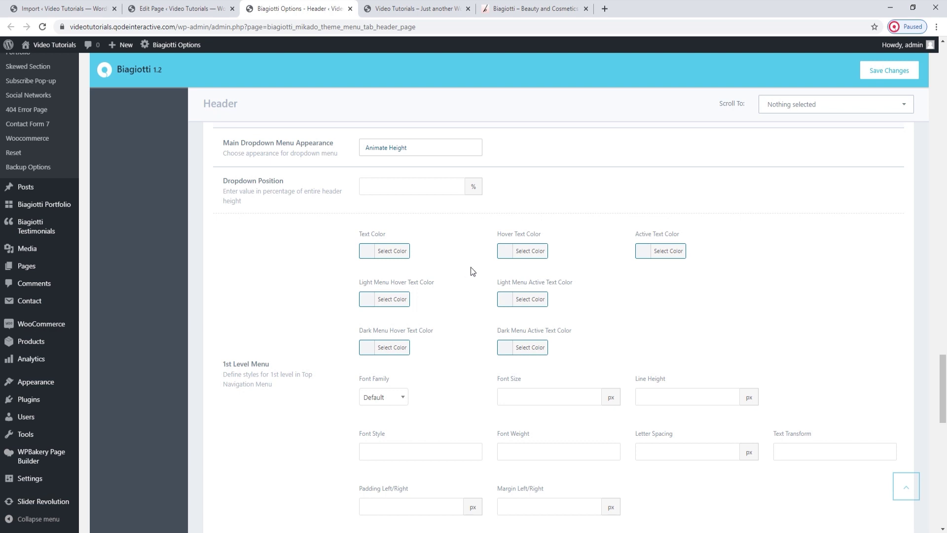
scroll(456, 255, "down", 1)
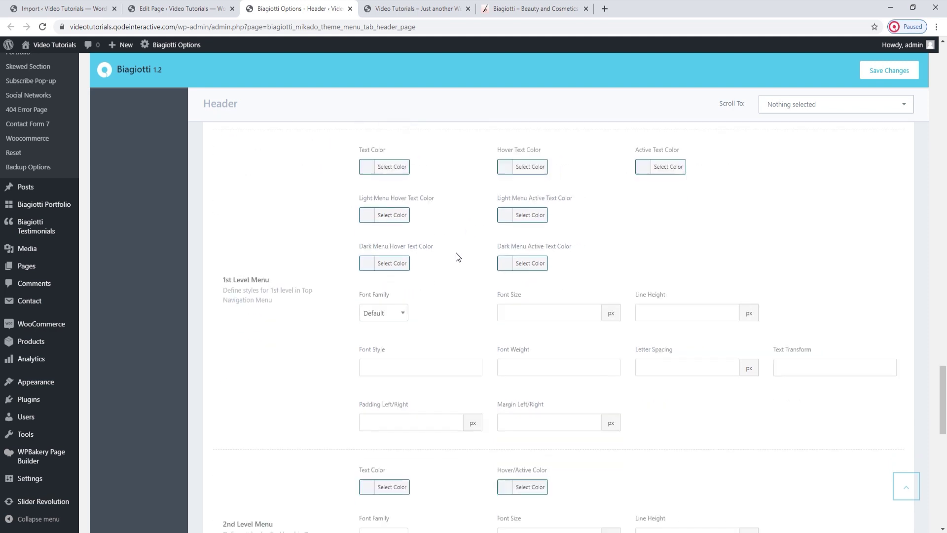
scroll(456, 257, "down", 1)
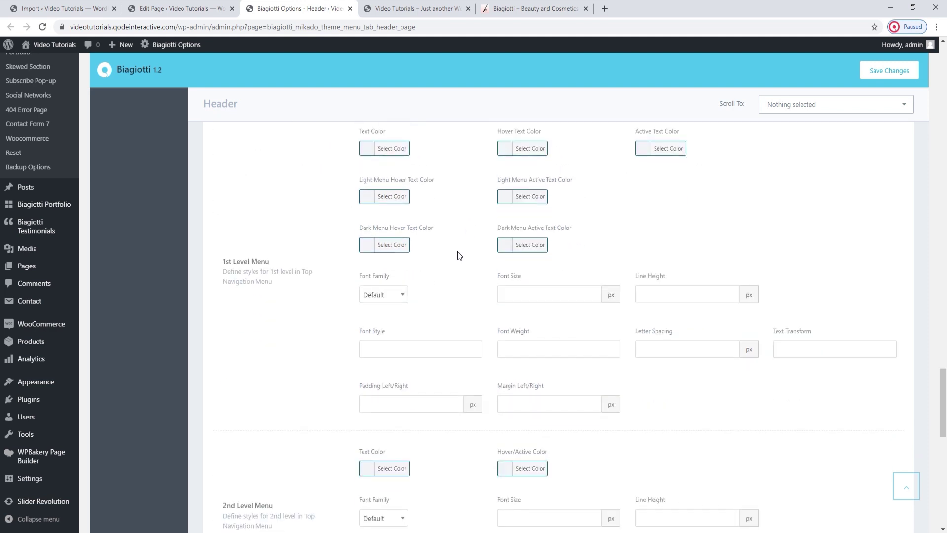
scroll(458, 251, "down", 3)
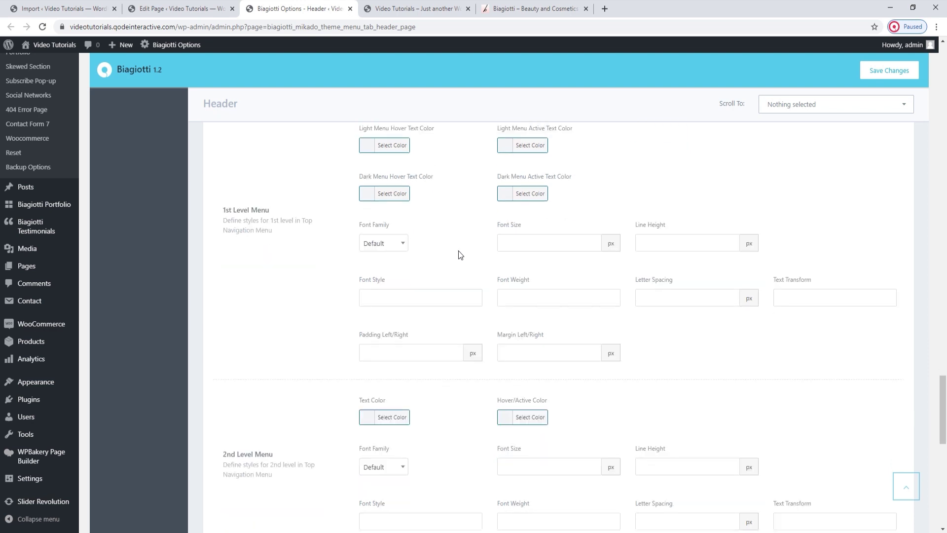
scroll(458, 251, "down", 10)
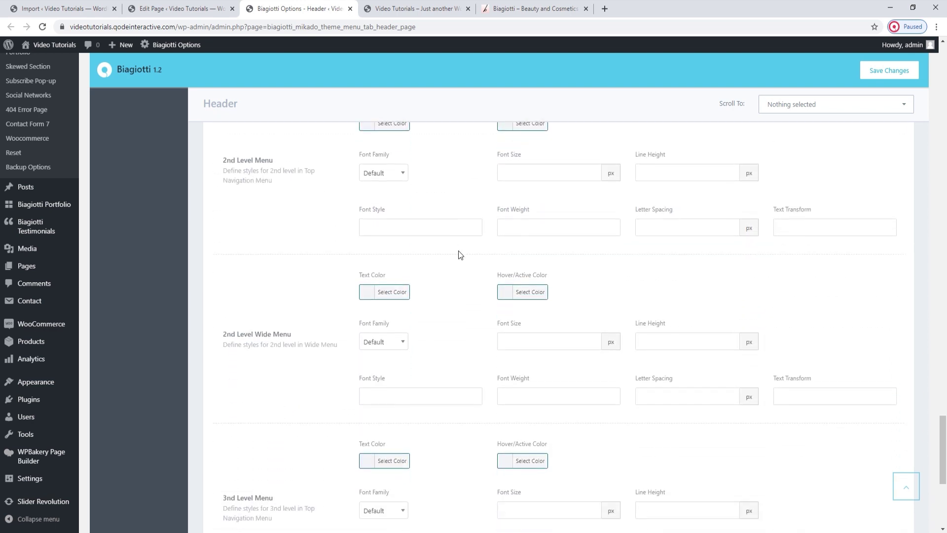
Finish reviewing the 3rd level menu styles in the Header settings and look at the current logo on the live homepage
scroll(458, 250, "down", 1)
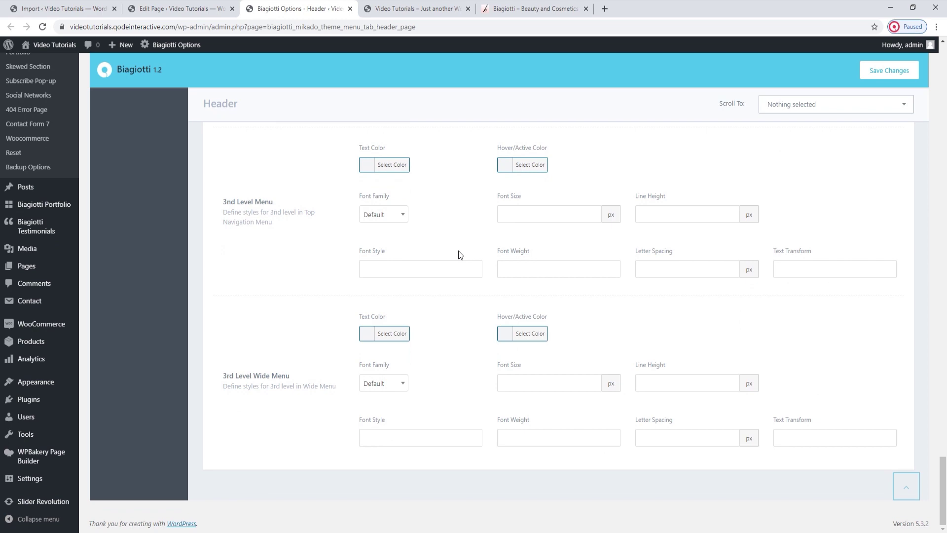
left_click_drag(943, 491, 943, 59)
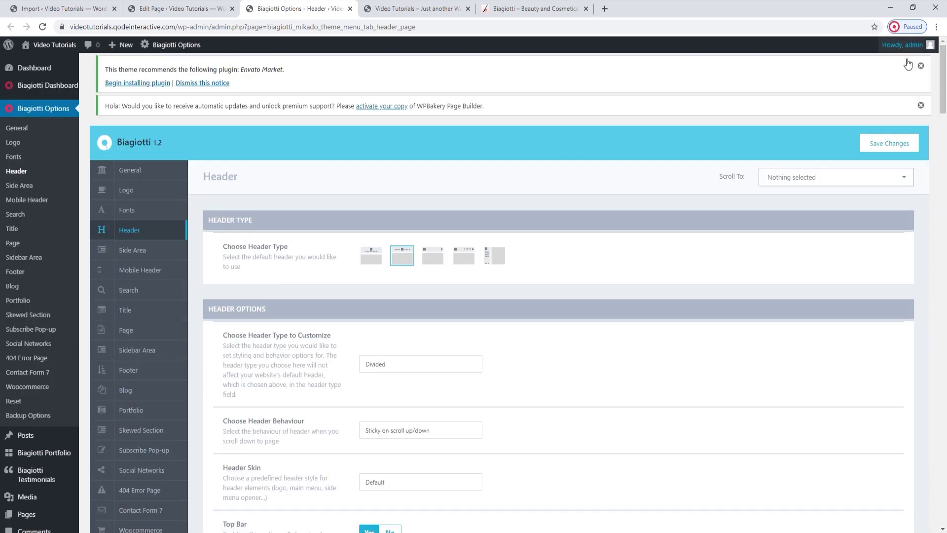
left_click(397, 4)
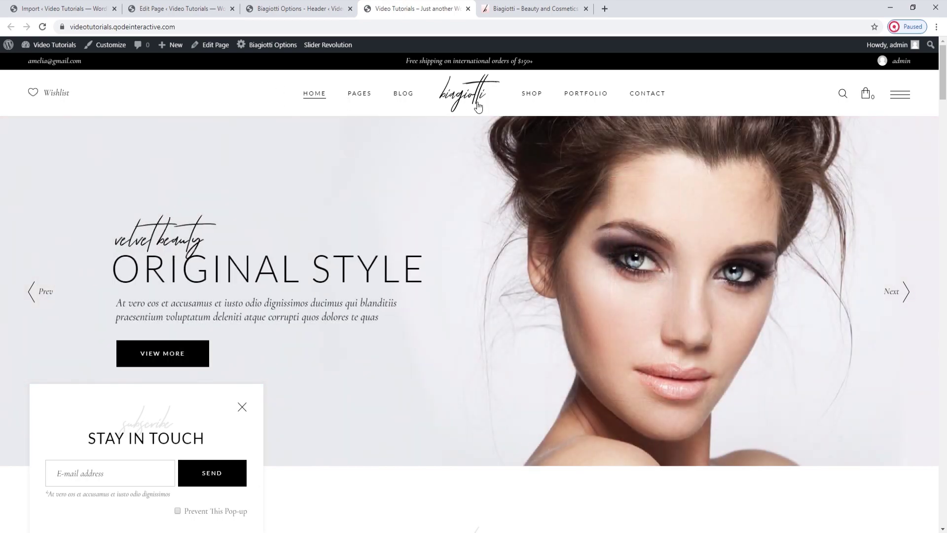
left_click(327, 4)
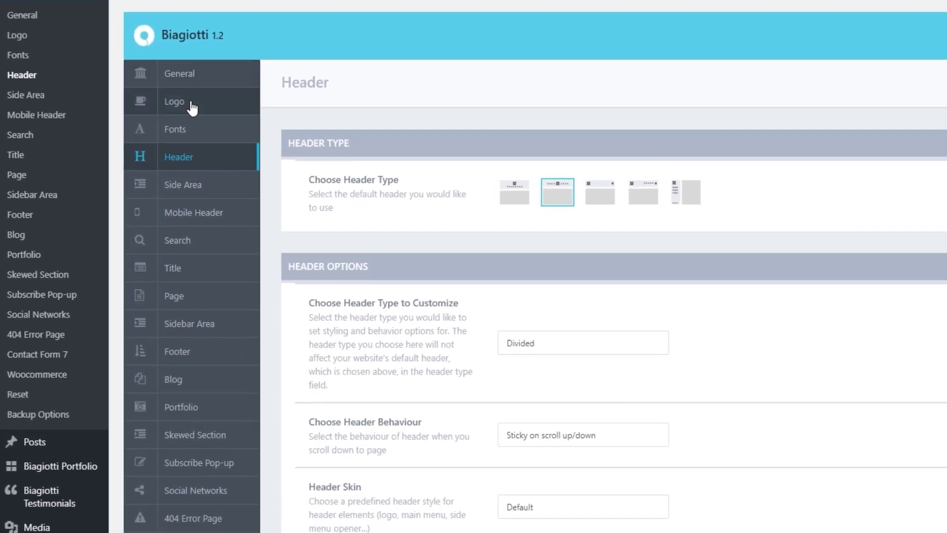
Open the theme's Logo settings and review the hide option, logo source and logo image fields
left_click(124, 191)
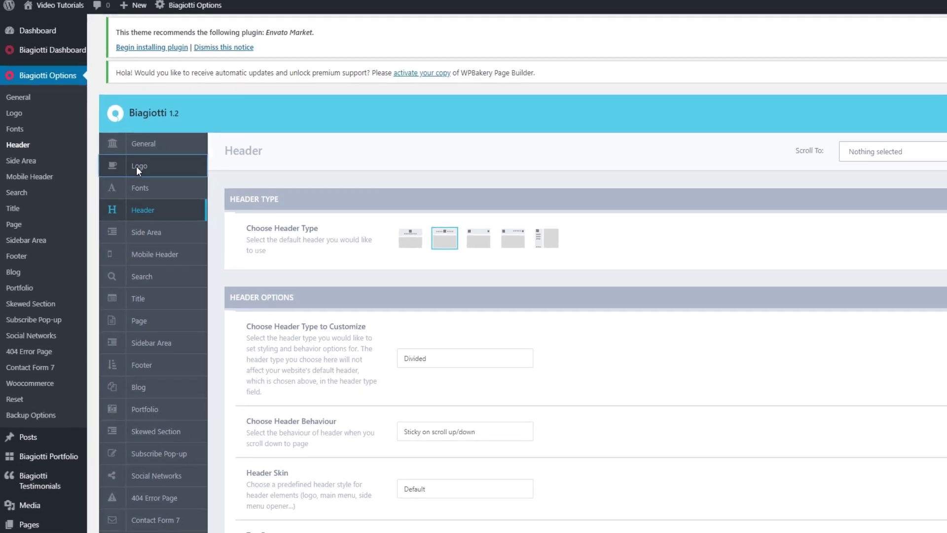
scroll(490, 253, "down", 1)
scroll(490, 253, "down", 1)
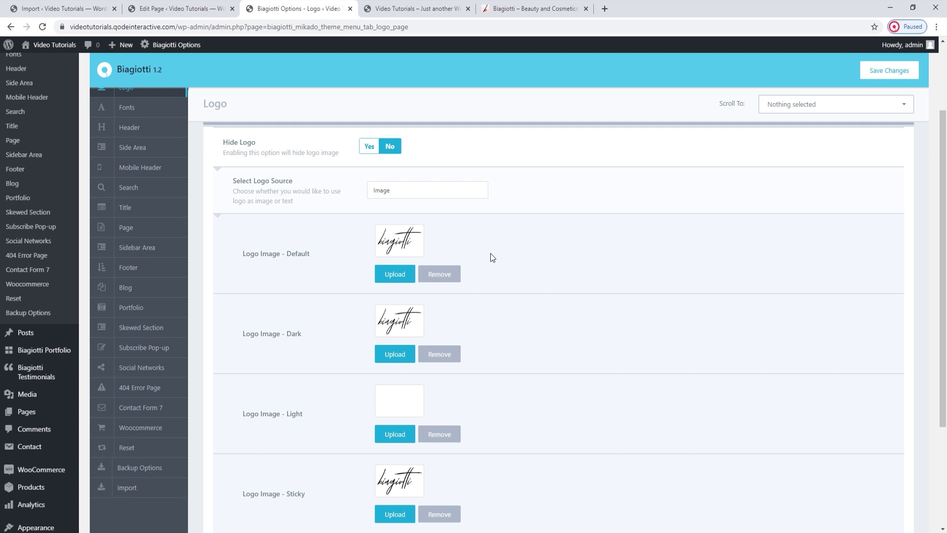
Replace the default logo image by uploading logo-default.jpg from the biagiotti folder on the Desktop
left_click(439, 275)
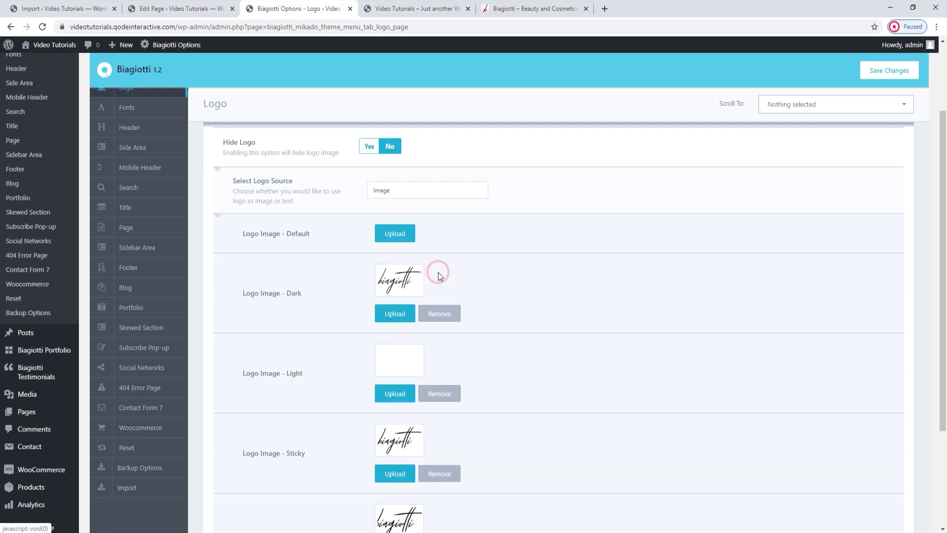
left_click(394, 231)
left_click(42, 86)
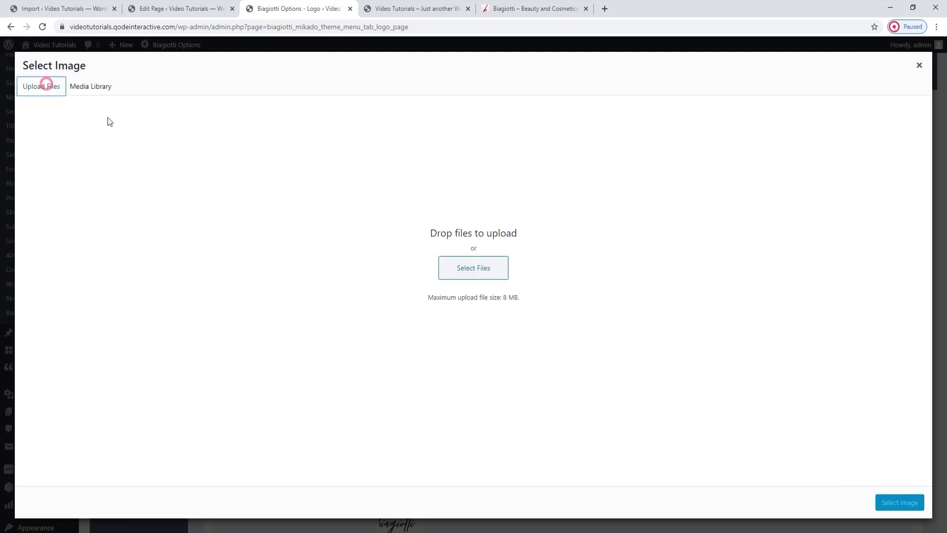
left_click(448, 267)
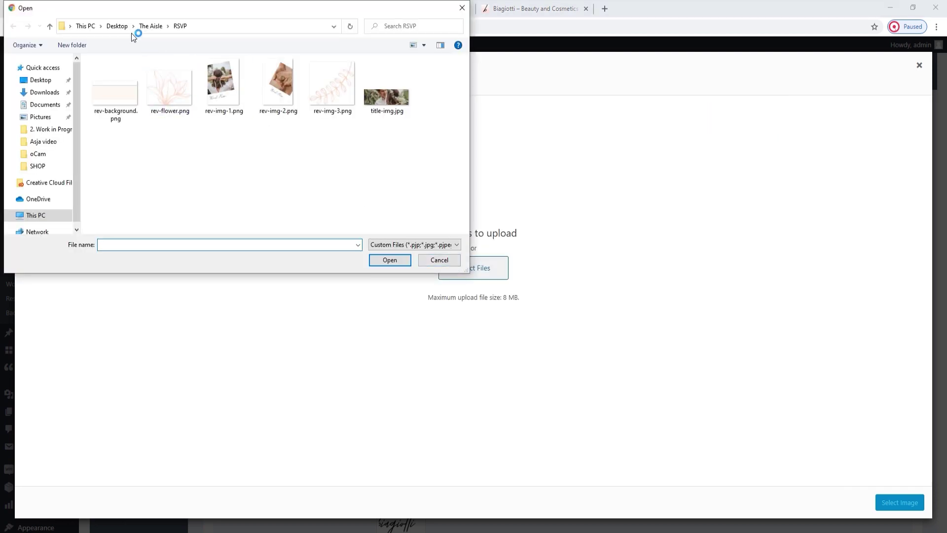
left_click(116, 31)
double_click(115, 75)
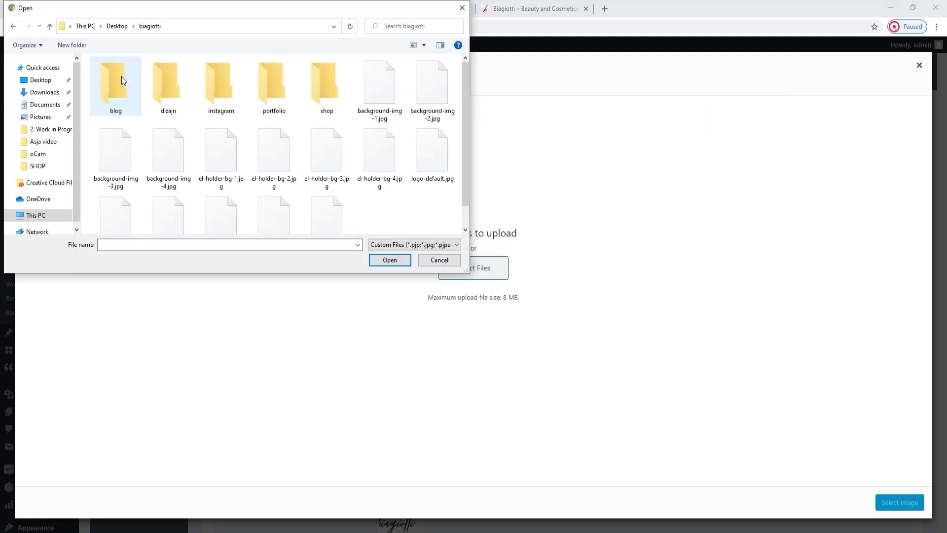
scroll(246, 109, "down", 1)
left_click(429, 140)
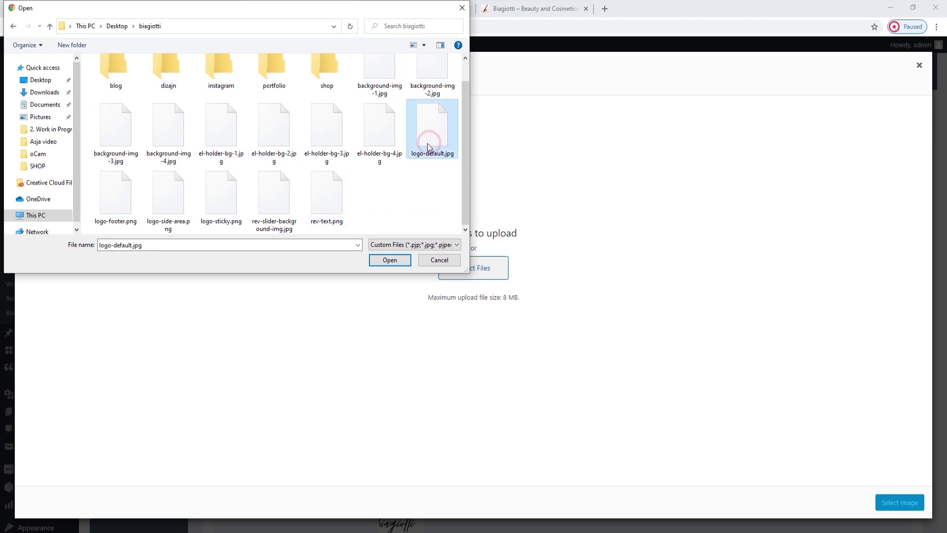
left_click(387, 261)
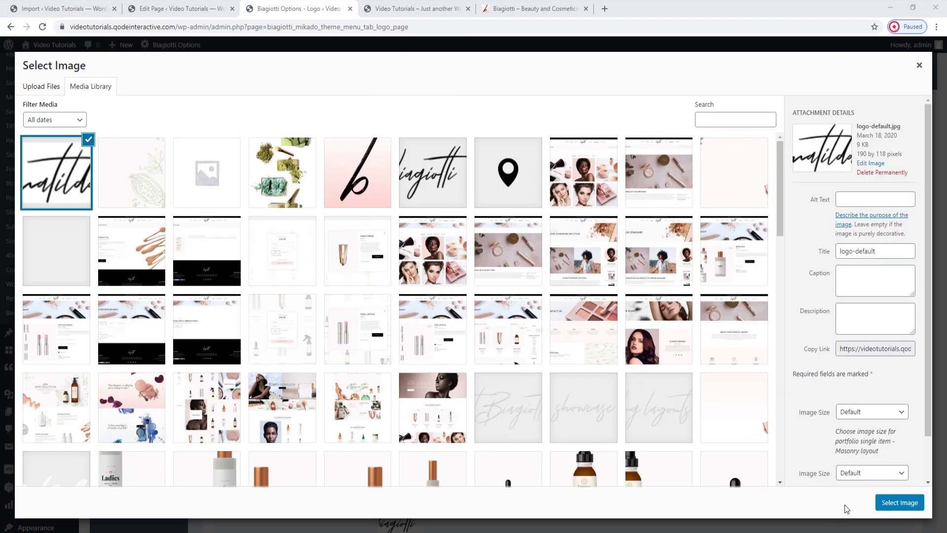
left_click(890, 505)
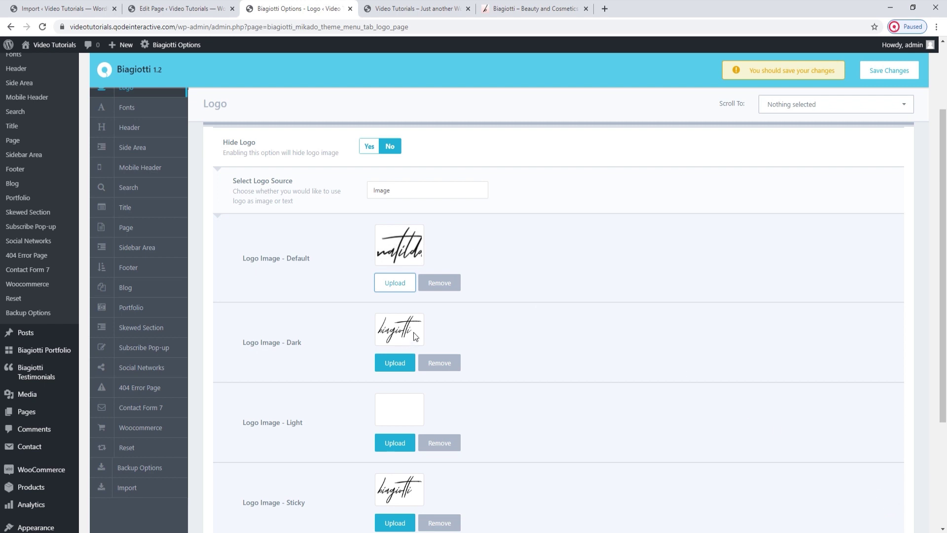
Replace the dark logo image with logo-default.jpg from the media library
left_click(444, 364)
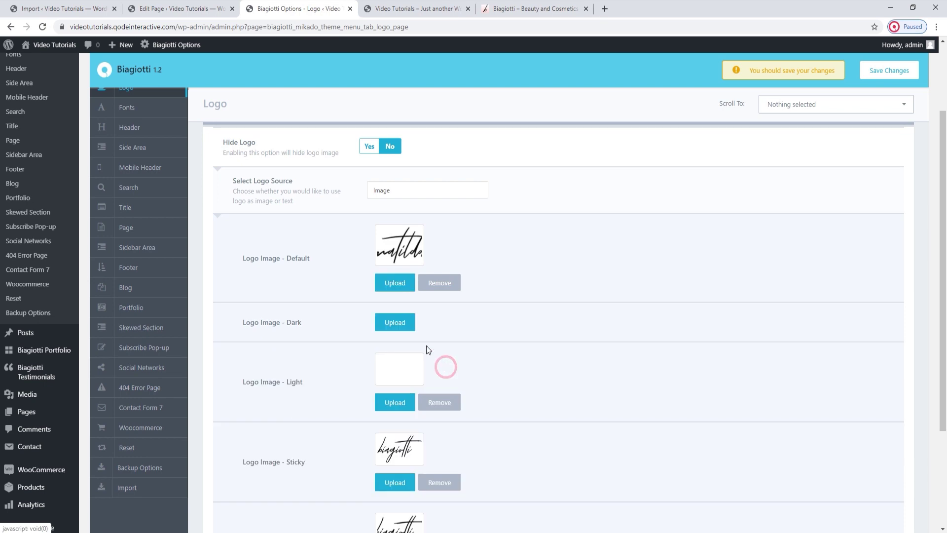
left_click(396, 324)
left_click(80, 183)
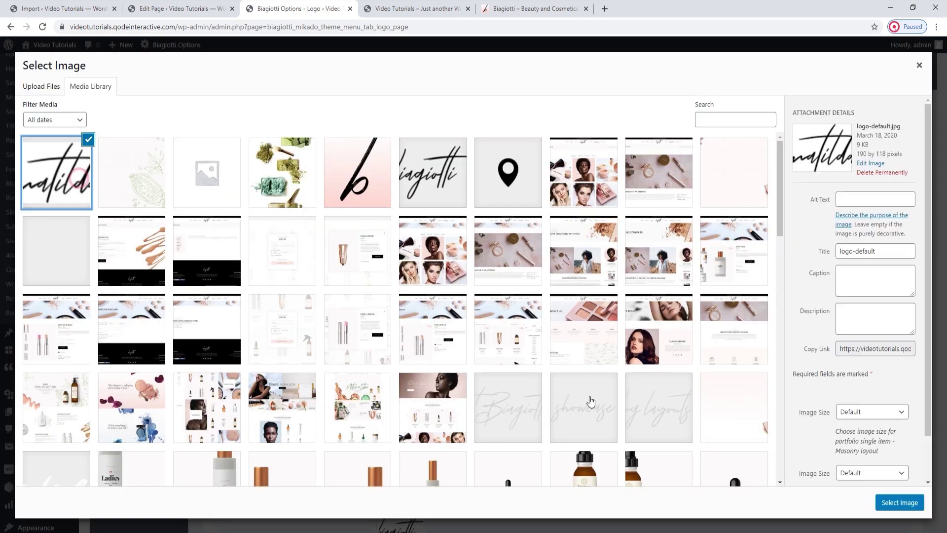
left_click(898, 503)
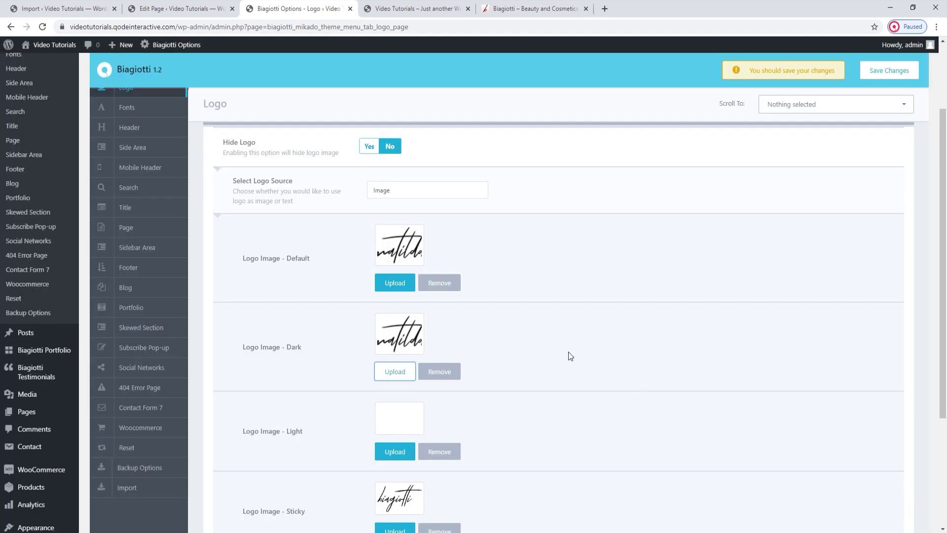
Replace the light logo image by uploading logo-sticky.png from the biagiotti folder
scroll(591, 357, "down", 2)
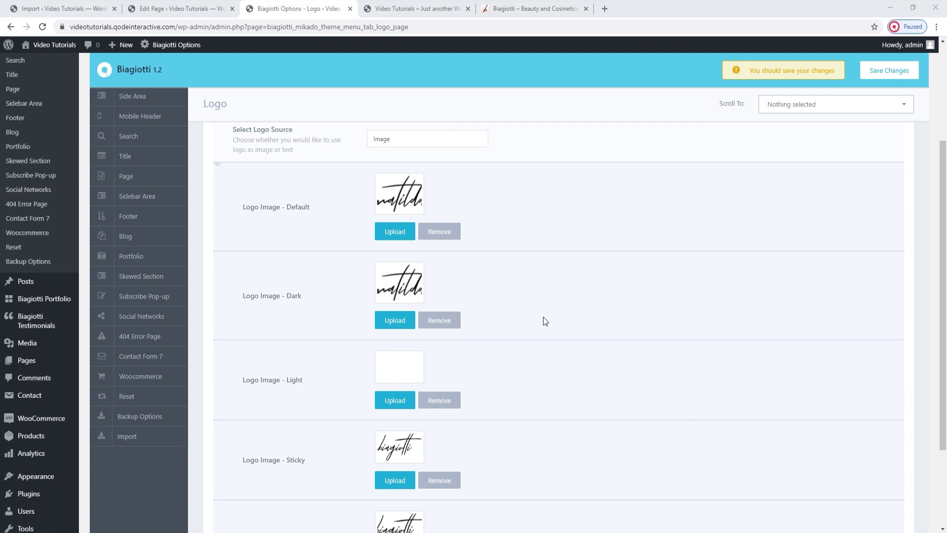
scroll(543, 317, "down", 1)
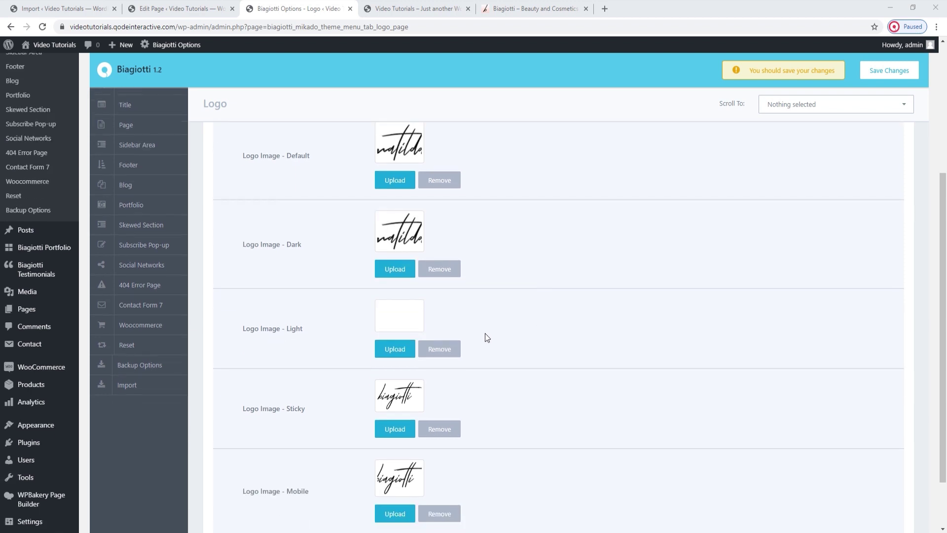
left_click(451, 349)
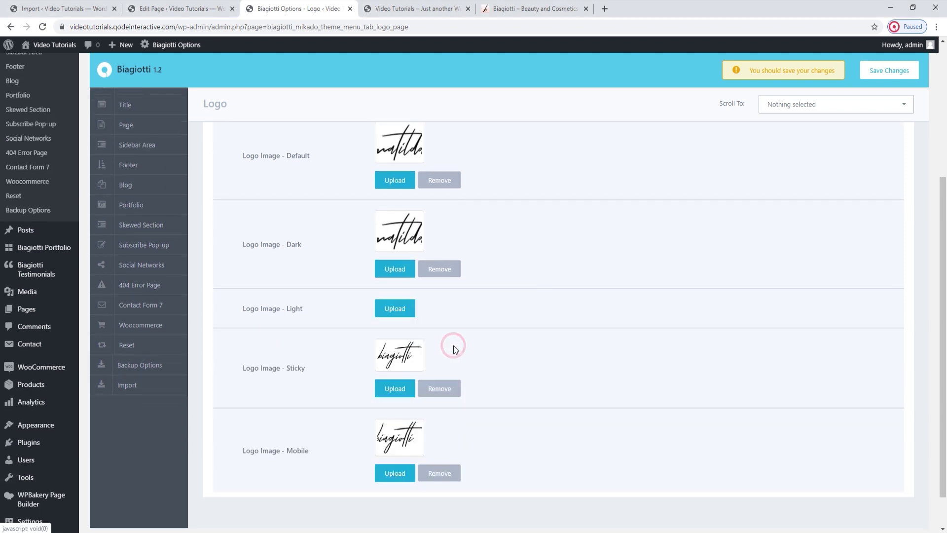
left_click(399, 314)
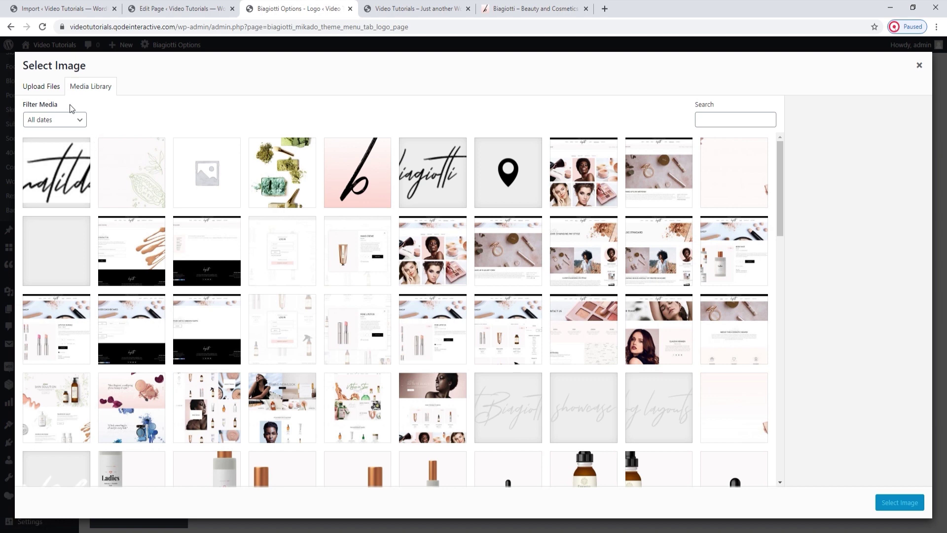
left_click(50, 88)
left_click(473, 277)
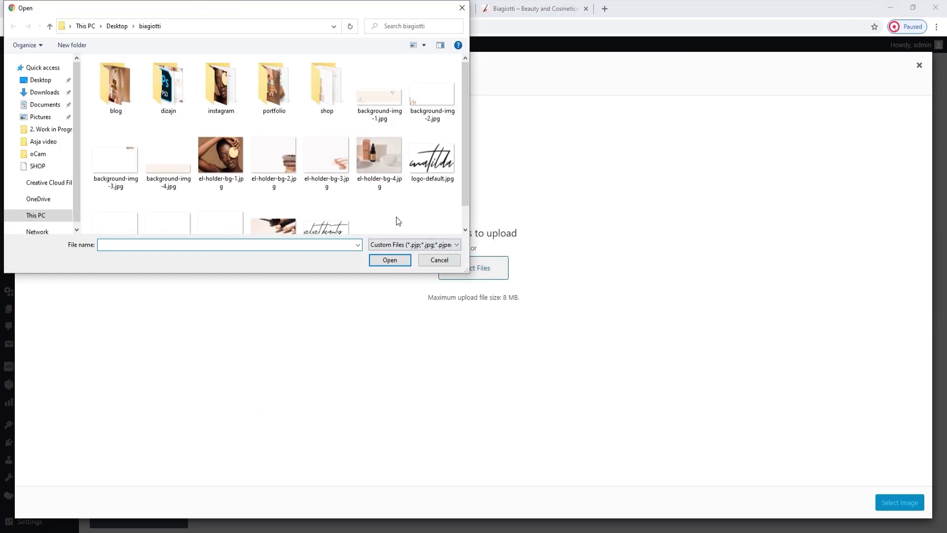
scroll(398, 221, "down", 1)
left_click(224, 204)
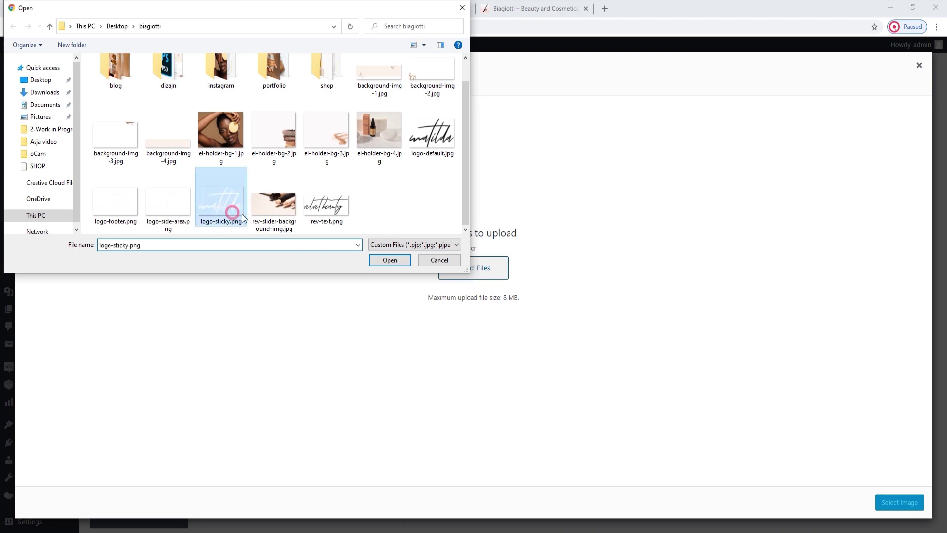
left_click(390, 260)
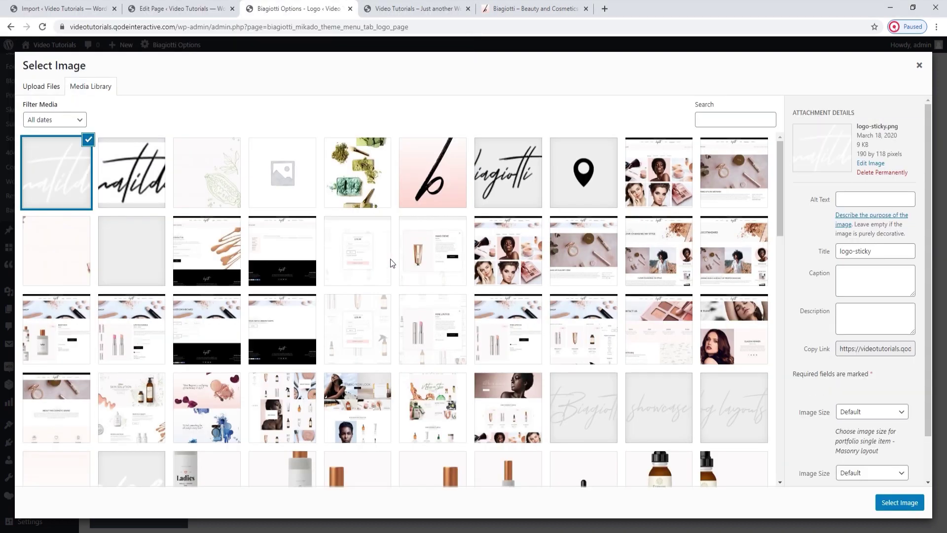
left_click(902, 502)
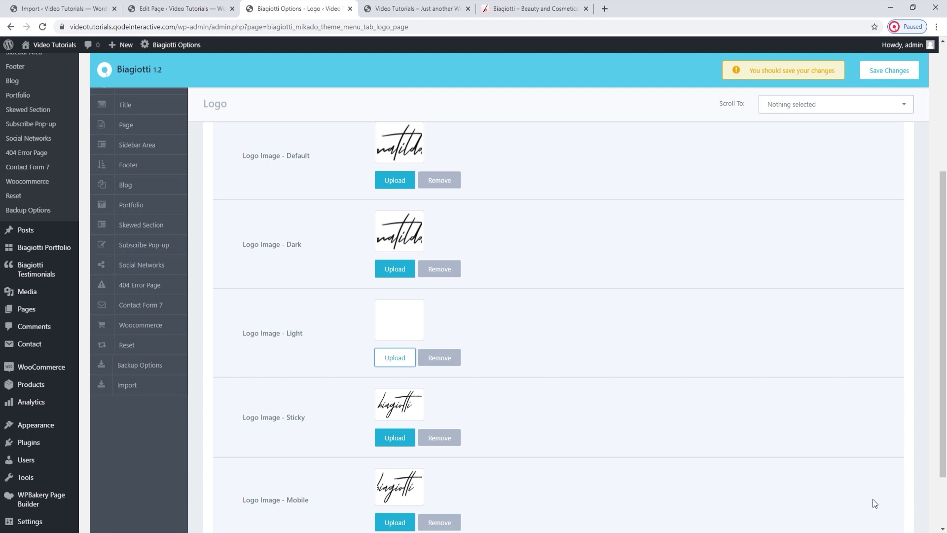
Replace the sticky logo image with the white logo-sticky.png from the media library
scroll(520, 379, "down", 1)
scroll(521, 379, "down", 1)
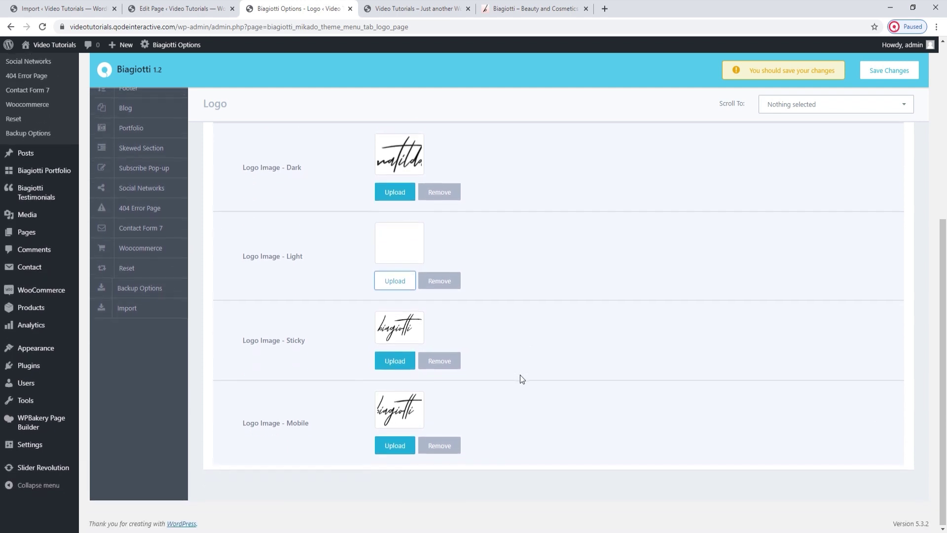
left_click(451, 359)
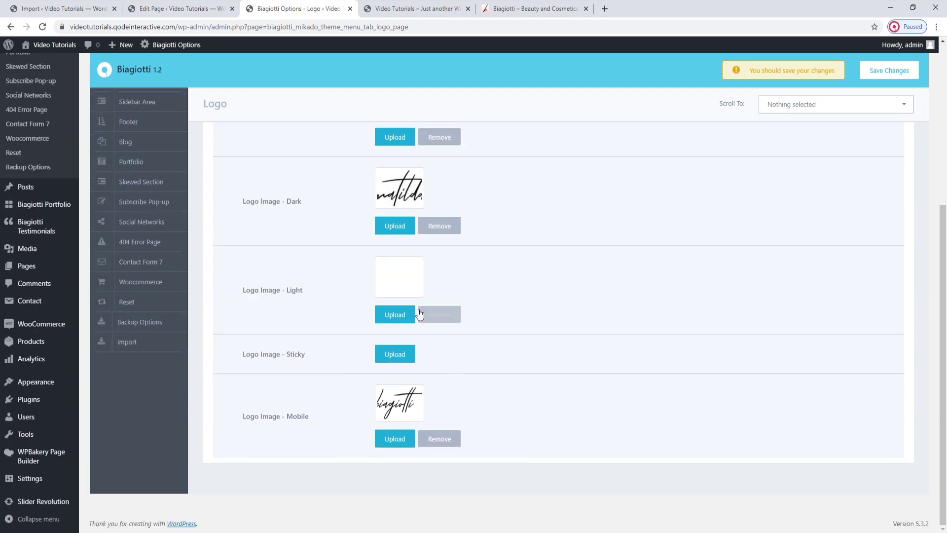
left_click(405, 355)
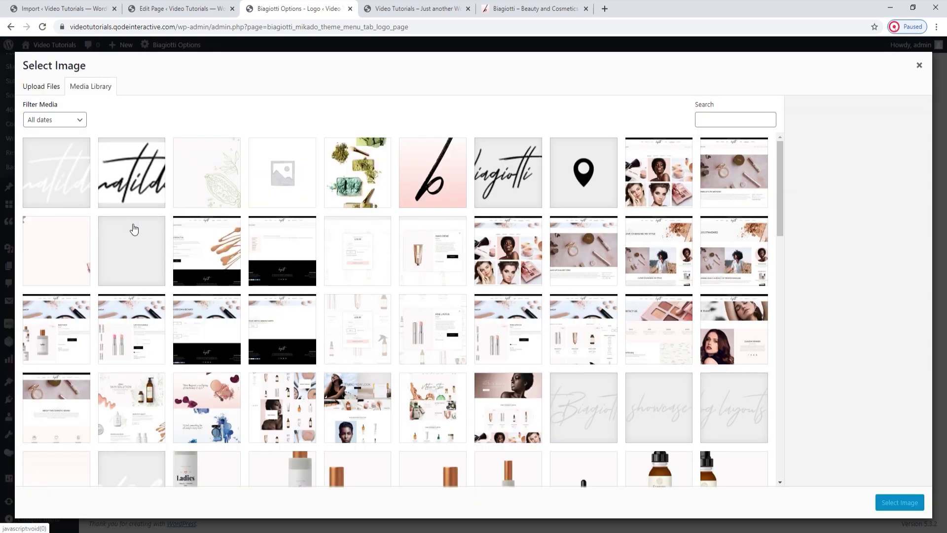
left_click(69, 175)
left_click(909, 502)
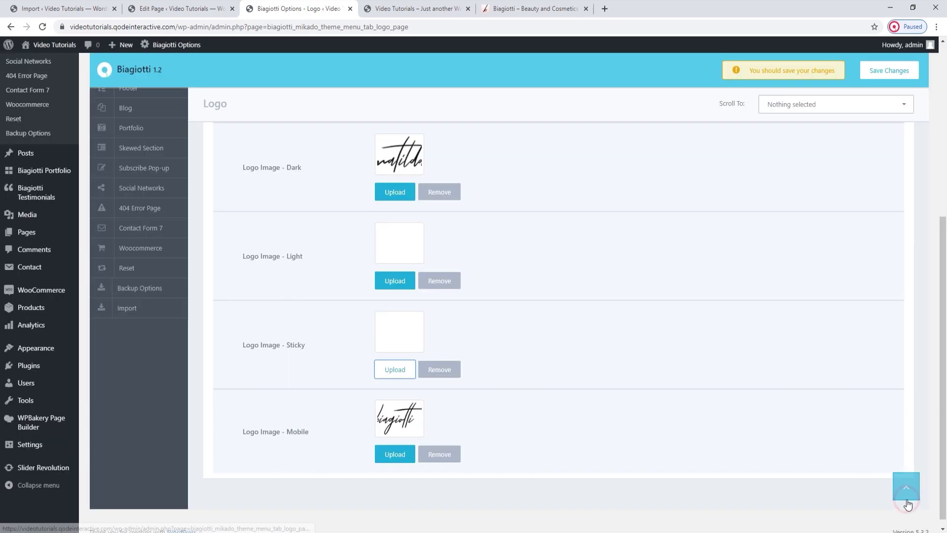
Replace the mobile logo image with logo-default.jpg from the media library and save the logo settings
left_click(449, 454)
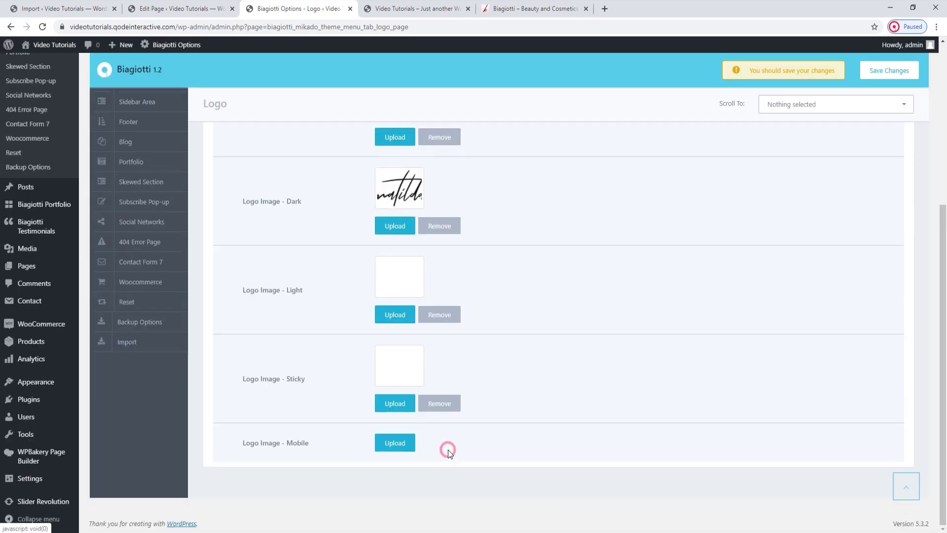
left_click(395, 442)
left_click(131, 173)
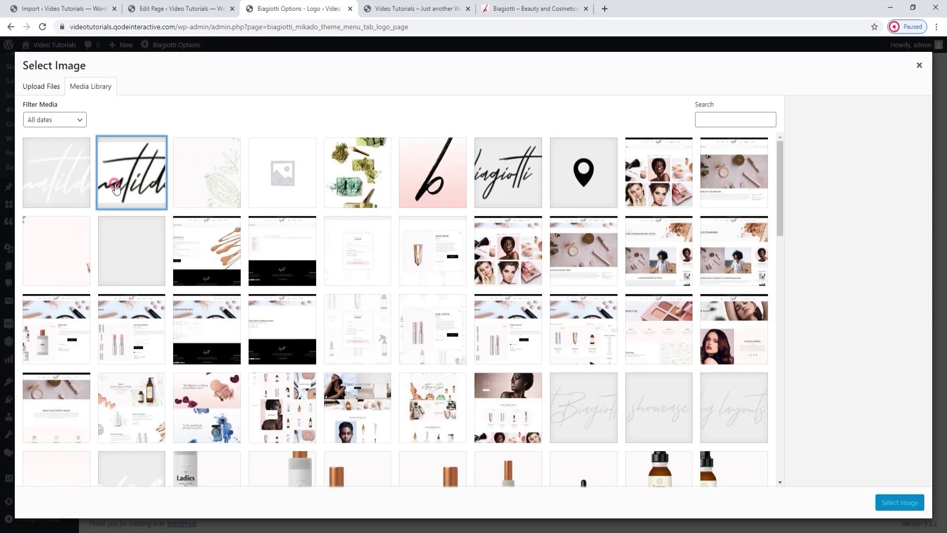
left_click(895, 504)
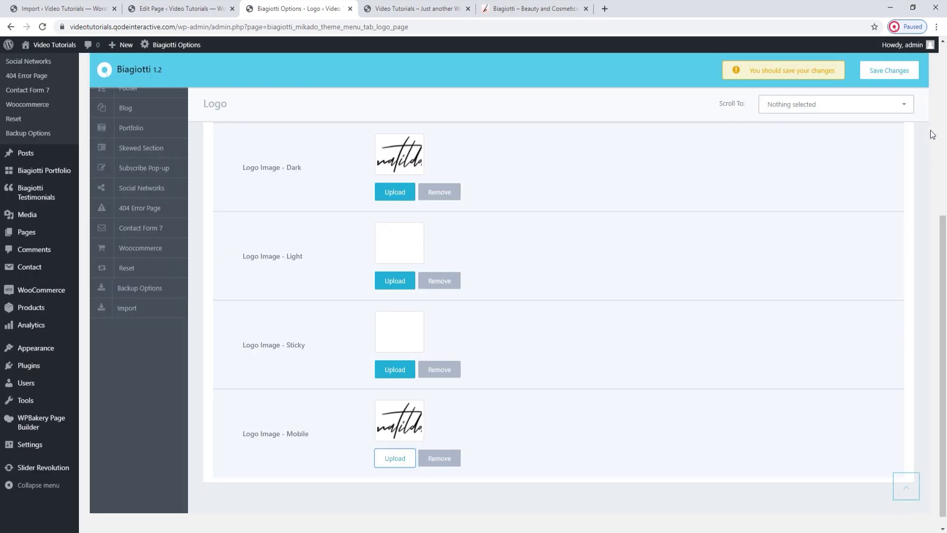
left_click(901, 74)
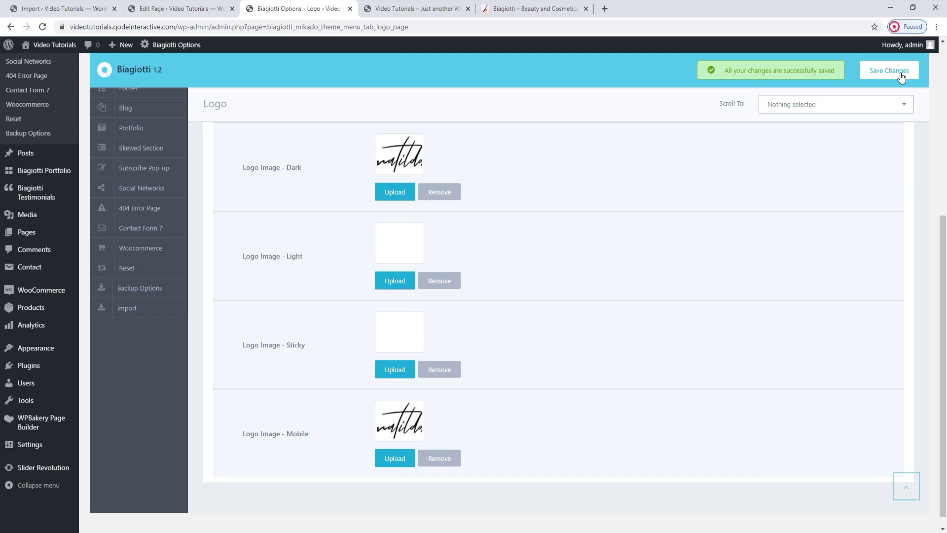
Reload the live homepage and inspect the new logo in both the regular and the sticky header
left_click(413, 9)
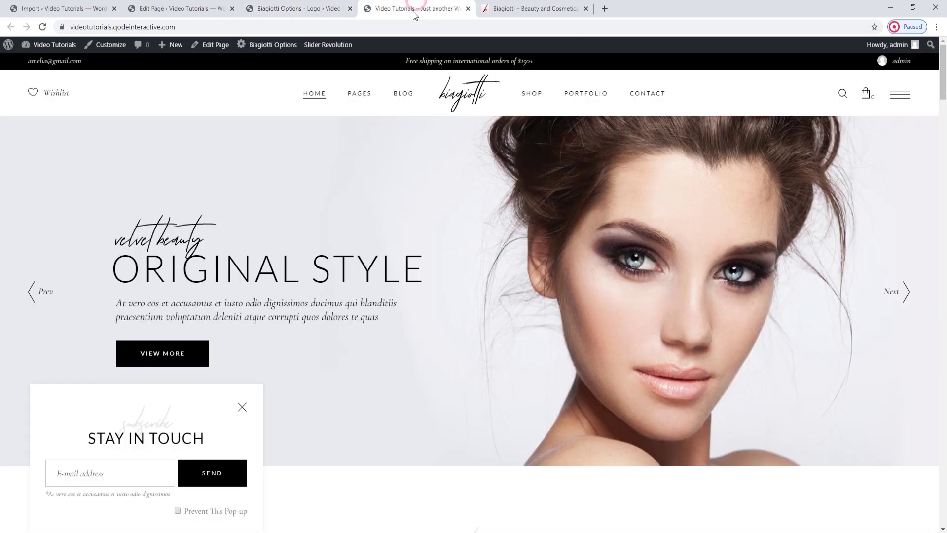
left_click(42, 27)
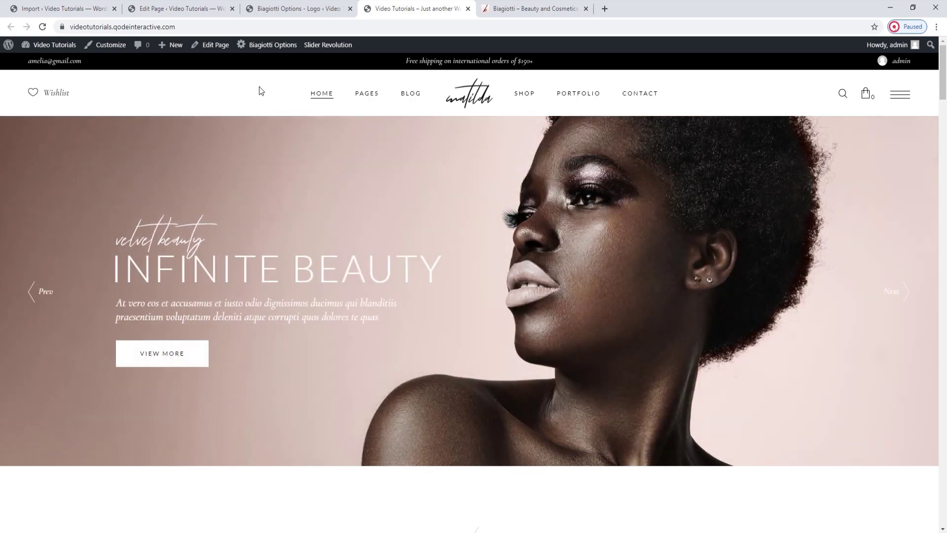
scroll(289, 276, "down", 8)
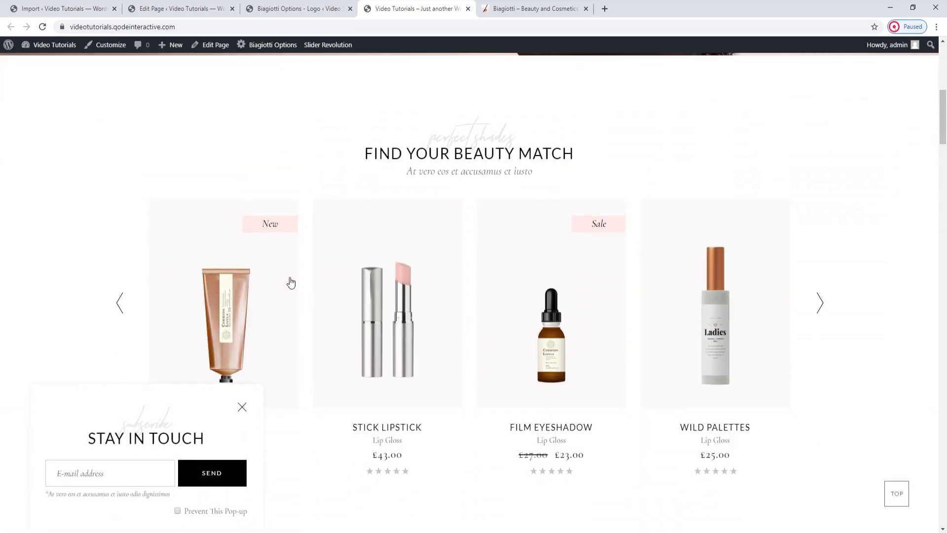
scroll(291, 283, "down", 5)
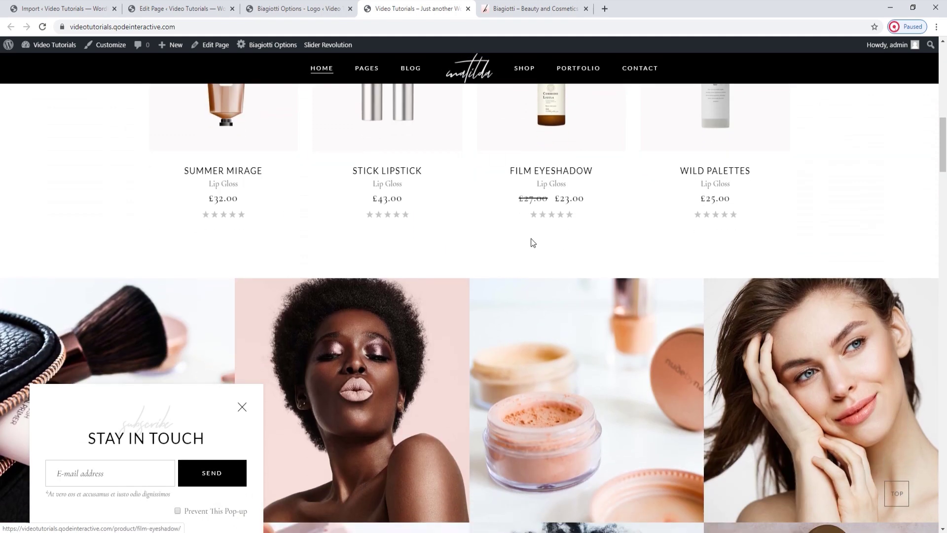
scroll(531, 241, "up", 13)
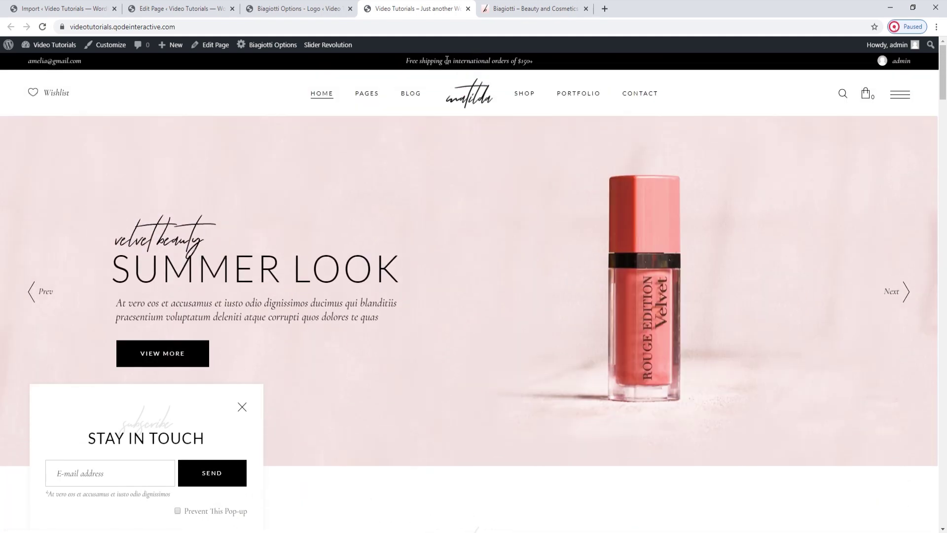
Close the theme's logo options page and dismiss the Stay in Touch subscribe pop-up on the homepage
left_click(345, 5)
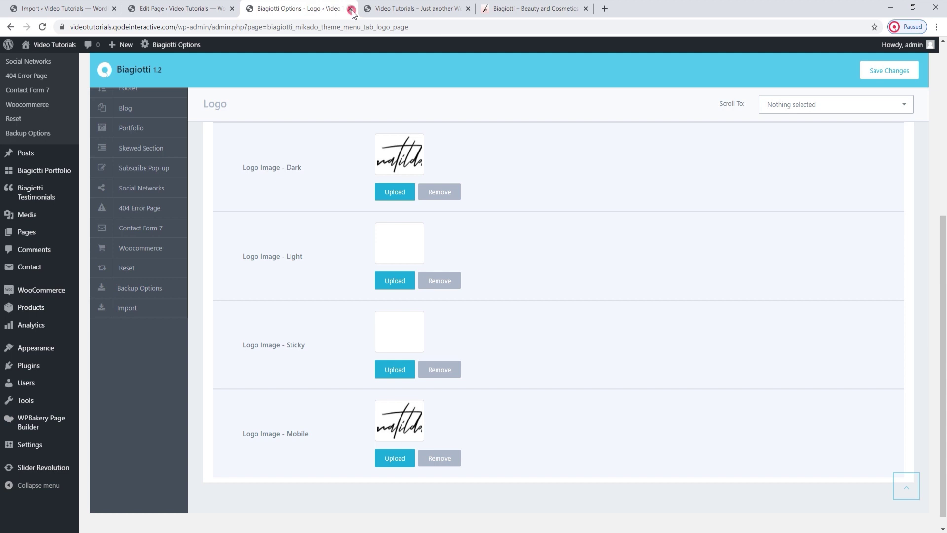
left_click(350, 8)
left_click(335, 2)
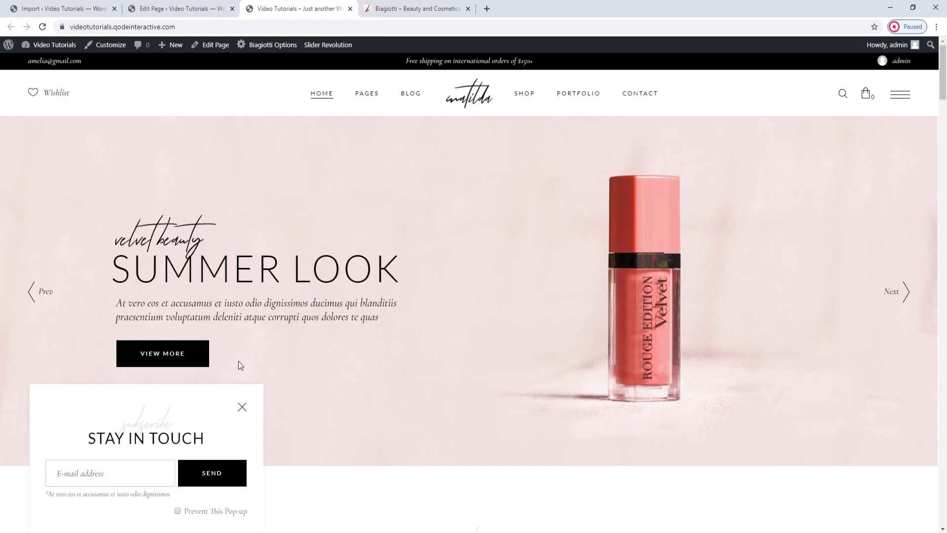
left_click(242, 407)
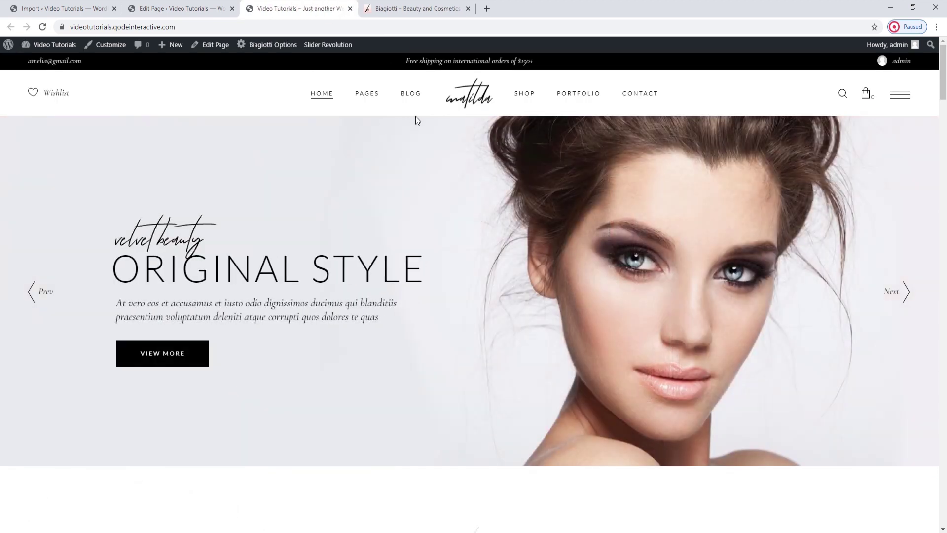
Open the WordPress Menus page in a separate tab and check the homepage's header navigation against it
mouse_move(326, 102)
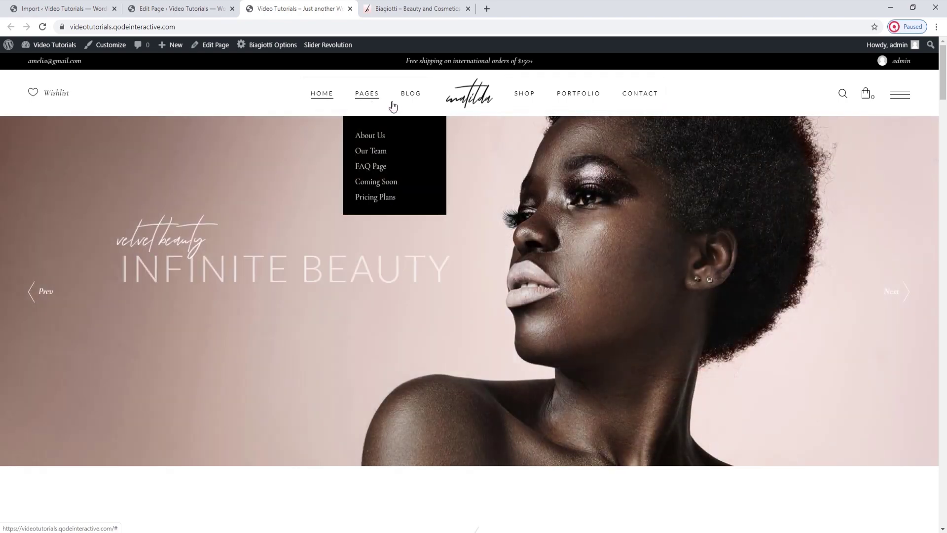
mouse_move(403, 104)
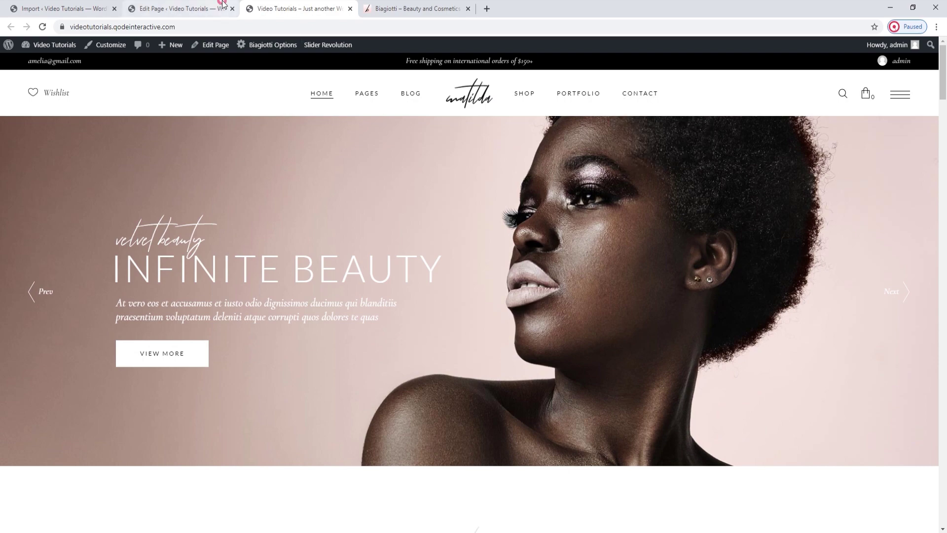
left_click(223, 6)
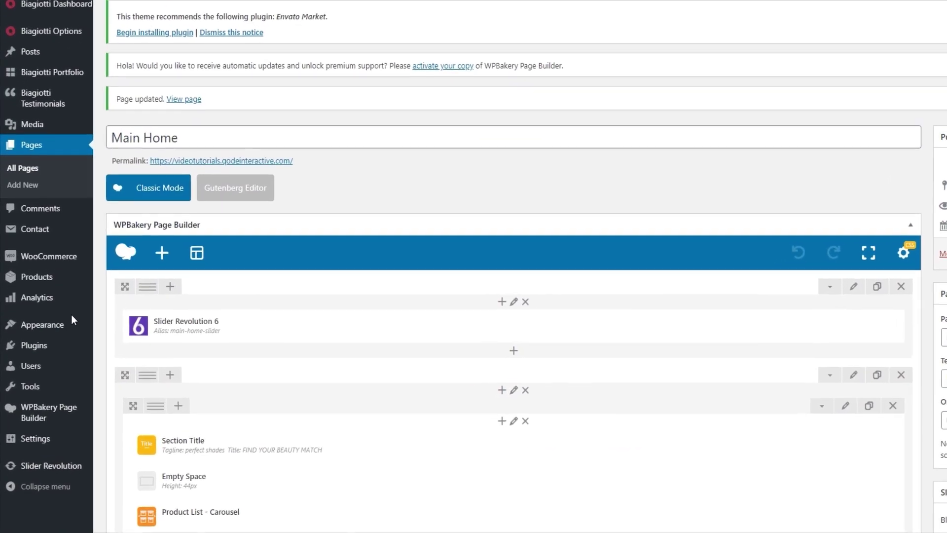
mouse_move(36, 356)
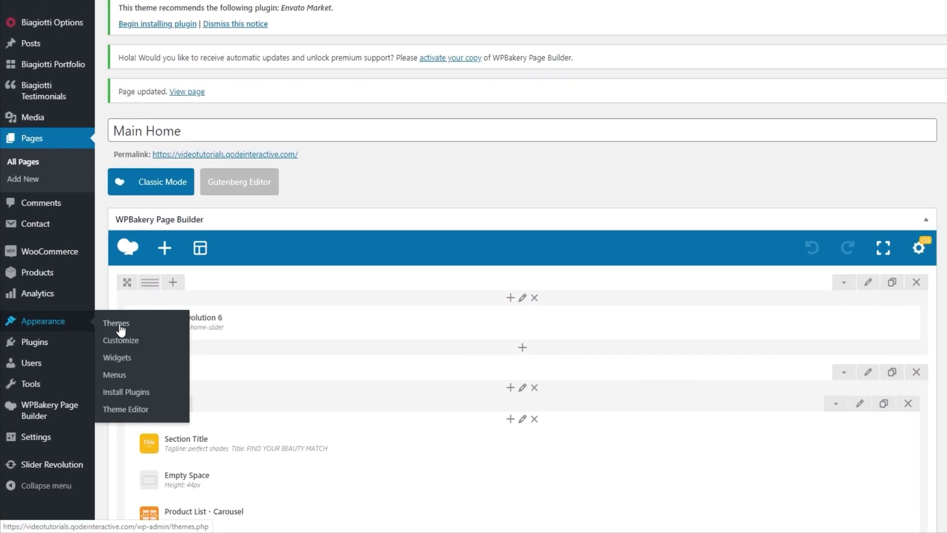
left_click(118, 376)
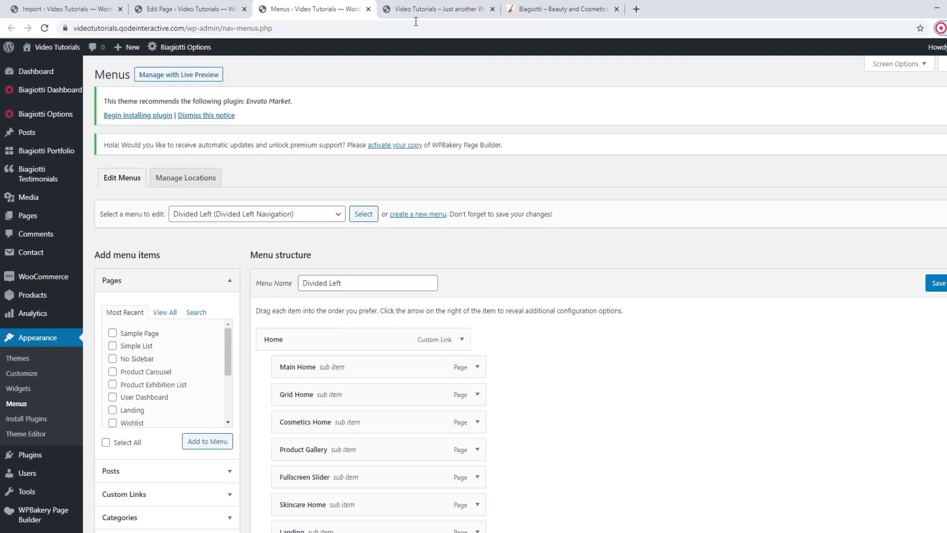
left_click(577, 11)
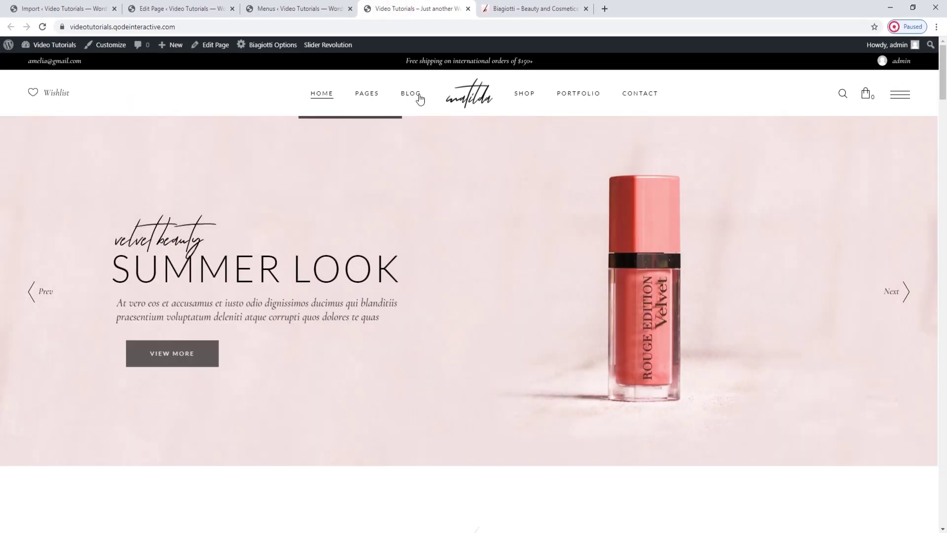
left_click(303, 10)
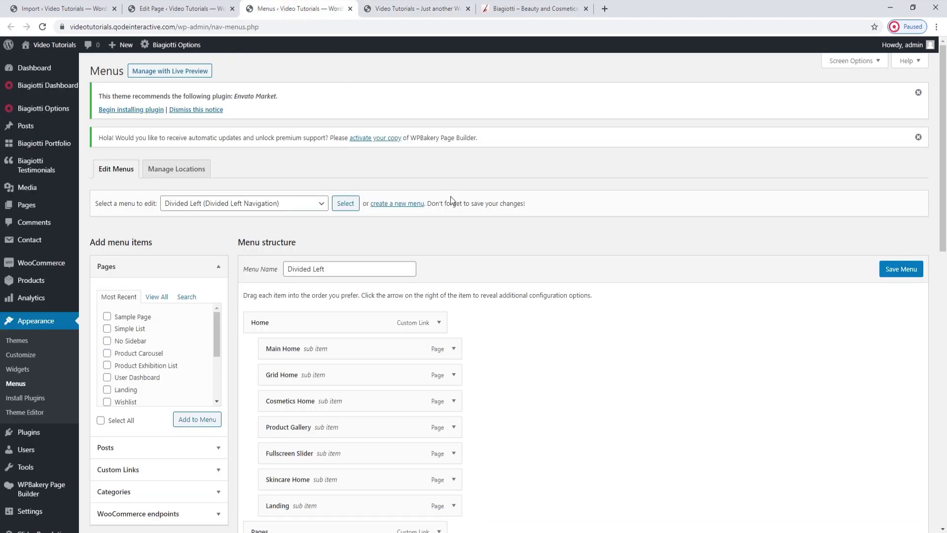
Delete the imported Divided Left menu
scroll(450, 199, "down", 4)
left_click_drag(942, 168, 942, 356)
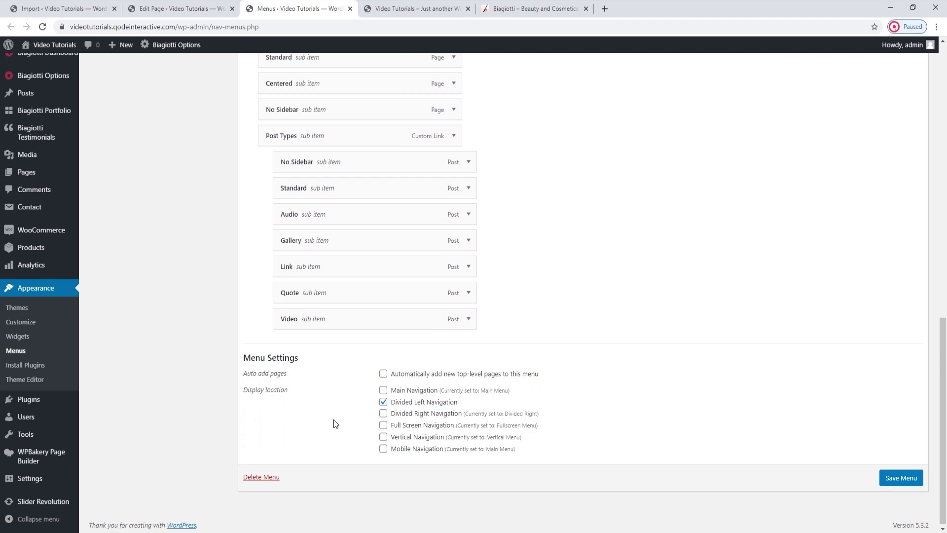
left_click(259, 477)
key("Return")
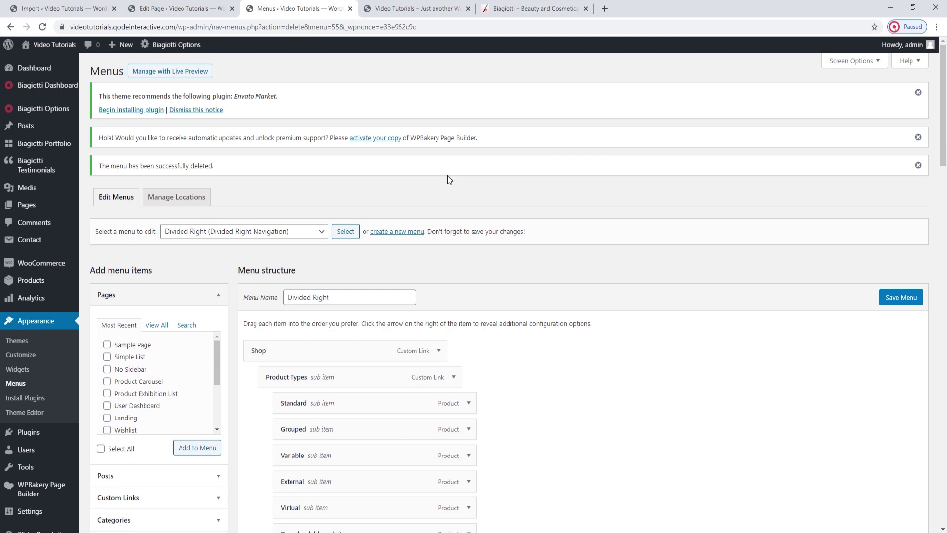
Create a new menu named Divided Left and assign it to the Divided Left Navigation location
left_click(407, 232)
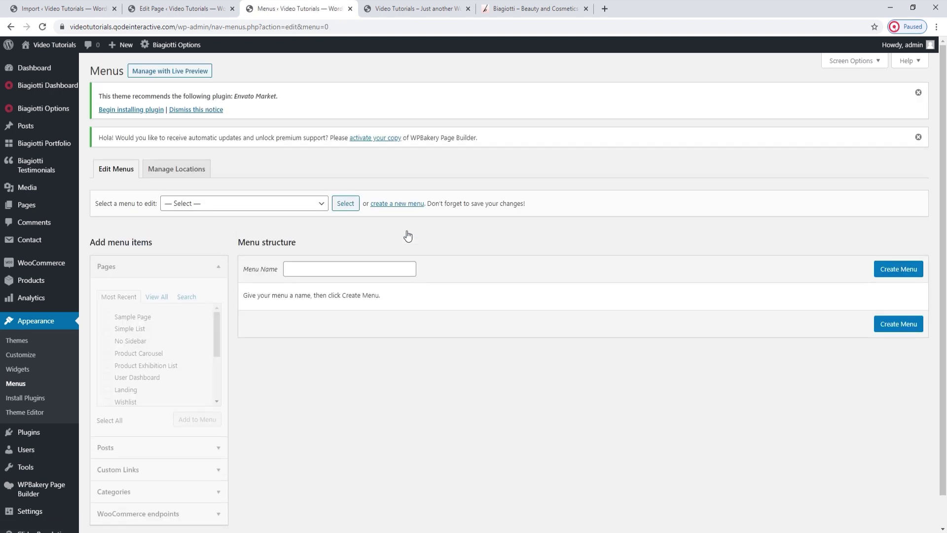
left_click(366, 266)
type("Divided Left")
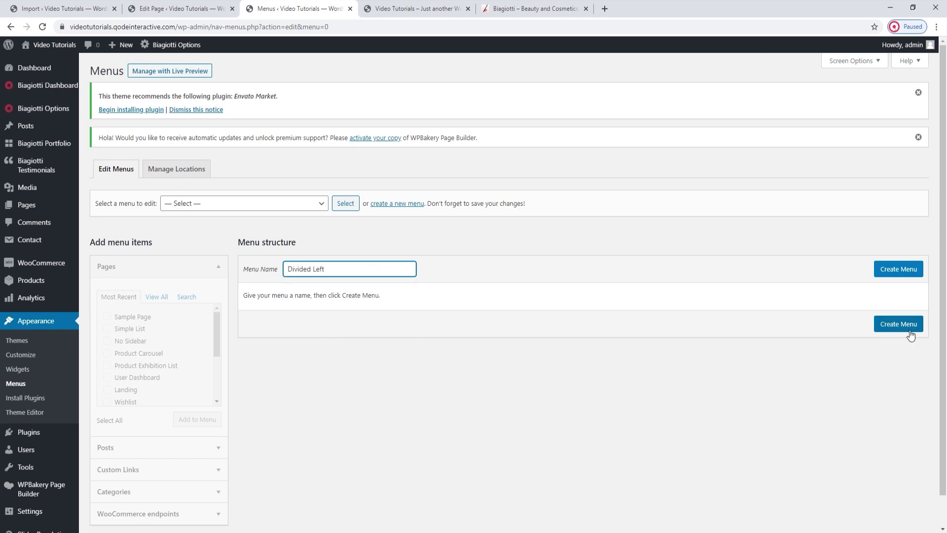
left_click(913, 328)
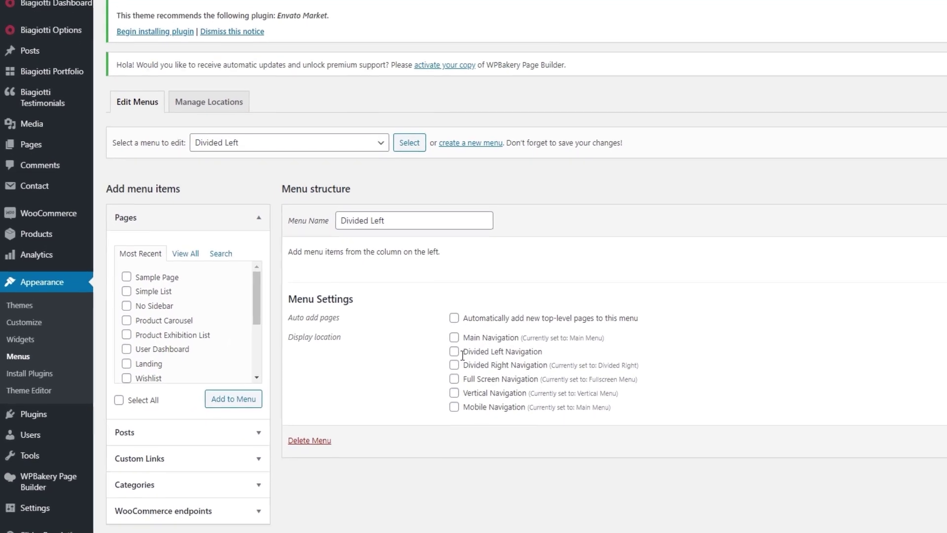
left_click(453, 351)
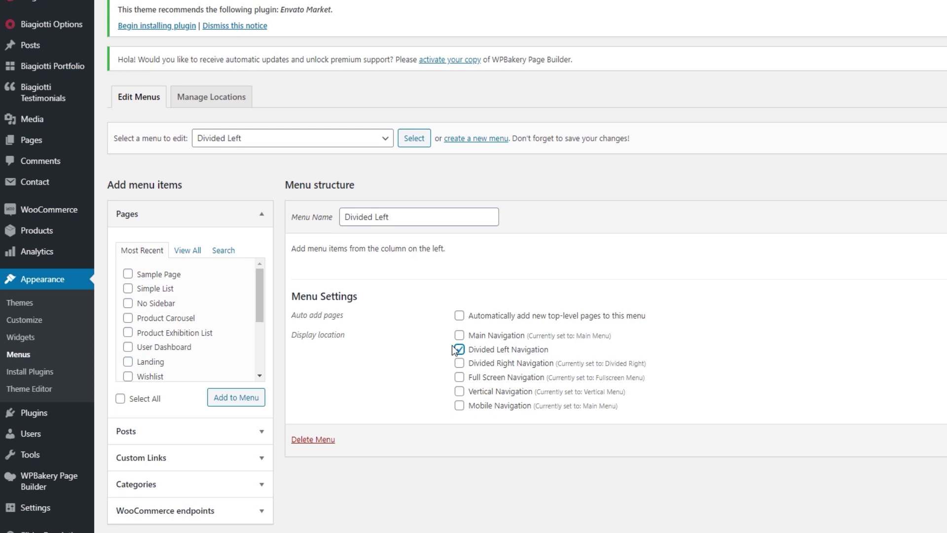
Add the Main Home page to the Divided Left menu and set its navigation label to Home
left_click(181, 252)
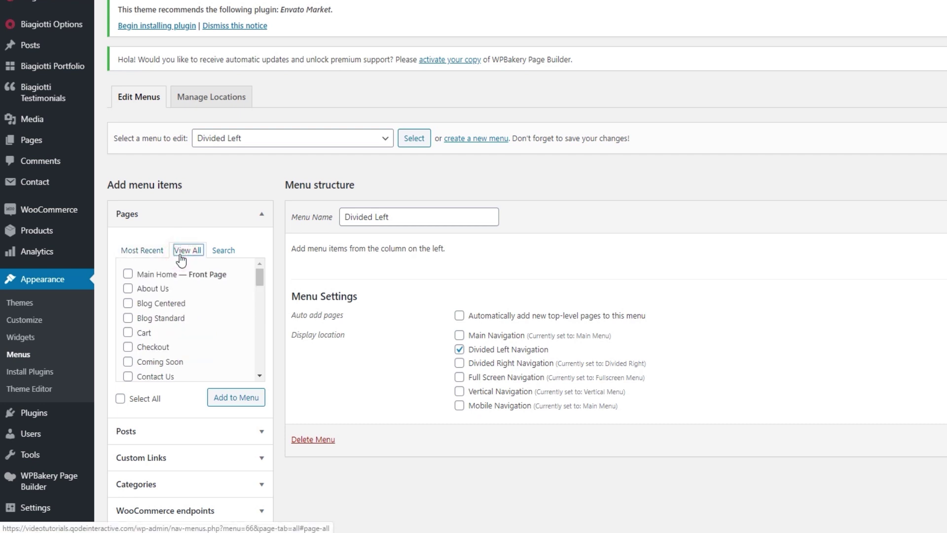
left_click(160, 274)
left_click(249, 402)
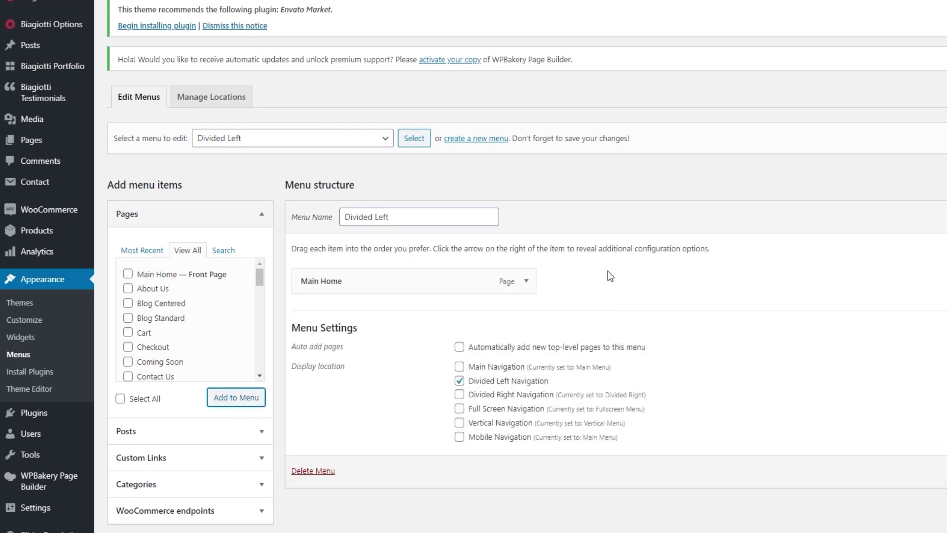
left_click(525, 281)
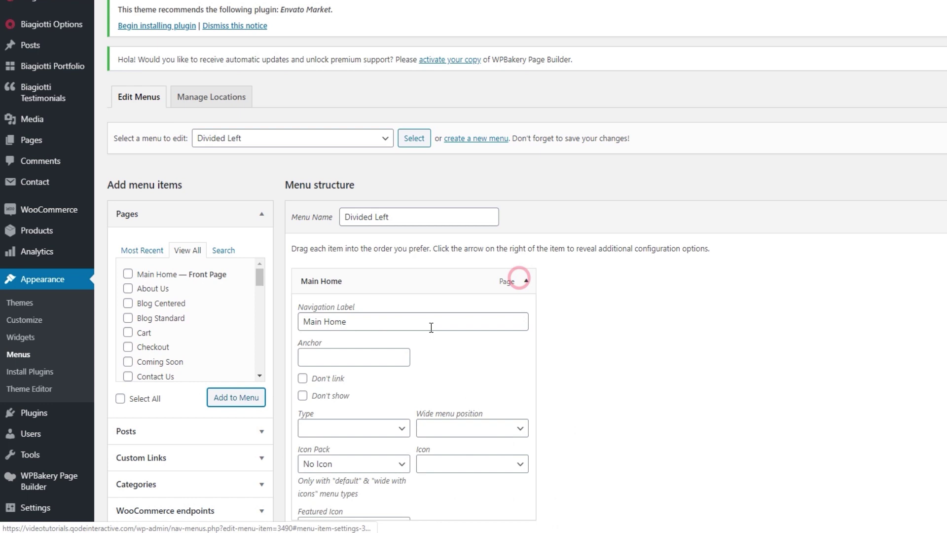
double_click(320, 323)
key("BackSpace")
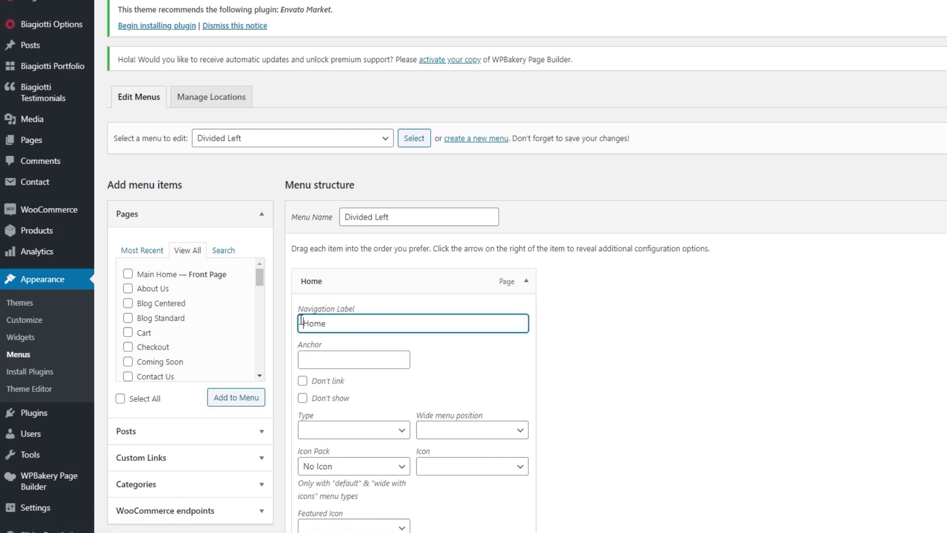
left_click(527, 282)
Add the About Us and Contact Us pages to the Divided Left menu and save the menu
left_click(128, 288)
left_click(252, 399)
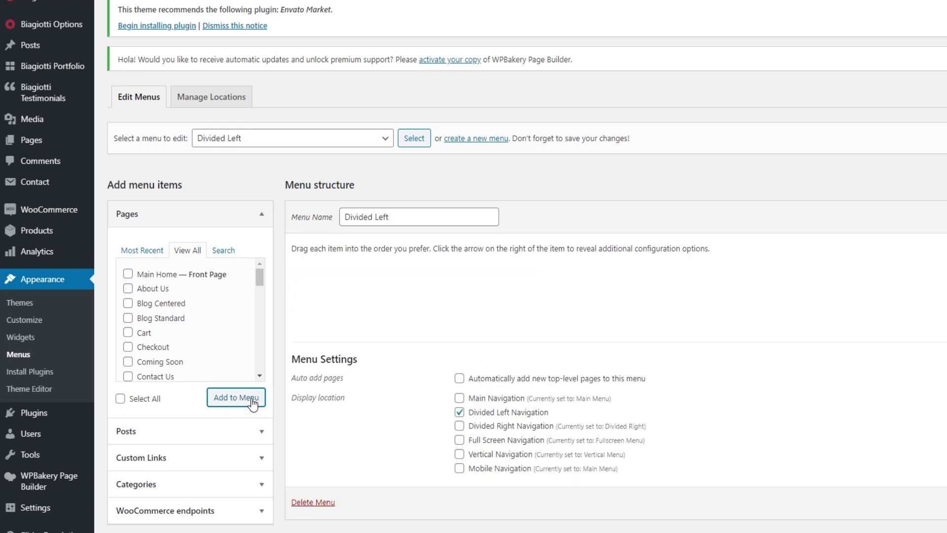
scroll(245, 356, "down", 2)
left_click(156, 315)
left_click(235, 398)
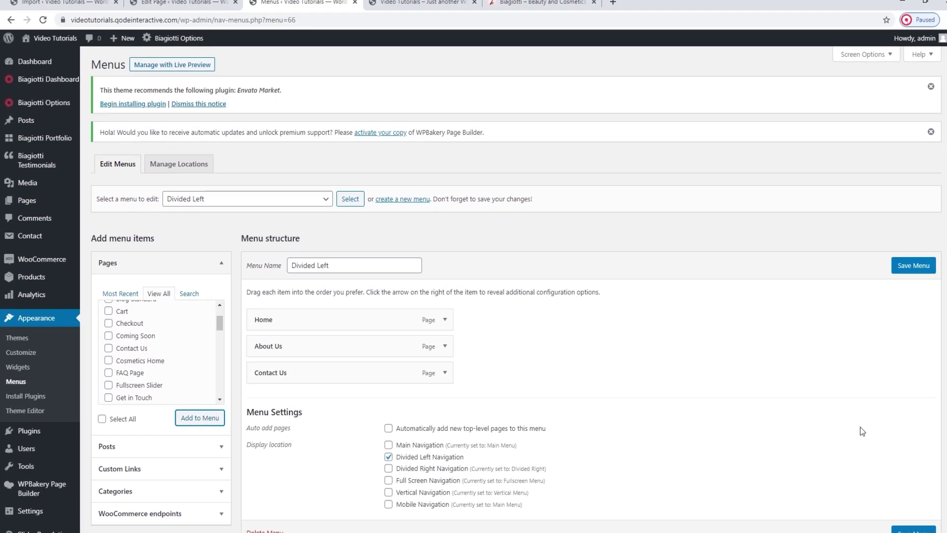
scroll(838, 395, "down", 1)
left_click(890, 482)
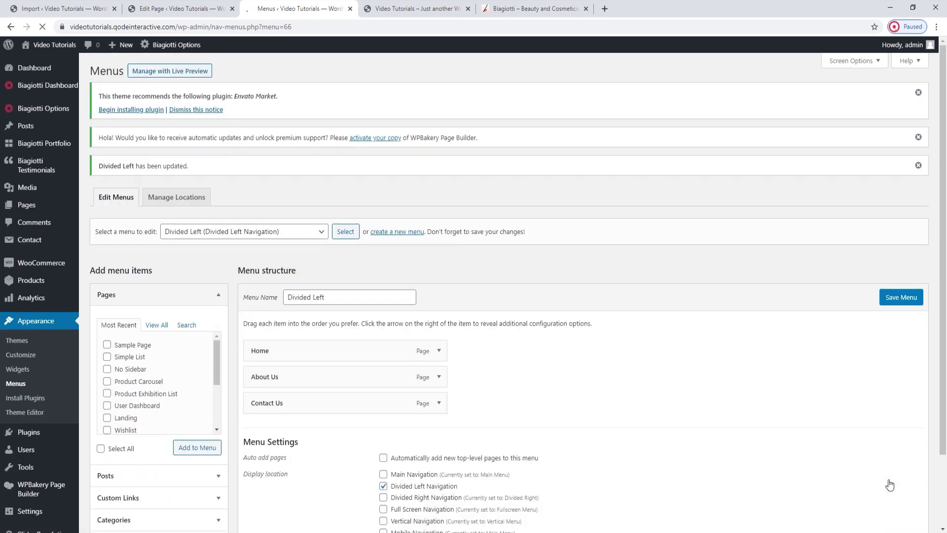
Reload the live homepage, check the new menu items beside the logo, and return to the Menus page
left_click(424, 7)
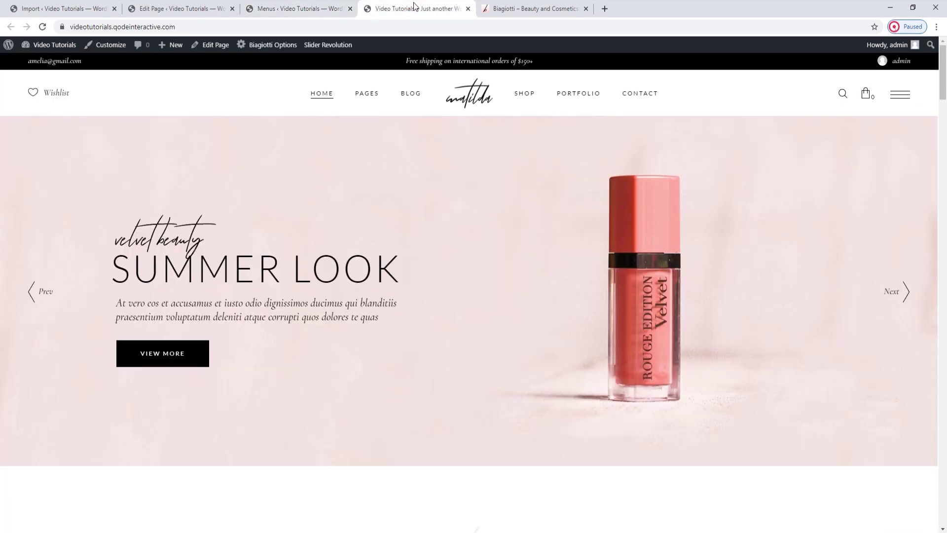
left_click(43, 27)
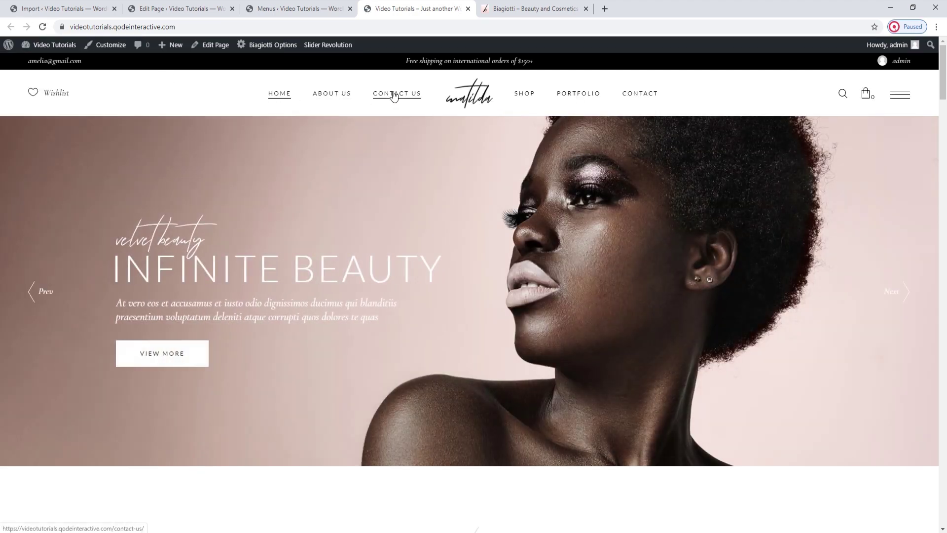
left_click(323, 7)
Load the Divided Right menu for editing and delete it
left_click(261, 230)
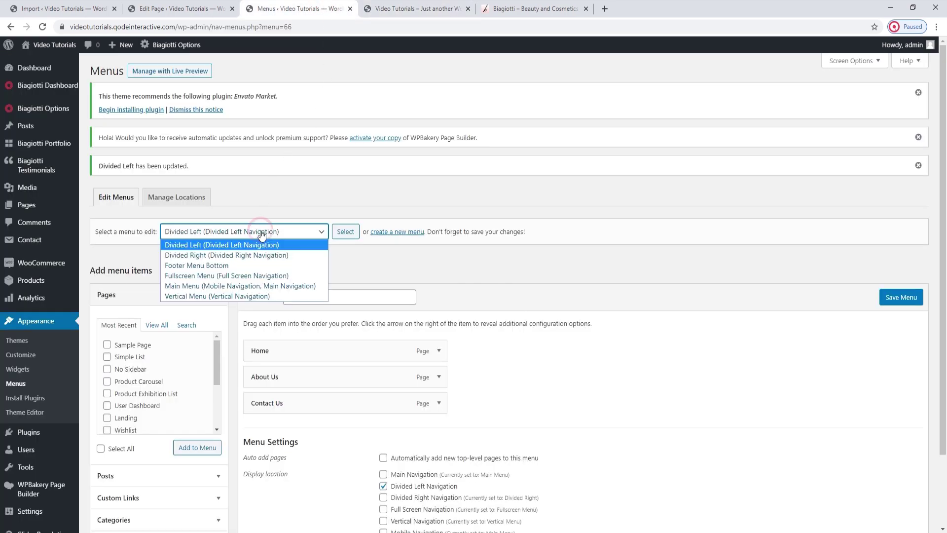
left_click(260, 255)
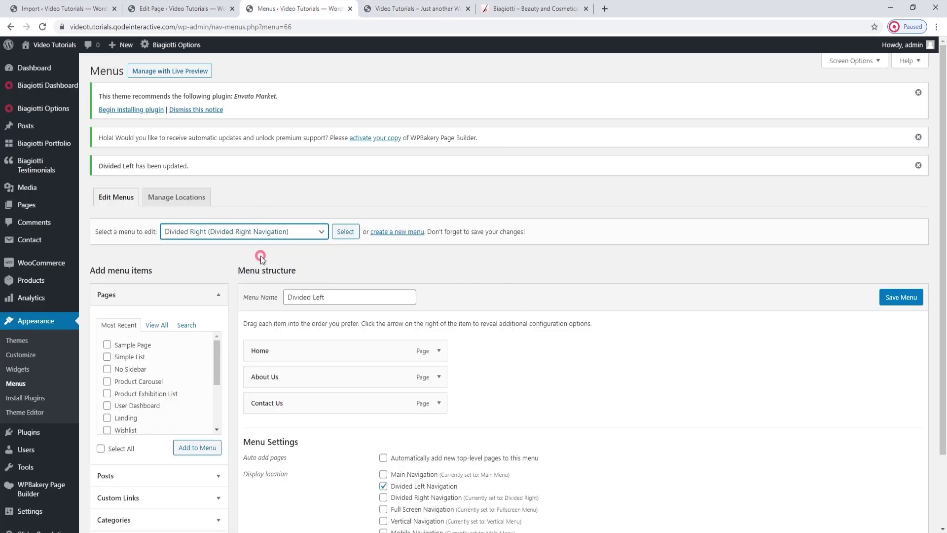
left_click(350, 236)
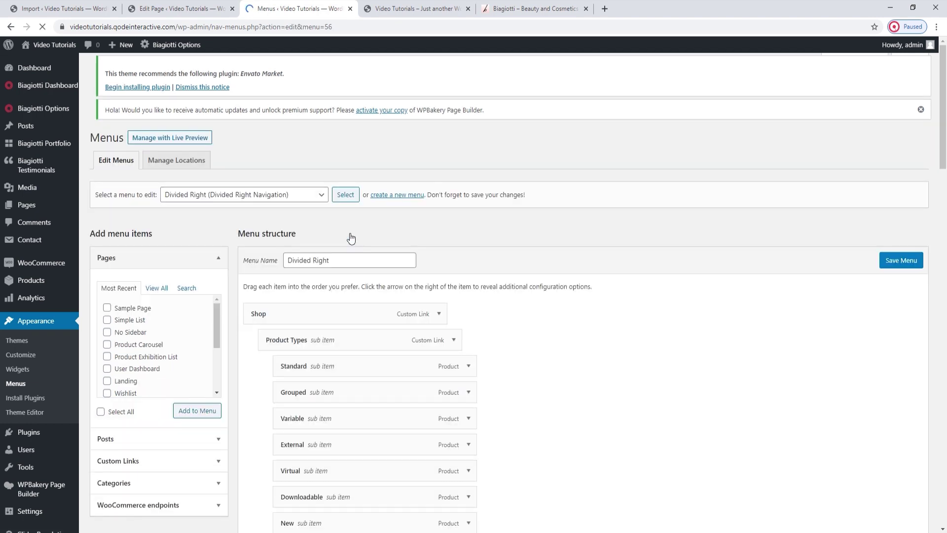
scroll(351, 238, "down", 20)
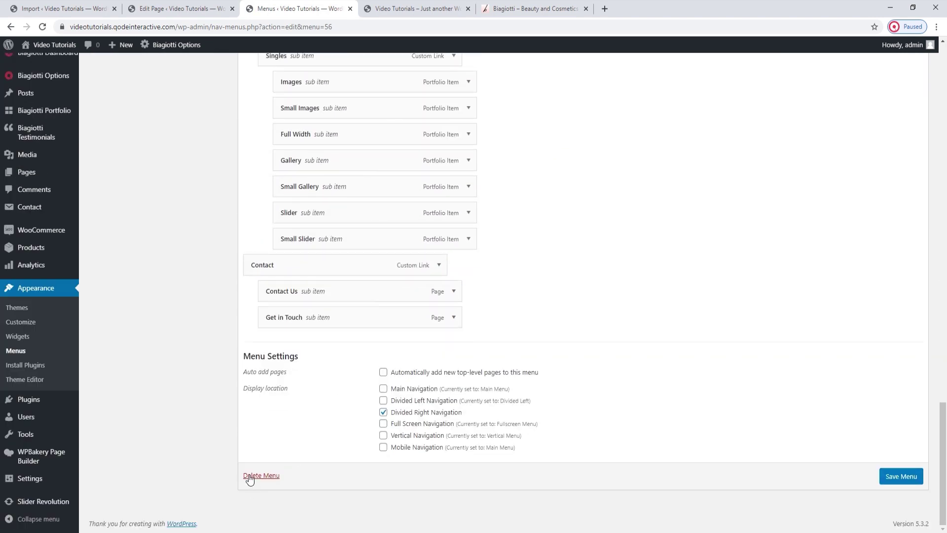
left_click(250, 477)
left_click(534, 95)
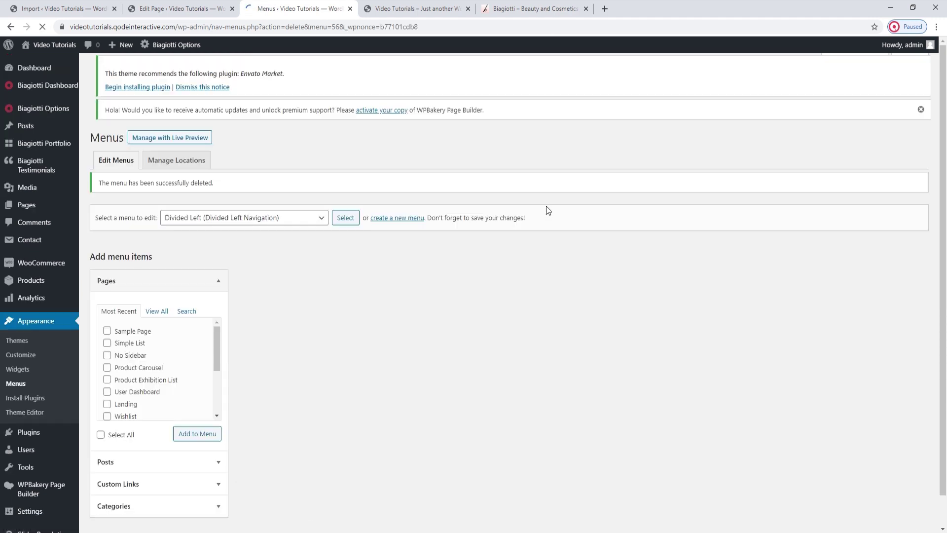
Create a new menu named Divided Right and assign it to the Divided Right Navigation display location
left_click(401, 235)
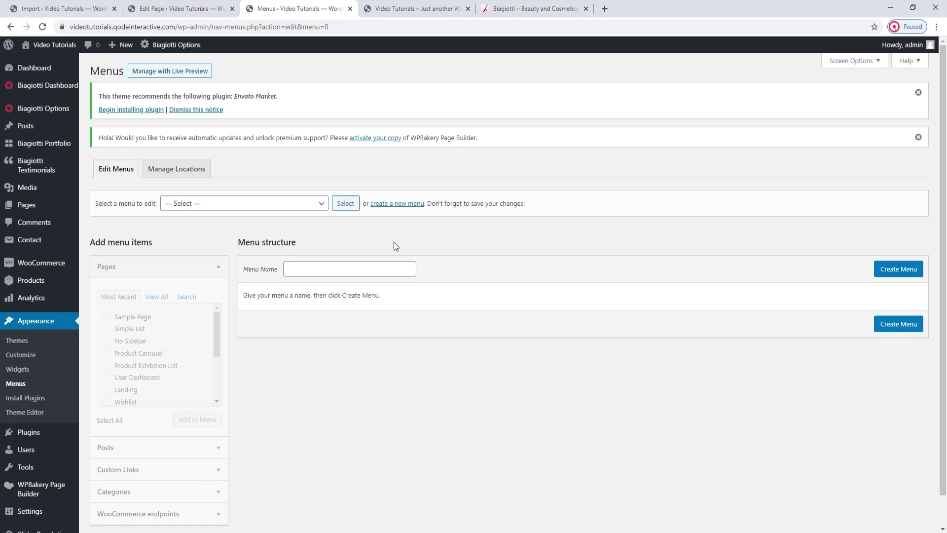
left_click(355, 267)
type("Divided Right")
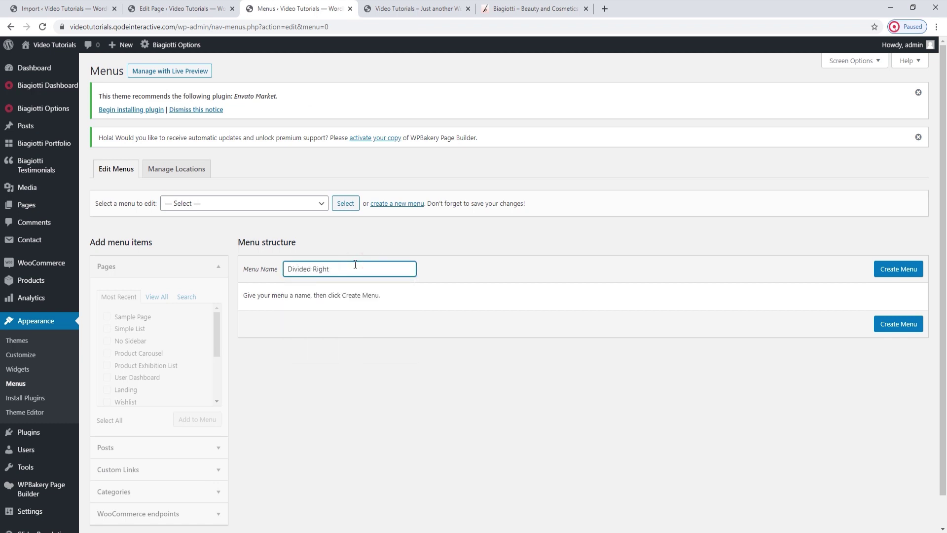
left_click(898, 324)
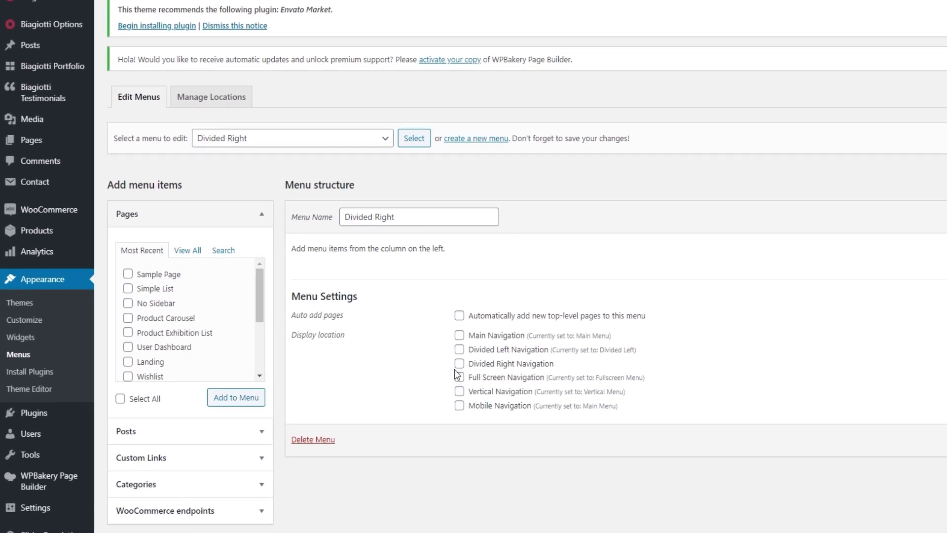
left_click(459, 364)
Search the available pages for shop and add the Shop page to the Divided Right menu
left_click(189, 251)
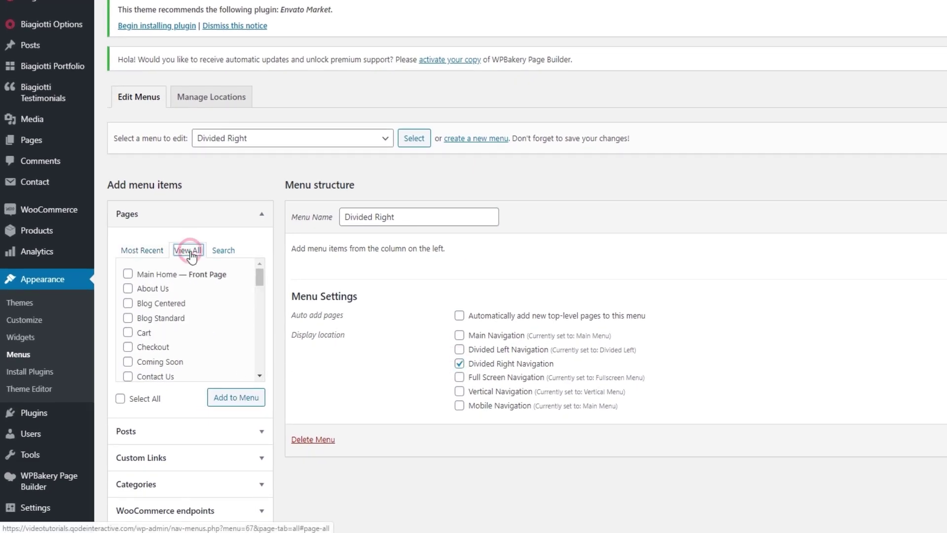
left_click(221, 252)
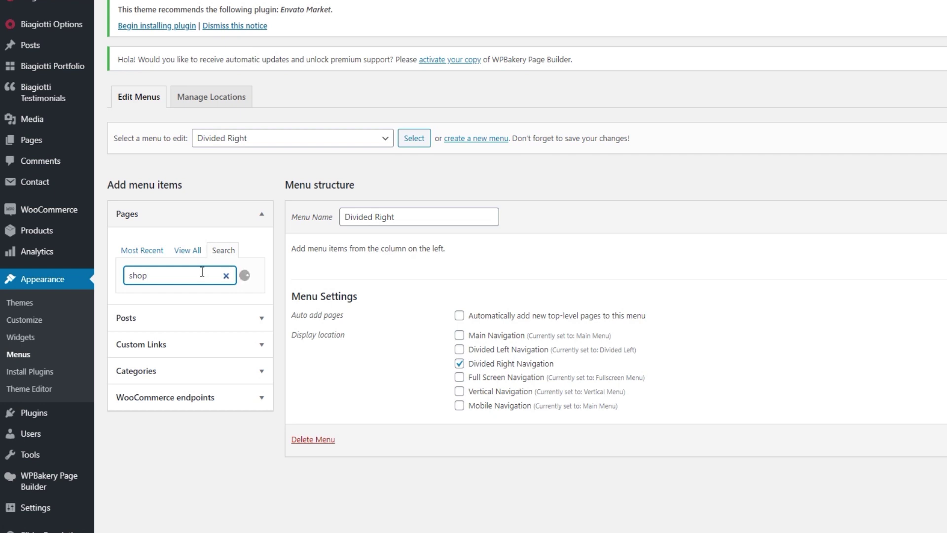
left_click(145, 300)
left_click(243, 371)
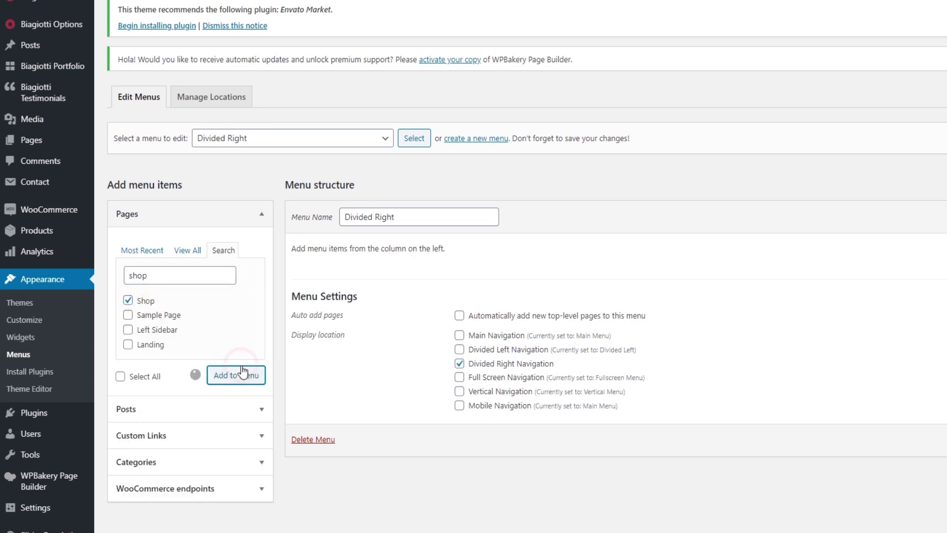
Find the Blog Standard page, add it to the Divided Right menu, and set its navigation label to Blog
double_click(206, 274)
type("blog")
left_click(171, 338)
left_click(241, 397)
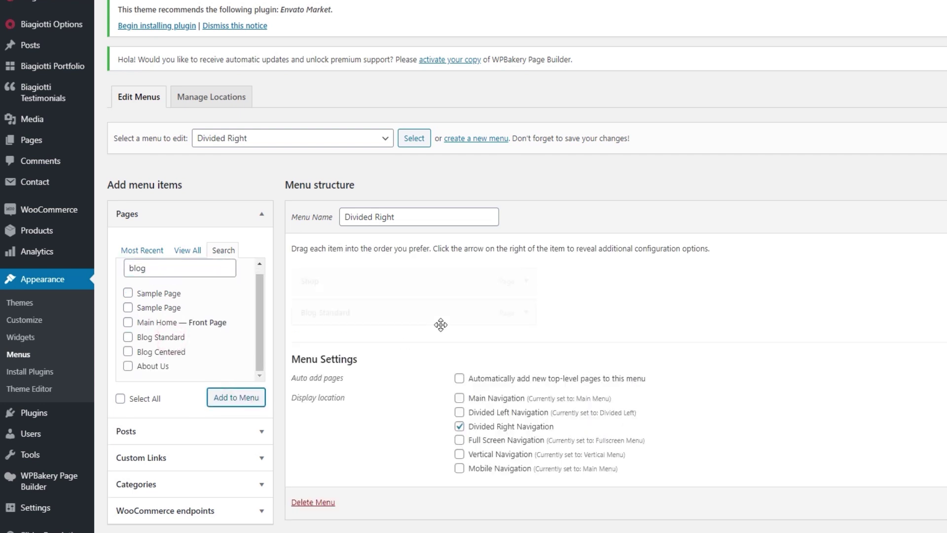
left_click(525, 313)
left_click_drag(365, 355, 329, 354)
double_click(334, 351)
key("BackSpace")
key("BackSpace")
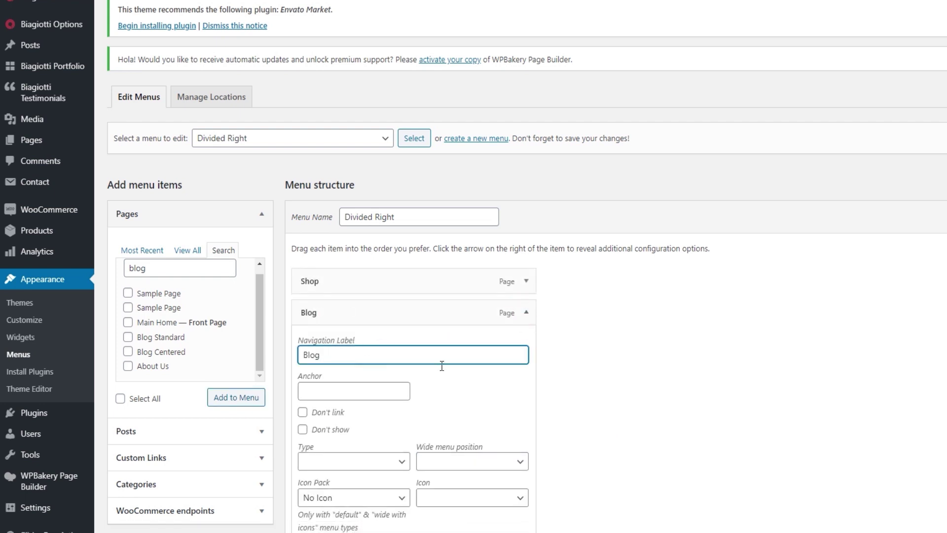
left_click(532, 316)
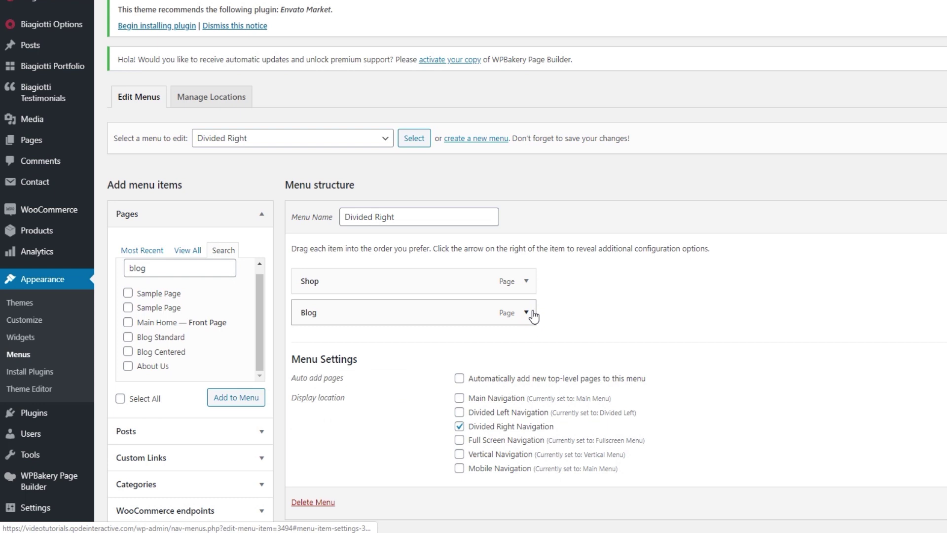
Find the Portfolio page, add it to the Divided Right menu, and save the menu
double_click(176, 268)
type("portfolio")
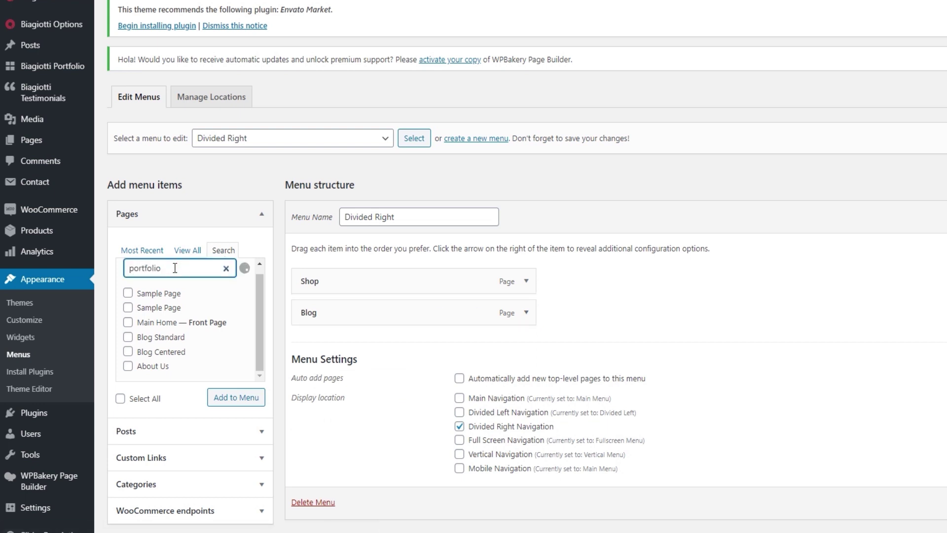
left_click(160, 352)
left_click(236, 398)
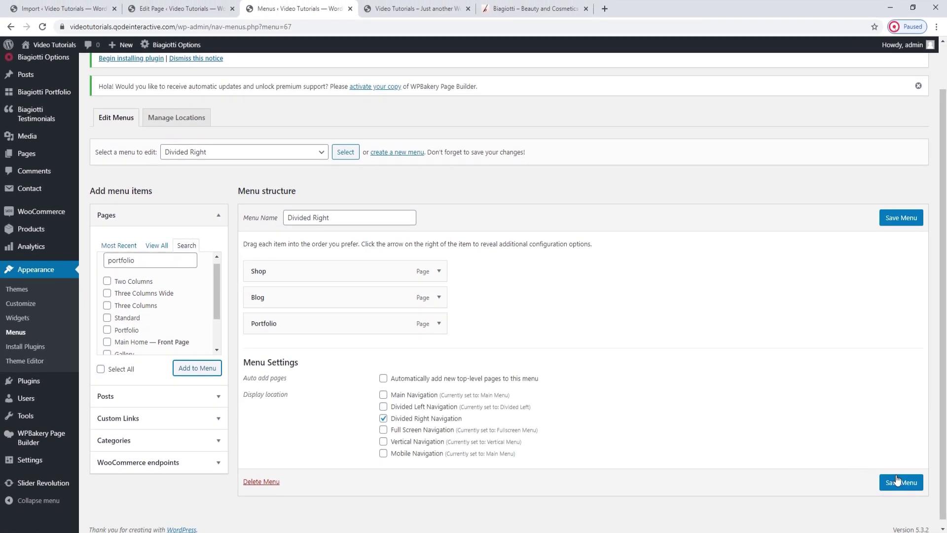
left_click(896, 481)
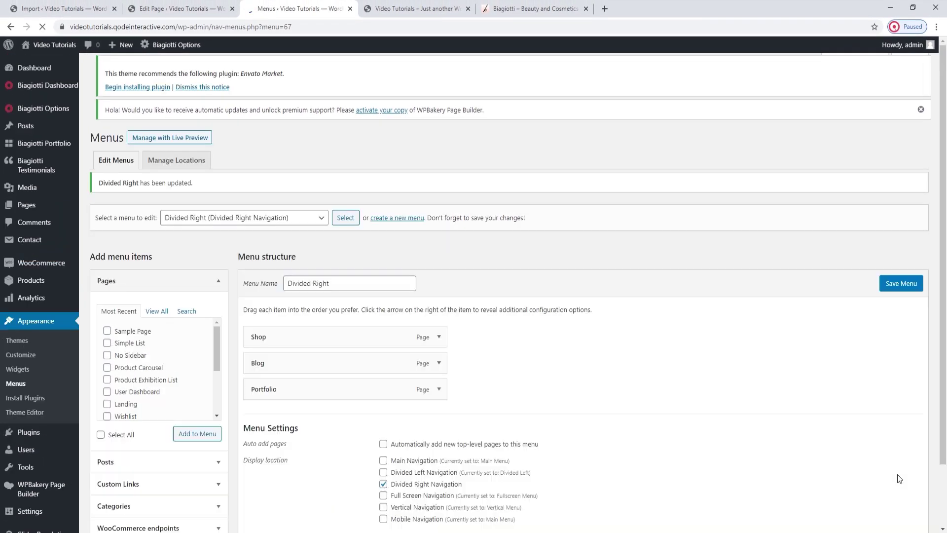
Reload the live homepage to check the Divided Right menu items, and return to the WordPress admin
left_click(417, 8)
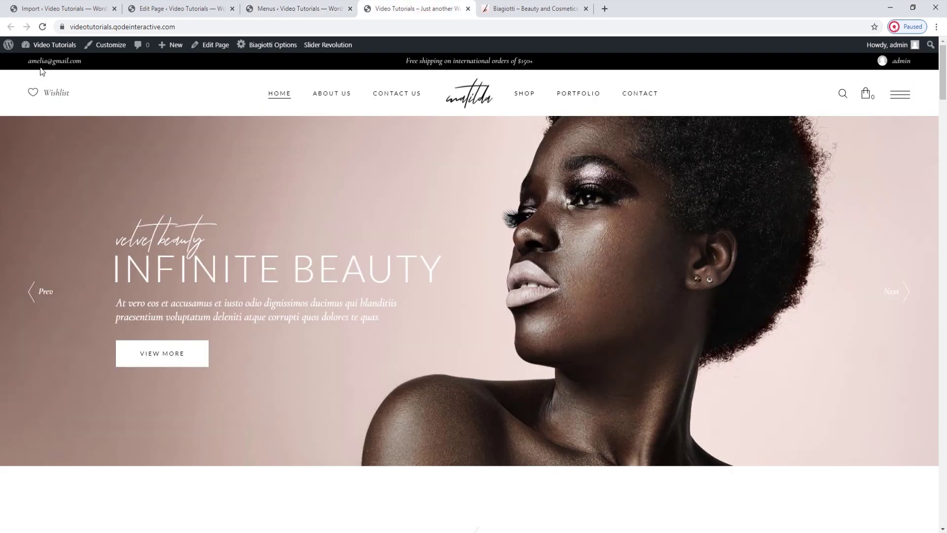
left_click(42, 27)
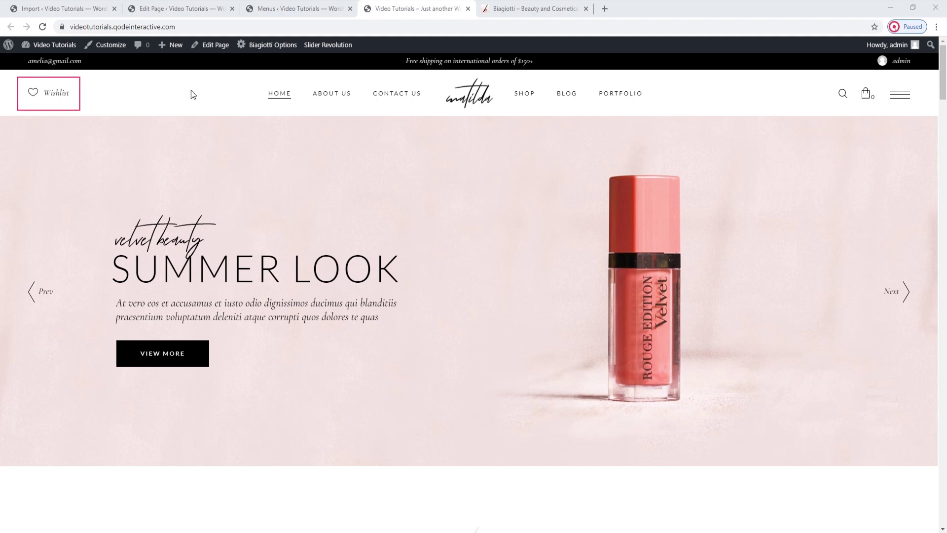
left_click(261, 8)
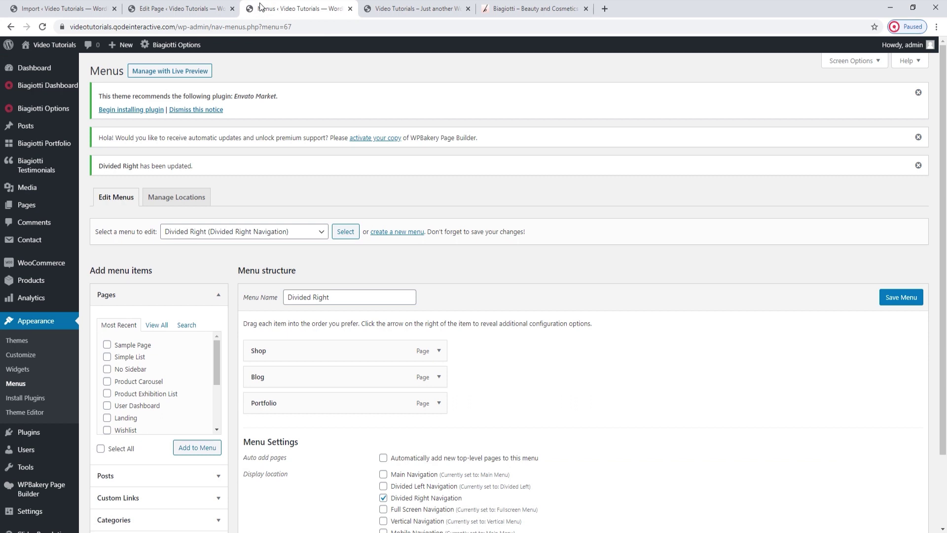
Go to the Widgets page and expand Header Widget Area One to see the widgets it contains
left_click(21, 373)
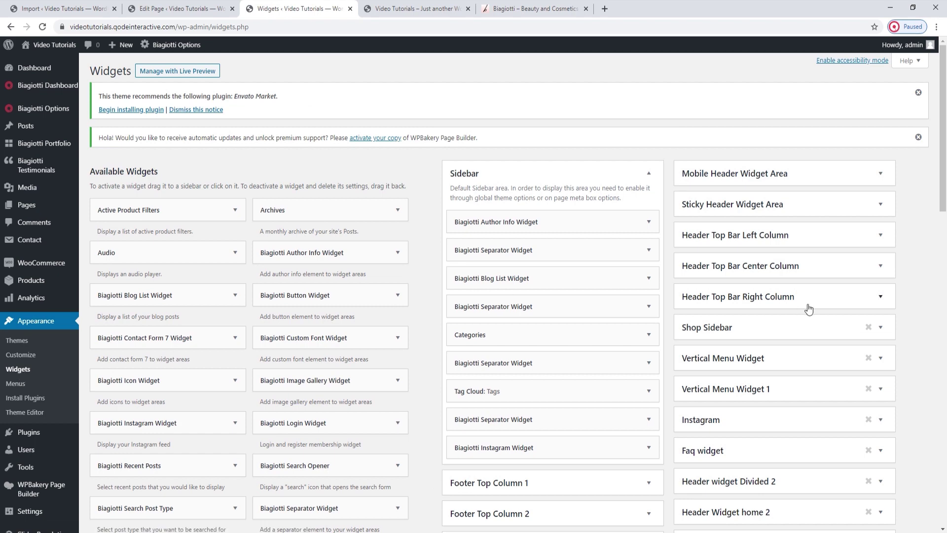
scroll(821, 294, "down", 2)
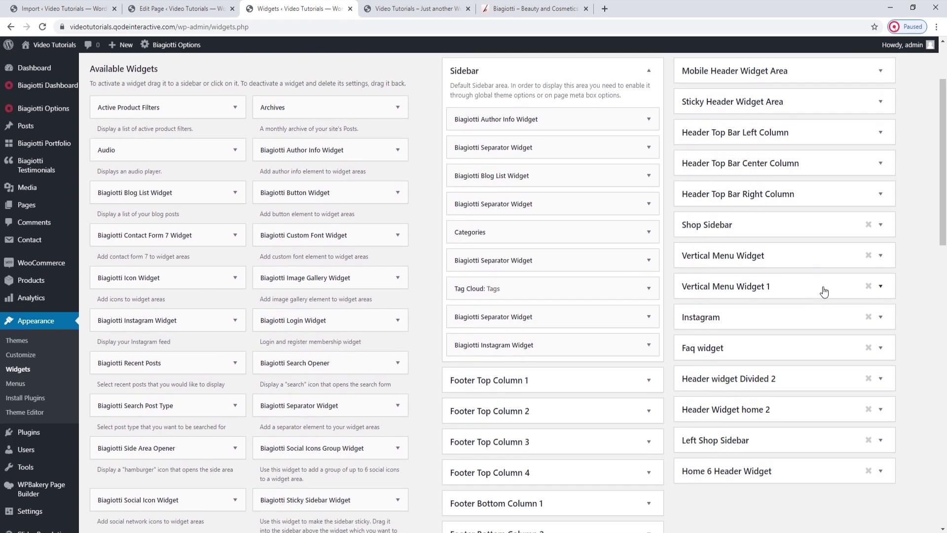
scroll(824, 292, "down", 1)
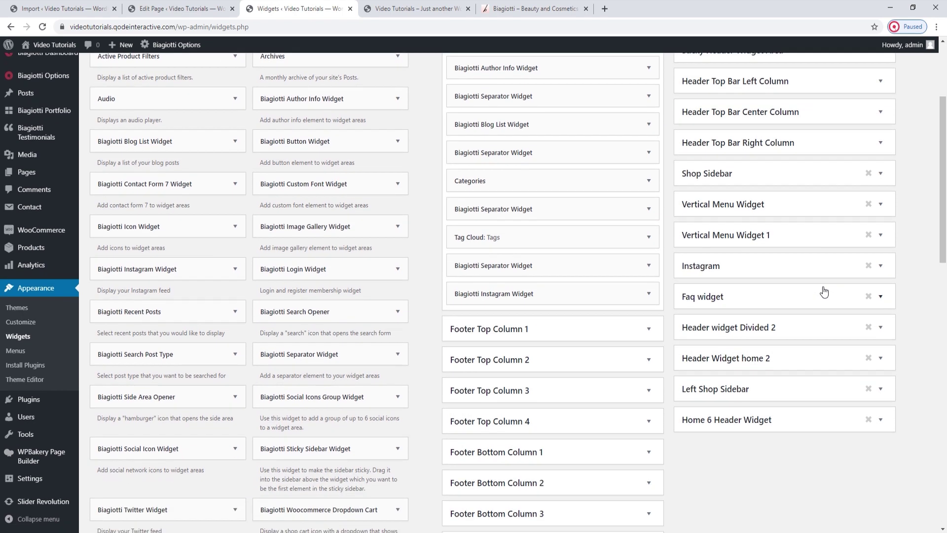
scroll(823, 292, "up", 2)
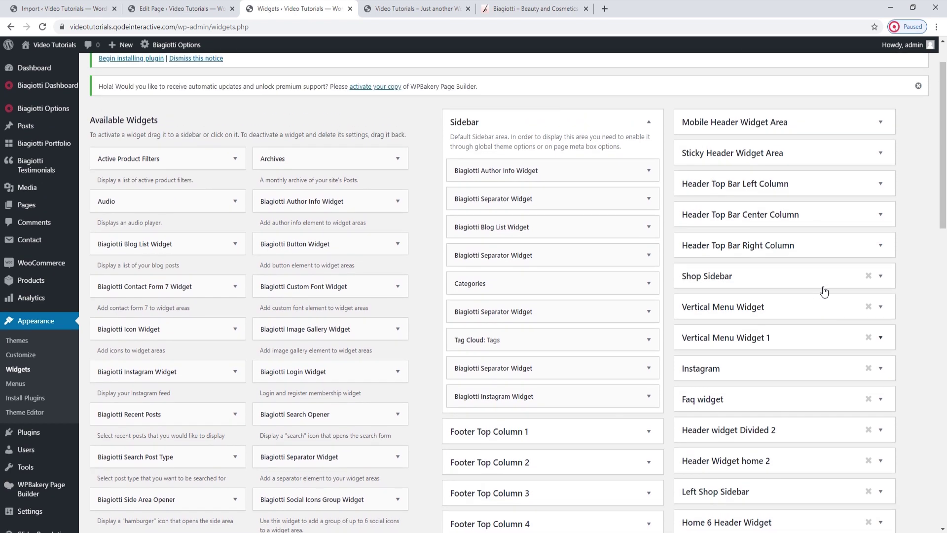
scroll(824, 292, "down", 6)
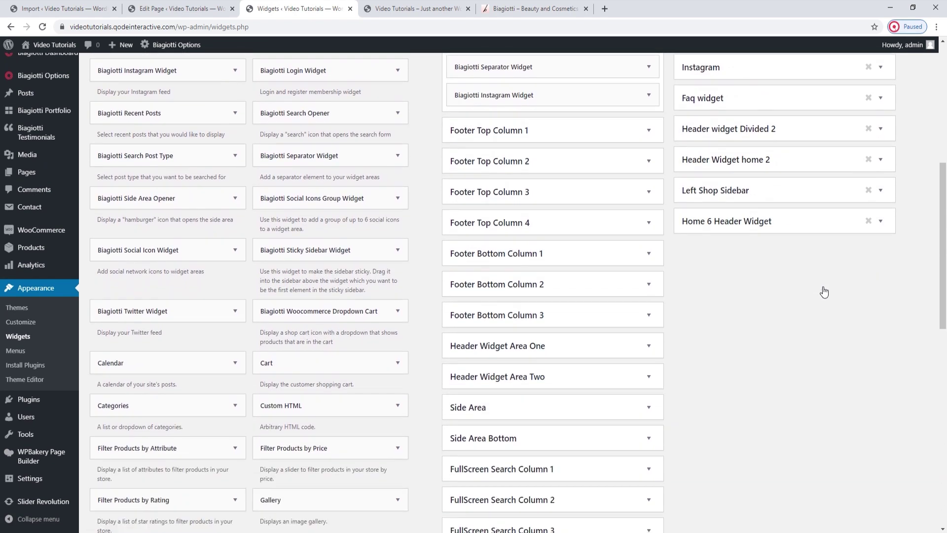
scroll(782, 326, "down", 1)
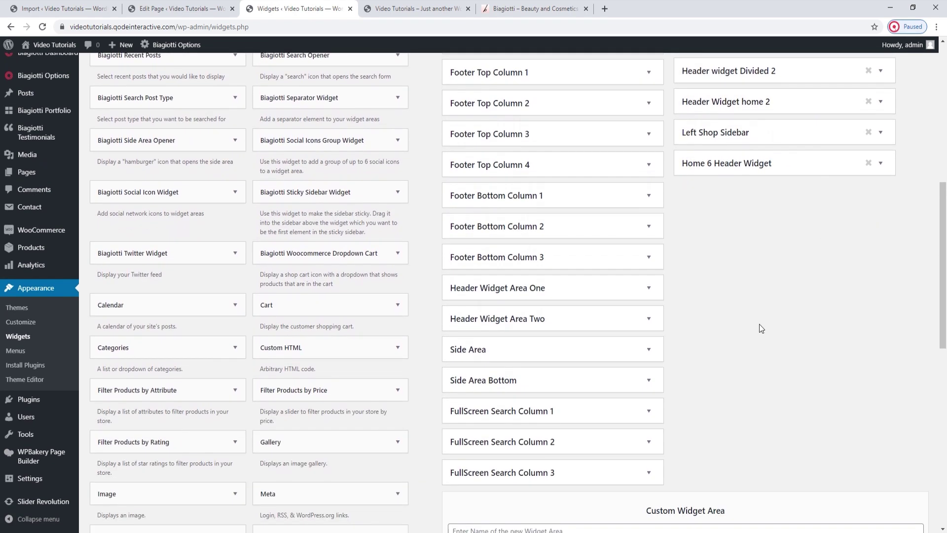
left_click(649, 290)
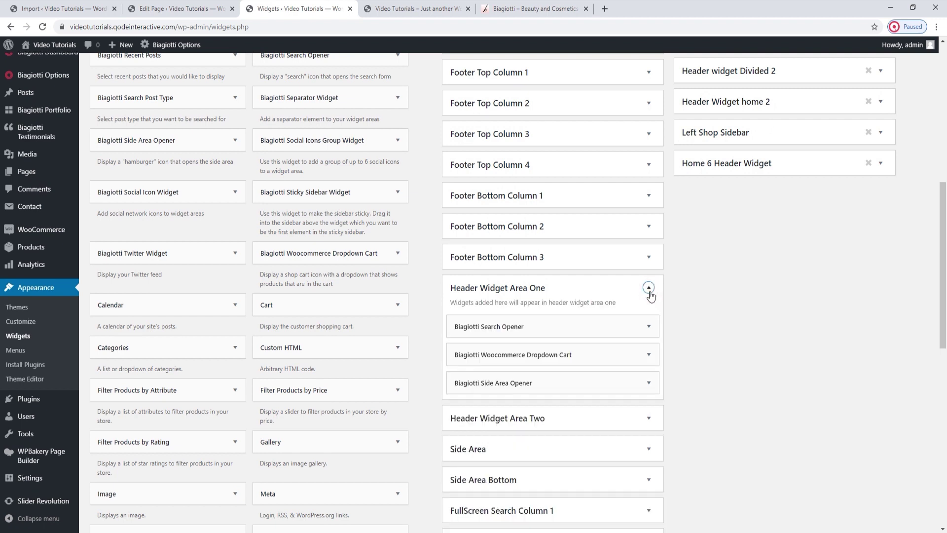
Open and close the side area on the live homepage, and return to the Widgets page
left_click(416, 6)
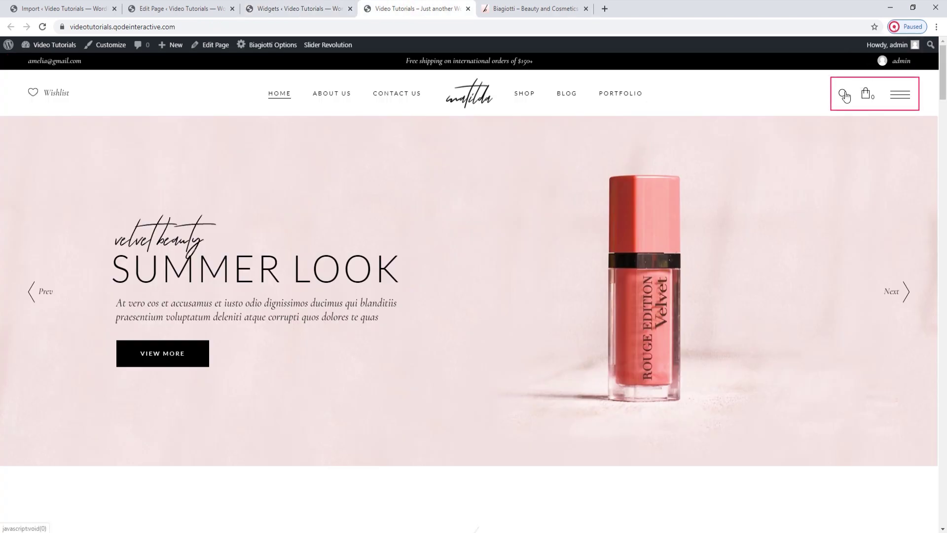
left_click(899, 95)
left_click(901, 78)
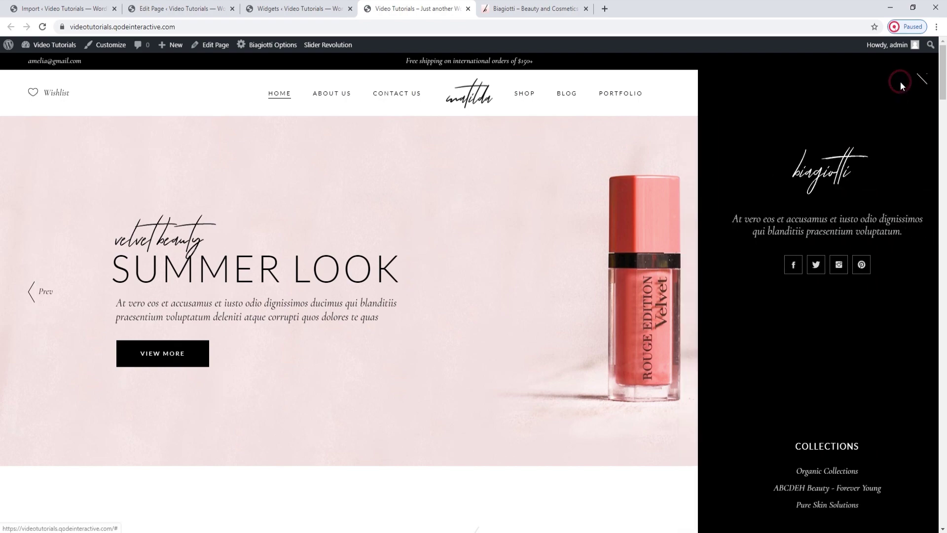
left_click(301, 8)
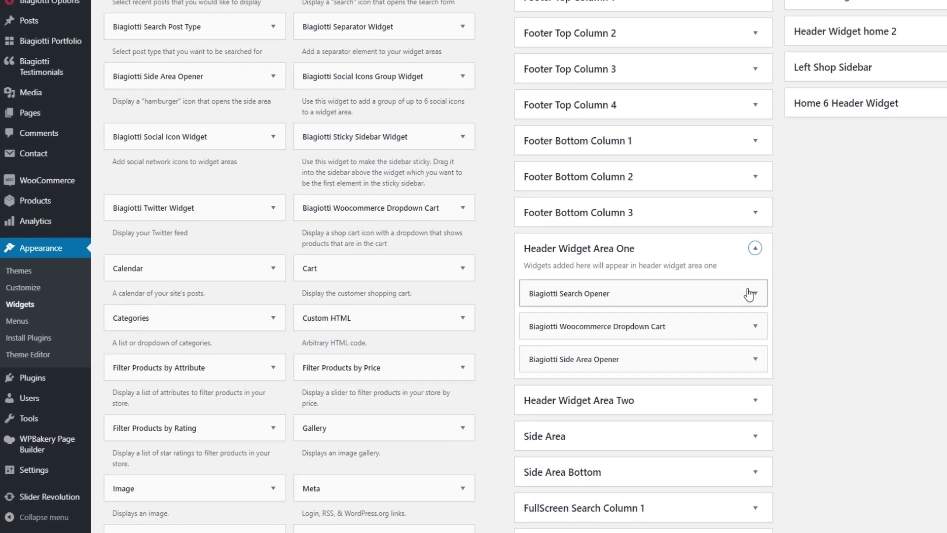
Examine the Biagiotti Search Opener widget's icon colour, hover colour, margin and search icon text options, keeping the icon text on Default
left_click(749, 295)
scroll(730, 291, "down", 2)
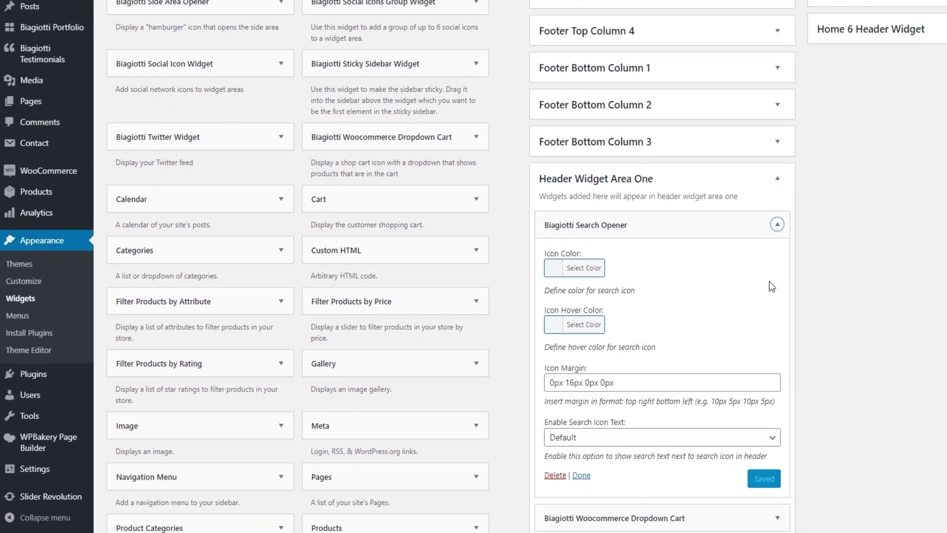
left_click(598, 267)
left_click(598, 268)
left_click(599, 324)
left_click(599, 324)
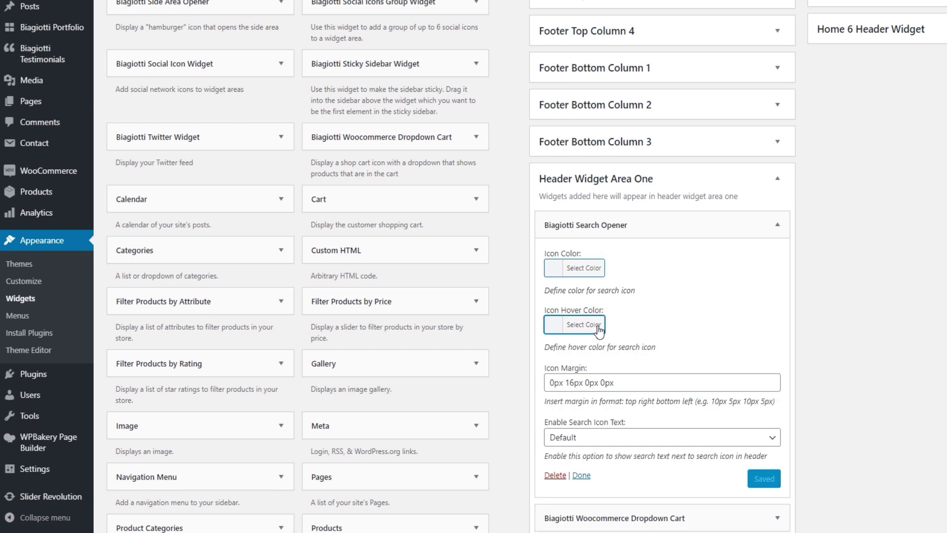
scroll(655, 321, "down", 1)
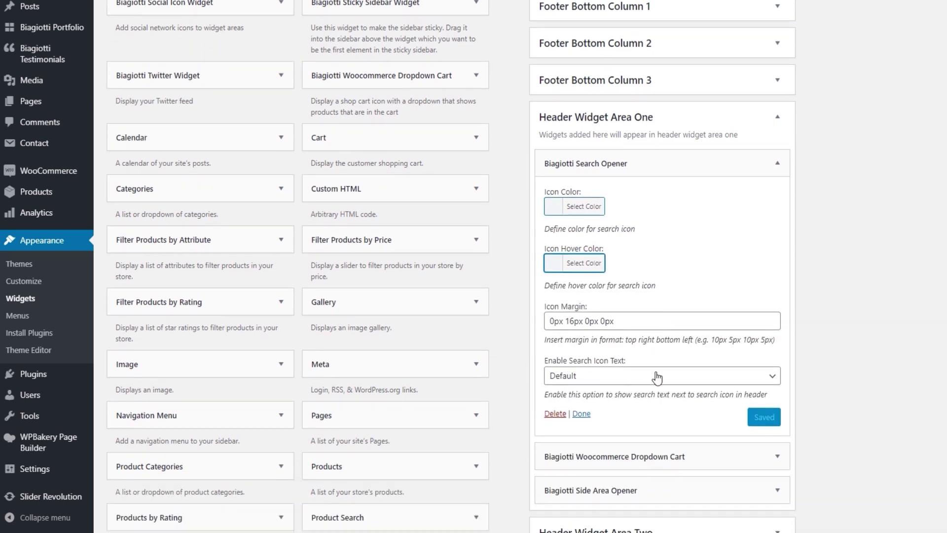
scroll(657, 377, "down", 1)
left_click(632, 323)
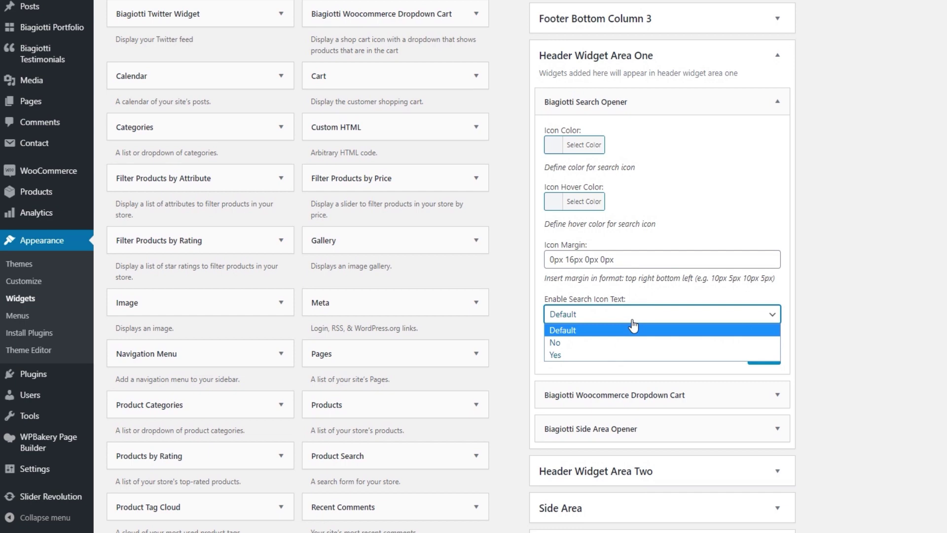
left_click(633, 330)
Try the header's search field and cart dropdown on the live homepage, and return to the Widgets page
left_click(417, 8)
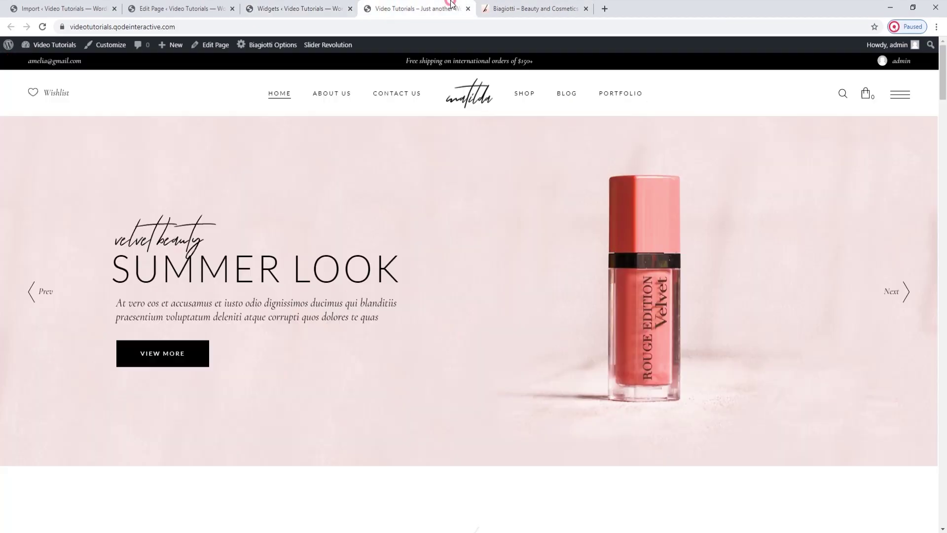
left_click(842, 95)
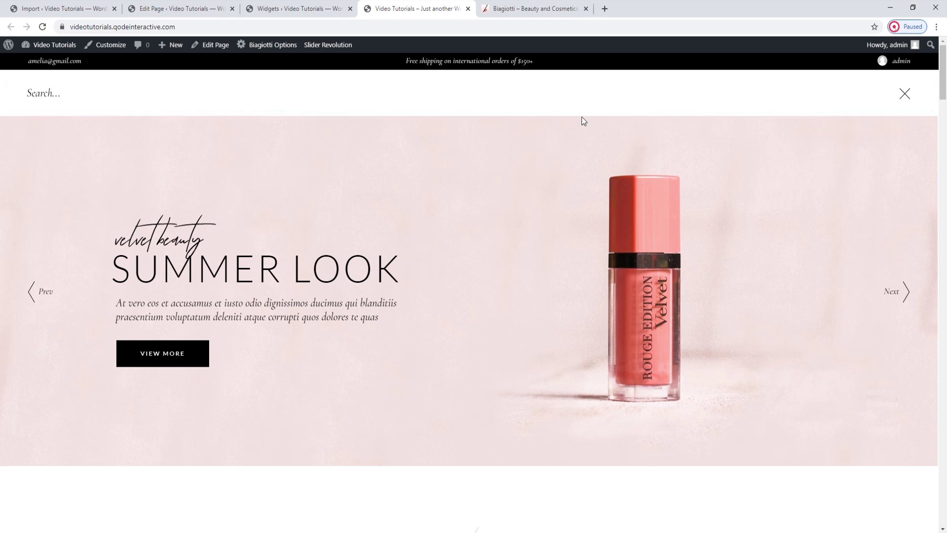
left_click(902, 98)
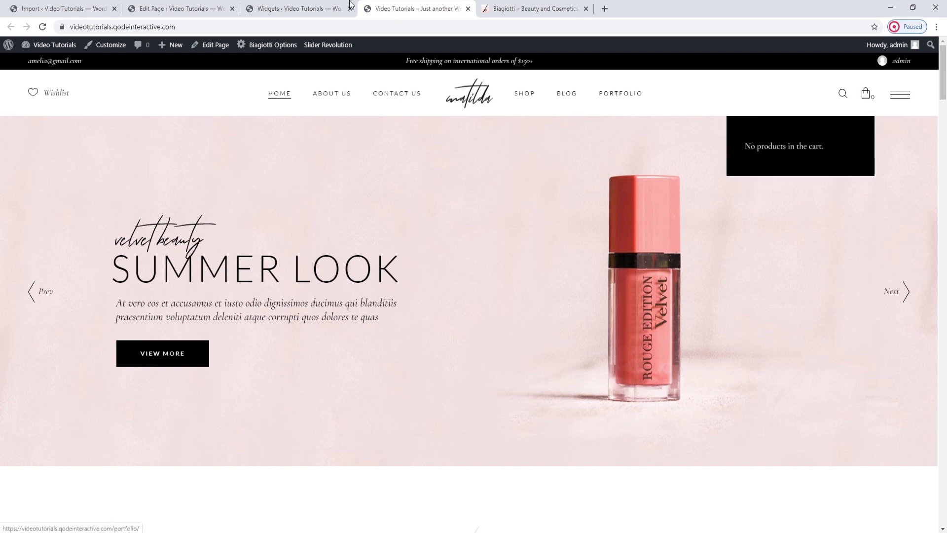
left_click(316, 8)
Collapse the Biagiotti Search Opener widget and view the Biagiotti Woocommerce Dropdown Cart widget's icon margin setting
left_click(649, 172)
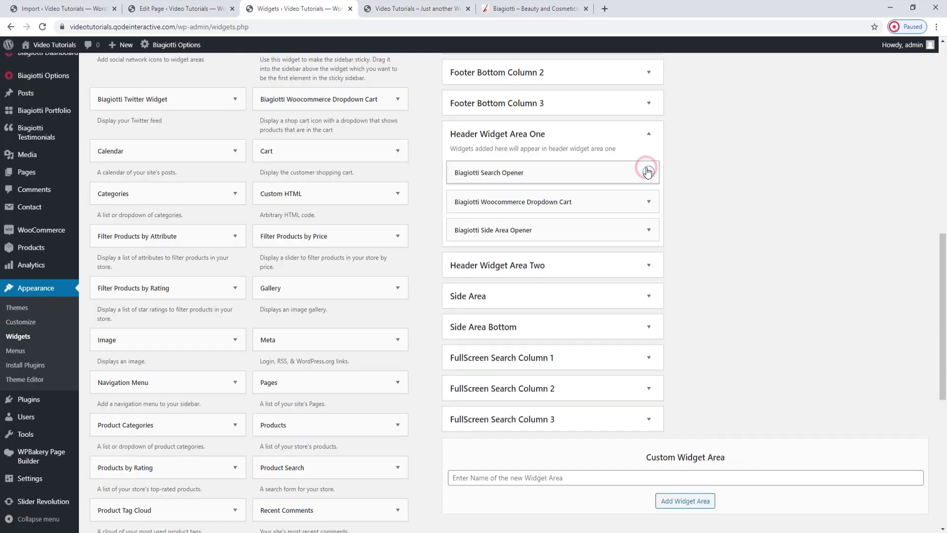
left_click(649, 200)
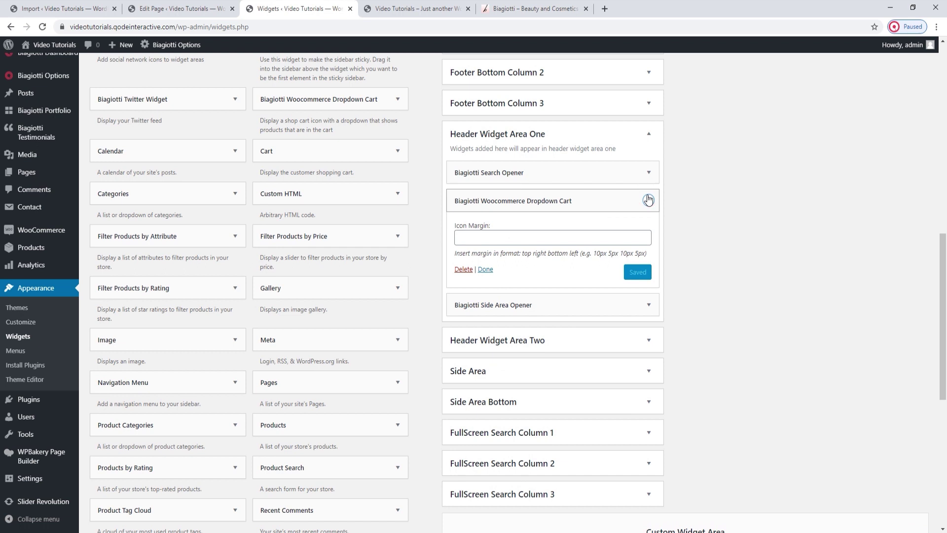
left_click(648, 200)
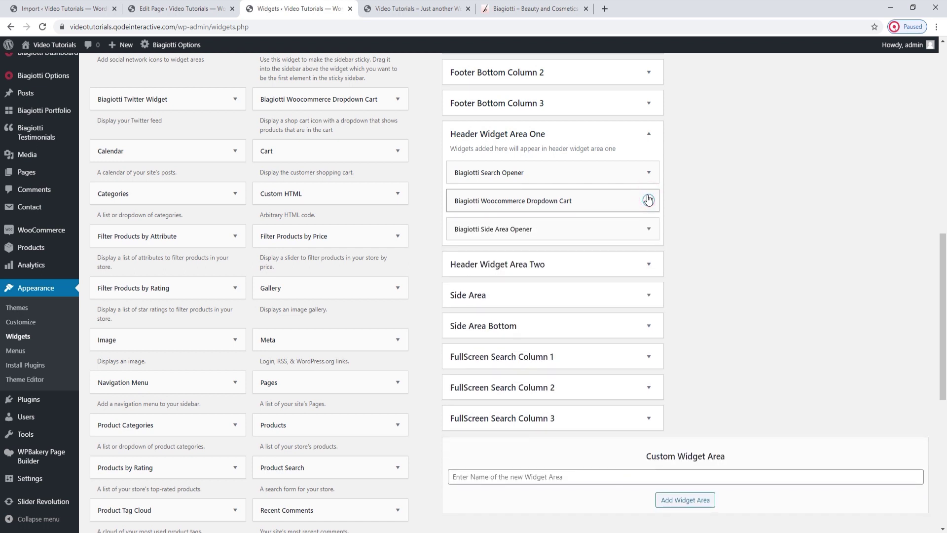
View the Biagiotti Side Area Opener widget's colour, margin and title settings, check the live homepage header, and collapse the widget
left_click(649, 228)
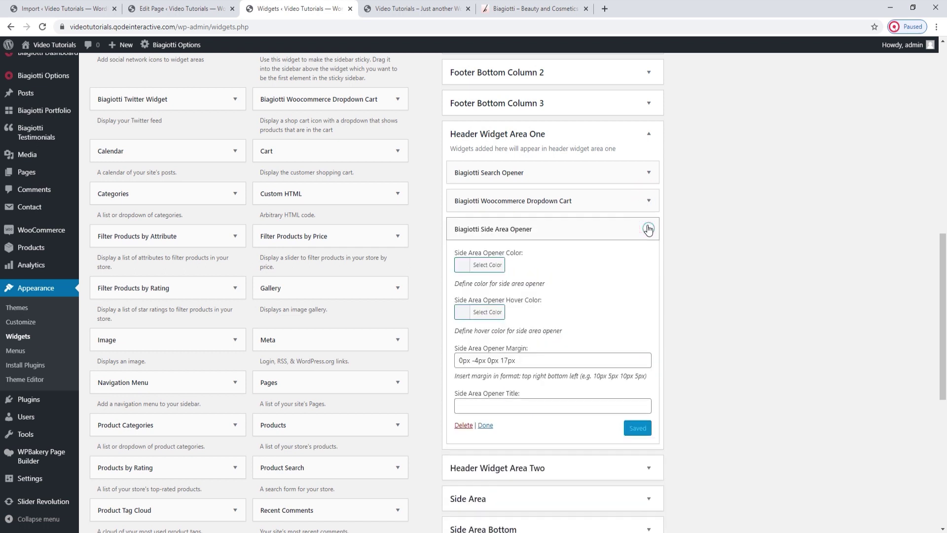
left_click(415, 9)
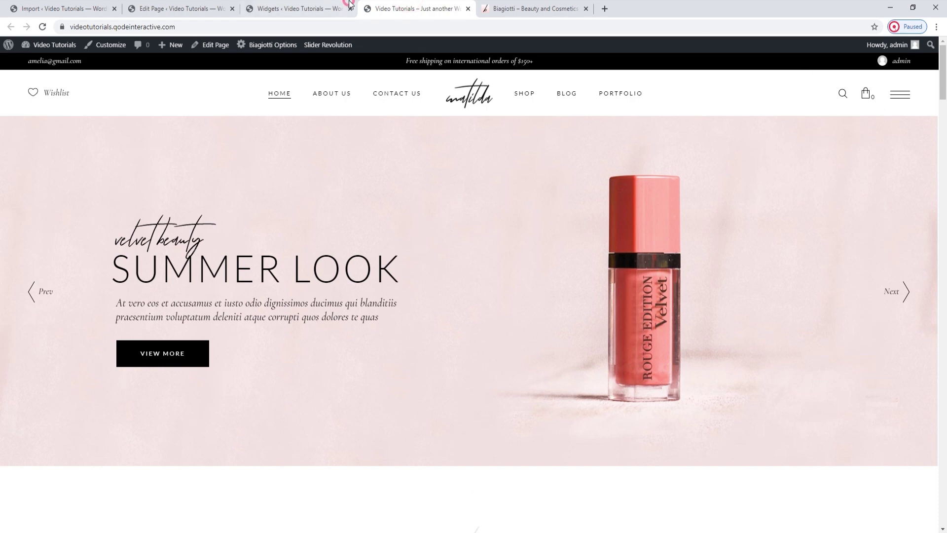
left_click(299, 9)
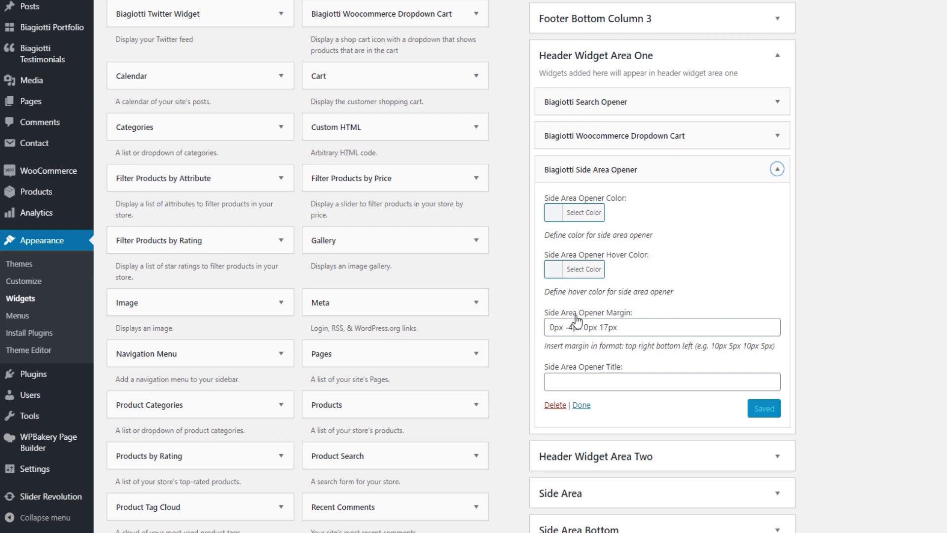
left_click(778, 169)
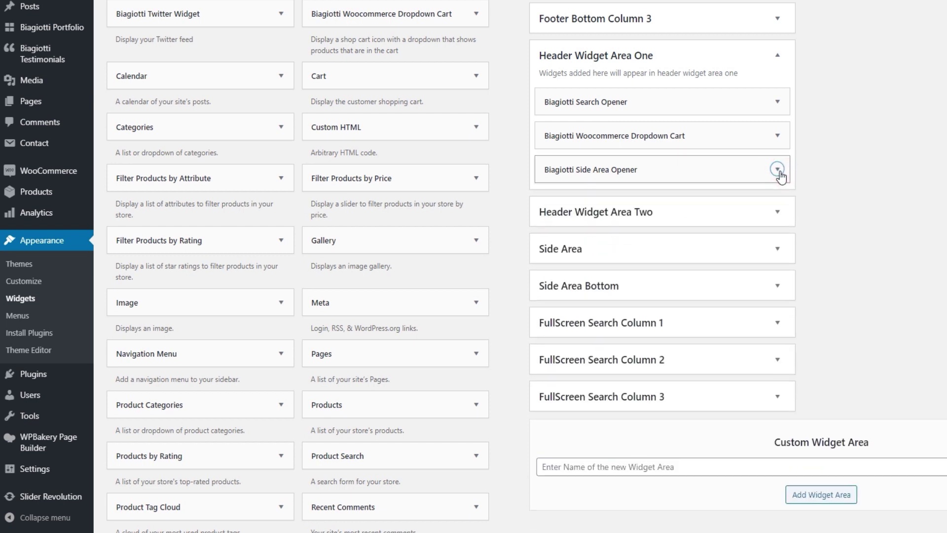
Expand the Side Area widget area, compare it with the open side area on the live homepage, and return to the Widgets page
left_click(778, 249)
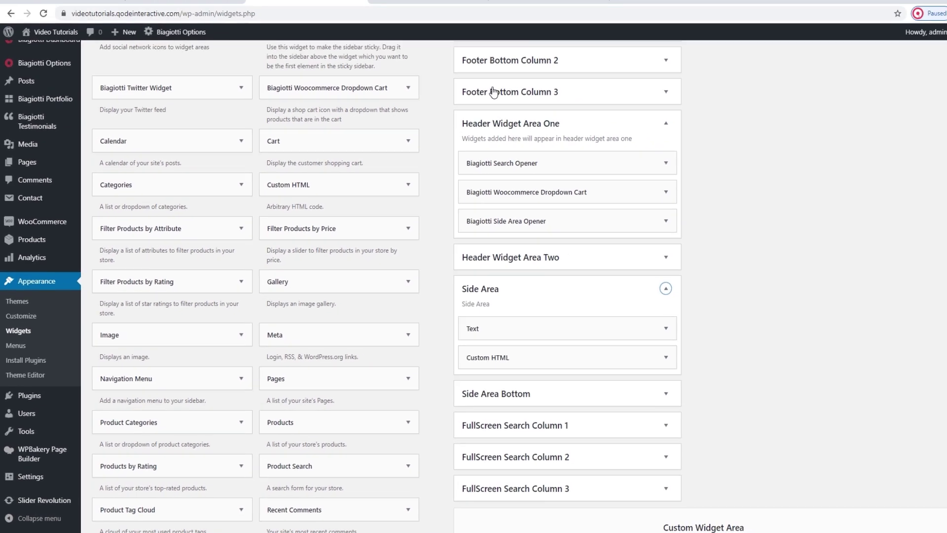
left_click(424, 8)
left_click(900, 93)
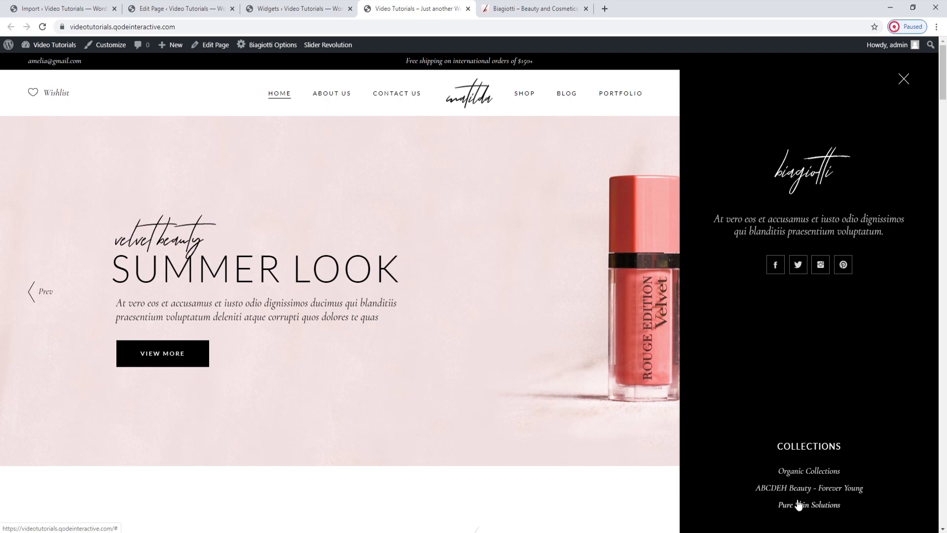
left_click(340, 5)
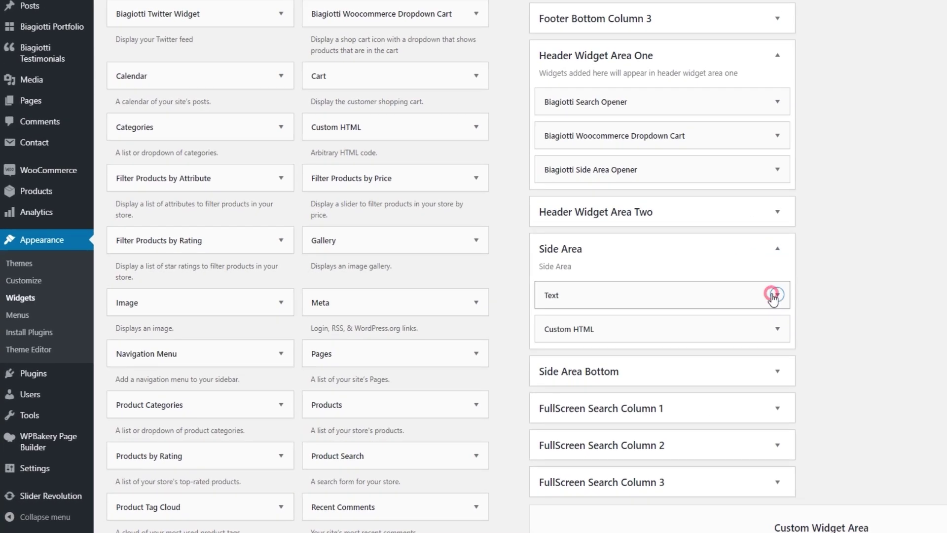
Expand the Text widget in the Side Area and show its content as HTML code
left_click(647, 334)
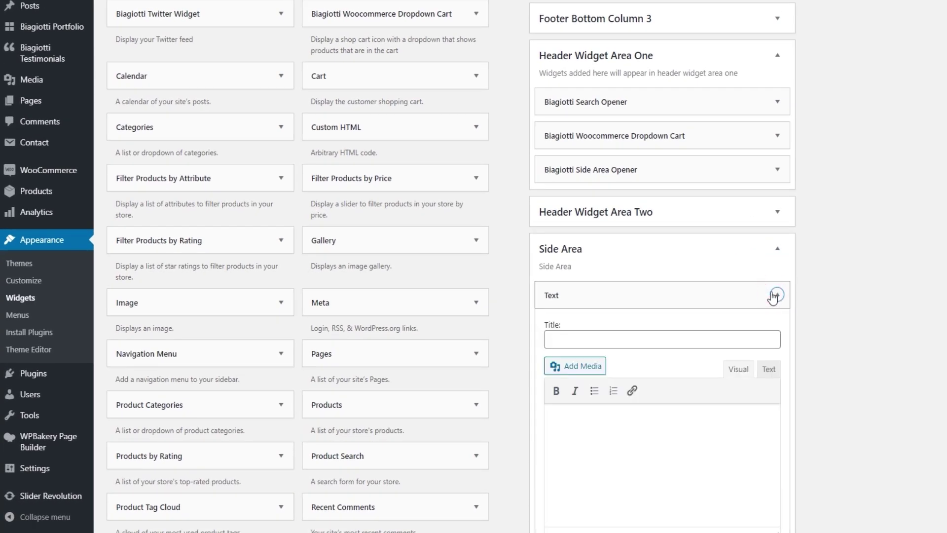
scroll(773, 296, "down", 3)
left_click(769, 247)
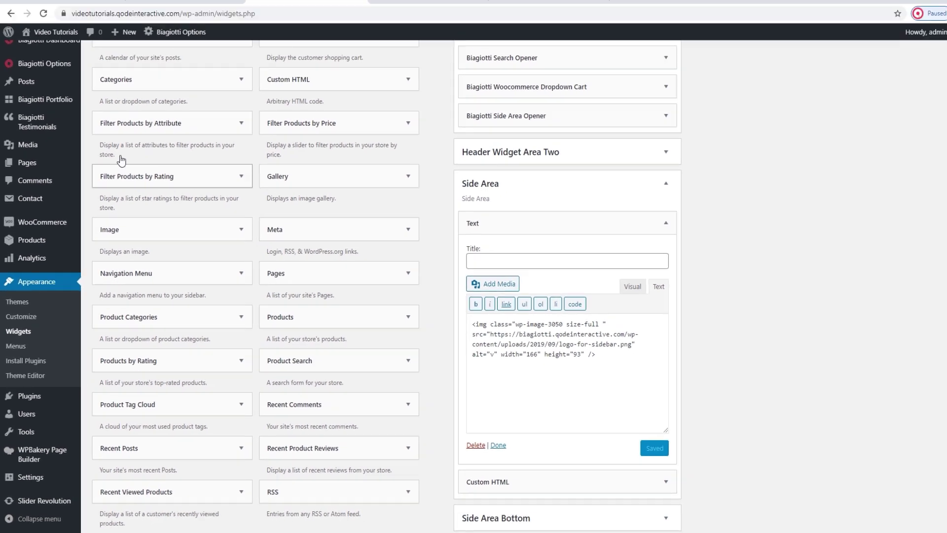
Open the Media Library in a separate browser tab and upload logo-side-area.png from the biagiotti folder
mouse_move(33, 82)
left_click(454, 4)
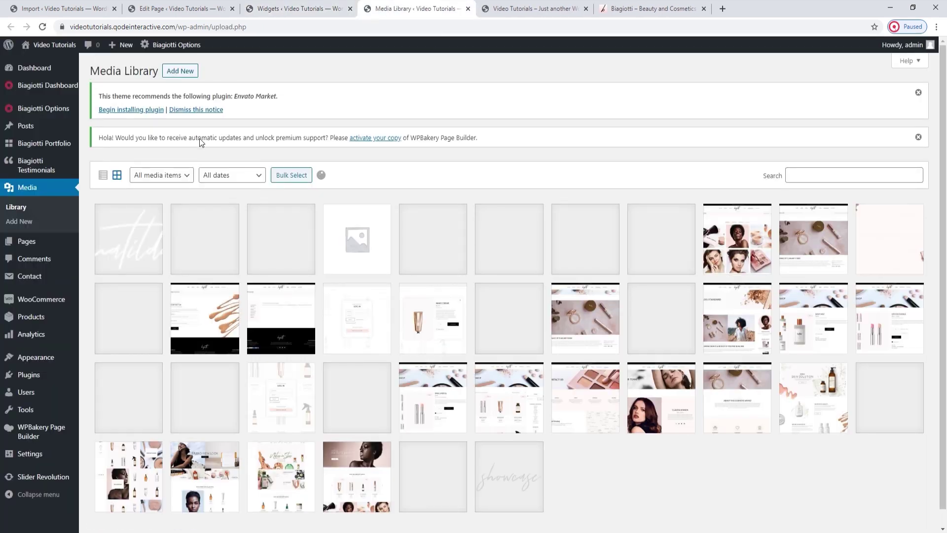
left_click(183, 72)
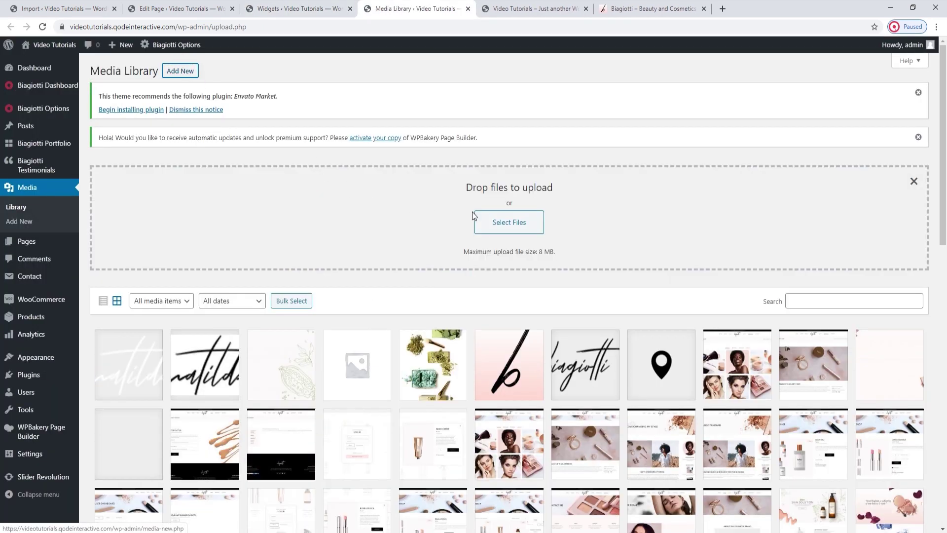
left_click(496, 223)
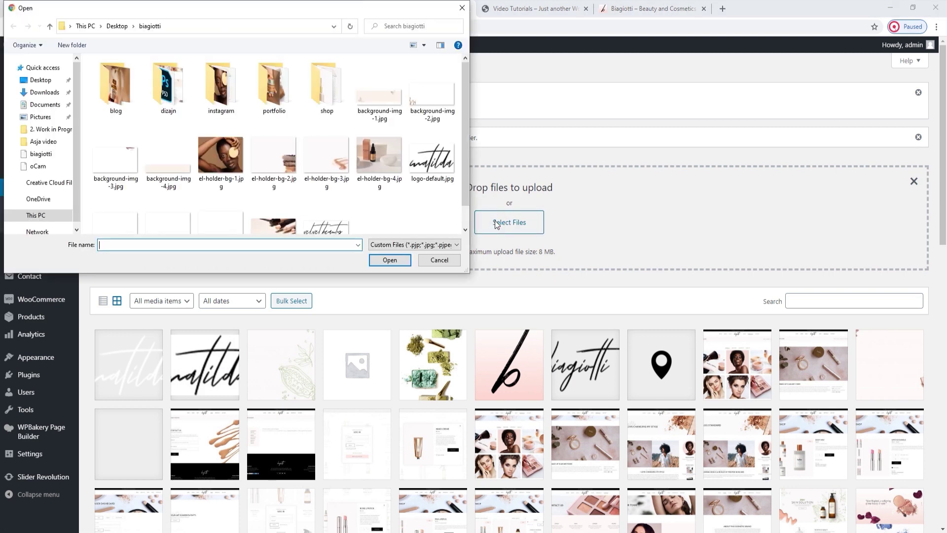
scroll(386, 215, "down", 1)
left_click(169, 204)
left_click(389, 261)
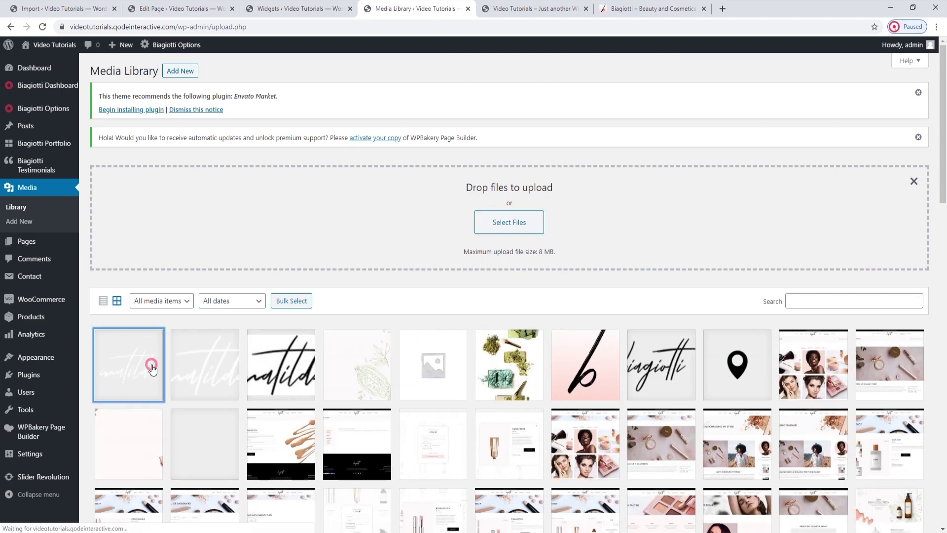
Open the attachment details of the uploaded logo-side-area image and copy its file link
left_click(152, 369)
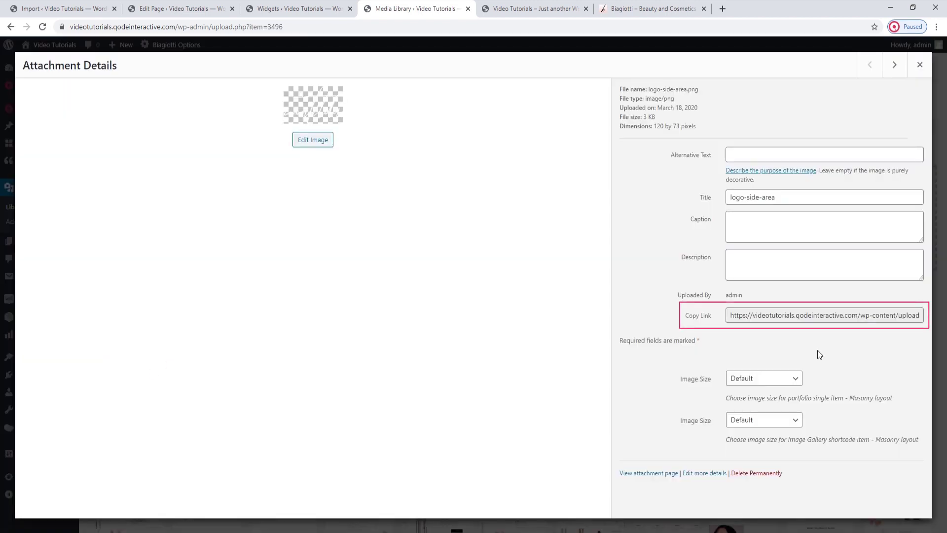
triple_click(798, 318)
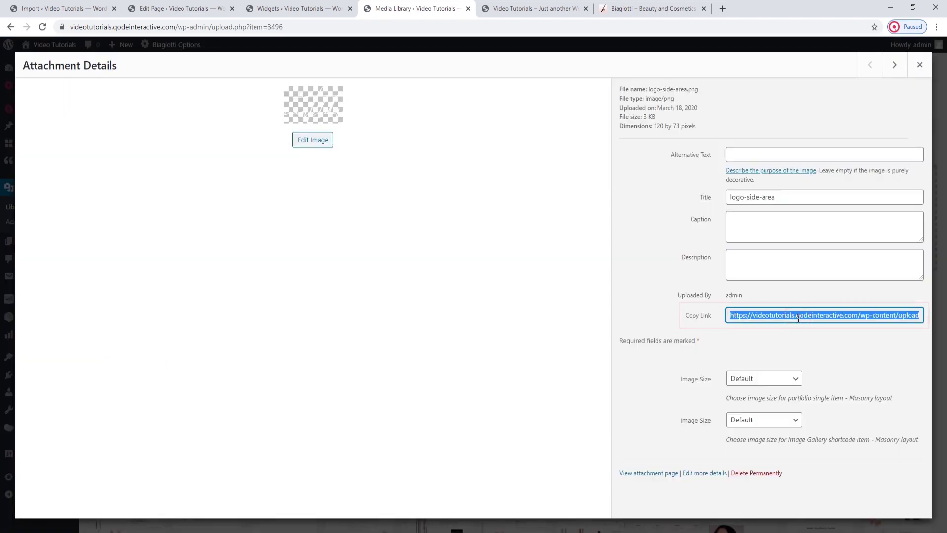
right_click(797, 318)
left_click(792, 325)
Replace the image source URL in the Side Area's Text widget with the copied logo-side-area.png link and save the widget
left_click(296, 9)
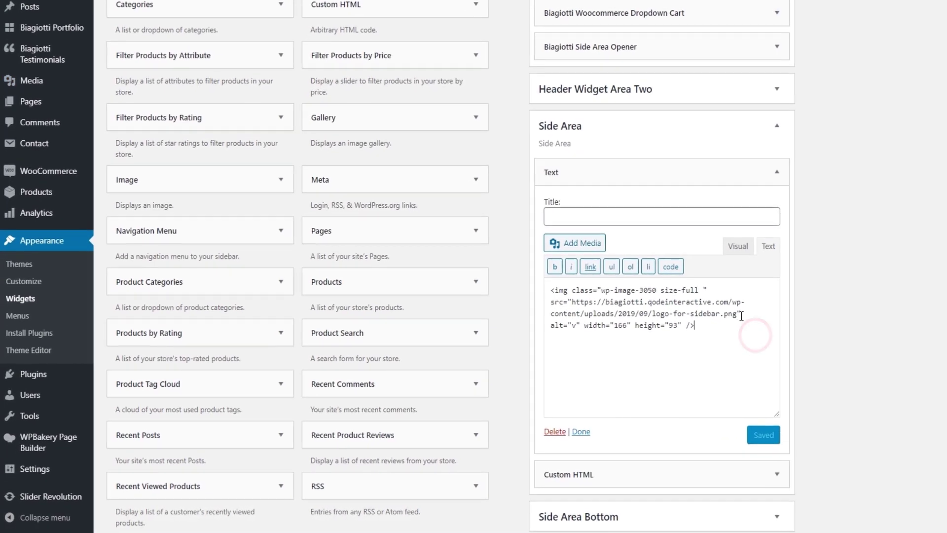
left_click_drag(689, 327, 537, 315)
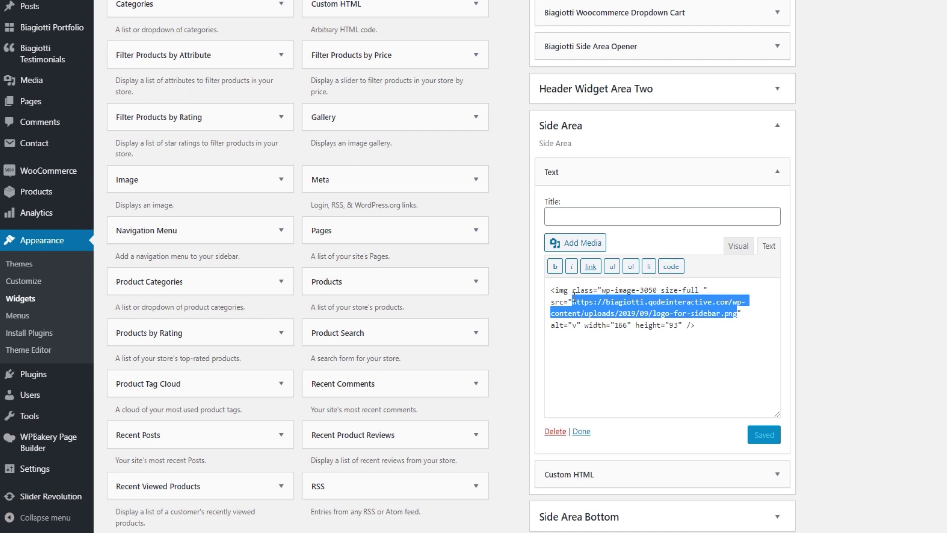
right_click(638, 302)
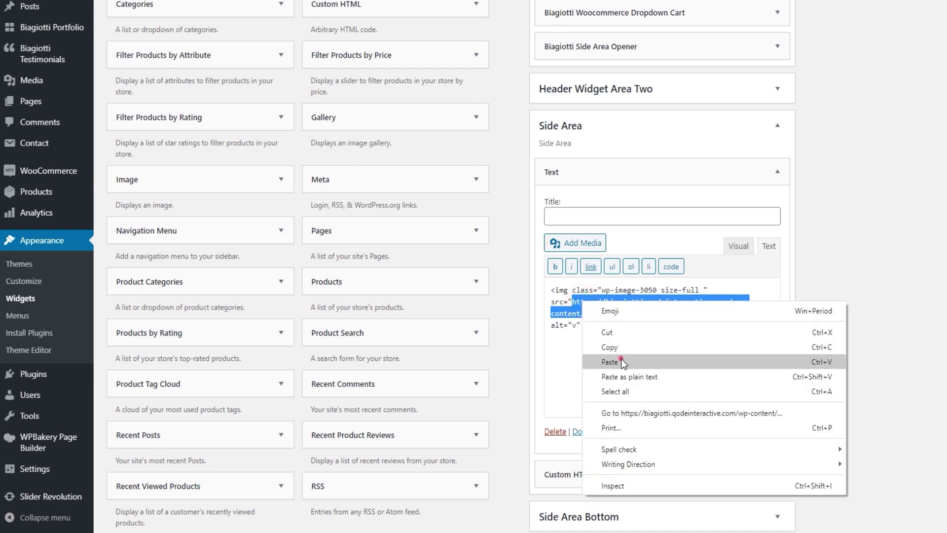
left_click(620, 359)
left_click(772, 444)
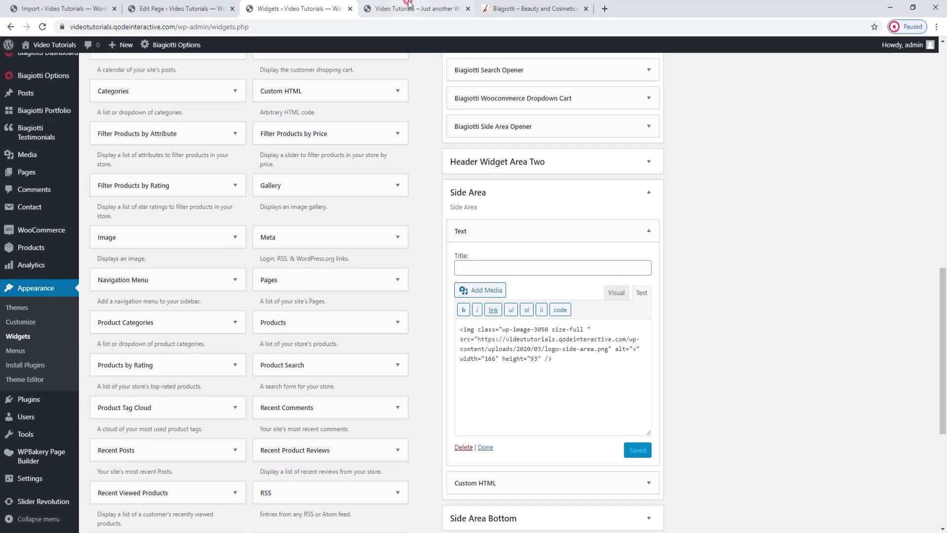
Reload the live homepage, open the side area to check its logo, and return to the Widgets page
key("ctrl+Tab")
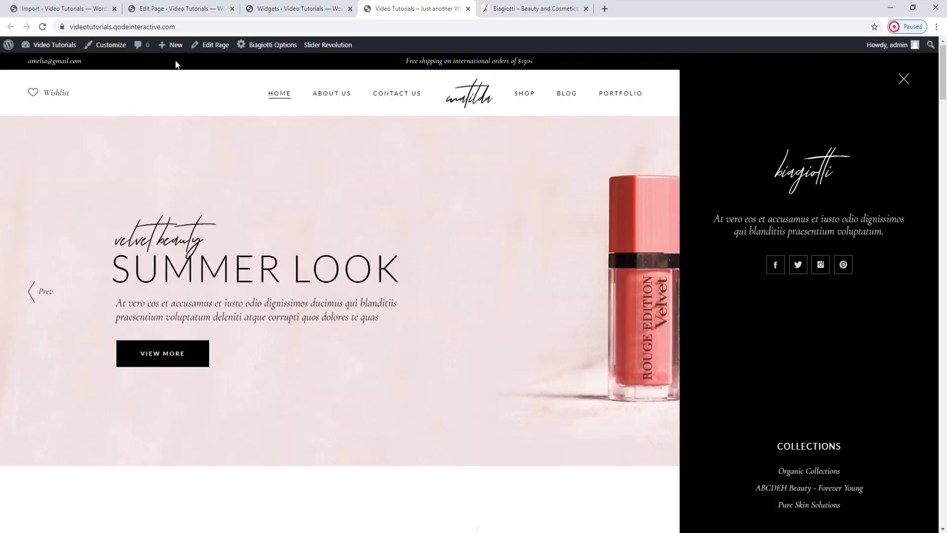
left_click(44, 13)
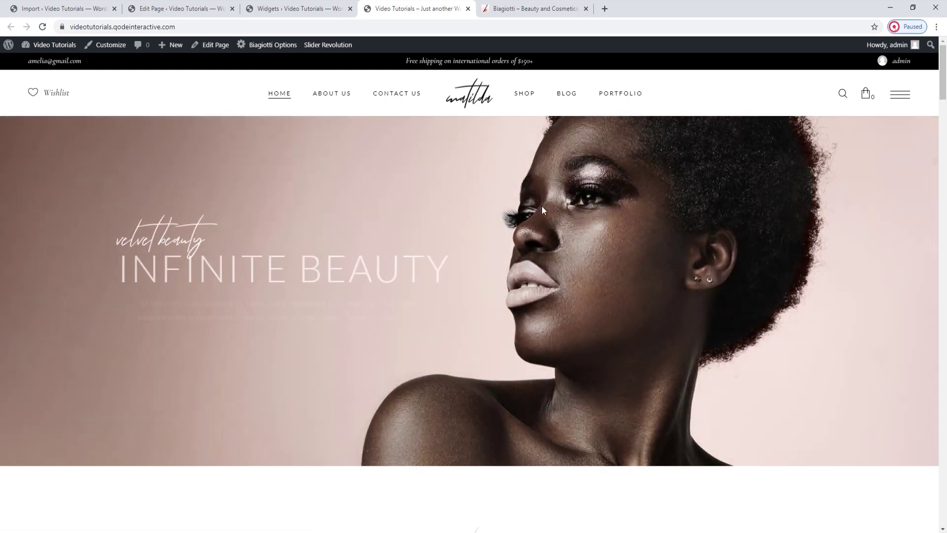
left_click(902, 95)
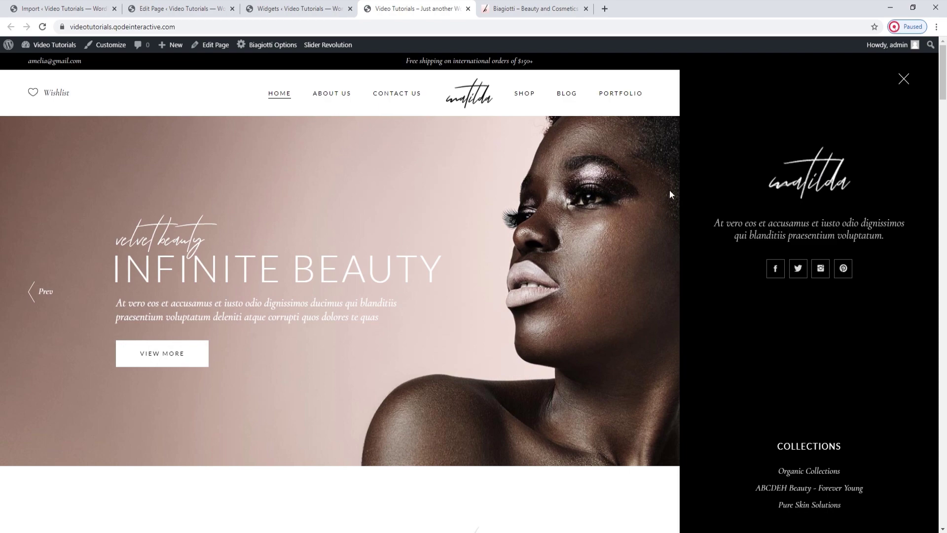
left_click(275, 5)
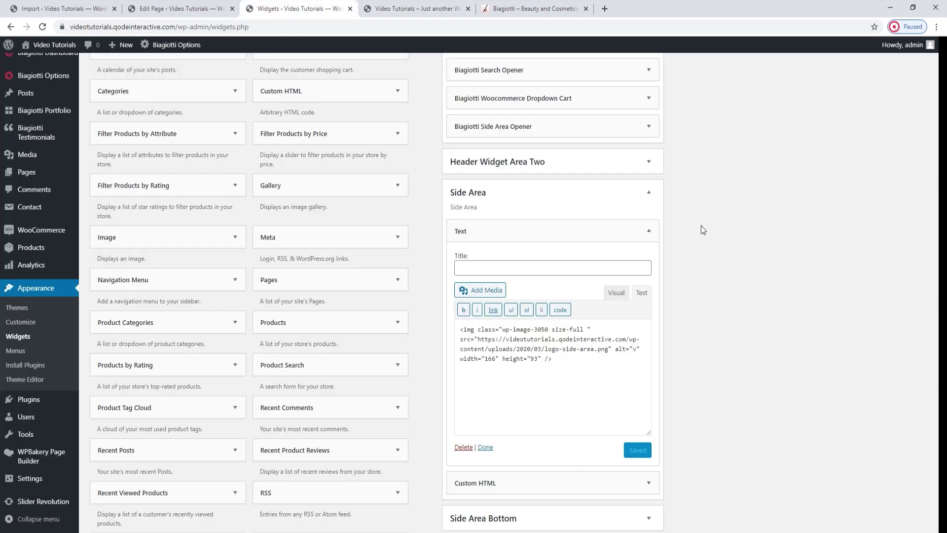
Collapse the Side Area's Text widget, examine the paragraph text in its Custom HTML widget, and collapse that widget too
left_click(649, 231)
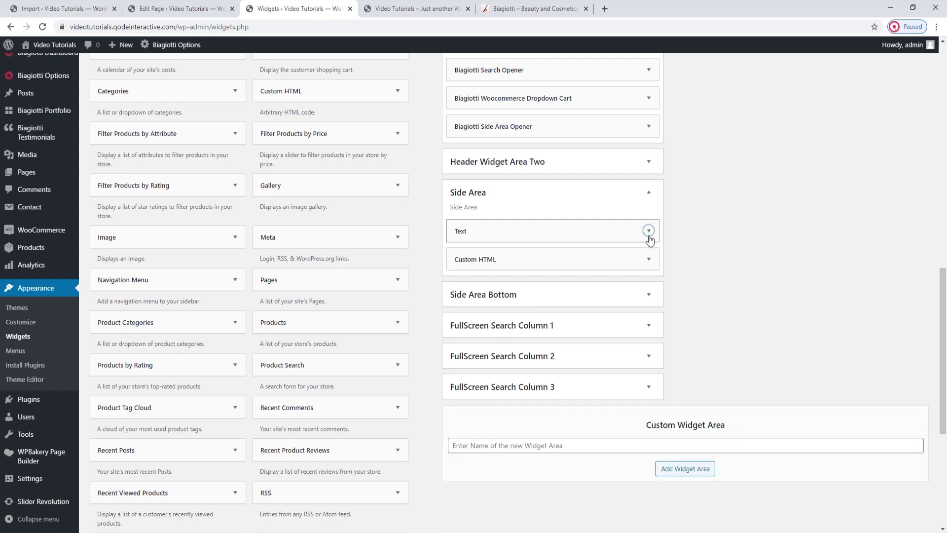
left_click(650, 260)
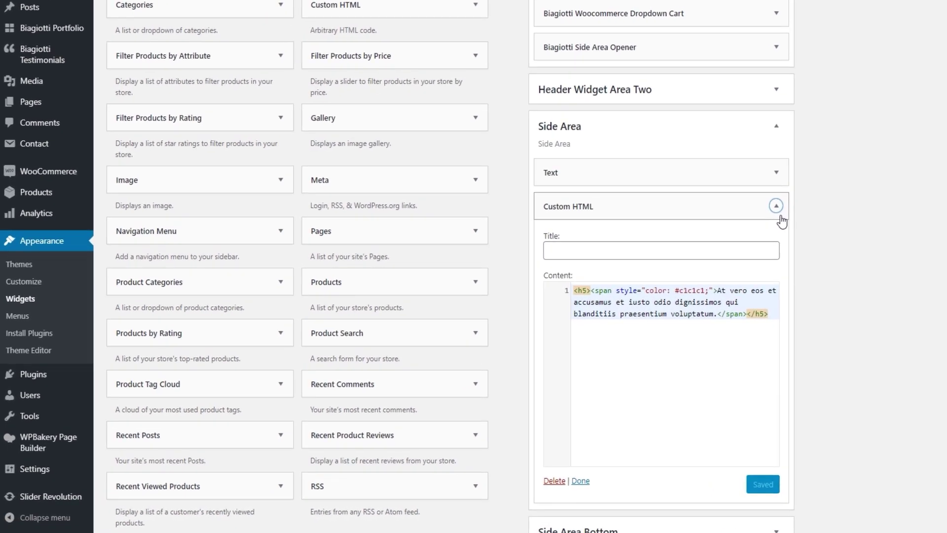
scroll(797, 230, "down", 1)
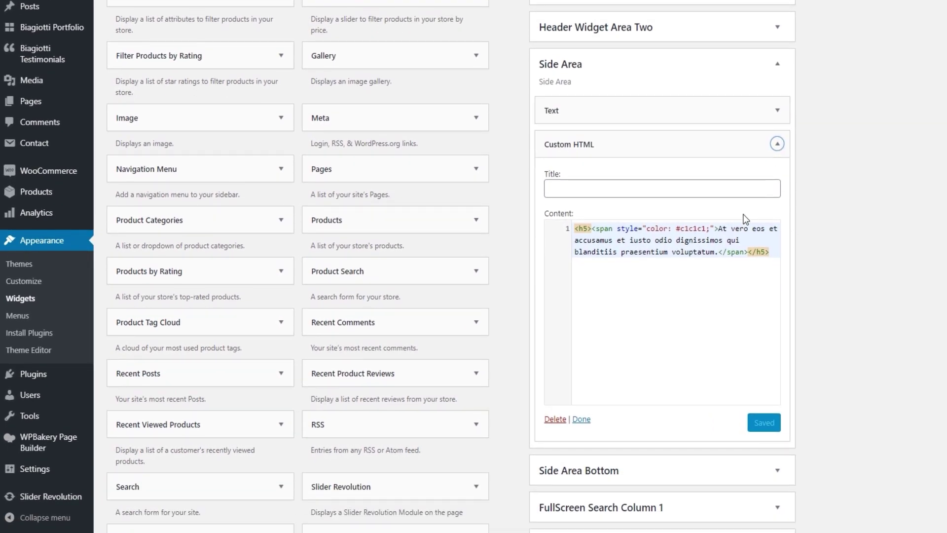
left_click_drag(719, 255, 724, 228)
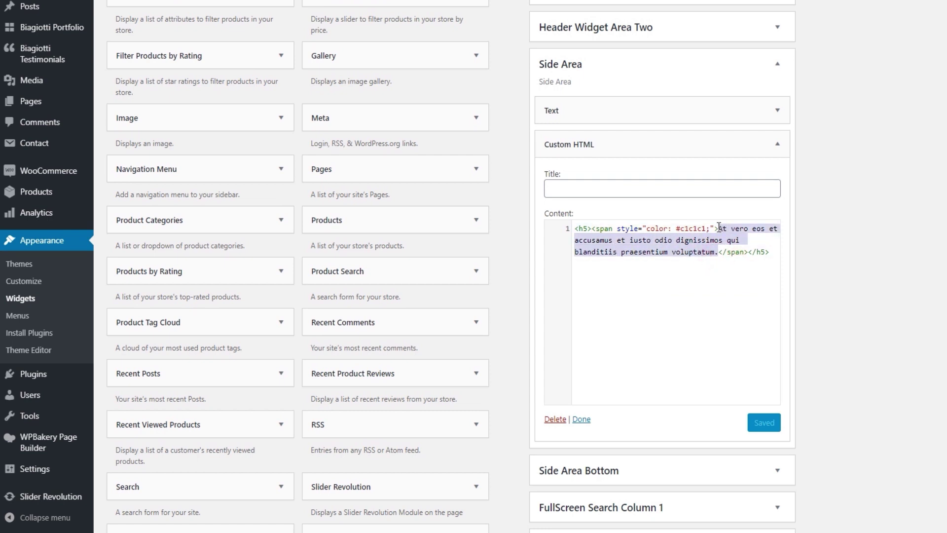
left_click(776, 144)
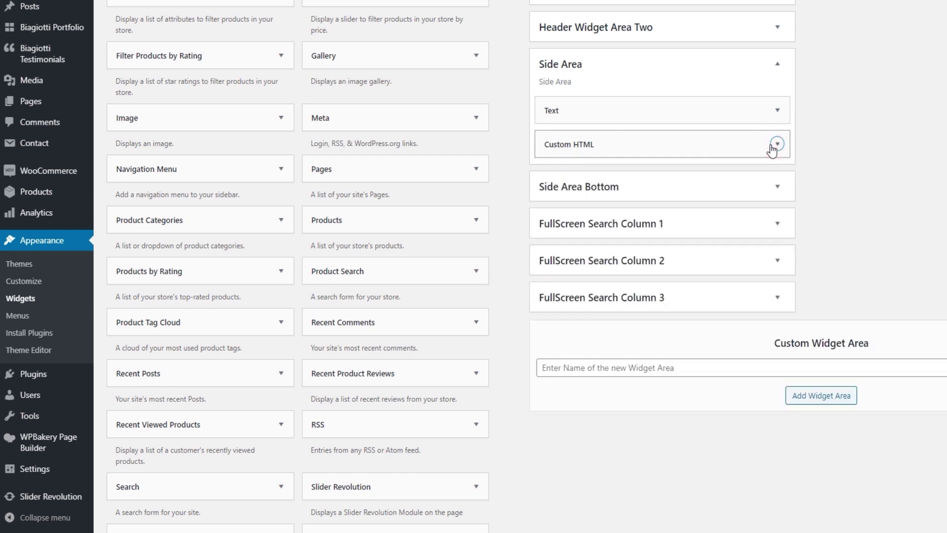
Expand the Side Area Bottom widget area and view the Biagiotti Social Icons Group Widget's icon pack setting
left_click(778, 186)
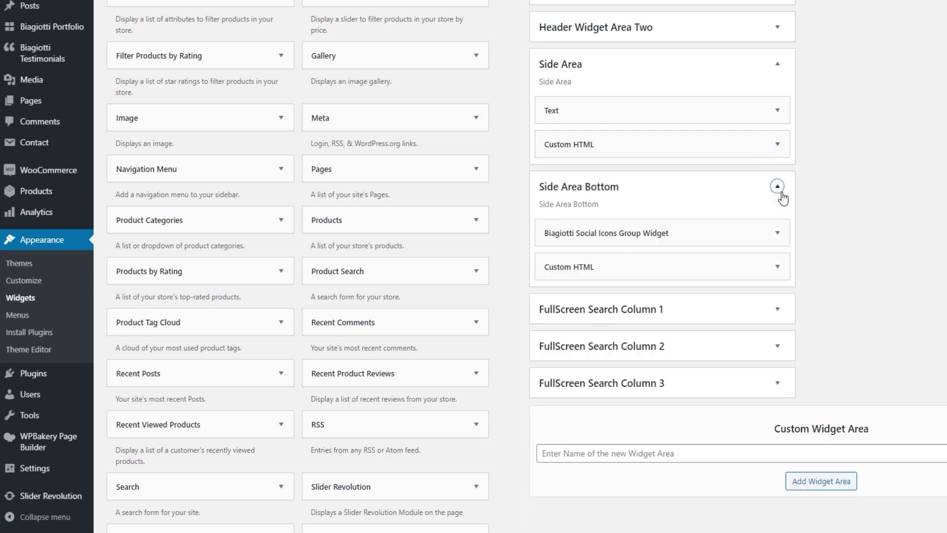
left_click(776, 233)
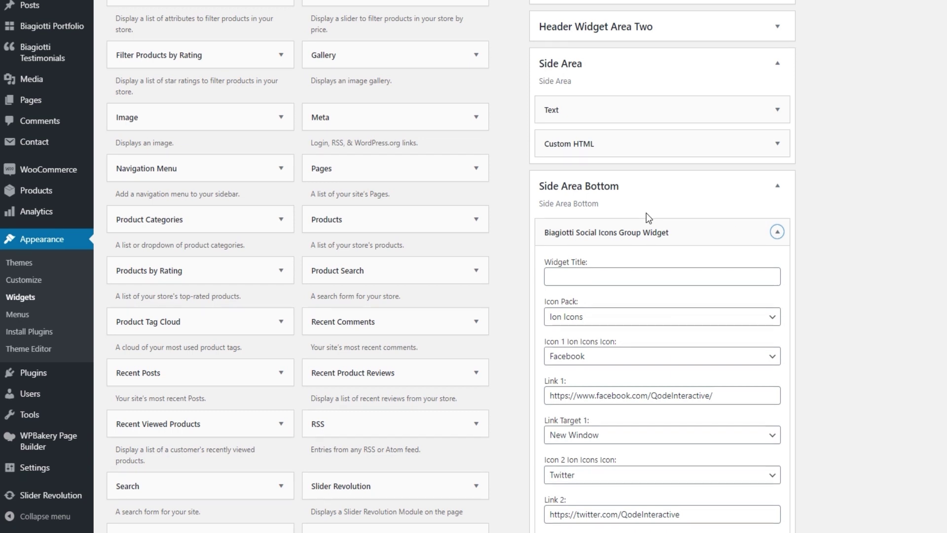
scroll(646, 212, "down", 1)
scroll(648, 212, "down", 1)
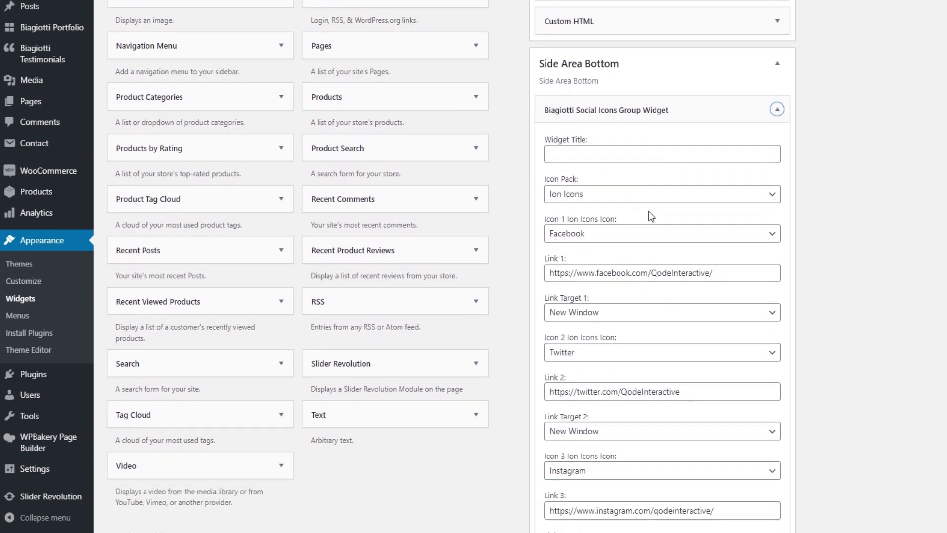
left_click(628, 195)
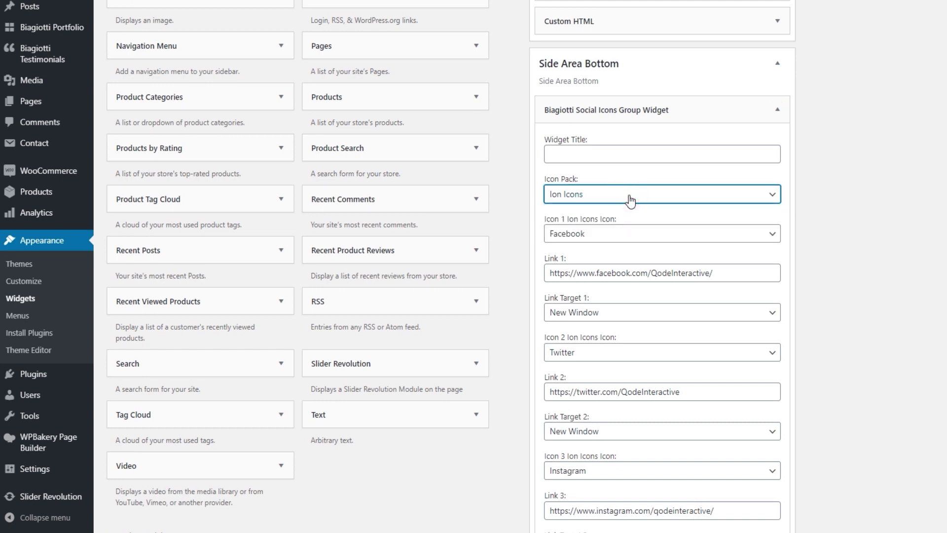
scroll(630, 199, "down", 1)
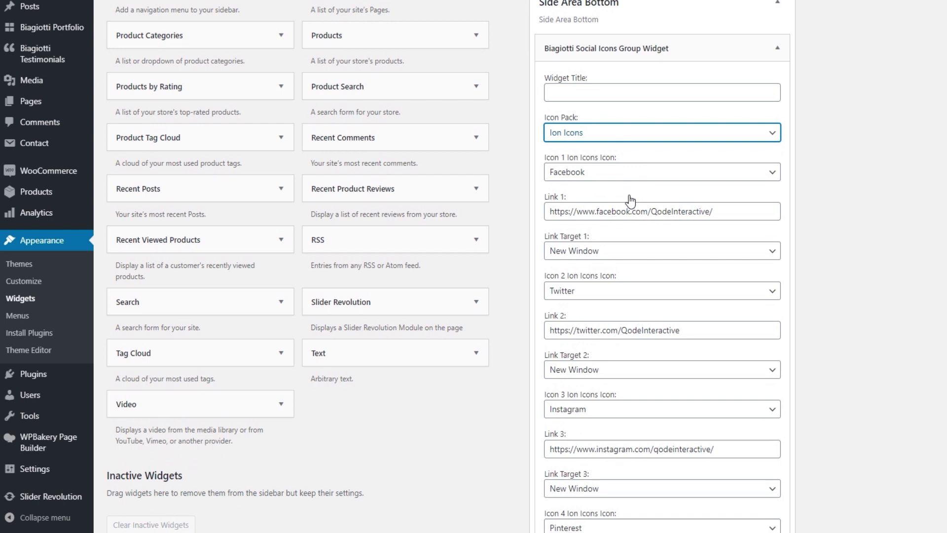
Examine the first social icon's icon choices, link and link target options, keeping Facebook and New Window
left_click(598, 173)
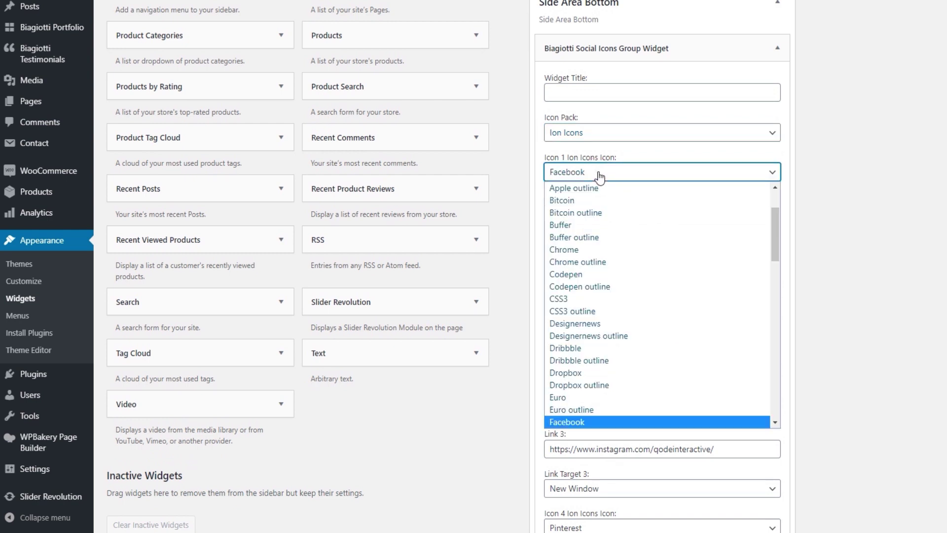
left_click(599, 173)
left_click(616, 211)
left_click(616, 249)
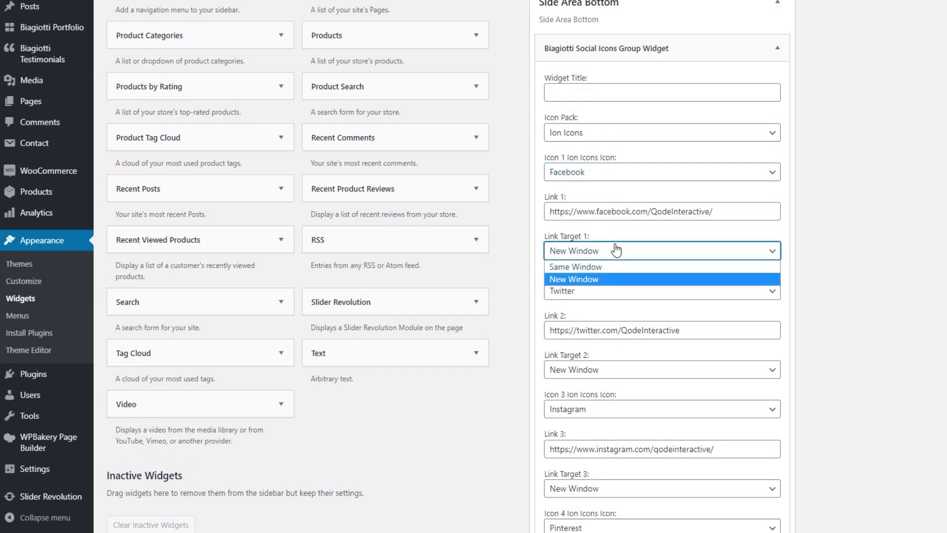
left_click(615, 251)
scroll(615, 246, "down", 1)
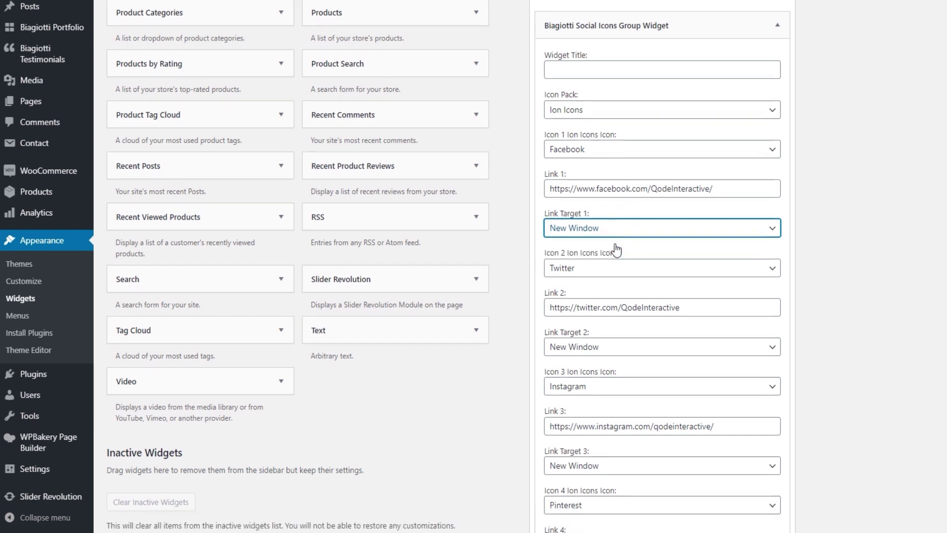
Review the icon, link and link target settings of the Biagiotti Social Icons Group Widget in Side Area Bottom
left_click(614, 236)
left_click(614, 236)
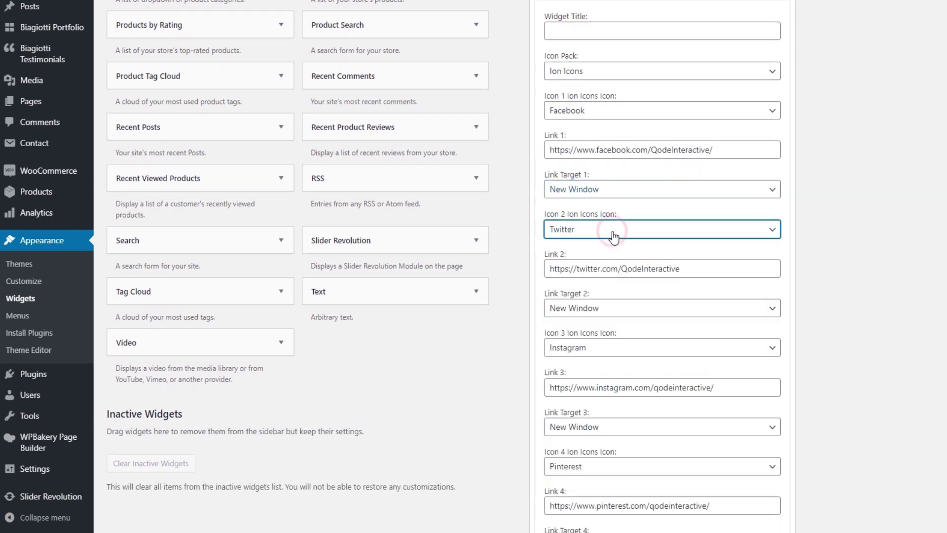
scroll(614, 236, "down", 1)
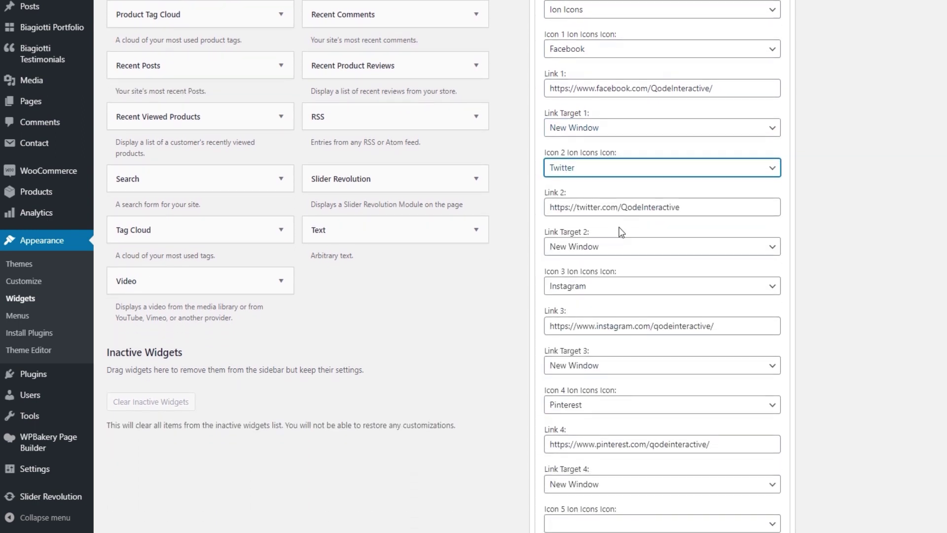
scroll(620, 230, "down", 1)
scroll(620, 233, "down", 2)
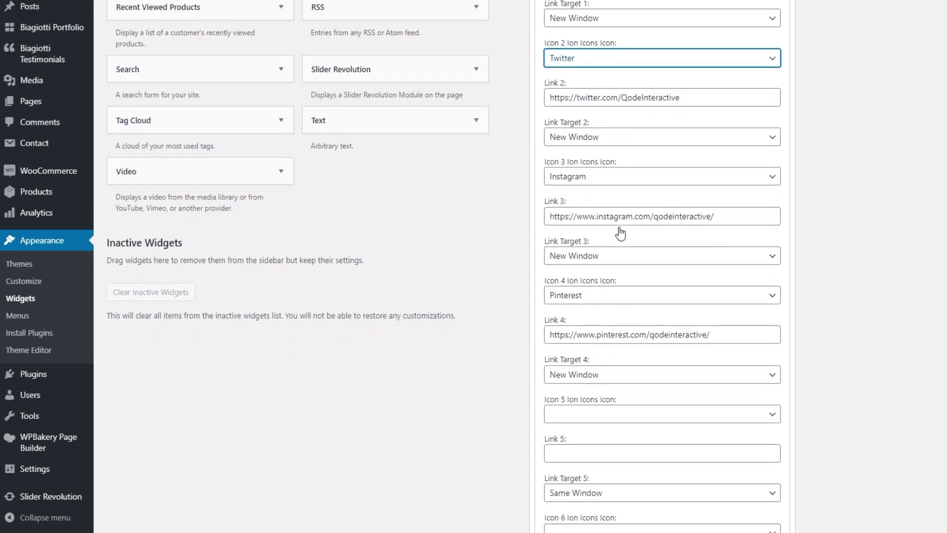
scroll(620, 233, "down", 4)
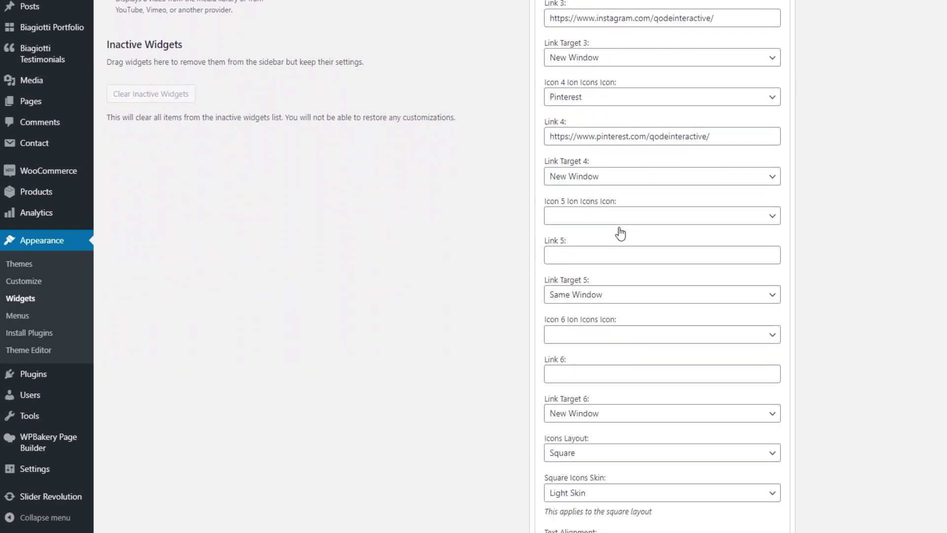
scroll(620, 232, "down", 4)
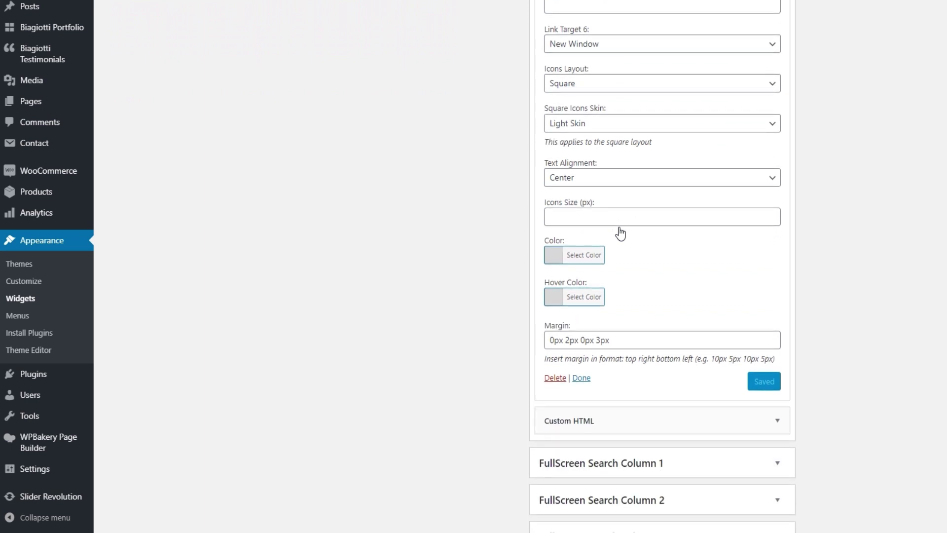
Inspect the Color and Hover Color pickers of the social icons widget, and view the icons in the live site's side area
left_click(580, 255)
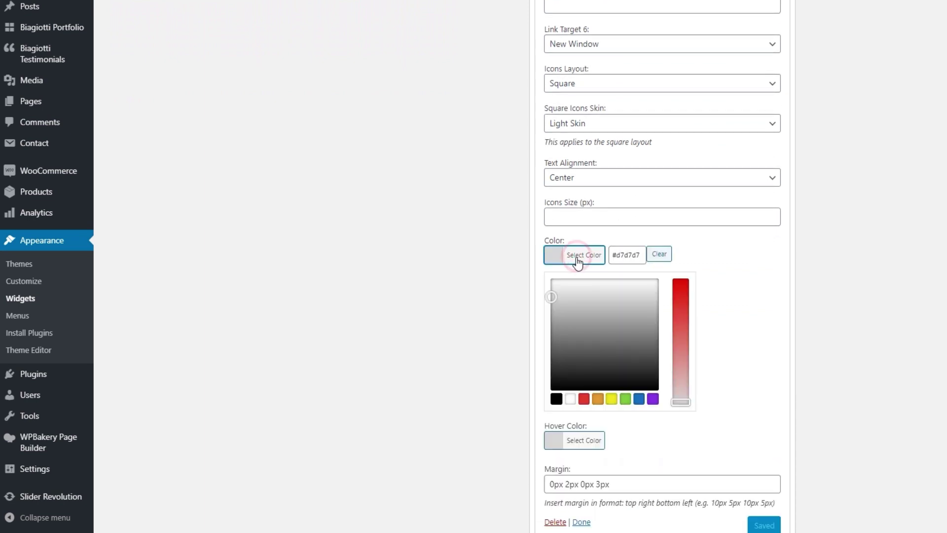
left_click(579, 255)
left_click(577, 297)
left_click(577, 296)
left_click(629, 273)
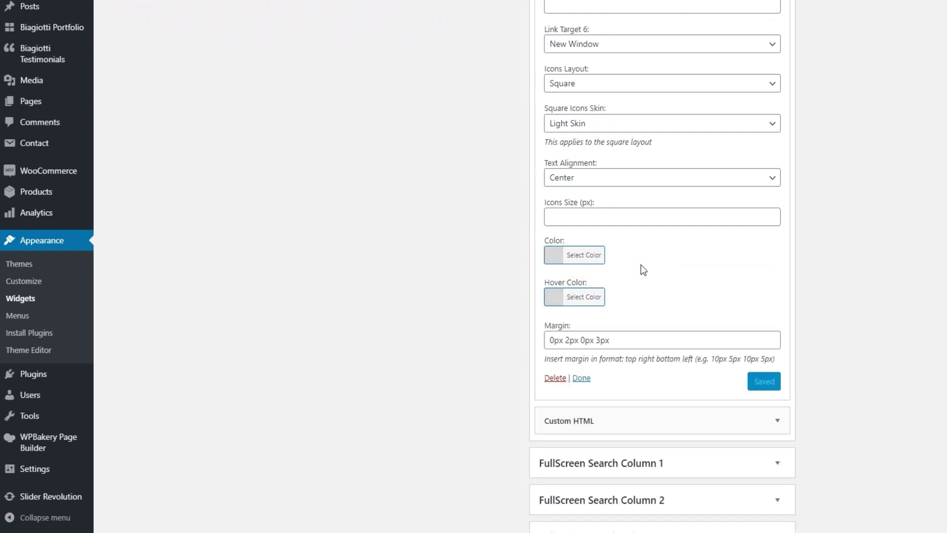
left_click(417, 6)
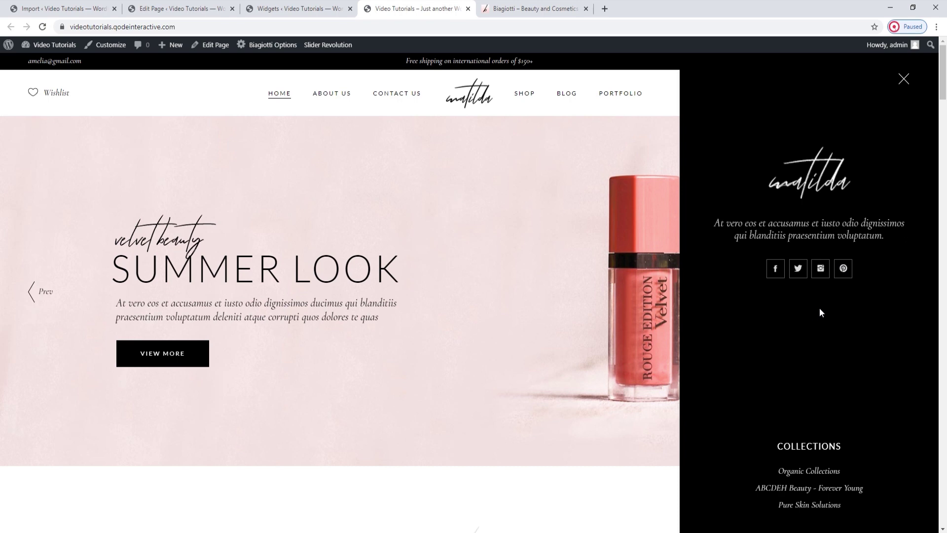
scroll(827, 304, "down", 2)
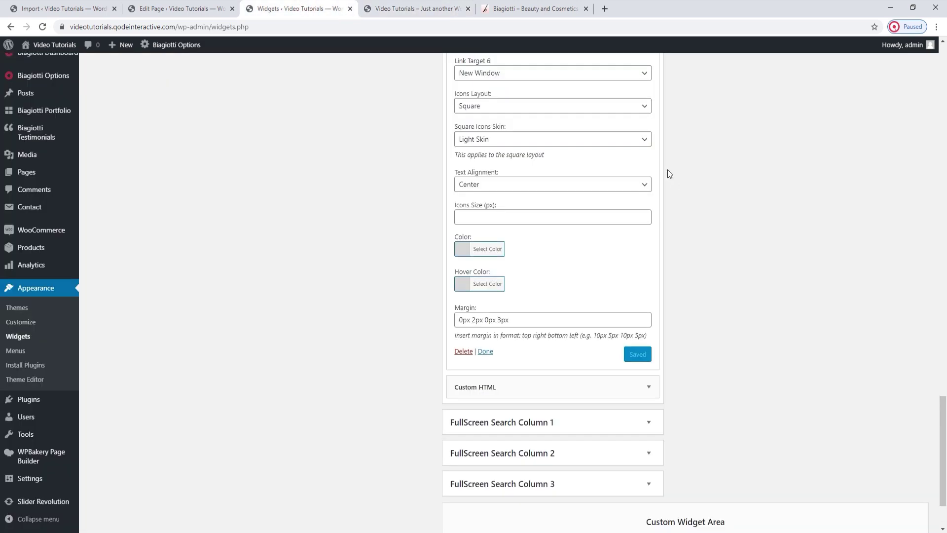
Expand the Custom HTML widget in Side Area Bottom and compare it with the Collections list on the live site
left_click(649, 387)
scroll(567, 261, "down", 2)
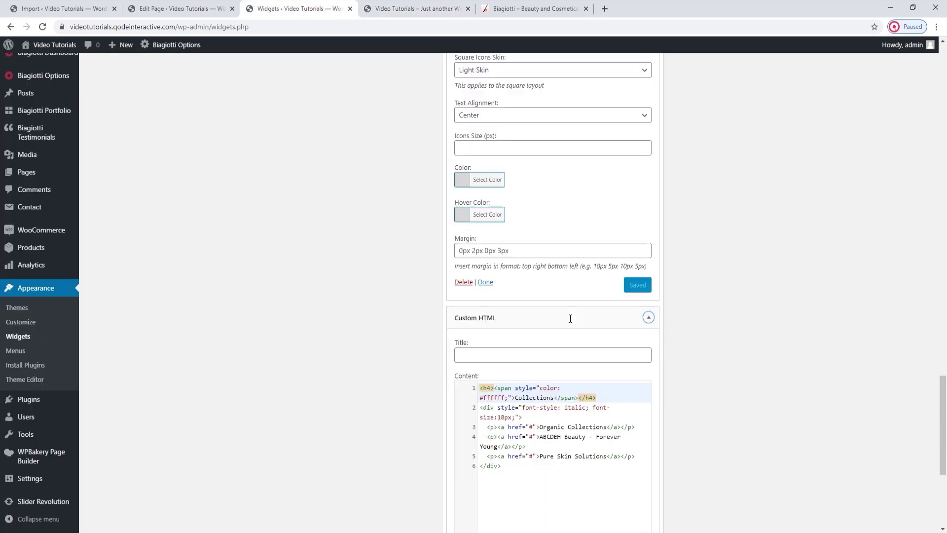
left_click(420, 9)
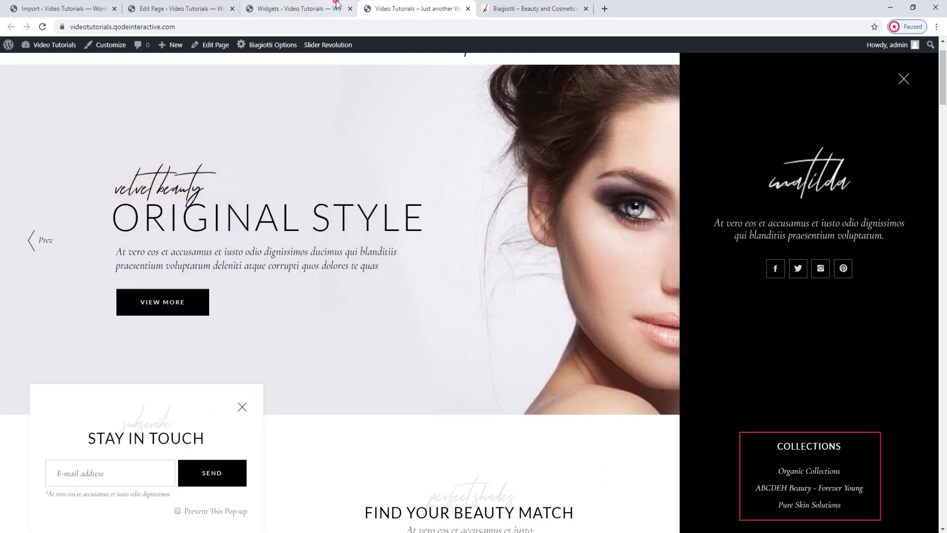
left_click(298, 8)
Examine the Organic Collections text and its href placeholder in the Custom HTML code, and collapse the widget
scroll(578, 309, "down", 1)
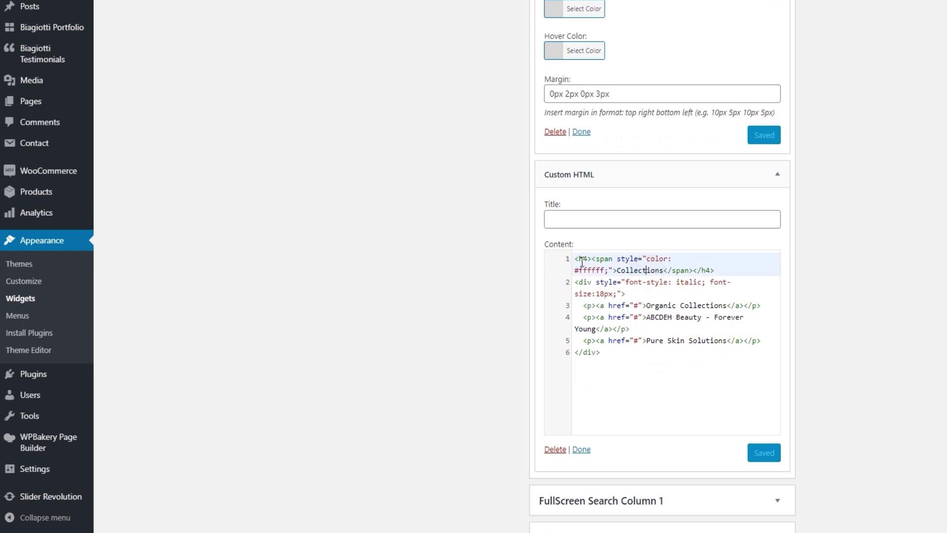
left_click(648, 305)
left_click(726, 306)
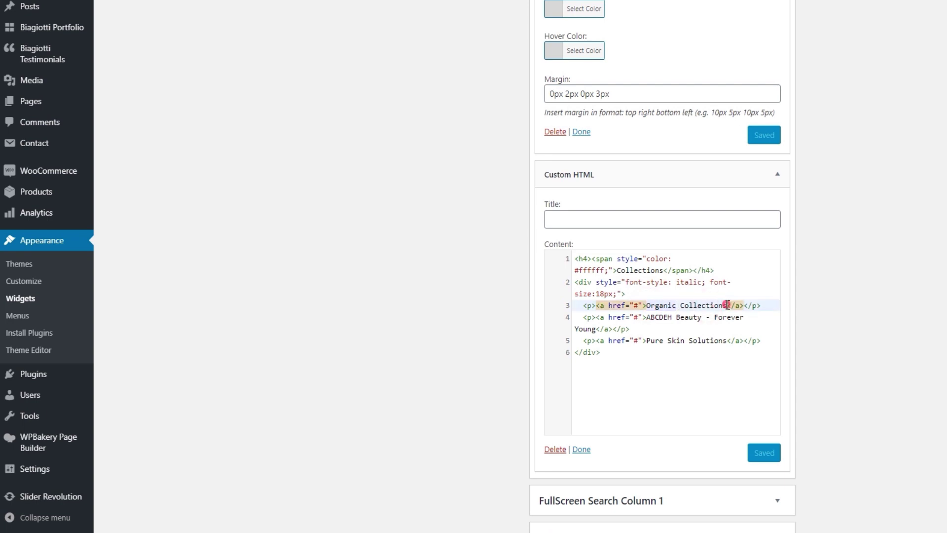
left_click(718, 306)
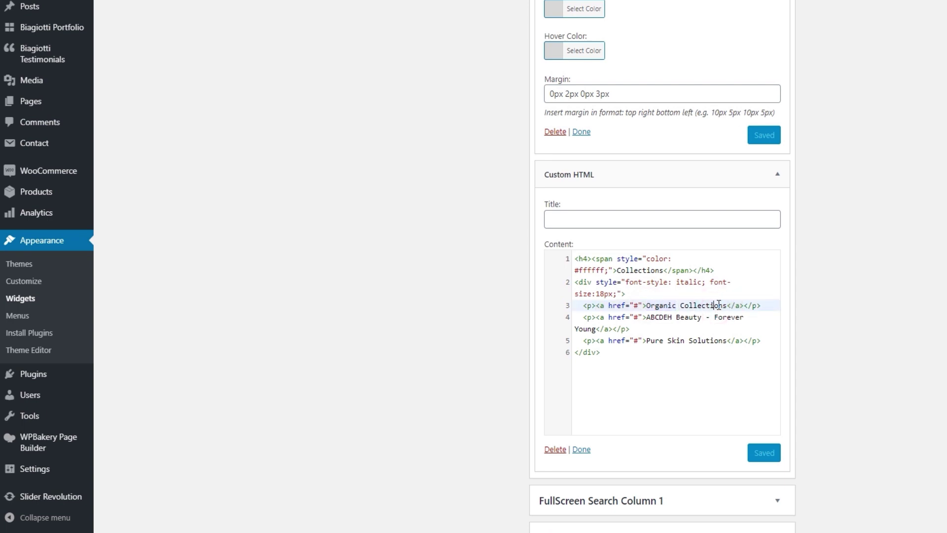
left_click(641, 307)
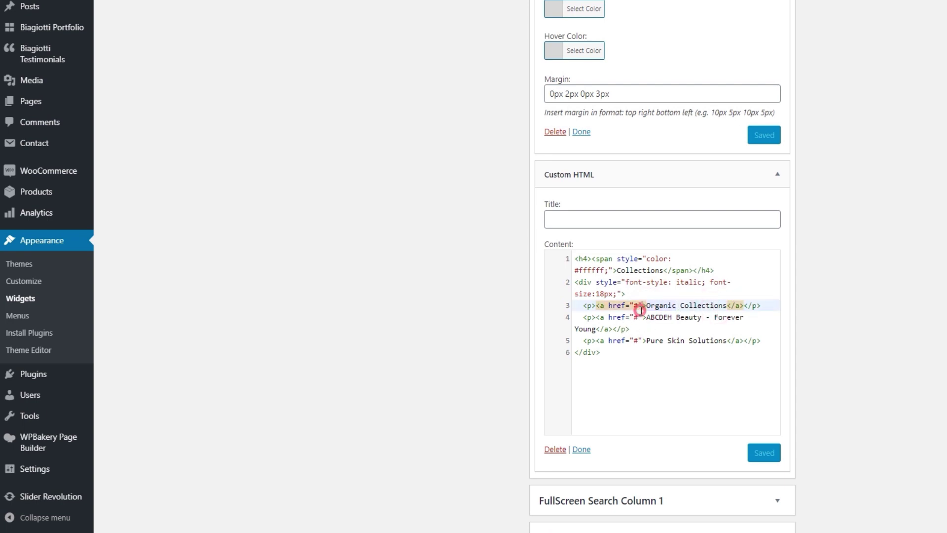
double_click(636, 305)
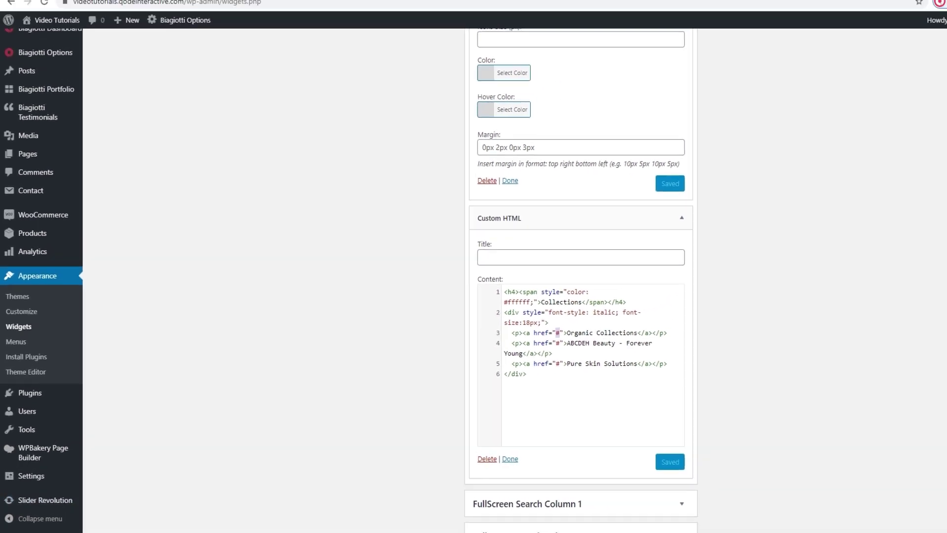
left_click(682, 218)
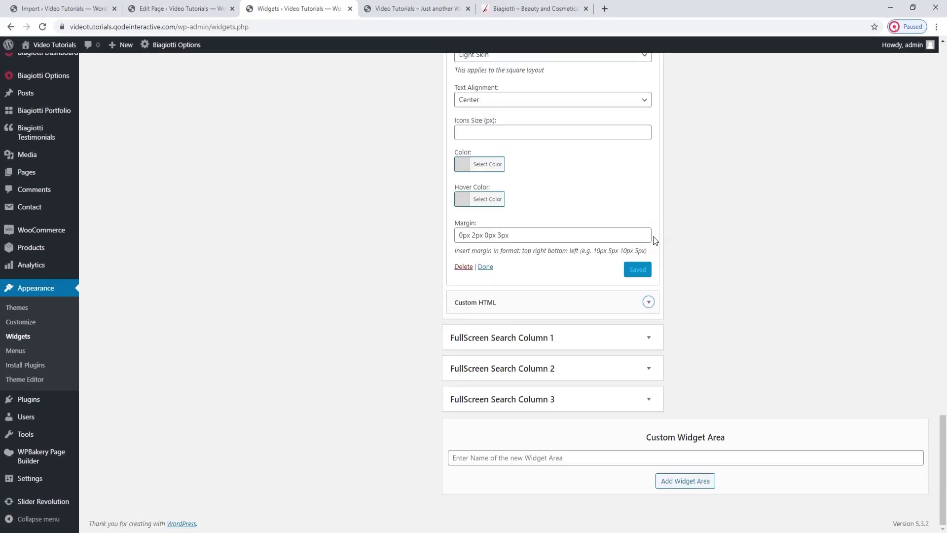
Reload the live site's home page, and open and close its side area to check the content
scroll(655, 240, "up", 15)
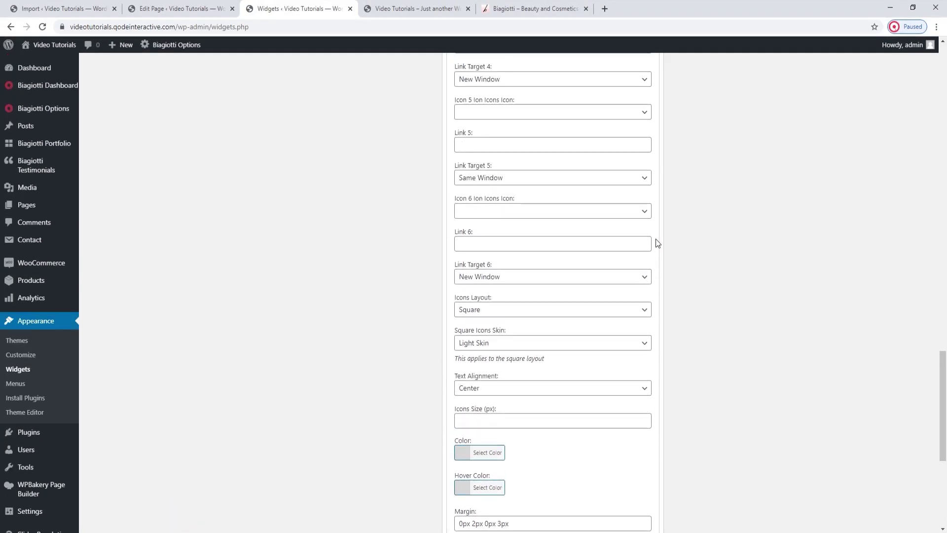
scroll(650, 141, "up", 7)
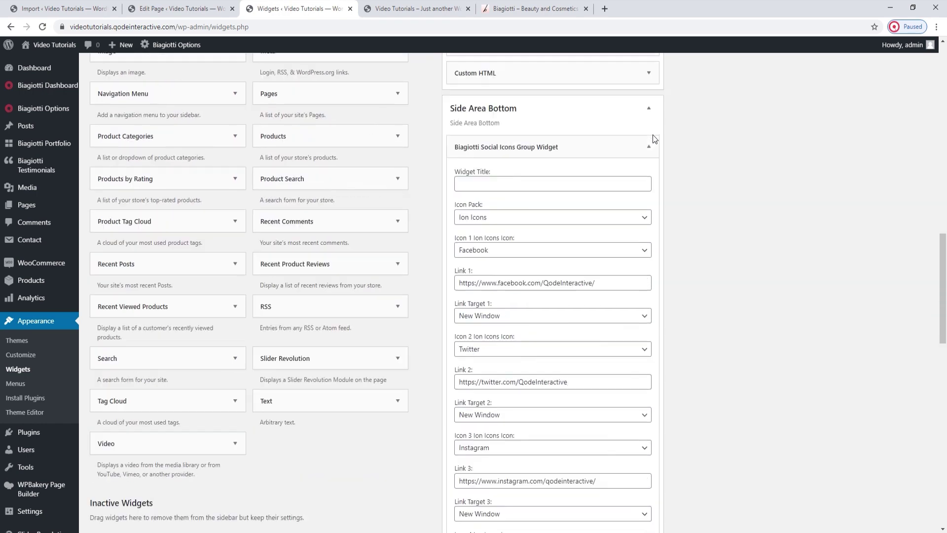
left_click(385, 6)
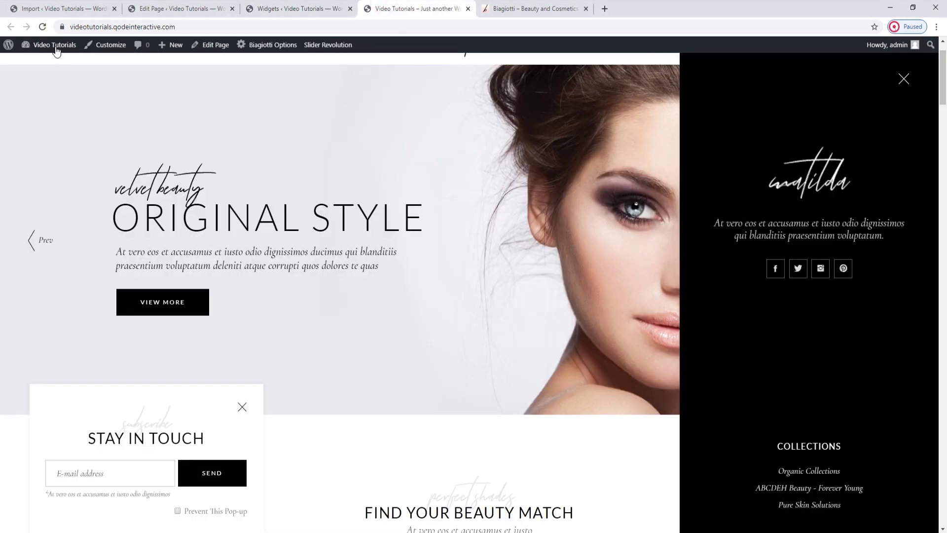
left_click(42, 27)
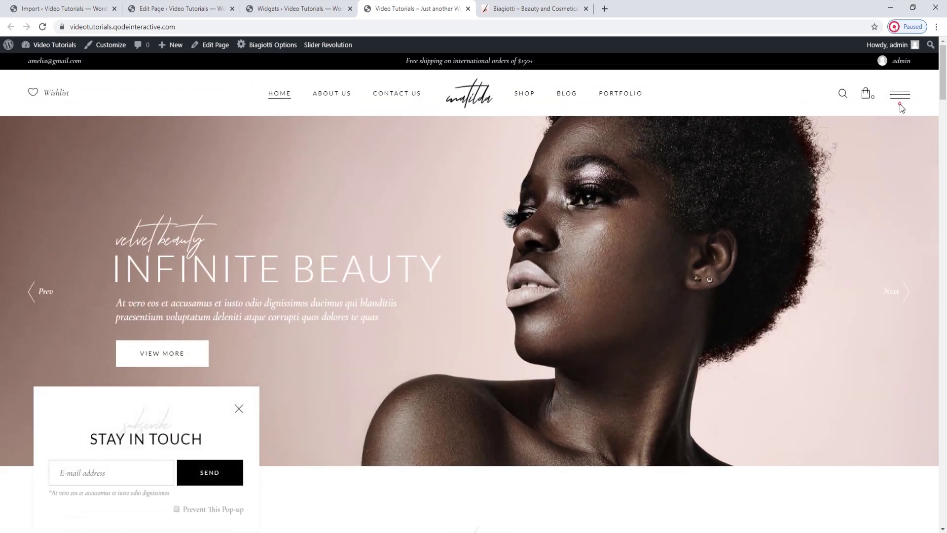
left_click(901, 95)
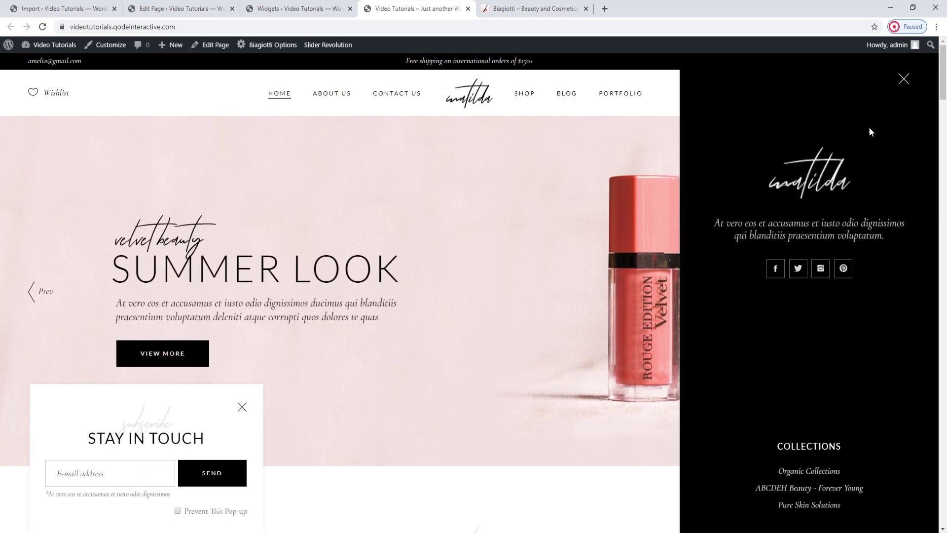
left_click(903, 79)
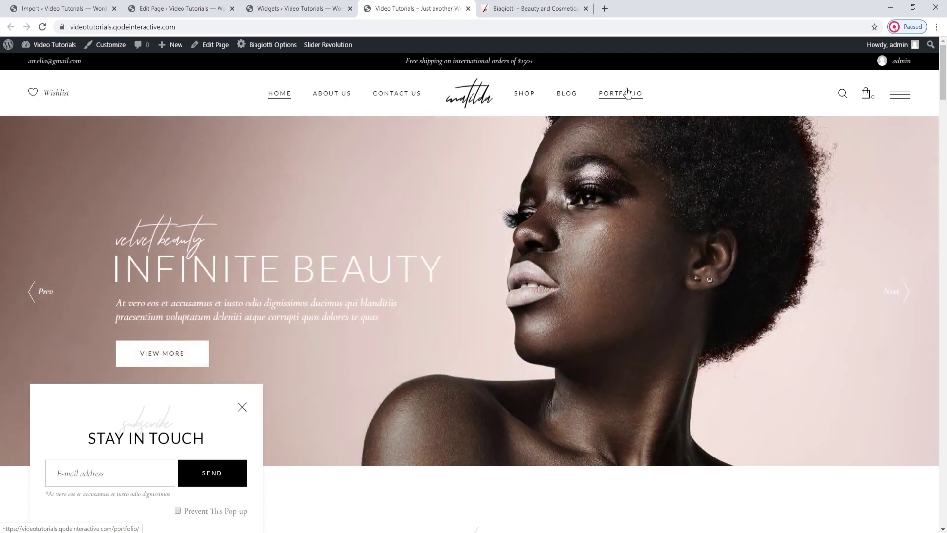
Return to the Widgets page, collapse the social icons widget, and expand the Custom HTML widget in Header Widget Area Two
key("ctrl+shift+Tab")
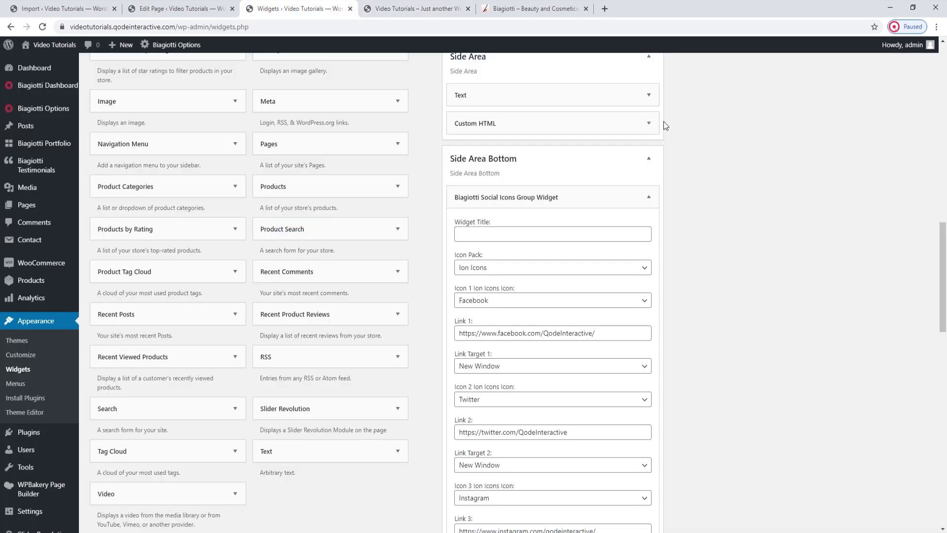
left_click(649, 197)
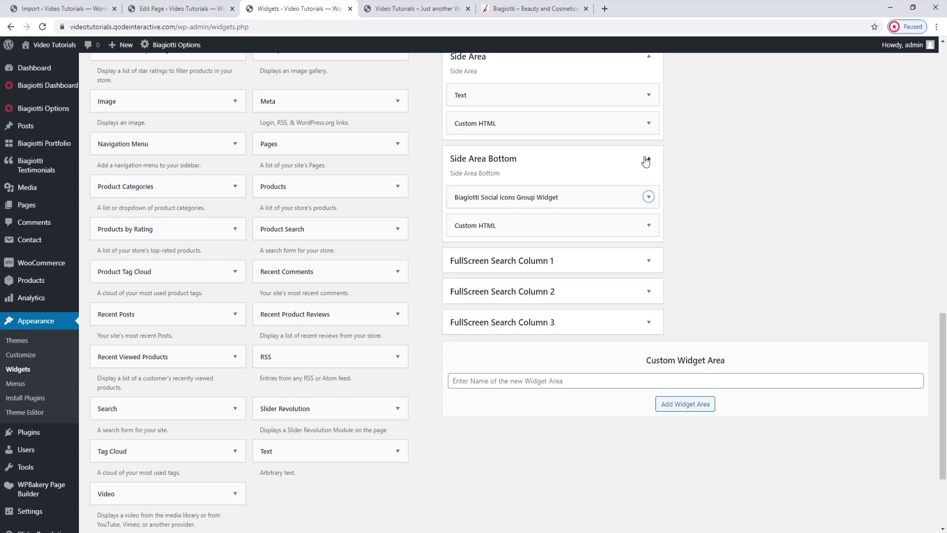
scroll(646, 160, "up", 6)
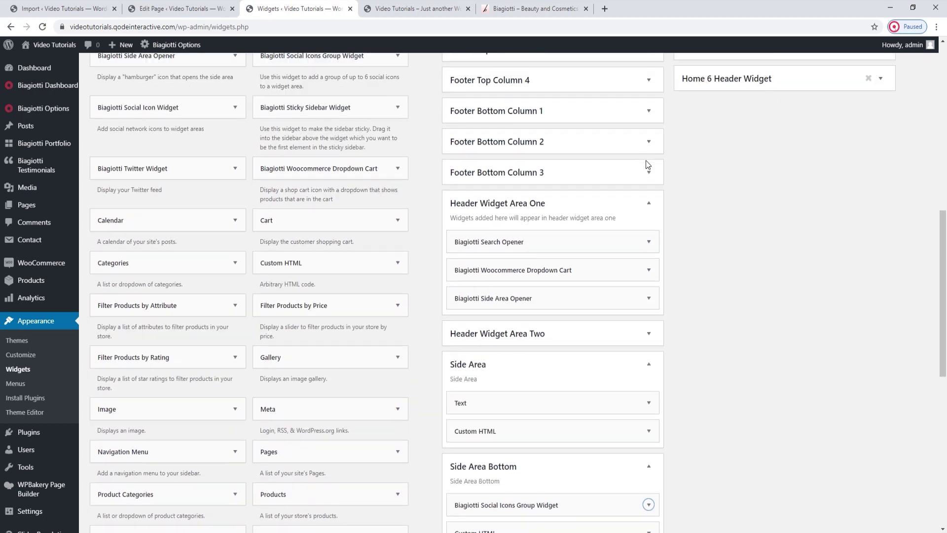
scroll(647, 167, "down", 1)
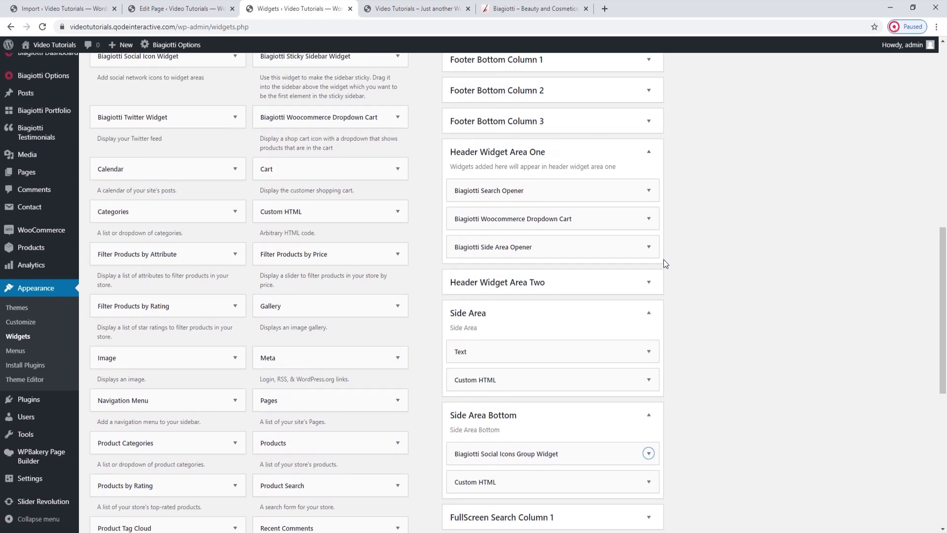
left_click(649, 282)
scroll(652, 276, "down", 2)
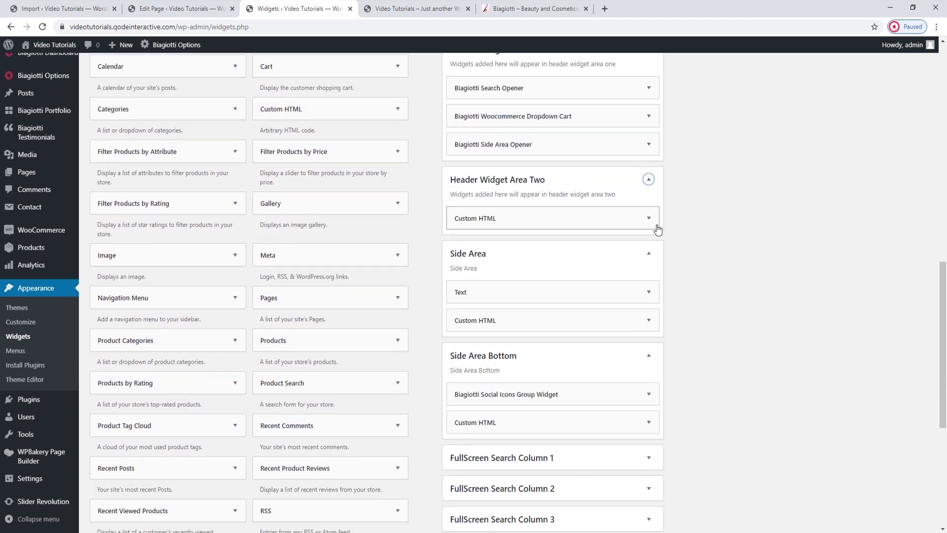
left_click(649, 219)
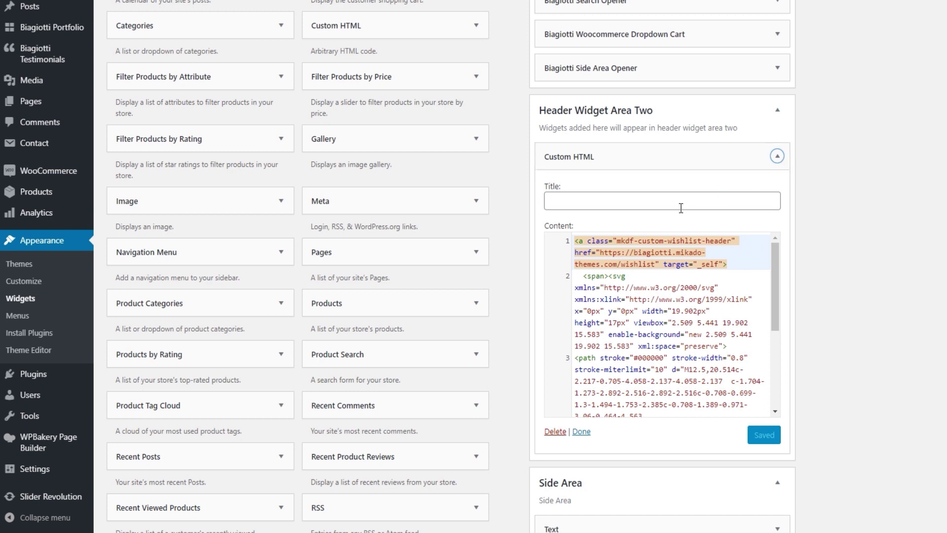
Examine the wishlist URL in the header Custom HTML code and the remaining code down to the Wishlist label
left_click_drag(655, 263, 601, 254)
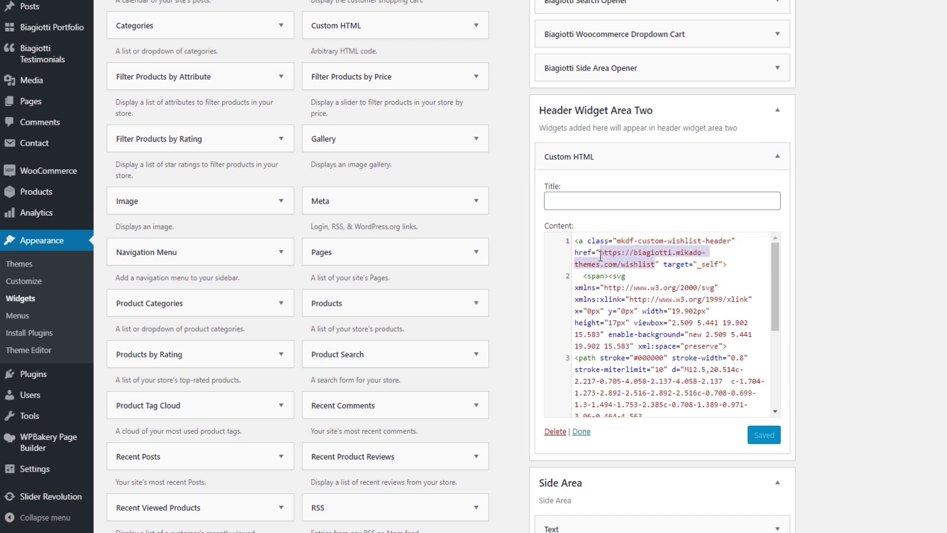
left_click(639, 258)
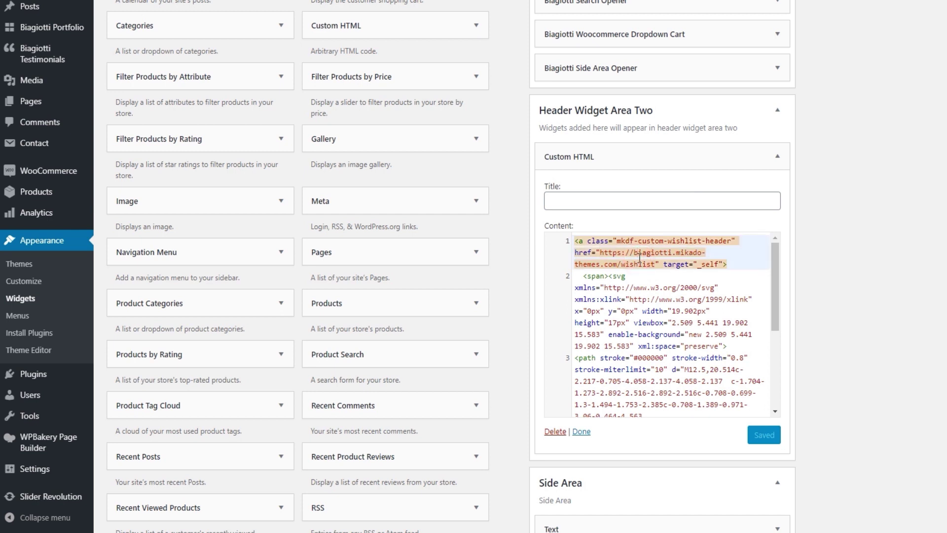
scroll(639, 258, "down", 5)
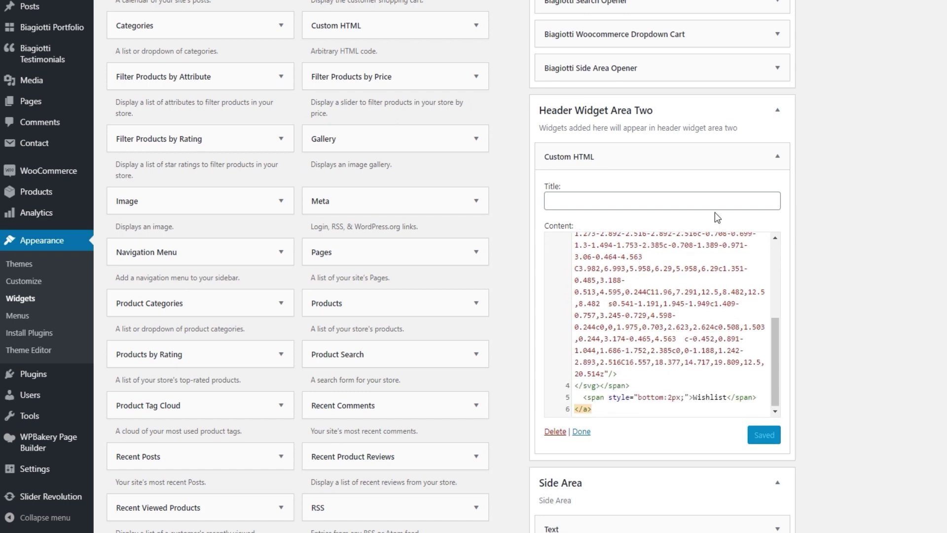
Collapse the header Custom HTML widget, check the Wishlist link in the live site's header, and return to the Widgets page
left_click(778, 157)
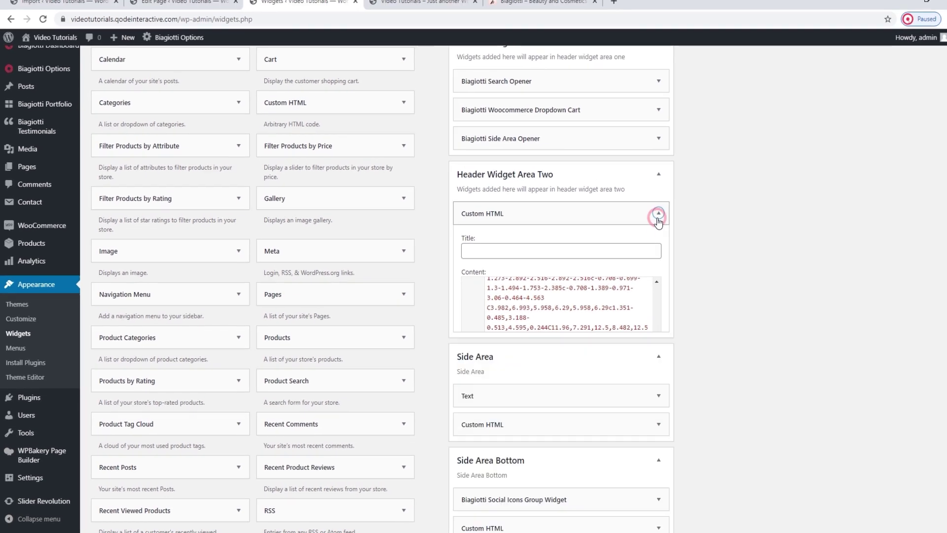
left_click(434, 8)
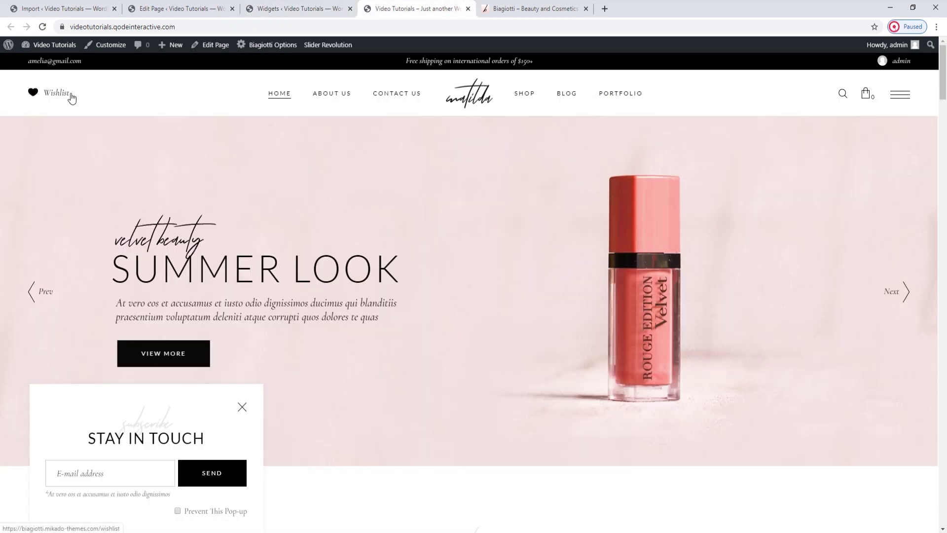
left_click(296, 8)
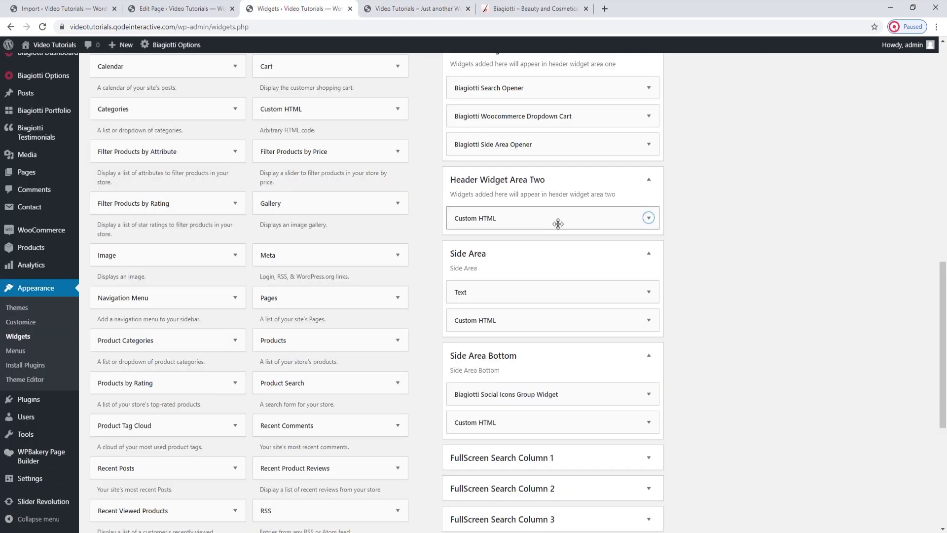
Dismiss the newsletter pop-up on the live home page, view the main slider, and return to the Widgets page
left_click(458, 4)
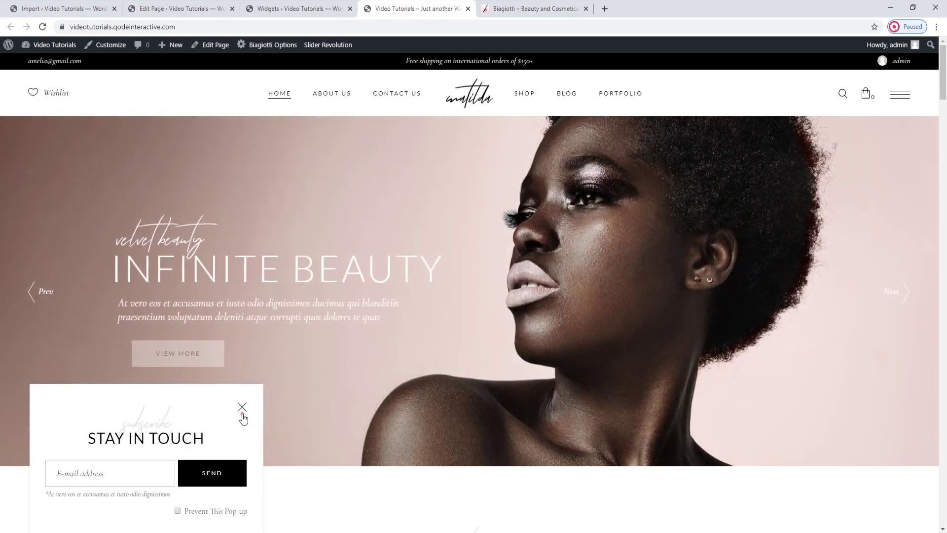
left_click(242, 407)
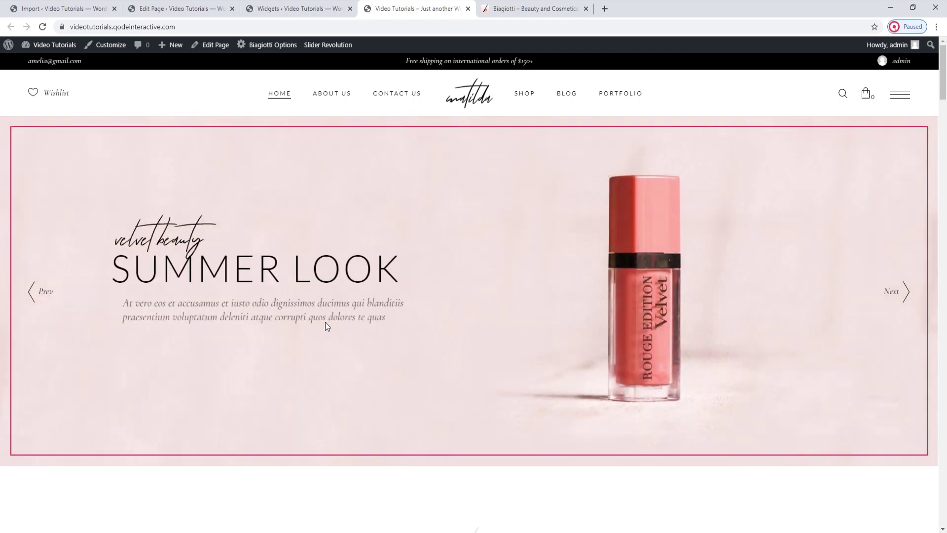
left_click(311, 9)
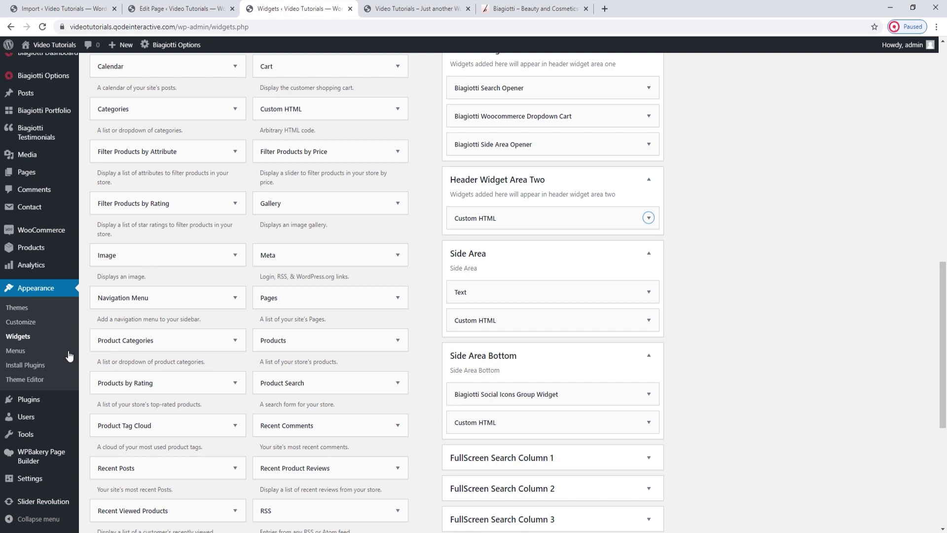
Open the Slider Revolution overview, and launch the main-home-slider editor from the Slider Revolution 6 element on the Main Home page
left_click(53, 500)
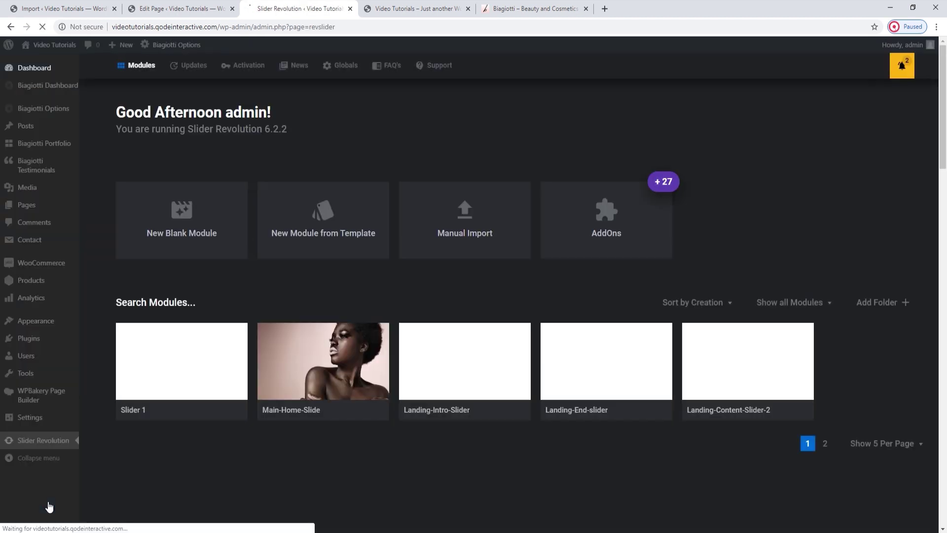
left_click(154, 5)
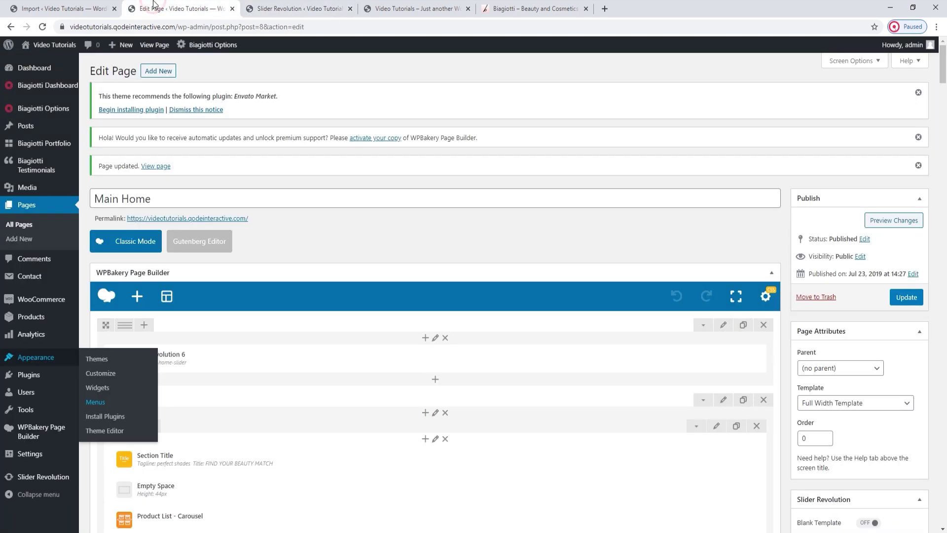
scroll(425, 230, "down", 1)
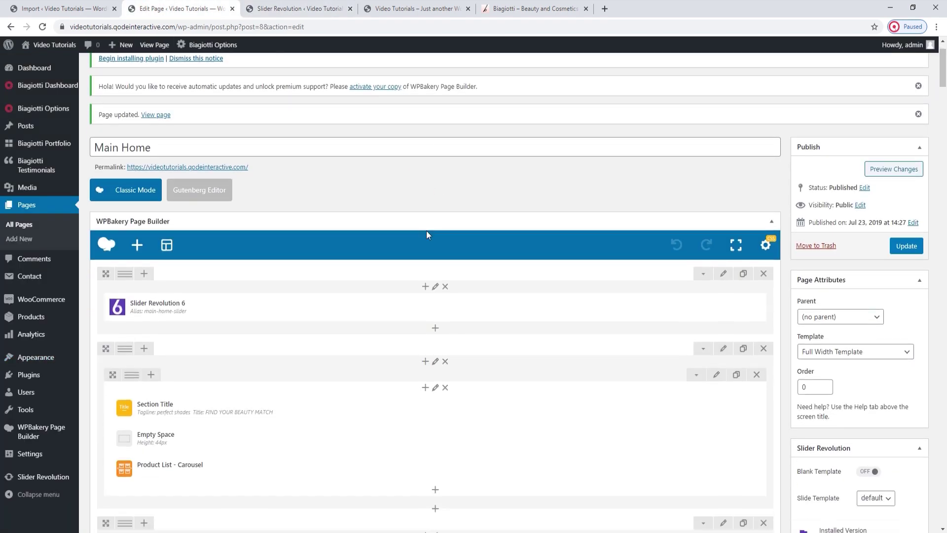
mouse_move(586, 296)
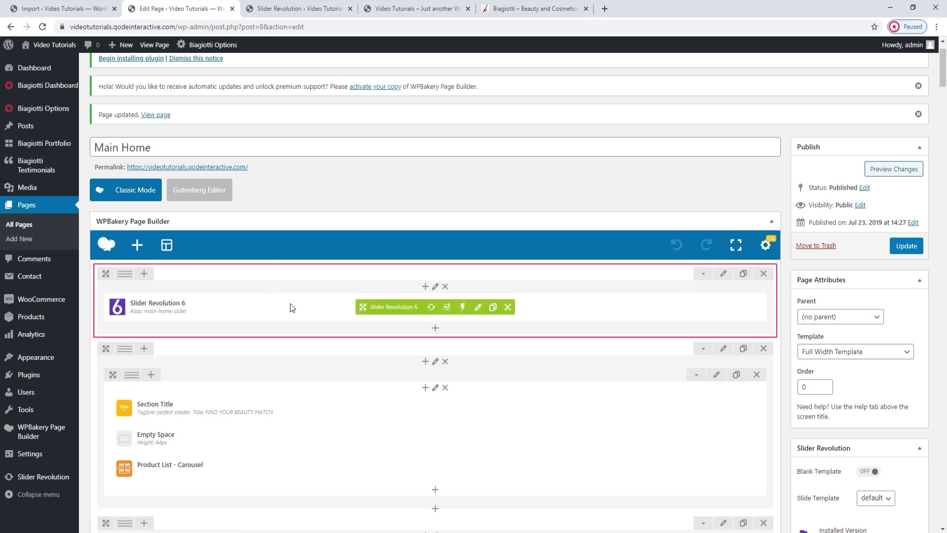
mouse_move(540, 324)
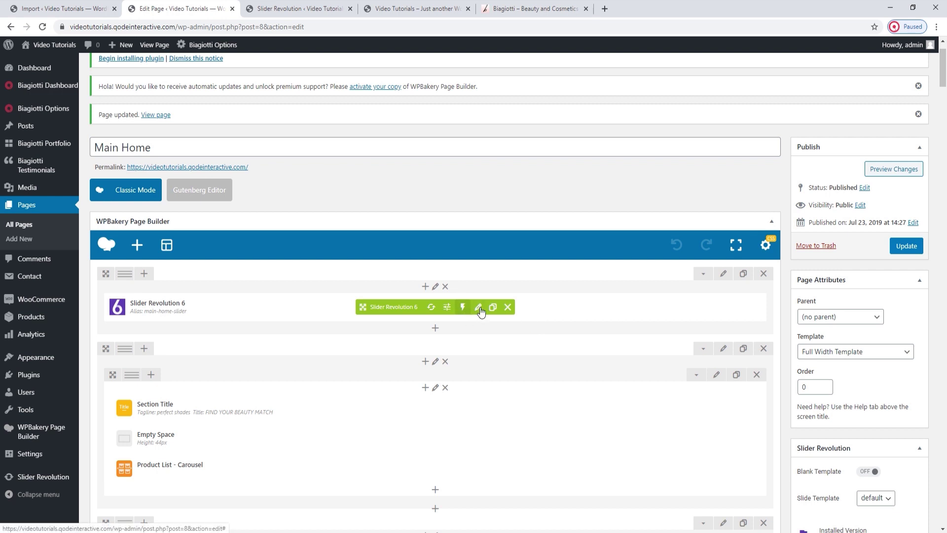
left_click(462, 306)
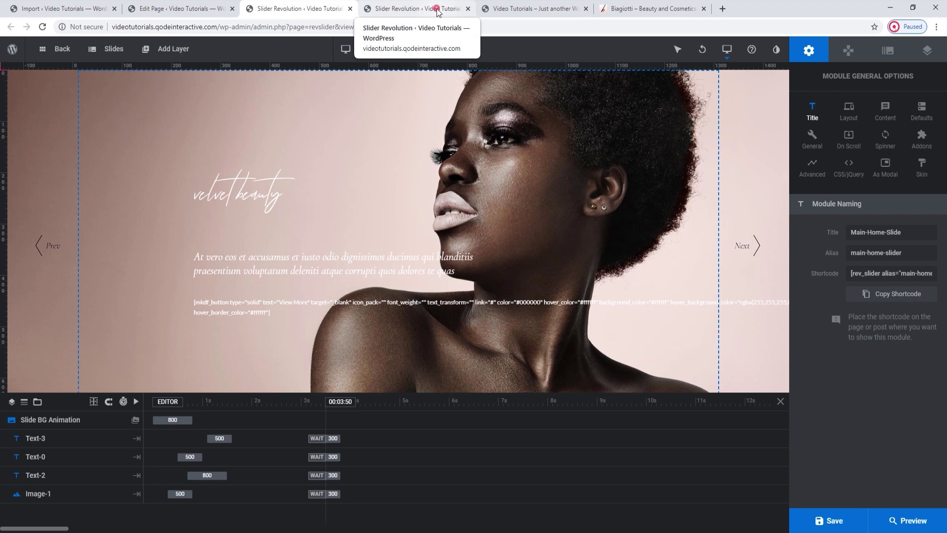
Close the browser tab with the Slider Revolution module overview and return to the Main-Home-Slide editor
left_click(455, 12)
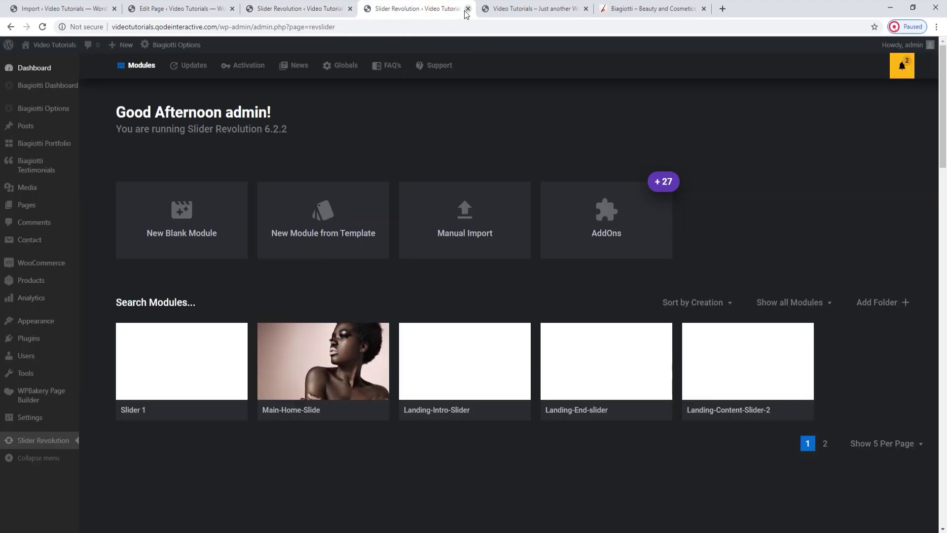
left_click(467, 9)
left_click(316, 9)
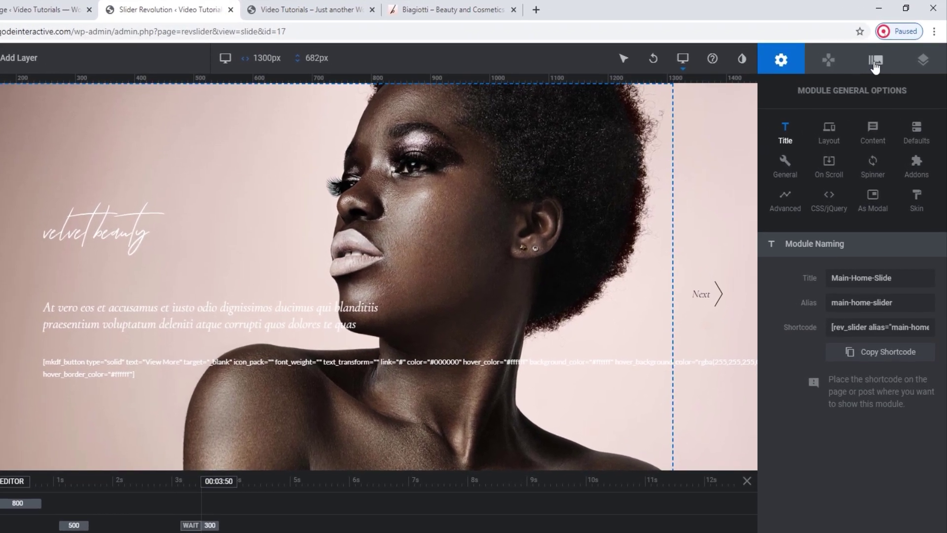
Replace the background image of Slide 1 with an upload of rev-slider-background-img.jpg from the biagiotti folder
left_click(875, 66)
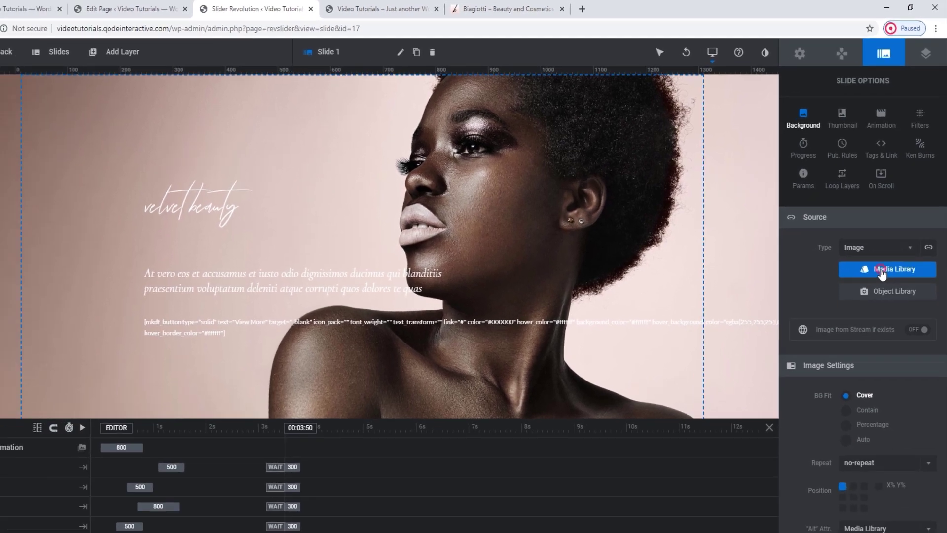
left_click(880, 302)
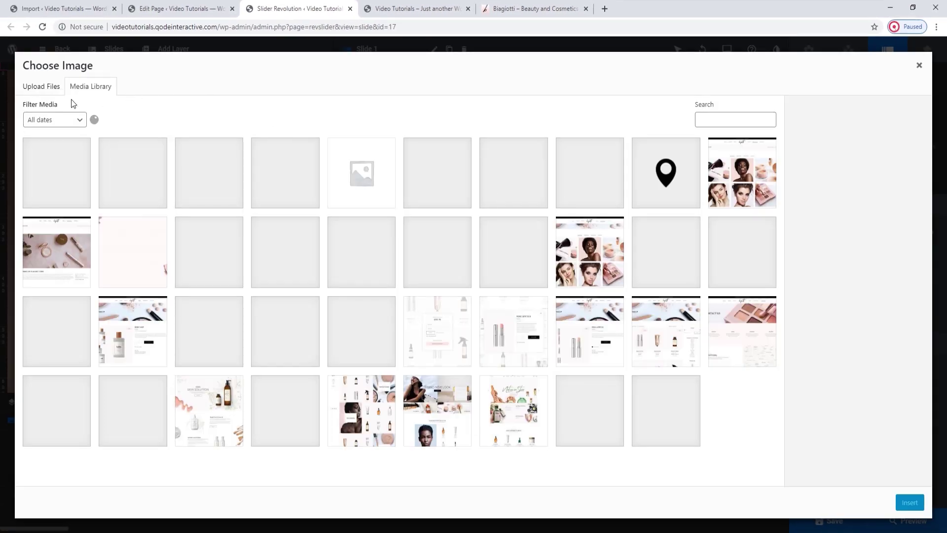
left_click(43, 86)
left_click(464, 267)
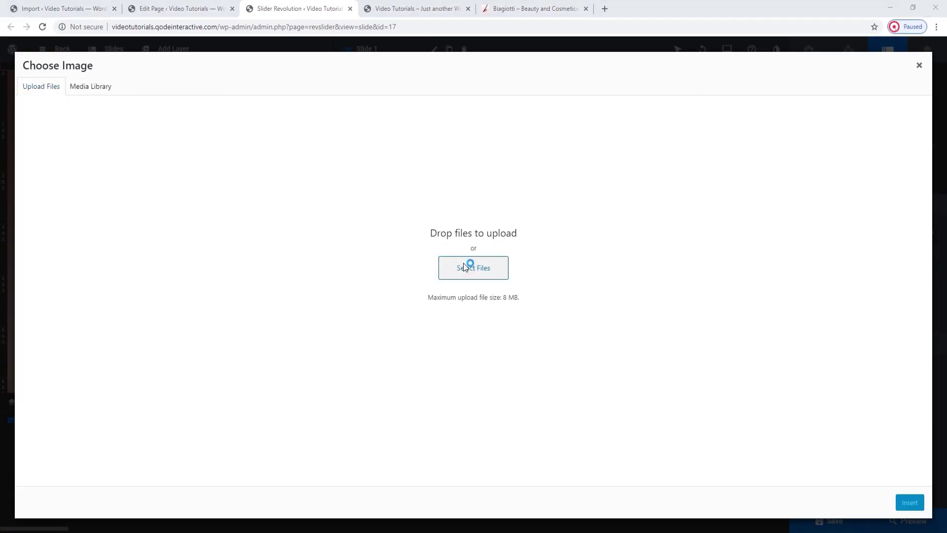
scroll(430, 222, "down", 1)
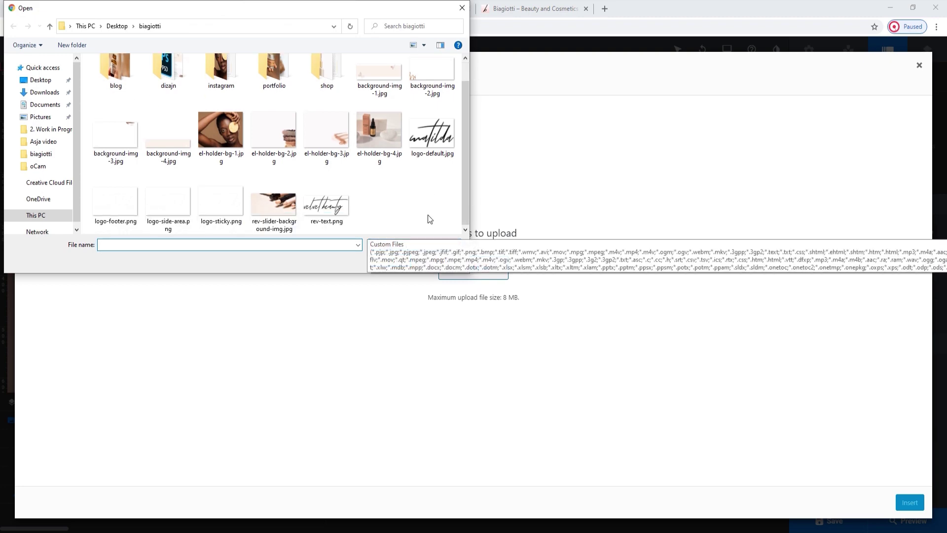
left_click(273, 205)
left_click(389, 260)
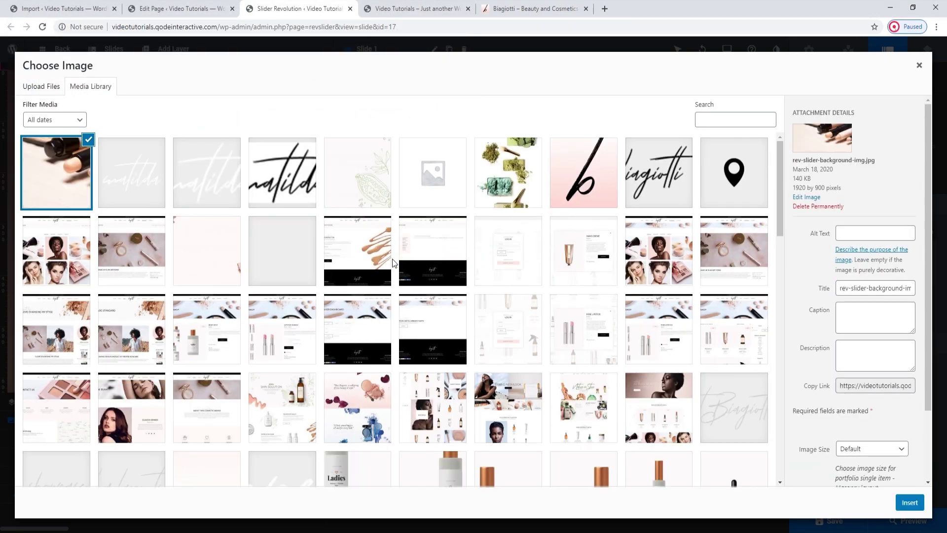
left_click(910, 503)
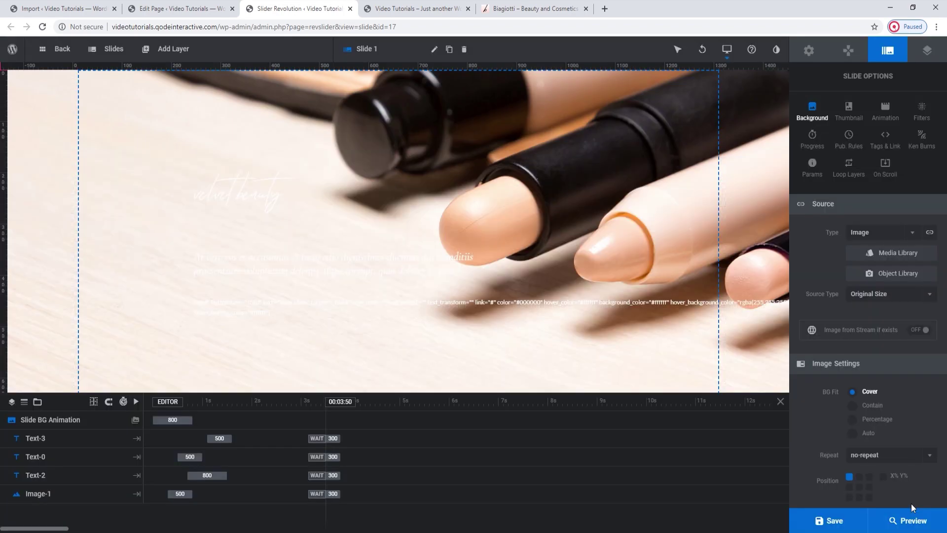
Save the slider and reload the live home page to check the new background of Slide 1
left_click(837, 520)
left_click(424, 9)
left_click(42, 27)
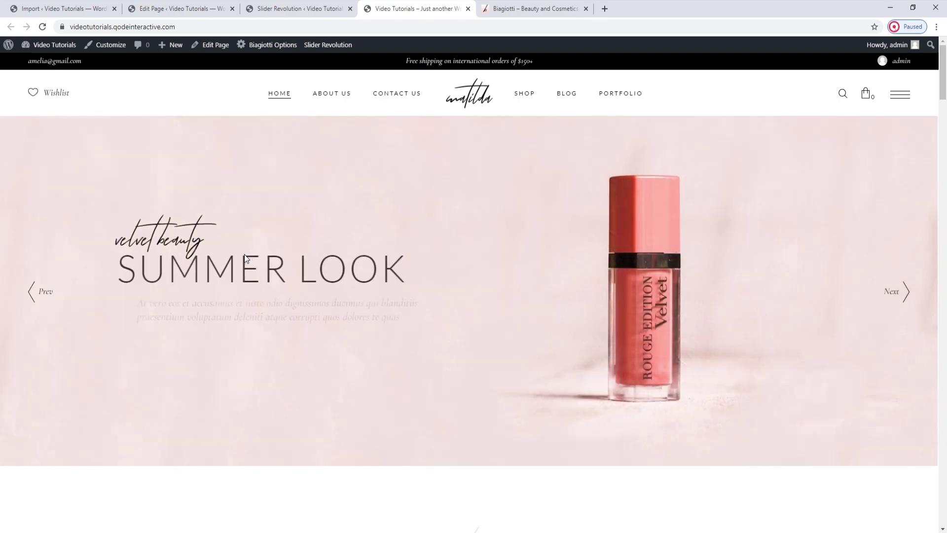
Delete Slide 2 and Slide 3 from the main home slider in the slider editor
left_click(305, 6)
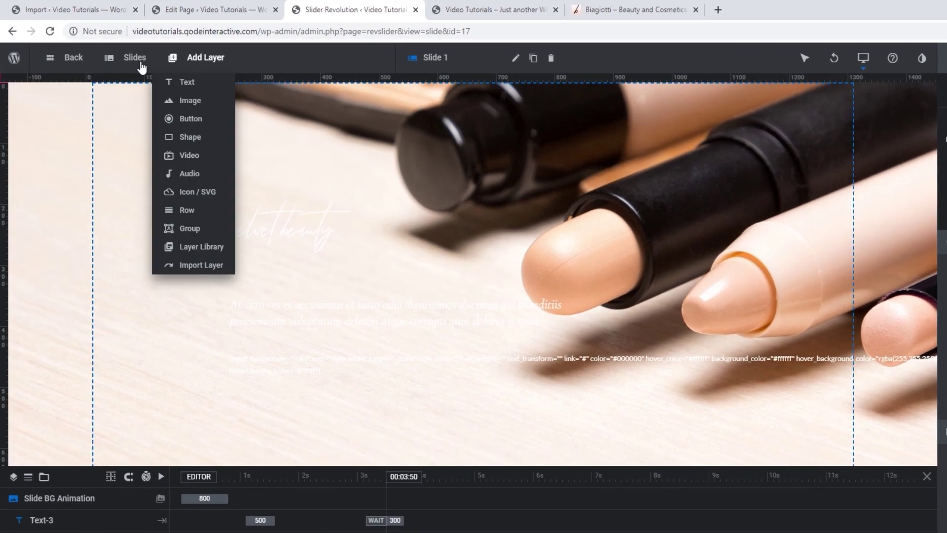
mouse_move(118, 54)
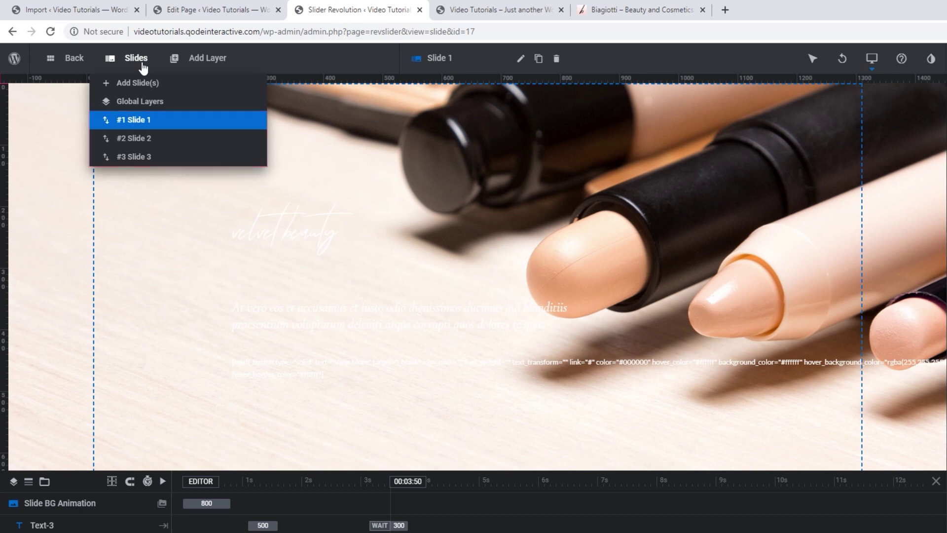
mouse_move(131, 165)
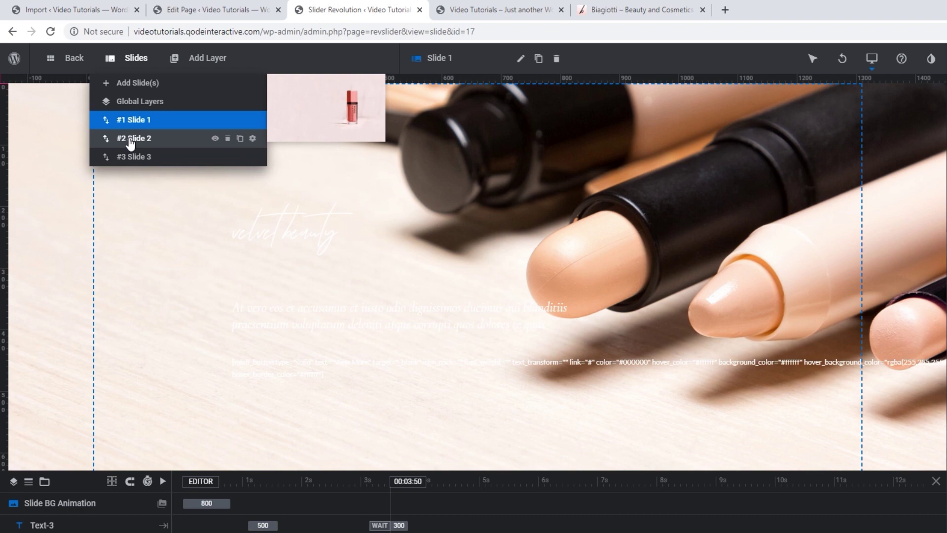
left_click(229, 142)
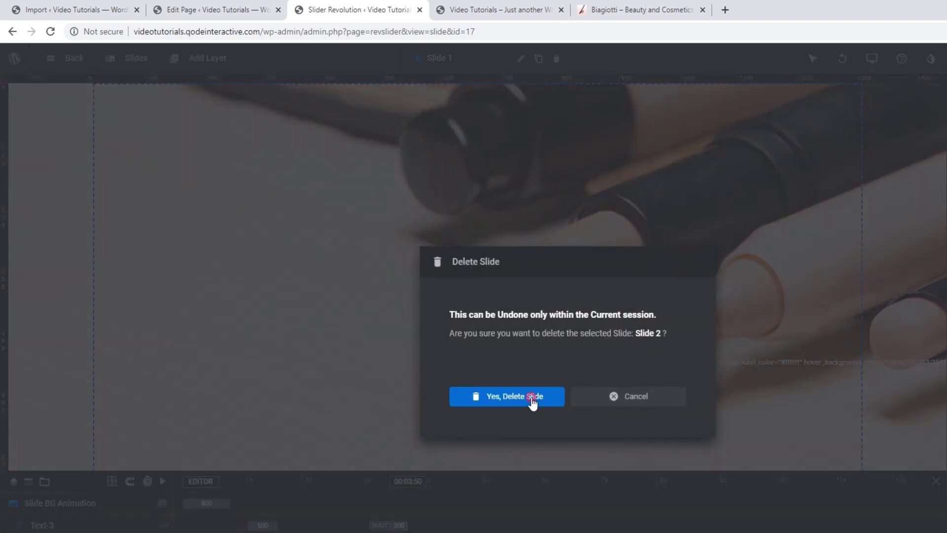
left_click(532, 403)
mouse_move(148, 69)
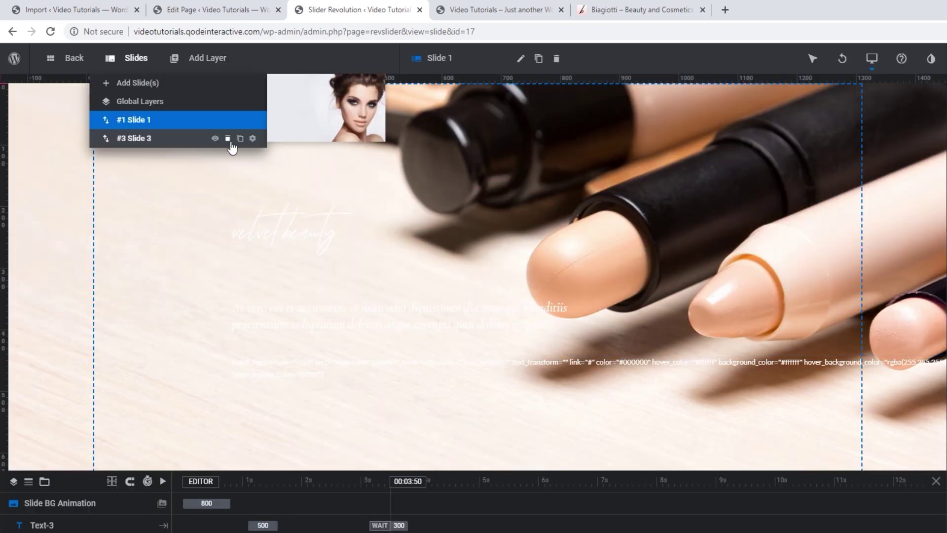
left_click(228, 140)
left_click(537, 405)
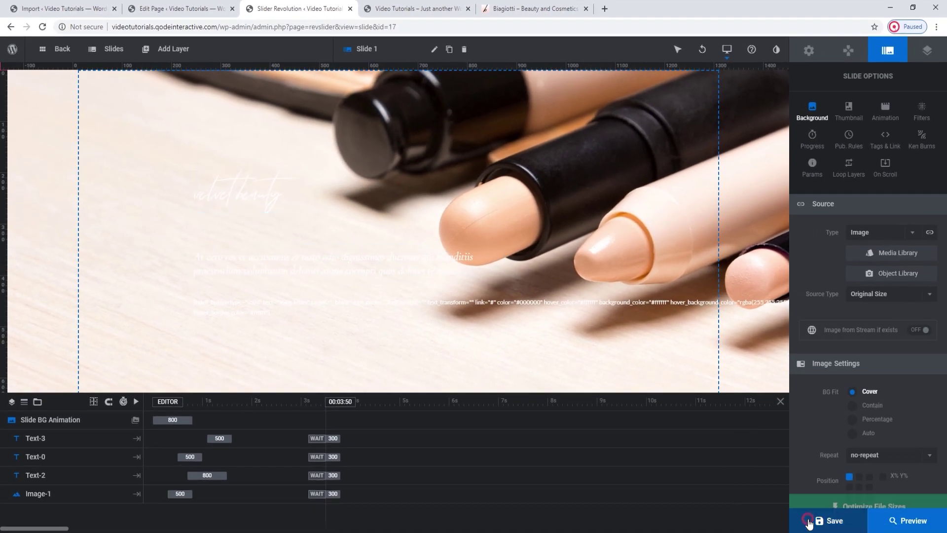
Save the slider with its single slide and reload the live home page to check it
left_click(809, 521)
key("ctrl+Tab")
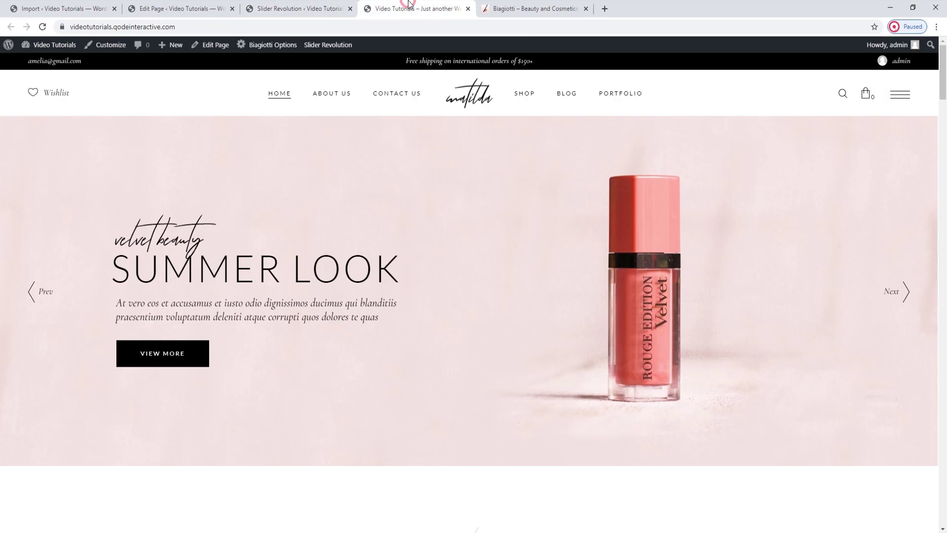
left_click(42, 30)
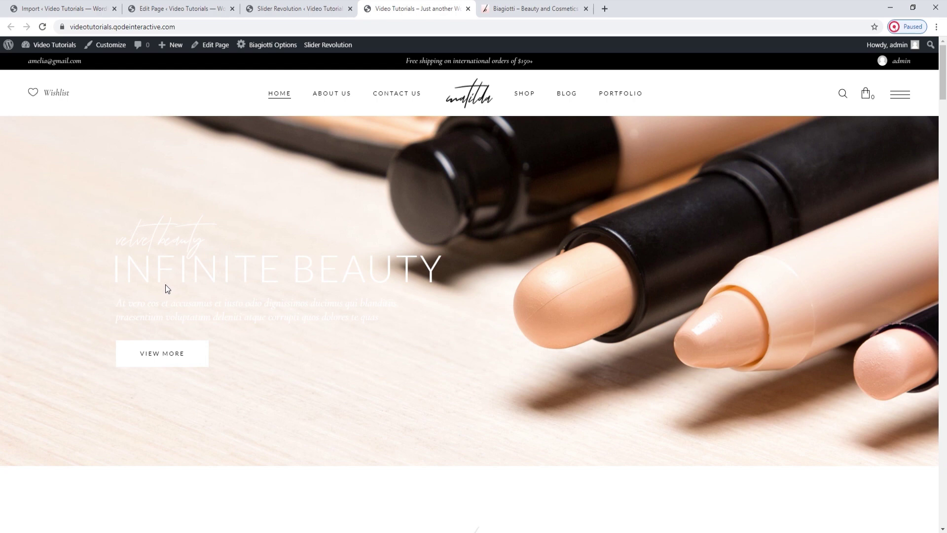
Upload rev-text.png from the biagiotti folder and insert it as a new image layer on Slide 1
left_click(280, 11)
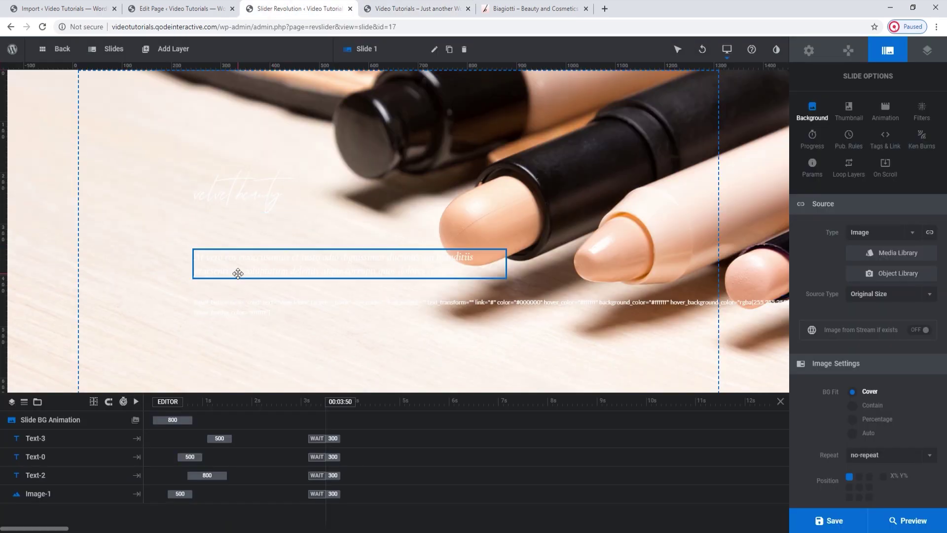
left_click(241, 197)
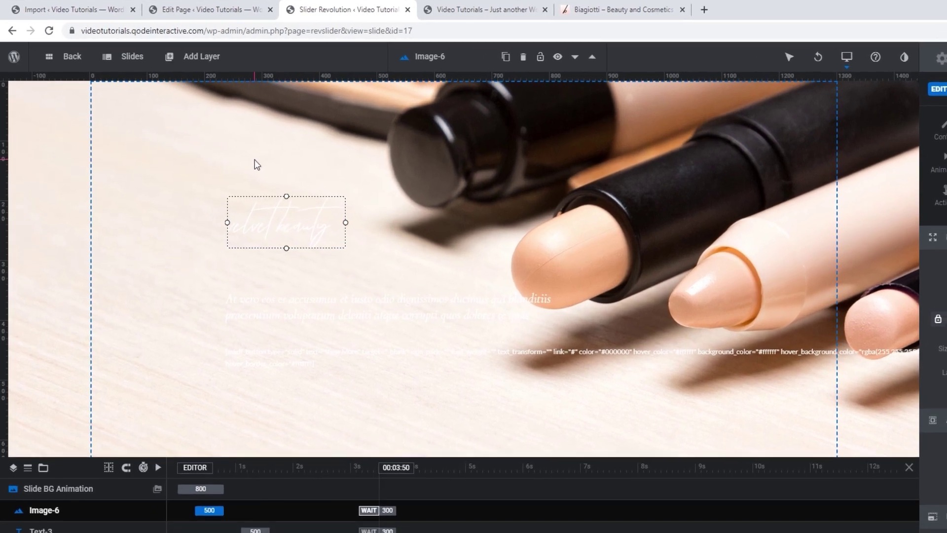
mouse_move(171, 53)
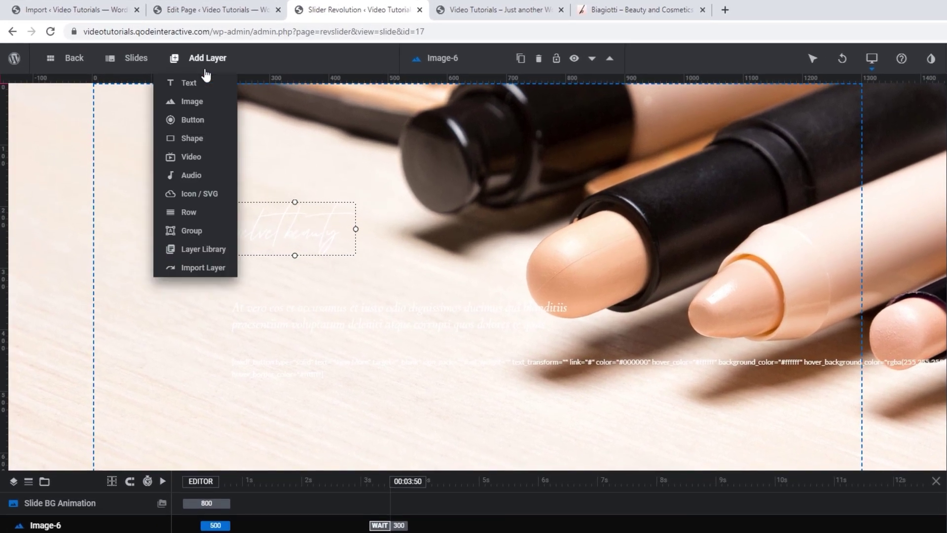
mouse_move(190, 101)
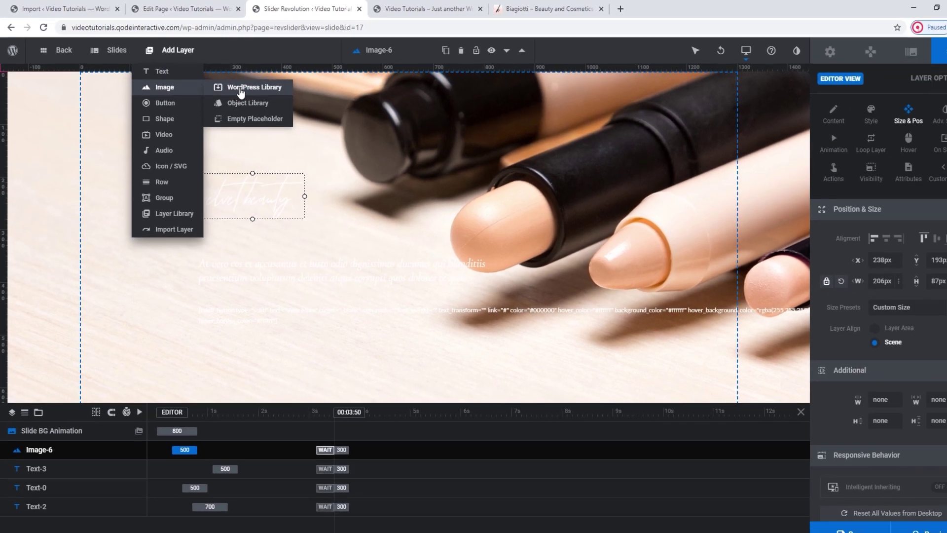
left_click(283, 102)
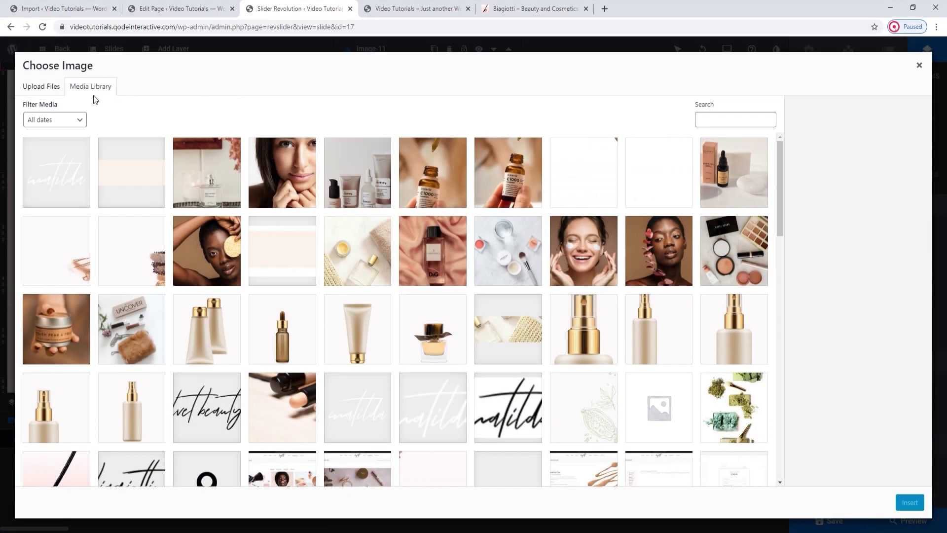
left_click(41, 87)
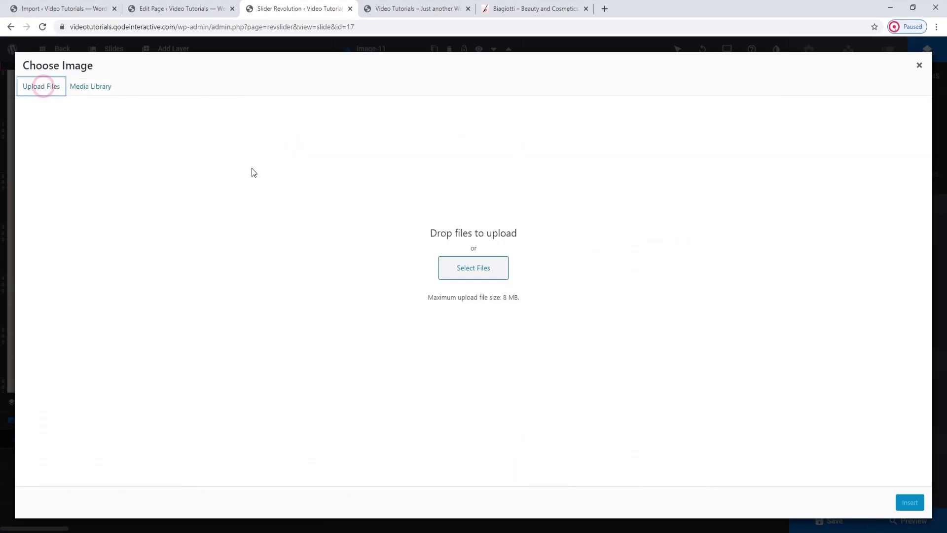
left_click(447, 272)
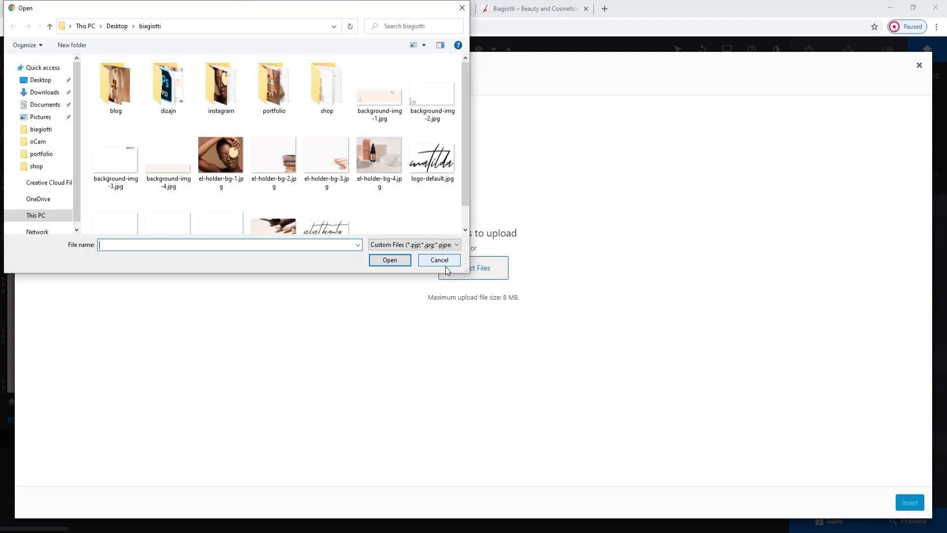
left_click(335, 204)
left_click(389, 260)
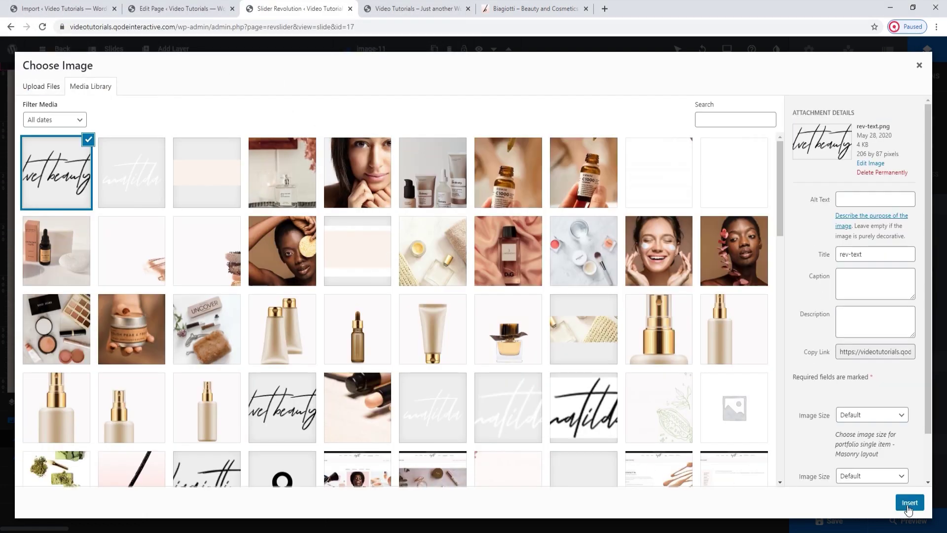
left_click(909, 503)
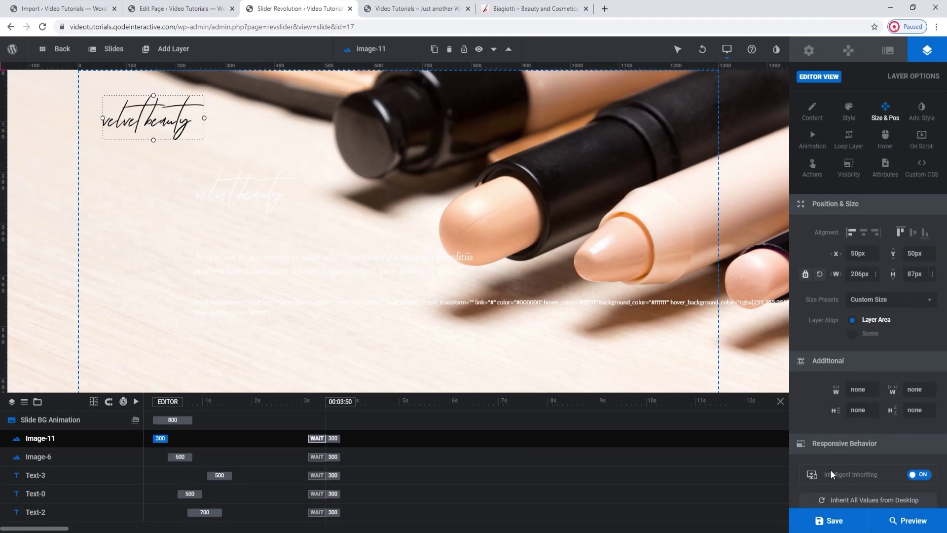
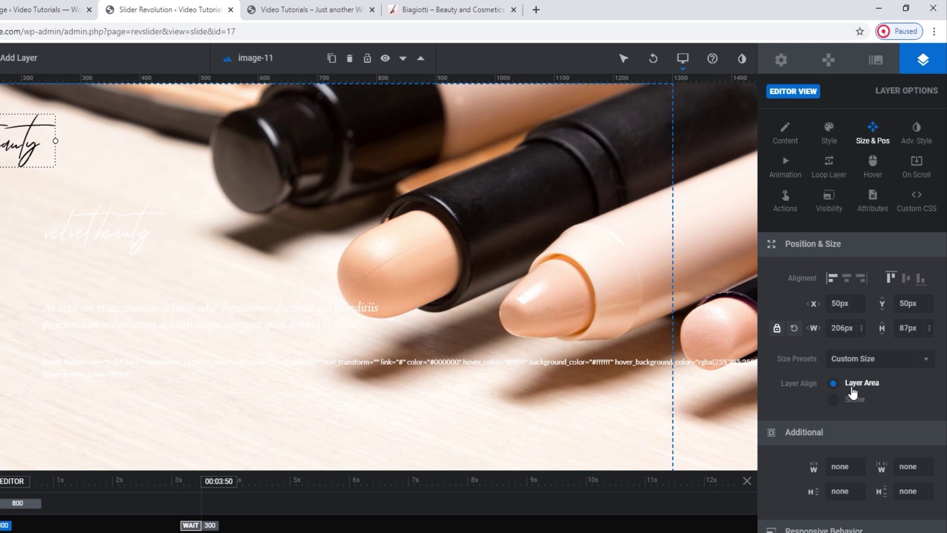
Align the new velvet beauty image layer to the scene and turn off Intelligent Inheriting, Resize Between Devices, Responsive Offsets and Responsive Children
left_click(834, 402)
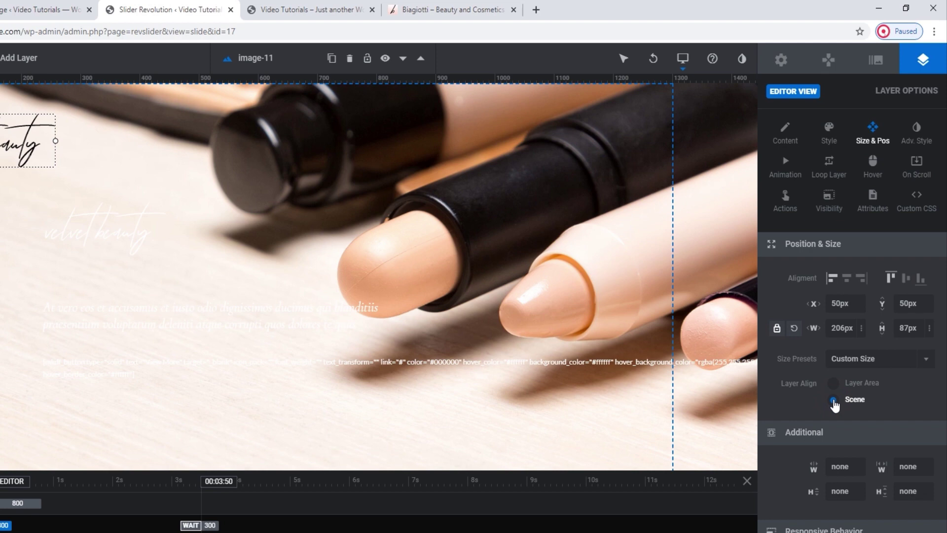
scroll(834, 404, "down", 1)
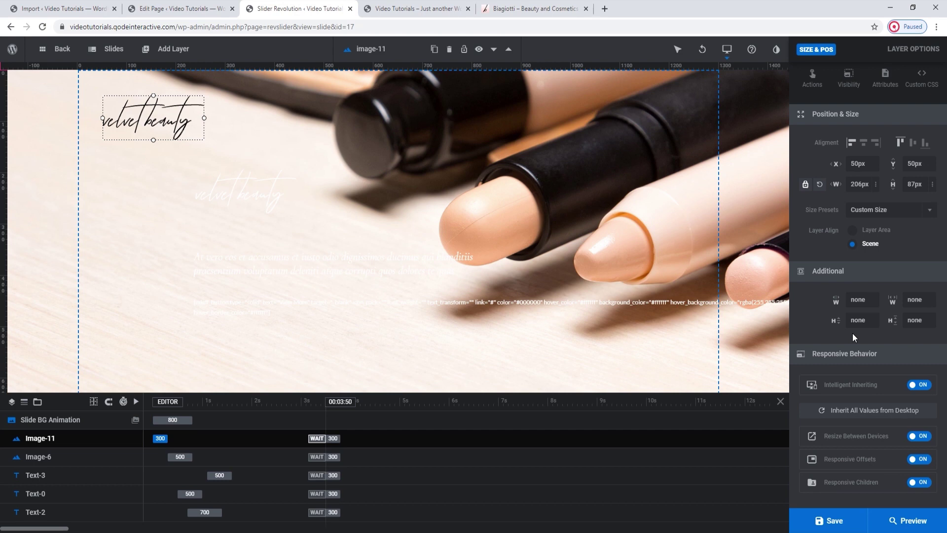
left_click(920, 384)
left_click(921, 436)
left_click(918, 459)
left_click(920, 485)
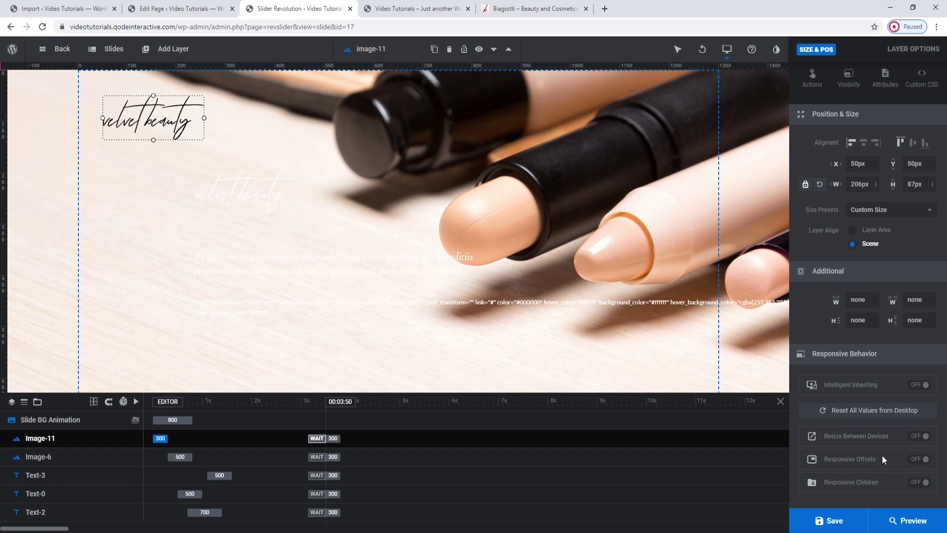
Move the black velvet beauty image over the white one, to about X 239, Y 193, then save and reload the live home page
left_click_drag(157, 125, 248, 196)
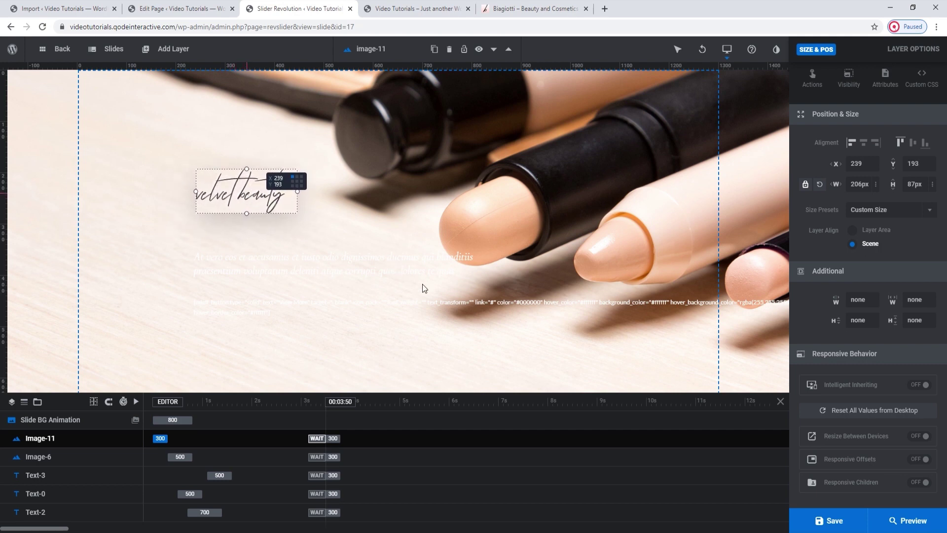
left_click(822, 523)
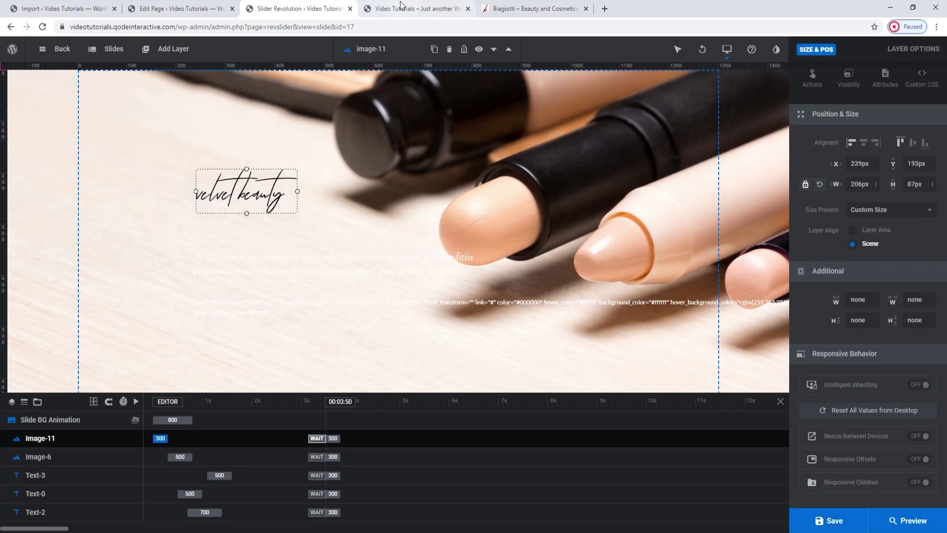
left_click(400, 7)
left_click(42, 28)
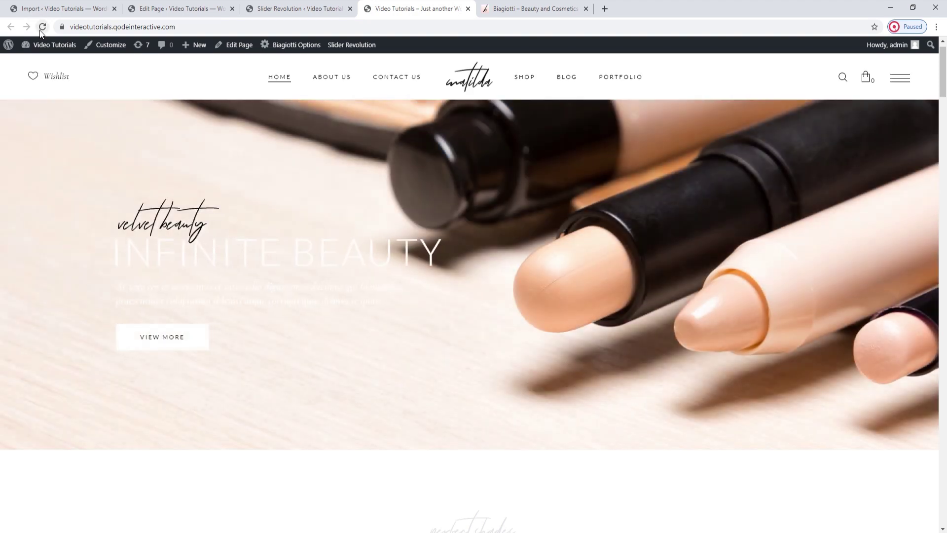
Apply the Short Slide from Right entrance animation to the black velvet beauty image layer in the slider editor
left_click(299, 9)
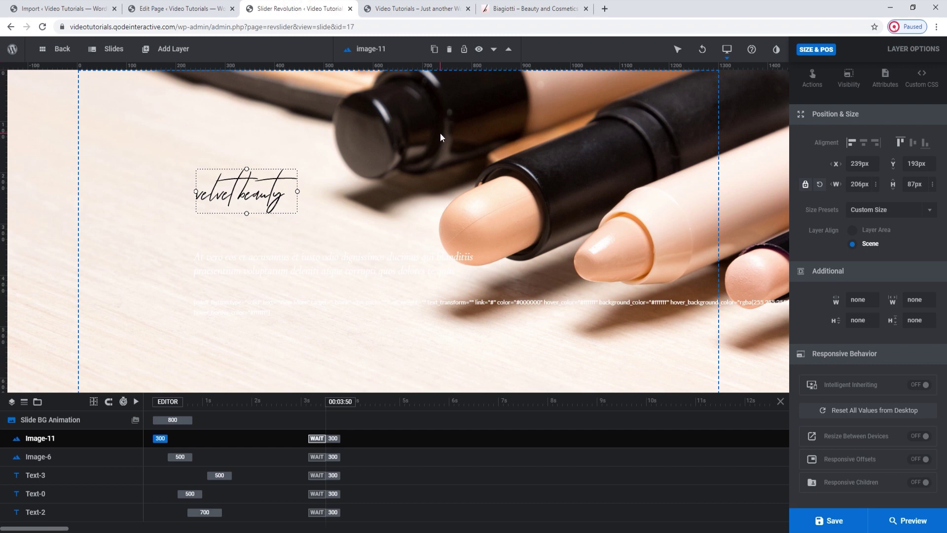
scroll(893, 218, "up", 2)
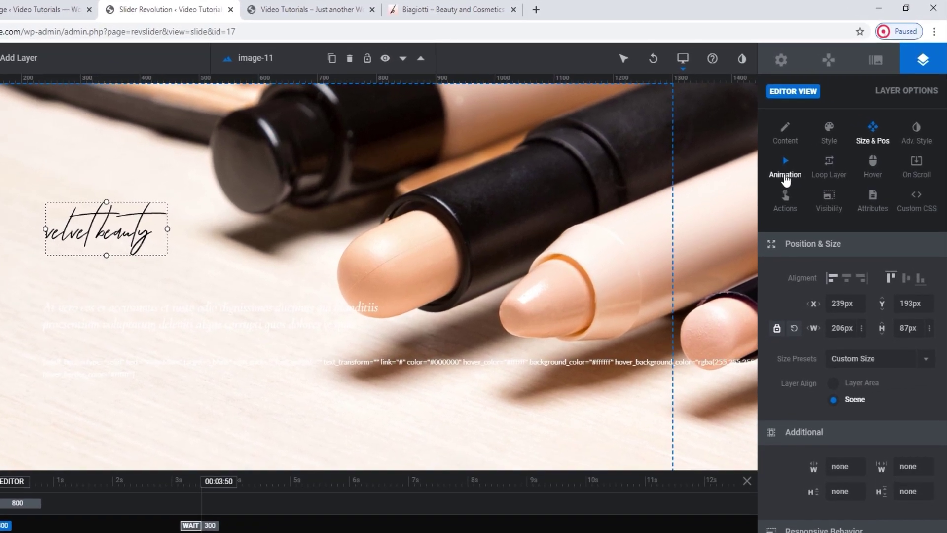
left_click(785, 170)
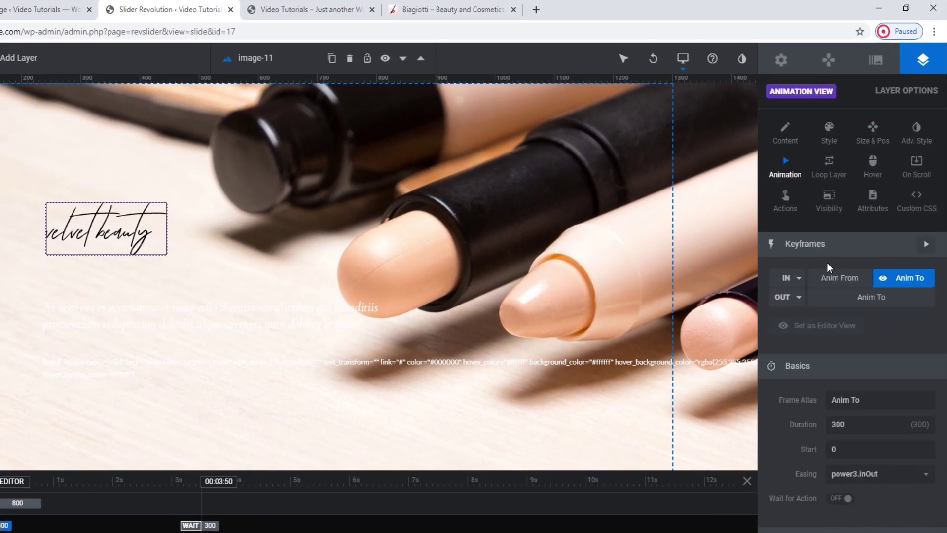
left_click(790, 278)
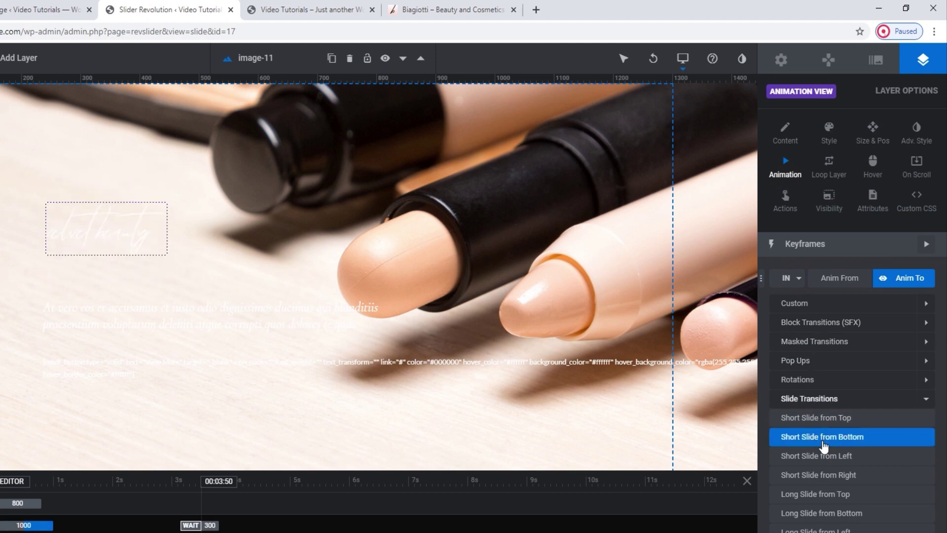
left_click(829, 475)
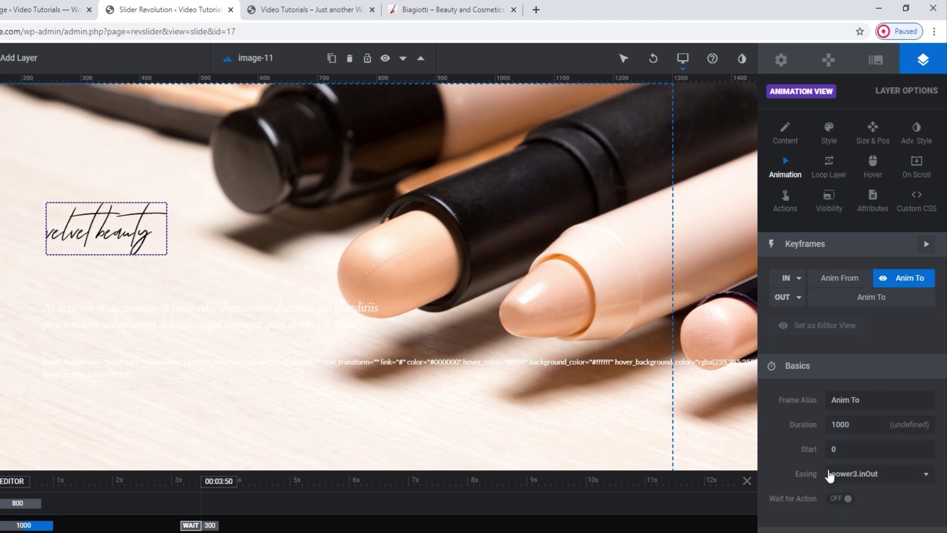
Set the image layer's entrance animation to start at 300 and last 500
double_click(836, 448)
type("300")
double_click(844, 420)
type("500")
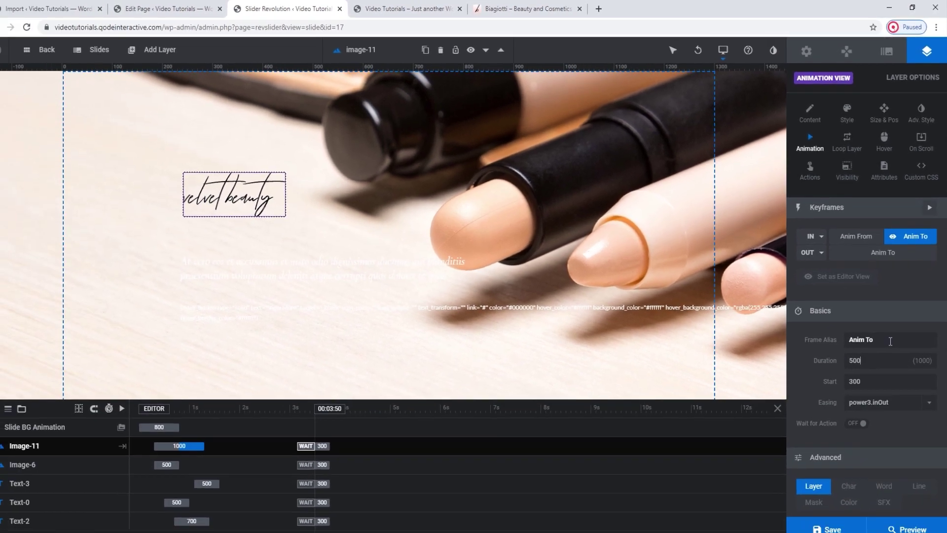
Save the slider and reload the live home page to check the velvet beauty image's animation
left_click(830, 528)
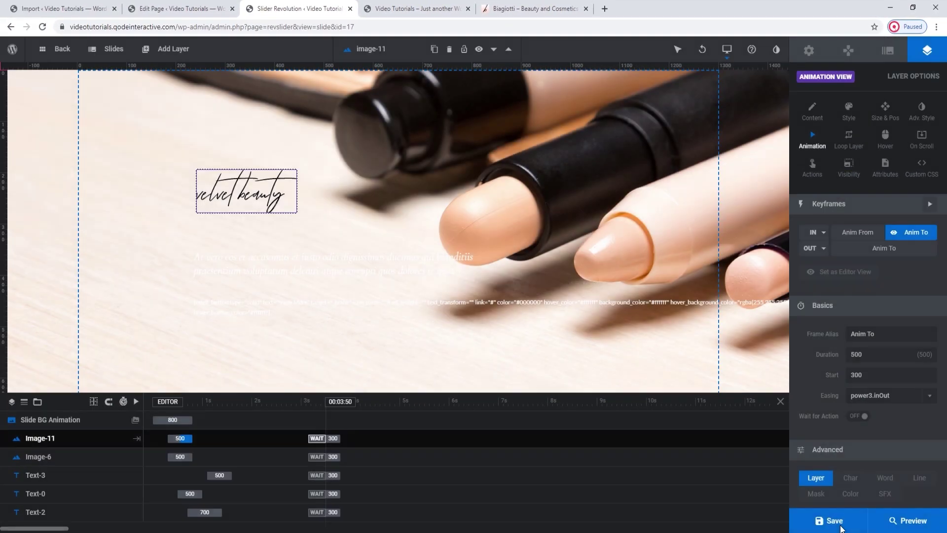
left_click(423, 8)
left_click(42, 27)
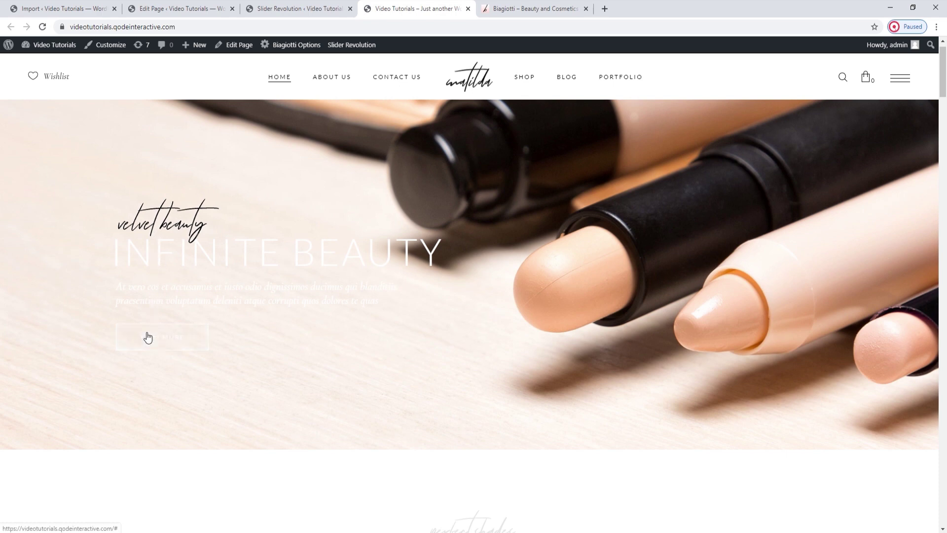
Set the text color of the INFINITE BEAUTY heading layer to black (#000000) in the slider editor
left_click(316, 8)
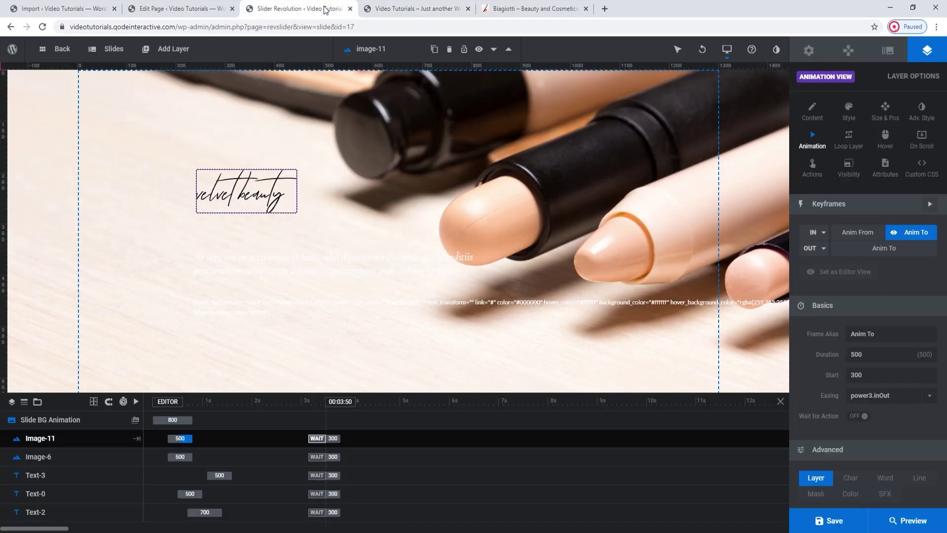
left_click(281, 232)
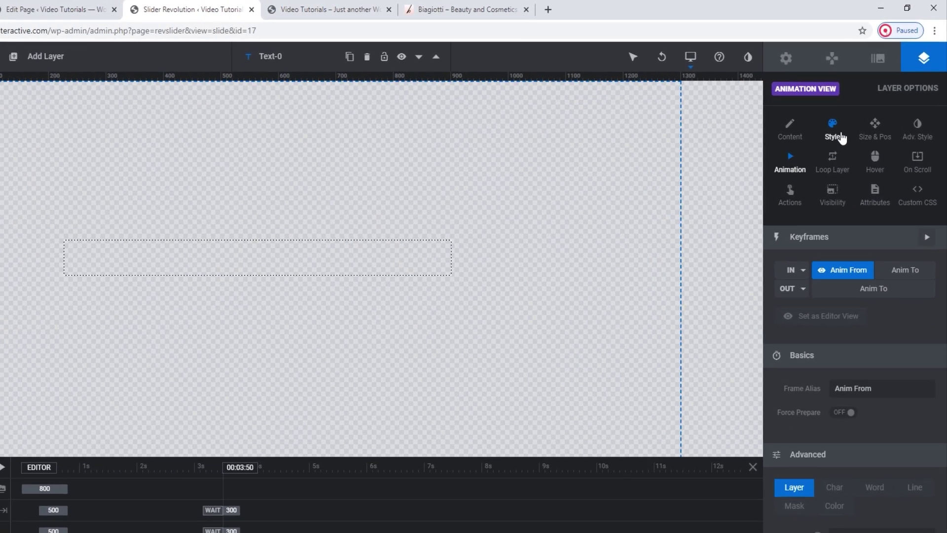
left_click(846, 118)
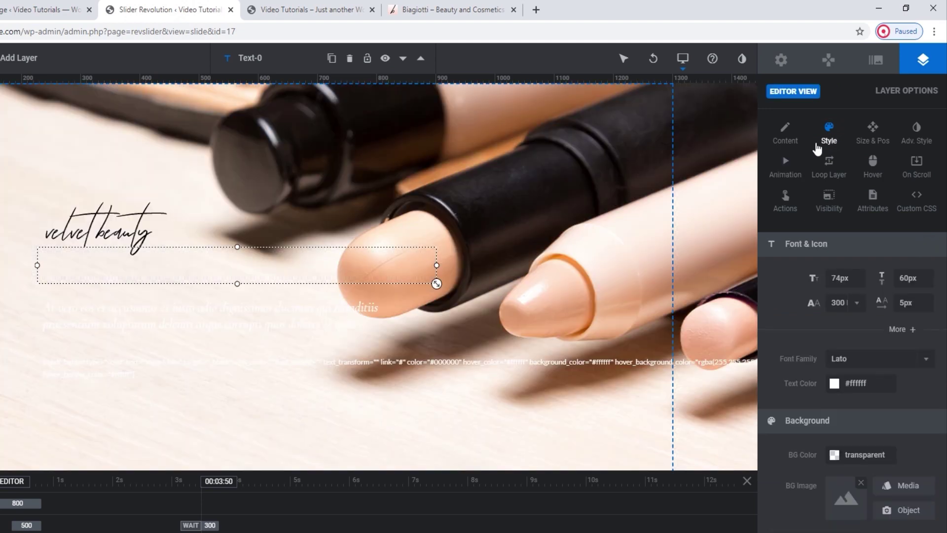
double_click(289, 256)
left_click(794, 312)
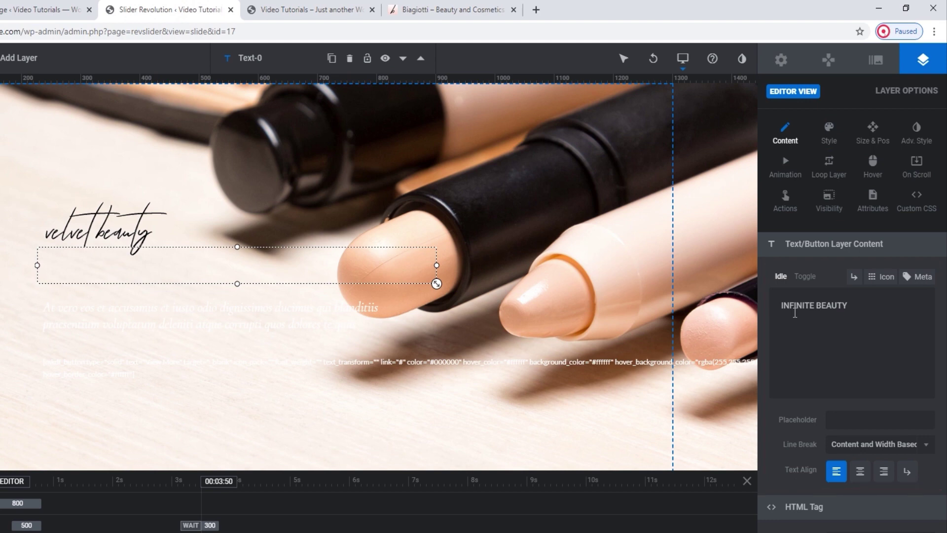
left_click(829, 137)
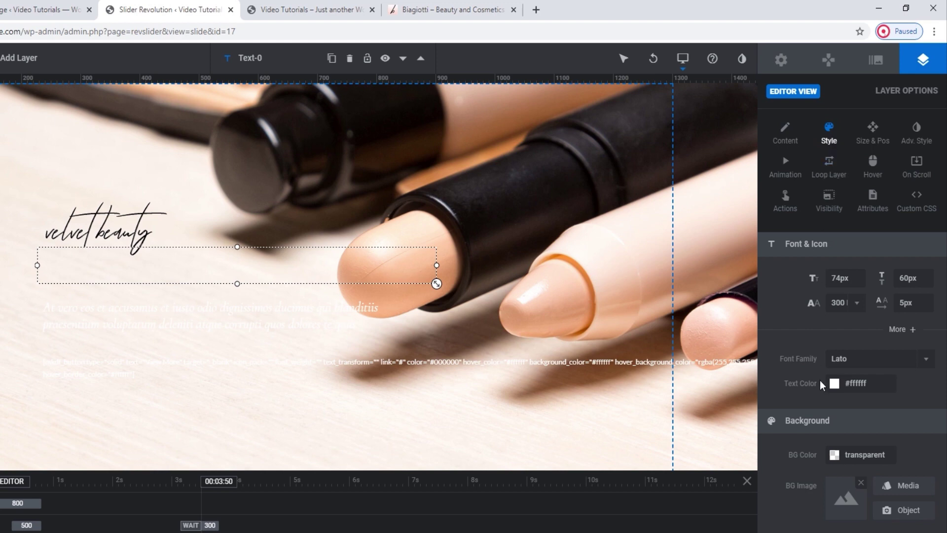
double_click(859, 386)
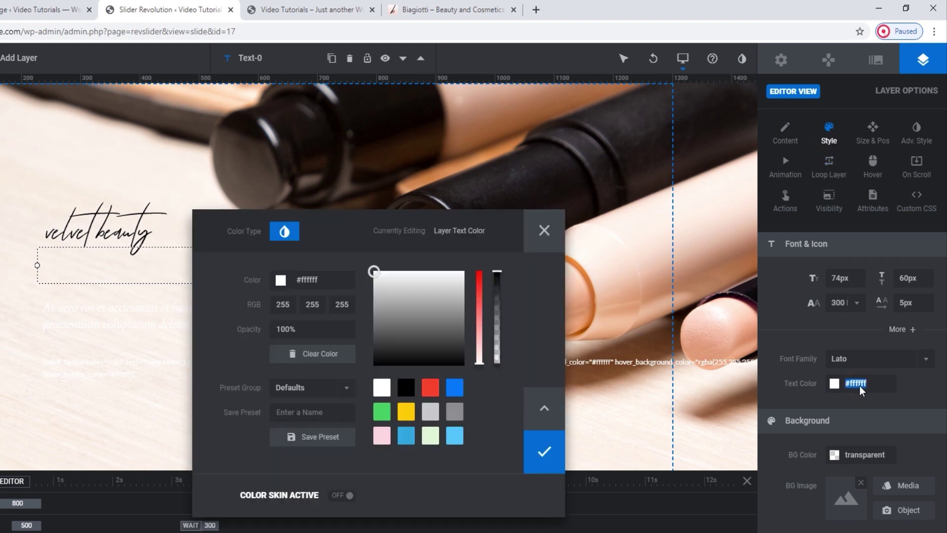
mouse_move(414, 301)
left_mouse_down()
mouse_move(420, 306)
mouse_move(383, 303)
mouse_move(374, 271)
left_mouse_up()
left_click(412, 391)
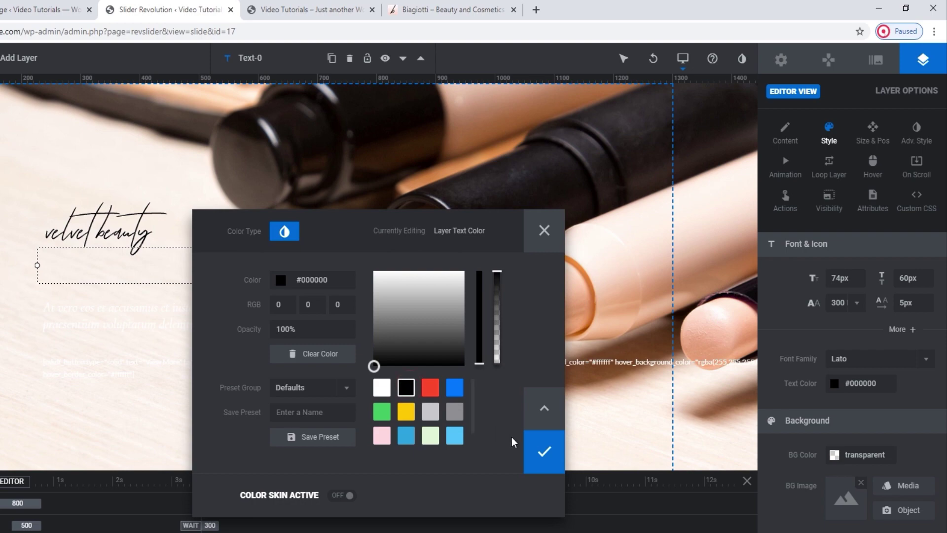
left_click(545, 452)
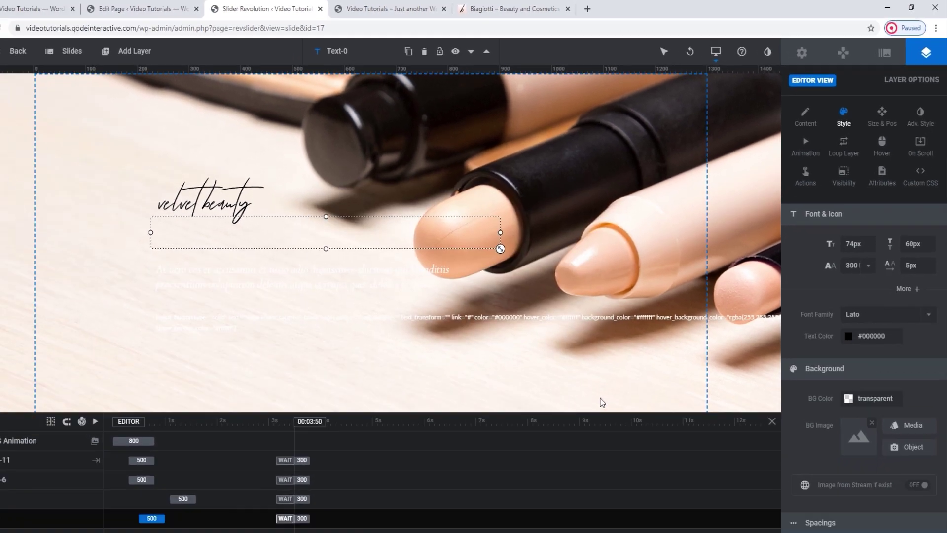
Save the slider and reload the live home page to check the INFINITE BEAUTY heading's color
left_click(805, 521)
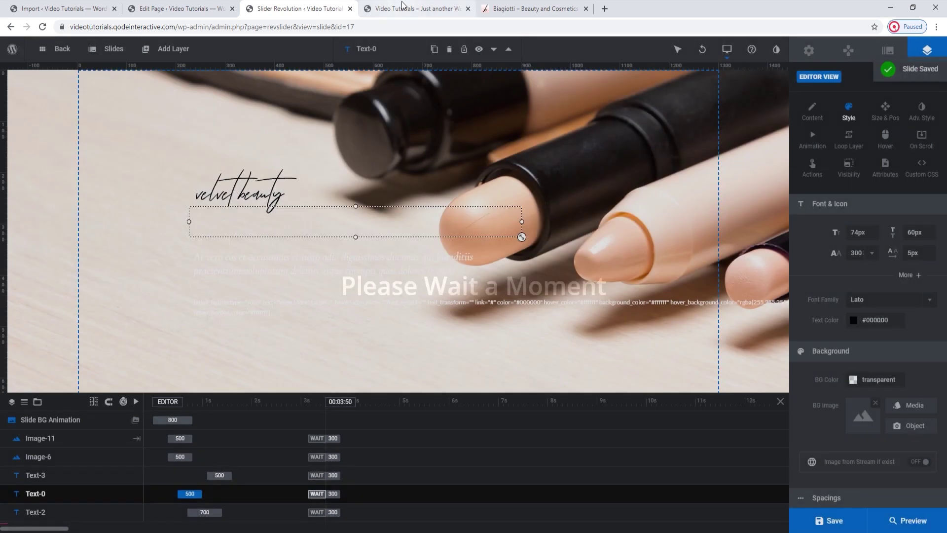
left_click(400, 9)
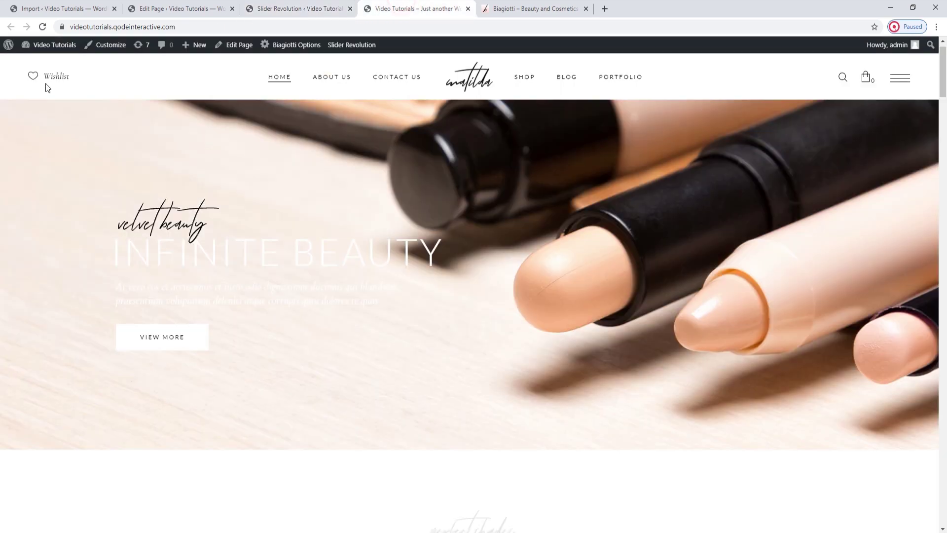
left_click(43, 26)
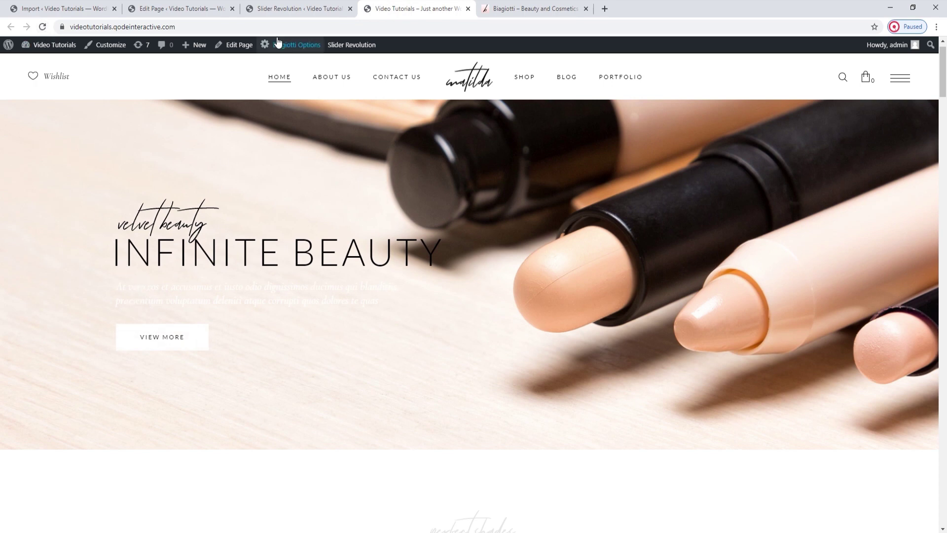
Set the text color of the paragraph layer below the heading to black (#000000) in the slider editor
left_click(277, 6)
left_click(273, 272)
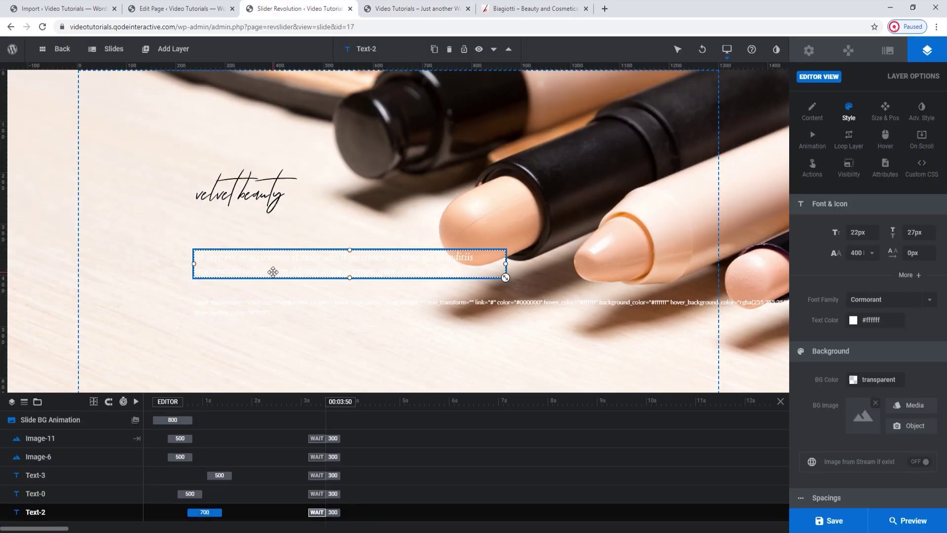
left_click(867, 321)
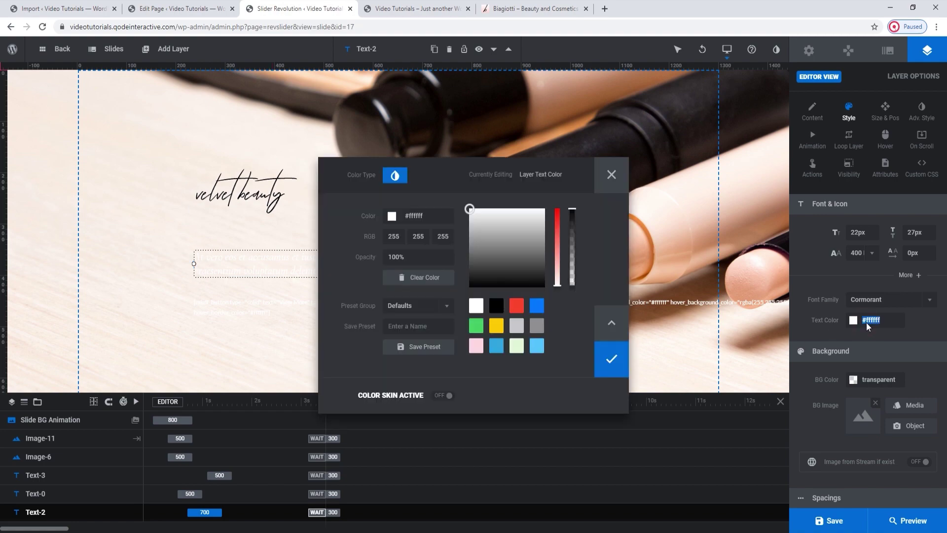
left_click(496, 306)
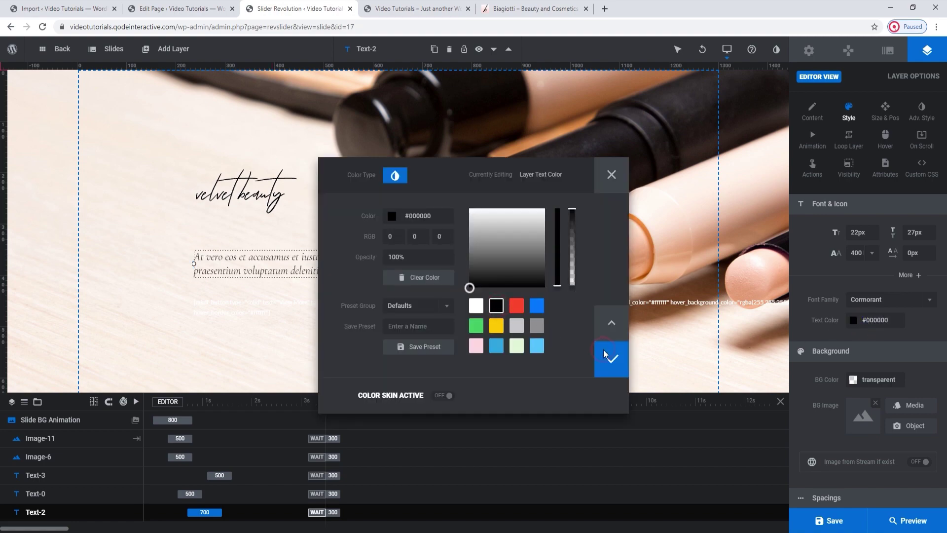
left_click(604, 353)
Save the slider and reload the live home page to check the paragraph's color
left_click(806, 526)
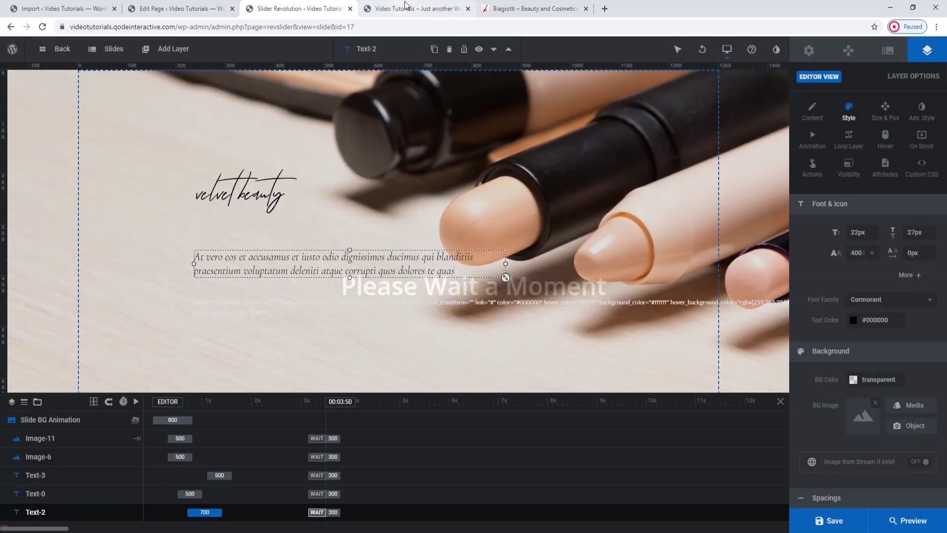
left_click(412, 8)
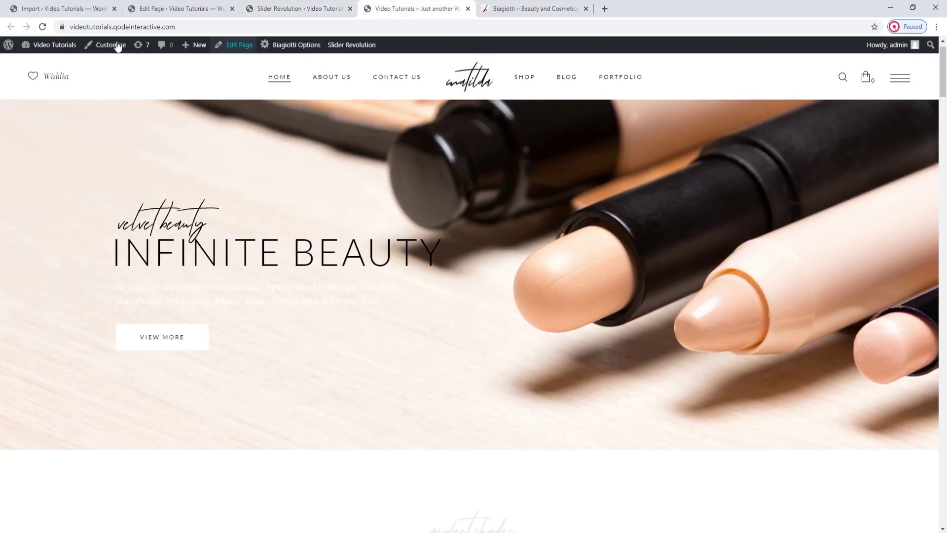
left_click(43, 27)
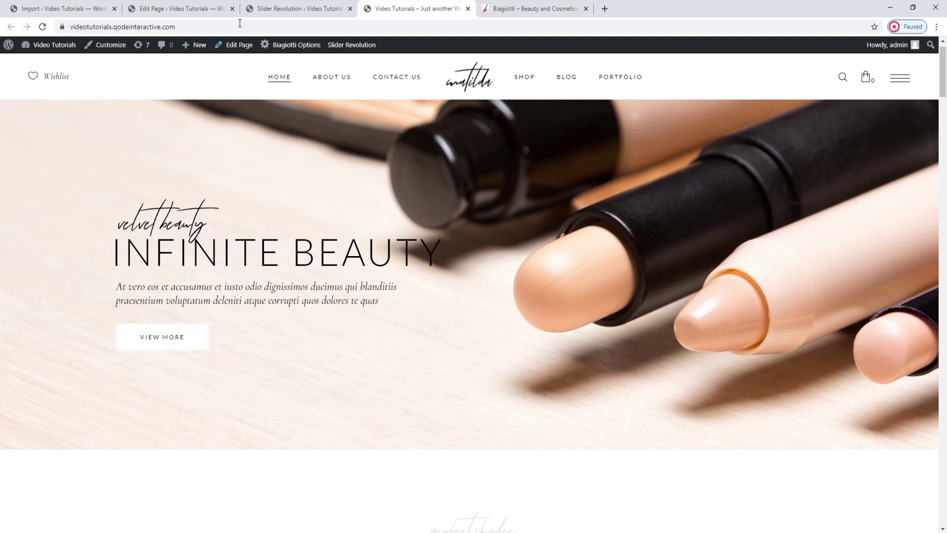
In the slider's button layer shortcode, set color to #ffffff and hover_color to #000000
left_click(277, 8)
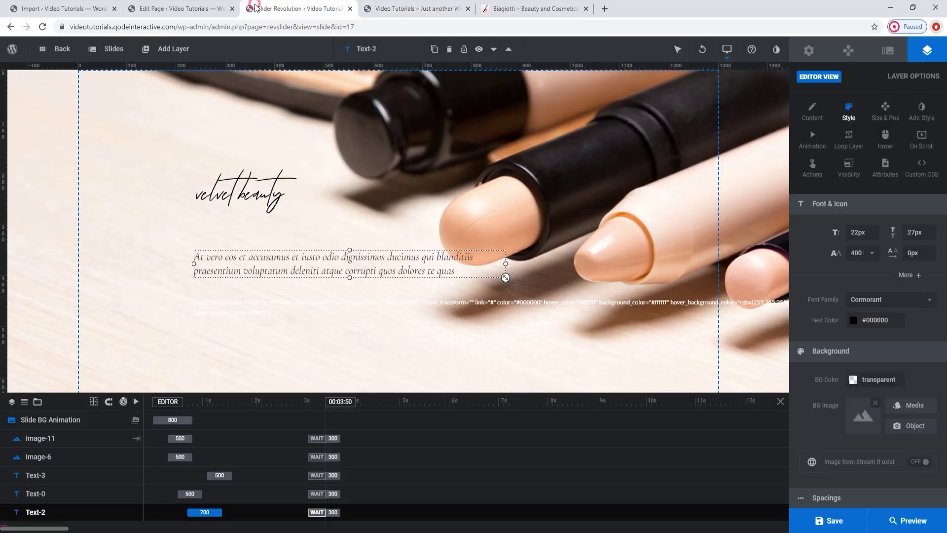
left_click(265, 304)
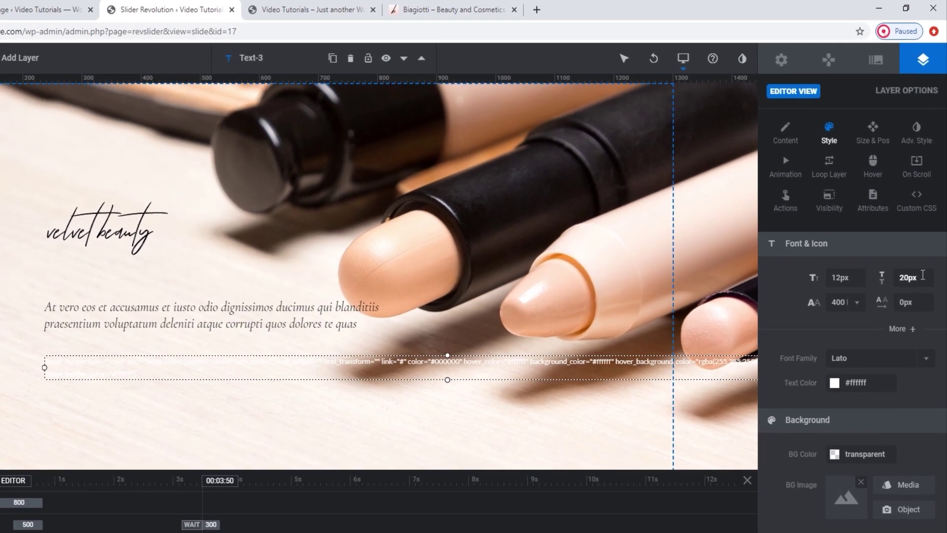
double_click(311, 362)
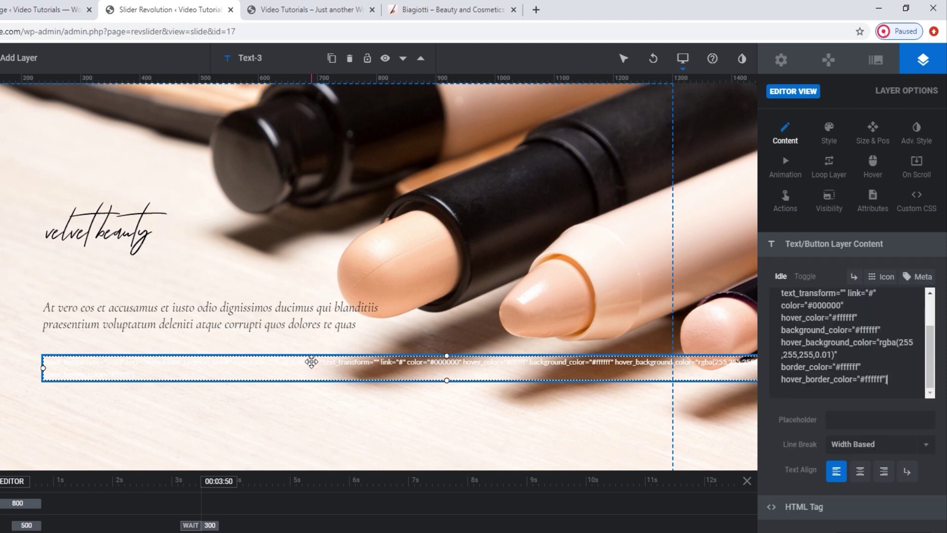
scroll(866, 349, "up", 2)
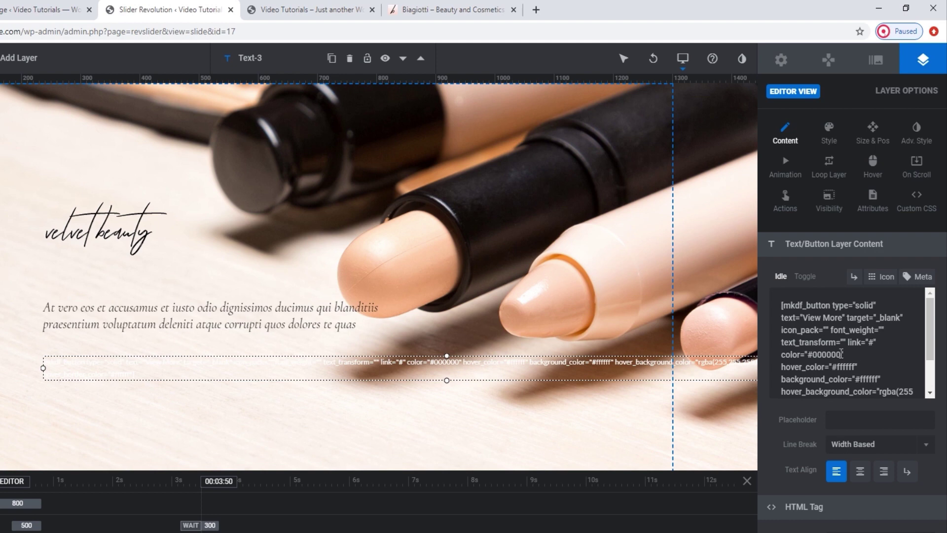
left_click_drag(841, 354, 815, 349)
type("ffffff")
left_click_drag(909, 354, 890, 354)
type("000000")
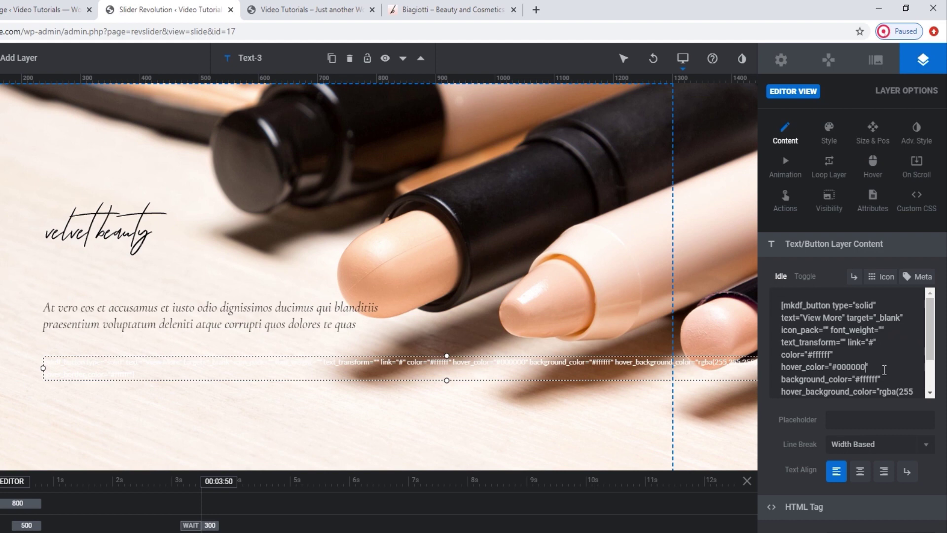
Set background_color, border_color and hover_border_color to #000000 in the button layer's shortcode
left_click_drag(878, 379, 860, 380)
type("000000")
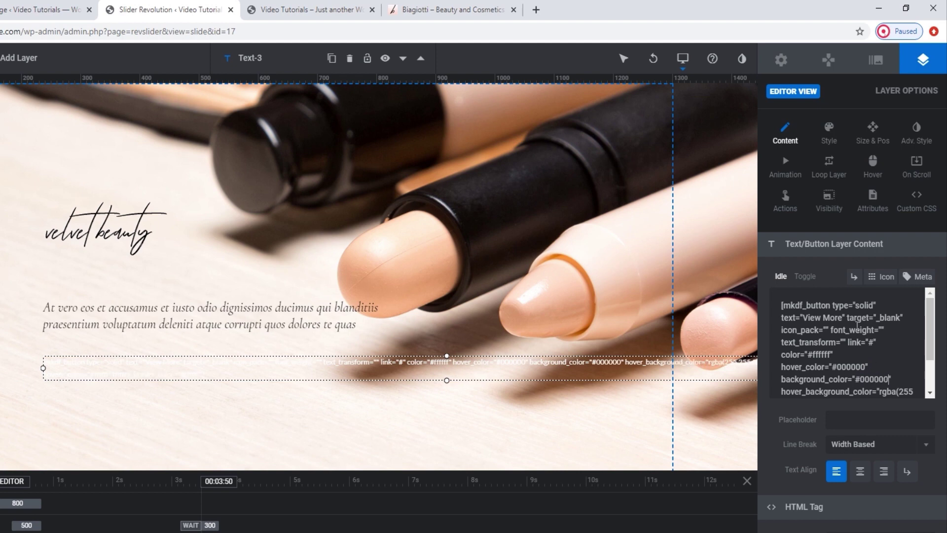
scroll(890, 398, "down", 1)
left_click(858, 364)
left_click_drag(858, 364, 842, 364)
type("000")
type("000")
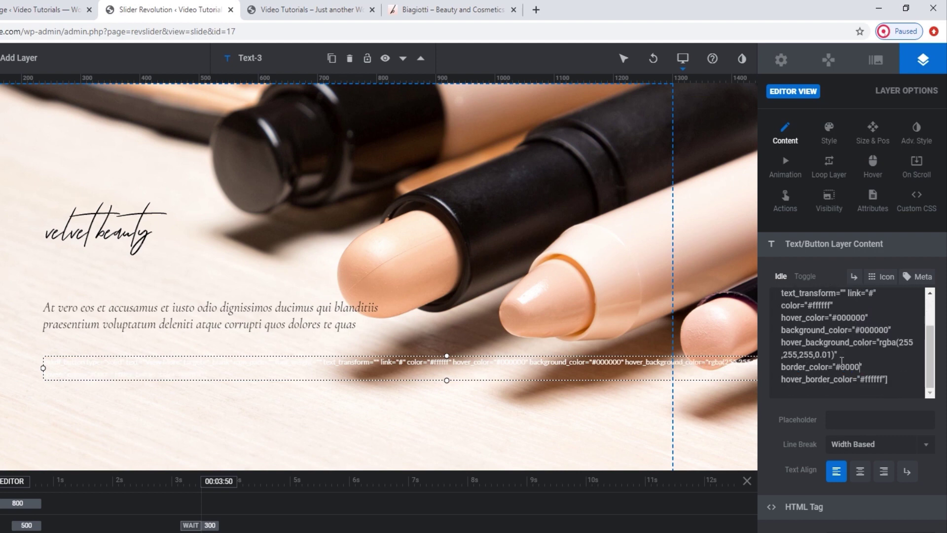
left_click(882, 378)
left_click_drag(882, 378, 866, 379)
type("000000")
Save the slider, reload the live home page to check the View More button, and dismiss the subscription pop-up
left_click(847, 517)
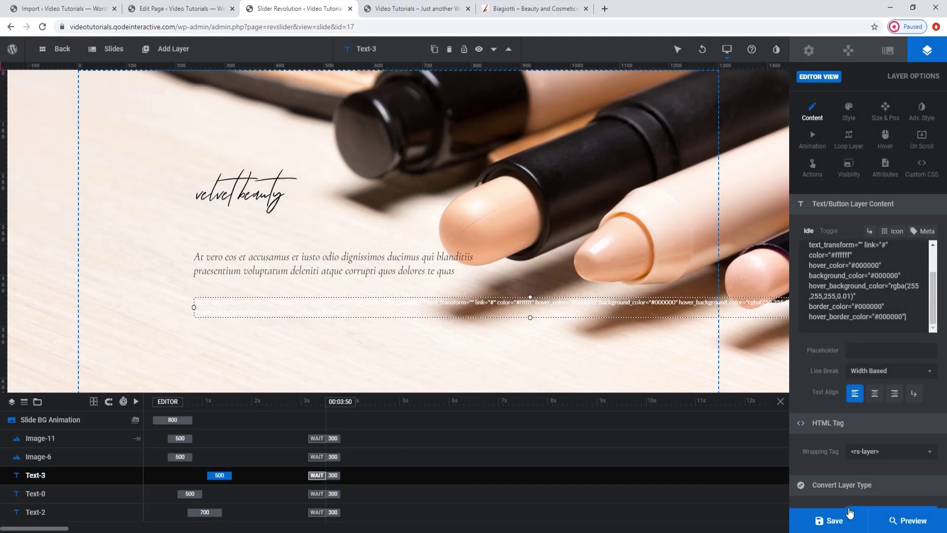
left_click(417, 8)
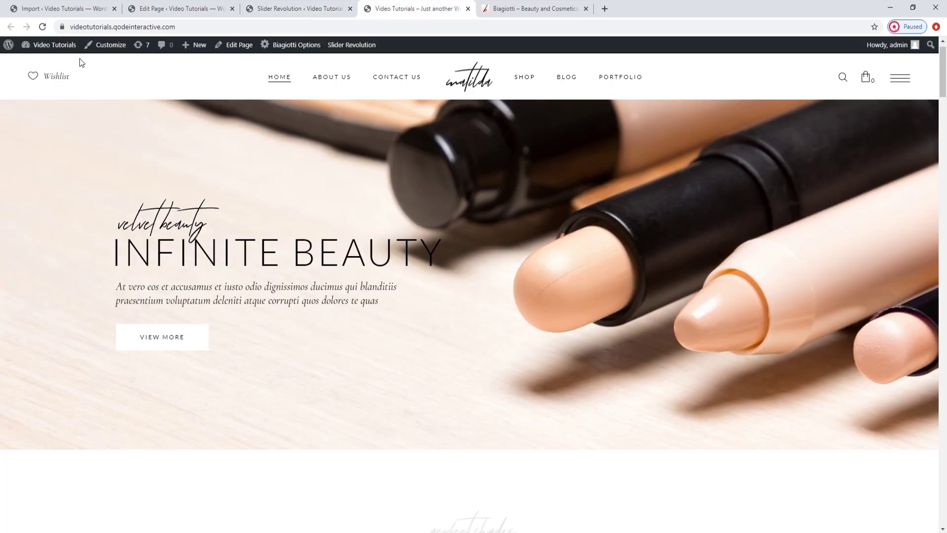
left_click(47, 28)
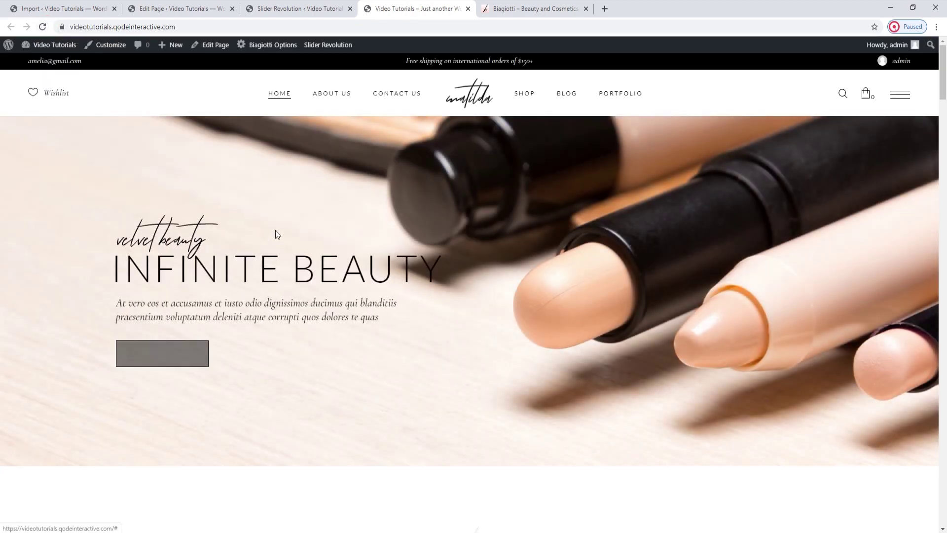
scroll(303, 240, "down", 2)
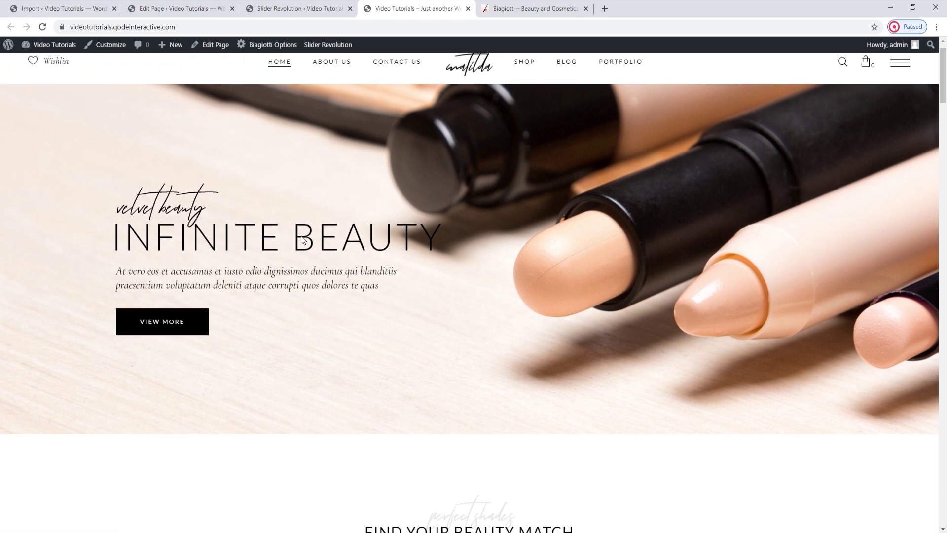
scroll(302, 276, "down", 3)
left_click(237, 408)
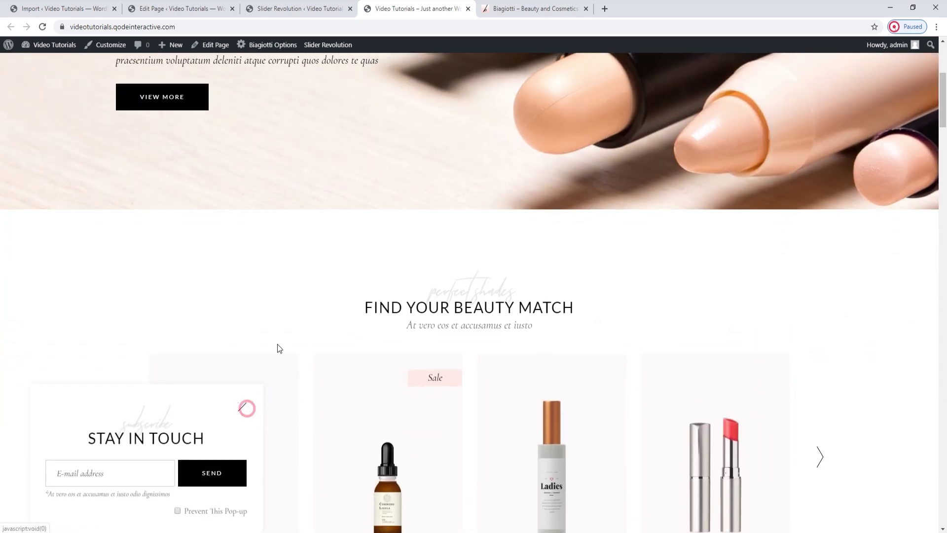
Close the slider editor and return to the Main Home page's editor
left_click(336, 7)
left_click(350, 8)
left_click(188, 8)
Look at the settings of the row below the slider and view its section on the live home page
scroll(364, 212, "up", 1)
scroll(365, 213, "down", 2)
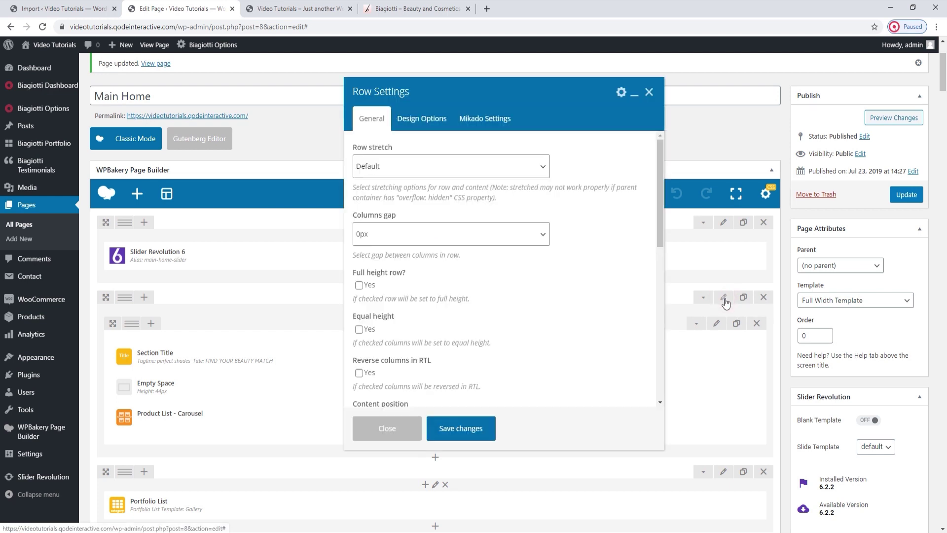
left_click(649, 93)
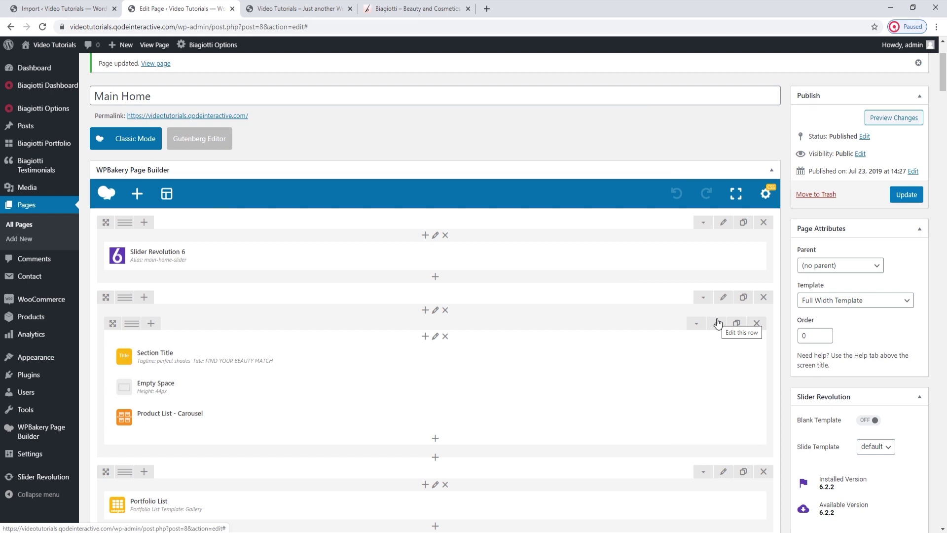
left_click(296, 9)
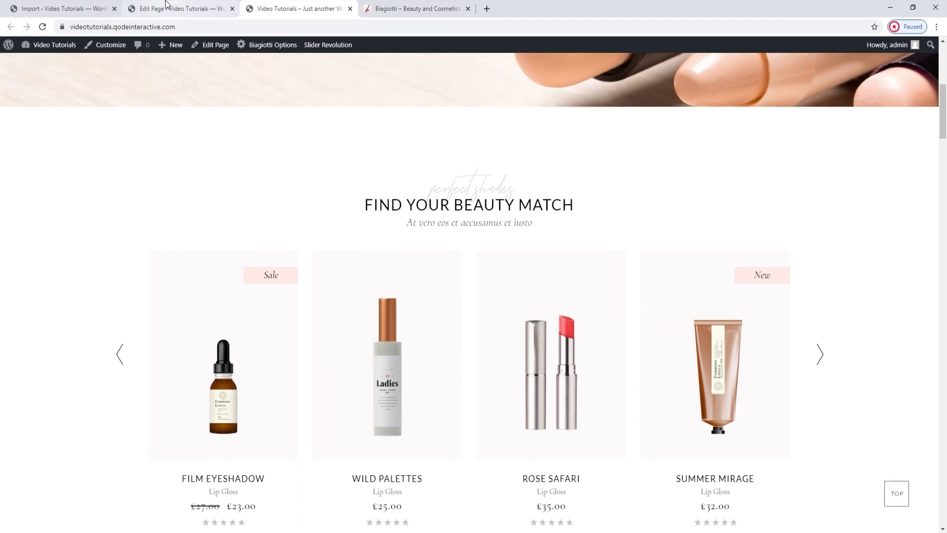
Open the Section Title element's settings and compare its tagline with the one on the live home page
left_click(168, 8)
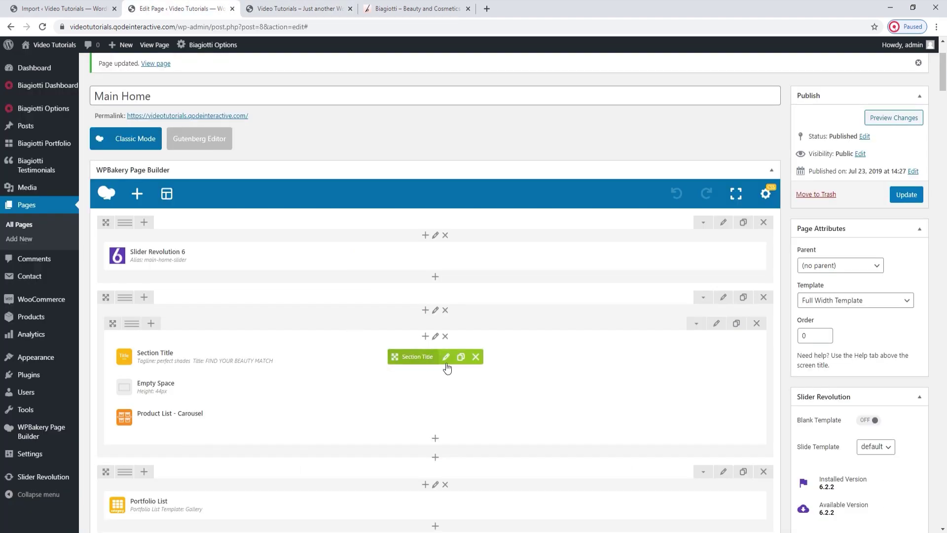
left_click(446, 357)
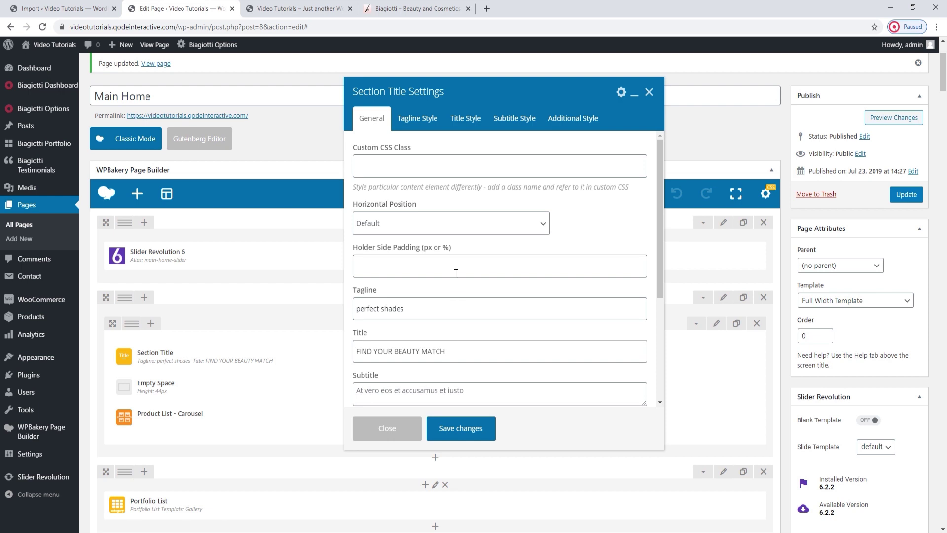
key("ctrl+Tab")
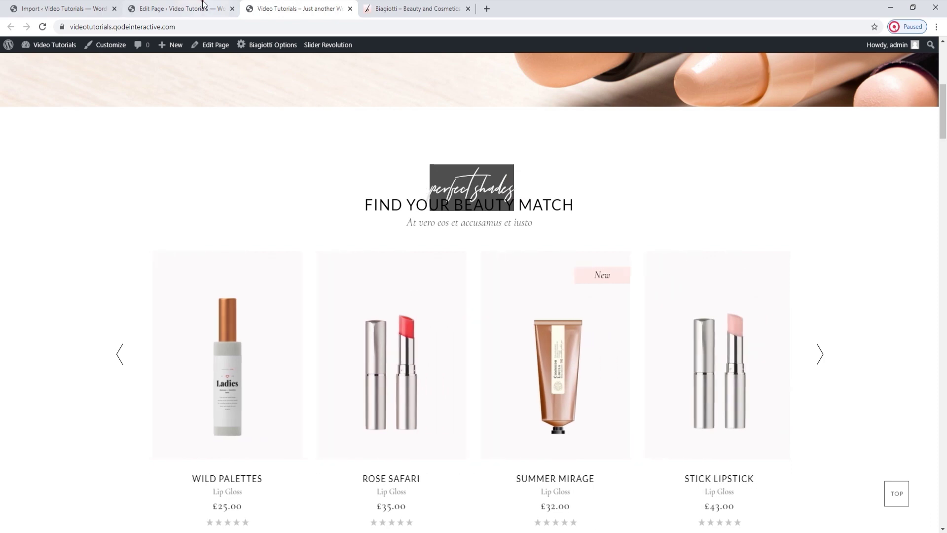
key("ctrl+shift+Tab")
left_click(390, 309)
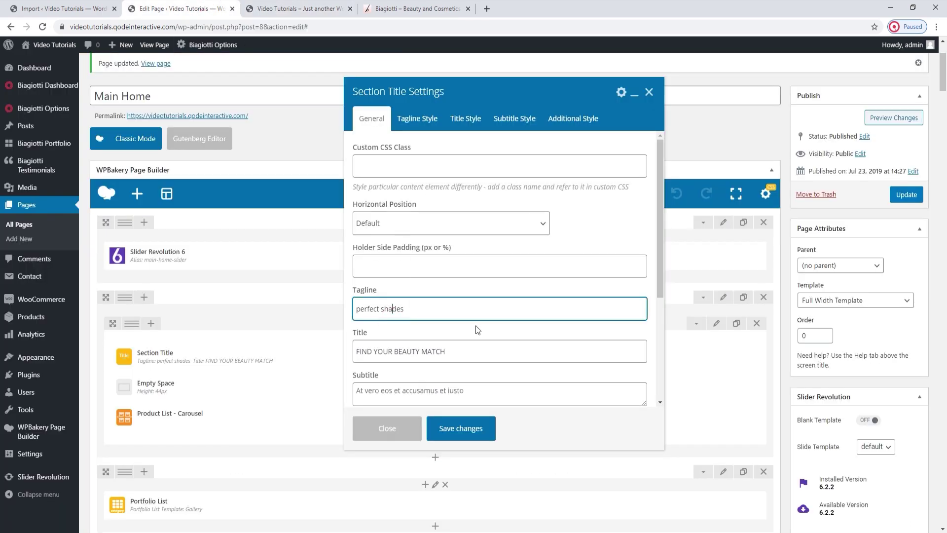
Compare the Section Title's title and subtitle texts with the heading and subtitle on the live home page
scroll(377, 296, "down", 1)
left_click(406, 300)
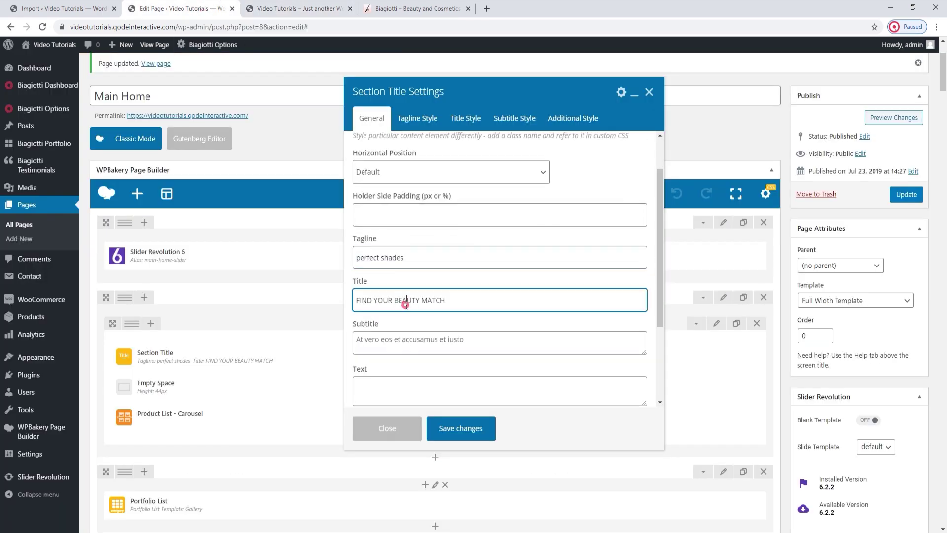
left_click(291, 6)
left_click_drag(590, 202, 362, 204)
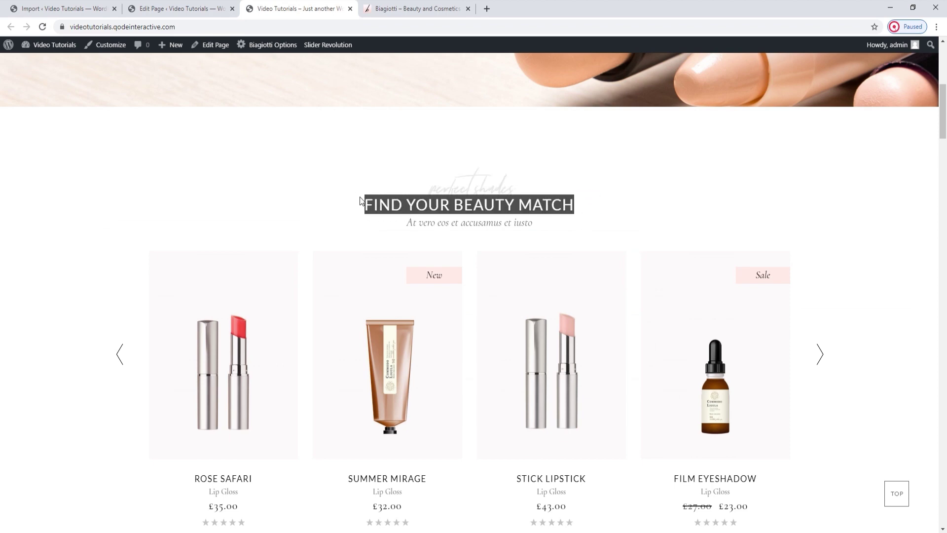
left_click(200, 7)
scroll(450, 313, "down", 1)
left_click(482, 290)
left_click(265, 7)
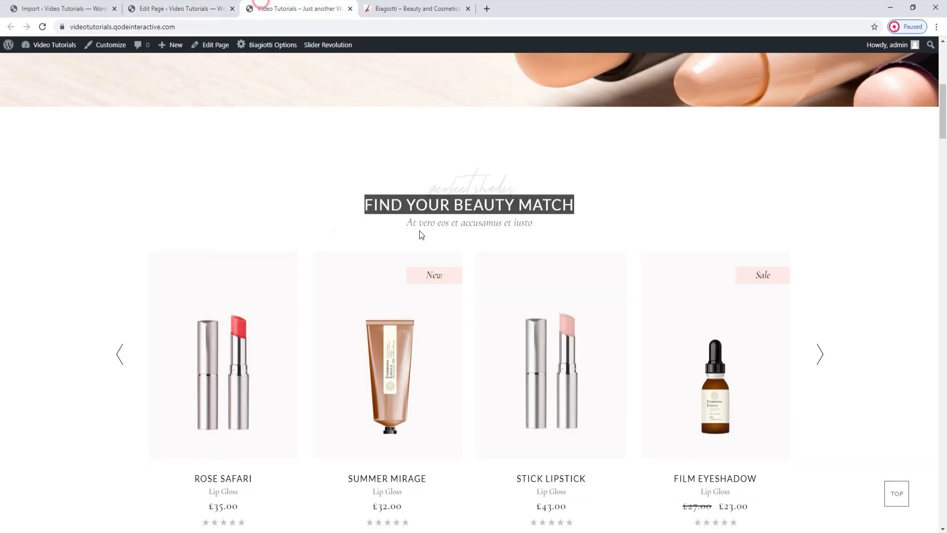
left_click(519, 231)
left_click(182, 8)
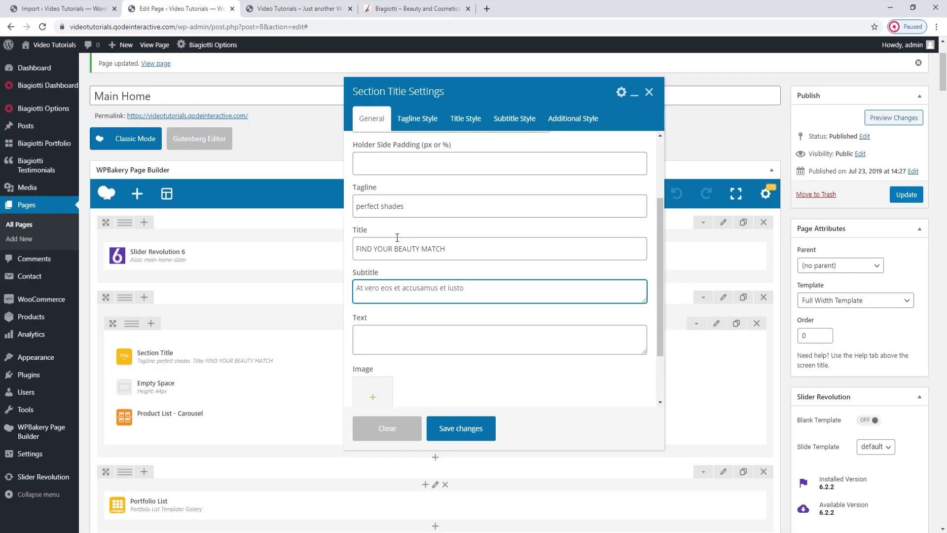
Review the Section Title's remaining general options and its tagline tag, position, color, font and margin options
scroll(493, 355, "down", 1)
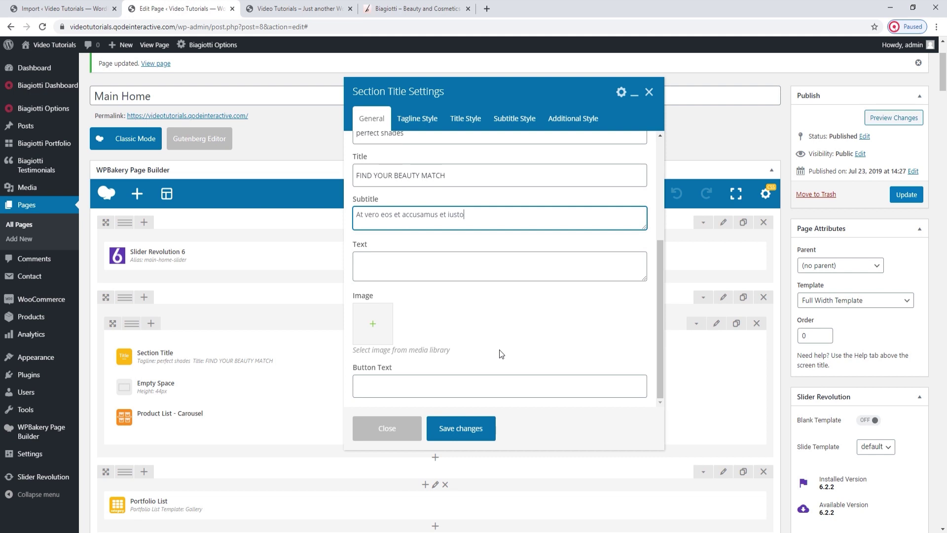
left_click(419, 125)
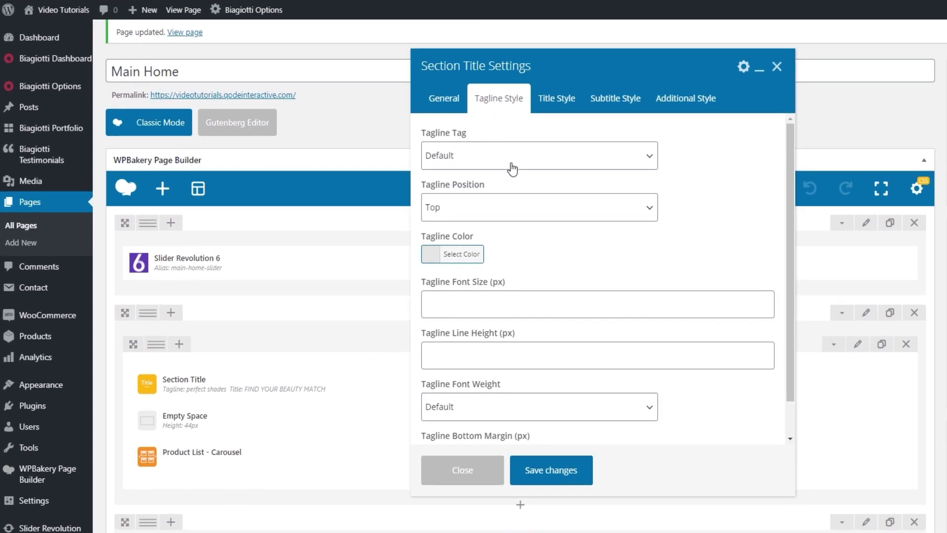
left_click(513, 212)
left_click(524, 215)
left_click(463, 266)
left_click(463, 254)
scroll(527, 305, "down", 1)
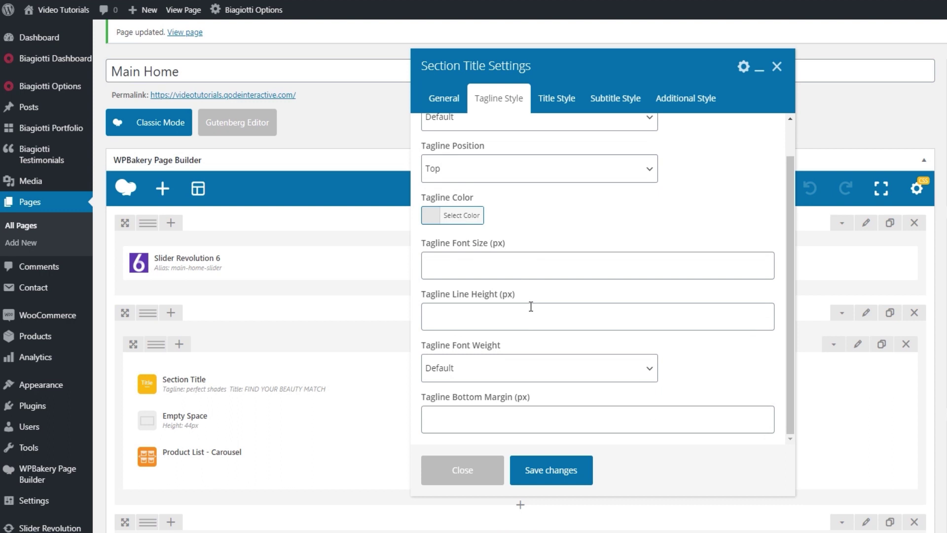
Review the Section Title's title, subtitle and additional button style options
left_click(550, 100)
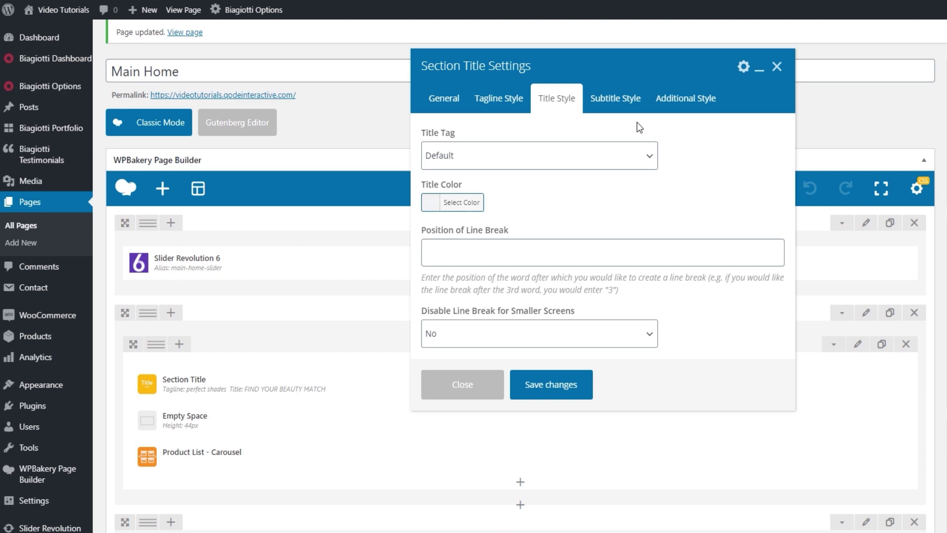
left_click(617, 99)
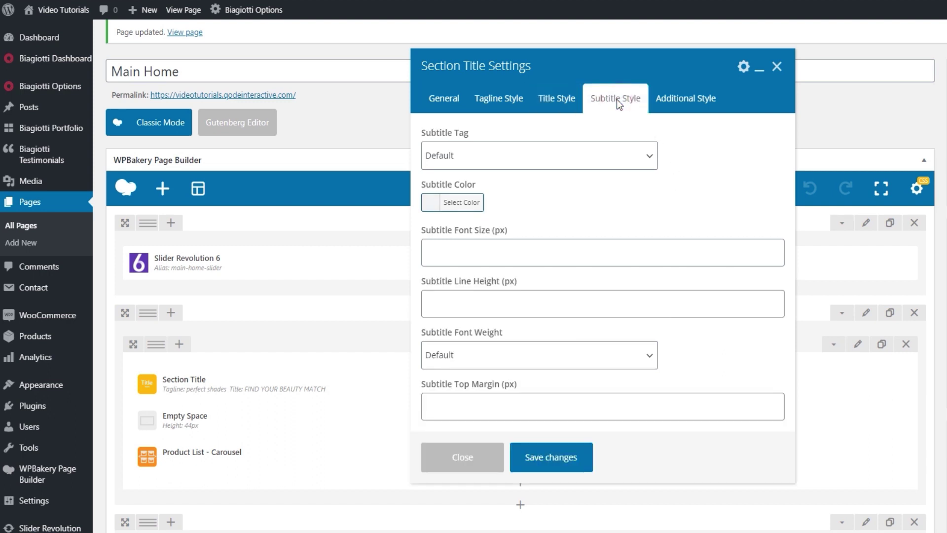
left_click(664, 102)
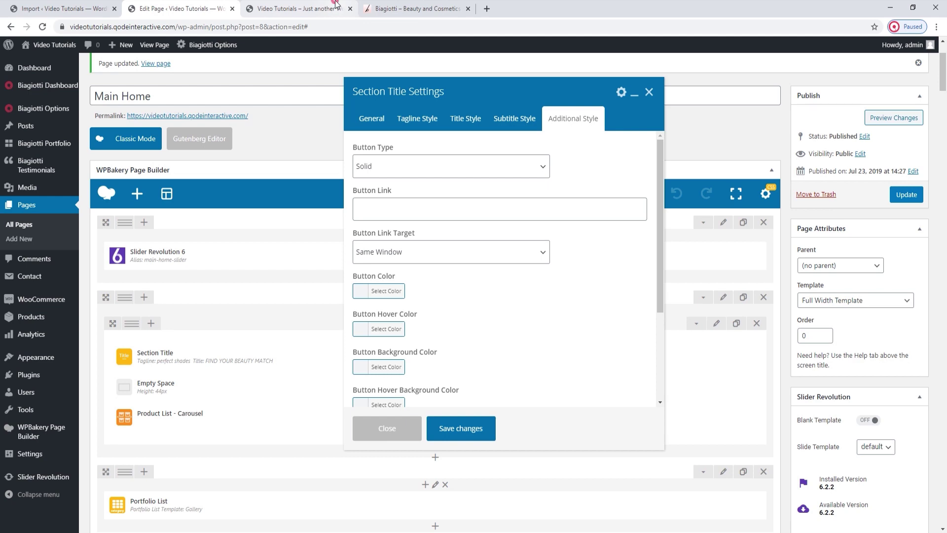
left_click(335, 5)
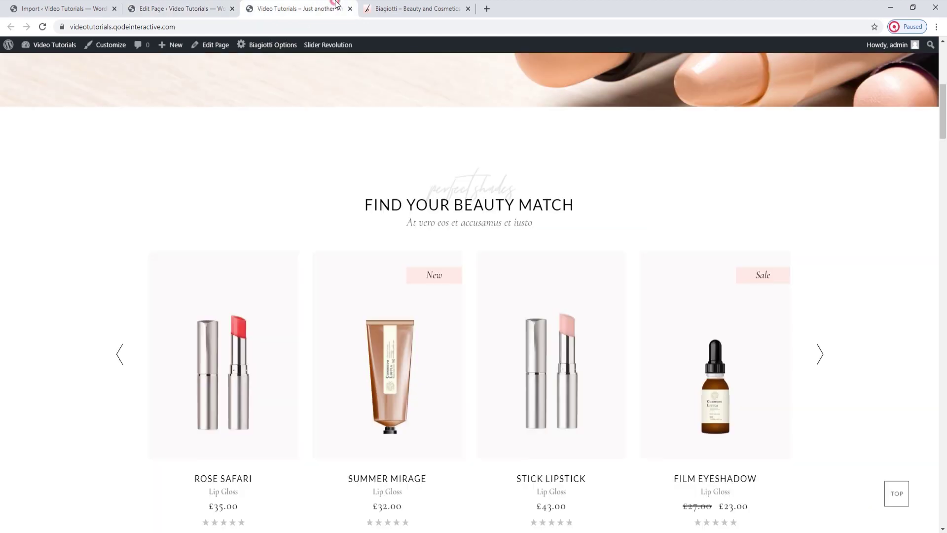
left_click(223, 6)
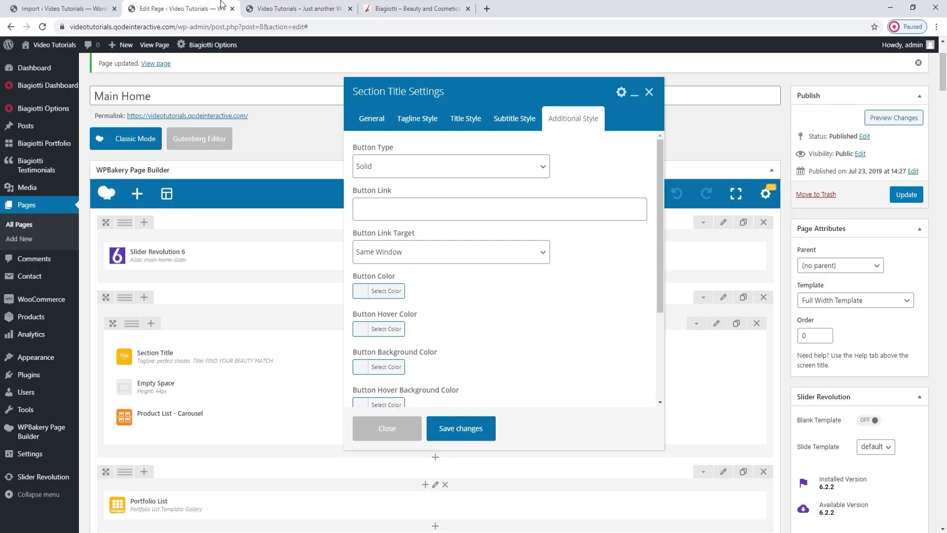
scroll(526, 258, "down", 3)
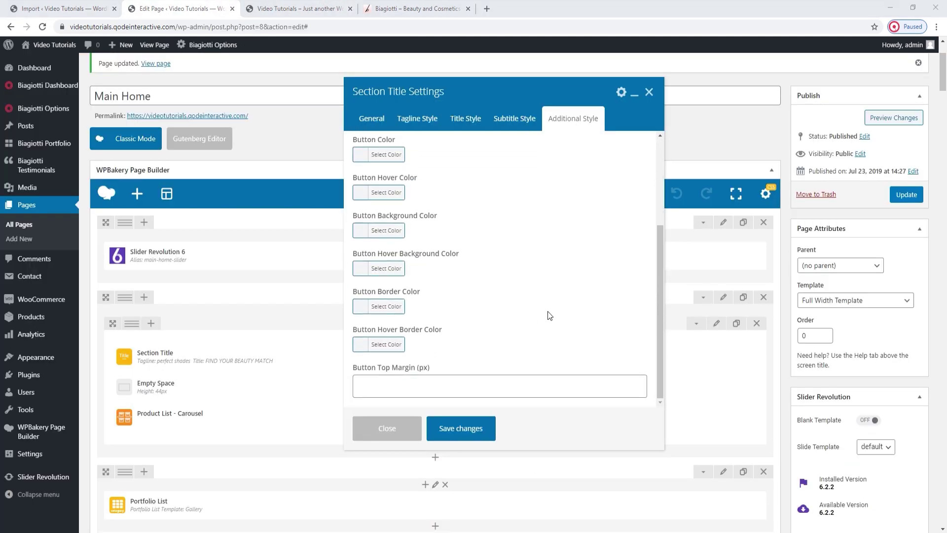
Close the Section Title settings, view the product carousel on the live home page and return to the page editor
left_click(649, 93)
left_click(299, 9)
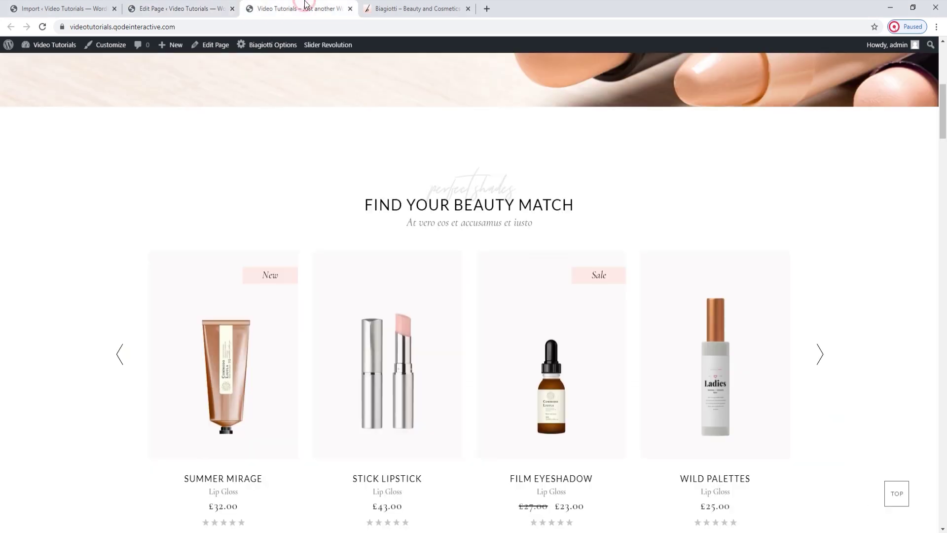
scroll(417, 262, "down", 1)
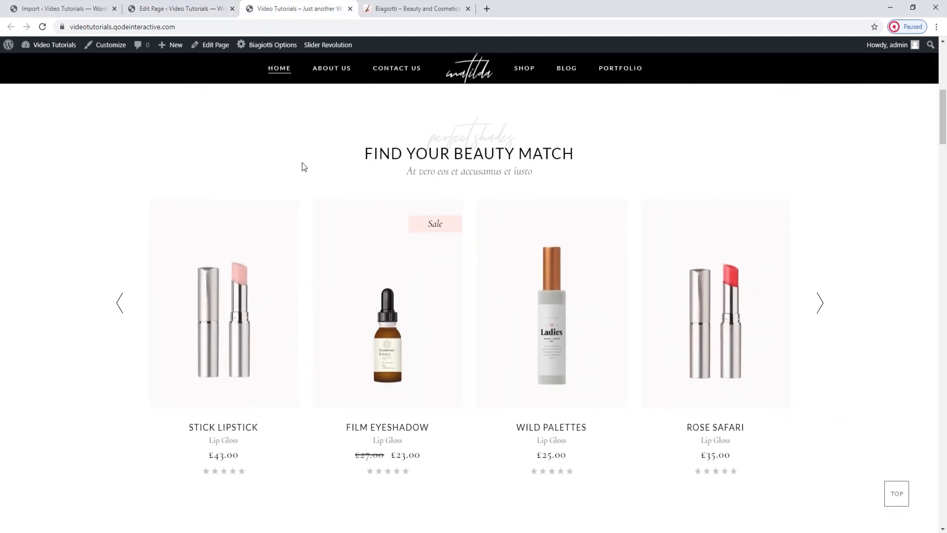
left_click(179, 6)
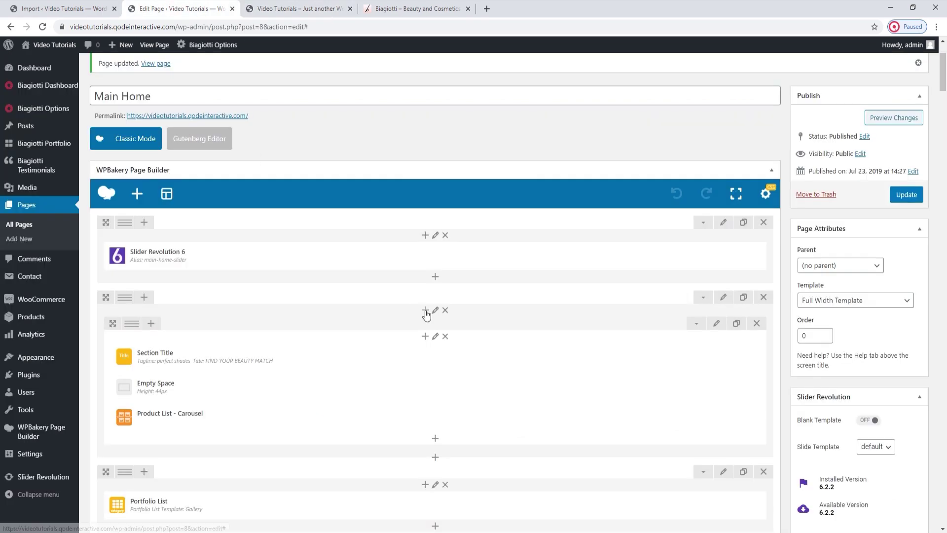
Compare the Product List - Carousel element with the product carousel on the live home page and return to the page editor
scroll(436, 315, "down", 3)
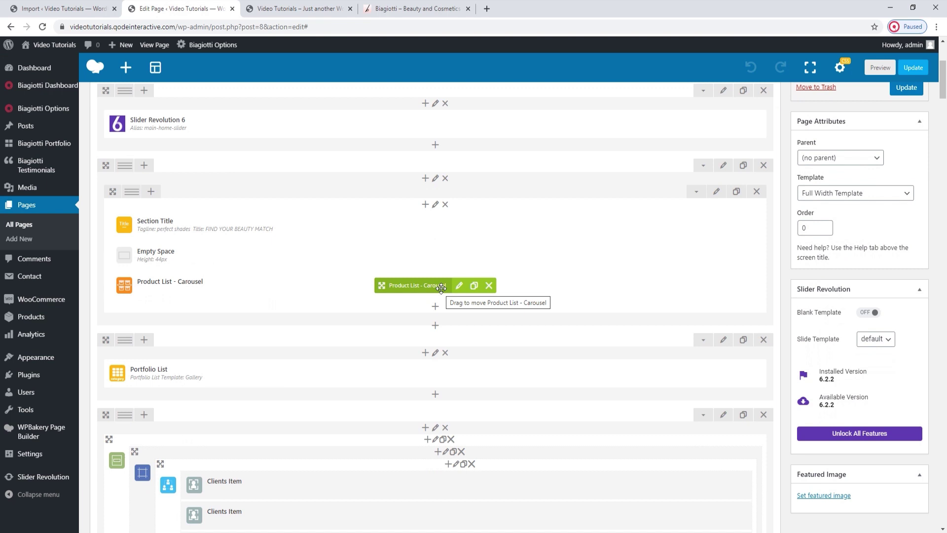
left_click(288, 8)
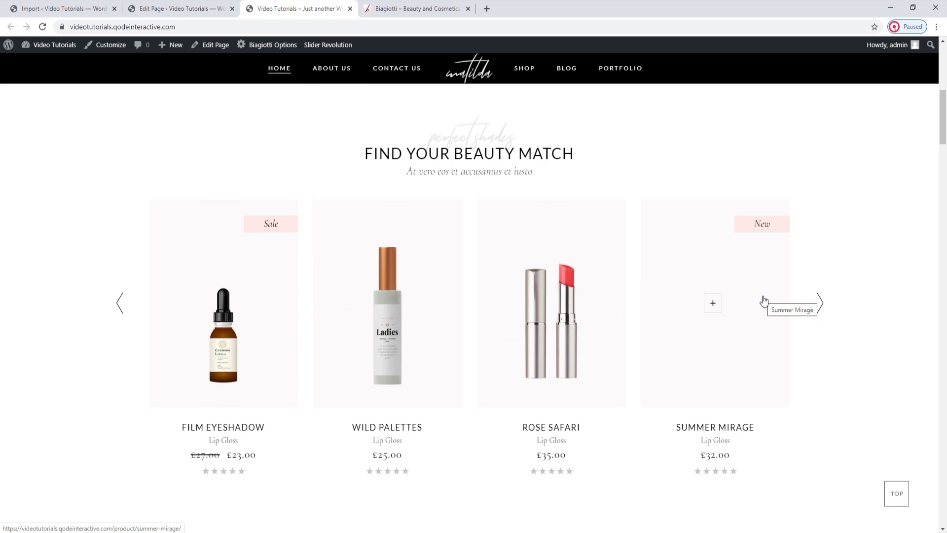
left_click(184, 10)
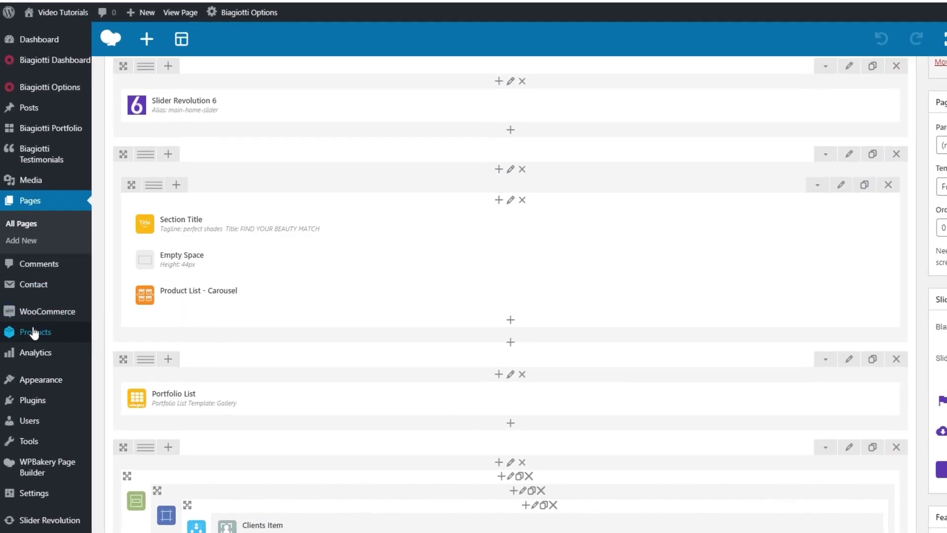
Open the products list in a separate tab and start a new product named Lipstick
mouse_move(27, 323)
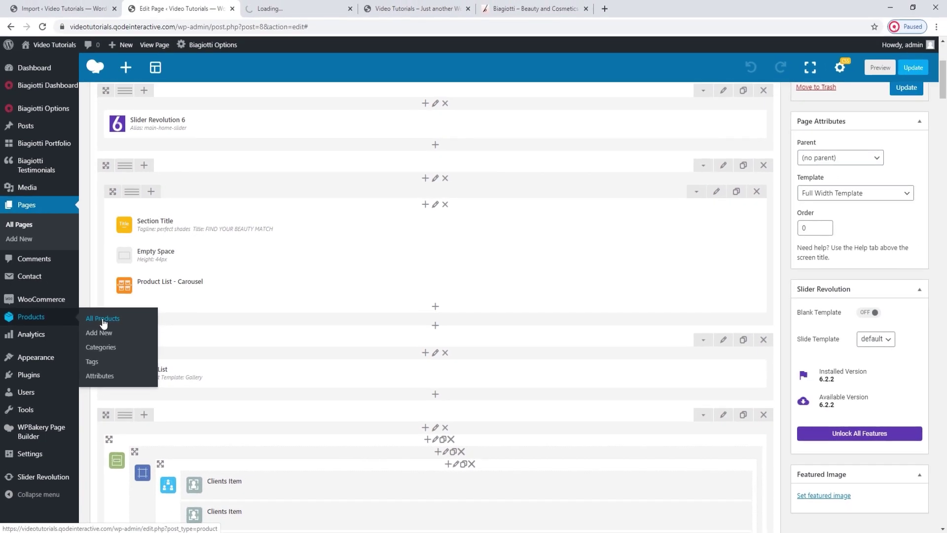
left_click(121, 337)
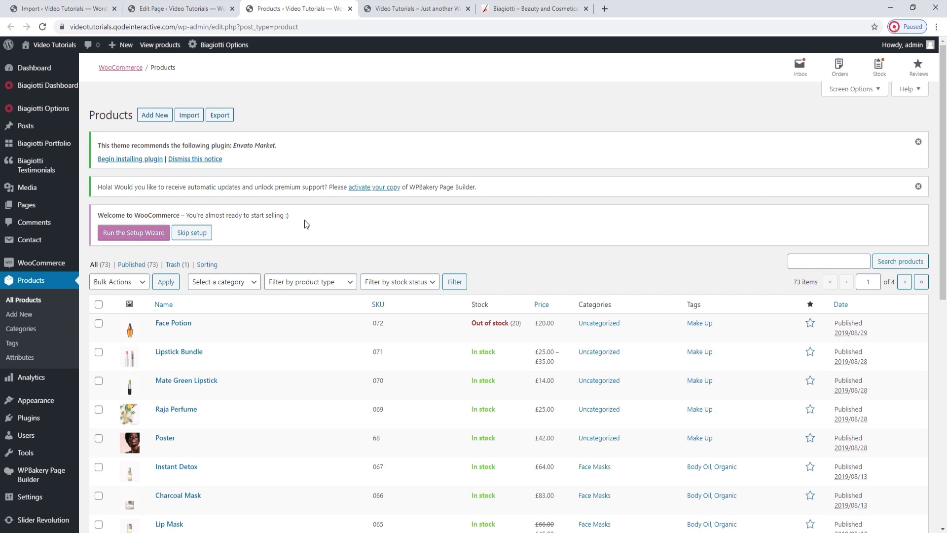
left_click(163, 117)
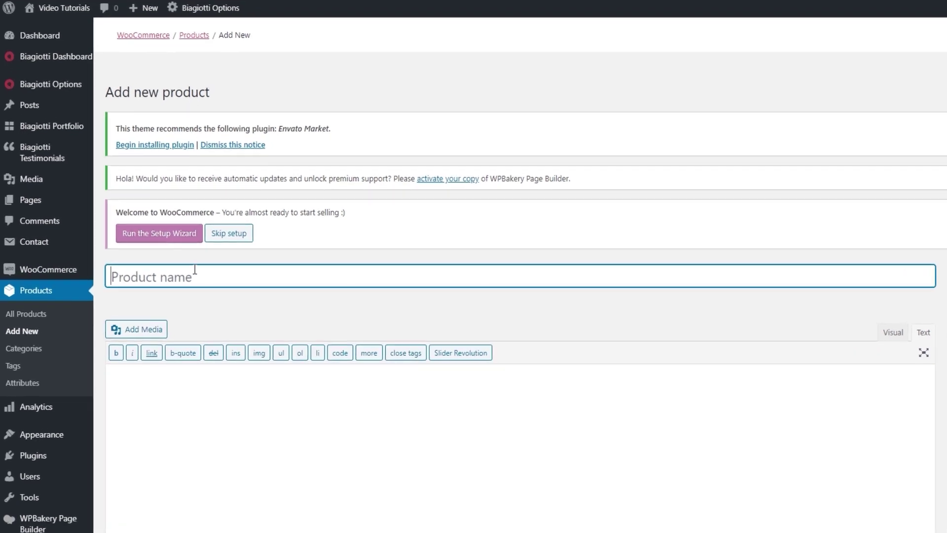
type("Lipstick")
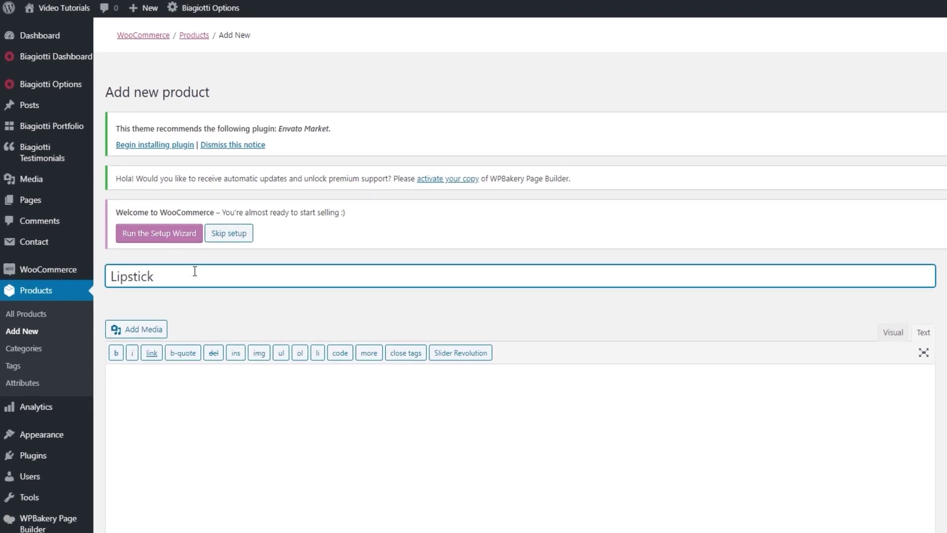
left_click(216, 303)
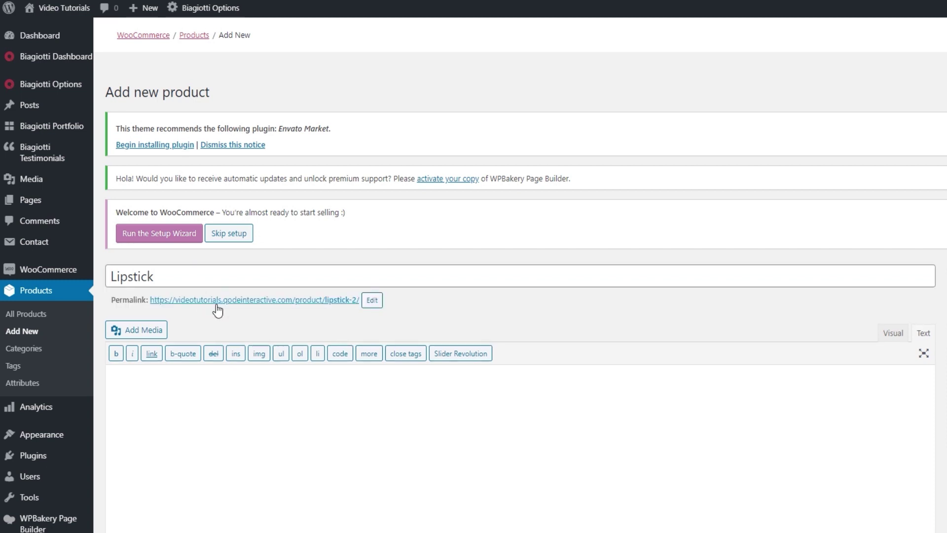
Check the categories available for the new product and open the product categories page in a separate tab
scroll(218, 310, "down", 3)
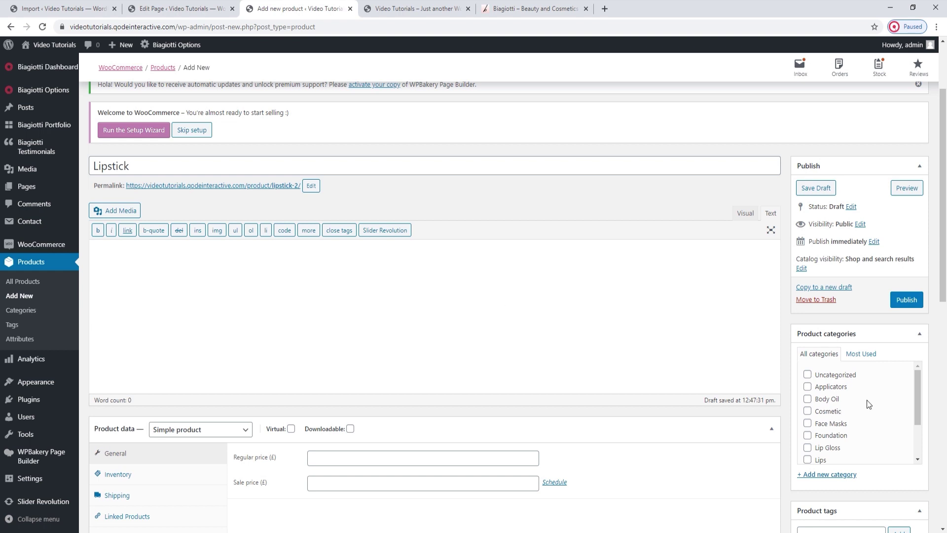
scroll(869, 403, "down", 2)
scroll(869, 404, "up", 2)
middle_click(28, 310)
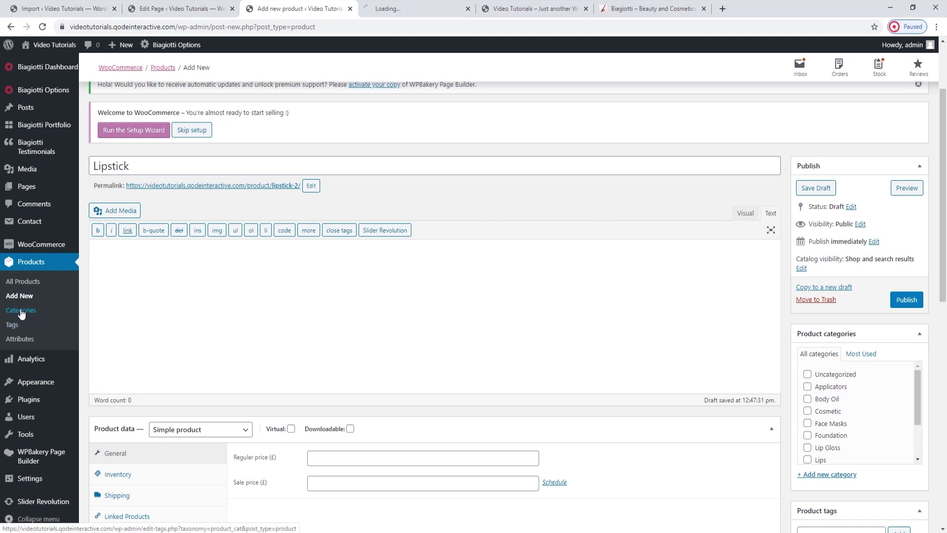
left_click(394, 9)
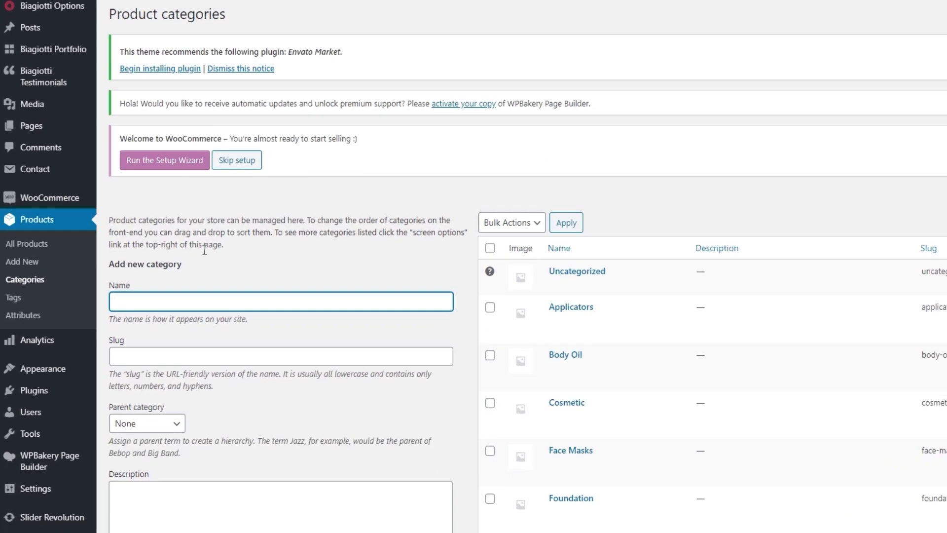
Enter Make Up as the new product category's name and copy the same text into its slug
left_click(158, 341)
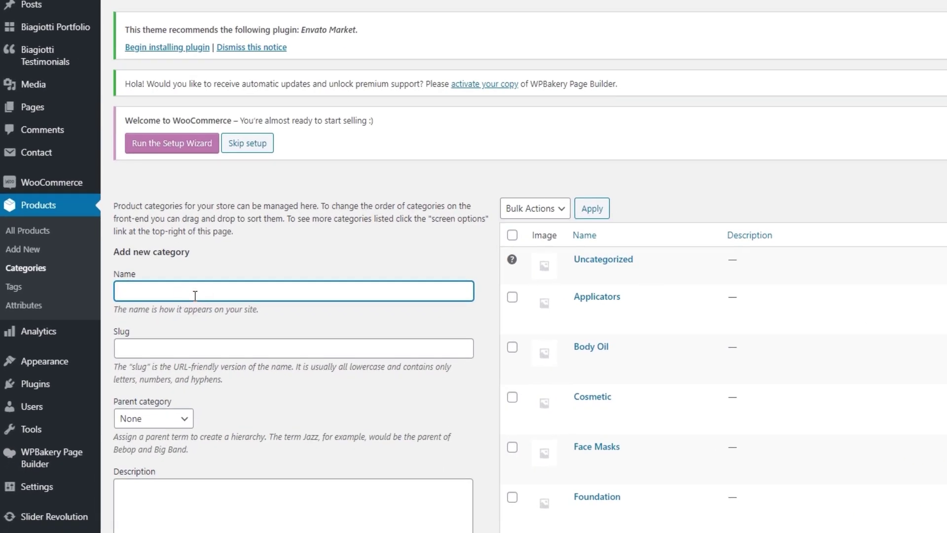
type("Make Up")
double_click(194, 295)
triple_click(195, 295)
right_click(194, 295)
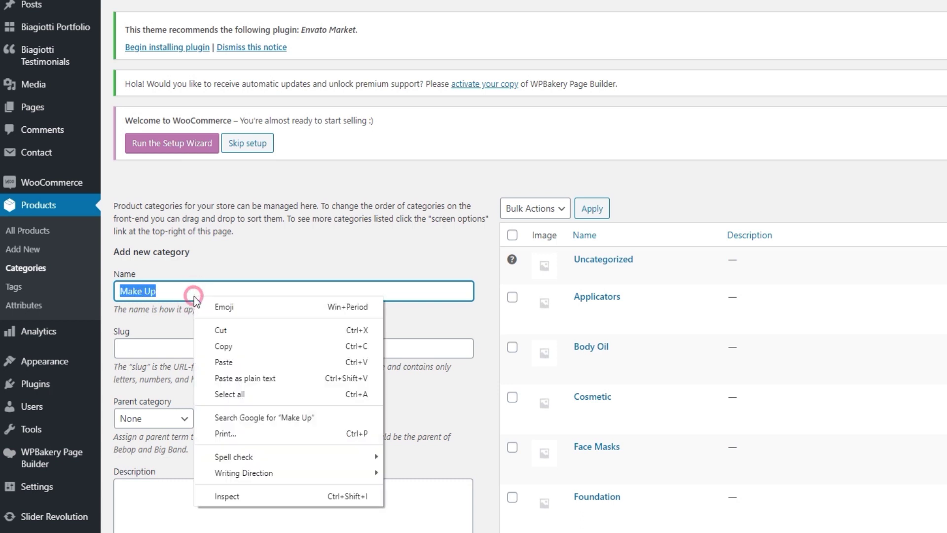
left_click(251, 344)
left_click(186, 347)
right_click(220, 350)
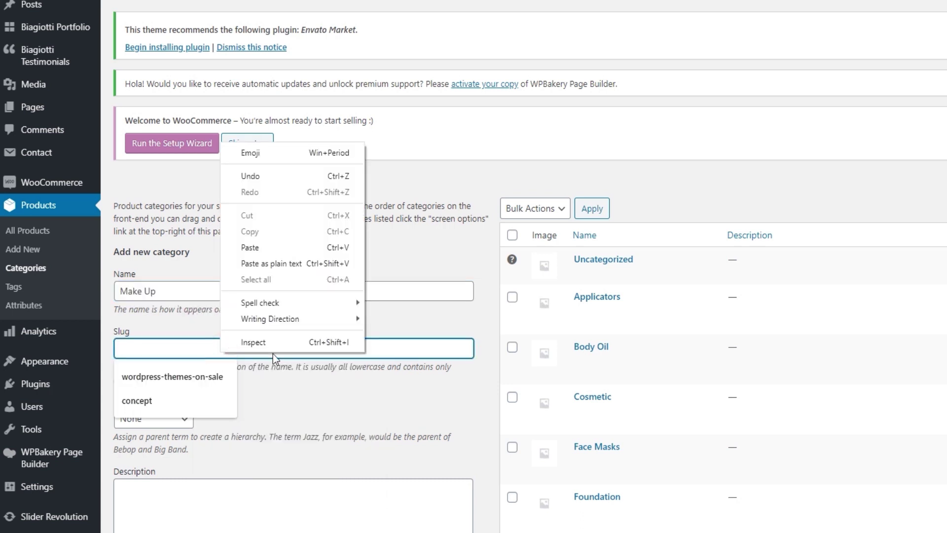
left_click(267, 246)
left_click(371, 444)
Add the Make Up category with the default display type and check it in the category list
scroll(372, 441, "down", 5)
scroll(367, 389, "down", 2)
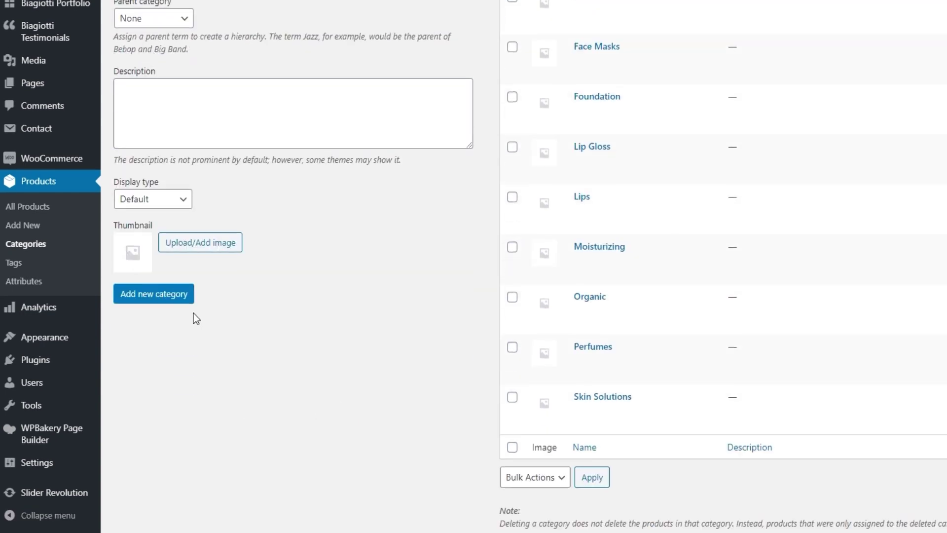
left_click(163, 293)
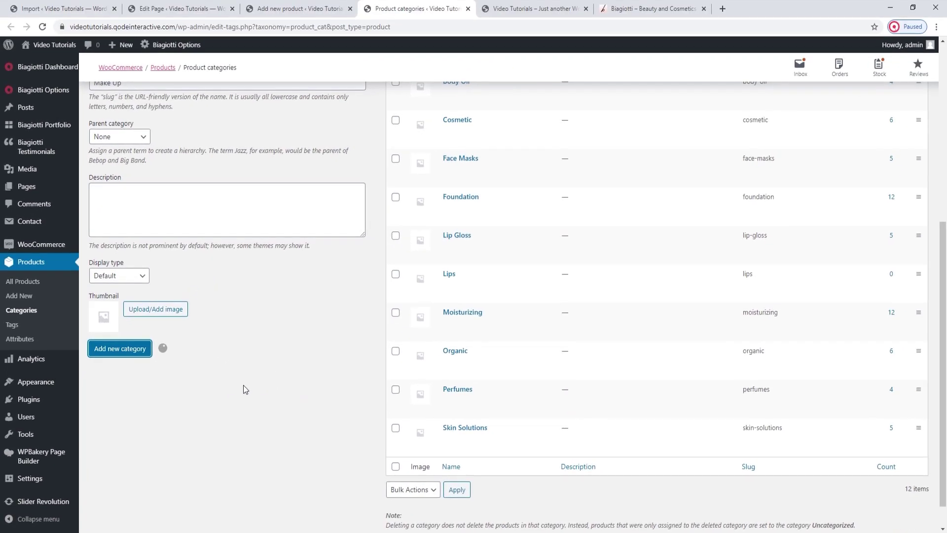
scroll(244, 385, "up", 3)
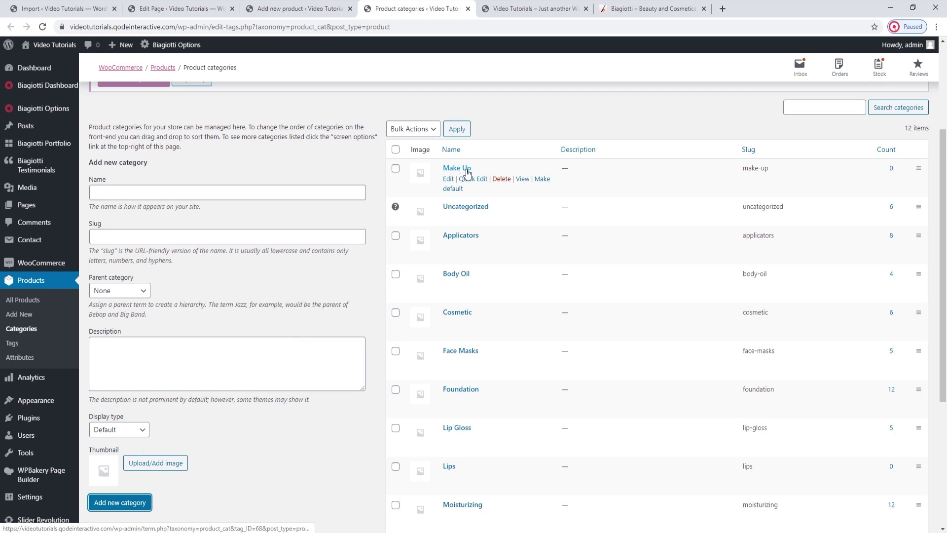
Publish the Lipstick product and switch its category selection from Uncategorized to Make Up
left_click(302, 8)
left_click(897, 299)
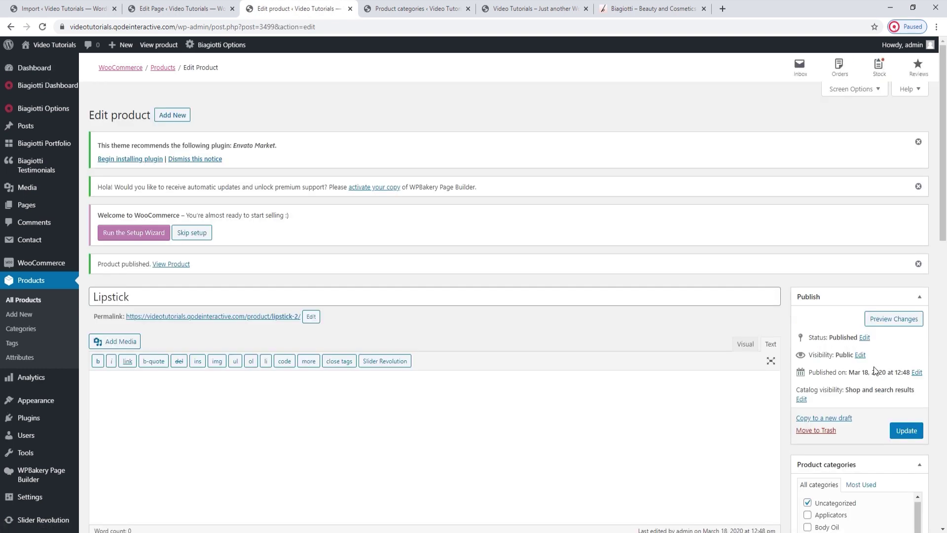
scroll(874, 366, "down", 3)
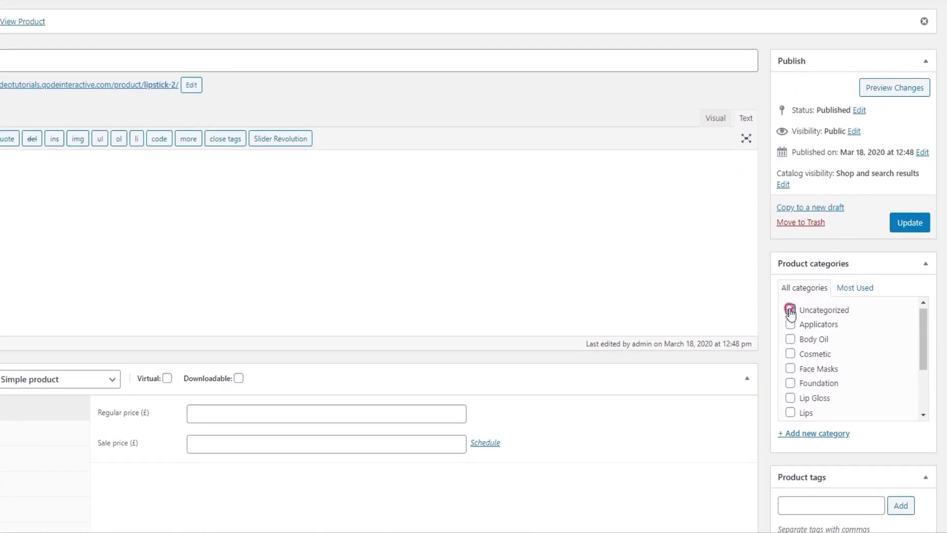
left_click(806, 346)
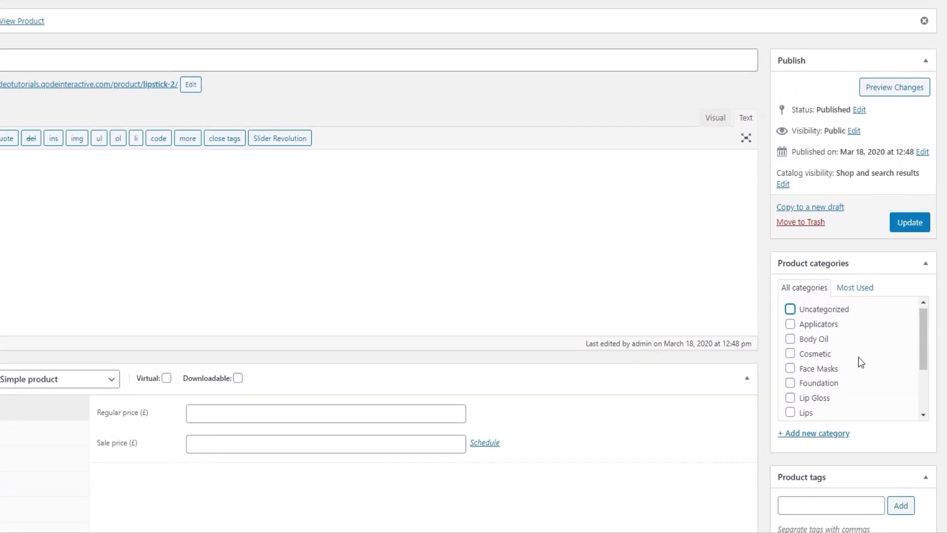
scroll(860, 363, "down", 2)
left_click(829, 348)
scroll(858, 359, "down", 1)
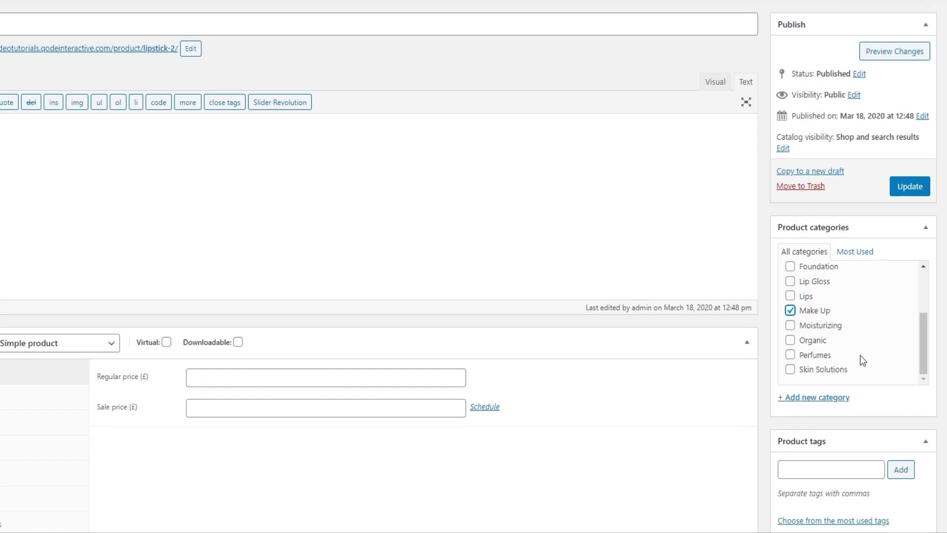
scroll(860, 355, "down", 1)
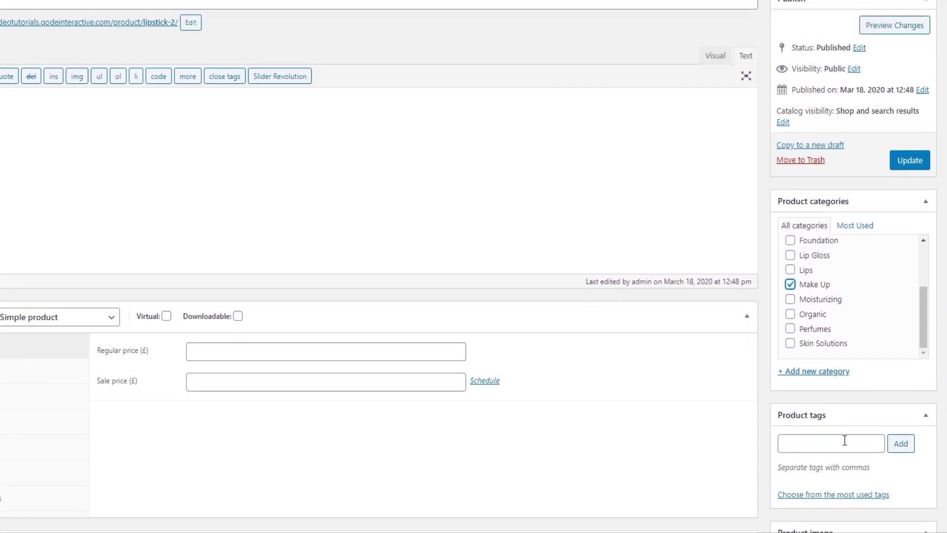
Review the existing product tags on the tags page in a separate tab and return to the Lipstick product
left_click(844, 441)
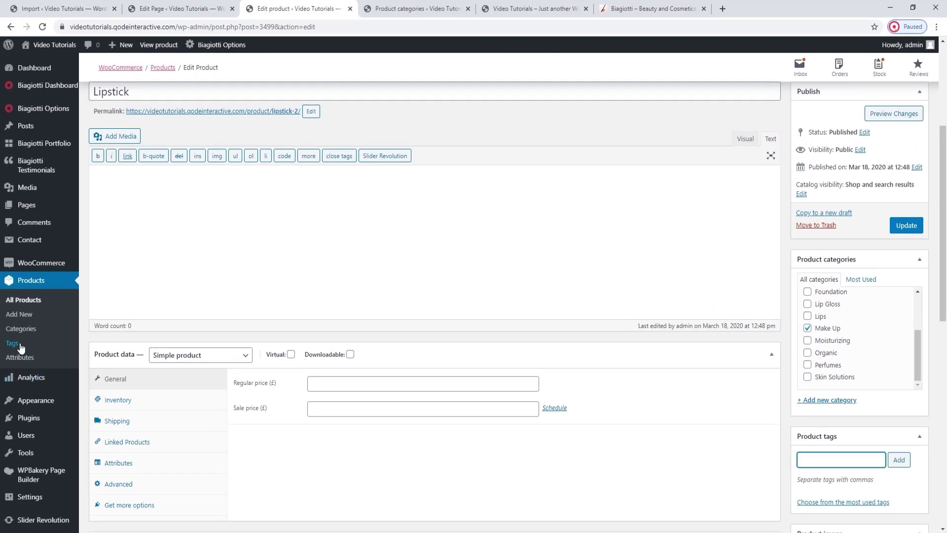
left_click(12, 346, "ctrl")
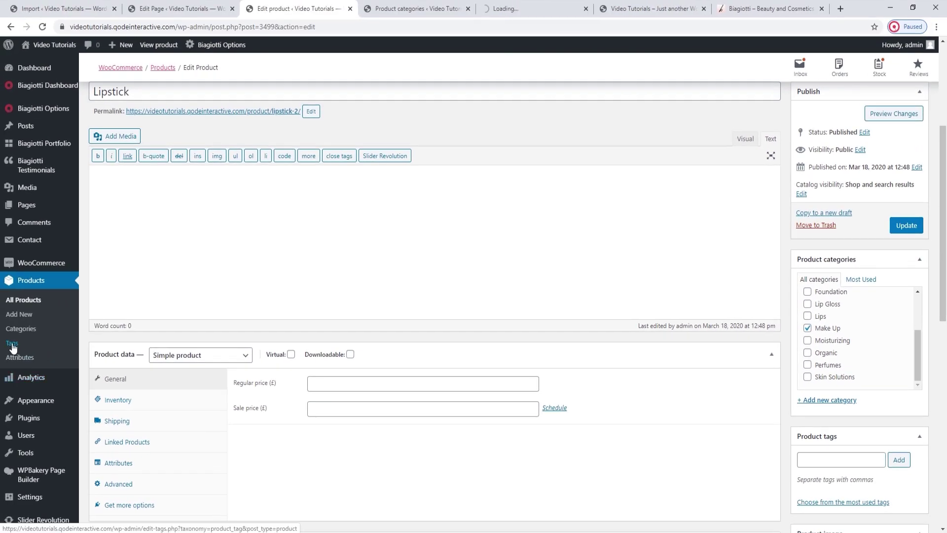
left_click(493, 5)
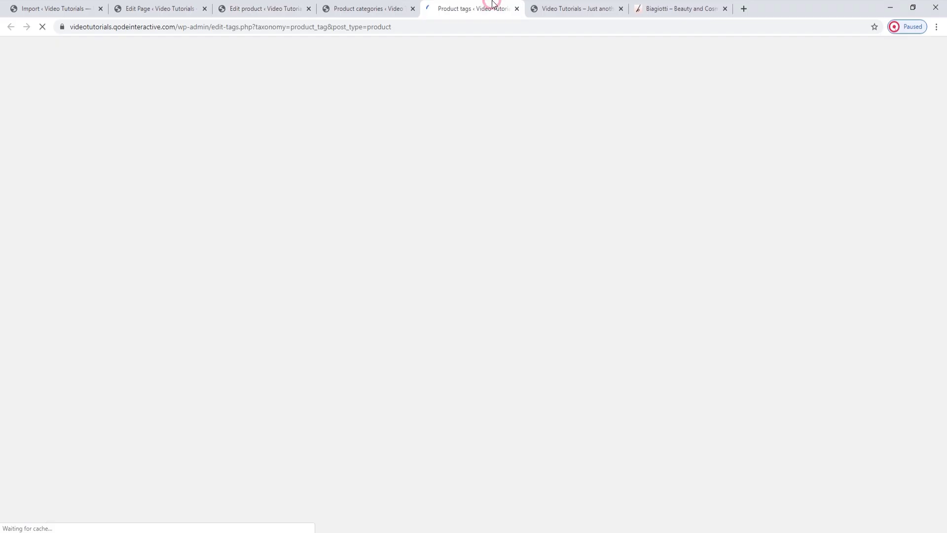
scroll(499, 160, "down", 1)
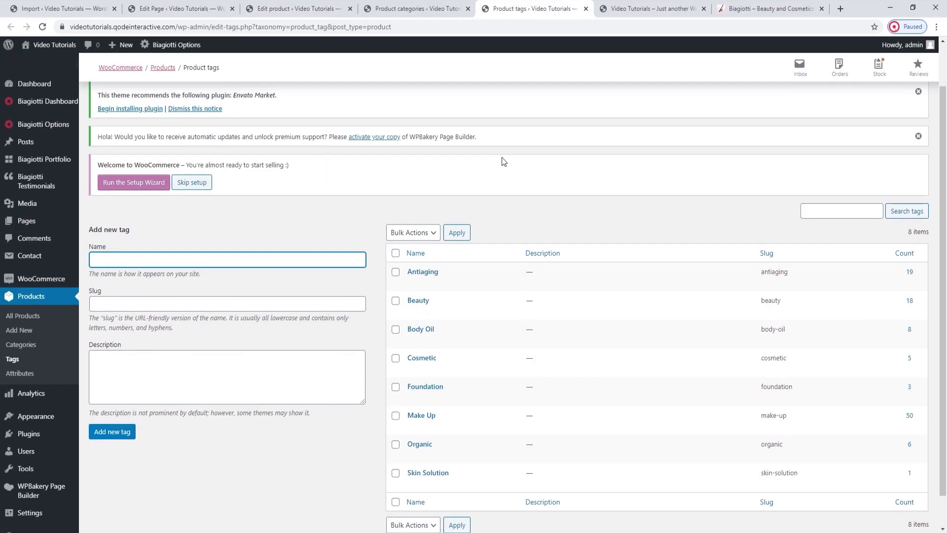
scroll(503, 161, "up", 1)
scroll(508, 158, "down", 1)
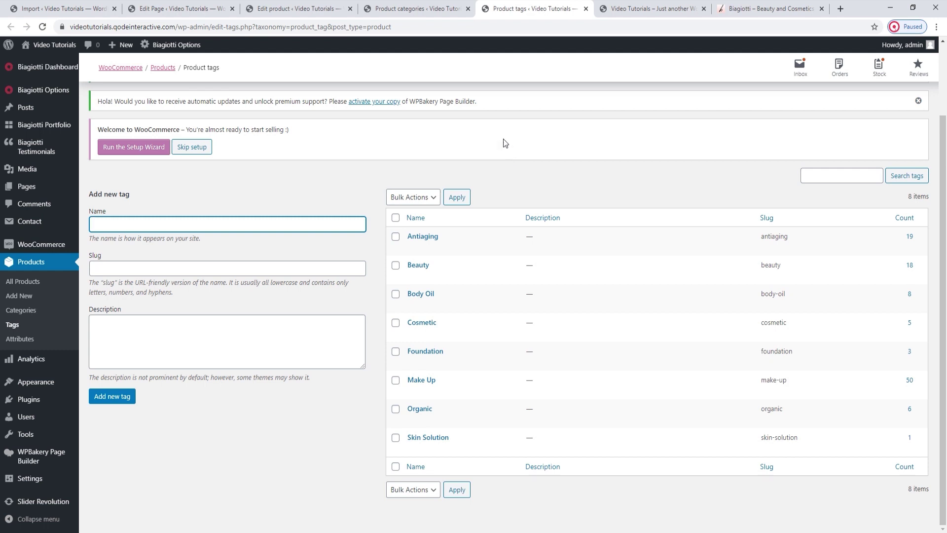
left_click(427, 9)
left_click(310, 6)
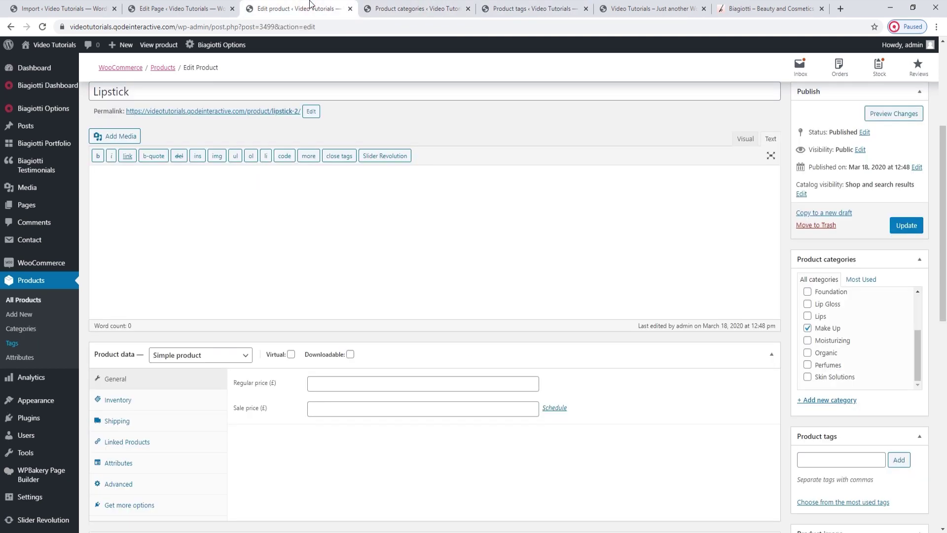
Add the Antiaging and Beauty tags to the Lipstick product
left_click(802, 456)
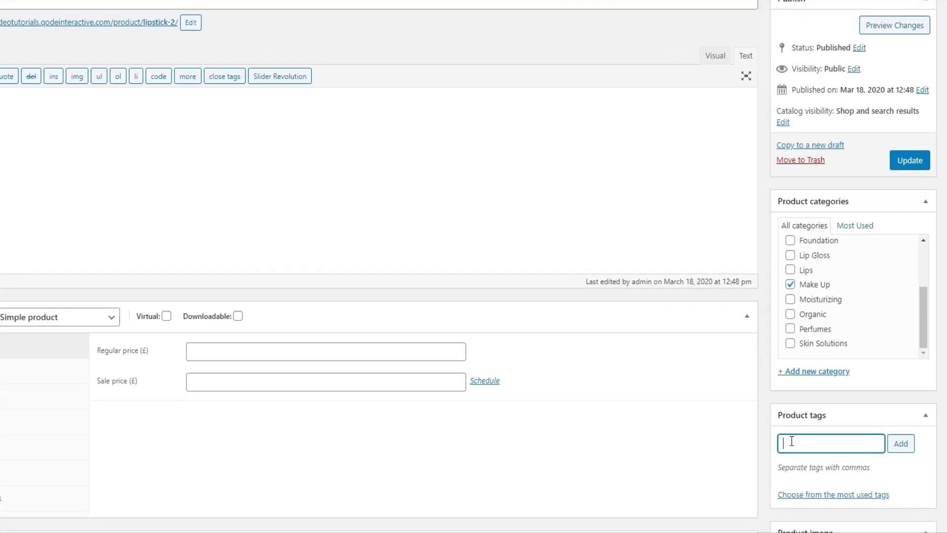
type("antiag")
left_click(816, 460)
type("beauty")
left_click(843, 461)
left_click(902, 449)
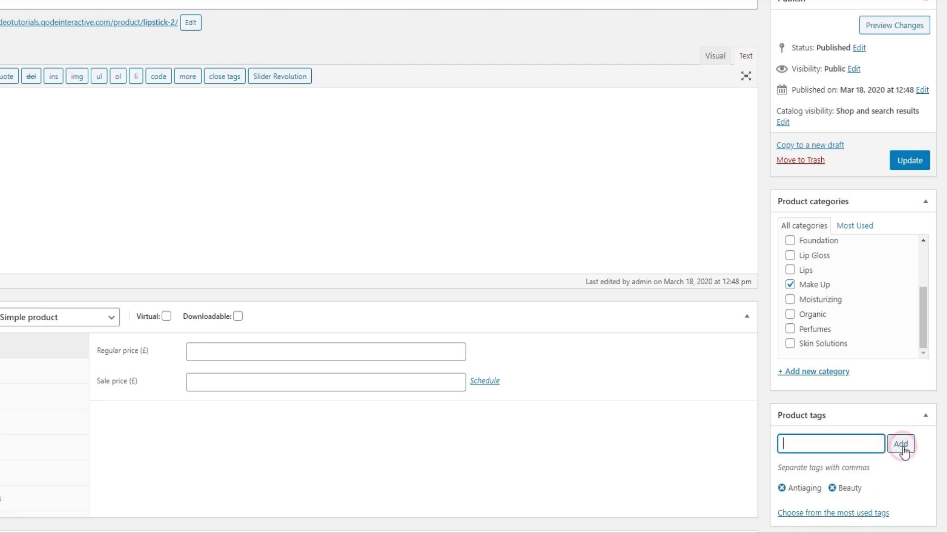
Upload product-featured-img-1.jpg from the shop folder and set it as the Lipstick product's main image
scroll(888, 413, "down", 6)
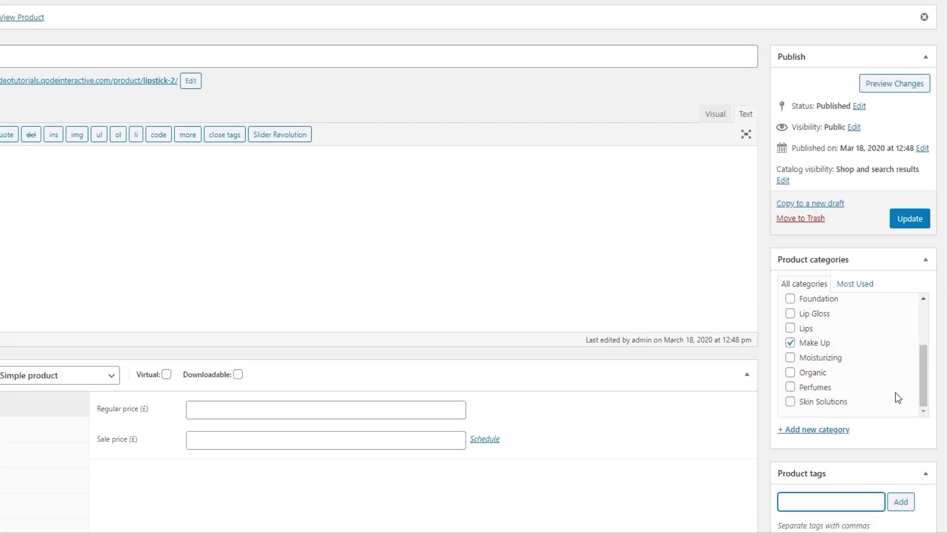
scroll(935, 434, "down", 2)
scroll(932, 427, "up", 1)
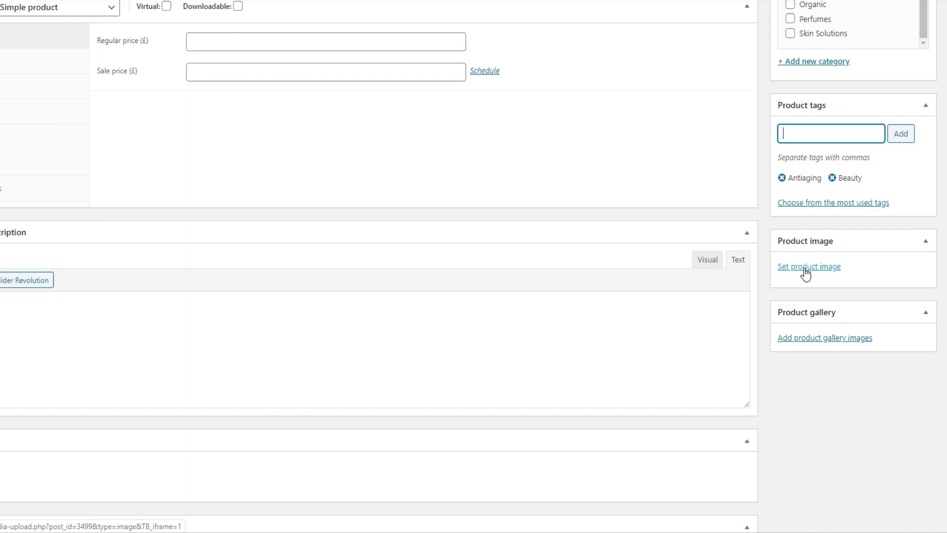
left_click(806, 268)
left_click(39, 87)
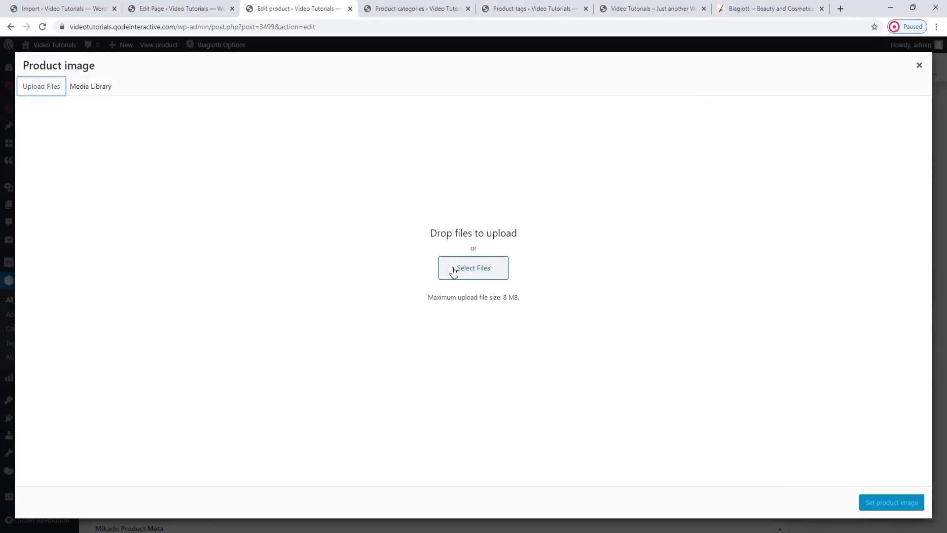
left_click(454, 269)
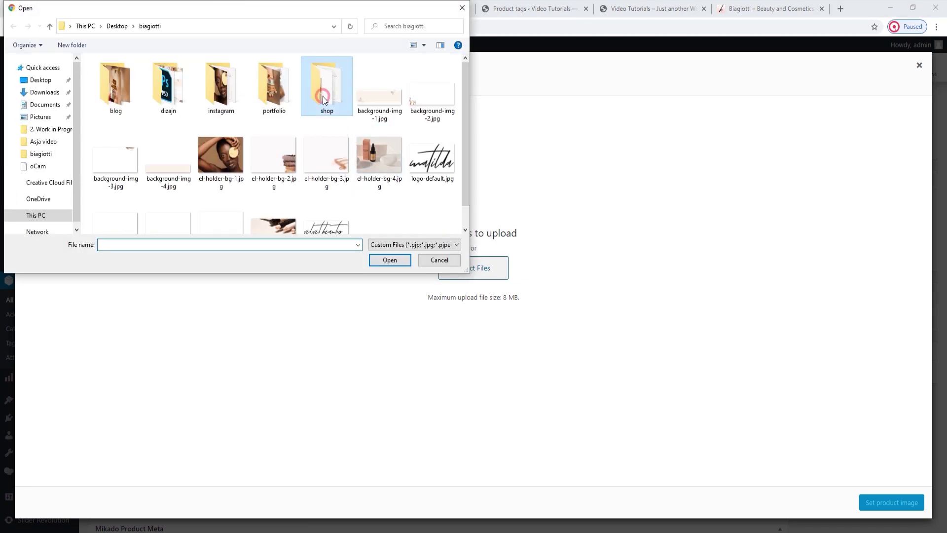
double_click(323, 97)
left_click(374, 81)
left_click(399, 260)
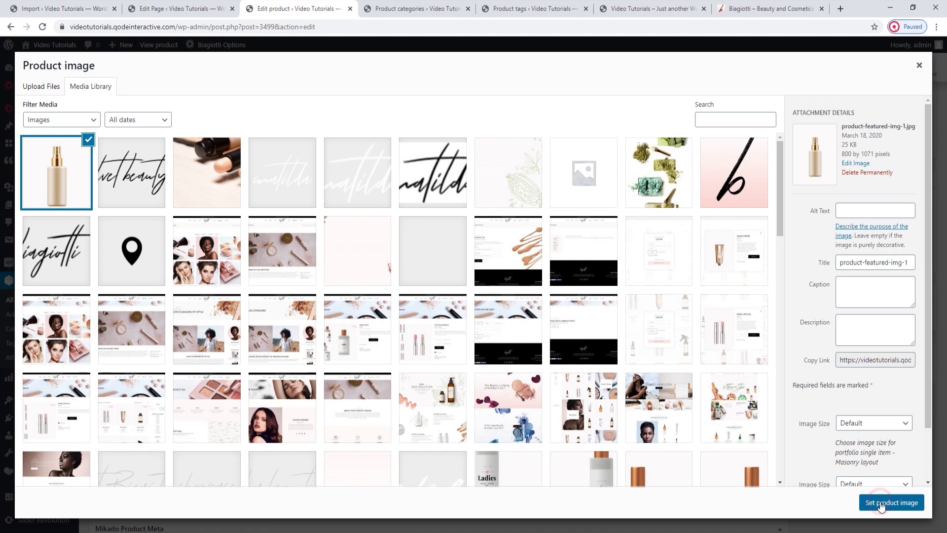
left_click(876, 504)
Upload product-1-gallery-img-1.jpg through product-1-gallery-img-4.jpg from the shop folder and add them to the product gallery
scroll(871, 423, "down", 3)
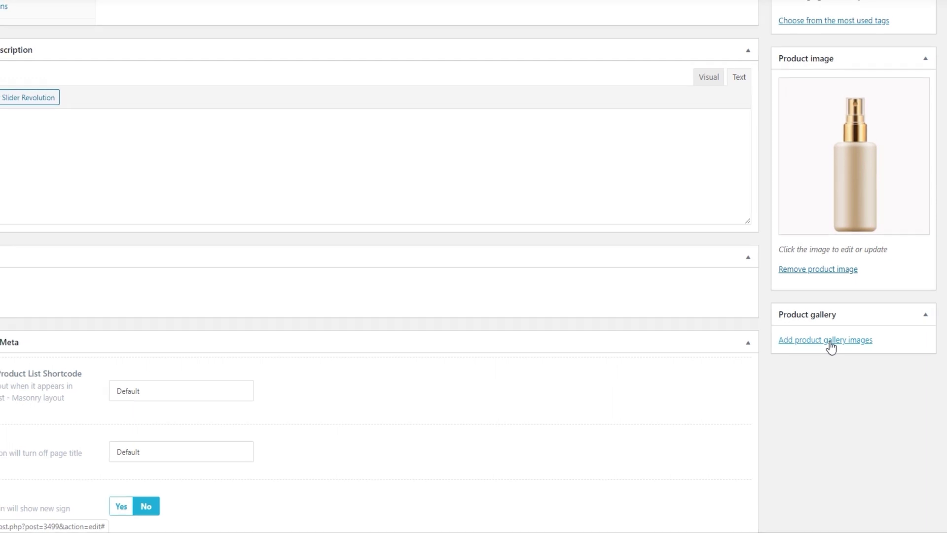
left_click(829, 339)
left_click(47, 88)
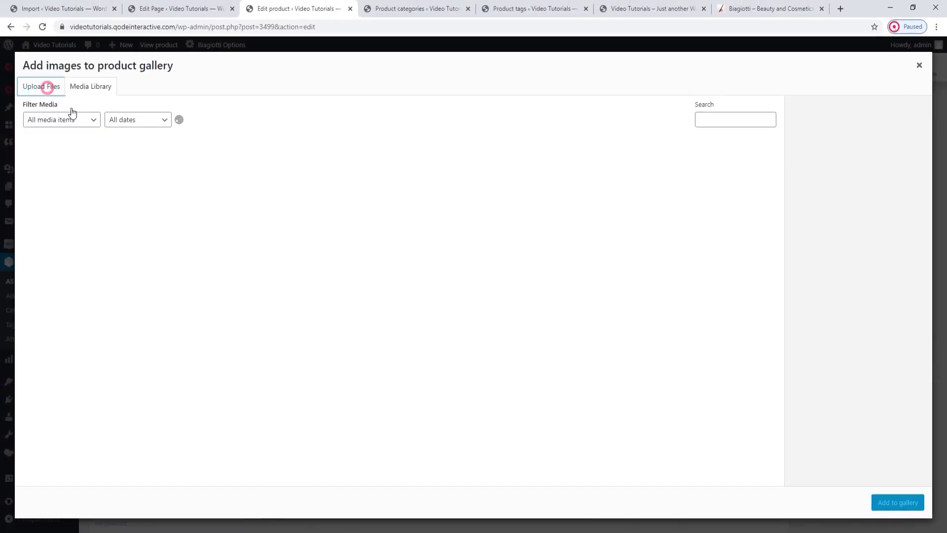
left_click(484, 271)
left_click(171, 100)
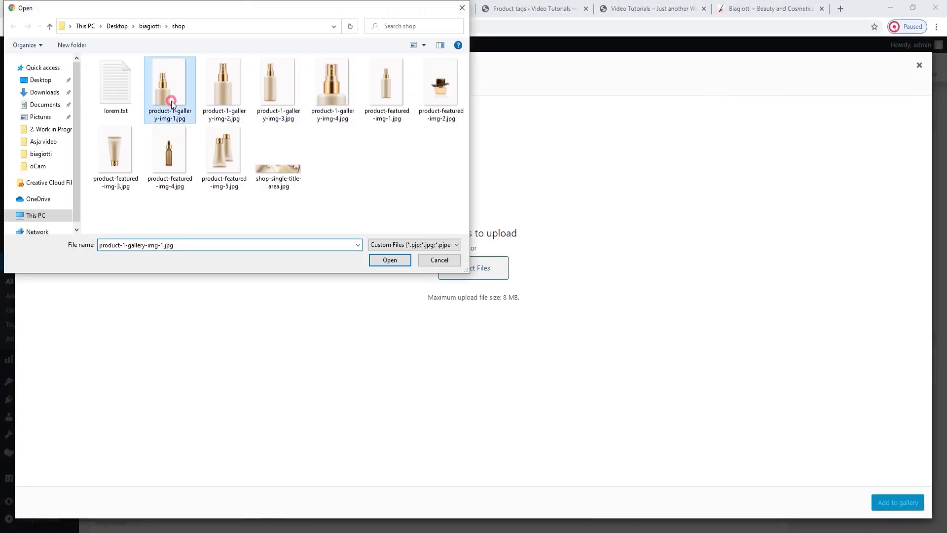
left_click(315, 89, "shift")
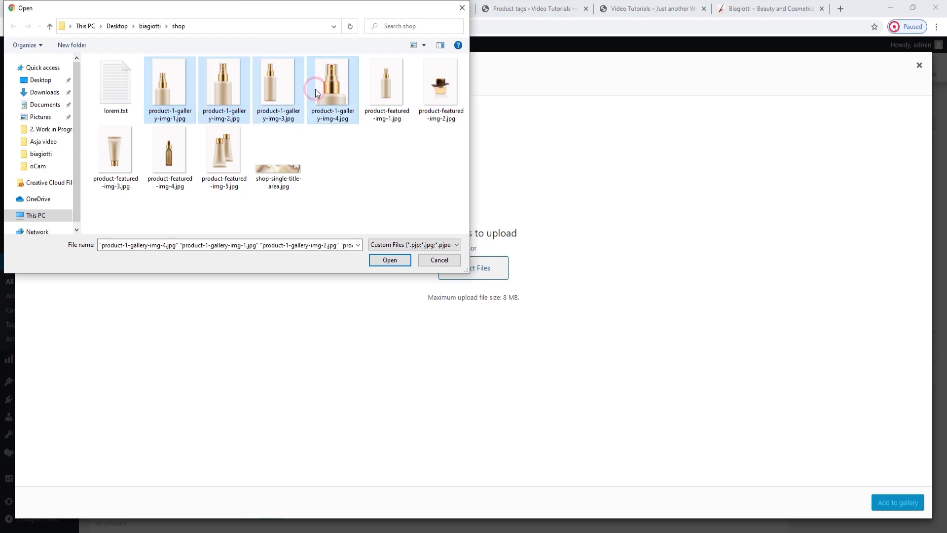
left_click(386, 257)
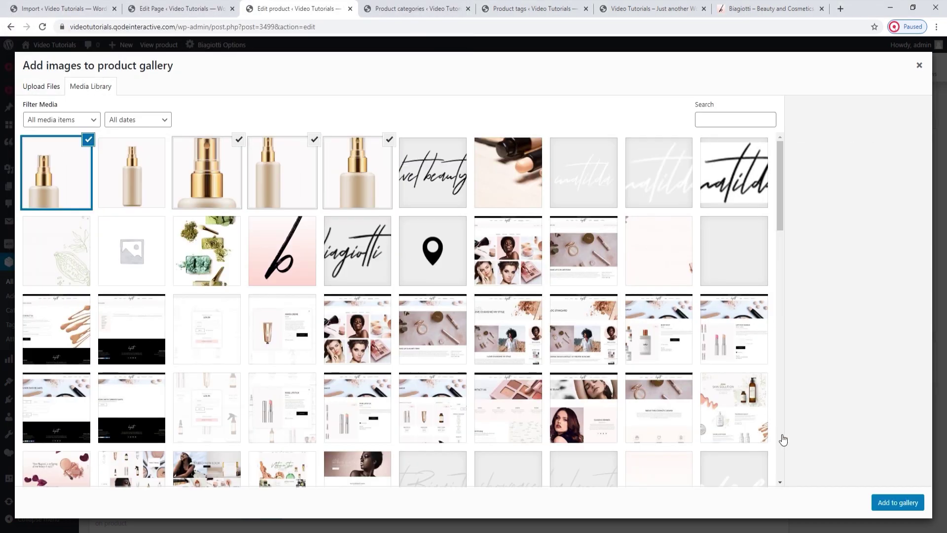
left_click(877, 499)
Update the Lipstick product to save its featured and gallery images
scroll(721, 373, "up", 1)
scroll(721, 373, "up", 10)
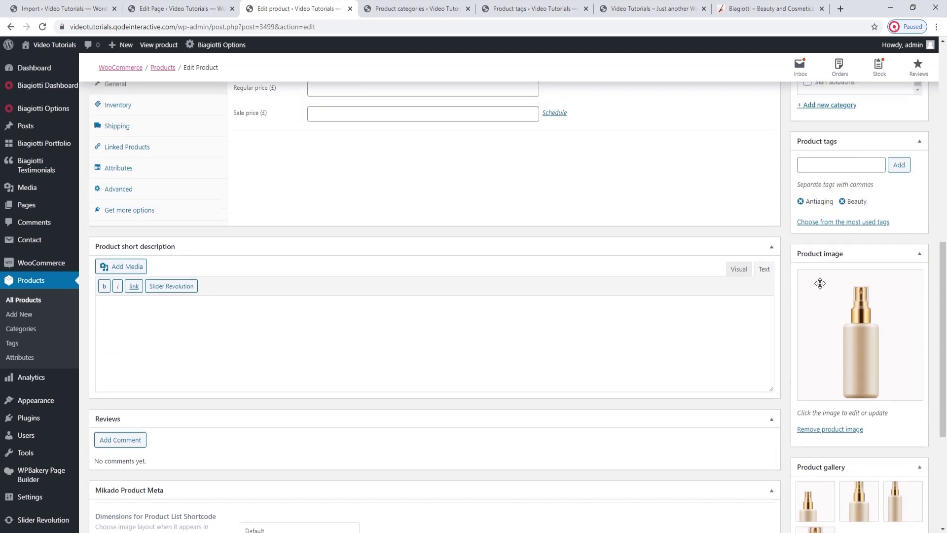
left_click(904, 277)
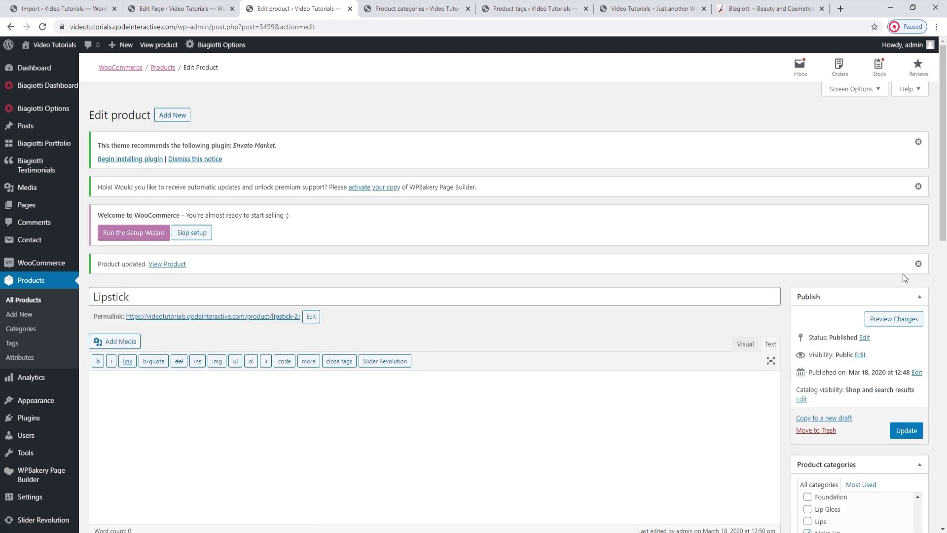
Open the live Lipstick page in a new tab beside its editor and close the product categories and product tags tabs
left_click(273, 318, "ctrl")
left_click_drag(609, 9, 444, 8)
left_click(516, 9)
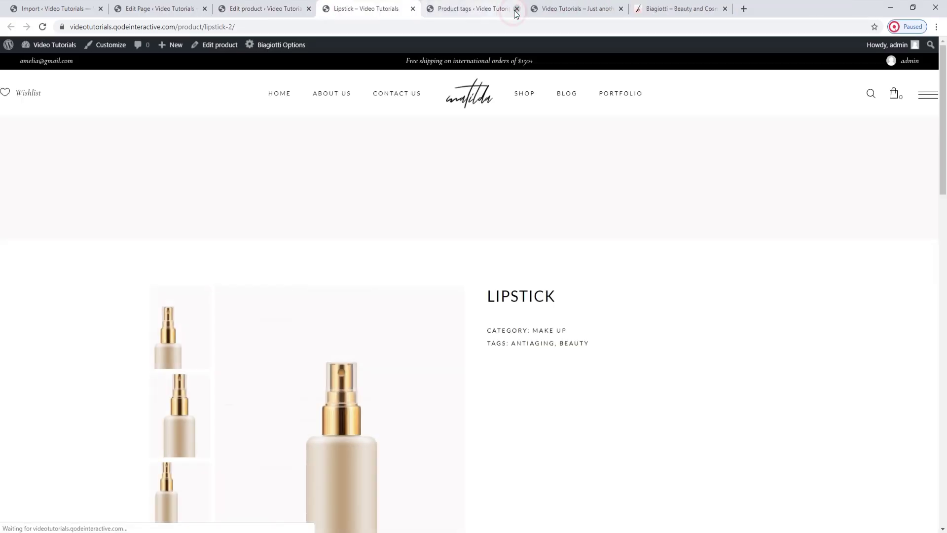
left_click(516, 8)
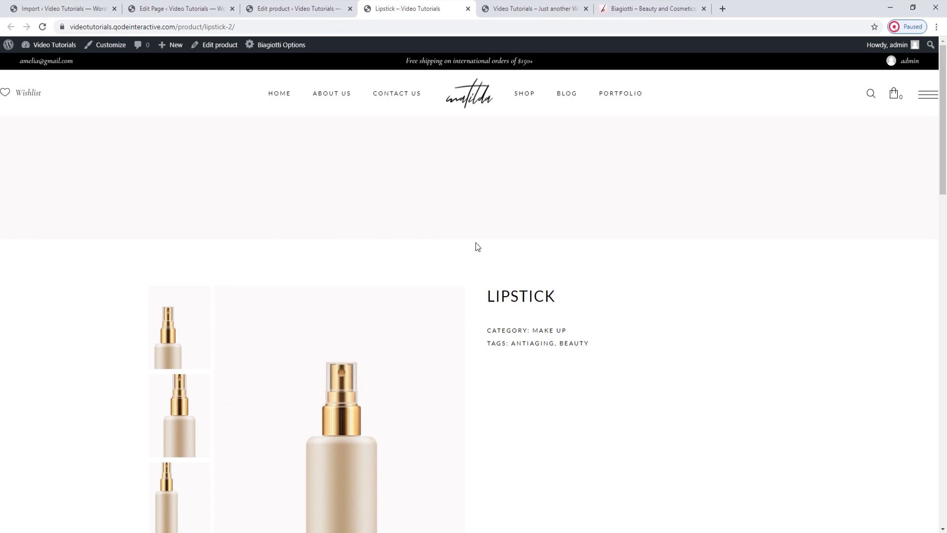
Review the gallery, category and tags on the live Lipstick page, dismissing the subscription pop-up
scroll(476, 243, "down", 2)
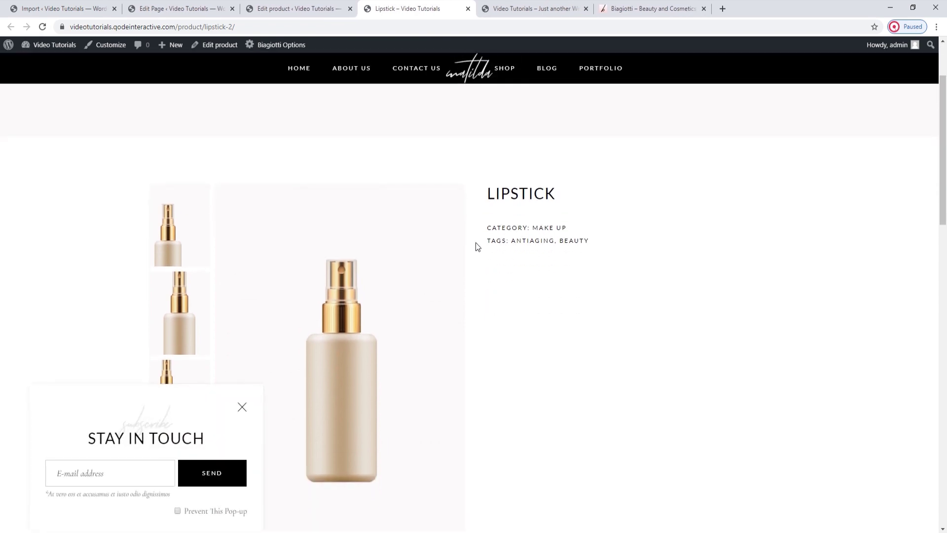
scroll(476, 246, "down", 2)
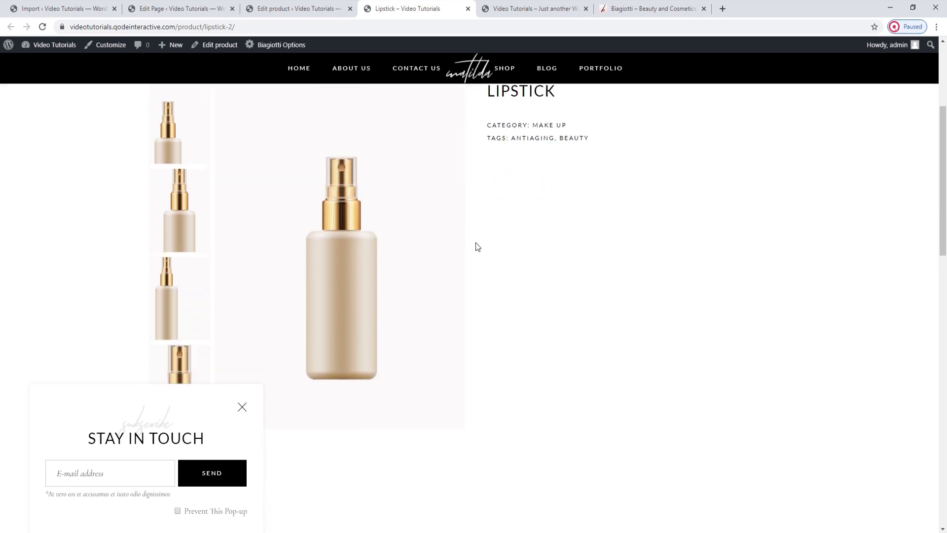
left_click(242, 406)
scroll(522, 365, "up", 1)
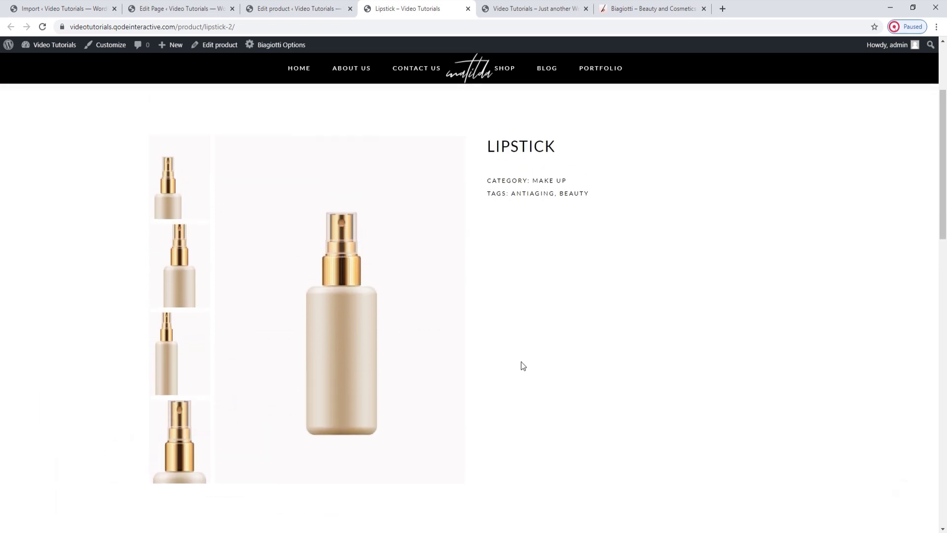
scroll(523, 365, "up", 3)
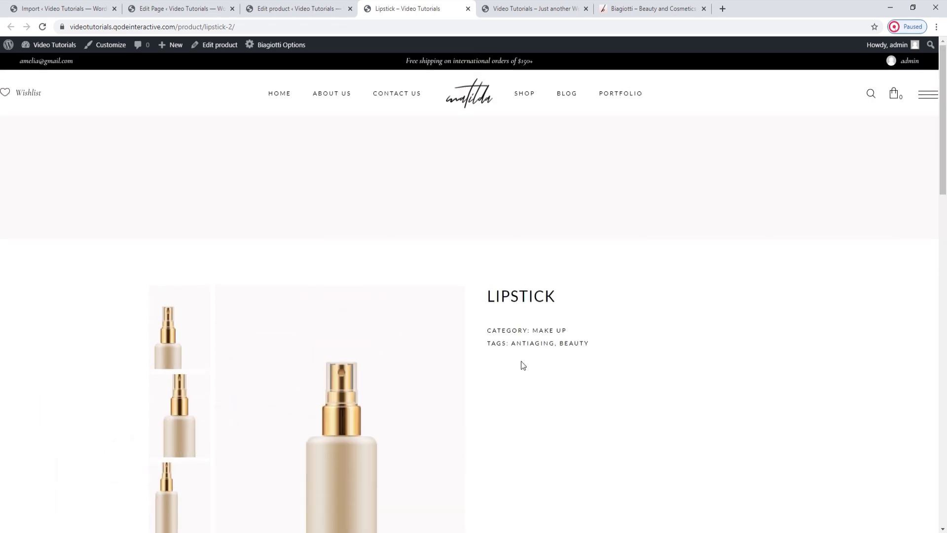
Return to the Lipstick product editor and paste the "Lorem ipsum dolor sit amet" paragraph as the main description
left_click(289, 15)
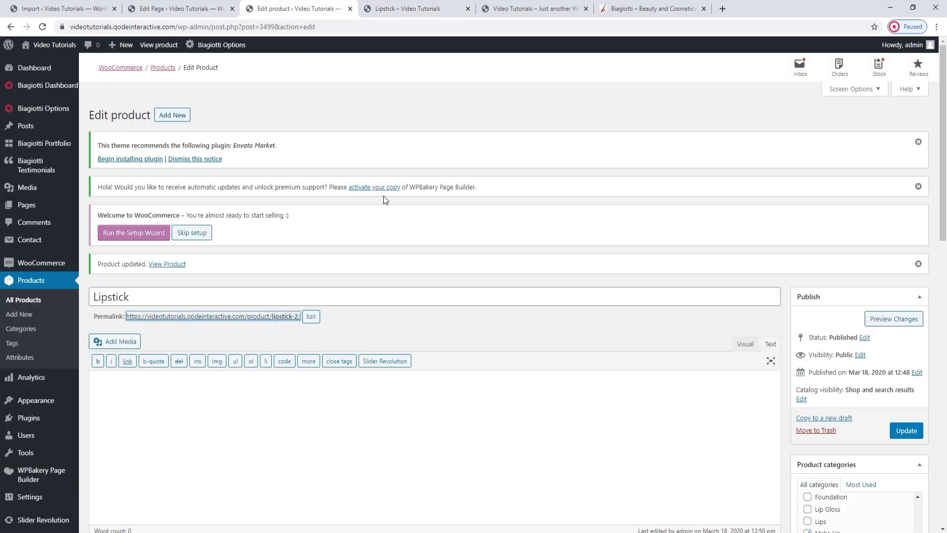
scroll(203, 357, "down", 1)
right_click(128, 327)
left_click(148, 402)
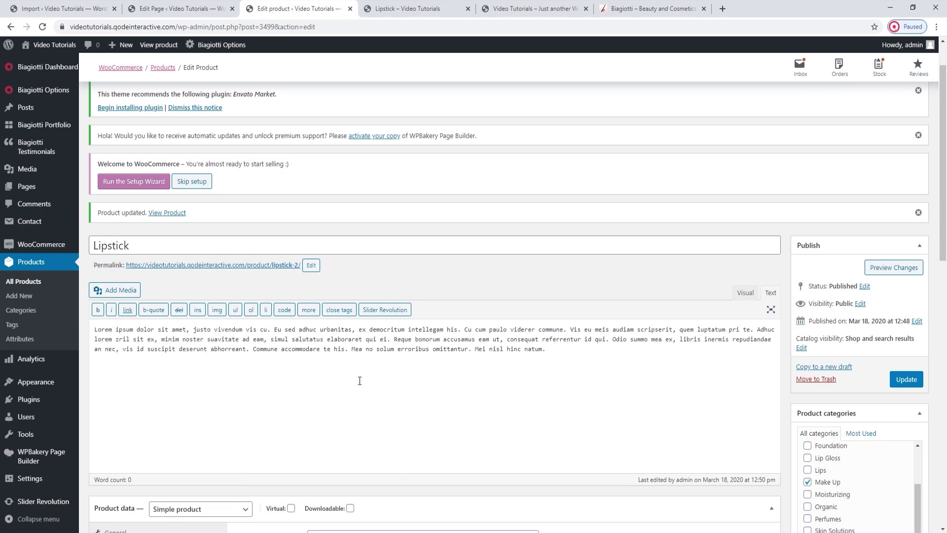
Paste the "An dico accommodare ius" paragraph into the product short description
scroll(359, 365, "down", 2)
scroll(361, 356, "down", 4)
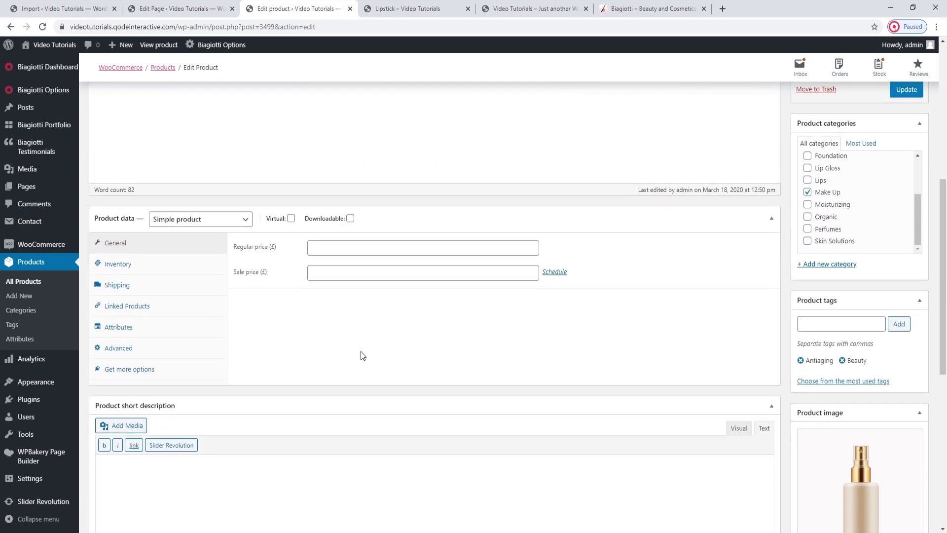
scroll(363, 355, "down", 2)
left_click(301, 353)
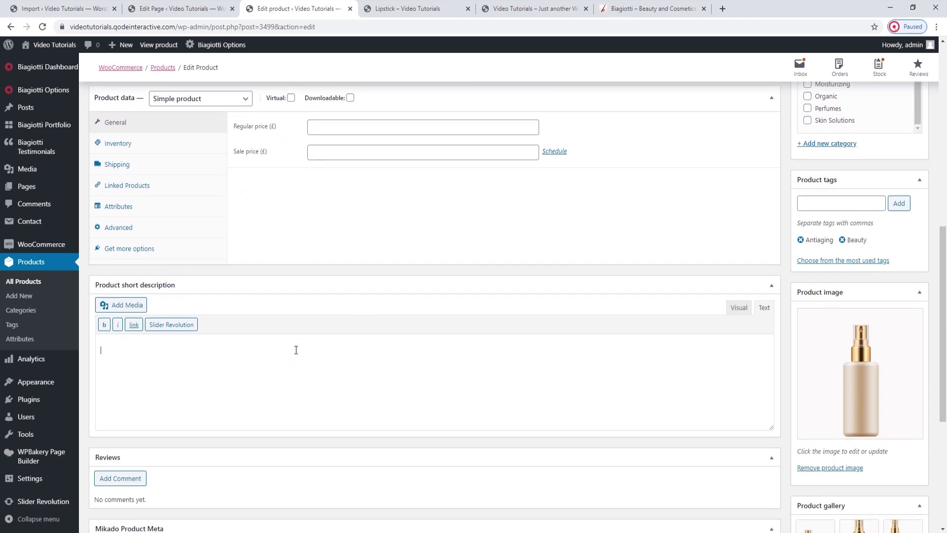
right_click(188, 341)
left_click(220, 423)
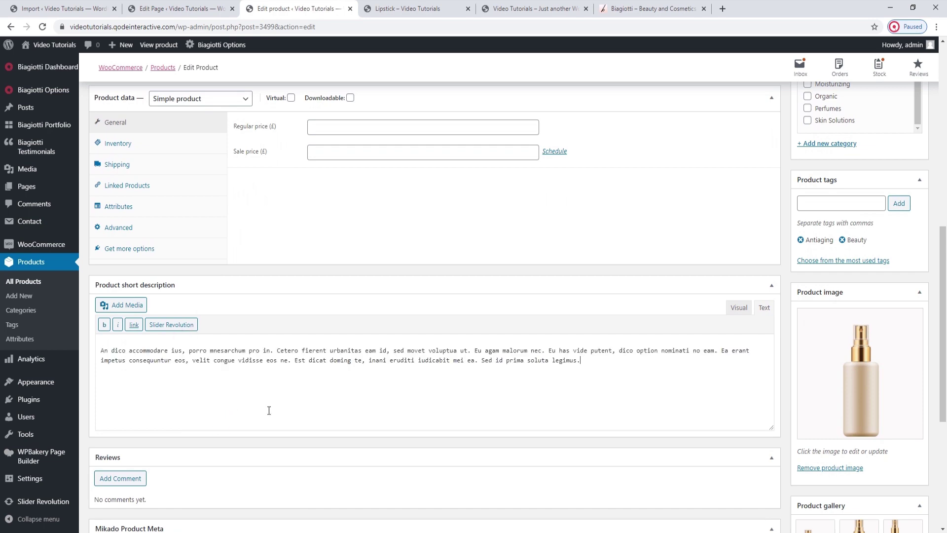
Update the Lipstick product and reload its live page
scroll(596, 393, "up", 6)
left_click(910, 280)
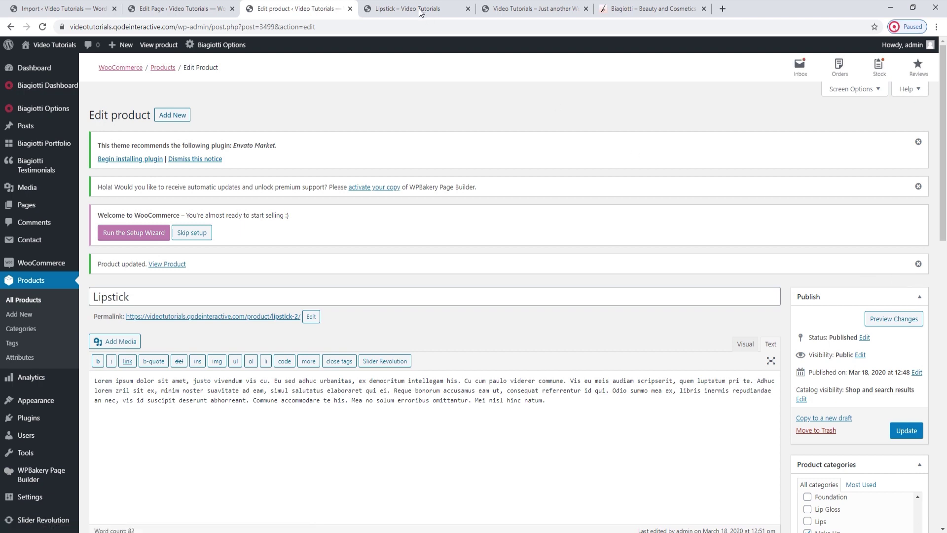
left_click(420, 8)
left_click(43, 27)
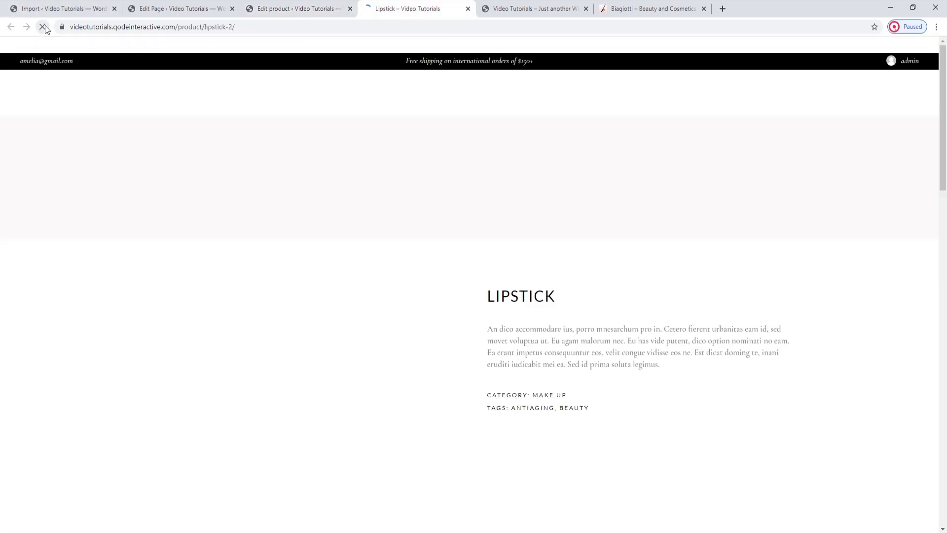
Examine where the short description and full description appear on the live Lipstick page, dismissing the subscription pop-up
scroll(427, 269, "down", 2)
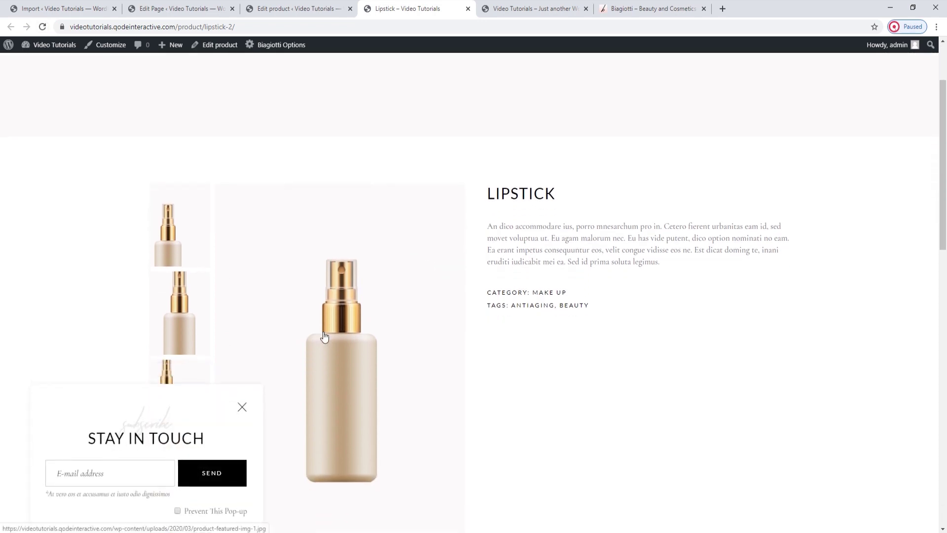
left_click(245, 404)
scroll(627, 250, "down", 1)
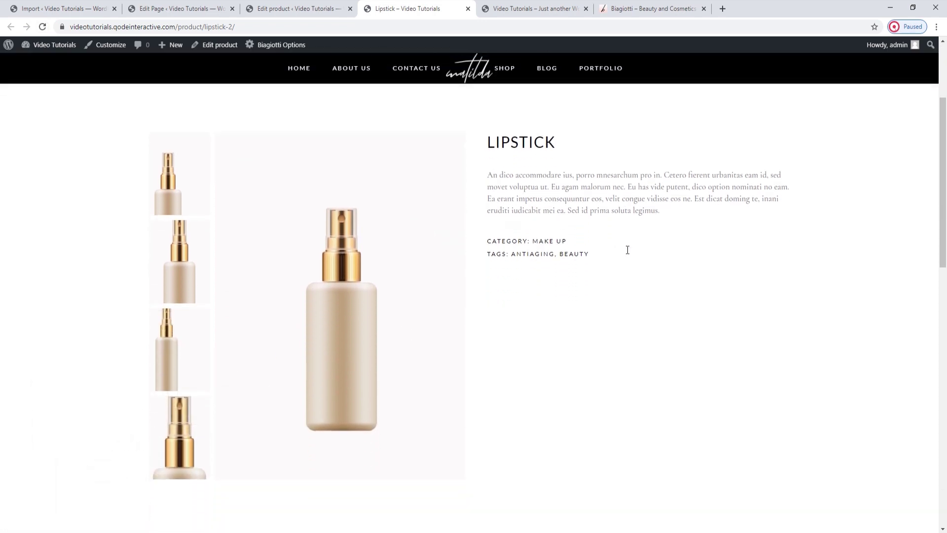
left_click_drag(667, 209, 554, 176)
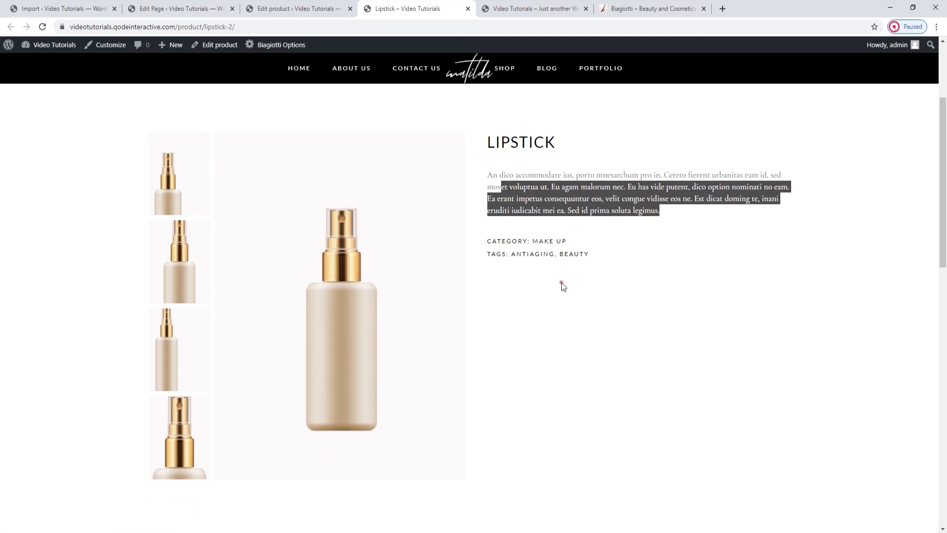
left_click(562, 282)
scroll(562, 282, "down", 4)
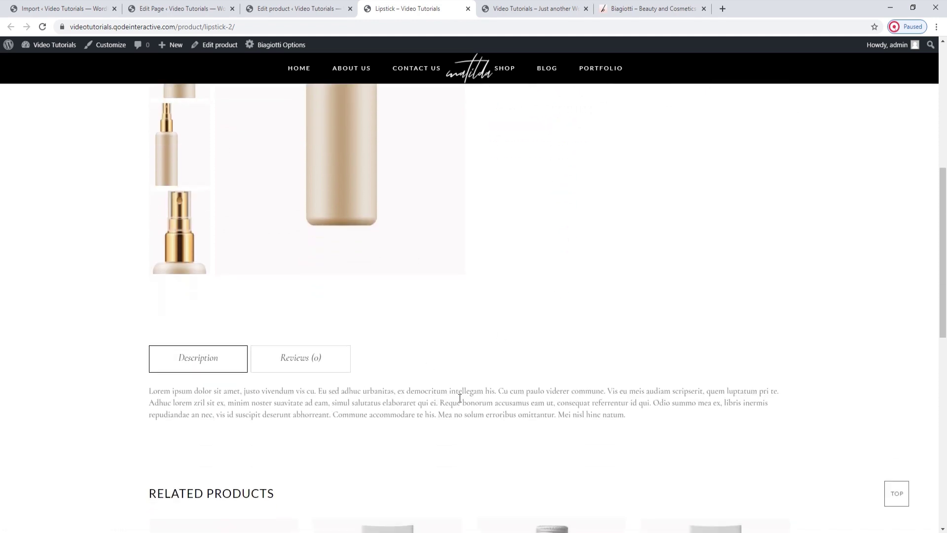
scroll(474, 395, "down", 3)
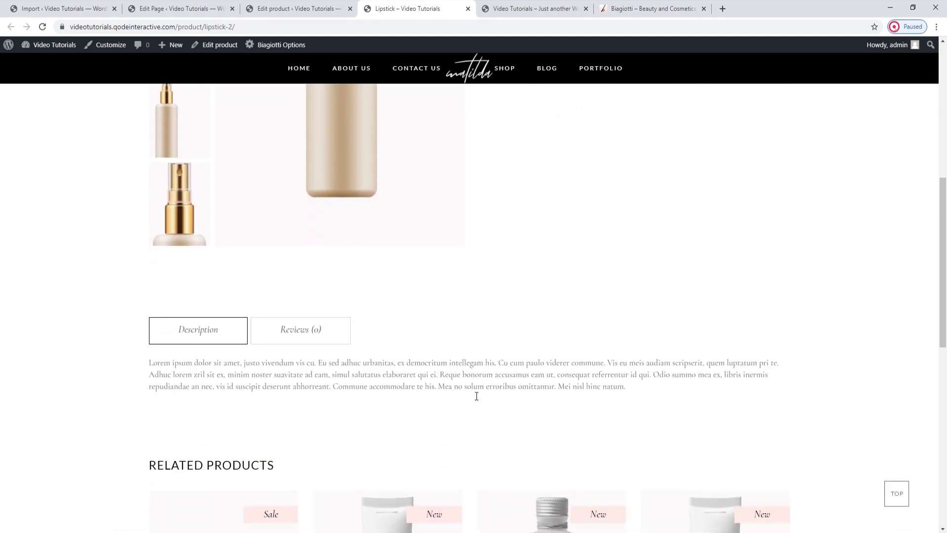
scroll(475, 395, "up", 7)
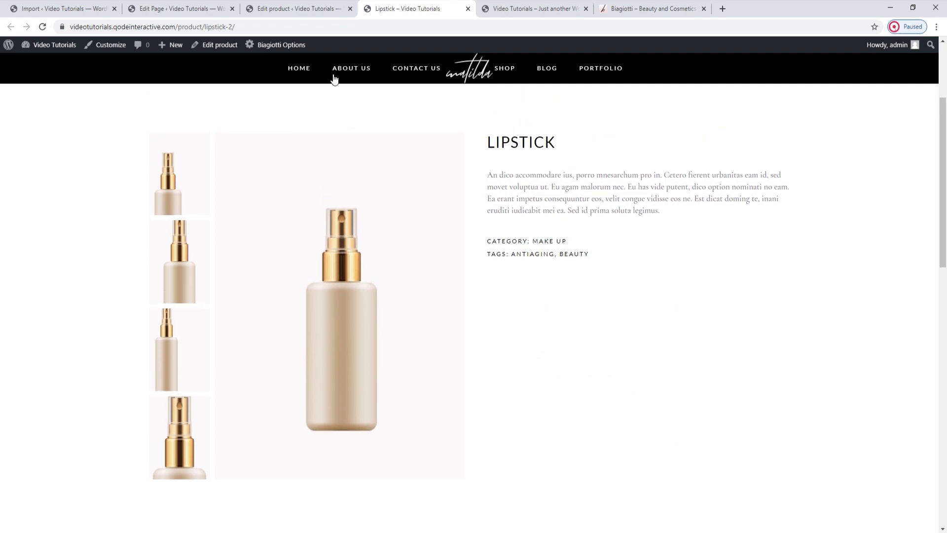
Return to the Lipstick product editor and set the regular price to £50 in the product data
left_click(307, 10)
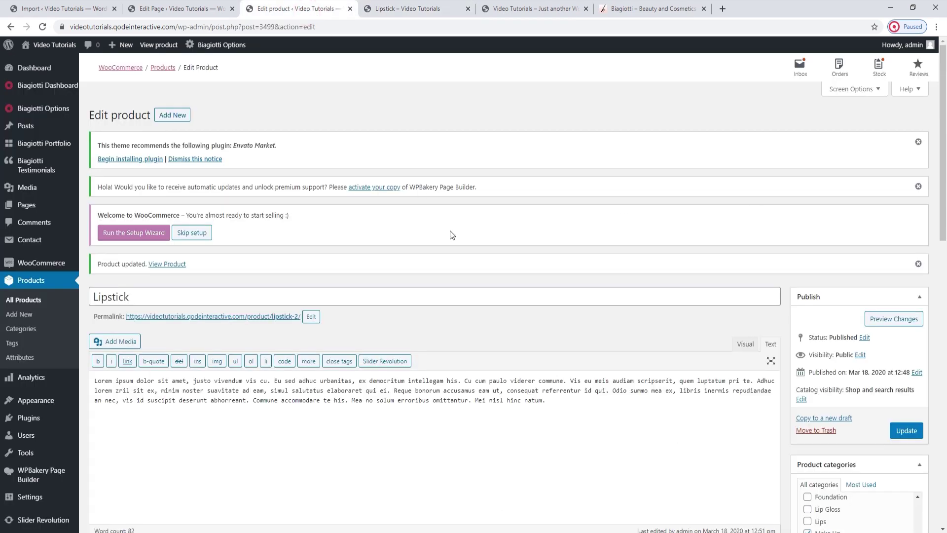
scroll(453, 229, "down", 5)
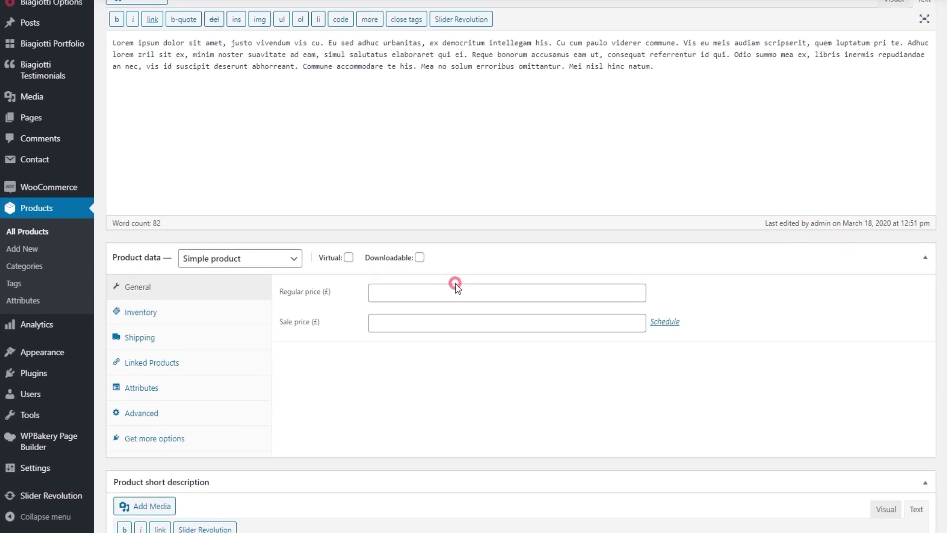
left_click(378, 329)
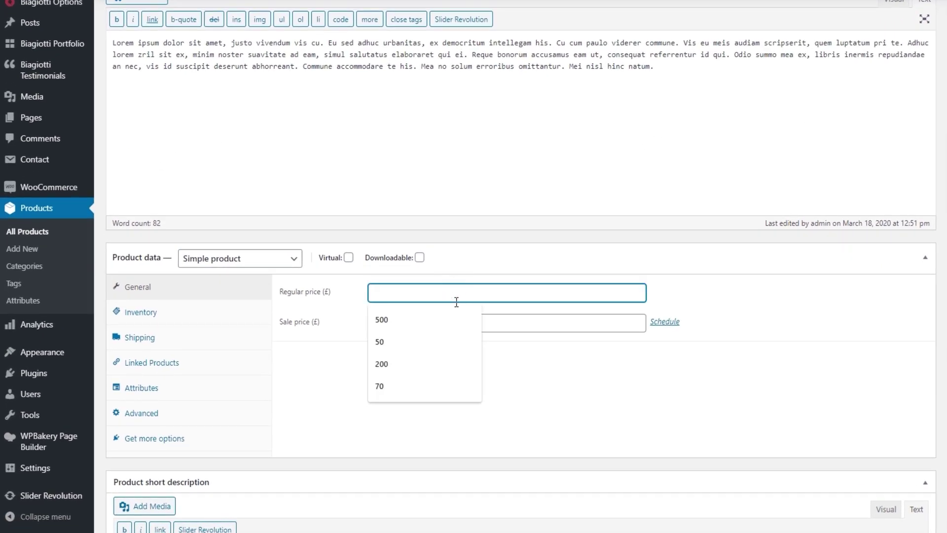
left_click(428, 343)
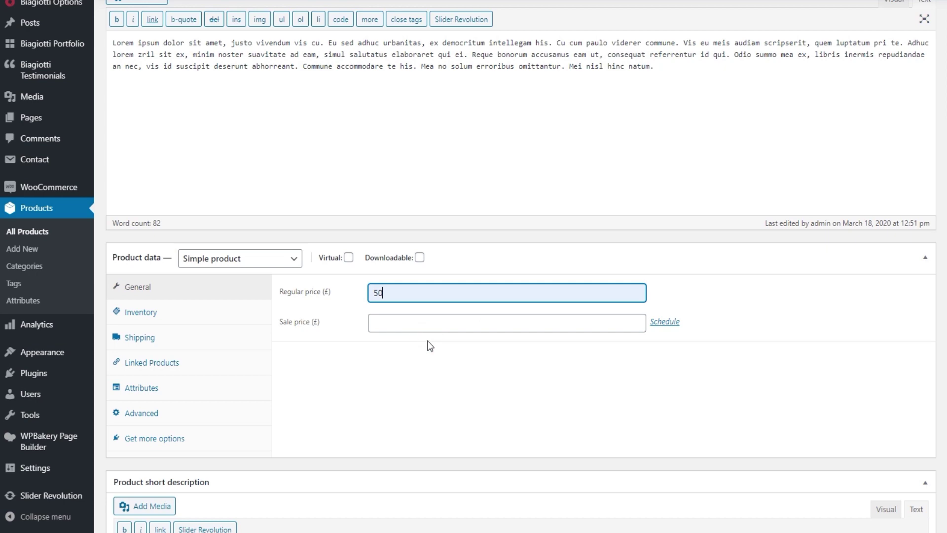
Set the Lipstick's sale price to £35 and update the product
left_click(429, 322)
type("35")
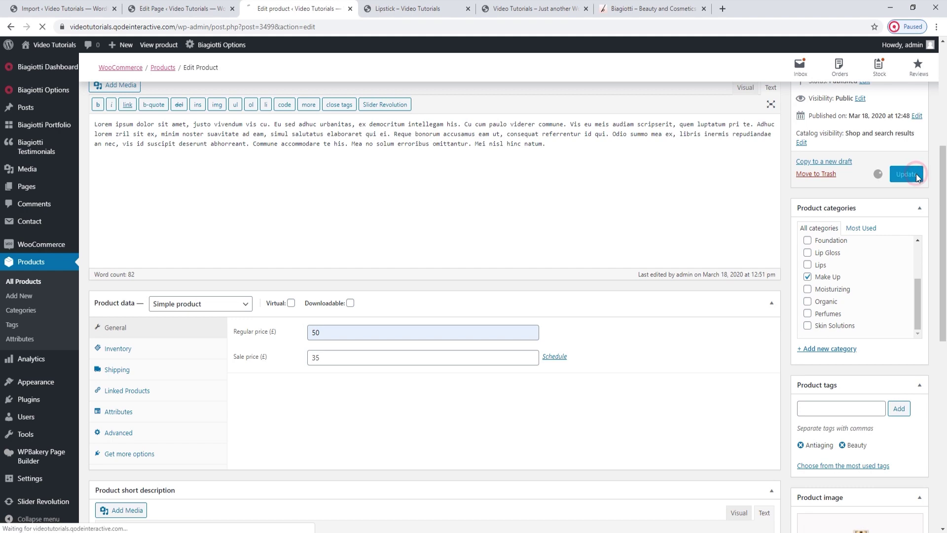
left_click(913, 172)
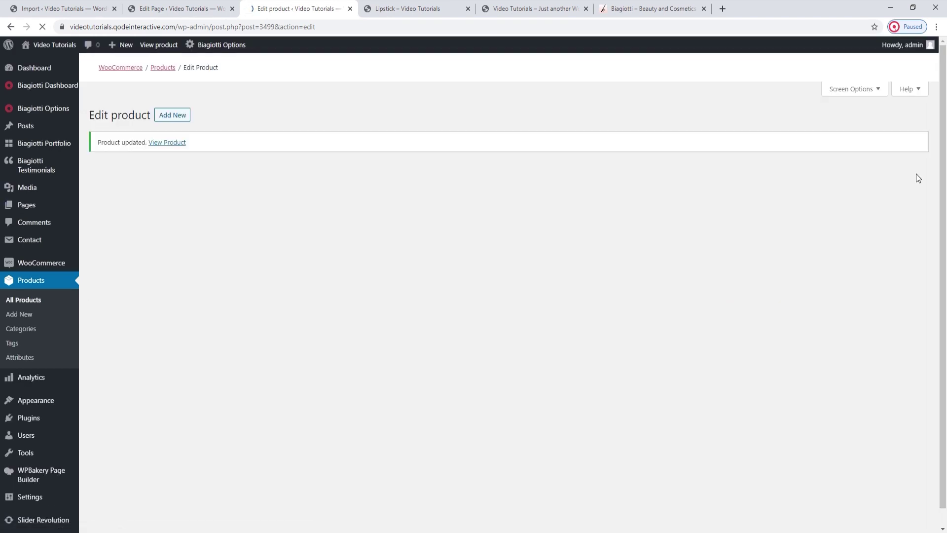
Reload the live Lipstick page and try the quantity selector, raising it to 3 and lowering it back to 1
left_click(427, 12)
left_click(43, 26)
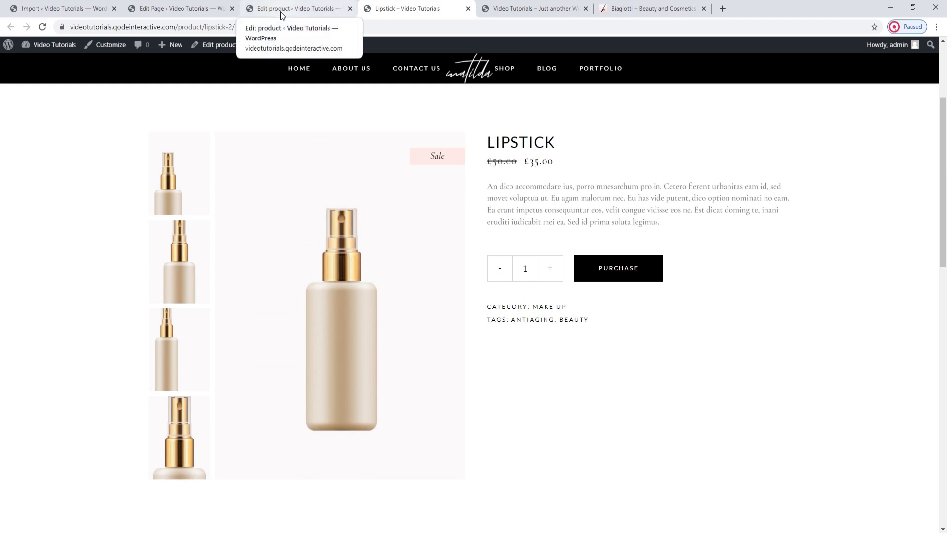
left_click(549, 272)
left_click(549, 271)
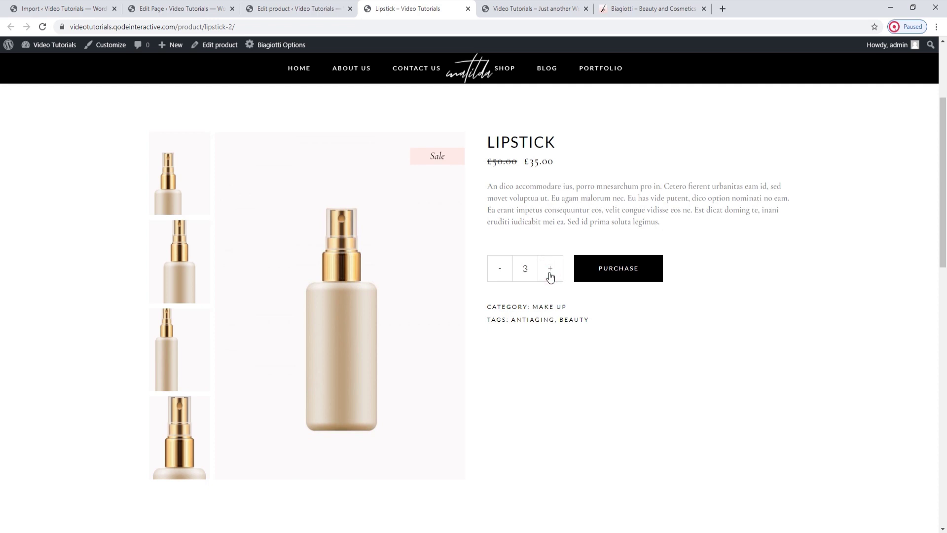
left_click(500, 273)
left_click(500, 273)
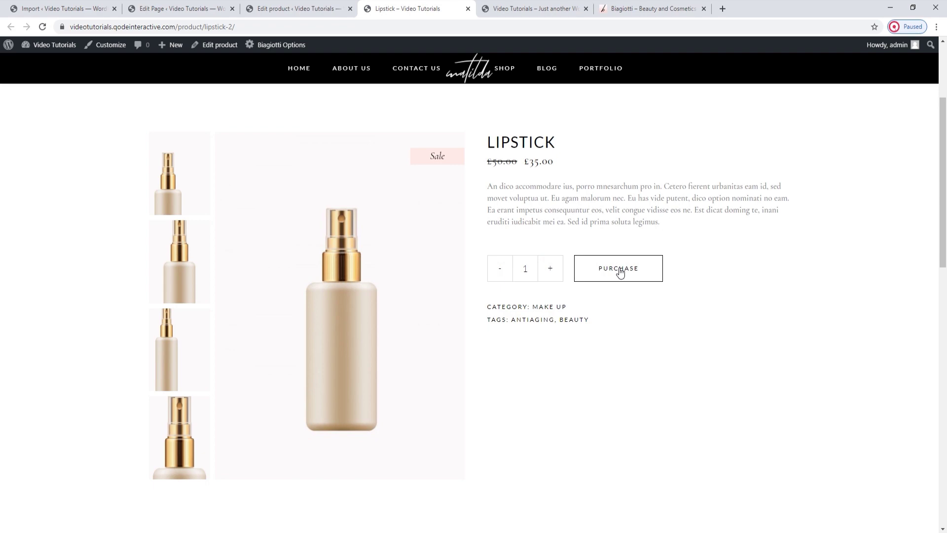
Return to the Lipstick product editor, set the inventory SKU to 001 and choose In stock as the stock status
left_click(305, 10)
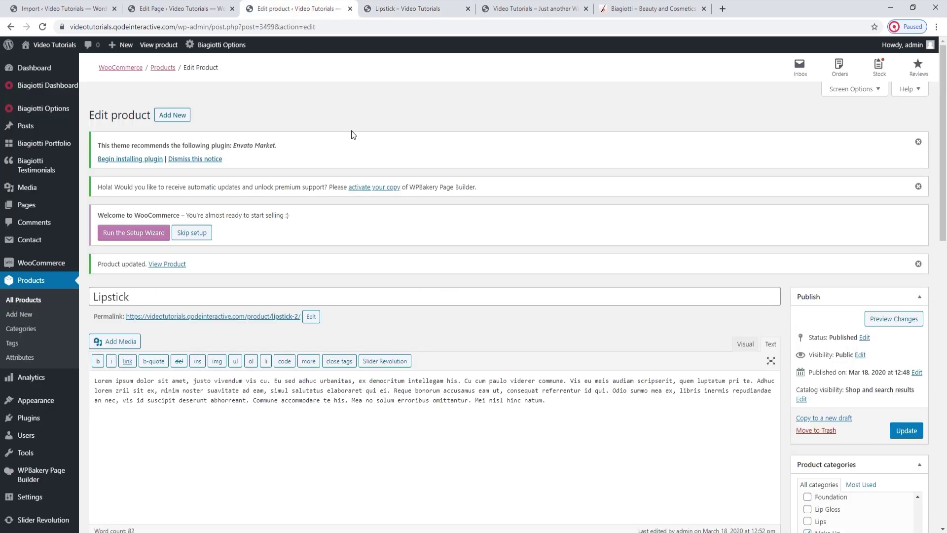
scroll(398, 229, "down", 1)
scroll(400, 230, "down", 5)
left_click(154, 362)
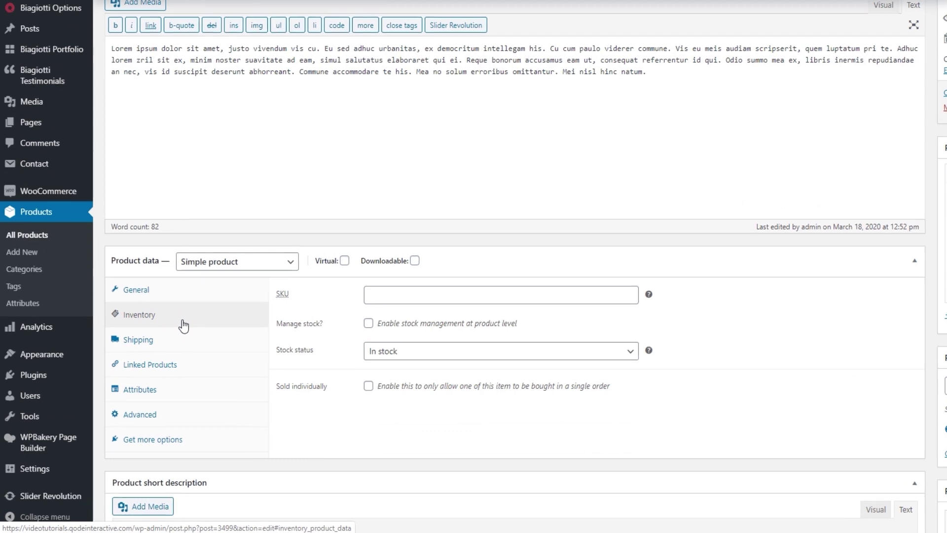
left_click(388, 295)
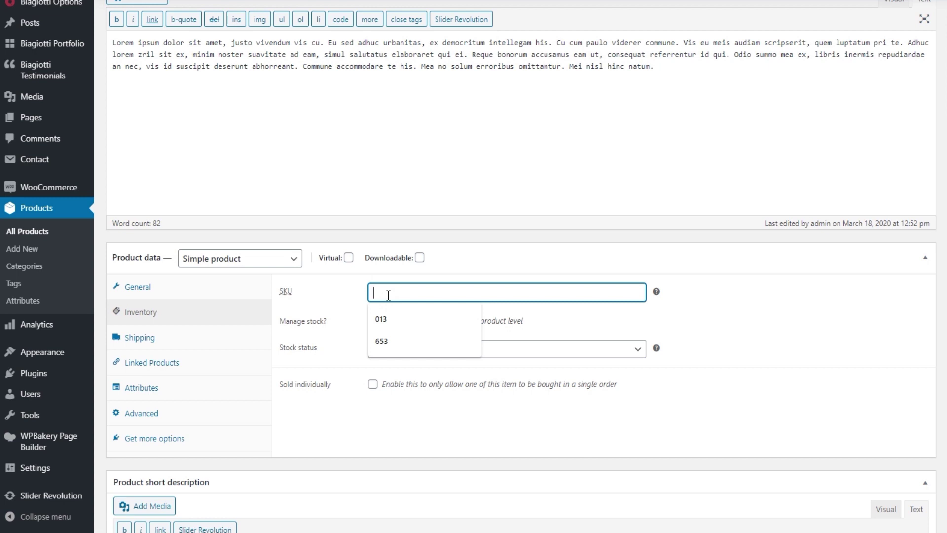
type("001")
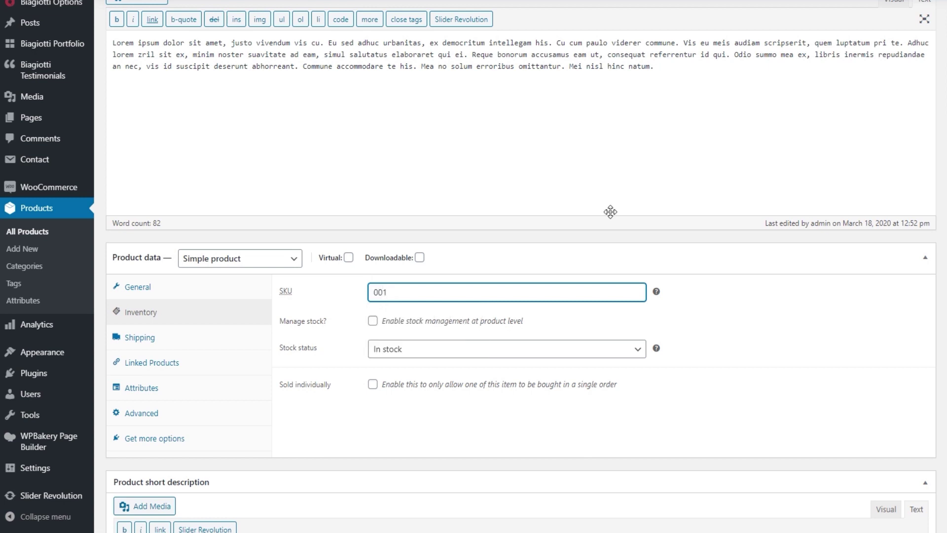
left_click(515, 439)
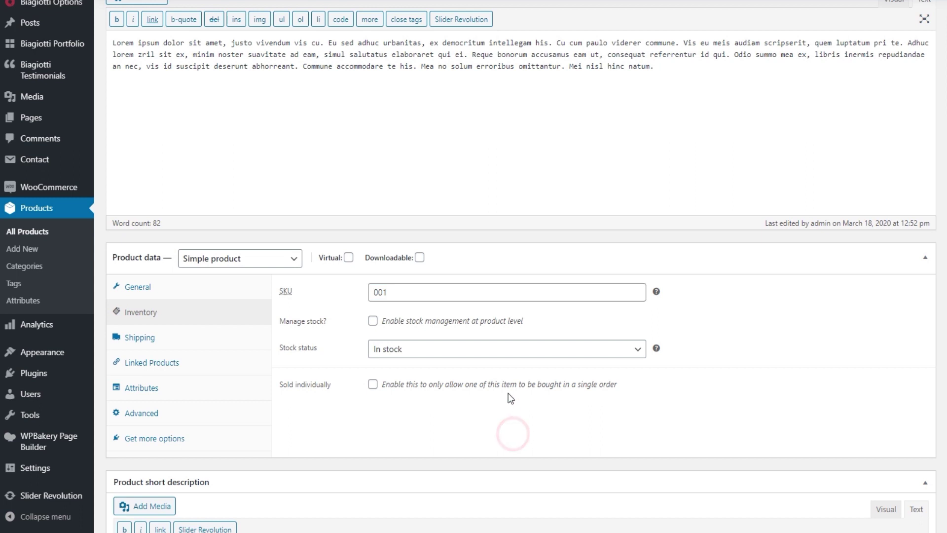
left_click(468, 349)
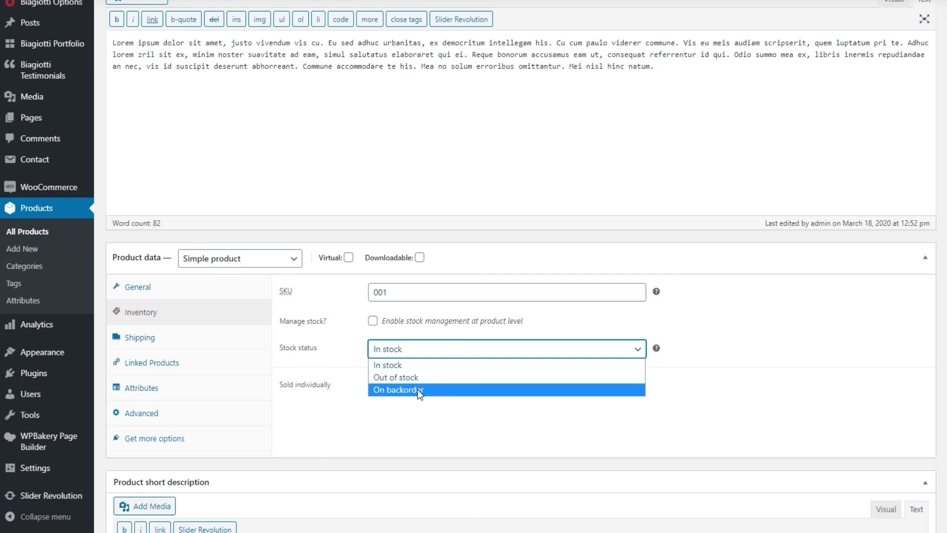
left_click(400, 364)
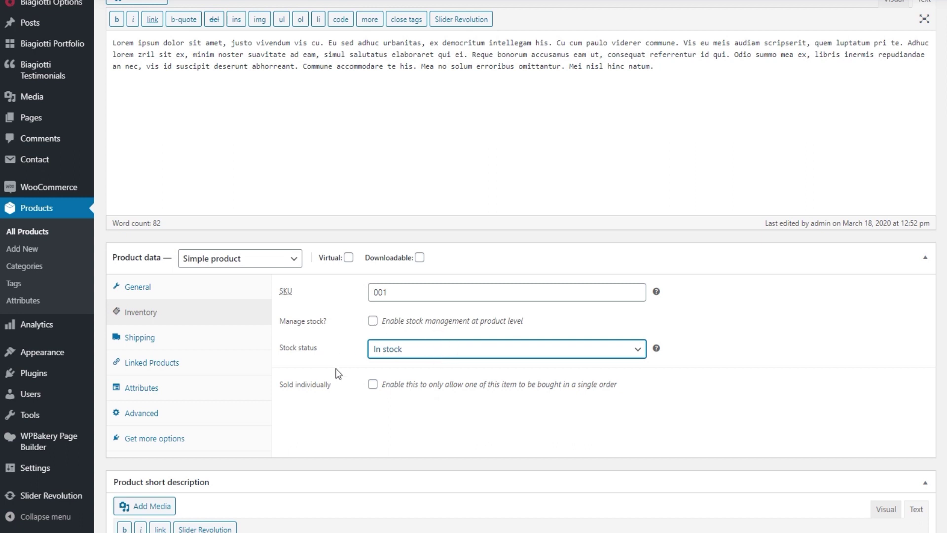
Set the shipping weight to 0.5 kg and the dimensions to 10 cm length, 5 cm width and 10 cm height, with No shipping class
left_click(208, 339)
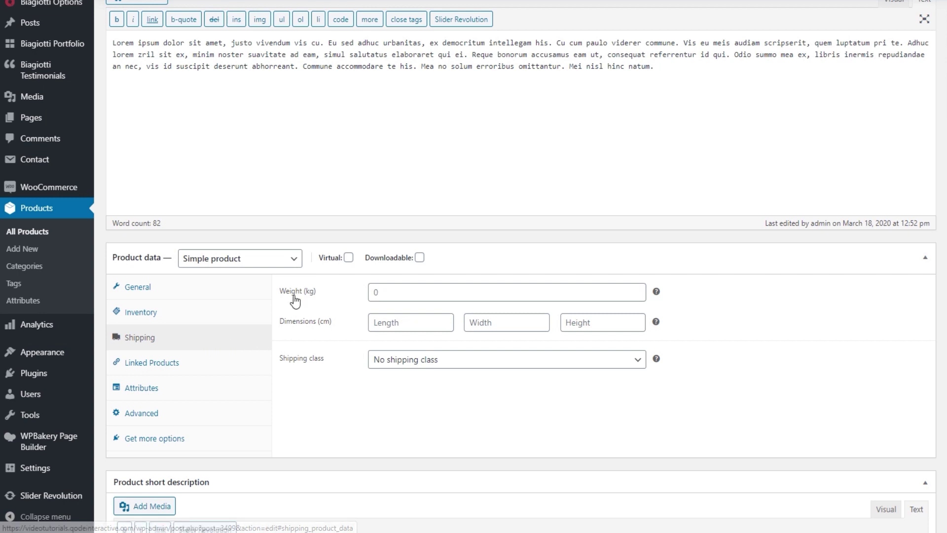
type("0.5")
left_click(417, 323)
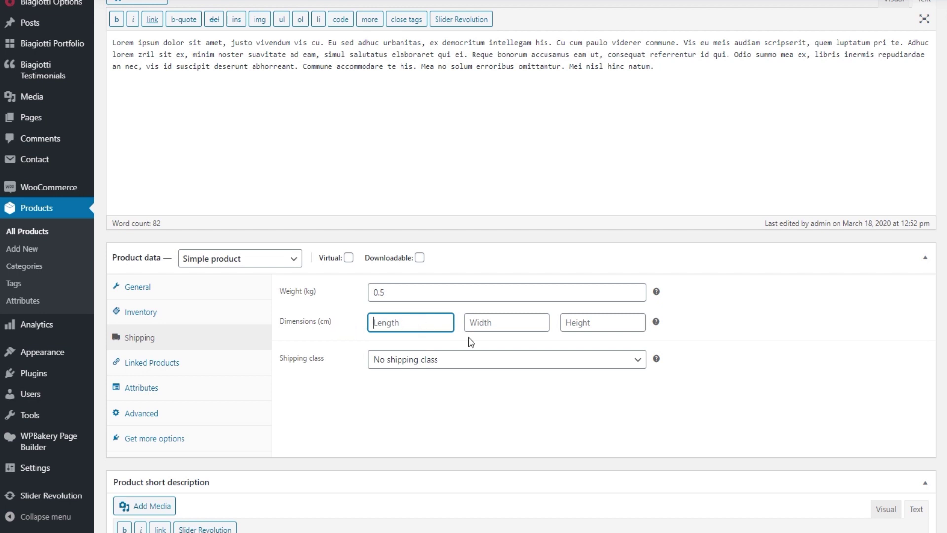
type("10")
left_click(530, 329)
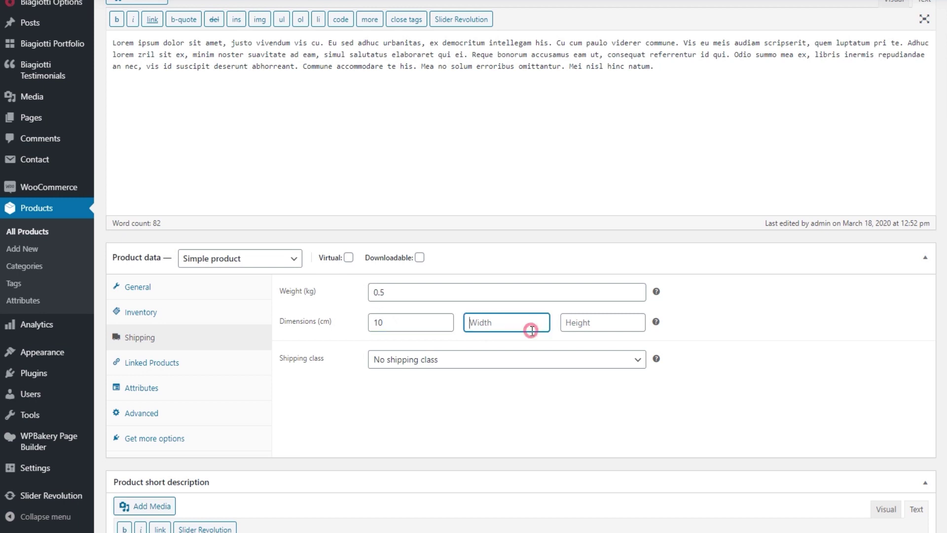
type("5")
left_click(576, 324)
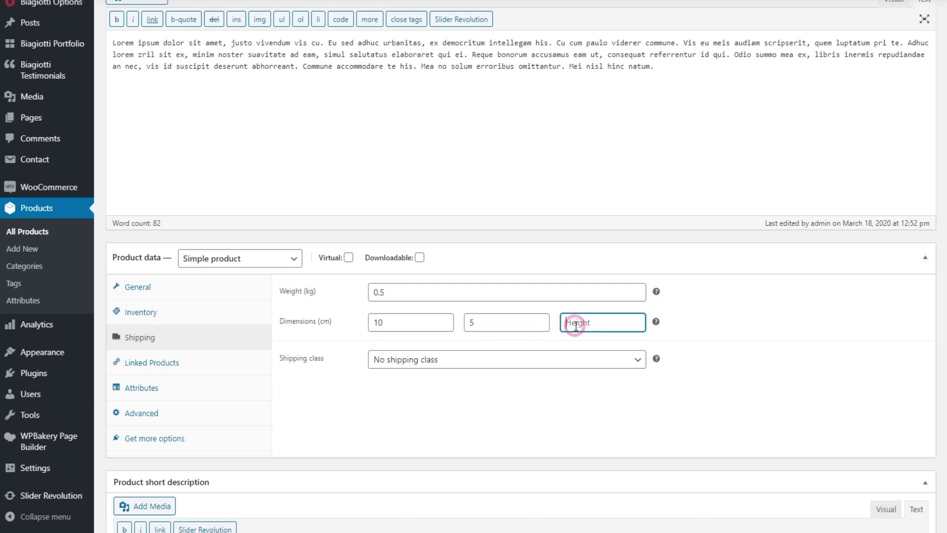
type("10")
left_click(481, 360)
left_click(481, 361)
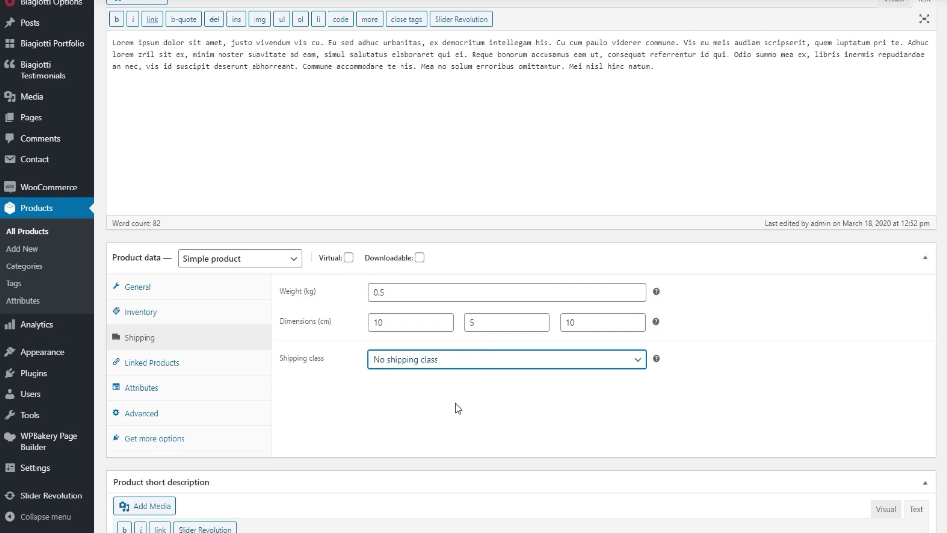
left_click(470, 410)
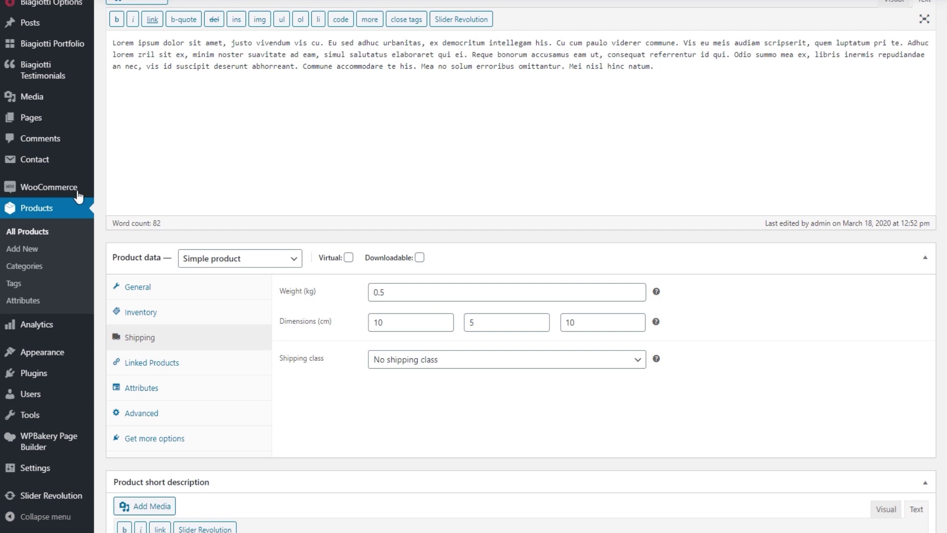
Examine the linked products and attributes options, including the store-wide Attributes page and the live Lipstick page, and return to the product editor
mouse_move(61, 196)
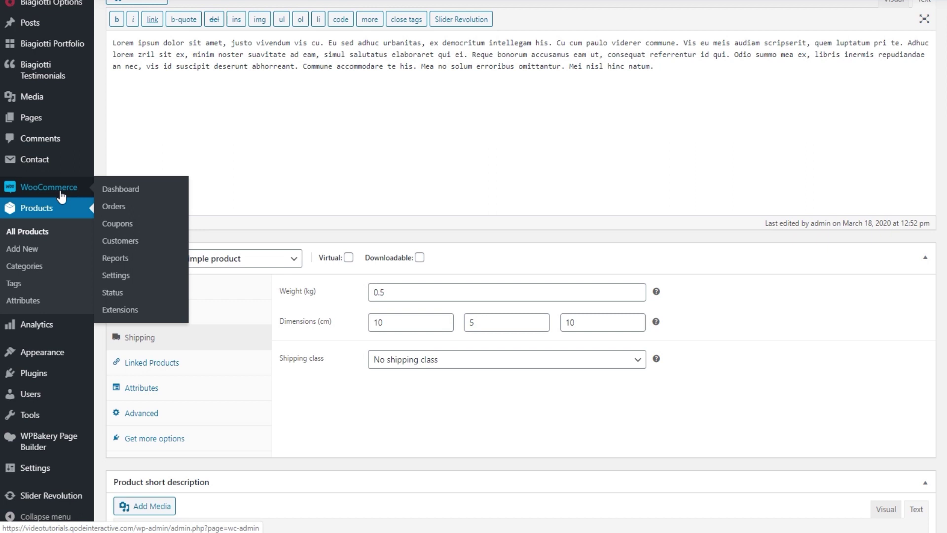
scroll(360, 387, "down", 1)
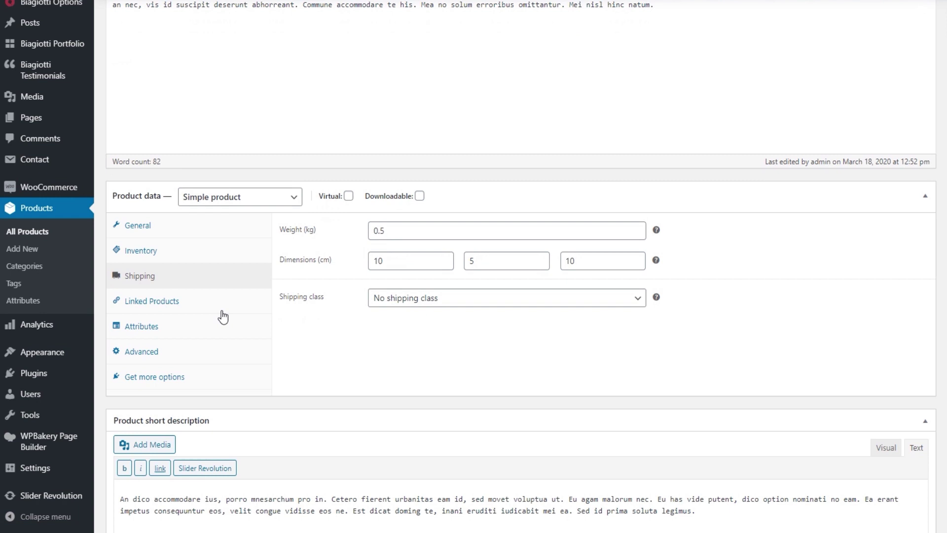
left_click(186, 303)
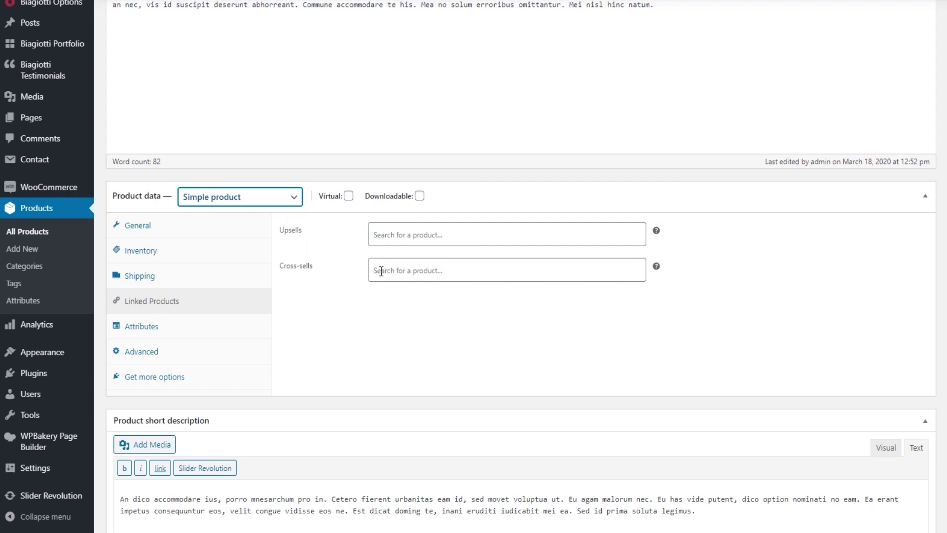
left_click(217, 326)
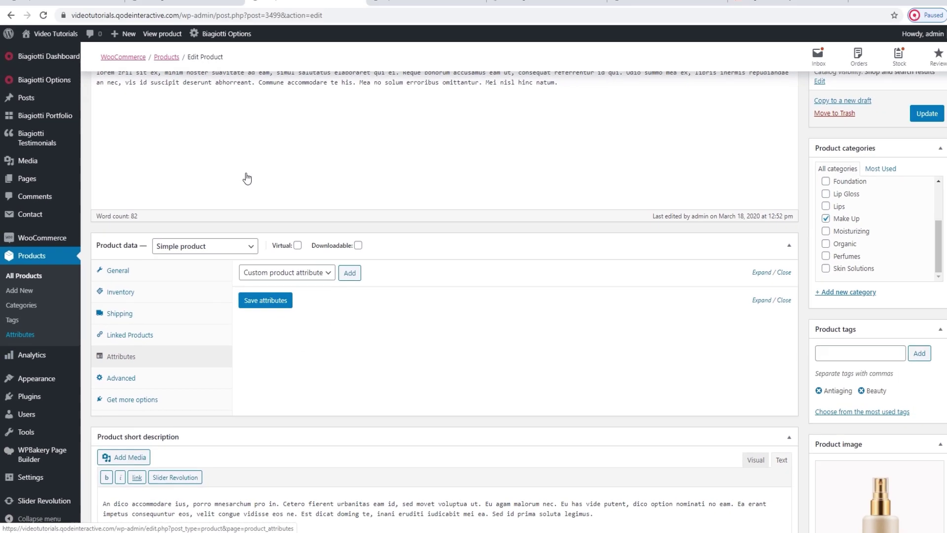
left_click(515, 2)
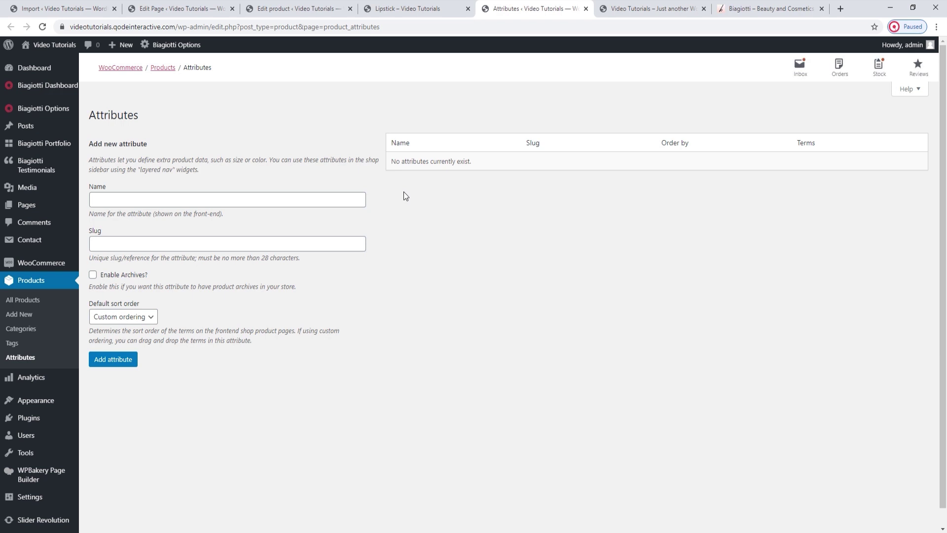
left_click(389, 10)
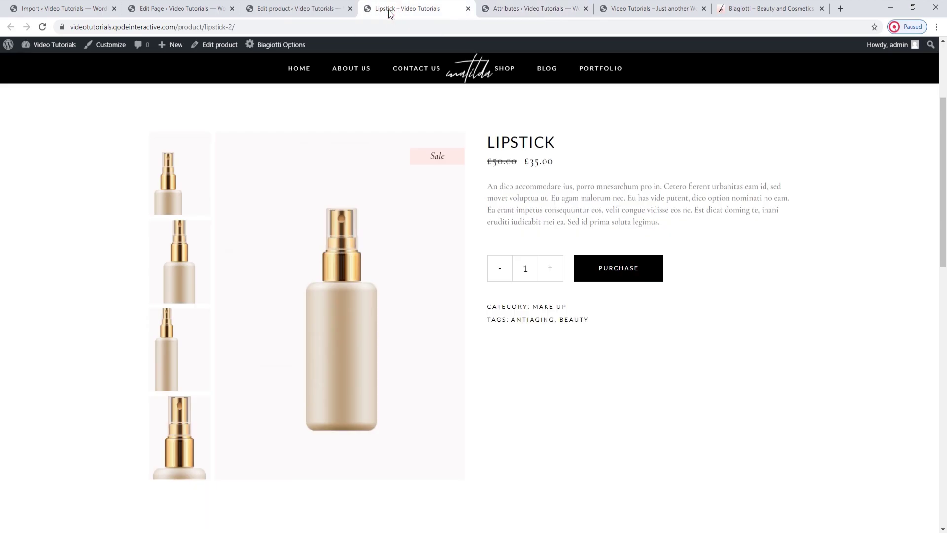
left_click(295, 9)
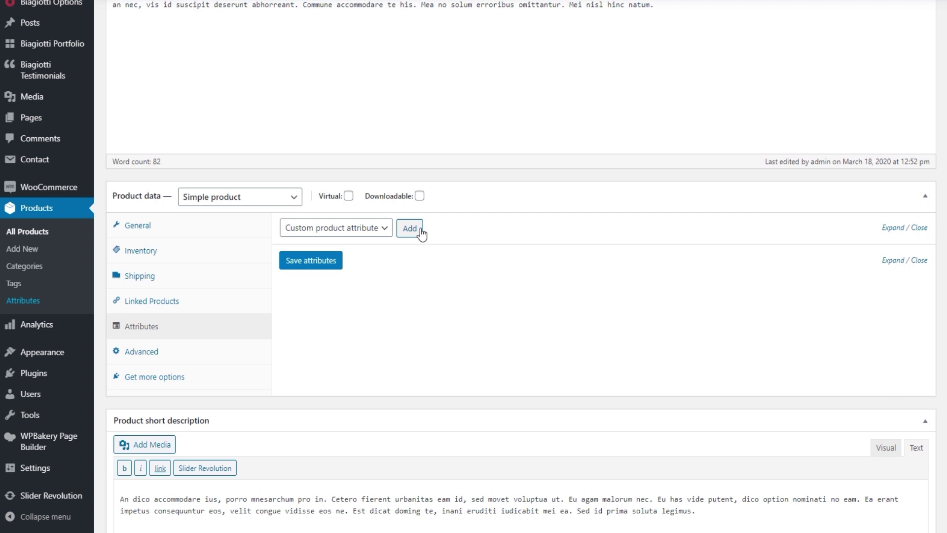
Set the Lipstick's menu order to 1 in the advanced product data
left_click(202, 354)
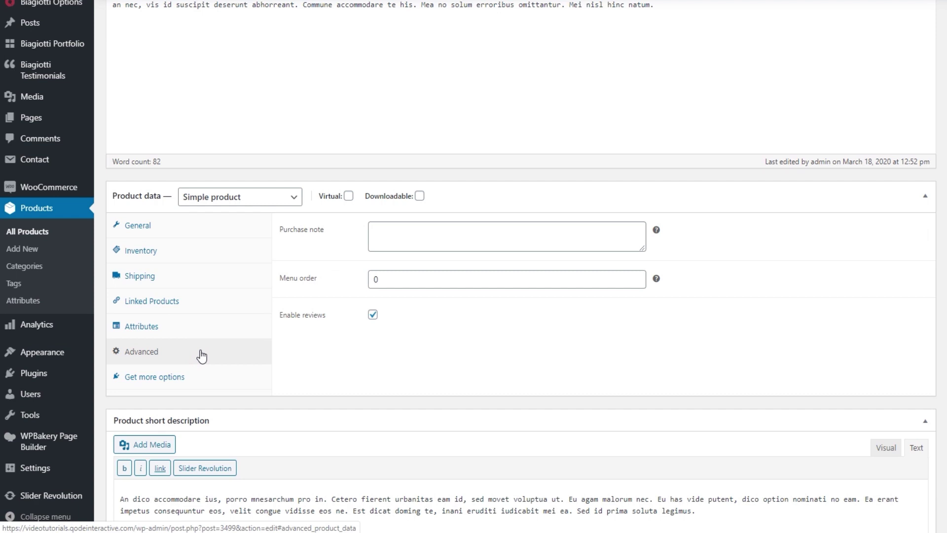
left_click(392, 276)
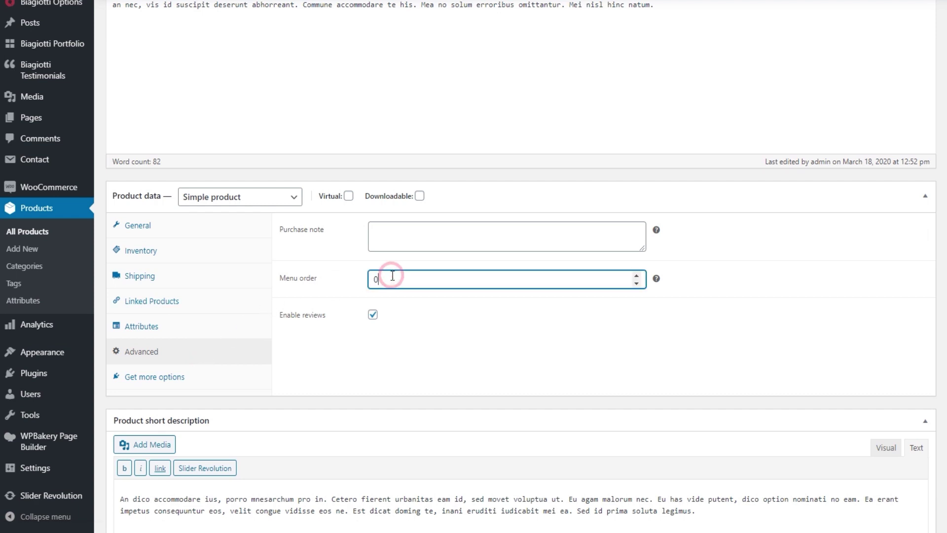
double_click(389, 280)
type("1")
left_click(437, 324)
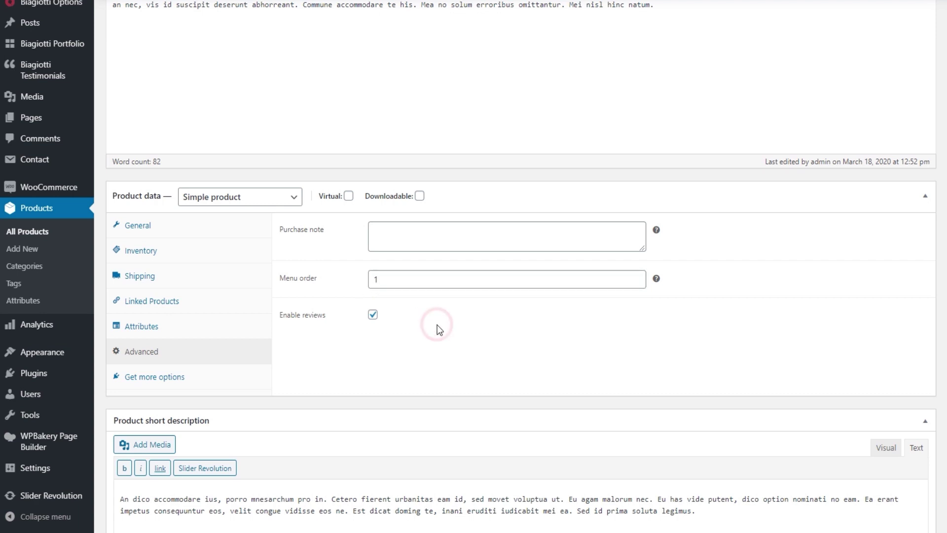
Review the recommended extensions and the Mikado Product Meta options for product list dimensions and title area
left_click(182, 378)
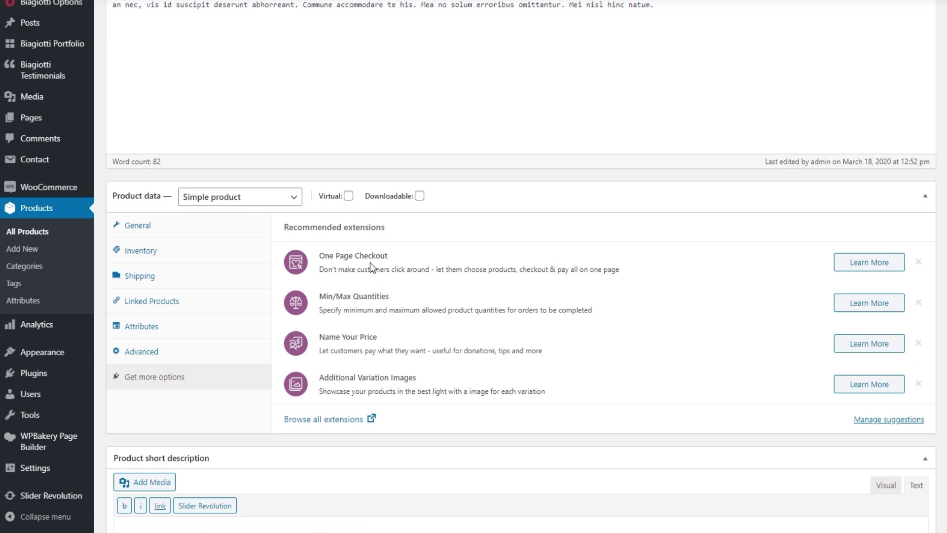
scroll(371, 258, "down", 3)
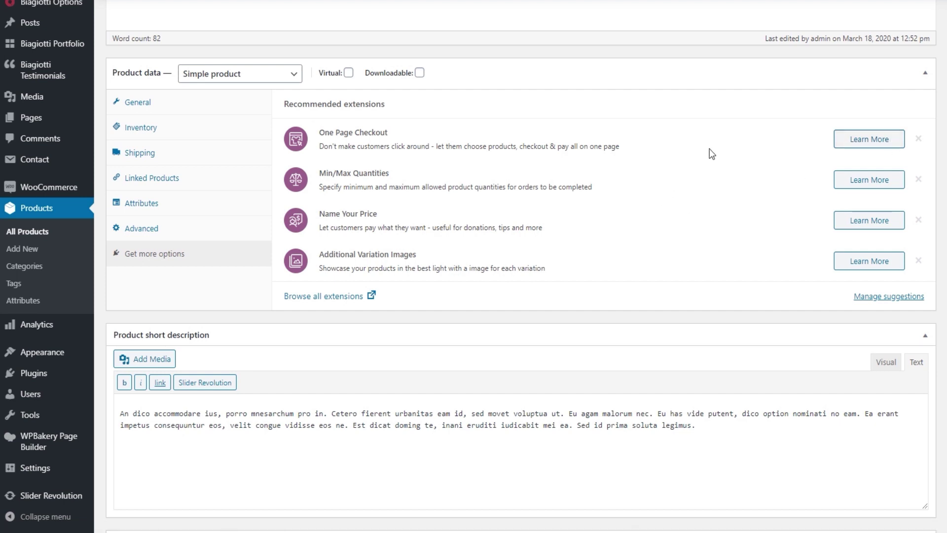
scroll(695, 185, "down", 5)
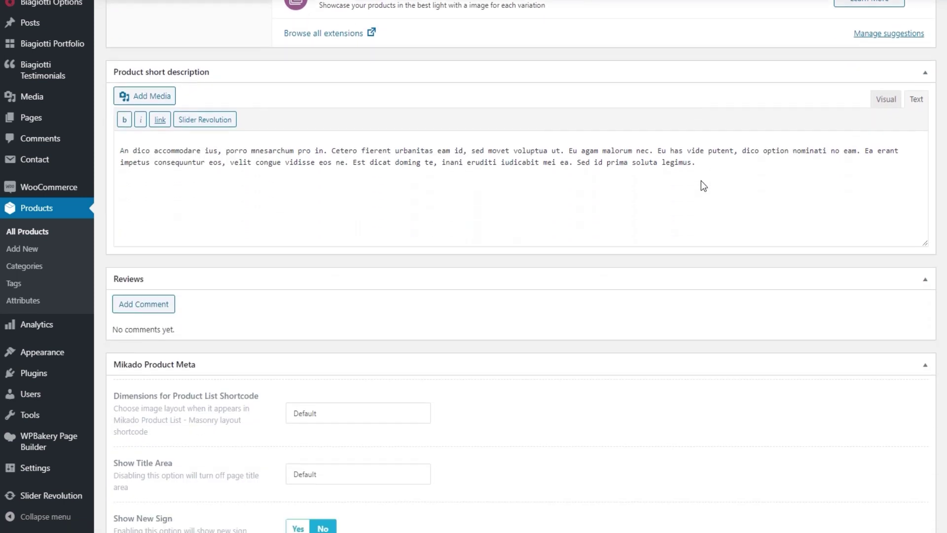
scroll(703, 183, "down", 3)
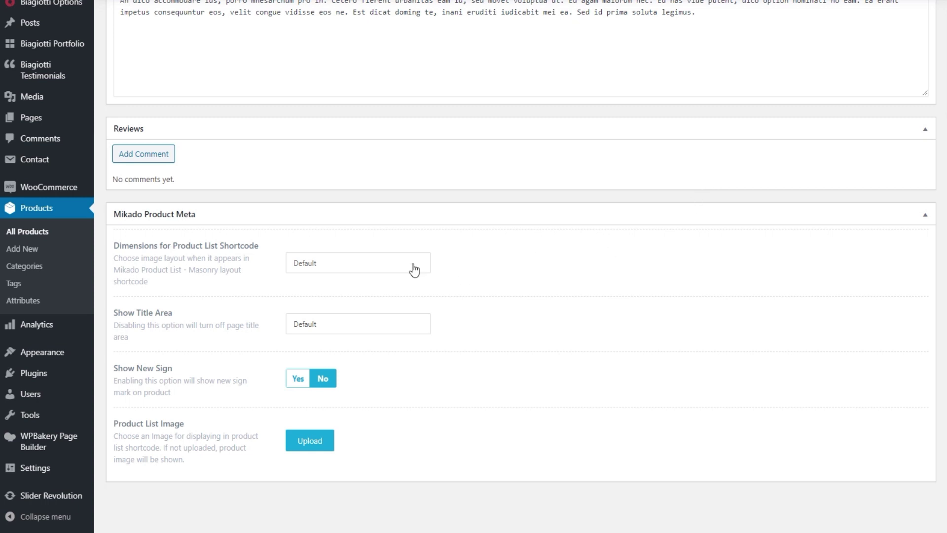
left_click(381, 260)
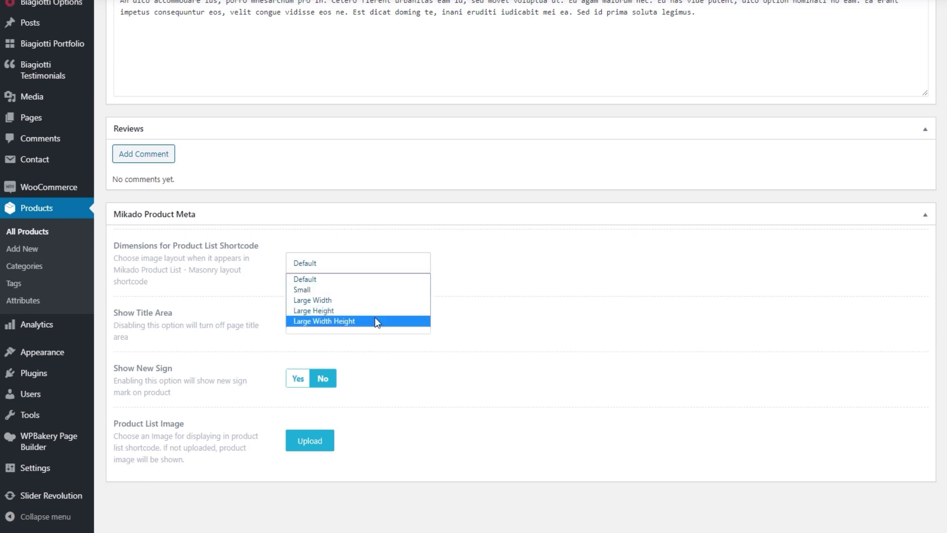
left_click(429, 267)
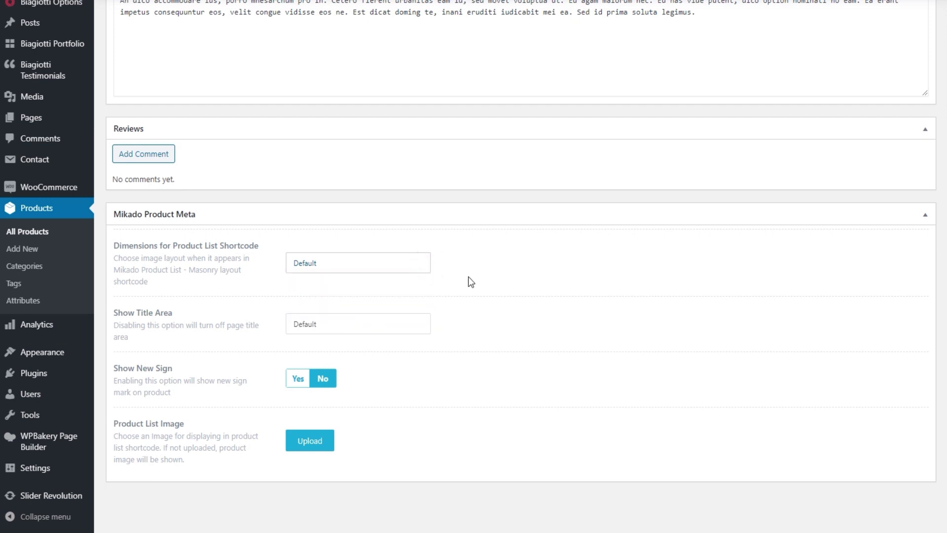
left_click(409, 326)
left_click(409, 325)
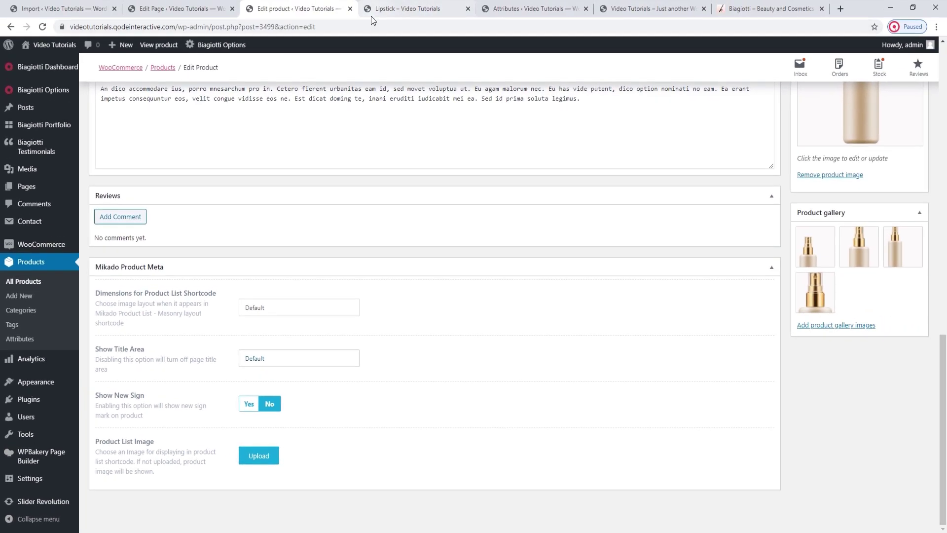
Save the Lipstick product's updated settings and refresh its live product page
left_click(378, 11)
key("F5")
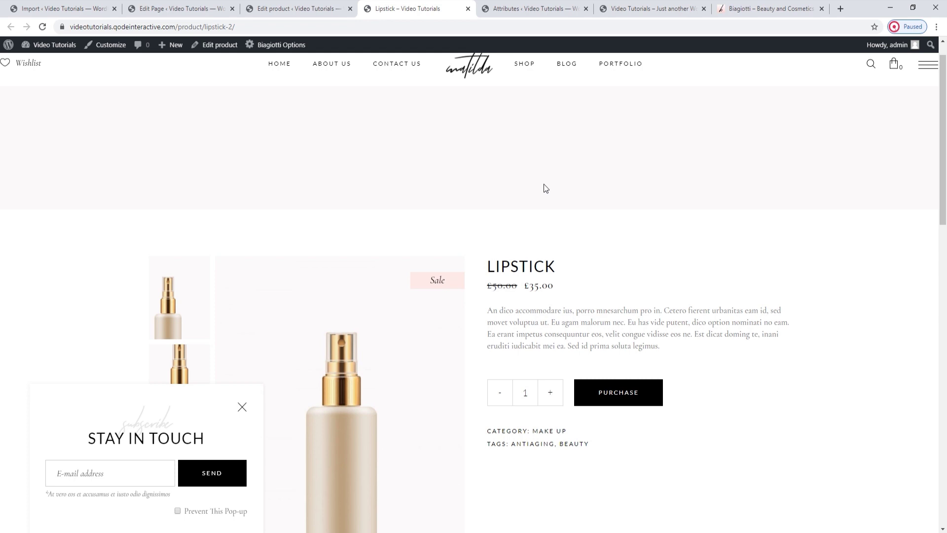
left_click(316, 10)
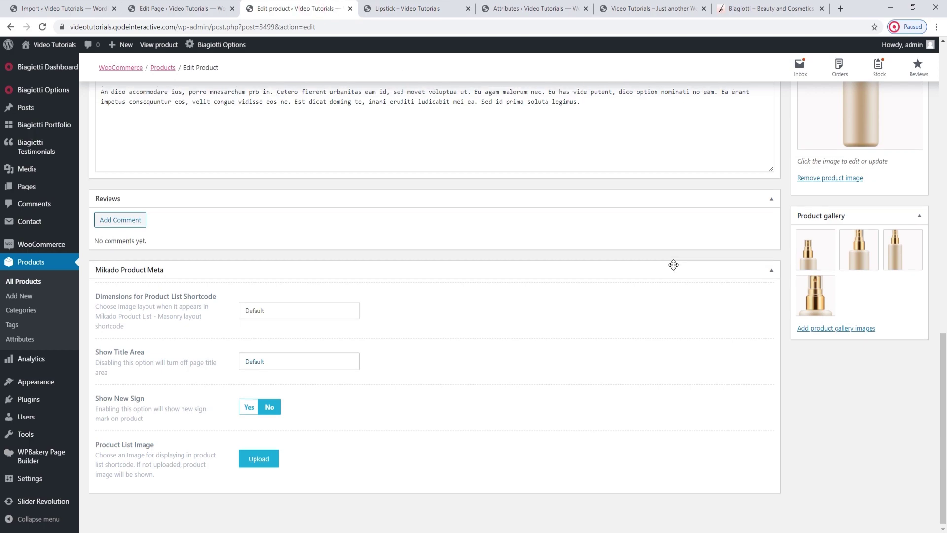
scroll(673, 265, "up", 15)
left_click(922, 292)
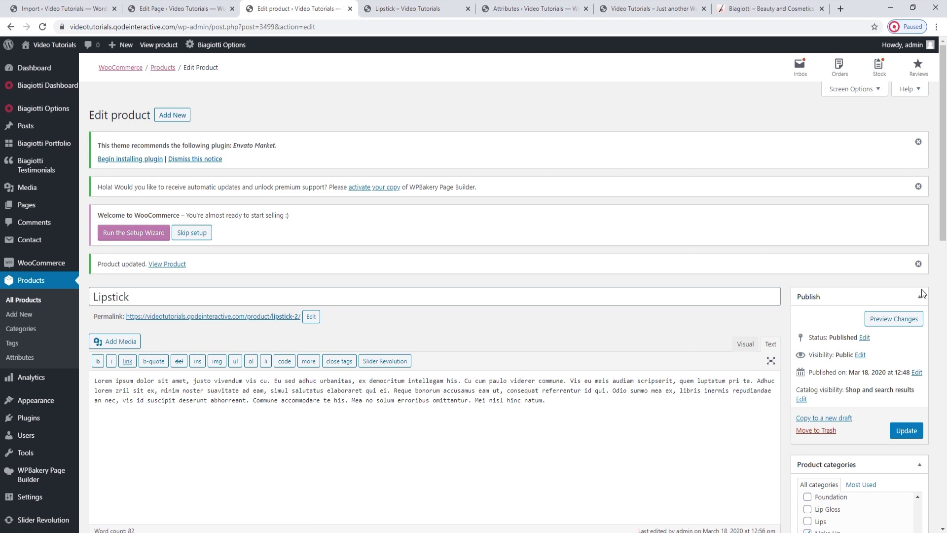
left_click(432, 15)
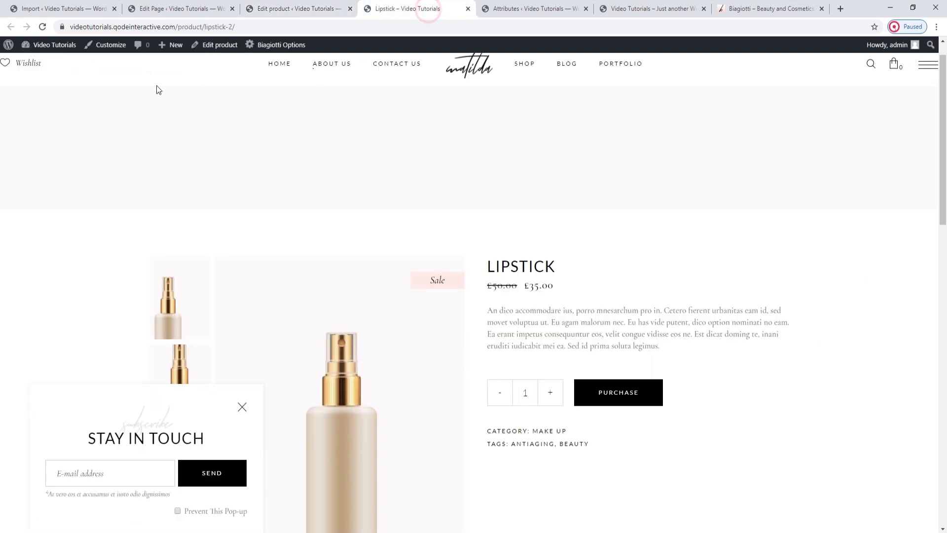
left_click(43, 28)
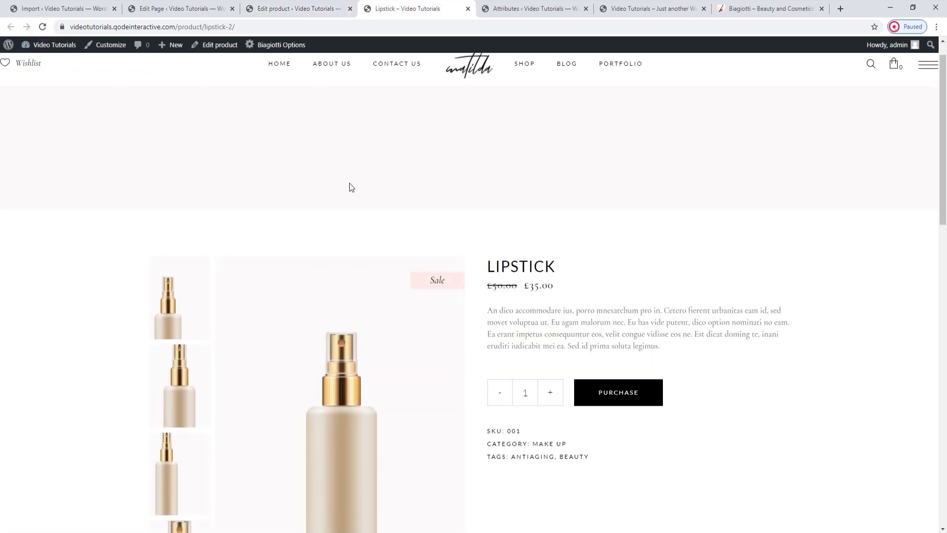
Review the live Lipstick page's product meta, Additional information and Reviews sections, and the related products
scroll(422, 203, "down", 3)
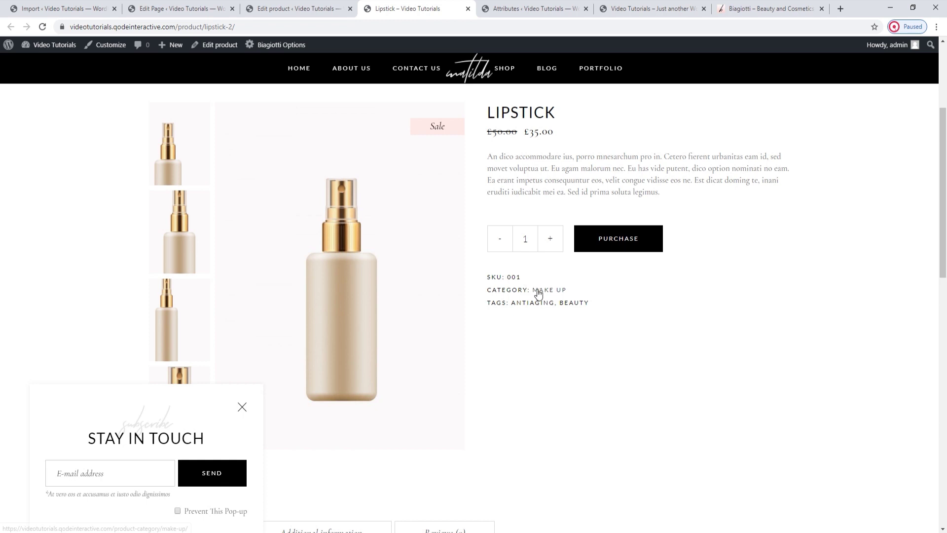
scroll(554, 306, "down", 3)
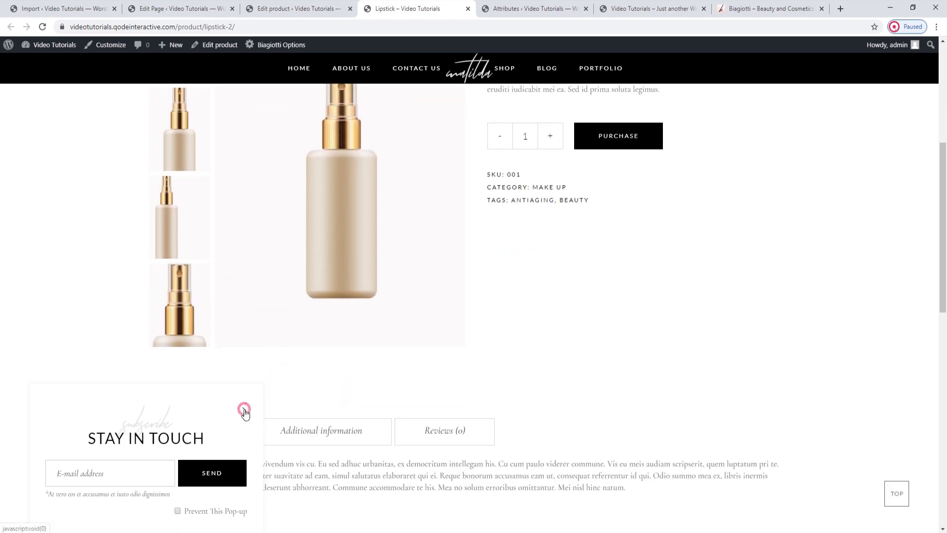
left_click(242, 406)
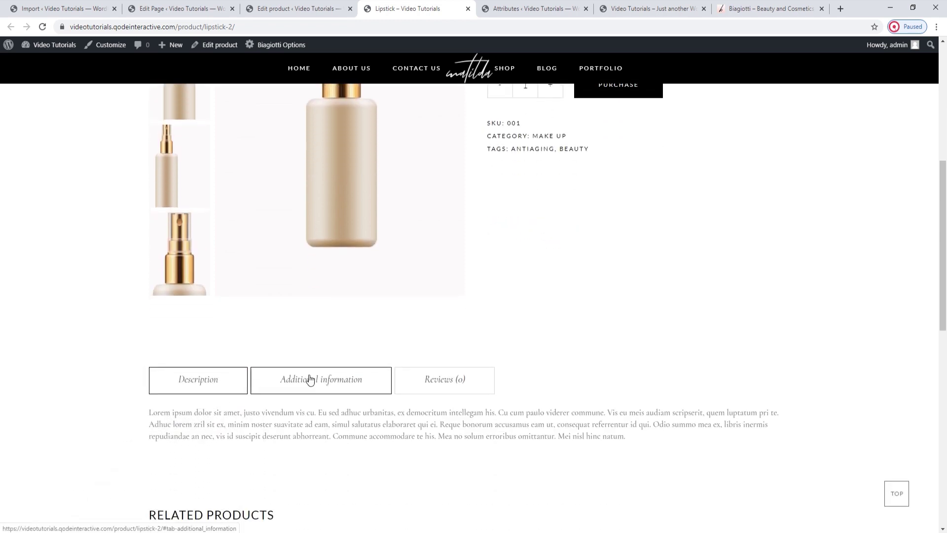
left_click(309, 379)
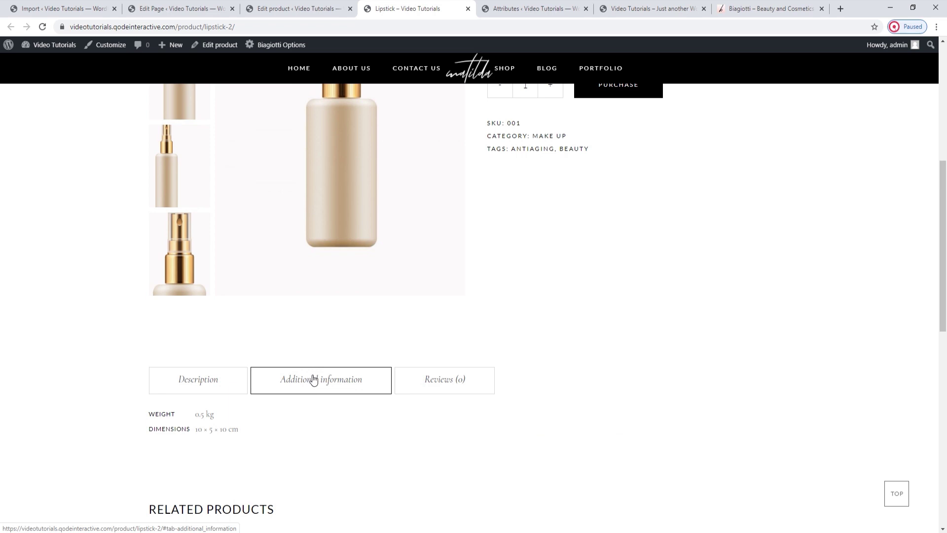
scroll(318, 376, "down", 2)
left_click(455, 292)
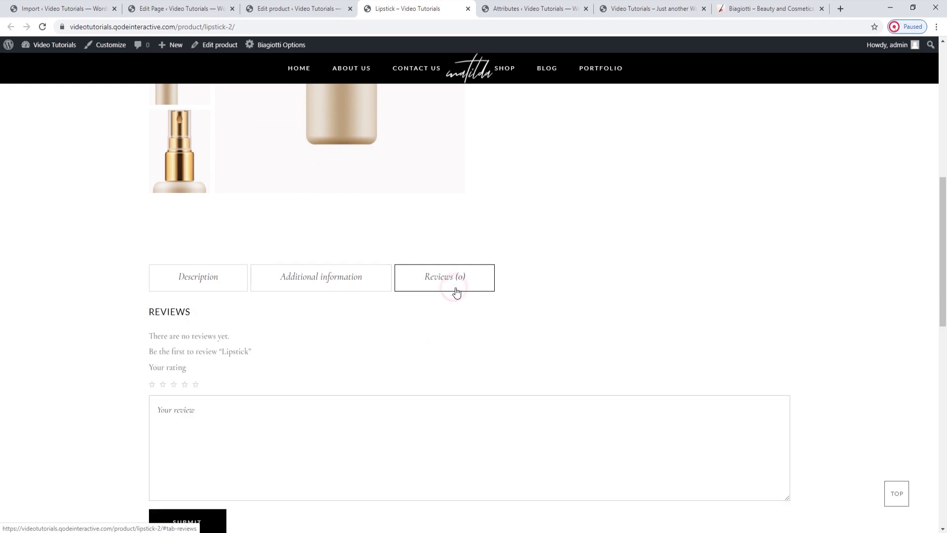
left_click(348, 282)
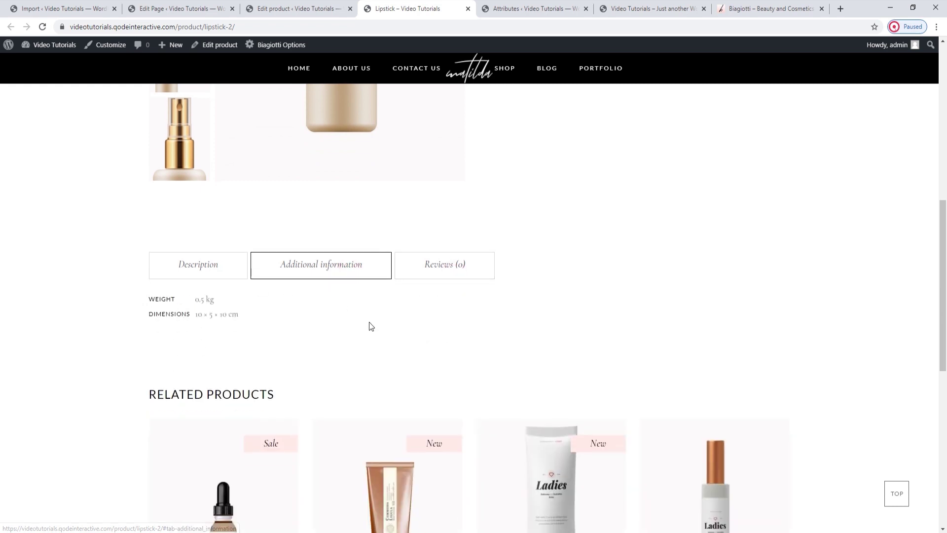
scroll(375, 326, "down", 3)
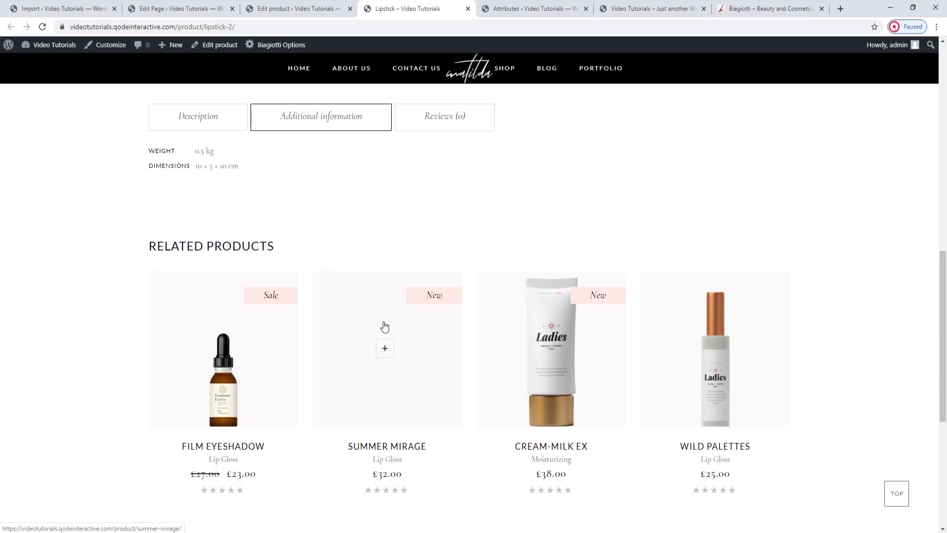
scroll(385, 327, "down", 3)
scroll(385, 327, "up", 12)
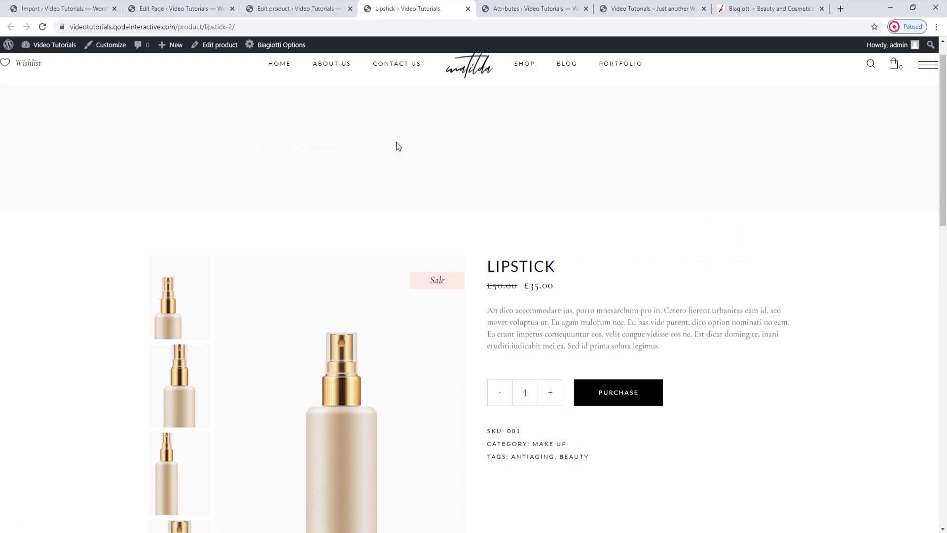
Open the site's All Pages list in a separate browser tab and go to its second page
left_click(296, 9)
left_click(146, 11)
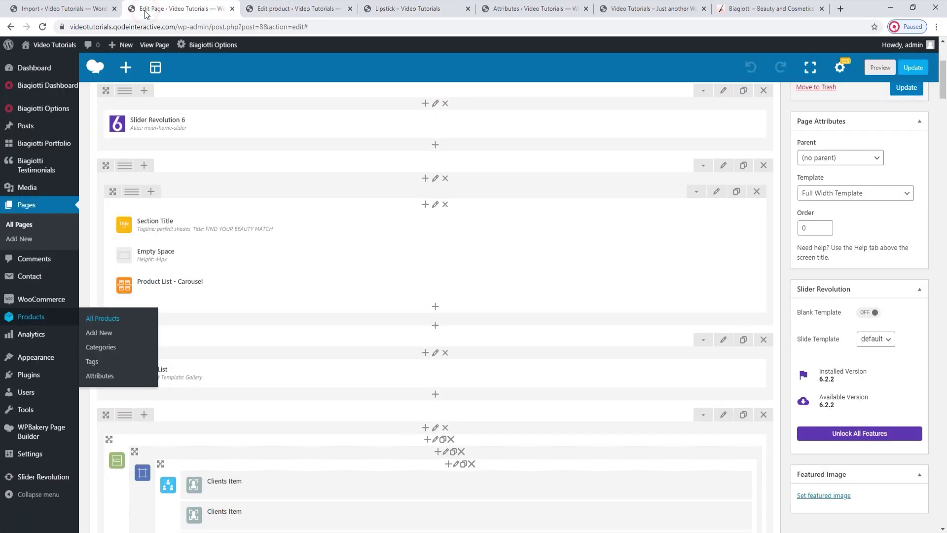
middle_click(37, 165)
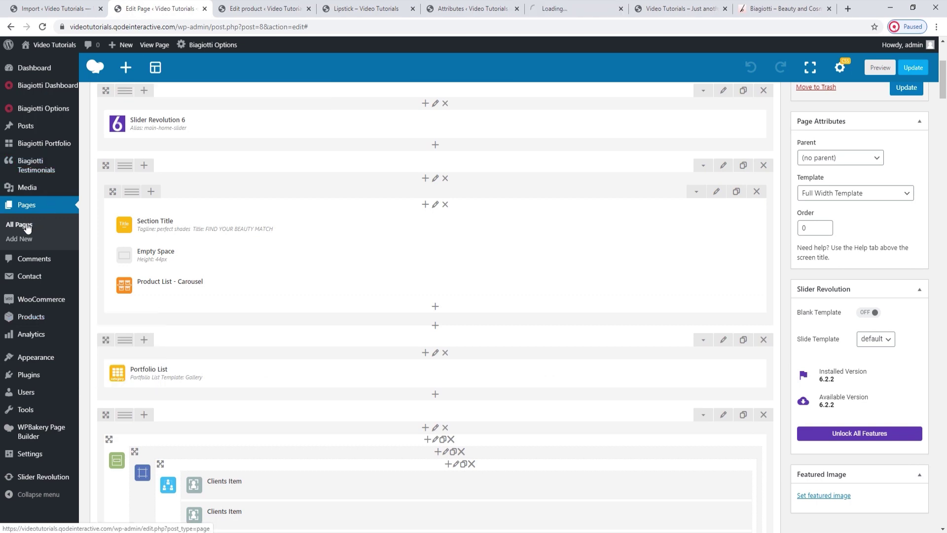
left_click(363, 7)
left_click(571, 8)
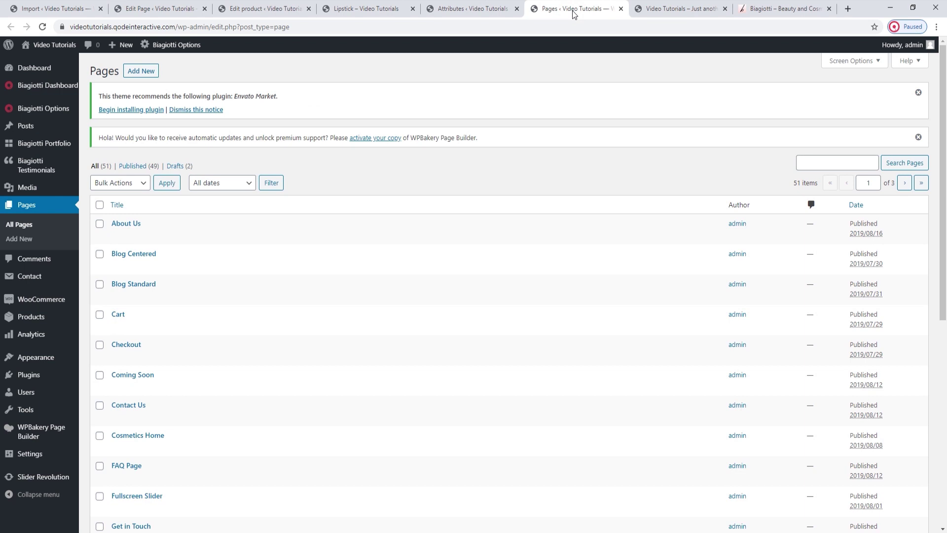
scroll(482, 235, "down", 8)
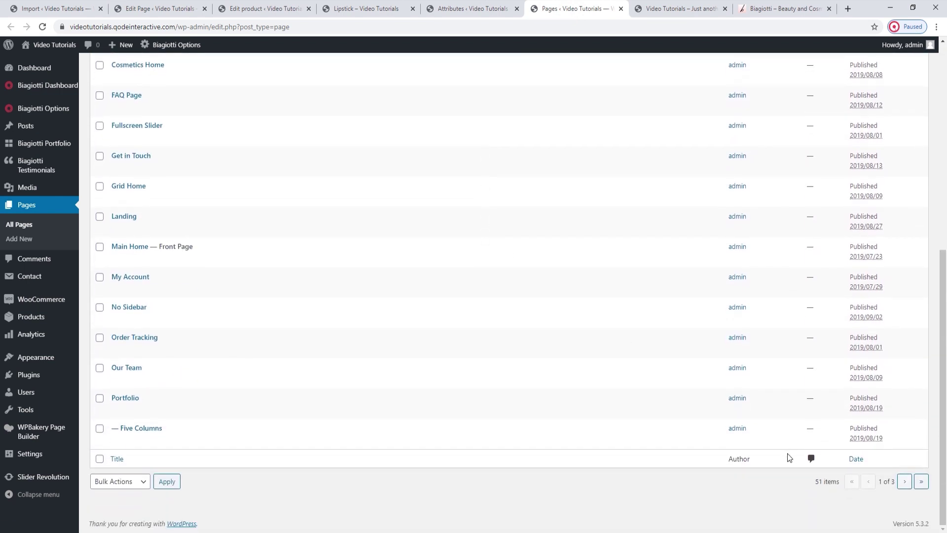
left_click(904, 487)
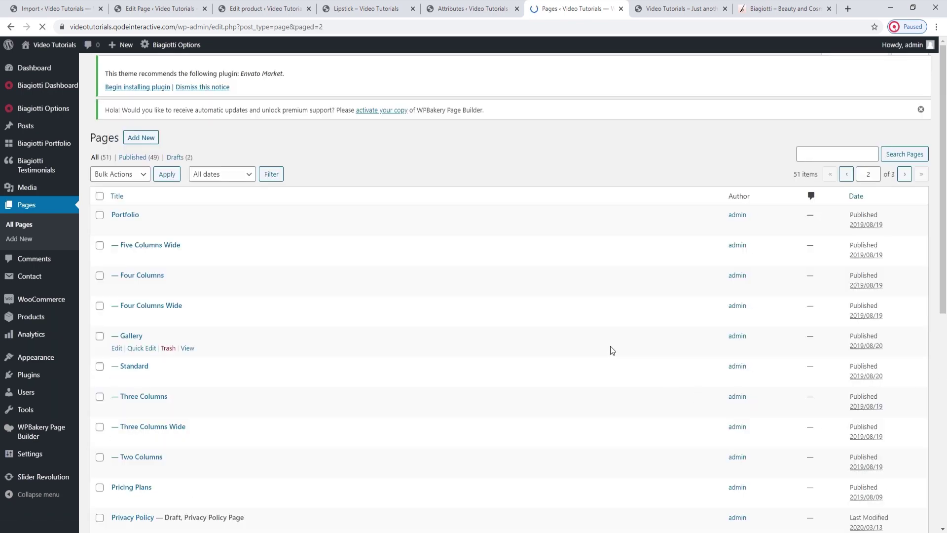
Open the Shop page for editing in a separate browser tab and switch it to the WPBakery Page Builder editor
scroll(611, 345, "down", 4)
scroll(611, 345, "down", 4)
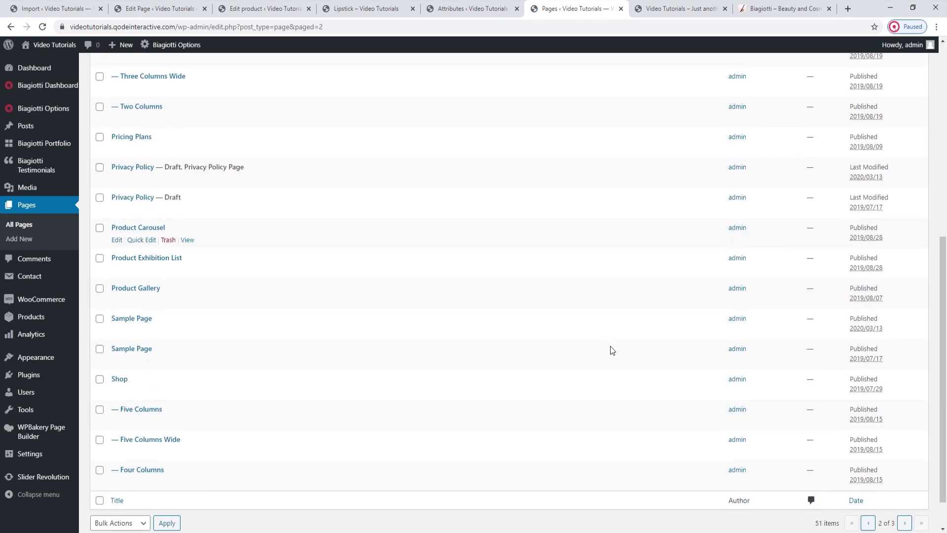
middle_click(119, 378)
left_click(608, 12)
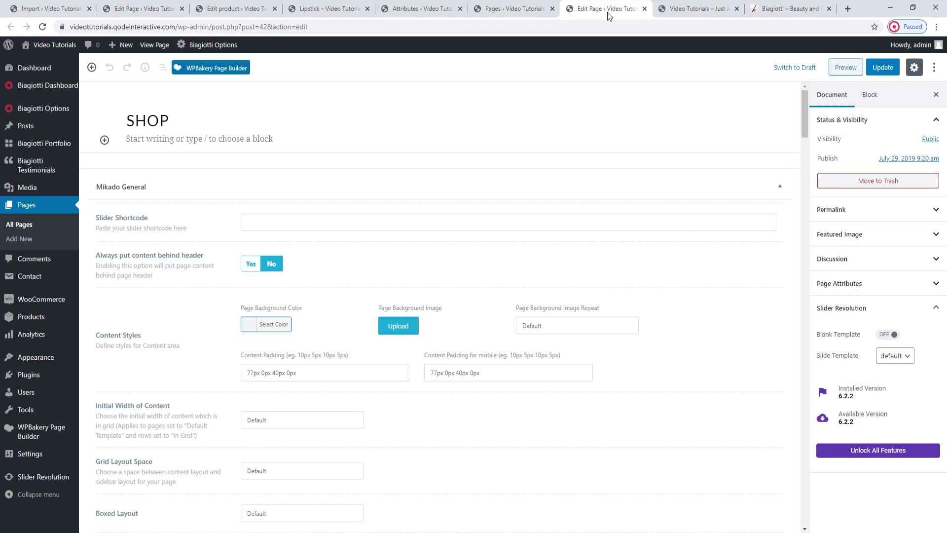
scroll(541, 226, "down", 4)
scroll(541, 226, "up", 4)
left_click(212, 68)
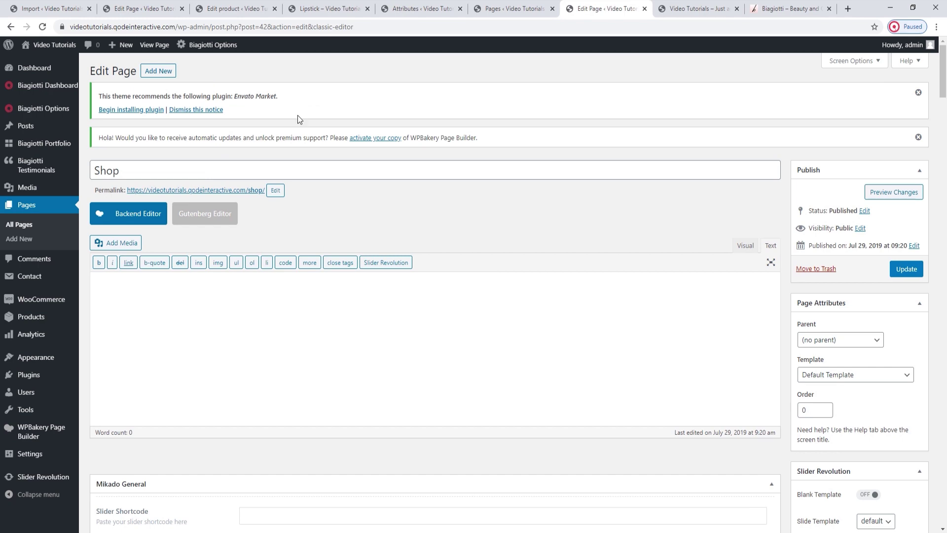
Examine the Shop page's Mikado Title settings, including title area type, height, background color and background image
scroll(487, 227, "down", 20)
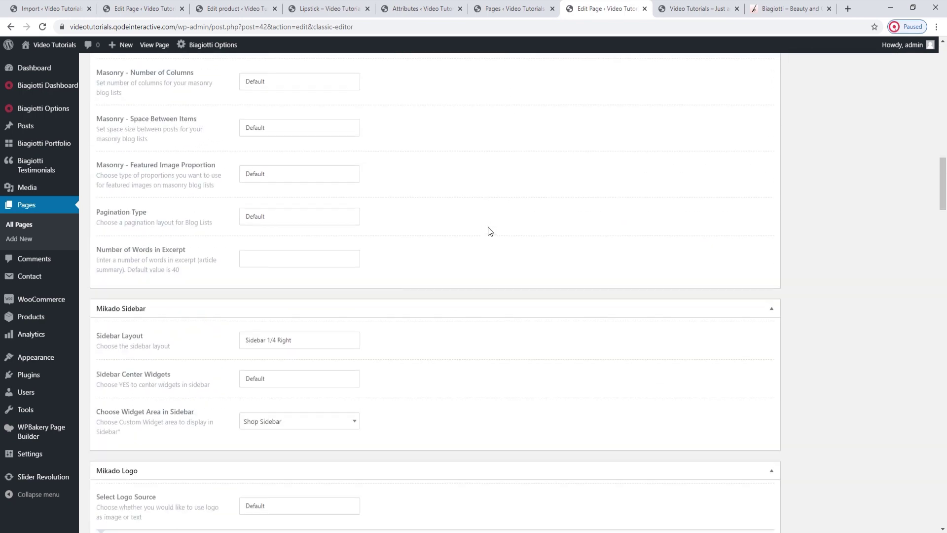
scroll(488, 231, "down", 20)
scroll(487, 227, "down", 20)
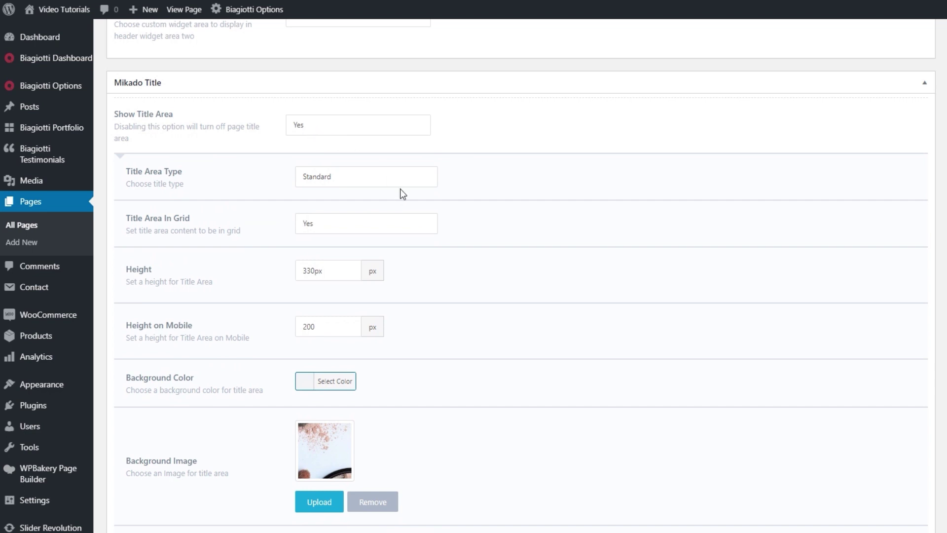
scroll(400, 188, "down", 1)
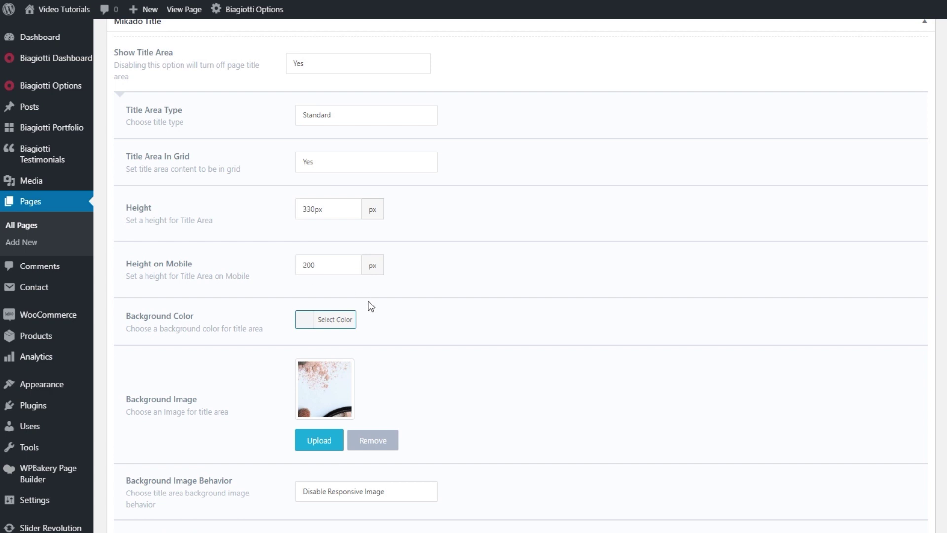
scroll(370, 302, "down", 1)
left_click(339, 264)
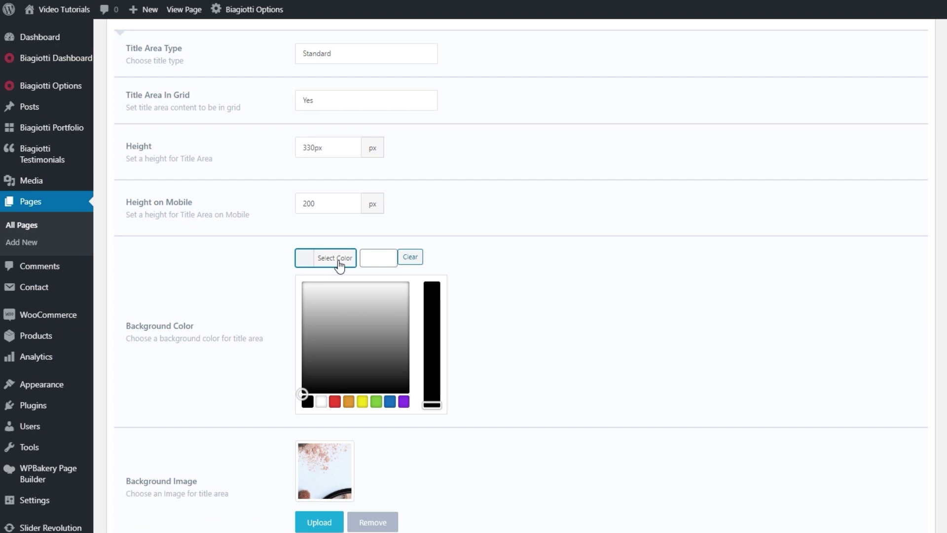
left_click(340, 261)
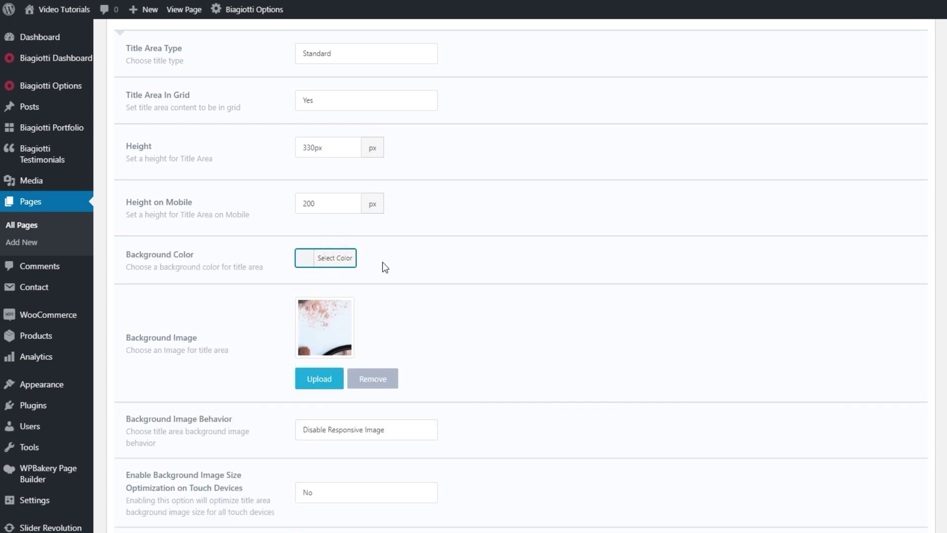
scroll(383, 262, "down", 1)
left_click(427, 275)
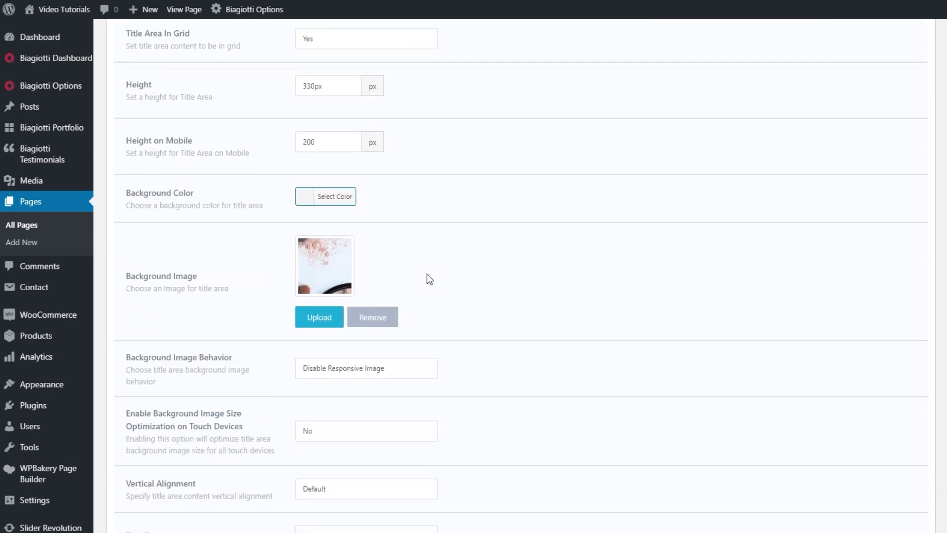
scroll(430, 279, "down", 1)
scroll(429, 280, "up", 1)
Assign Shop as the shop page in WooCommerce's product settings and save the changes
mouse_move(27, 318)
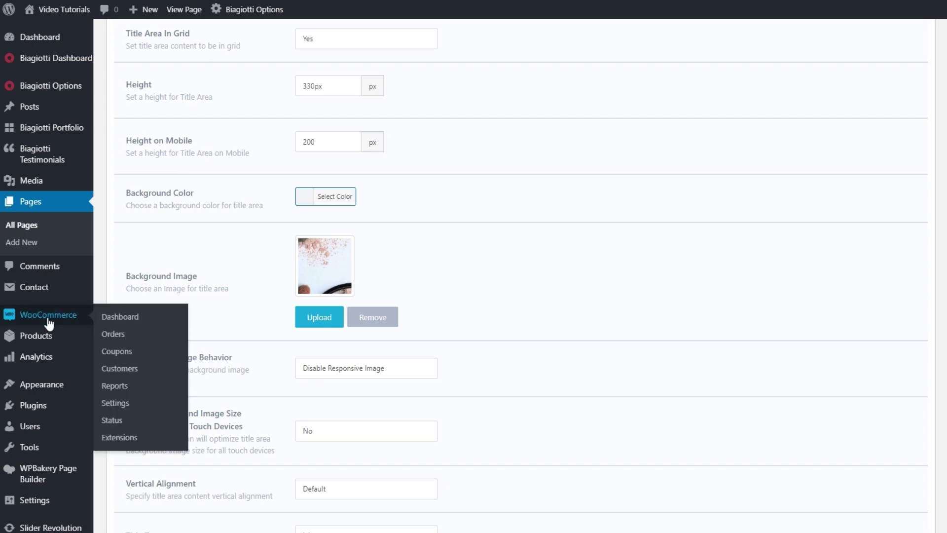
left_click(120, 403)
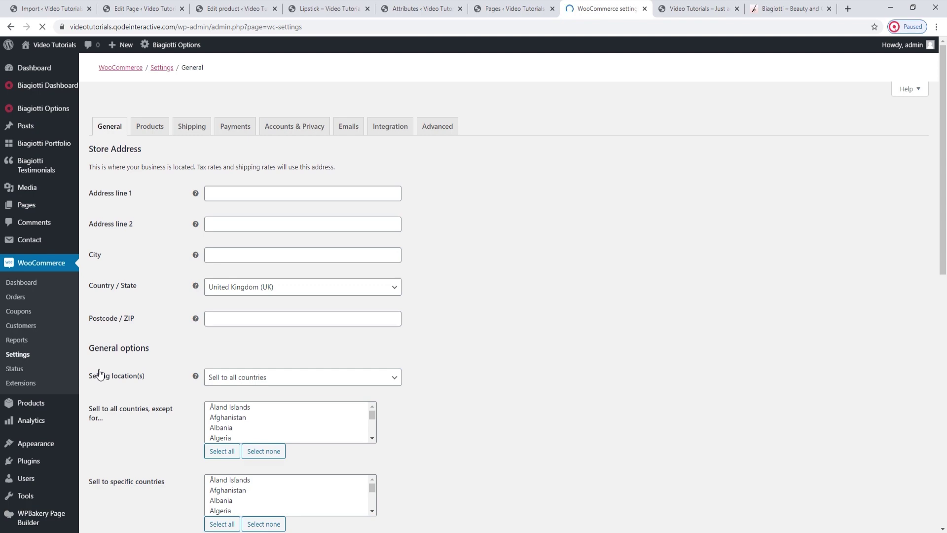
left_click(150, 128)
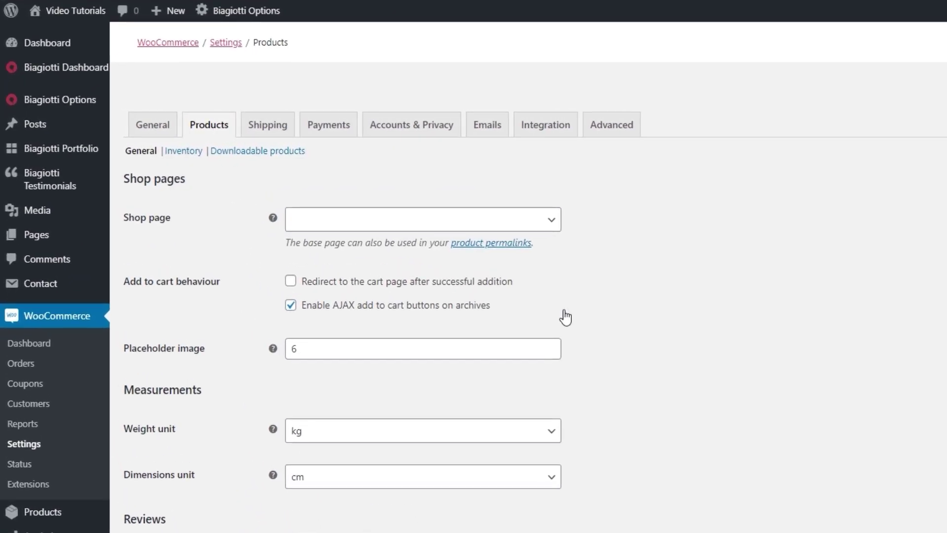
left_click(387, 224)
scroll(384, 278, "down", 5)
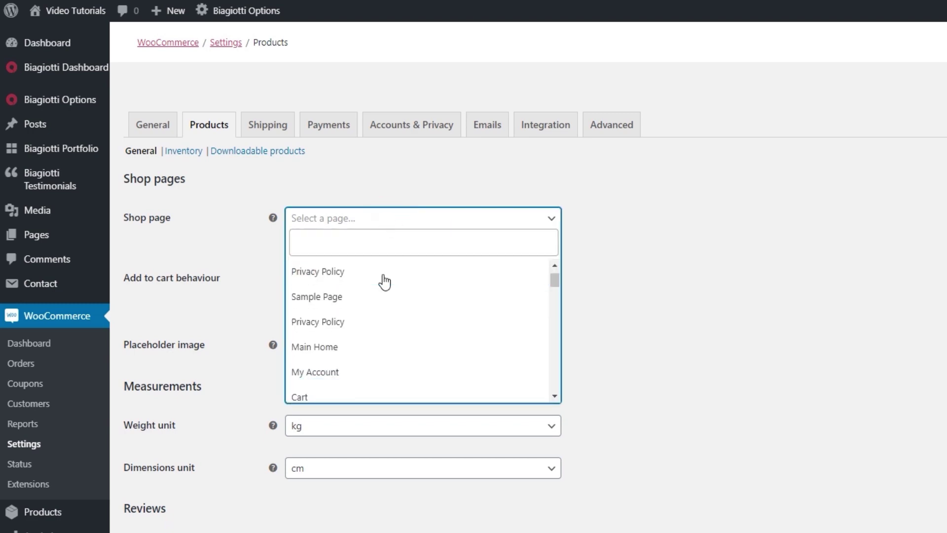
left_click(392, 335)
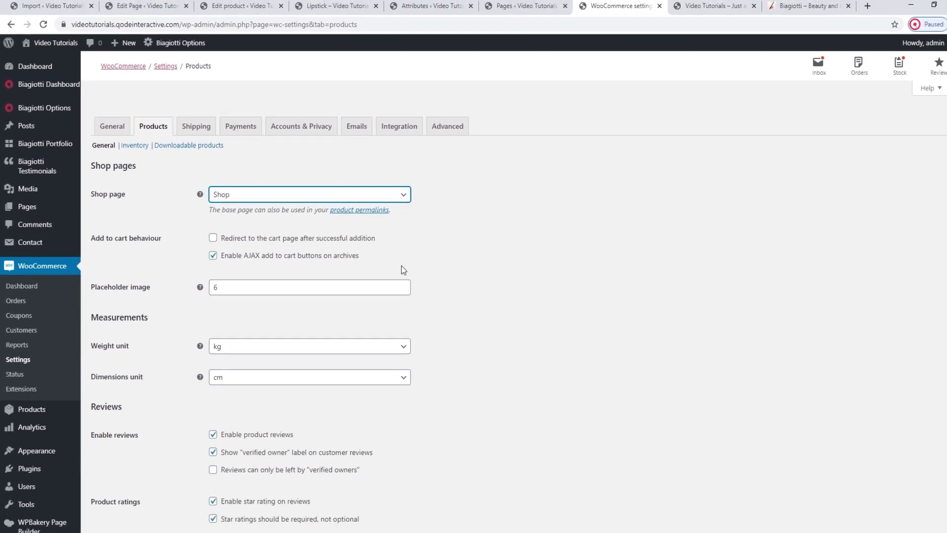
scroll(524, 308, "down", 2)
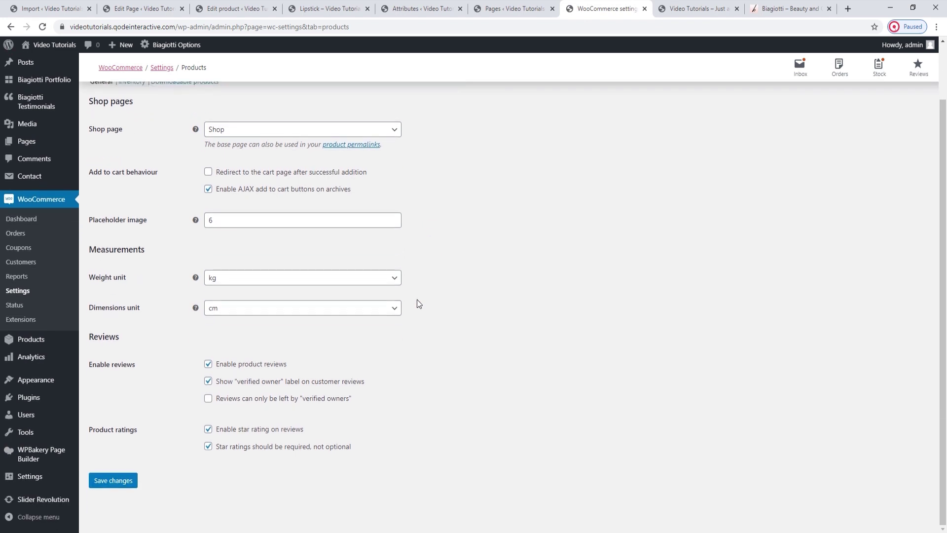
left_click(97, 481)
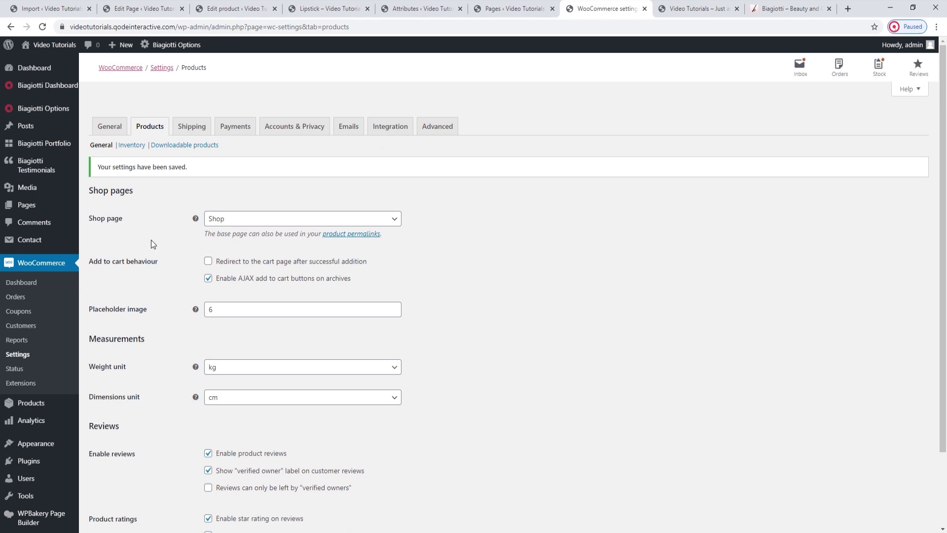
Reload the live Lipstick product page, dismiss the newsletter pop-up and check the page's title area
left_click(321, 11)
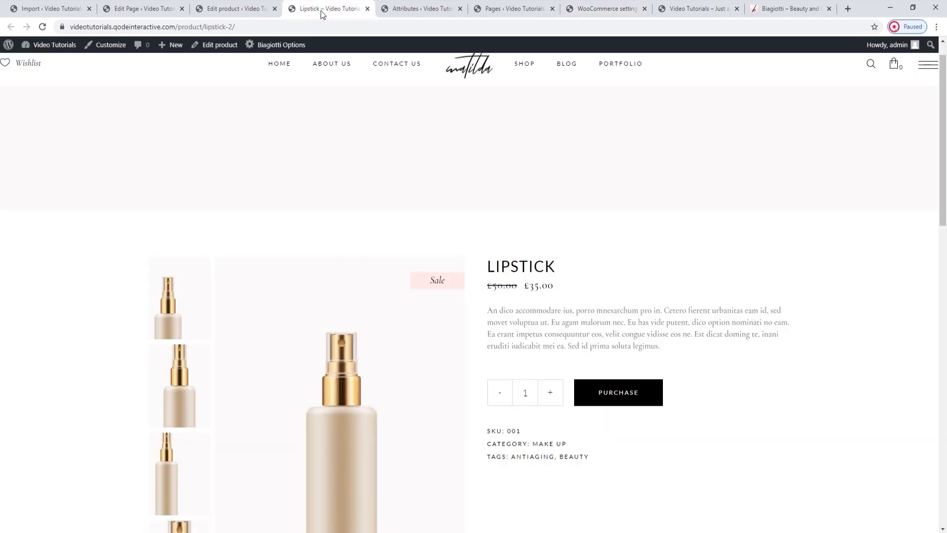
left_click(44, 28)
scroll(530, 179, "down", 1)
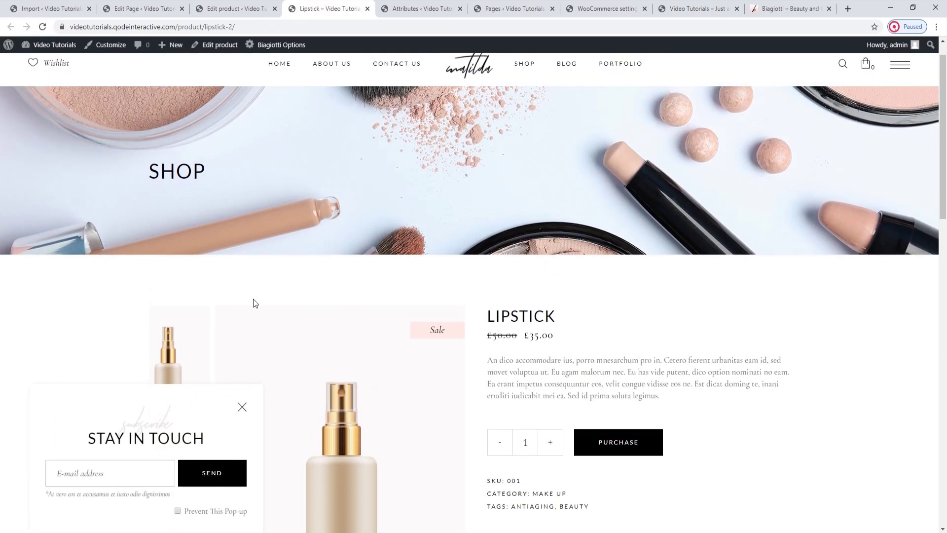
left_click(242, 406)
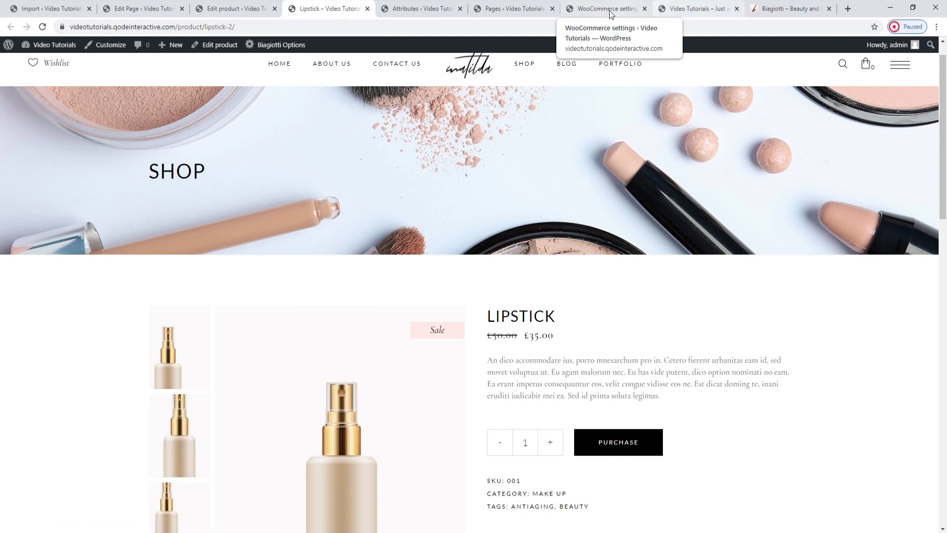
Open the Shop page for editing in a separate browser tab, close the WooCommerce settings tab and switch to the WPBakery Page Builder editor
left_click(598, 6)
left_click(509, 11)
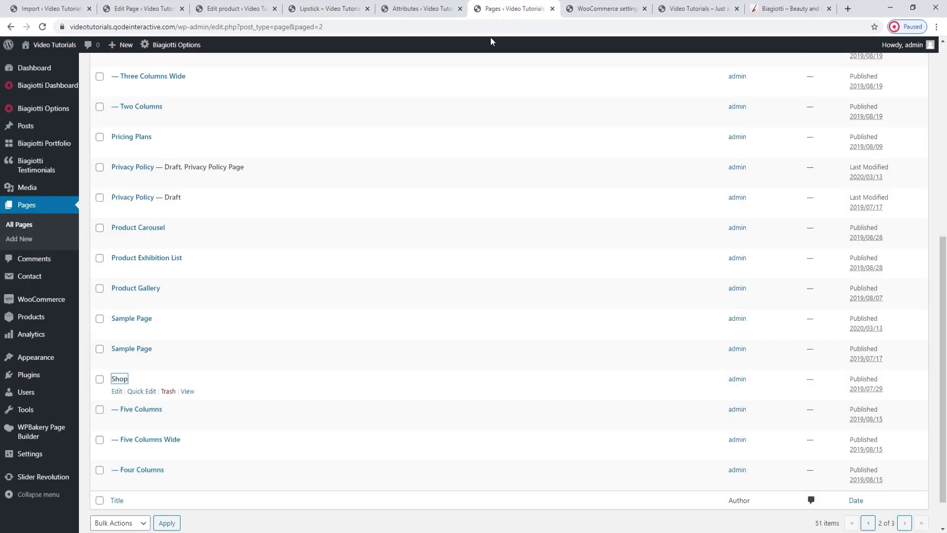
key("ctrl+shift+Return")
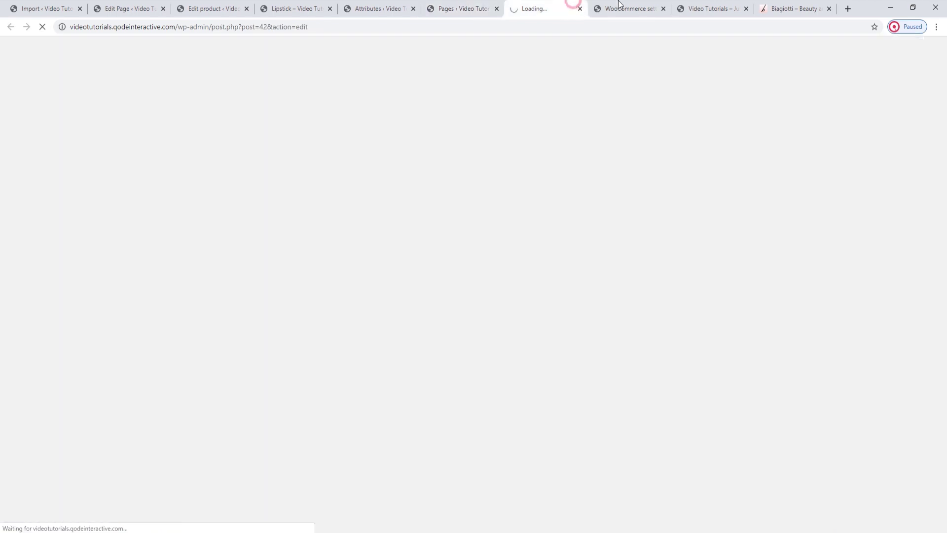
left_click(664, 8)
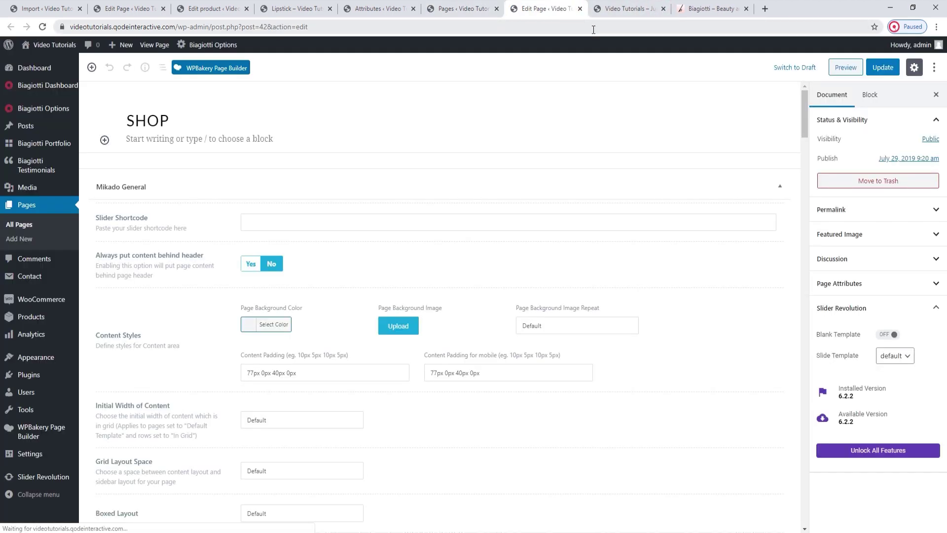
left_click(211, 68)
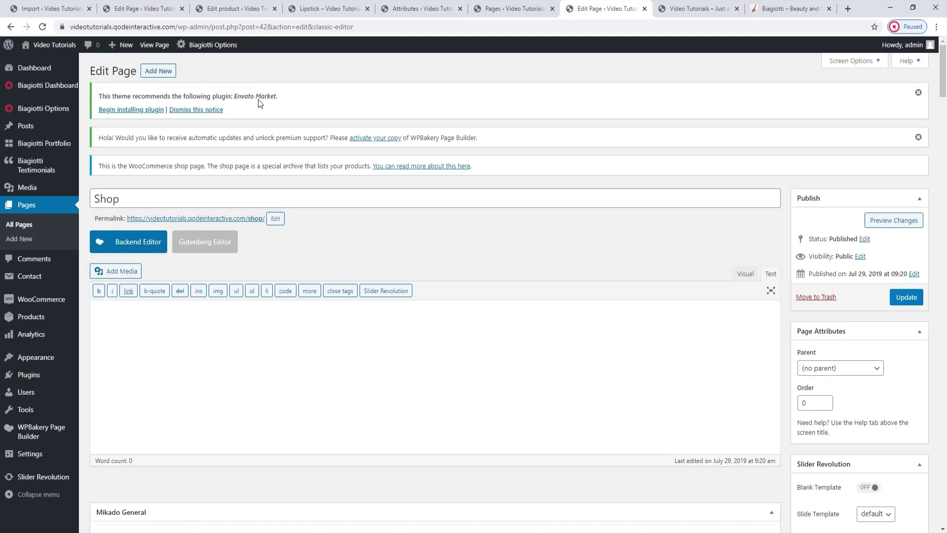
Replace the Shop page's title area background image with an uploaded shop-single-title-area.jpg and update the page
scroll(387, 271, "down", 20)
scroll(388, 265, "down", 20)
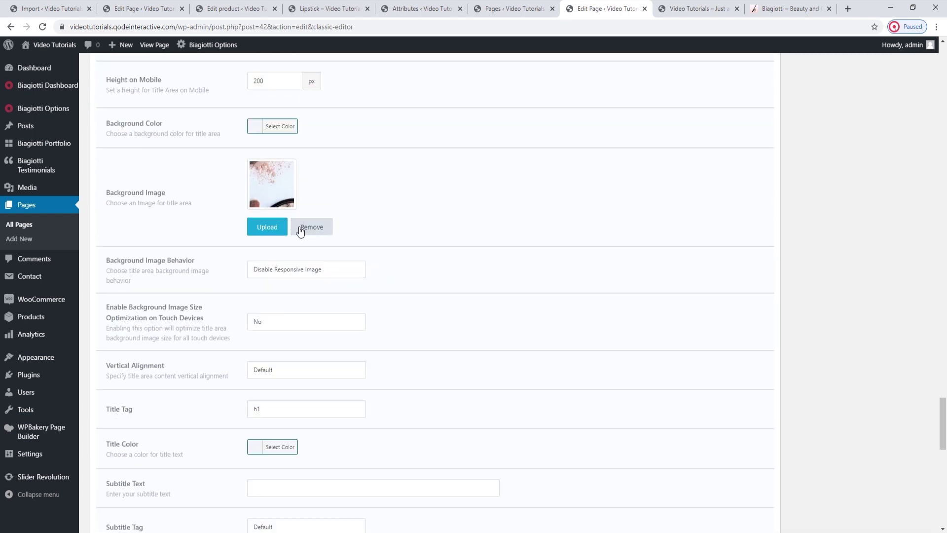
left_click(300, 227)
left_click(275, 171)
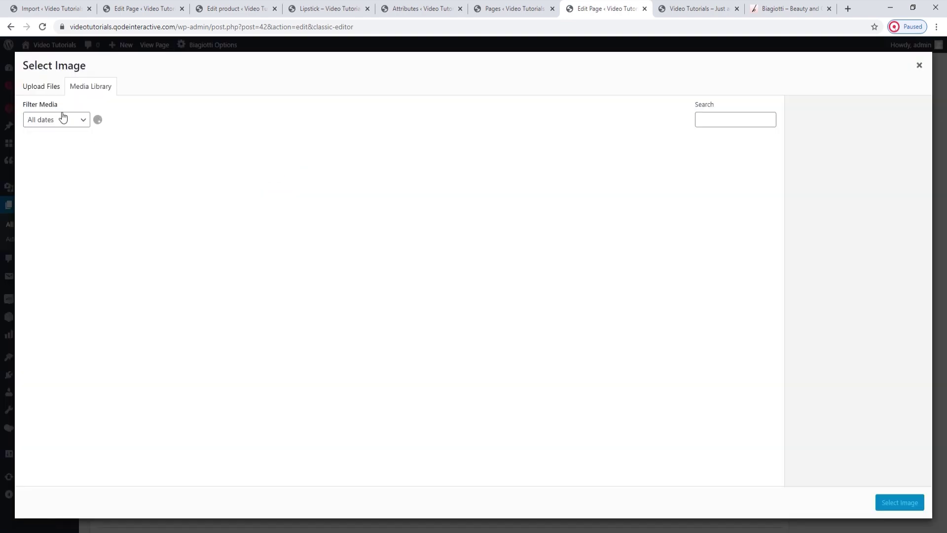
left_click(52, 86)
left_click(469, 272)
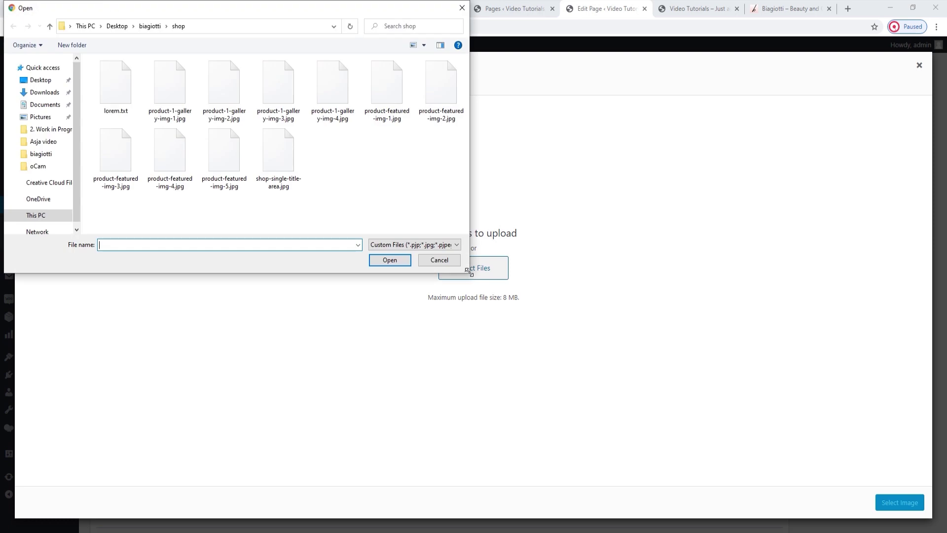
left_click(287, 158)
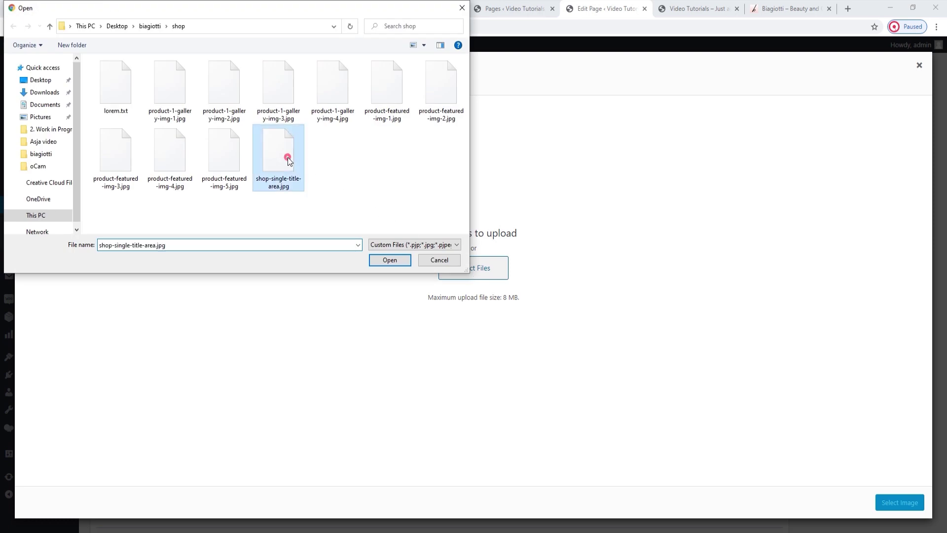
left_click(386, 265)
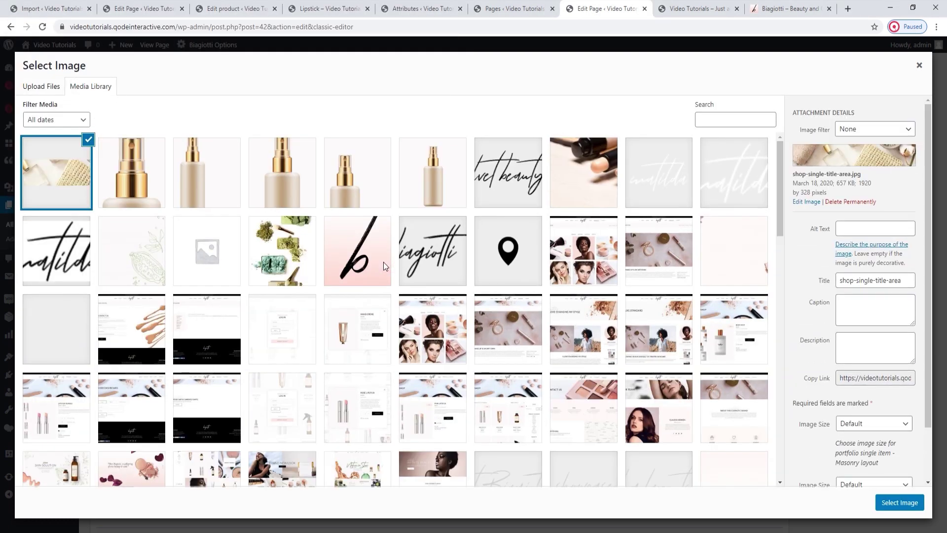
left_click(906, 502)
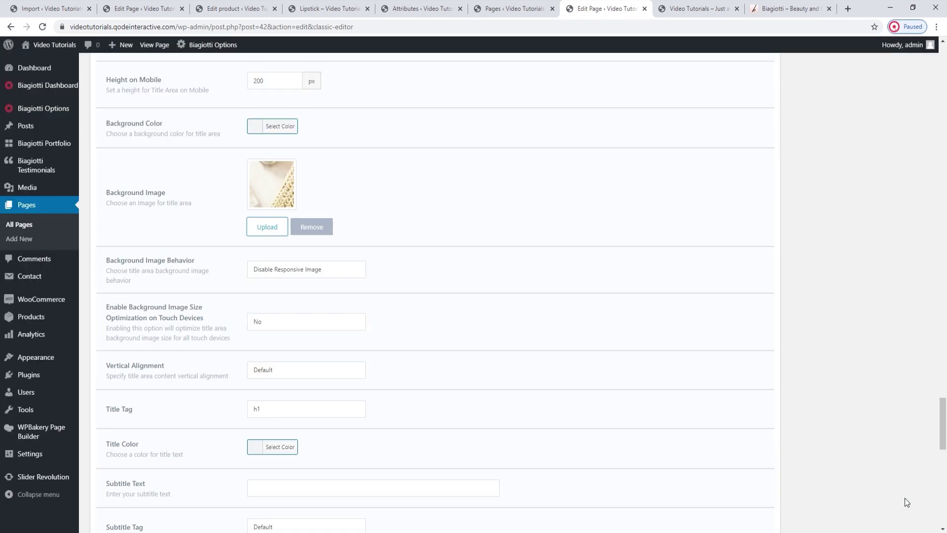
left_click_drag(943, 420, 944, 59)
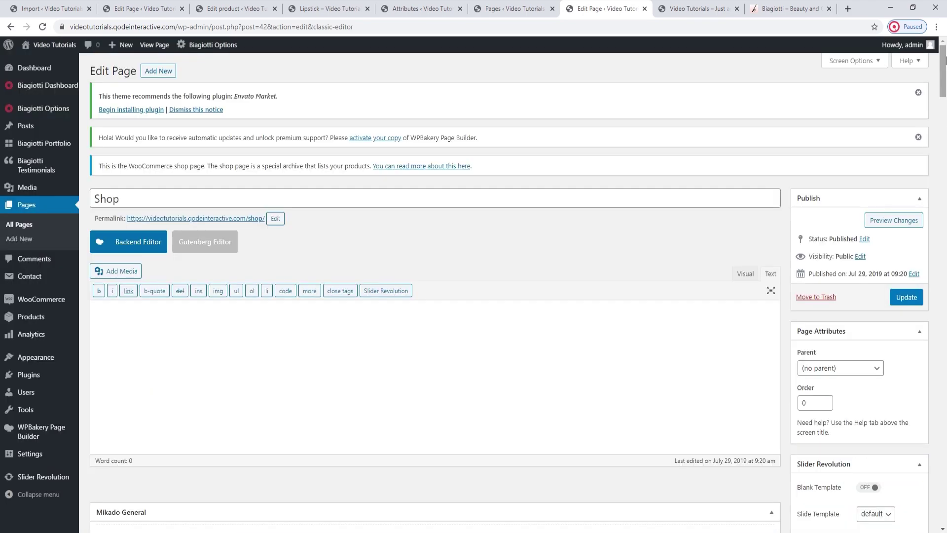
left_click(906, 299)
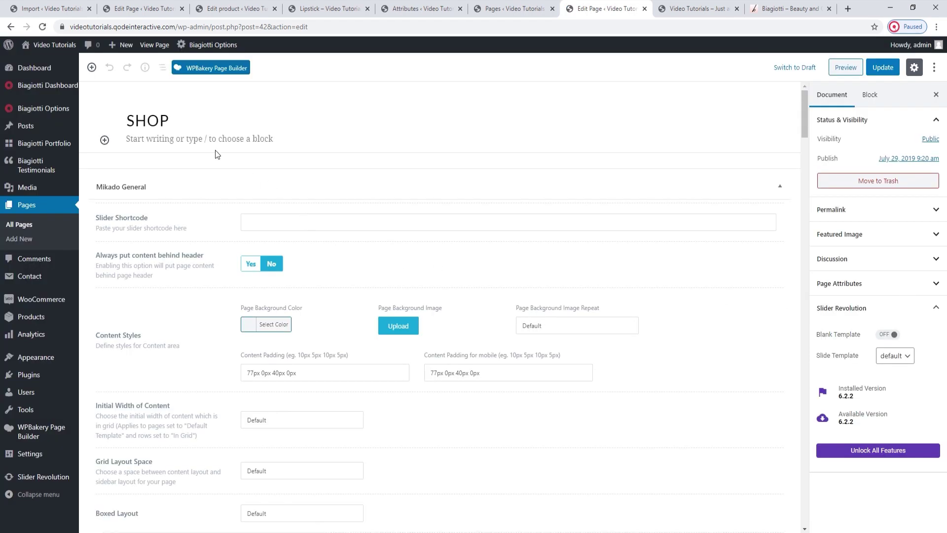
Open the live Shop page in a separate browser tab and examine its title area, product grid, sidebar widgets and footer
middle_click(155, 44)
left_click(629, 7)
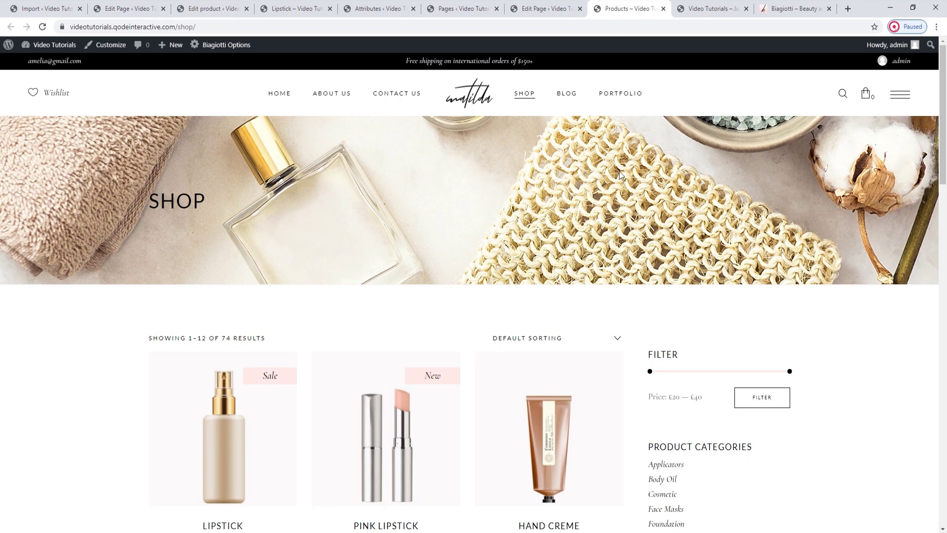
scroll(445, 171, "down", 3)
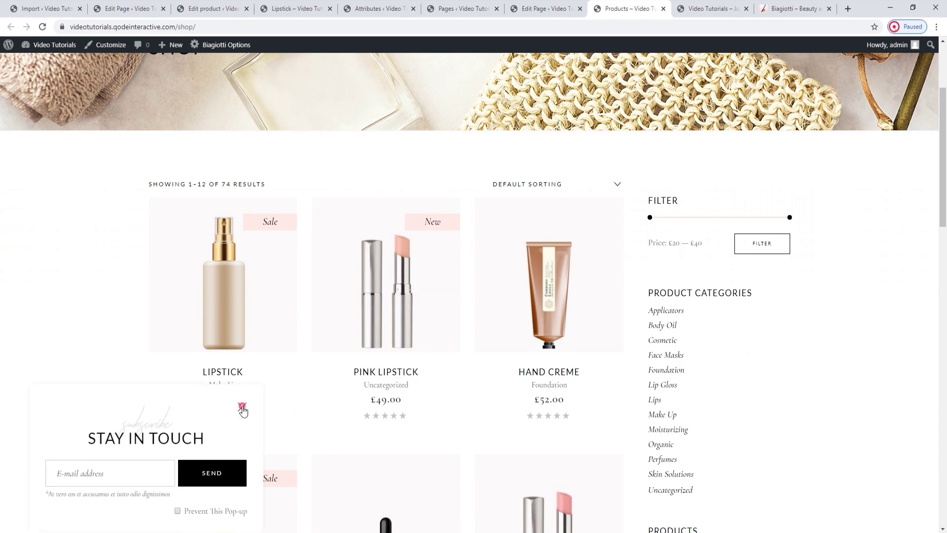
left_click(243, 408)
scroll(389, 316, "down", 15)
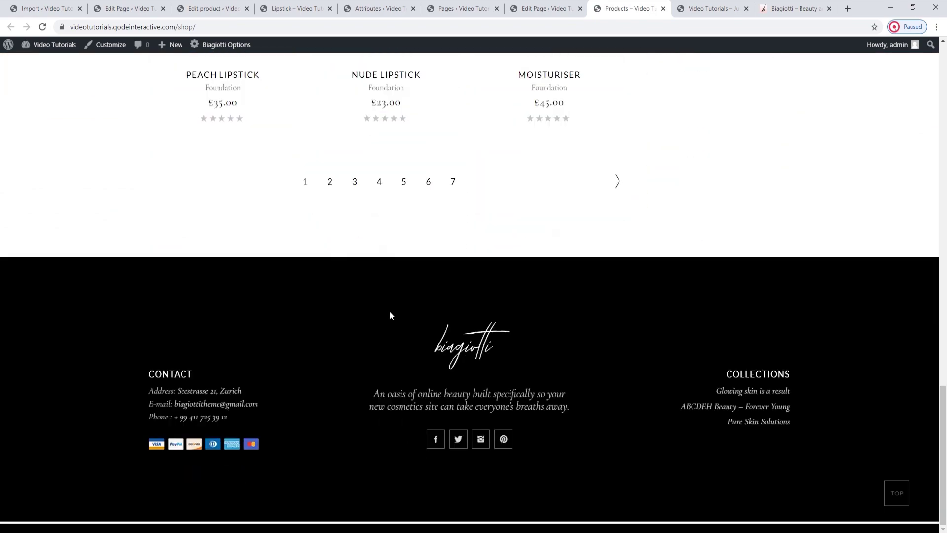
scroll(389, 316, "up", 15)
scroll(390, 316, "up", 3)
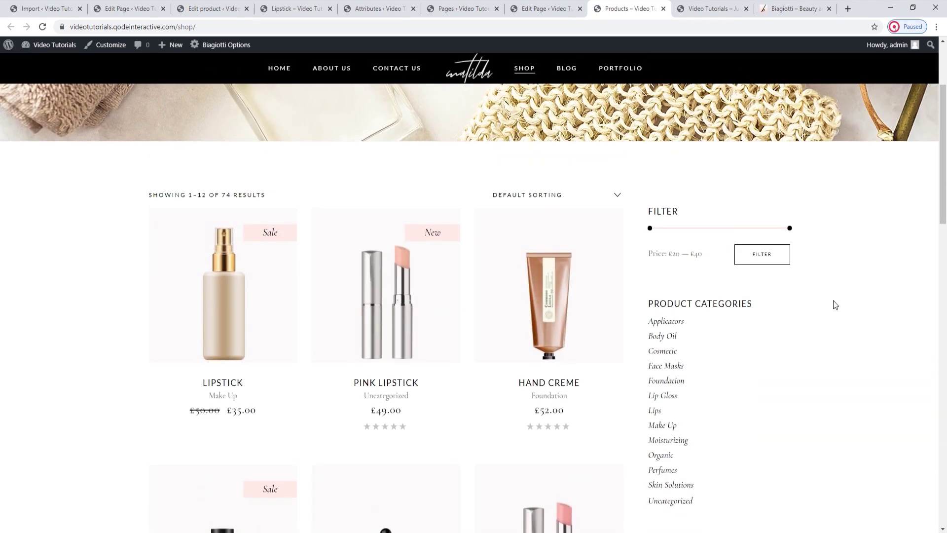
scroll(675, 391, "down", 7)
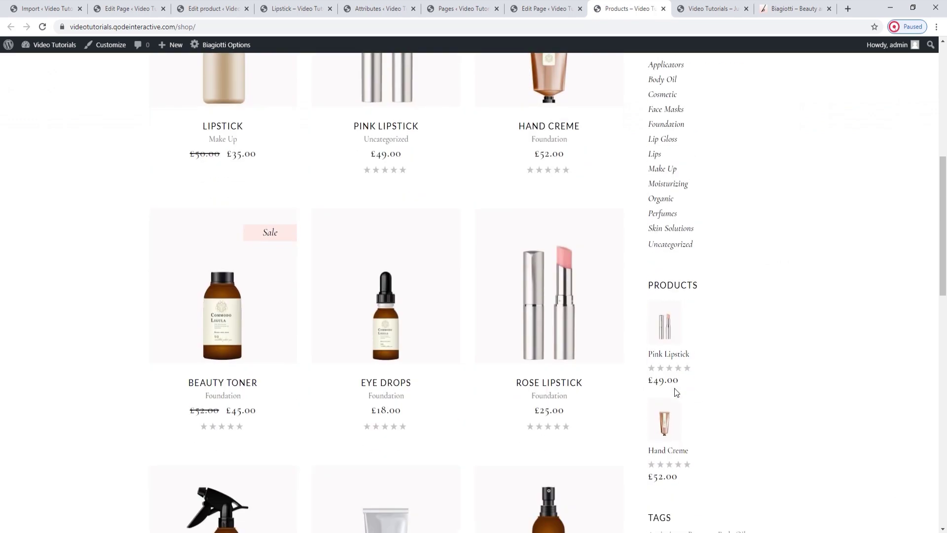
scroll(675, 392, "down", 6)
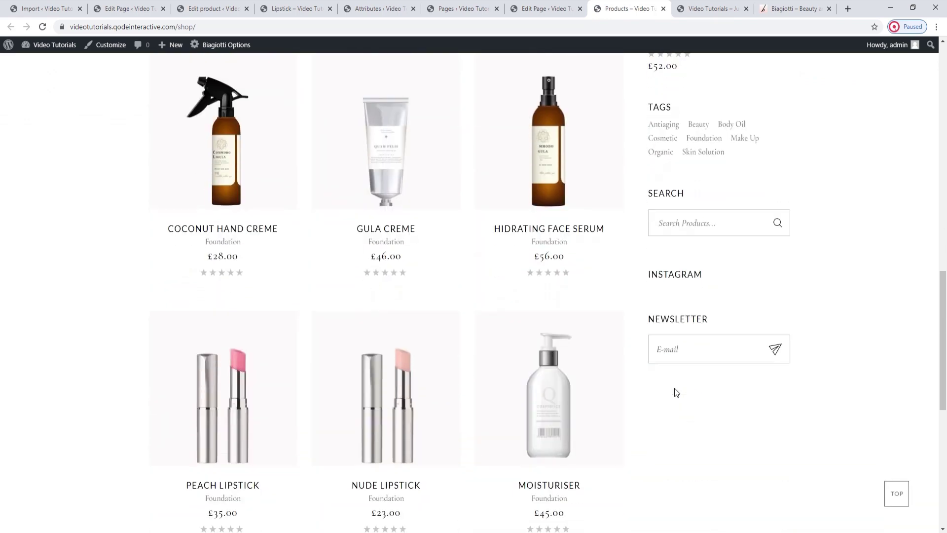
scroll(827, 376, "up", 11)
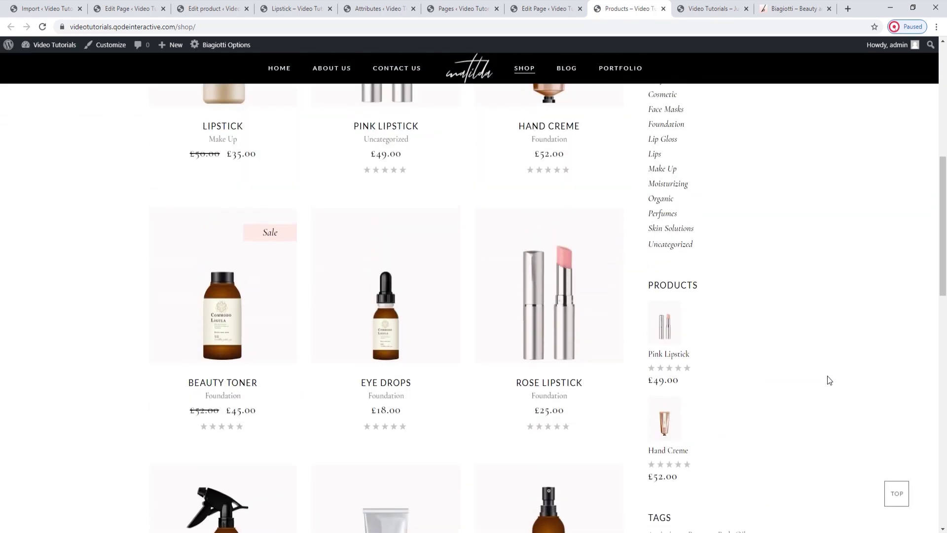
scroll(829, 380, "up", 3)
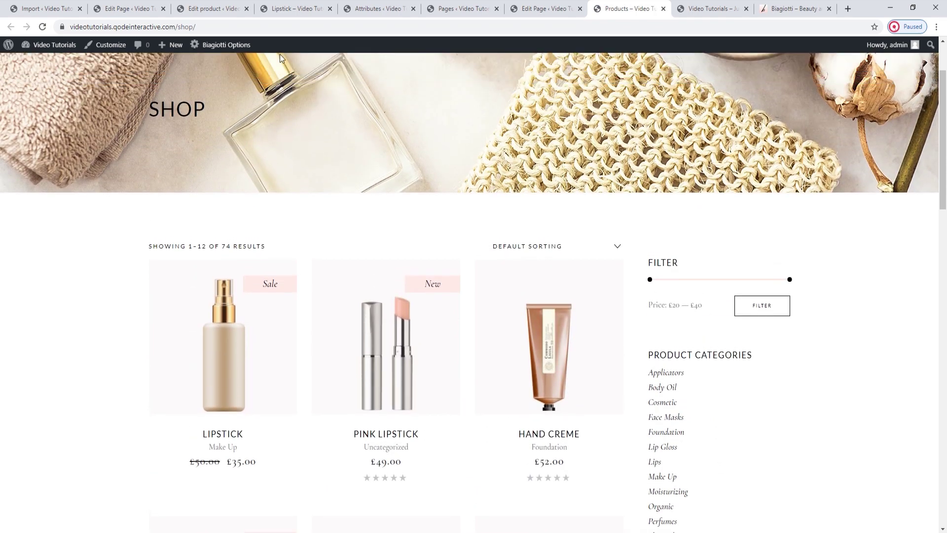
Reload the live Lipstick product page and examine its title area, product details, information tabs and related products
left_click(288, 5)
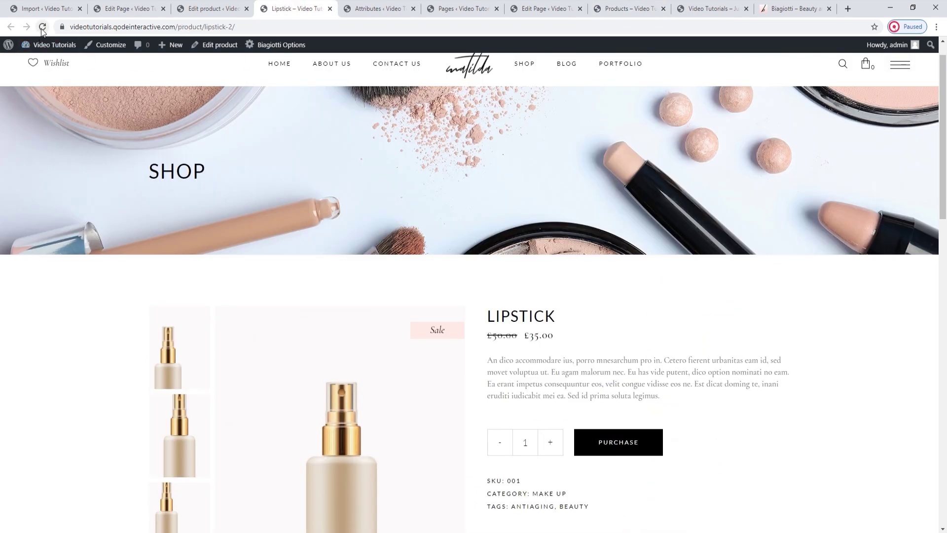
left_click(42, 29)
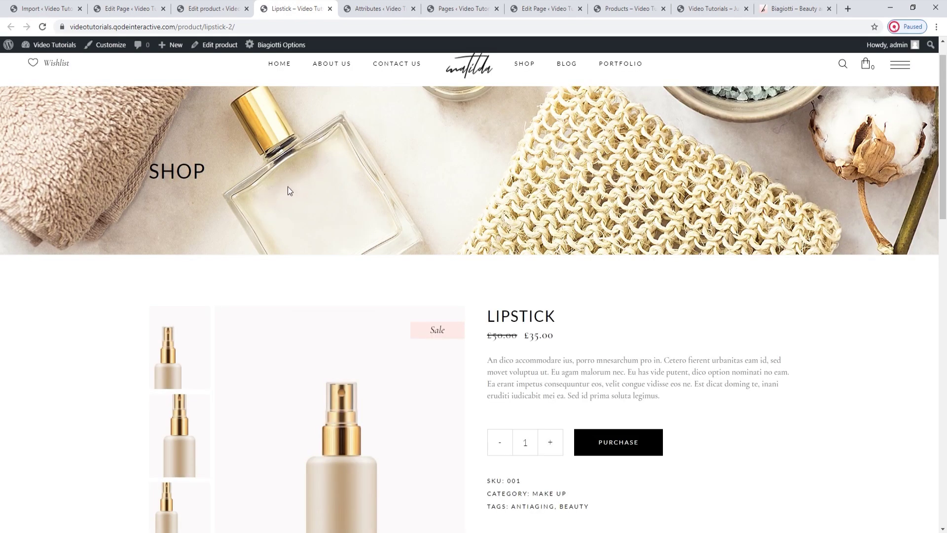
scroll(673, 303, "down", 2)
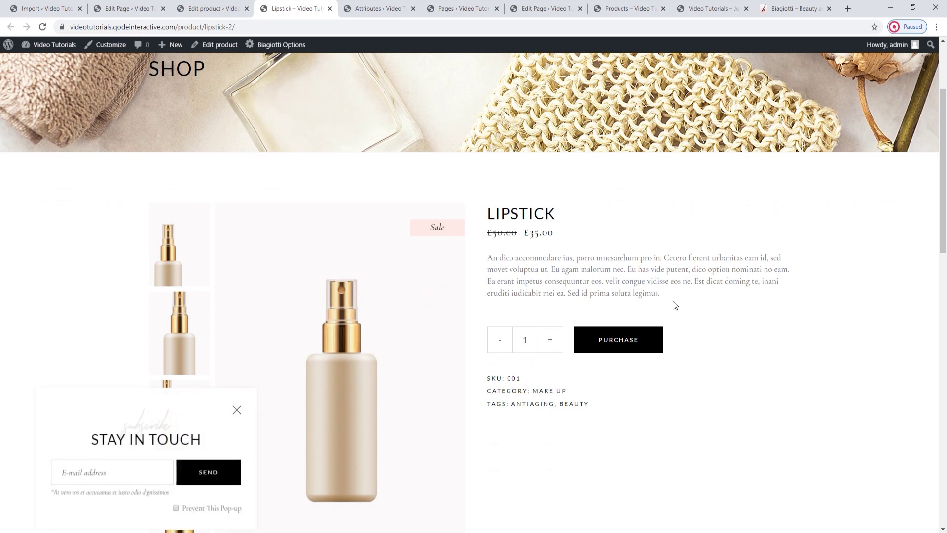
left_click(242, 406)
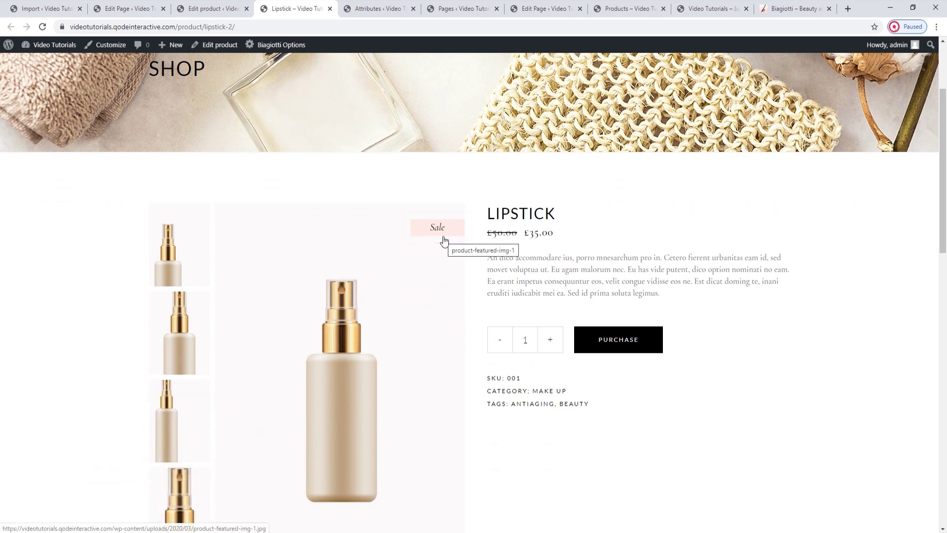
scroll(444, 241, "down", 4)
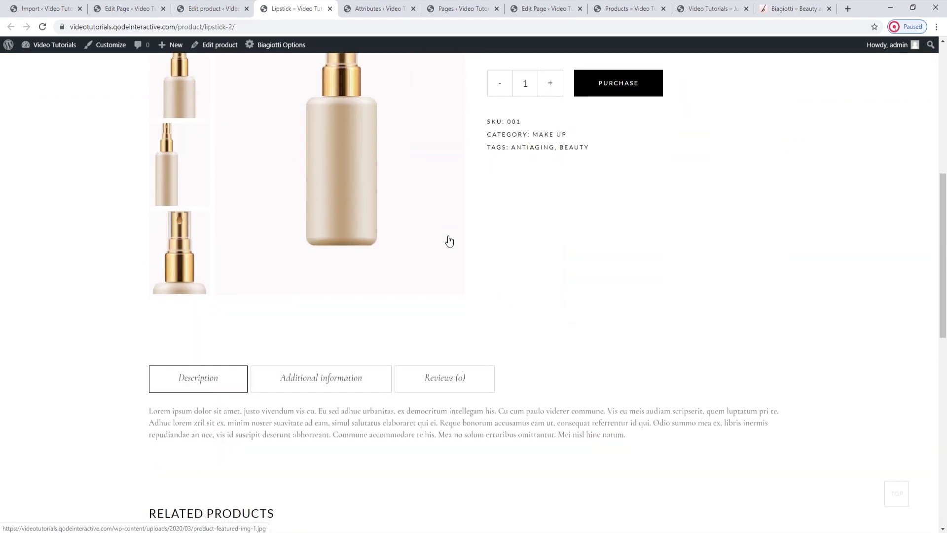
scroll(502, 238, "down", 2)
scroll(338, 332, "down", 3)
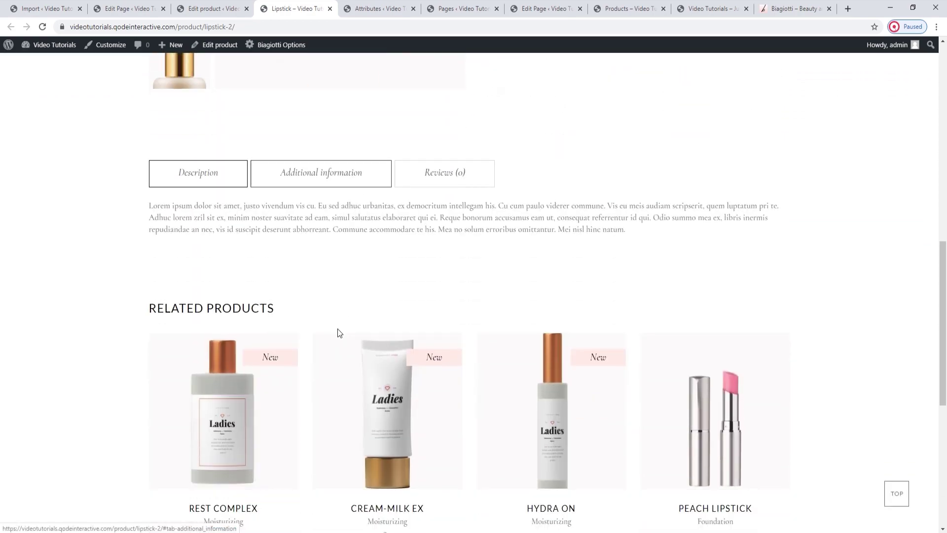
scroll(338, 332, "up", 3)
scroll(338, 333, "up", 8)
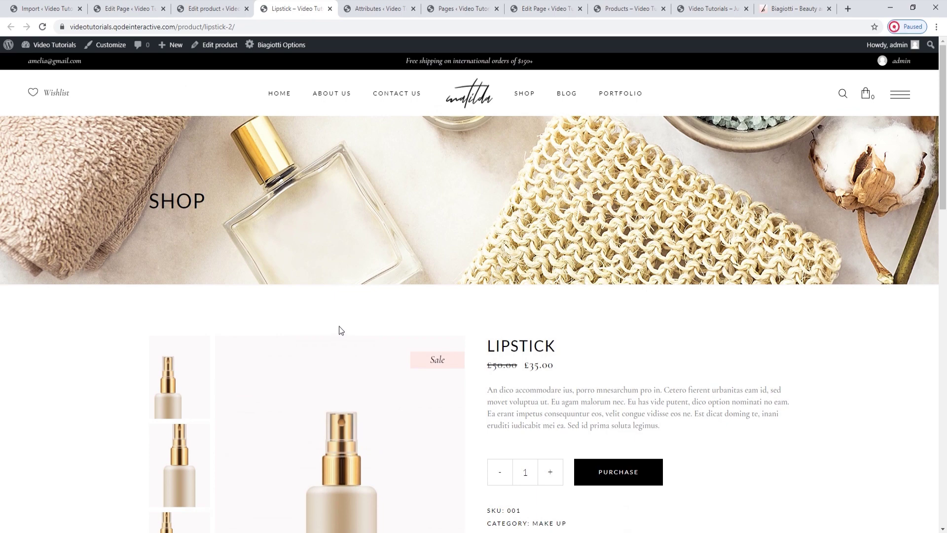
Return to the Shop page editor, open the Widgets screen in a separate browser tab and expand the Shop Sidebar widget area
left_click(629, 8)
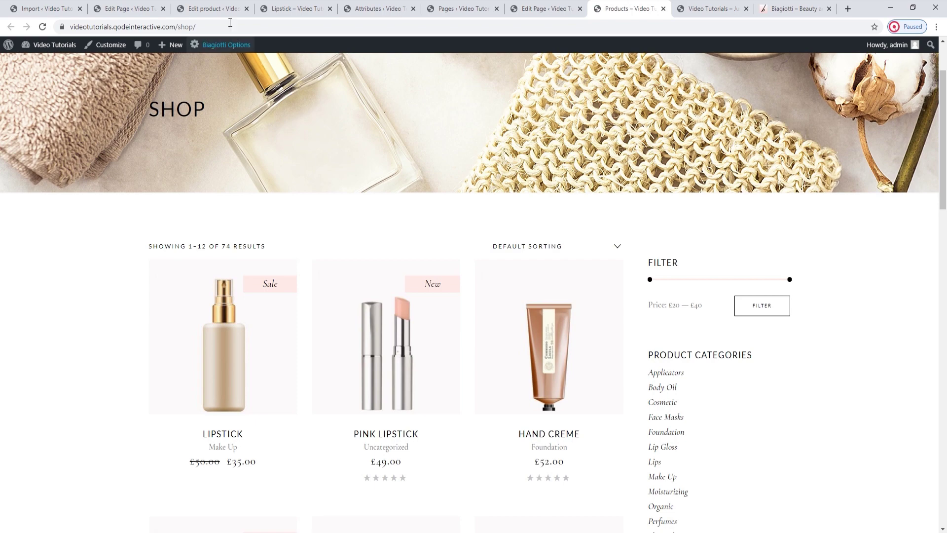
left_click(523, 9)
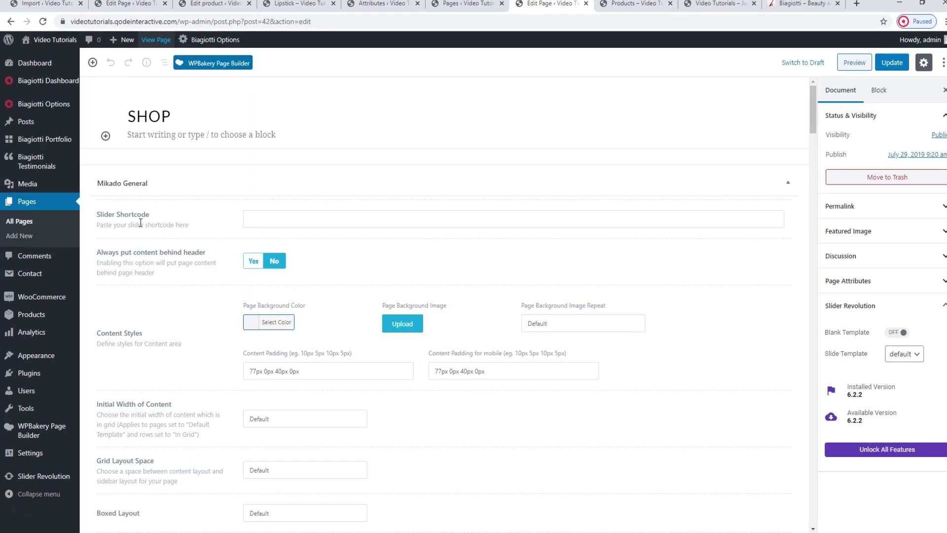
mouse_move(35, 357)
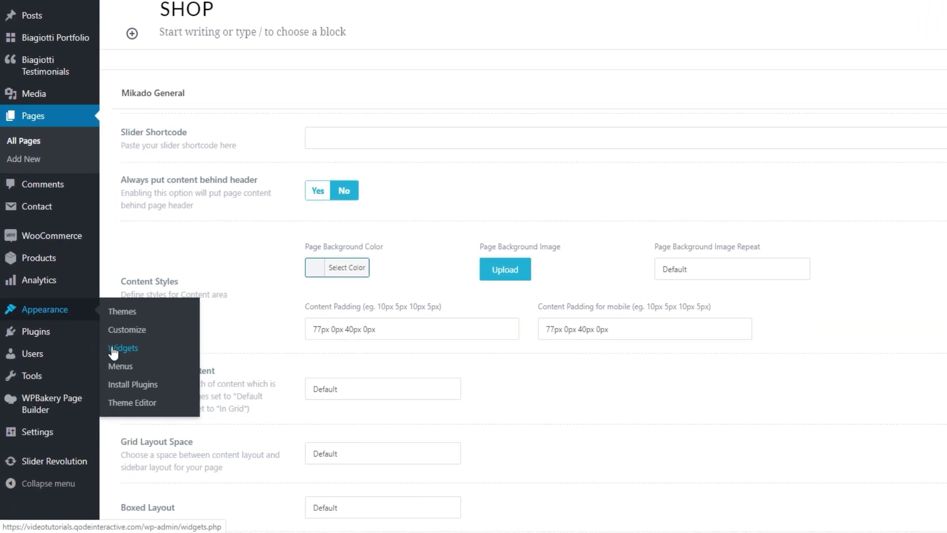
left_click(119, 343)
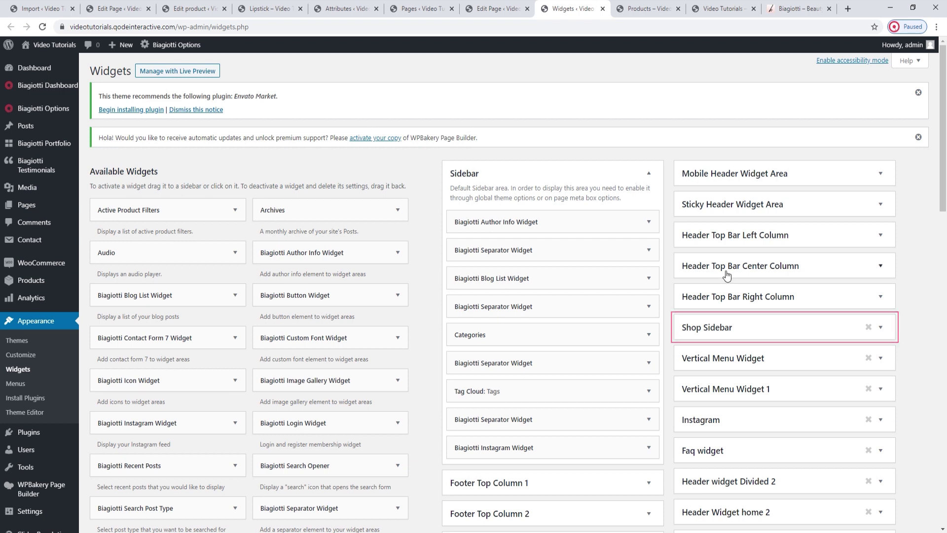
left_click(881, 329)
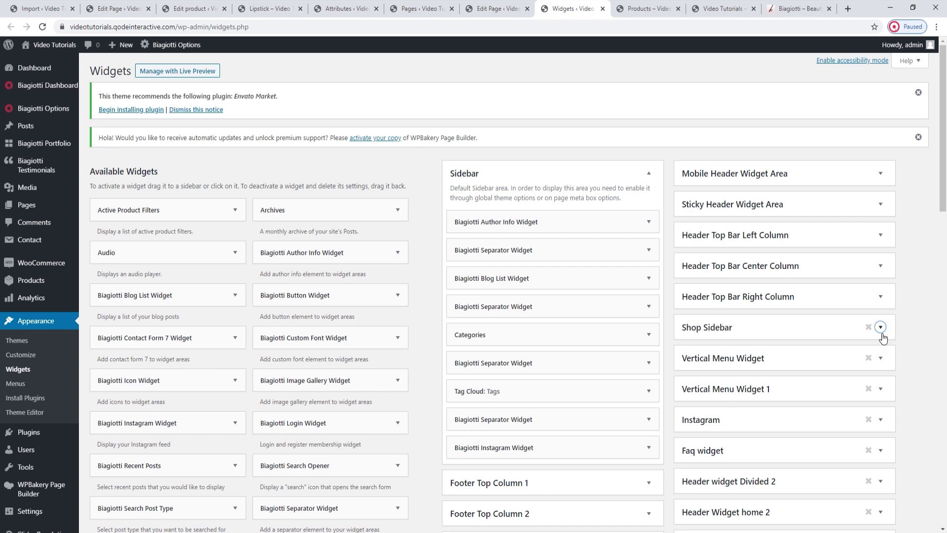
Examine the first Biagiotti Separator Widget's settings in the Shop Sidebar, compare its top spacing with the live Shop page, and collapse it
scroll(842, 302, "down", 1)
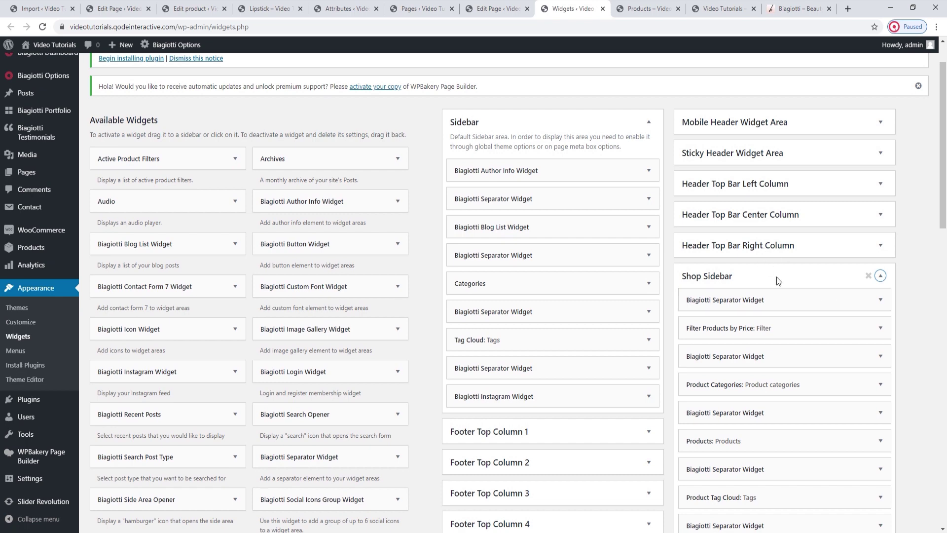
left_click(880, 309)
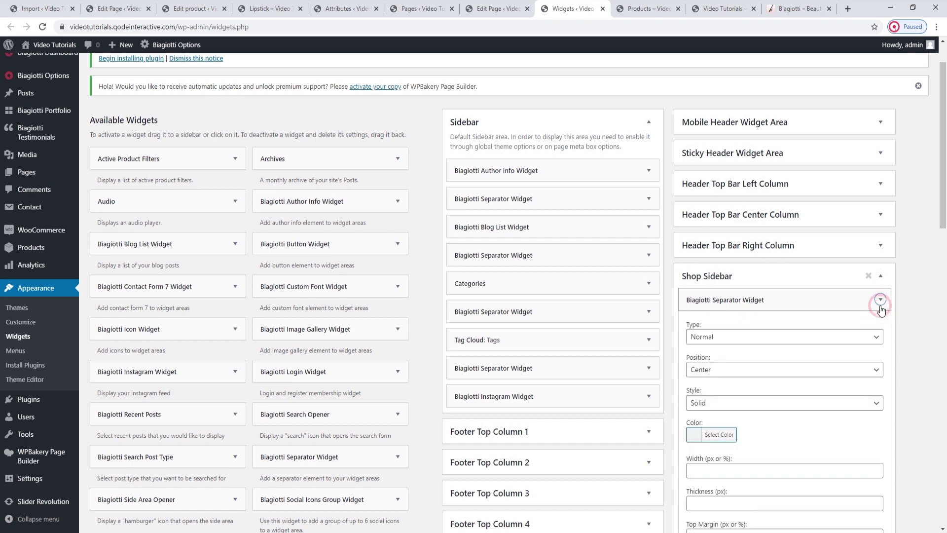
left_click(643, 5)
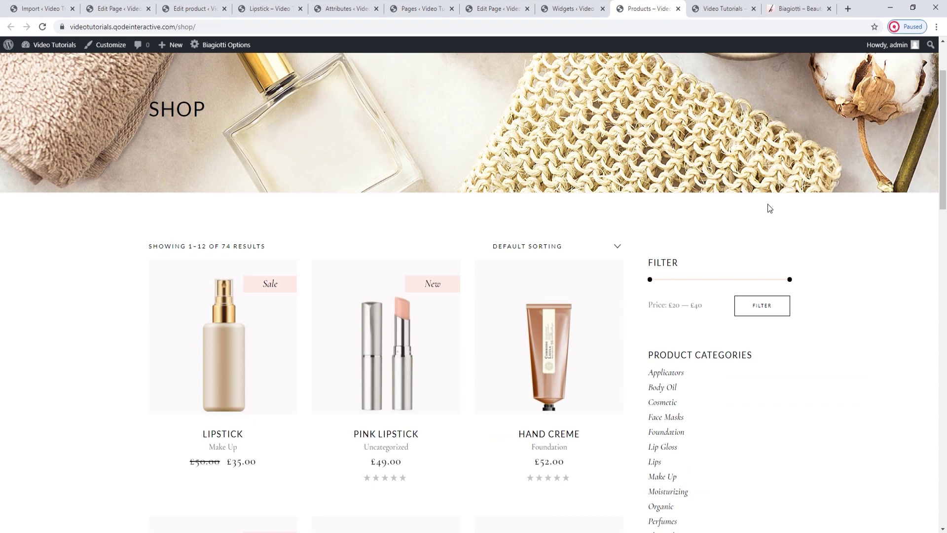
left_click(579, 8)
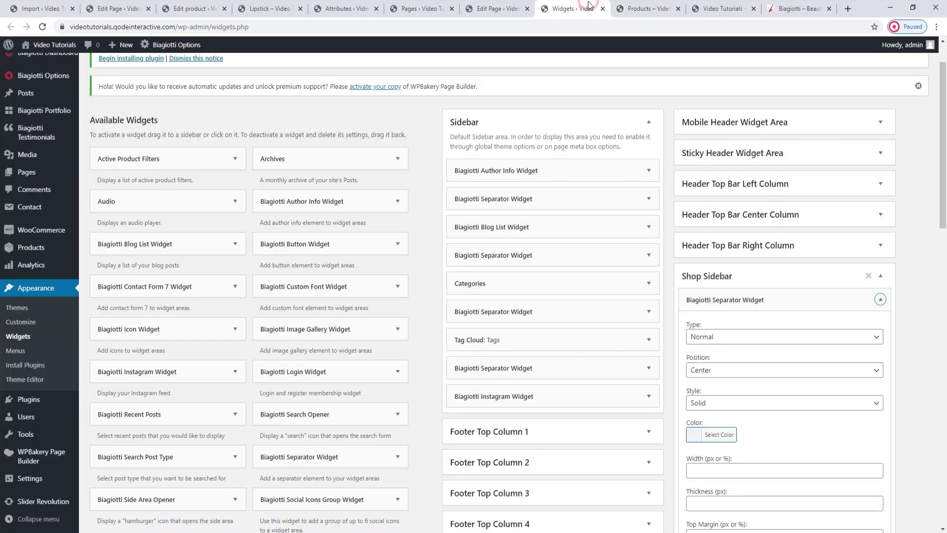
scroll(842, 275, "down", 2)
scroll(844, 276, "down", 1)
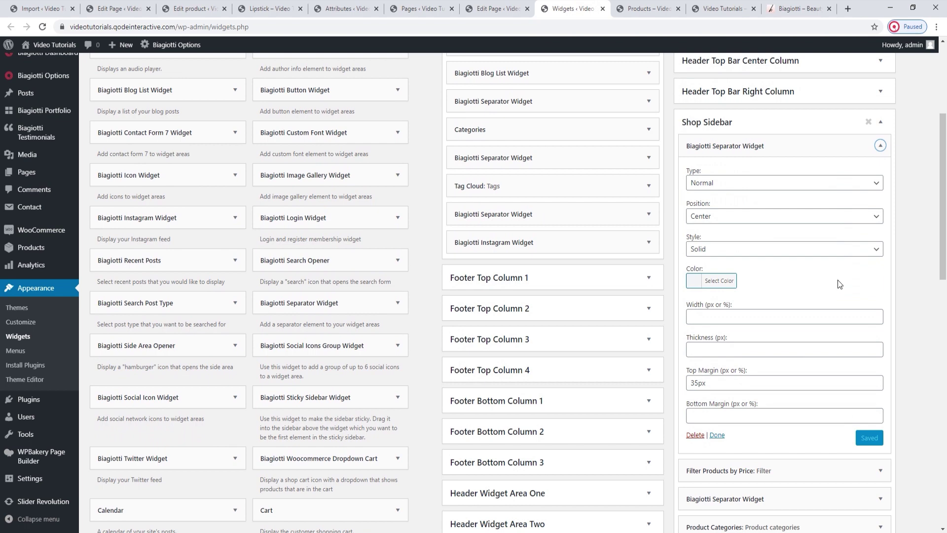
left_click(646, 9)
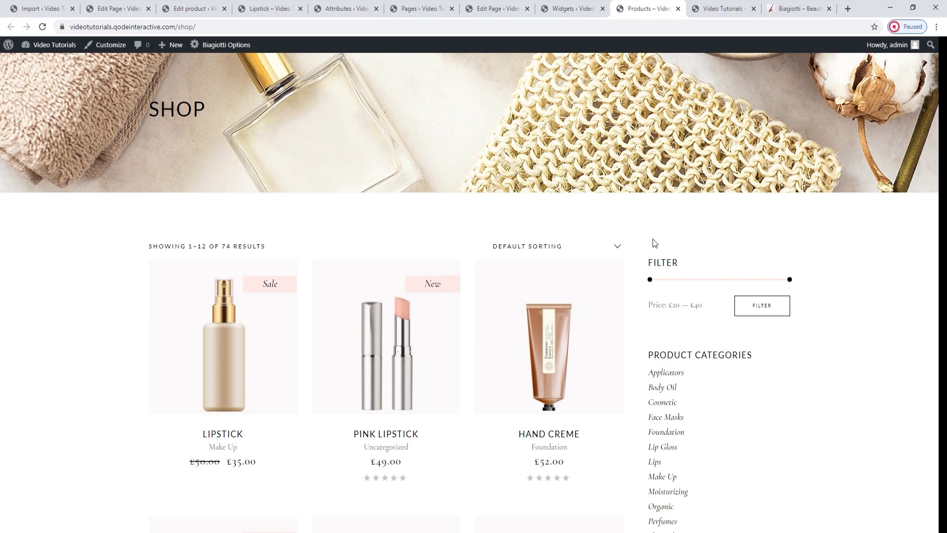
left_click(561, 9)
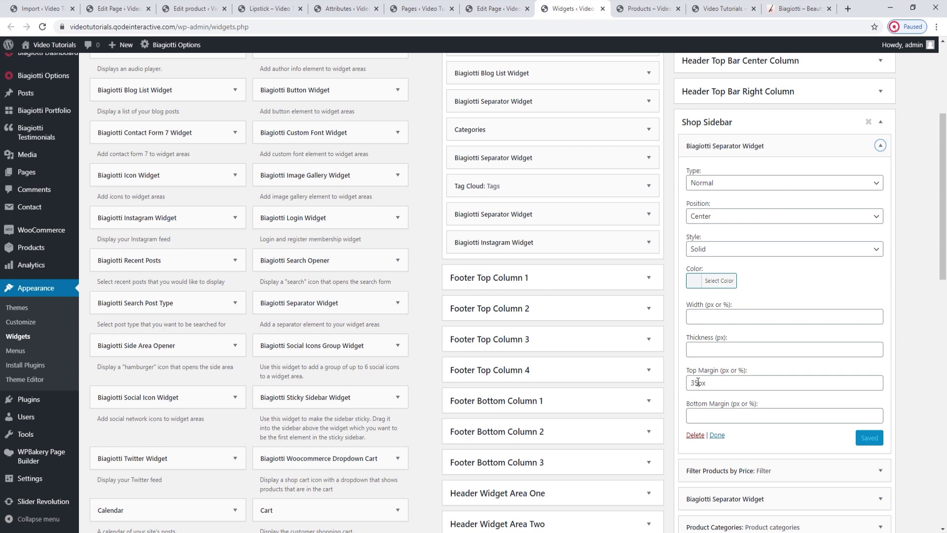
left_click(879, 147)
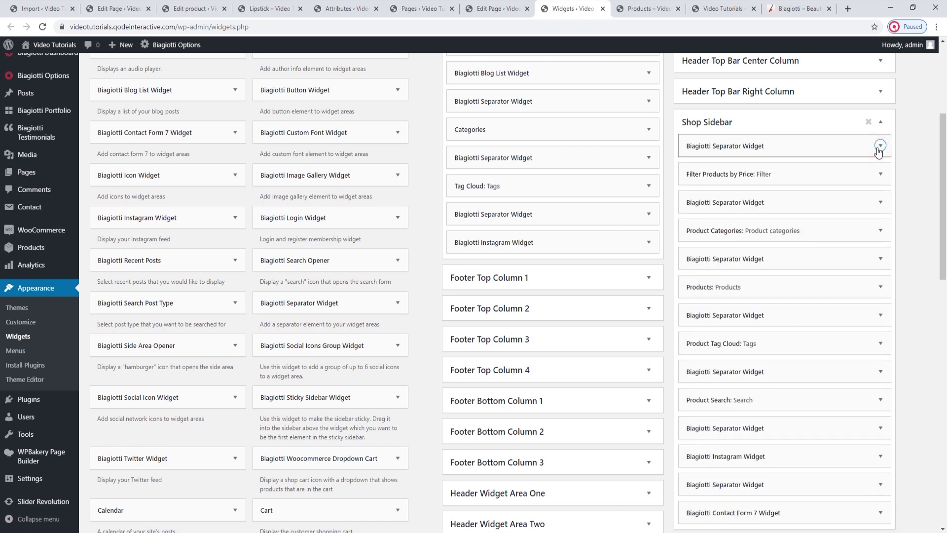
Review the Filter Products by Price widget's title setting, check the price filter on the live Shop page, and collapse the widget
left_click(882, 174)
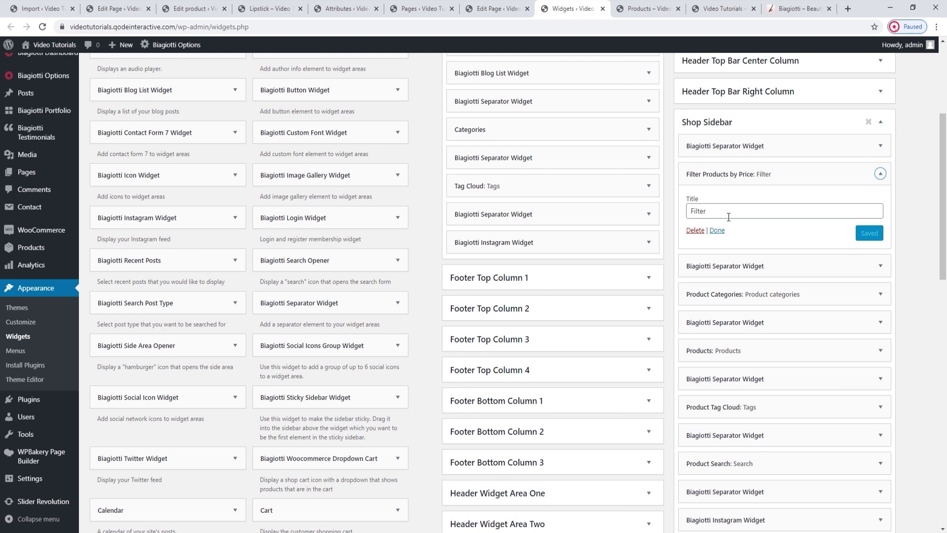
left_click(642, 8)
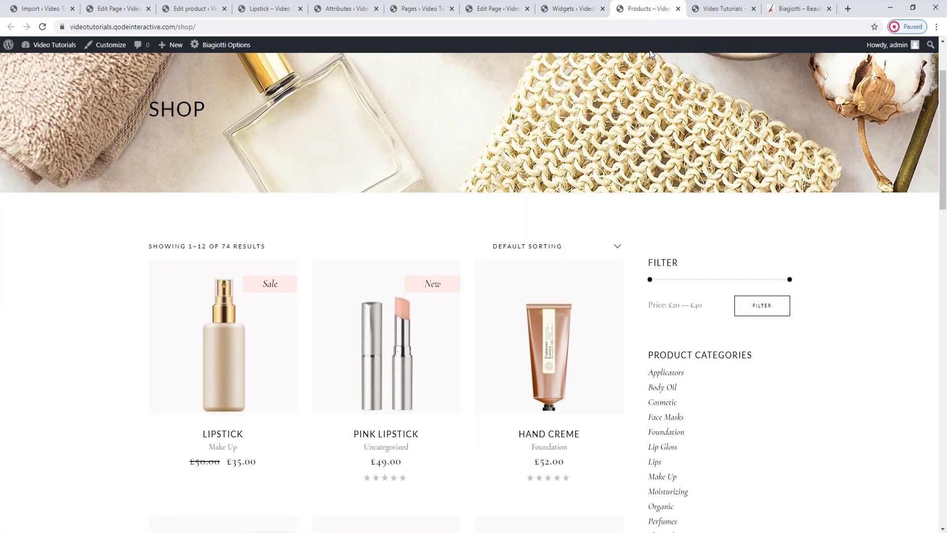
scroll(835, 237, "down", 1)
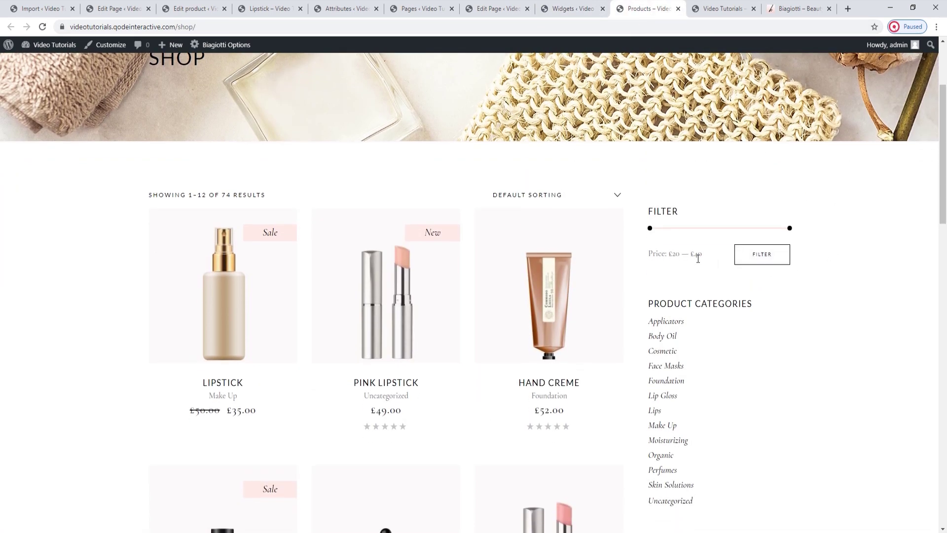
left_click(572, 8)
left_click(881, 175)
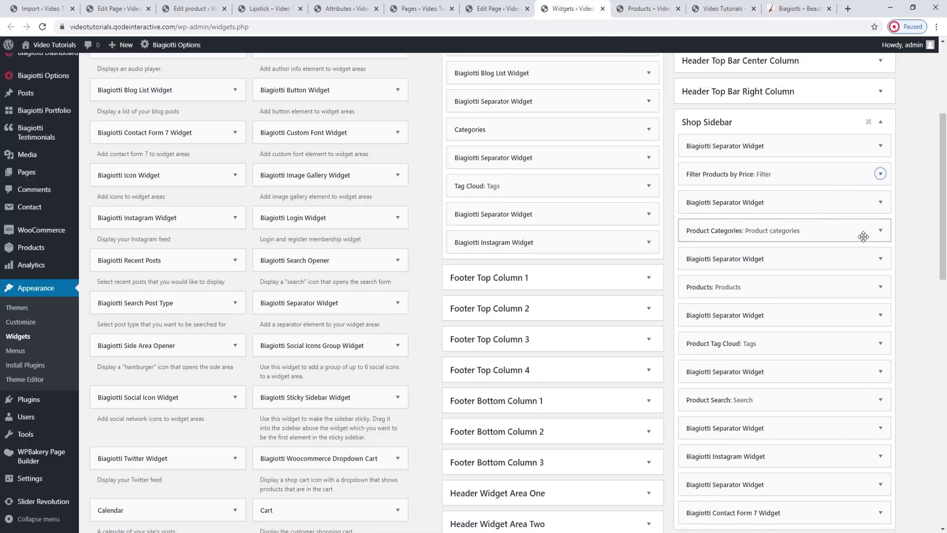
Review the Product Categories widget's options, compare them with the category list on the live Shop page, and collapse the widget
left_click(878, 231)
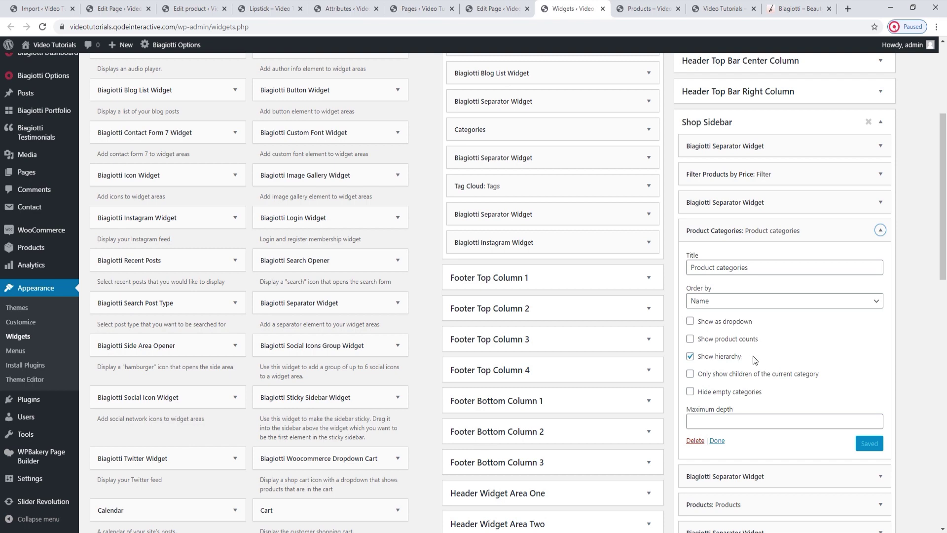
left_click(646, 9)
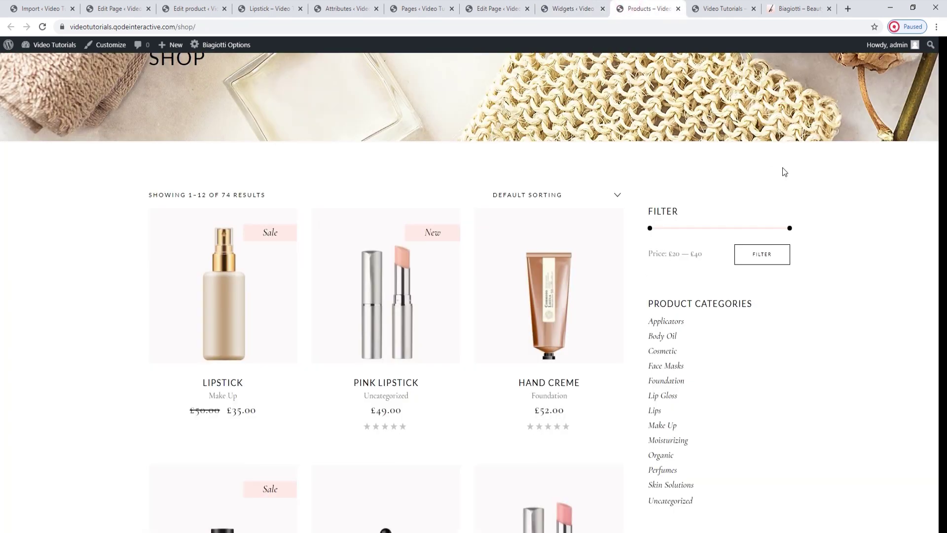
scroll(777, 276, "down", 1)
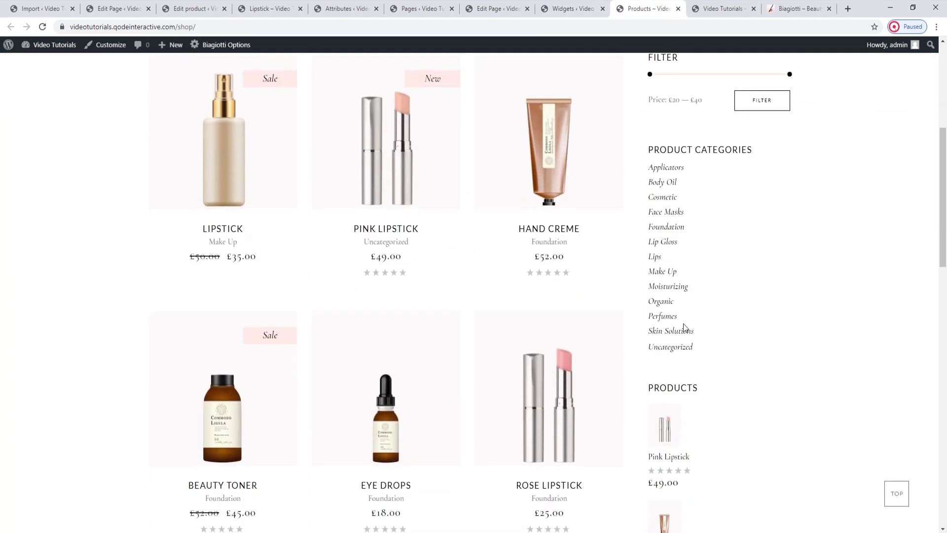
left_click(572, 8)
left_click(880, 230)
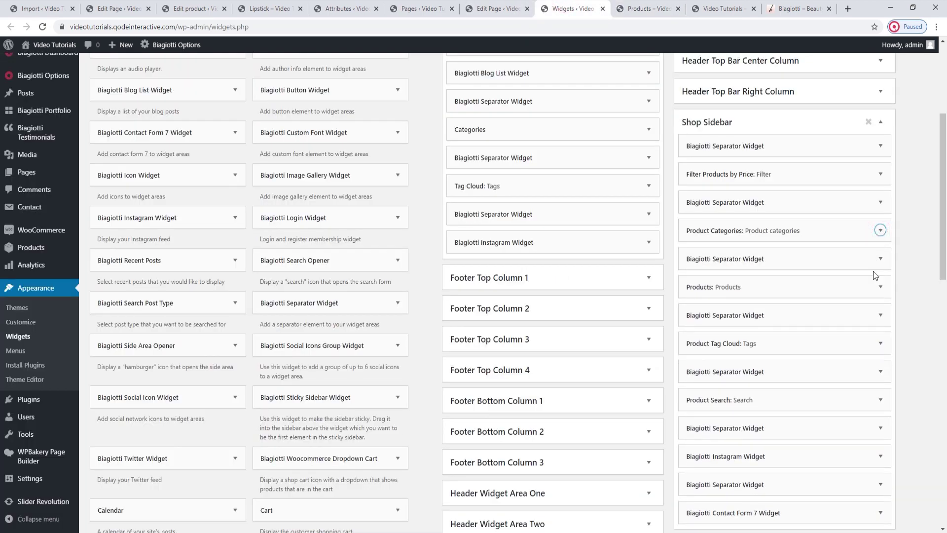
Expand the Products widget in the Shop Sidebar and compare its settings with the Products section on the live Shop page
left_click(879, 287)
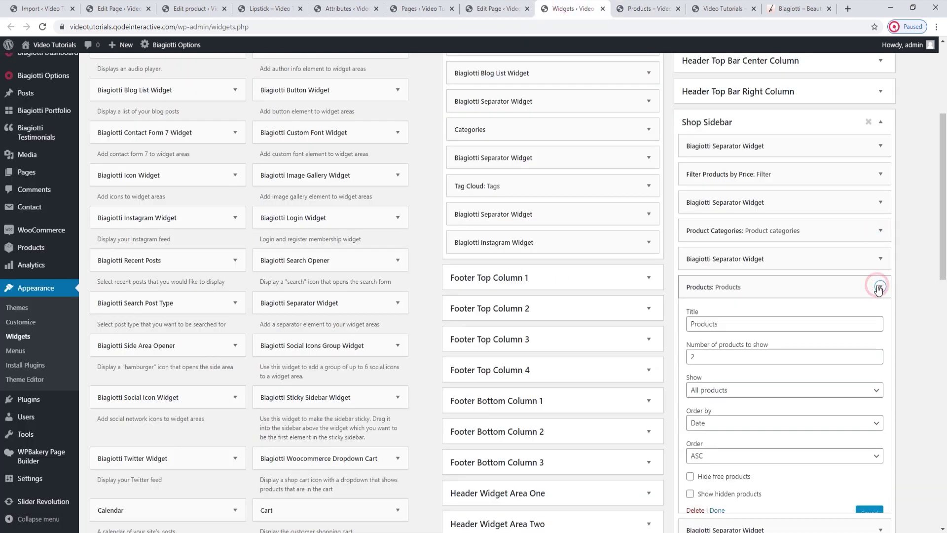
scroll(853, 274, "down", 1)
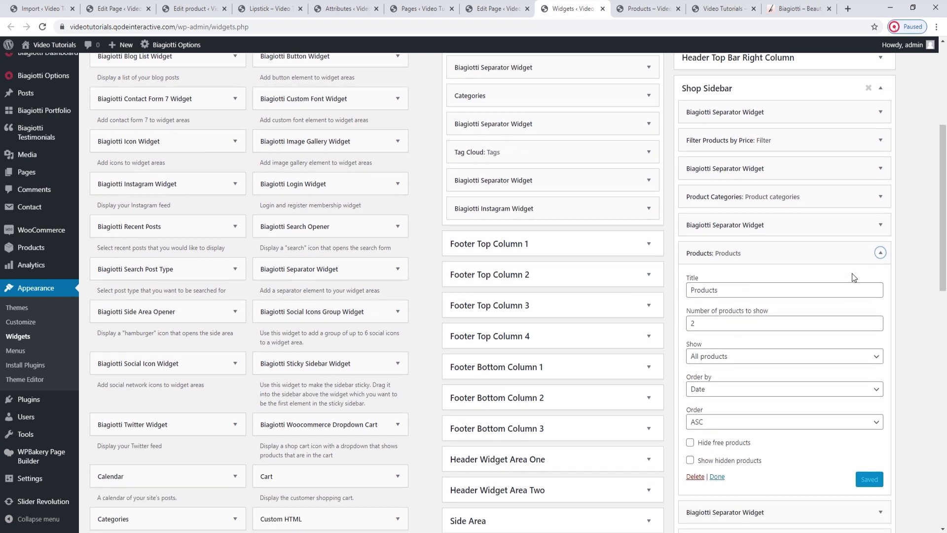
scroll(855, 278, "down", 1)
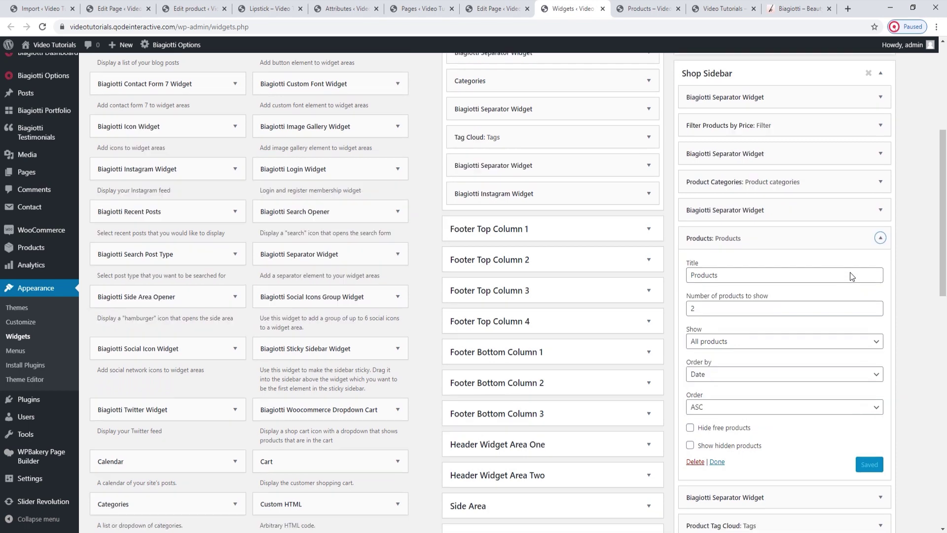
left_click(646, 9)
scroll(733, 239, "down", 4)
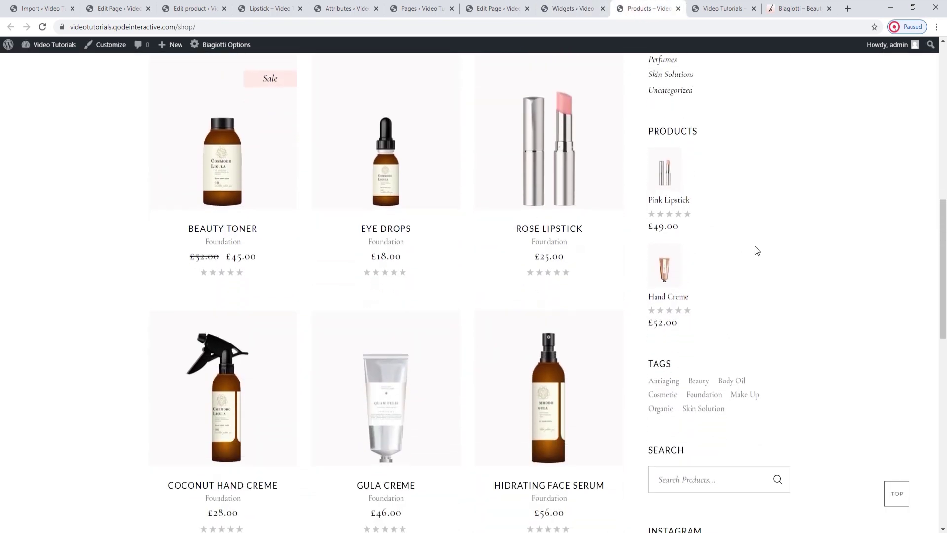
left_click(554, 9)
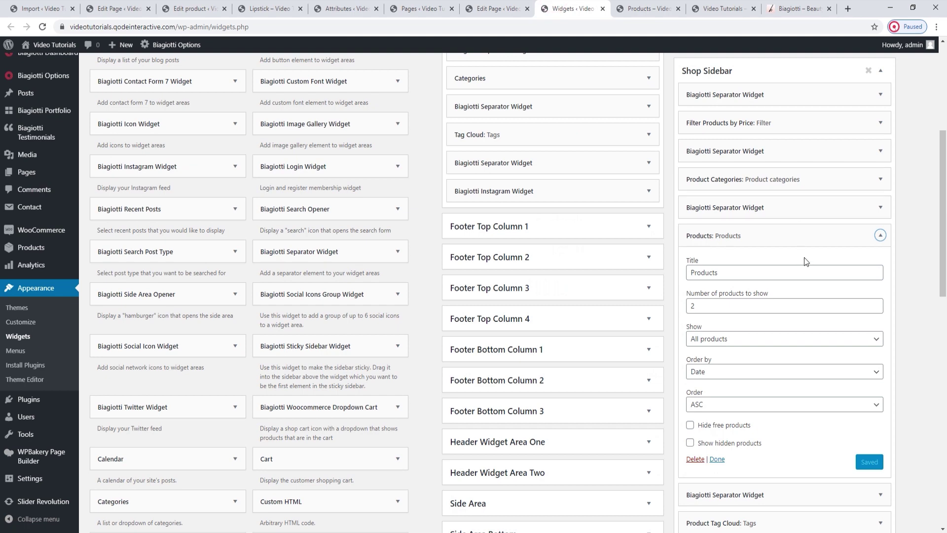
left_click(648, 9)
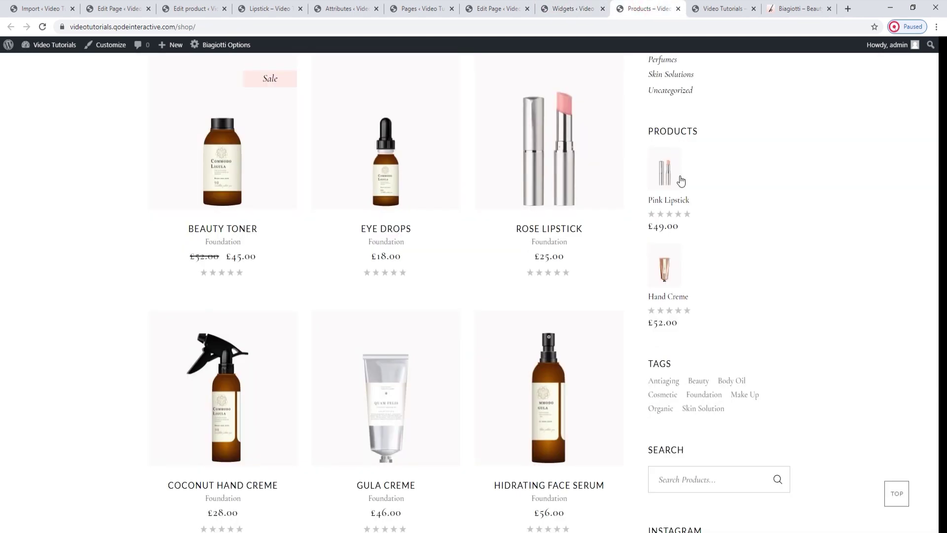
double_click(655, 132)
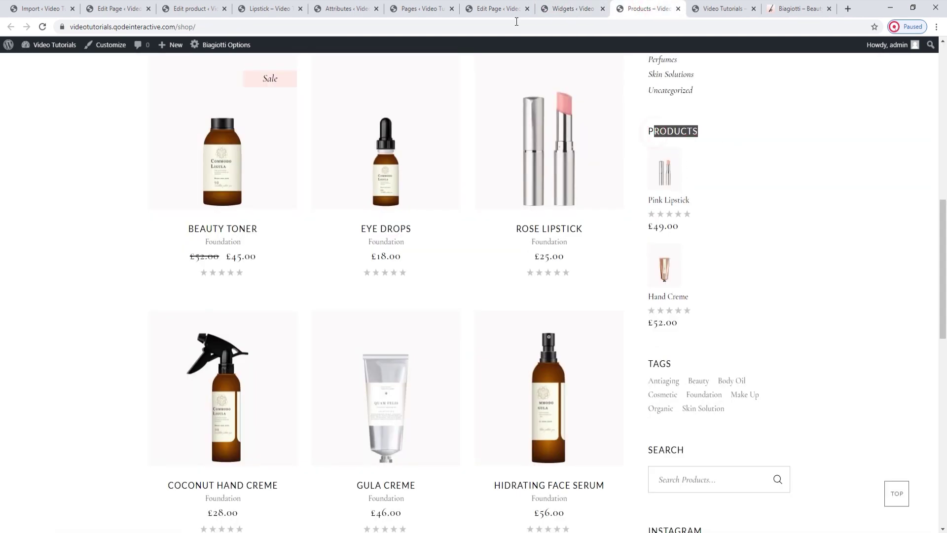
Examine the Products widget's product number field and its Show, Order by and Order choices without changing them, and collapse the widget
left_click(567, 8)
left_click(768, 308)
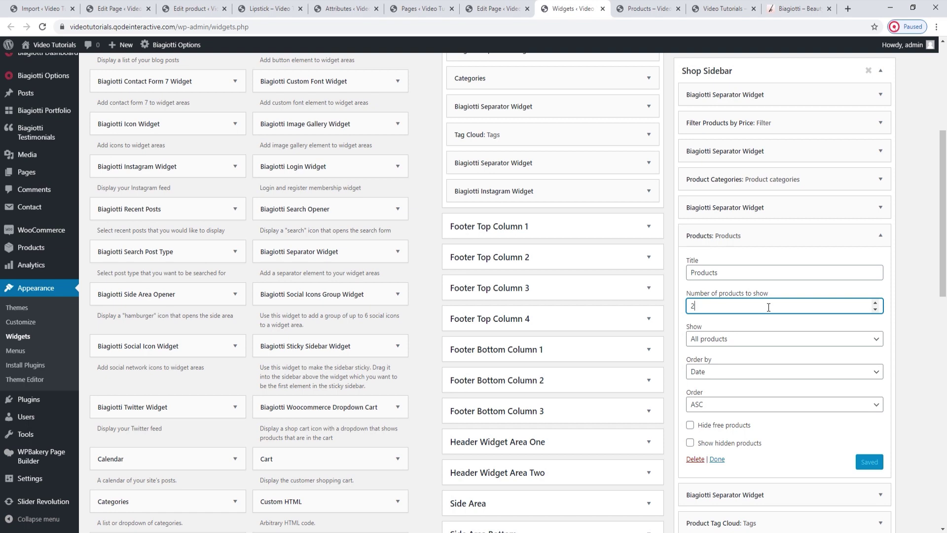
scroll(768, 307, "down", 1)
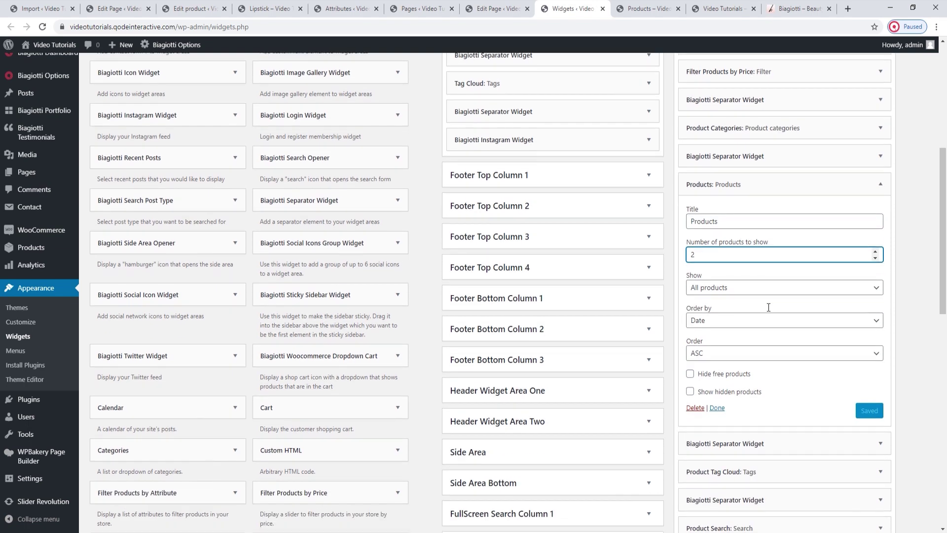
left_click(768, 291)
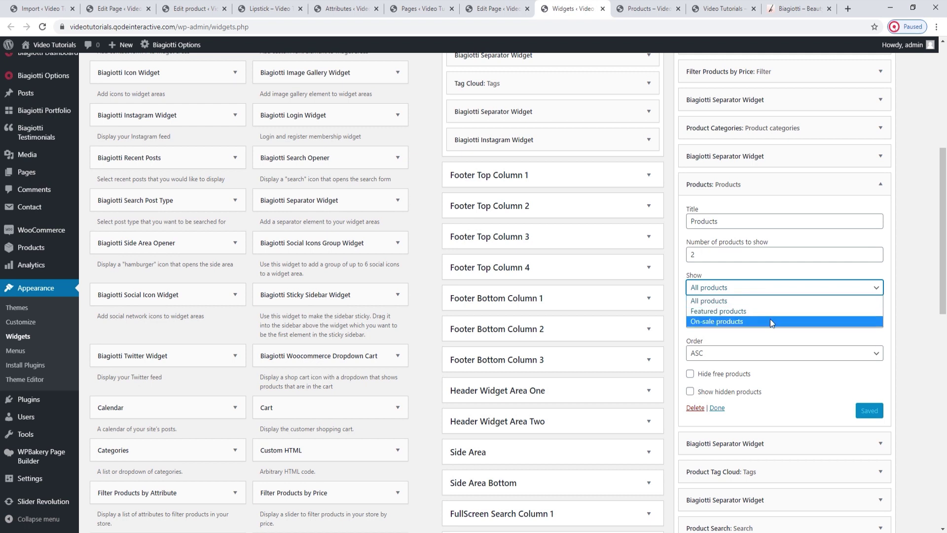
left_click(752, 299)
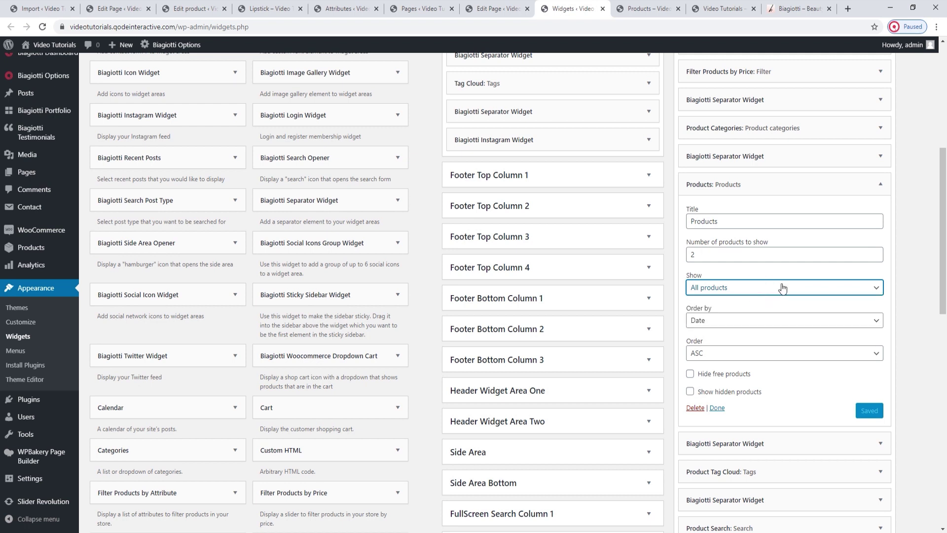
left_click(726, 319)
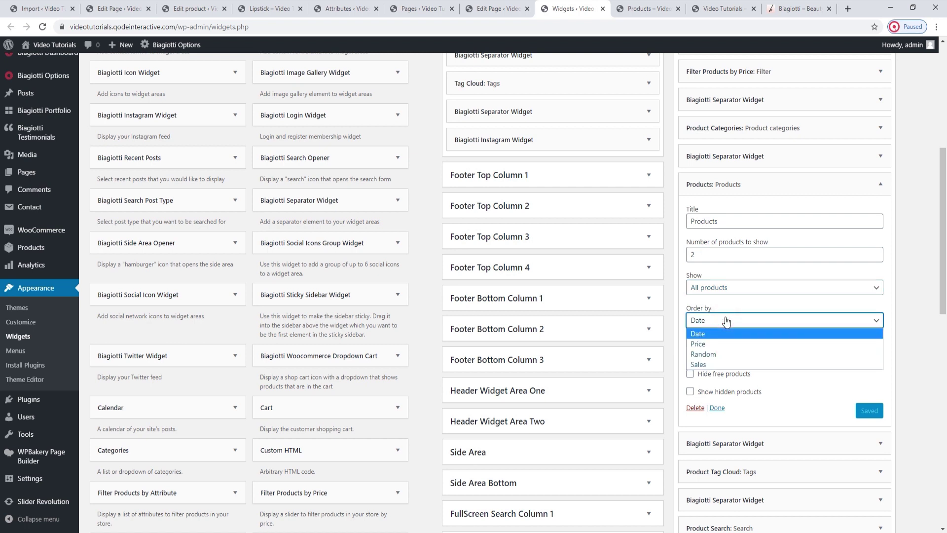
left_click(726, 320)
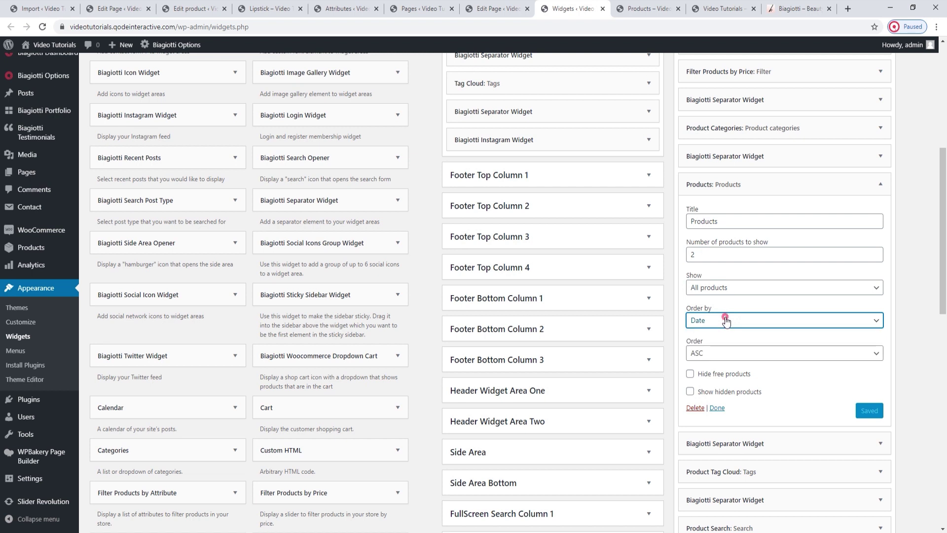
left_click(623, 8)
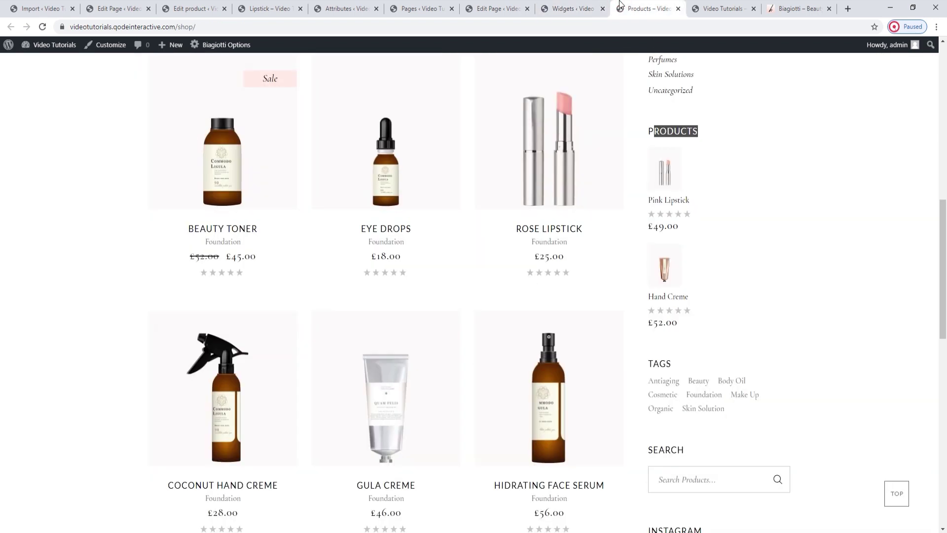
left_click(572, 8)
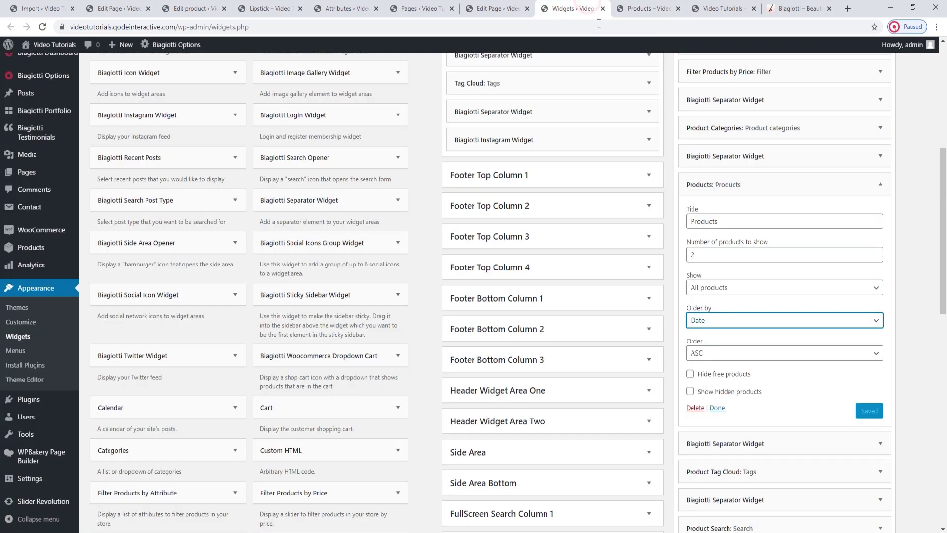
left_click(782, 322)
left_click(783, 327)
left_click(776, 353)
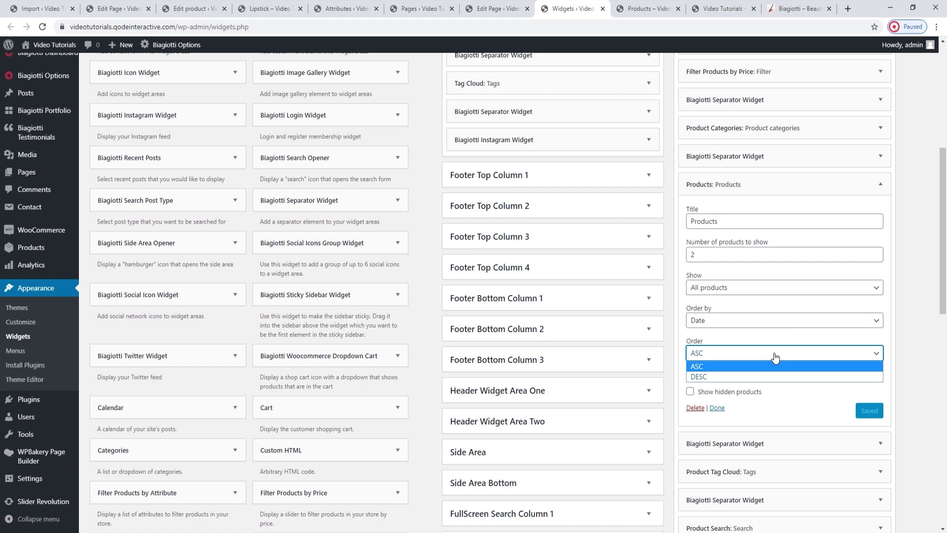
left_click(775, 355)
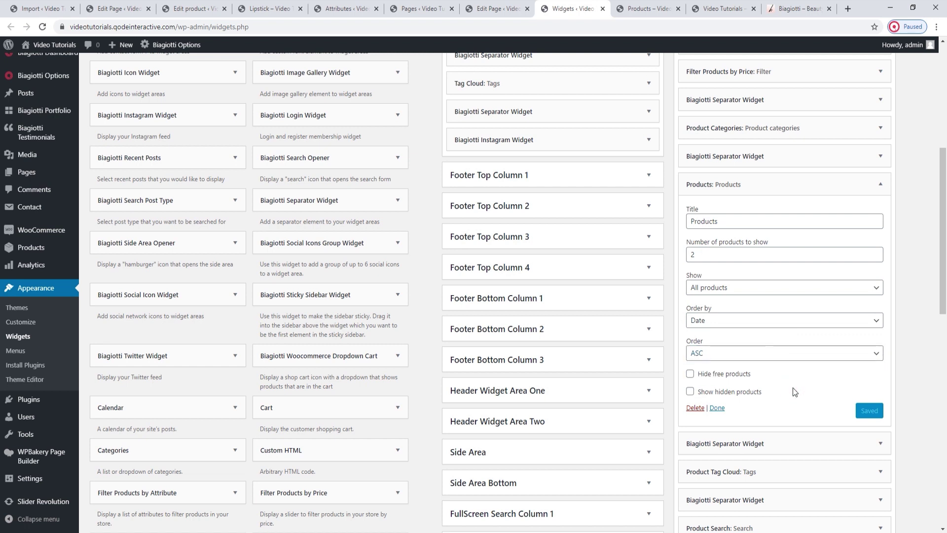
left_click(877, 186)
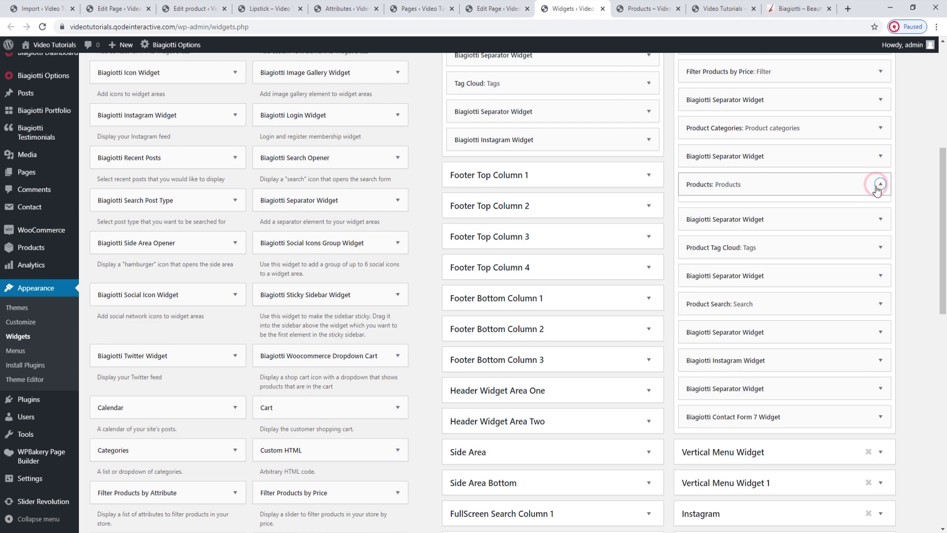
Review the Product Tag Cloud widget's title setting, compare it with the Tags section on the live Shop page, and collapse the widget
left_click(647, 8)
scroll(694, 214, "down", 3)
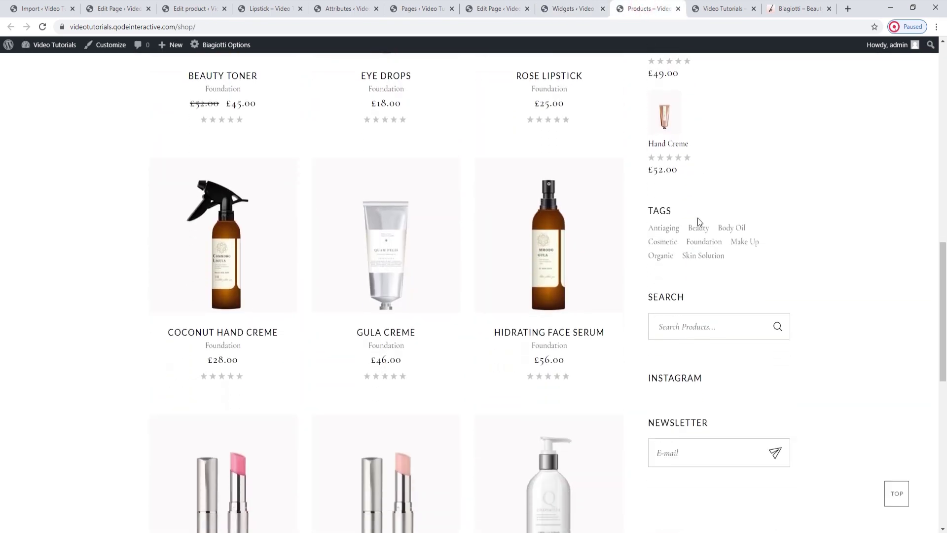
left_click(572, 8)
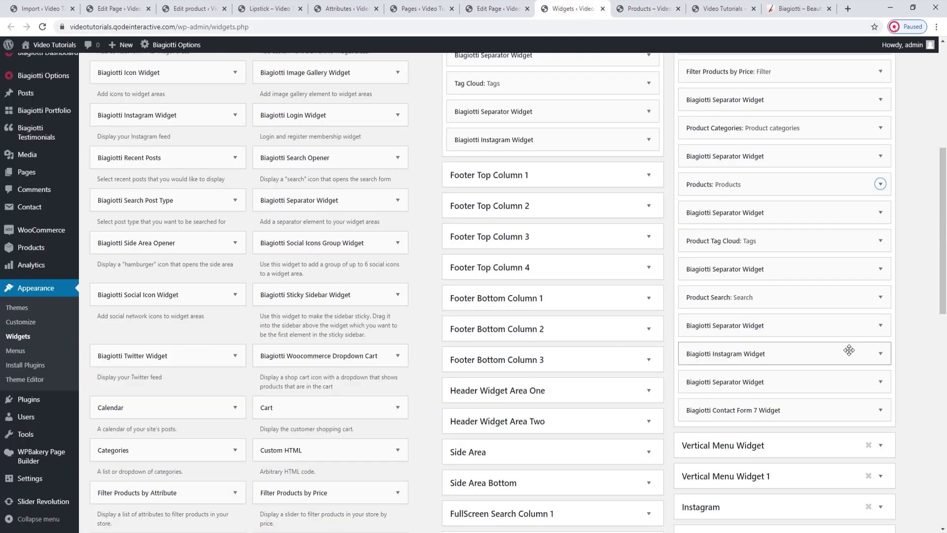
left_click(880, 242)
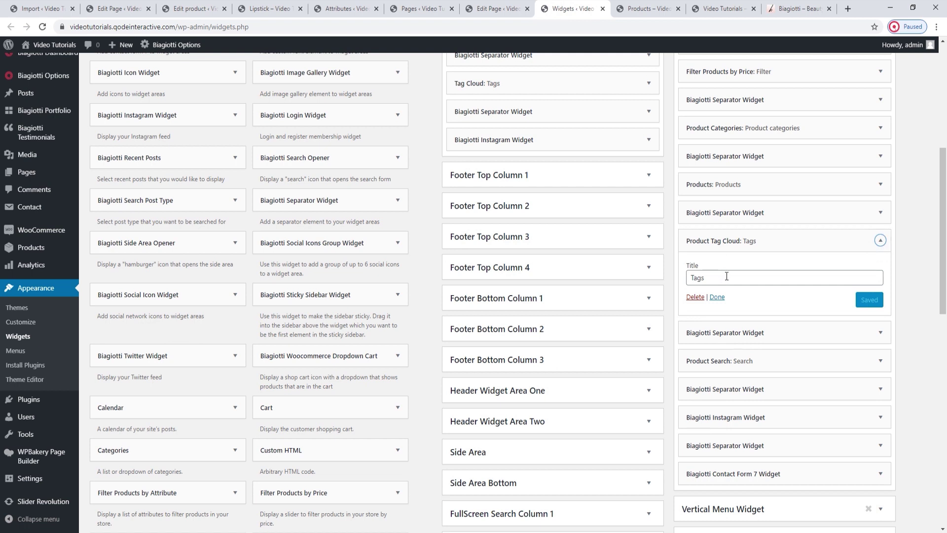
left_click(644, 9)
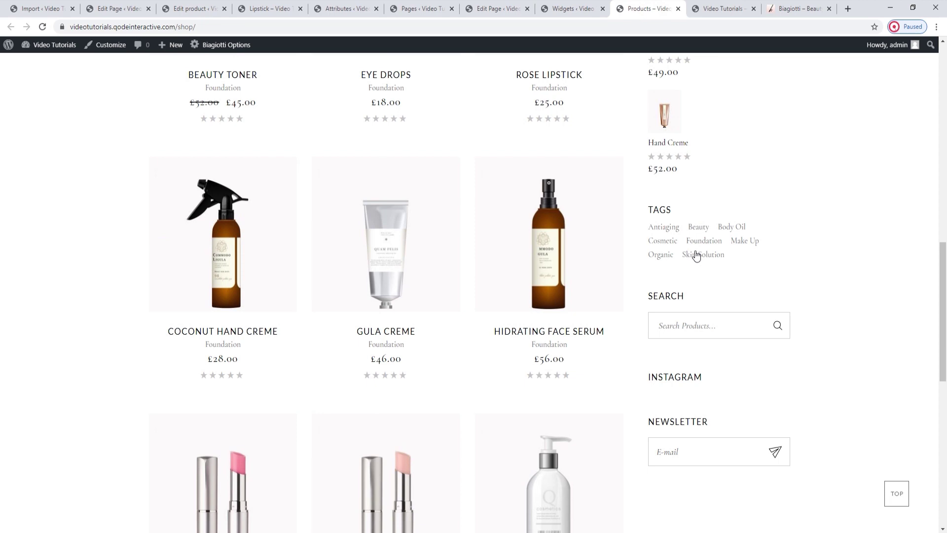
left_click(567, 16)
left_click(880, 240)
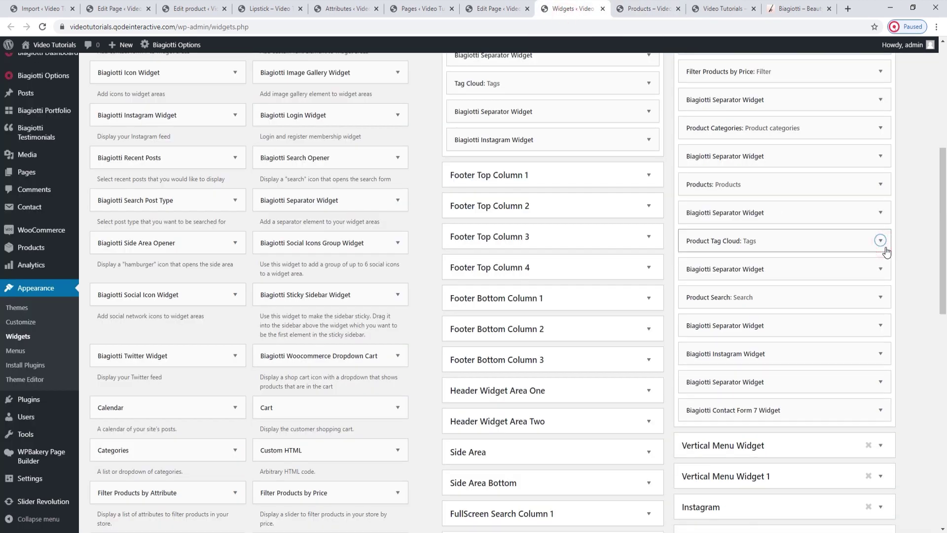
Expand the Product Search widget in the Shop Sidebar to review its title setting
left_click(882, 297)
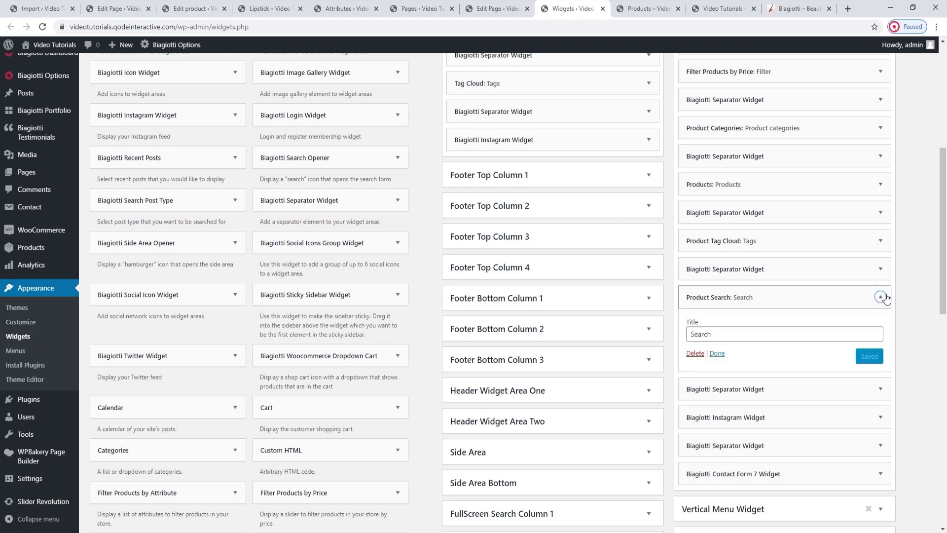
Check the product search field in the sidebar of the live shop page
left_click(636, 9)
scroll(716, 237, "down", 2)
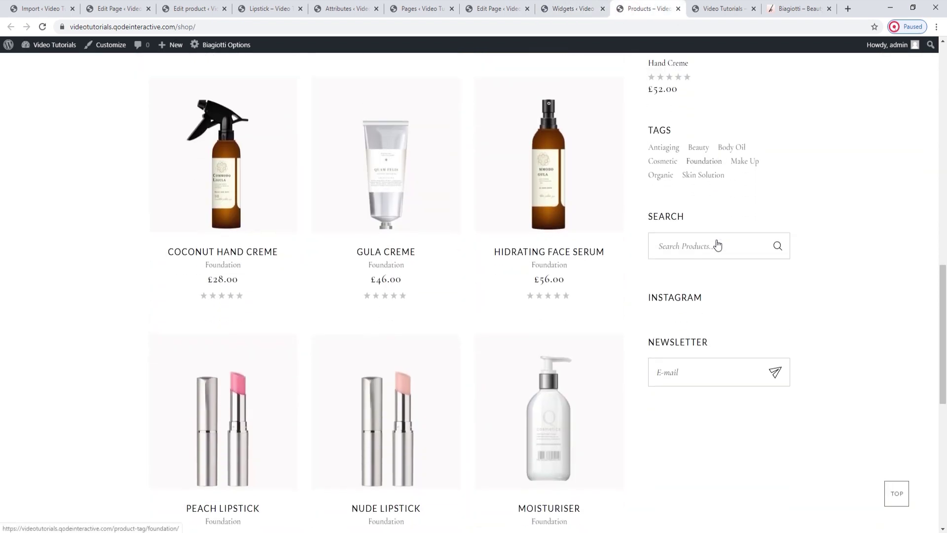
left_click(716, 272)
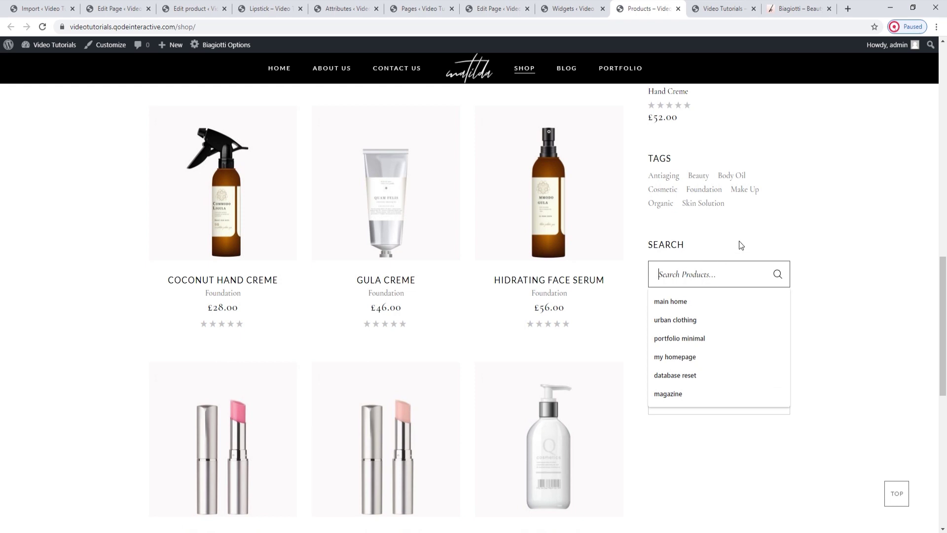
left_click(786, 244)
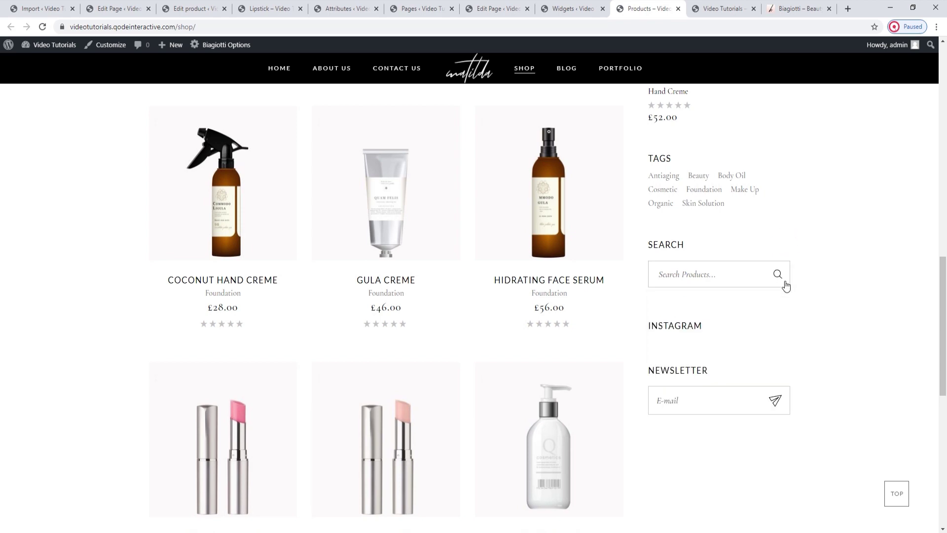
On the Widgets page, collapse the Product Search widget and expand the Biagiotti Instagram Widget in the shop sidebar
left_click(572, 9)
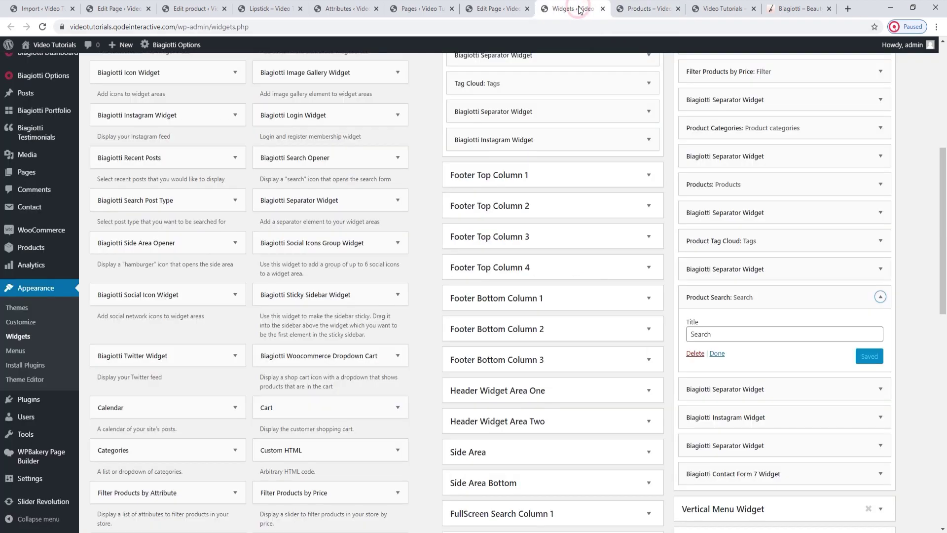
left_click(881, 298)
scroll(888, 315, "down", 1)
left_click(880, 302)
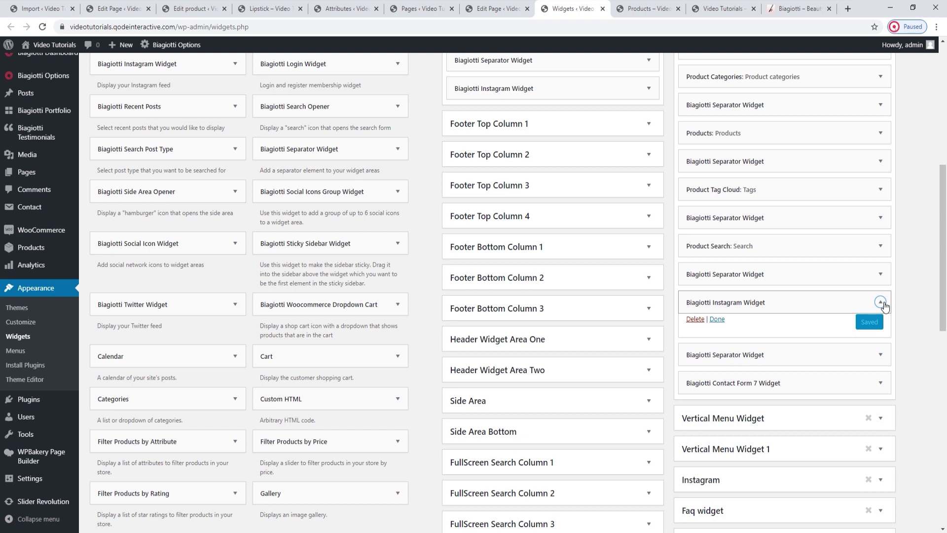
Open the theme's Social Networks options in a new tab and connect the site with Instagram
mouse_move(38, 80)
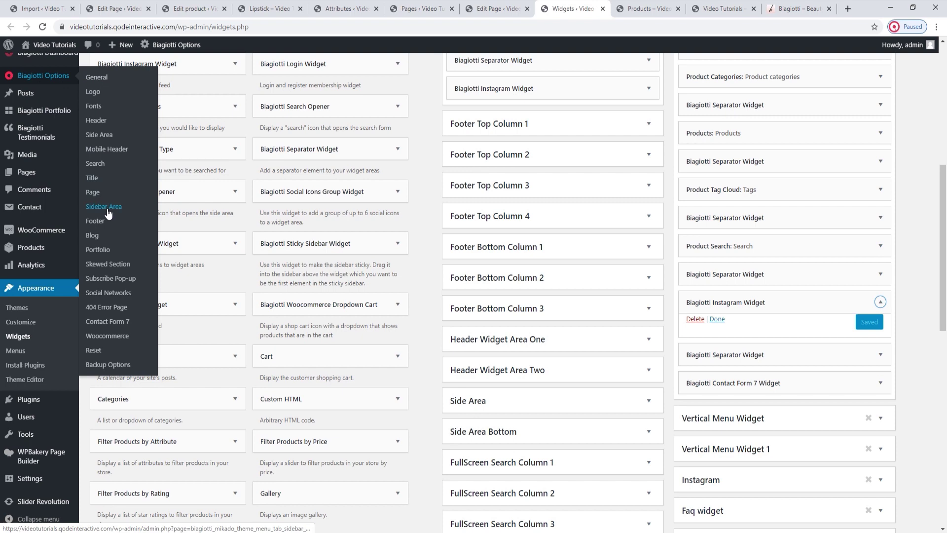
middle_click(120, 297)
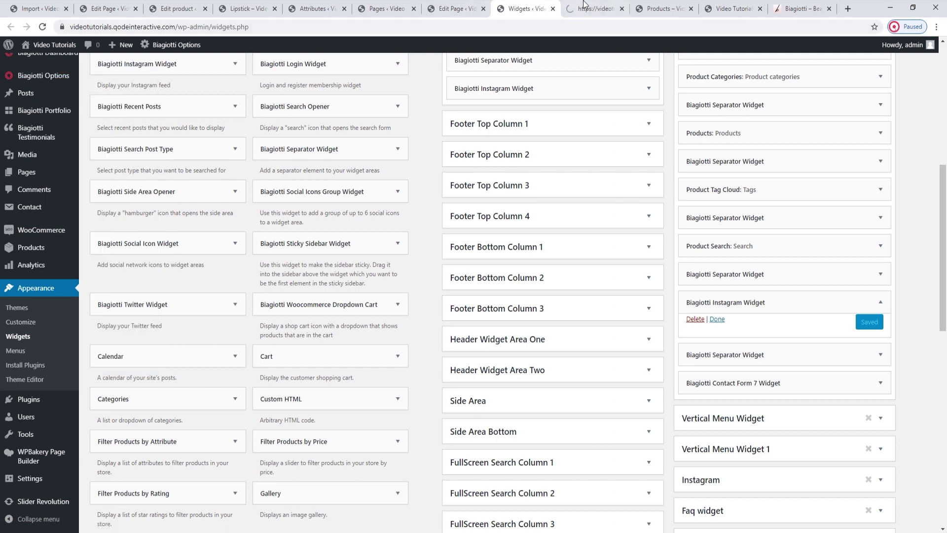
left_click(592, 8)
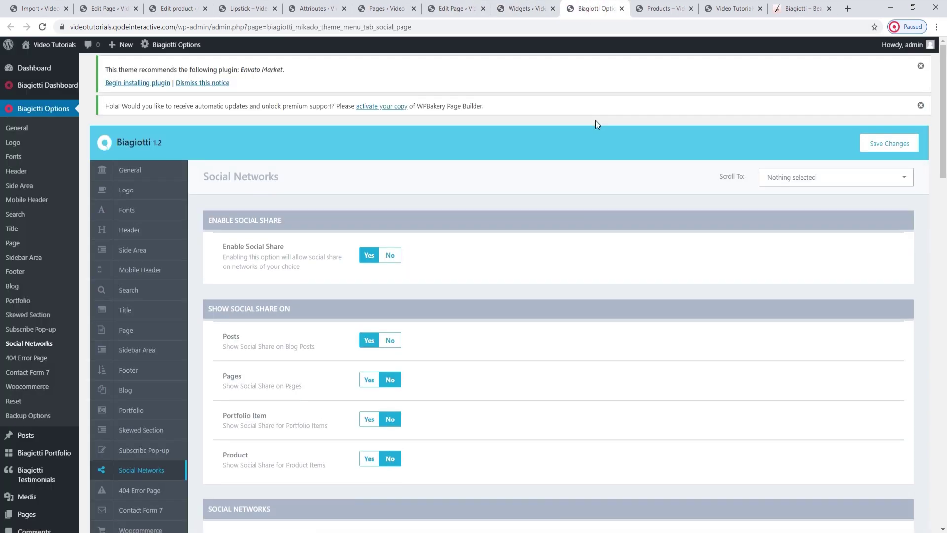
scroll(519, 262, "down", 2)
scroll(519, 263, "down", 10)
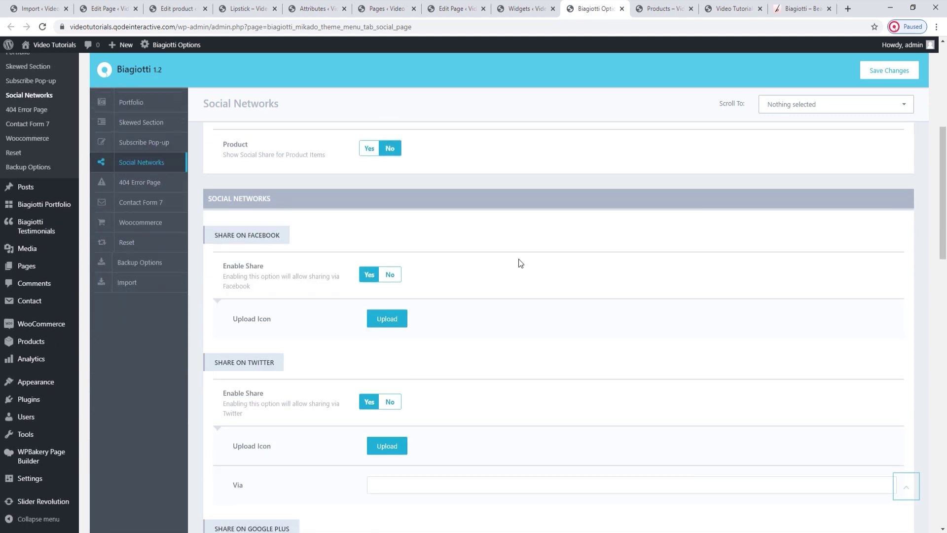
scroll(519, 263, "down", 12)
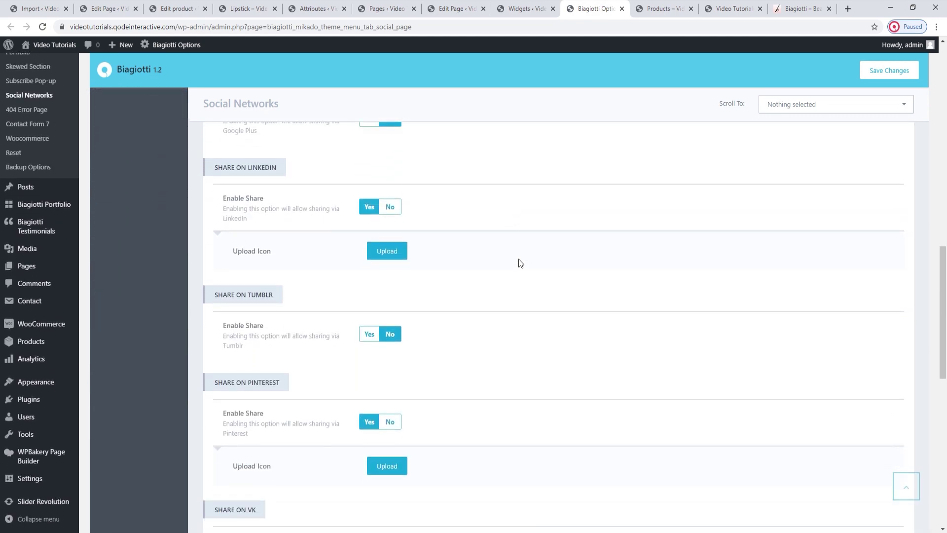
scroll(519, 263, "down", 2)
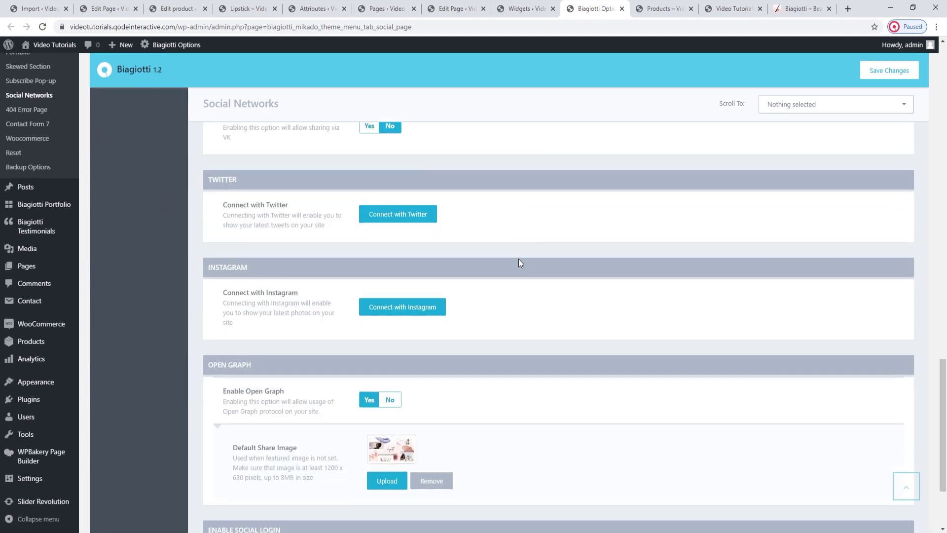
left_click(409, 308)
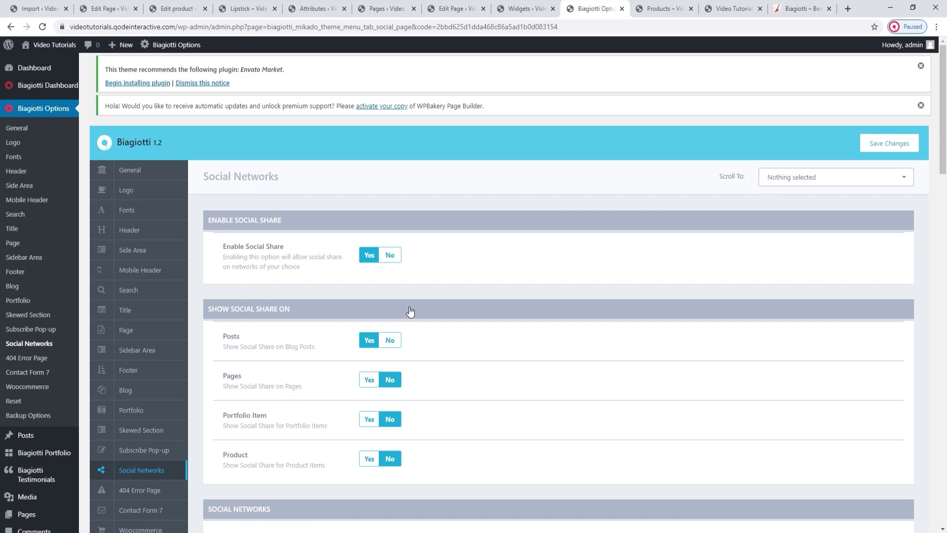
Check the connection status in the Instagram section and save the Social Networks options
scroll(409, 311, "down", 10)
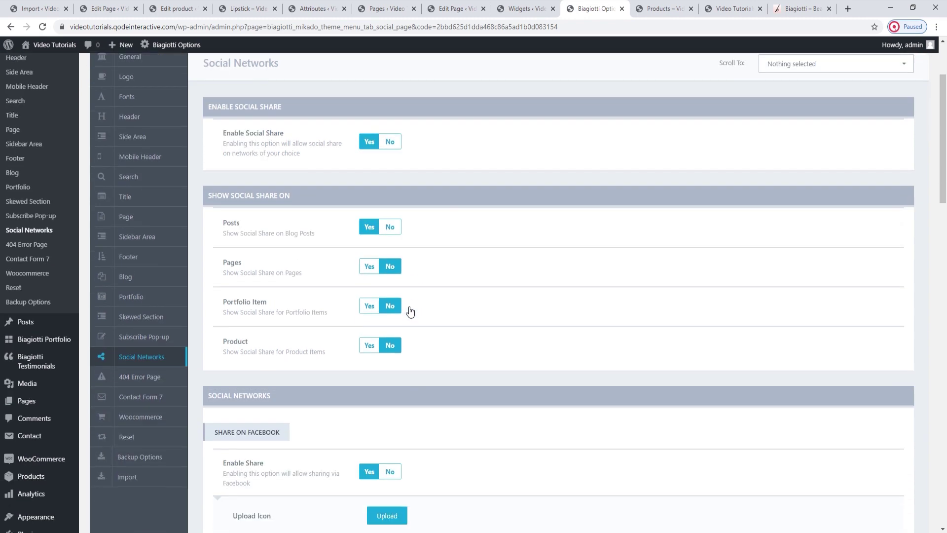
scroll(410, 311, "down", 5)
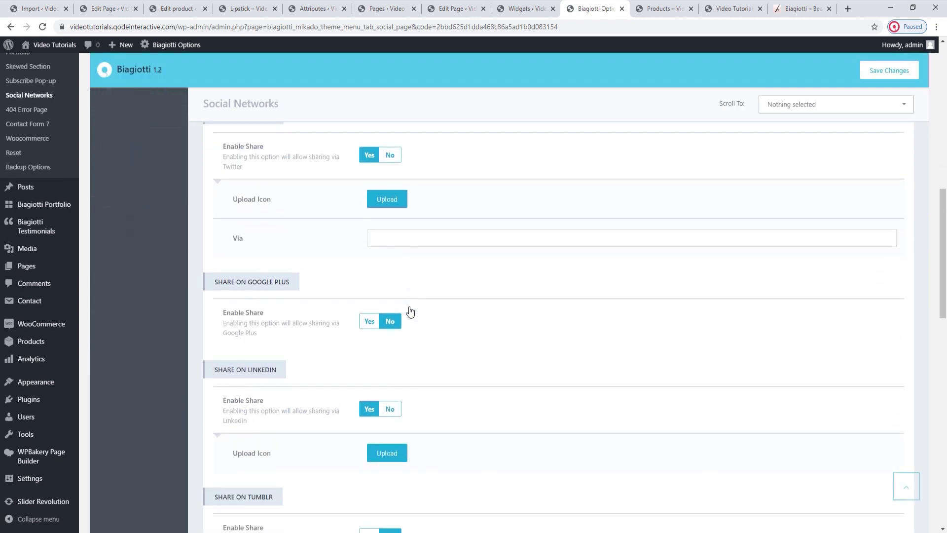
scroll(410, 310, "down", 8)
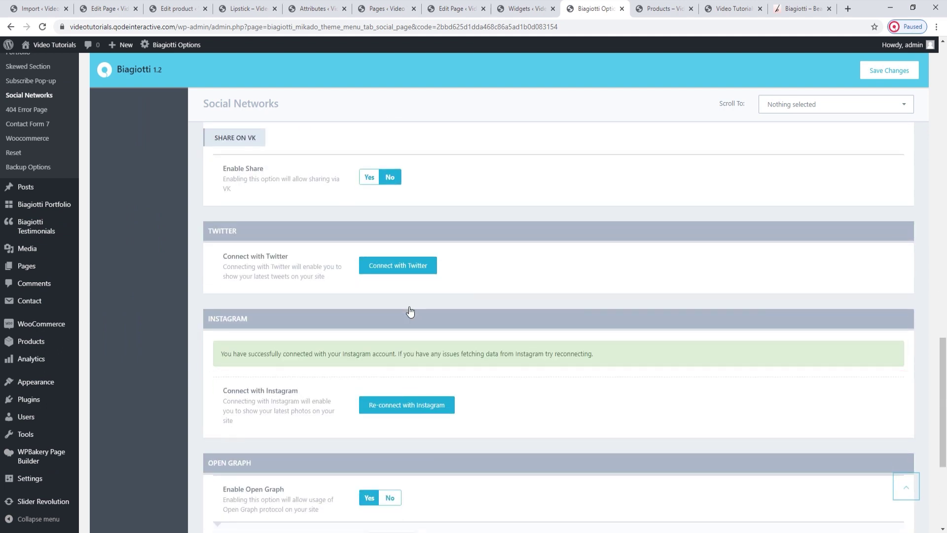
left_click(878, 79)
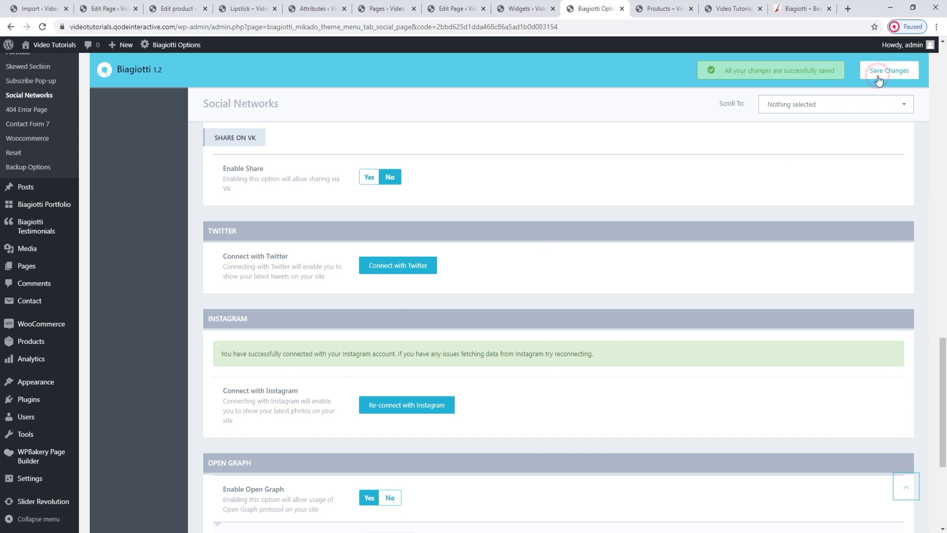
Reload the live shop page to check the Instagram feed in its sidebar
left_click(723, 8)
left_click(677, 5)
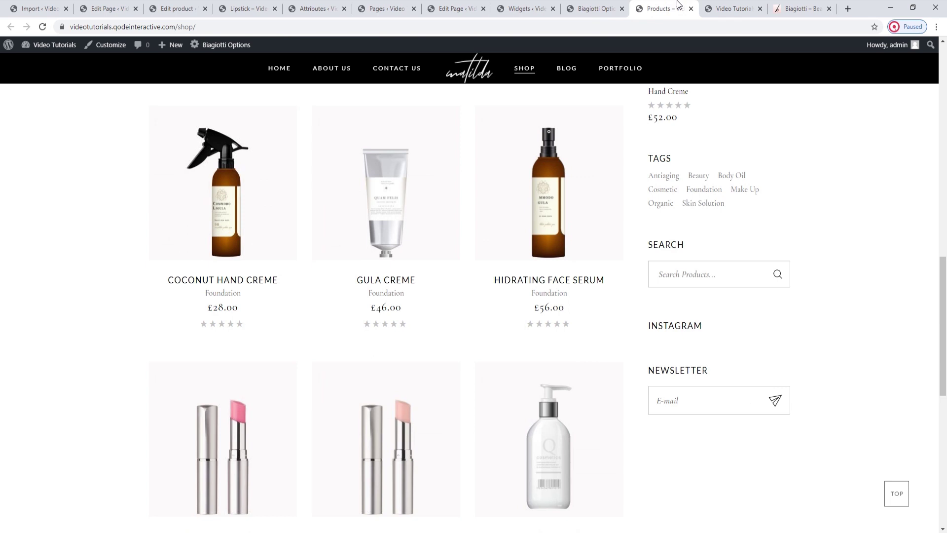
left_click(43, 27)
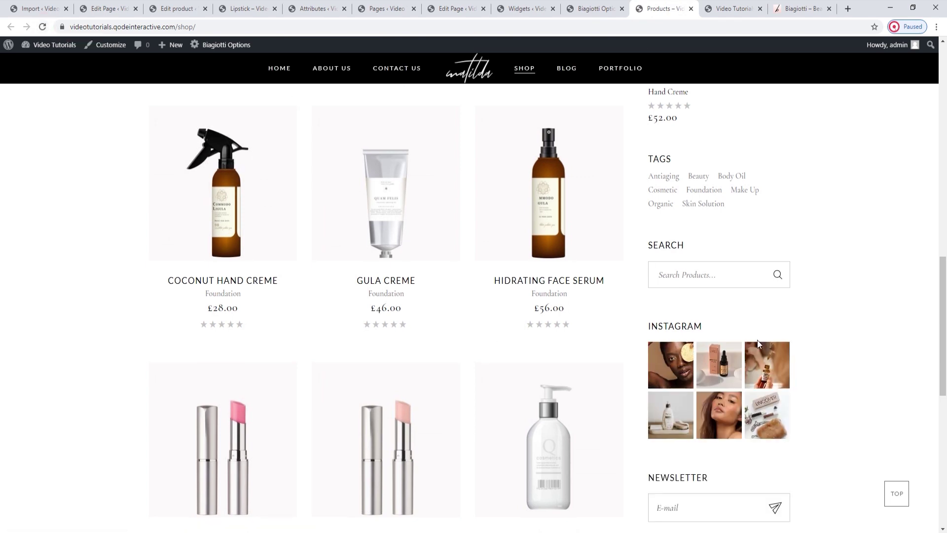
Close the Biagiotti Options tab and expand the Biagiotti Contact Form 7 Widget on the Widgets page
left_click(584, 12)
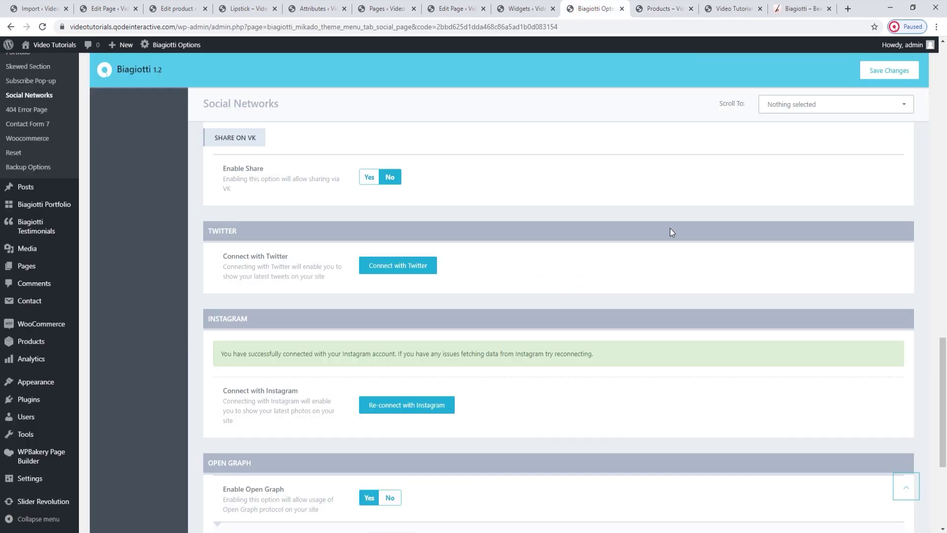
scroll(670, 228, "down", 4)
left_click(621, 9)
left_click(531, 11)
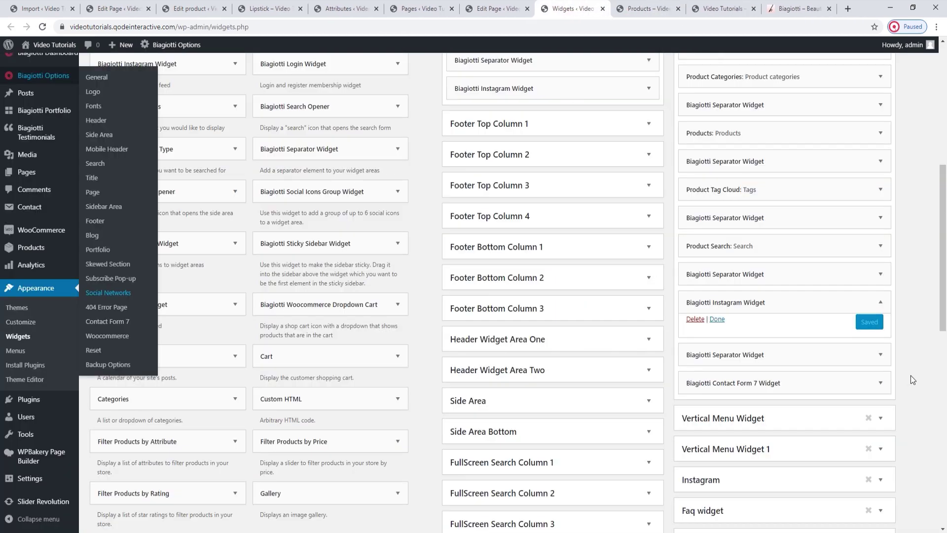
left_click(879, 385)
scroll(878, 388, "down", 2)
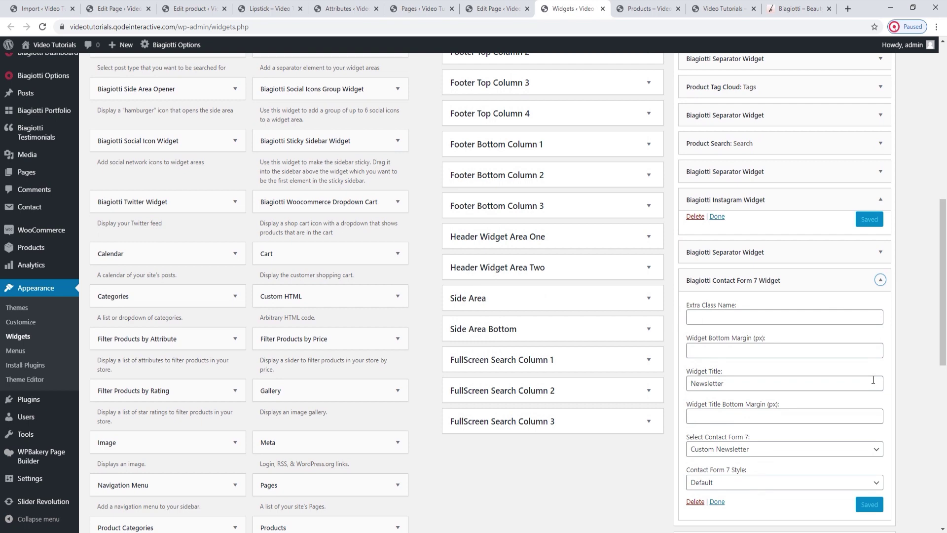
Examine the newsletter form with its e-mail field in the live shop page's sidebar
left_click(641, 8)
scroll(804, 321, "down", 2)
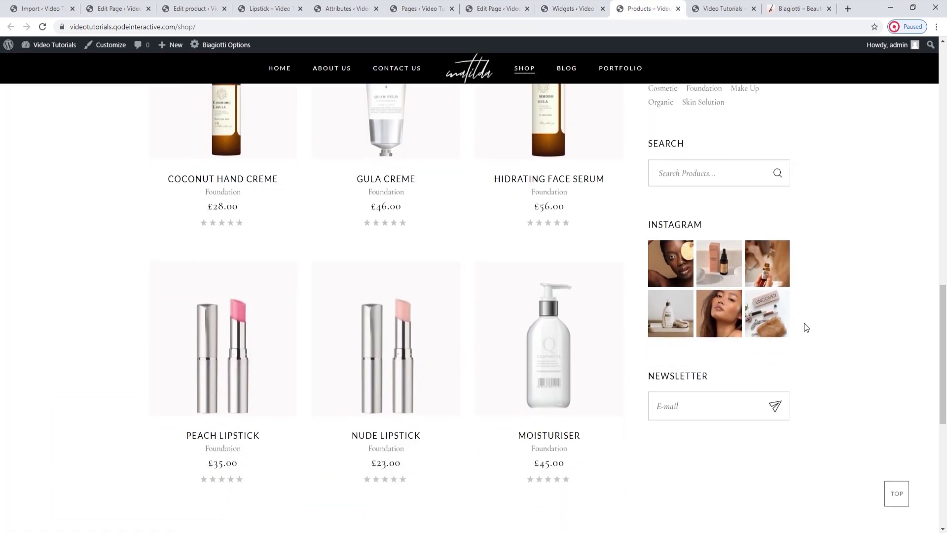
left_click(242, 409)
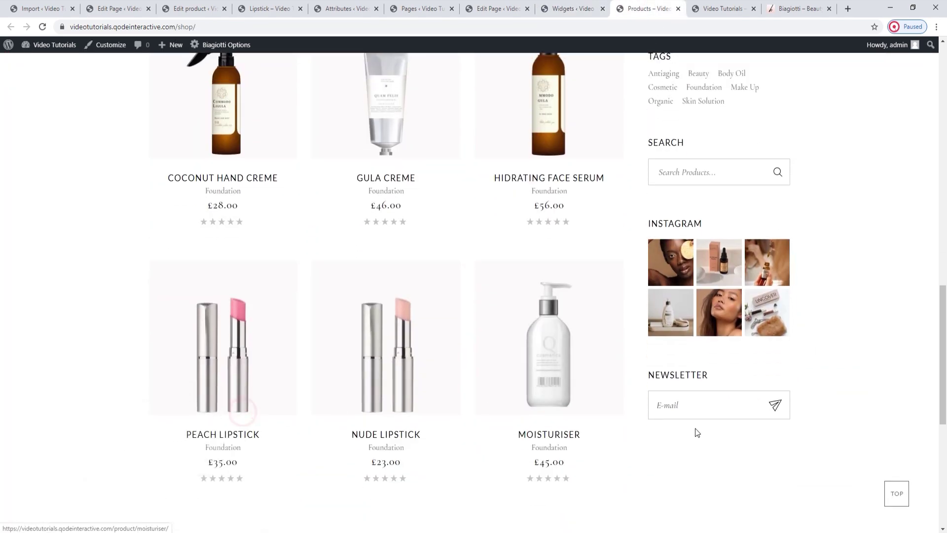
left_click(727, 413)
left_click(731, 444)
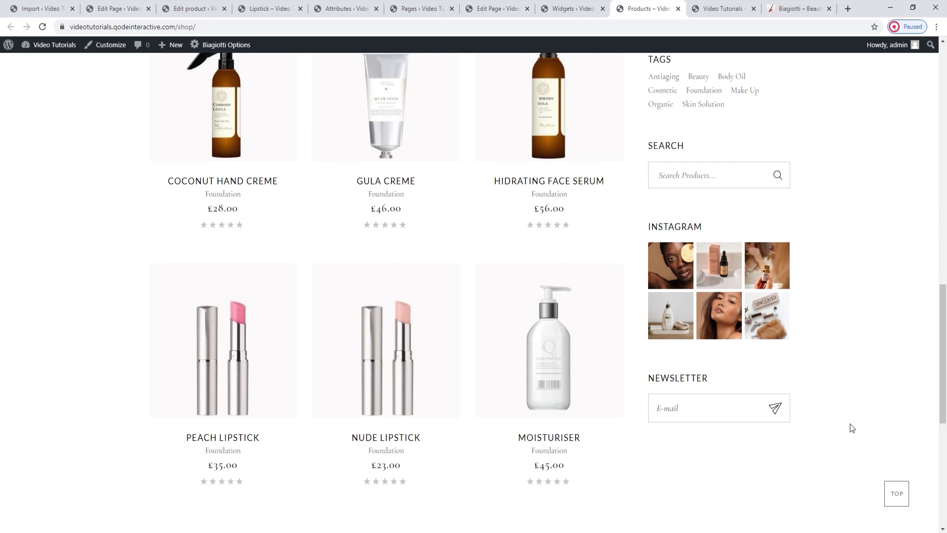
Collapse the Biagiotti Contact Form 7 Widget and review the live shop page from its header
scroll(850, 423, "up", 2)
left_click(572, 13)
left_click(881, 279)
left_click(634, 4)
scroll(608, 235, "up", 10)
scroll(620, 236, "up", 4)
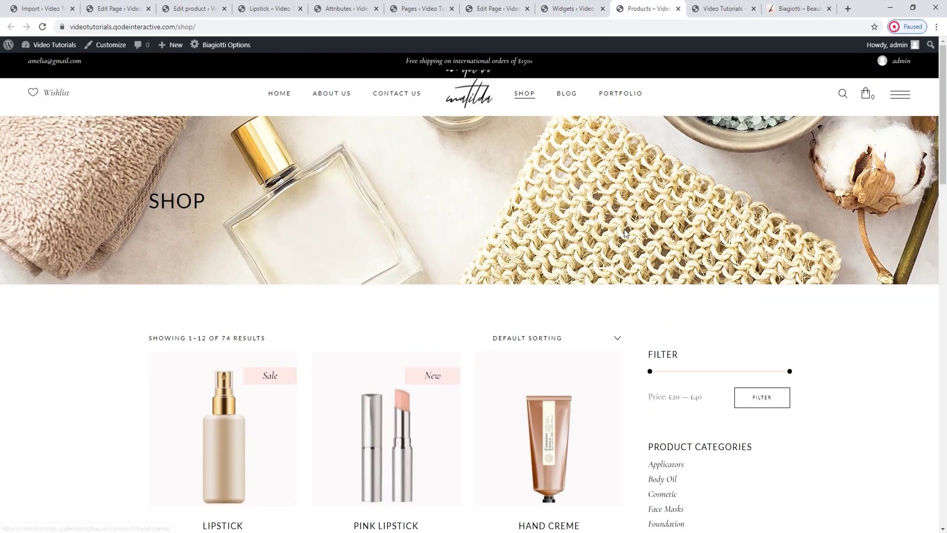
Close the Lipstick, Attributes, Pages, second Edit Page, Widgets and Products tabs, and move the remaining Edit Page tab beside the live home page
left_click(193, 8)
left_click(111, 4)
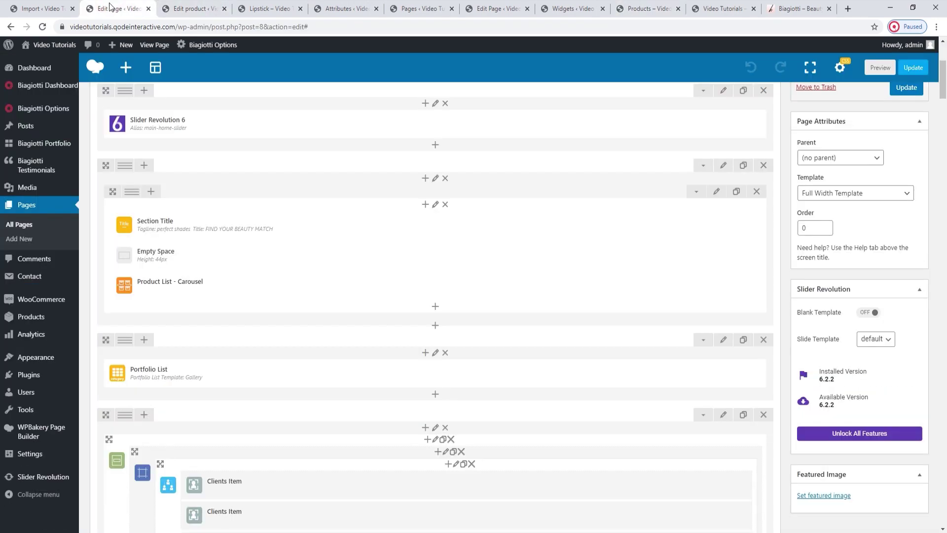
left_click(295, 9)
left_click(300, 9)
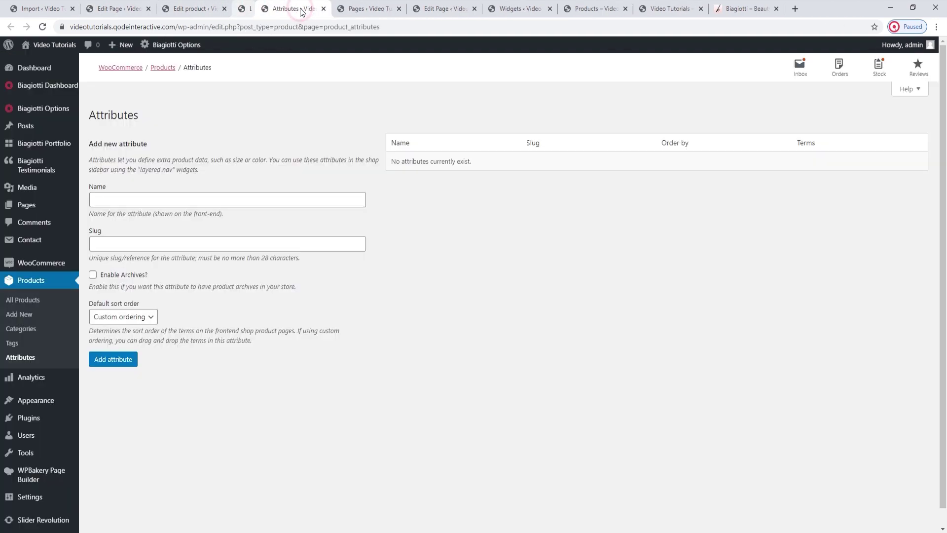
left_click(300, 8)
left_click(300, 9)
left_click(301, 9)
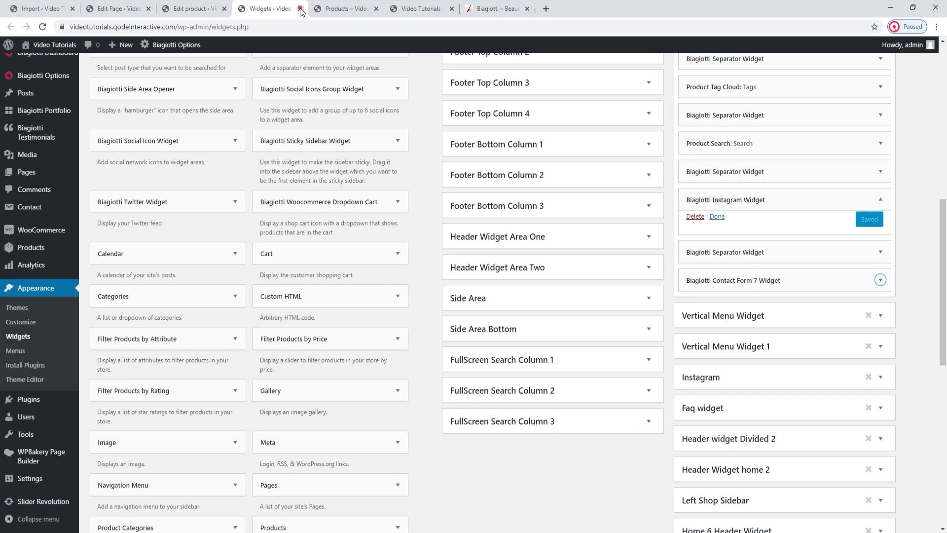
left_click(300, 8)
left_click(300, 9)
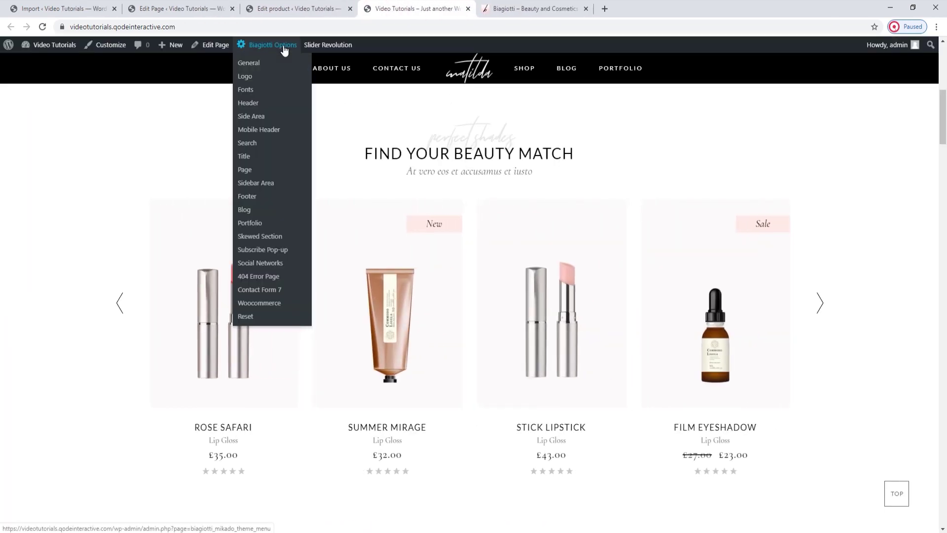
left_click_drag(118, 9, 308, 5)
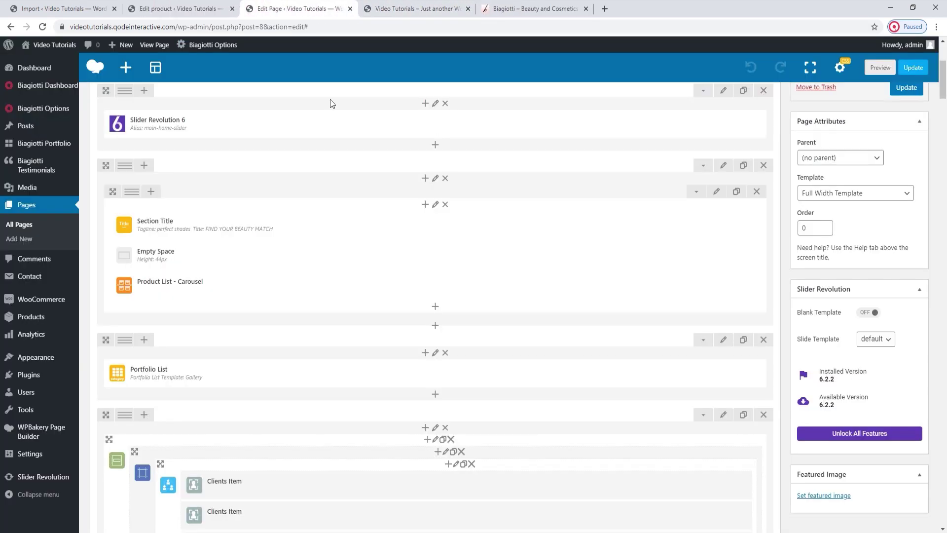
Open the Product List - Carousel settings and compare the Product Info Position options with the carousel on the live home page
left_click(460, 287)
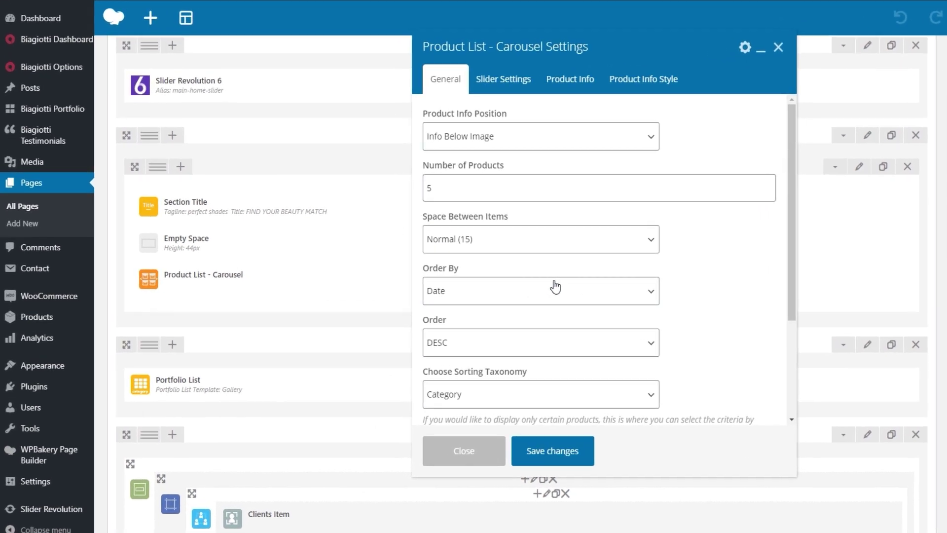
left_click(493, 142)
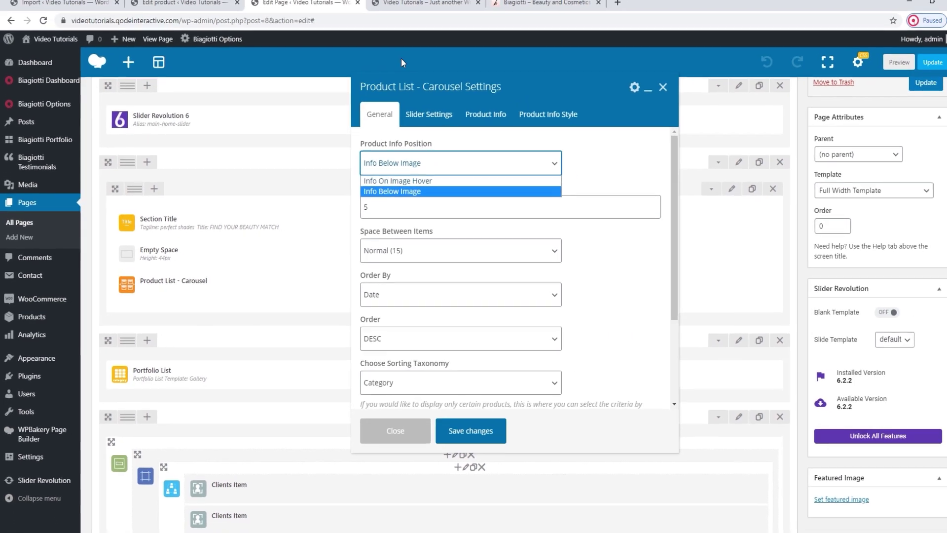
left_click(401, 58)
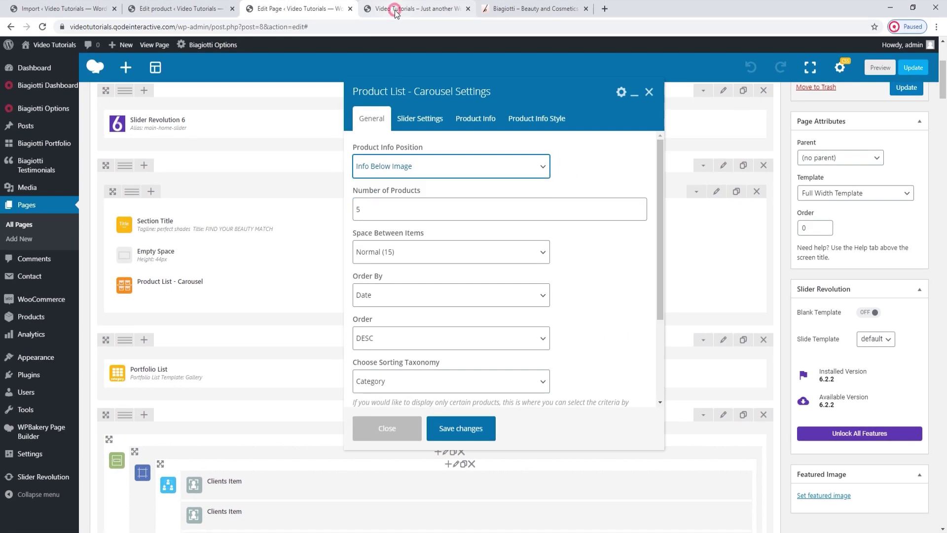
left_click(401, 9)
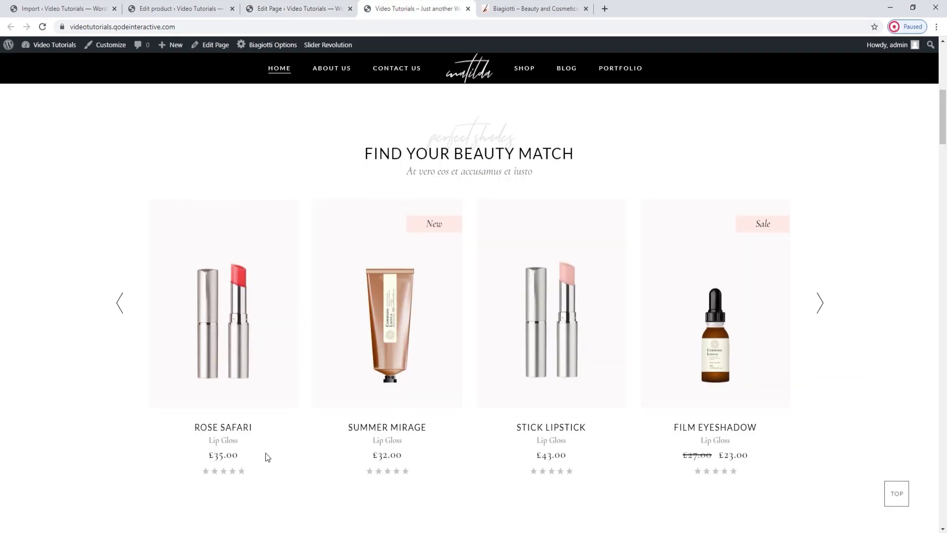
left_click(300, 9)
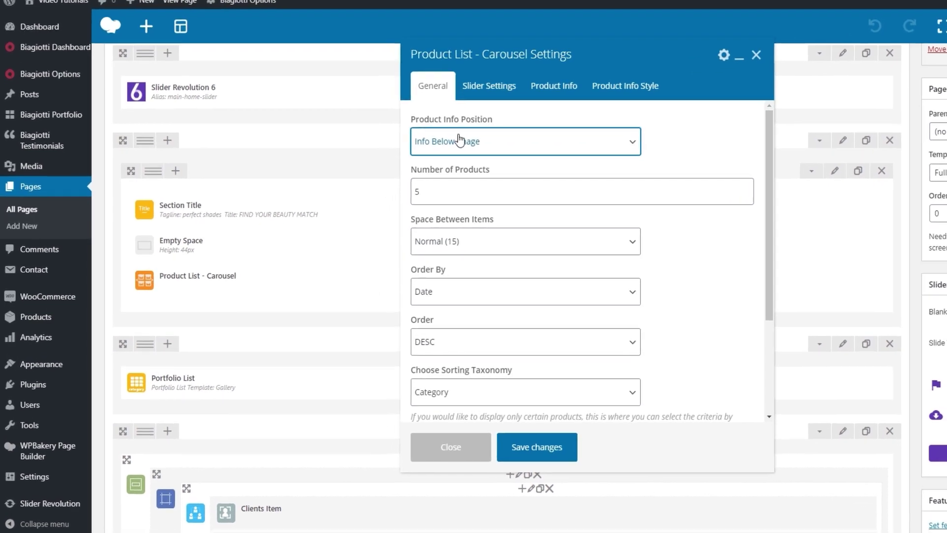
Set the carousel's Product Info Position to Info On Image Hover and browse the product carousel on the live home page
left_click(459, 140)
left_click(462, 159)
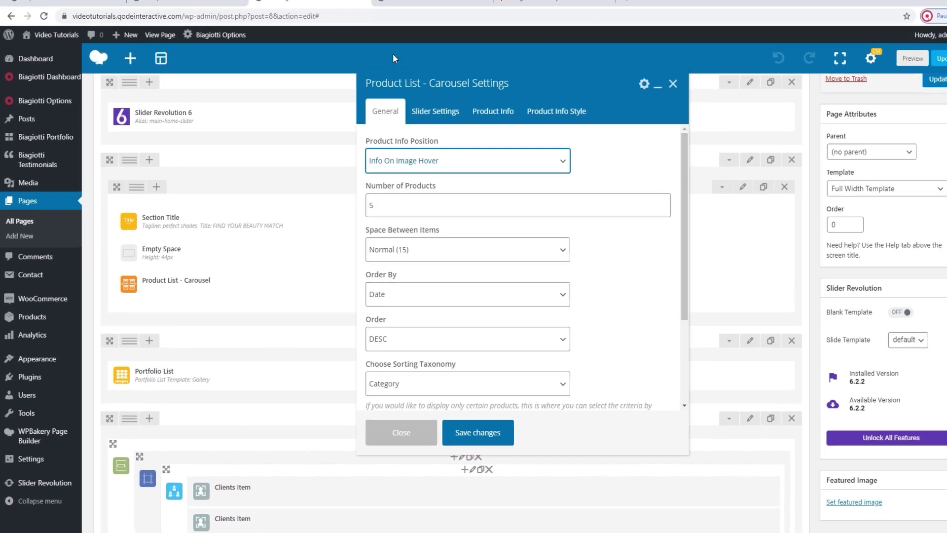
left_click(388, 11)
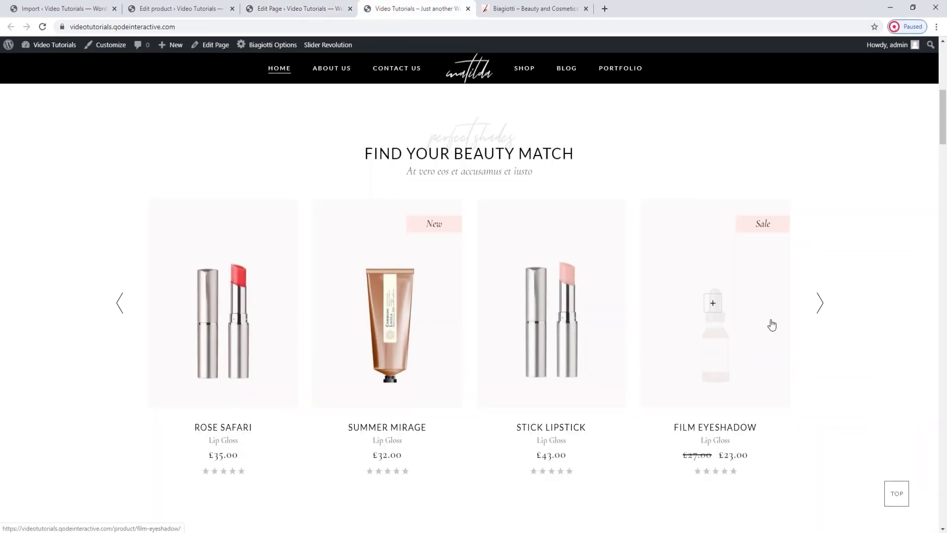
left_click(819, 318)
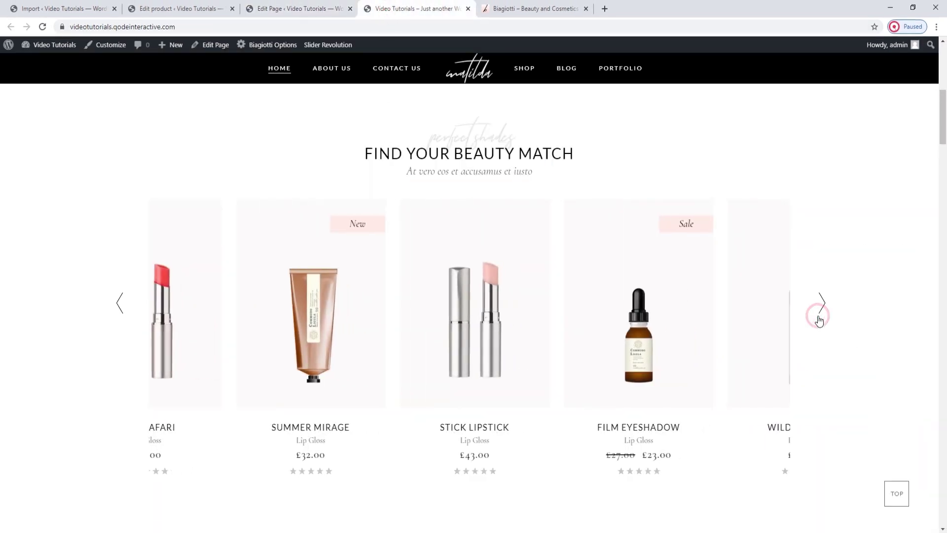
left_click(821, 311)
left_click(821, 316)
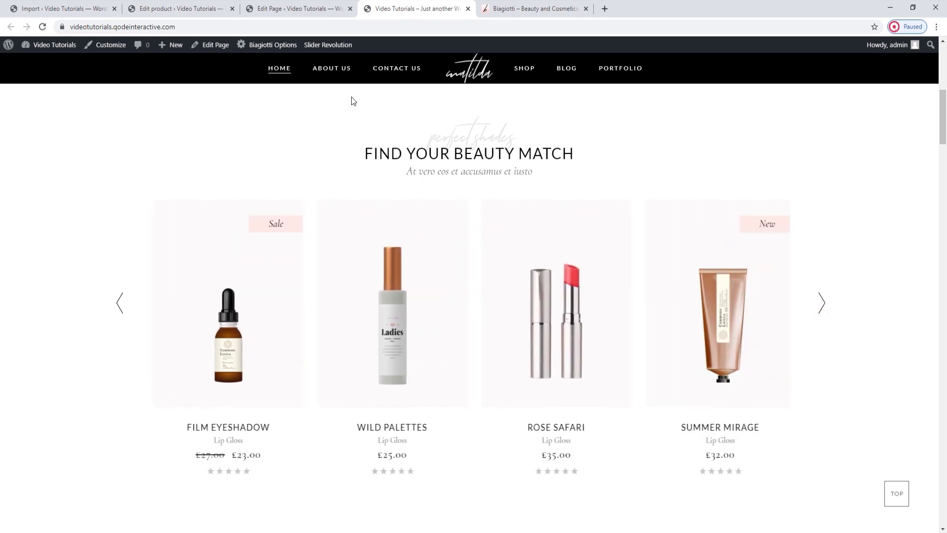
Save the carousel settings, update the Main Home page and reload the live home page
left_click(307, 10)
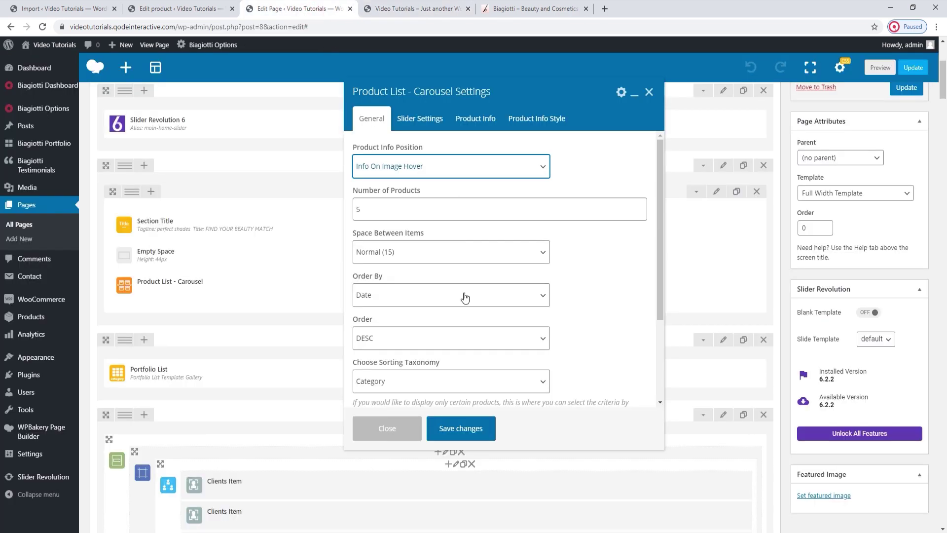
left_click(471, 429)
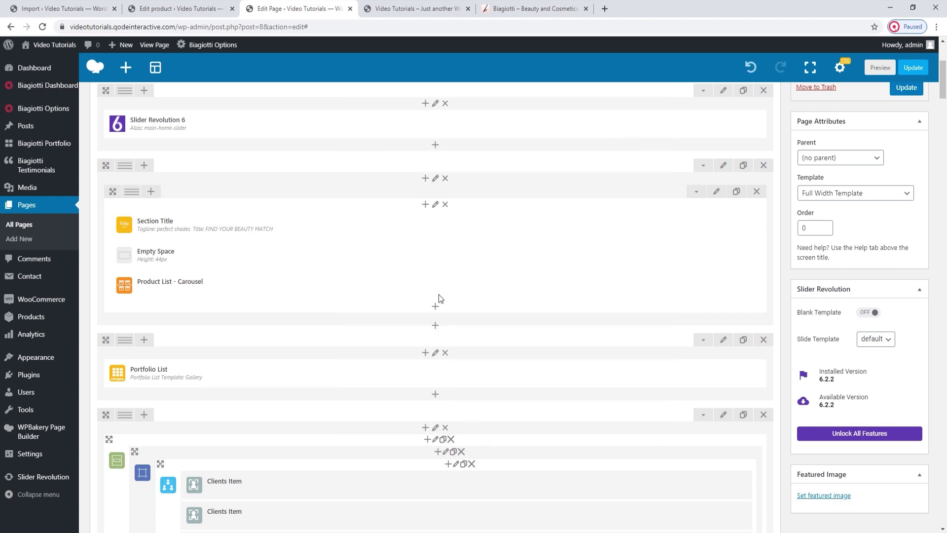
left_click(917, 71)
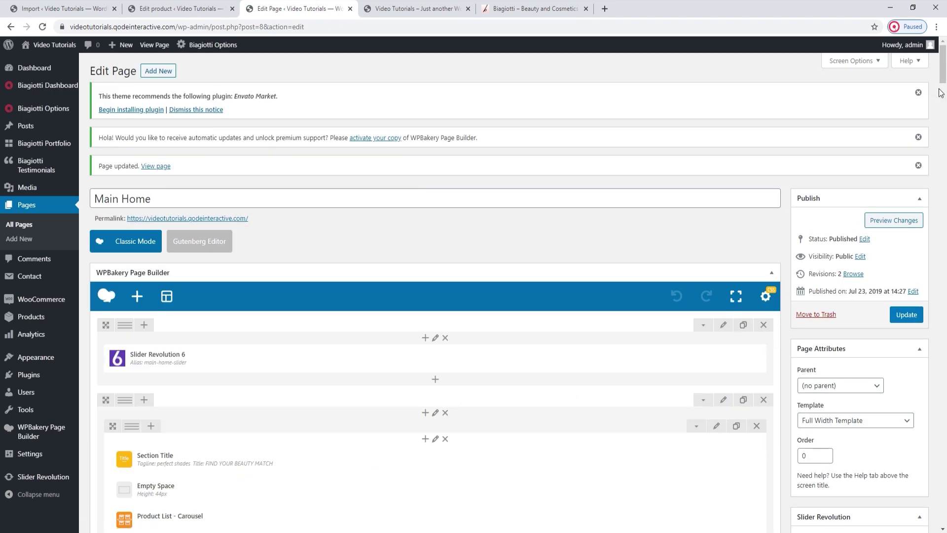
left_click(444, 7)
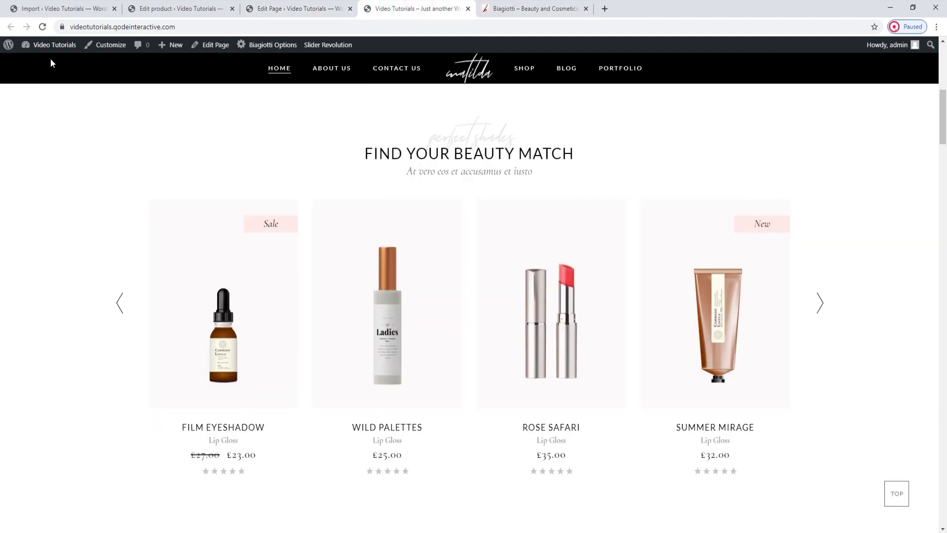
left_click(43, 27)
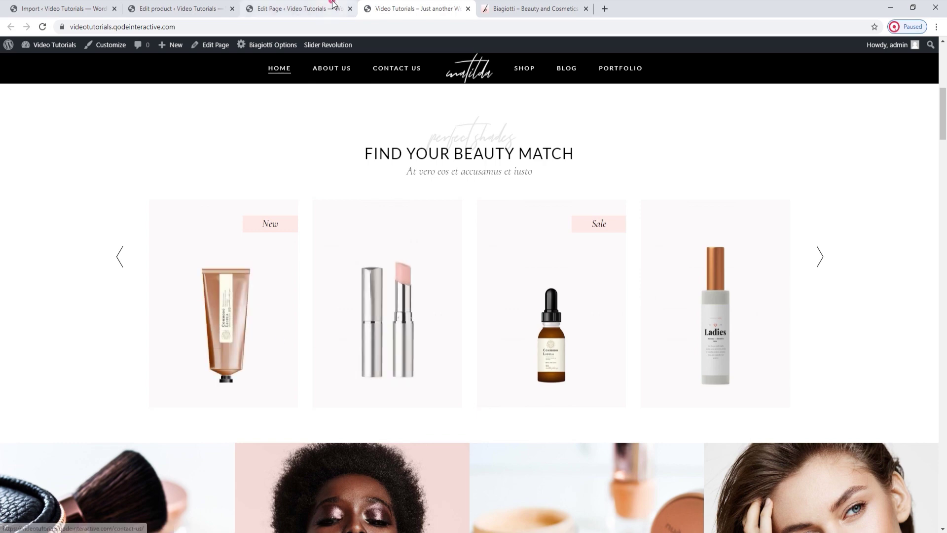
Reopen the Product List - Carousel settings on the Main Home edit page and set Product Info Position to Info Below Image
left_click(296, 9)
scroll(432, 321, "down", 1)
scroll(431, 324, "down", 2)
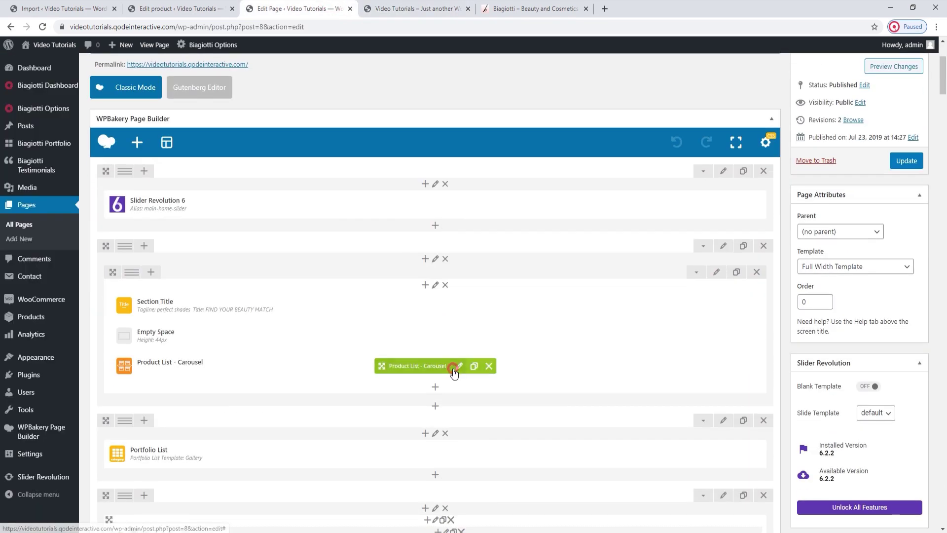
left_click(457, 367)
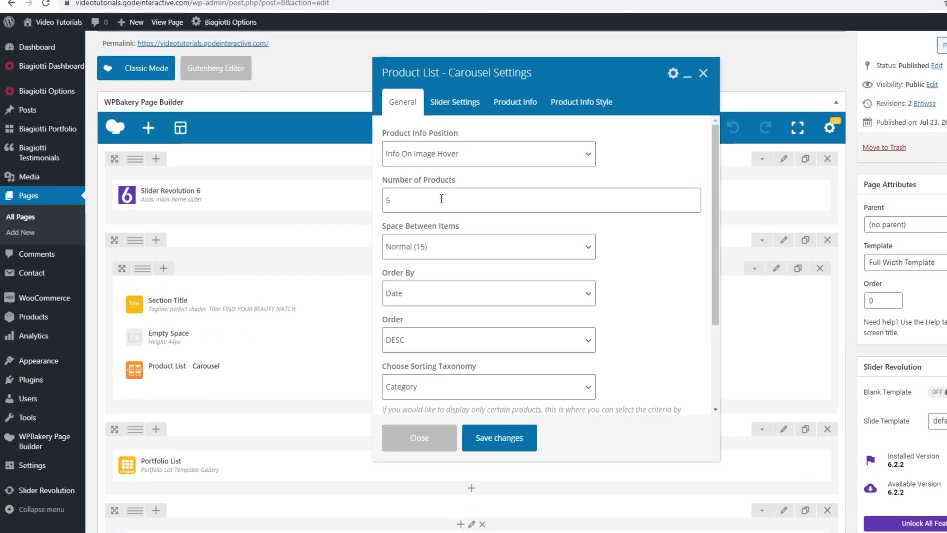
left_click(410, 165)
left_click(400, 193)
left_click(682, 143)
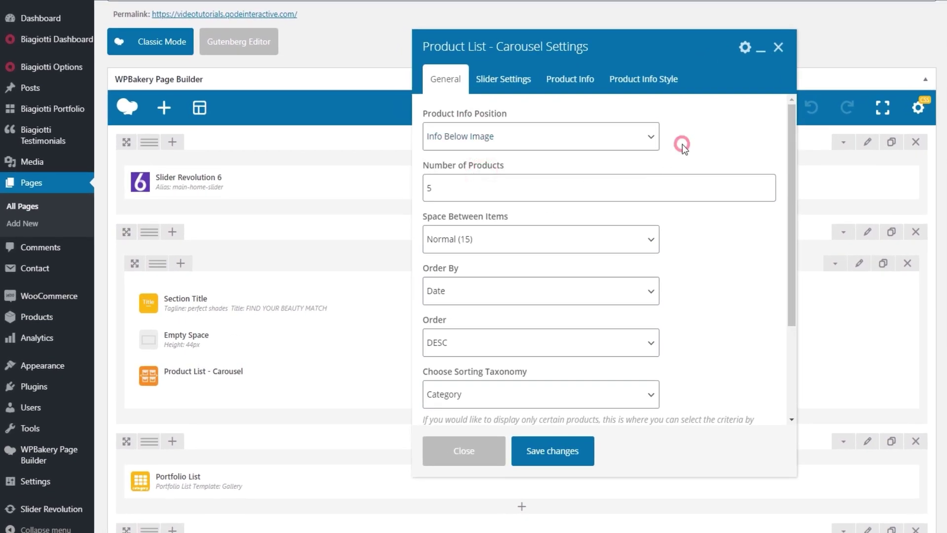
Review the Space Between Items options of the product carousel without choosing another one
left_click(618, 246)
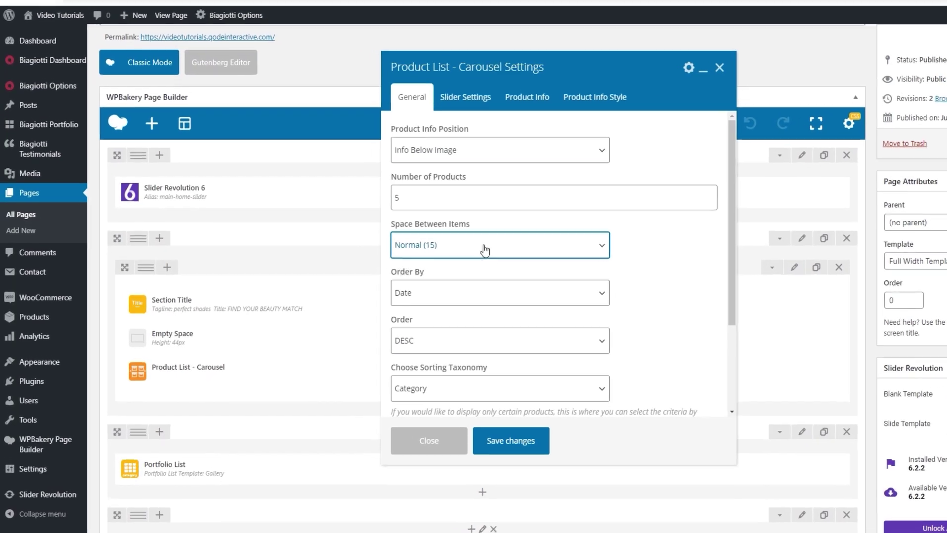
left_click(420, 252)
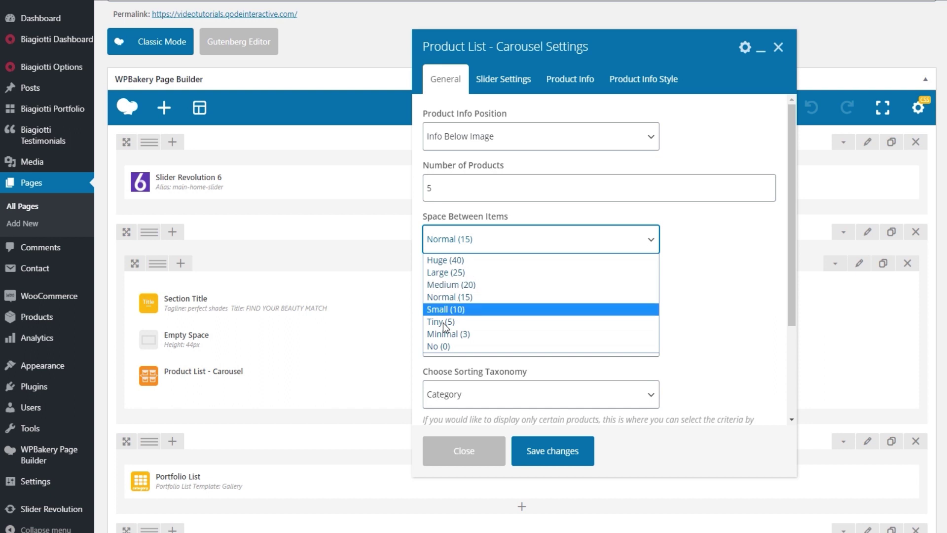
left_click(487, 240)
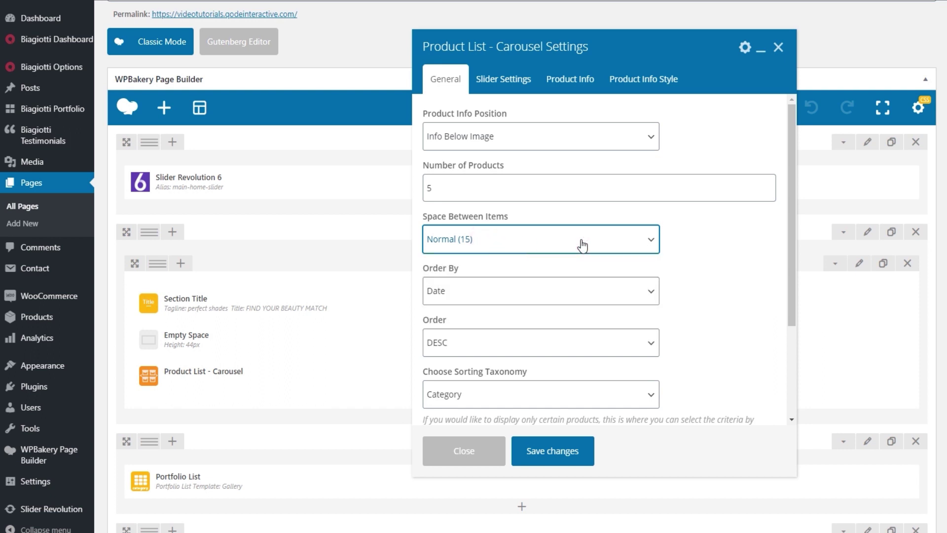
left_click(703, 297)
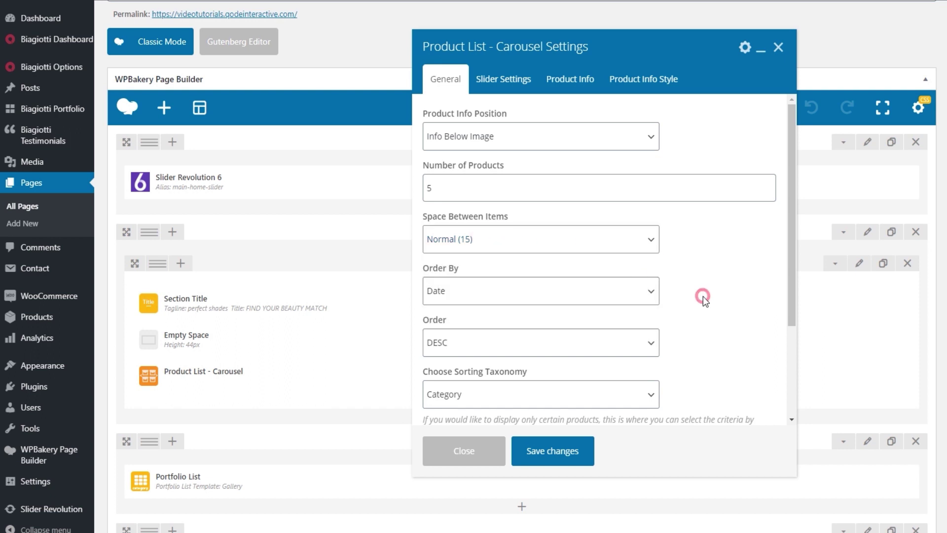
Review the carousel's Order By and Order options, along with its sorting taxonomy and taxonomy values fields
left_click(650, 292)
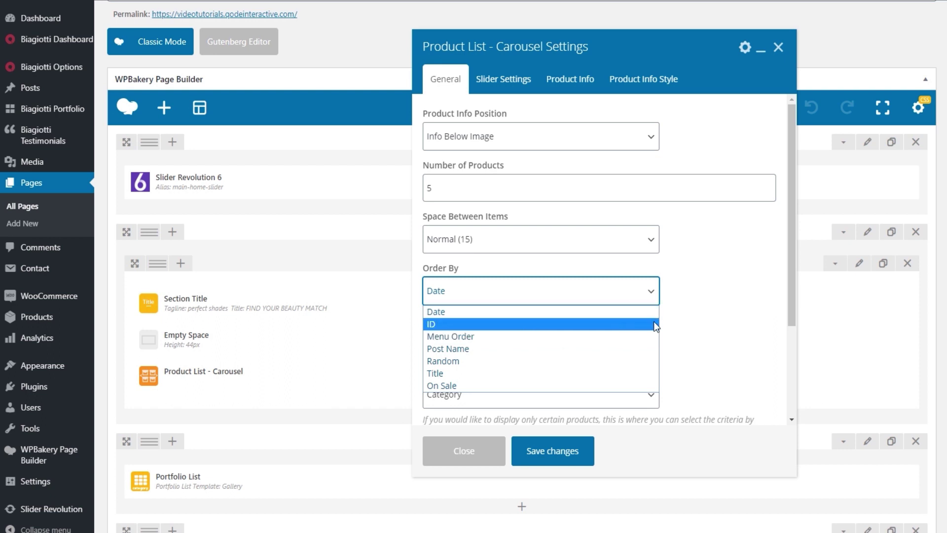
left_click(623, 279)
scroll(721, 343, "down", 3)
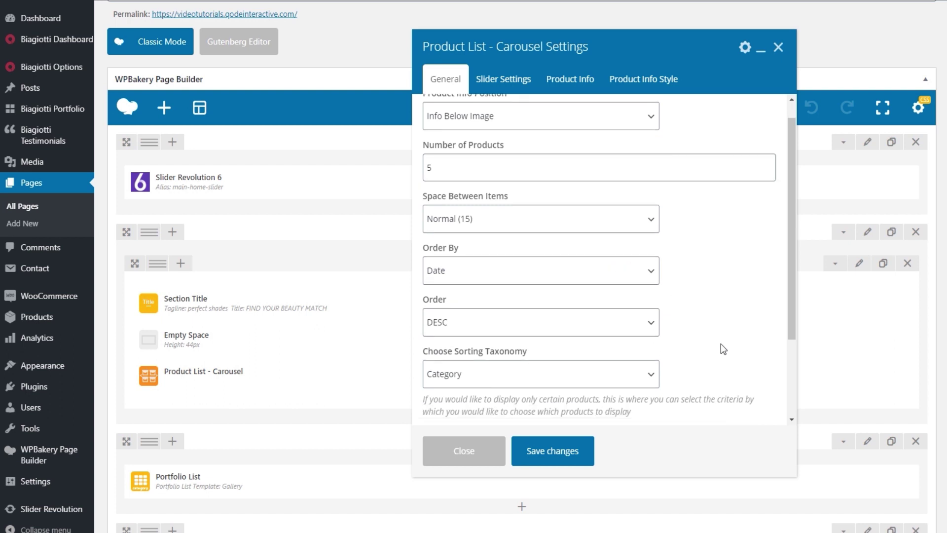
left_click(637, 284)
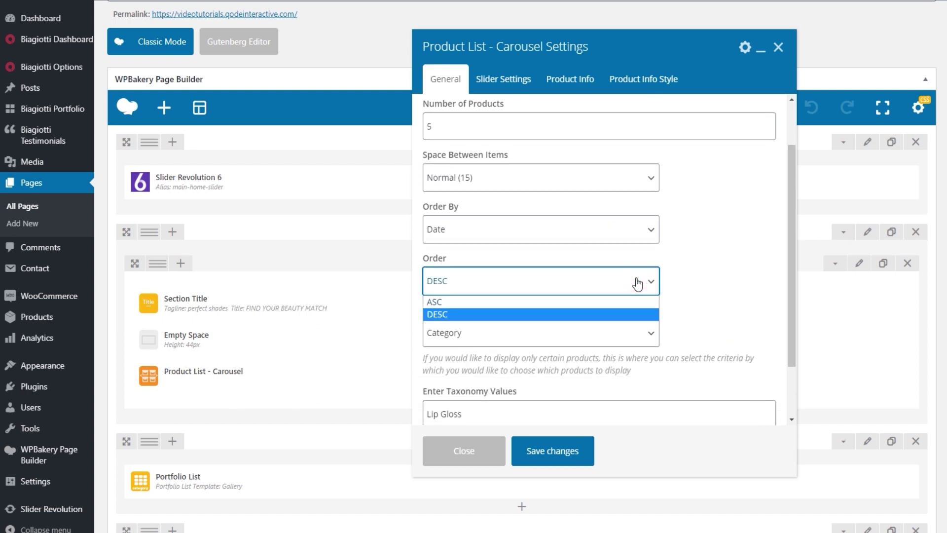
left_click(638, 284)
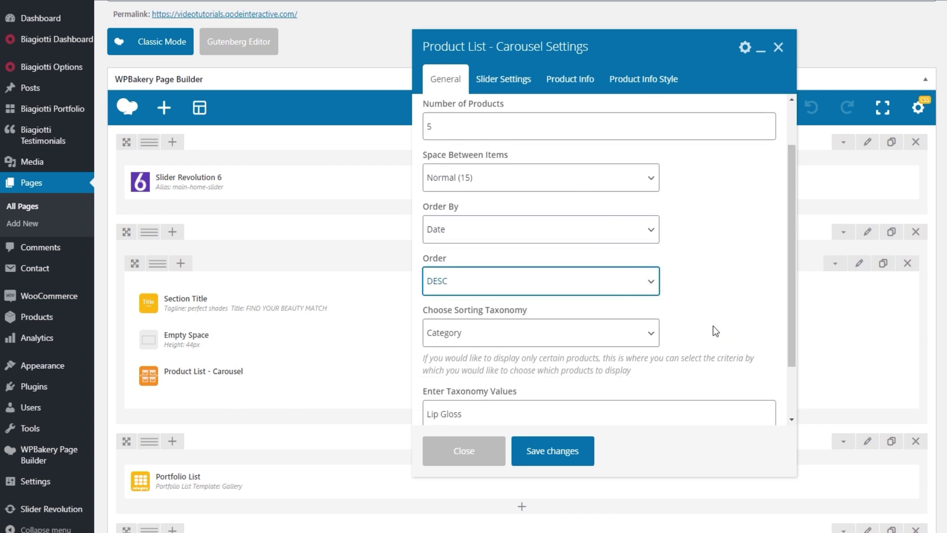
scroll(712, 326, "down", 3)
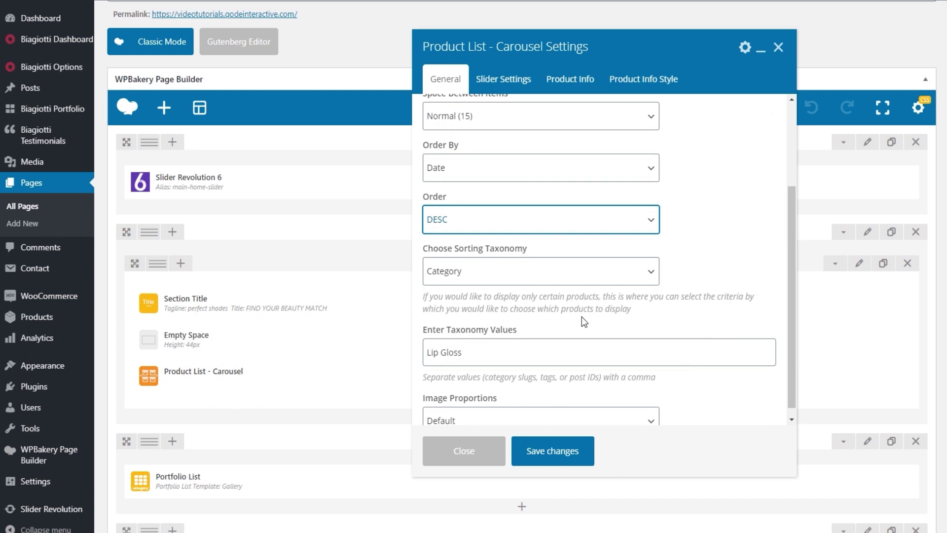
scroll(581, 316, "down", 1)
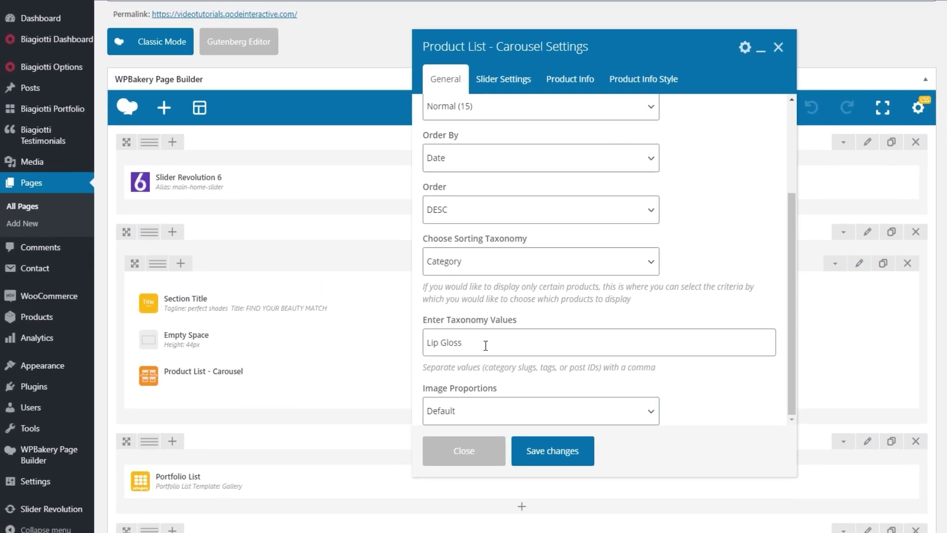
Set the carousel's taxonomy values to Make Up, save the settings and update the Main Home page
triple_click(485, 345)
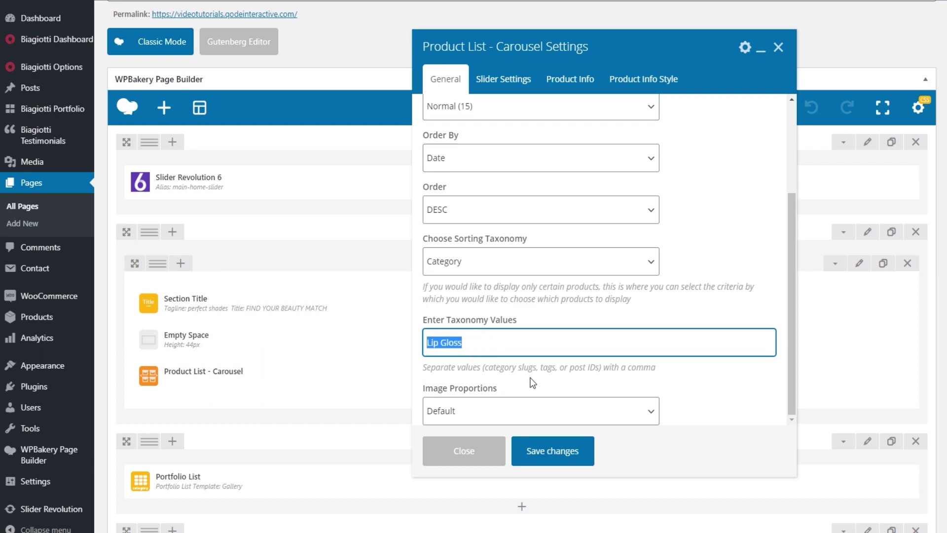
type("Make U")
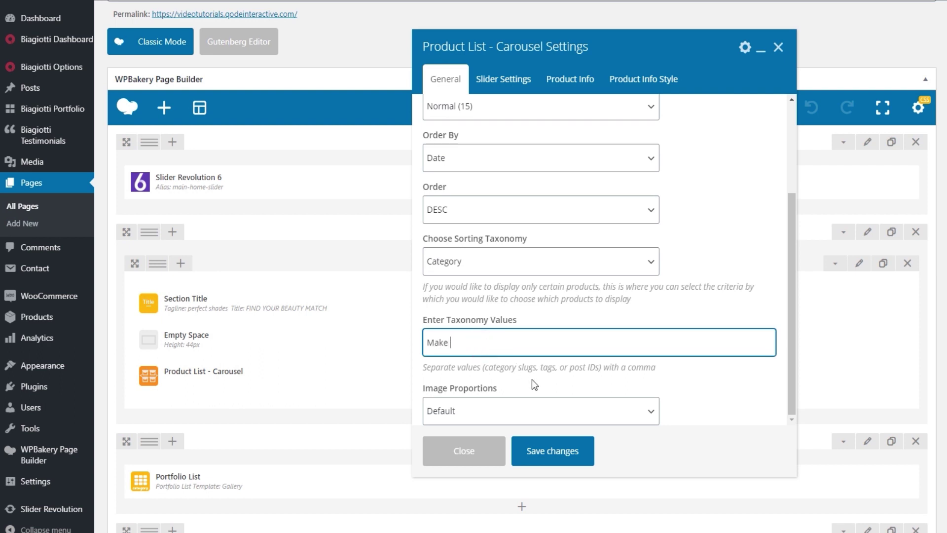
type("p")
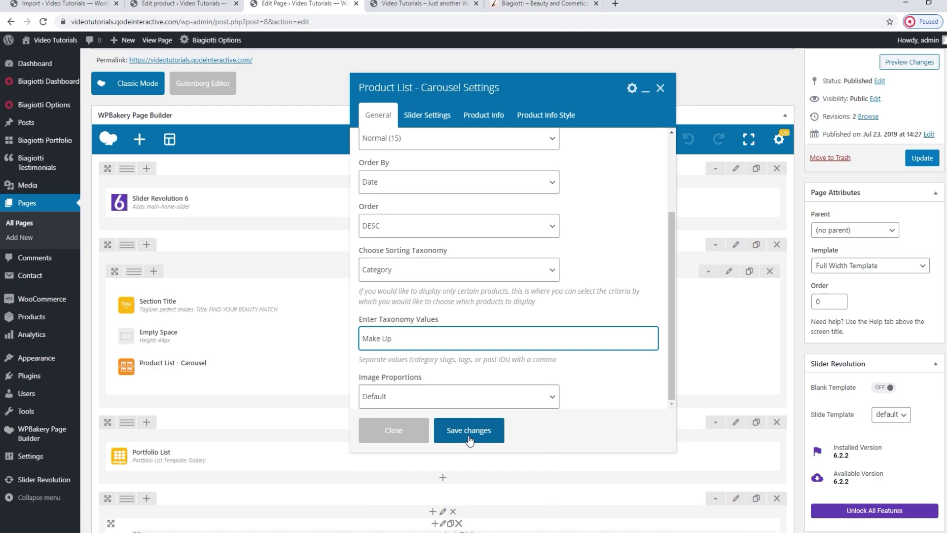
left_click(469, 430)
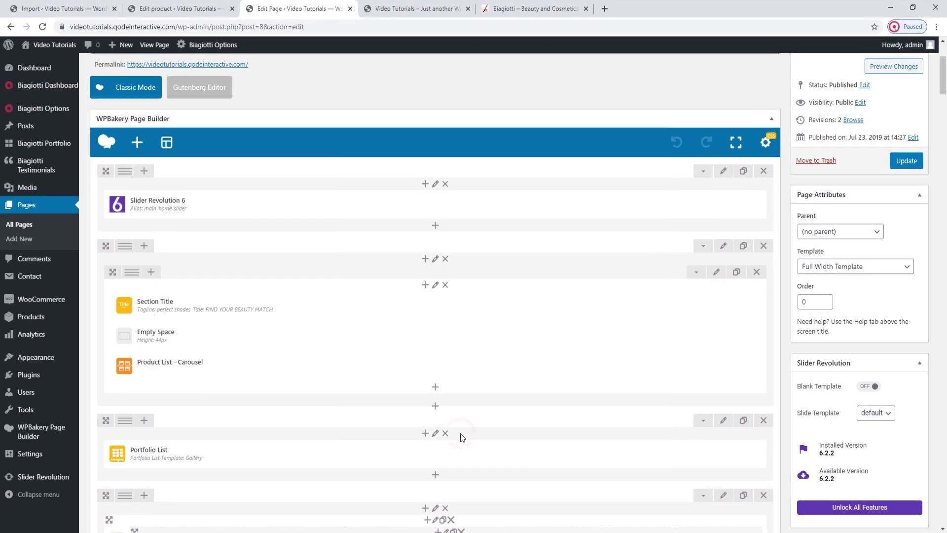
left_click(929, 160)
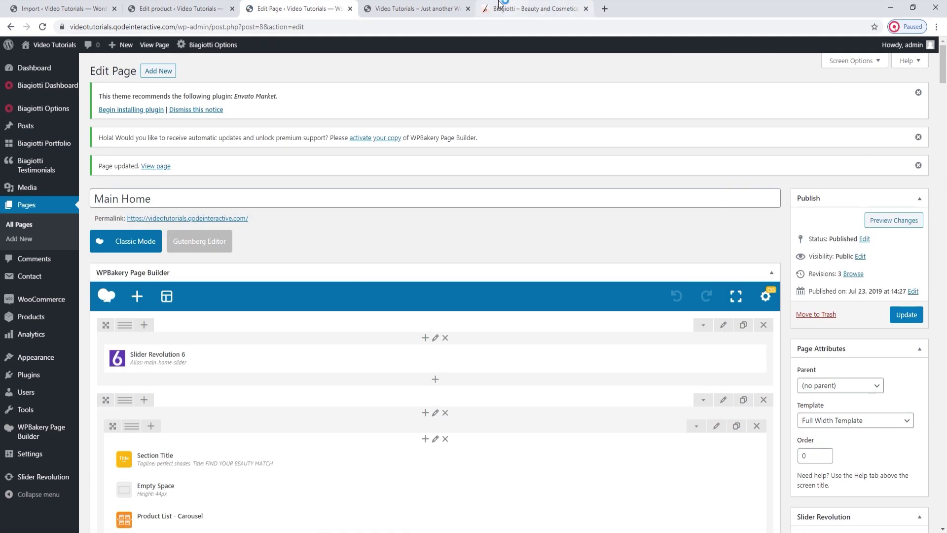
Reload the live home page and browse the products in the Find Your Beauty Match carousel
left_click(416, 8)
left_click(43, 27)
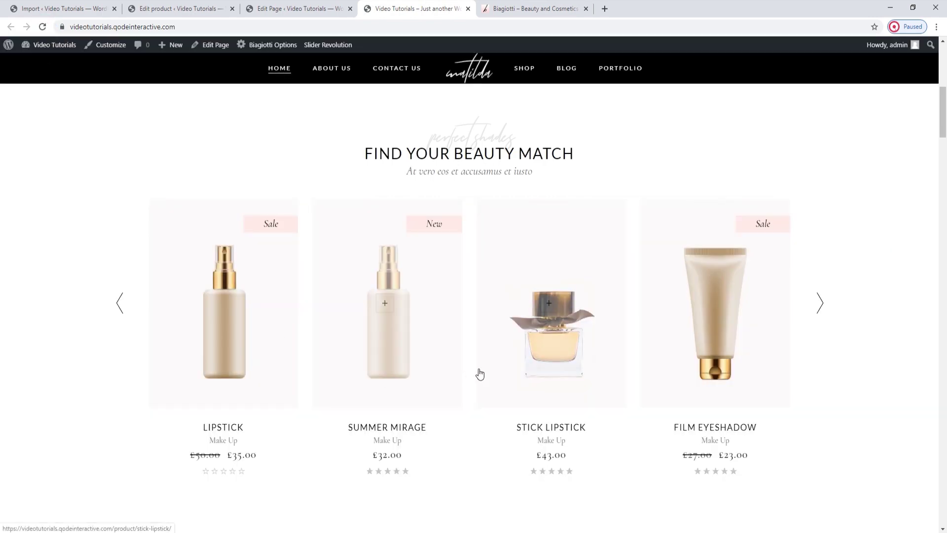
left_click(821, 303)
left_click(821, 301)
left_click(821, 301)
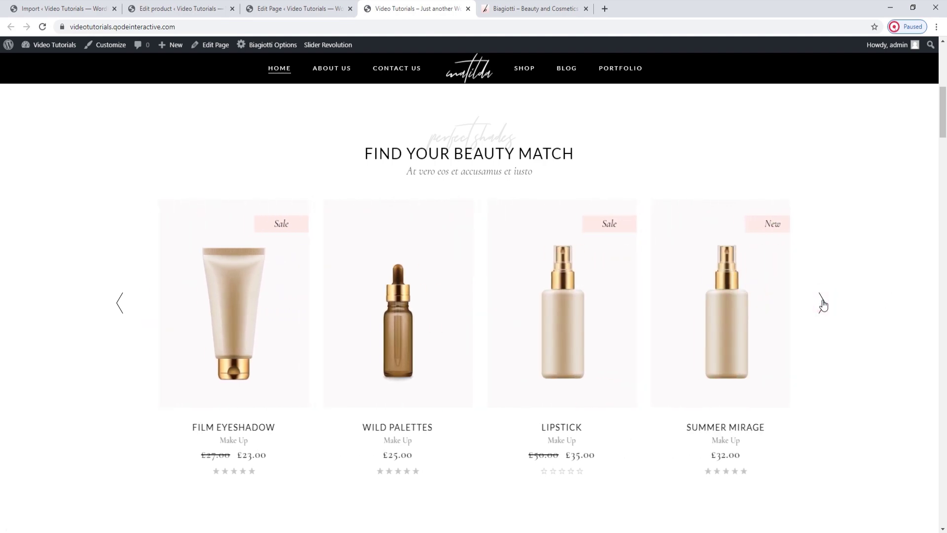
scroll(444, 98, "up", 10)
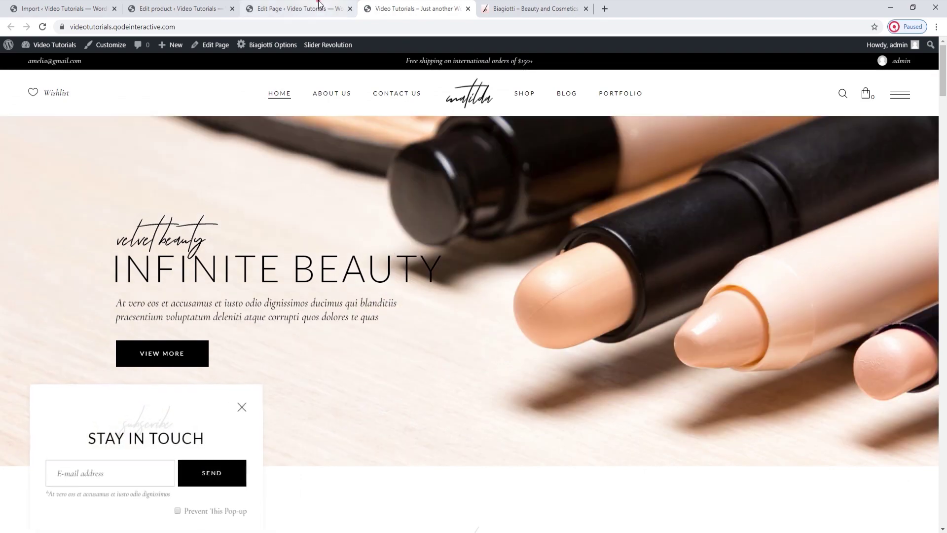
Reopen the Product List - Carousel settings on the edit page and review the Number Of Visible Items options in the slider settings
key("ctrl+Page_Up")
scroll(462, 201, "down", 2)
scroll(463, 198, "down", 1)
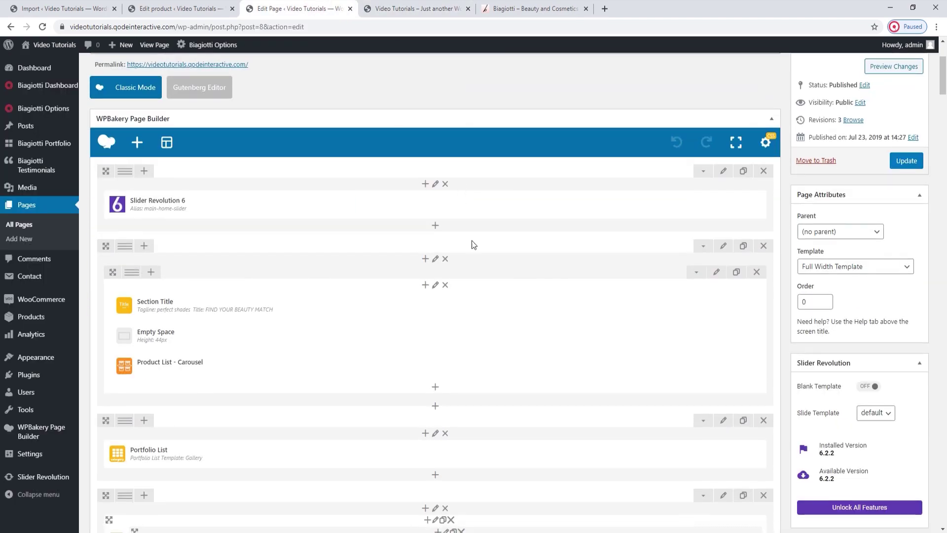
left_click(459, 366)
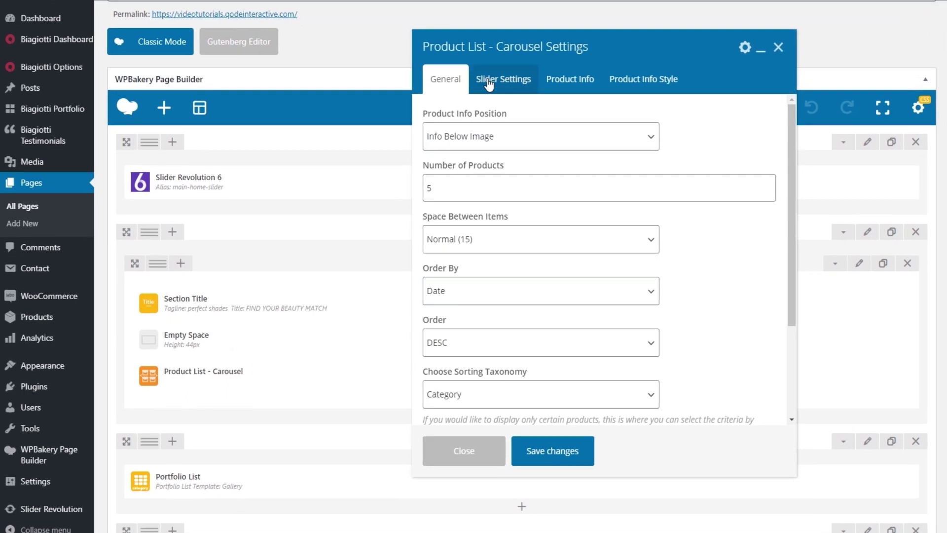
left_click(489, 82)
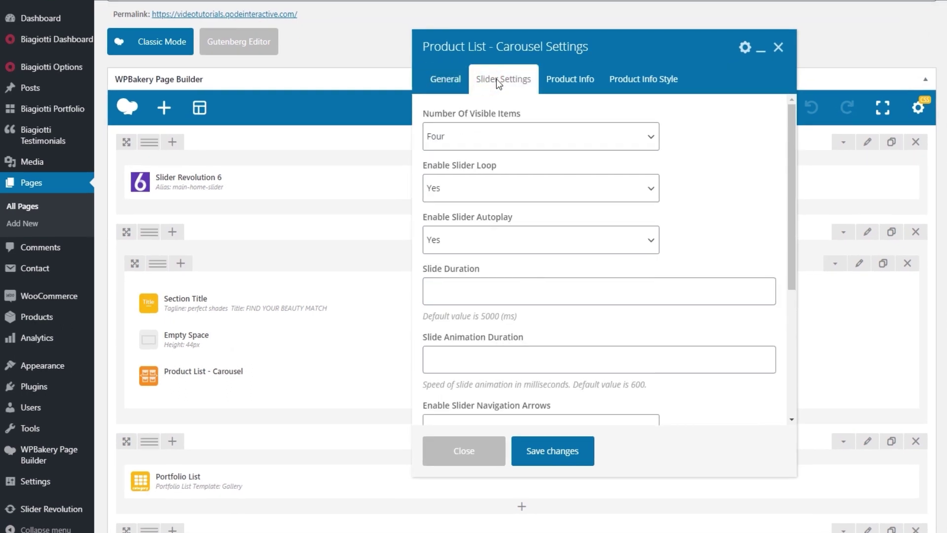
left_click(509, 133)
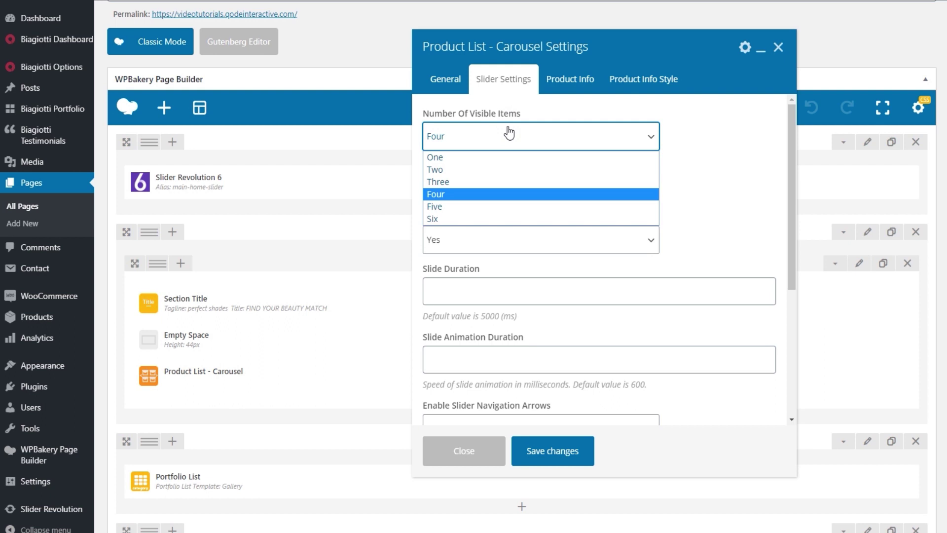
left_click(509, 133)
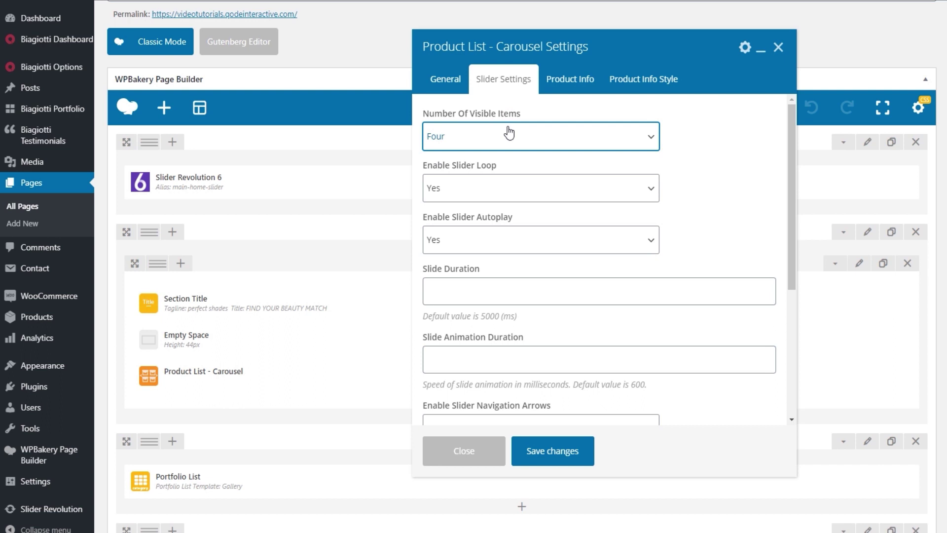
Review the carousel's slider loop and autoplay options, along with its slide duration field
left_click(512, 184)
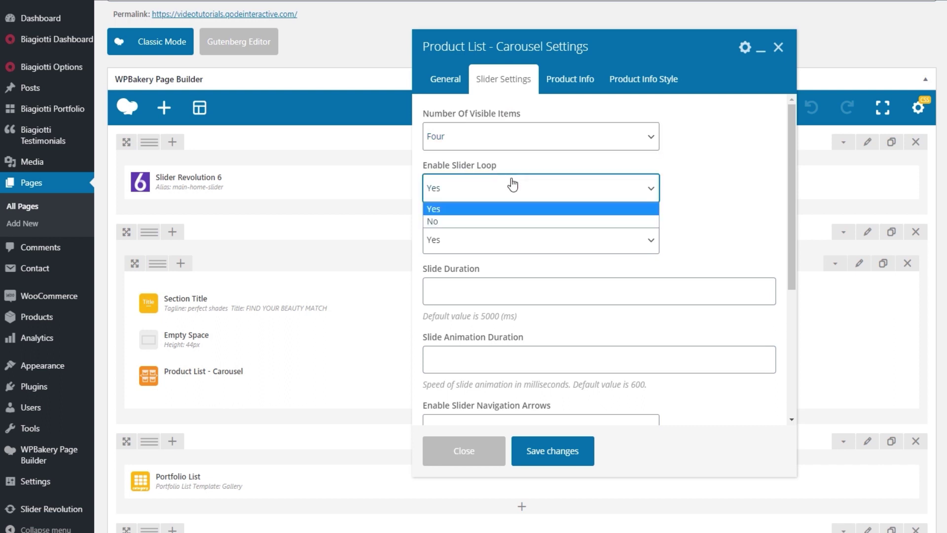
left_click(513, 184)
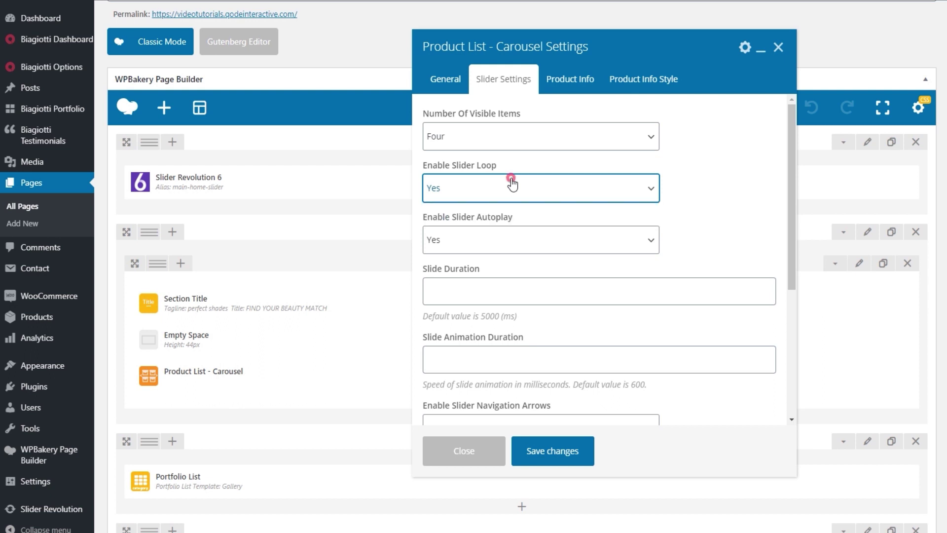
left_click(519, 234)
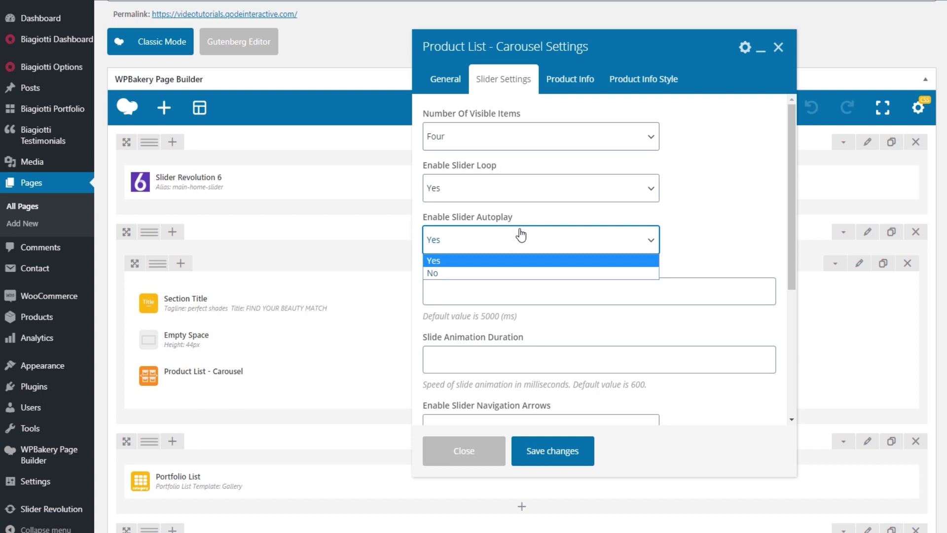
left_click(521, 235)
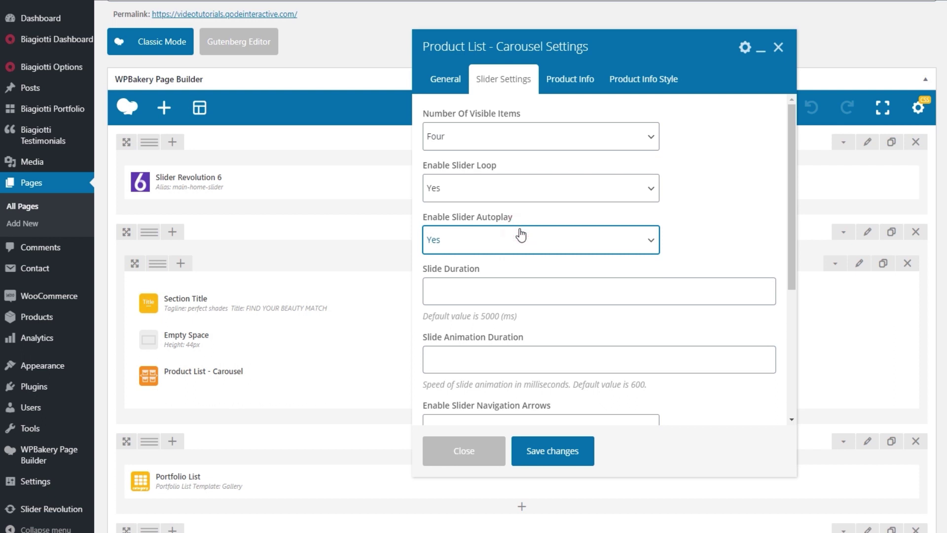
left_click(528, 295)
left_click(546, 327)
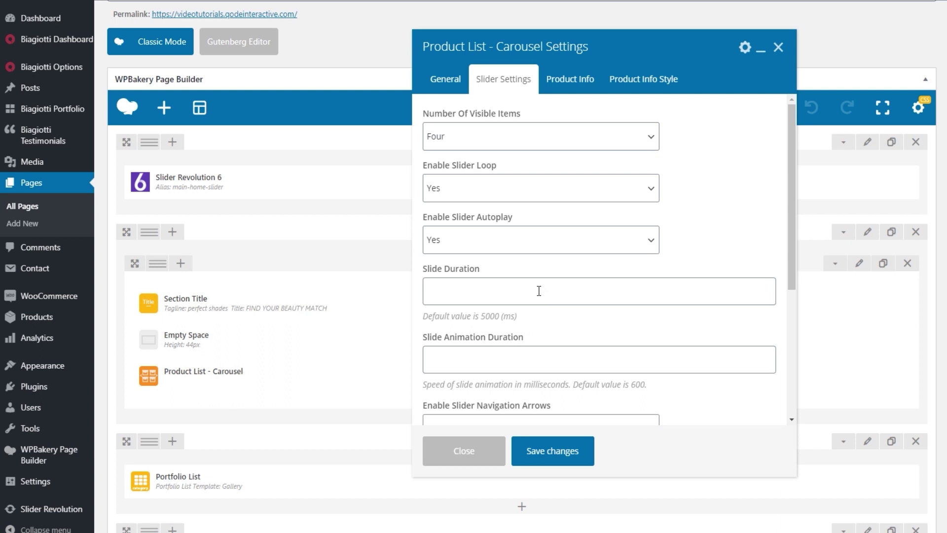
Review the carousel's slide animation duration and navigation arrow settings, including the navigation skin and navigation position options
scroll(540, 290, "down", 1)
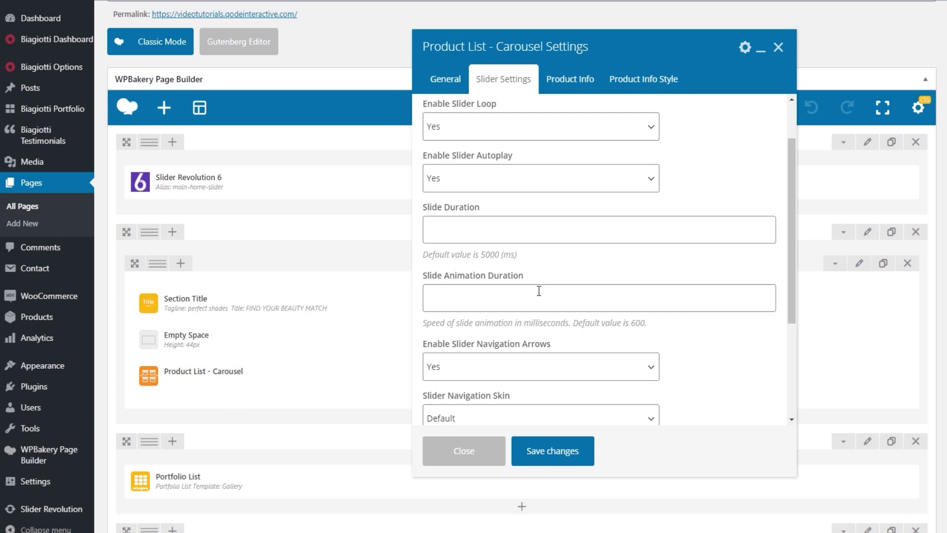
scroll(539, 291, "down", 2)
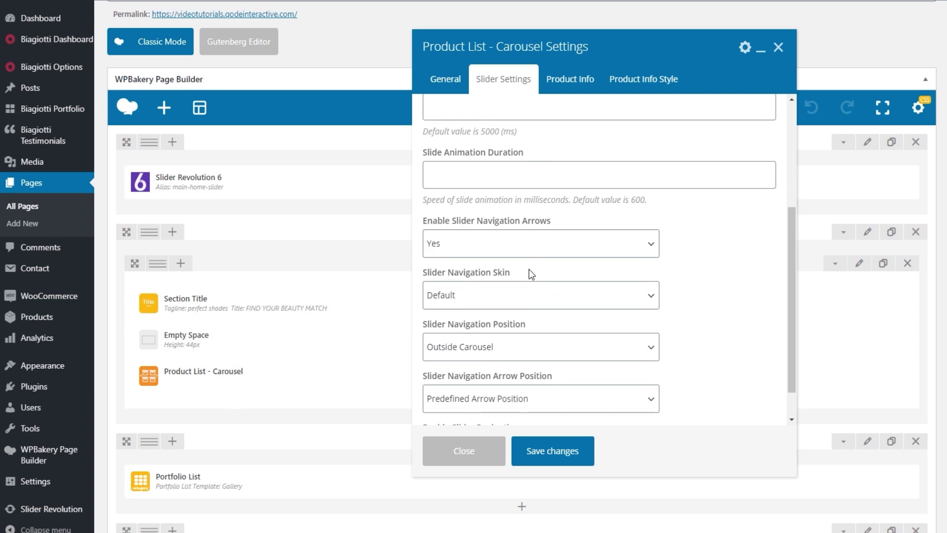
left_click(524, 292)
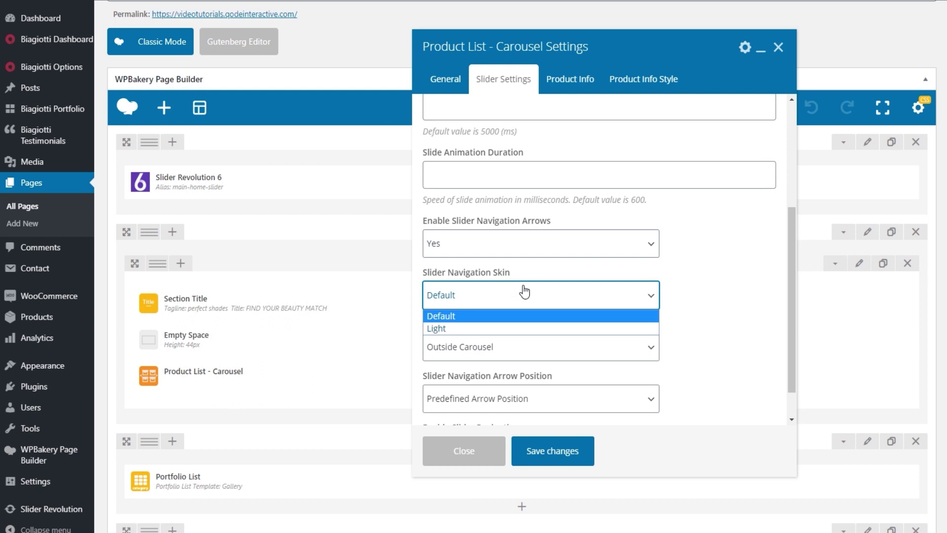
left_click(524, 292)
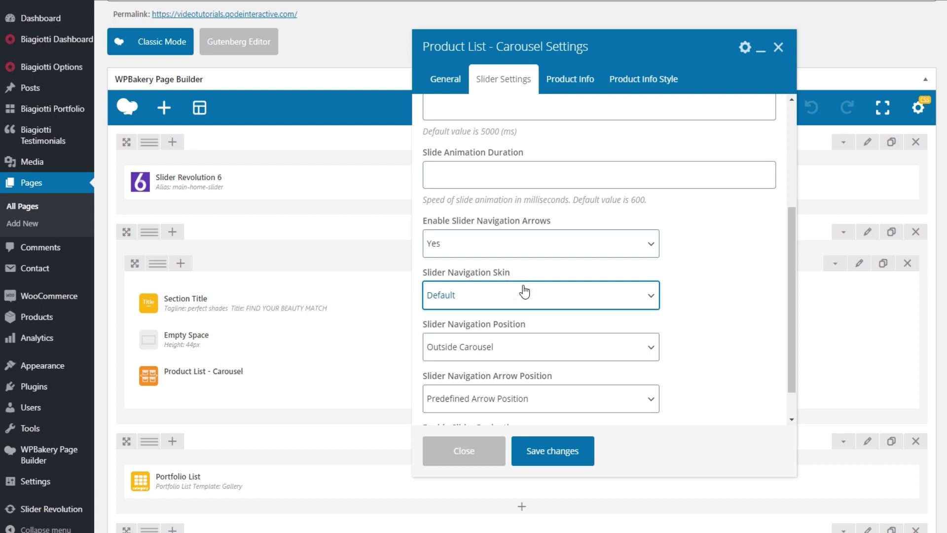
scroll(524, 291, "down", 1)
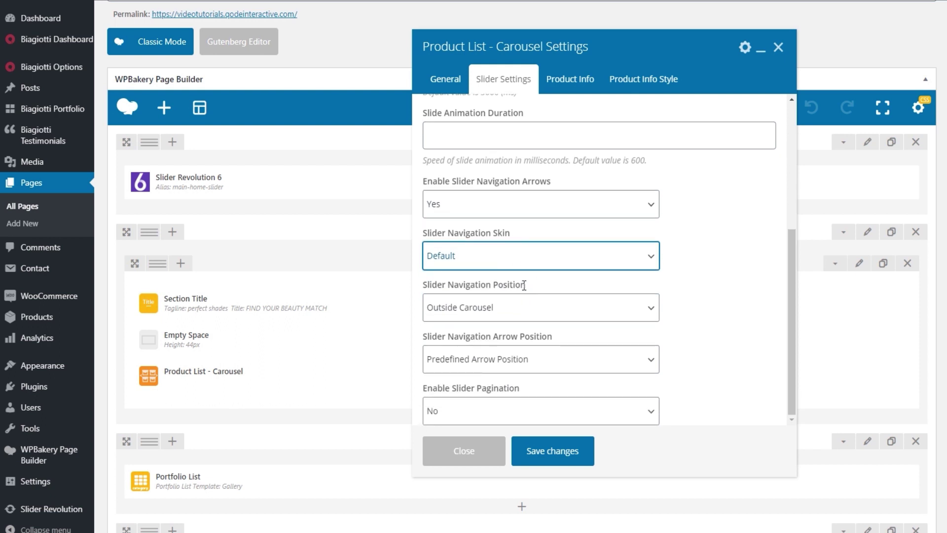
left_click(530, 311)
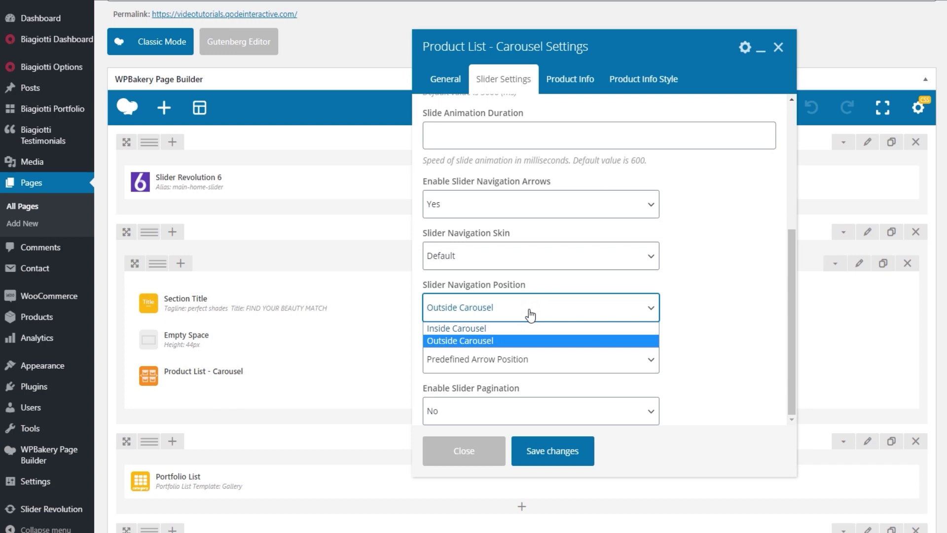
left_click(531, 314)
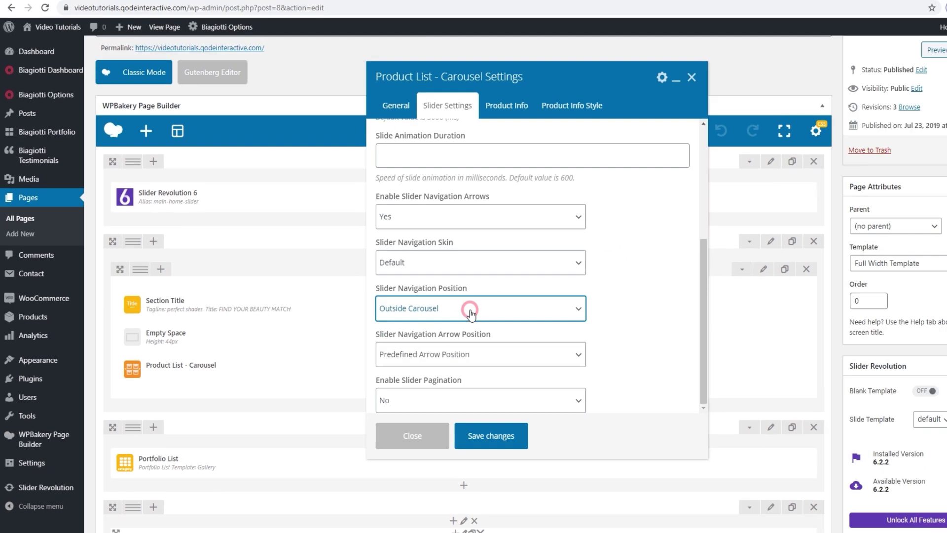
Examine the carousel arrows on the live home page, and review the Slider Navigation Arrow Position options on the edit page
left_click(417, 9)
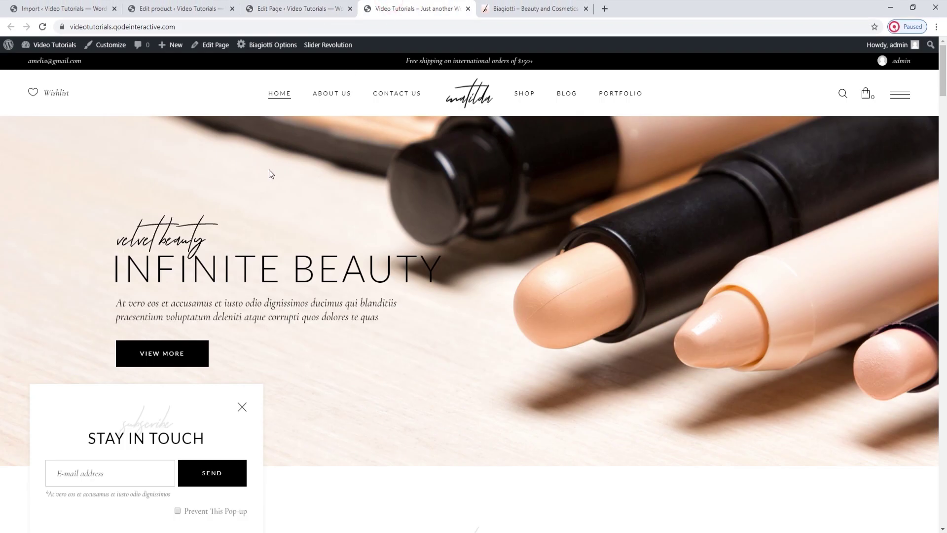
scroll(271, 173, "down", 6)
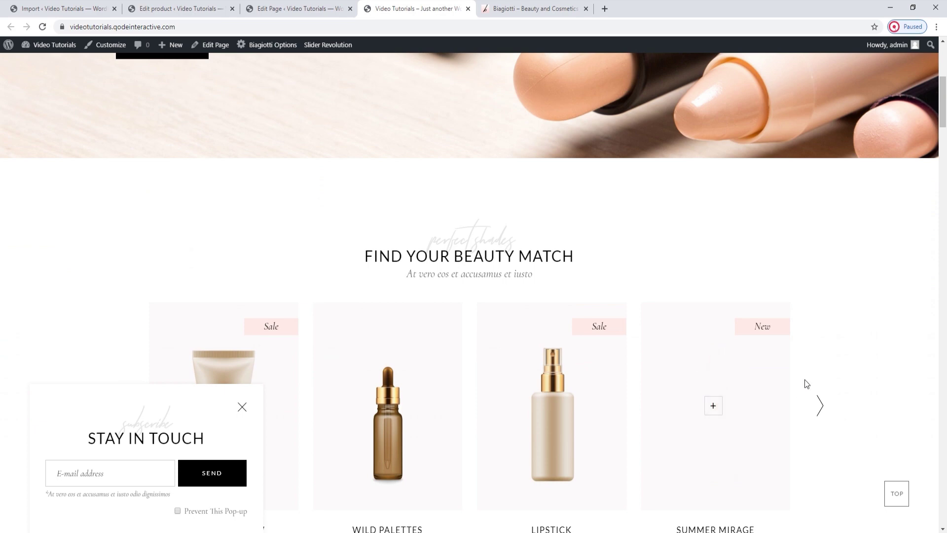
left_click(296, 9)
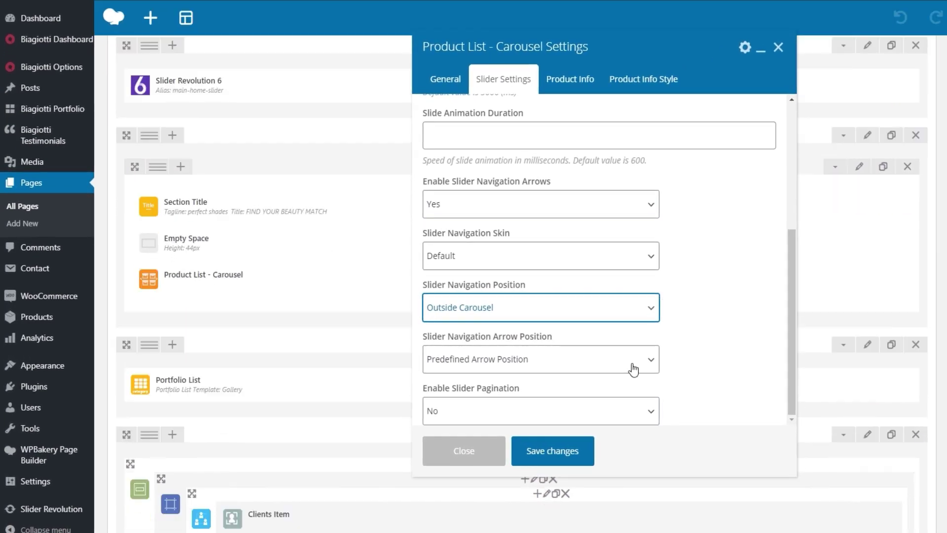
left_click(608, 364)
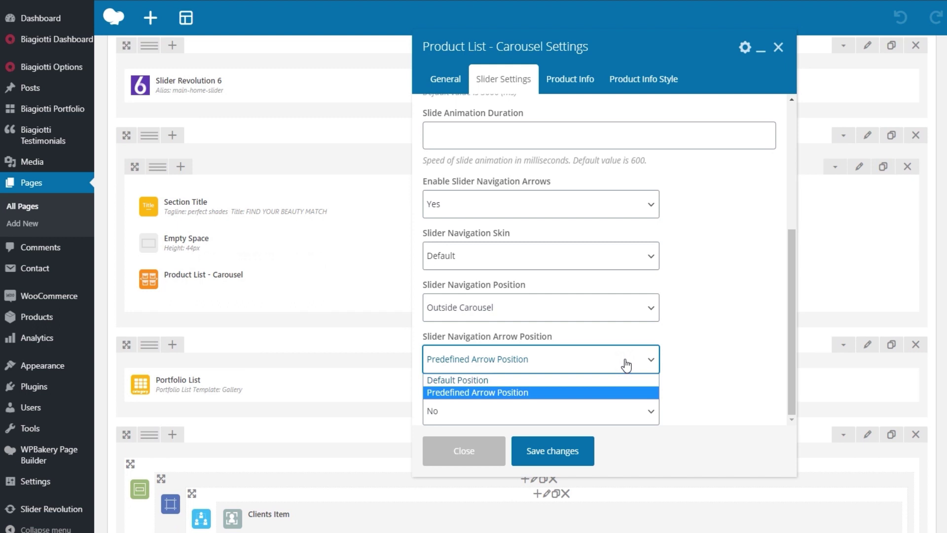
left_click(627, 365)
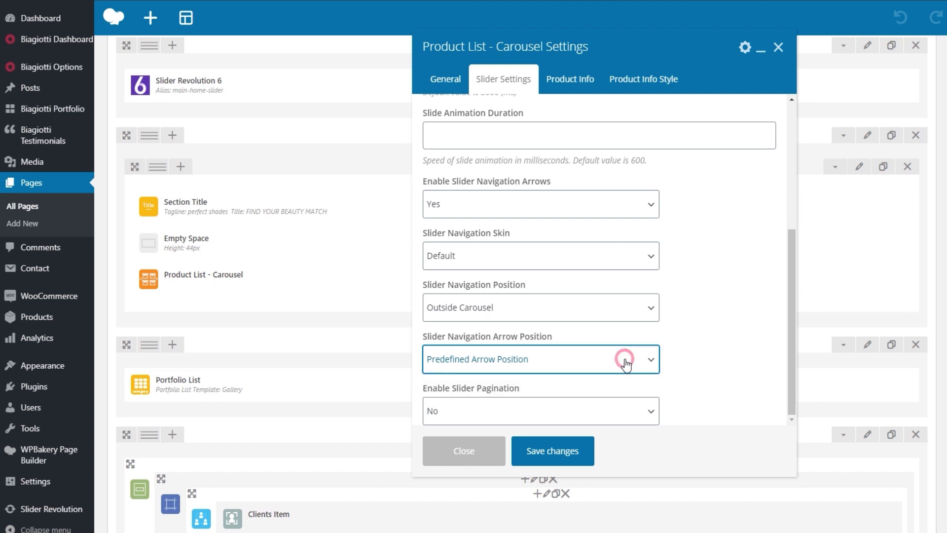
left_click(730, 350)
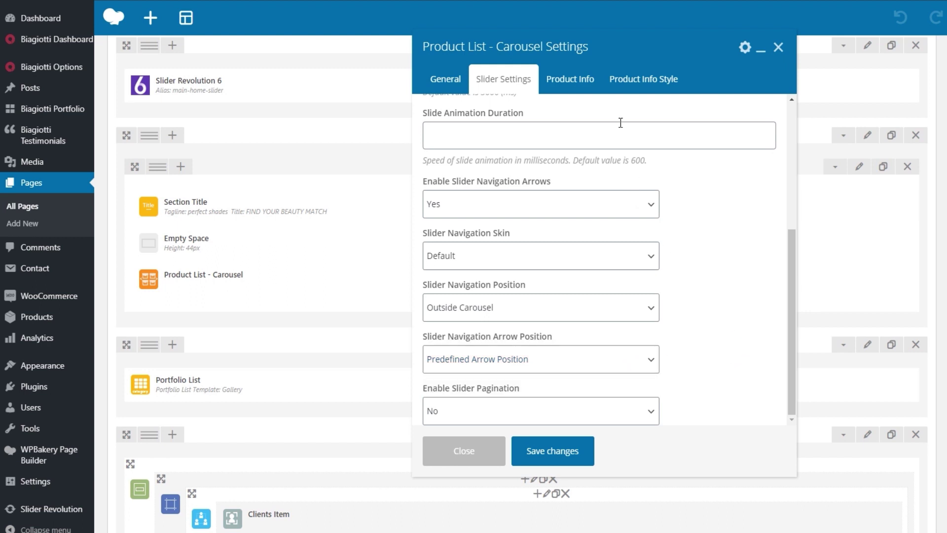
Review the carousel's Product Info display settings and examine the product details under the carousel images on the live home page
left_click(597, 78)
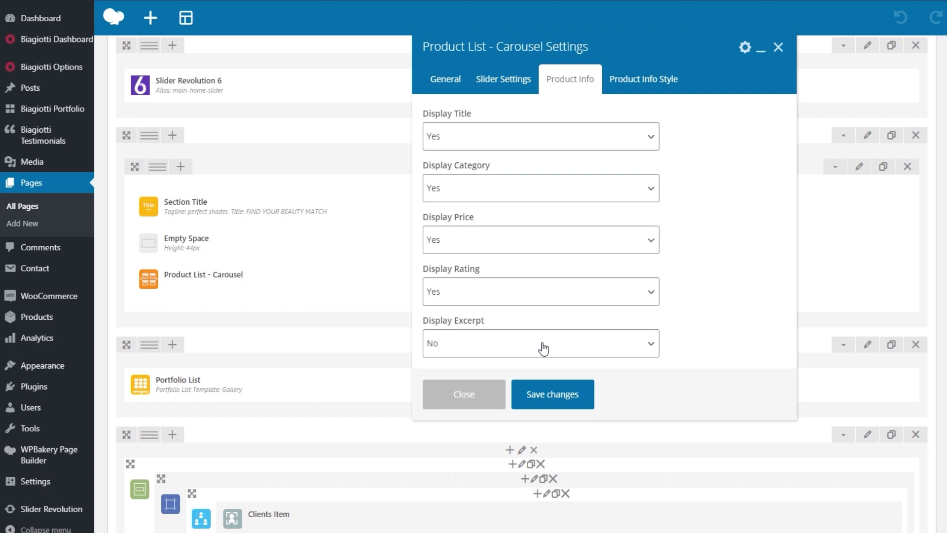
left_click(651, 86)
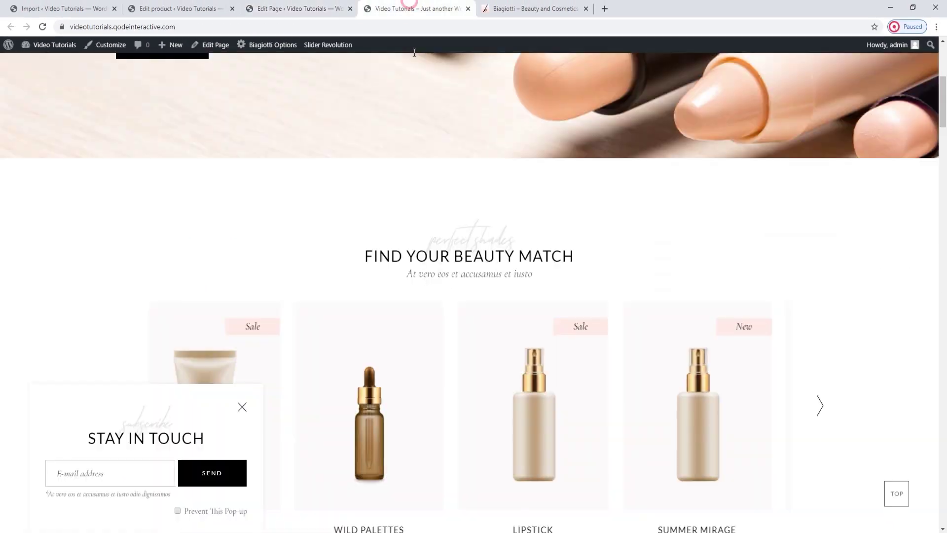
scroll(471, 352, "down", 6)
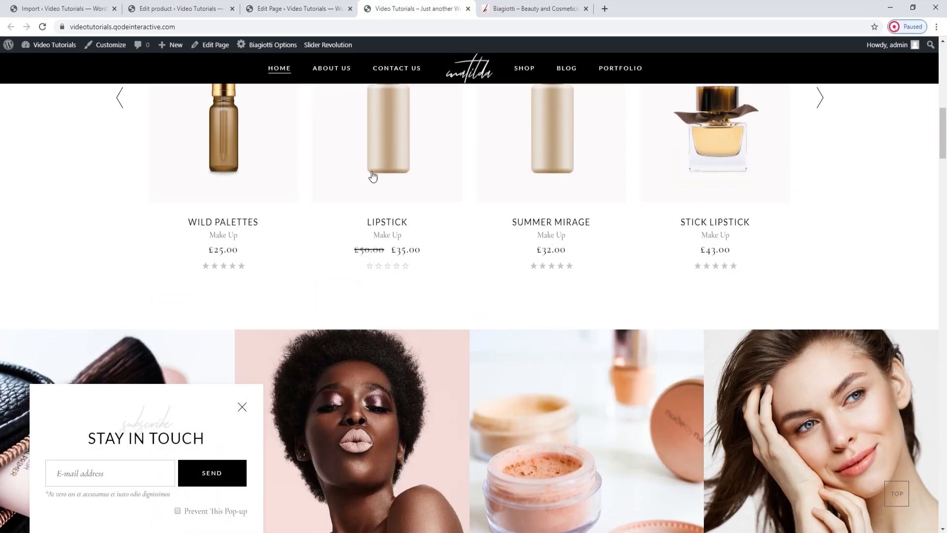
left_click(316, 8)
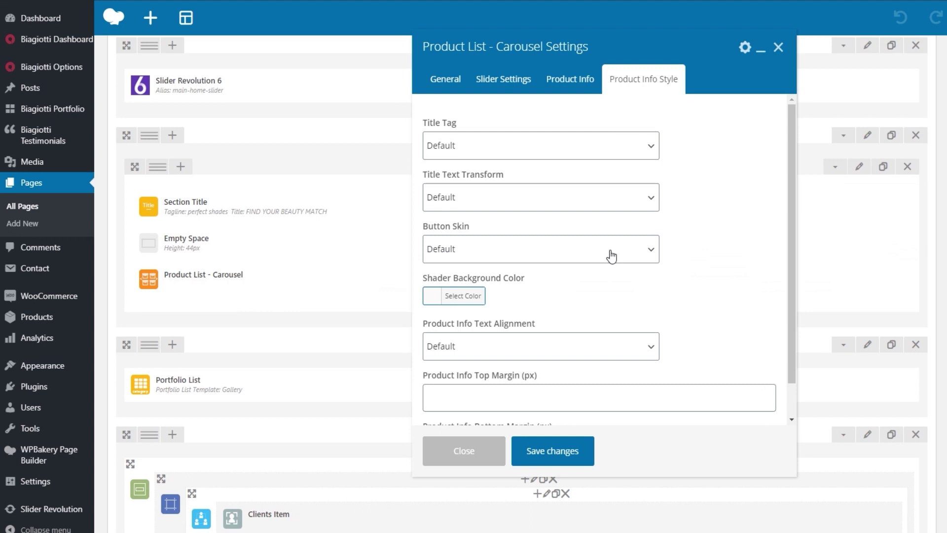
Review the Title Tag, Title Text Transform and Button Skin options in the carousel's product info style settings
left_click(540, 154)
left_click(541, 154)
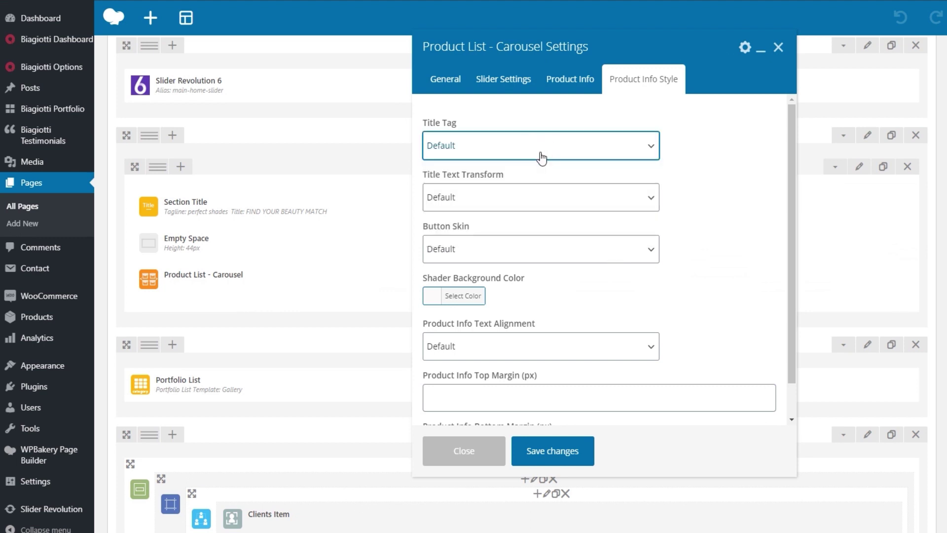
left_click(562, 198)
left_click(562, 198)
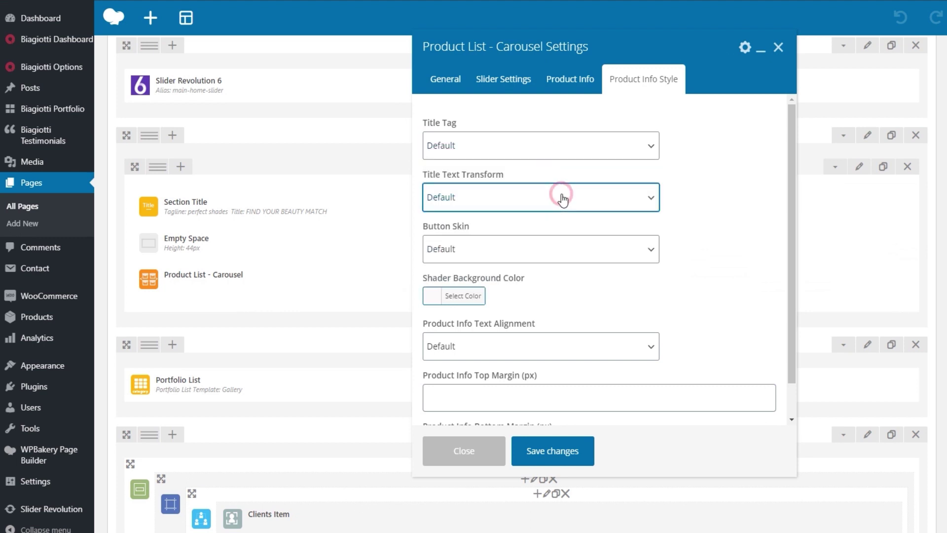
left_click(575, 253)
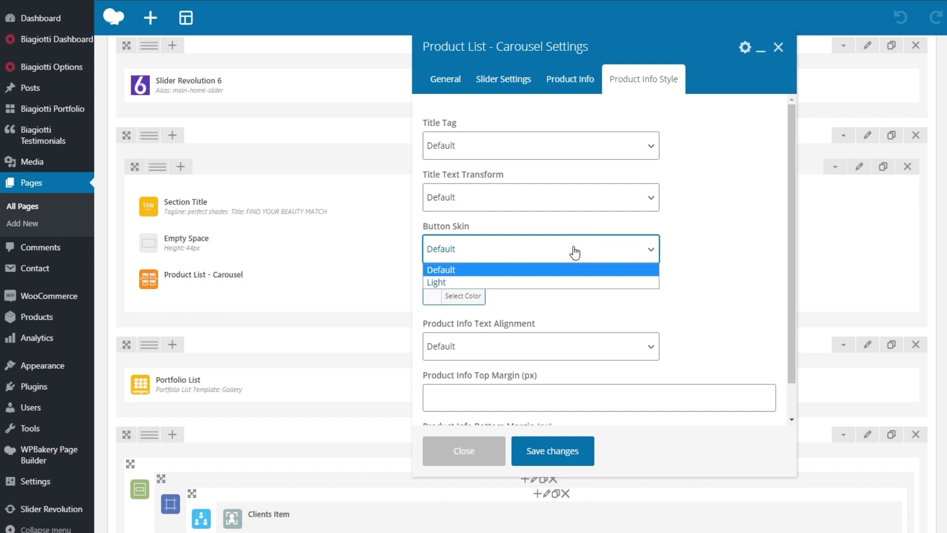
left_click(575, 252)
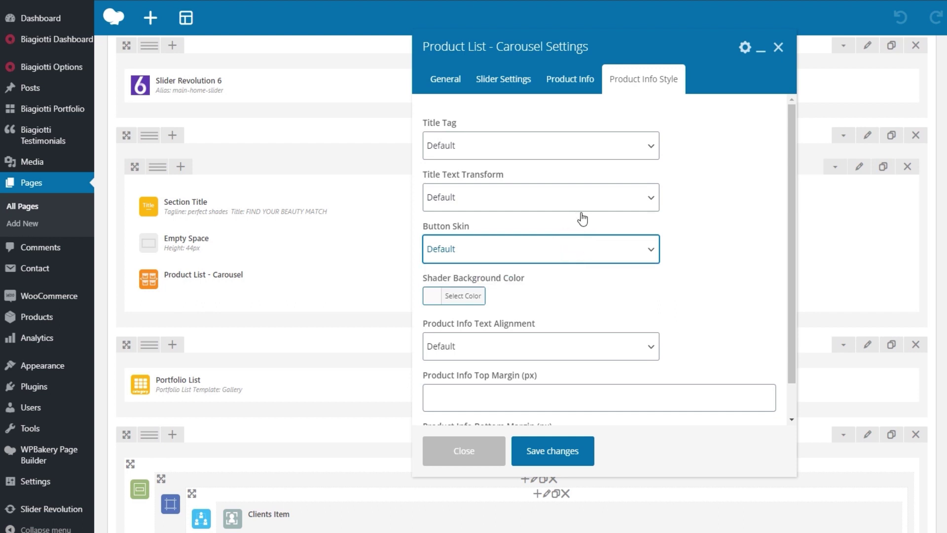
Inspect the Shader Background Color setting and examine the carousel's product images on the live home page
scroll(582, 220, "down", 1)
left_click(477, 260)
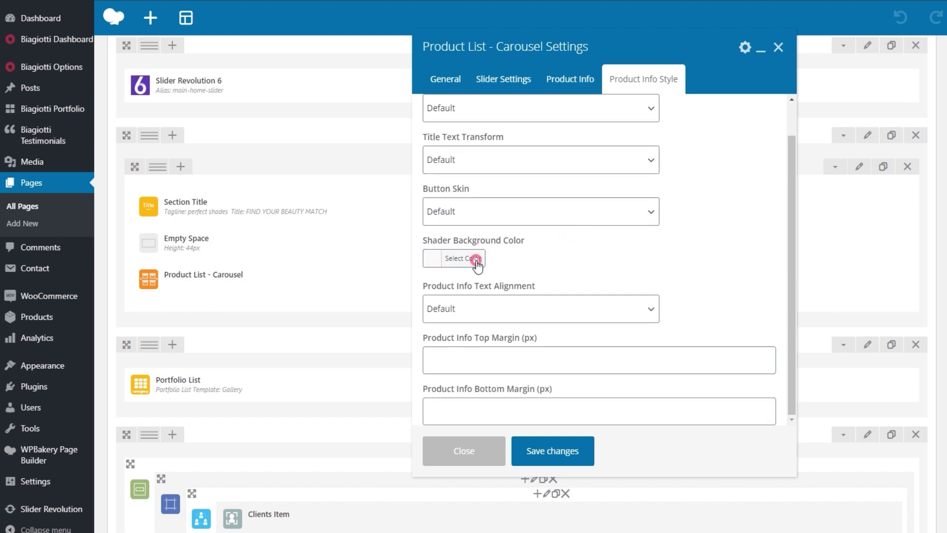
left_click(476, 261)
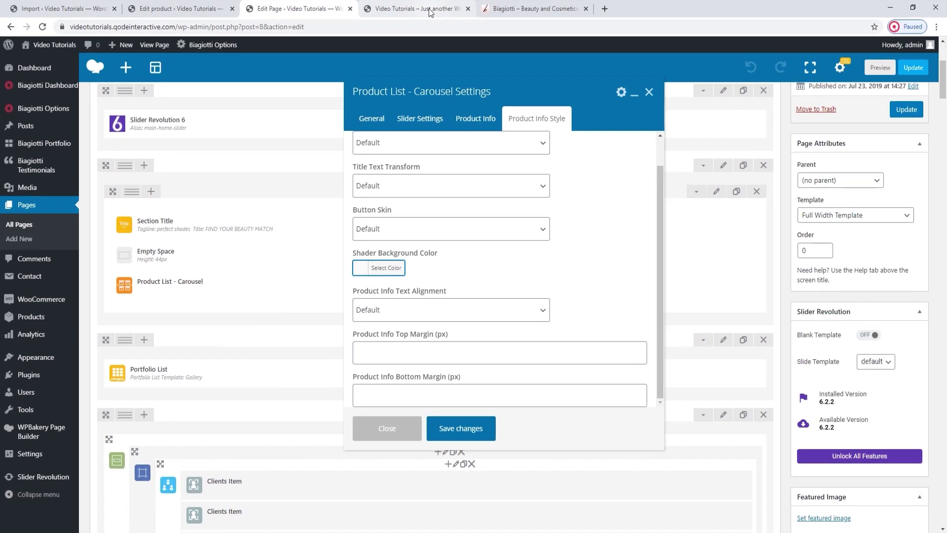
left_click(418, 8)
scroll(404, 203, "up", 2)
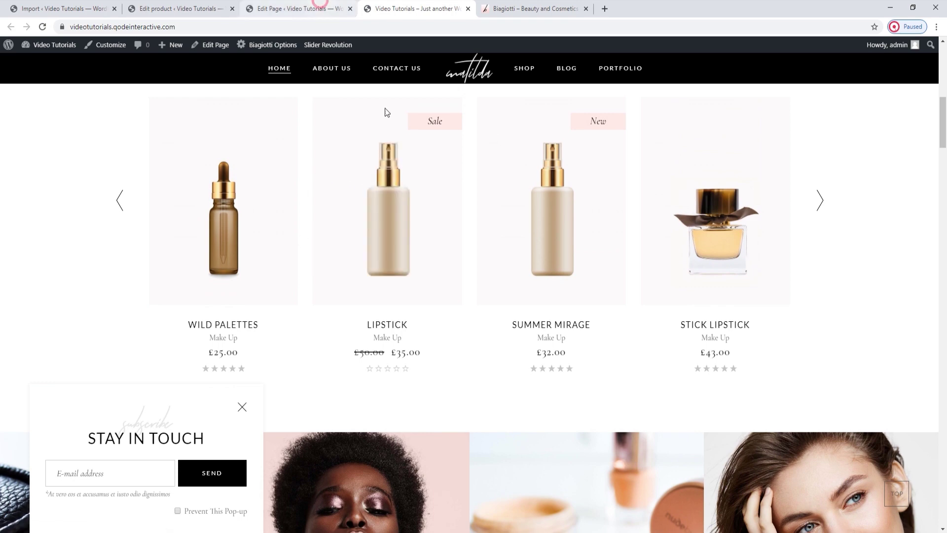
left_click(311, 8)
scroll(505, 257, "down", 1)
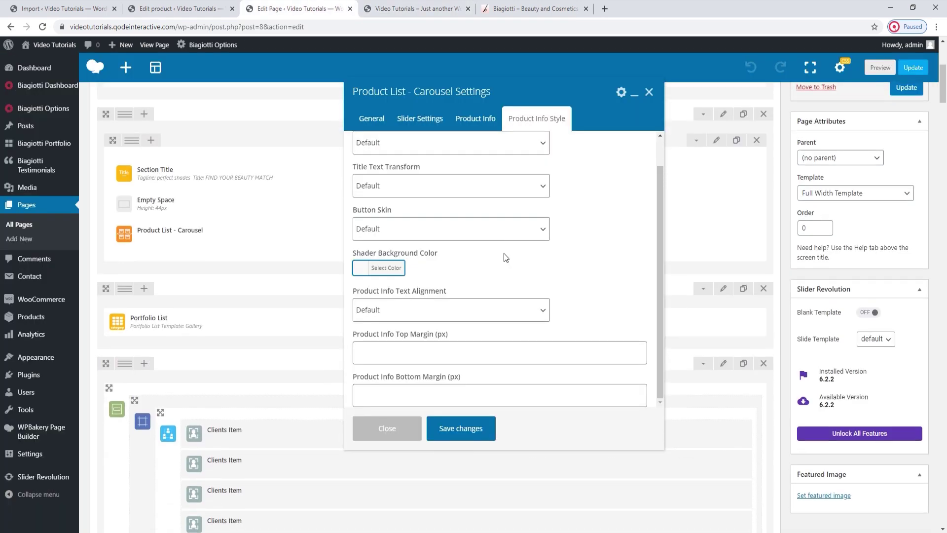
Review the Product Info Text Alignment options and compare them with the product text in the live home page carousel
left_click(466, 309)
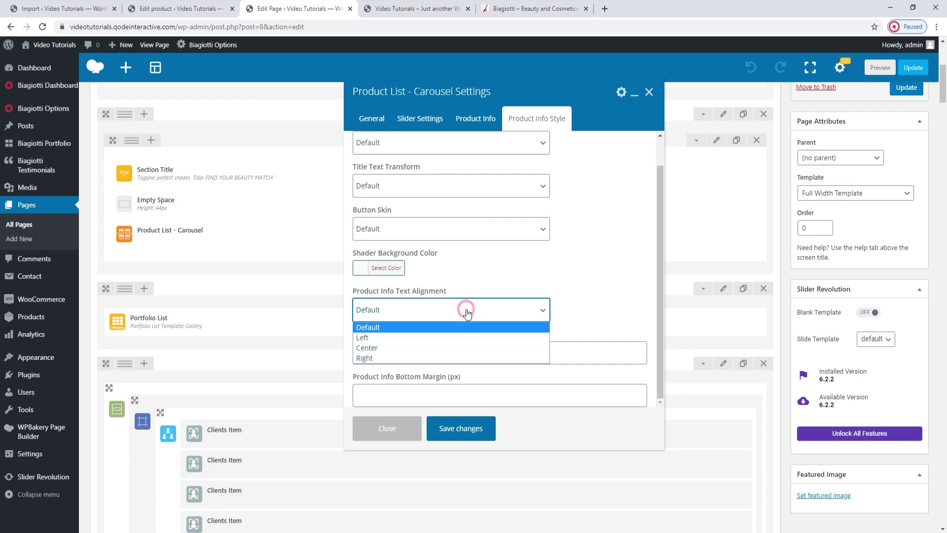
left_click(466, 309)
left_click(427, 8)
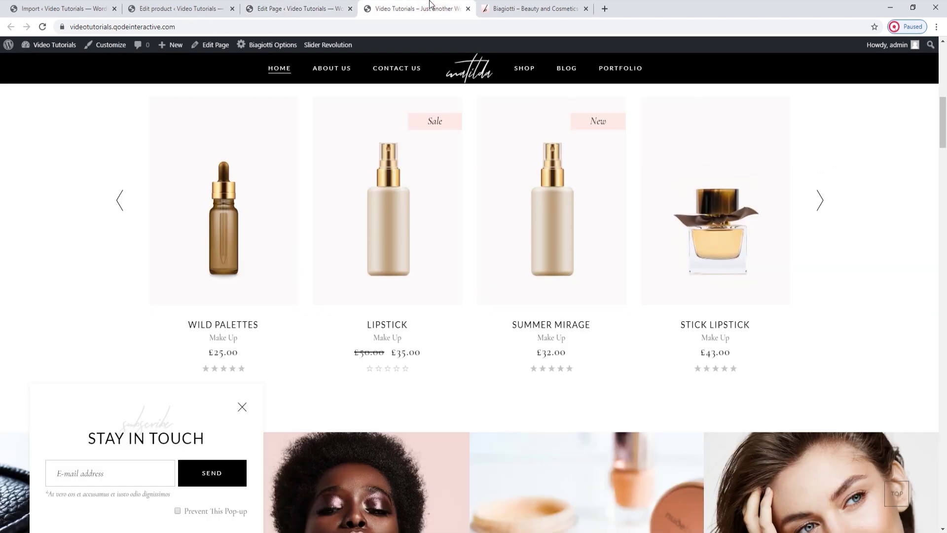
left_click(315, 8)
left_click(420, 309)
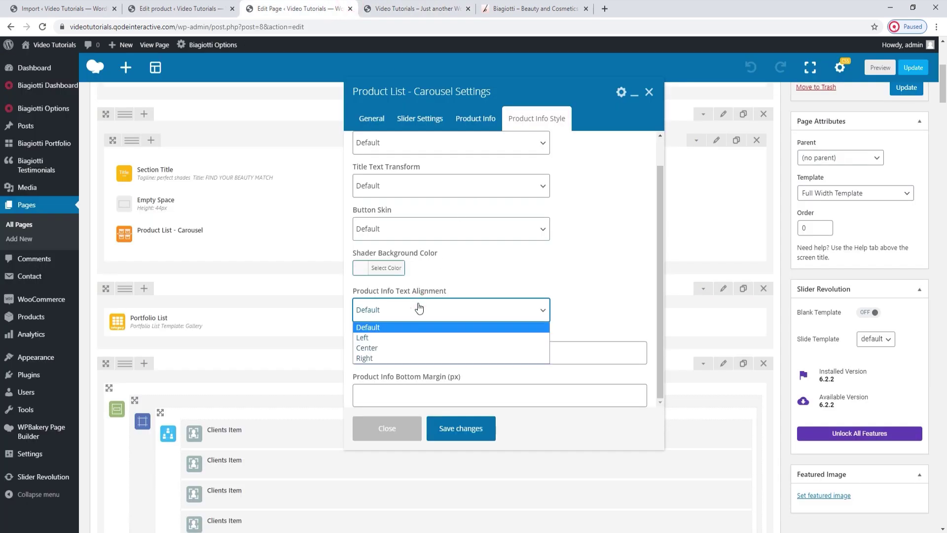
left_click(428, 316)
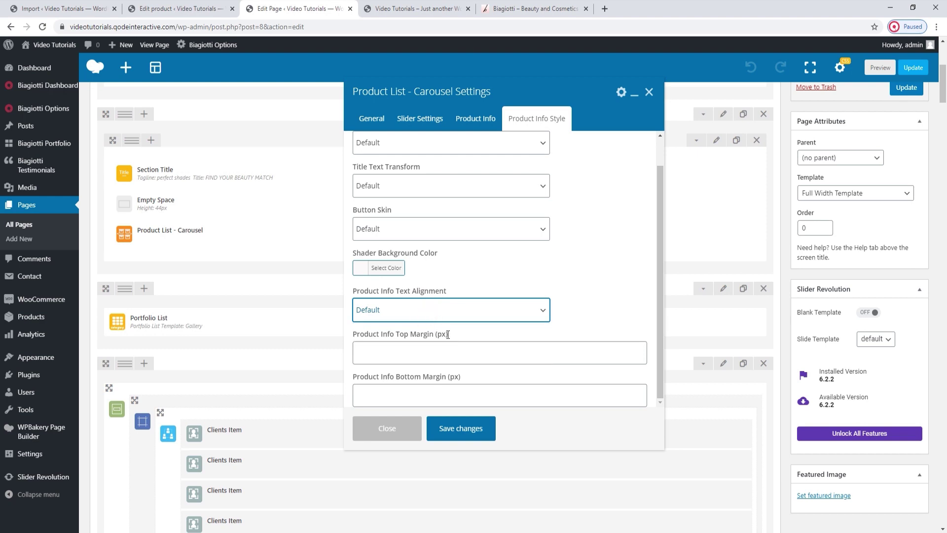
left_click(446, 8)
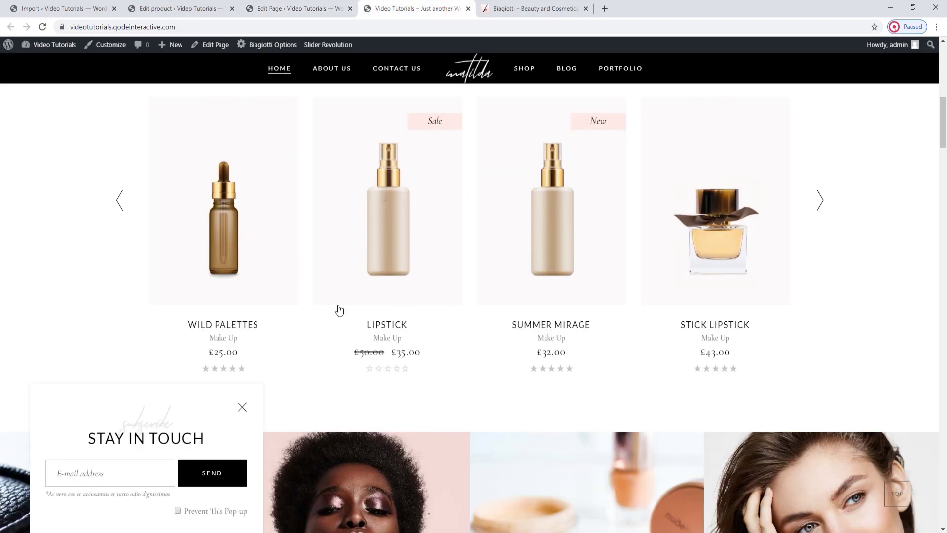
Save the Product List - Carousel settings in the home page editor
left_click(277, 10)
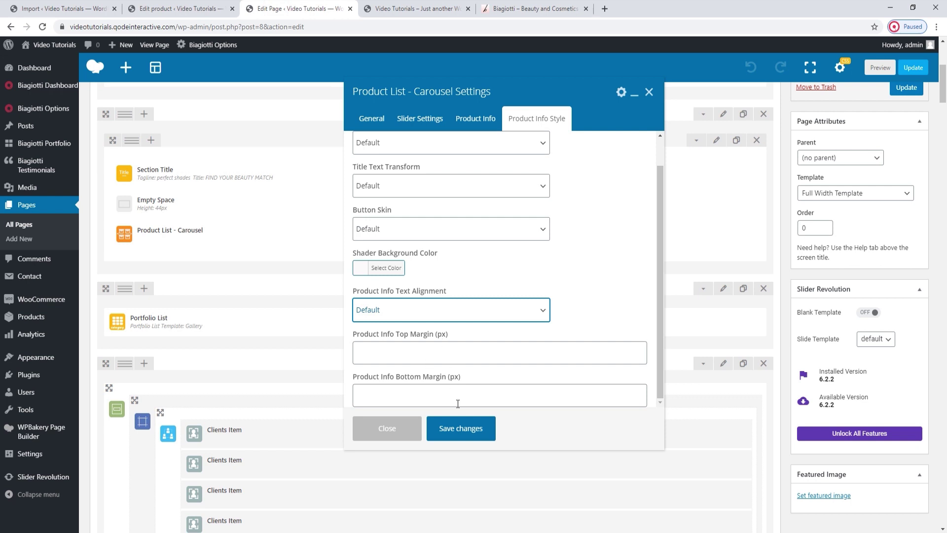
left_click(457, 427)
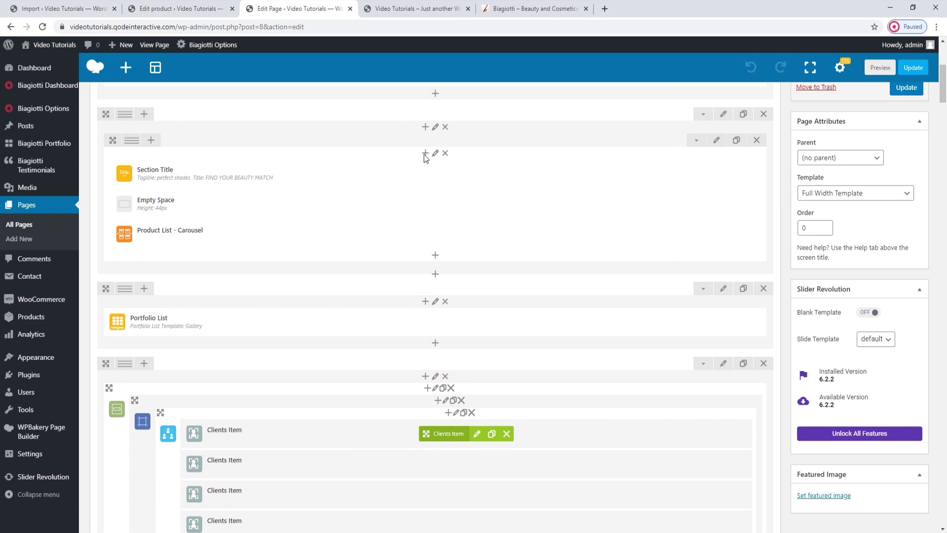
Examine the portfolio gallery below the product carousel on the live home page, dismissing the newsletter pop-up
left_click(415, 8)
scroll(463, 301, "down", 3)
scroll(475, 300, "down", 3)
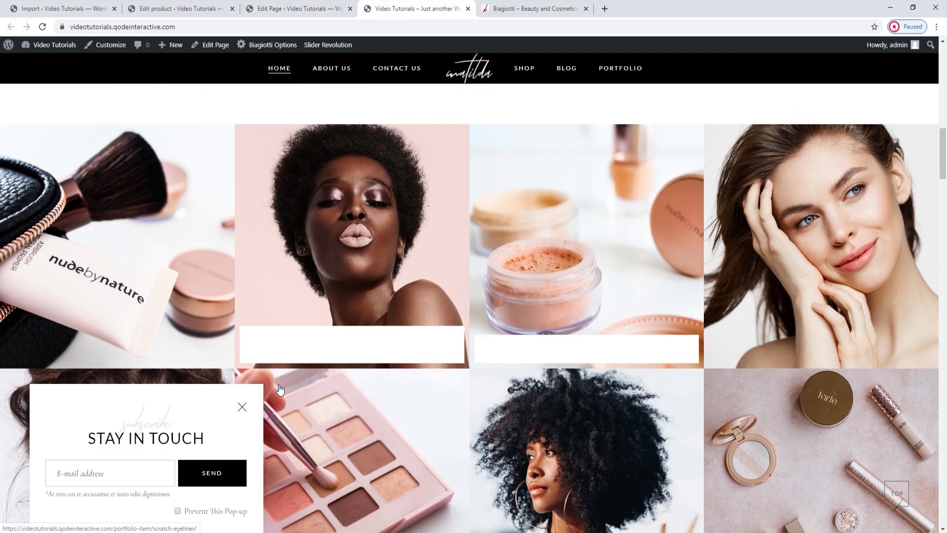
left_click(242, 406)
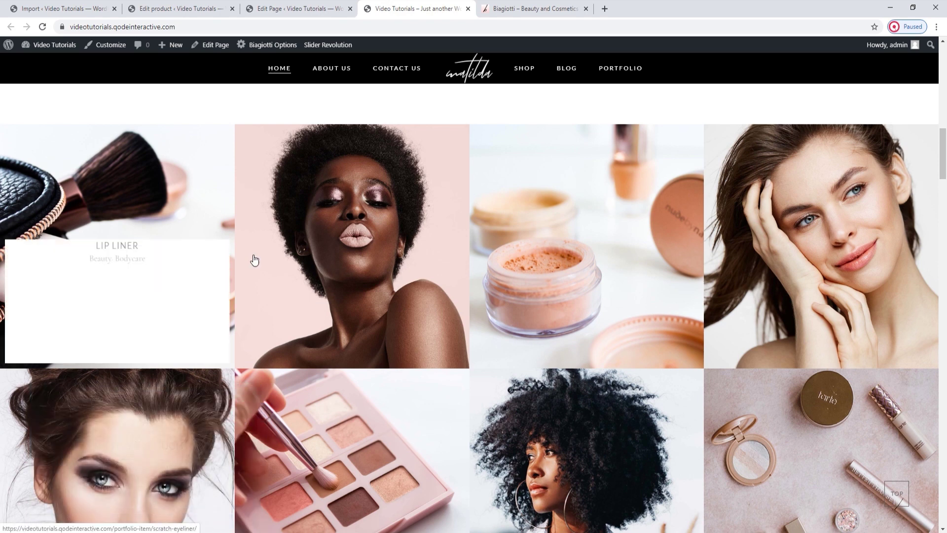
scroll(252, 260, "down", 1)
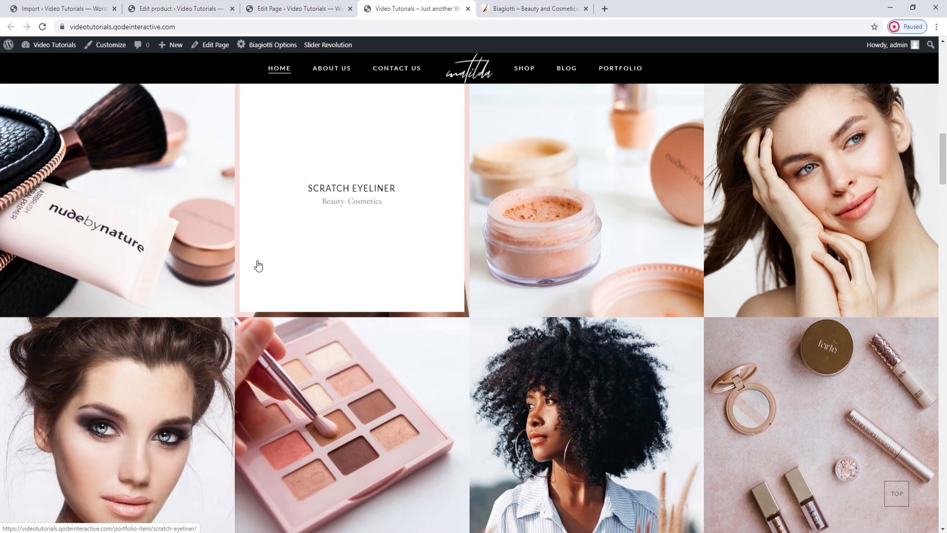
Open the home page's Portfolio List element settings and review the Portfolio List Template options
left_click(299, 8)
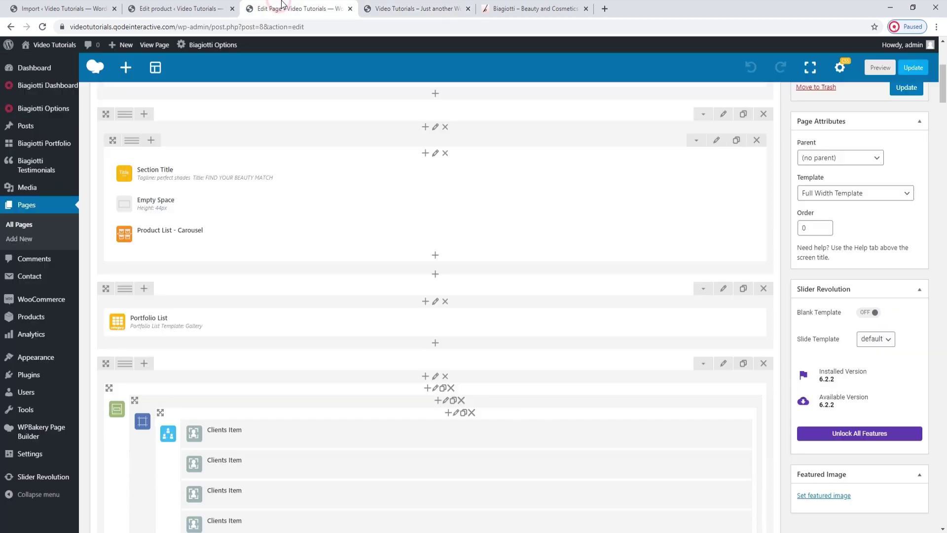
mouse_move(451, 272)
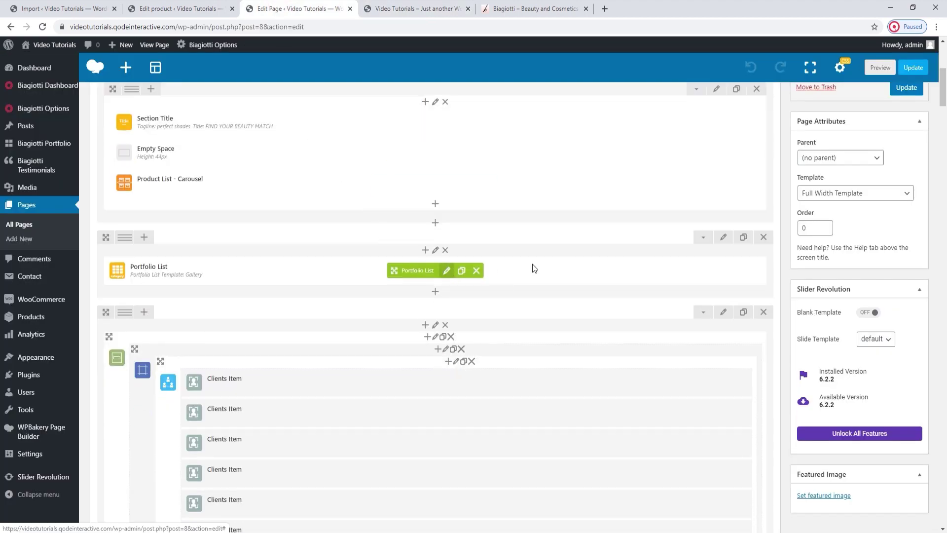
left_click(447, 271)
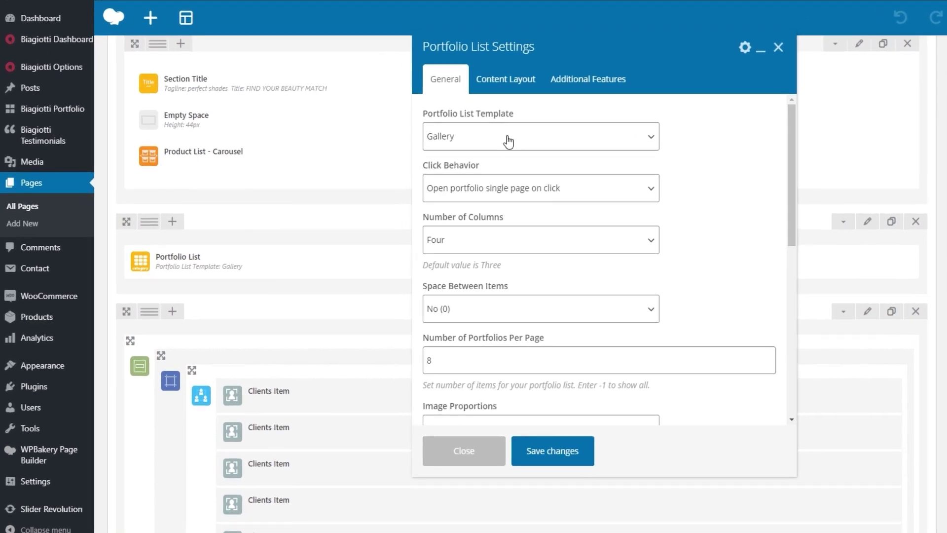
left_click(508, 142)
left_click(493, 157)
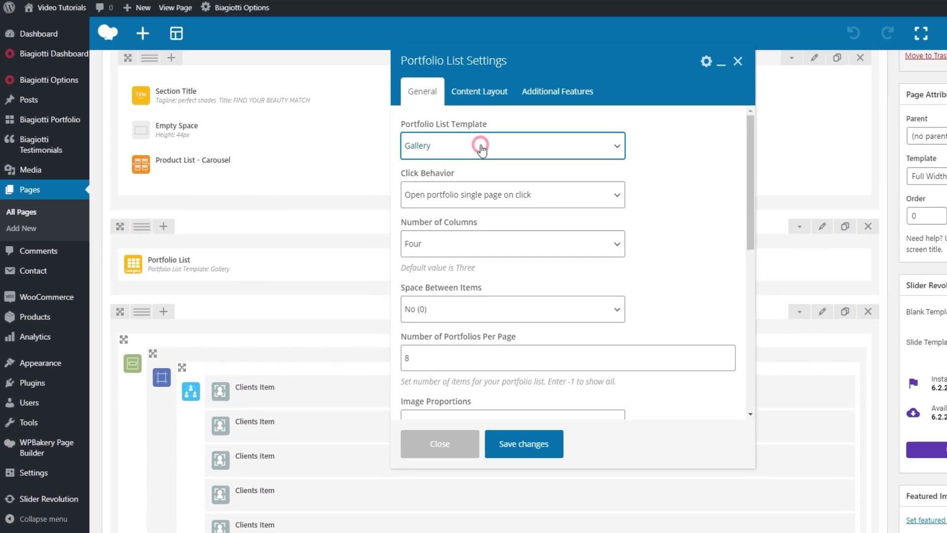
Compare the Portfolio List's template, click behavior and column settings with the gallery on the live home page
left_click(437, 11)
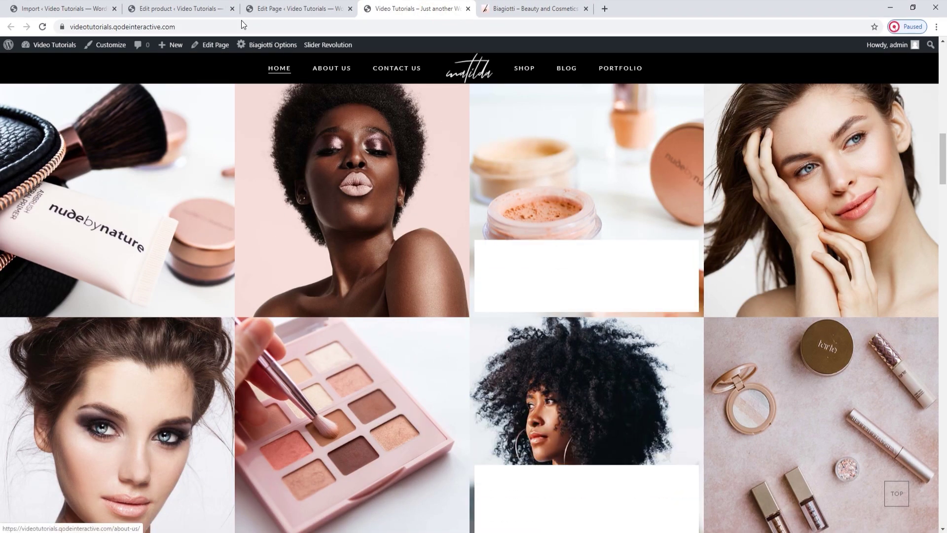
left_click(294, 8)
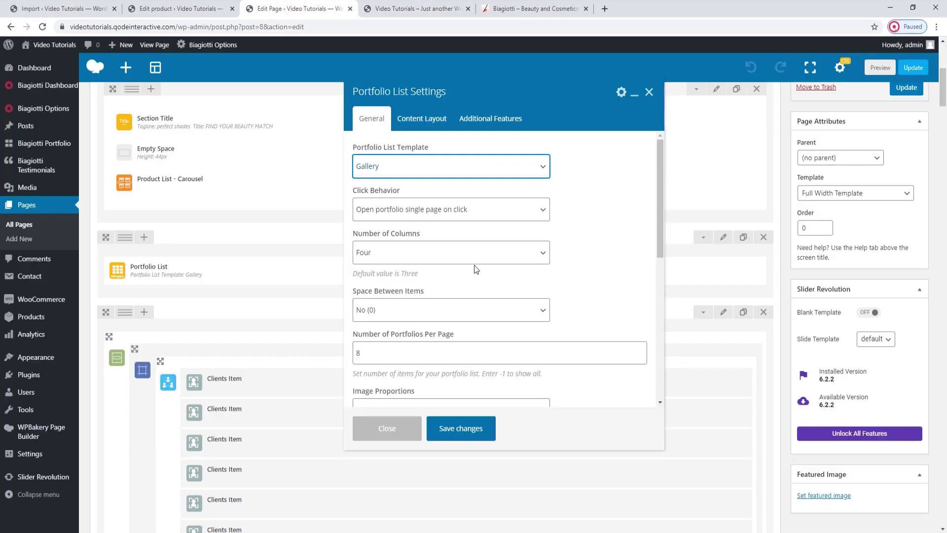
left_click(412, 9)
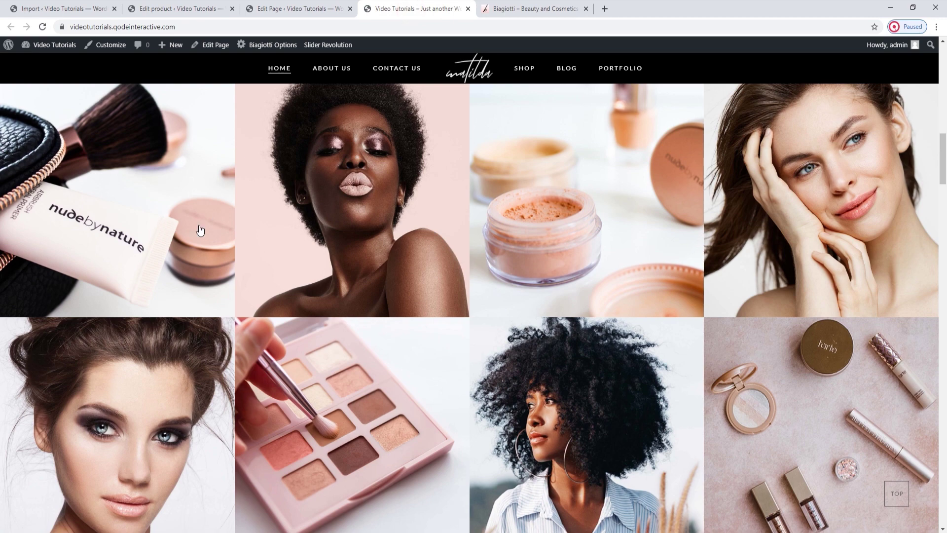
left_click(296, 8)
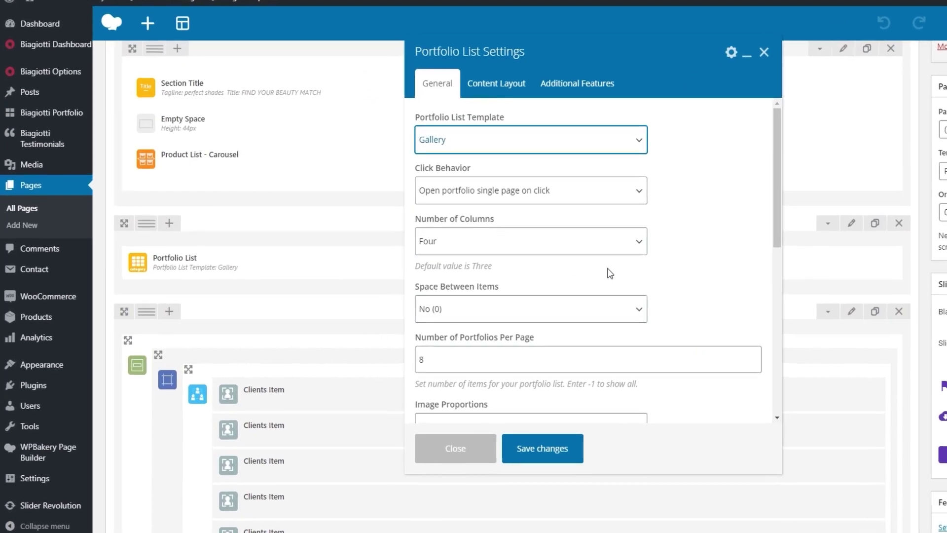
Review the Portfolio List's Space Between Items options and the Number of Portfolios Per Page setting
scroll(610, 274, "down", 1)
left_click(507, 257)
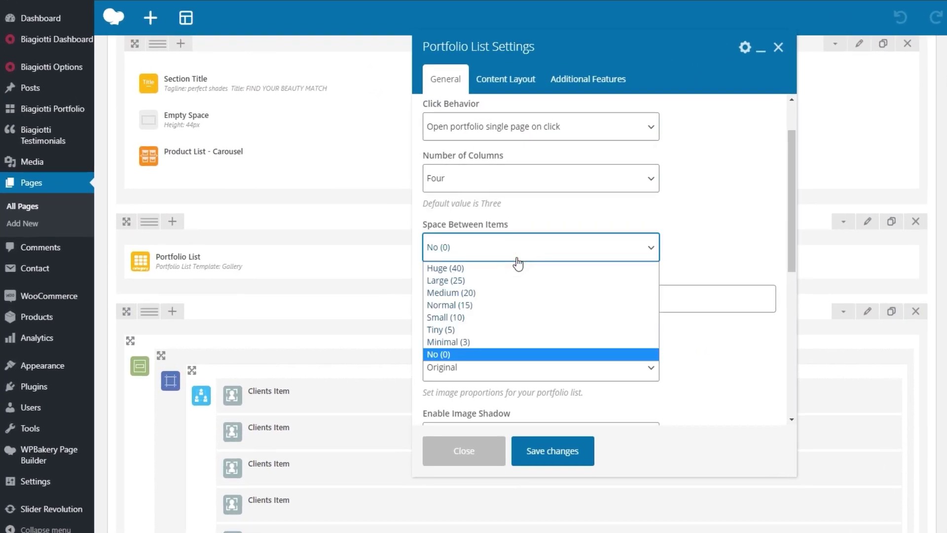
left_click(517, 258)
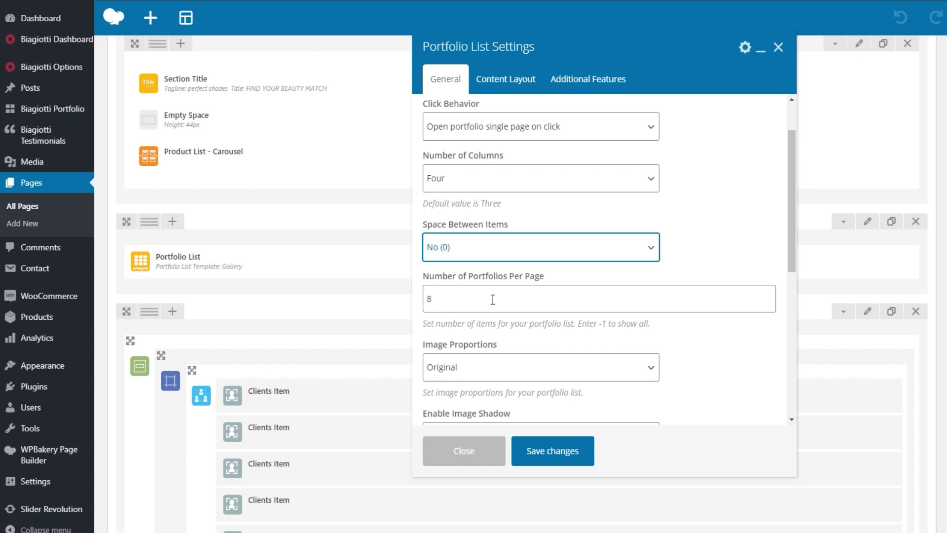
Review the Portfolio List's Image Proportions options and compare them with the gallery images on the live home page
scroll(493, 299, "down", 2)
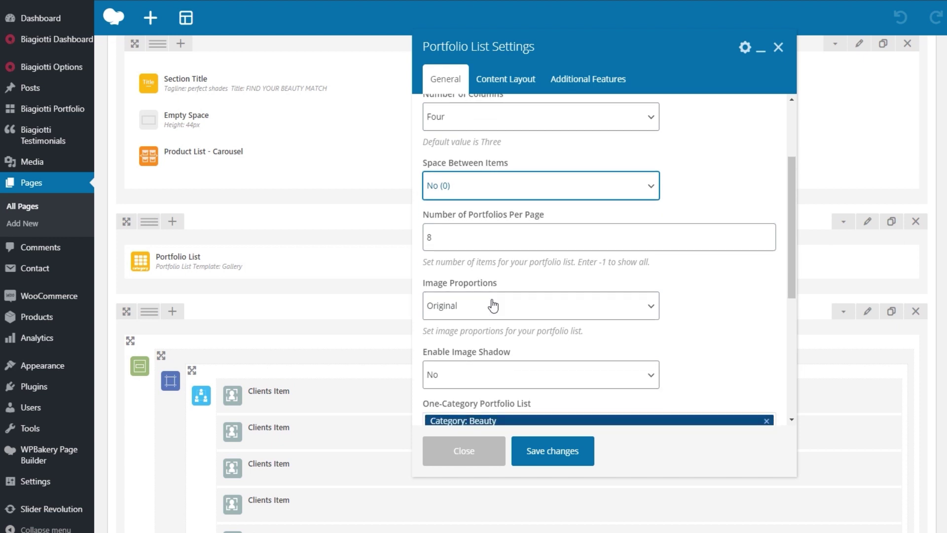
left_click(493, 305)
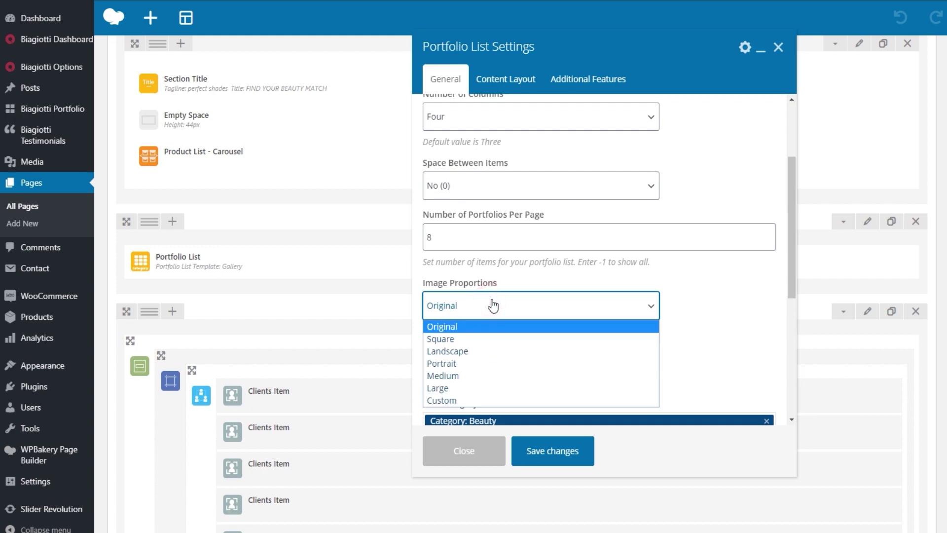
left_click(461, 307)
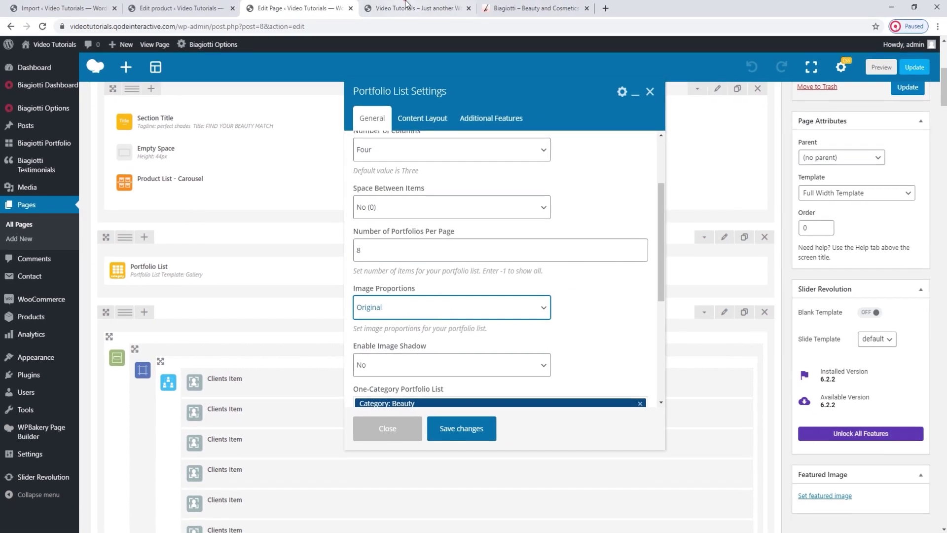
left_click(407, 6)
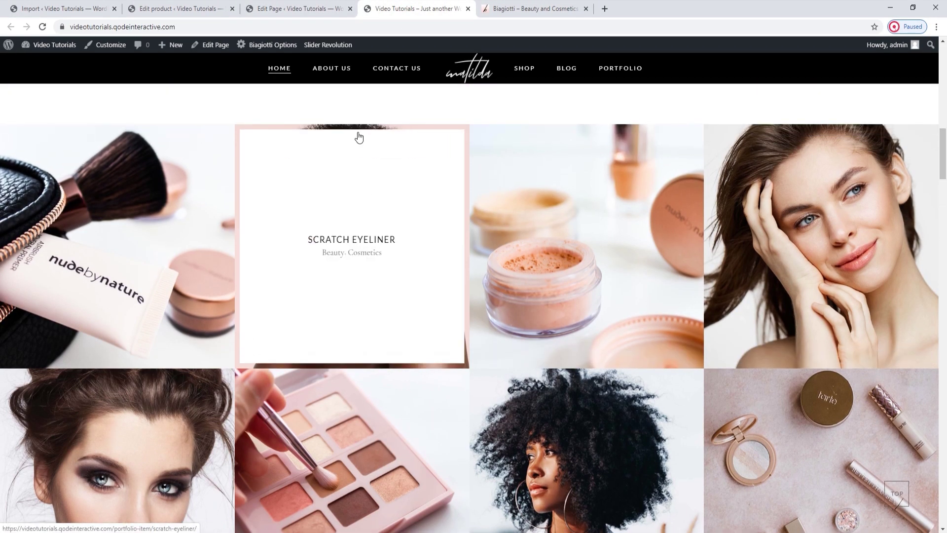
left_click(296, 8)
left_click(429, 307)
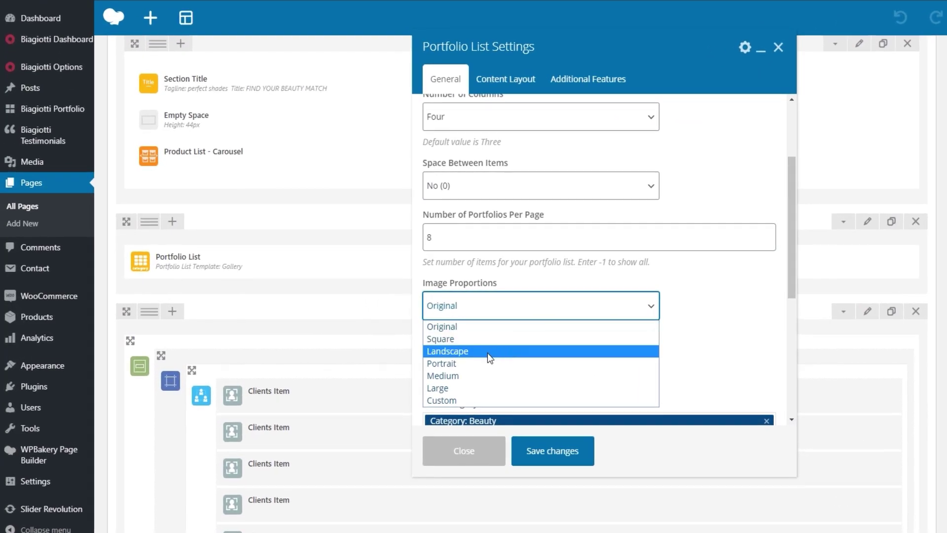
left_click(508, 305)
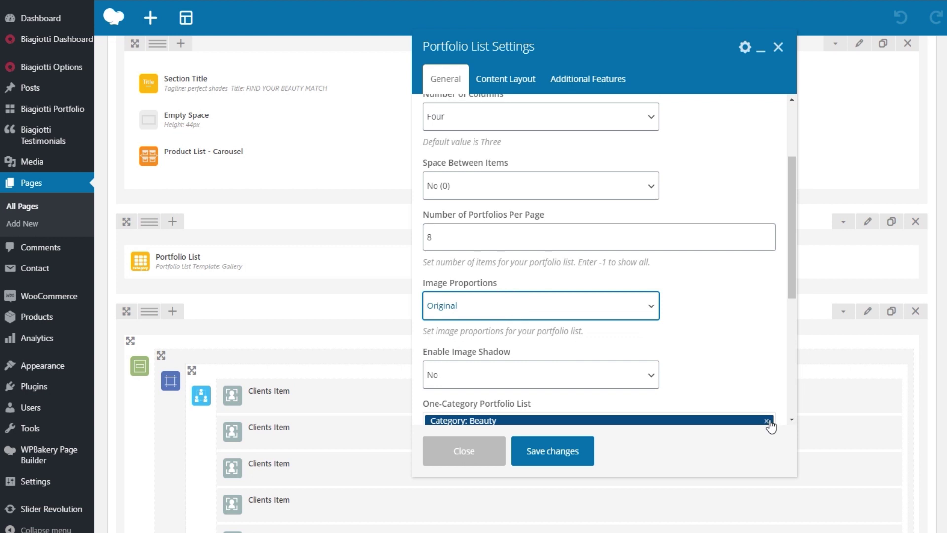
Review the Portfolio List's image shadow and category filter settings, and open the Biagiotti Portfolio items list in a new tab
scroll(661, 353, "down", 1)
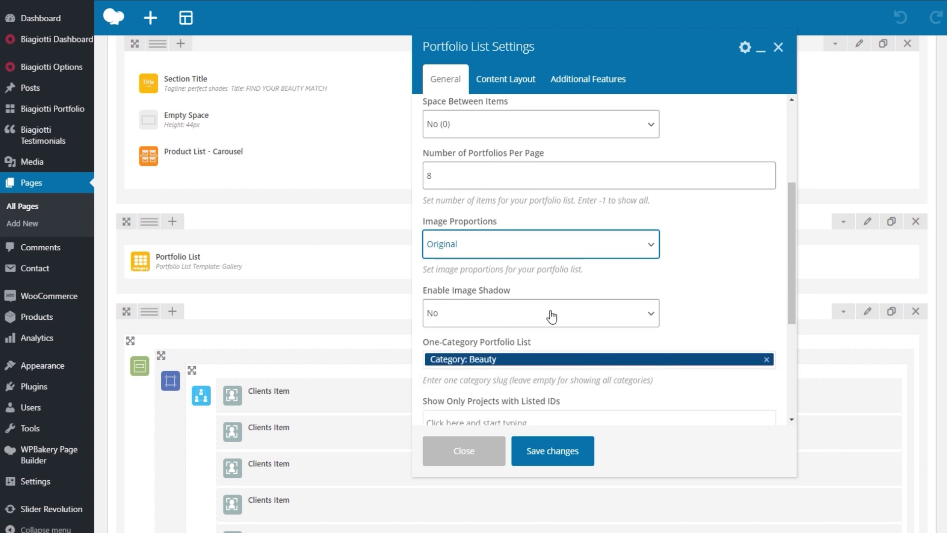
scroll(552, 317, "down", 1)
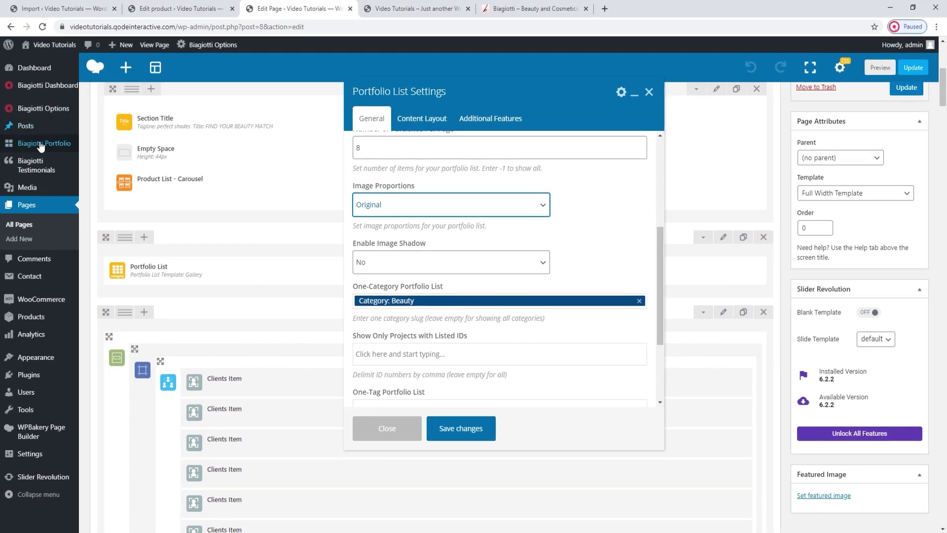
mouse_move(42, 147)
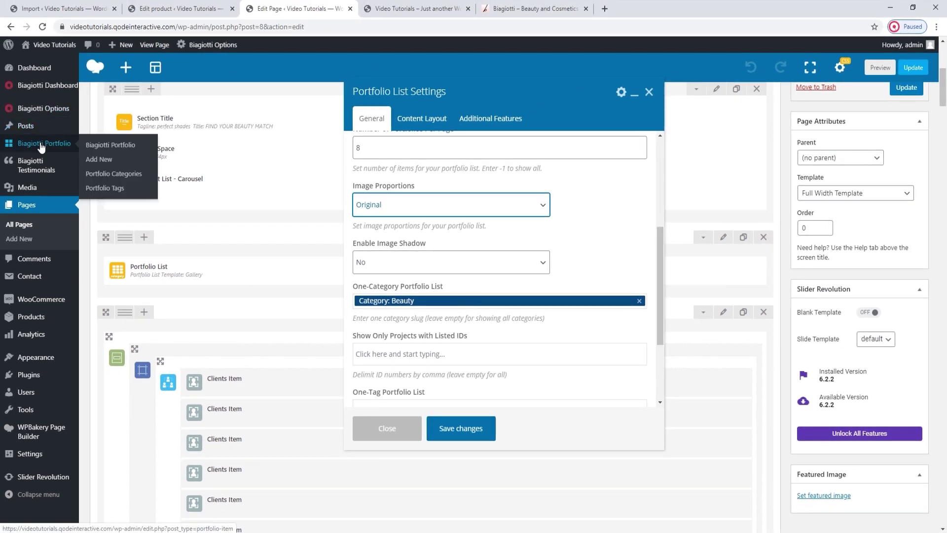
middle_click(106, 145)
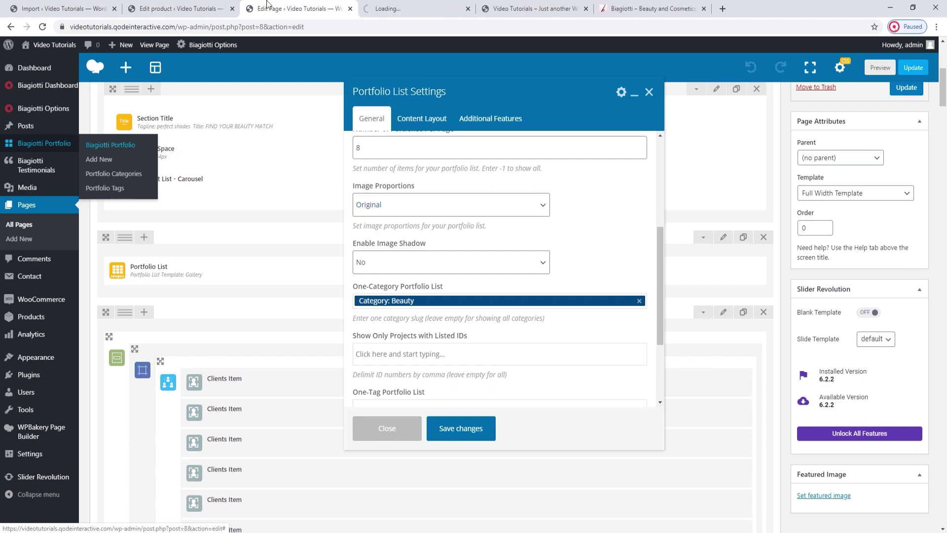
left_click(395, 8)
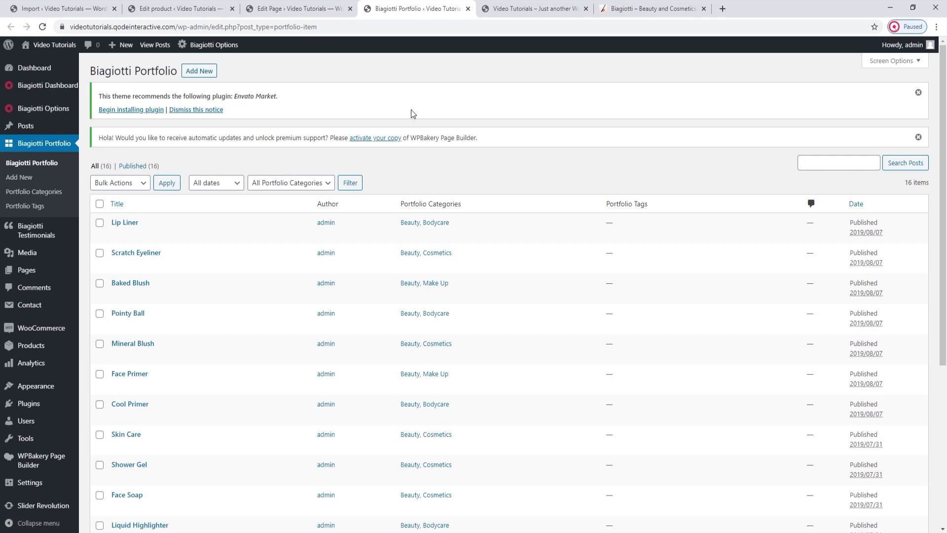
Compare the portfolio items' categories with the Portfolio List's category filter and the gallery on the live home page
left_click(328, 12)
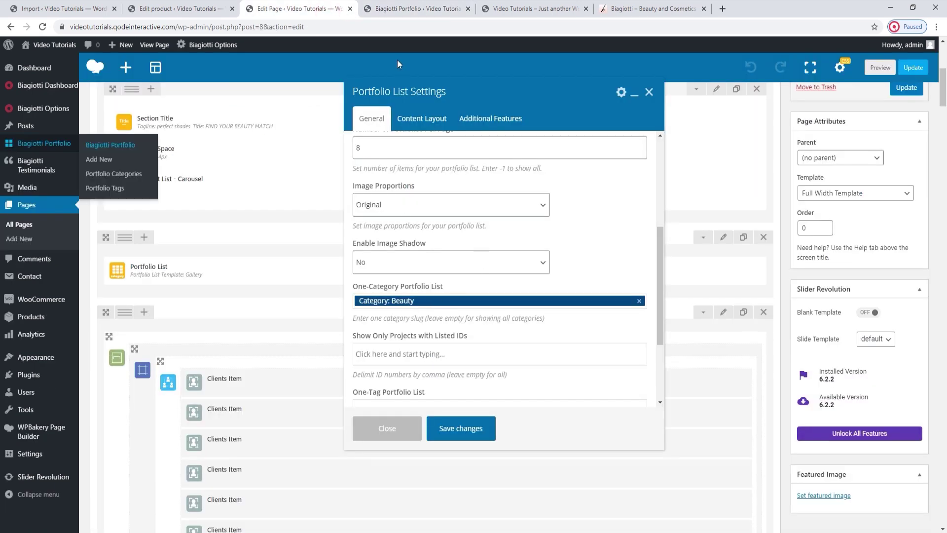
left_click(398, 10)
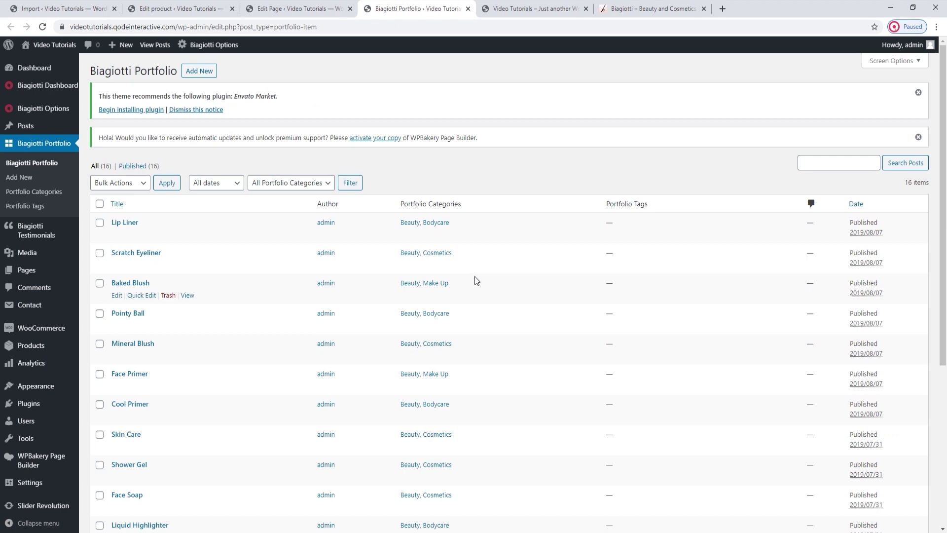
left_click(530, 8)
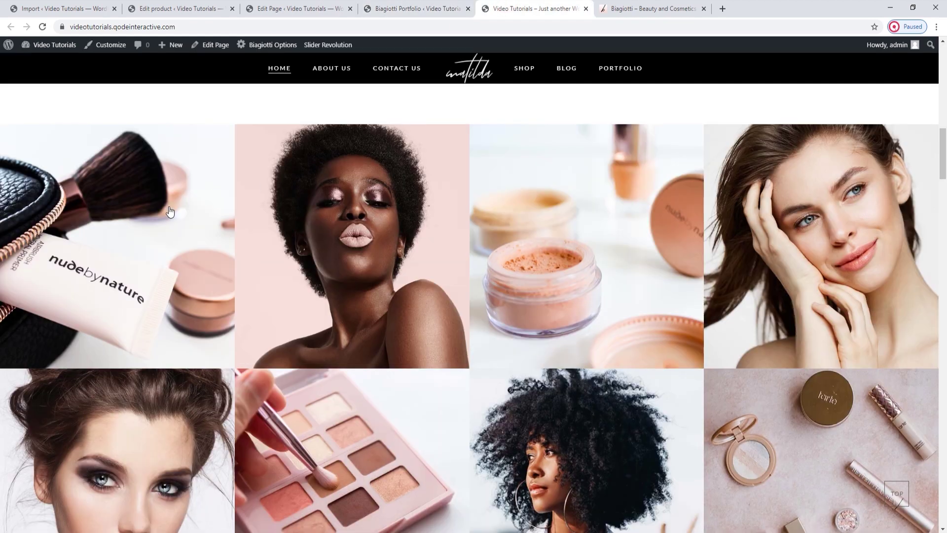
left_click(286, 9)
left_click(398, 9)
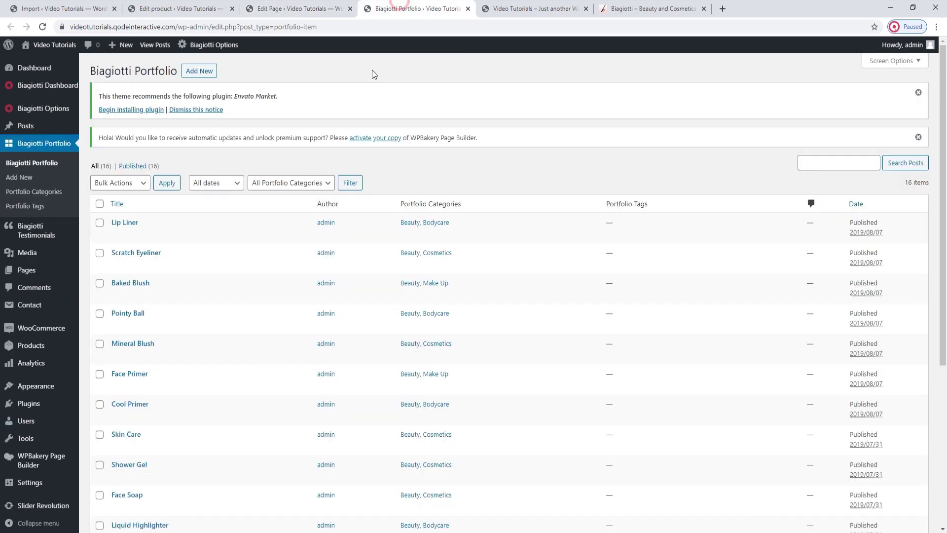
Open the Lip Liner portfolio item's edit page and its live page in new tabs
middle_click(128, 224)
left_click(498, 6)
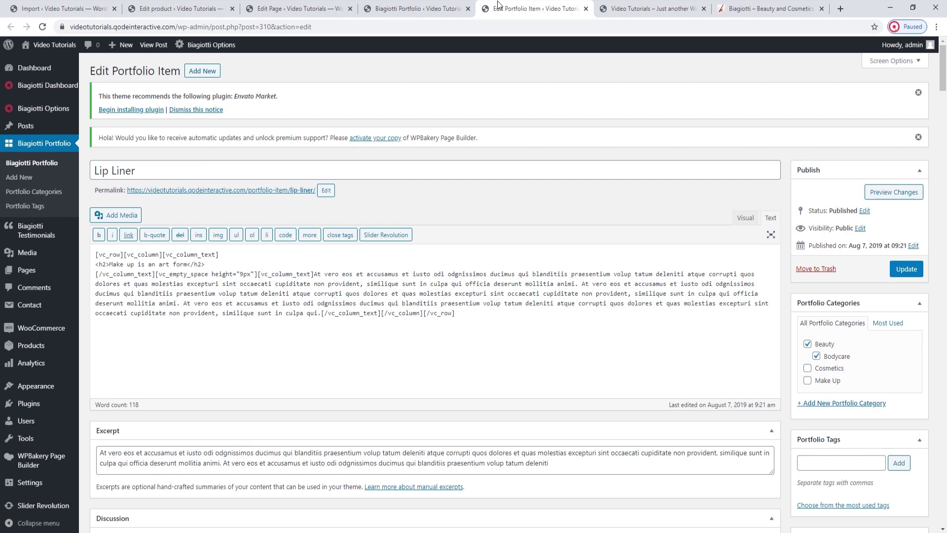
left_click(206, 196)
left_click(574, 7)
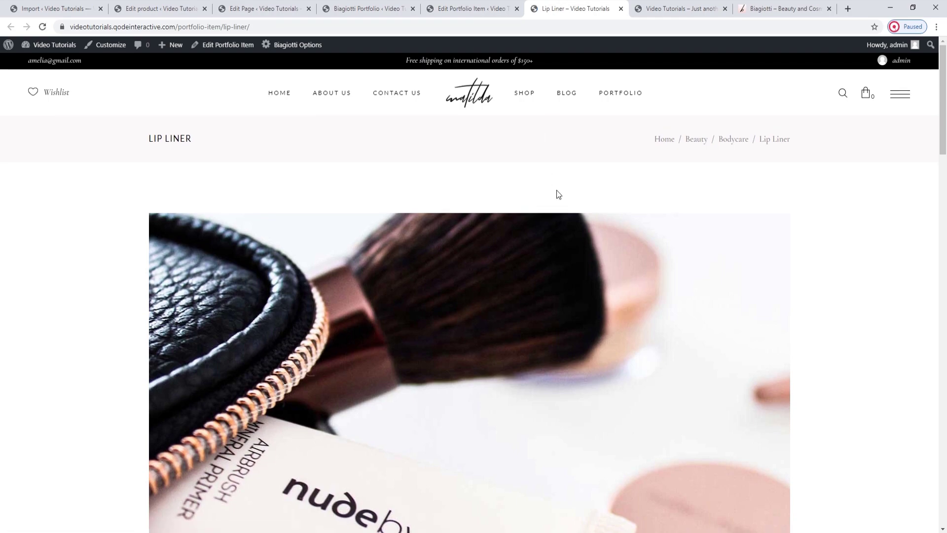
Examine the images, description text and project info on the live Lip Liner portfolio page, dismissing the newsletter pop-up
scroll(557, 190, "down", 4)
scroll(557, 195, "down", 10)
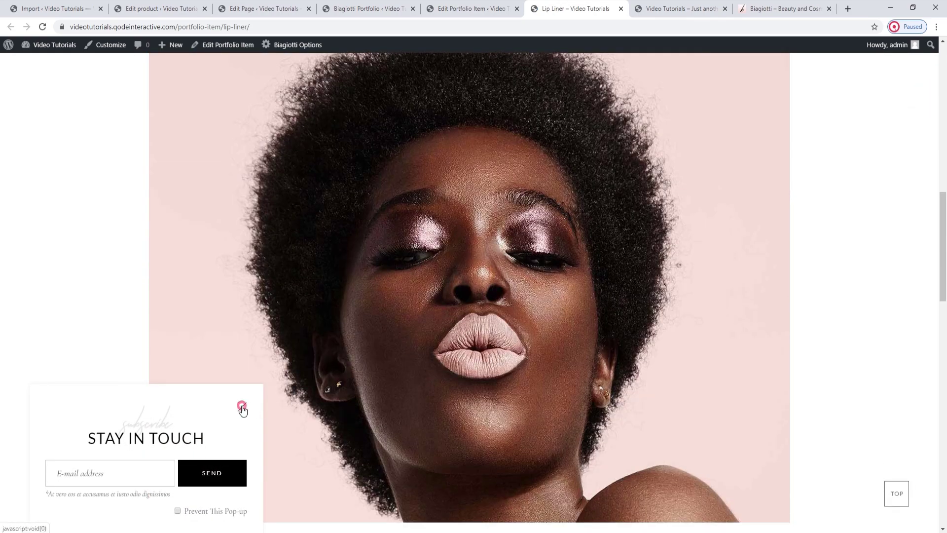
left_click(233, 410)
scroll(415, 361, "down", 5)
scroll(414, 361, "down", 15)
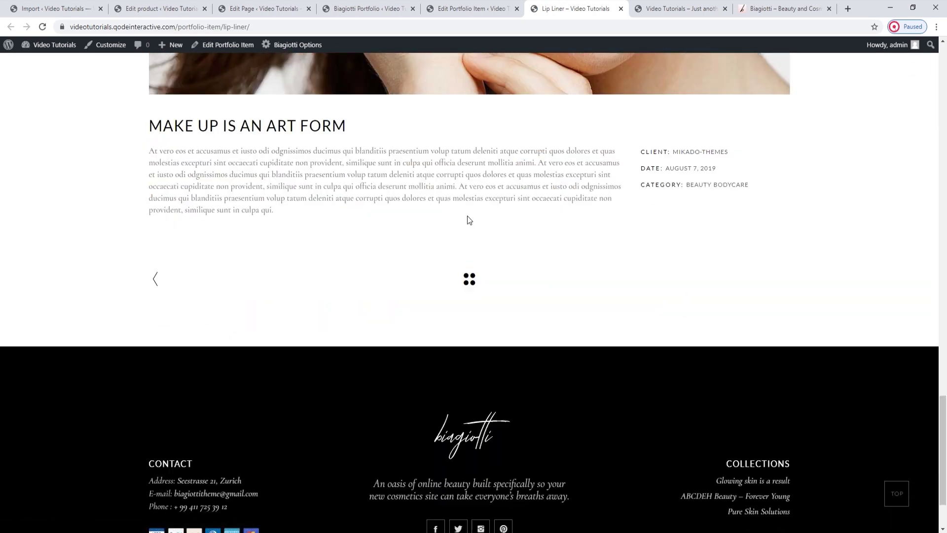
scroll(468, 216, "up", 2)
left_click_drag(266, 343, 148, 252)
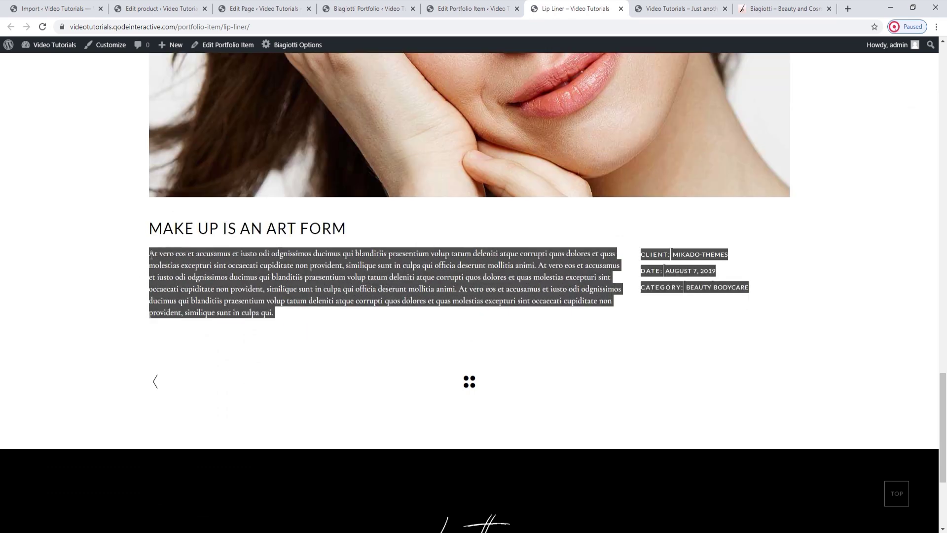
Compare the Lip Liner item's title and content in the editor with the title area and text on its live page
left_click(298, 306)
left_click(468, 9)
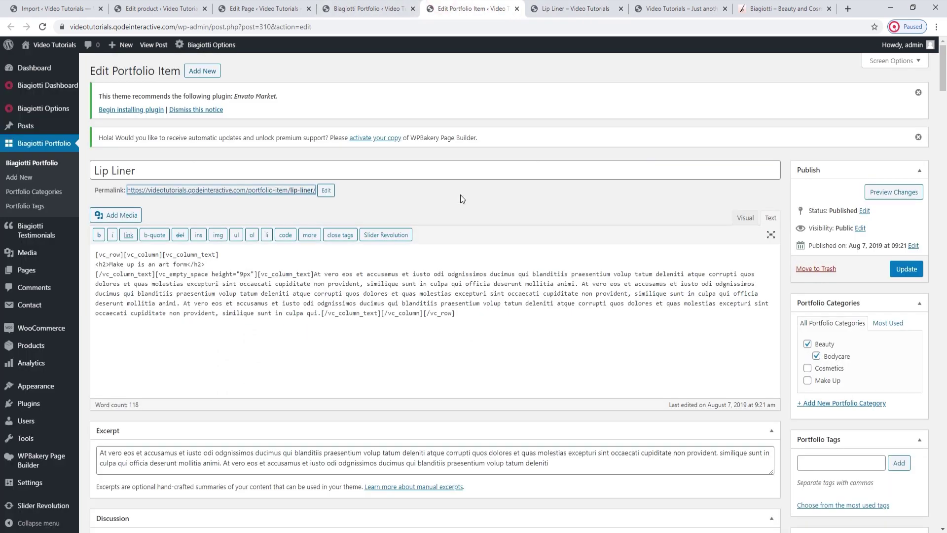
left_click(532, 8)
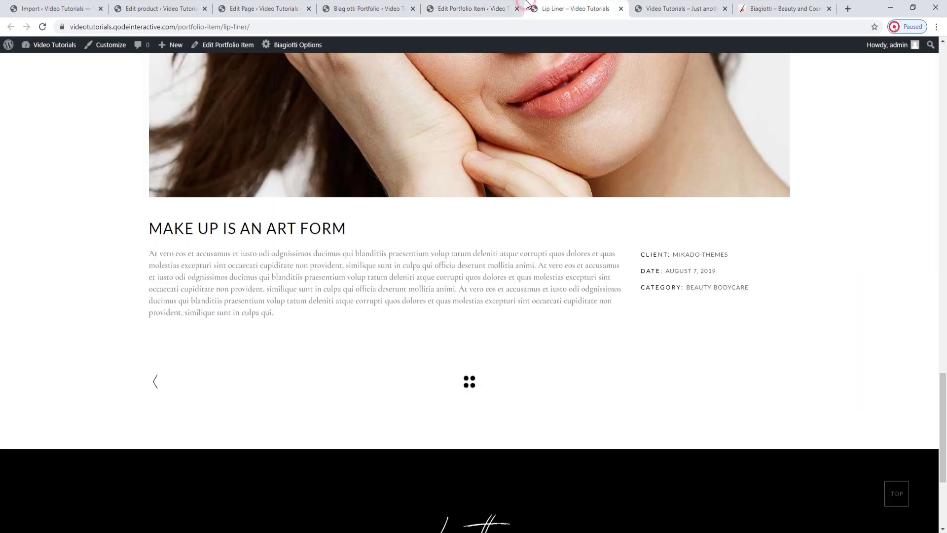
scroll(382, 202, "up", 15)
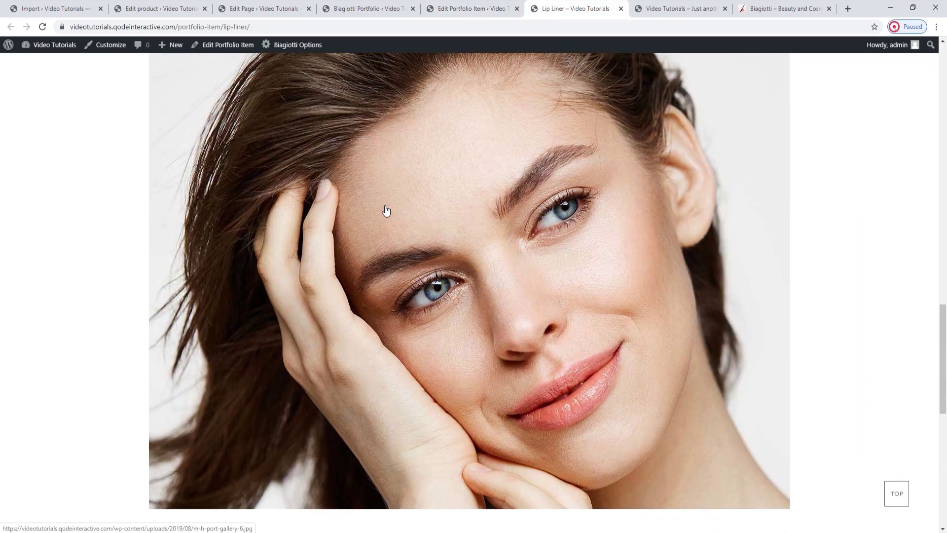
scroll(389, 212, "up", 10)
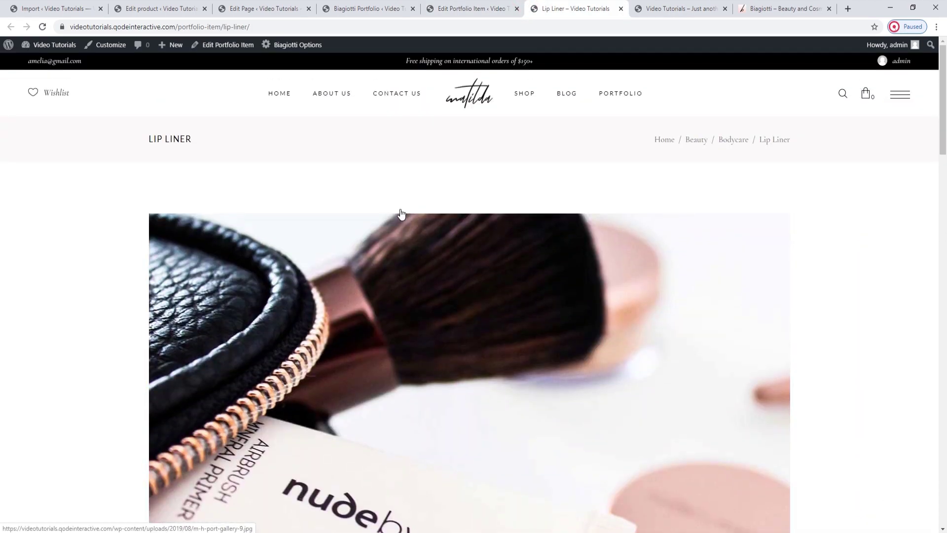
left_click_drag(203, 138, 147, 139)
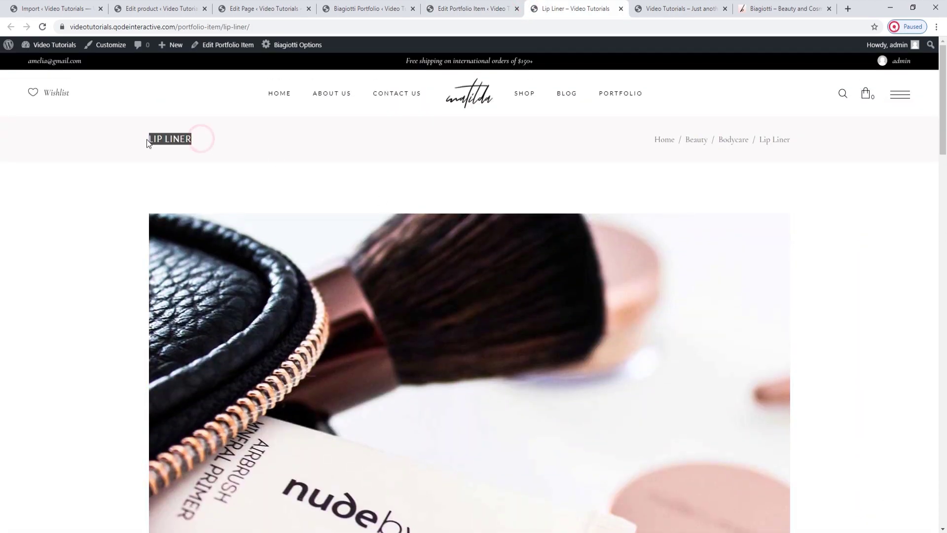
left_click(215, 137)
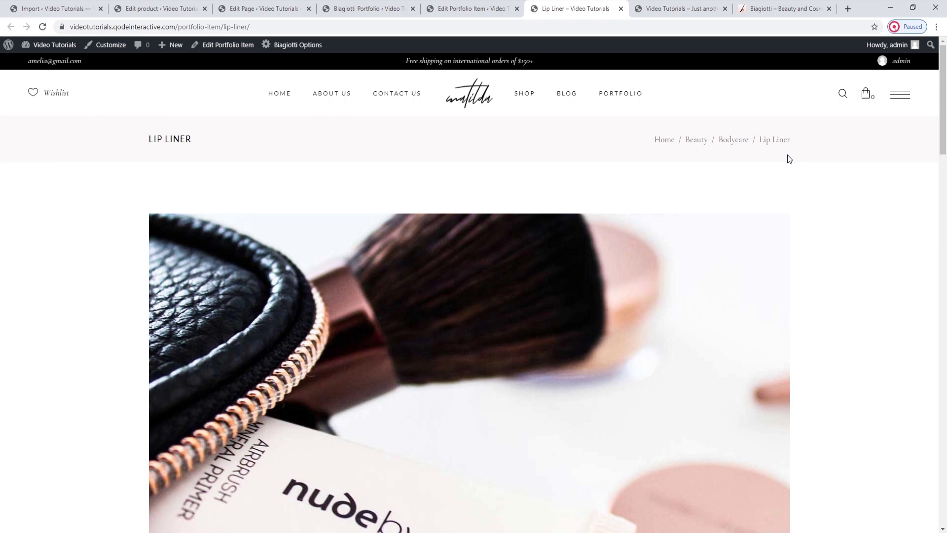
Compare the Lip Liner item's featured image setting with its thumbnail in the home page portfolio gallery
left_click(463, 5)
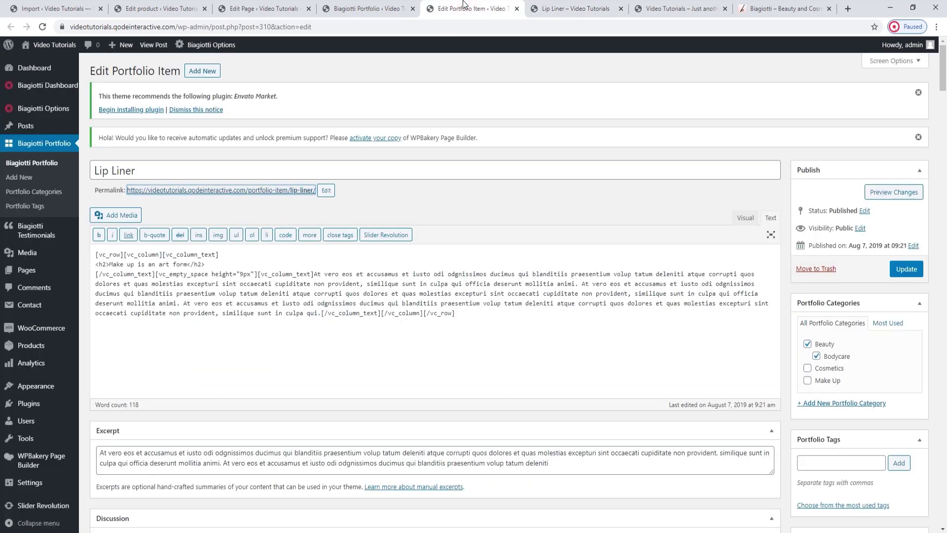
scroll(601, 232, "down", 6)
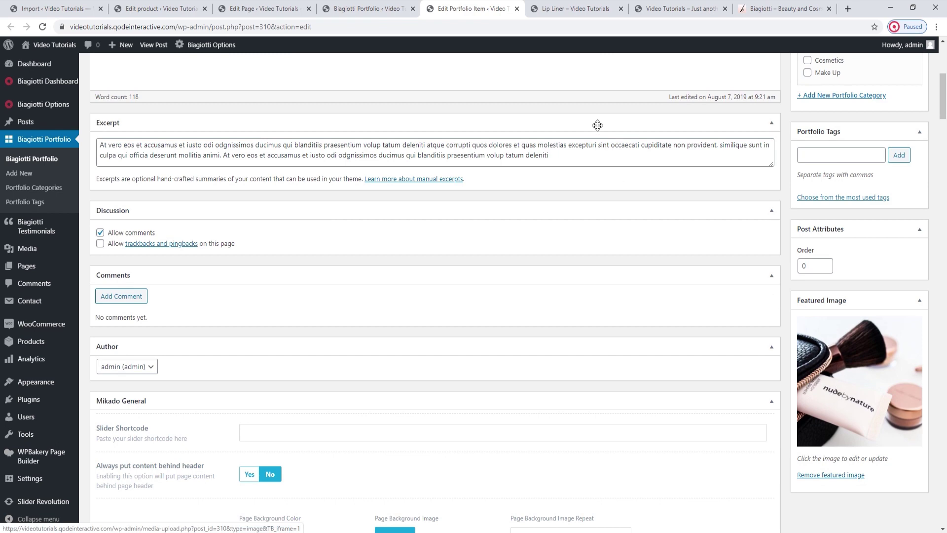
left_click(592, 8)
left_click(633, 5)
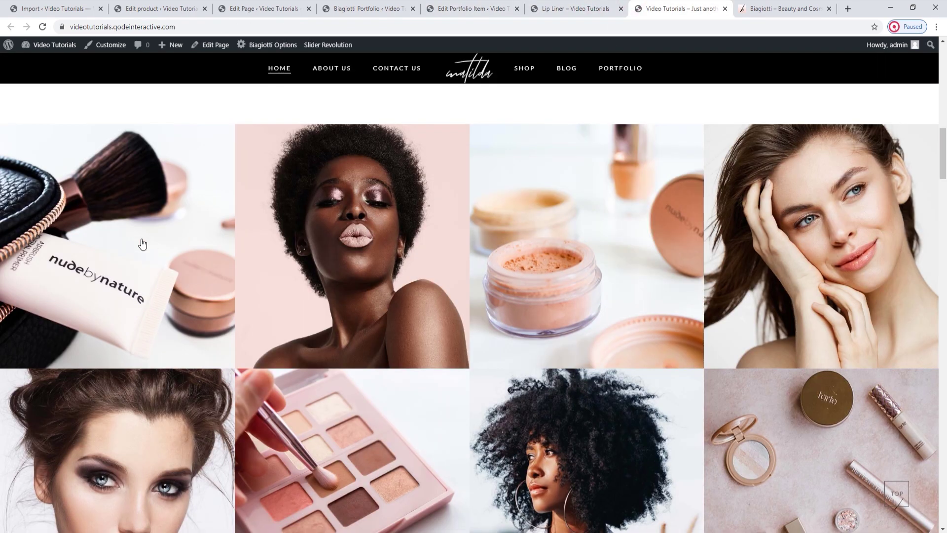
left_click(445, 6)
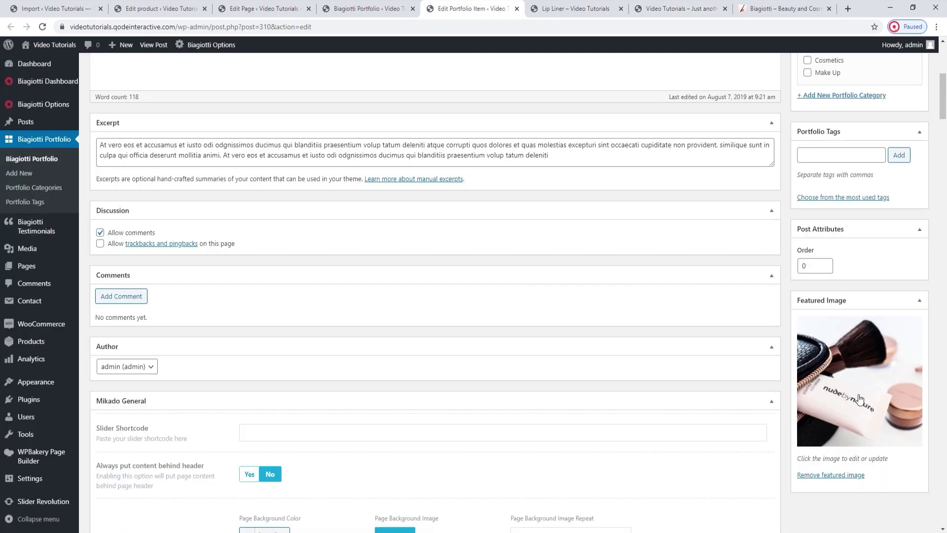
Replace the Lip Liner item's featured image by uploading portfolio-single-img-1.jpg from the biagiotti portfolio folder
left_click(836, 474)
left_click(823, 321)
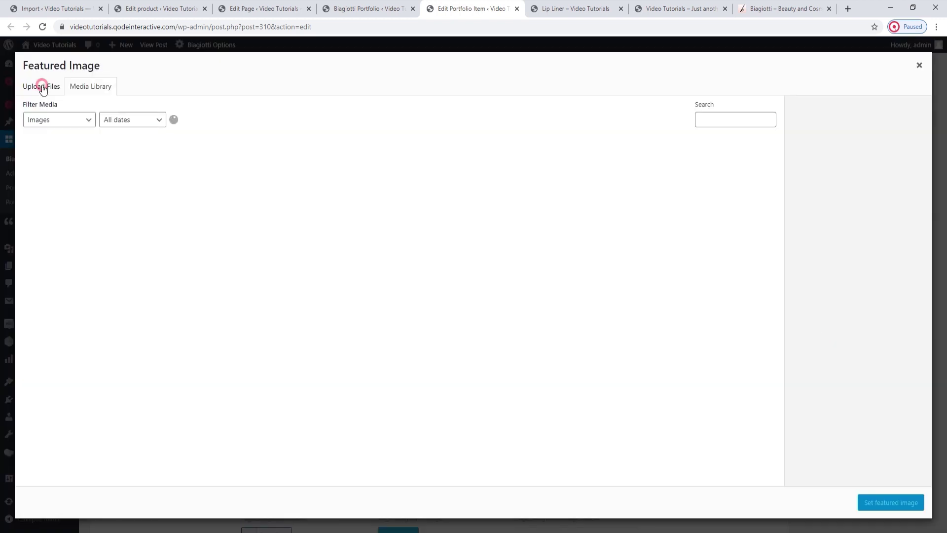
left_click(41, 86)
left_click(476, 276)
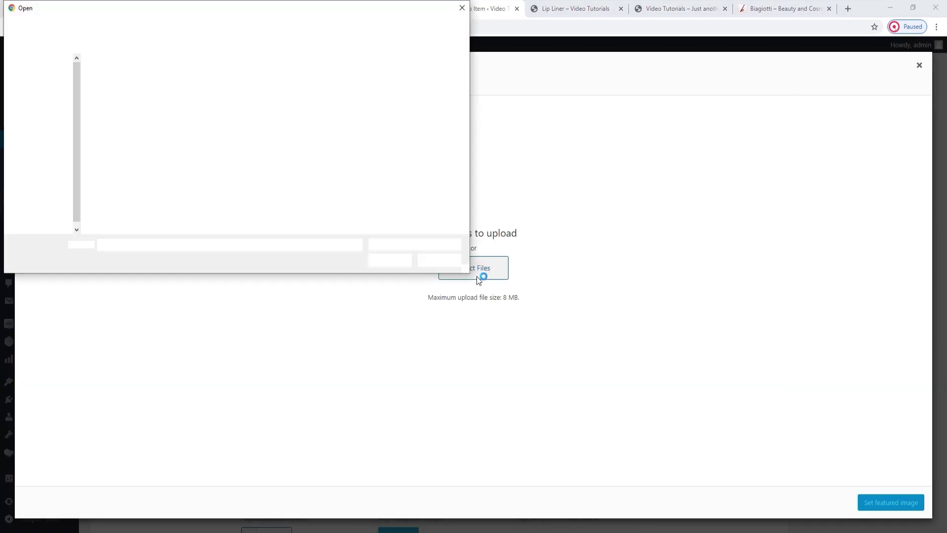
left_click(142, 26)
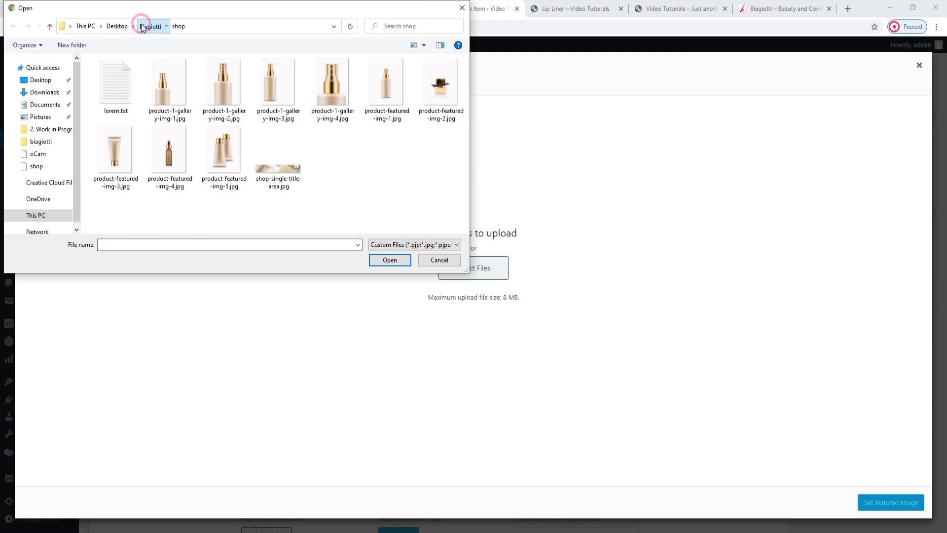
double_click(272, 92)
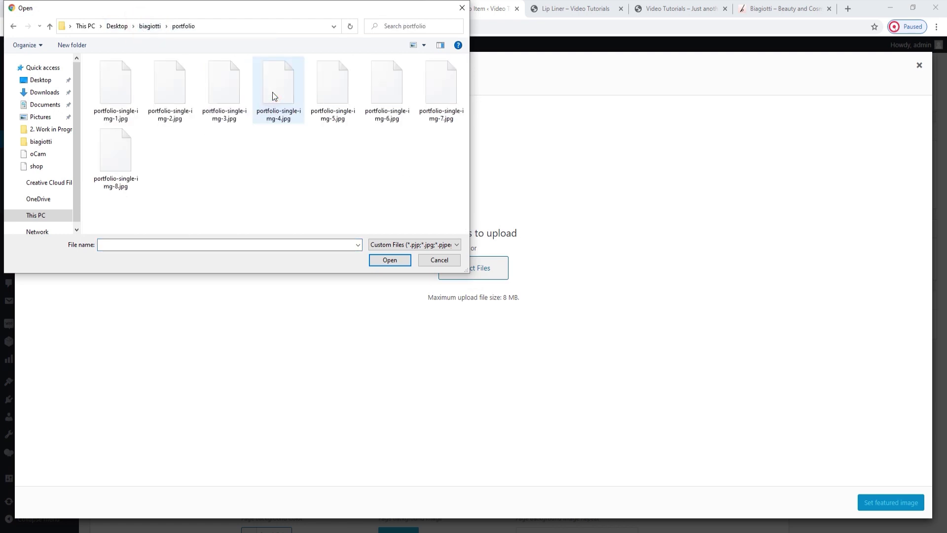
left_click(117, 97)
left_click(391, 260)
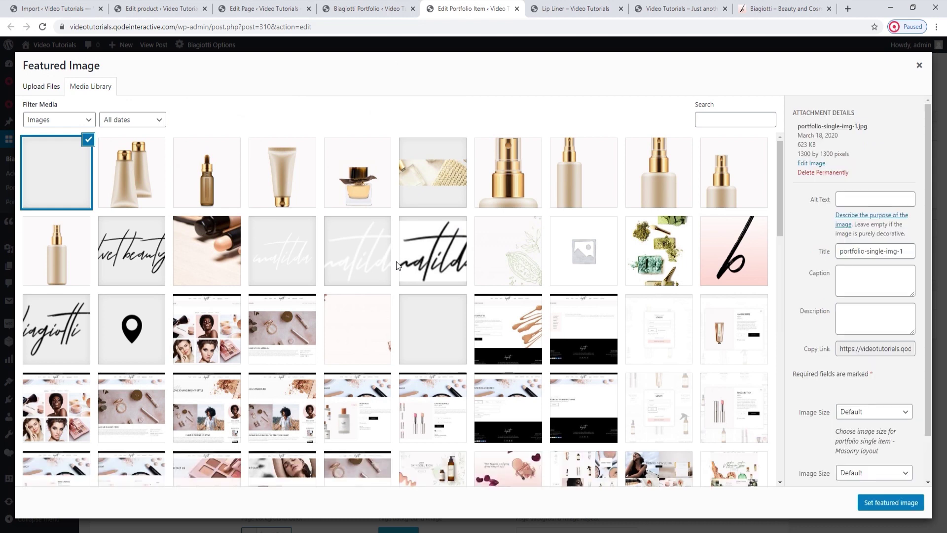
left_click(877, 498)
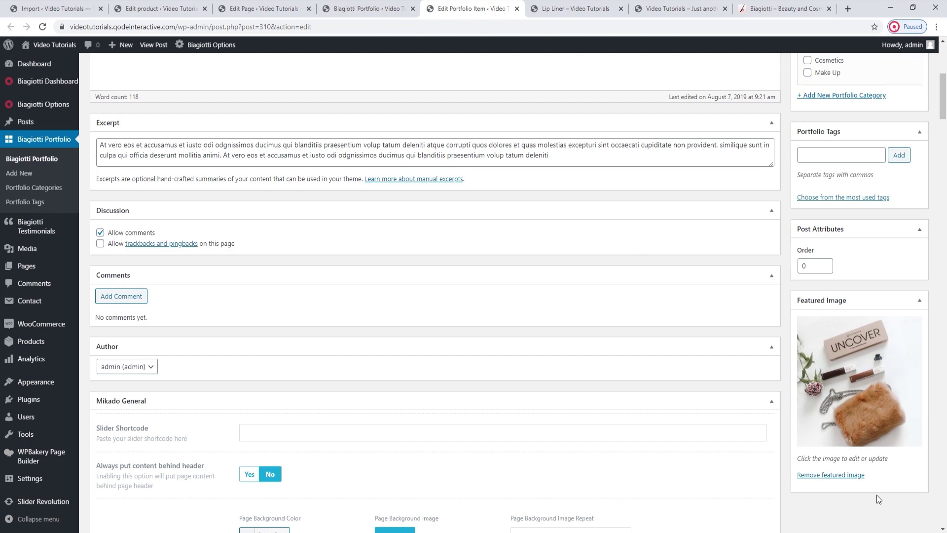
Update the Lip Liner portfolio item and reload the home page to check its gallery thumbnail, dismissing the newsletter pop-up
scroll(882, 395, "up", 5)
left_click(906, 219)
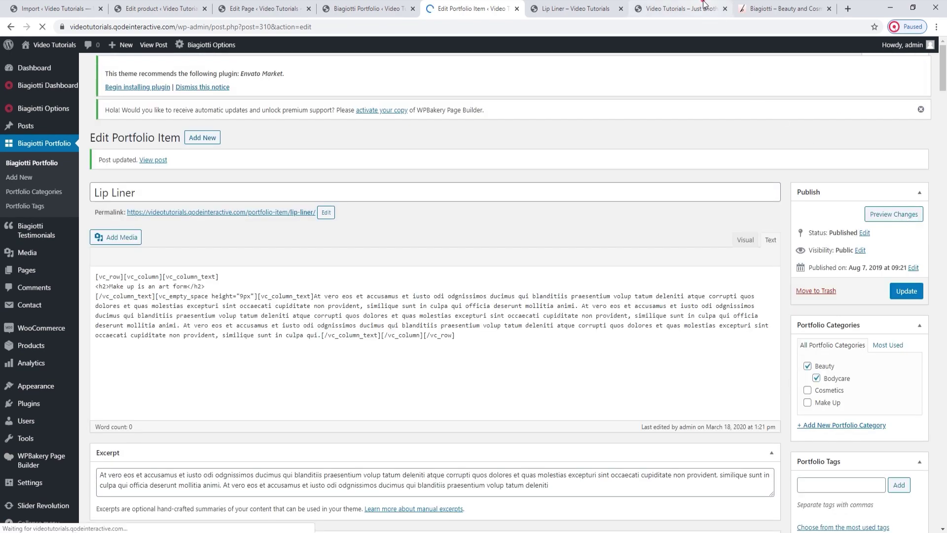
left_click(680, 8)
left_click(41, 27)
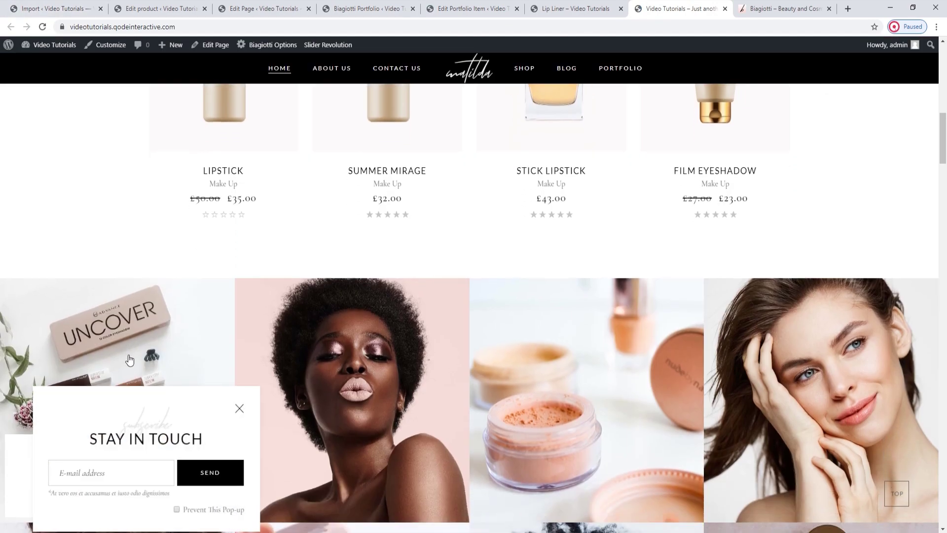
left_click(242, 407)
scroll(191, 303, "down", 1)
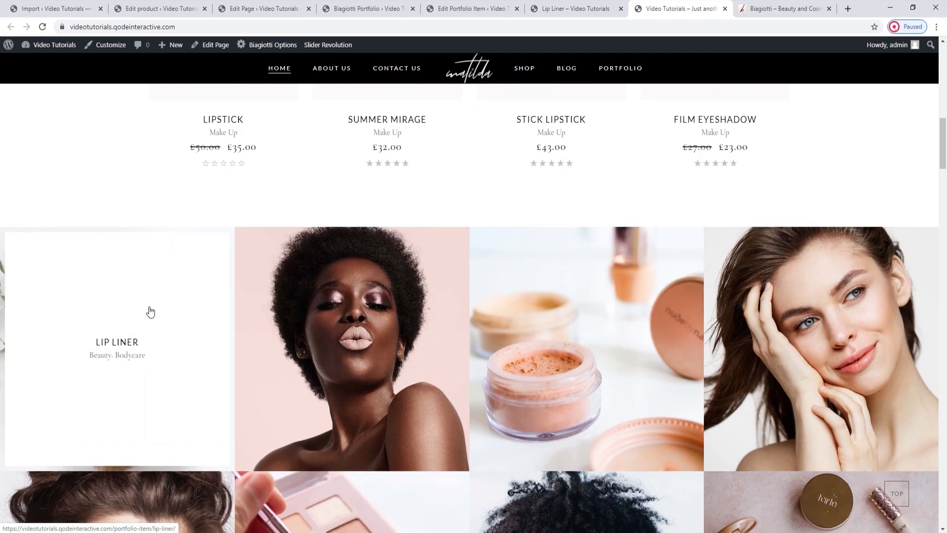
Compare the Lip Liner item's Mikado Portfolio Images (multiple upload) with the images on its live page
left_click(464, 8)
scroll(774, 357, "down", 4)
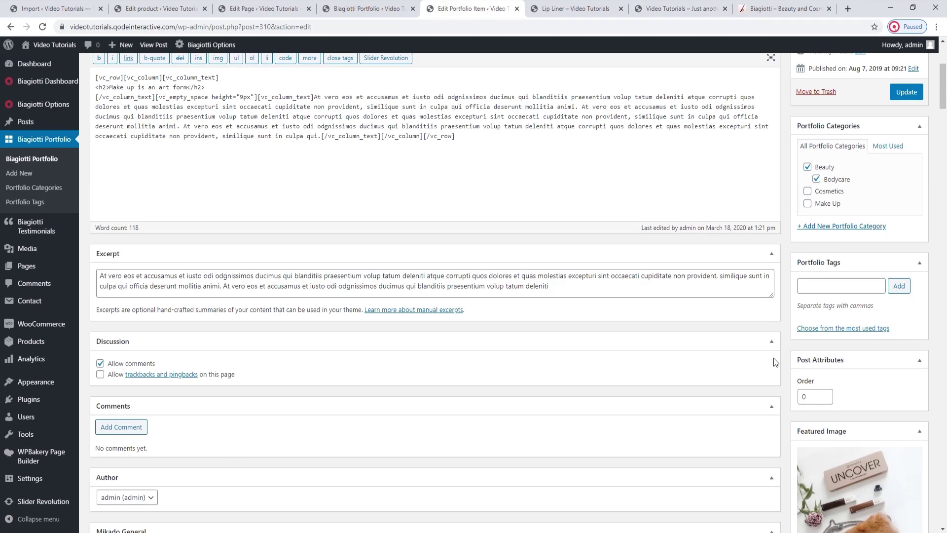
scroll(705, 327, "down", 10)
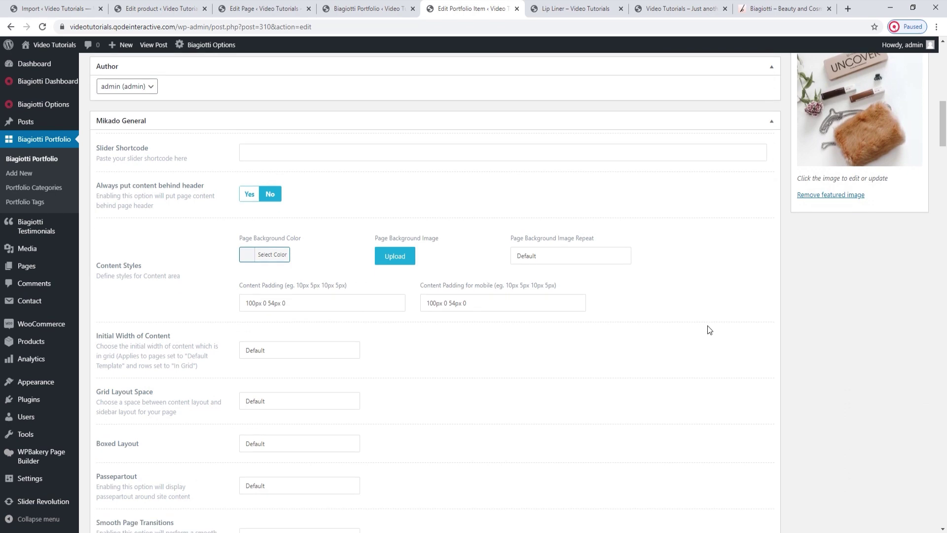
scroll(709, 329, "down", 9)
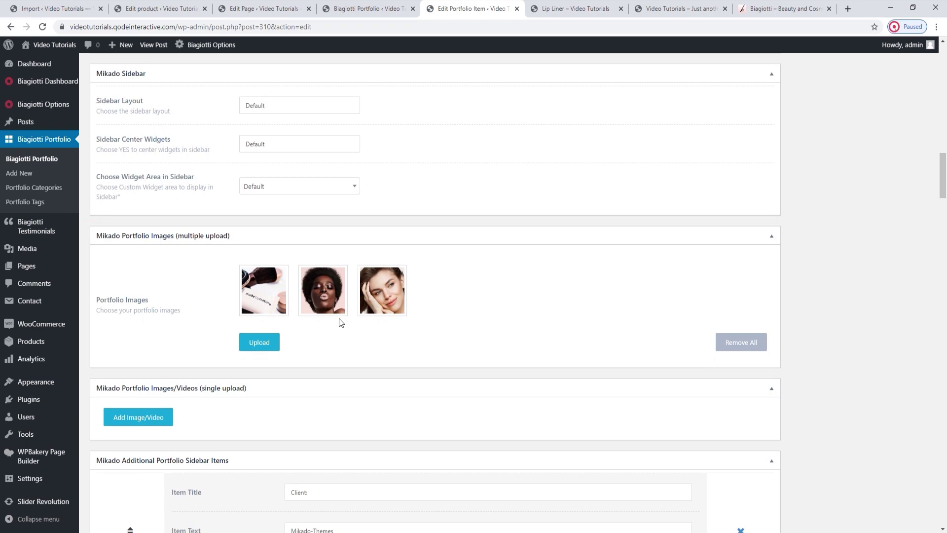
left_click(587, 8)
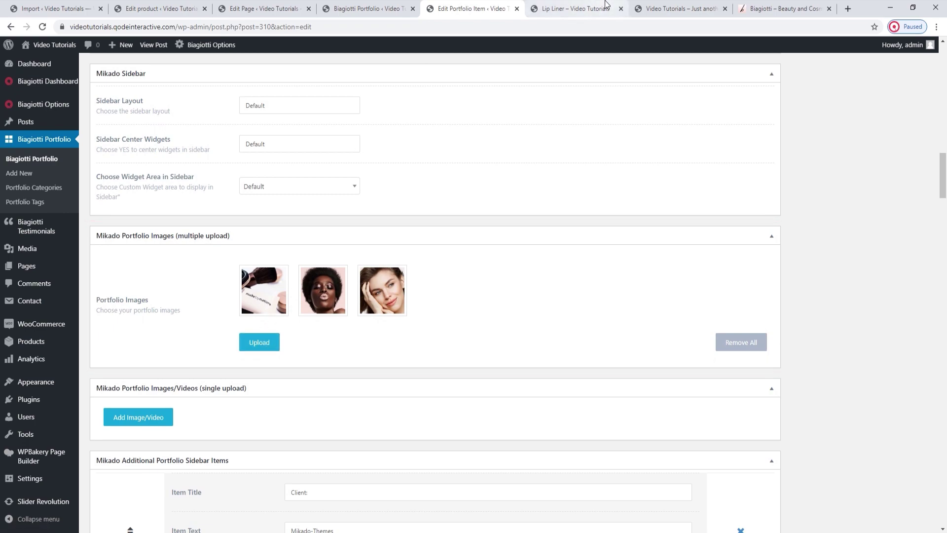
scroll(533, 250, "down", 15)
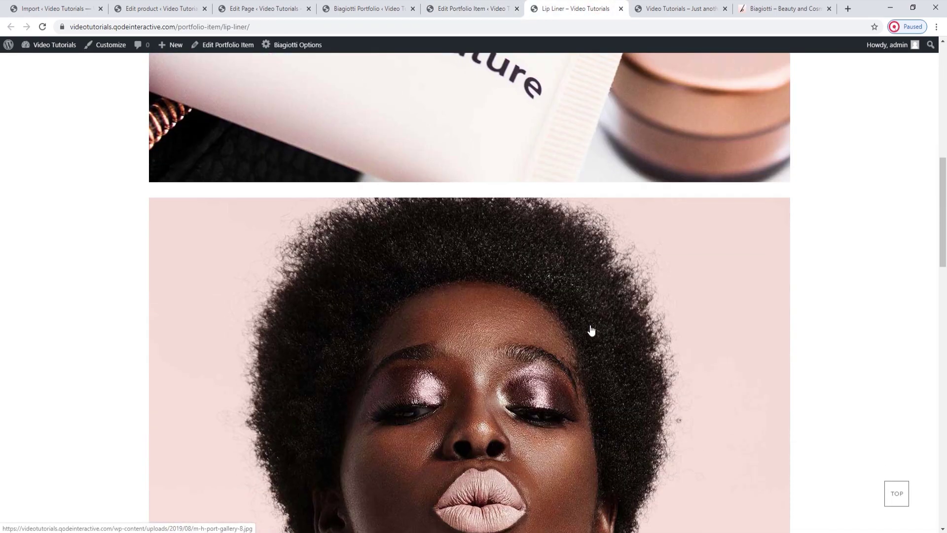
scroll(592, 330, "down", 7)
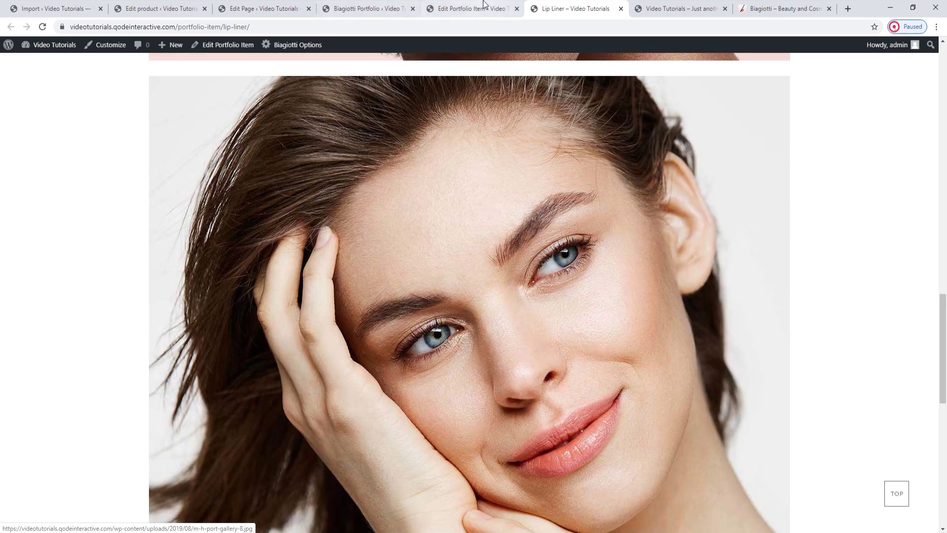
left_click(483, 5)
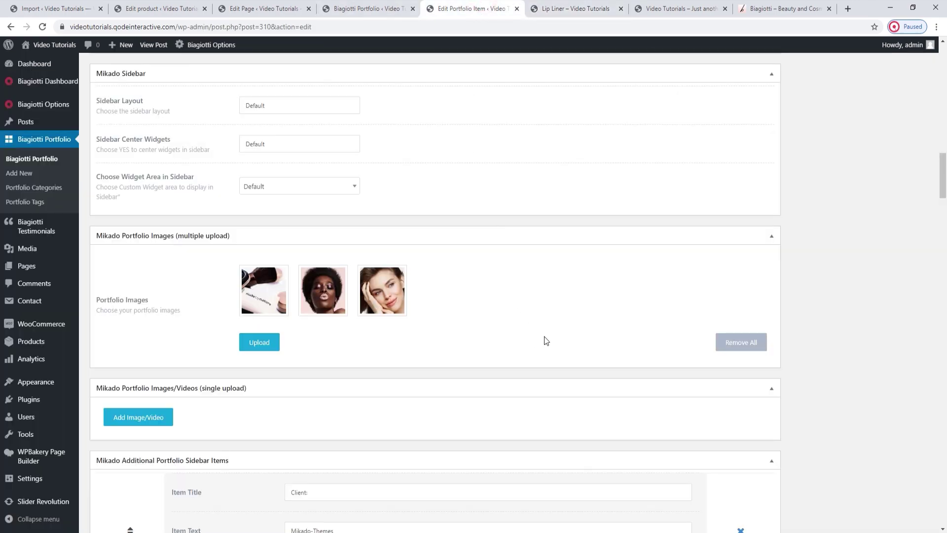
Compare the Mikado Additional Portfolio Sidebar Items fields with the client, date and category info on the live Lip Liner page
scroll(546, 340, "down", 1)
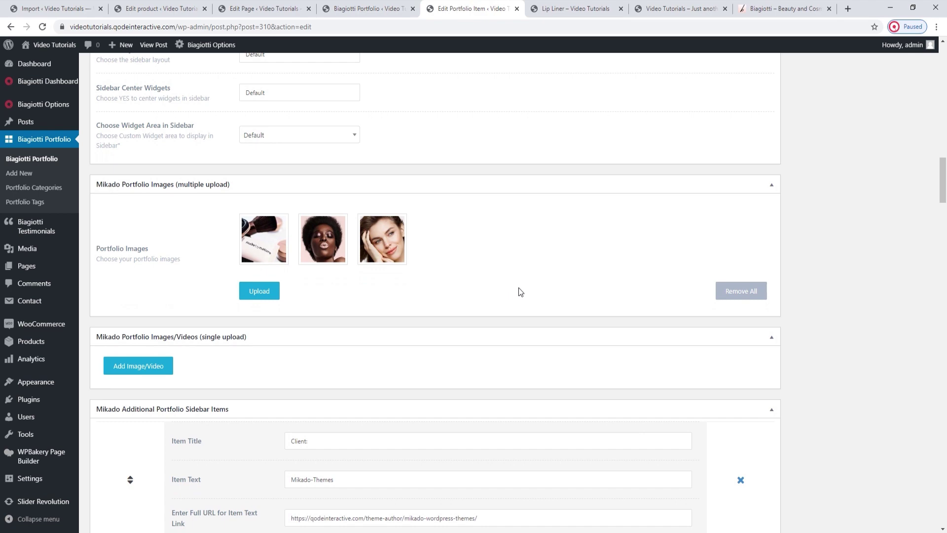
scroll(528, 291, "down", 2)
scroll(535, 294, "down", 1)
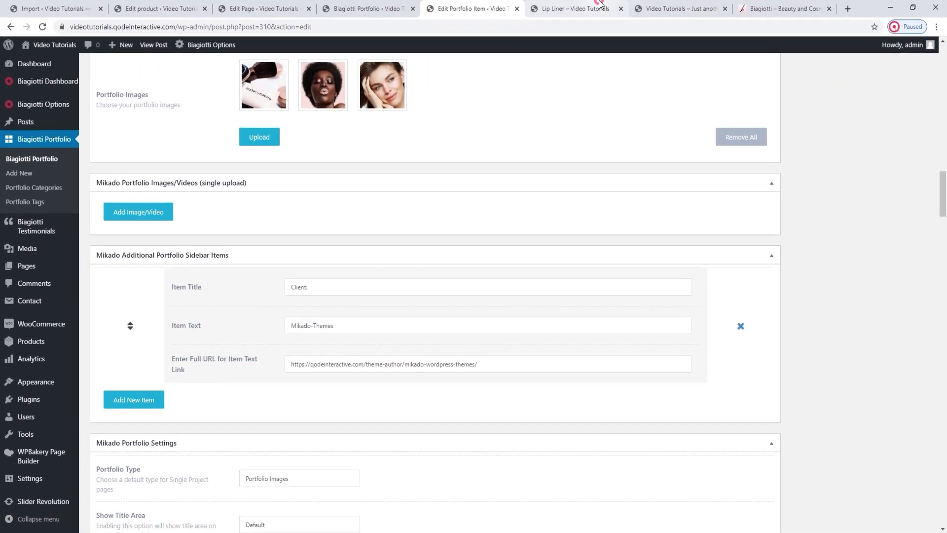
left_click(600, 4)
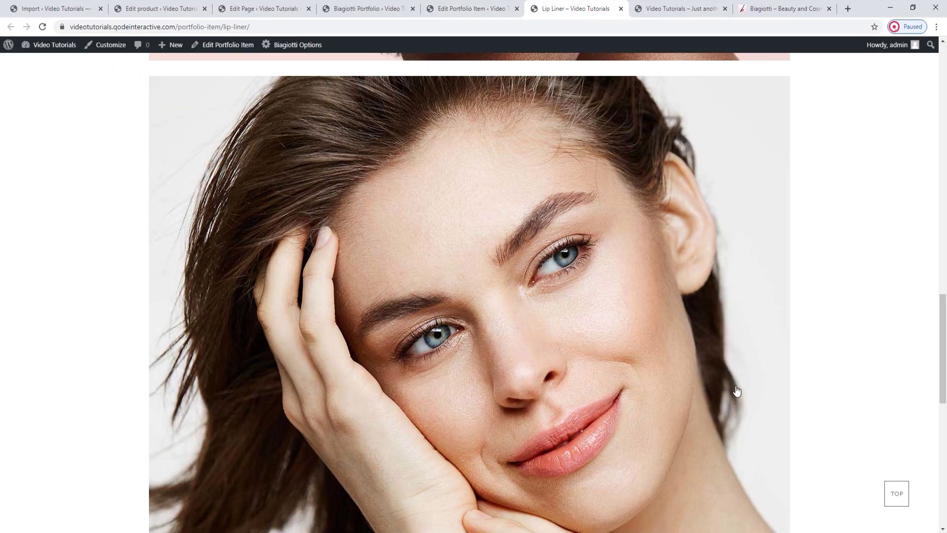
scroll(700, 365, "down", 6)
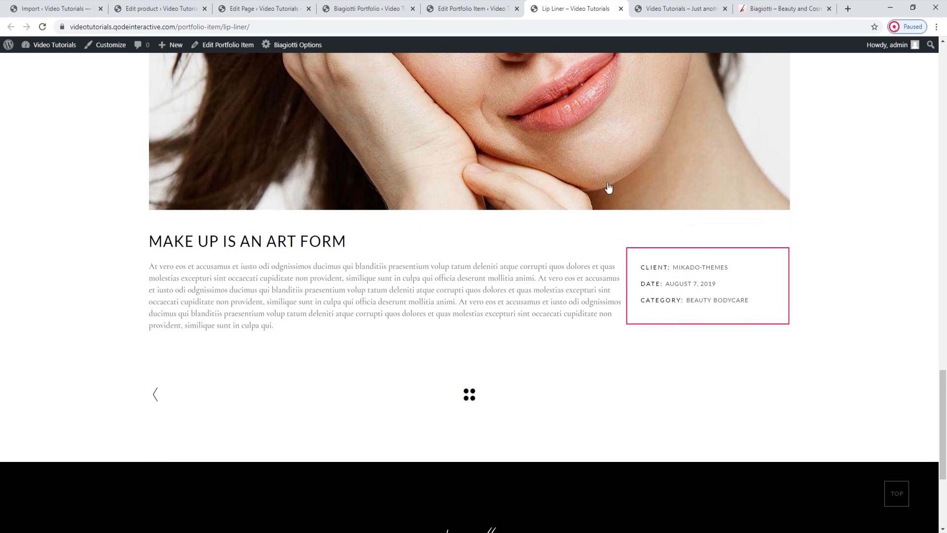
left_click(459, 7)
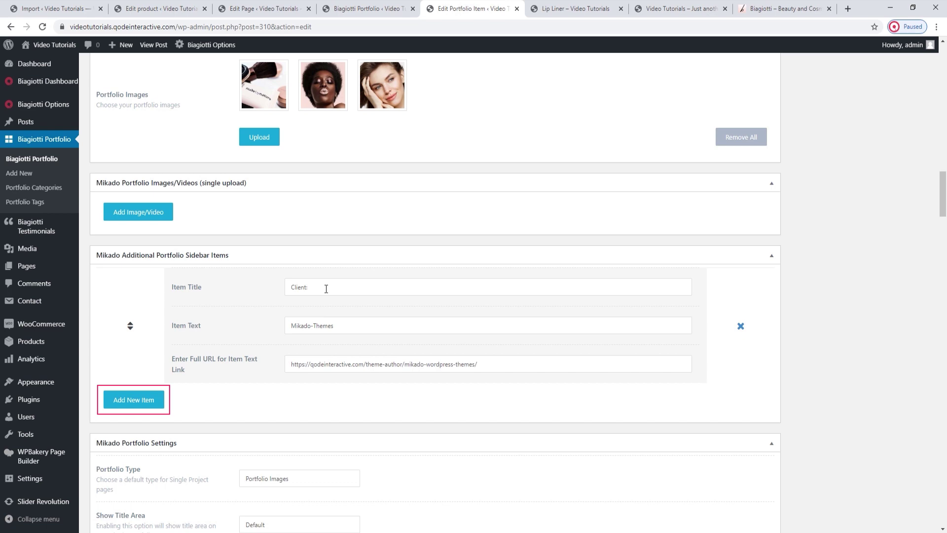
left_click(555, 7)
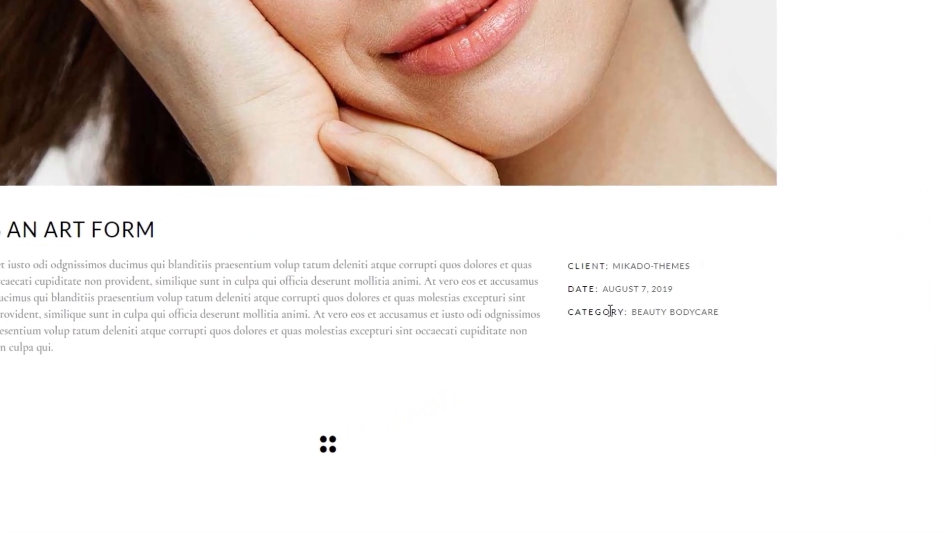
left_click(559, 288)
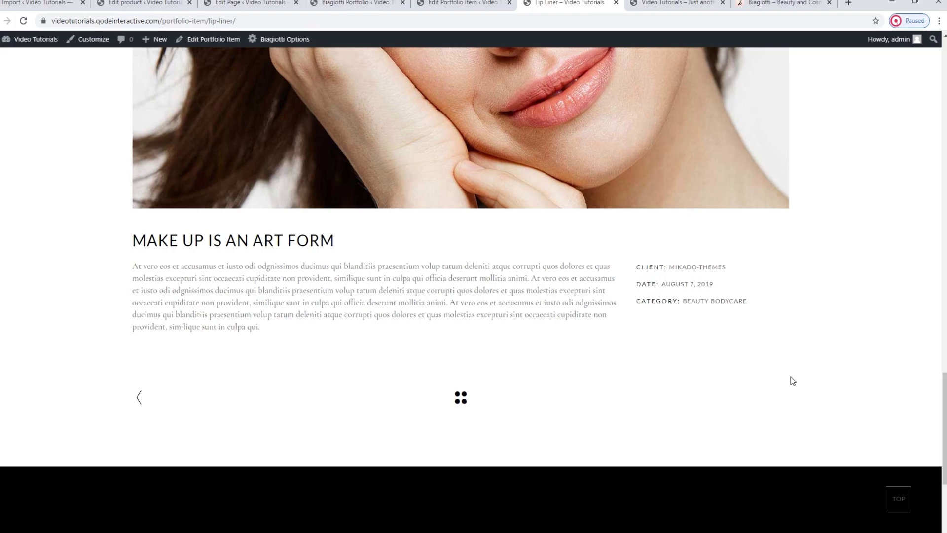
scroll(799, 377, "up", 2)
scroll(672, 339, "up", 20)
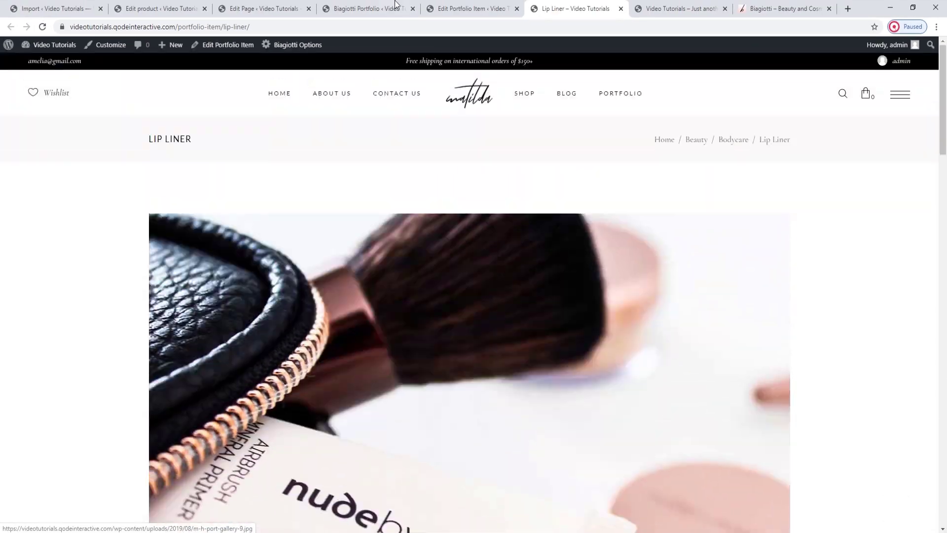
left_click(460, 8)
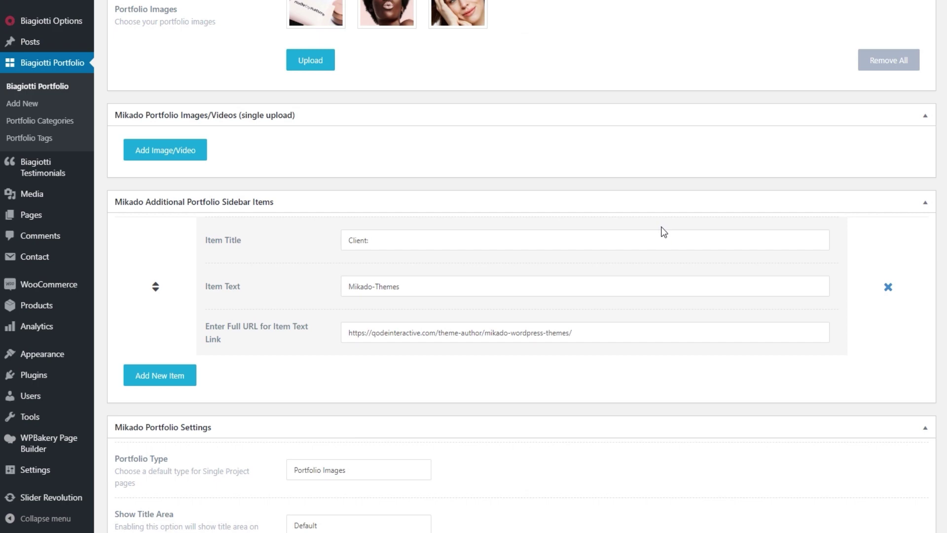
Set the Lip Liner item's Portfolio Type to Default and update the portfolio item
scroll(664, 232, "down", 5)
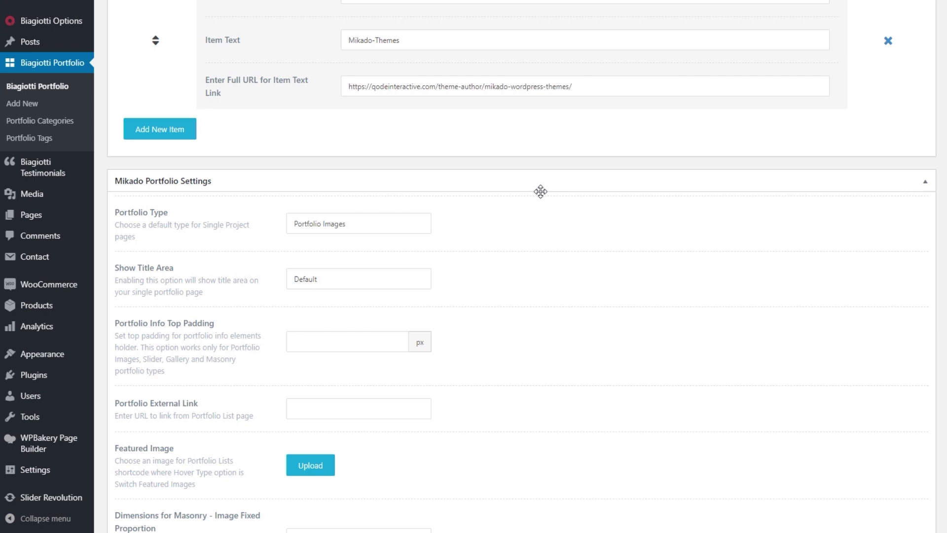
left_click(408, 228)
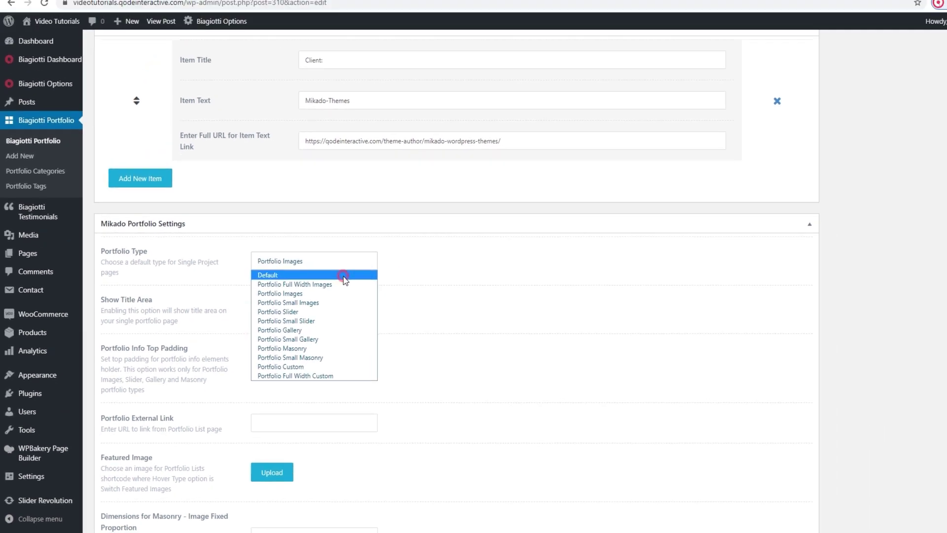
left_click(393, 240)
scroll(937, 317, "up", 4)
scroll(853, 345, "up", 15)
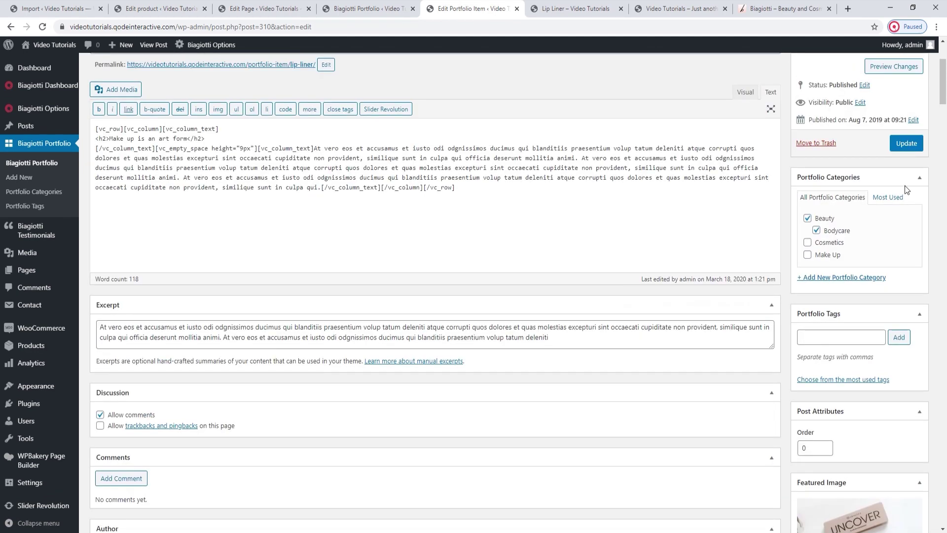
left_click(906, 144)
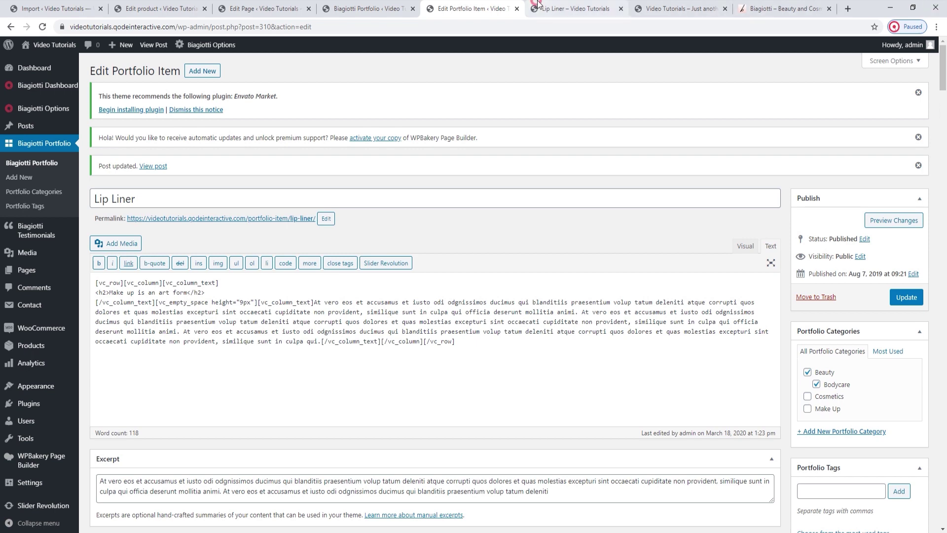
Examine the live Lip Liner page's image and text layout with the Default portfolio type, dismissing the newsletter pop-up
left_click(537, 5)
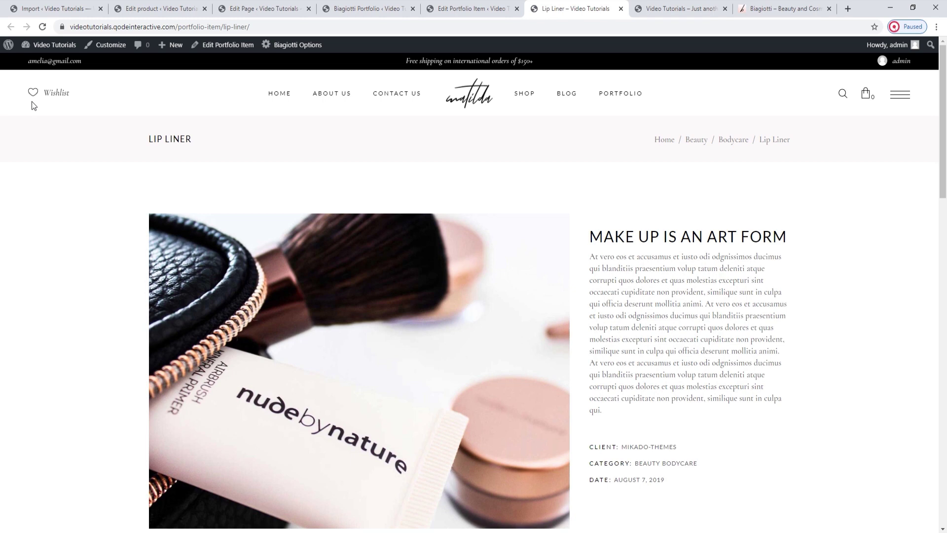
scroll(423, 321, "down", 3)
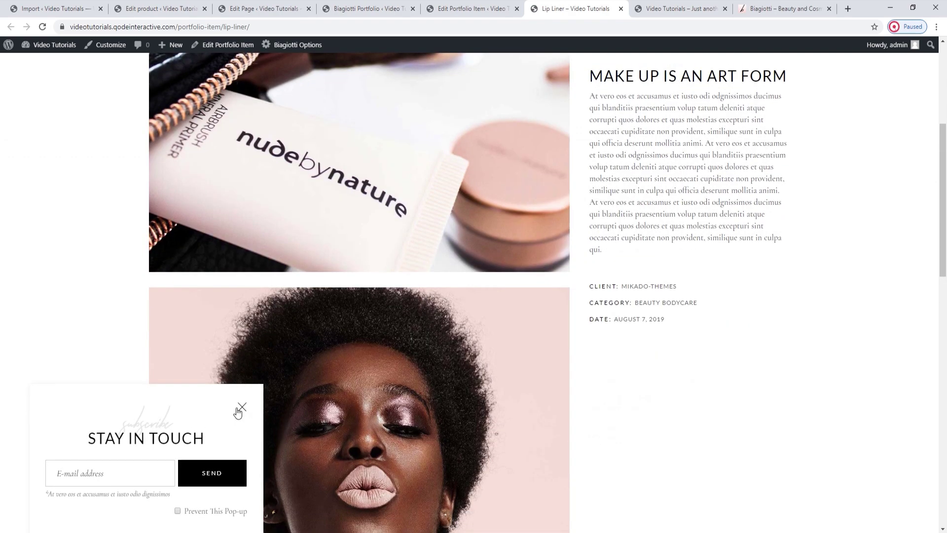
left_click(241, 410)
scroll(306, 377, "down", 12)
scroll(518, 355, "up", 7)
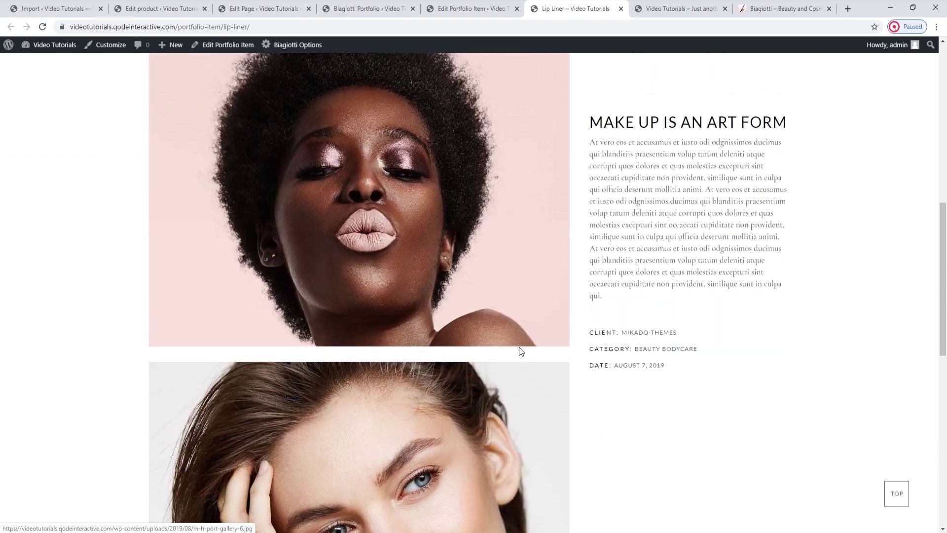
scroll(519, 350, "up", 8)
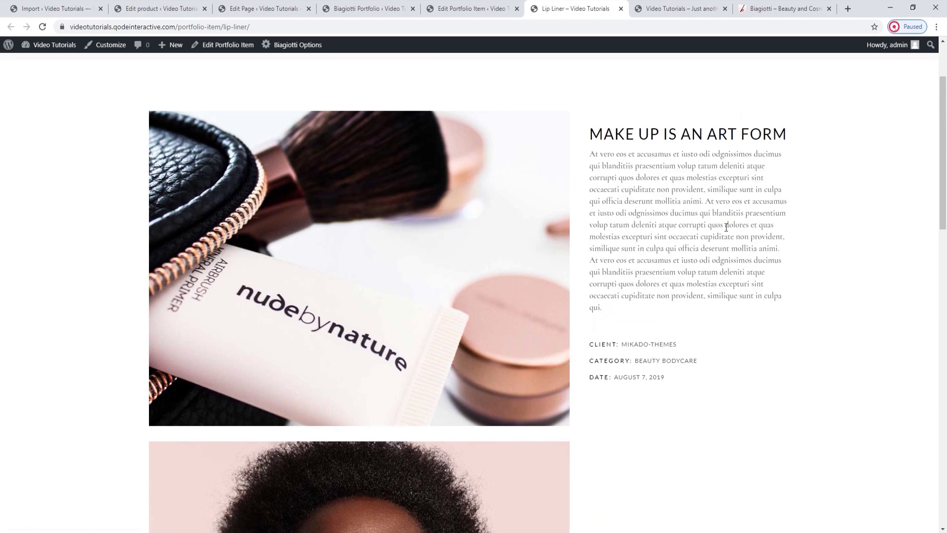
scroll(726, 227, "down", 8)
scroll(747, 213, "up", 10)
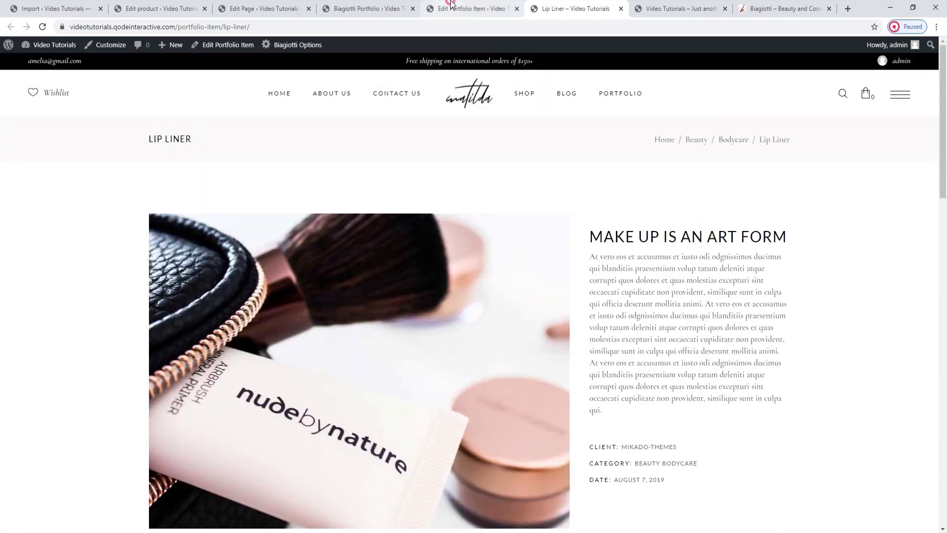
Set the Lip Liner item's Portfolio Type to Portfolio Full Width Images and update the portfolio item
left_click(451, 4)
scroll(438, 328, "down", 20)
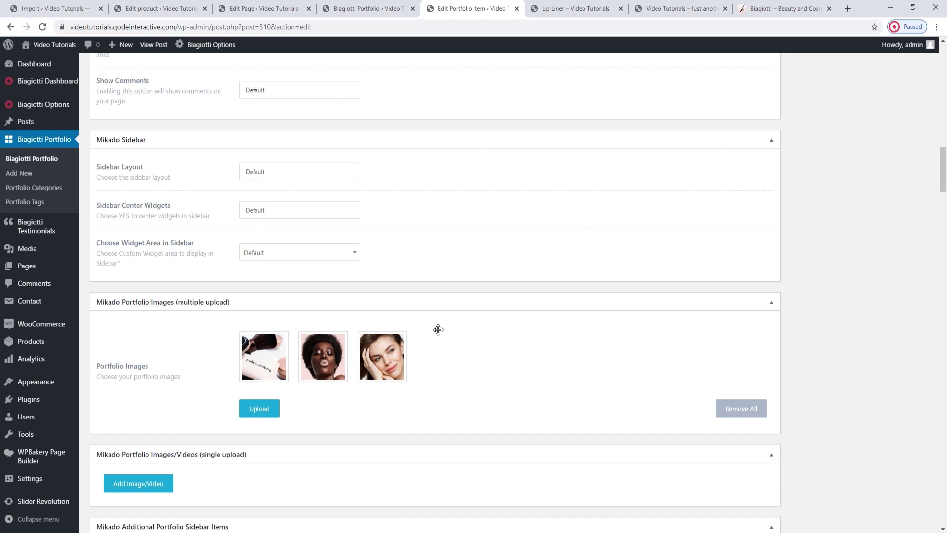
scroll(438, 329, "down", 11)
left_click(292, 277)
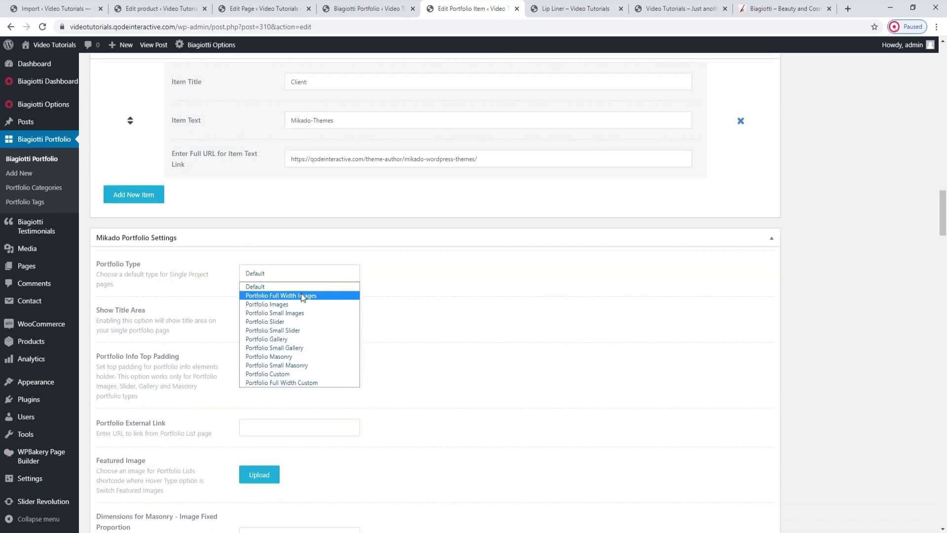
left_click(302, 295)
scroll(919, 361, "up", 20)
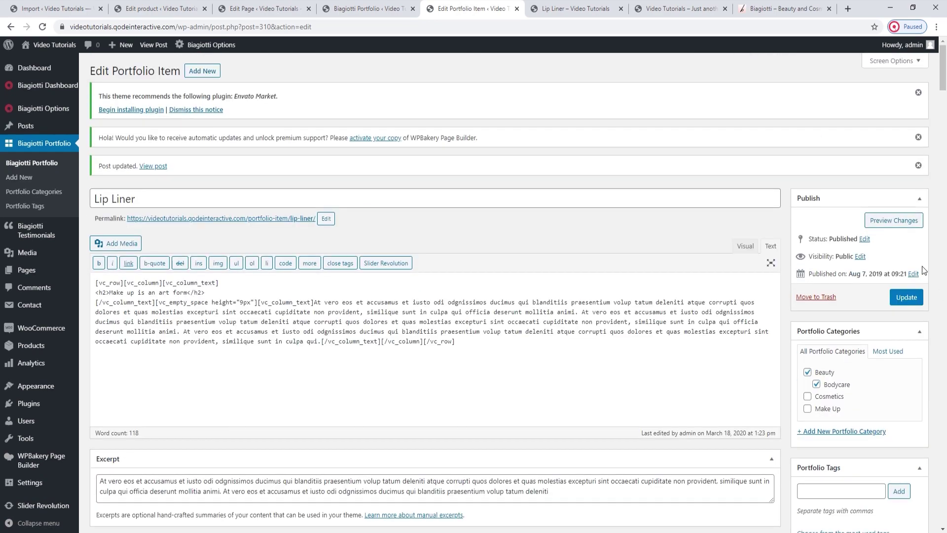
left_click(917, 292)
Reload the live Lip Liner page and examine its full-width images layout, dismissing the newsletter pop-up
left_click(574, 9)
left_click(42, 27)
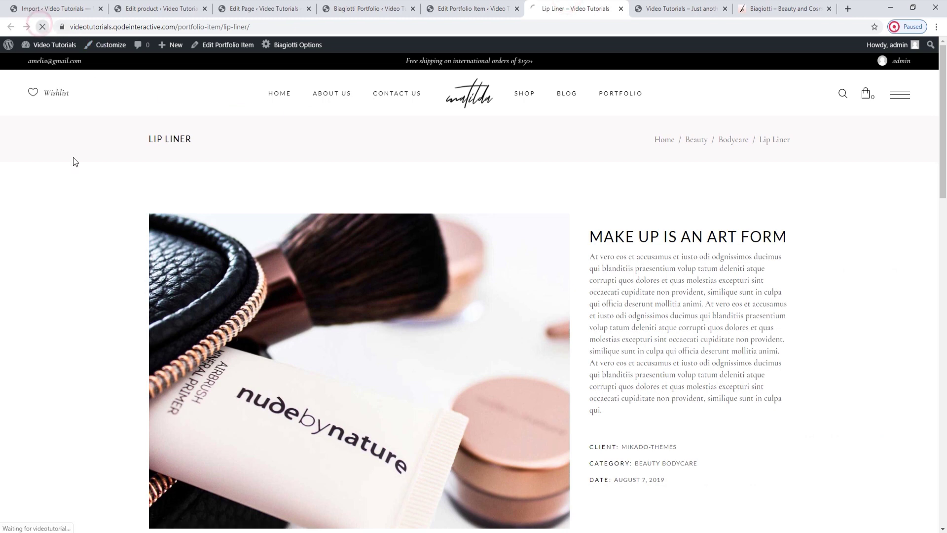
scroll(466, 295, "down", 3)
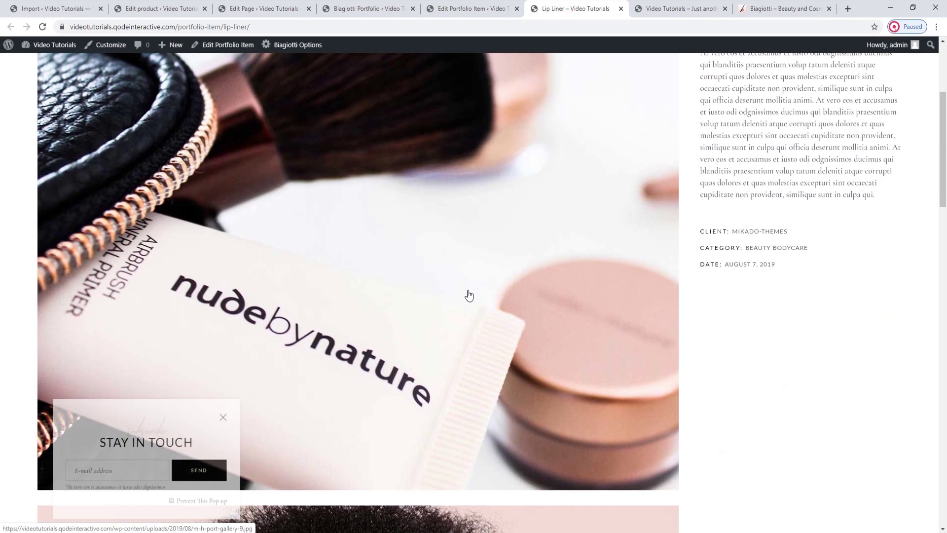
left_click(242, 407)
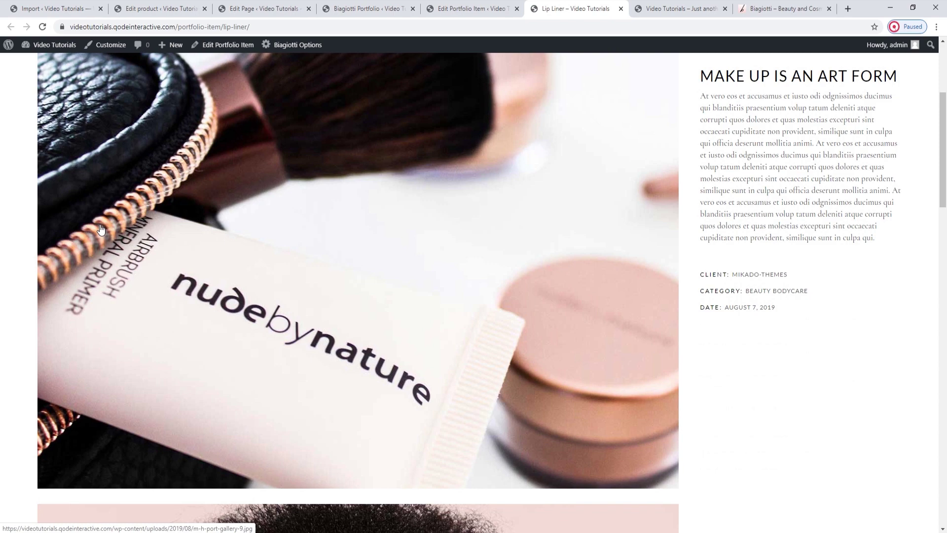
scroll(293, 288, "down", 1)
scroll(294, 289, "up", 5)
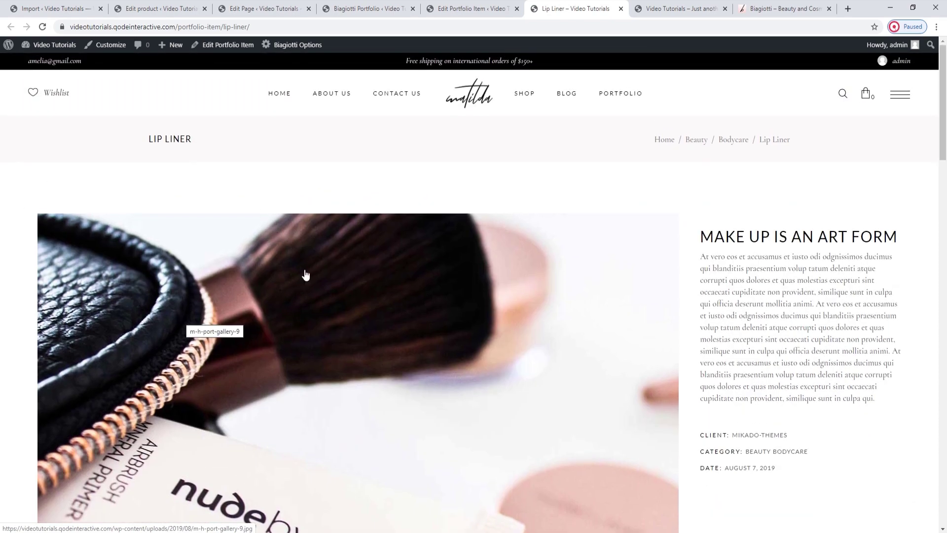
Set the Lip Liner item's Portfolio Type back to Portfolio Images and update the portfolio item
left_click(471, 8)
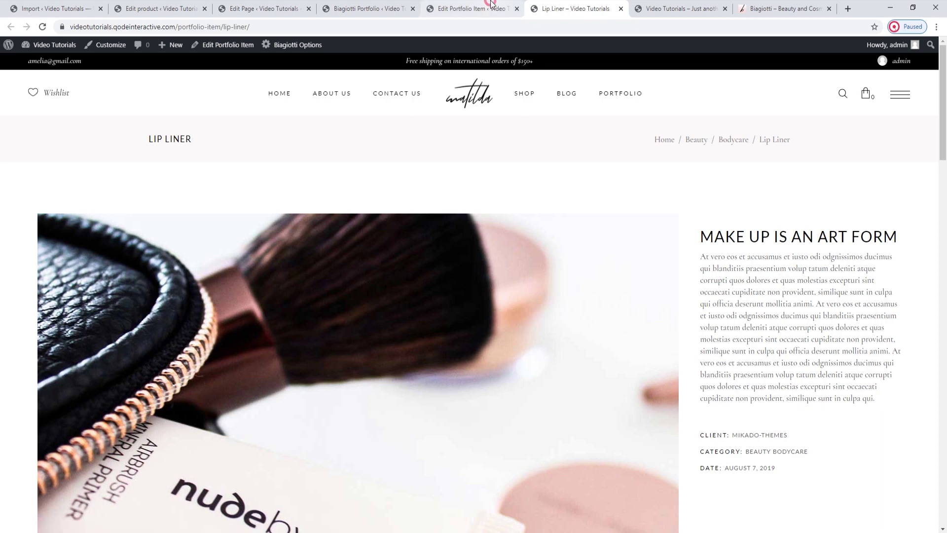
scroll(544, 316, "down", 6)
scroll(545, 313, "down", 15)
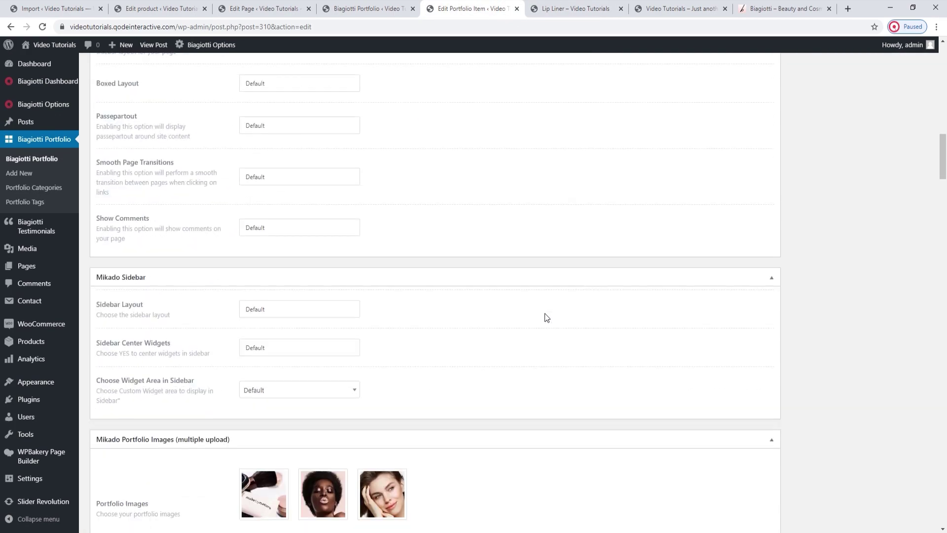
scroll(546, 317, "down", 10)
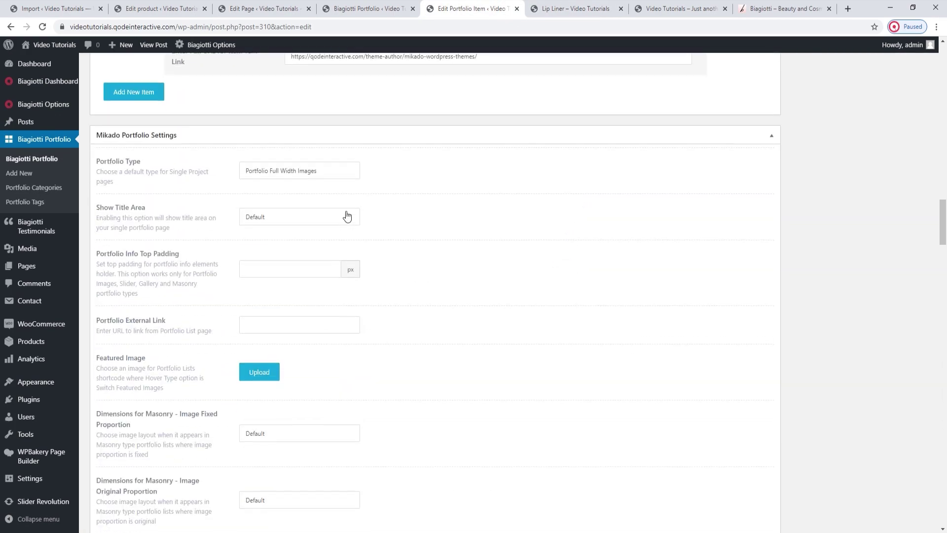
left_click(318, 166)
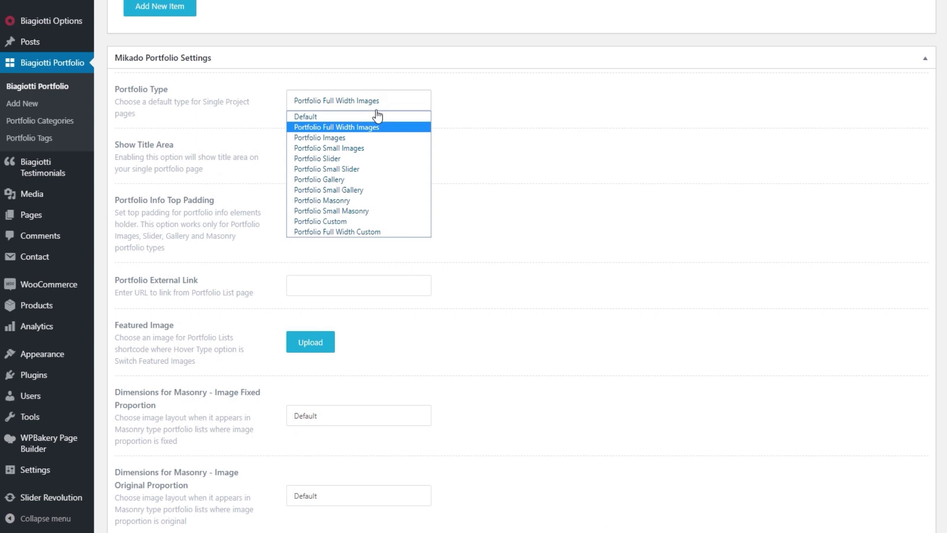
left_click(353, 138)
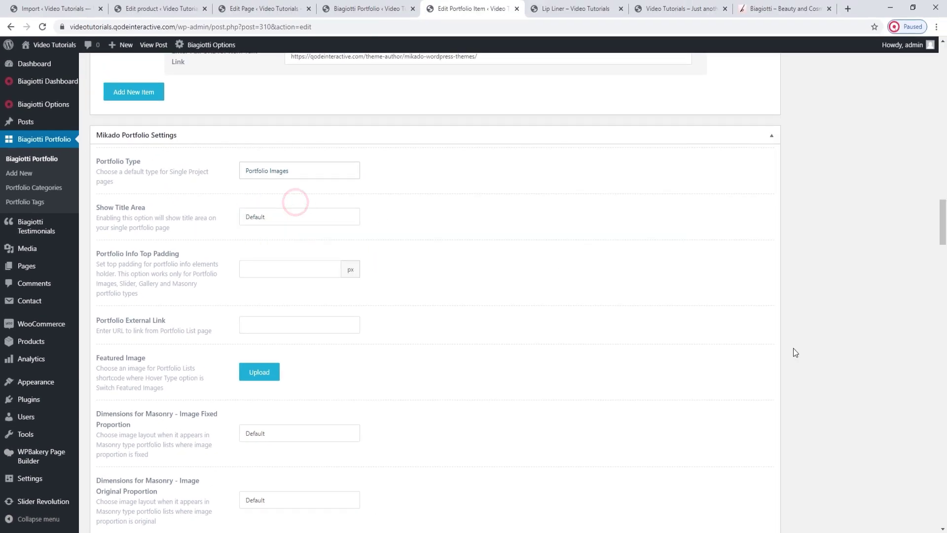
scroll(799, 352, "up", 20)
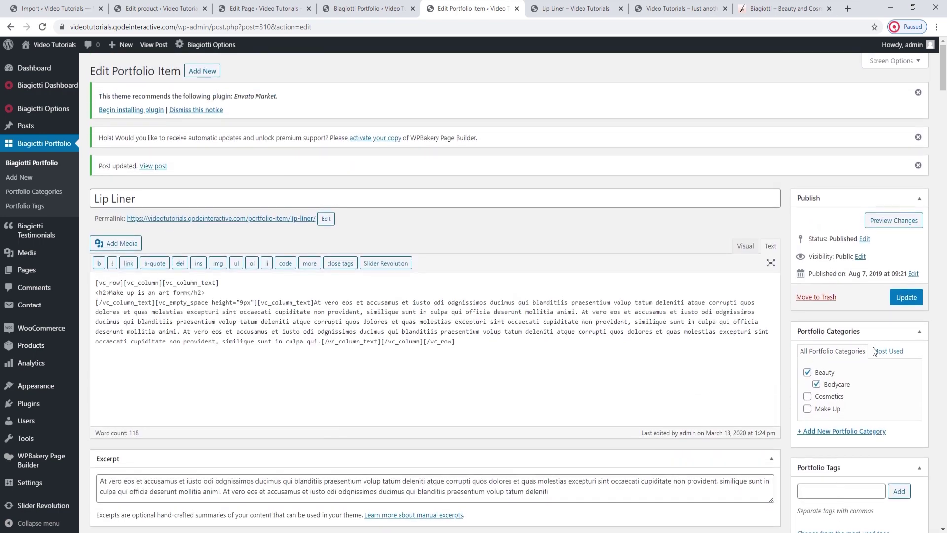
left_click(897, 298)
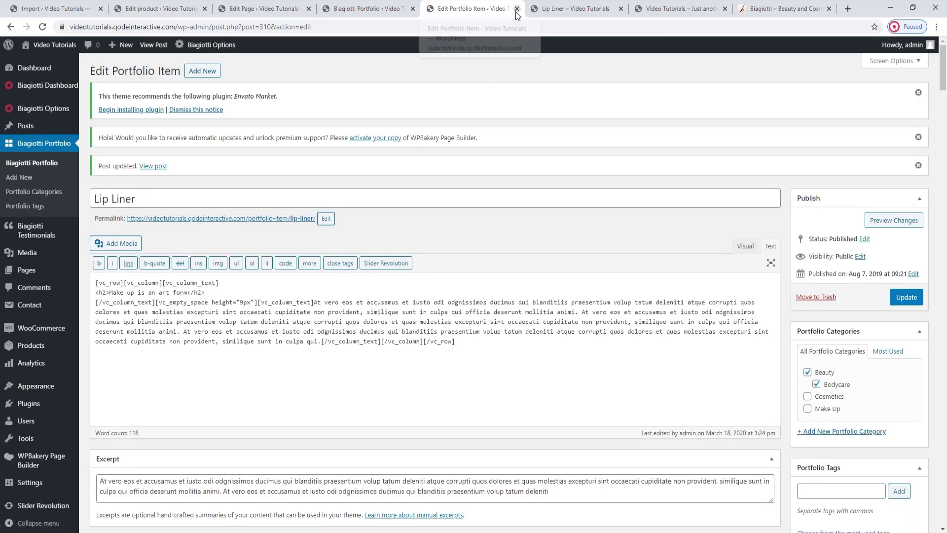
Close the portfolio item editor and portfolio list pages, and reload the home page to check its portfolio gallery, dismissing the newsletter pop-up
left_click(516, 8)
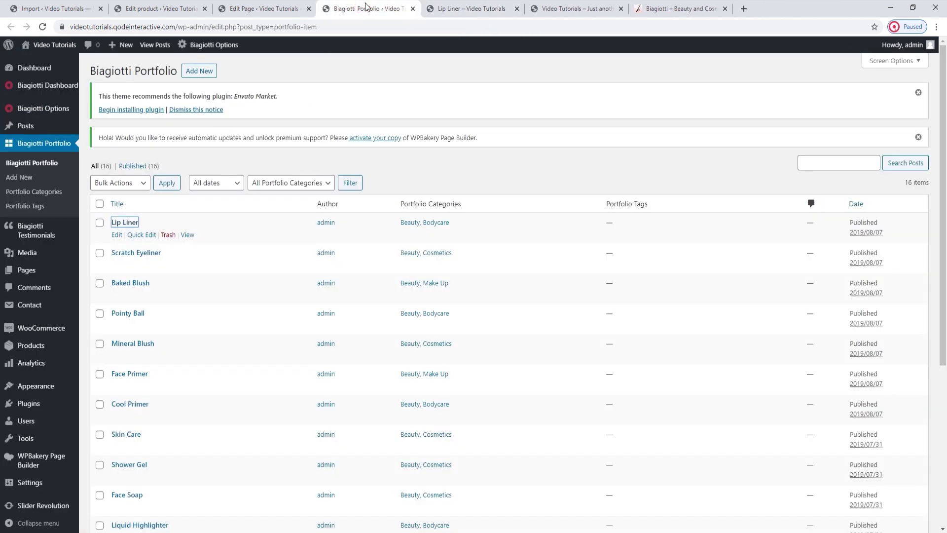
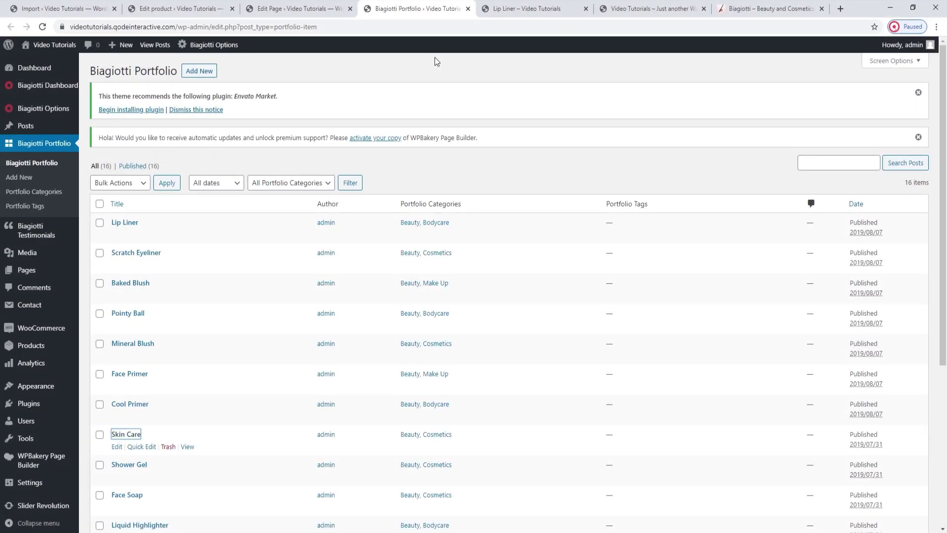
left_click(468, 8)
left_click(530, 9)
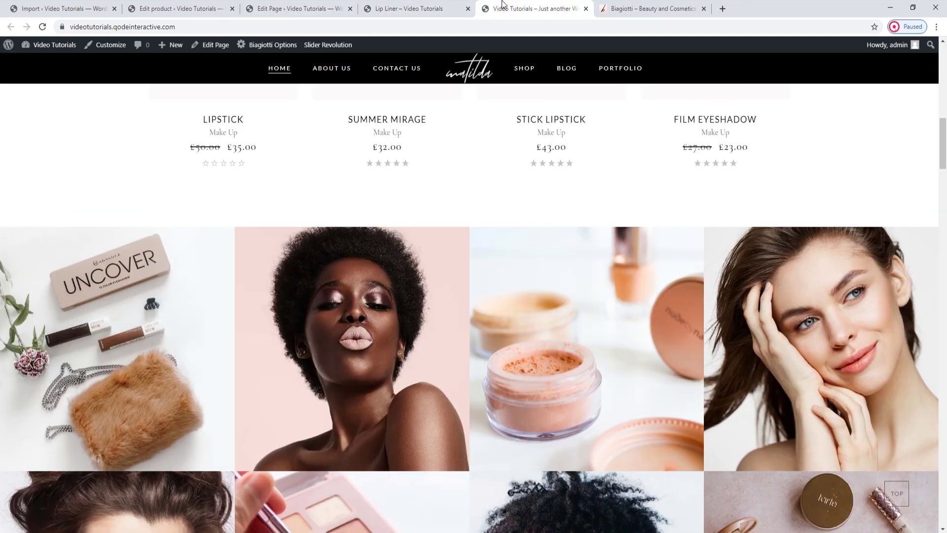
left_click(42, 28)
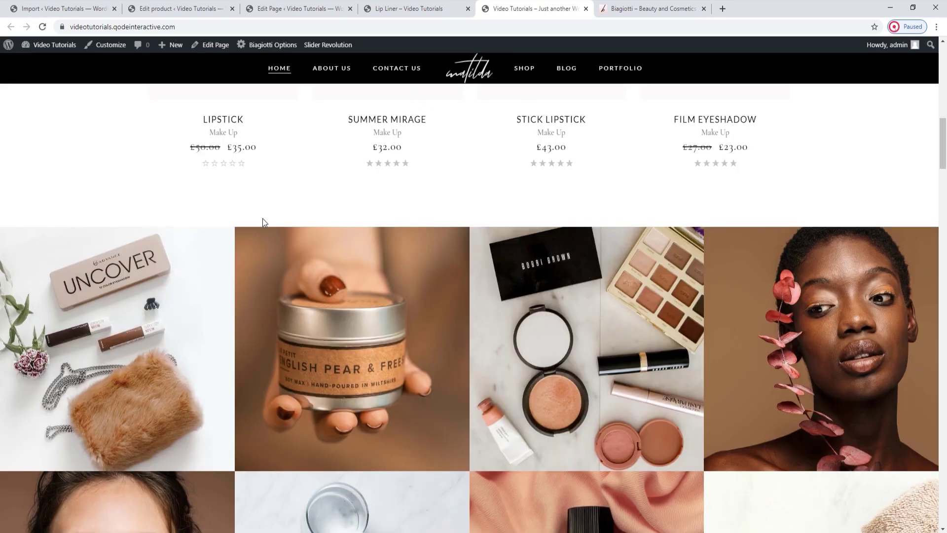
scroll(256, 217, "down", 5)
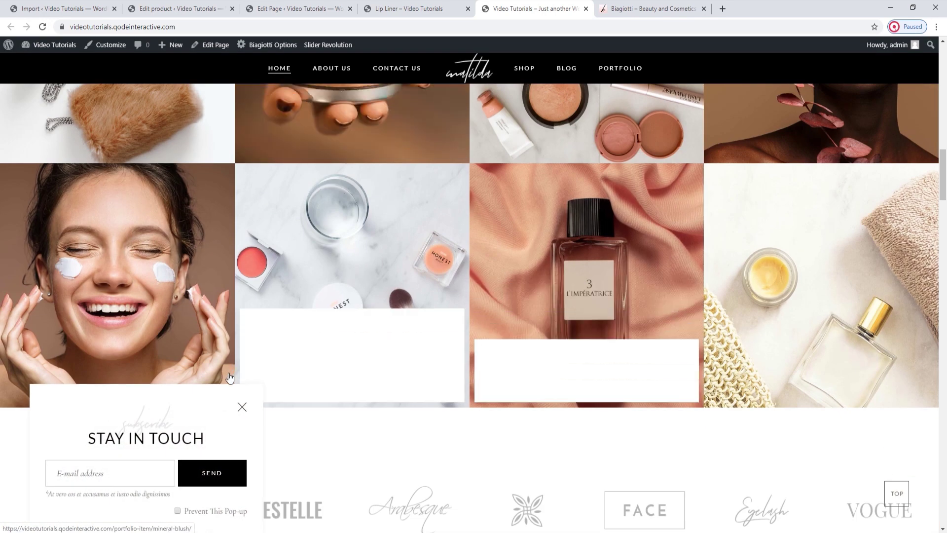
left_click(241, 407)
scroll(262, 339, "up", 3)
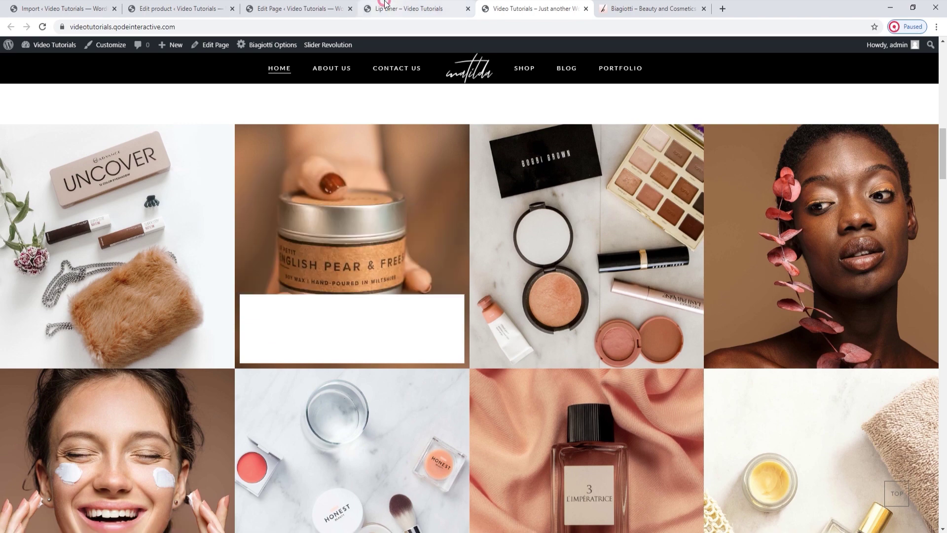
Close the Lip Liner page and review the home page Portfolio List's category, listed IDs, tag and order settings, ending at Content Layout
left_click(419, 9)
left_click(468, 9)
left_click(296, 9)
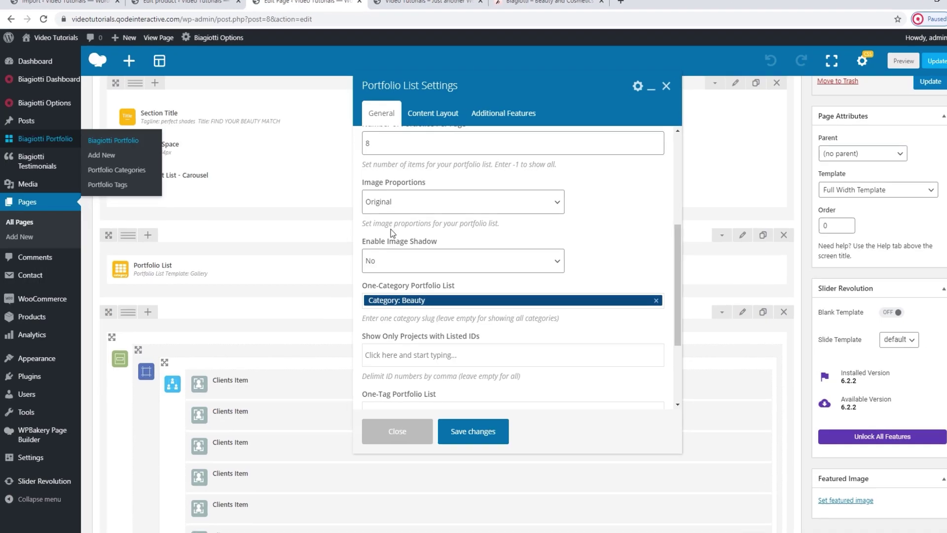
scroll(636, 343, "down", 3)
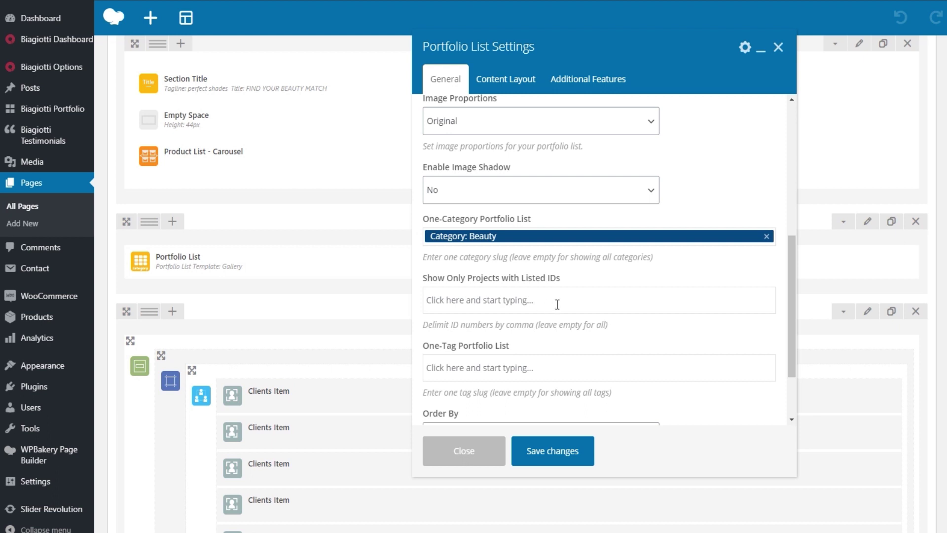
scroll(556, 304, "down", 2)
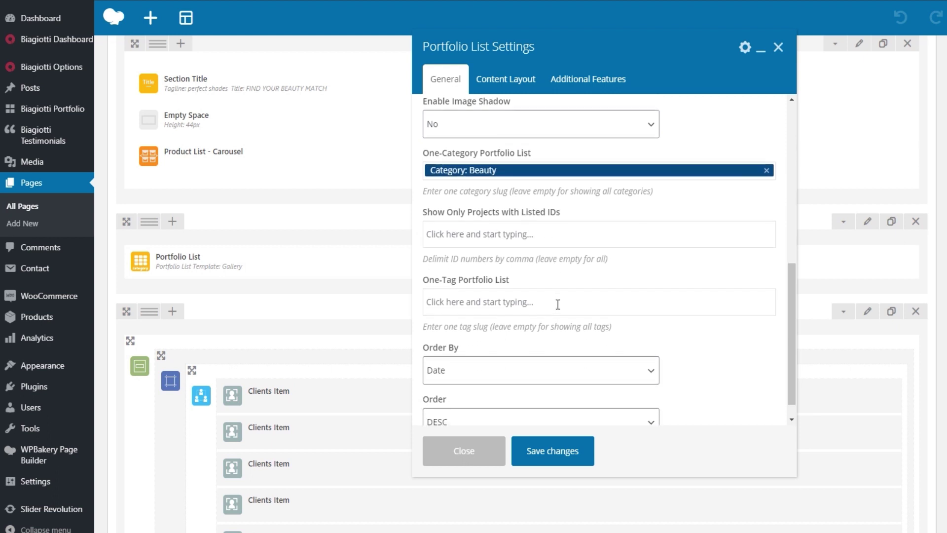
scroll(558, 304, "down", 1)
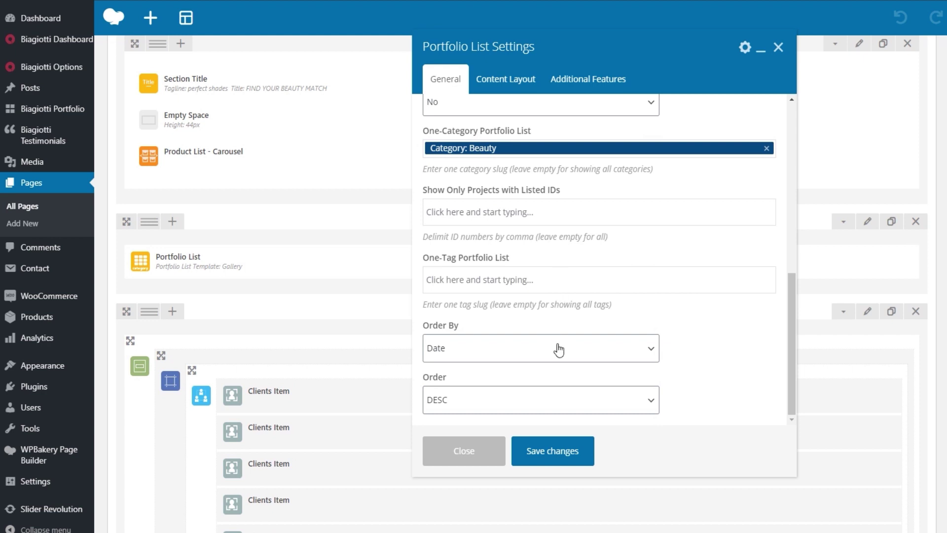
left_click(532, 405)
left_click(532, 403)
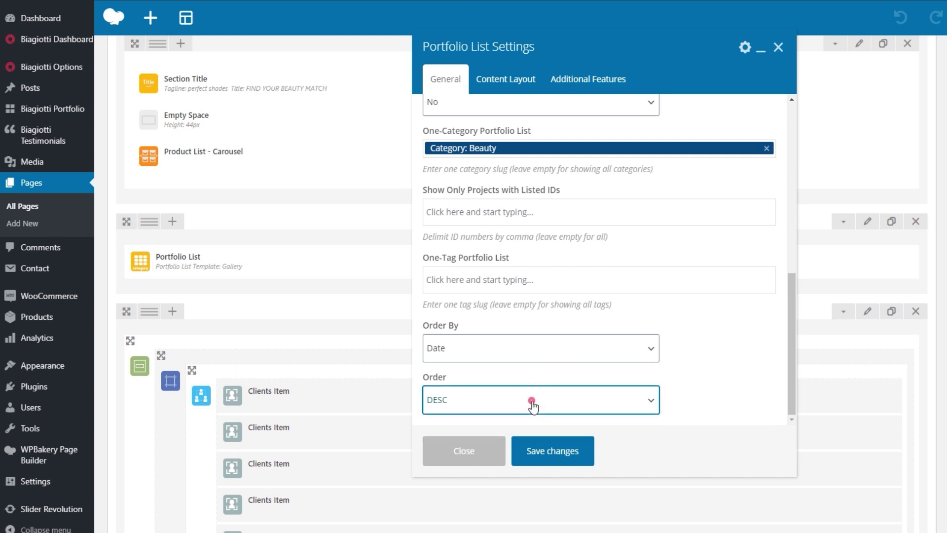
left_click(529, 84)
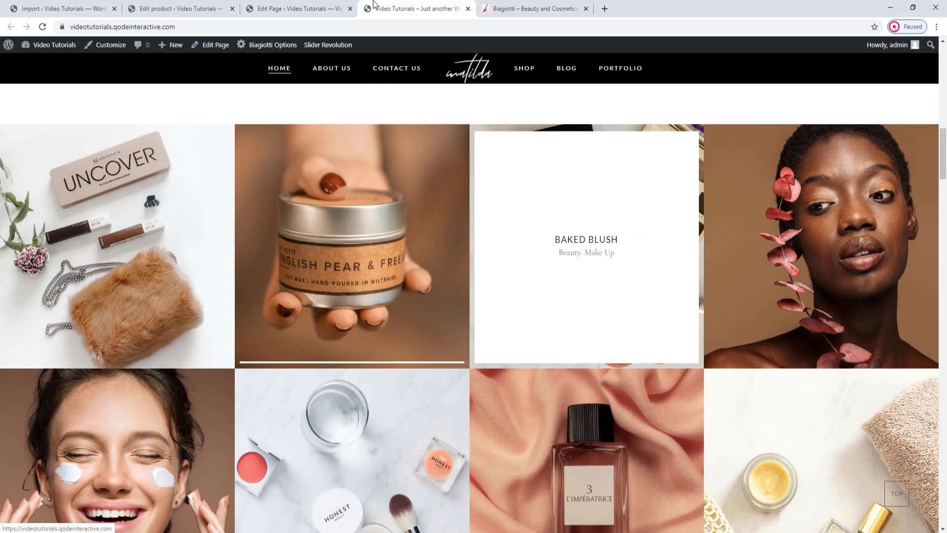
Examine the Portfolio List's Enable Title choices and compare them with the title overlays in the live home page gallery
key("ctrl+Page_Up")
left_click(456, 215)
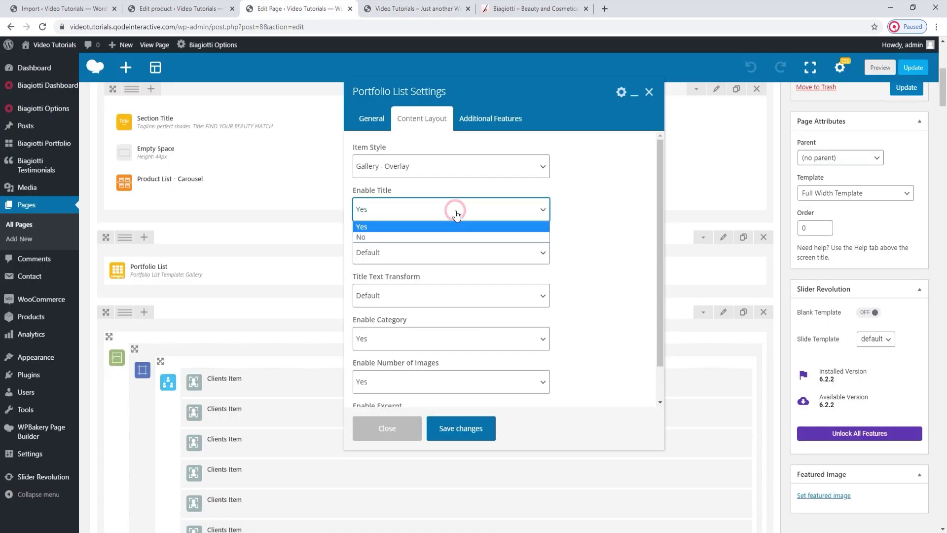
left_click(454, 212)
left_click(398, 6)
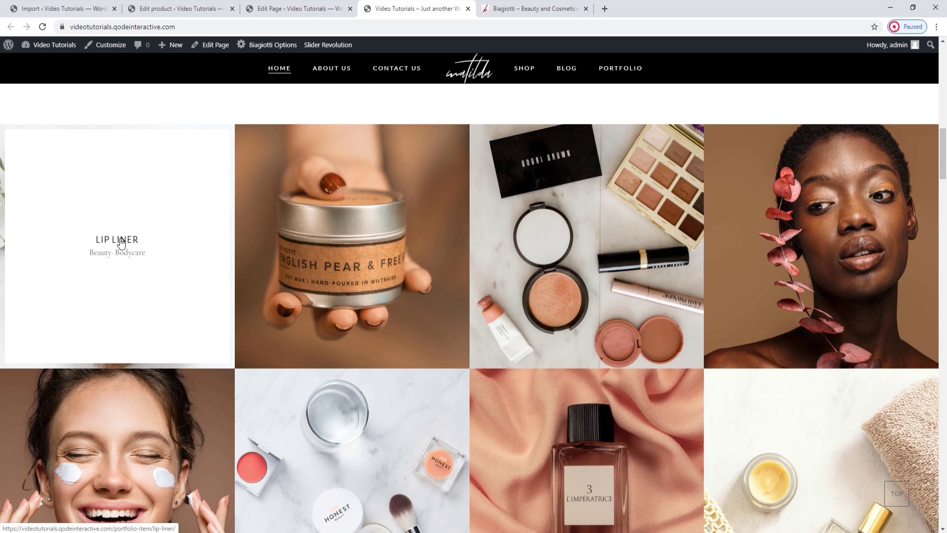
key("ctrl+Page_Up")
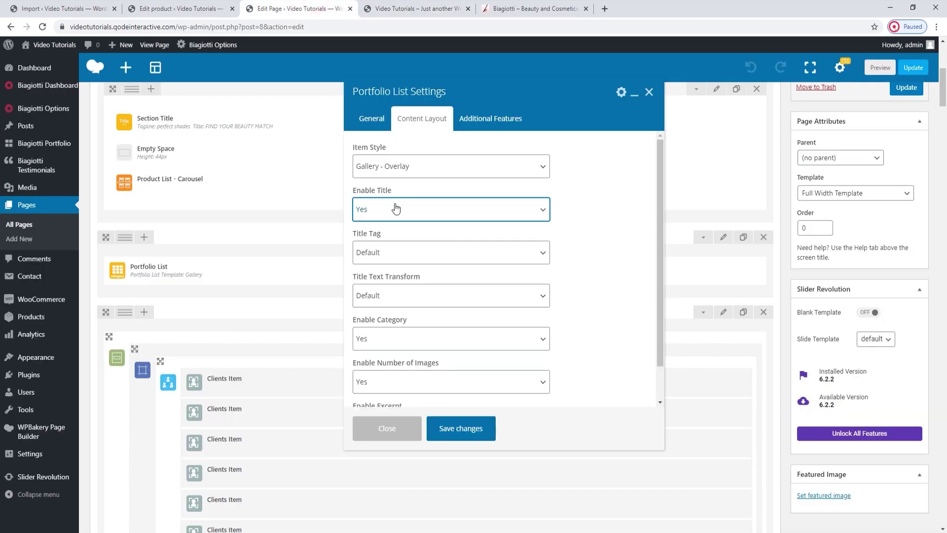
Examine the Title Tag choices and the text transform and category settings, comparing them with the Lip Liner overlay on the live page
left_click(433, 261)
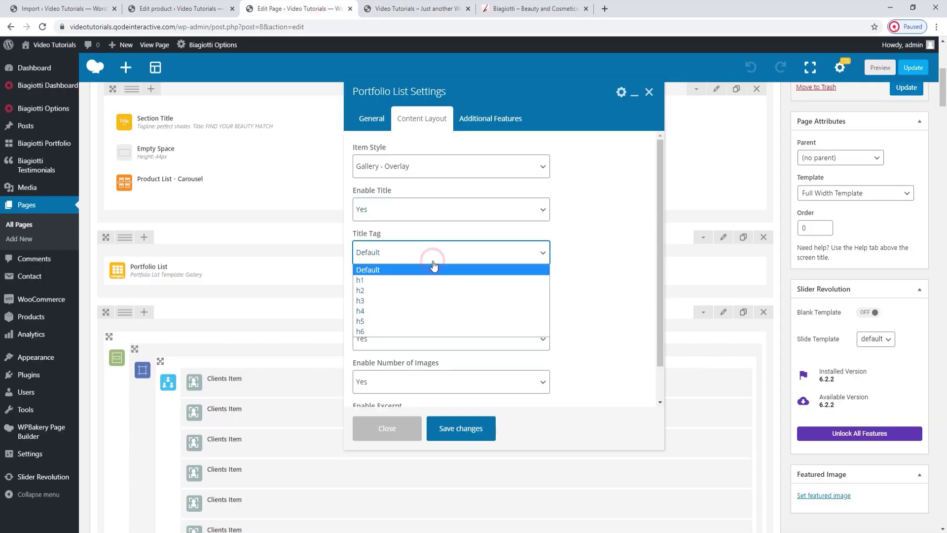
left_click(433, 268)
scroll(432, 296, "down", 1)
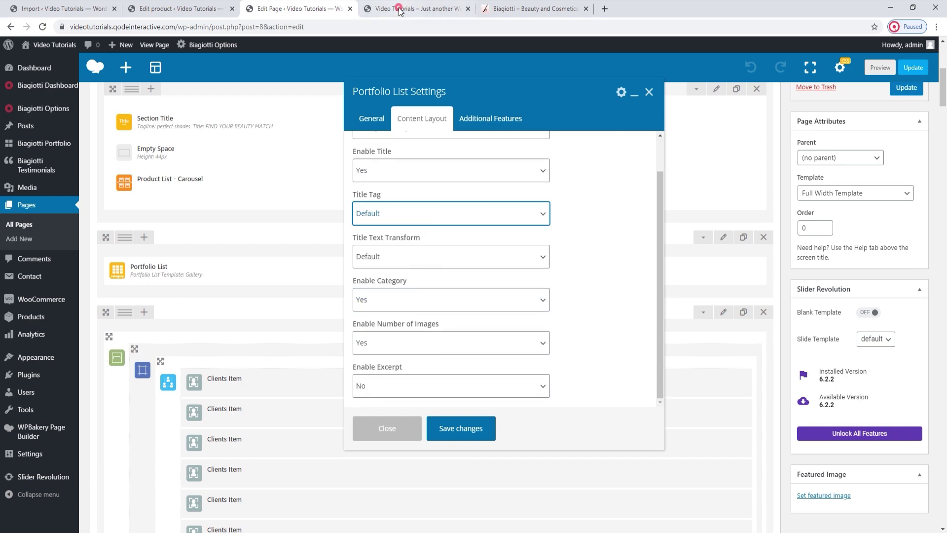
key("ctrl+Page_Down")
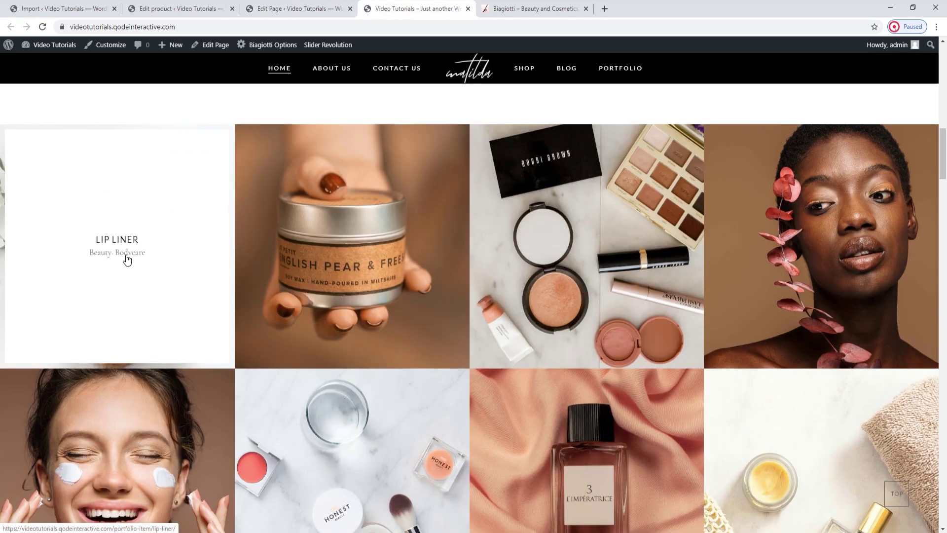
left_click(295, 7)
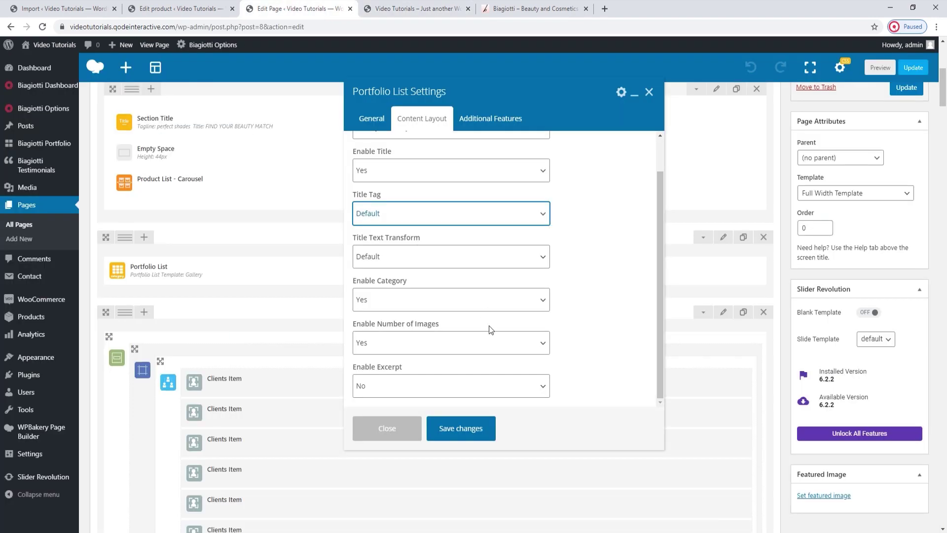
Compare the Portfolio List's category, number of images and excerpt settings with the live gallery's item overlays
scroll(494, 329, "down", 1)
left_click(417, 8)
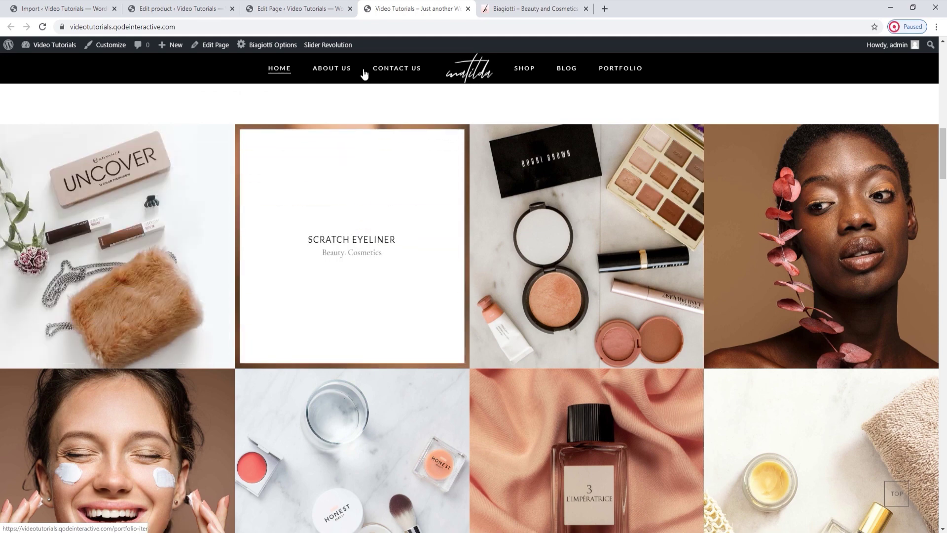
left_click(295, 8)
left_click(417, 8)
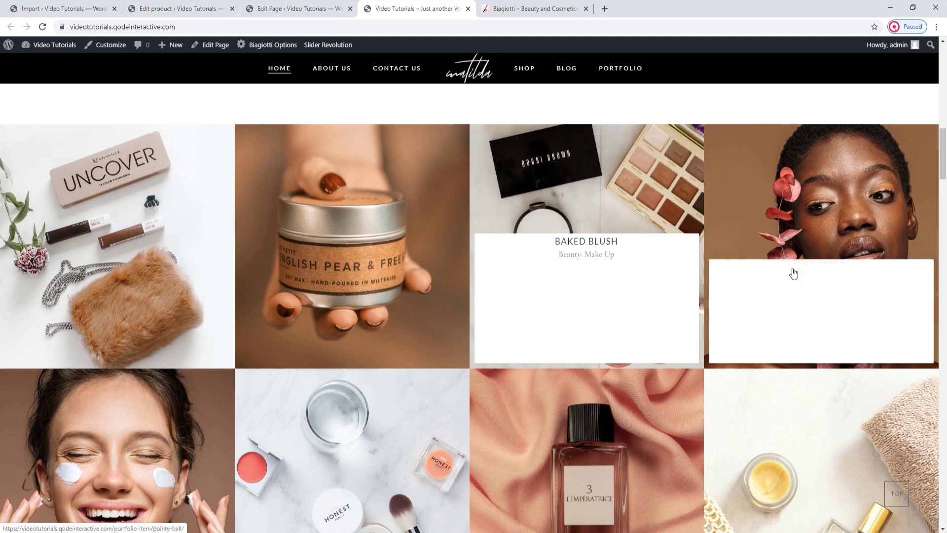
left_click(345, 6)
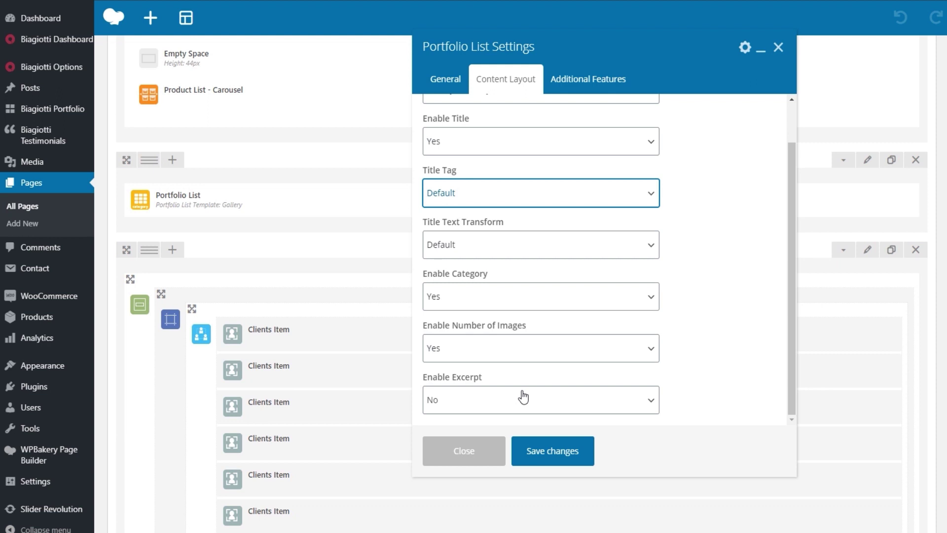
Review the Portfolio List's Additional Features, close its settings without saving, and view the client logo carousel on the live home page
left_click(586, 84)
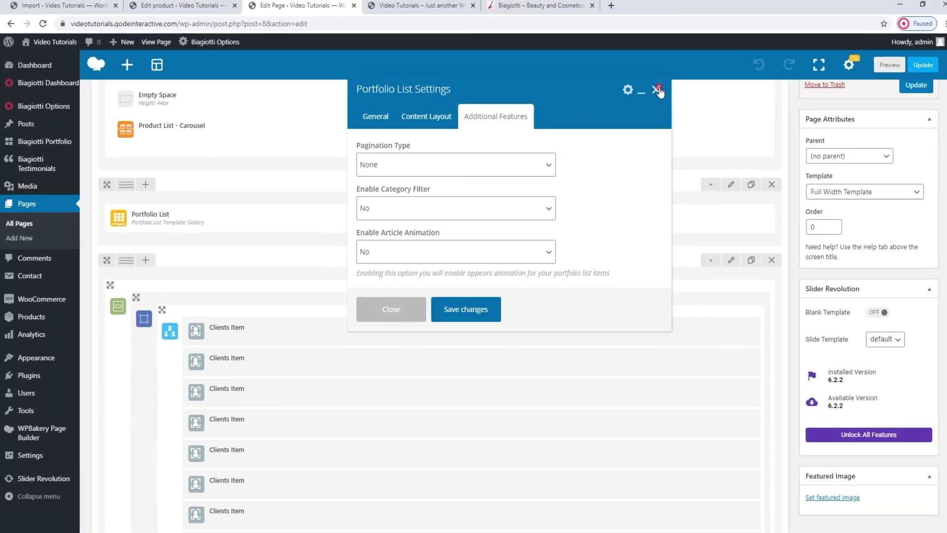
left_click(778, 47)
left_click(428, 4)
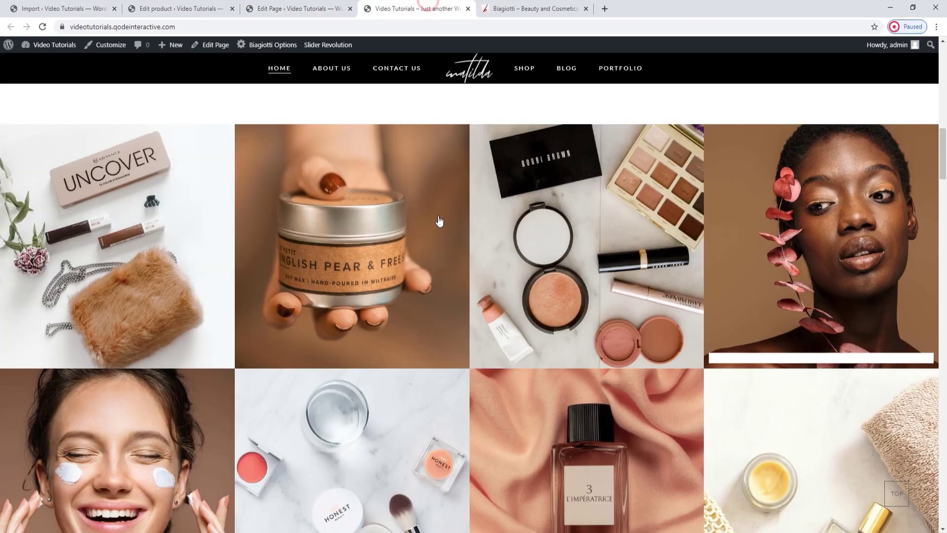
scroll(461, 238, "down", 10)
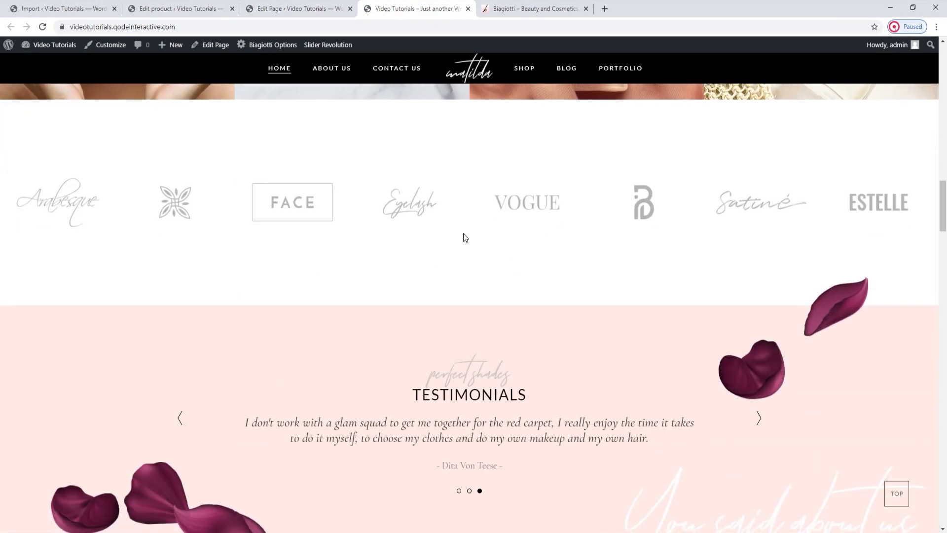
scroll(463, 237, "up", 1)
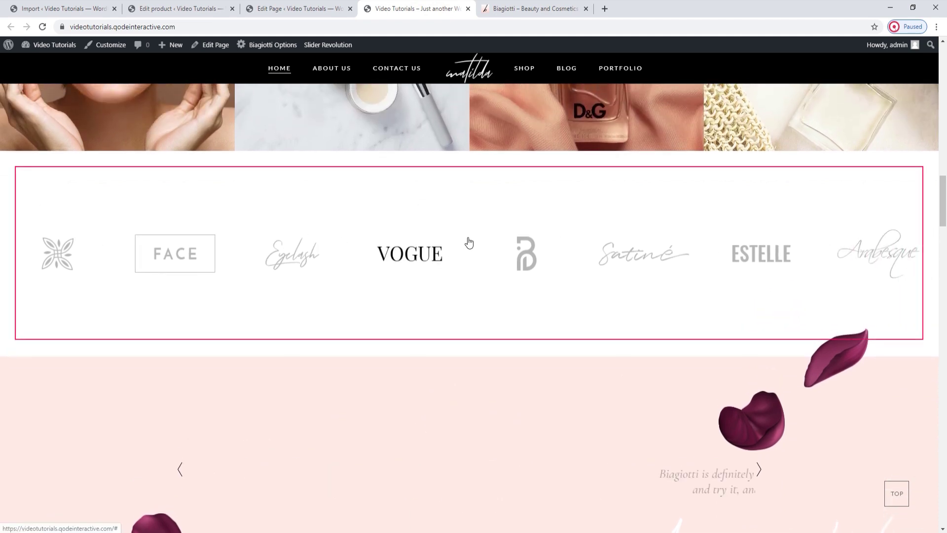
Open the settings of the Elements Holder wrapping the clients section in the page editor, review all its options, and close them
left_click(296, 9)
scroll(461, 291, "down", 2)
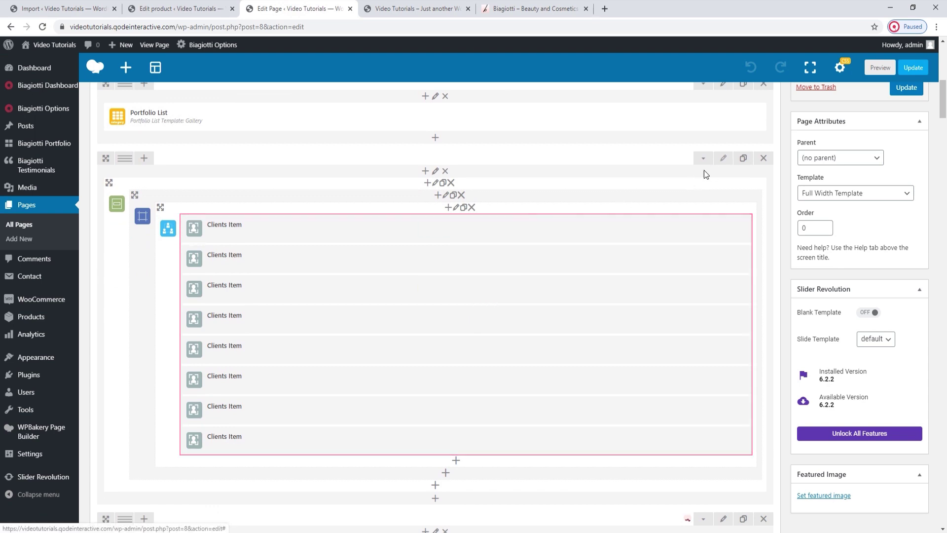
left_click(435, 183)
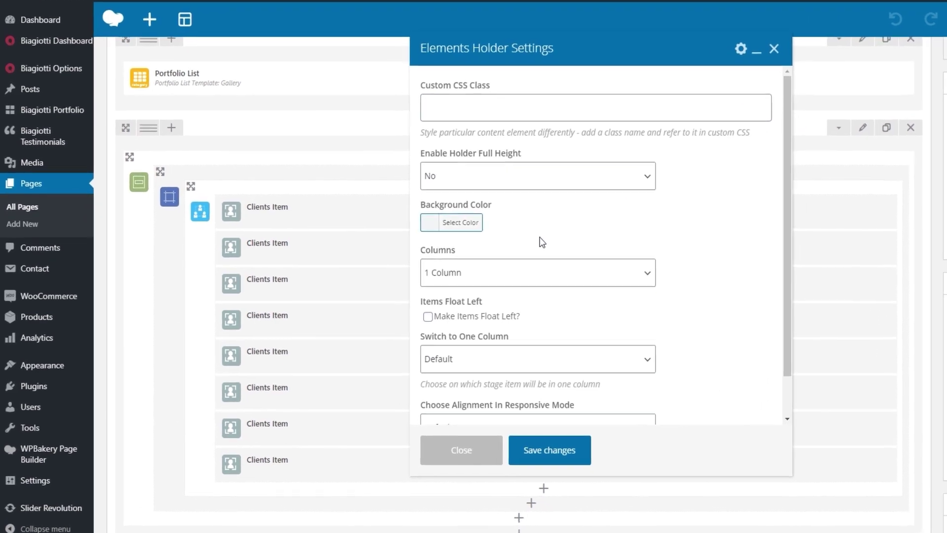
scroll(542, 242, "down", 1)
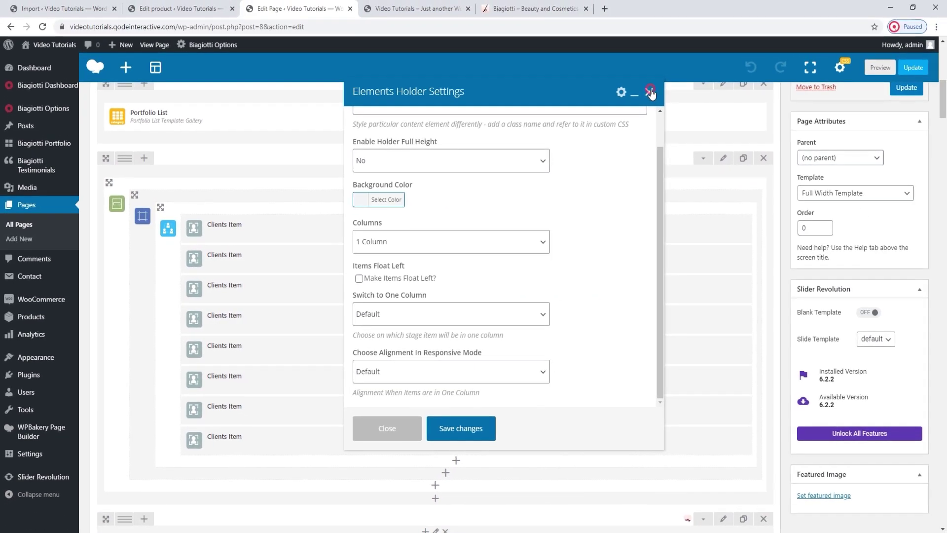
left_click(778, 47)
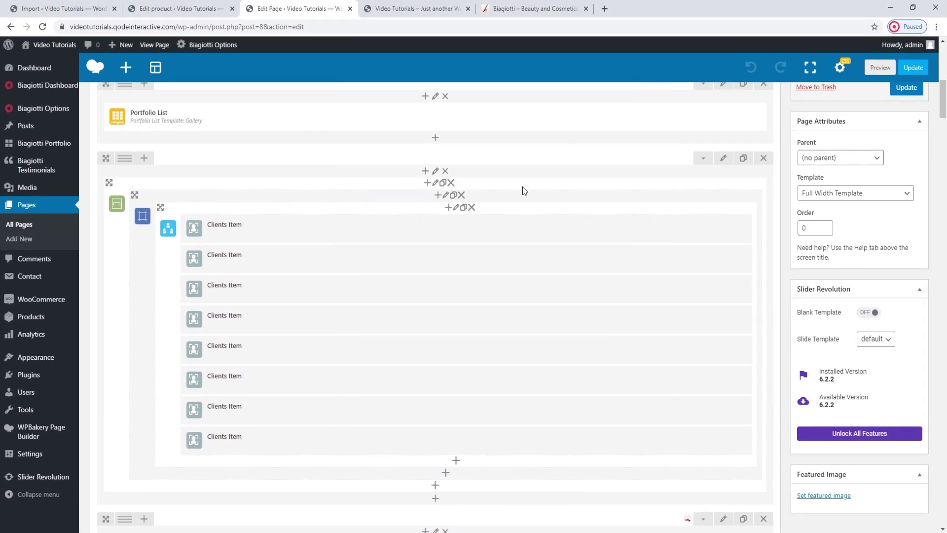
Review the clients section's Elements Holder Item padding values against the spacing on the live page, and save the item's settings
left_click(444, 198)
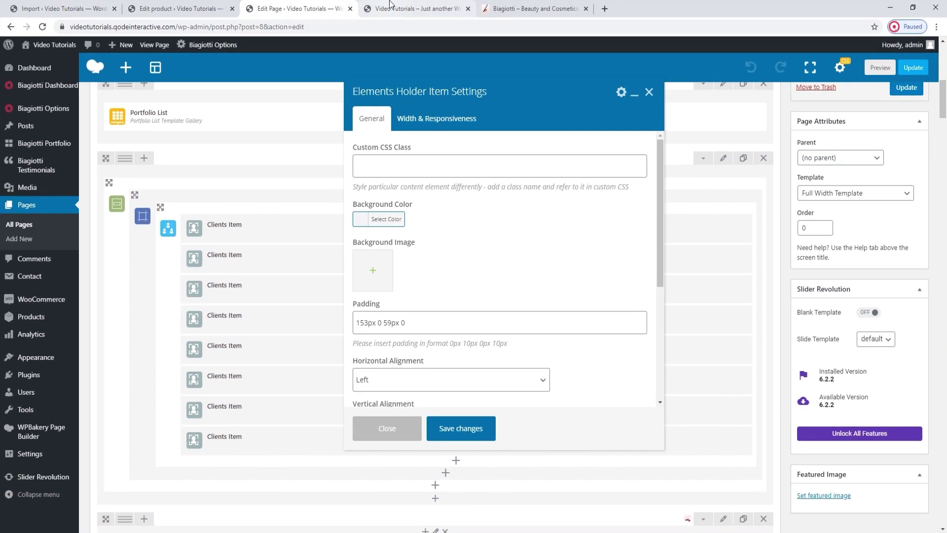
left_click(409, 9)
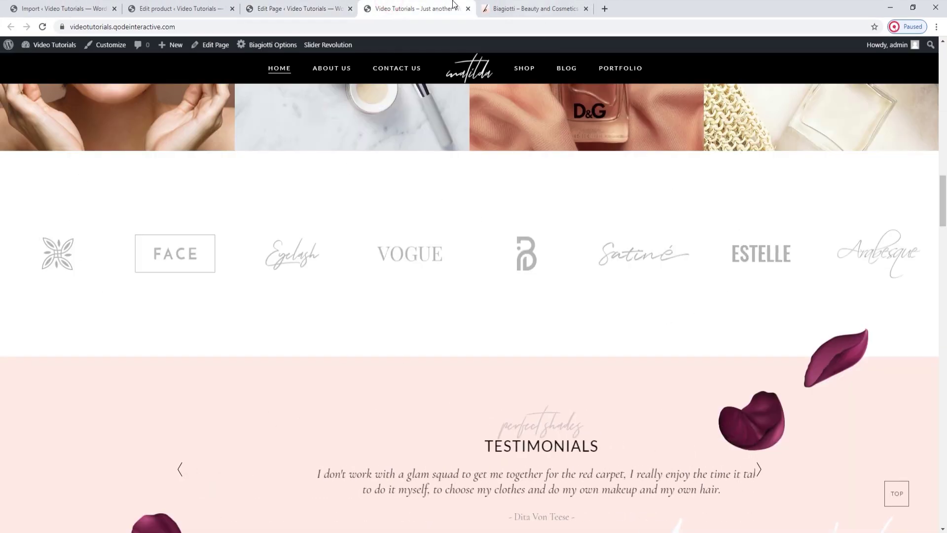
left_click(327, 6)
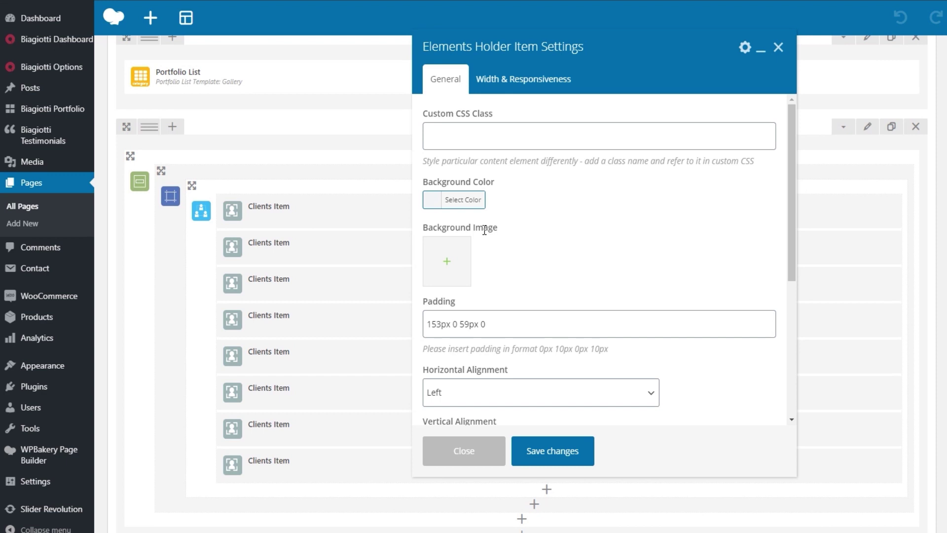
left_click_drag(428, 324, 441, 324)
left_click(454, 326)
left_click_drag(464, 325, 490, 325)
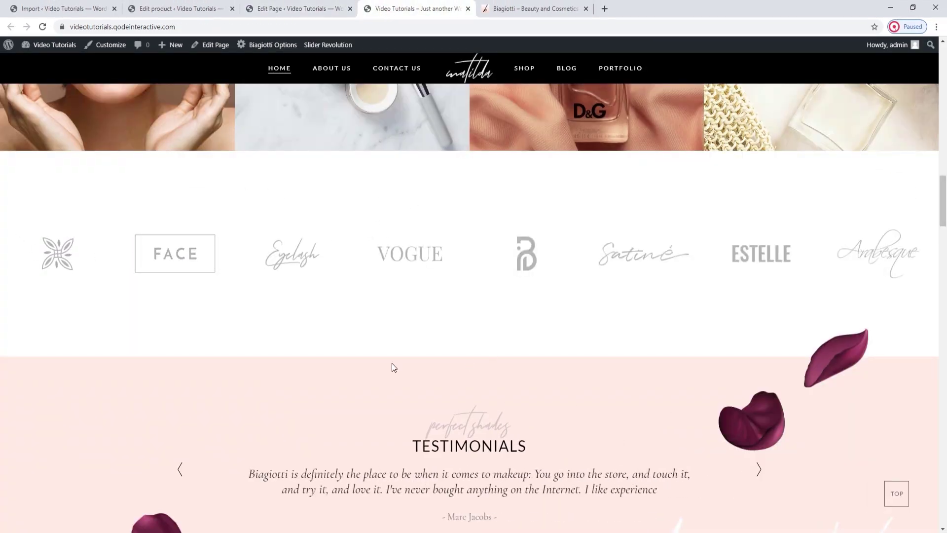
left_click(322, 5)
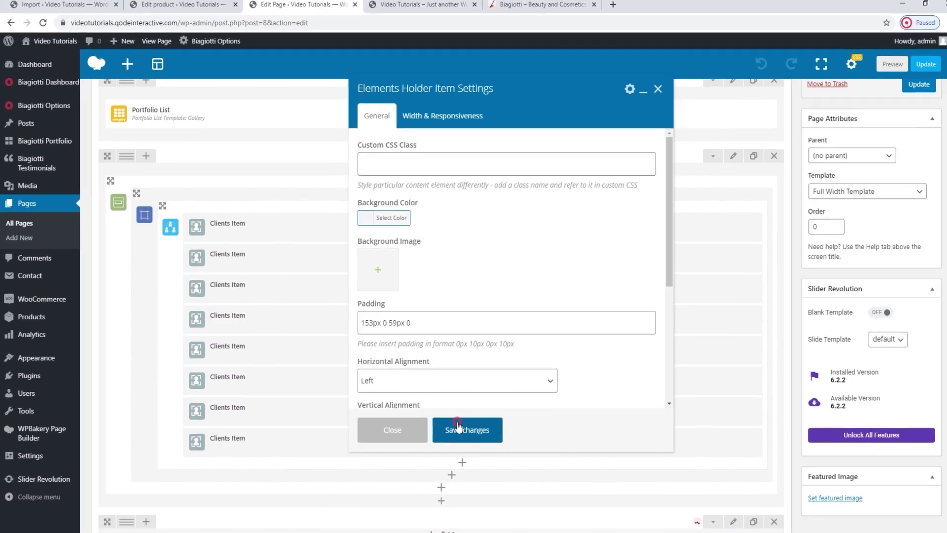
left_click(538, 450)
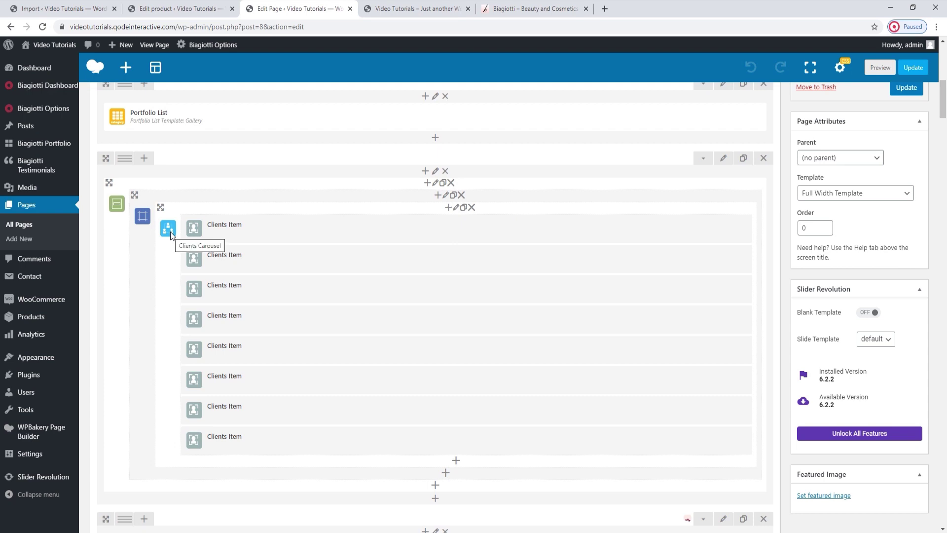
Open the Clients Carousel settings and compare the Number Of Visible Items choices with the logos on the live page
left_click(454, 209)
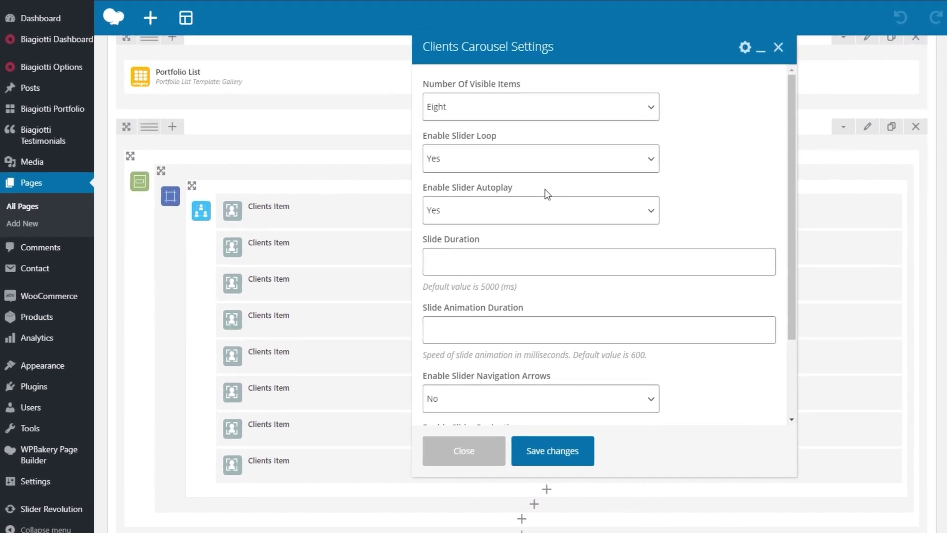
left_click(523, 117)
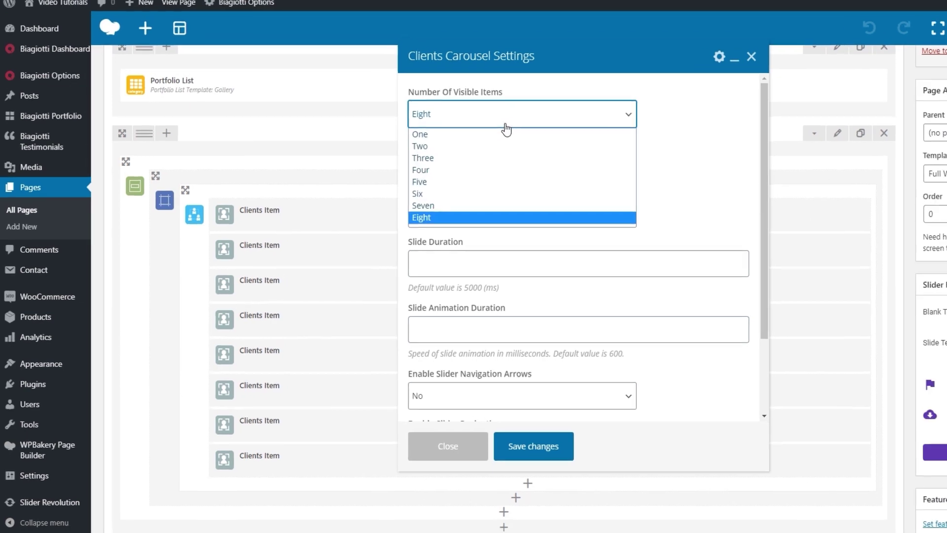
left_click(524, 118)
left_click(424, 8)
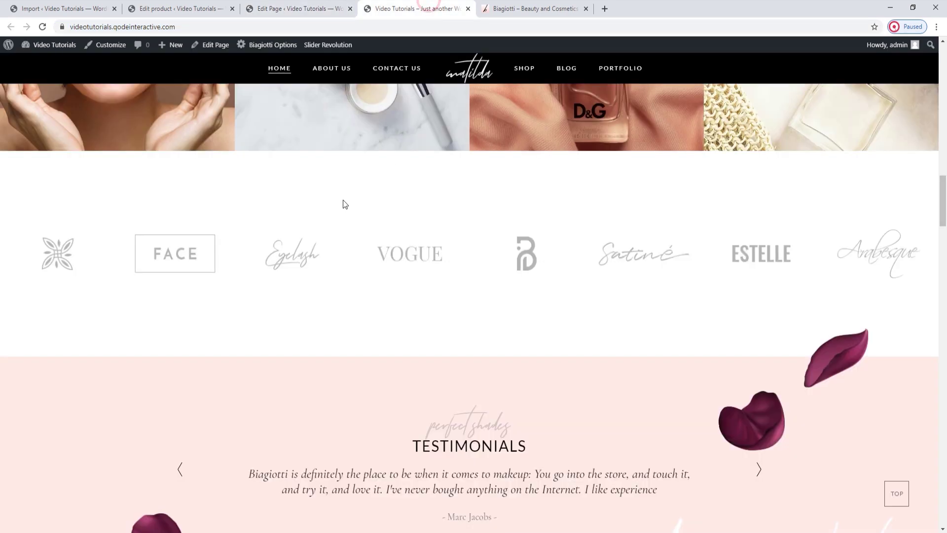
left_click(341, 9)
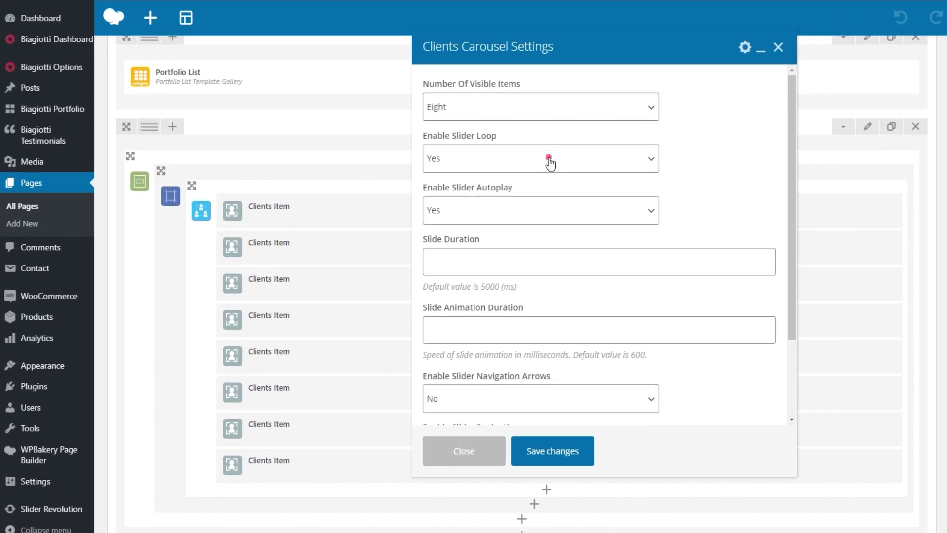
Examine the Clients Carousel's Enable Slider Loop and Enable Slider Autoplay choices, leaving both set to Yes
left_click(465, 186)
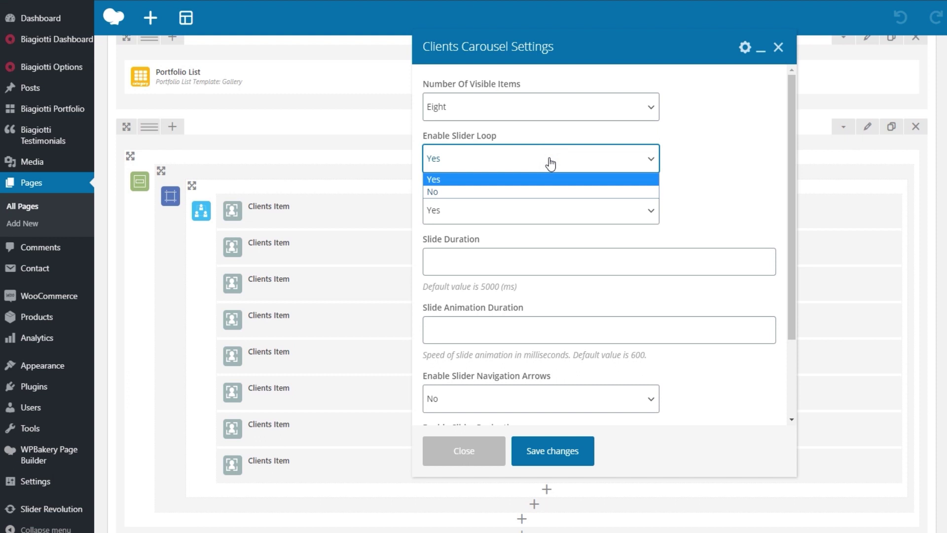
left_click(551, 164)
left_click(555, 211)
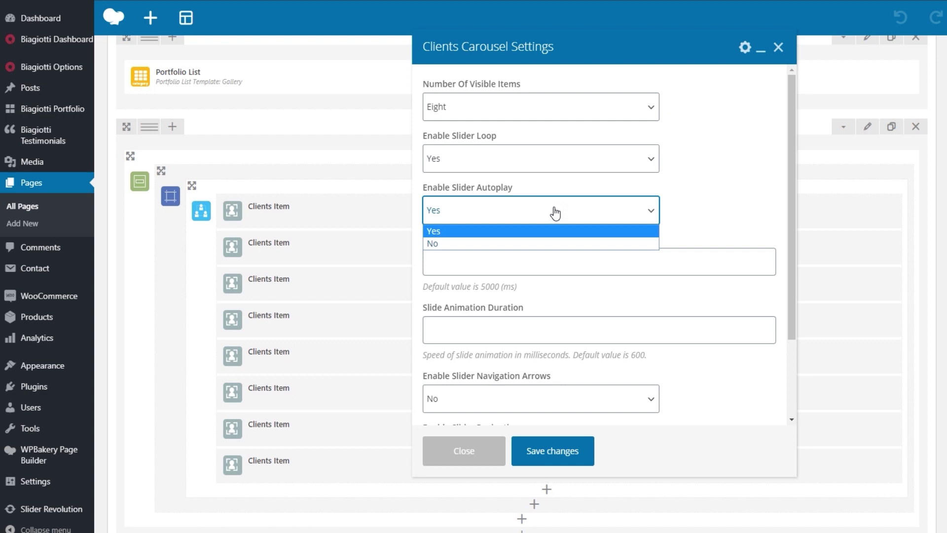
left_click(555, 212)
left_click(717, 196)
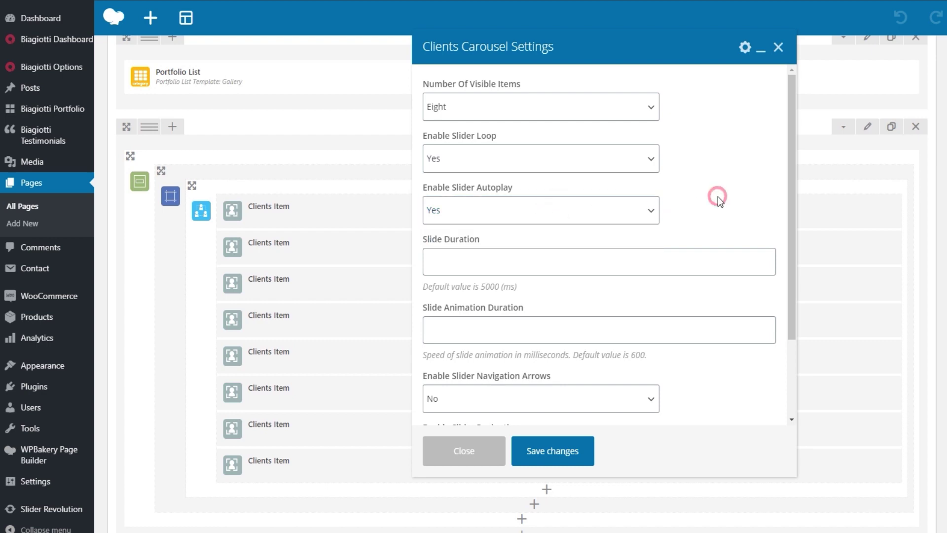
Review the Clients Carousel's duration, navigation, pagination and Items Hover Animation options, and check the logo hover effect on the live page
scroll(712, 206, "down", 2)
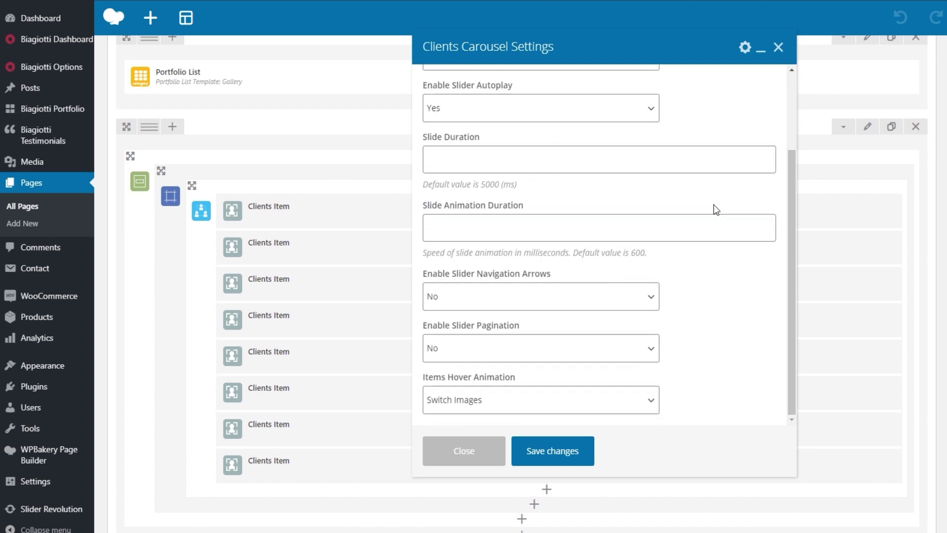
scroll(715, 199, "down", 1)
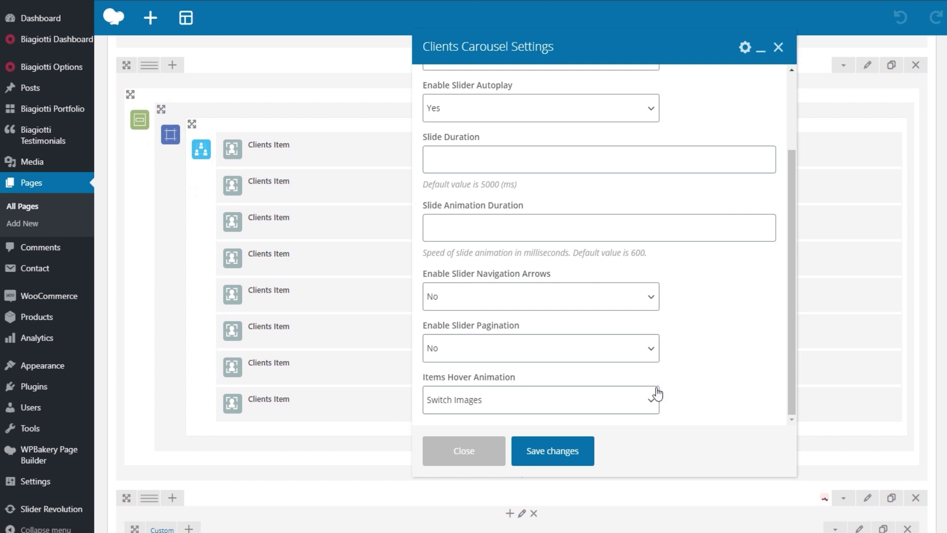
left_click(581, 393)
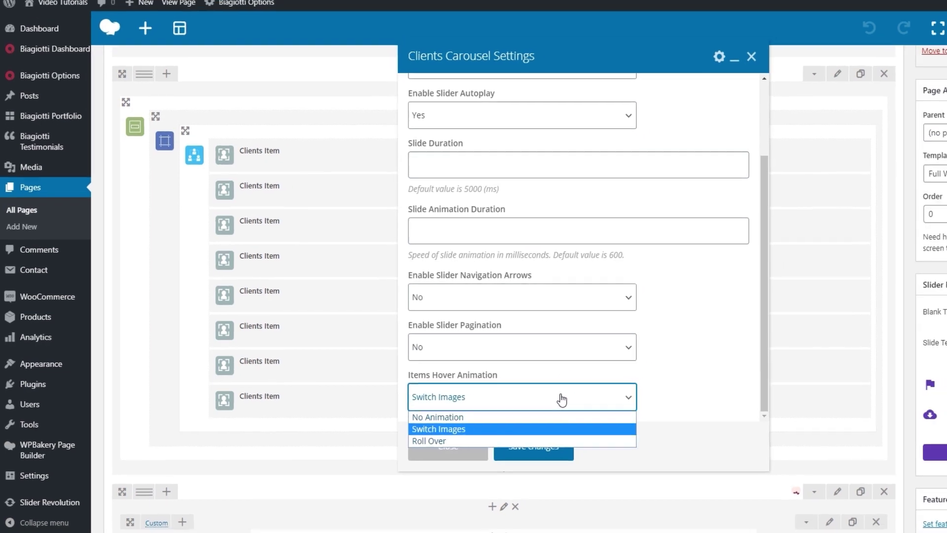
left_click(561, 400)
left_click(382, 5)
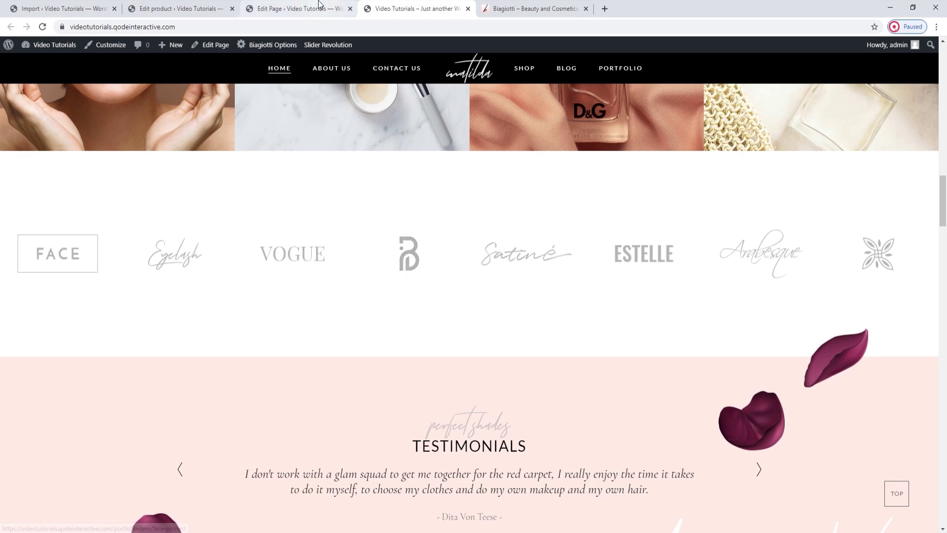
Return to the page editor and save the Clients Carousel settings
left_click(301, 8)
scroll(434, 211, "up", 4)
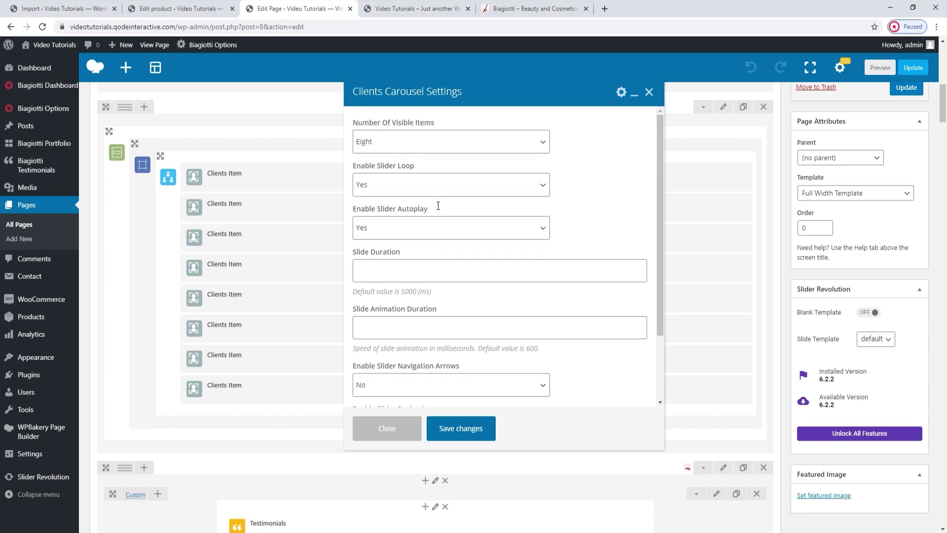
left_click(449, 431)
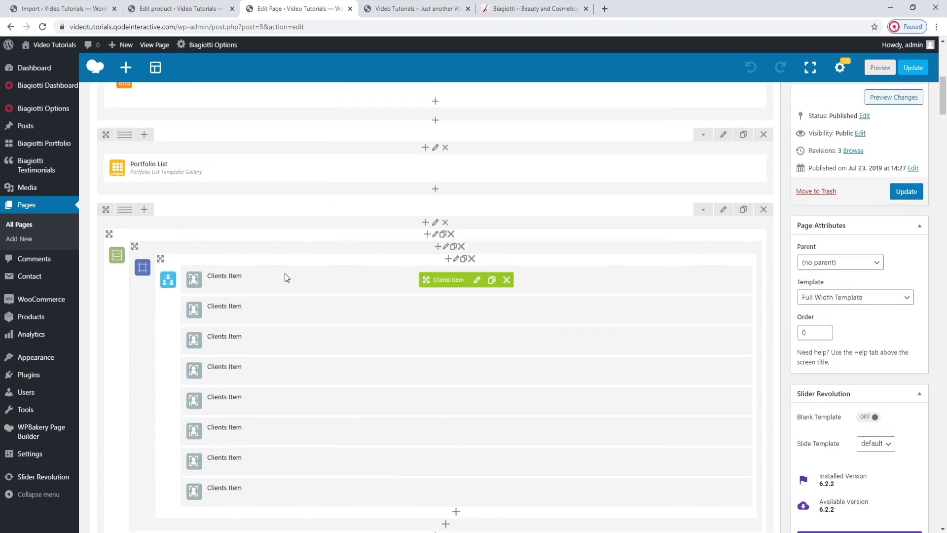
Open the first Clients Item's settings and compare its Image and Hover Image with the logos on the live page
left_click(477, 280)
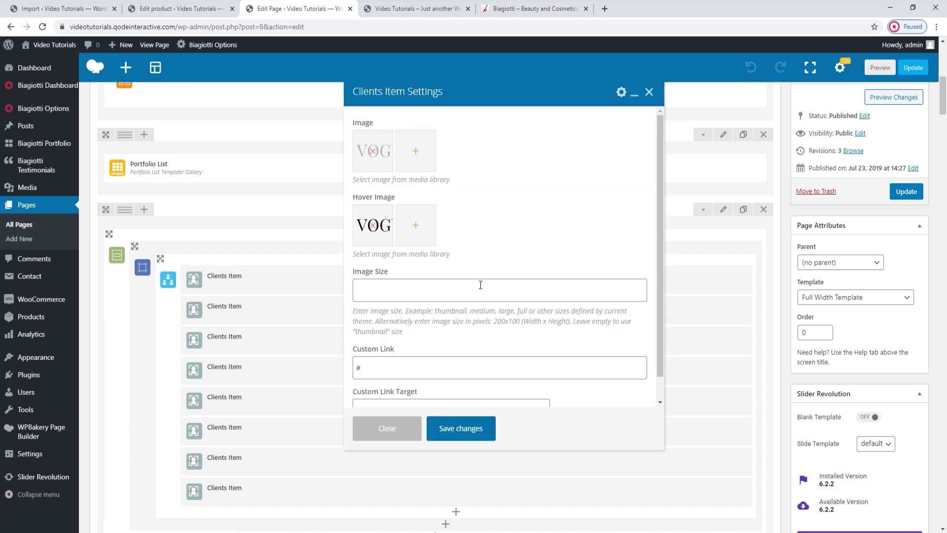
left_click(406, 10)
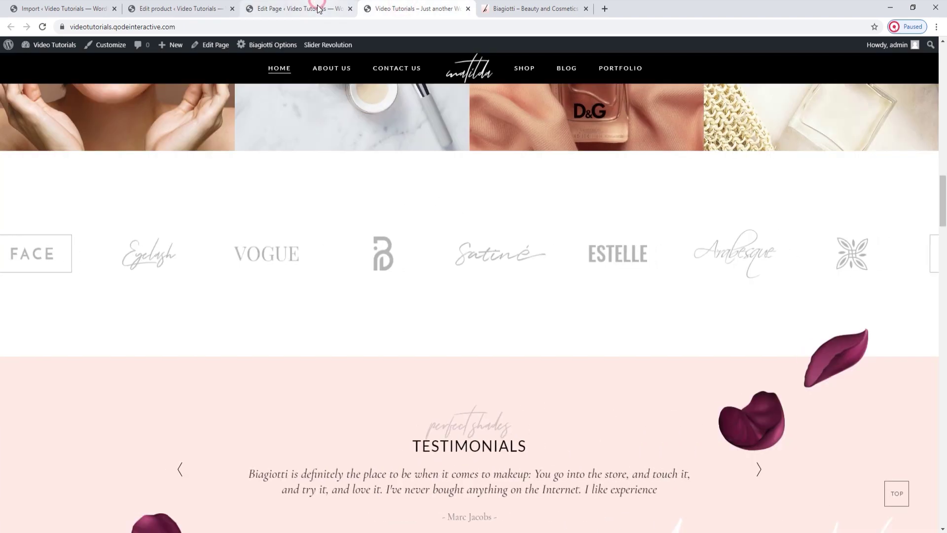
left_click(296, 9)
left_click(401, 5)
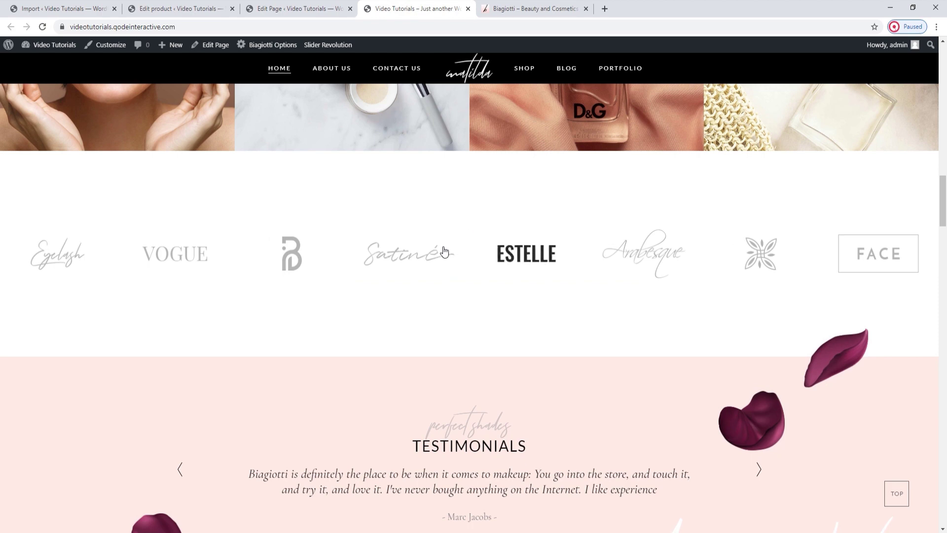
left_click(340, 6)
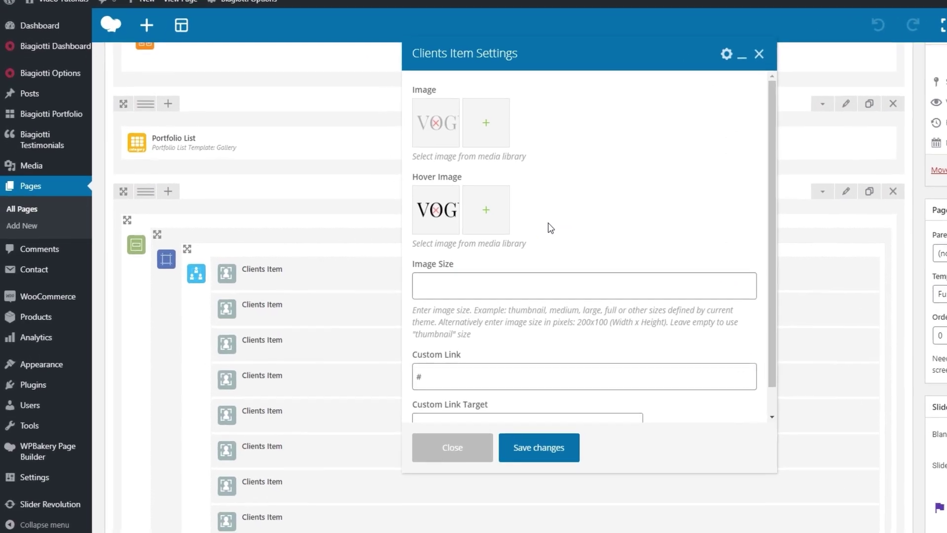
Review the Clients Item's Custom Link Target choices, keeping Same Window, and close the item's settings
scroll(500, 304, "down", 2)
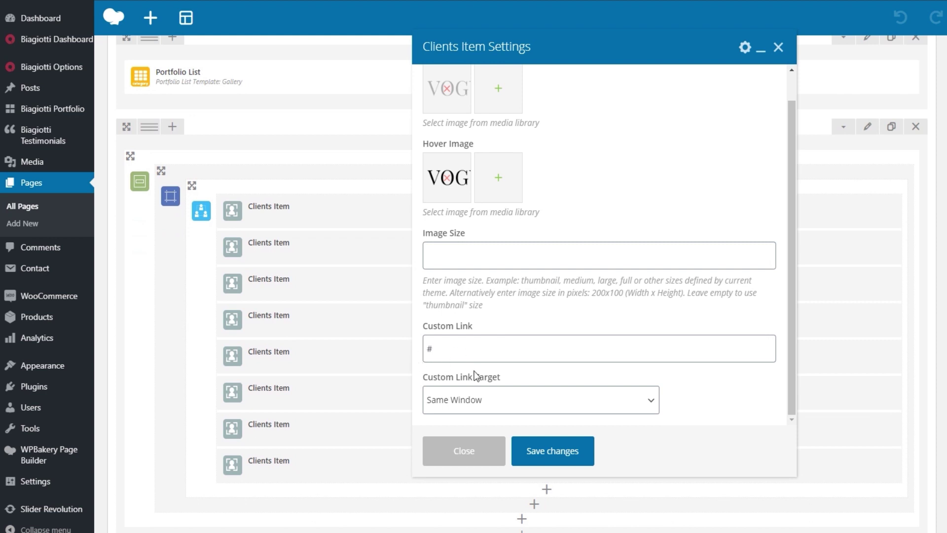
left_click(470, 401)
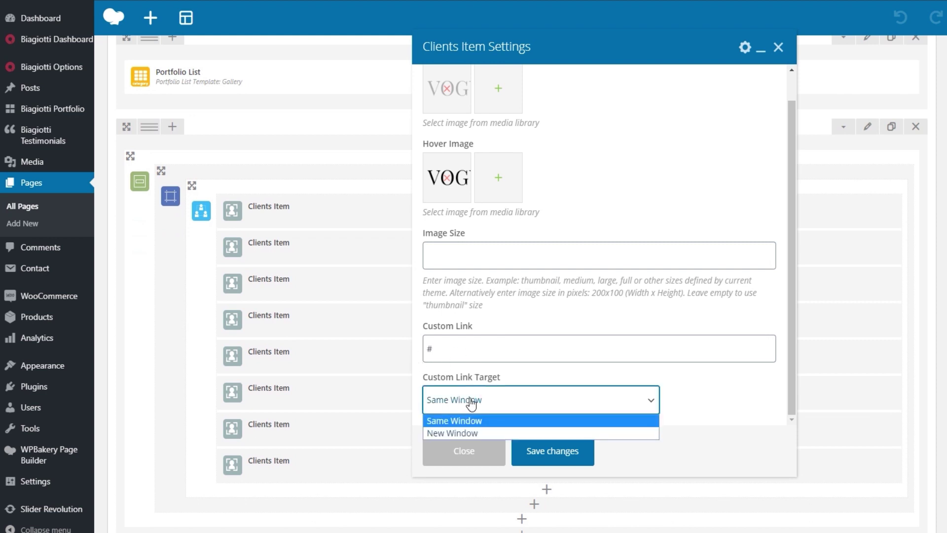
left_click(454, 421)
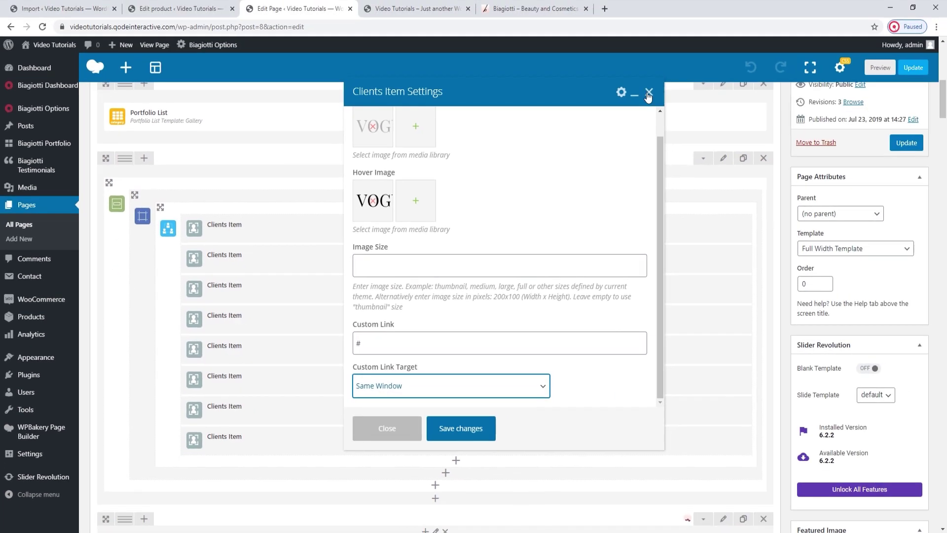
left_click(778, 47)
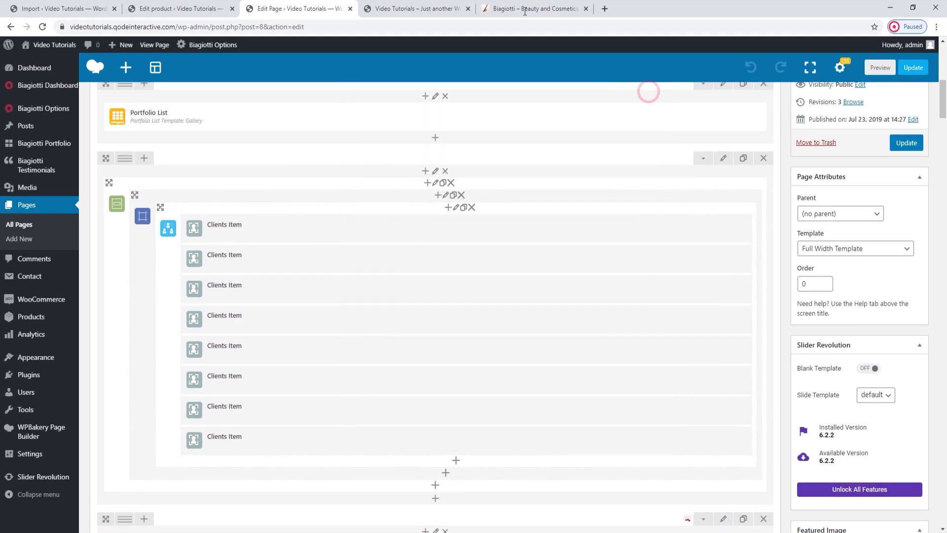
View the Testimonials section on the live page and locate its matching row in the page editor
left_click(430, 6)
scroll(451, 286, "down", 5)
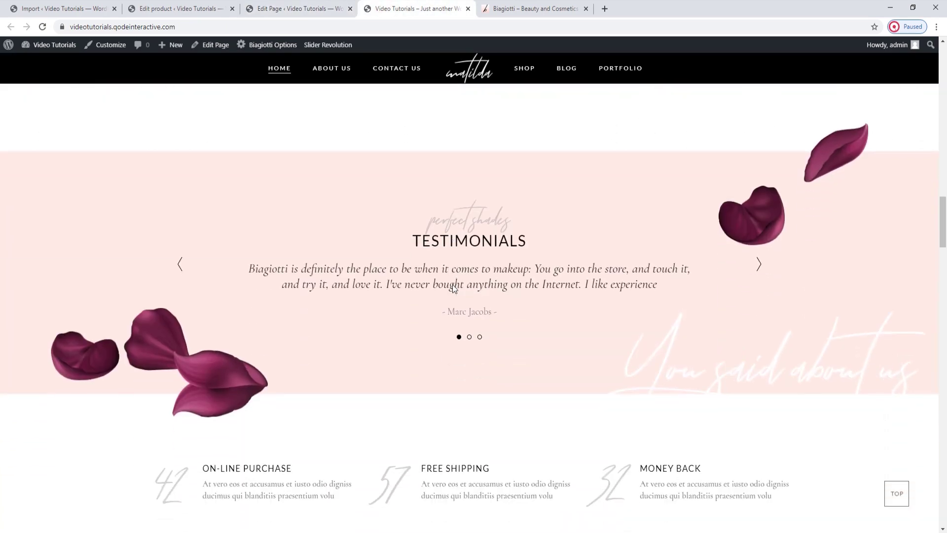
left_click(315, 8)
scroll(457, 253, "down", 5)
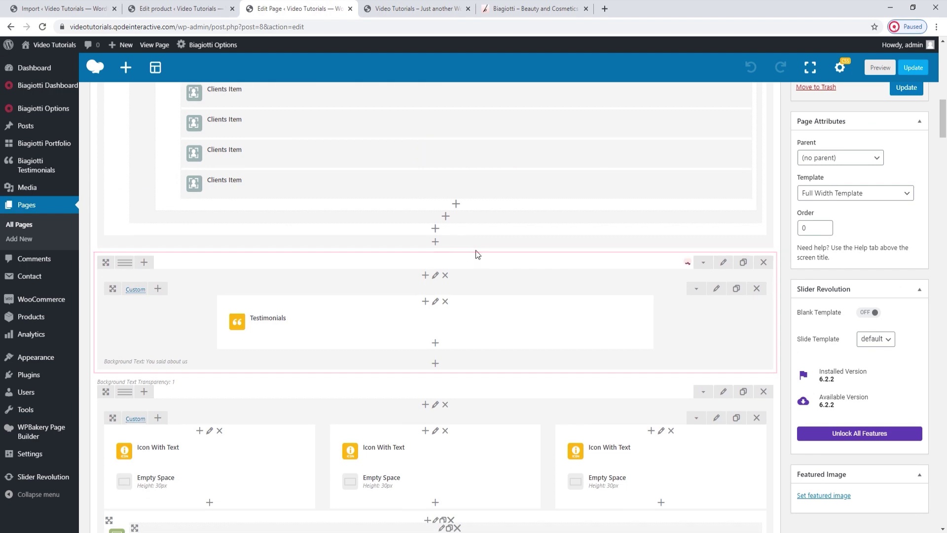
key("ctrl+Tab")
key("ctrl+shift+Tab")
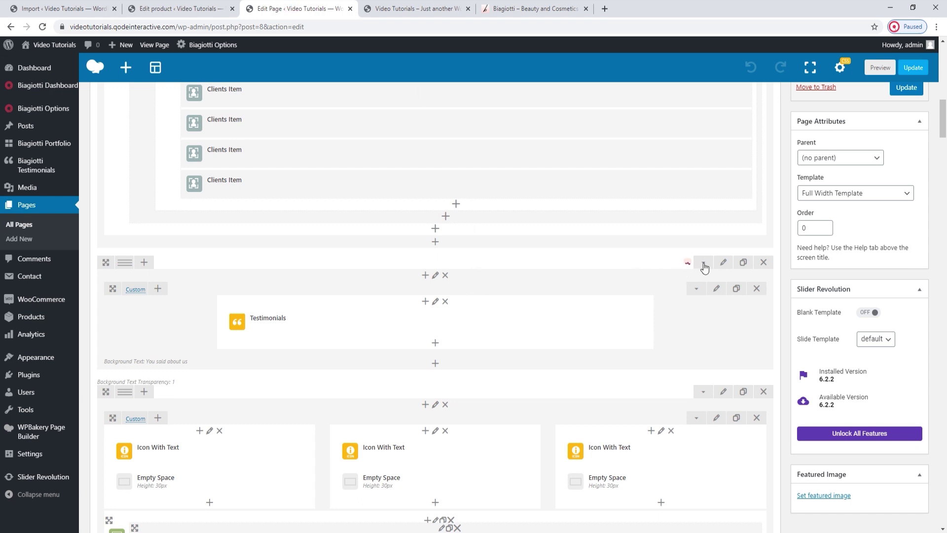
Open the Testimonials row's design options, remove its background image and start choosing a replacement
left_click(723, 261)
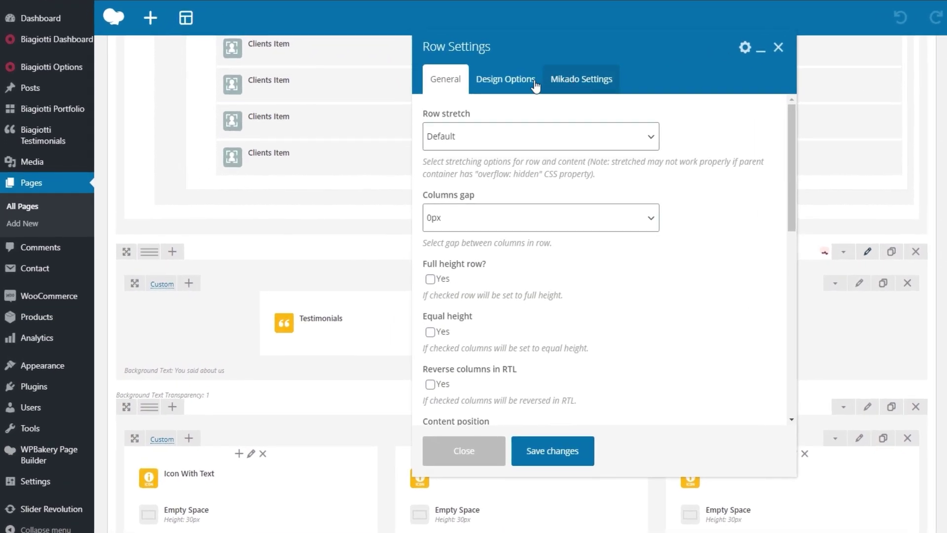
left_click(535, 87)
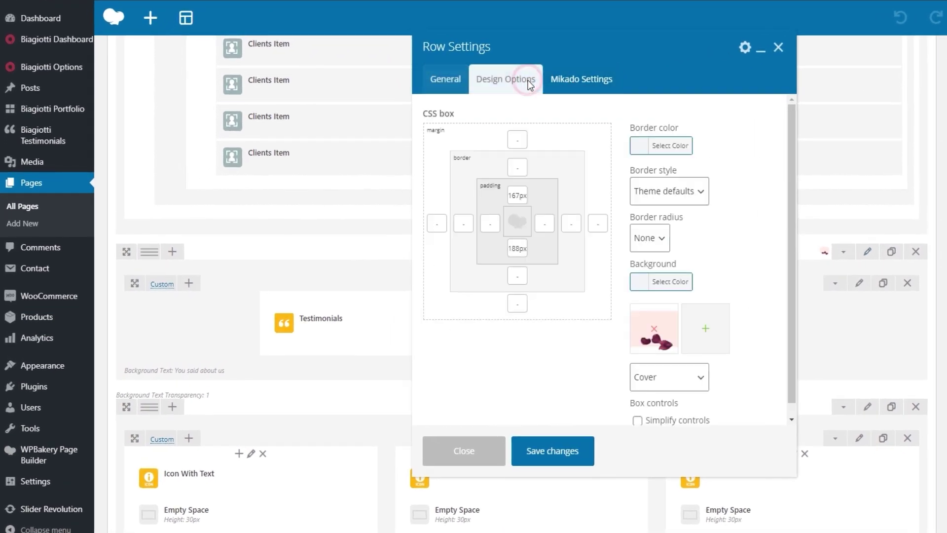
left_click(654, 329)
left_click(655, 335)
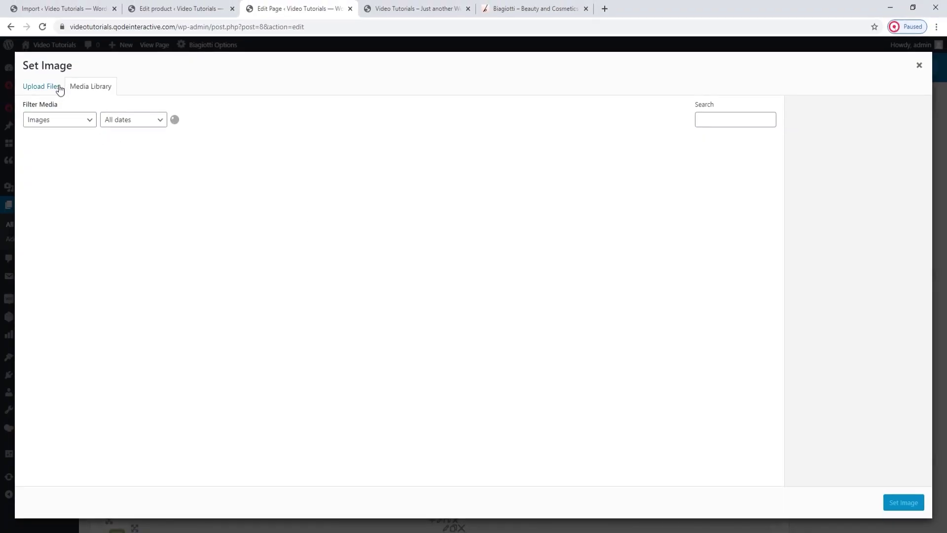
Upload background-img-1.jpg from the biagiotti folder, set it as the Testimonials row's background image and save the row settings
left_click(59, 86)
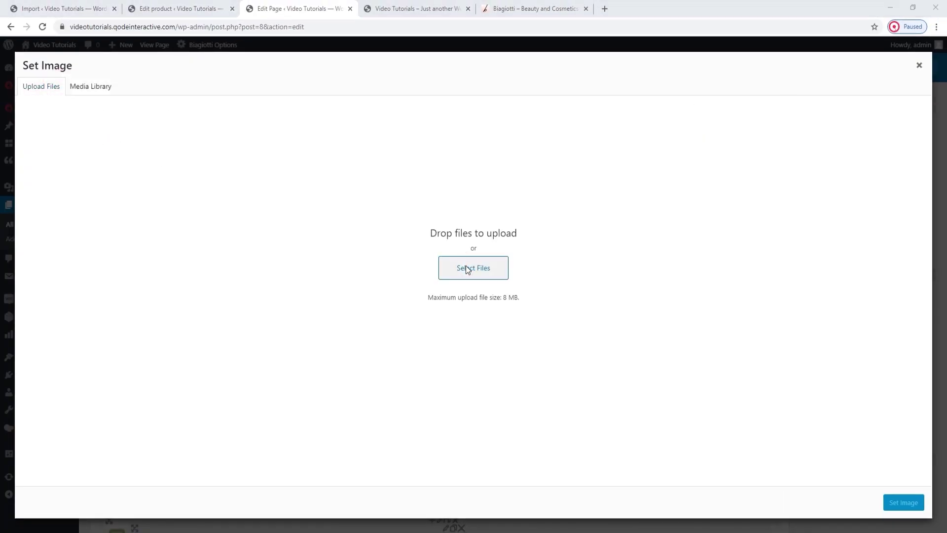
left_click(465, 266)
left_click(141, 30)
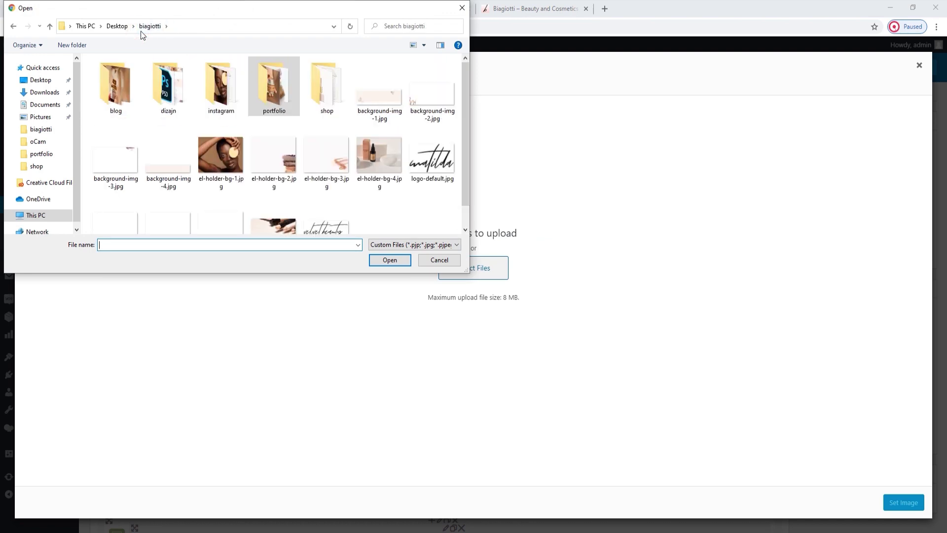
left_click(367, 111)
left_click(379, 261)
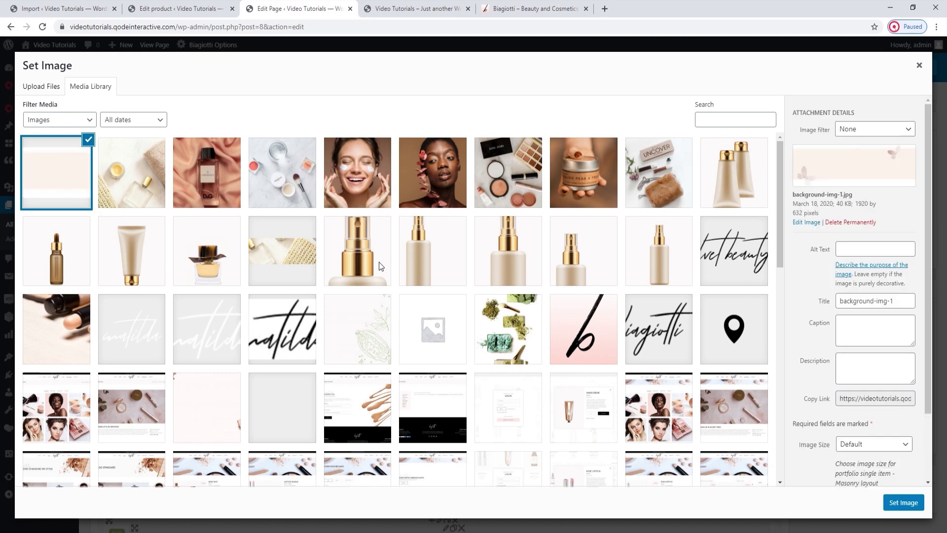
left_click(909, 502)
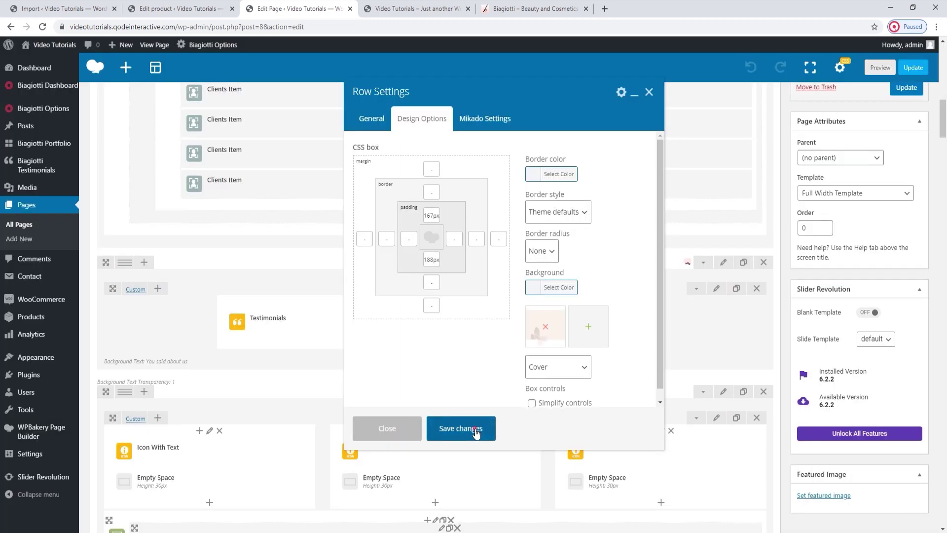
left_click(475, 429)
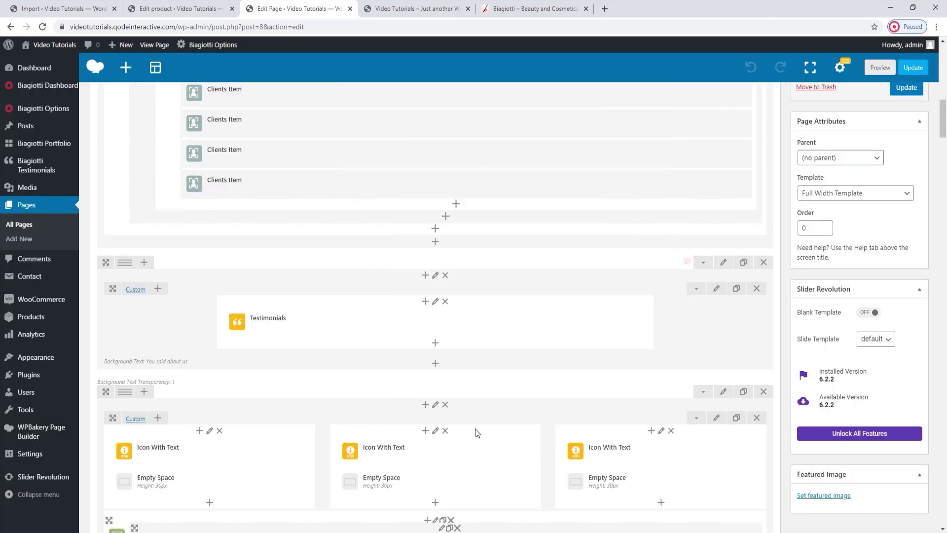
Update the page, then reload the live home page and dismiss the subscription pop-up to check the Testimonials background
left_click(916, 70)
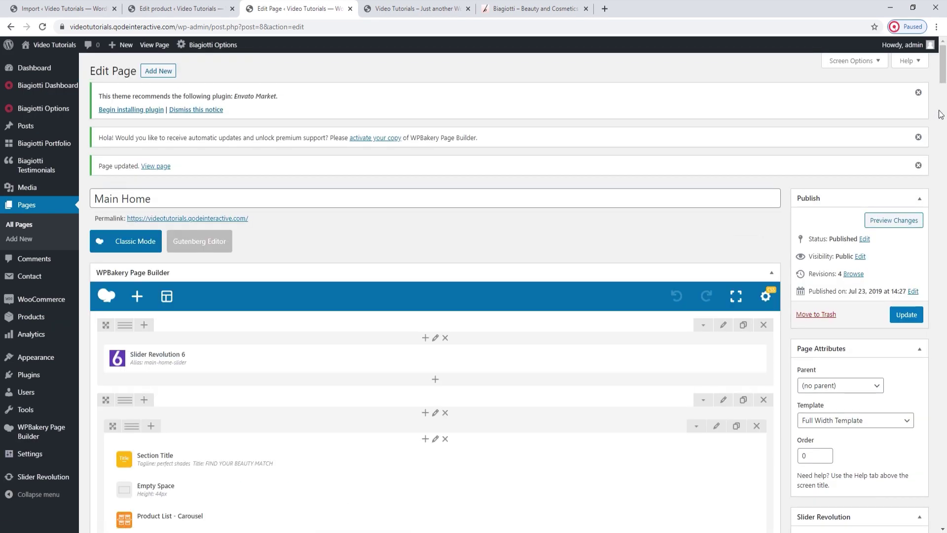
left_click(382, 9)
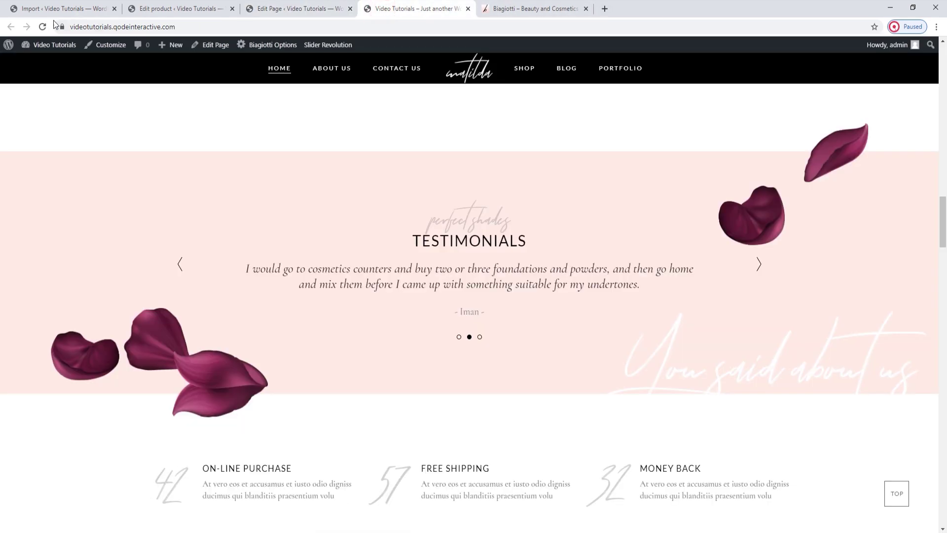
left_click(42, 26)
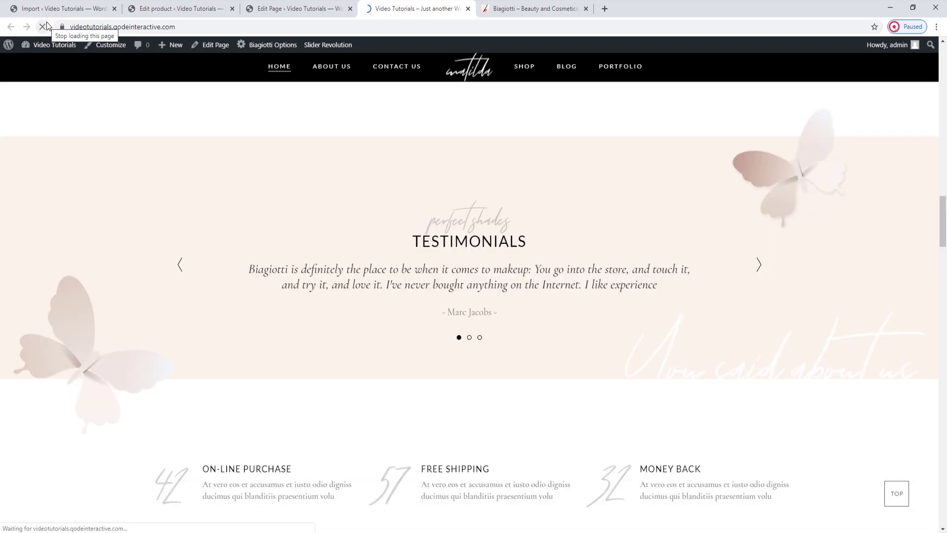
scroll(557, 266, "up", 1)
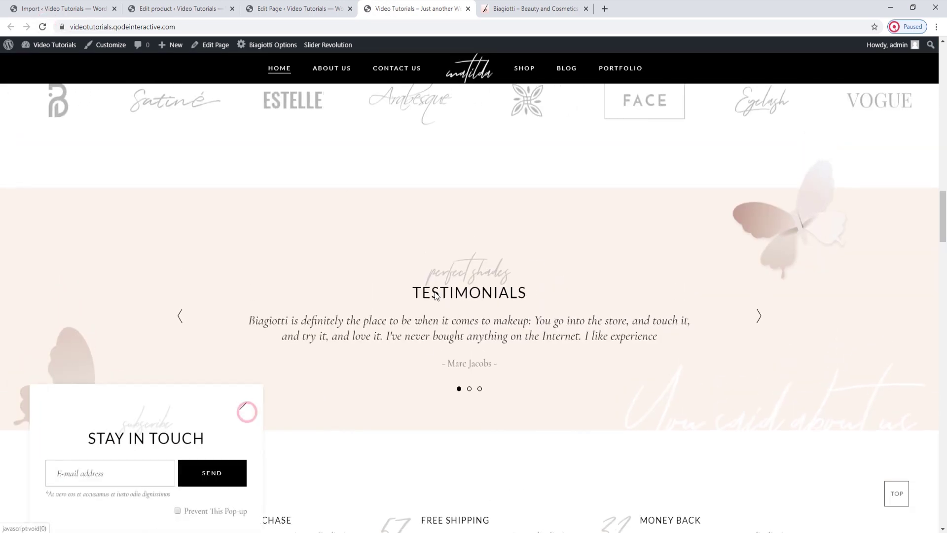
left_click(242, 407)
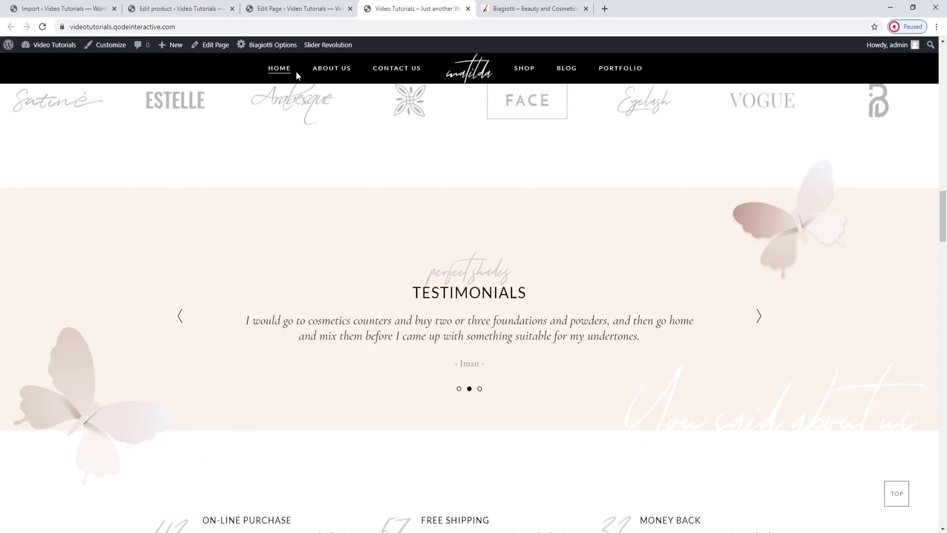
Open the Mikado Settings of the Testimonials inner row and review its background text, appearance and placement options
left_click(297, 9)
scroll(457, 330, "down", 15)
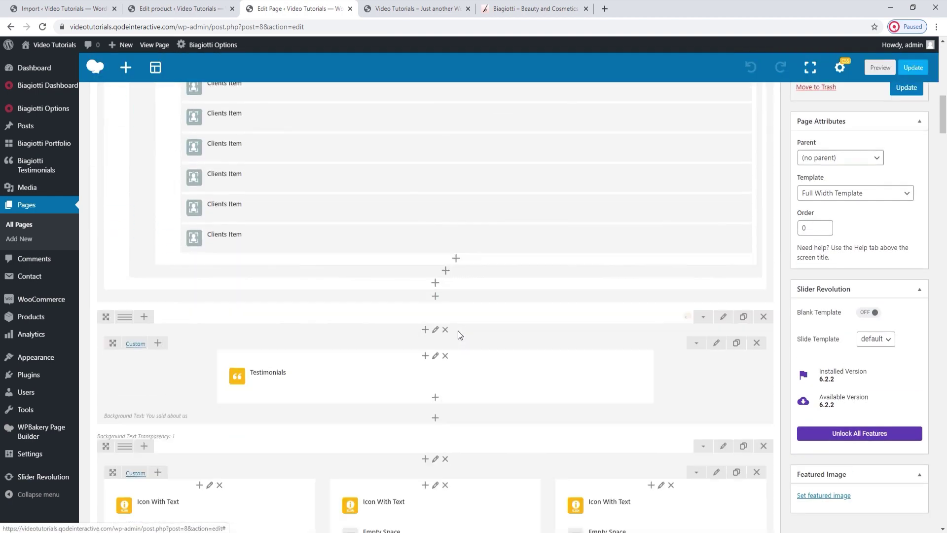
scroll(457, 330, "down", 3)
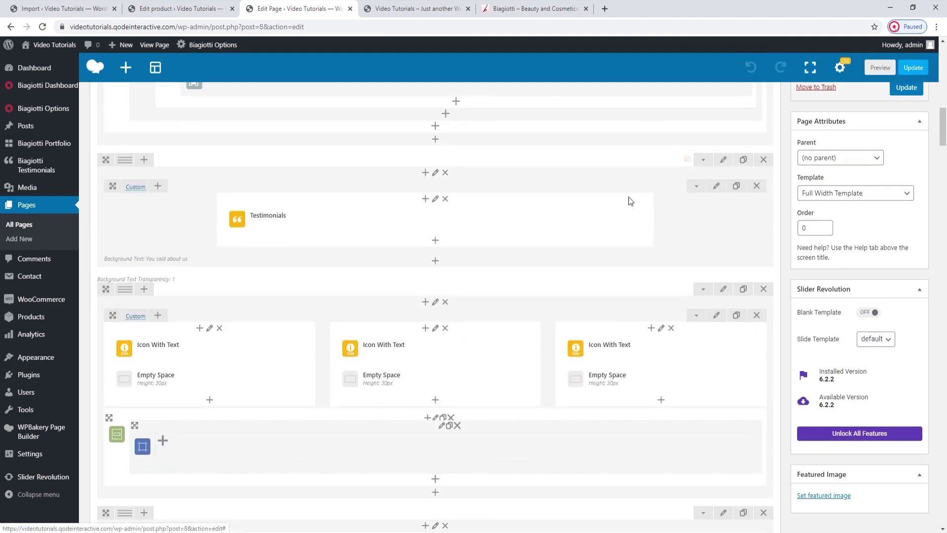
left_click(717, 185)
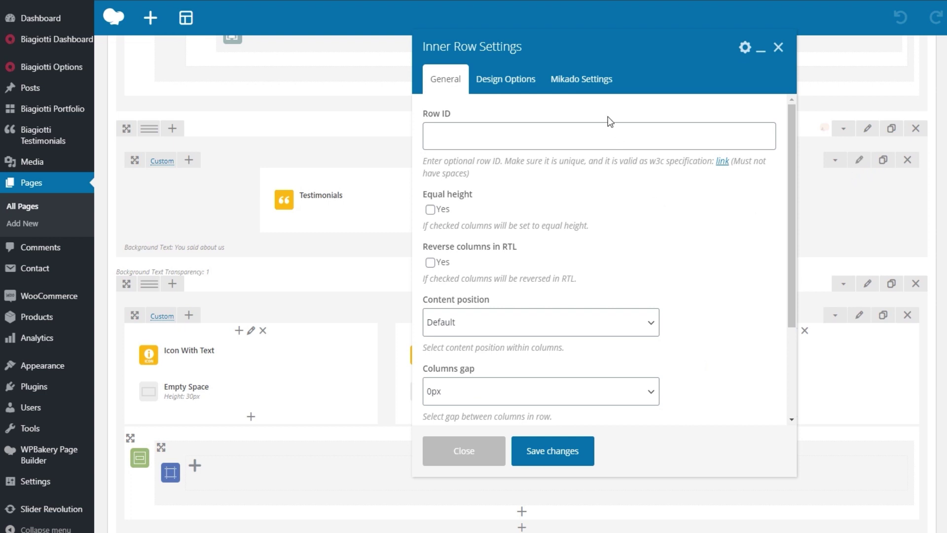
left_click(576, 83)
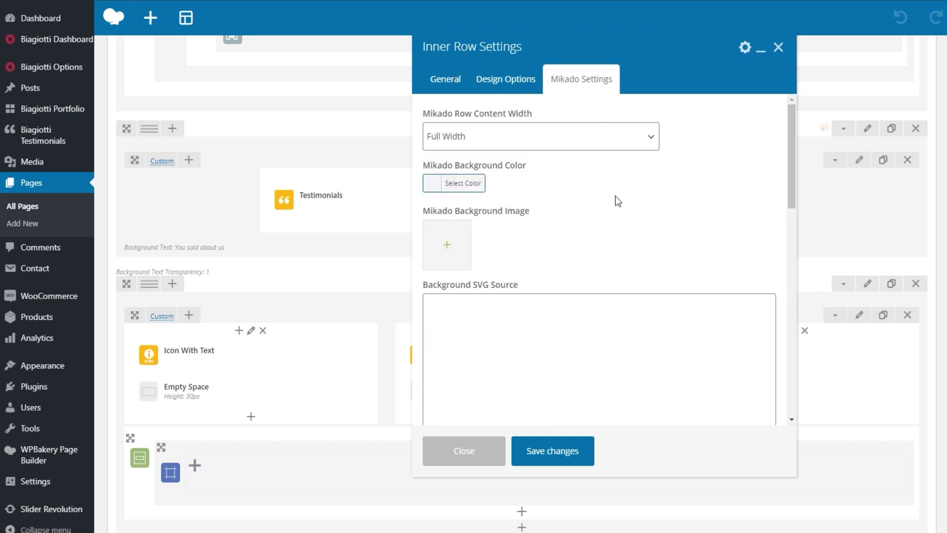
scroll(616, 201, "down", 7)
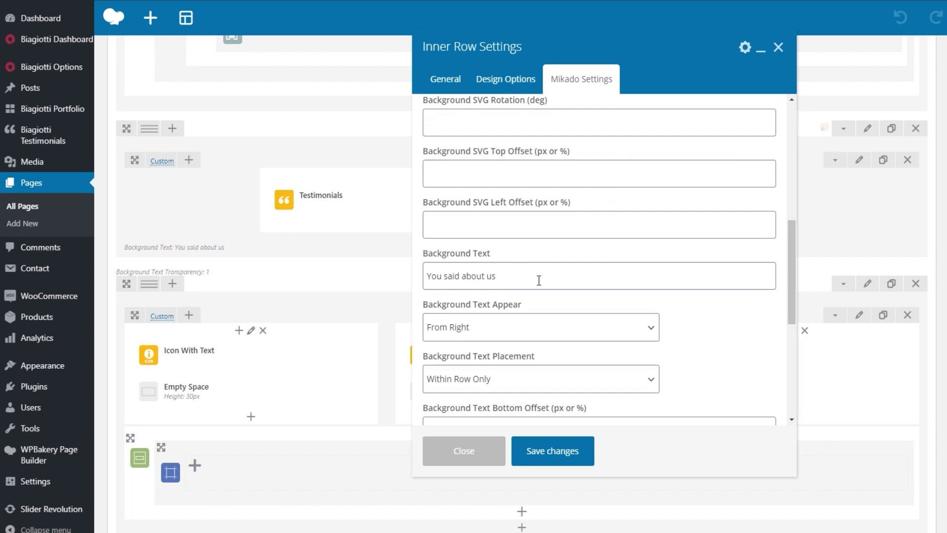
scroll(544, 279, "down", 2)
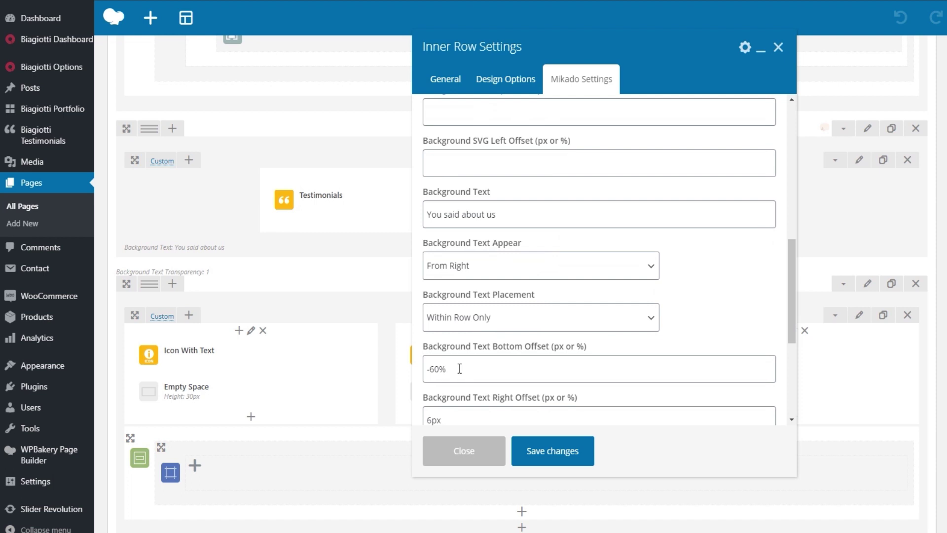
Compare the inner row's Background Text Bottom Offset value with the background text's position on the live page
double_click(443, 368)
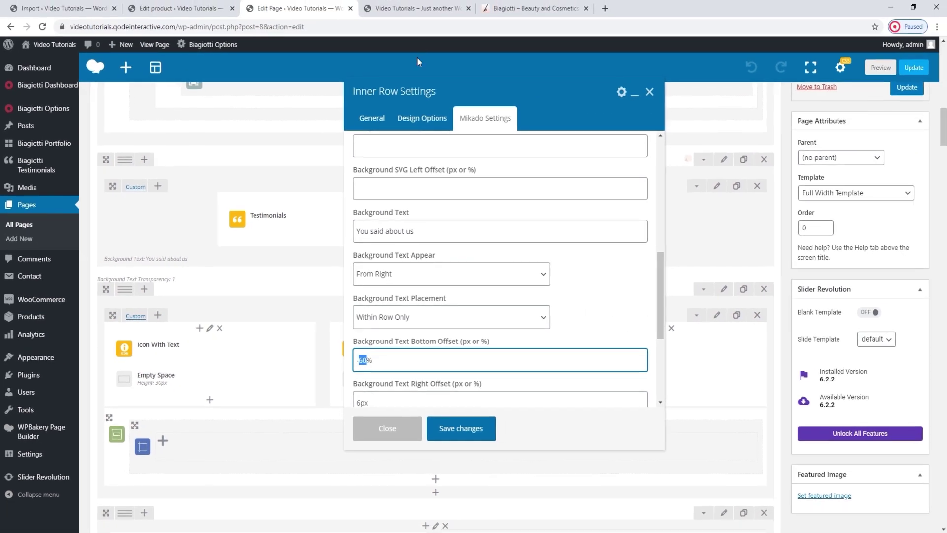
left_click(444, 9)
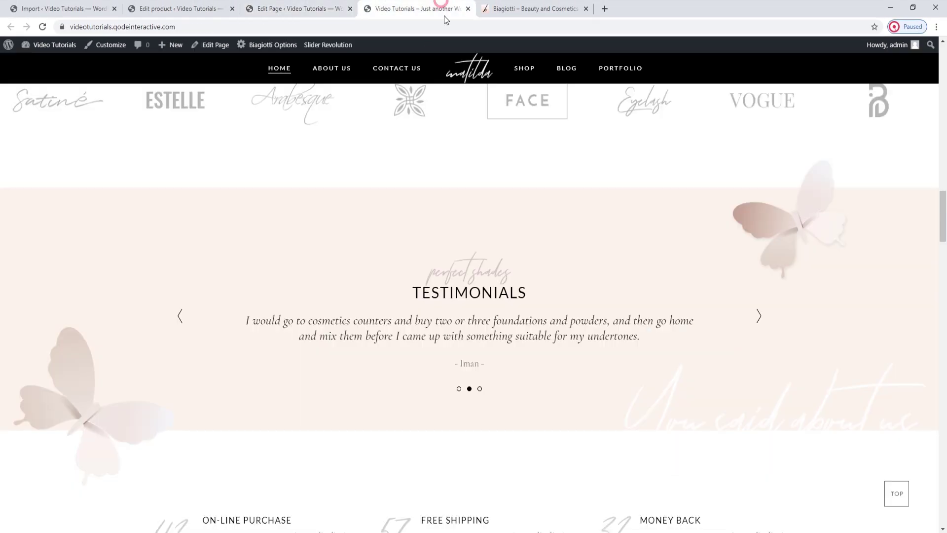
left_click(296, 9)
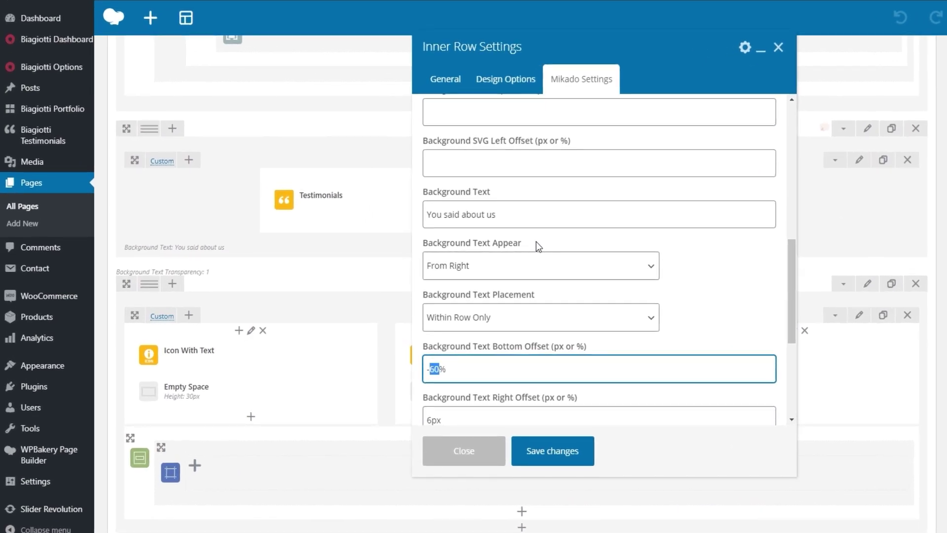
Set the inner row's Background Text Bottom Offset to -45%, save and update the page, and check the text position on the reloaded live page
key("BackSpace")
type("45")
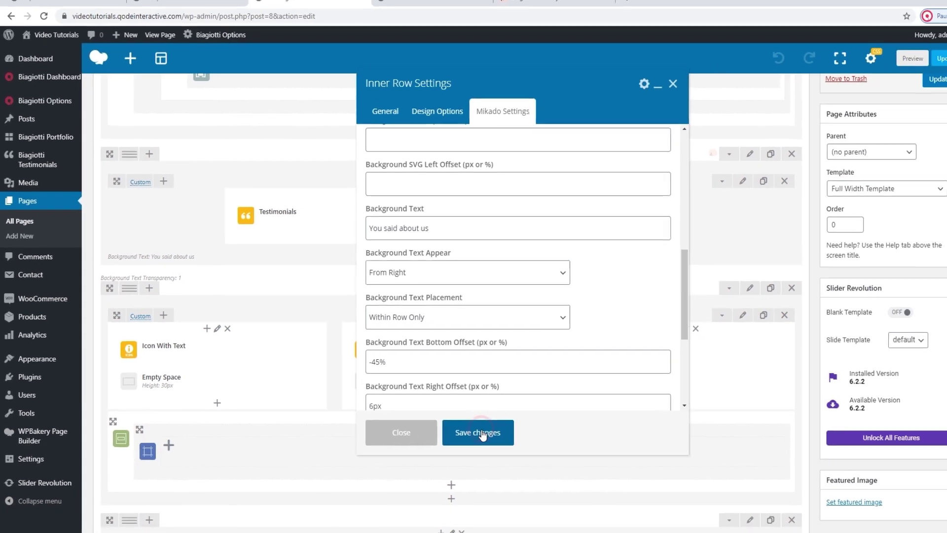
left_click(557, 457)
left_click(914, 68)
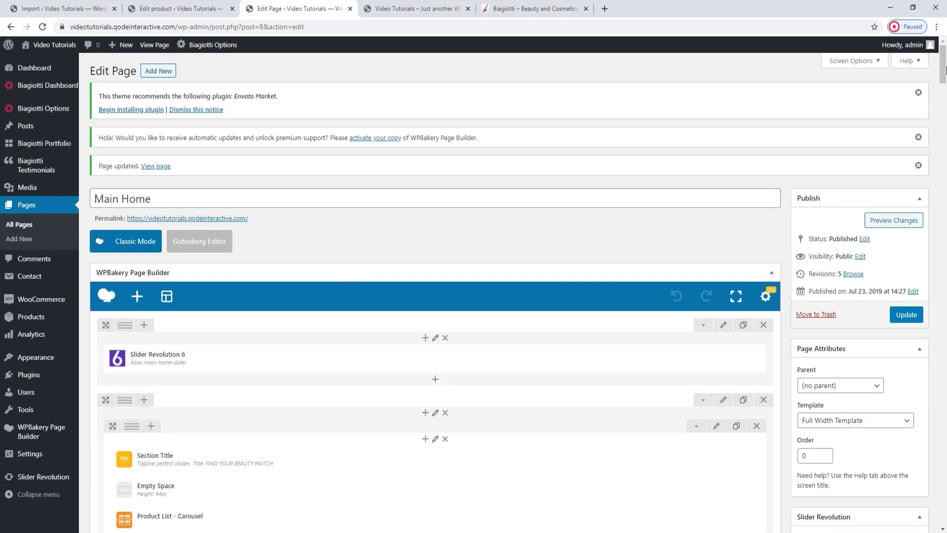
left_click(419, 9)
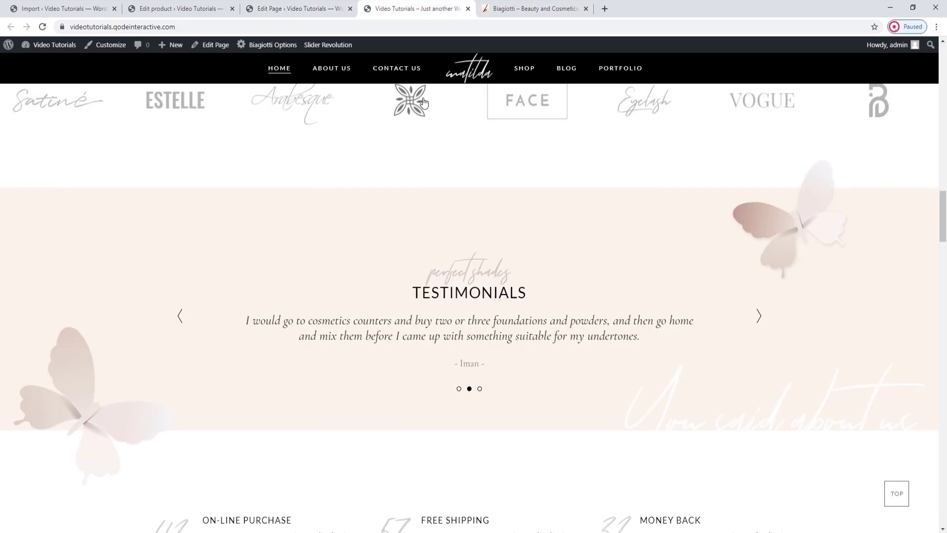
left_click(45, 25)
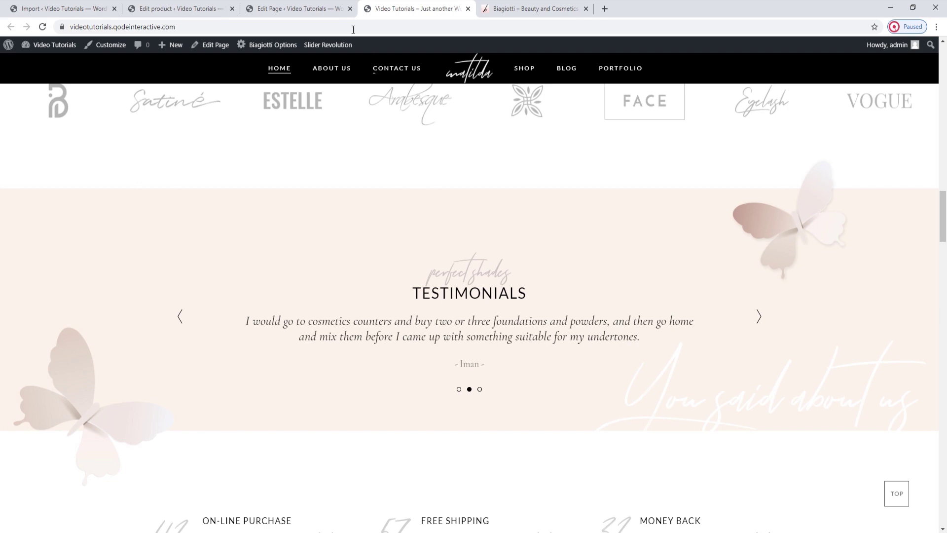
Go to the Biagiotti Testimonials list and open testimonial T1 for editing in a separate browser tab
left_click(301, 7)
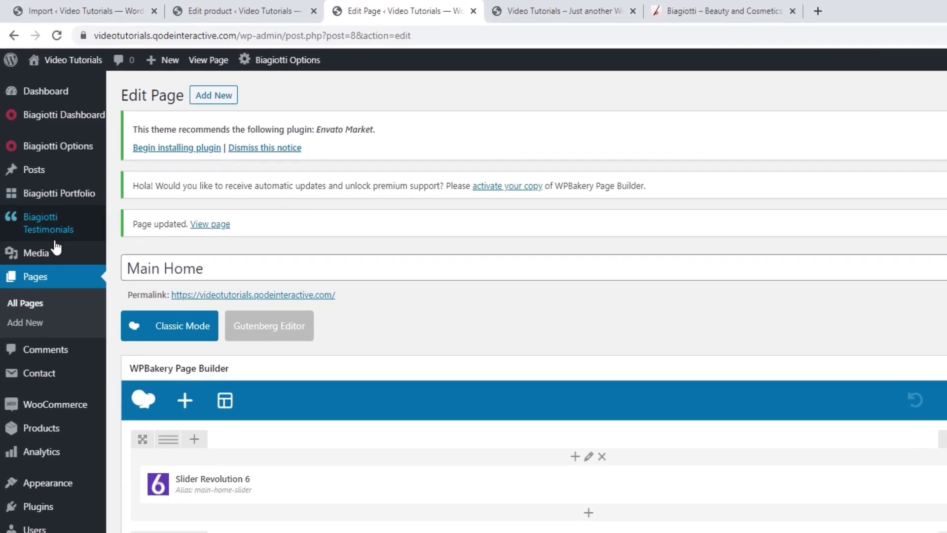
mouse_move(34, 185)
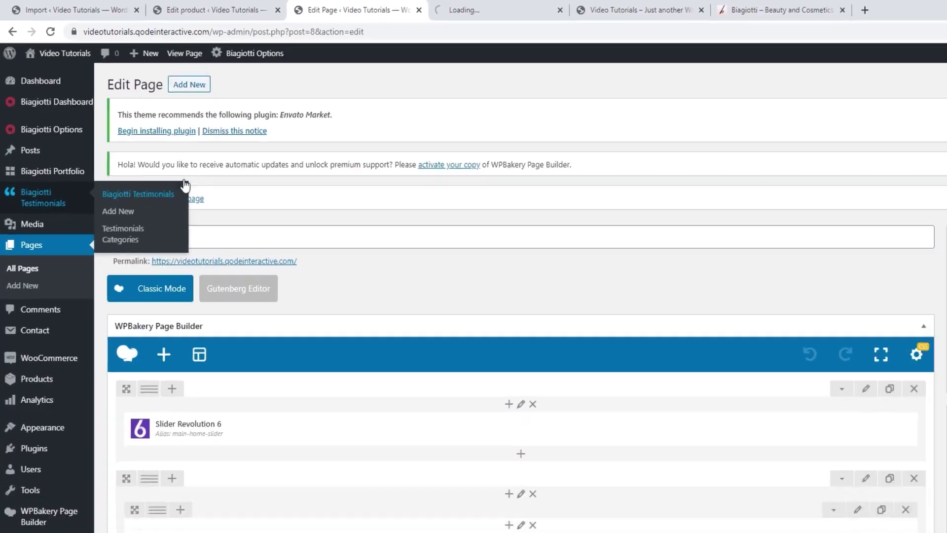
left_click(139, 227)
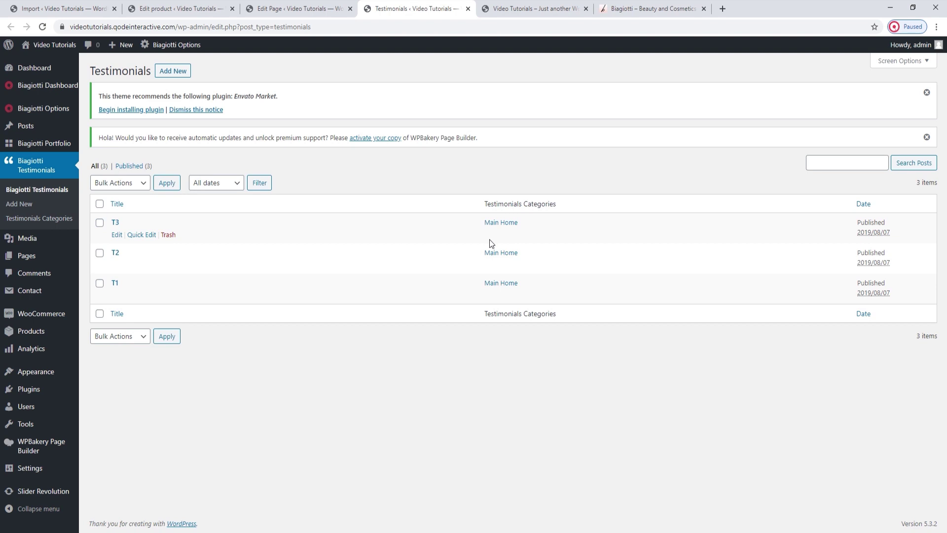
middle_click(115, 283)
left_click(500, 4)
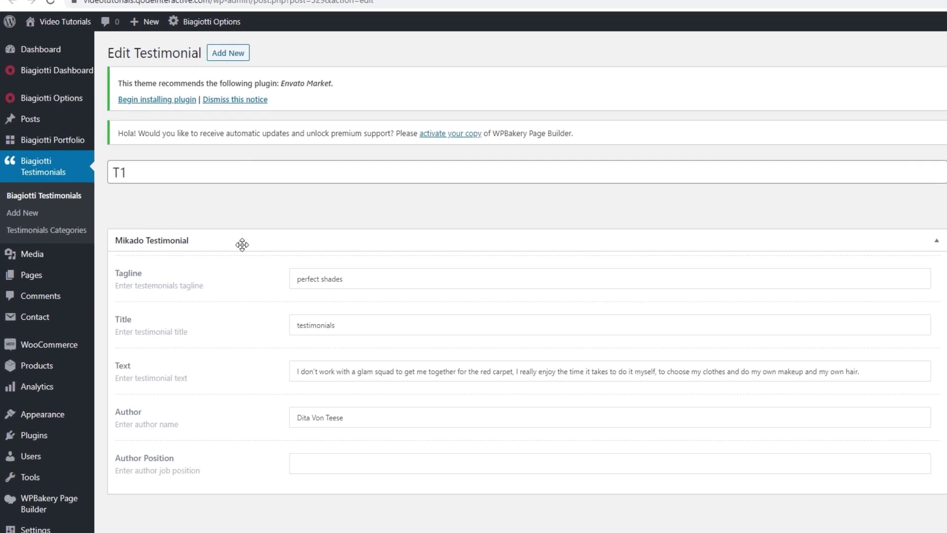
Review testimonial T1's title and tagline fields, comparing them with the testimonials list and the live Testimonials section
left_click(138, 173)
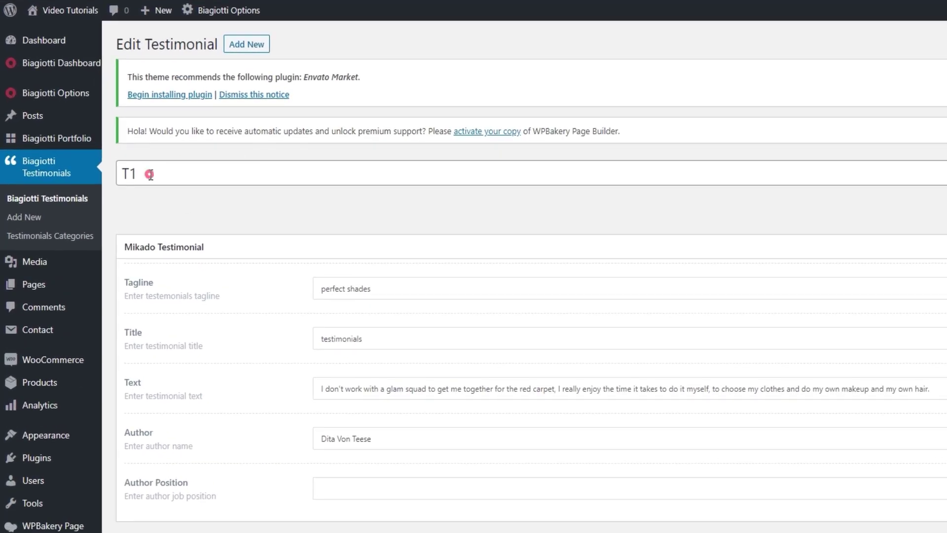
left_click_drag(150, 174, 123, 173)
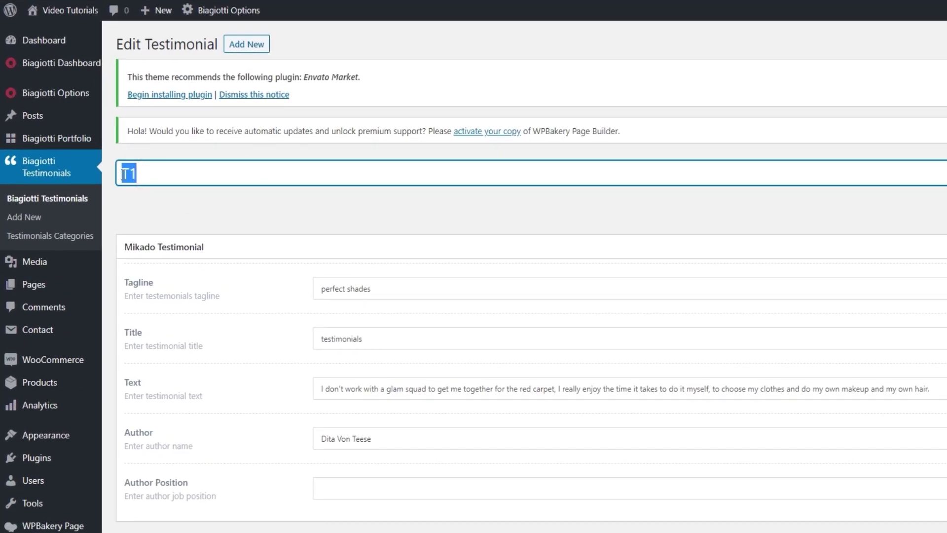
left_click(180, 177)
left_click(407, 283)
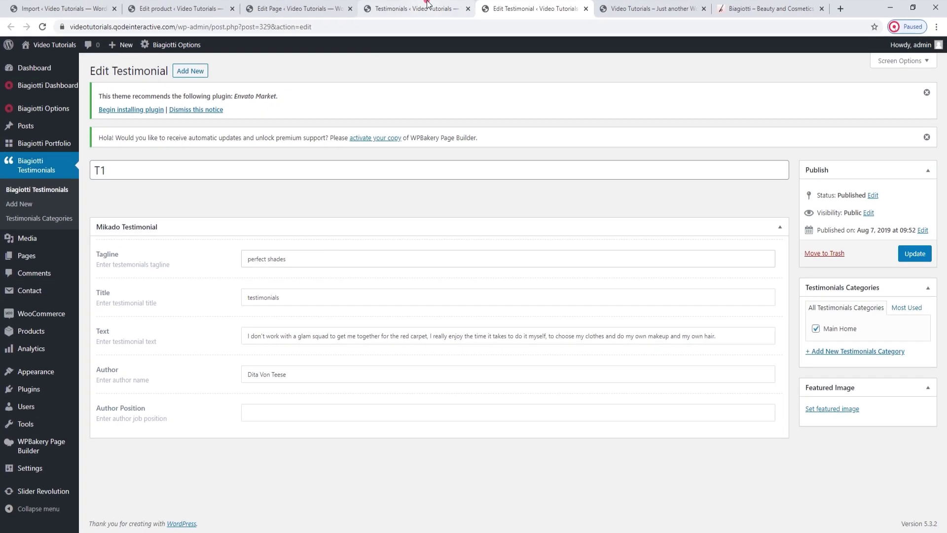
left_click(427, 6)
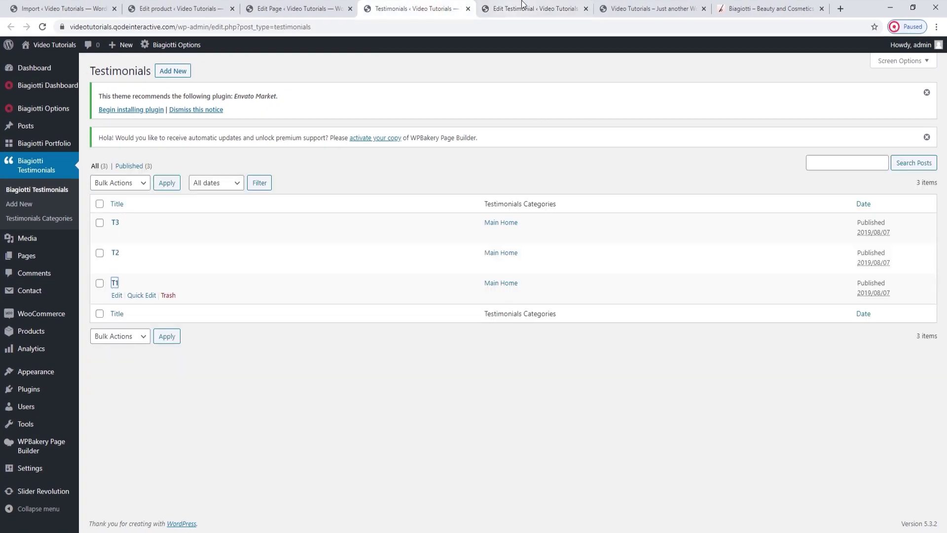
left_click(646, 8)
left_click_drag(522, 272, 410, 280)
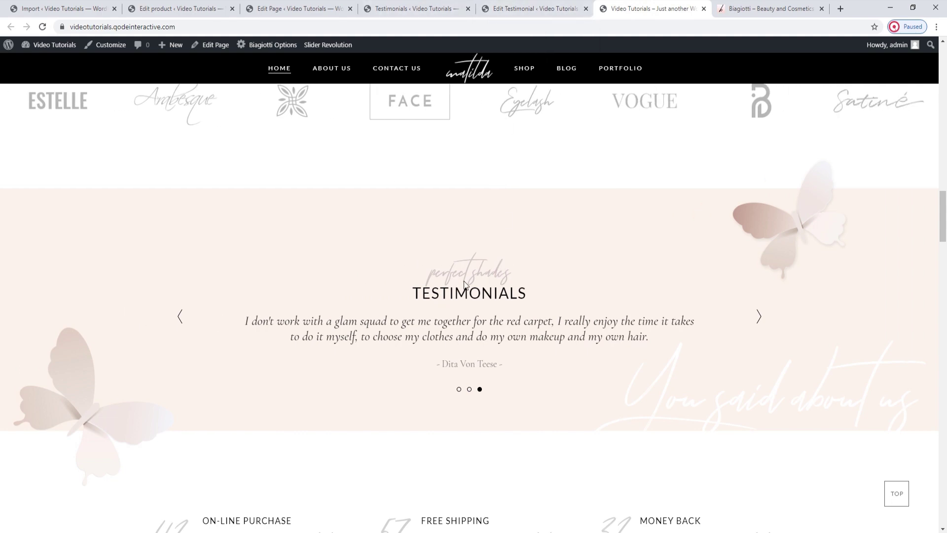
left_click(533, 8)
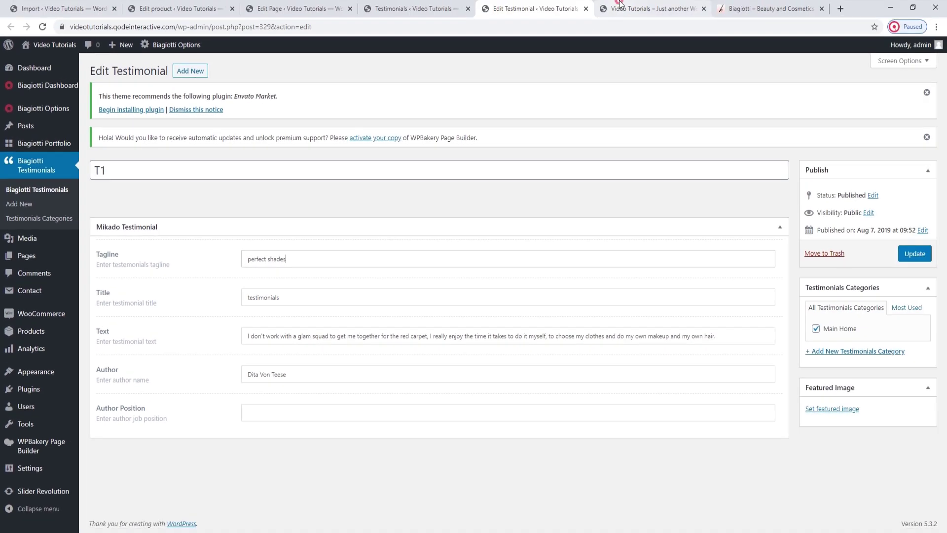
key("ctrl+Tab")
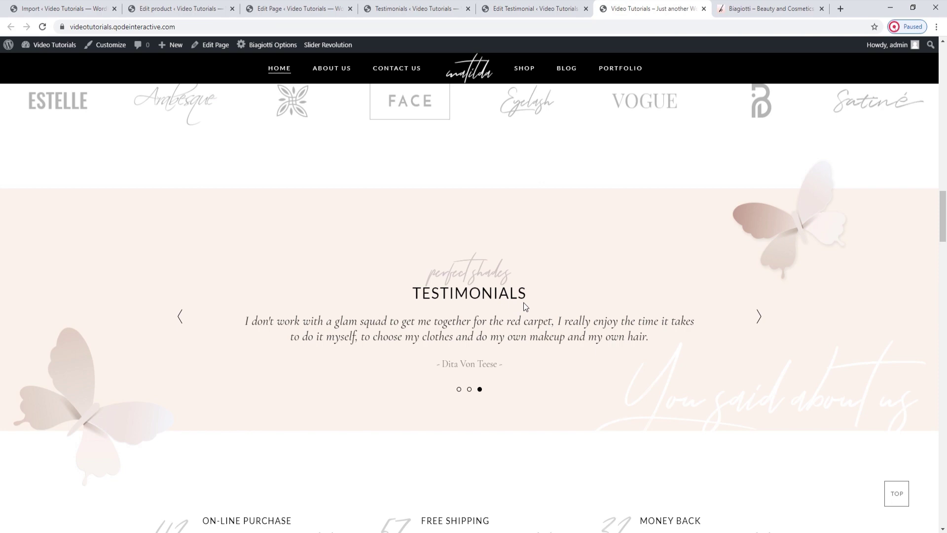
Review T1's Text, Author and Author Position fields and compare them with the testimonial on the live home page
left_click(533, 9)
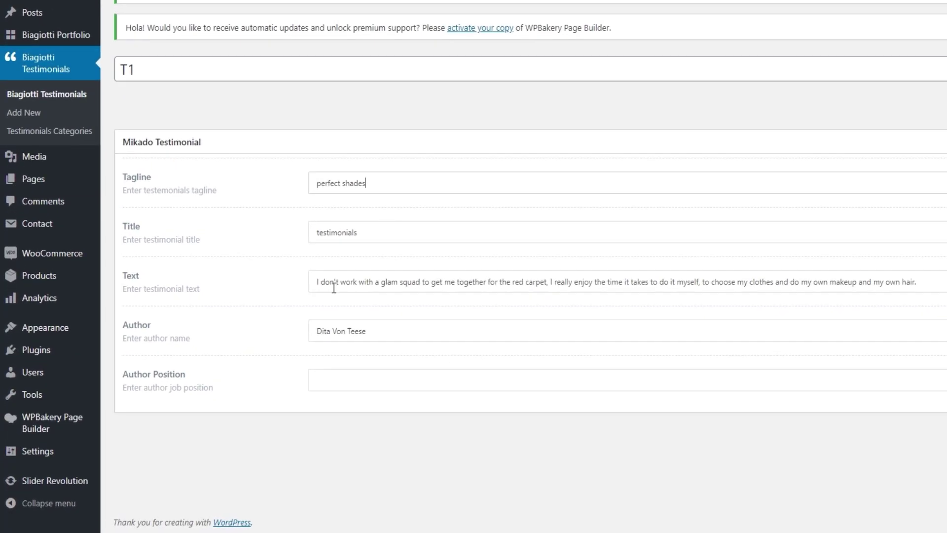
left_click_drag(316, 282, 927, 282)
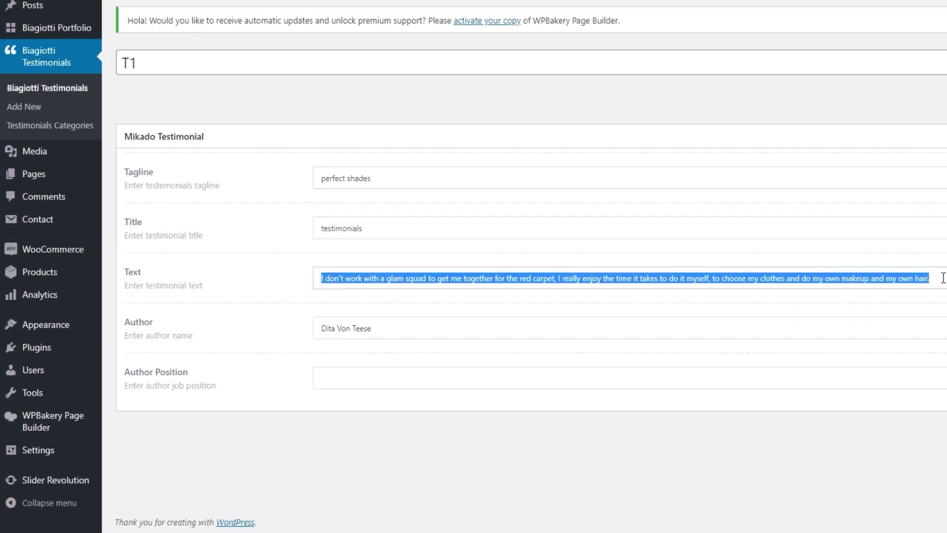
left_click(440, 328)
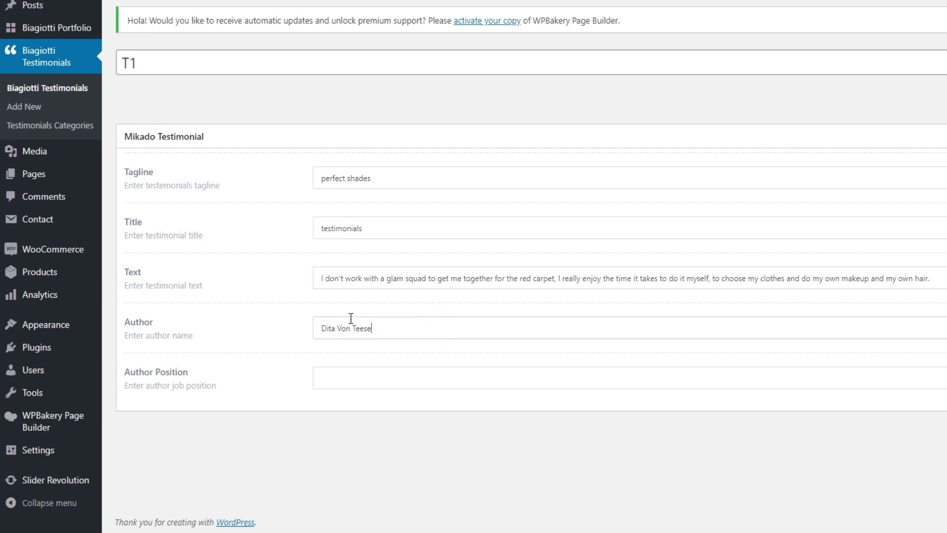
left_click(408, 377)
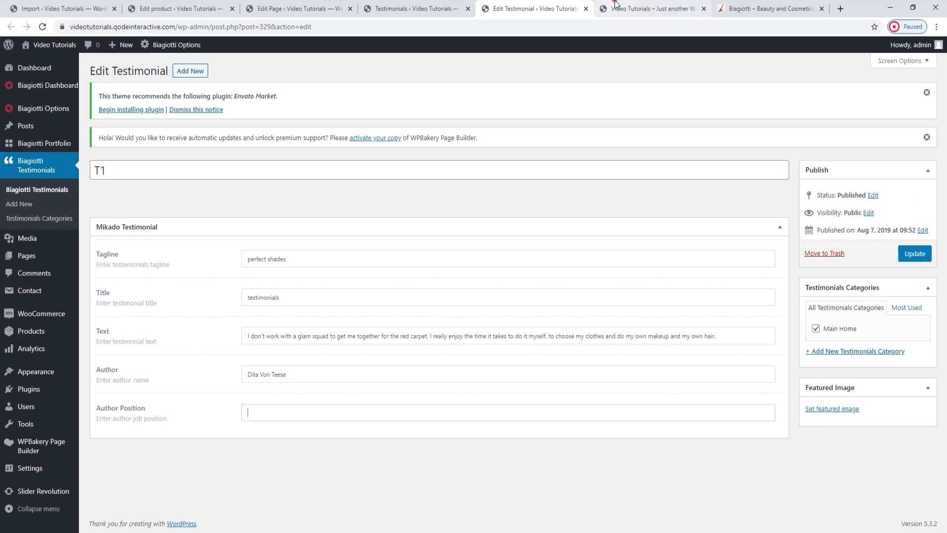
left_click(615, 3)
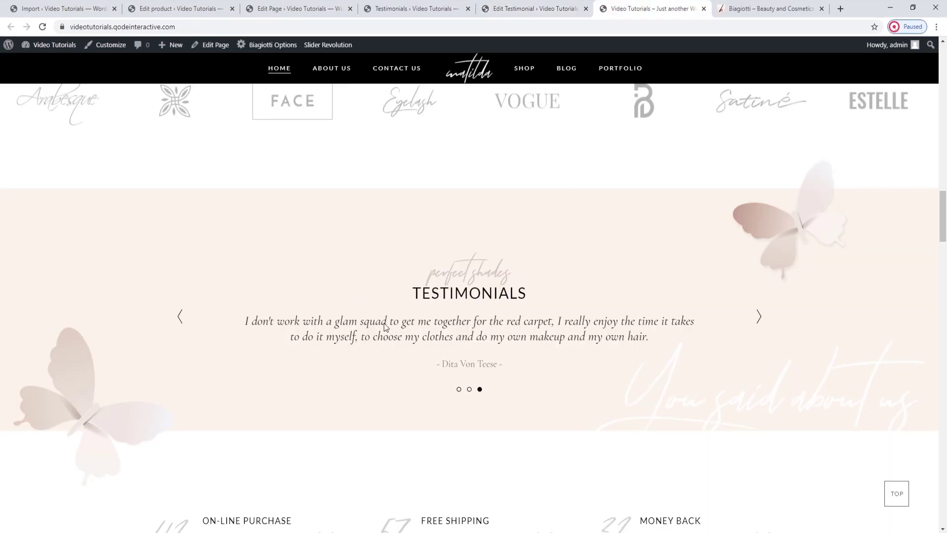
Close the testimonial editing and list tabs, and open the Testimonials element's settings in the Main Home page editor
left_click(591, 11)
left_click(586, 8)
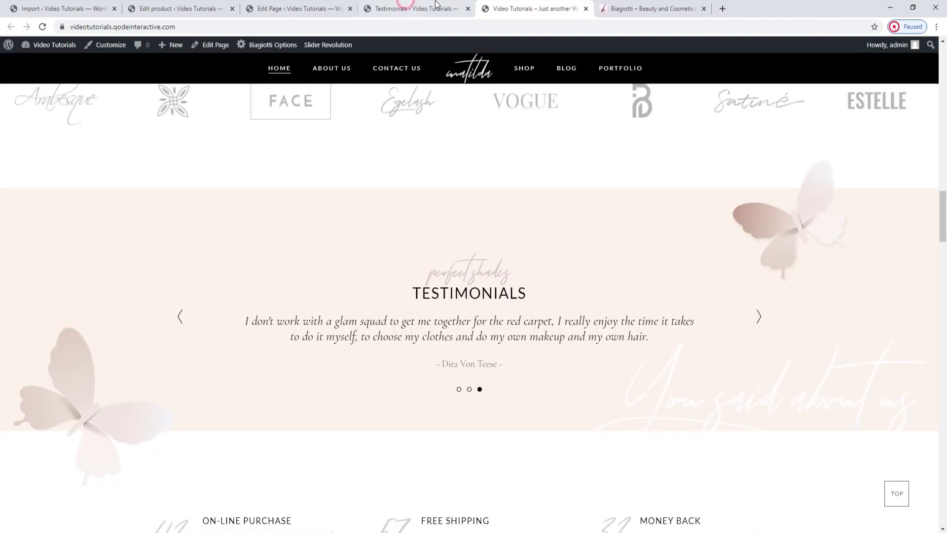
left_click(419, 8)
left_click(468, 9)
left_click(263, 4)
scroll(469, 303, "down", 10)
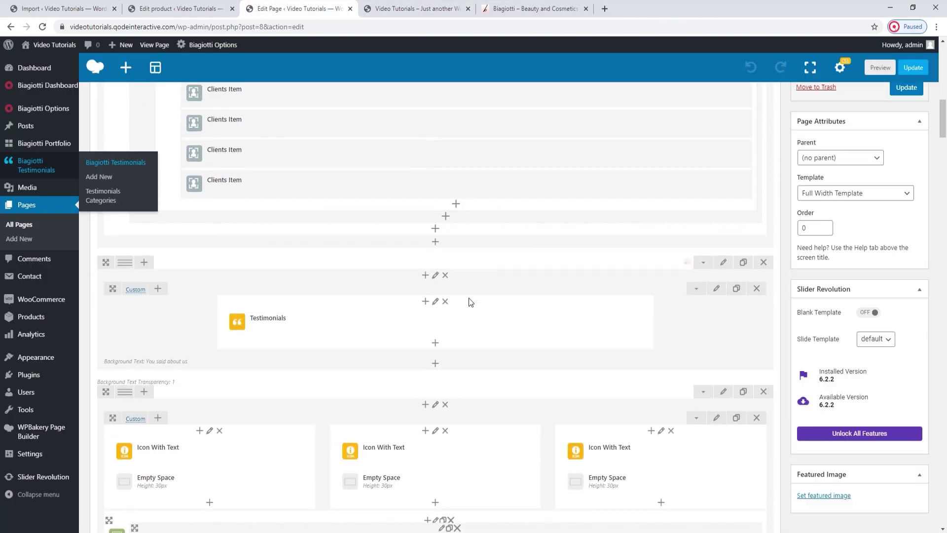
left_click(452, 323)
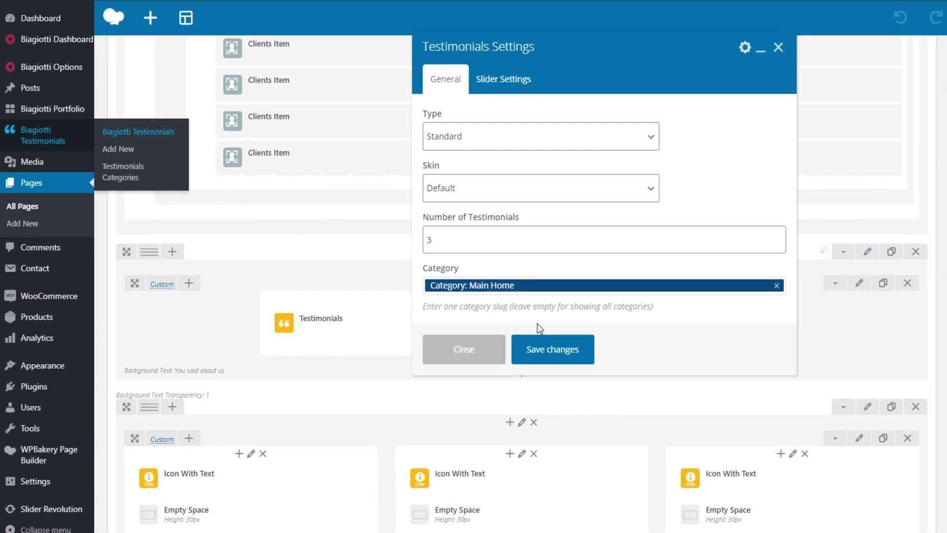
Review the Testimonials element's Type and Skin options, leaving them at Standard and Default
left_click(512, 142)
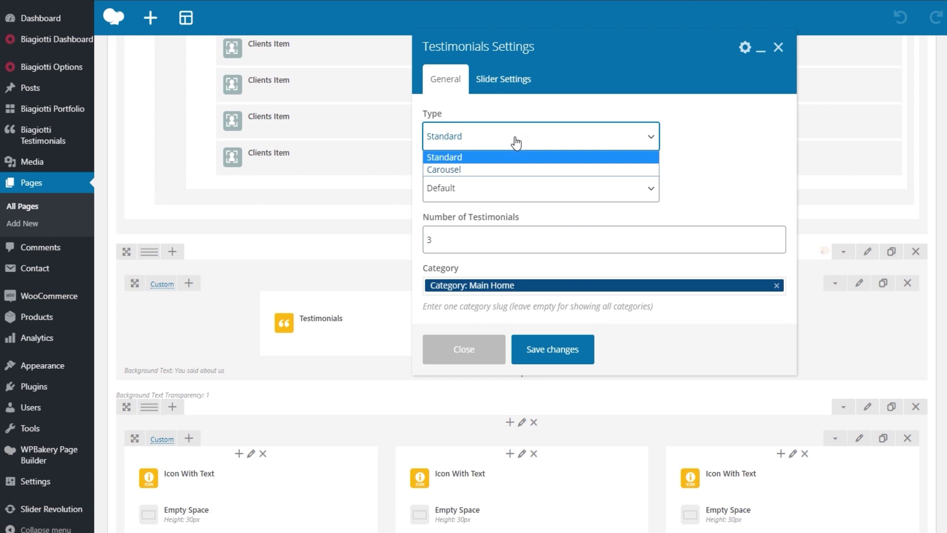
left_click(515, 141)
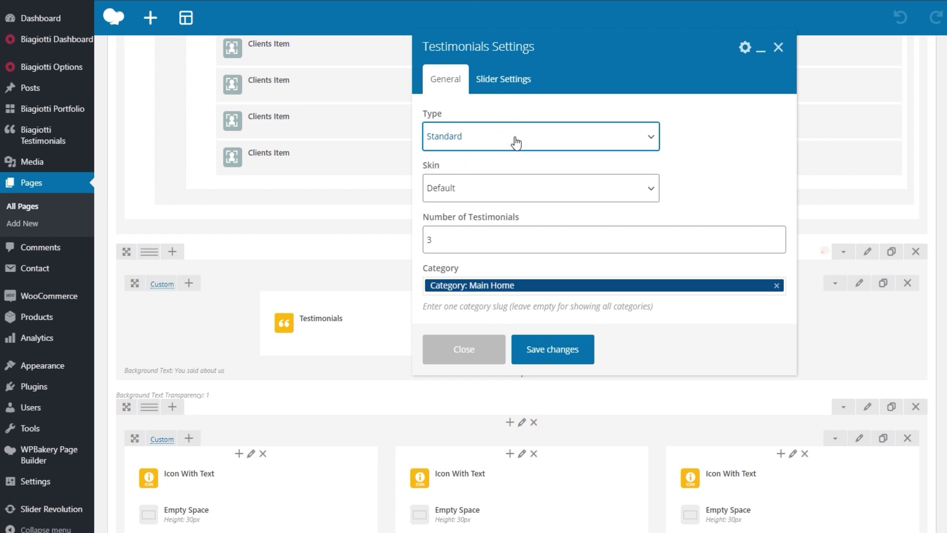
left_click(492, 186)
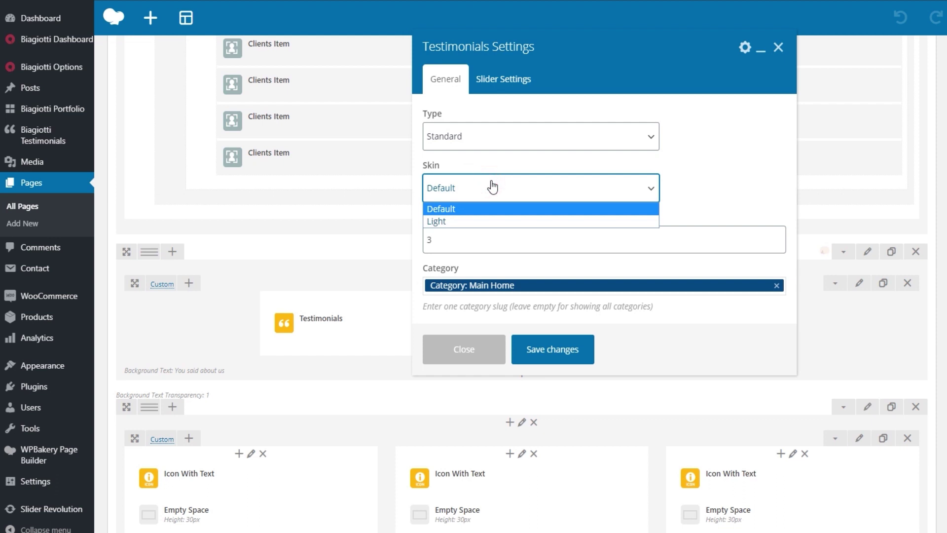
left_click(491, 187)
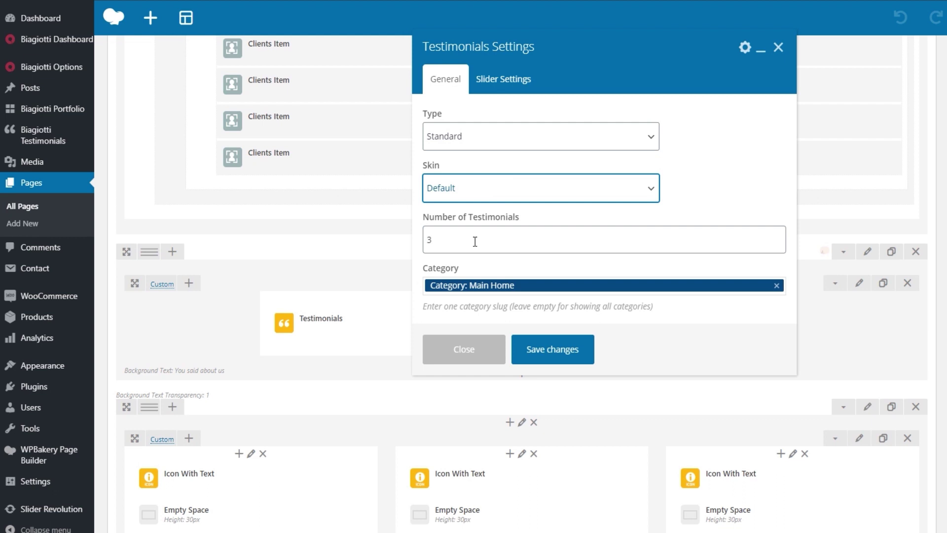
scroll(493, 267, "down", 2)
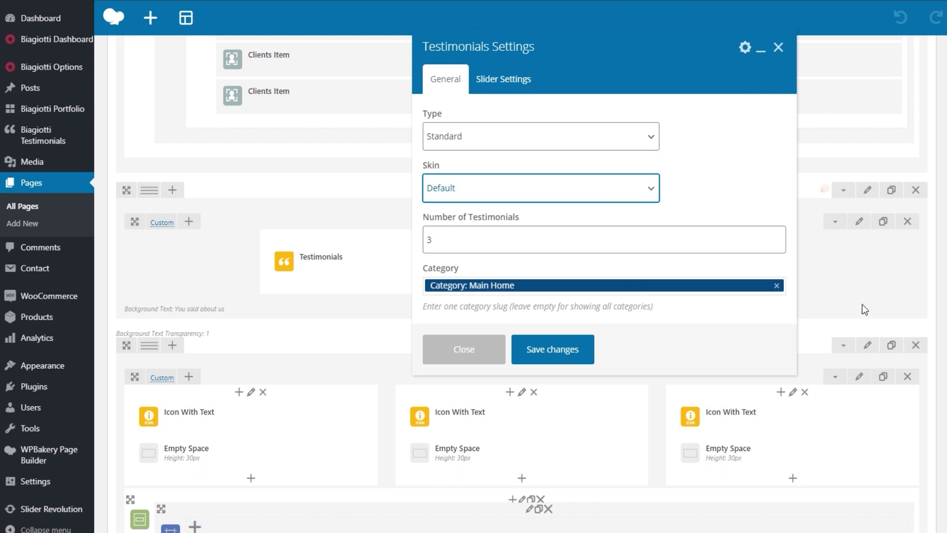
Remove the Main Home category from the Testimonials element, review its slider settings, and save the changes and update the page
left_click(776, 285)
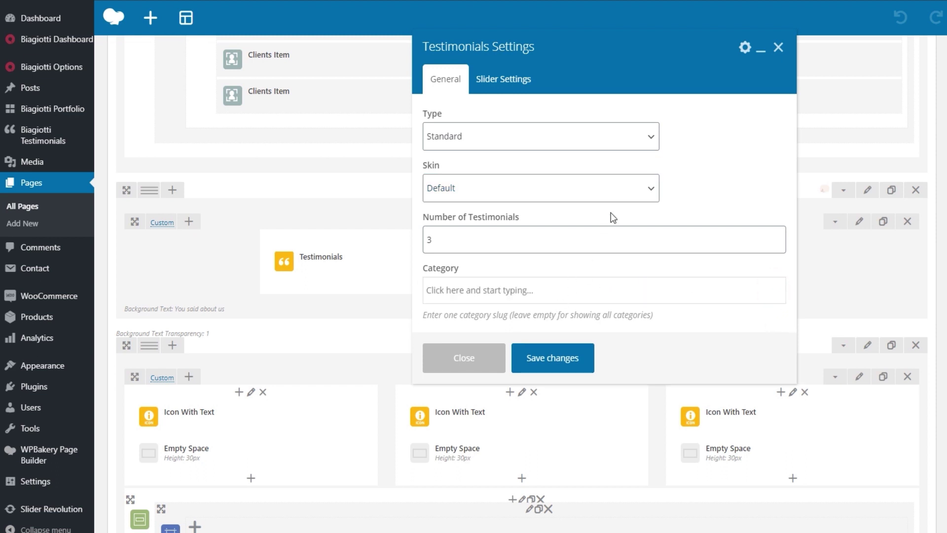
left_click(527, 80)
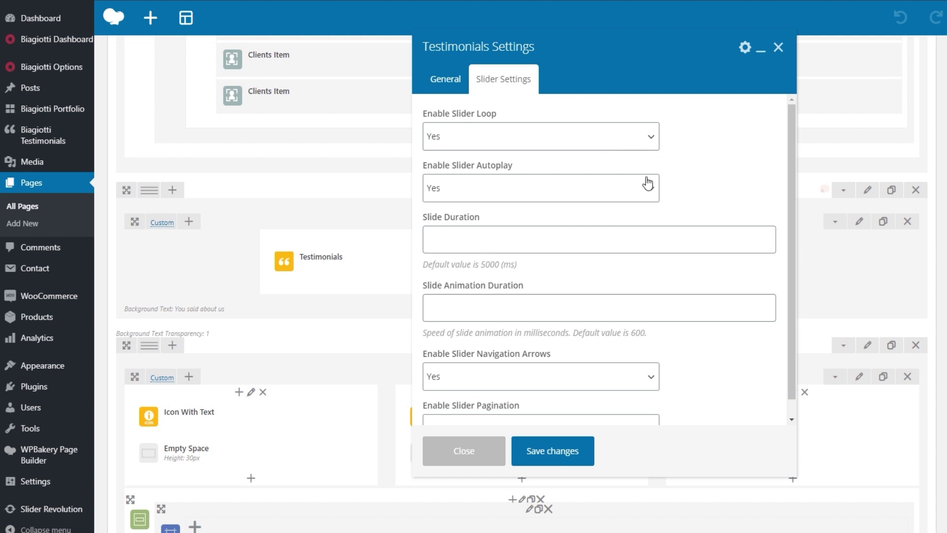
scroll(548, 240, "down", 1)
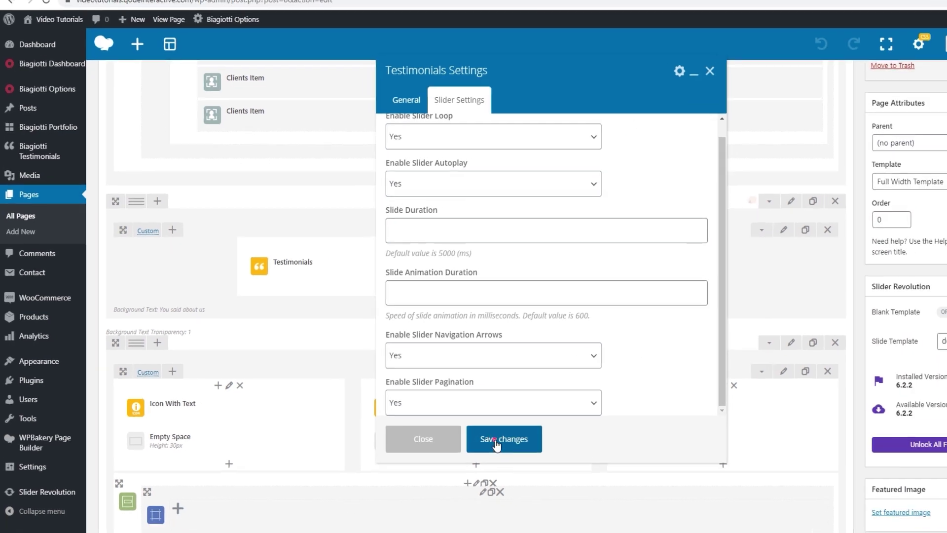
left_click(553, 450)
left_click(923, 70)
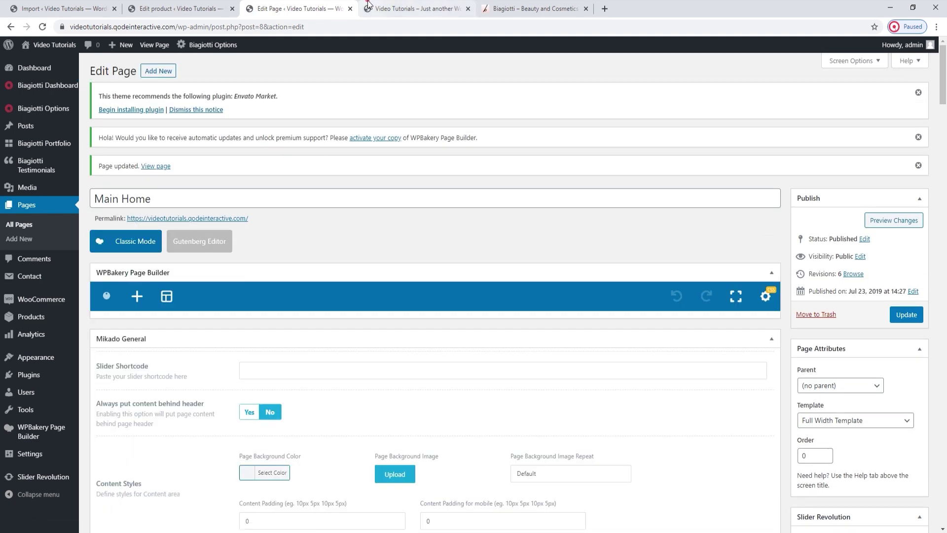
Reload the live home page and cycle through the Testimonials slides using the slider pagination
left_click(417, 8)
left_click(43, 27)
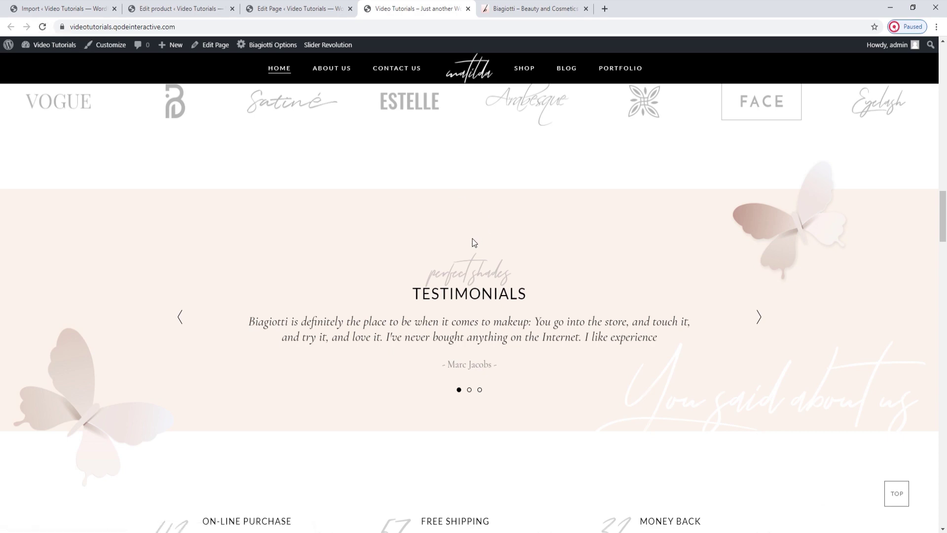
left_click(469, 389)
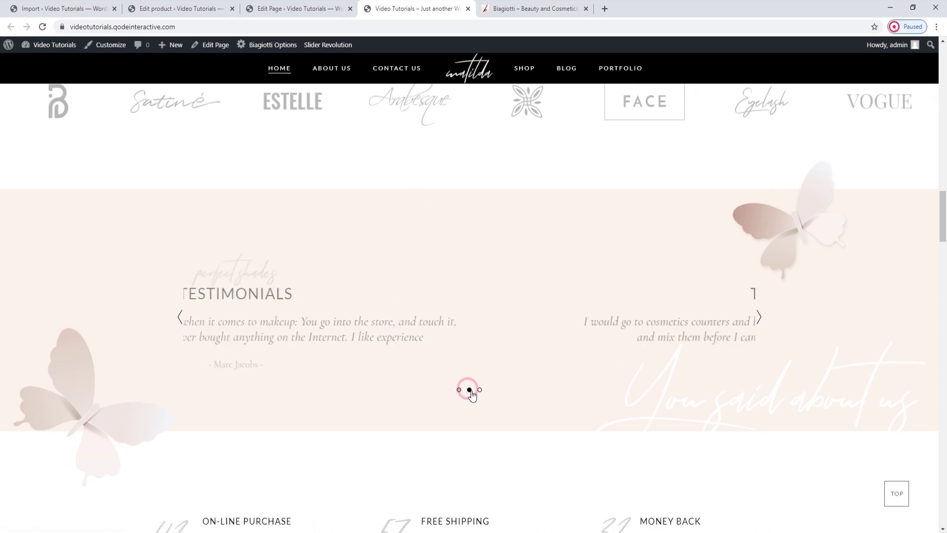
left_click(479, 390)
left_click(458, 390)
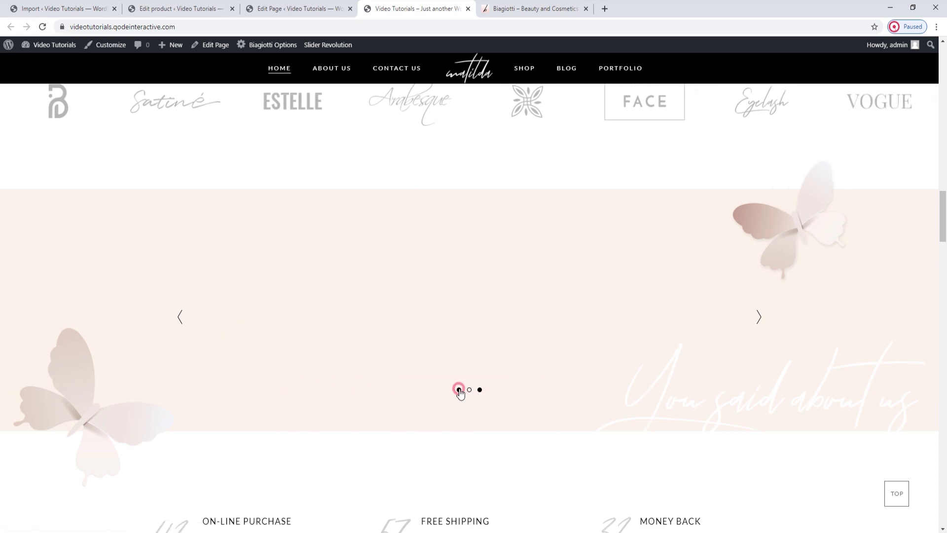
Show another testimonial slide, view the live page's On-line Purchase, Free Shipping and Money Back section, and locate its Icon With Text row in the editor
left_click(469, 389)
scroll(494, 326, "down", 4)
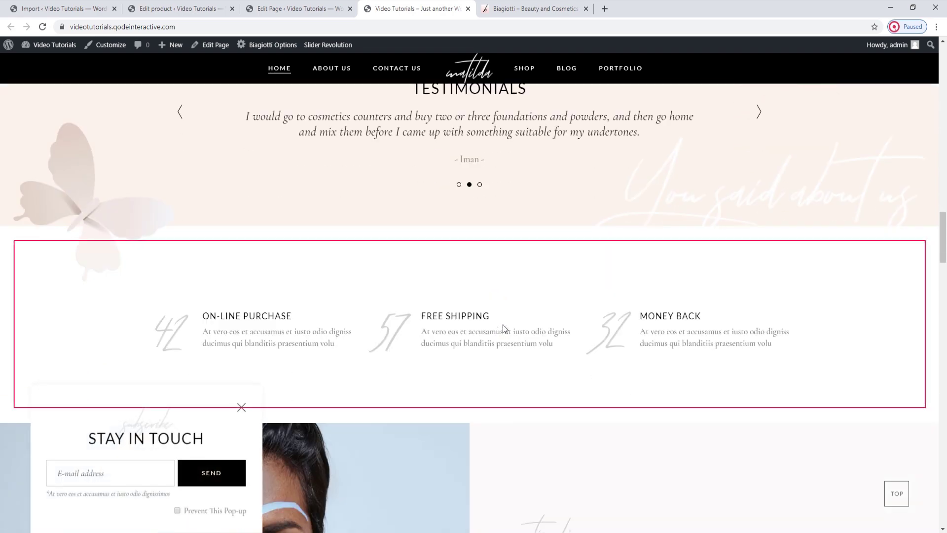
key("ctrl+Page_Up")
scroll(454, 267, "down", 5)
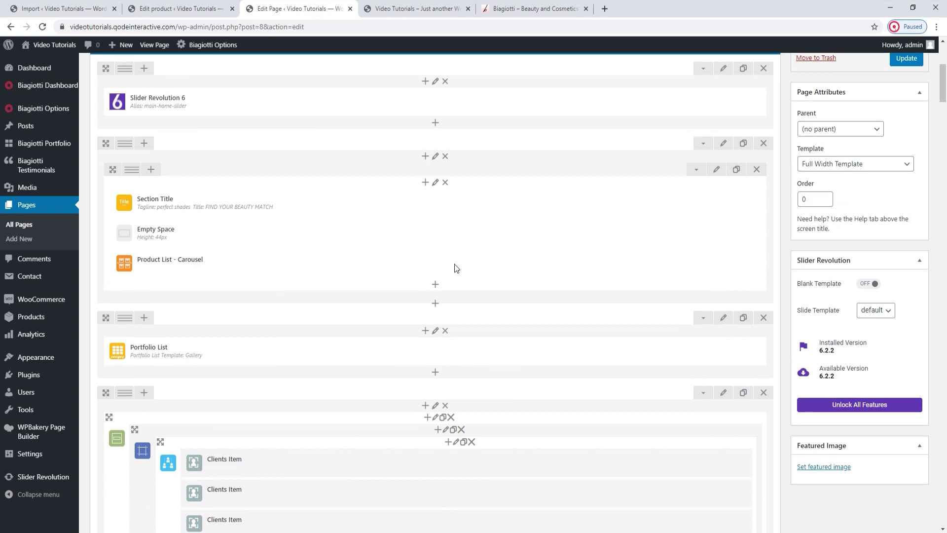
scroll(454, 265, "down", 15)
scroll(457, 263, "up", 3)
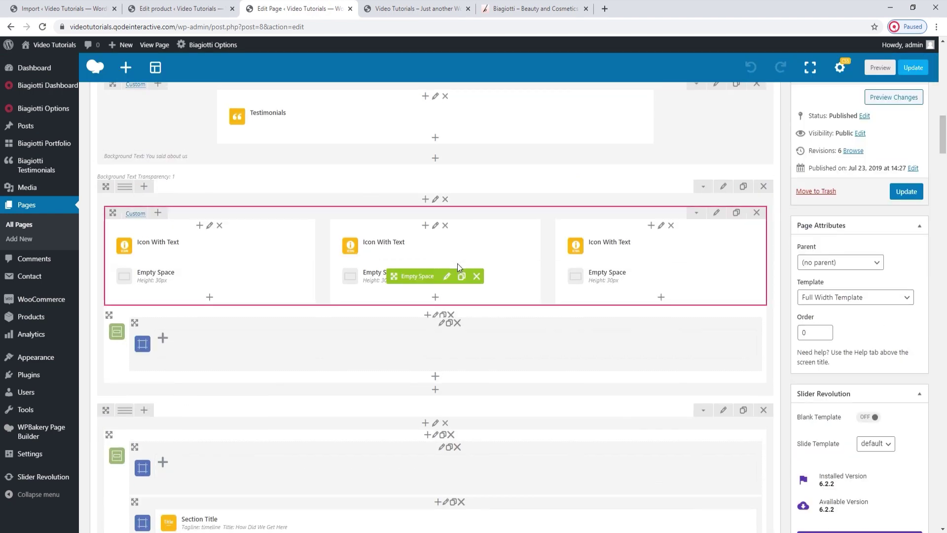
scroll(457, 264, "up", 2)
Dismiss the Stay in Touch pop-up on the live home page and return to the page editor
left_click(395, 9)
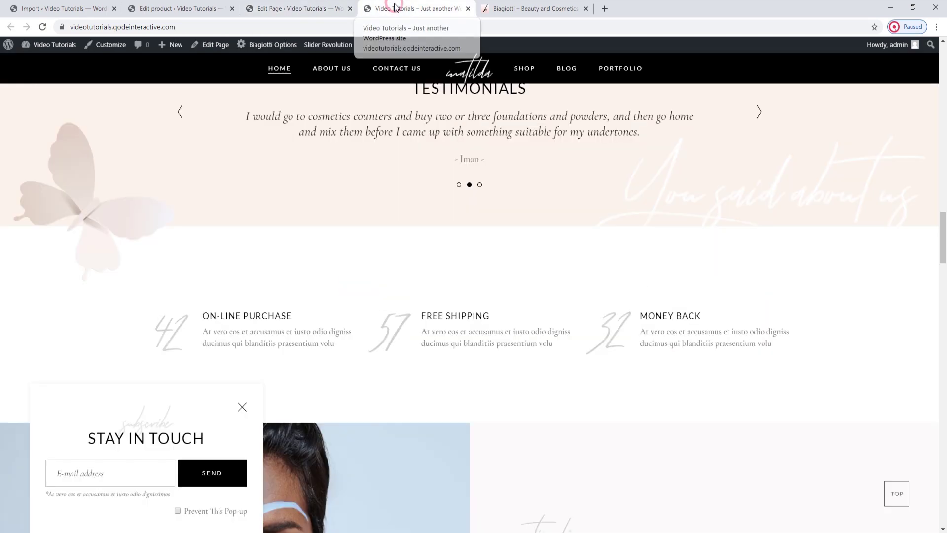
left_click(242, 406)
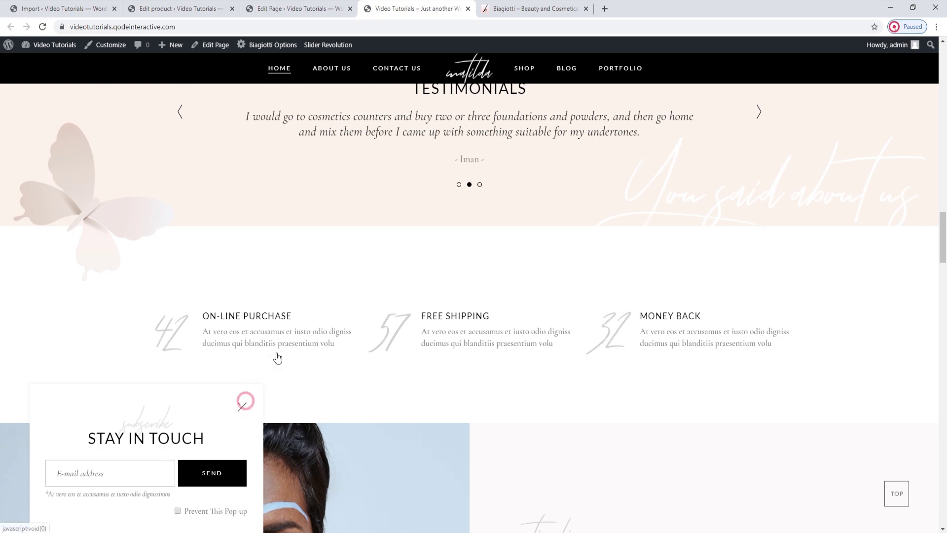
left_click(296, 8)
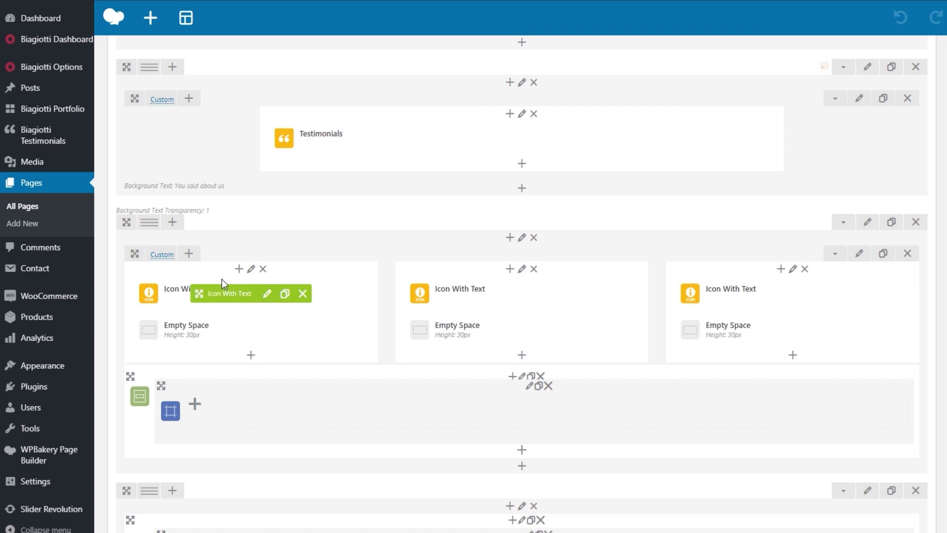
Inspect the custom column layout of the inner row holding the three Icon With Text elements, and close it
mouse_move(139, 223)
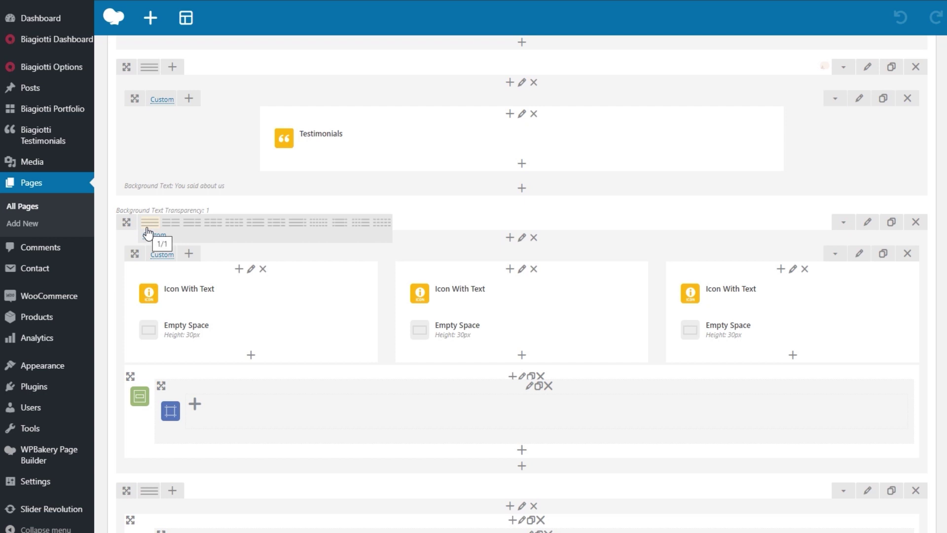
mouse_move(159, 256)
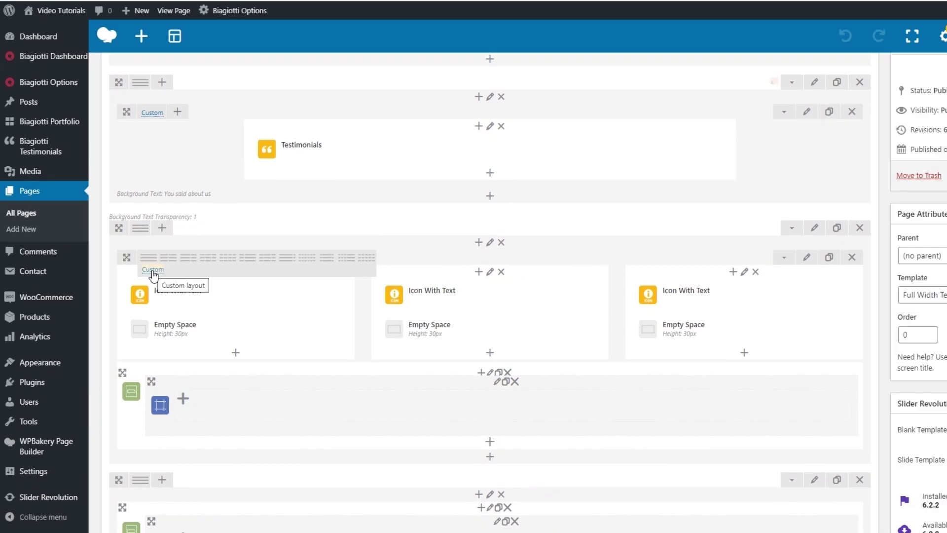
left_click(163, 267)
left_click(501, 188)
left_click_drag(504, 188, 511, 188)
left_click(778, 94)
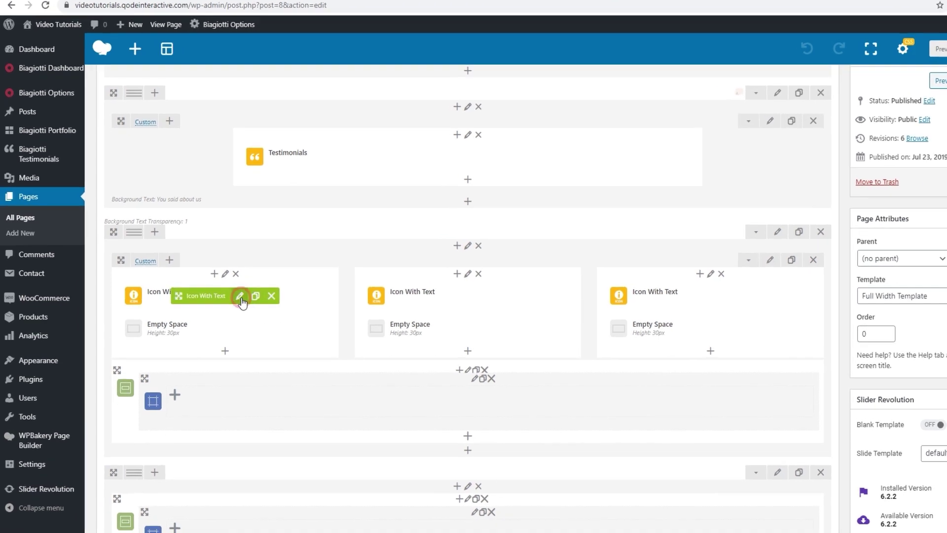
Review the first Icon With Text element's Type options, keeping Icon Left From Text, and compare the arrangement with the live page
left_click(240, 296)
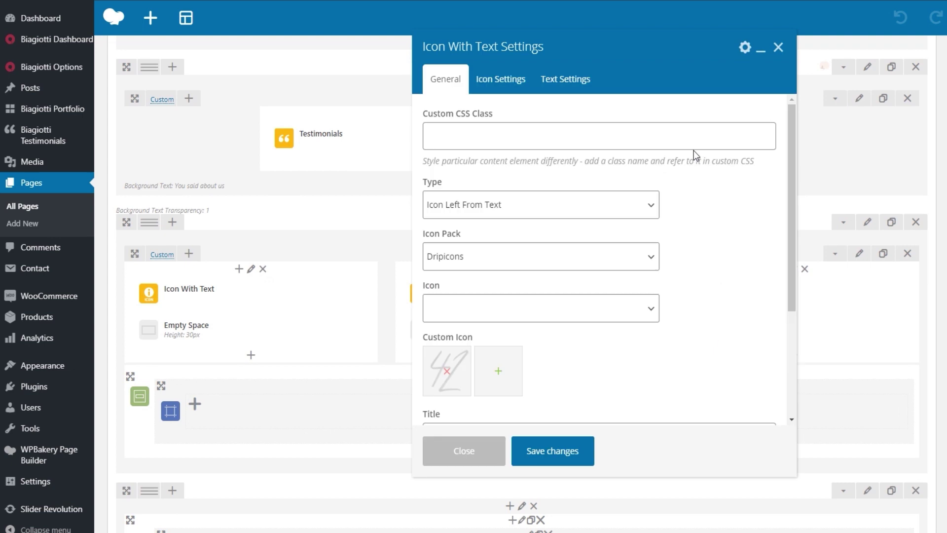
left_click(597, 211)
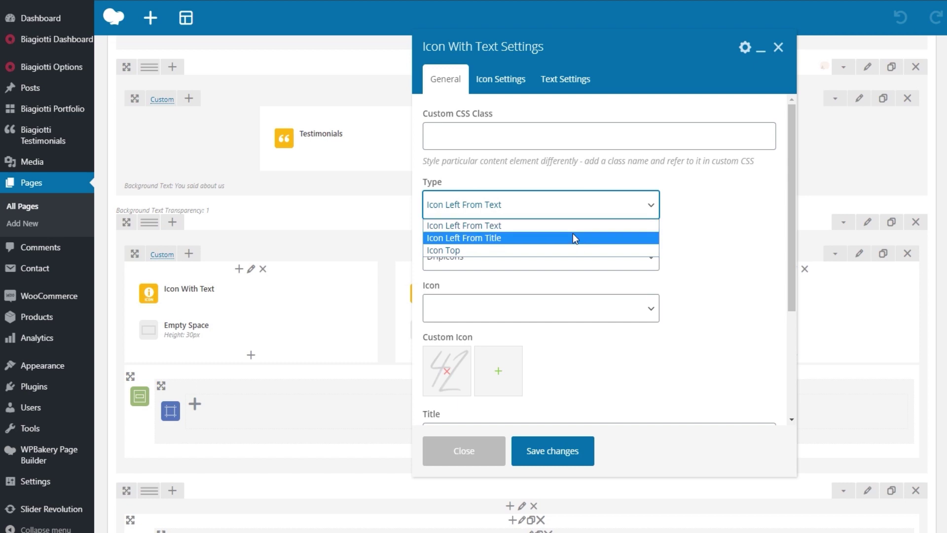
left_click(552, 224)
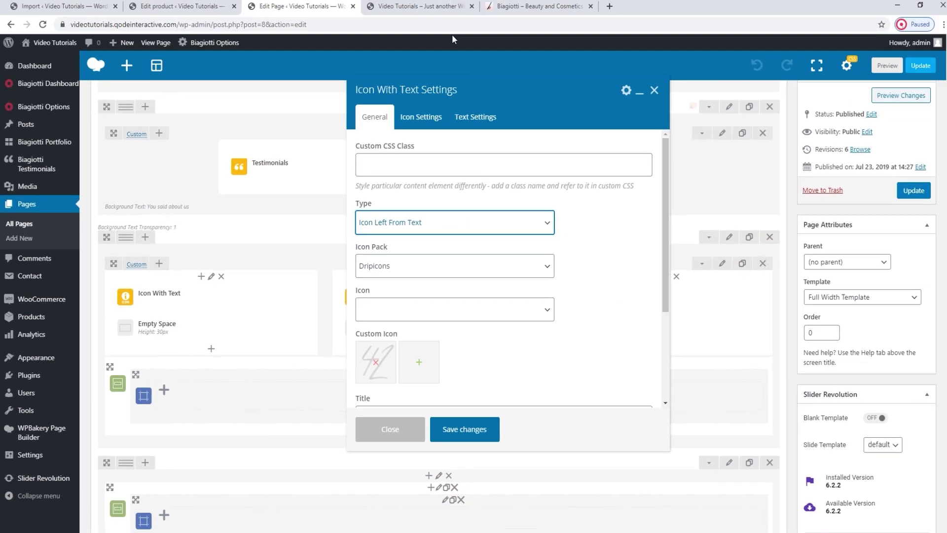
left_click(447, 6)
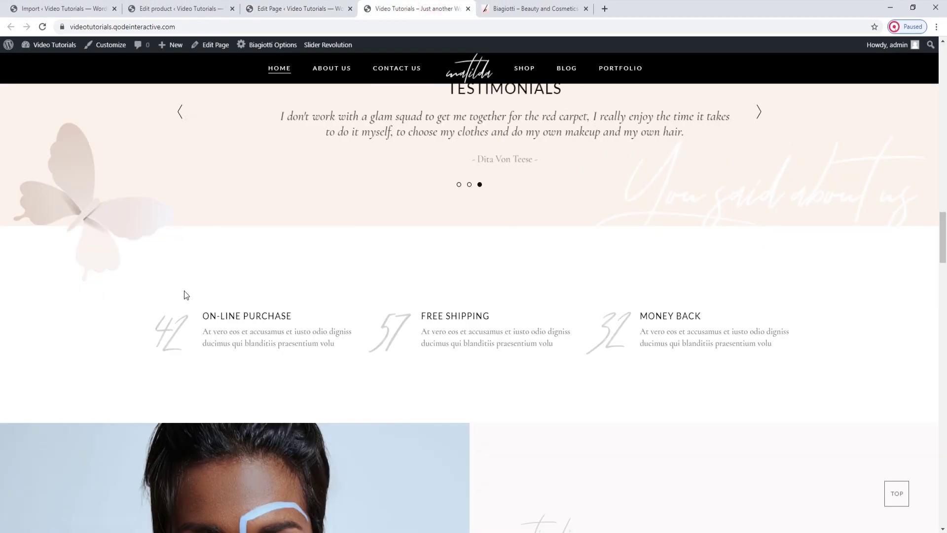
left_click(313, 5)
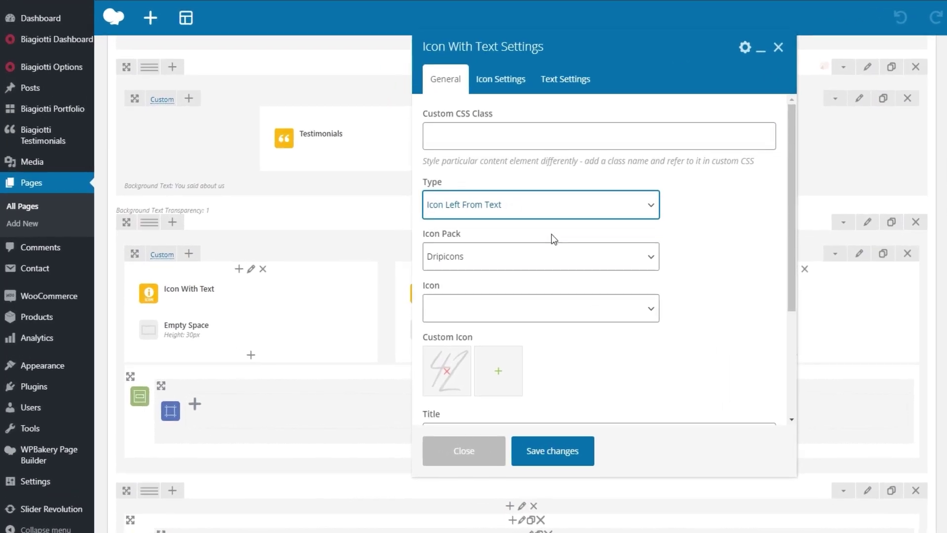
Review the Icon With Text element's Icon Pack, Custom Icon, Title, Text and Link options, leaving the pack at Dripicons
scroll(553, 237, "down", 1)
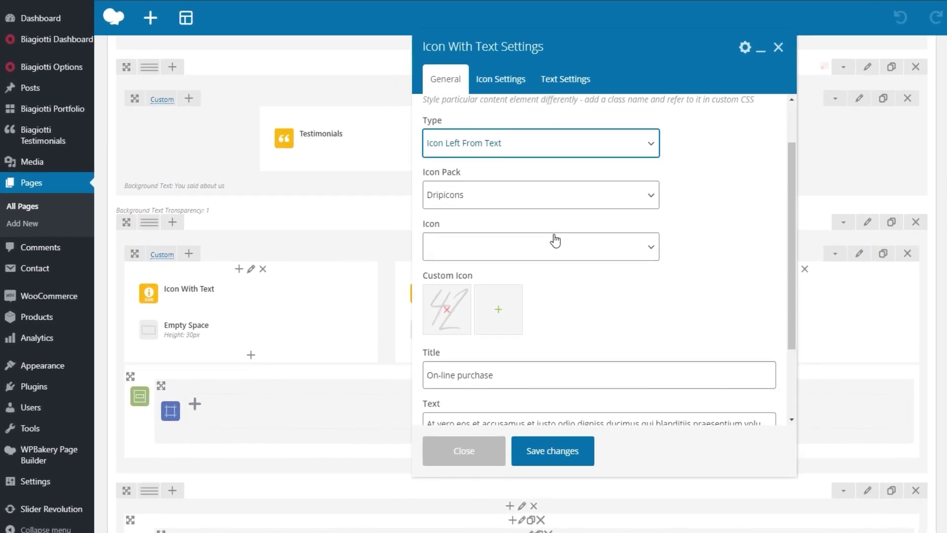
left_click(544, 202)
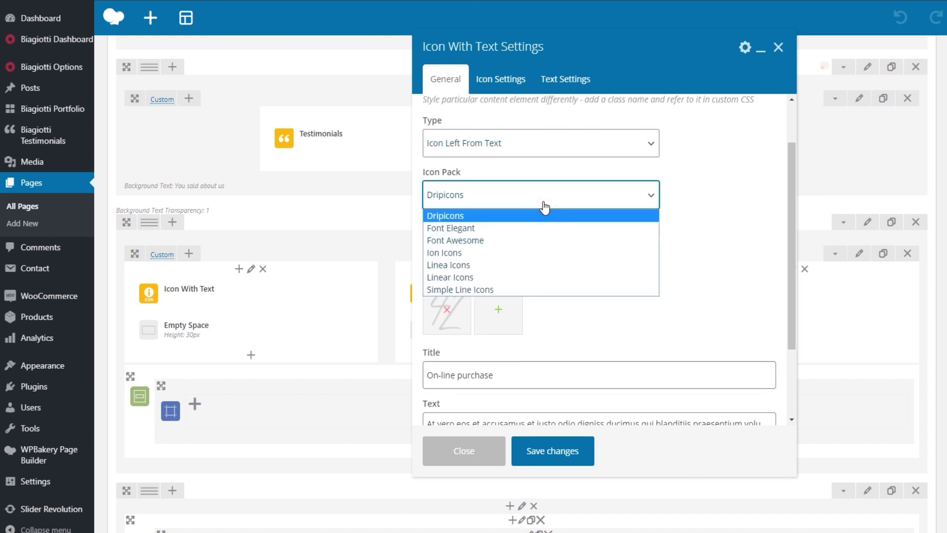
left_click(544, 203)
scroll(545, 206, "down", 1)
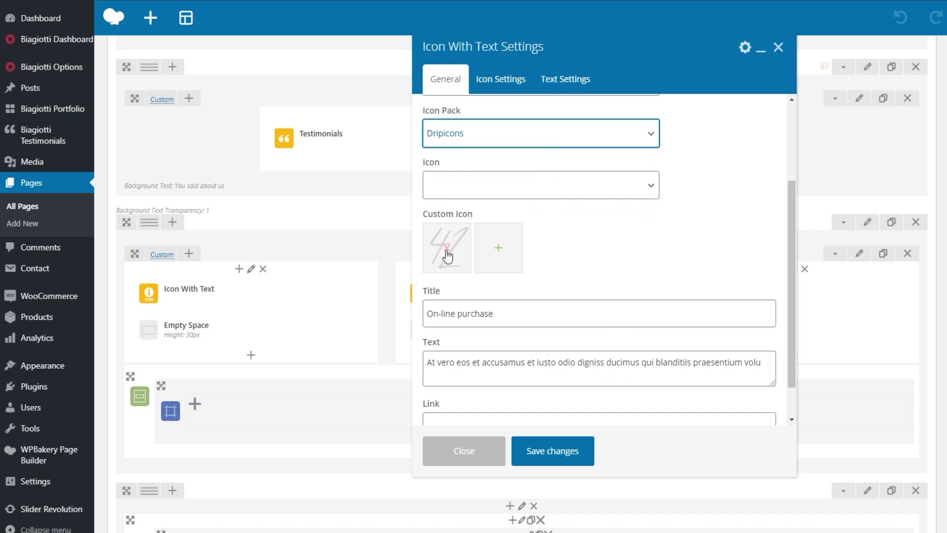
left_click(581, 249)
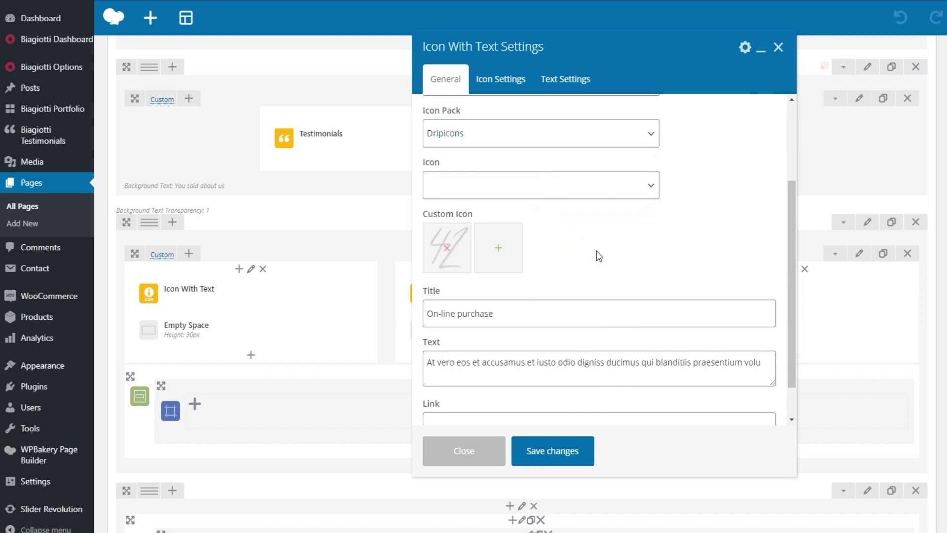
scroll(557, 306, "down", 1)
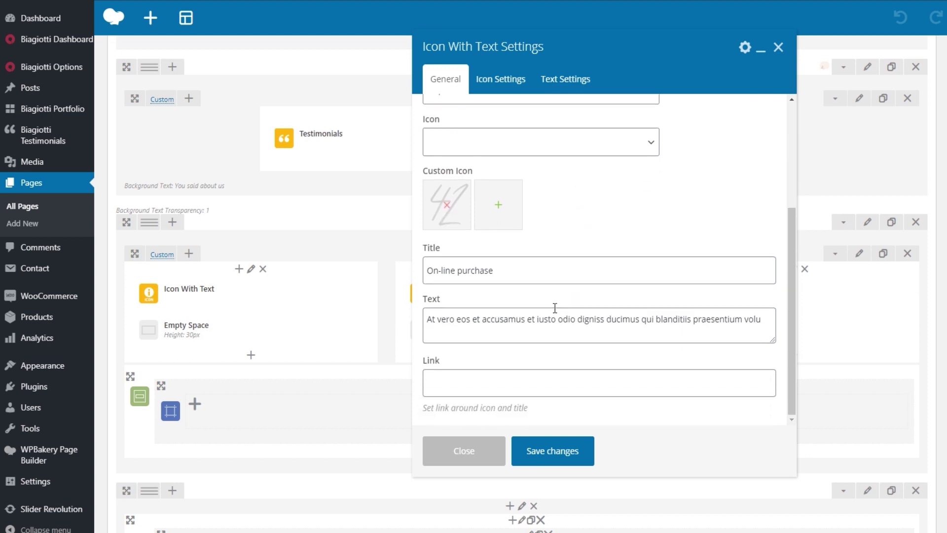
scroll(493, 345, "down", 1)
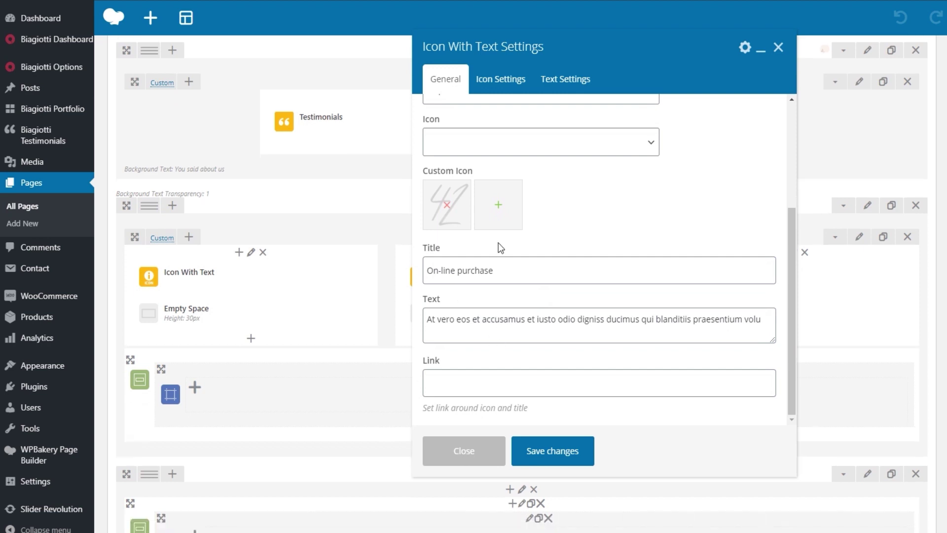
left_click(450, 391)
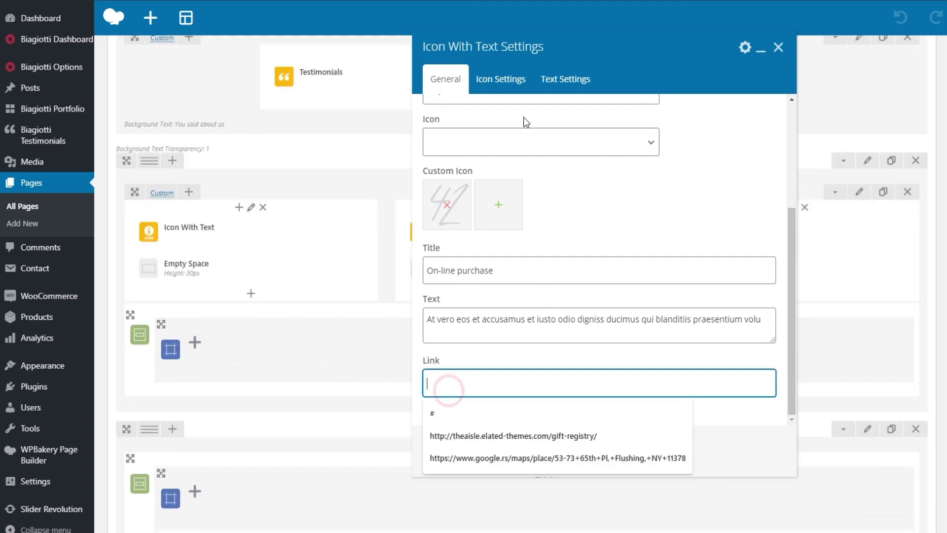
Review the element's Icon Settings, including custom icon size, shape size, icon color and icon hover color, without changing them
left_click(502, 81)
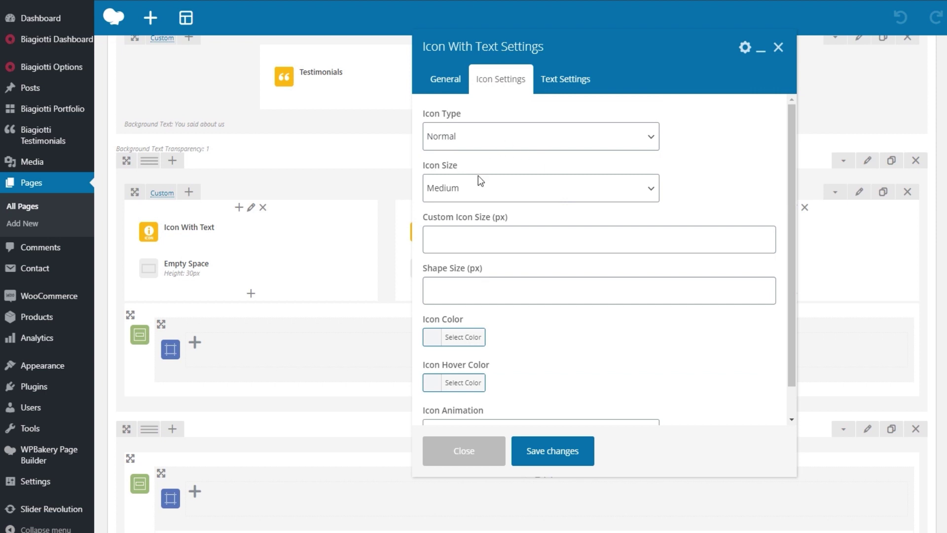
left_click(451, 241)
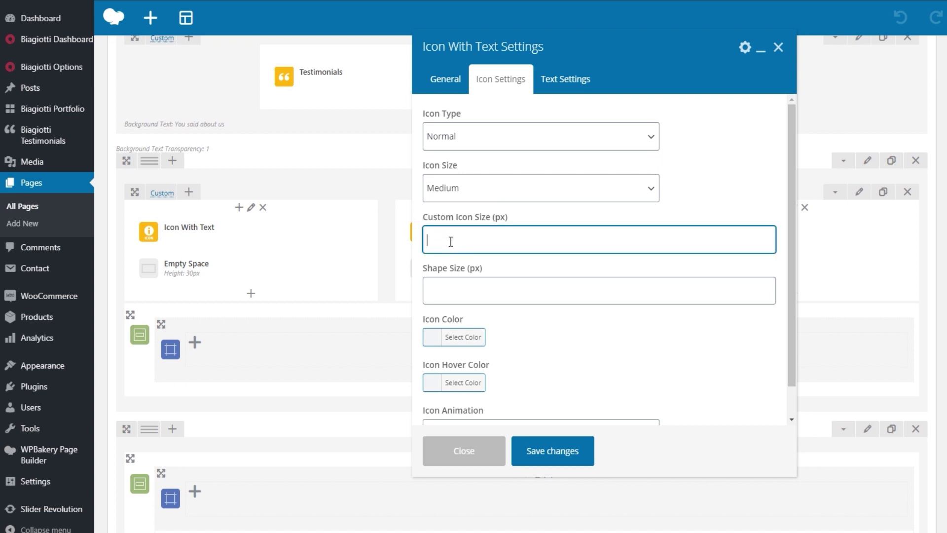
left_click(506, 293)
scroll(572, 346, "down", 1)
left_click(470, 304)
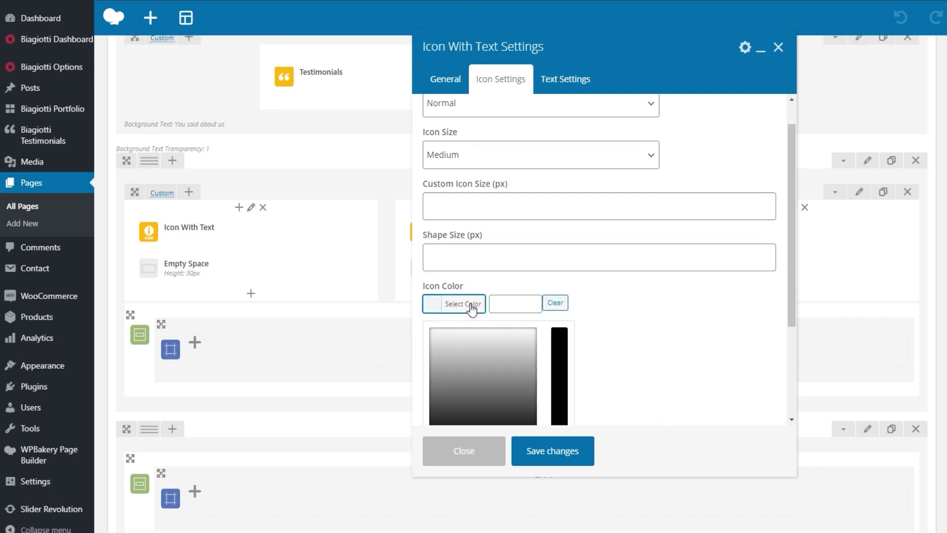
left_click(472, 309)
left_click(476, 350)
left_click(478, 355)
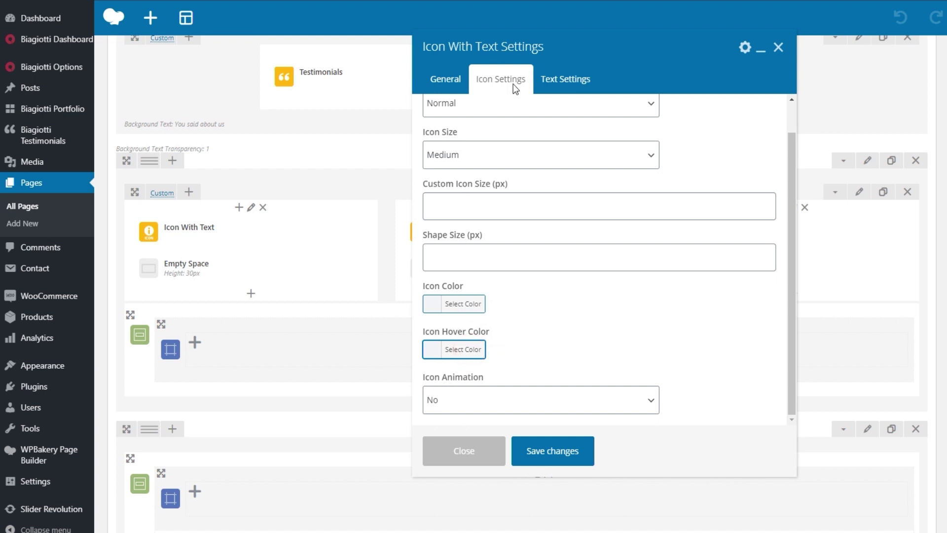
Review the Icon With Text element's Text Settings and save the element
left_click(576, 78)
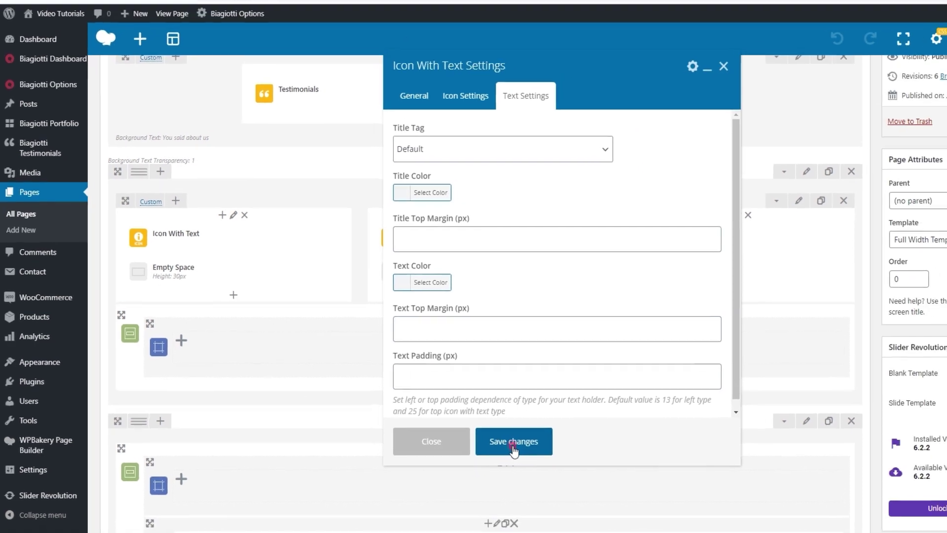
left_click(553, 450)
Compare the live home page's How Did We Get Here section with its corresponding row in the page editor
left_click(419, 6)
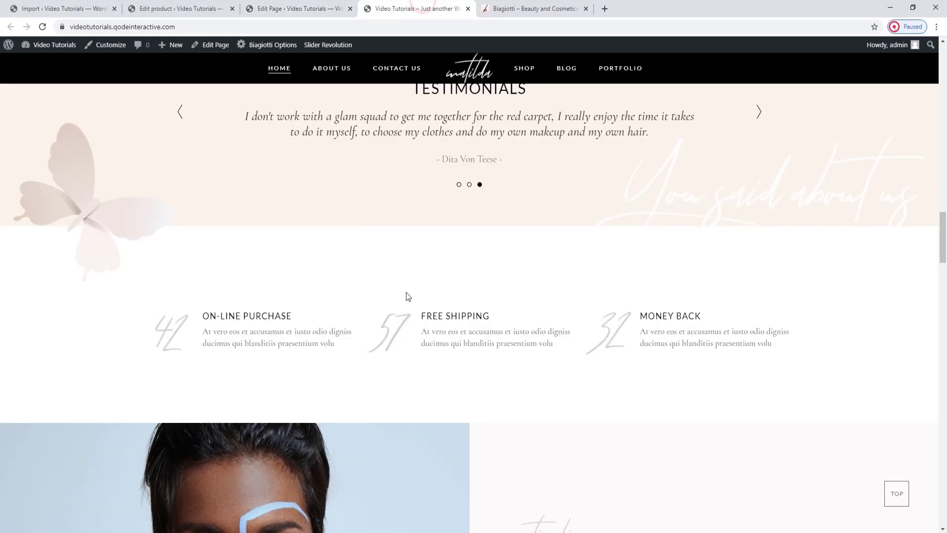
scroll(422, 288, "down", 3)
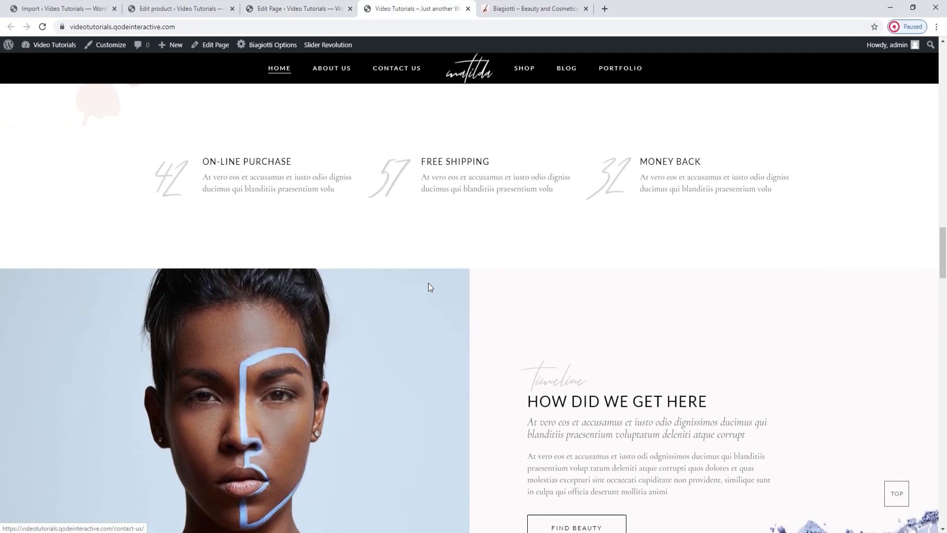
scroll(429, 286, "down", 2)
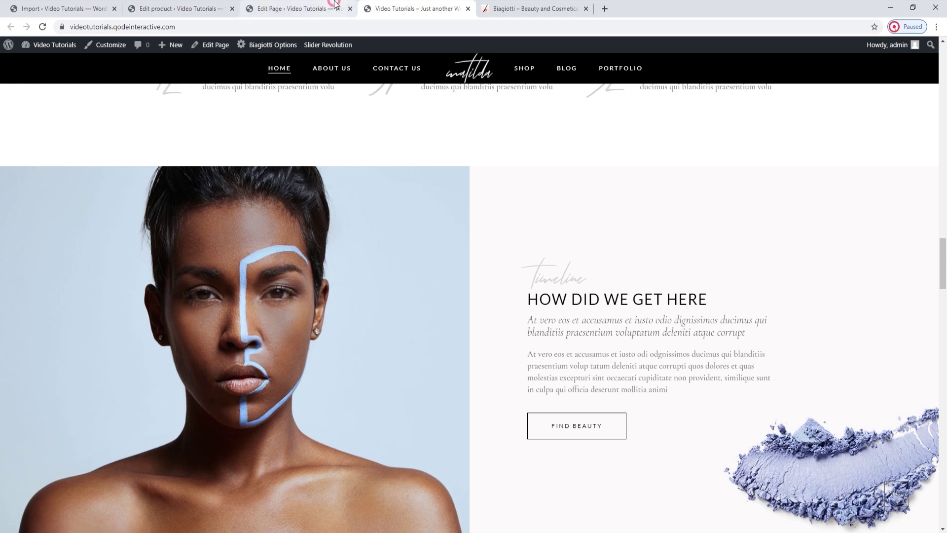
left_click(316, 9)
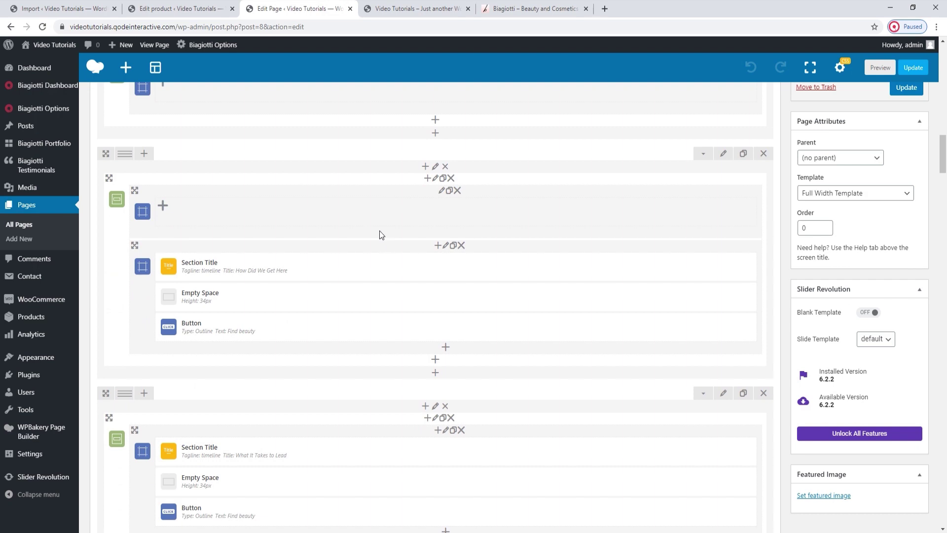
left_click(420, 8)
scroll(372, 160, "down", 2)
scroll(375, 164, "up", 1)
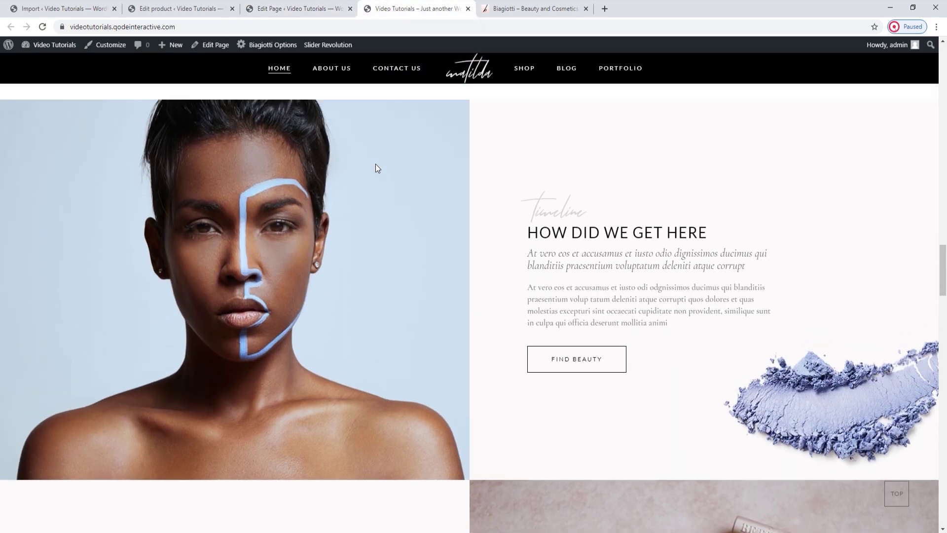
Examine the Elements Holder settings of the "How Did We Get Here" row and compare them with the live home page
left_click(300, 14)
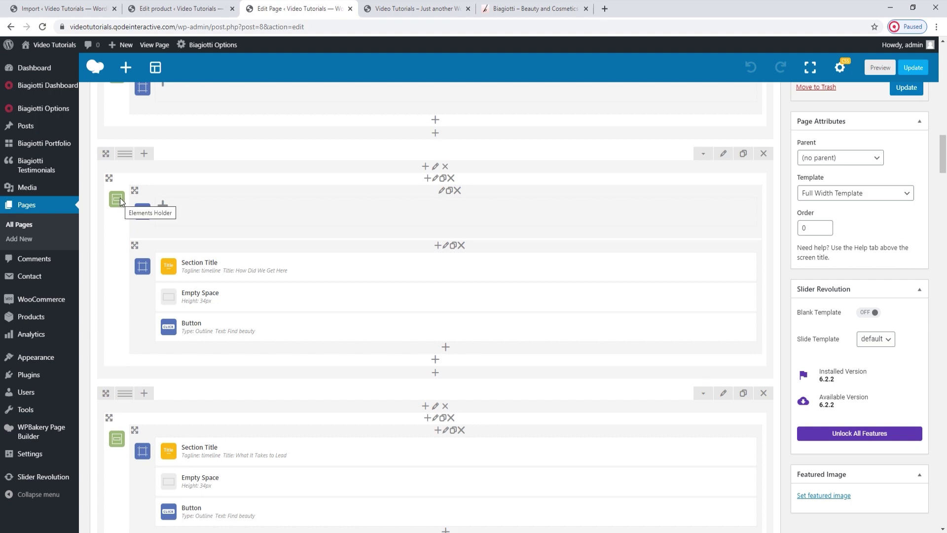
left_click(435, 178)
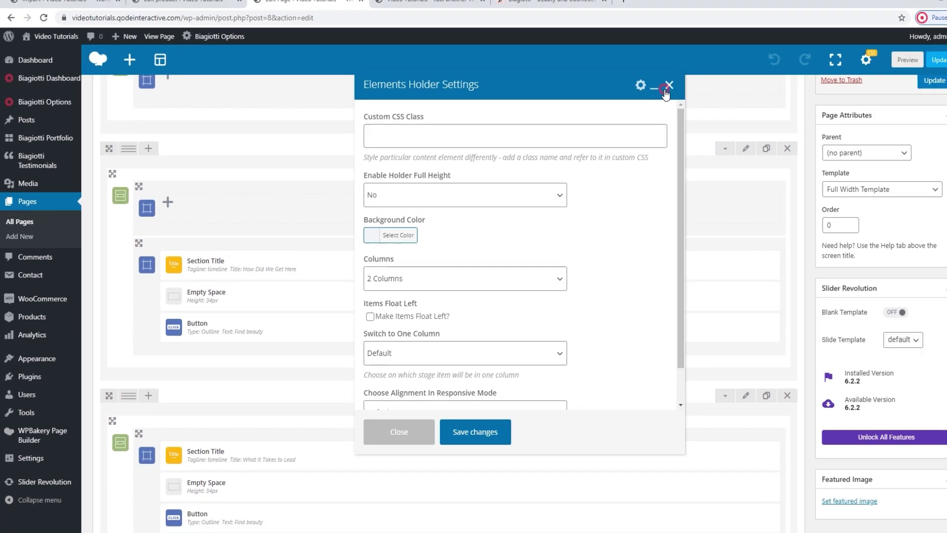
left_click(757, 54)
left_click(417, 9)
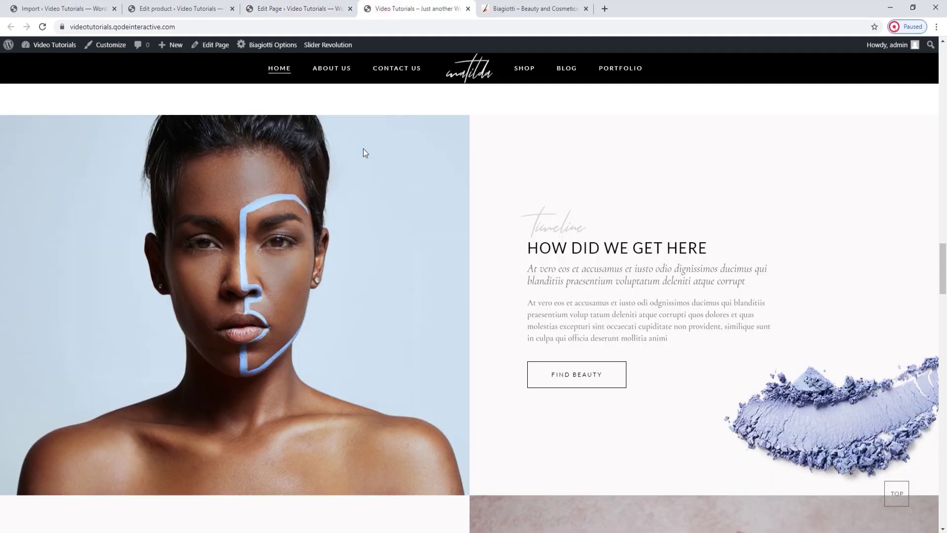
left_click(315, 11)
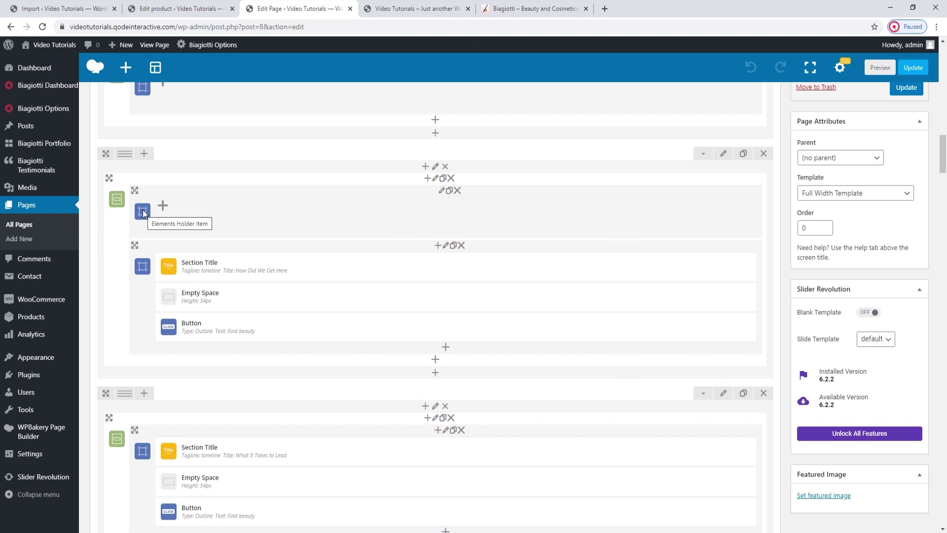
Replace the background image of the row's empty first Elements Holder Item with the uploaded el-holder-bg-1.jpg and save the item settings
left_click(442, 190)
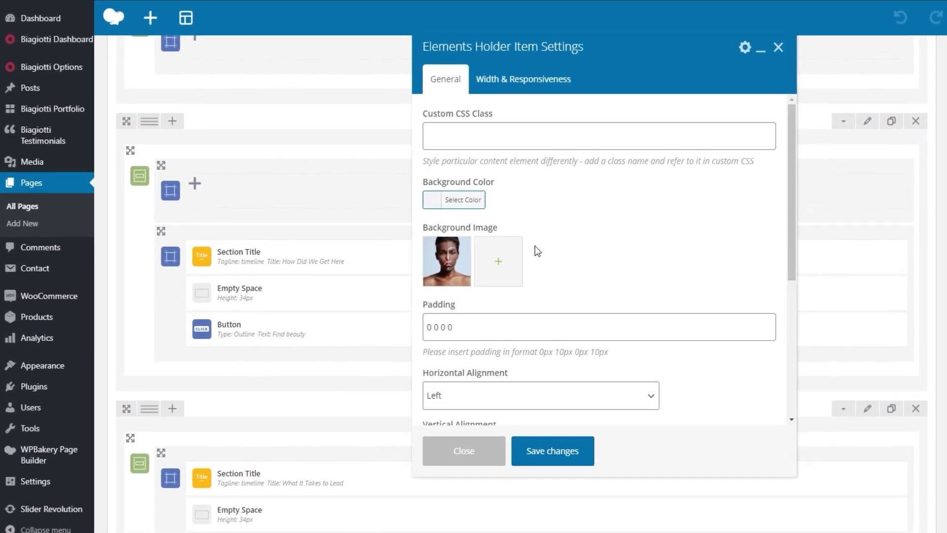
left_click(449, 255)
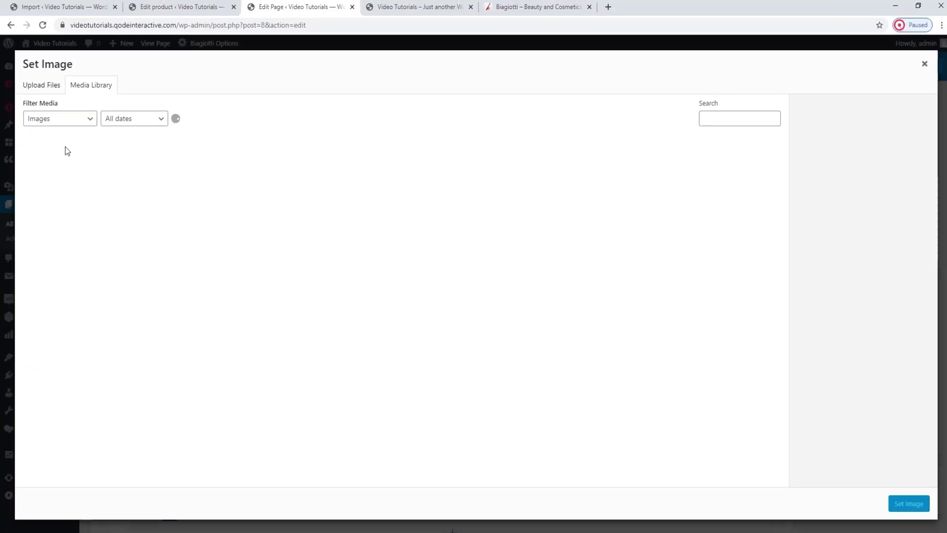
left_click(41, 82)
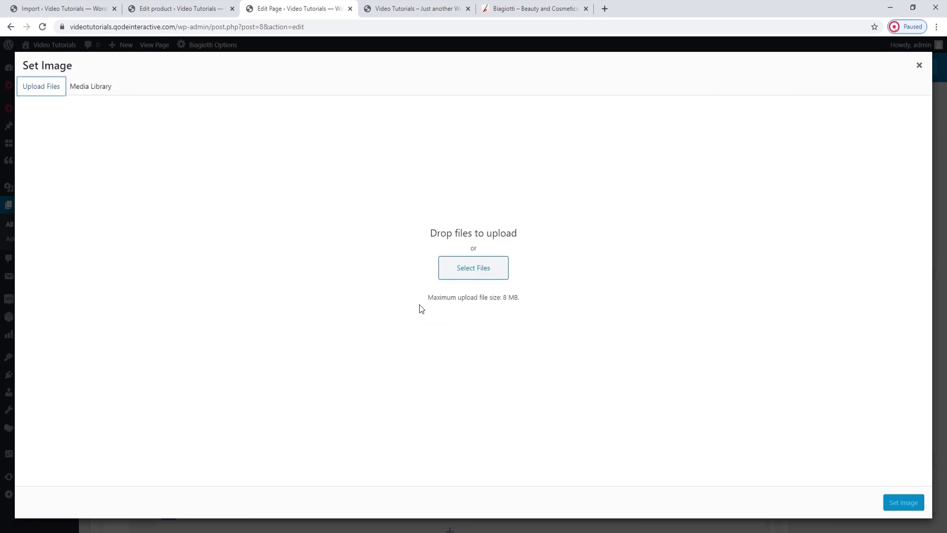
left_click(473, 271)
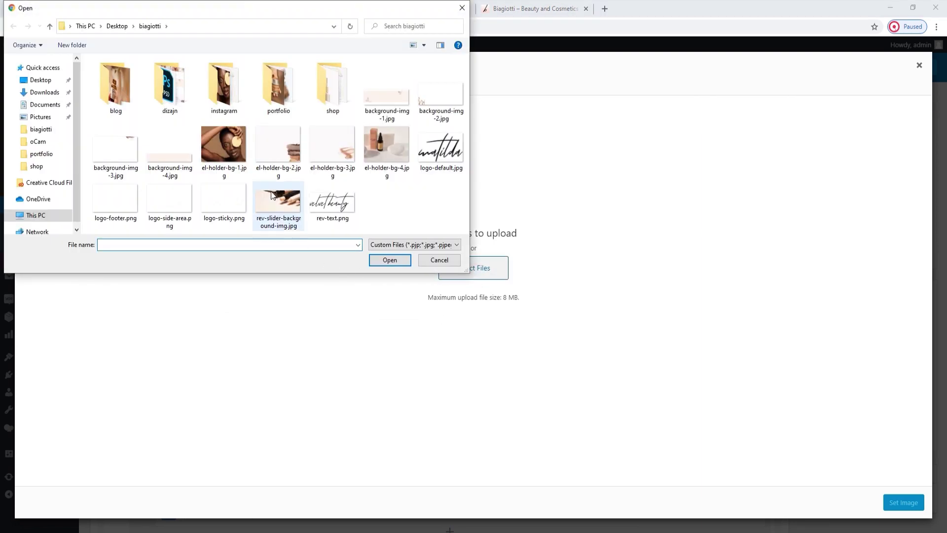
left_click(236, 153)
left_click(388, 263)
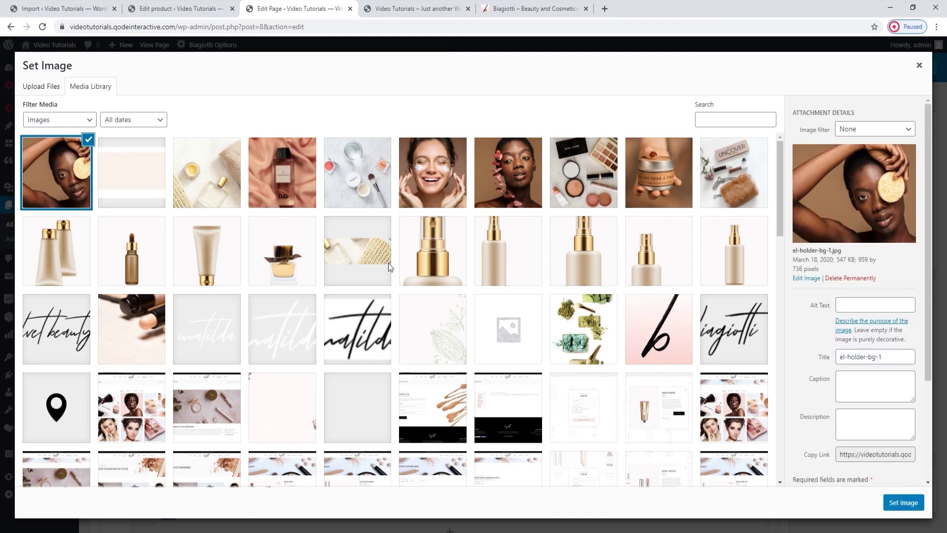
left_click(889, 501)
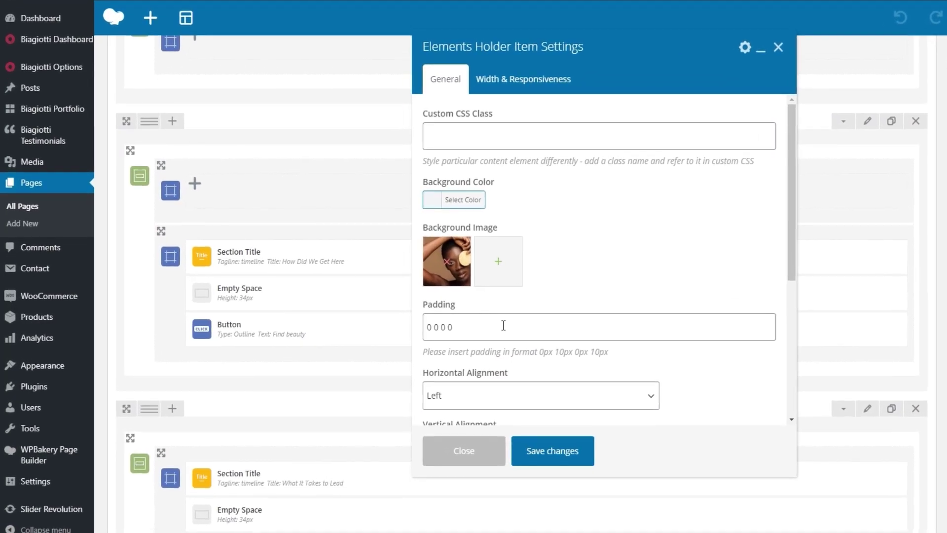
left_click(530, 450)
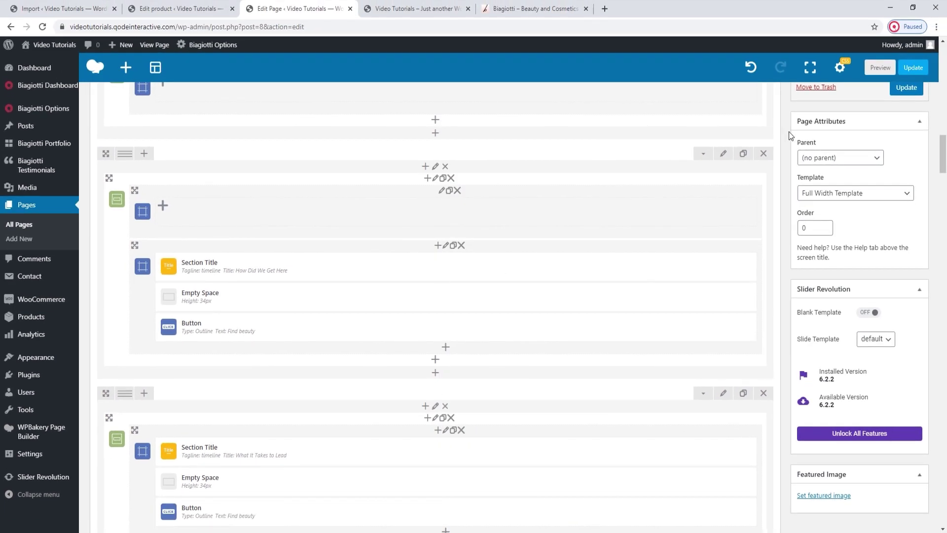
Update the Main Home page, reload the live page to check the new image, and dismiss the subscribe pop-up
left_click(915, 71)
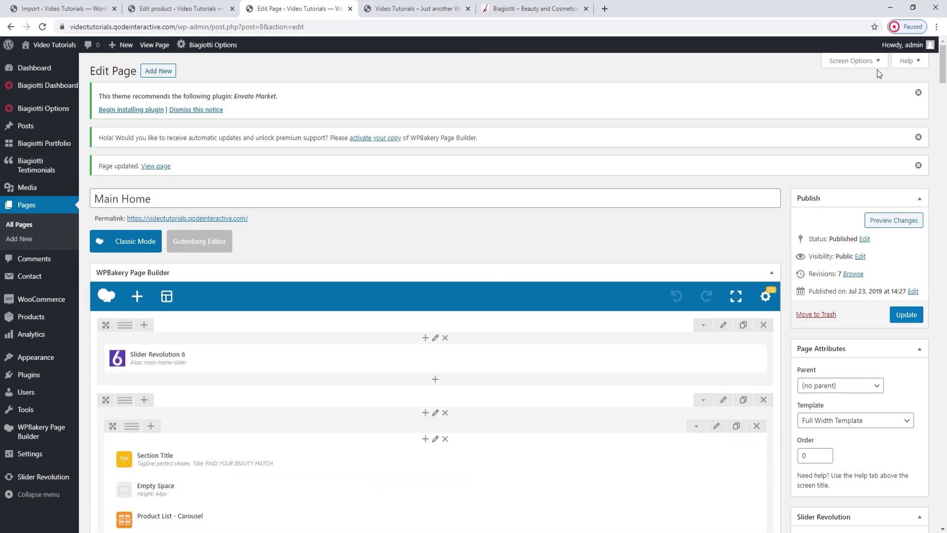
left_click(457, 7)
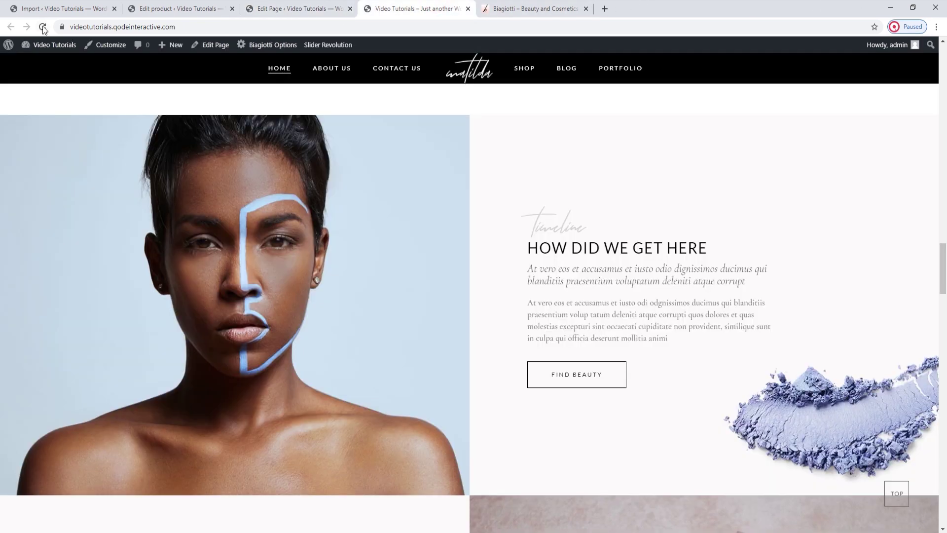
key("F5")
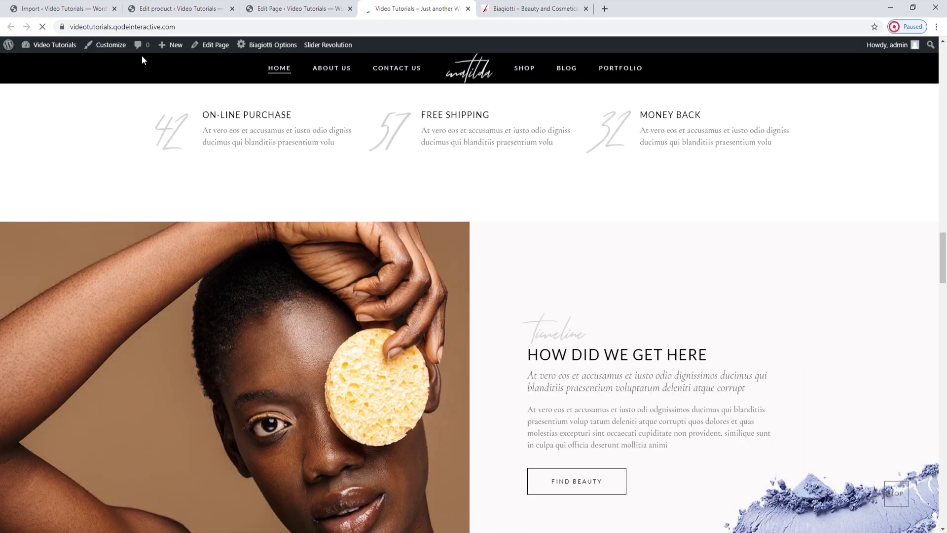
scroll(410, 246, "down", 2)
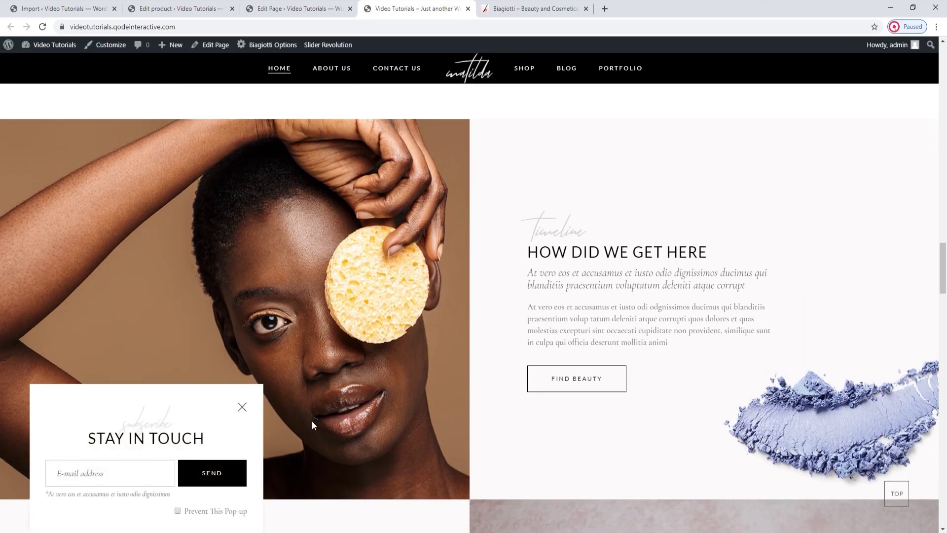
left_click(243, 406)
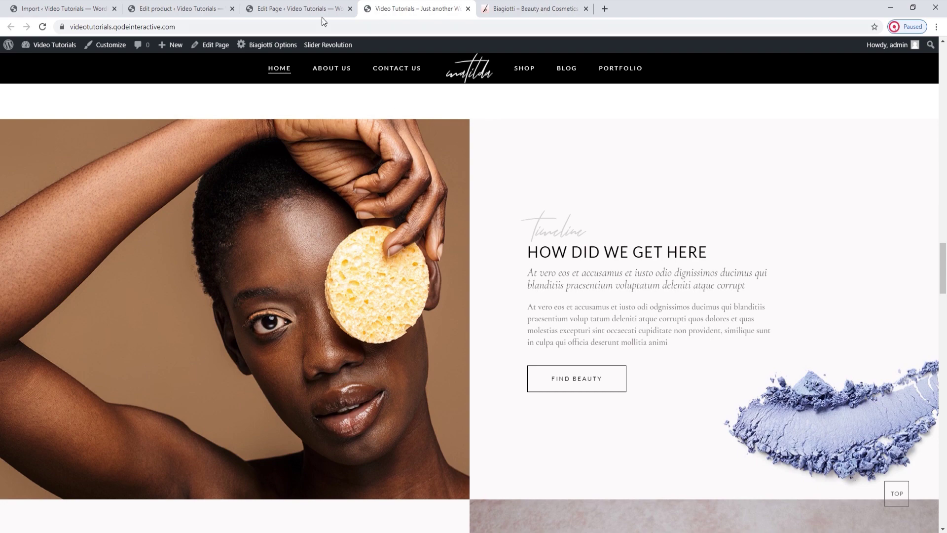
Replace the background image of the Elements Holder Item containing the "How Did We Get Here" title with the uploaded el-holder-bg-2.jpg
left_click(296, 9)
scroll(458, 264, "down", 10)
scroll(458, 264, "down", 15)
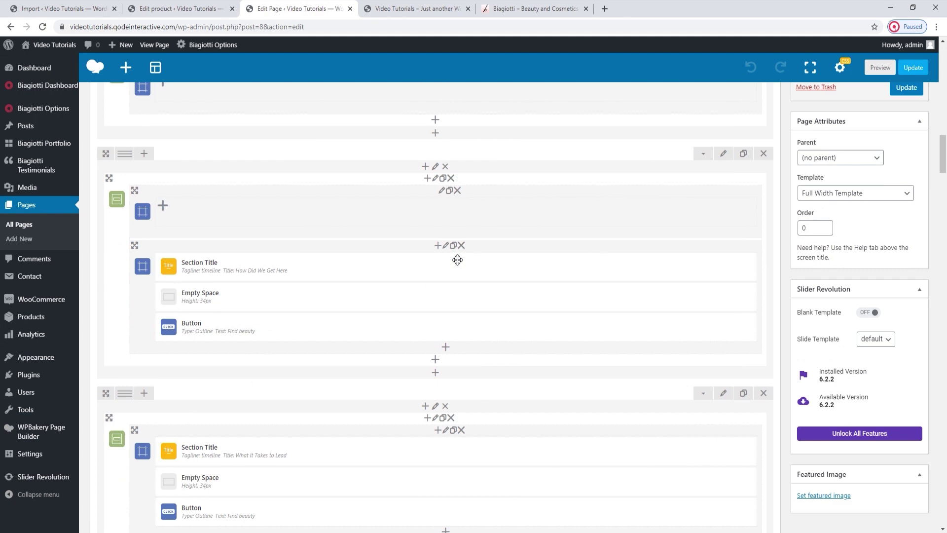
mouse_move(454, 256)
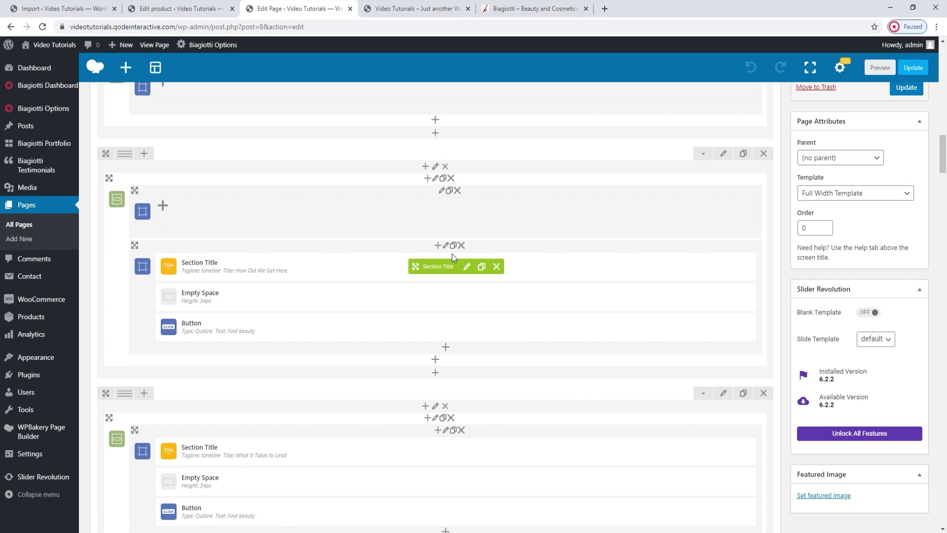
left_click(446, 245)
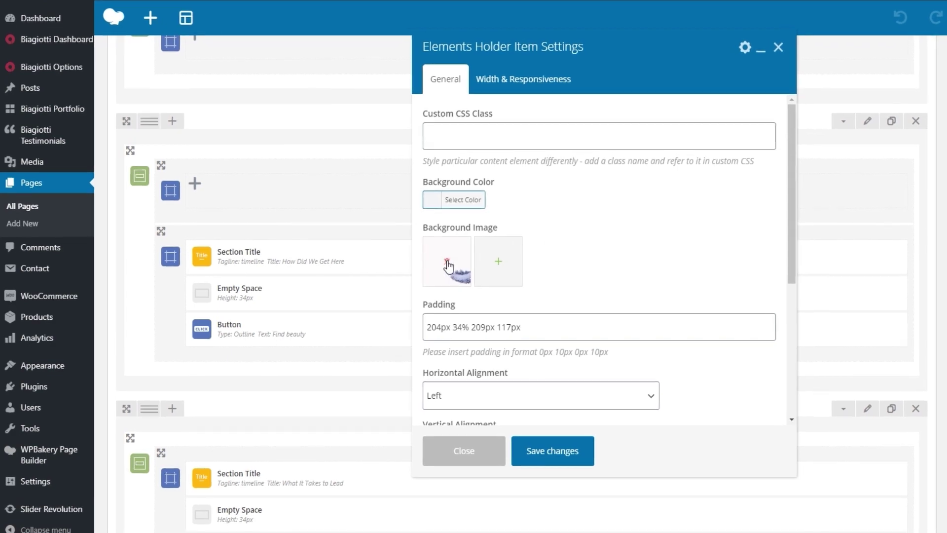
left_click(446, 261)
left_click(447, 261)
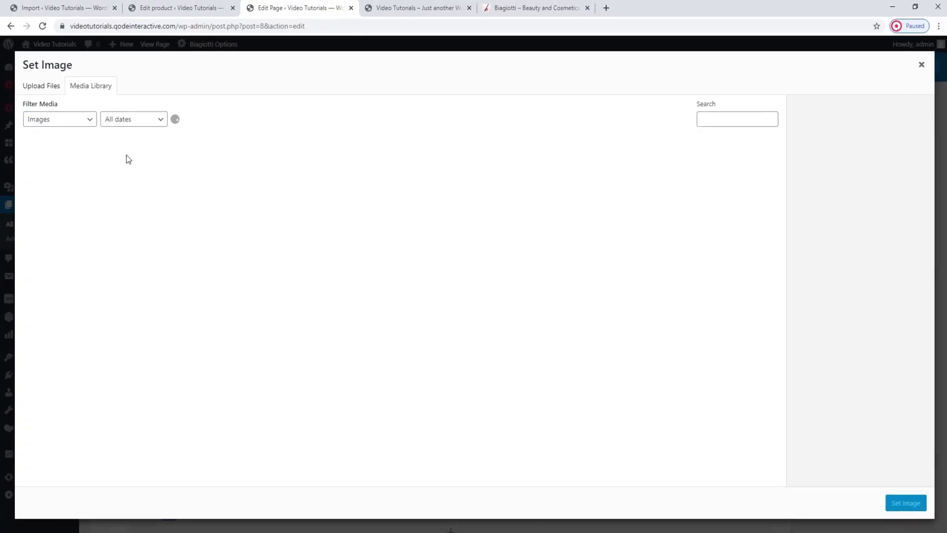
left_click(54, 93)
left_click(452, 267)
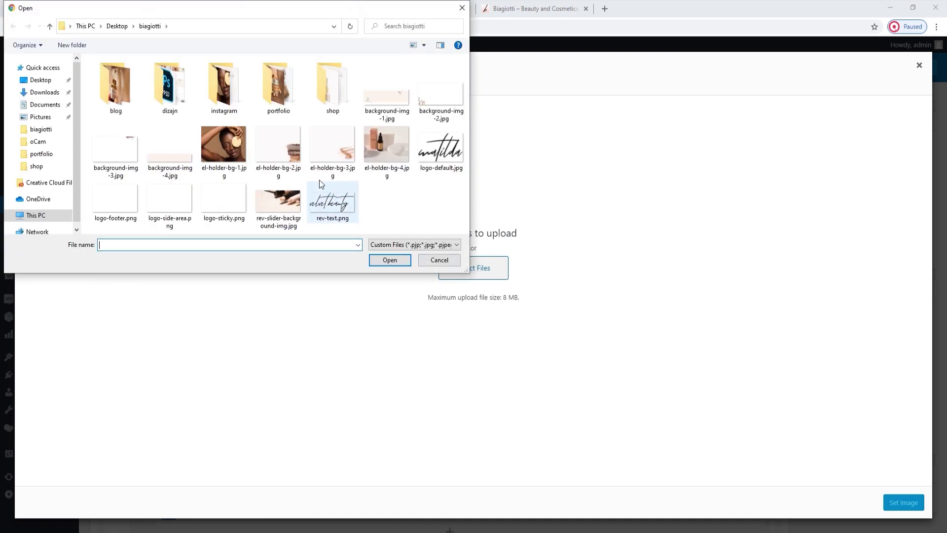
left_click(278, 148)
left_click(390, 260)
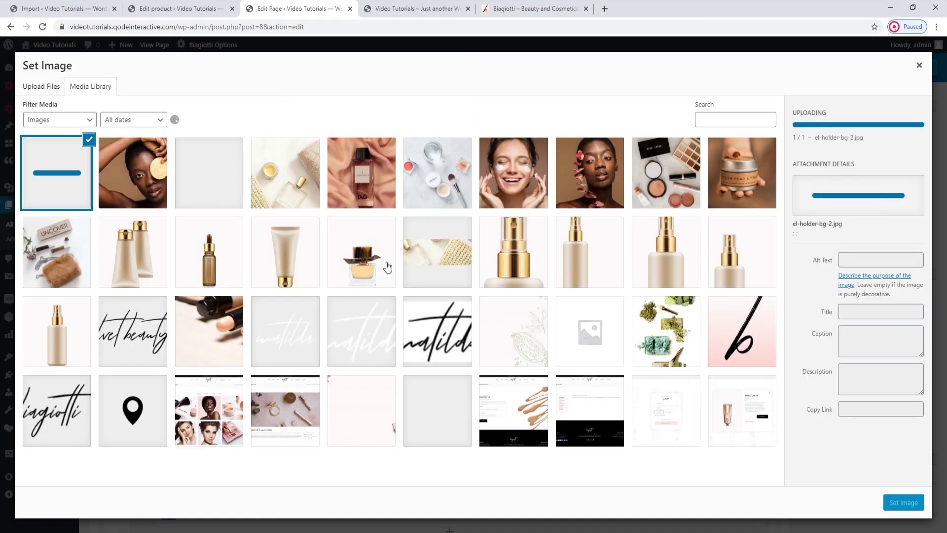
left_click(909, 504)
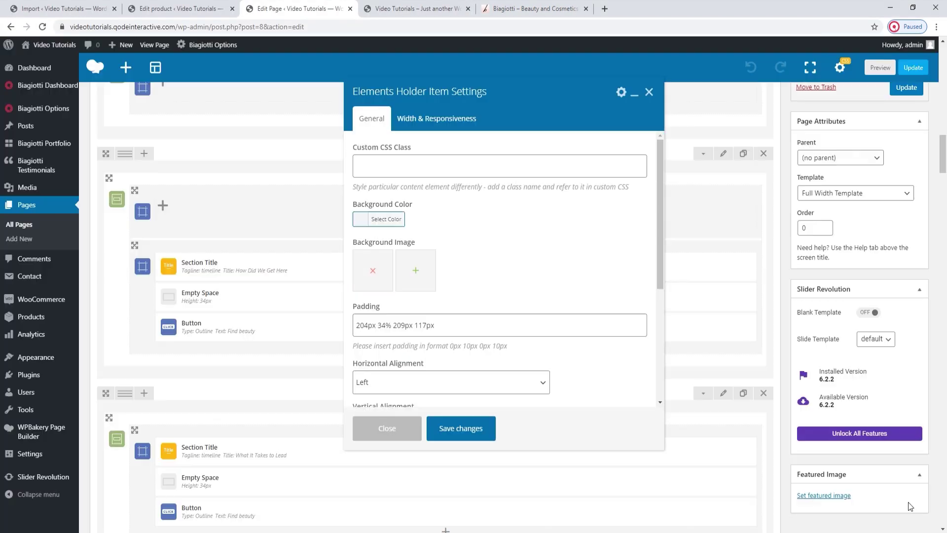
Examine each of the item's four padding values against the spacing around the "How Did We Get Here" text on the live page
left_click_drag(356, 325, 364, 326)
left_click(417, 9)
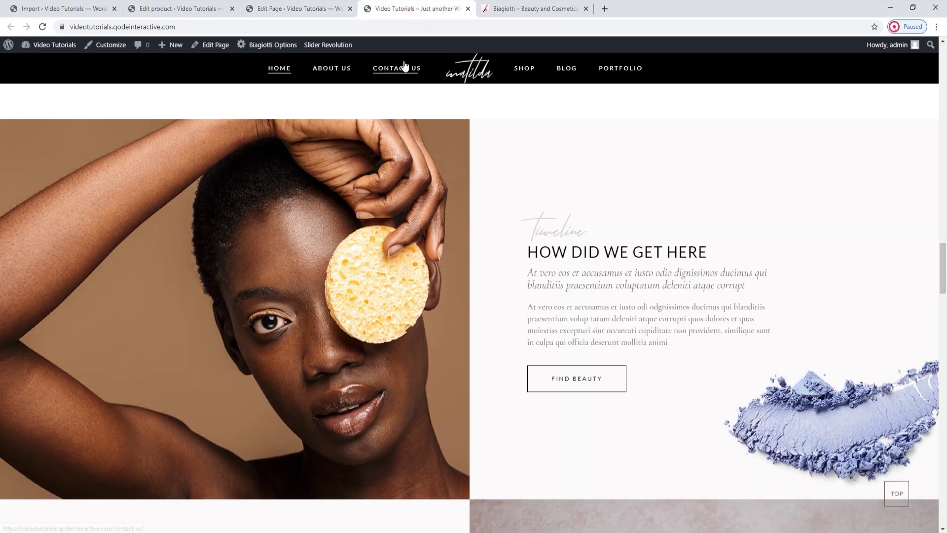
left_click(321, 5)
left_click(384, 324)
left_click(409, 9)
left_click(320, 8)
left_click_drag(401, 325, 397, 325)
left_click(414, 8)
left_click(335, 8)
left_click_drag(426, 325, 421, 325)
left_click(406, 6)
left_click(316, 8)
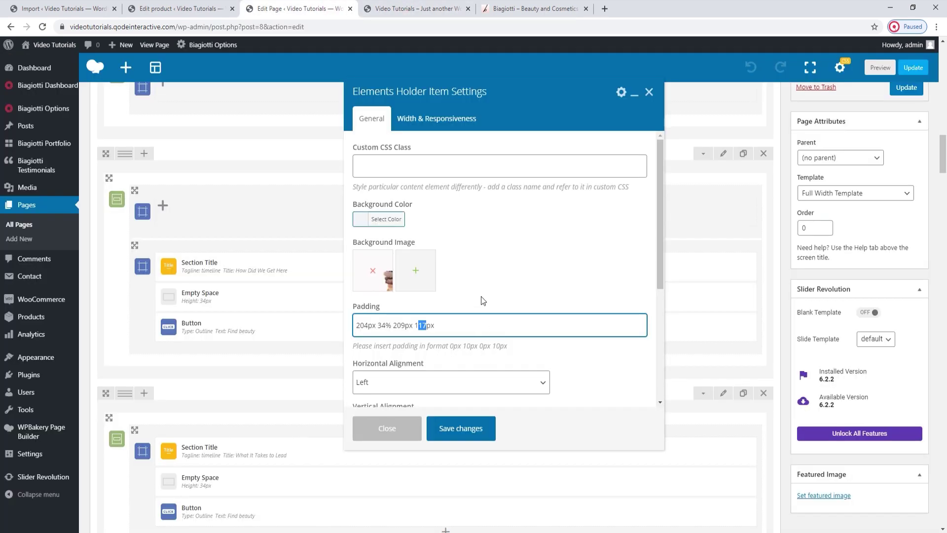
Save the item settings, update the Main Home page, and reload the live page to check the "How Did We Get Here" background
left_click(462, 428)
left_click(416, 5)
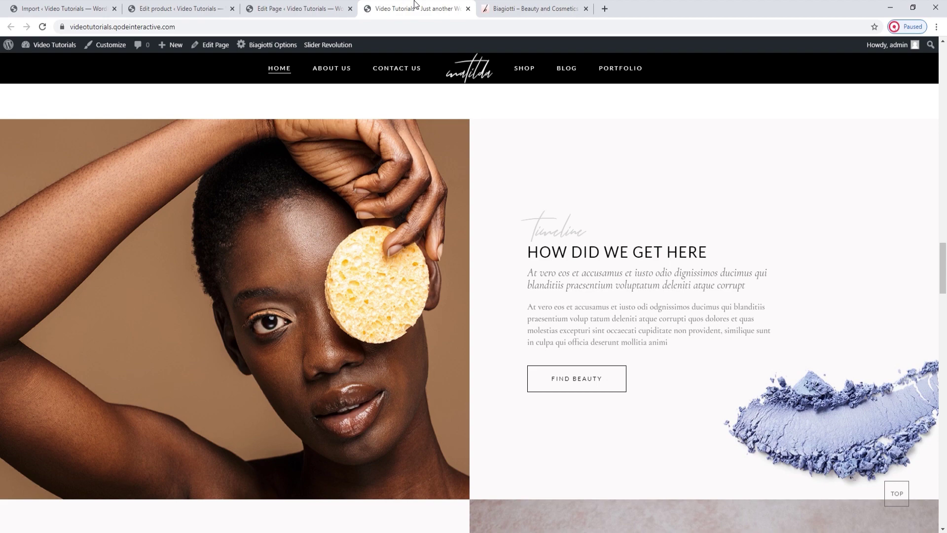
left_click(321, 9)
left_click(910, 67)
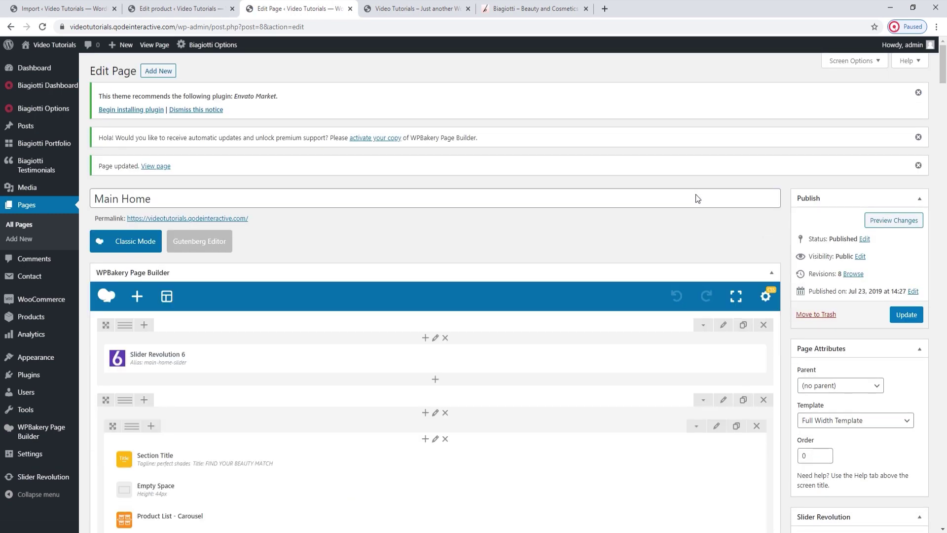
left_click(417, 8)
left_click(43, 26)
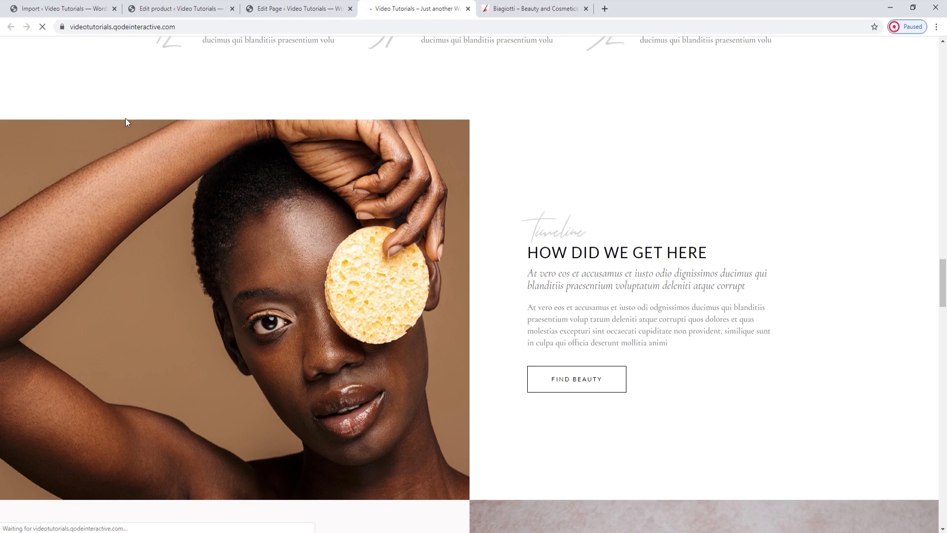
scroll(608, 275, "up", 2)
scroll(608, 274, "down", 2)
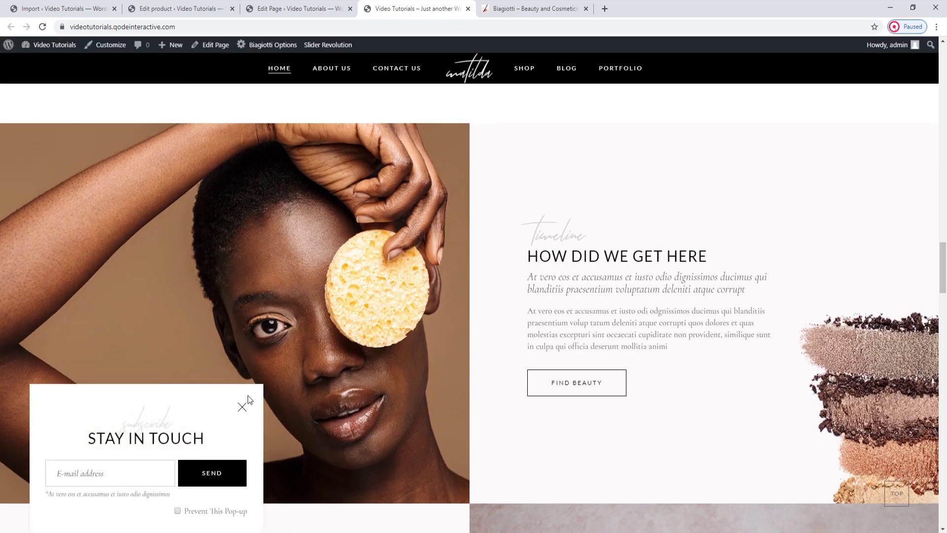
Check the "What It Takes to Lead" section on the live page and open the settings of the Elements Holder Item containing that title
scroll(414, 323, "down", 8)
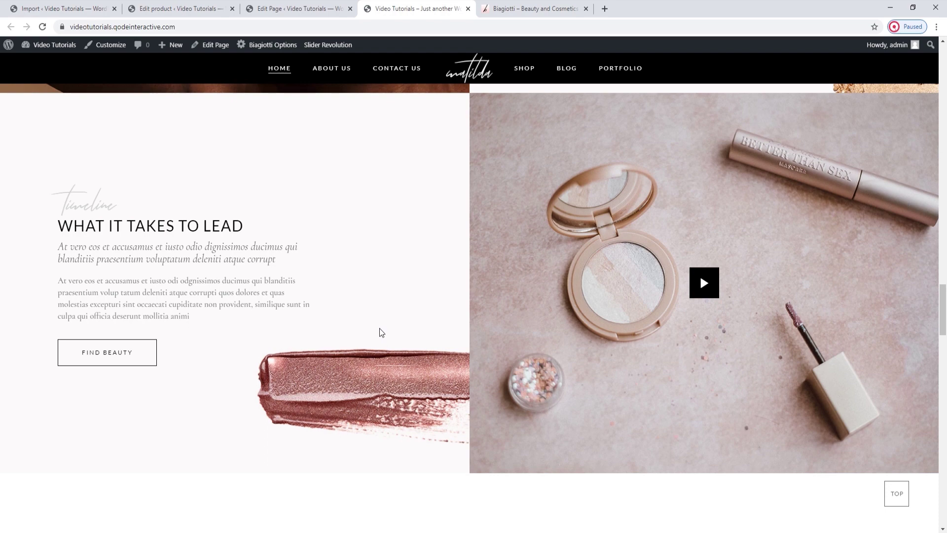
scroll(382, 329, "up", 2)
left_click(296, 8)
scroll(498, 246, "down", 20)
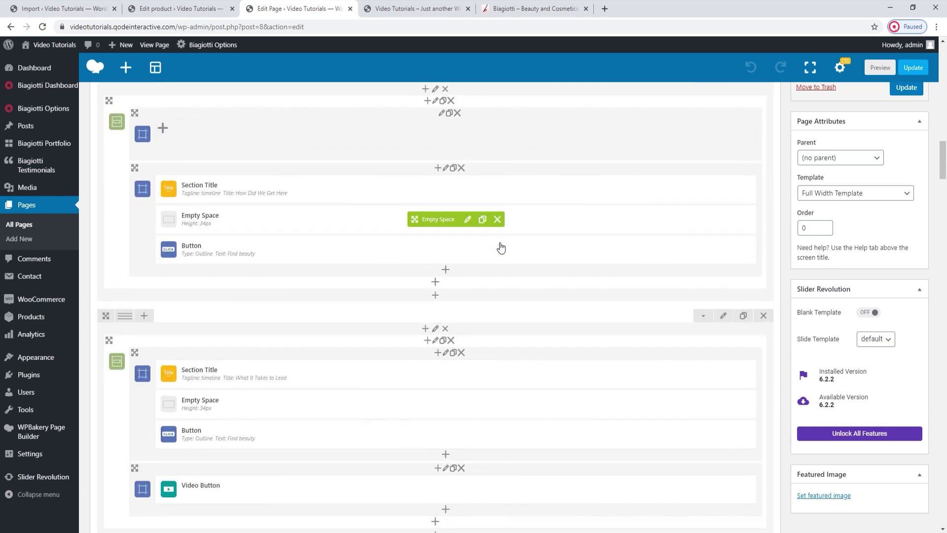
scroll(498, 252, "down", 2)
left_click(445, 276)
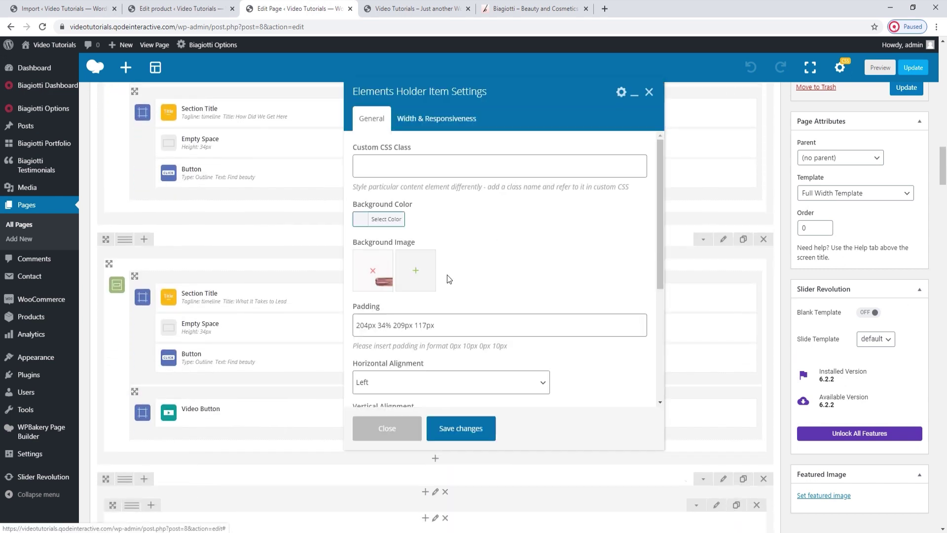
Replace the "What It Takes to Lead" item's background image with the uploaded el-holder-bg-3.jpg and save the item settings
left_click(372, 271)
left_click(375, 276)
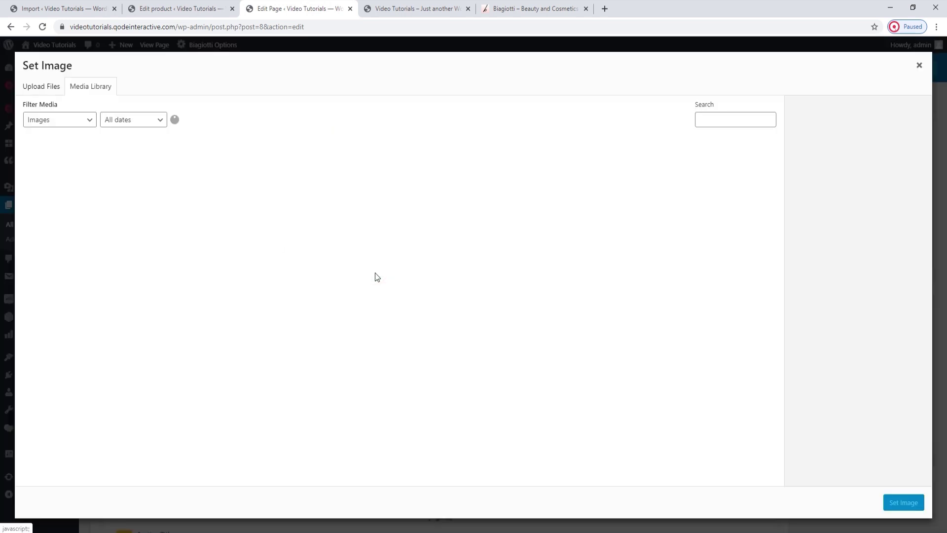
left_click(59, 90)
left_click(495, 278)
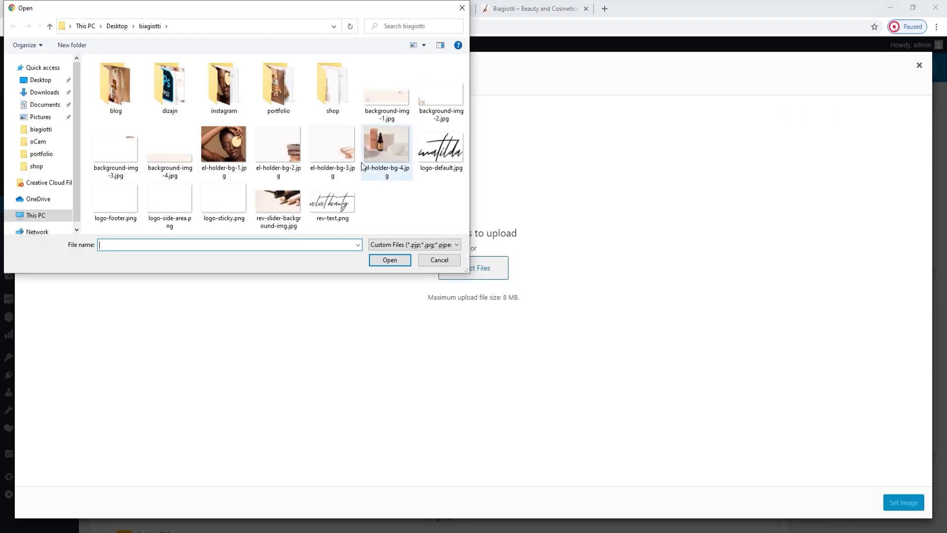
left_click(351, 160)
left_click(388, 260)
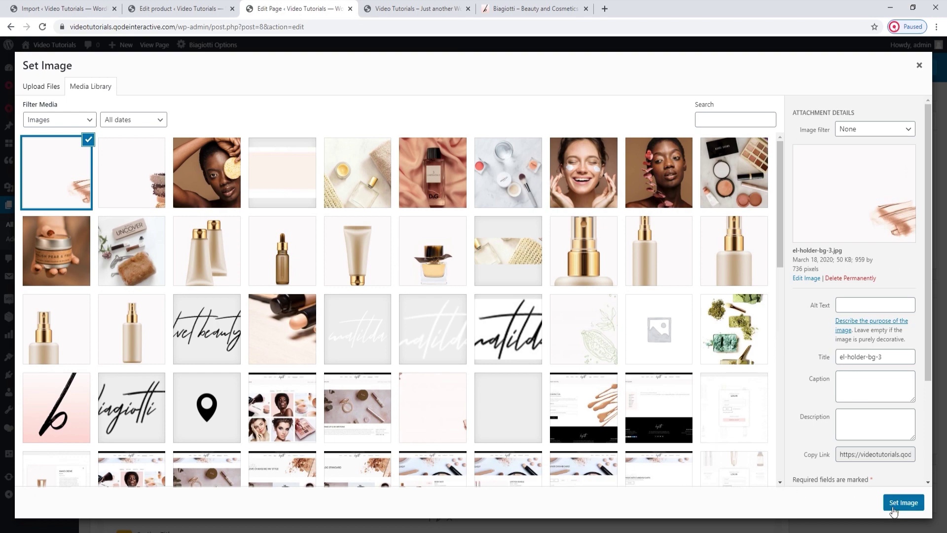
left_click(895, 506)
left_click(489, 429)
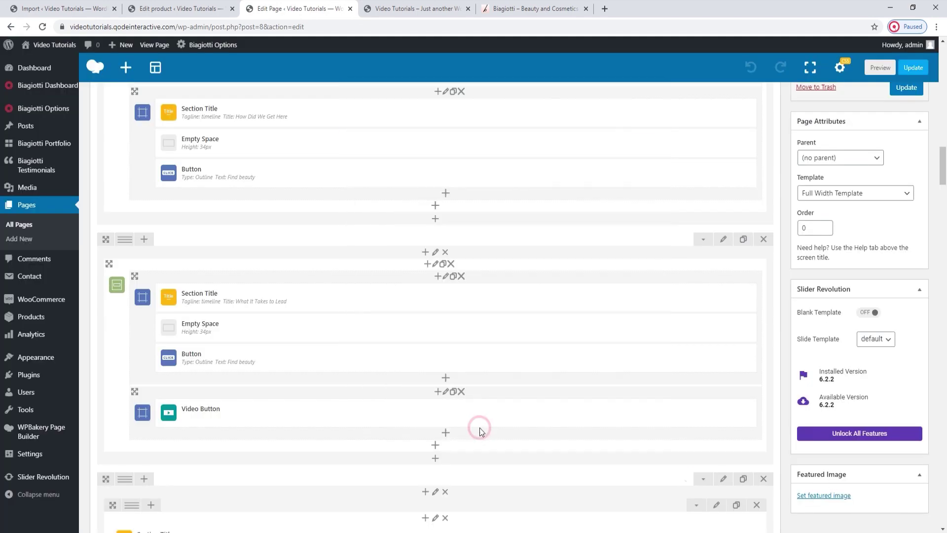
Update the Main Home page and reload the live page to check the "What It Takes to Lead" background
left_click(913, 68)
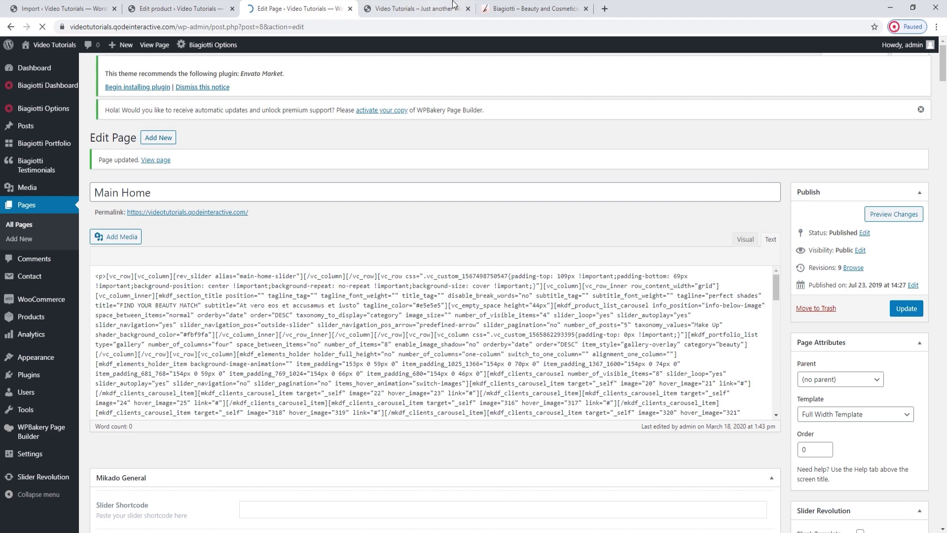
left_click(427, 7)
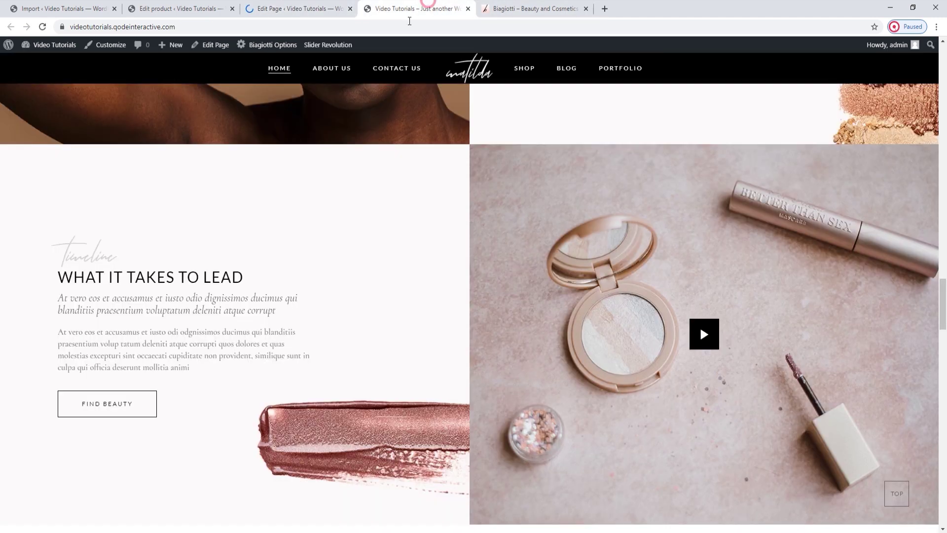
left_click(43, 27)
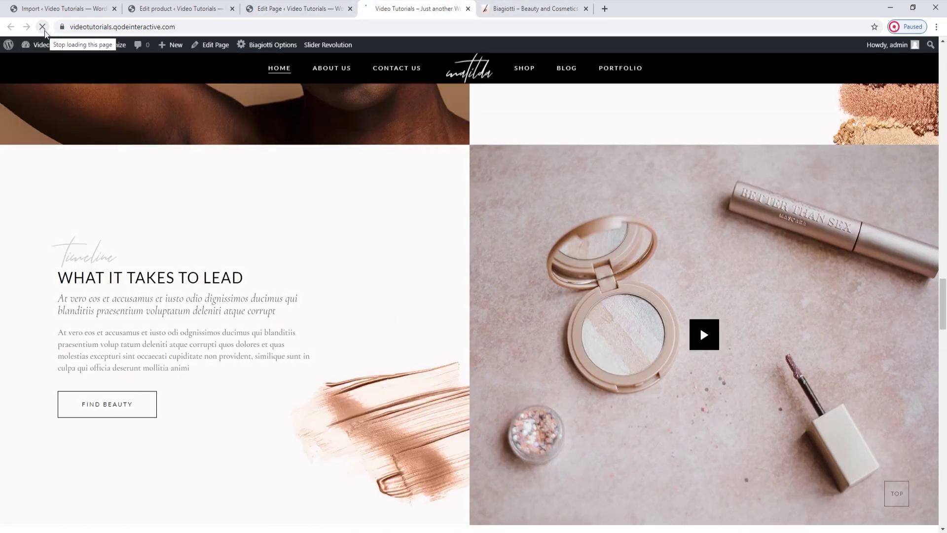
scroll(364, 392, "down", 1)
Open the settings of the Elements Holder Item containing the Video Button on the Main Home page
left_click(291, 8)
scroll(602, 203, "down", 6)
scroll(601, 203, "down", 10)
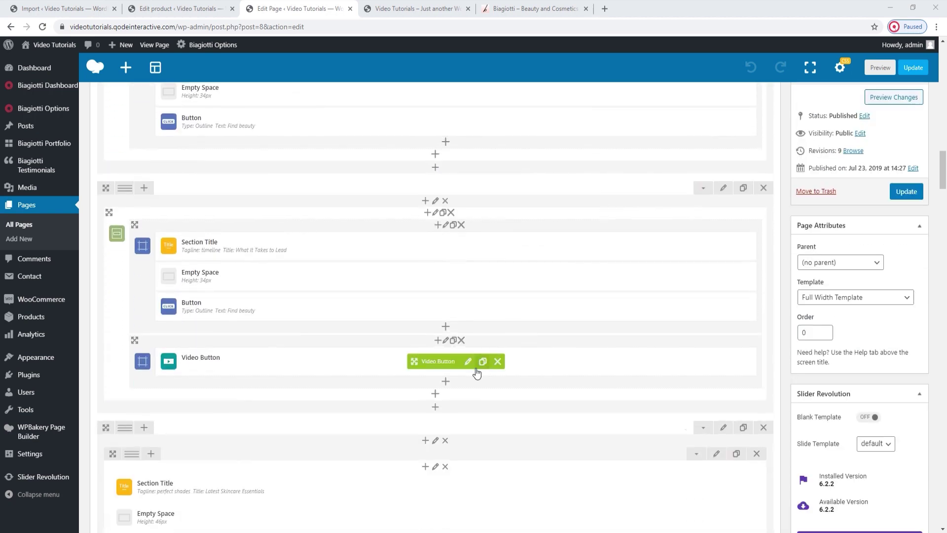
left_click(443, 338)
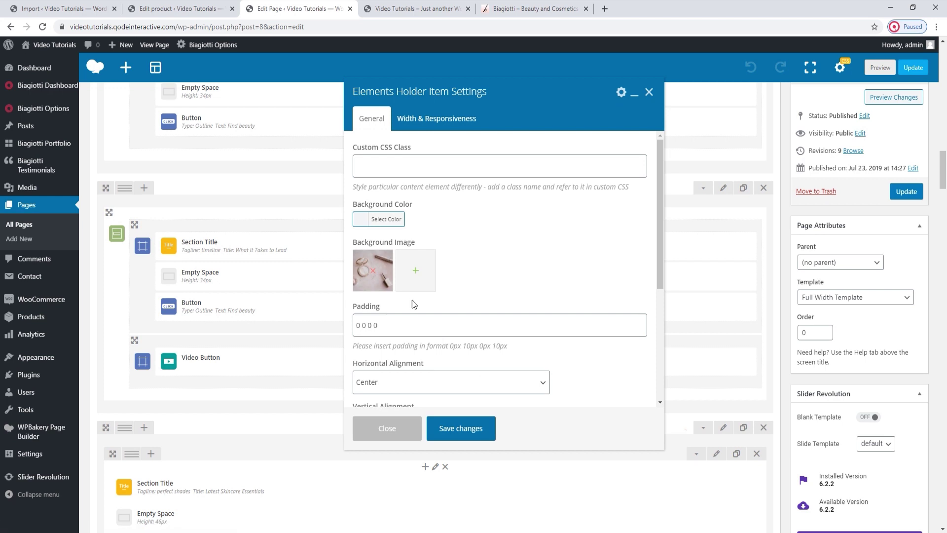
Replace the Video Button item's background image with the uploaded el-holder-bg-4.jpg and save the item settings
left_click(372, 269)
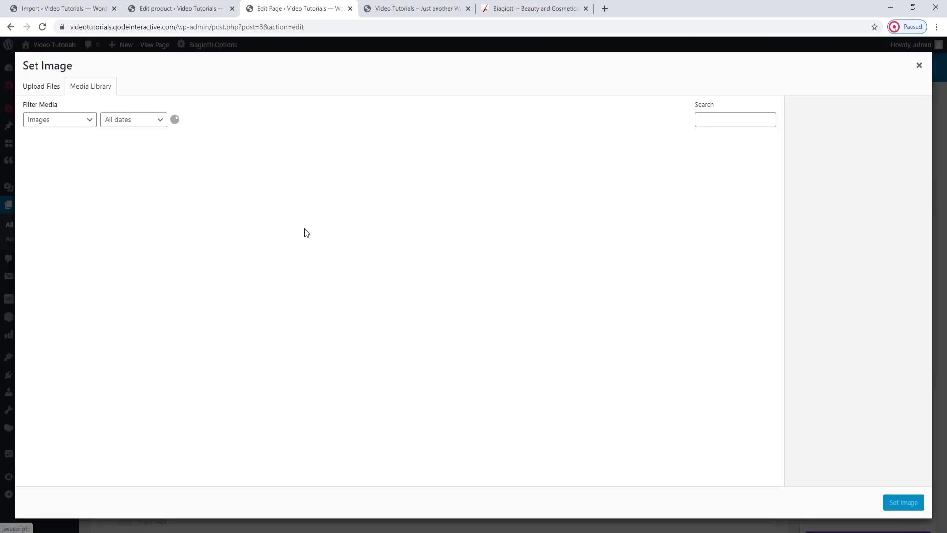
left_click(44, 89)
left_click(444, 269)
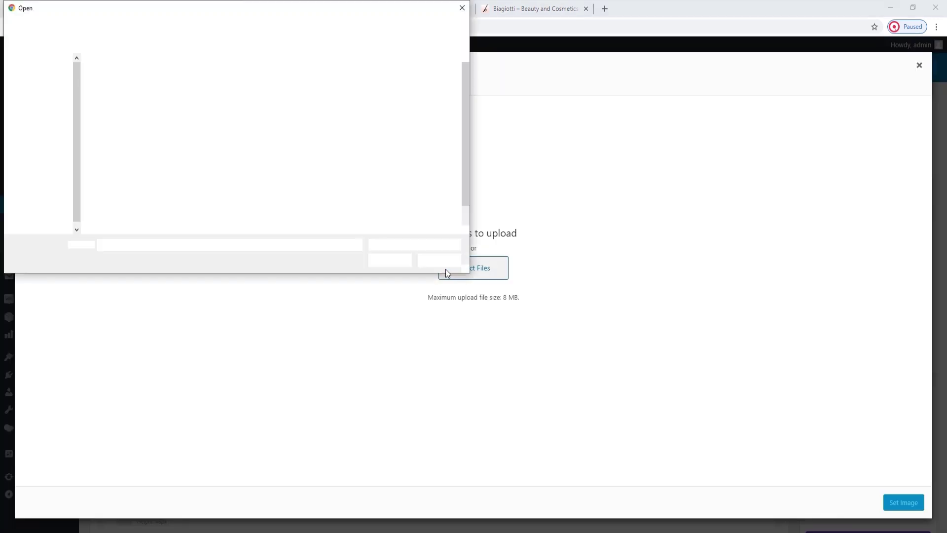
left_click(383, 148)
left_click(389, 257)
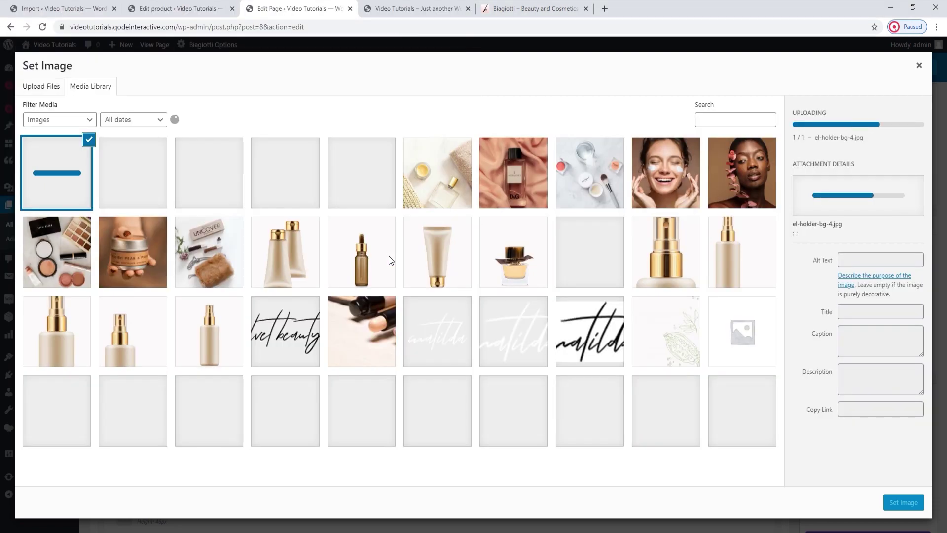
left_click(911, 503)
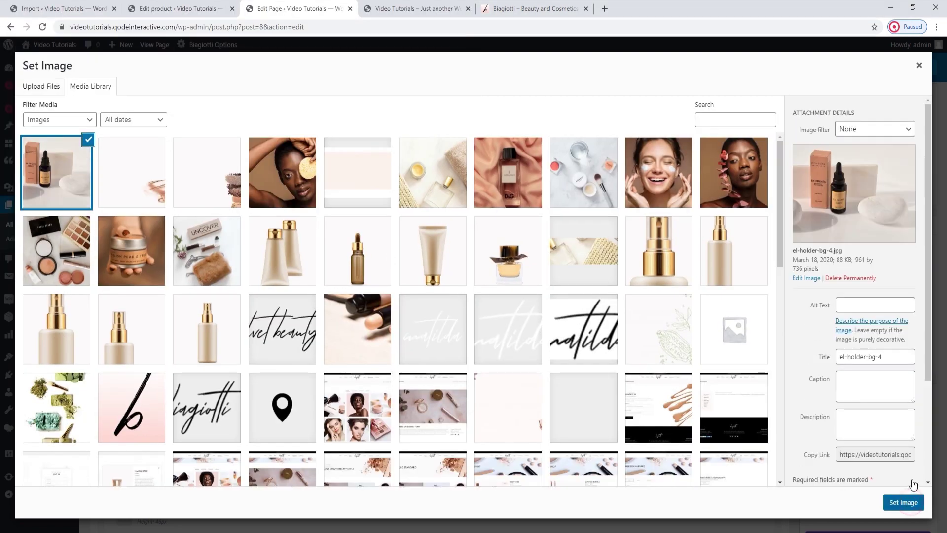
left_click(461, 437)
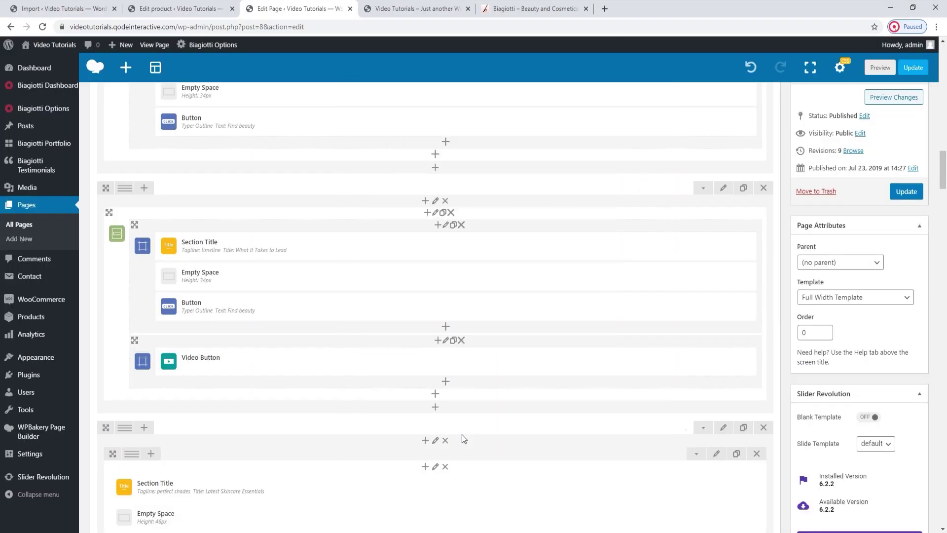
Update the Main Home page and reload the live page to check the background behind the video play button
left_click(904, 194)
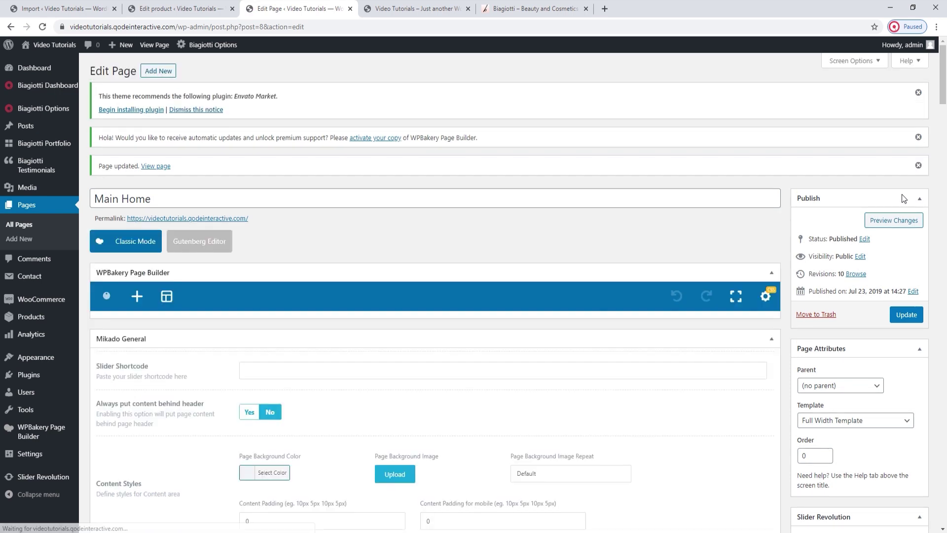
left_click(434, 8)
left_click(43, 27)
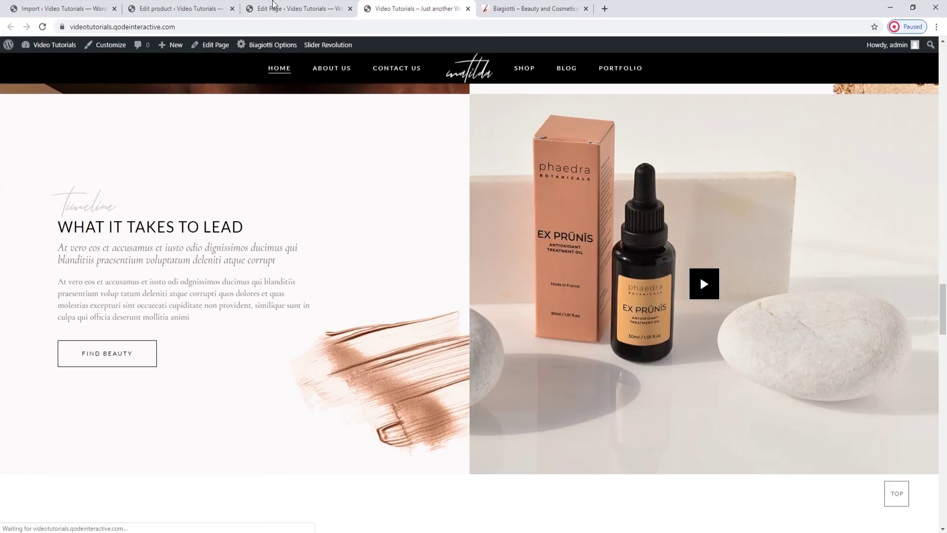
Open the Video Button element's settings in the page editor and examine its video link
left_click(274, 6)
scroll(401, 250, "down", 3)
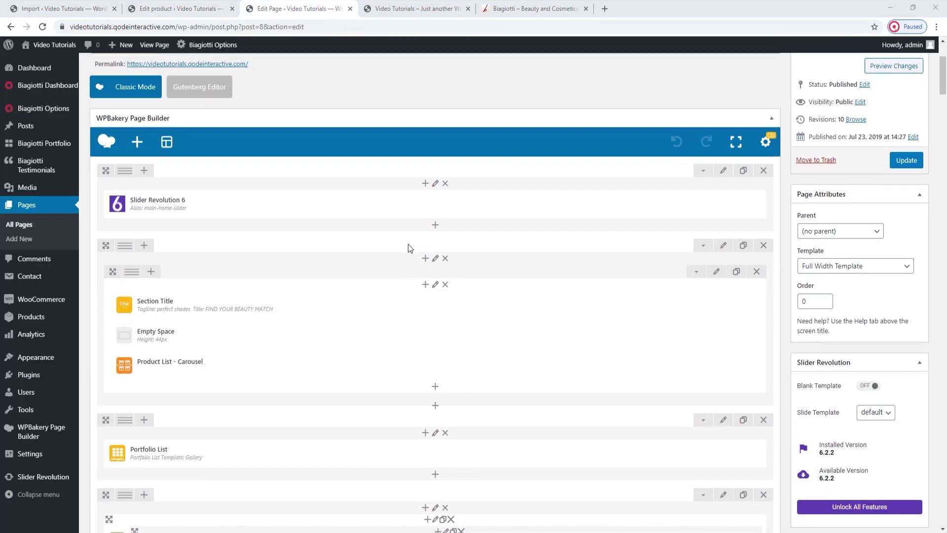
scroll(408, 247, "down", 20)
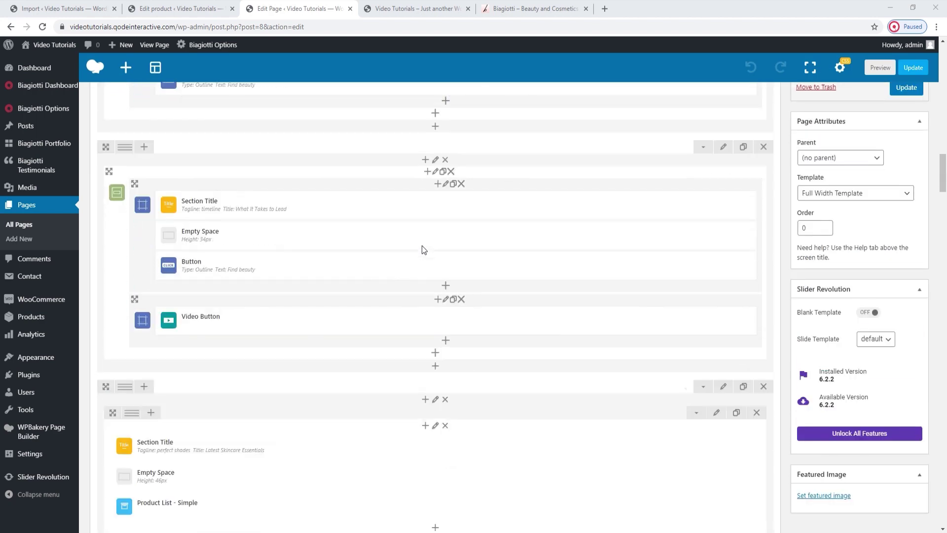
left_click(463, 309)
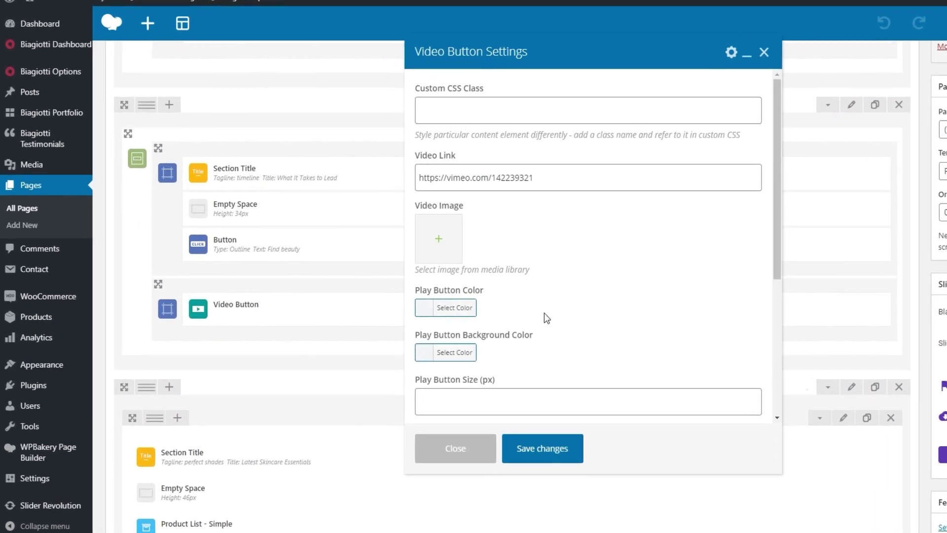
left_click_drag(565, 176, 422, 193)
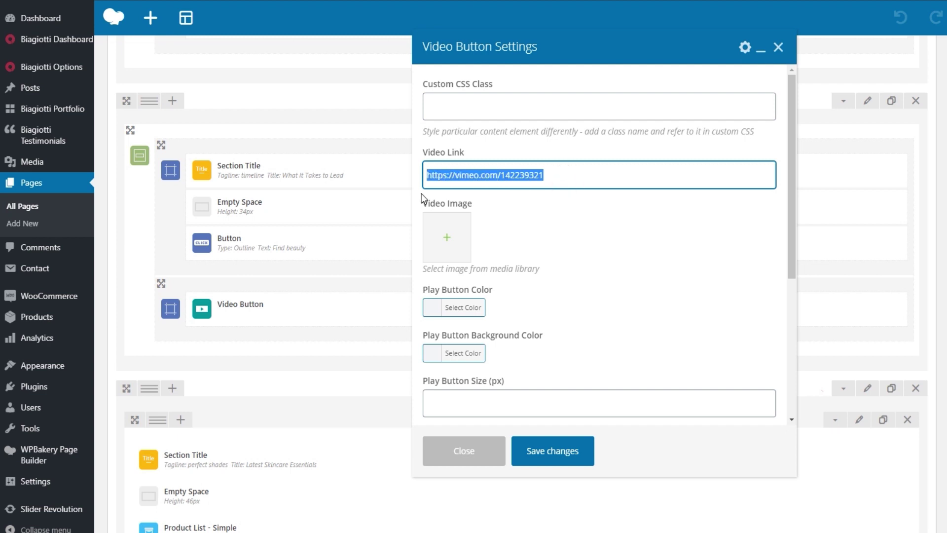
left_click(520, 202)
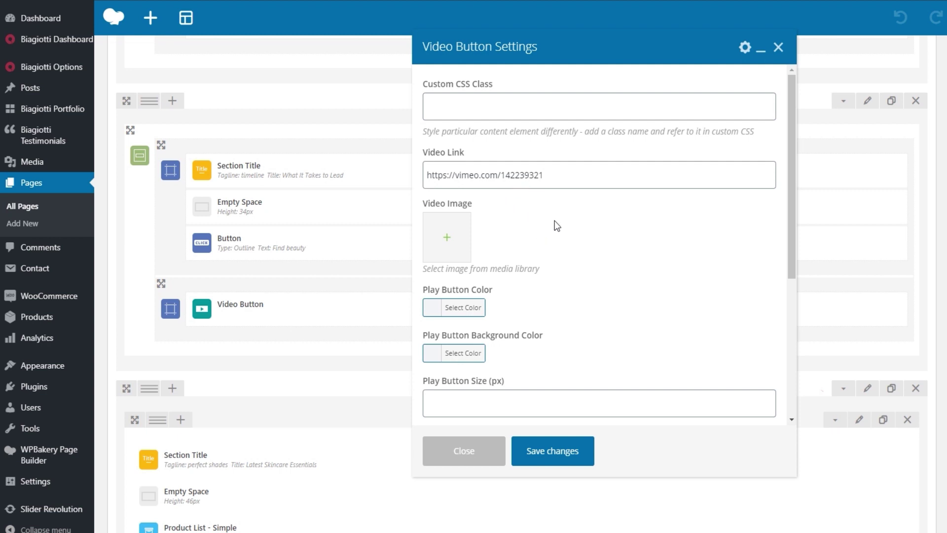
Examine the Video Button's video image, play button color, size and custom image options, and save the element's settings
scroll(556, 225, "down", 1)
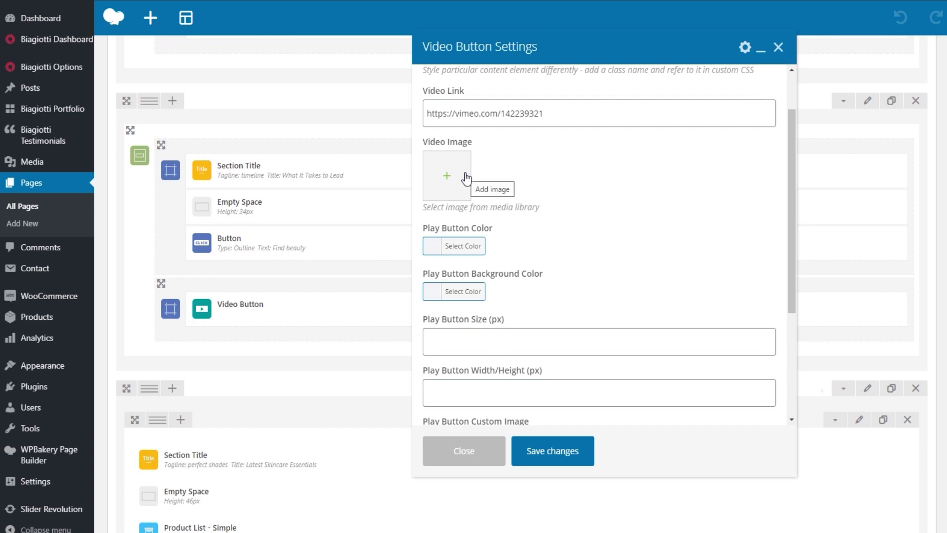
scroll(563, 176, "down", 1)
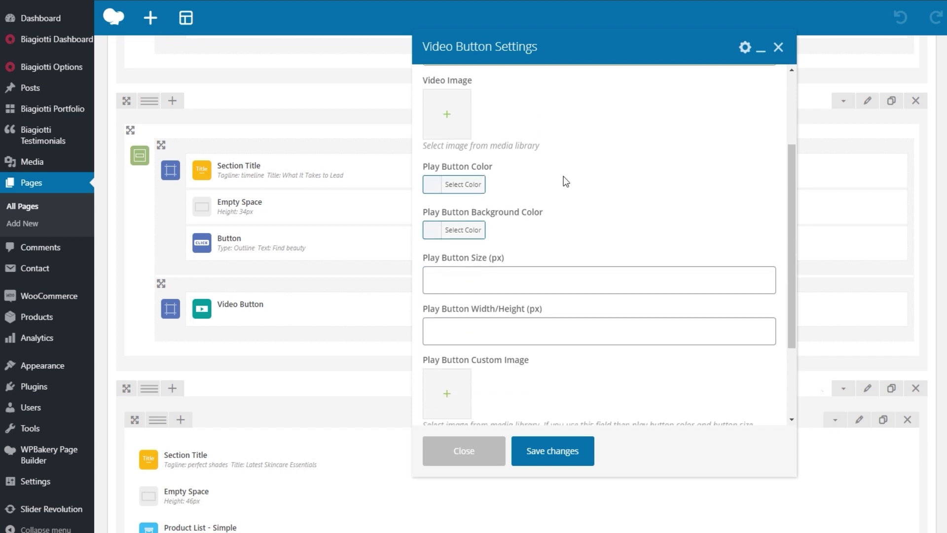
left_click(463, 185)
left_click(462, 186)
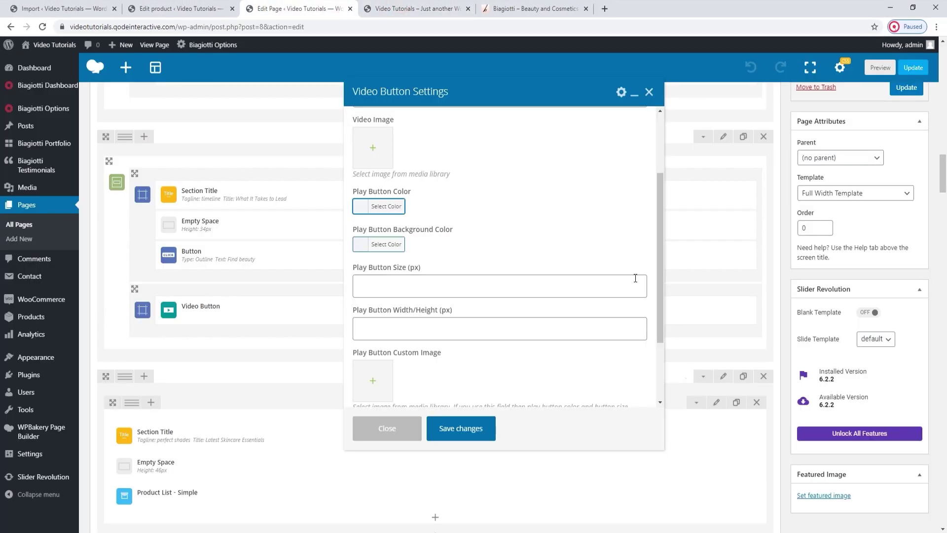
scroll(582, 289, "down", 2)
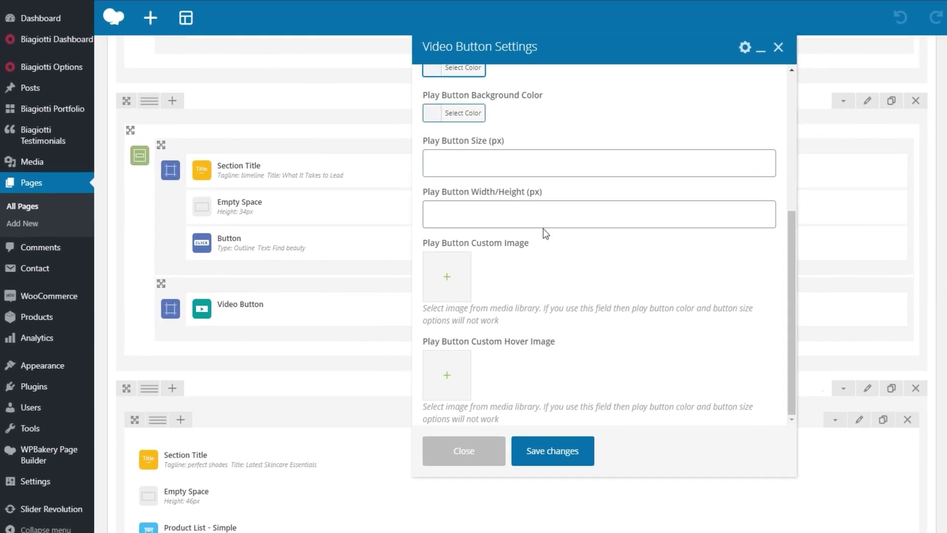
scroll(531, 219, "down", 2)
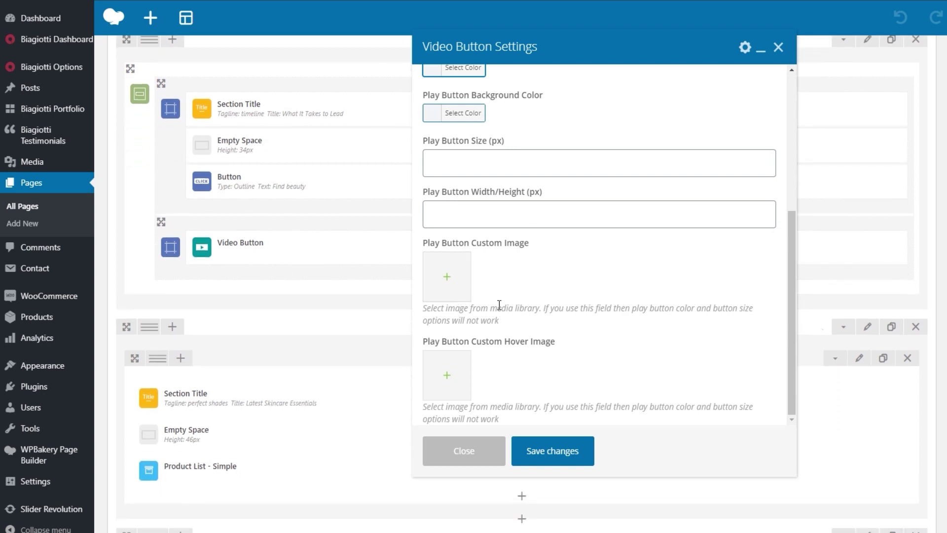
scroll(467, 380, "down", 2)
scroll(570, 337, "up", 4)
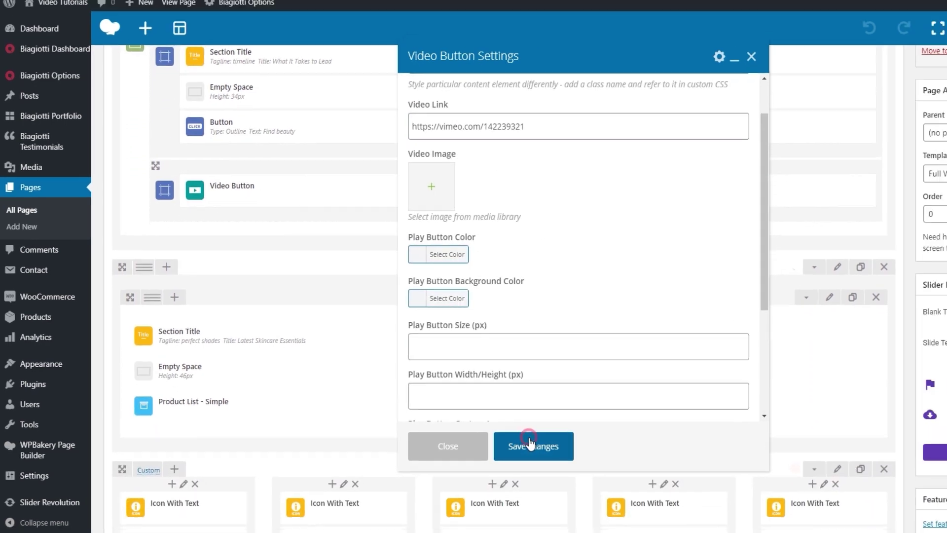
left_click(552, 450)
View the Latest Skincare Essentials section on the live page and open the settings of its Product List - Simple element
left_click(414, 9)
scroll(471, 249, "down", 5)
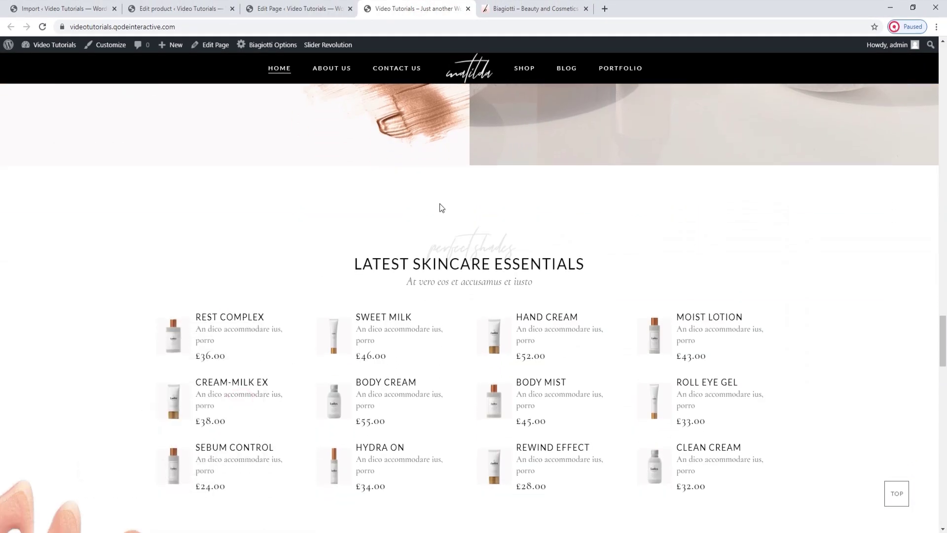
scroll(439, 203, "down", 1)
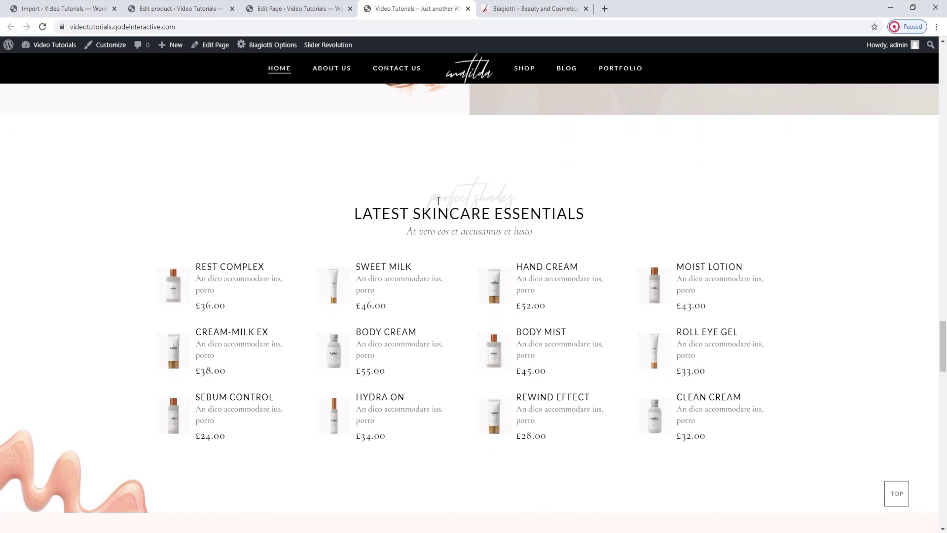
key("ctrl+shift+Tab")
scroll(483, 282, "down", 1)
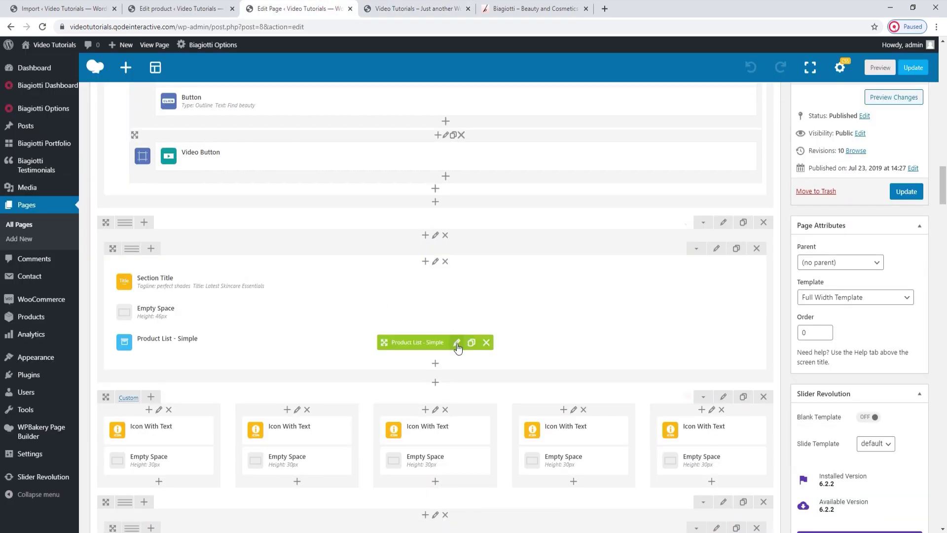
left_click(457, 342)
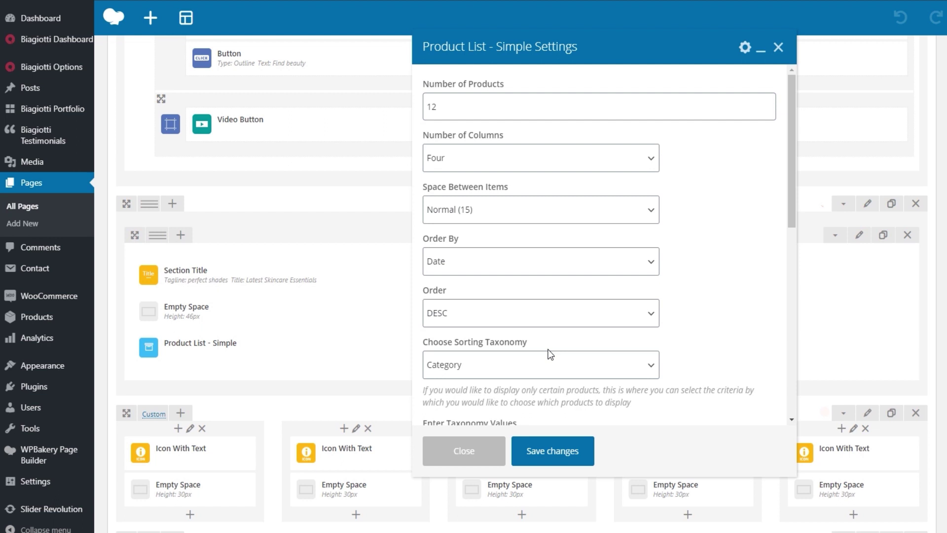
Examine the Product List - Simple element's product count, columns, item spacing, ordering and sorting taxonomy options
left_click(547, 169)
left_click(548, 170)
double_click(466, 113)
left_click(681, 149)
left_click(603, 215)
left_click(603, 215)
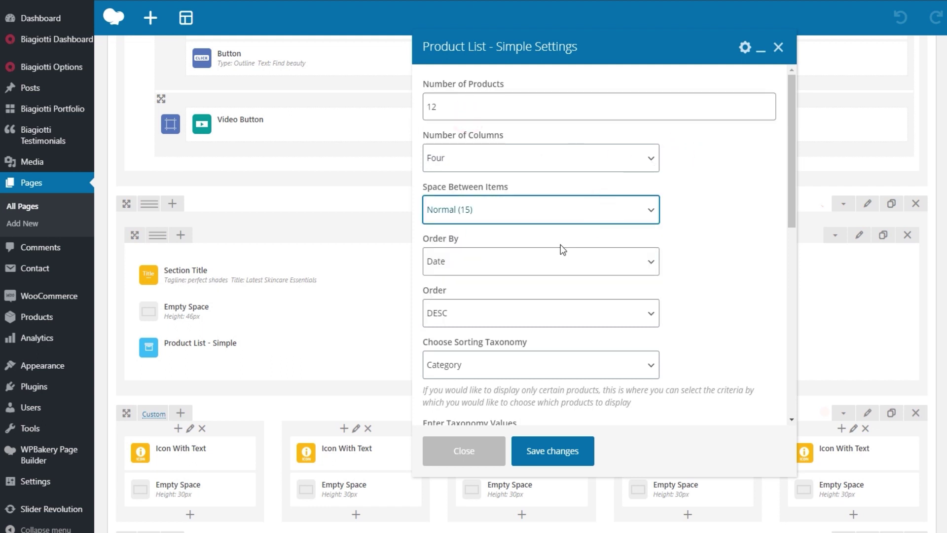
scroll(556, 264, "down", 3)
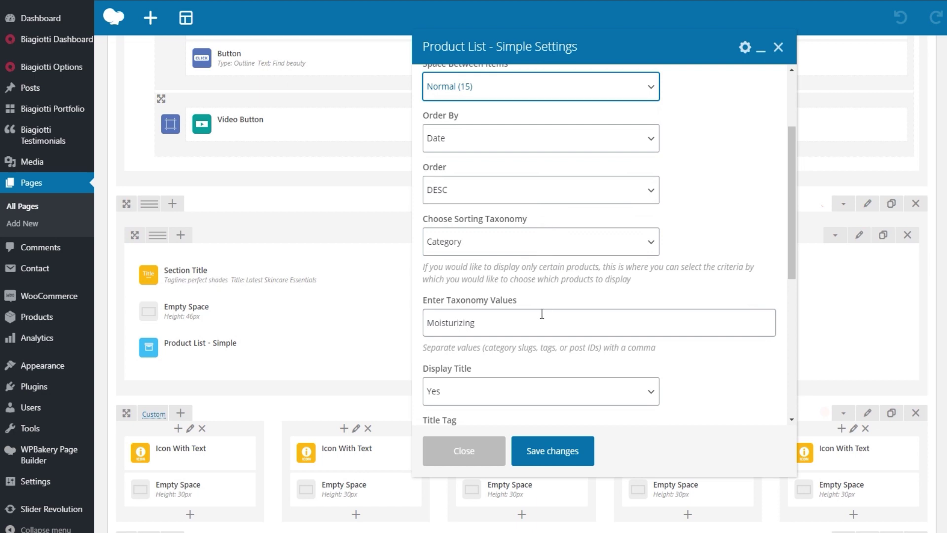
scroll(541, 314, "down", 2)
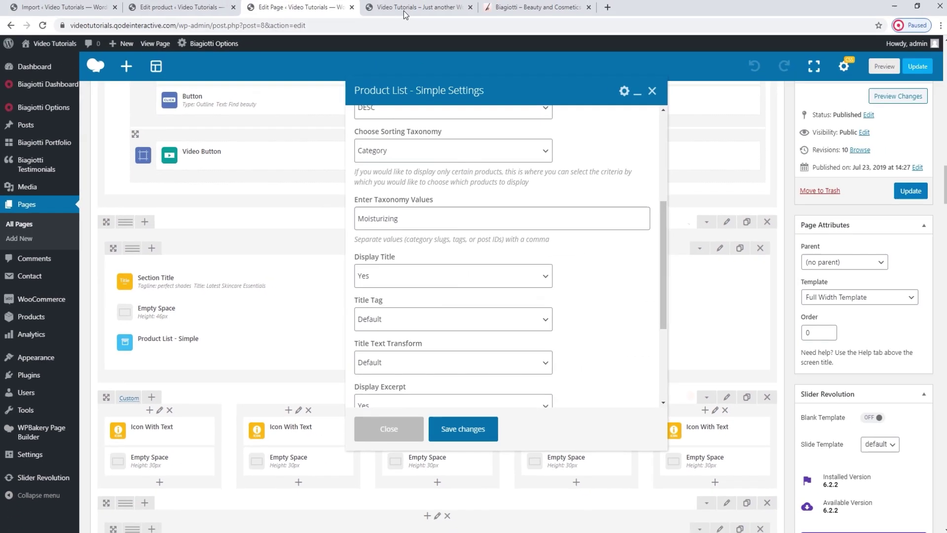
Compare the product titles and excerpts on the live page with the Product List - Simple element's title and excerpt length options
left_click(402, 9)
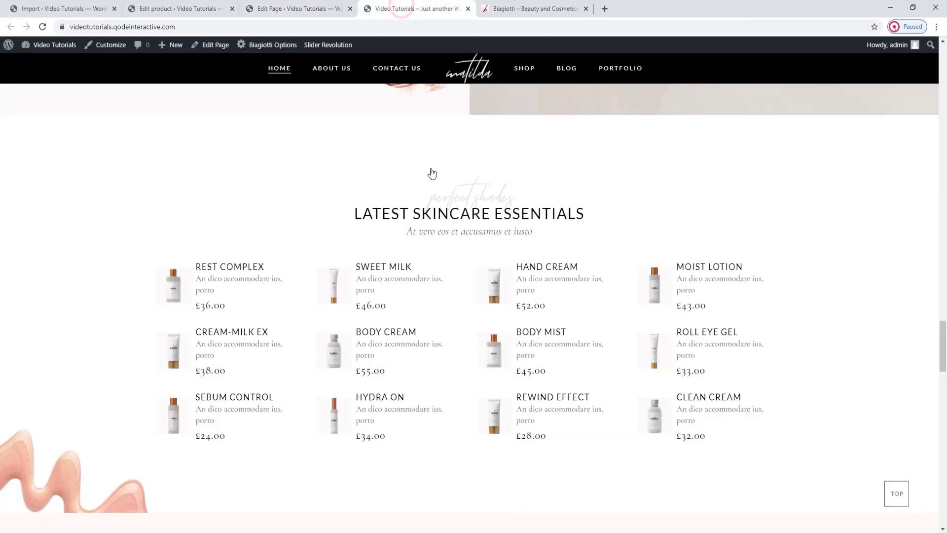
left_click(273, 259)
left_click(285, 265)
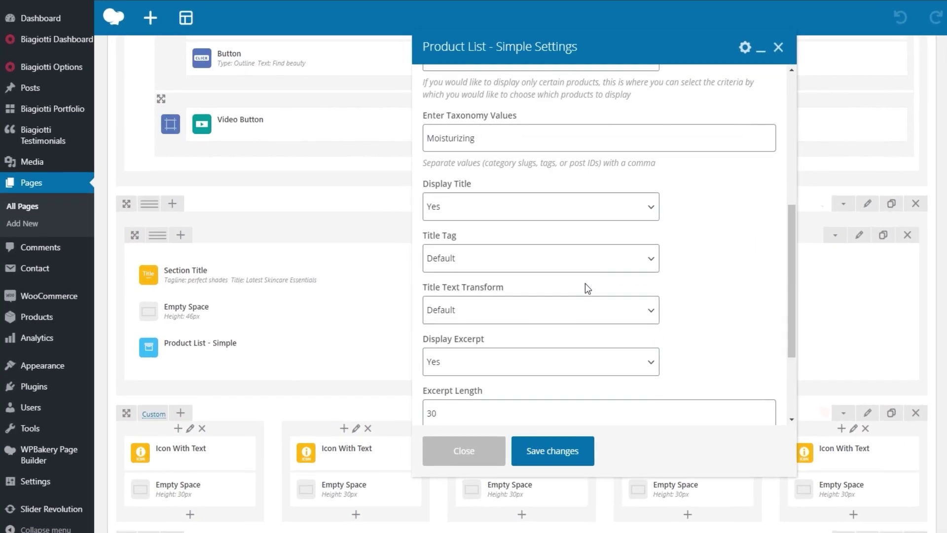
scroll(585, 289, "down", 2)
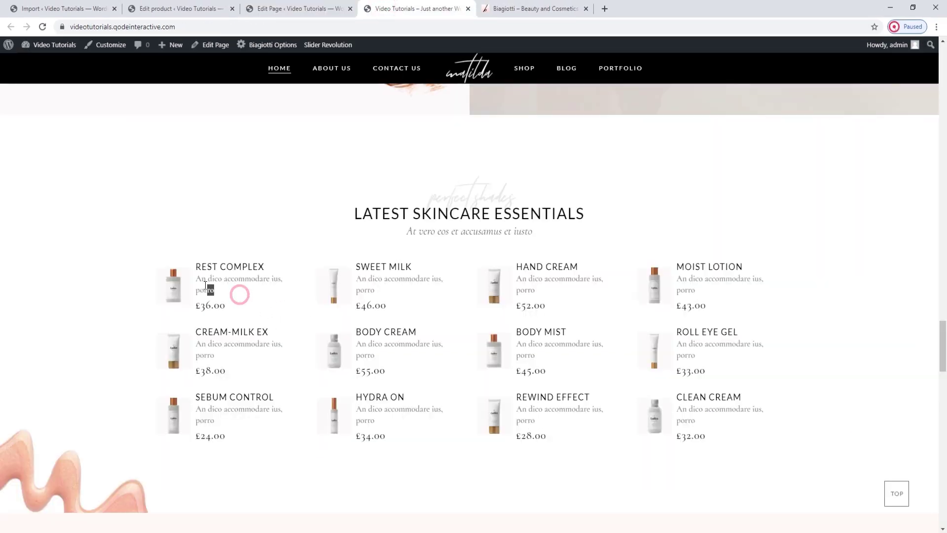
left_click_drag(207, 285, 196, 282)
left_click(295, 13)
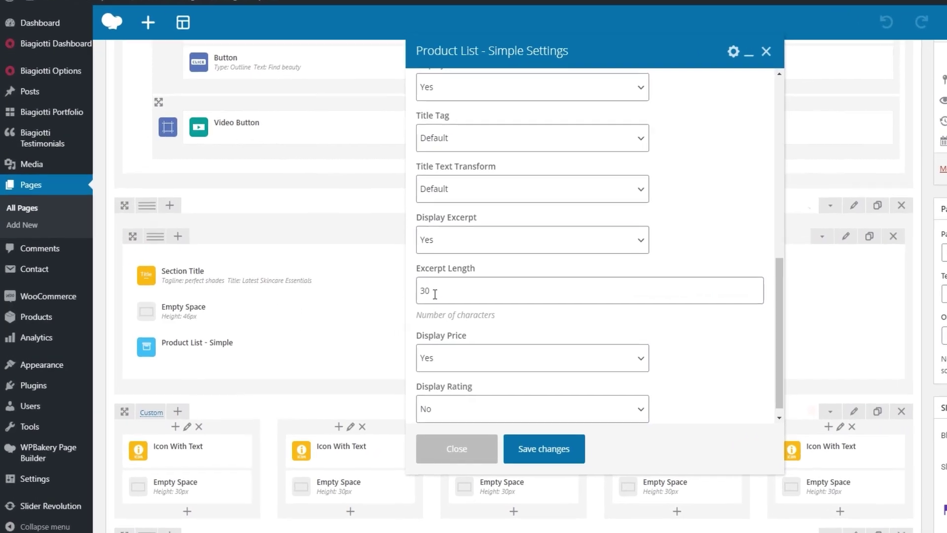
left_click(365, 350)
double_click(441, 293)
left_click(469, 292)
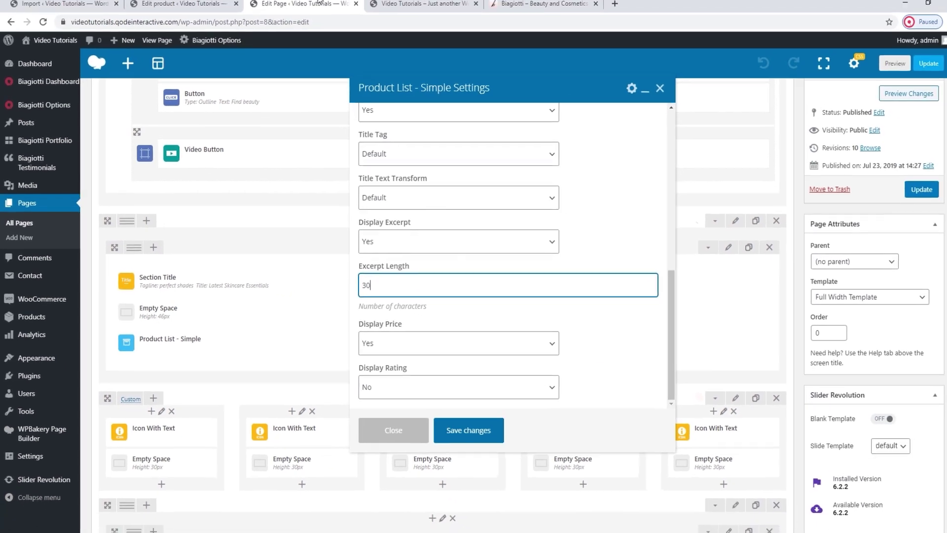
Check the product price on the live page against the Display Price option, and save the Product List - Simple settings
left_click(414, 8)
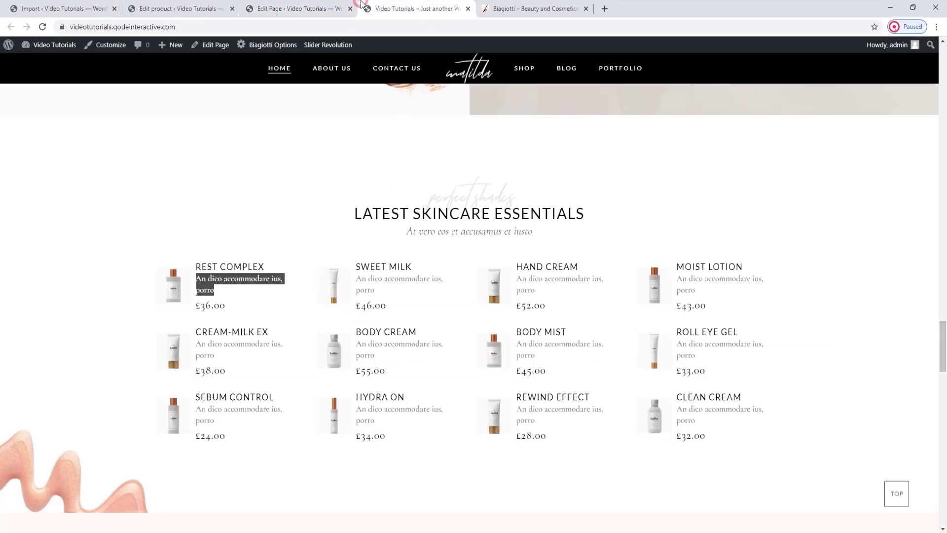
left_click_drag(231, 306, 202, 307)
left_click(295, 8)
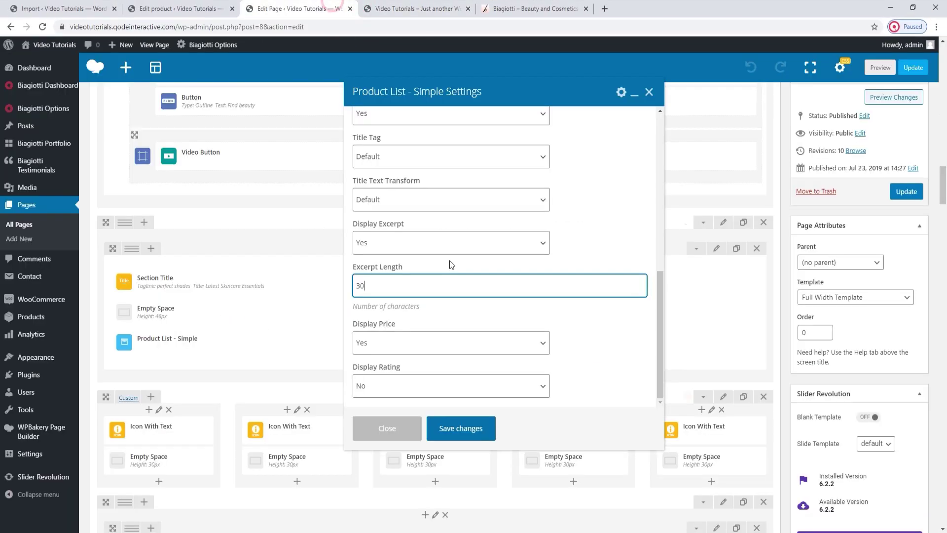
scroll(486, 263, "up", 3)
scroll(497, 276, "up", 5)
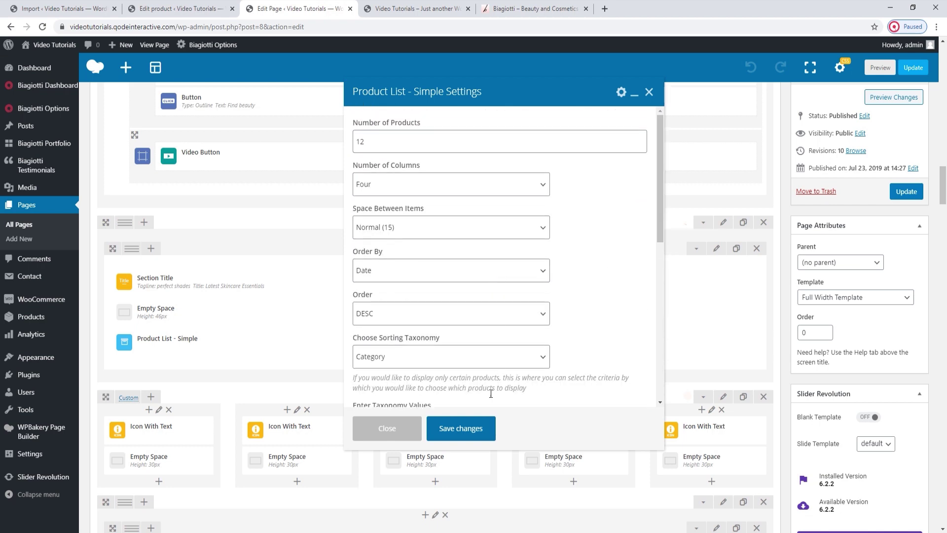
left_click(475, 429)
Check the Latest Skincare Essentials background on the live page and remove the background image from that row's design options
left_click(418, 7)
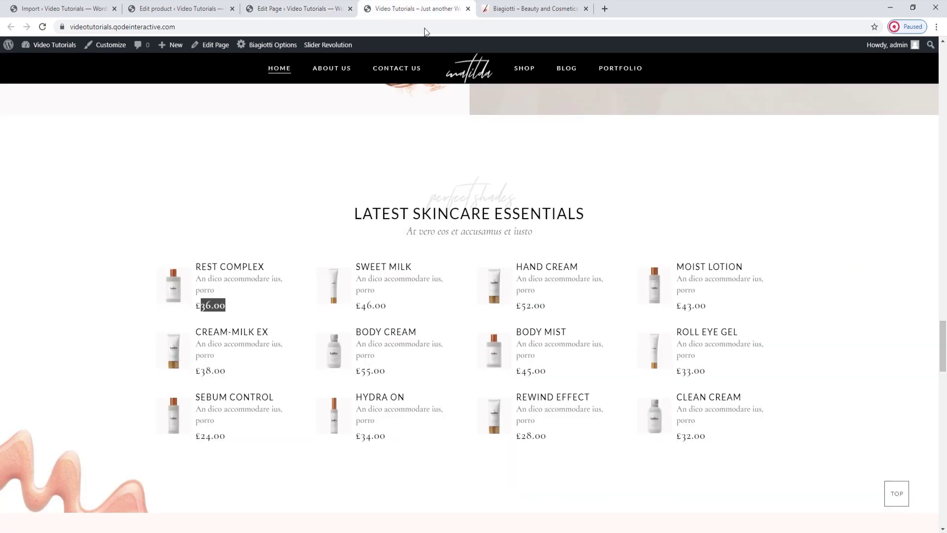
scroll(464, 149, "down", 1)
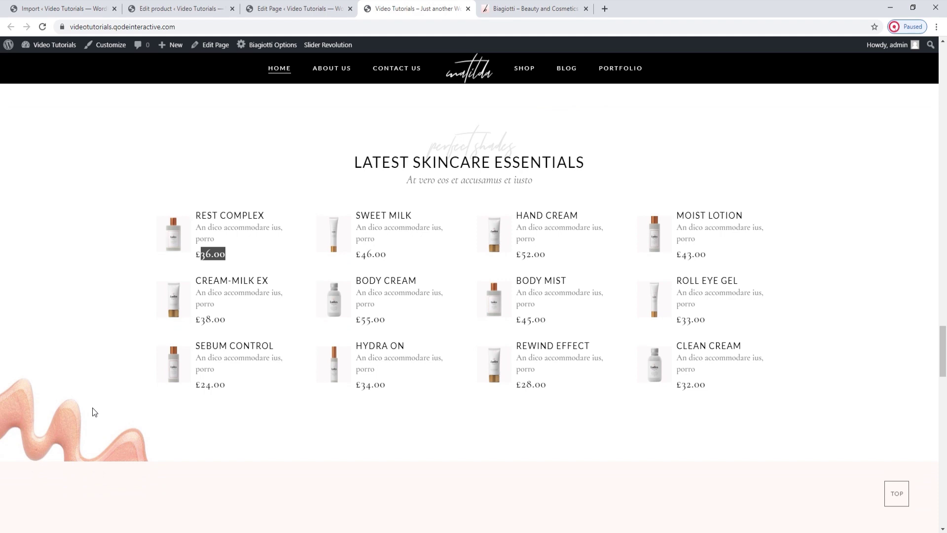
left_click(296, 8)
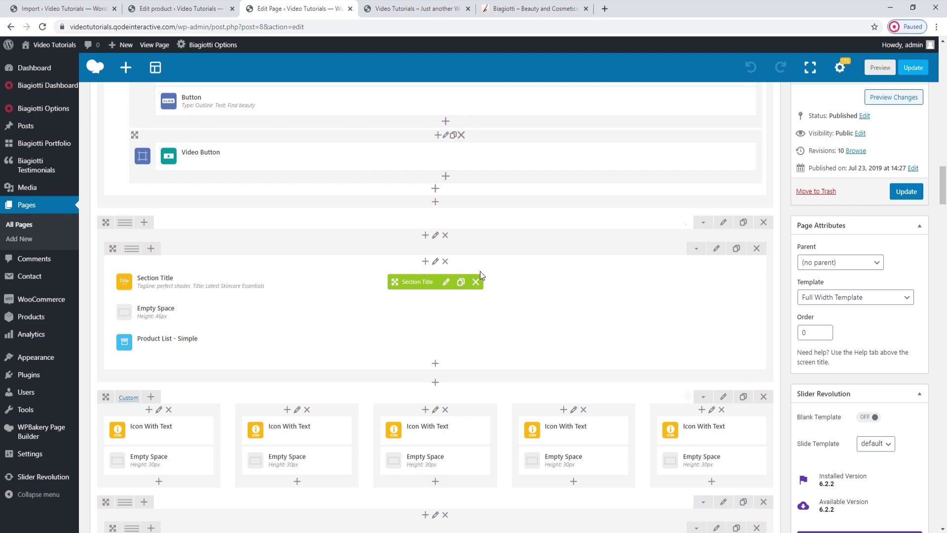
left_click(723, 222)
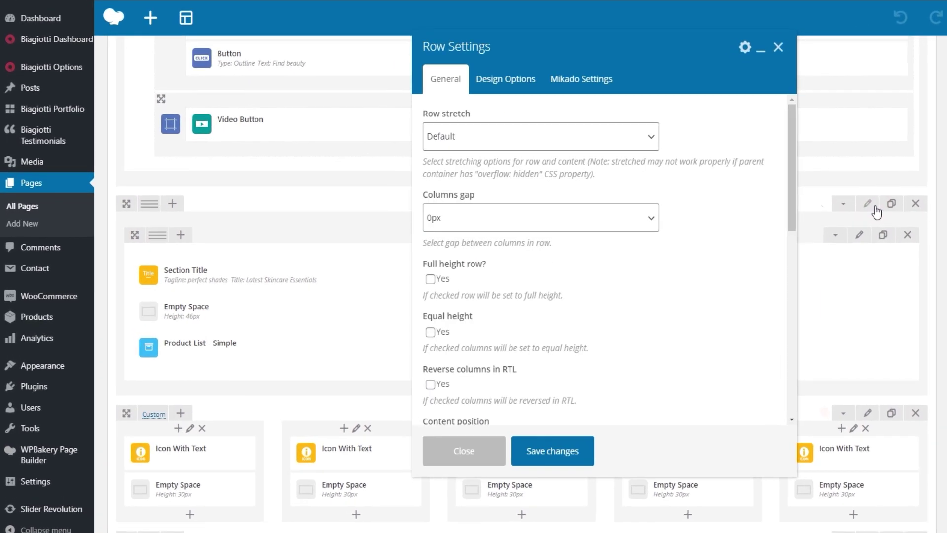
left_click(493, 82)
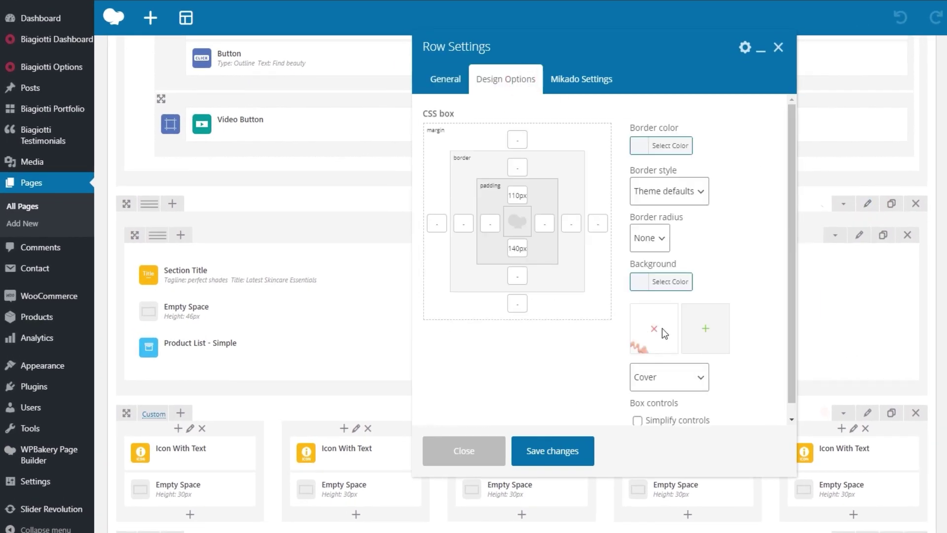
left_click(654, 328)
Upload background-img-2.jpg as the Latest Skincare Essentials row's background image and save the row settings
left_click(655, 327)
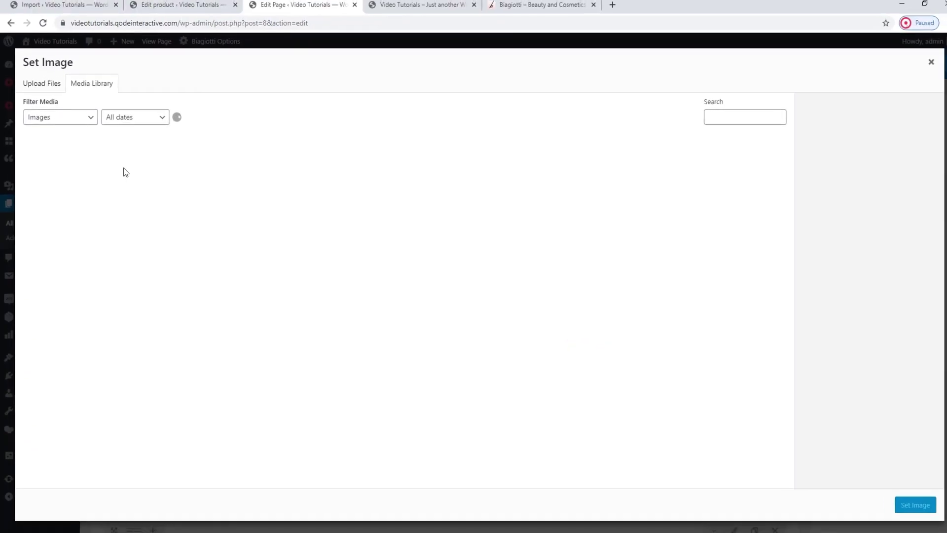
left_click(41, 84)
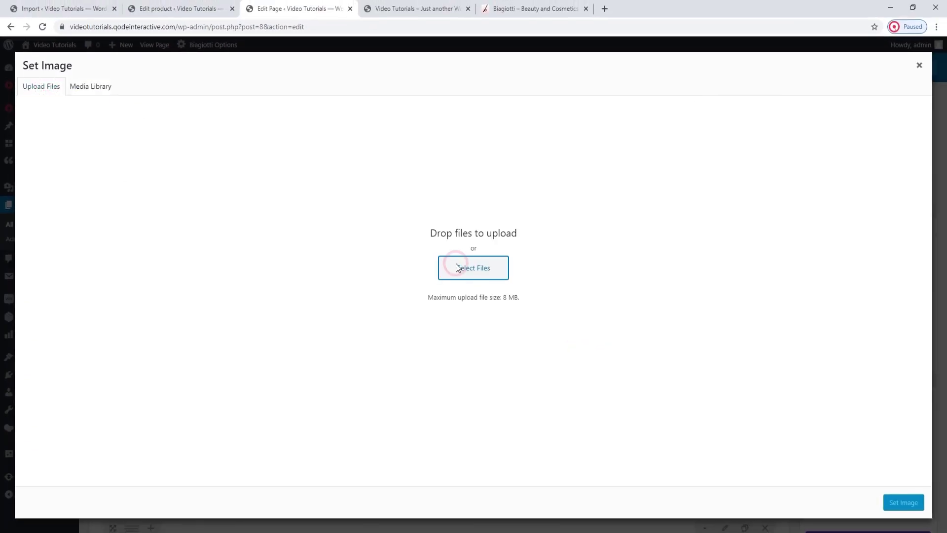
left_click(456, 265)
left_click(440, 93)
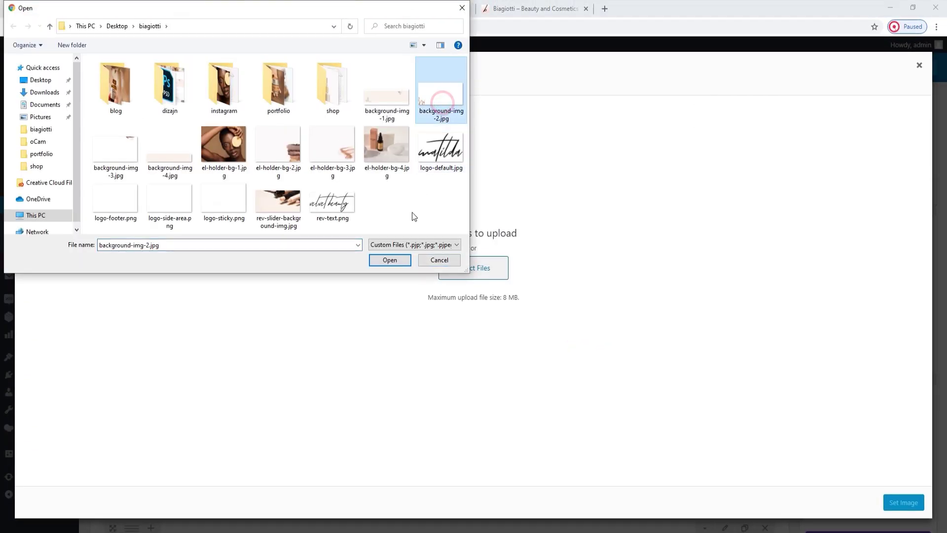
left_click(395, 260)
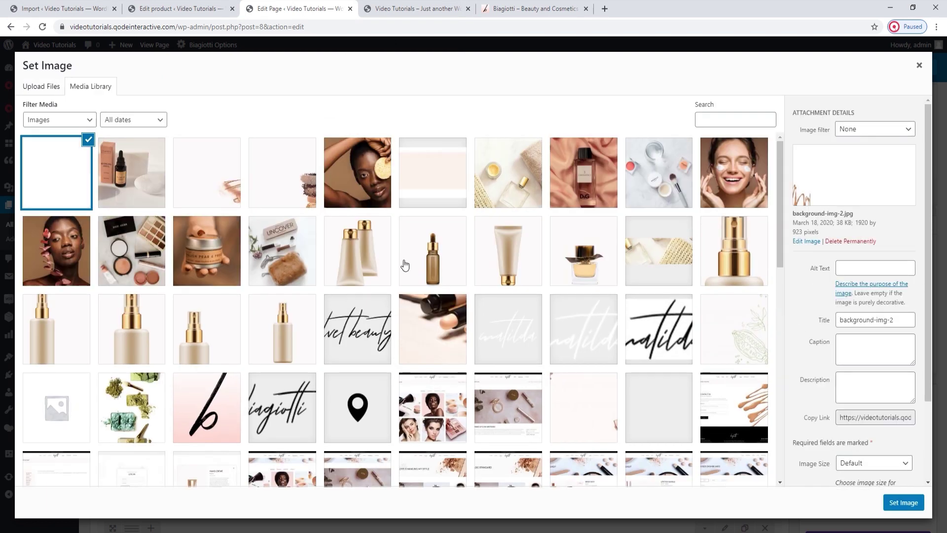
left_click(918, 500)
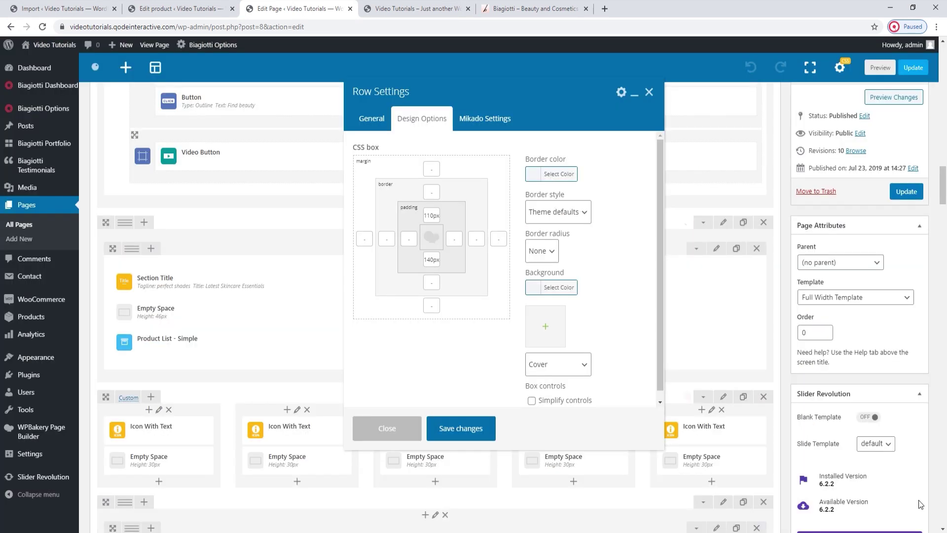
left_click(476, 428)
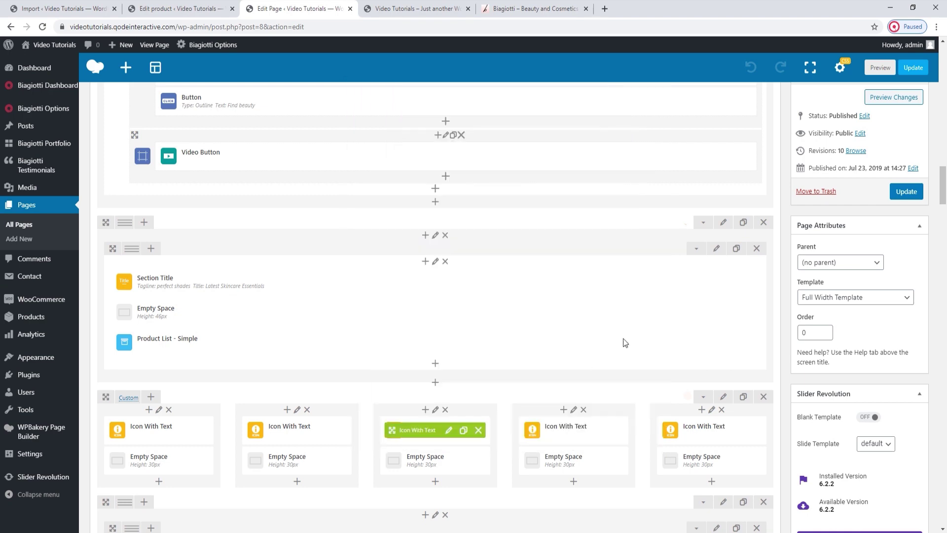
Update the Main Home page and reload the live page to check the Latest Skincare Essentials background
left_click(906, 191)
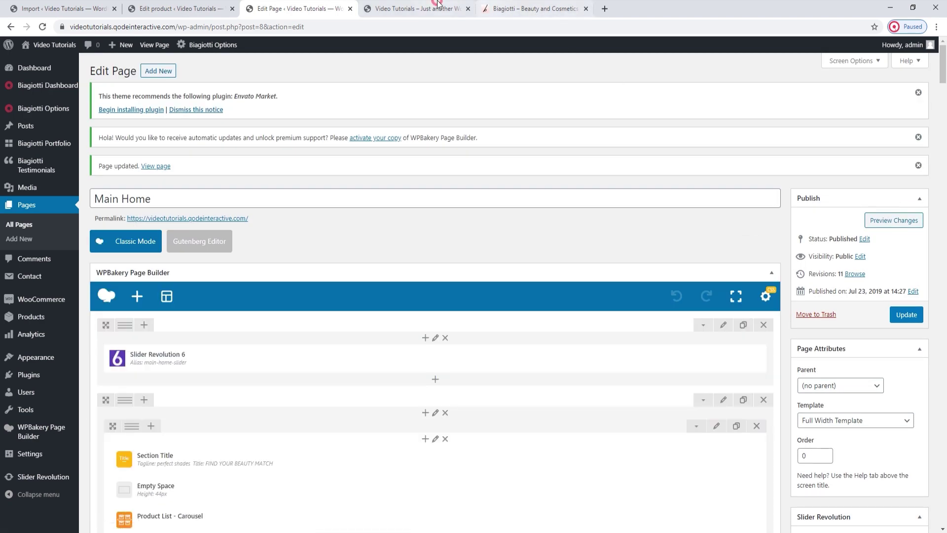
left_click(417, 8)
left_click(42, 27)
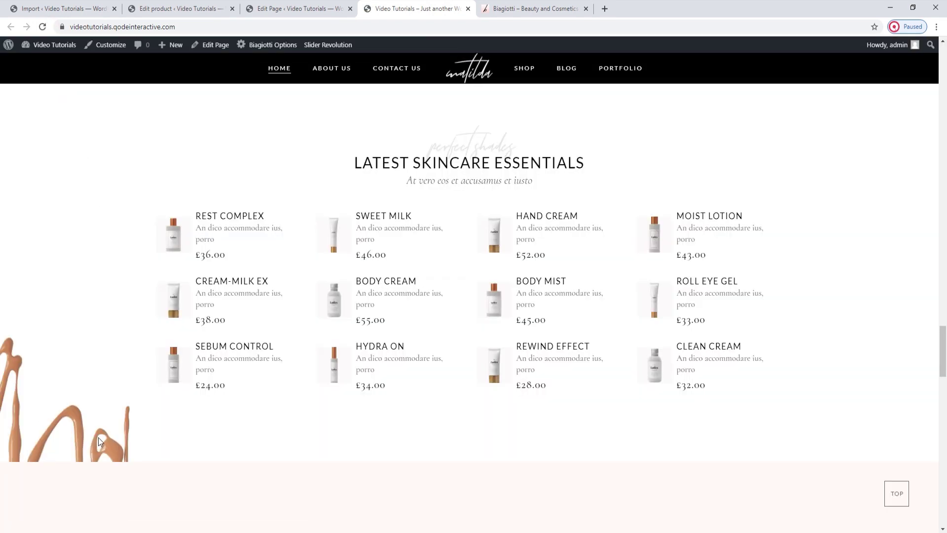
scroll(99, 437, "down", 1)
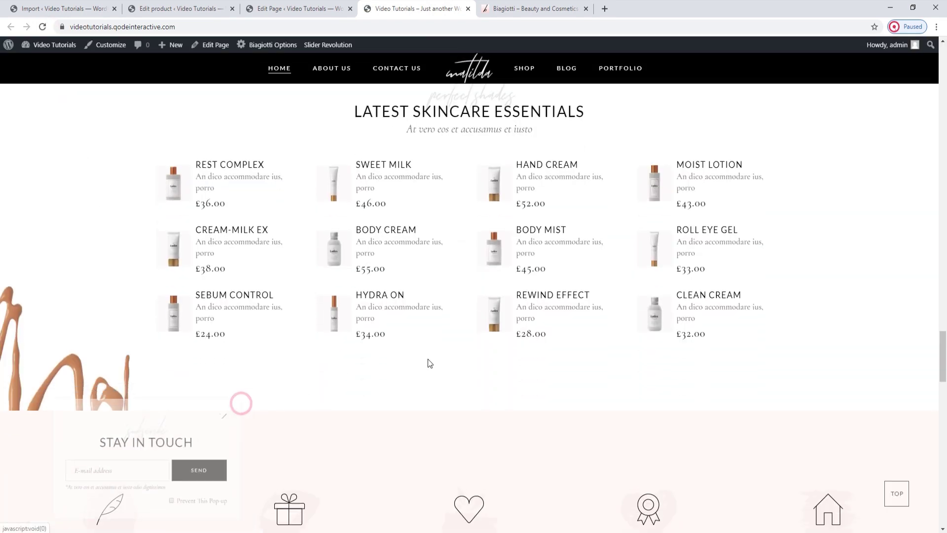
View the icon section on the live page and examine the first Icon With Text element's general settings in the page editor
scroll(429, 359, "down", 4)
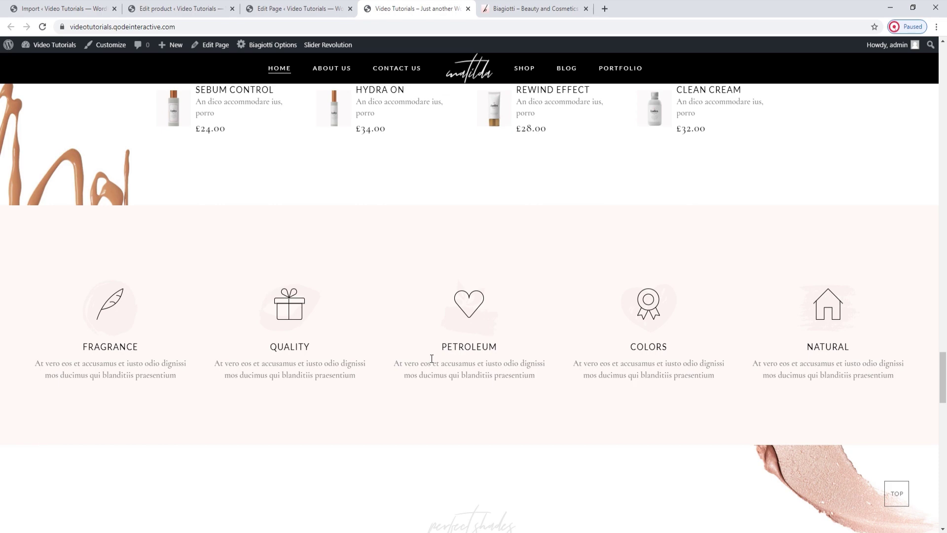
left_click(291, 8)
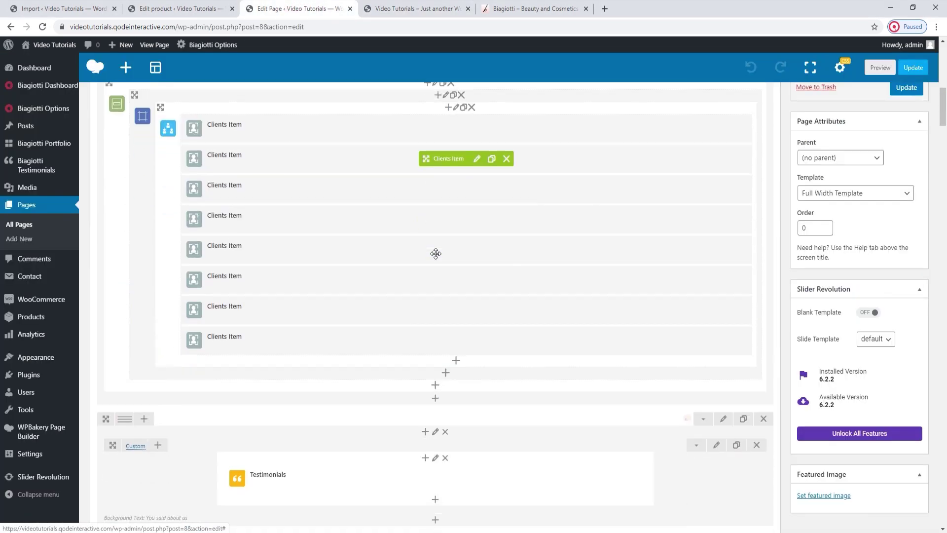
scroll(436, 254, "down", 10)
scroll(436, 258, "down", 4)
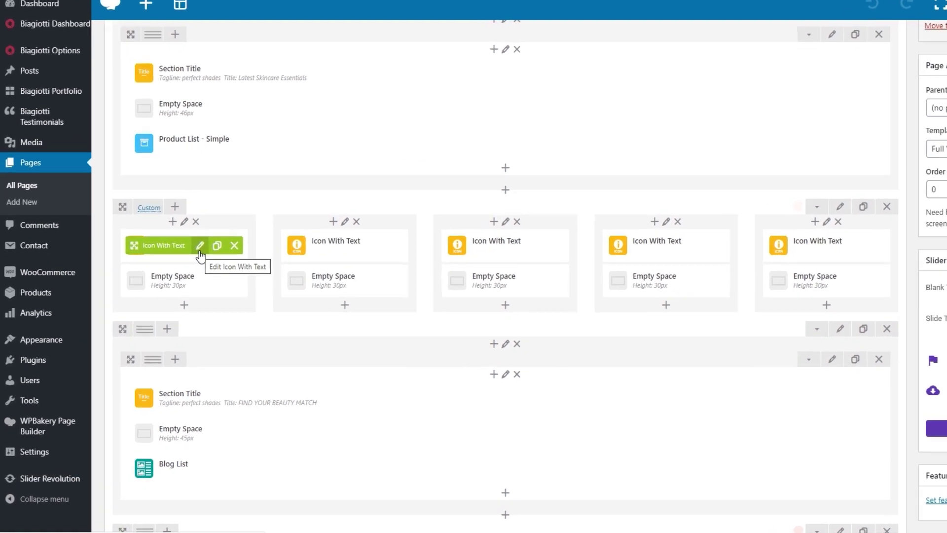
mouse_move(128, 244)
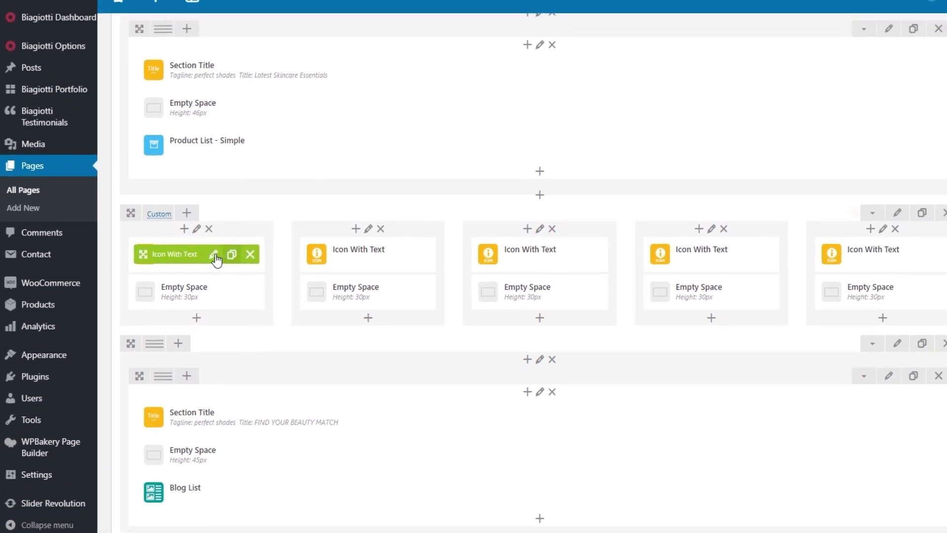
left_click(241, 200)
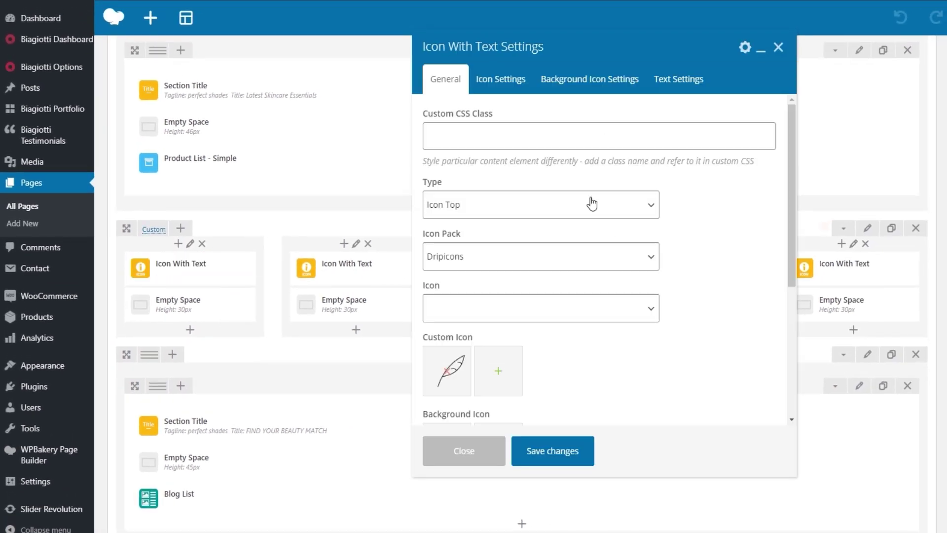
scroll(592, 203, "down", 5)
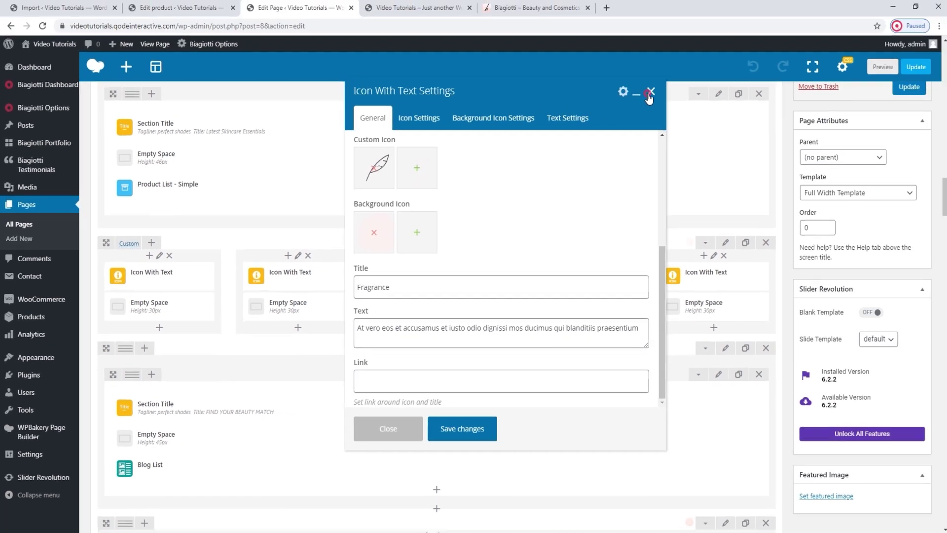
left_click(778, 48)
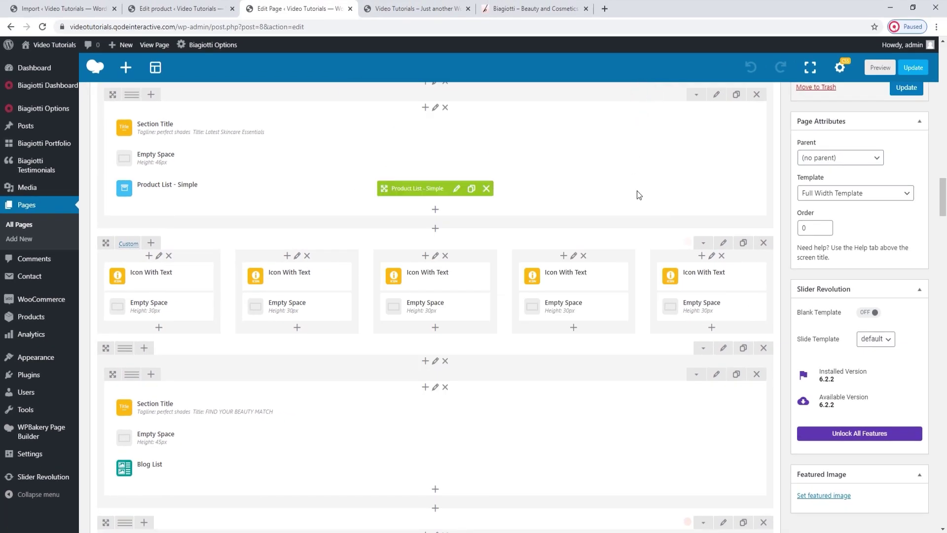
View the Find Your Beauty Match blog section and its background image on the live page
left_click(418, 9)
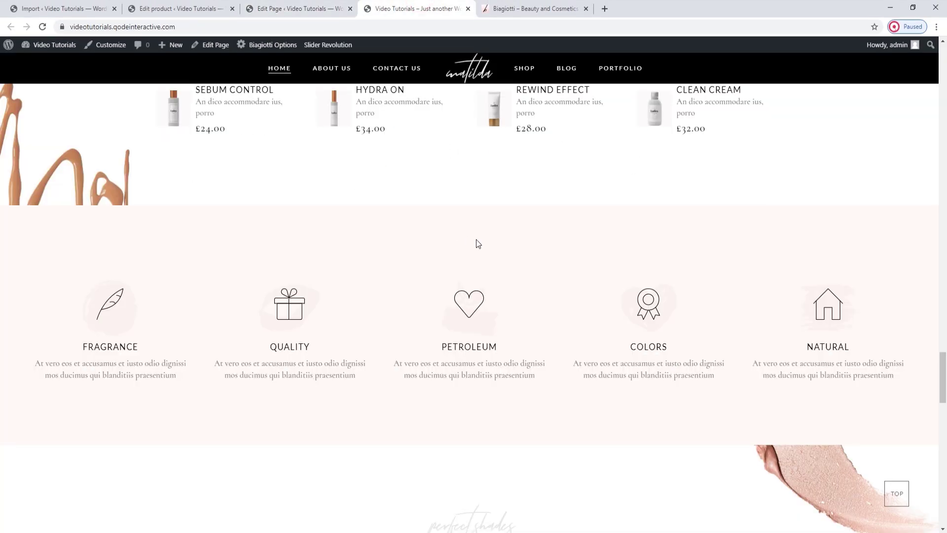
scroll(474, 239, "down", 4)
scroll(478, 238, "down", 3)
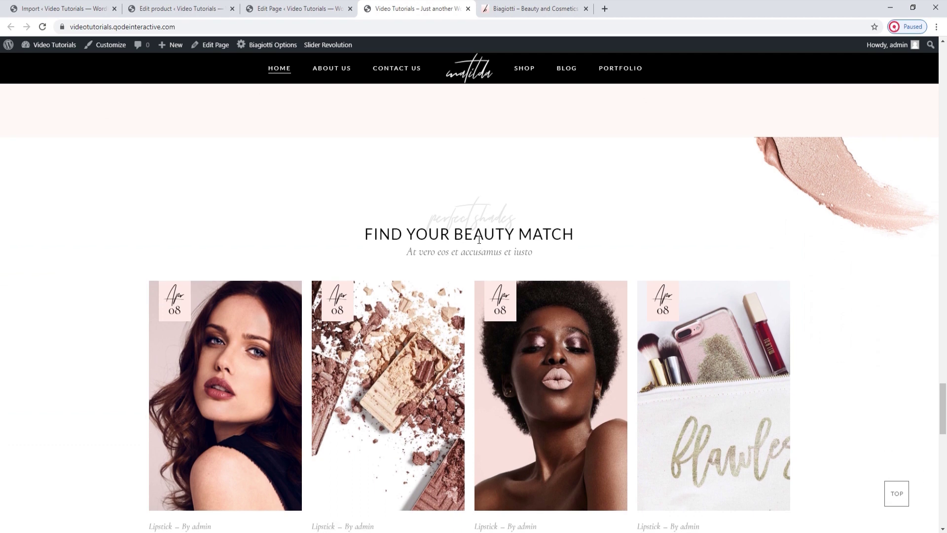
scroll(479, 240, "up", 1)
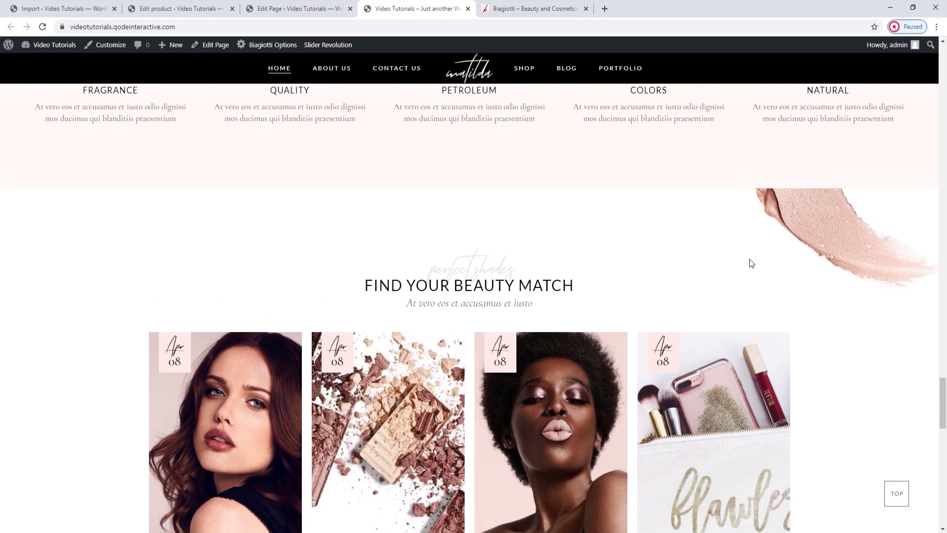
Remove the current background image from the Find Your Beauty Match row's design options in the Main Home page editor
left_click(325, 8)
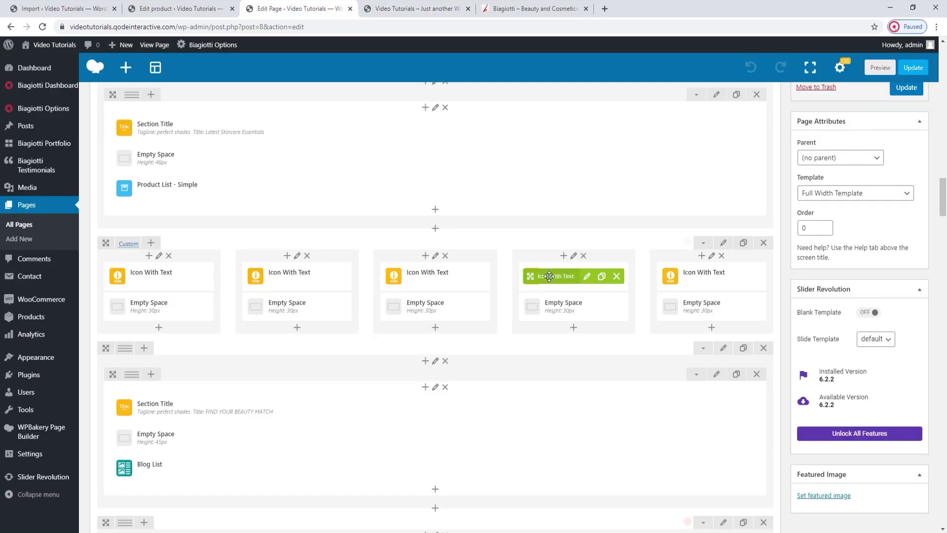
scroll(548, 276, "down", 3)
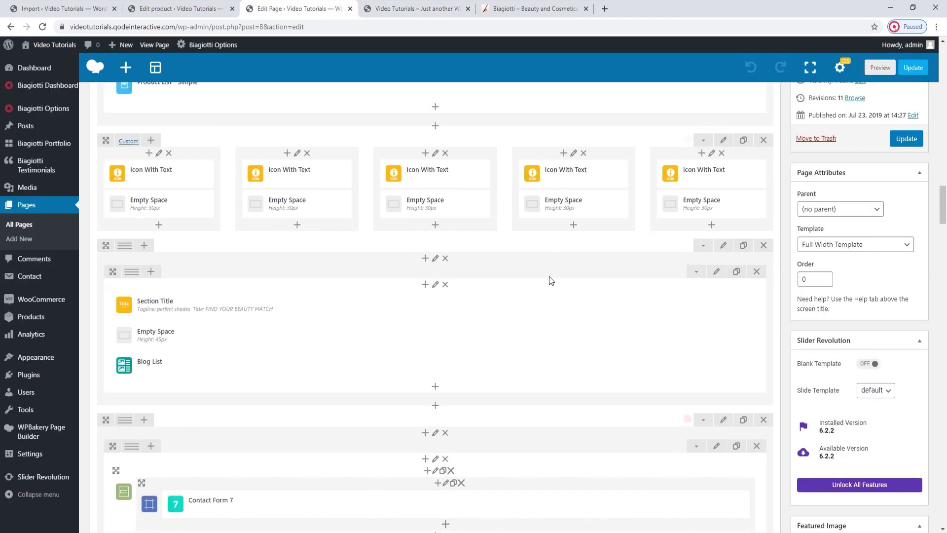
left_click(723, 245)
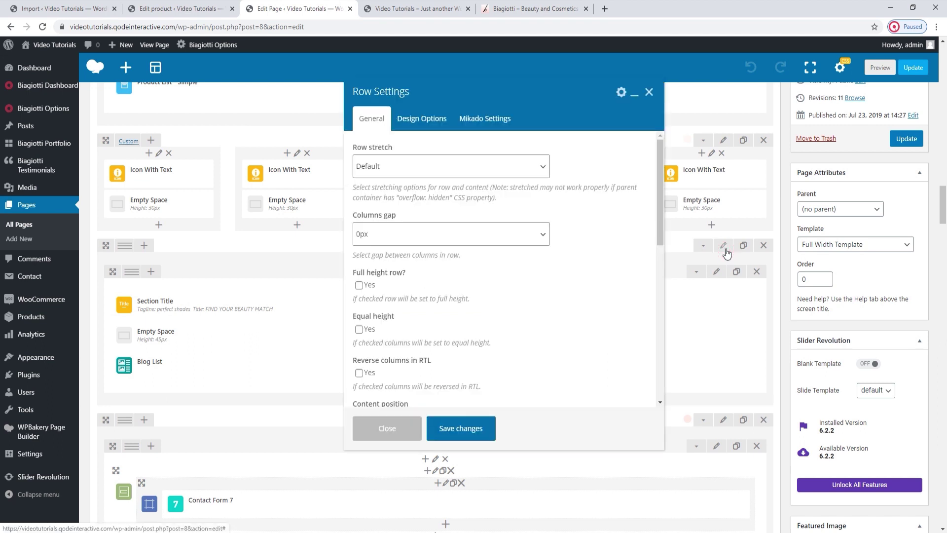
left_click(422, 121)
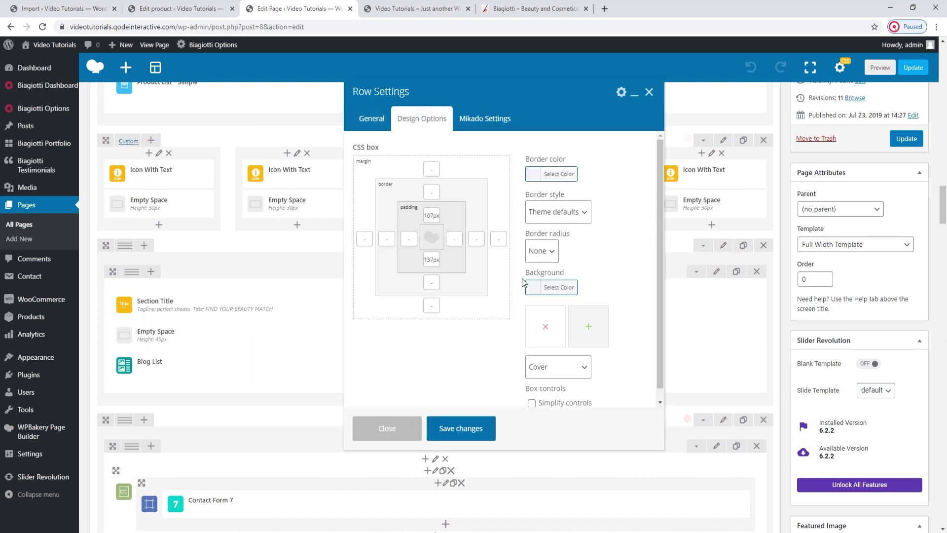
left_click(545, 329)
Upload background-img-3.jpg as the Find Your Beauty Match row's background image and save the row settings
left_click(545, 329)
left_click(41, 88)
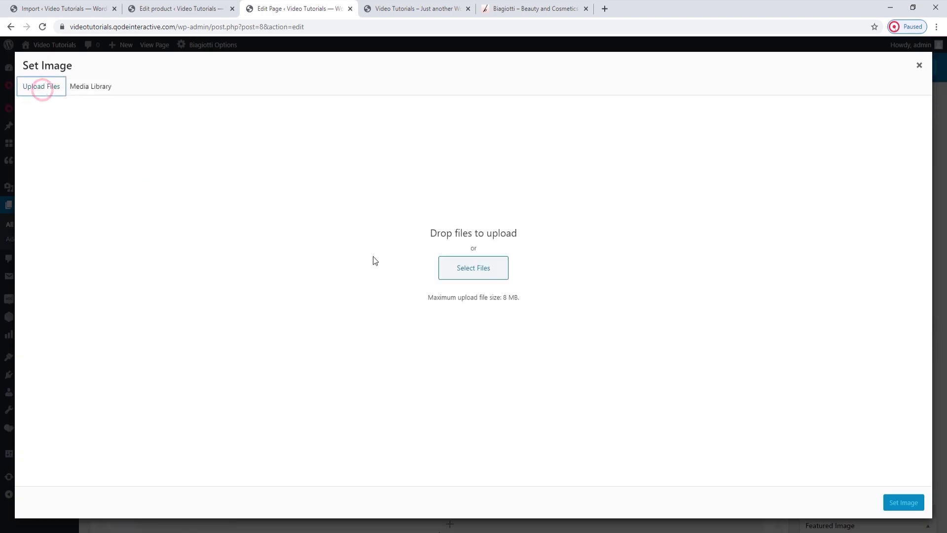
left_click(444, 271)
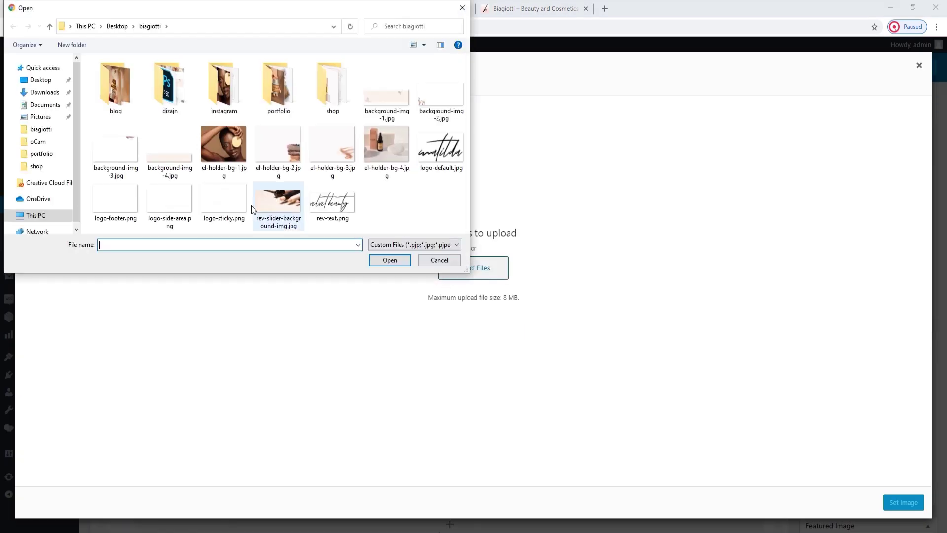
left_click(115, 148)
left_click(390, 259)
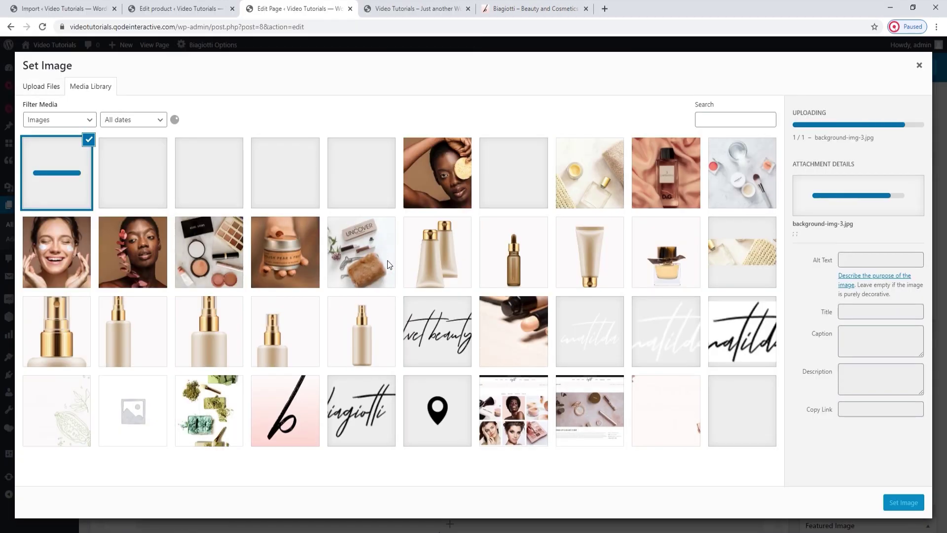
left_click(908, 503)
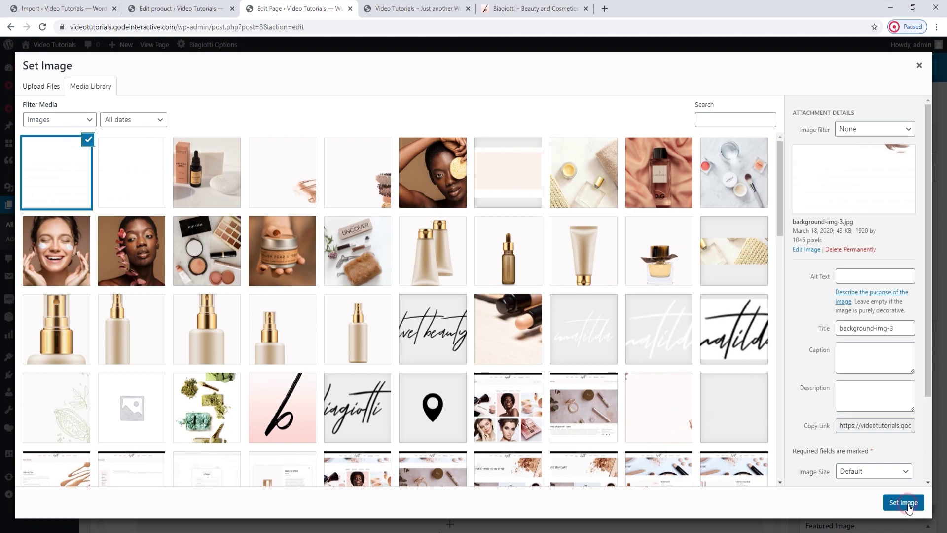
left_click(456, 431)
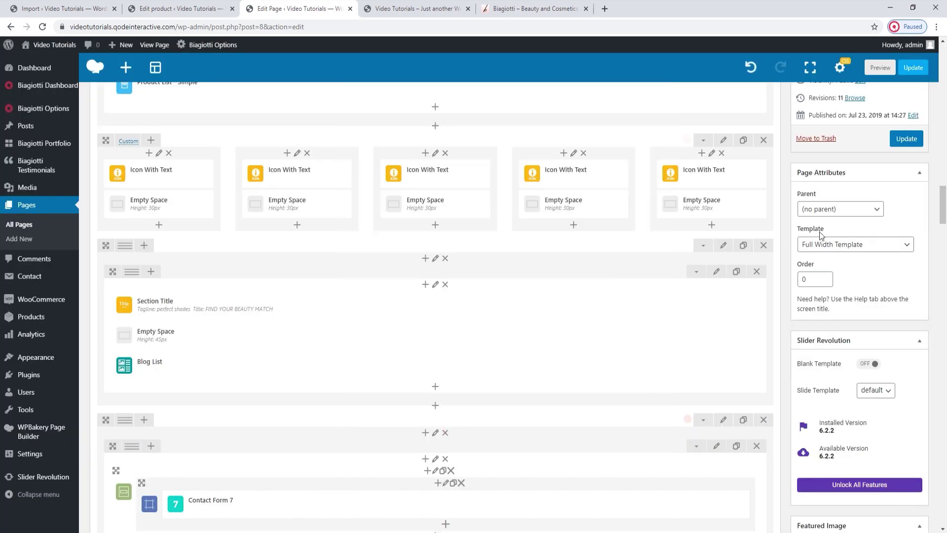
Update the Main Home page and reload the live page to check the Find Your Beauty Match background
left_click(907, 140)
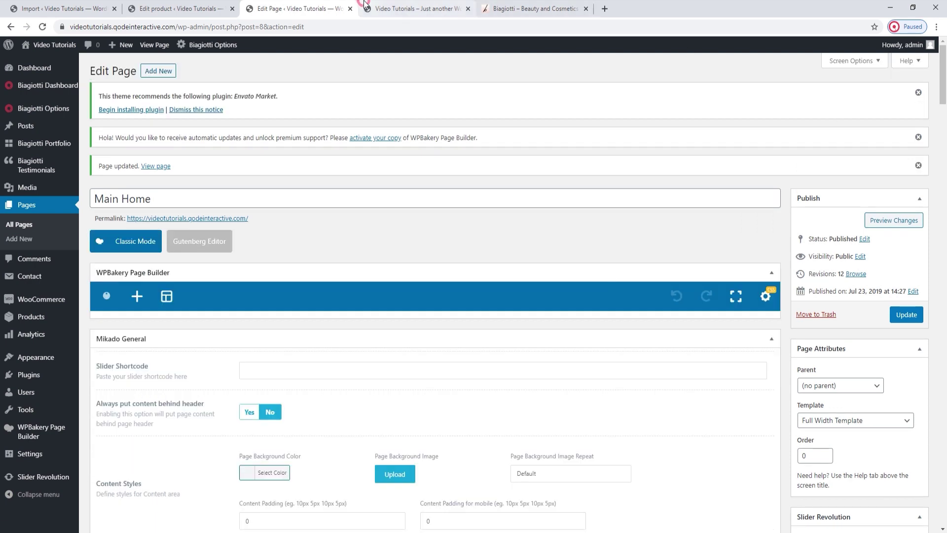
left_click(417, 9)
left_click(42, 27)
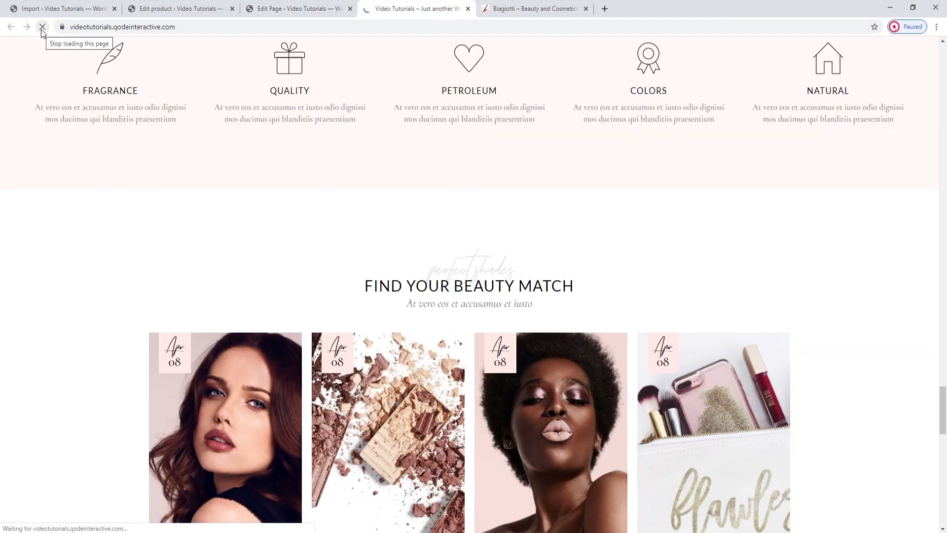
scroll(427, 276, "down", 2)
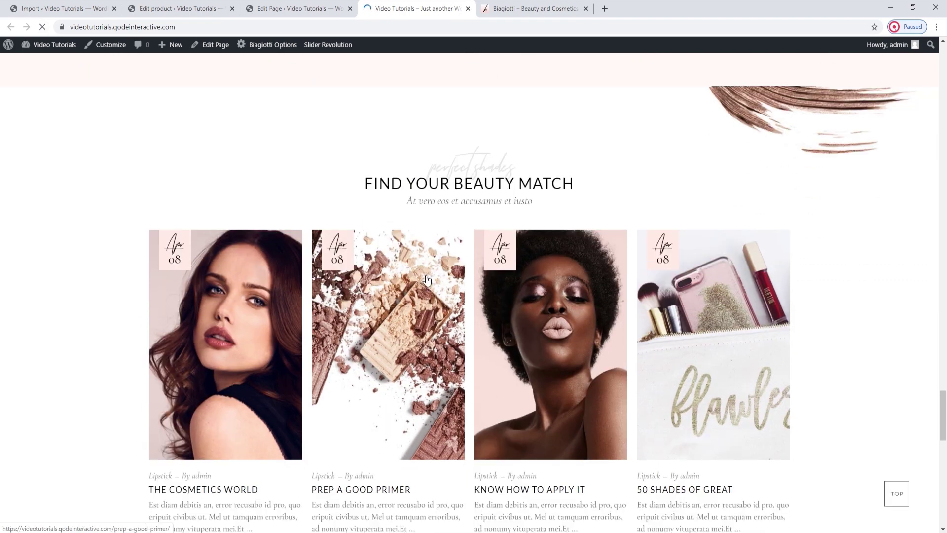
scroll(427, 280, "down", 3)
Return to the Main Home page editor's blog section and open the list of all posts in a new tab
key("ctrl+shift+Tab")
scroll(618, 291, "down", 12)
scroll(620, 291, "down", 15)
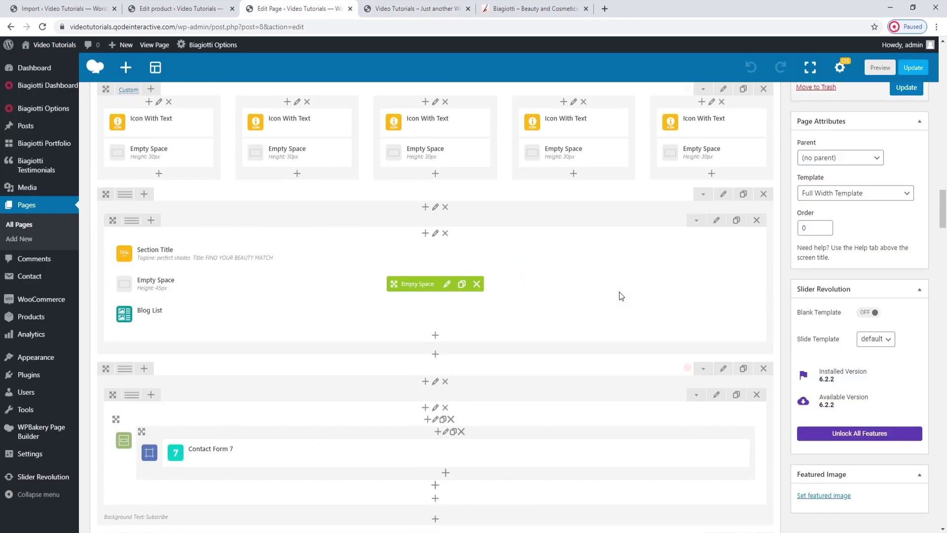
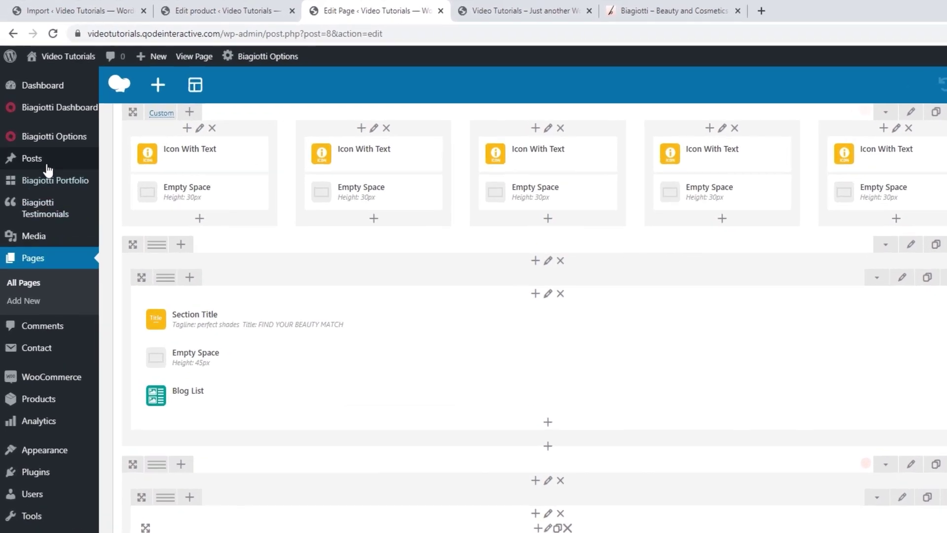
mouse_move(37, 129)
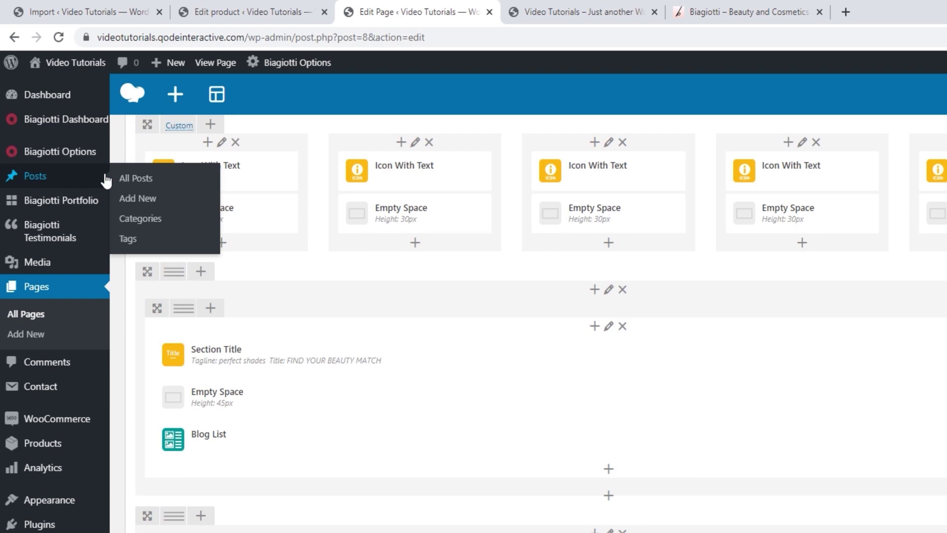
middle_click(141, 179)
left_click(535, 7)
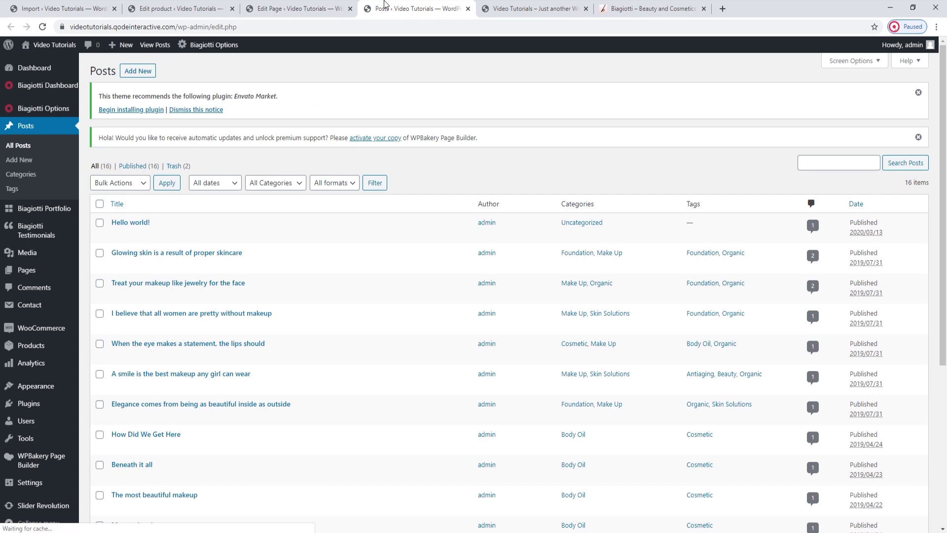
Open the settings of the Blog List element under Find Your Beauty Match and examine its general options, including the category
left_click(296, 9)
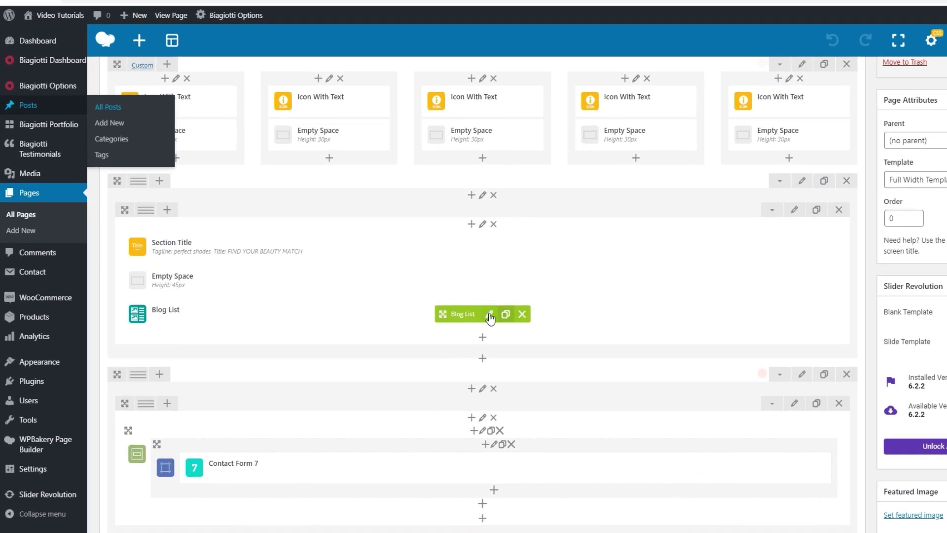
left_click(489, 316)
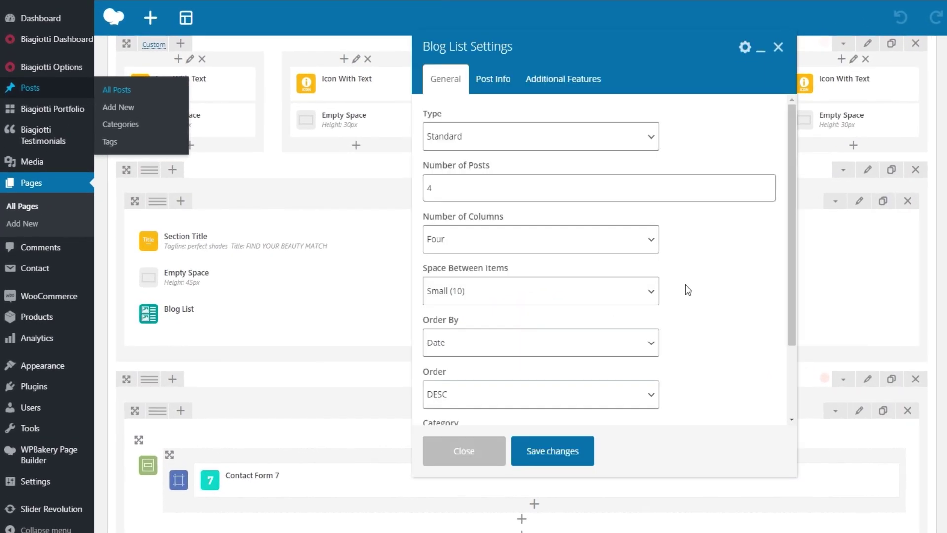
scroll(676, 295, "down", 3)
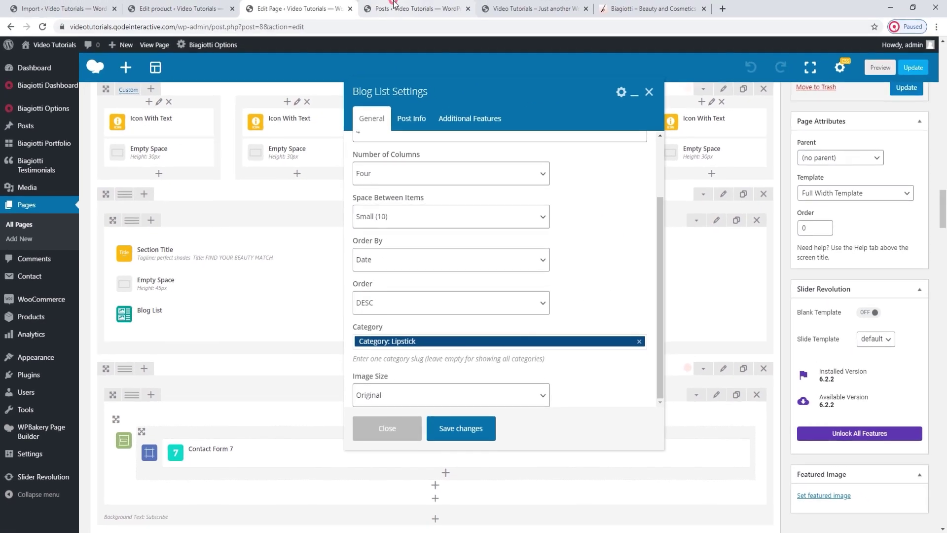
Find the Lipstick category posts in the posts list and compare them with the blog items on the live home page
left_click(395, 9)
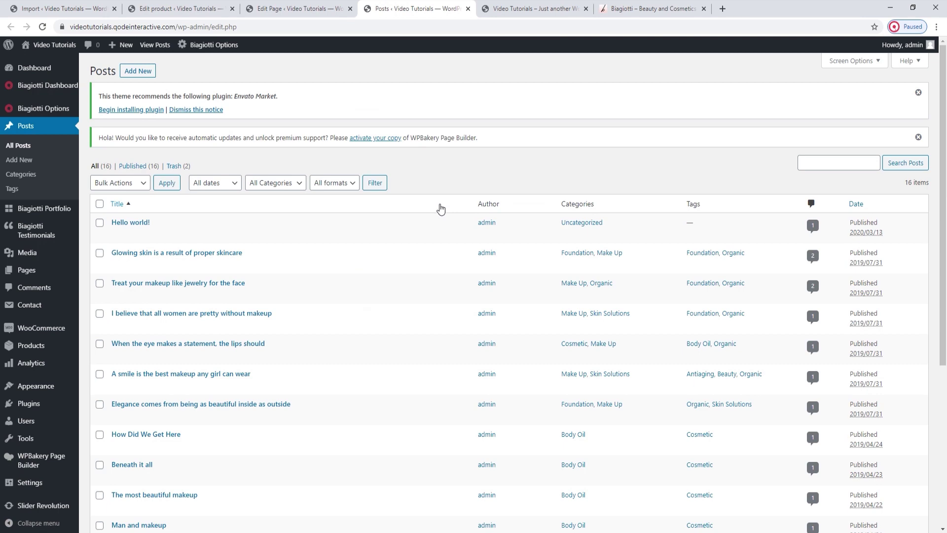
scroll(441, 209, "down", 5)
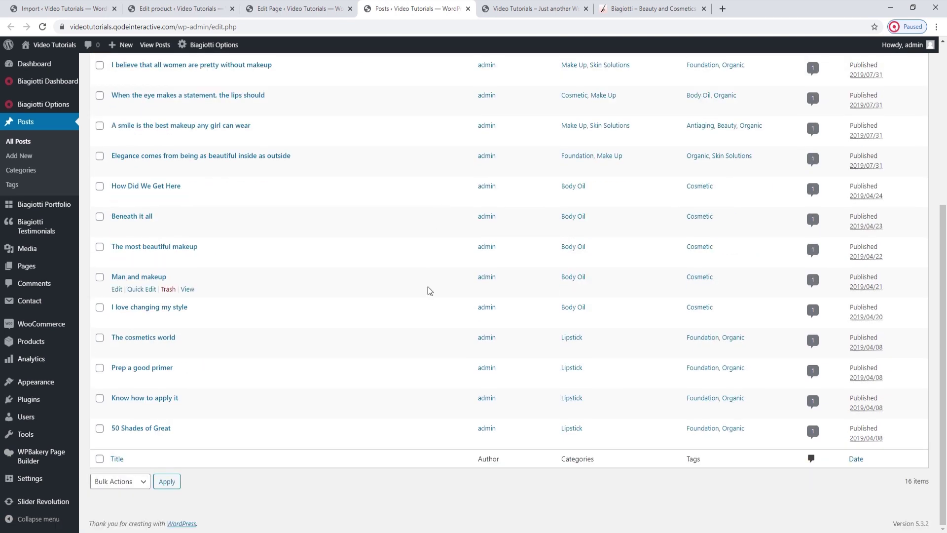
left_click(513, 9)
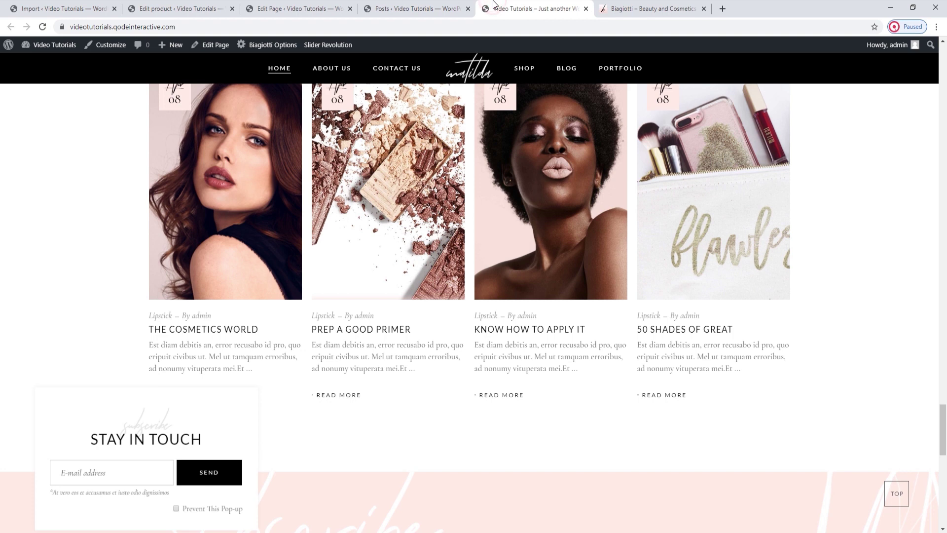
Open the post "The cosmetics world" for editing from the posts list, and view its live page in another tab
left_click(403, 8)
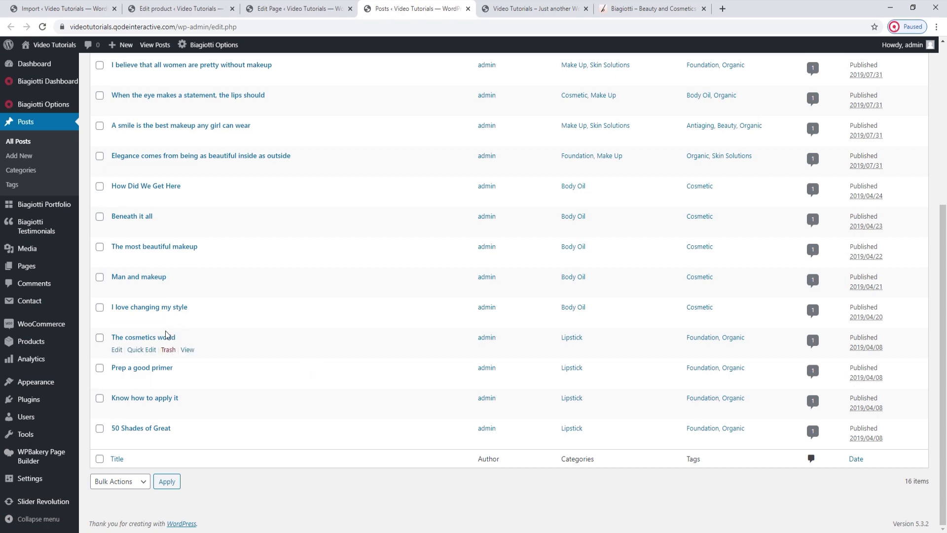
left_click(144, 338)
left_click(513, 8)
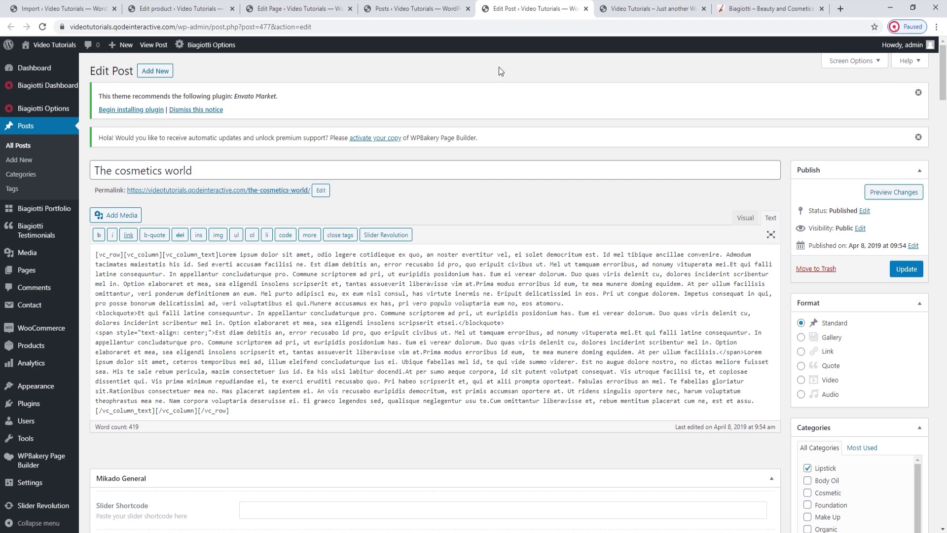
middle_click(285, 191)
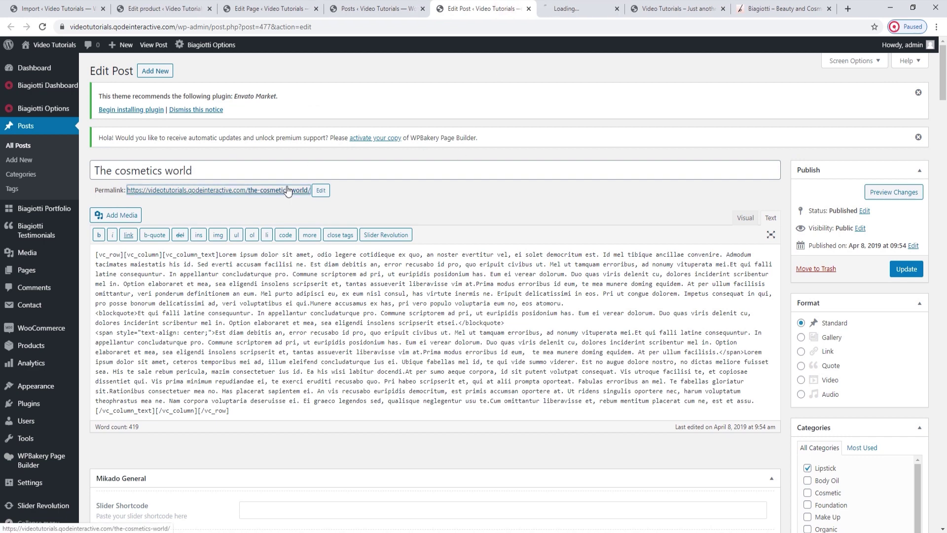
left_click(575, 5)
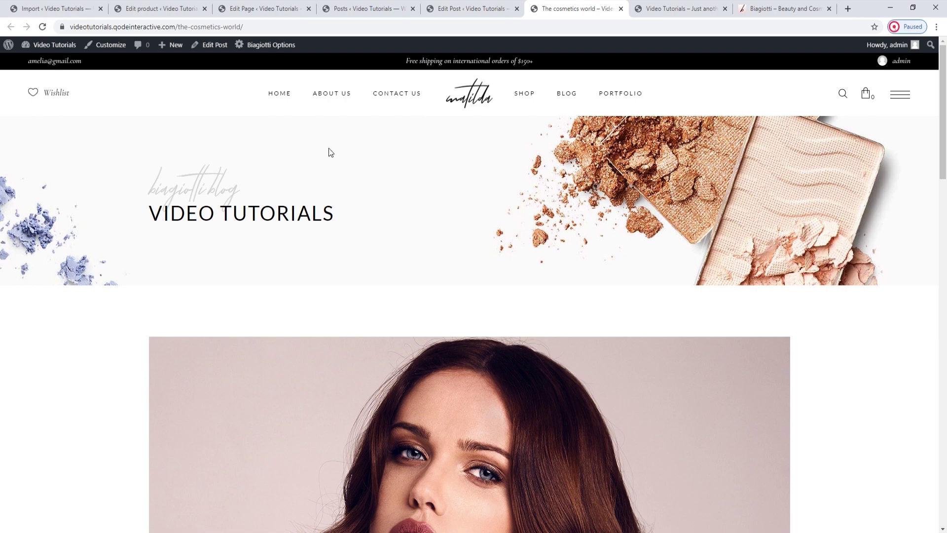
Examine the live post's featured image, text, tags, social share links, previous/next navigation and comments
scroll(450, 248, "down", 3)
scroll(450, 248, "down", 2)
left_click(240, 408)
scroll(507, 312, "down", 1)
scroll(507, 312, "down", 3)
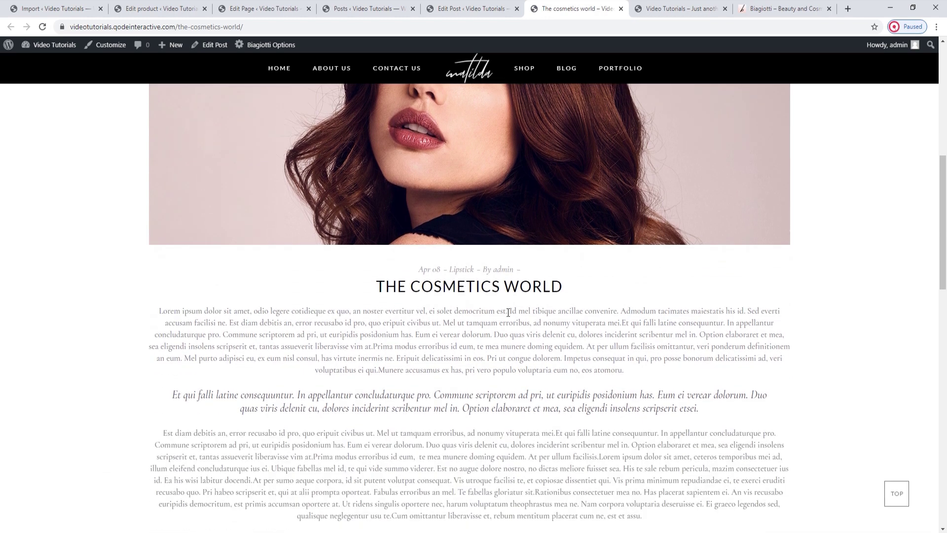
scroll(432, 248, "down", 2)
scroll(432, 249, "down", 3)
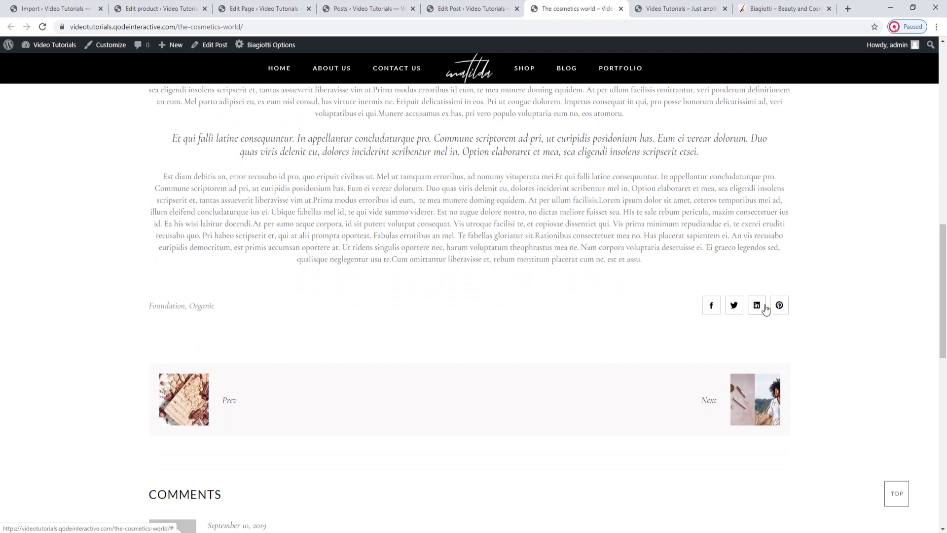
scroll(608, 299, "down", 2)
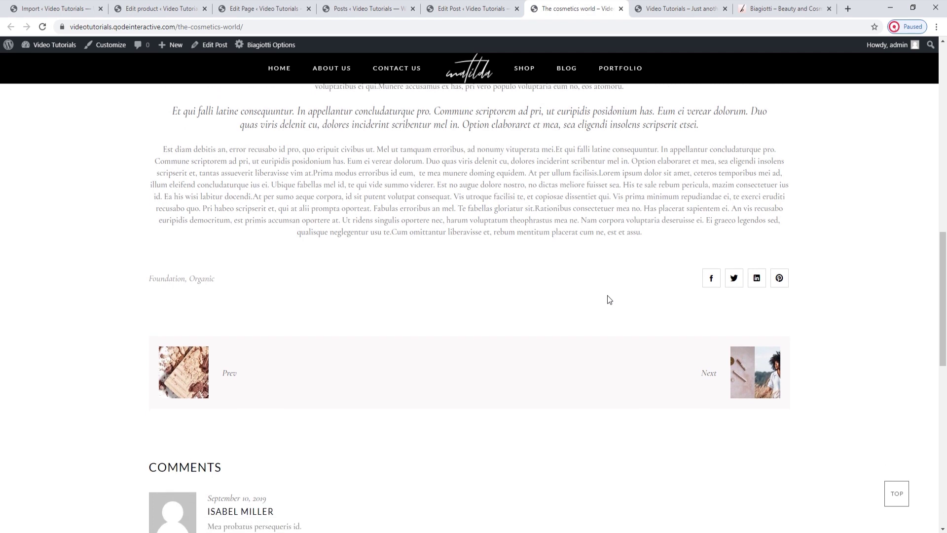
scroll(607, 299, "up", 1)
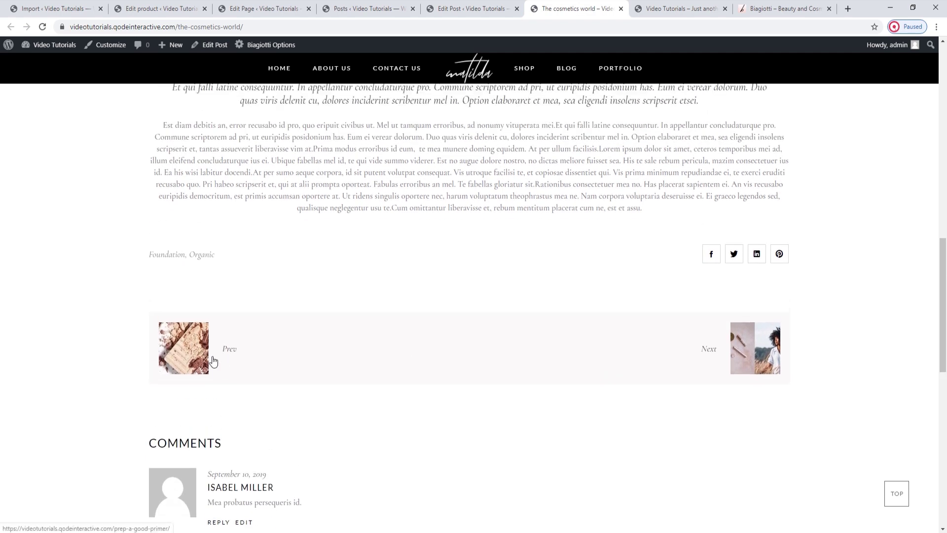
Return to the editor of "The cosmetics world" and open the WPBakery Page Builder Role Manager in a new tab
left_click(482, 4)
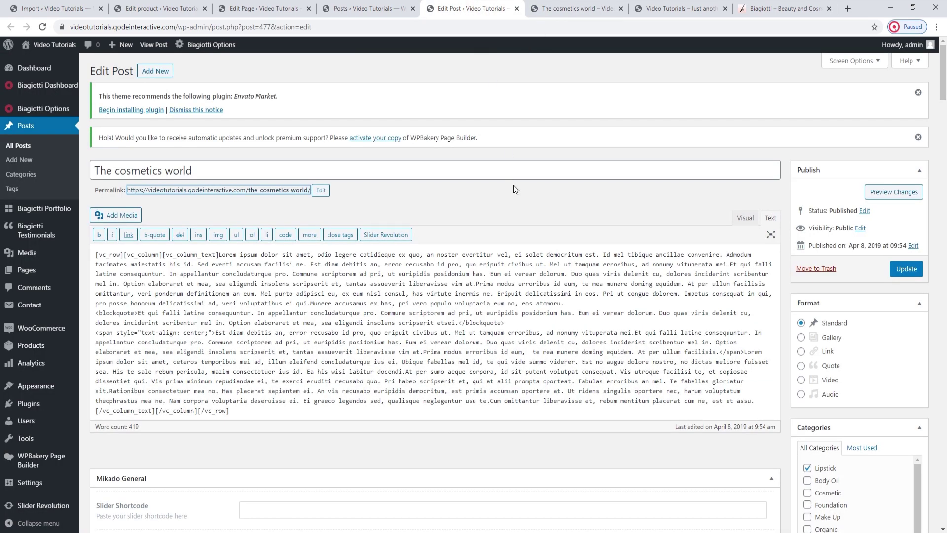
scroll(403, 328, "down", 1)
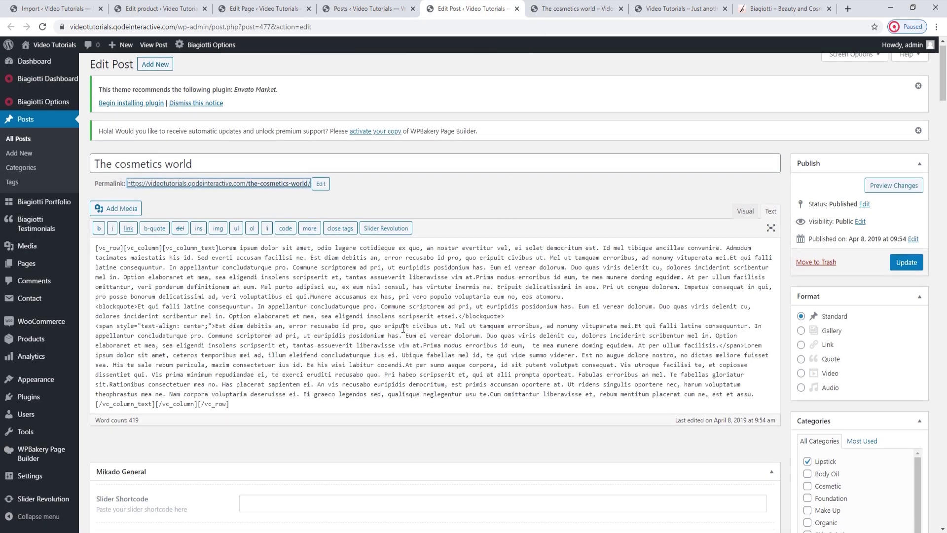
scroll(412, 321, "up", 1)
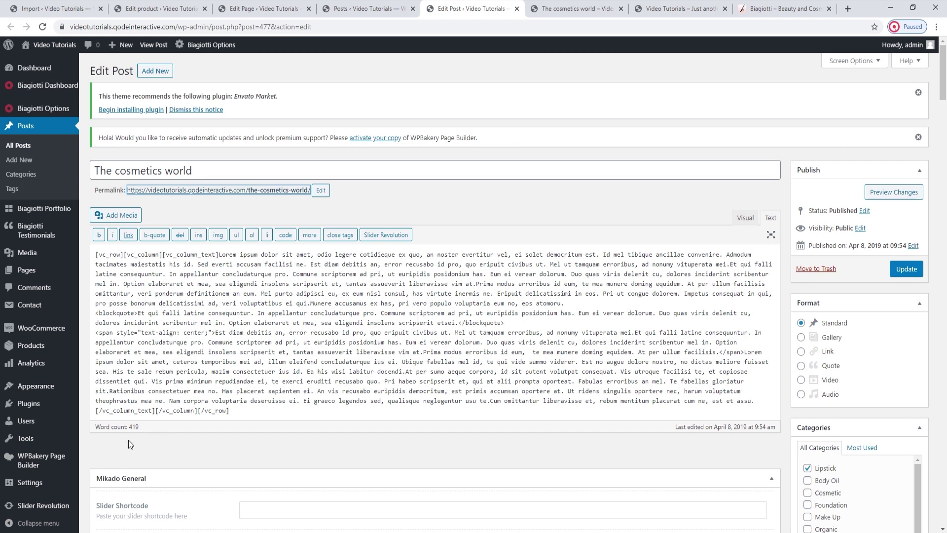
mouse_move(49, 461)
left_click(93, 448)
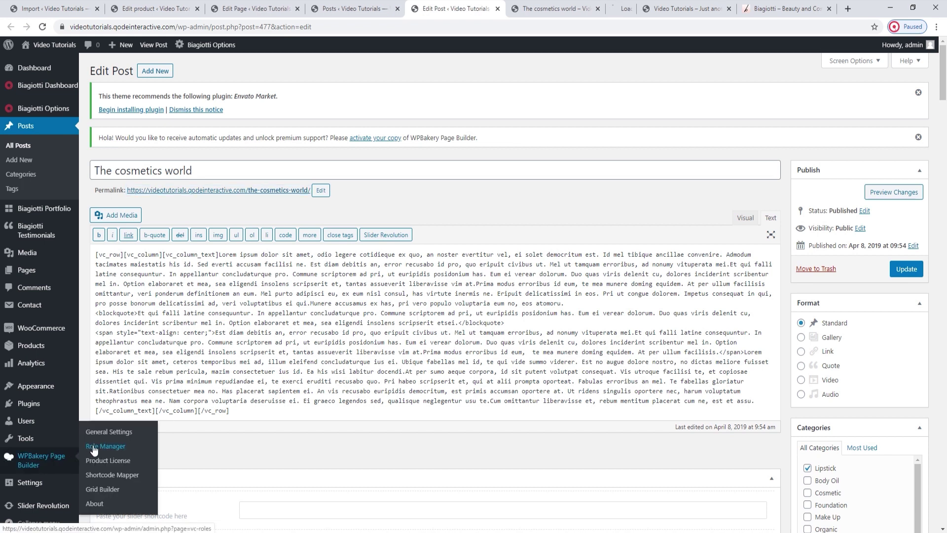
left_click(604, 8)
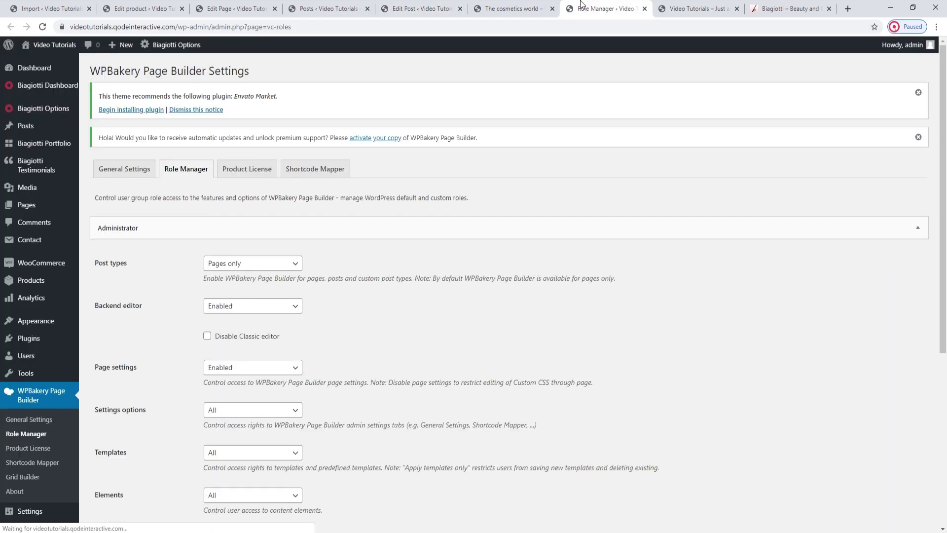
Set the Administrator role's post types to Custom, enable WPBakery Page Builder for post, and save the role settings
left_click(233, 263)
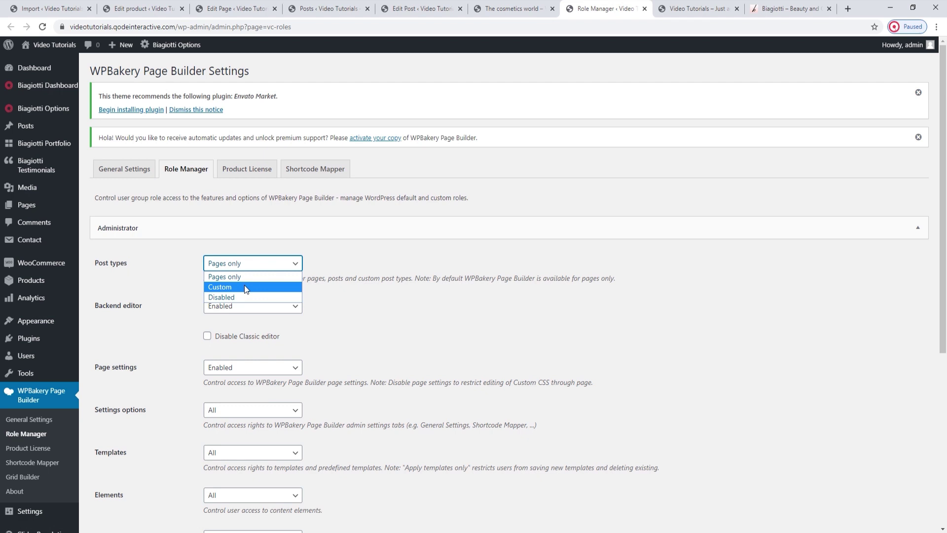
left_click(244, 287)
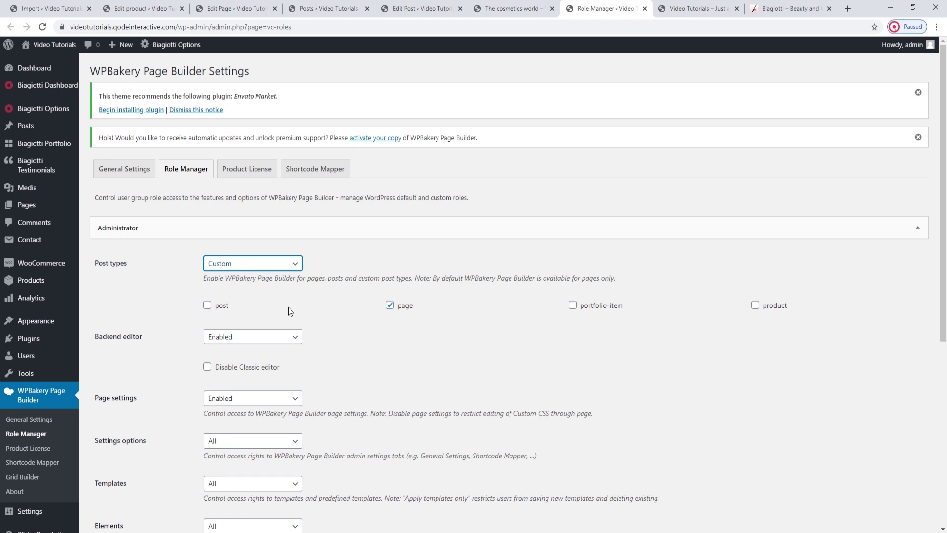
left_click(207, 306)
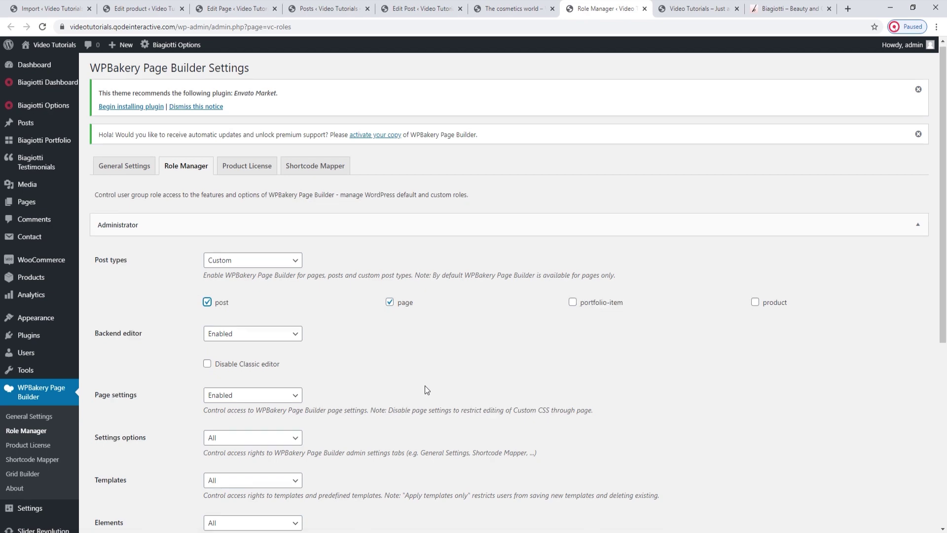
scroll(425, 385, "down", 6)
left_click(125, 501)
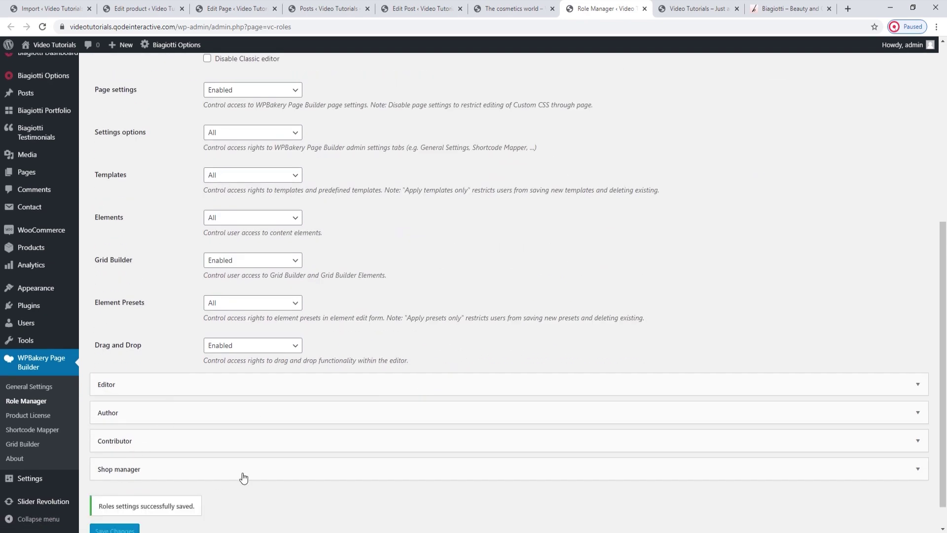
Return to the editor of "The cosmetics world" and reload it so its content loads in WPBakery Page Builder
left_click(511, 9)
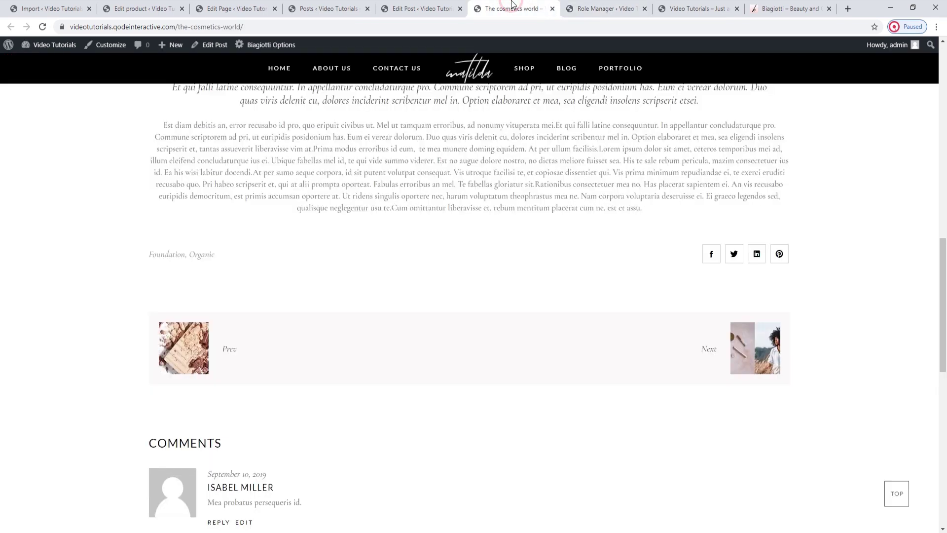
left_click(423, 9)
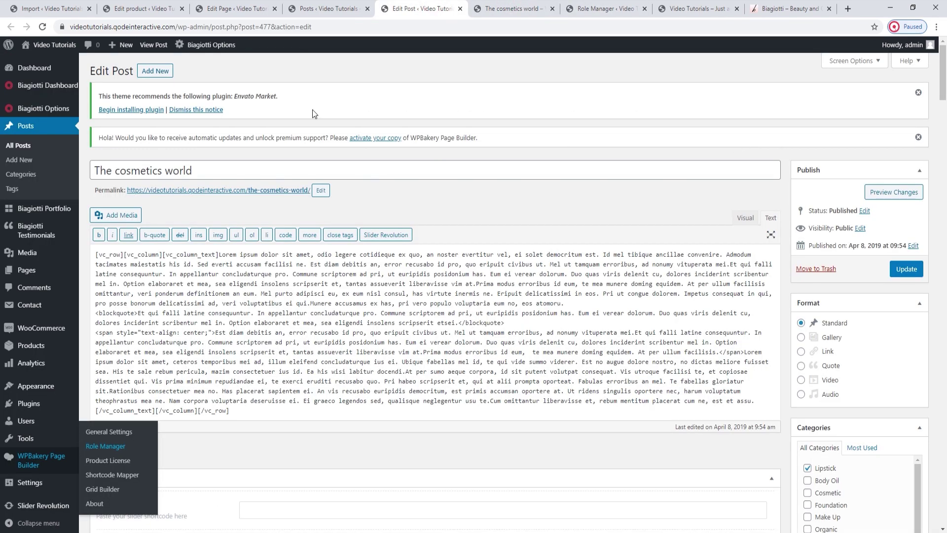
left_click(43, 28)
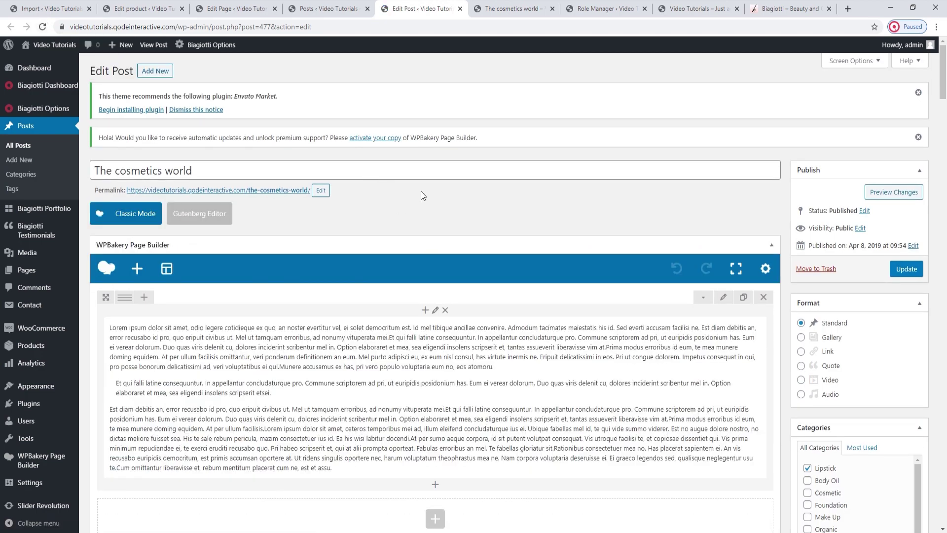
scroll(419, 189, "down", 1)
scroll(421, 193, "down", 1)
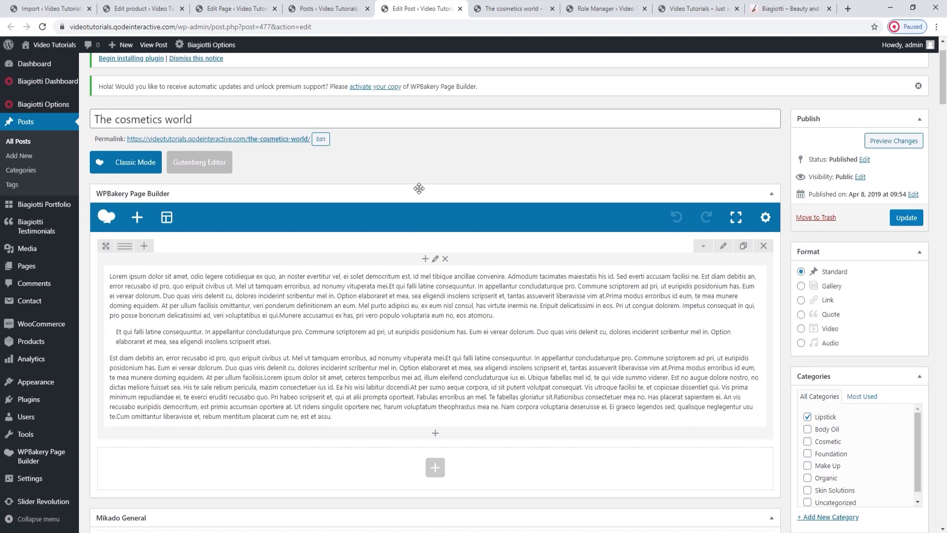
Open the settings of the post's text block and examine its paragraphs and the indented quote
mouse_move(440, 315)
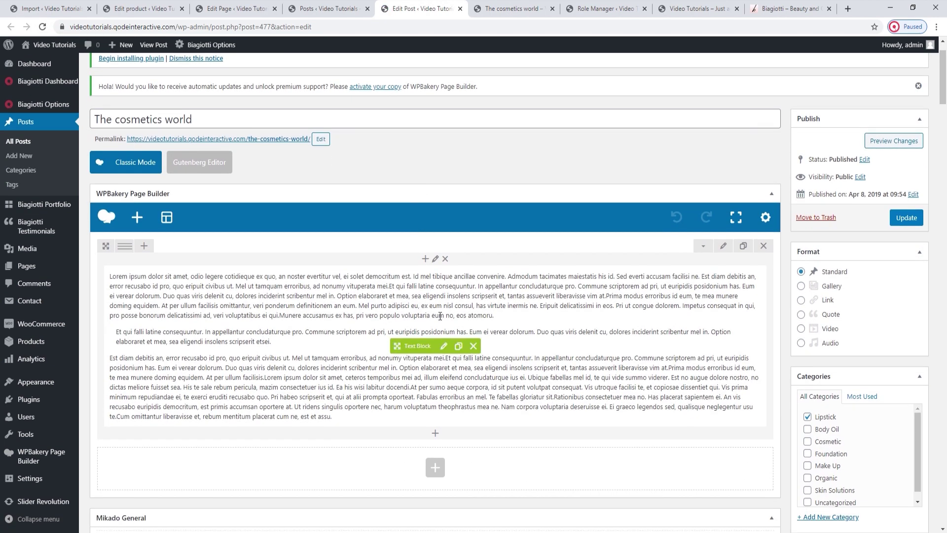
left_click(443, 346)
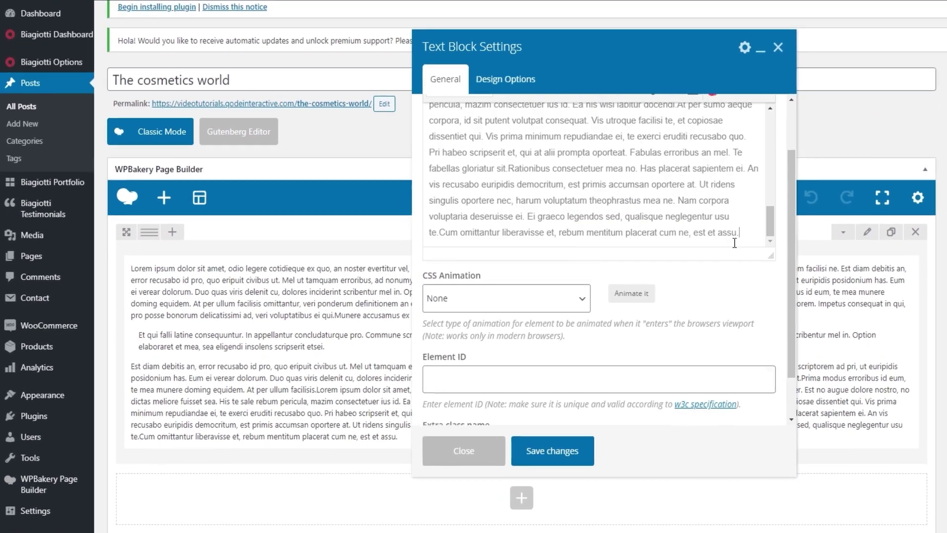
scroll(734, 243, "up", 10)
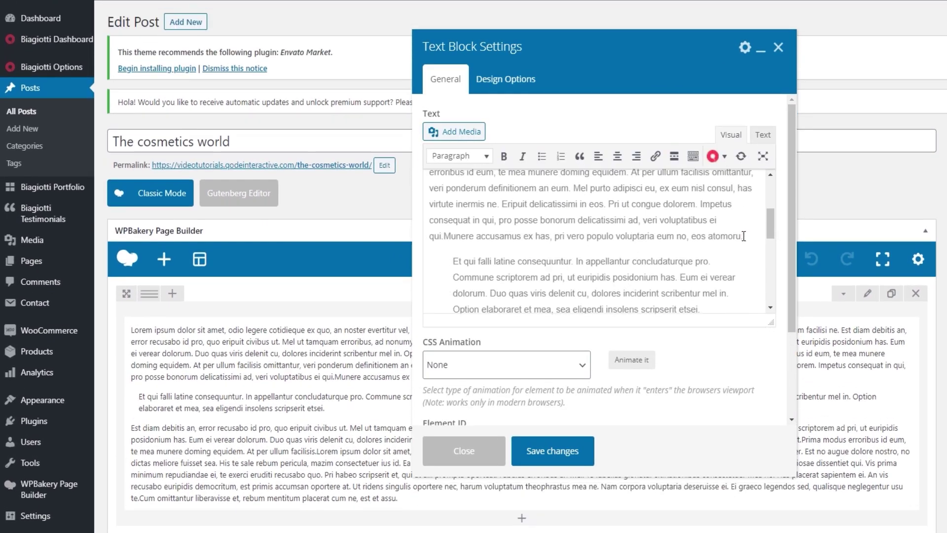
left_click_drag(743, 237, 415, 192)
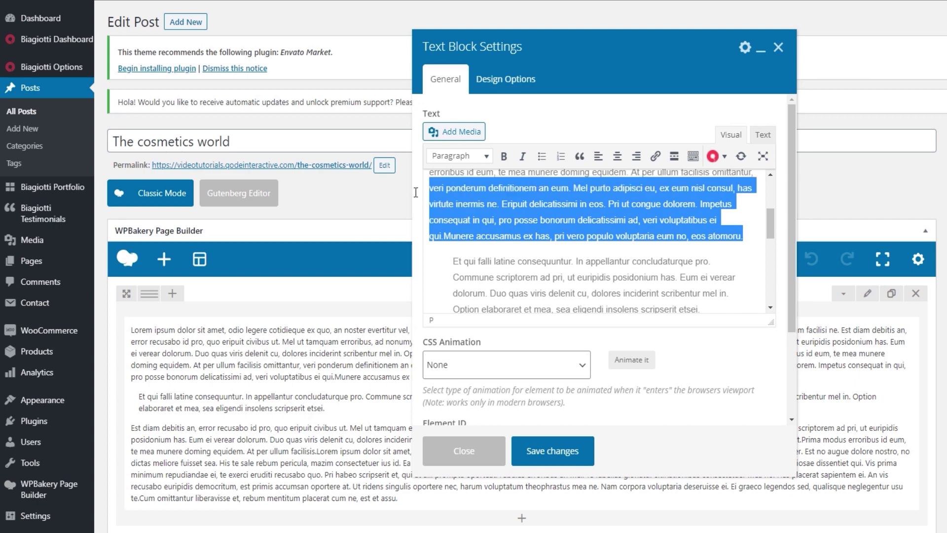
left_click(636, 217)
scroll(637, 217, "down", 2)
left_click_drag(705, 251, 442, 191)
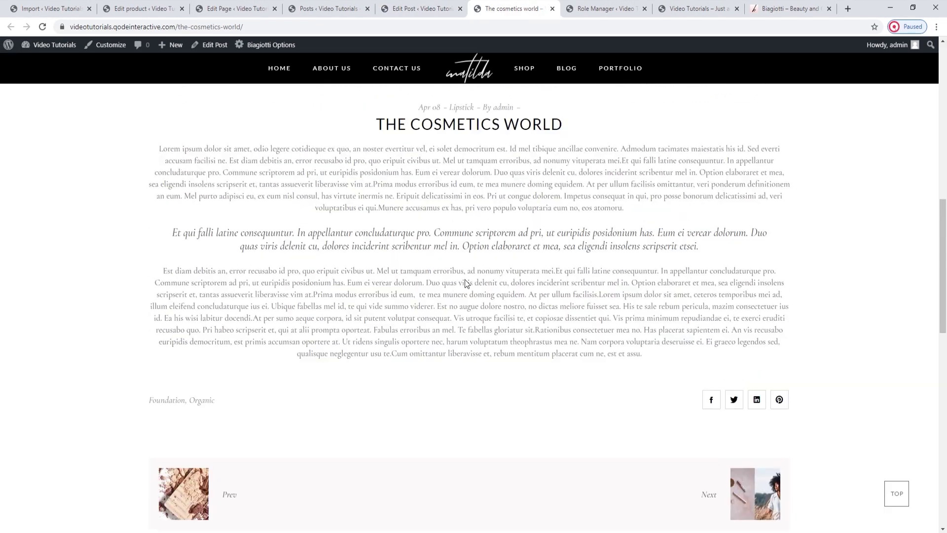
Compare the text block's content with the live post's text, and close the text block settings in the editor
scroll(465, 283, "up", 1)
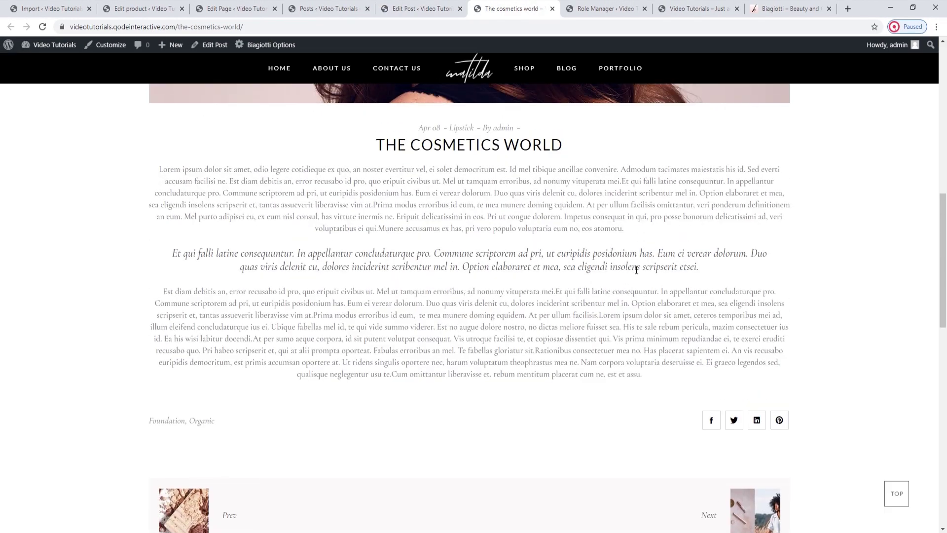
left_click_drag(706, 311, 241, 283)
left_click(227, 266)
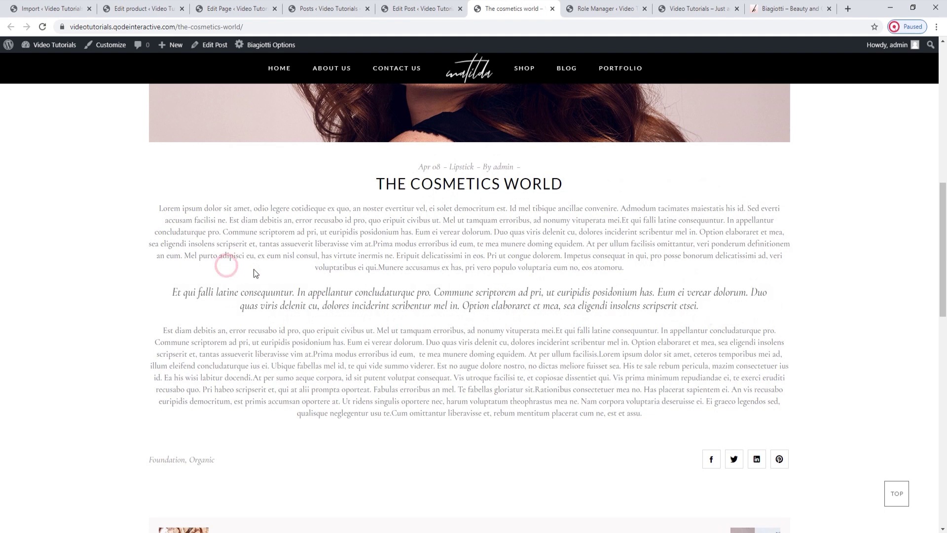
scroll(387, 271, "down", 2)
scroll(387, 271, "up", 3)
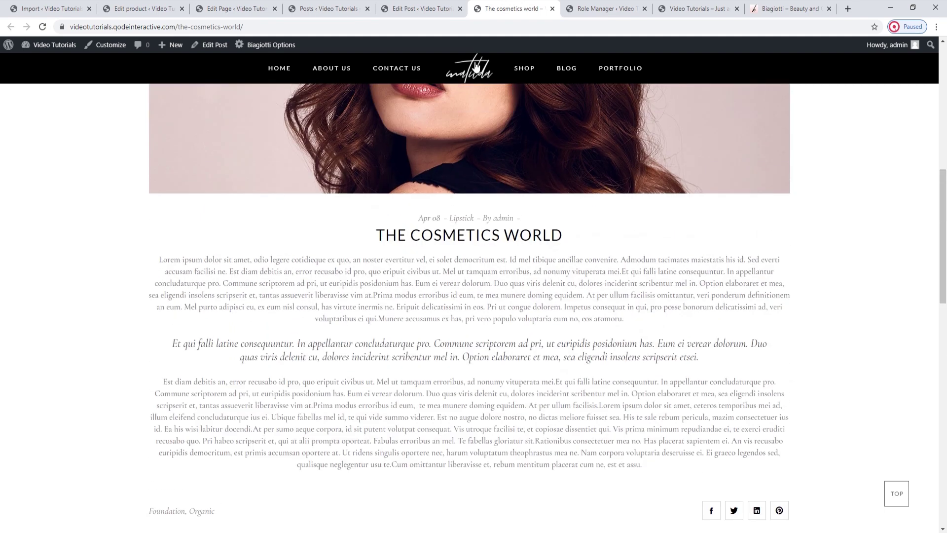
left_click(462, 2)
left_click(650, 94)
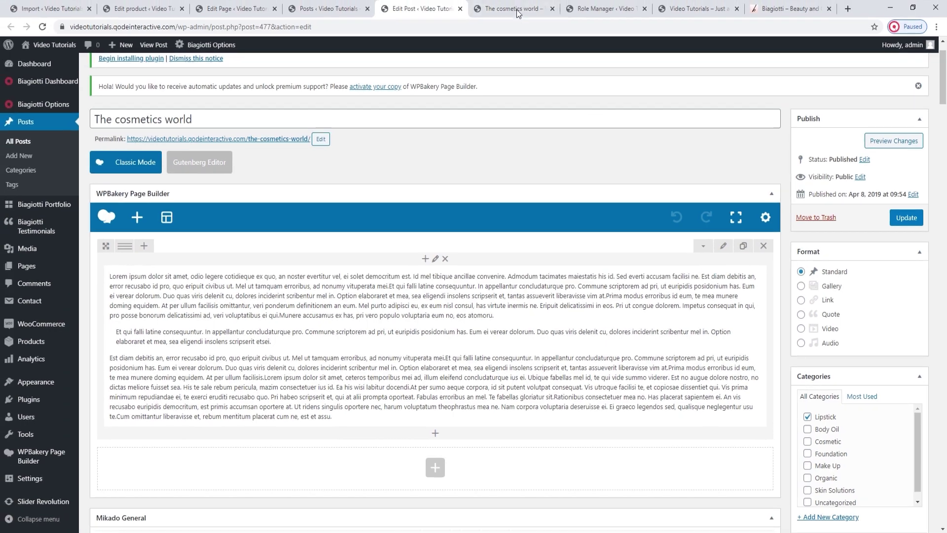
Examine the large featured image and the title of "The cosmetics world" on its live page
left_click(517, 13)
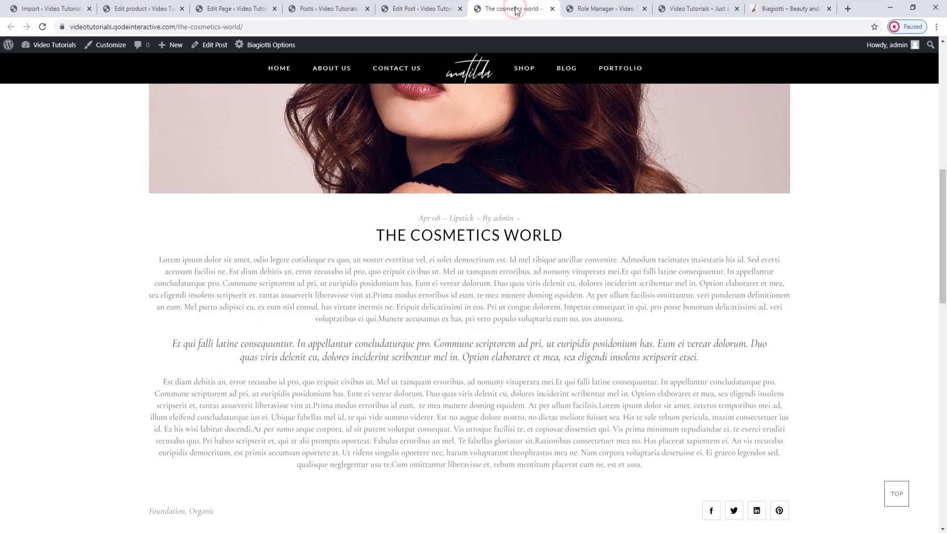
scroll(567, 203, "up", 5)
scroll(449, 291, "up", 1)
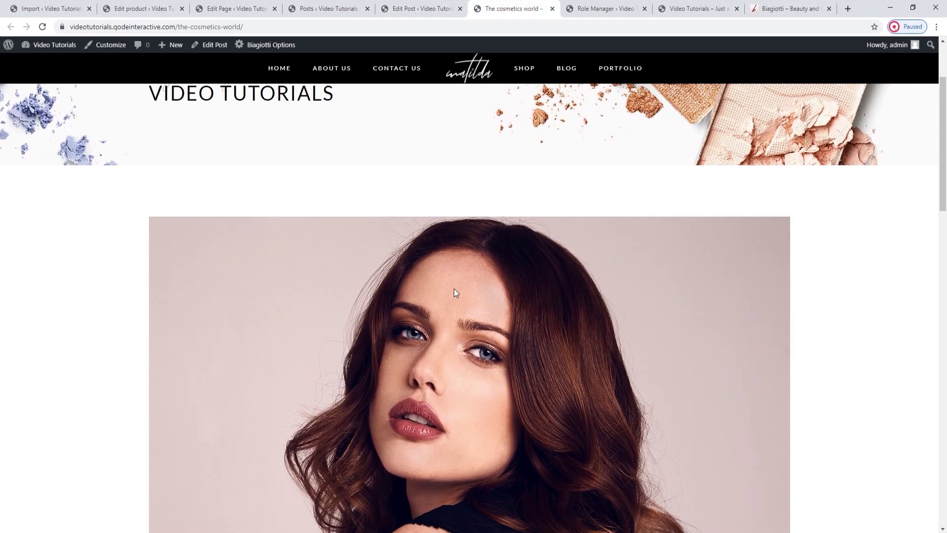
scroll(454, 291, "down", 3)
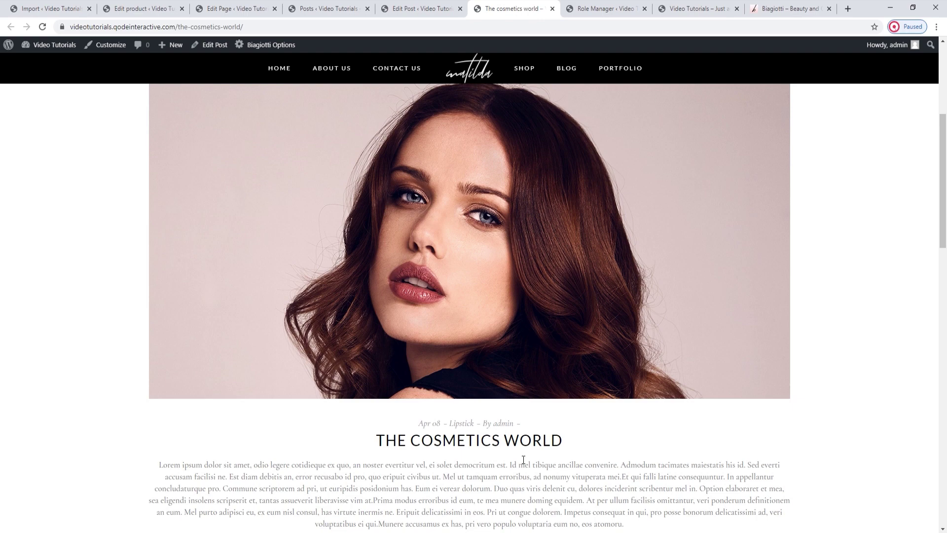
left_click_drag(564, 444, 341, 445)
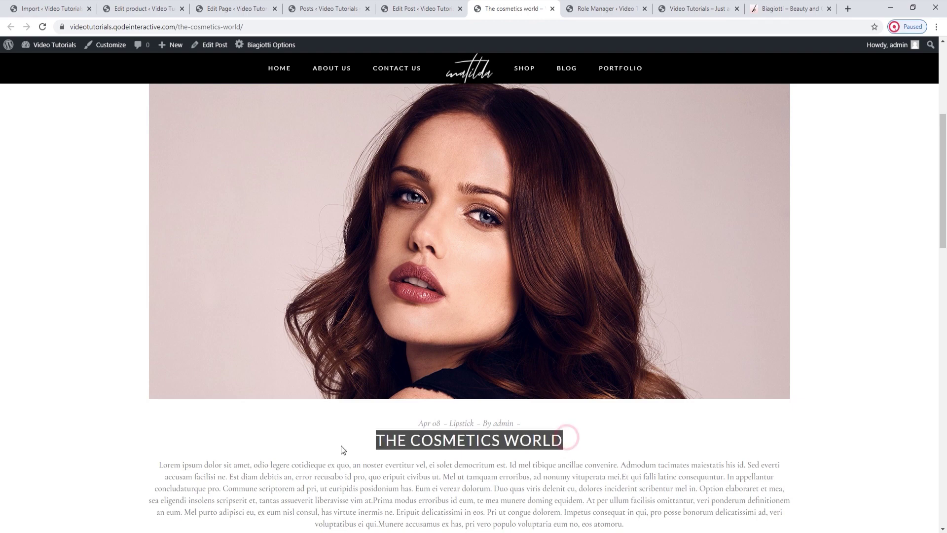
left_click(319, 434)
Review the post's categories, tags, Featured Image and Blog List Image in its editor
left_click(422, 9)
scroll(547, 259, "down", 2)
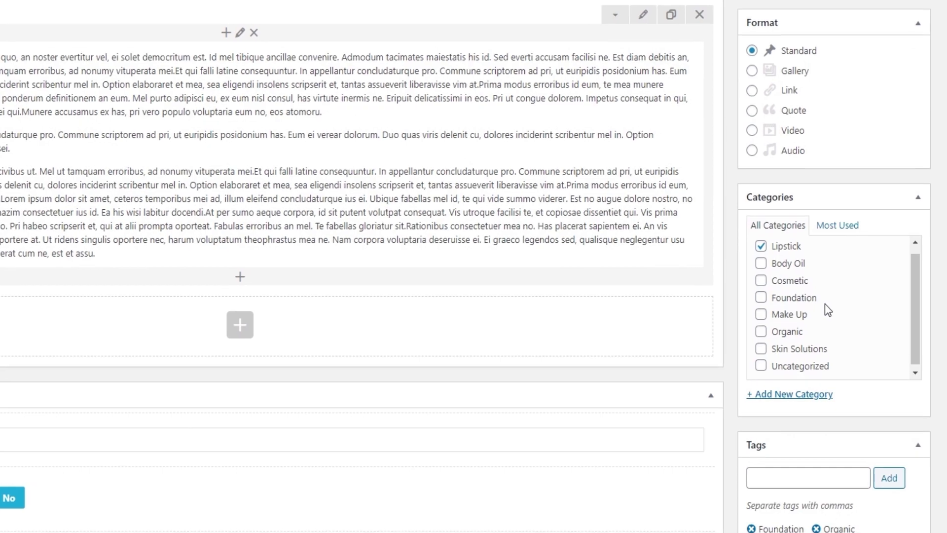
scroll(819, 449, "down", 1)
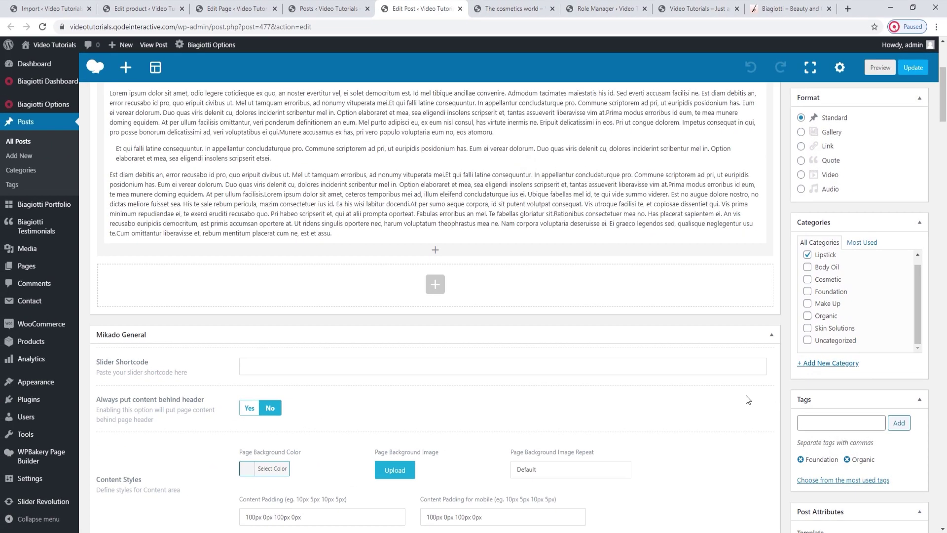
scroll(675, 375, "down", 2)
scroll(745, 392, "down", 8)
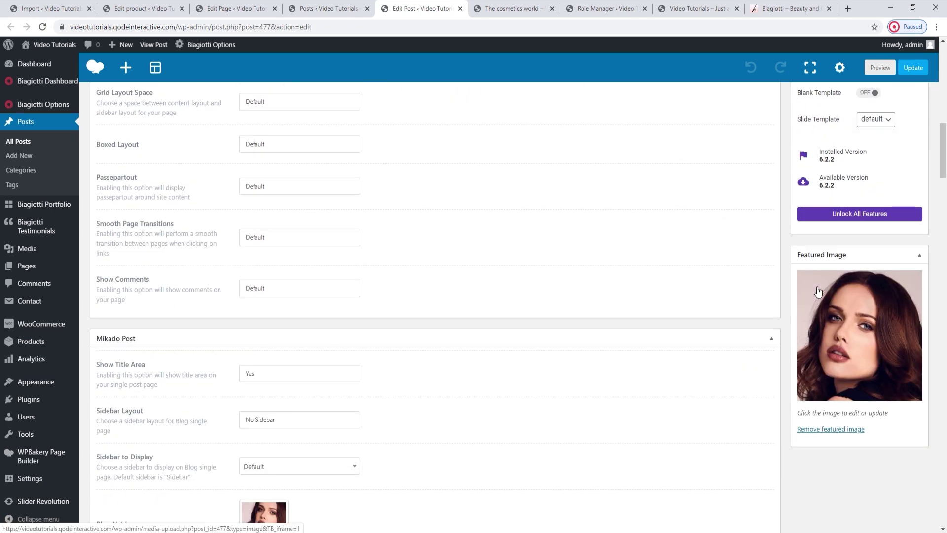
scroll(818, 292, "down", 2)
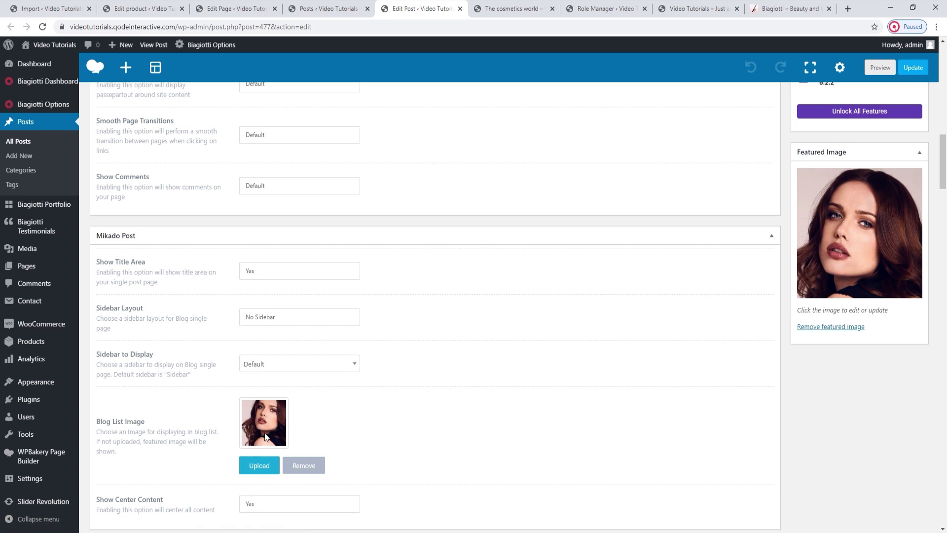
Compare the live post's featured image with its blog list image on the home page, dismissing the subscribe pop-up
left_click(508, 8)
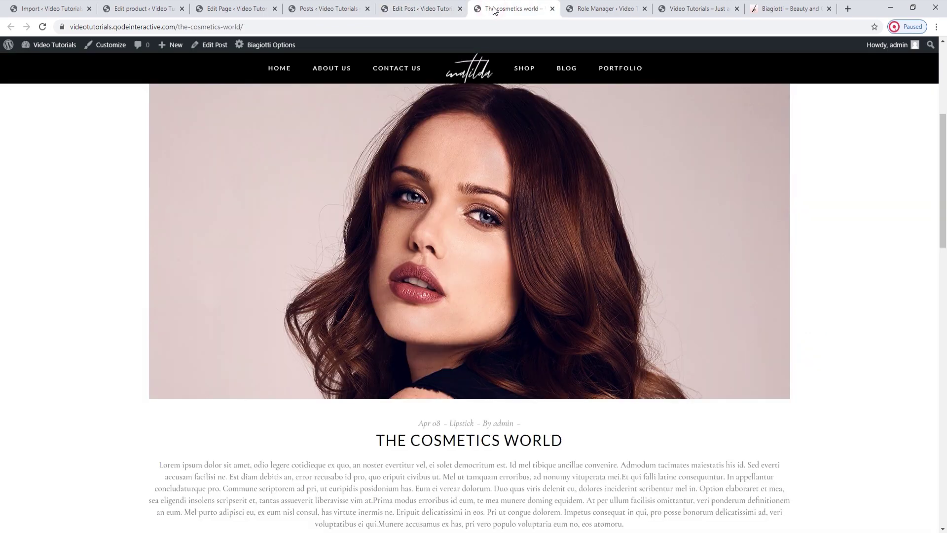
scroll(578, 146, "up", 2)
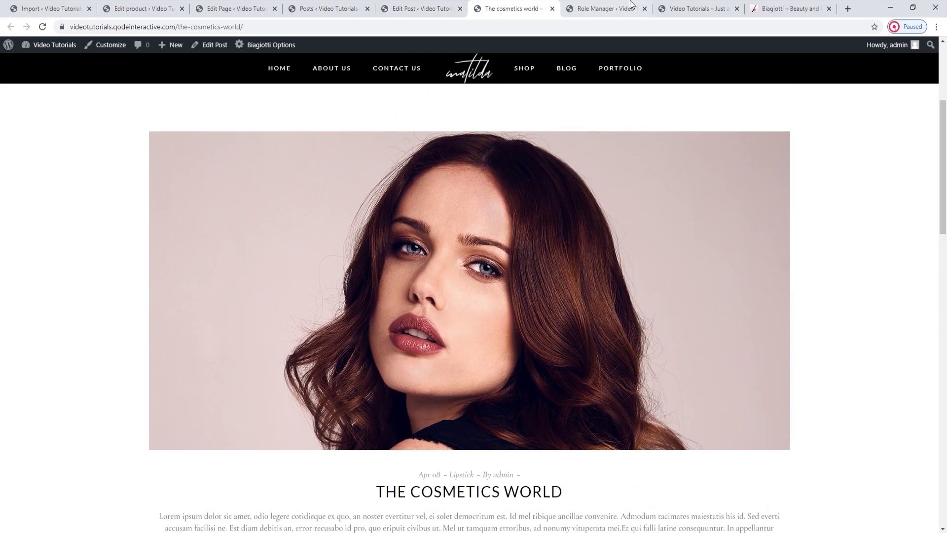
left_click(683, 4)
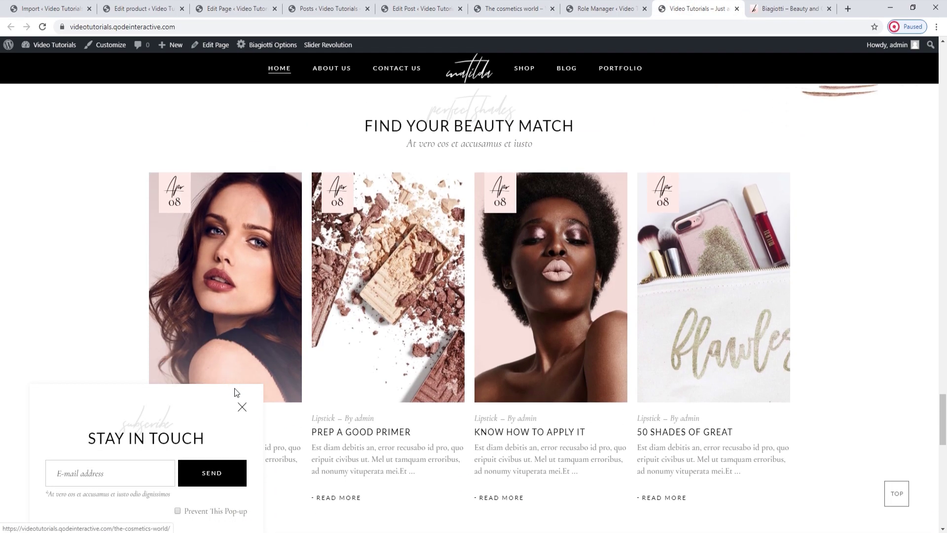
left_click(242, 406)
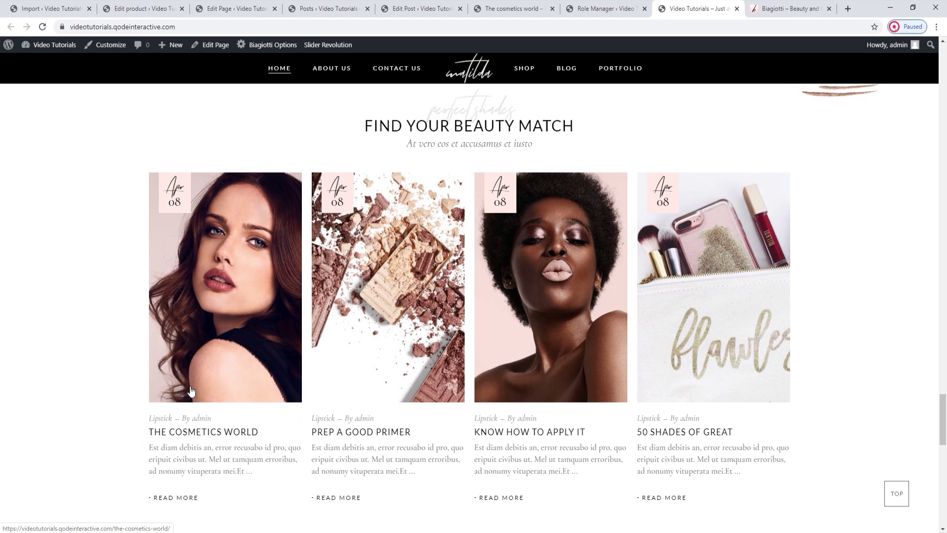
Replace the Blog List Image of "The cosmetics world" with blog-img-1-list.jpg uploaded from the blog folder
left_click(443, 6)
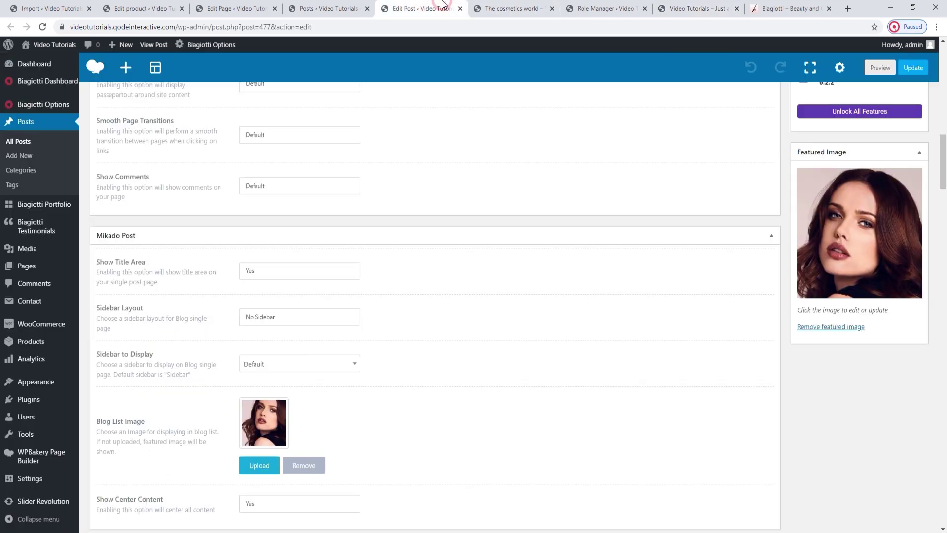
scroll(440, 224, "down", 1)
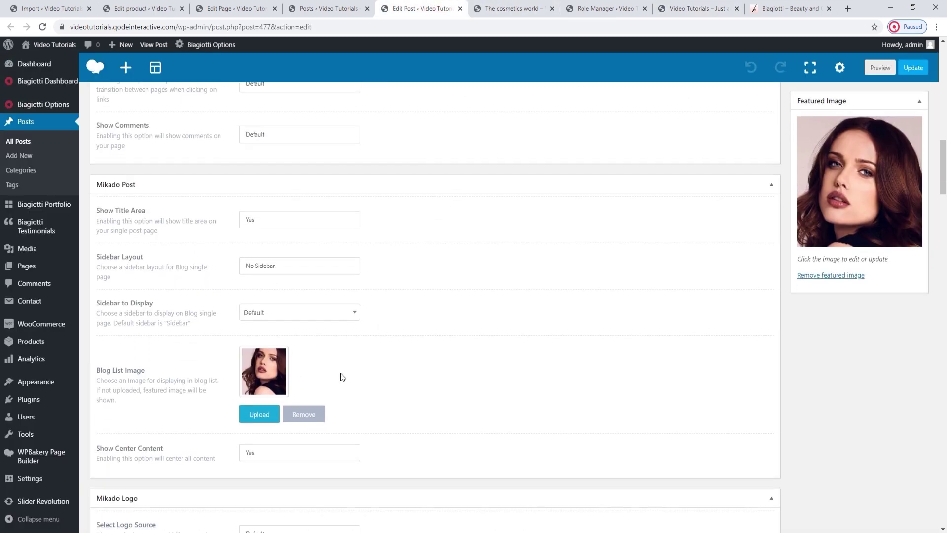
left_click(258, 410)
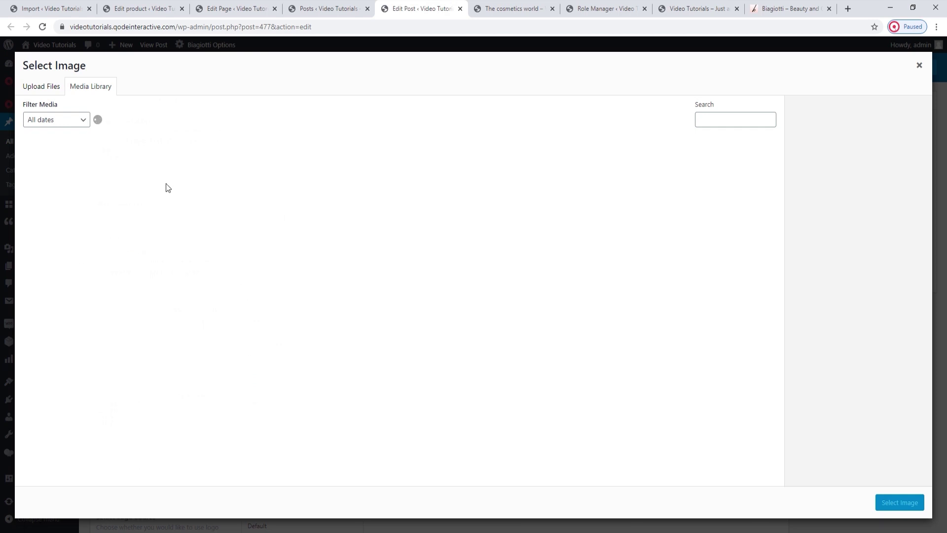
left_click(49, 87)
left_click(463, 268)
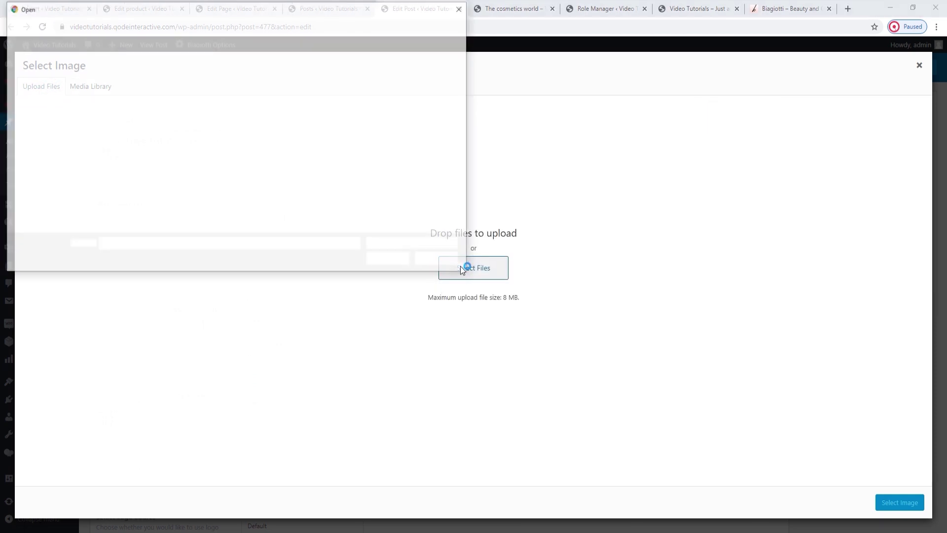
left_click(117, 99)
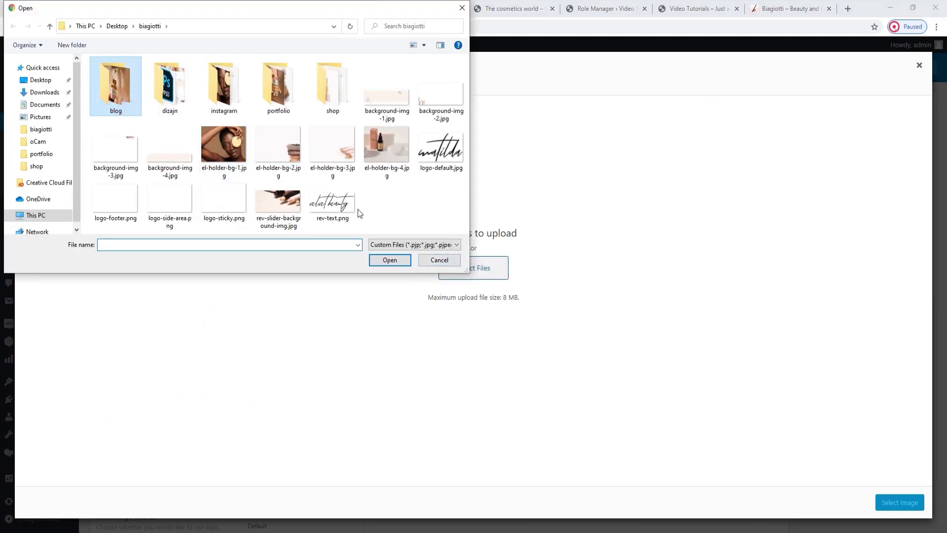
key("Return")
left_click(170, 99)
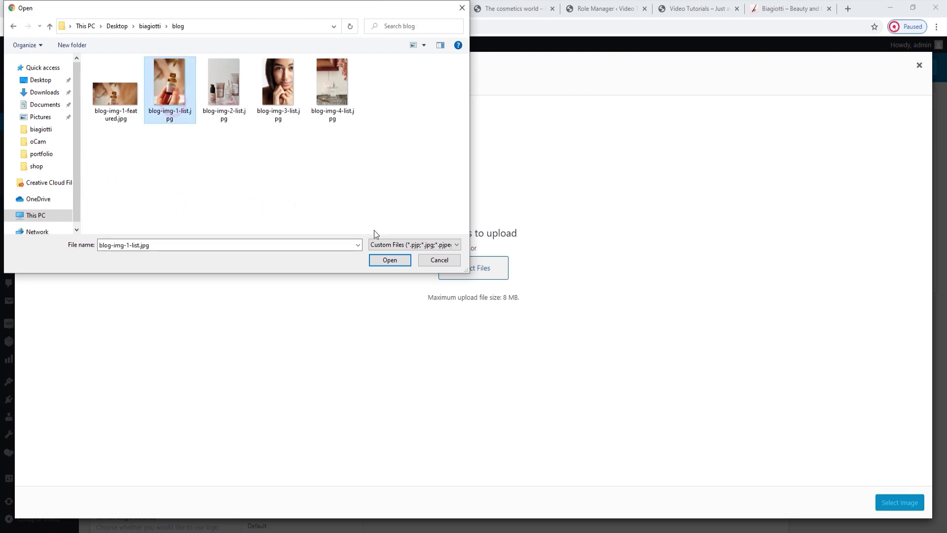
left_click(390, 257)
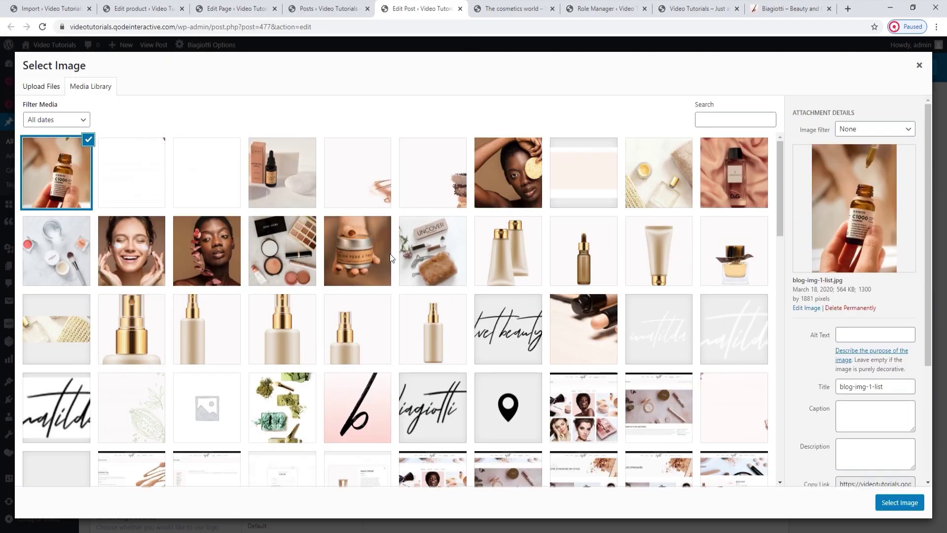
left_click(892, 503)
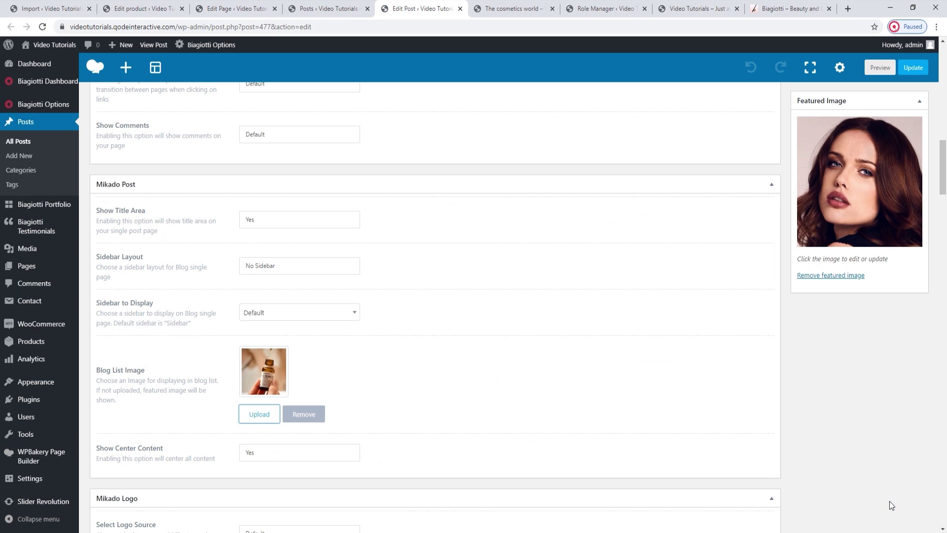
Replace the post's Featured Image with an upload of blog-img-1-featured.jpg and update the post
left_click(826, 276)
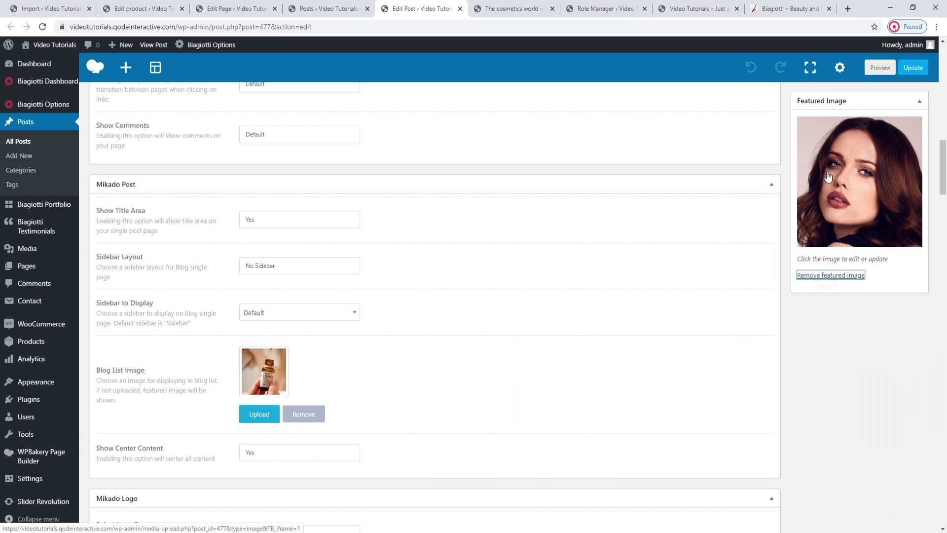
left_click(834, 122)
left_click(44, 88)
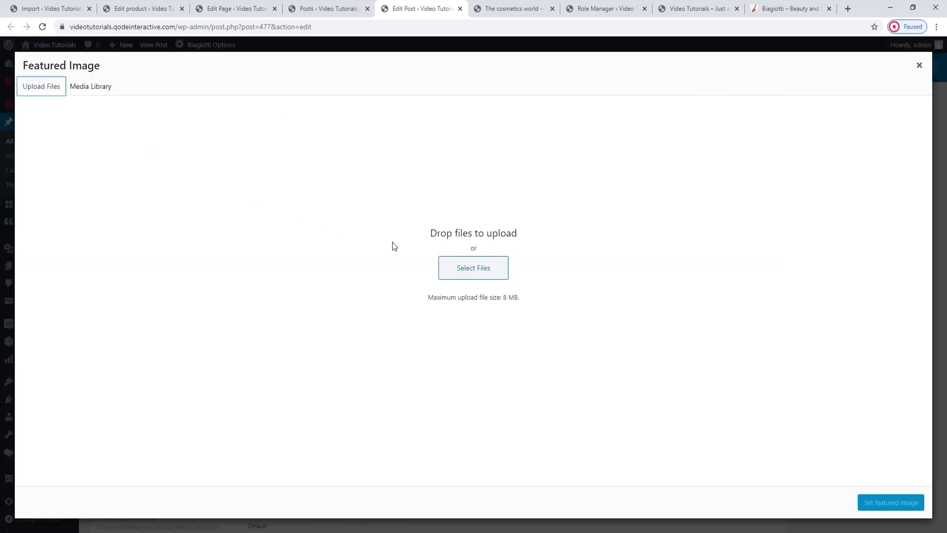
left_click(464, 268)
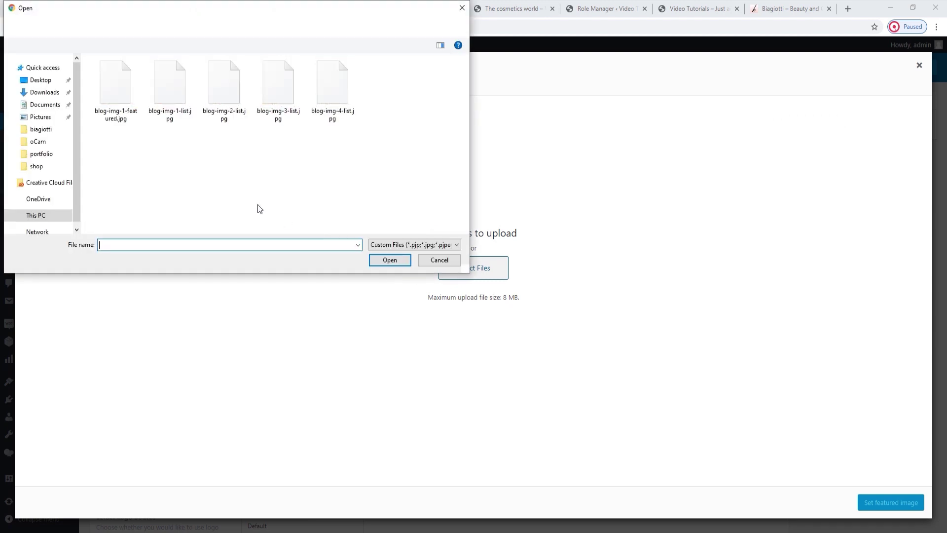
left_click(115, 93)
left_click(388, 260)
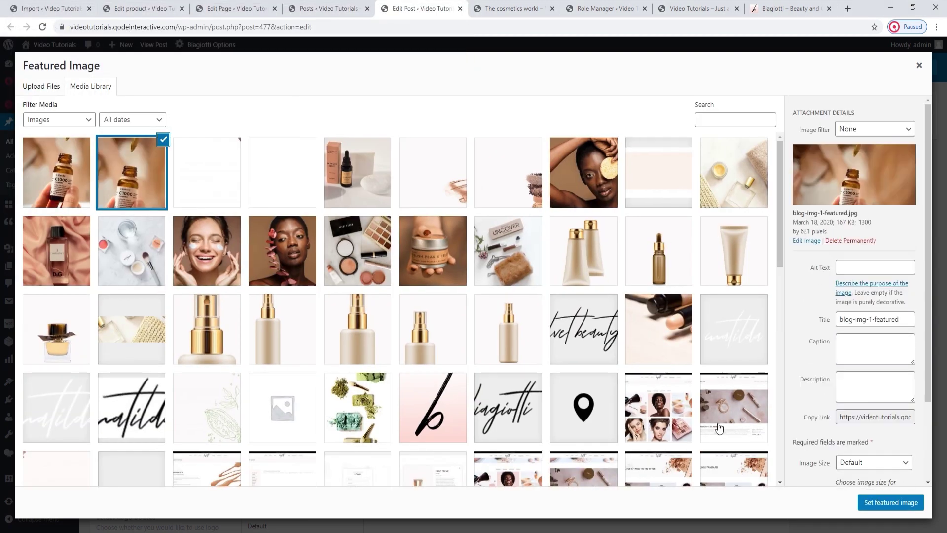
left_click(885, 503)
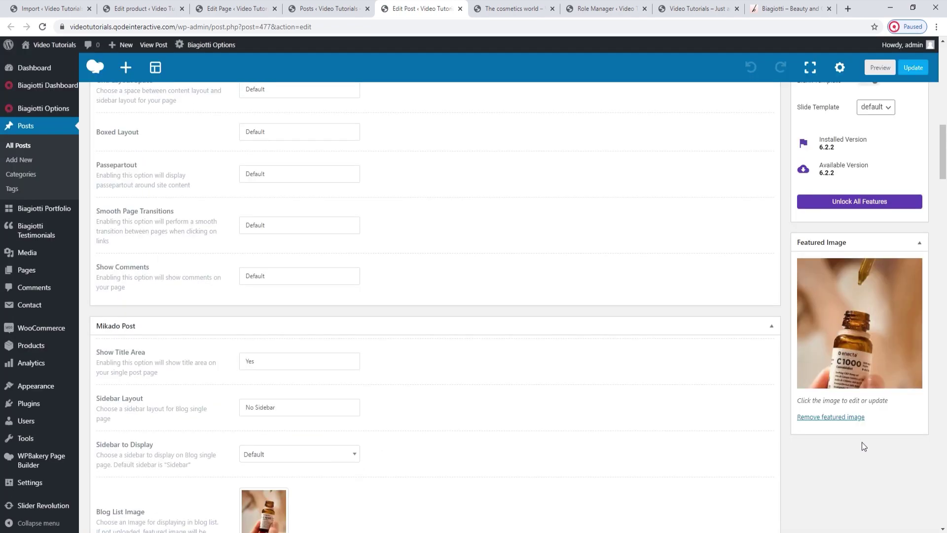
scroll(886, 257, "up", 1)
left_click(906, 72)
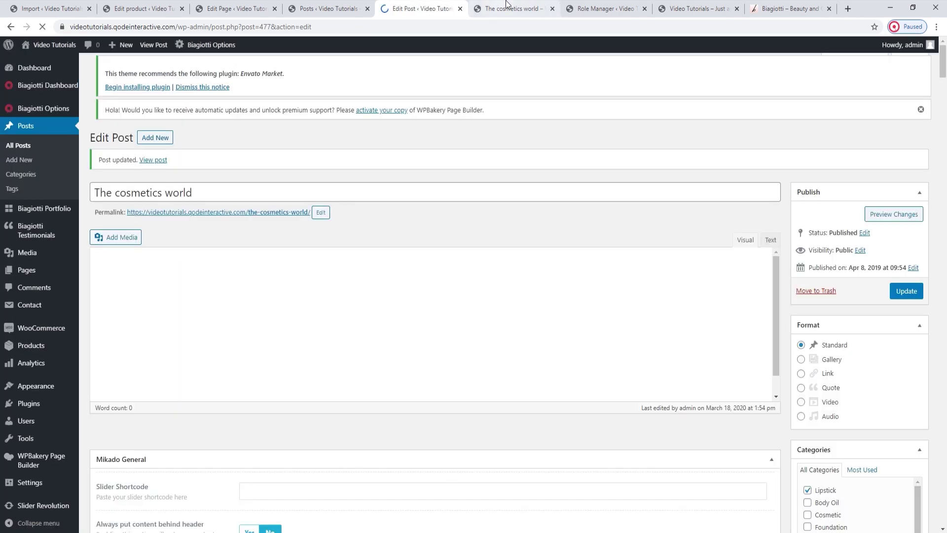
Reload the live post and the home page to check the new featured and blog list images
left_click(508, 4)
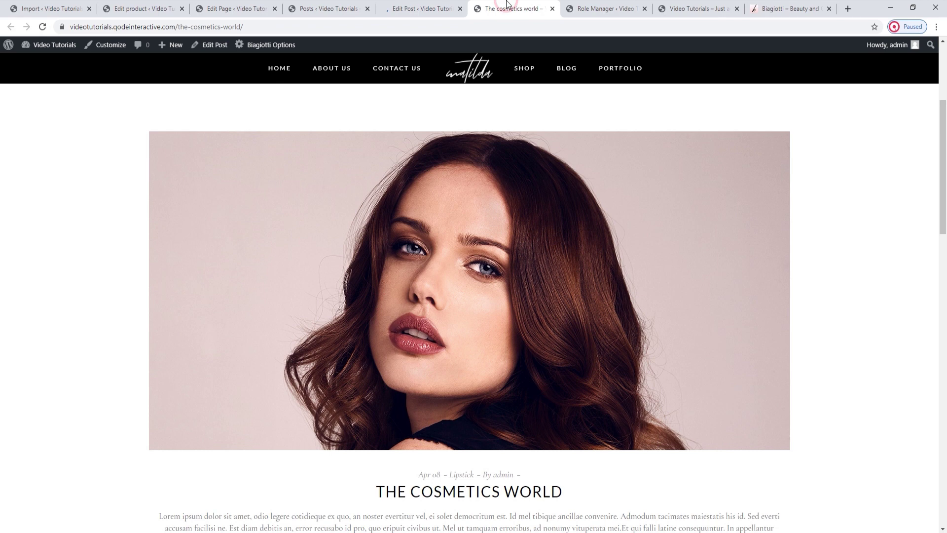
left_click(43, 30)
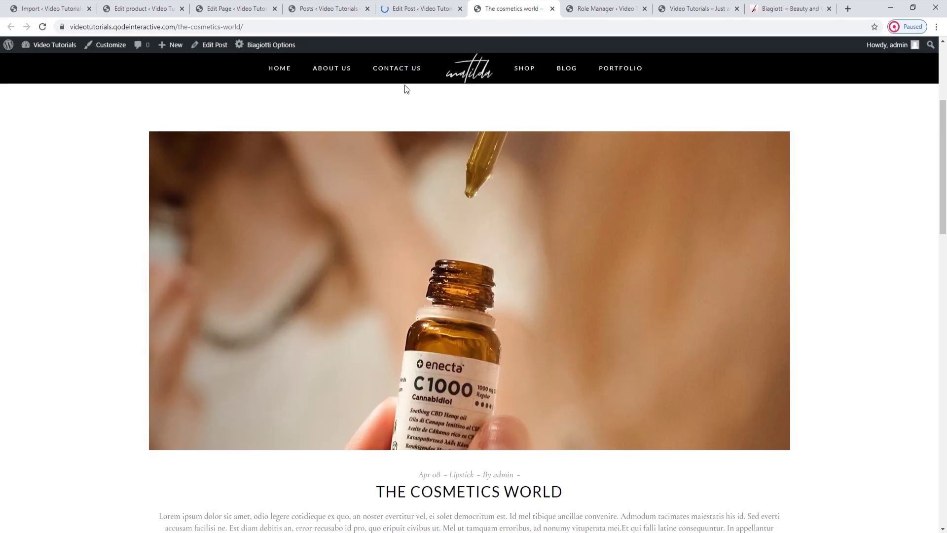
left_click(707, 4)
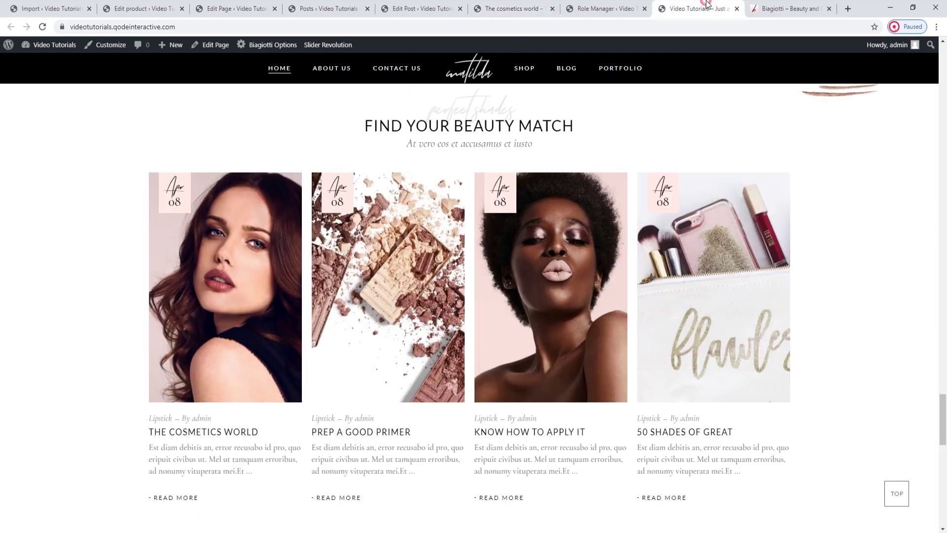
left_click(43, 27)
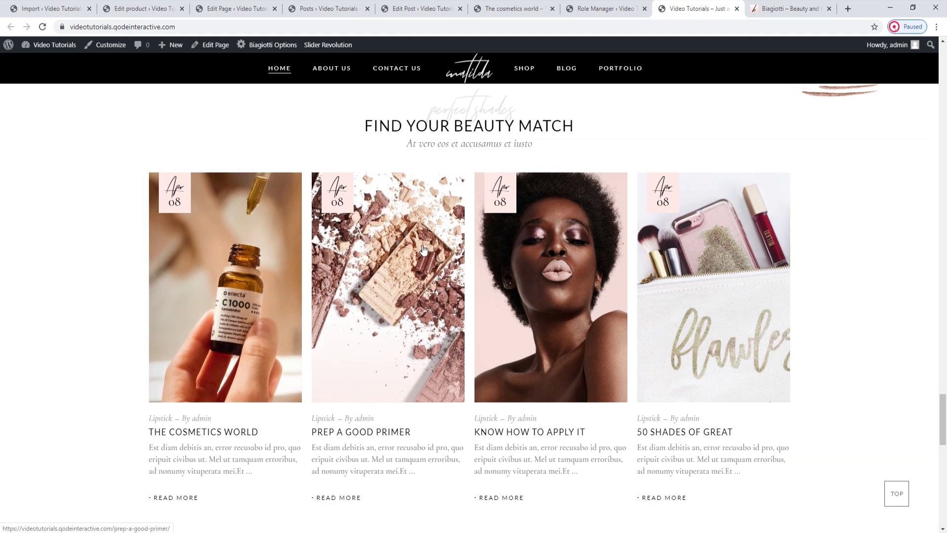
Close the live page and the editor of "The cosmetics world" and return to the posts list
left_click(518, 6)
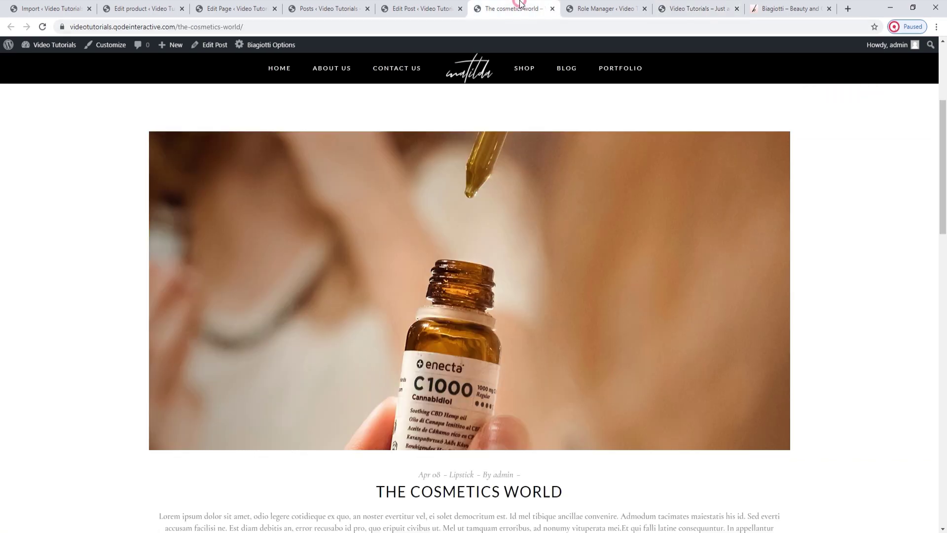
left_click(599, 5)
left_click(546, 6)
left_click(552, 9)
left_click(443, 9)
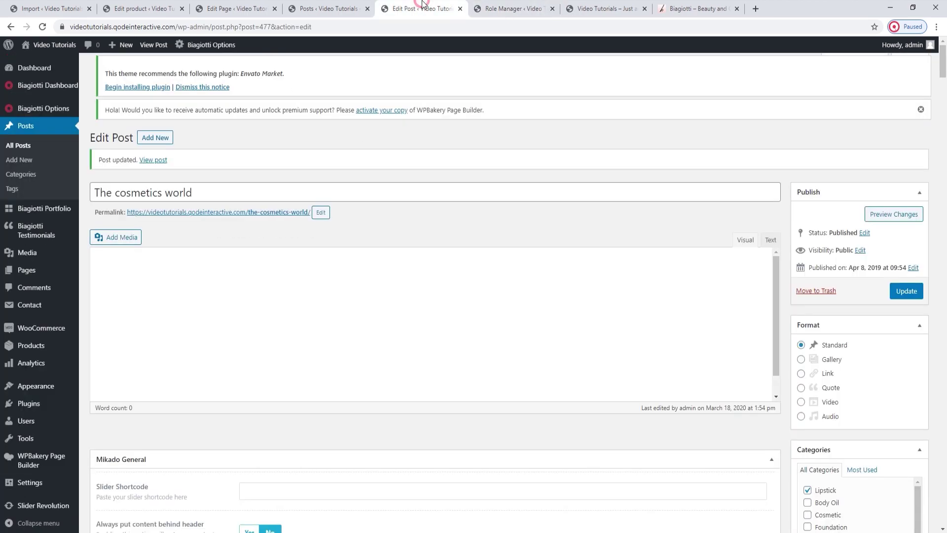
left_click(459, 10)
left_click(325, 9)
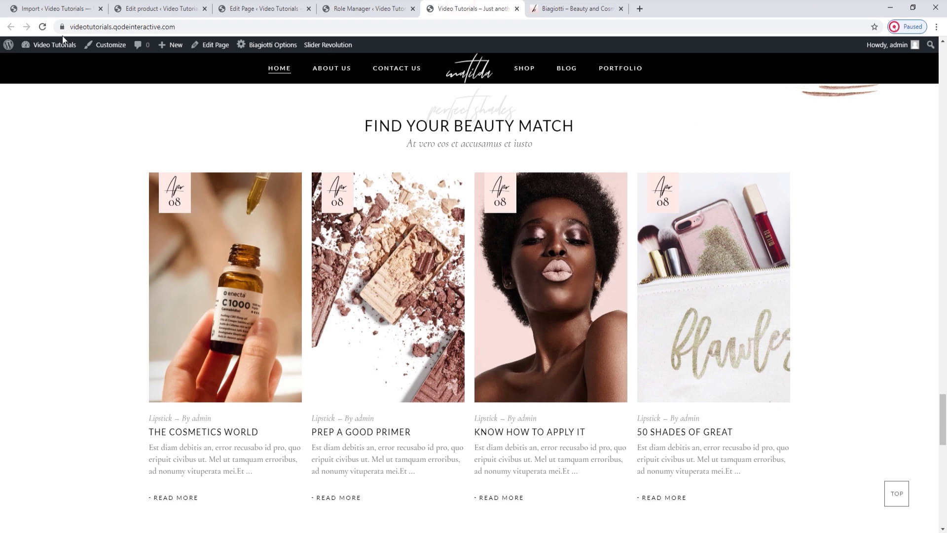
Reload the home page and examine its blog list and Subscribe section, dismissing the subscribe pop-up
left_click(43, 26)
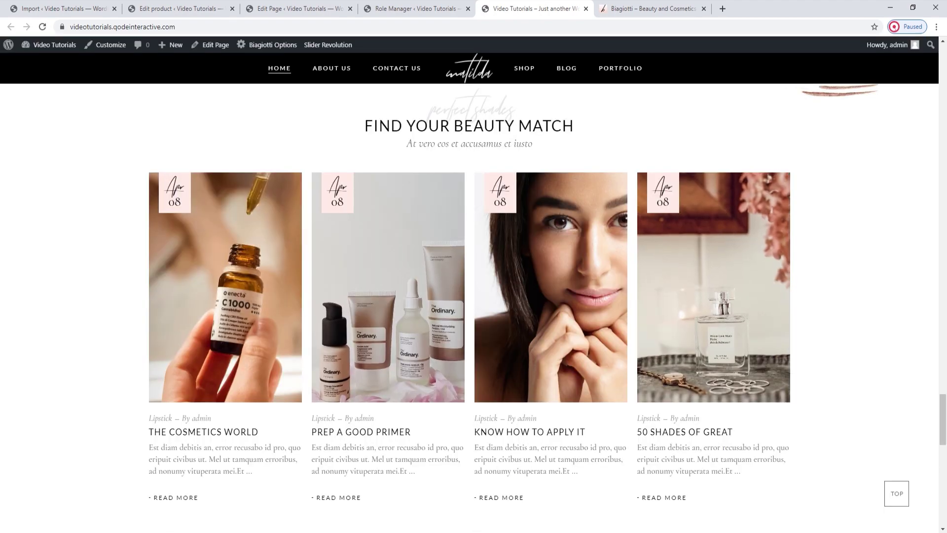
scroll(826, 350, "down", 8)
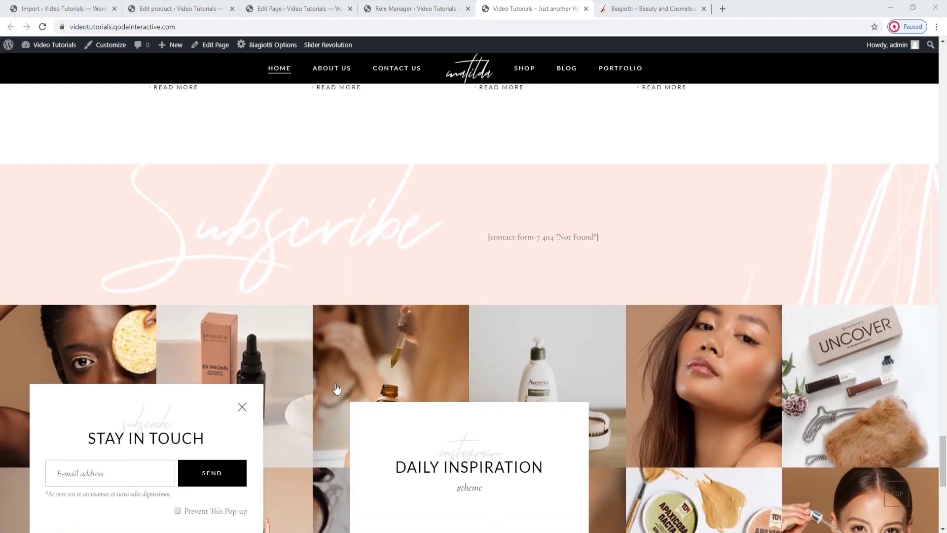
left_click(242, 406)
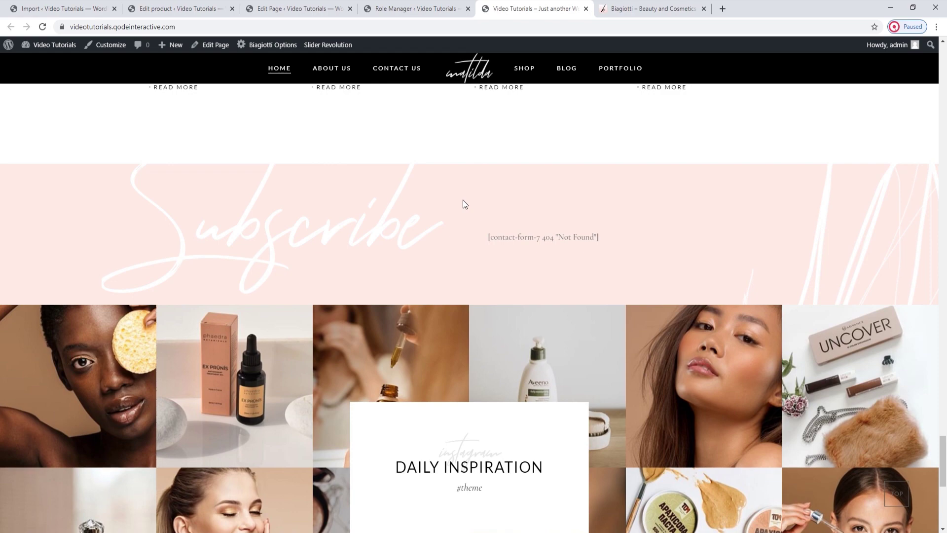
scroll(464, 201, "up", 7)
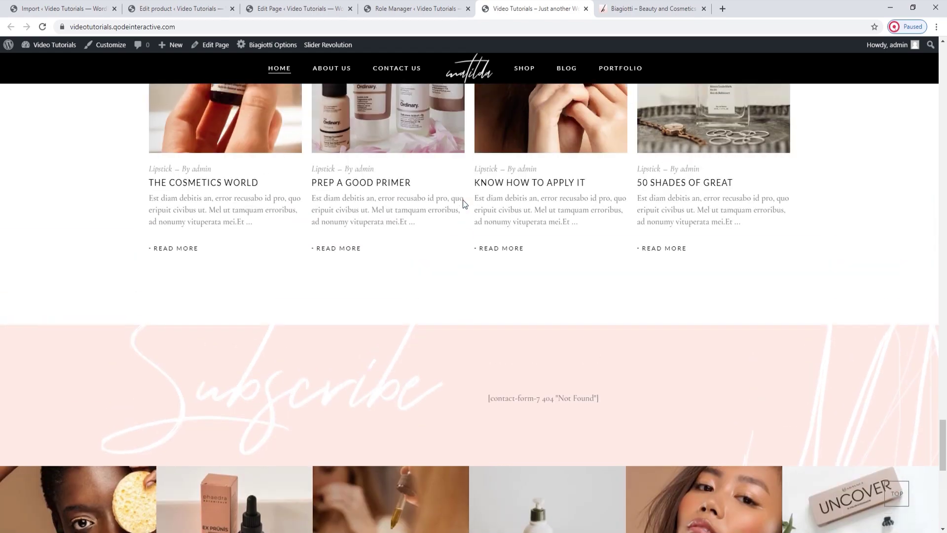
scroll(463, 205, "down", 5)
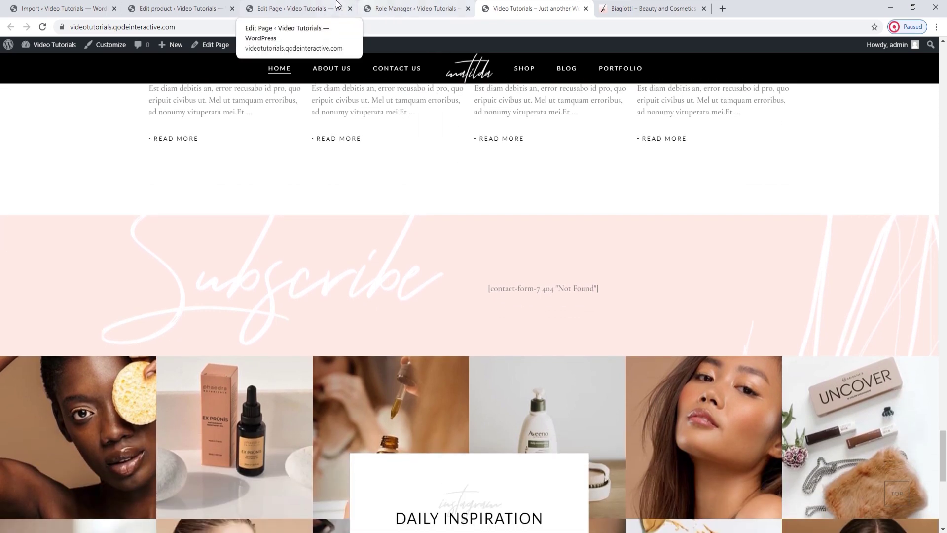
Close the Blog List settings in the Main Home page editor
left_click(334, 5)
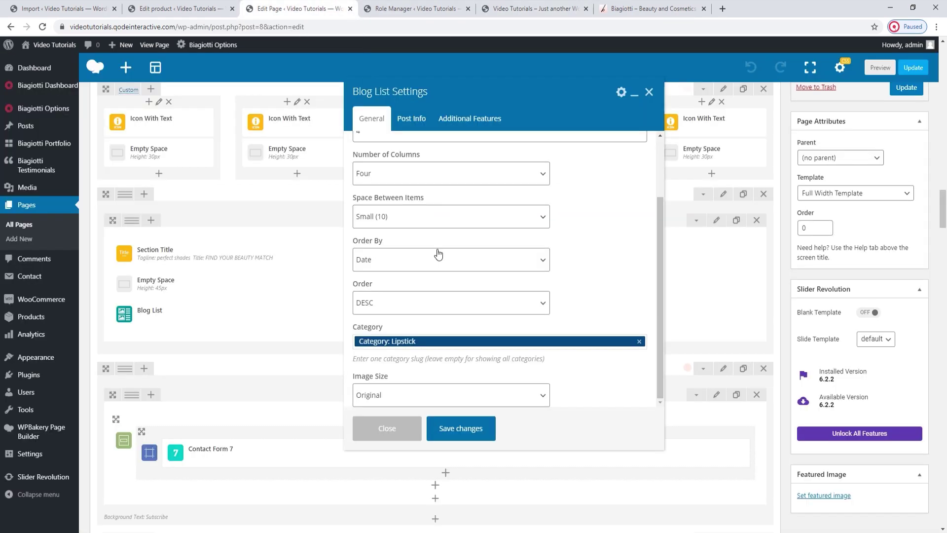
scroll(438, 254, "down", 1)
left_click(649, 92)
Set the Subscribe section's Contact Form 7 element to use the Subscribe Popup form and save its settings
scroll(509, 299, "down", 1)
scroll(509, 299, "down", 1)
left_click(471, 353)
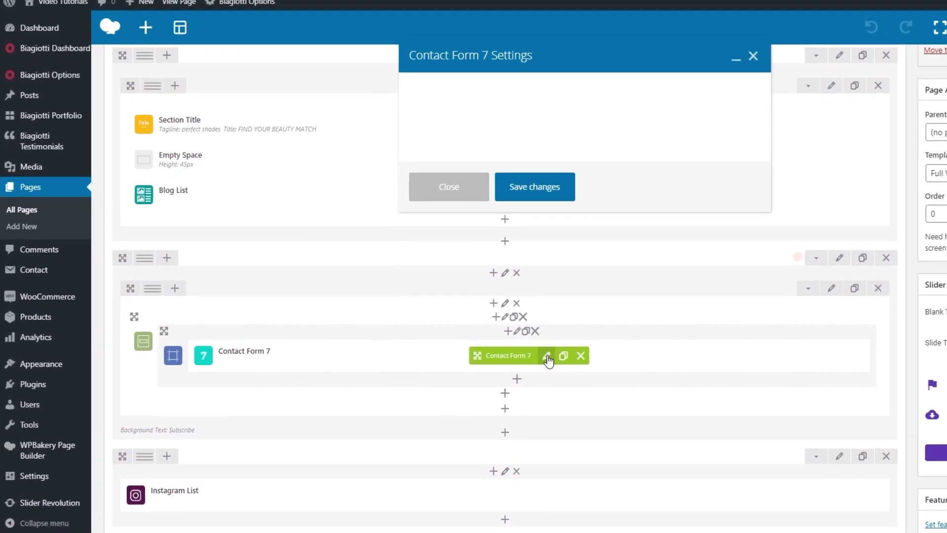
left_click(499, 124)
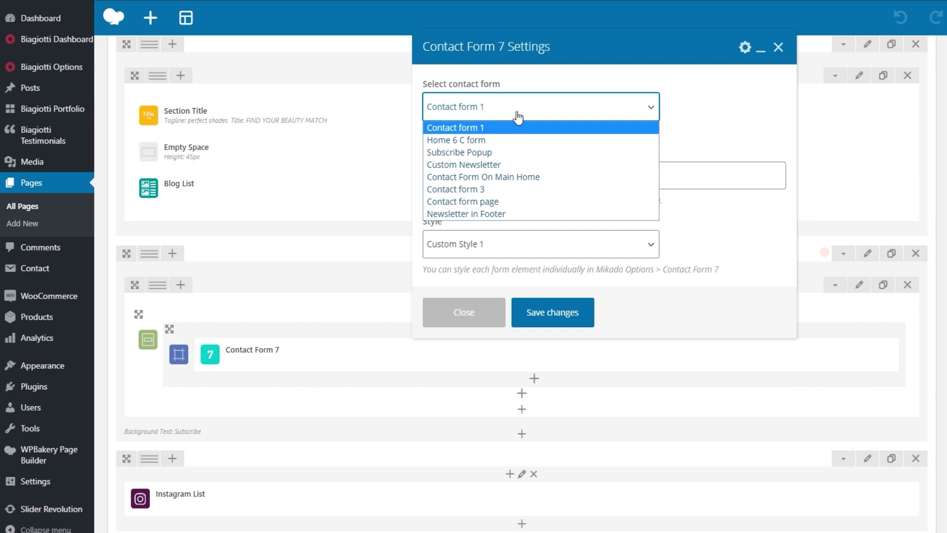
left_click(513, 153)
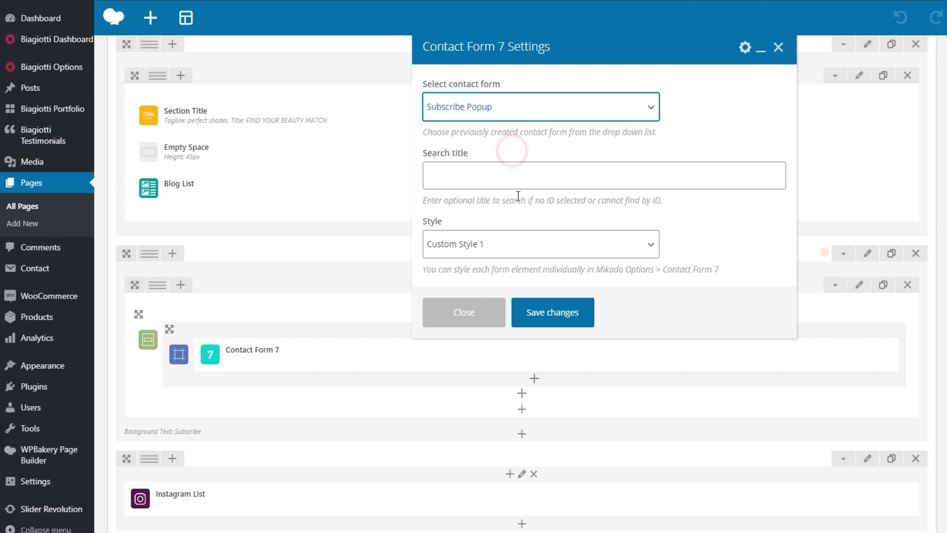
left_click(567, 314)
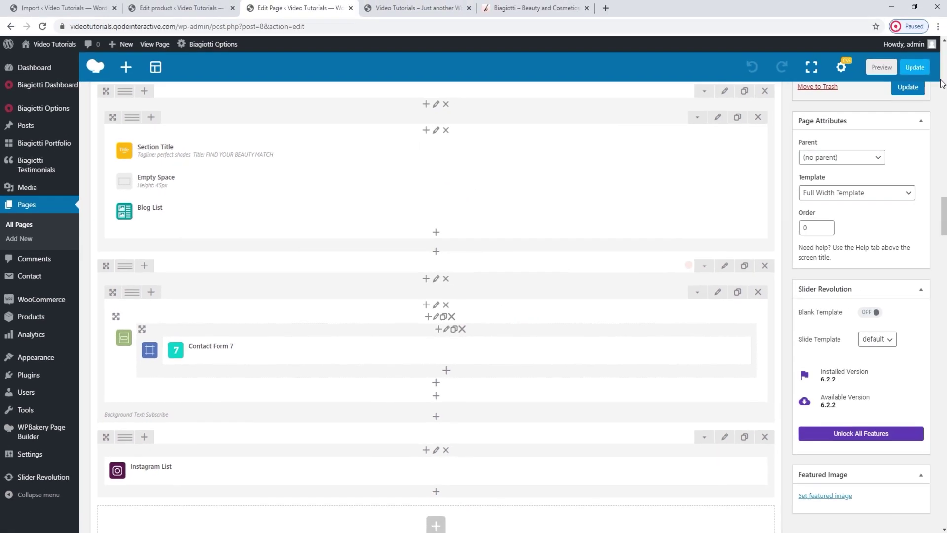
Update the Main Home page and reload the live home page to check the Subscribe form
left_click(917, 68)
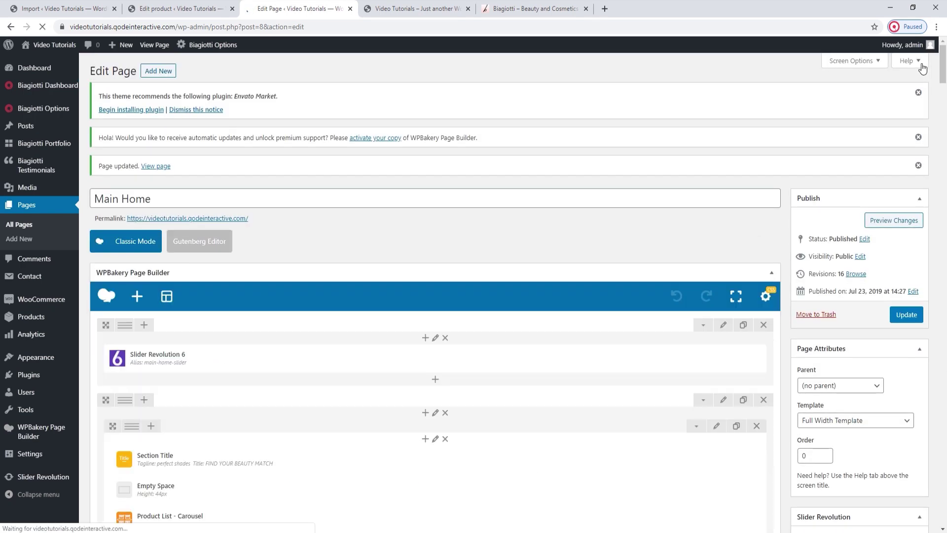
left_click(379, 8)
left_click(43, 26)
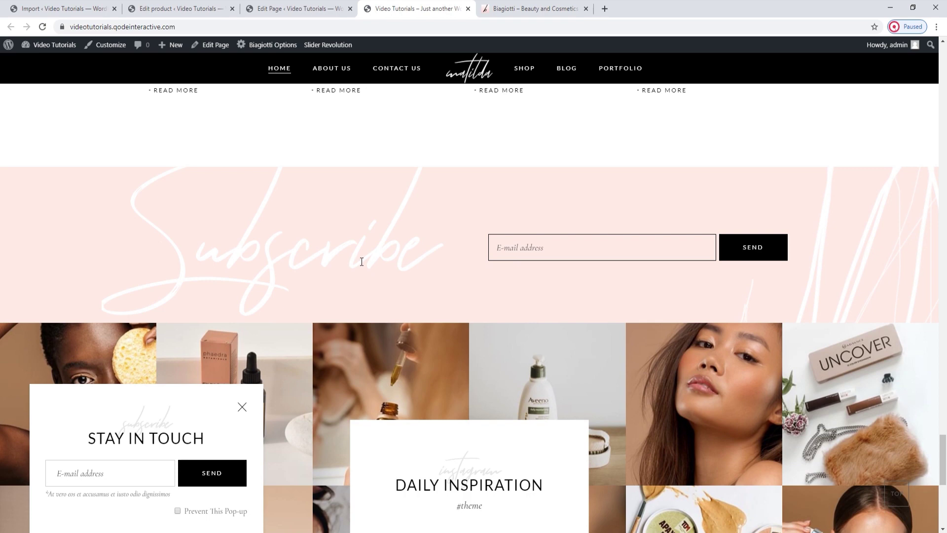
Open the design options of the Subscribe section's outer row in the Main Home page editor
left_click(355, 8)
scroll(438, 311, "down", 15)
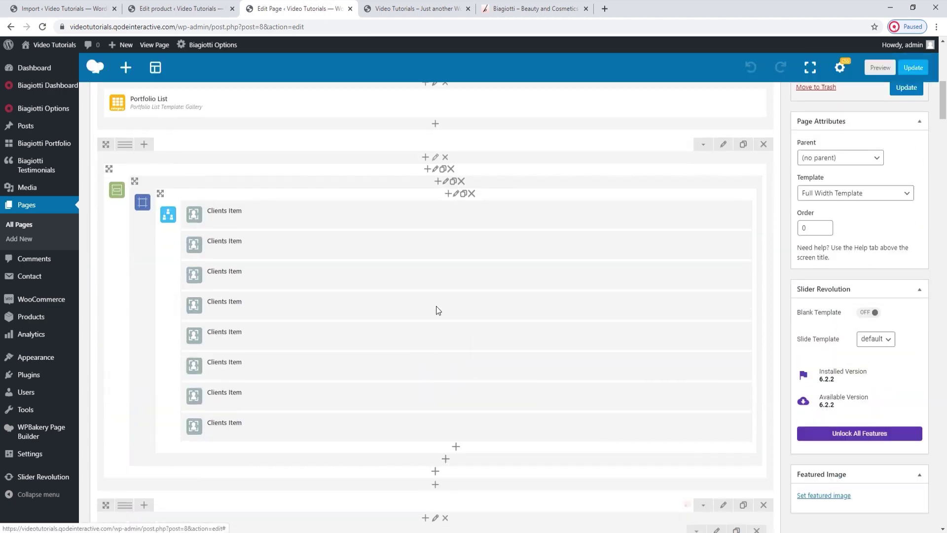
scroll(437, 310, "down", 15)
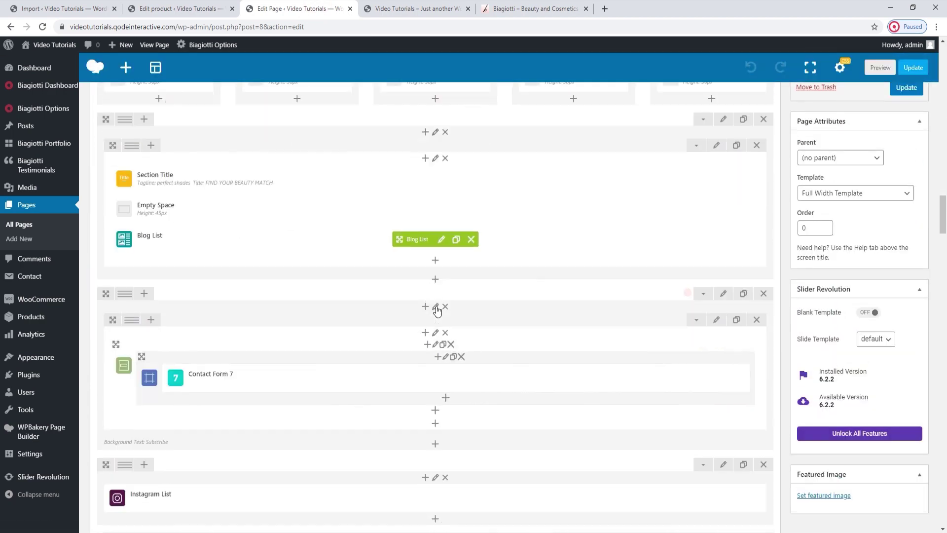
left_click(723, 216)
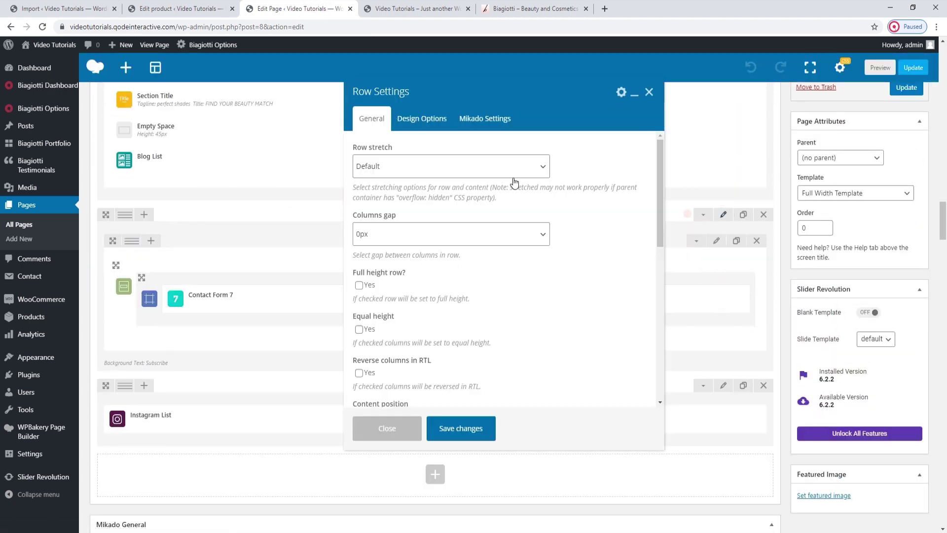
left_click(420, 118)
Upload background-img-4.jpg from the biagiotti folder, set it as the Subscribe row's background image and save the row settings
left_click(600, 323)
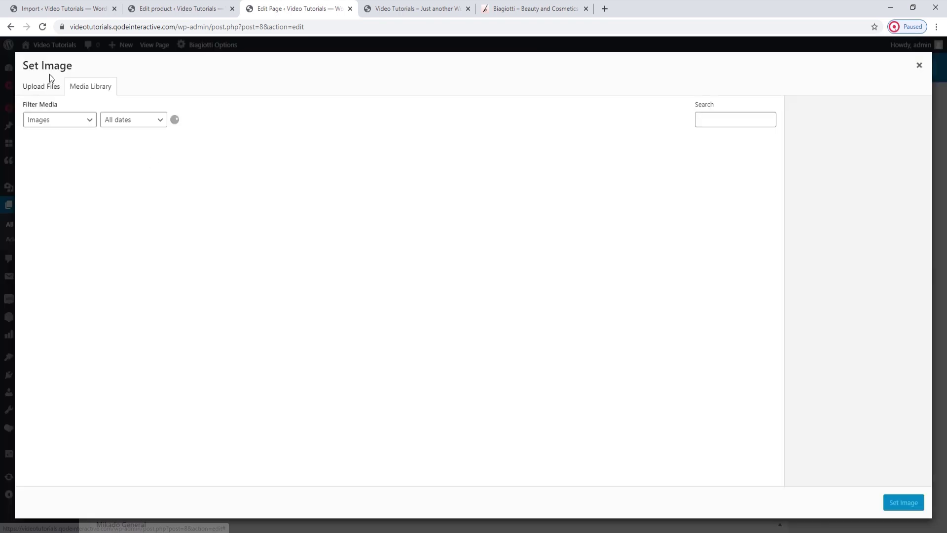
left_click(43, 86)
left_click(459, 275)
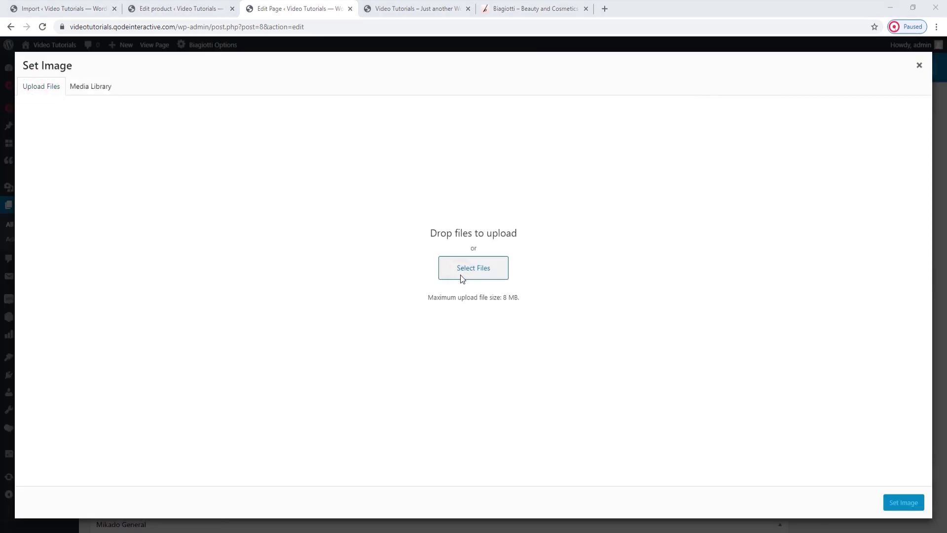
left_click(151, 27)
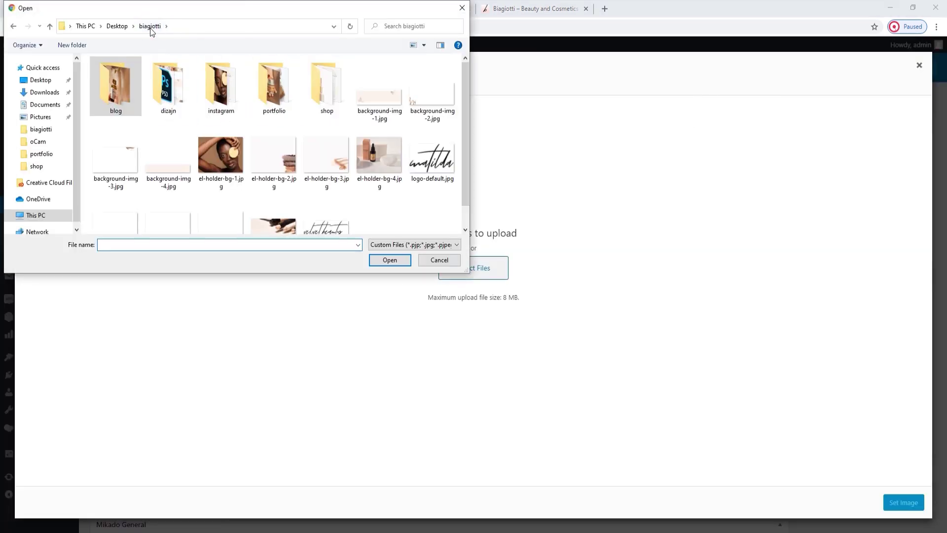
left_click(179, 163)
left_click(395, 262)
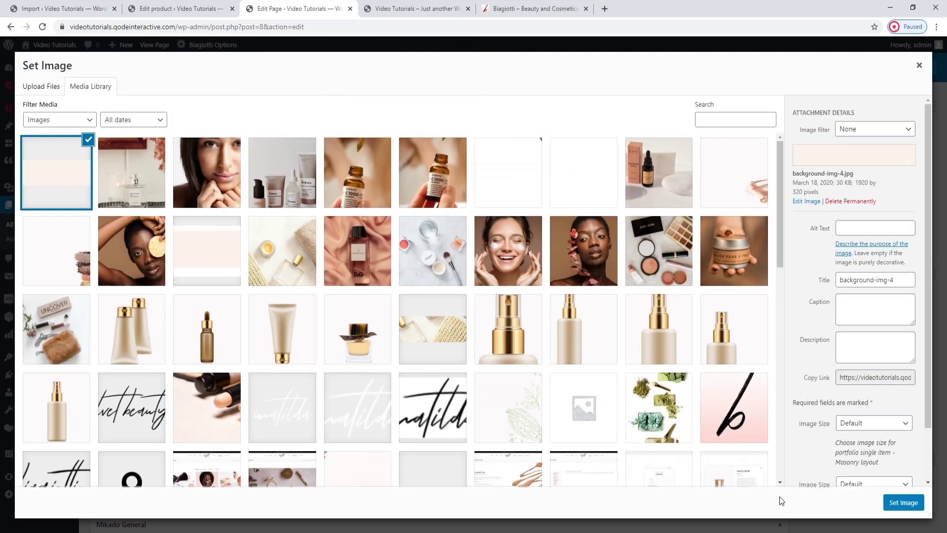
left_click(909, 503)
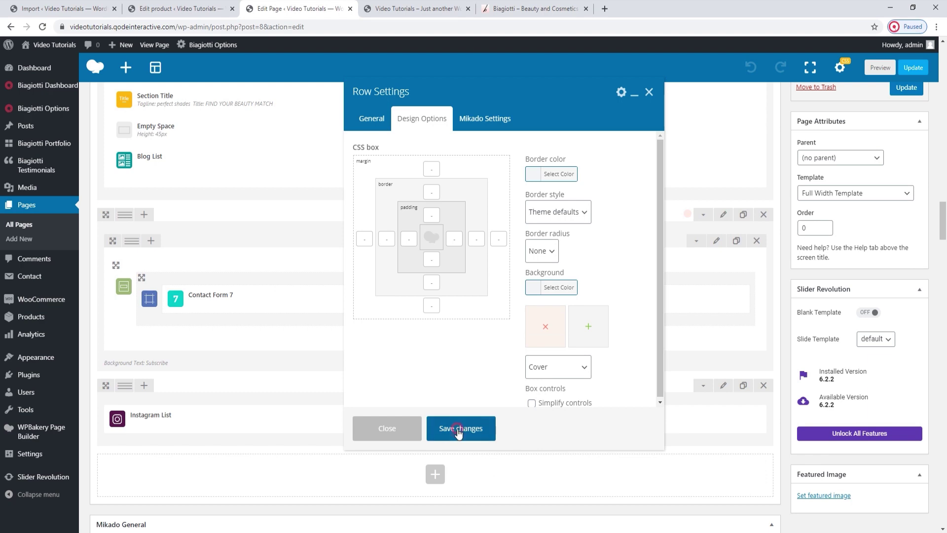
left_click(458, 429)
Update the Main Home page and reload the live home page to check the Subscribe section's background
left_click(913, 68)
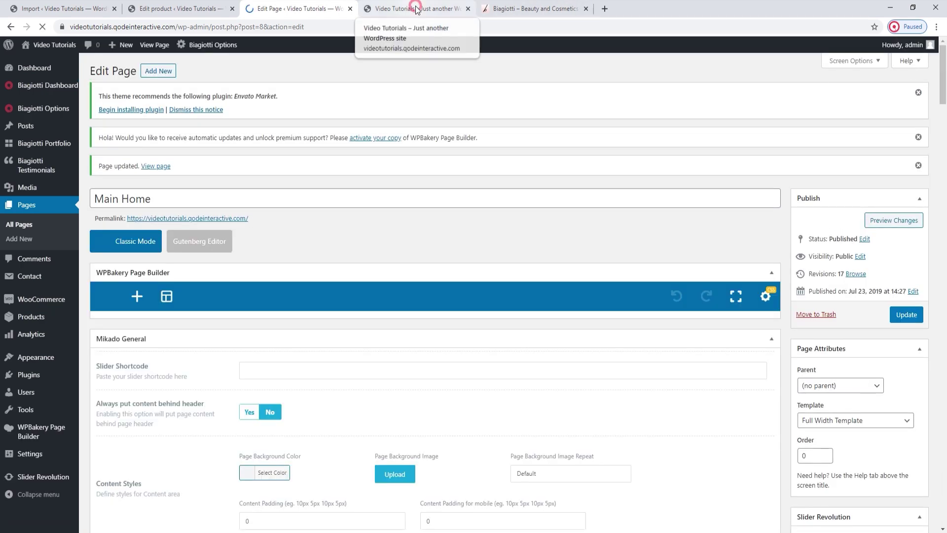
left_click(417, 9)
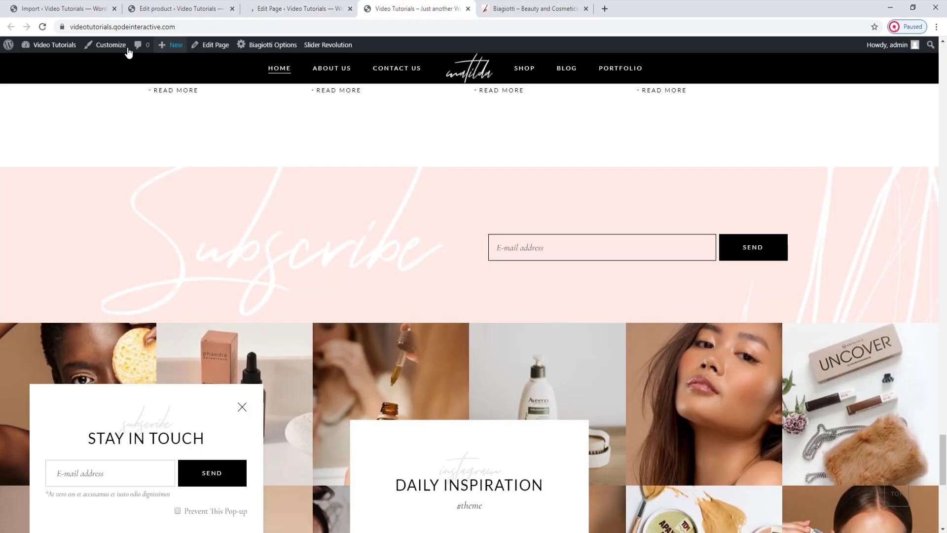
left_click(43, 26)
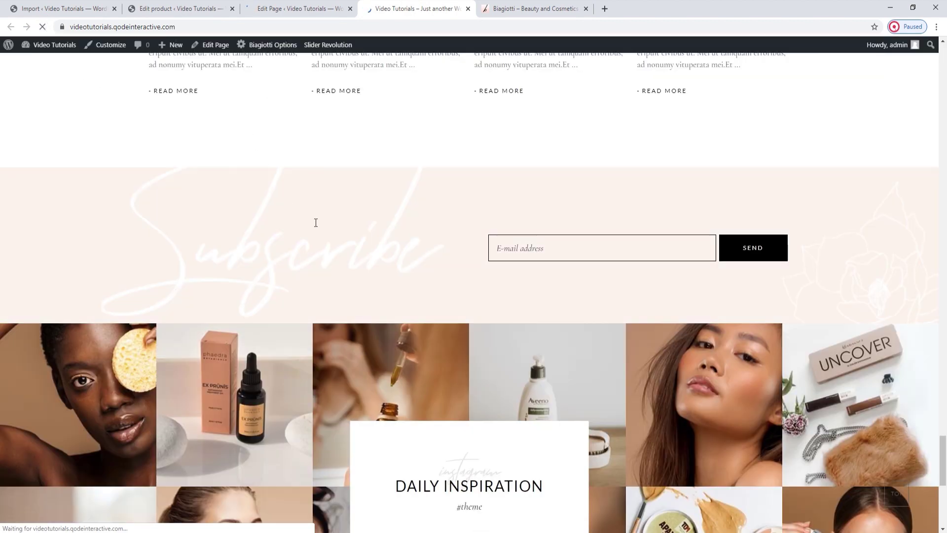
Review the background text options in the Mikado settings of the Subscribe section's inner row, and save the settings
left_click(303, 6)
scroll(508, 280, "down", 10)
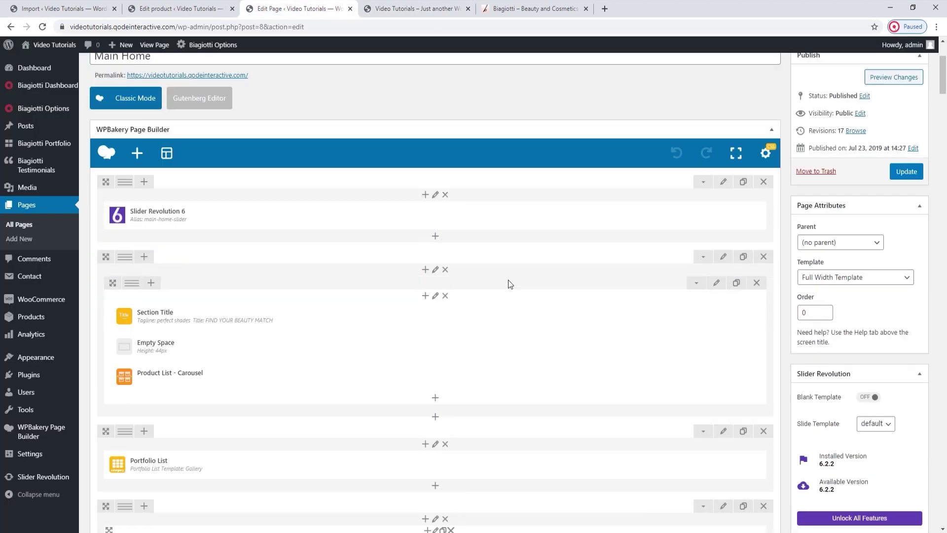
scroll(508, 280, "down", 10)
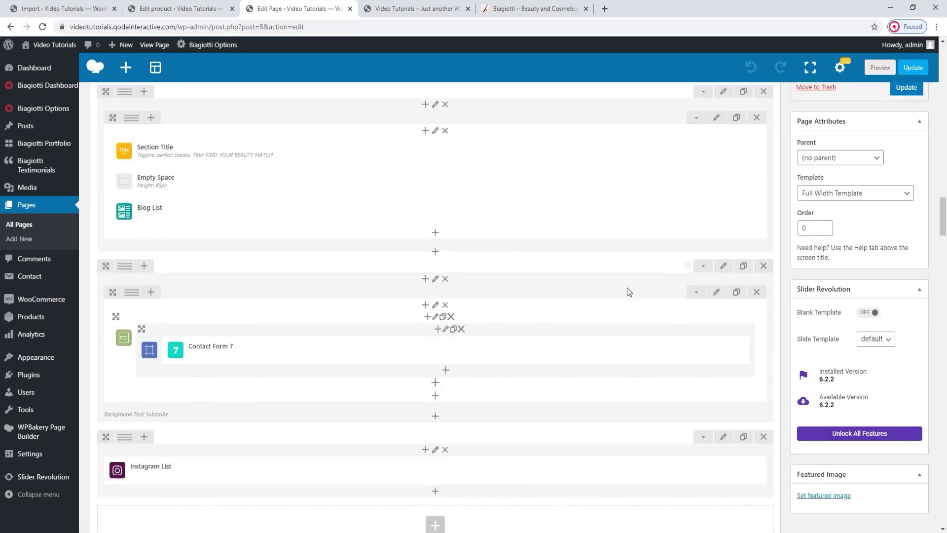
left_click(716, 291)
left_click(574, 80)
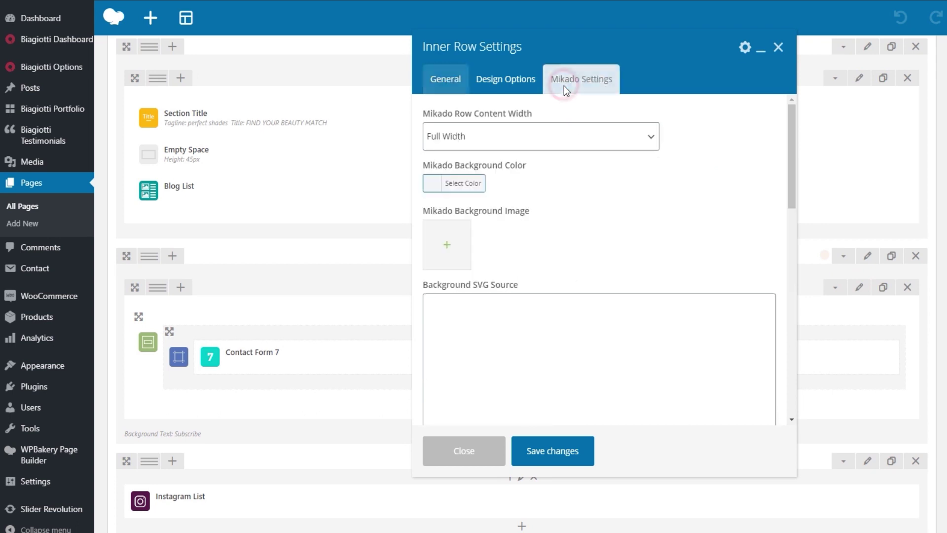
scroll(596, 270, "down", 8)
scroll(597, 270, "down", 1)
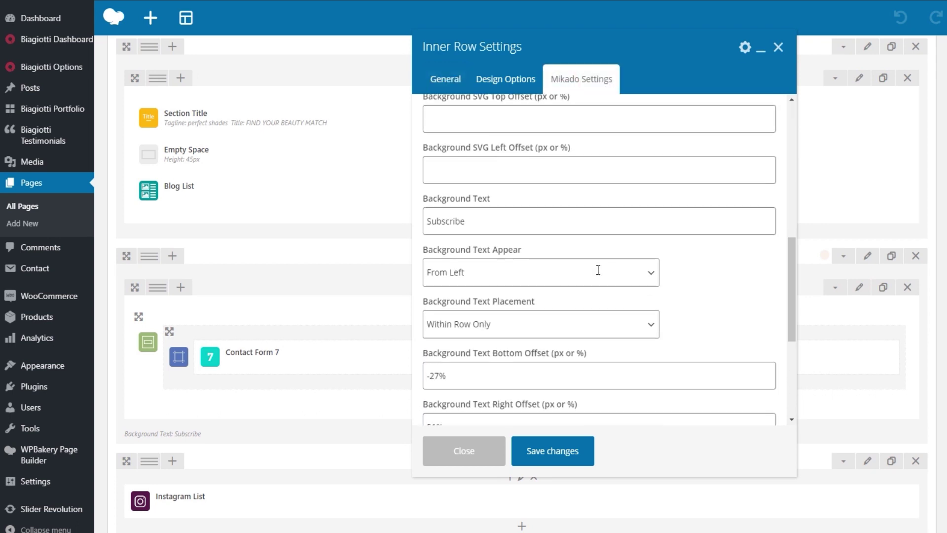
scroll(598, 270, "down", 1)
double_click(445, 213)
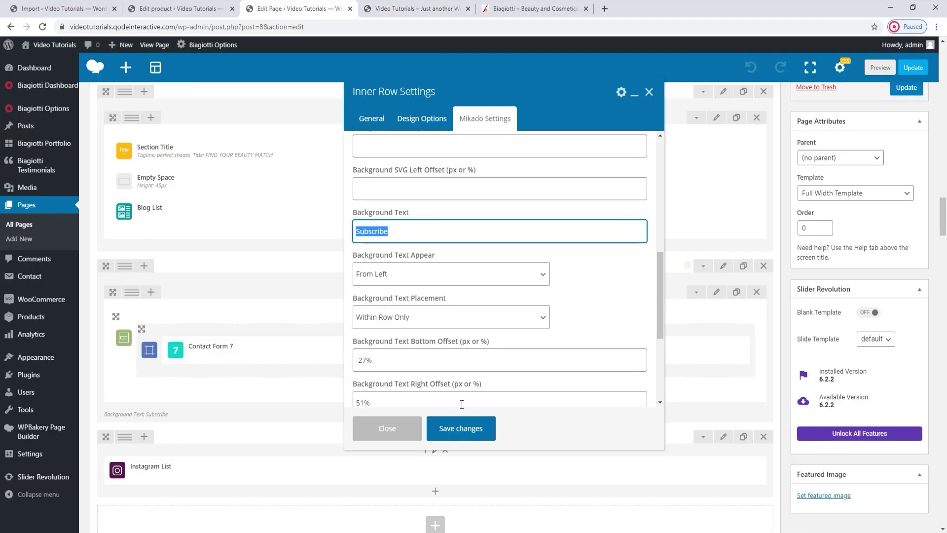
left_click(469, 427)
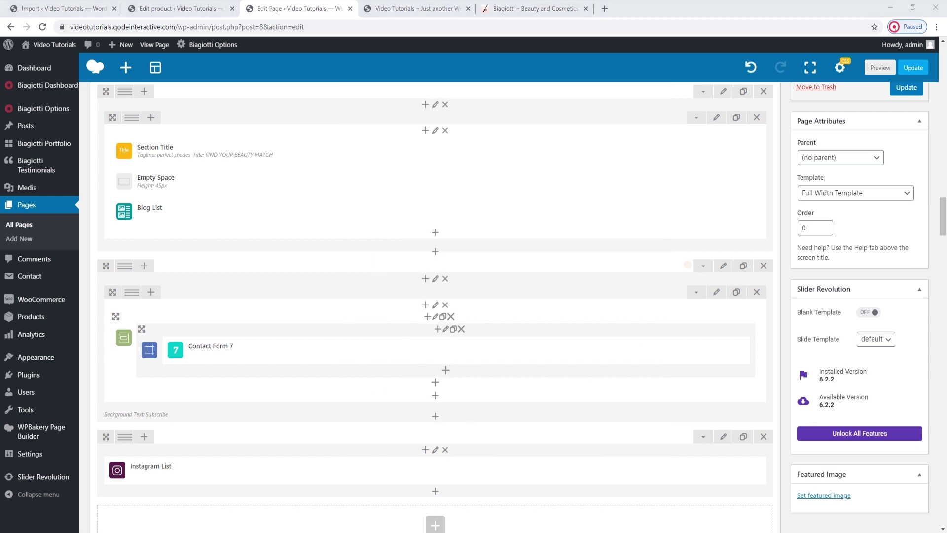
Examine the Instagram gallery below the Subscribe section on the live home page, dismissing the subscribe pop-up
scroll(348, 367, "down", 1)
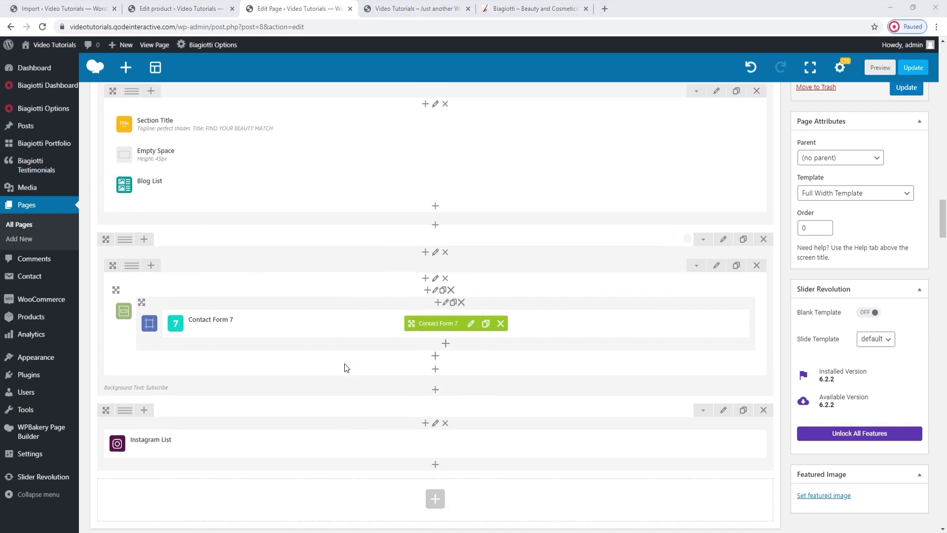
left_click(413, 9)
scroll(433, 261, "down", 2)
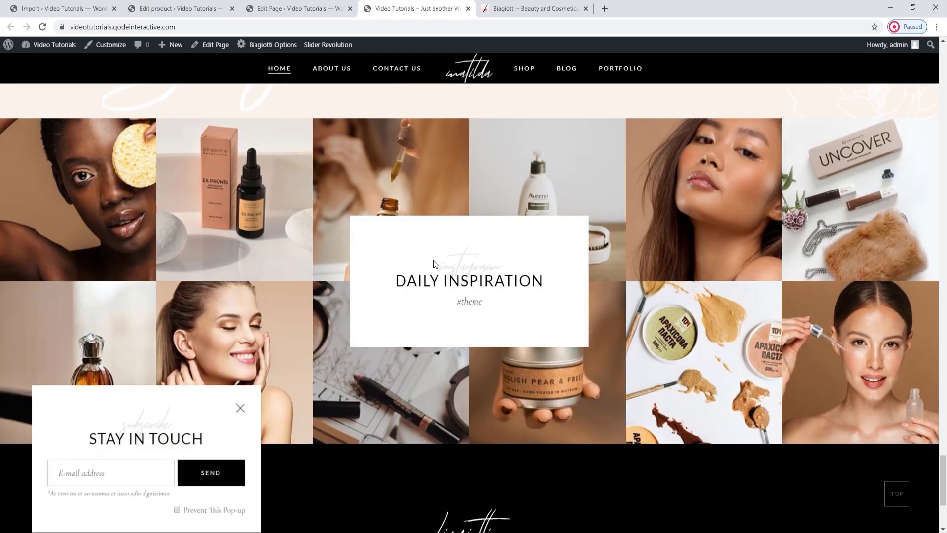
scroll(253, 429, "up", 1)
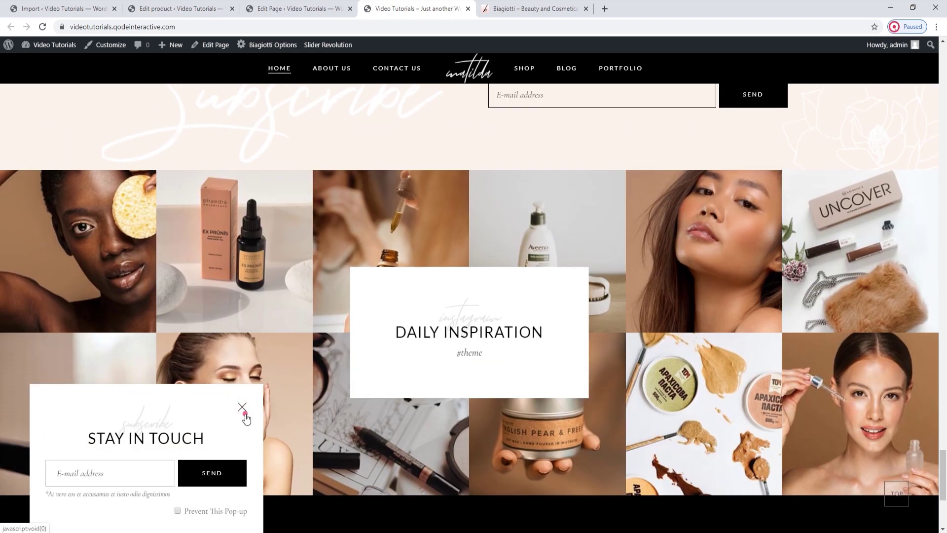
left_click(242, 407)
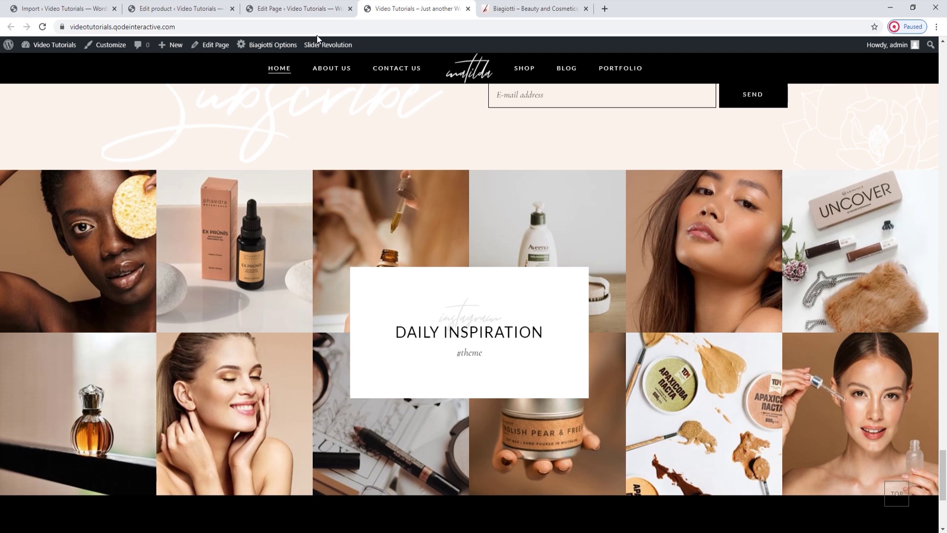
Open the Instagram List settings in the page editor and review the type, number of columns and item spacing options
left_click(305, 8)
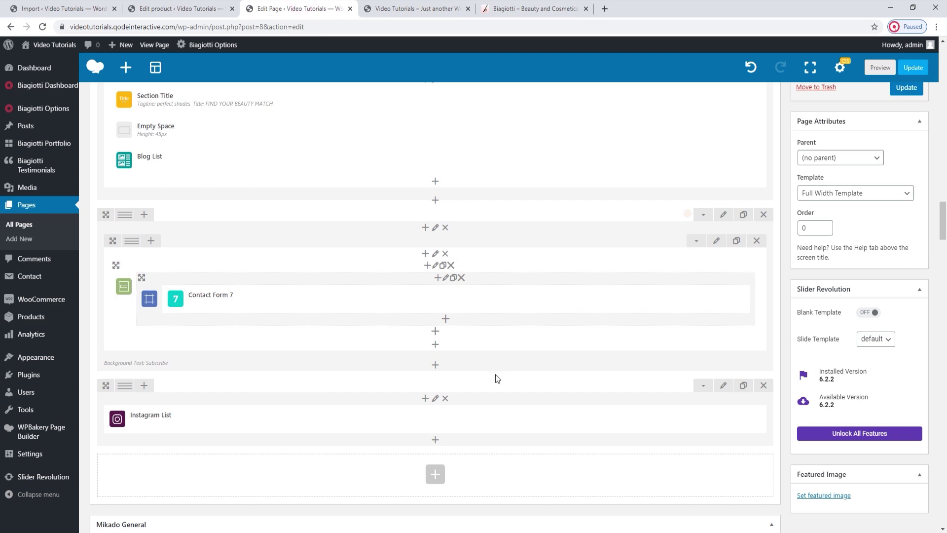
left_click(449, 419)
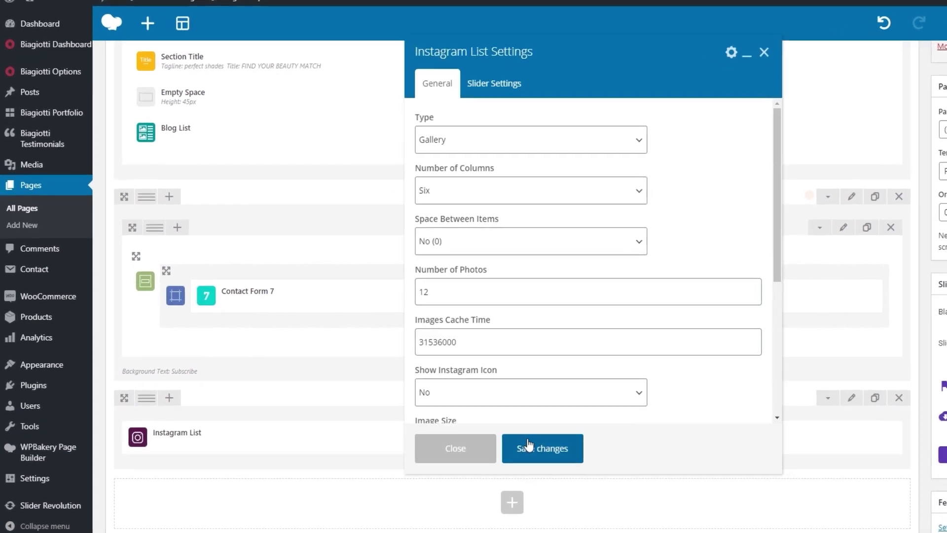
left_click(531, 144)
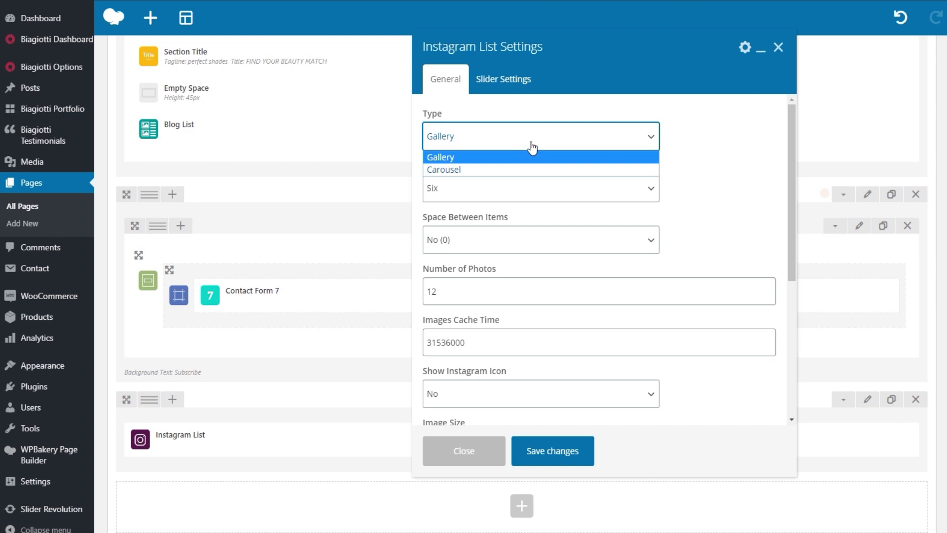
left_click(532, 147)
left_click(533, 188)
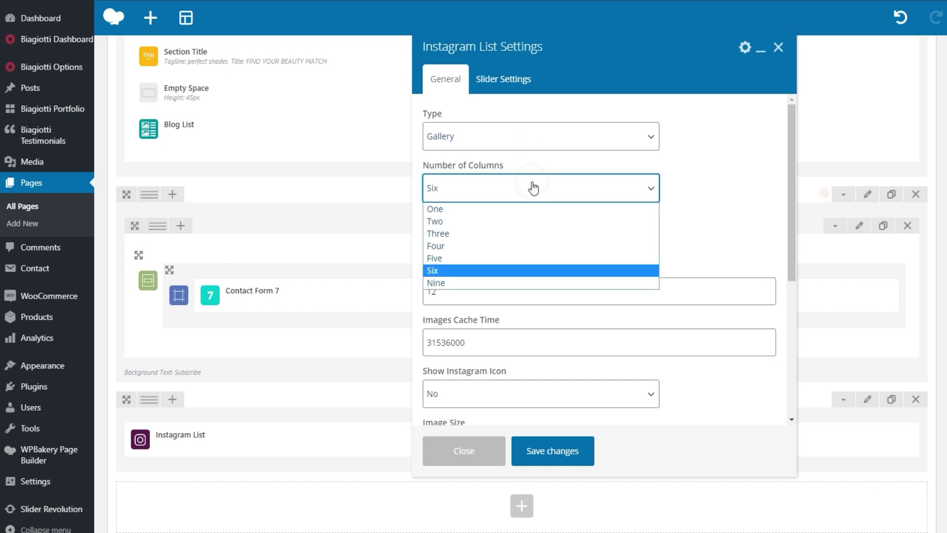
left_click(533, 187)
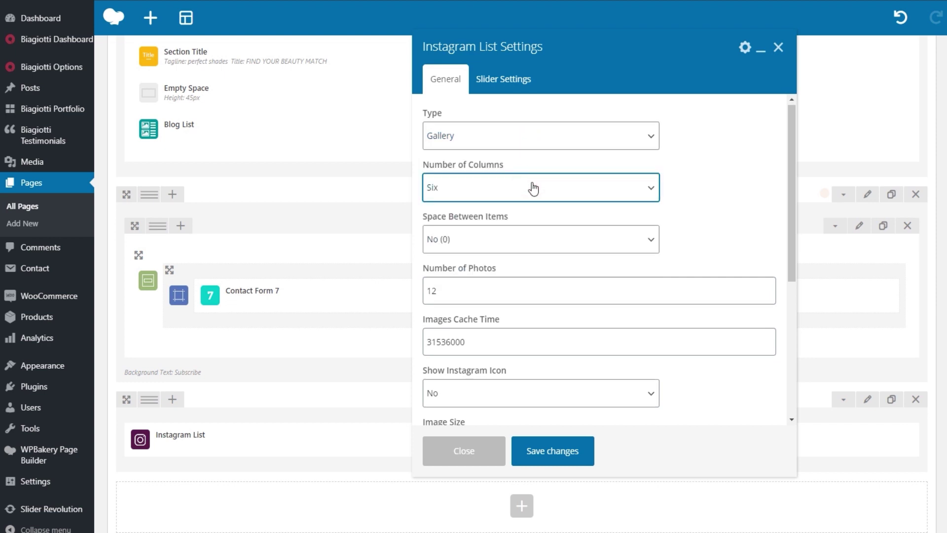
scroll(517, 187, "down", 1)
left_click(510, 185)
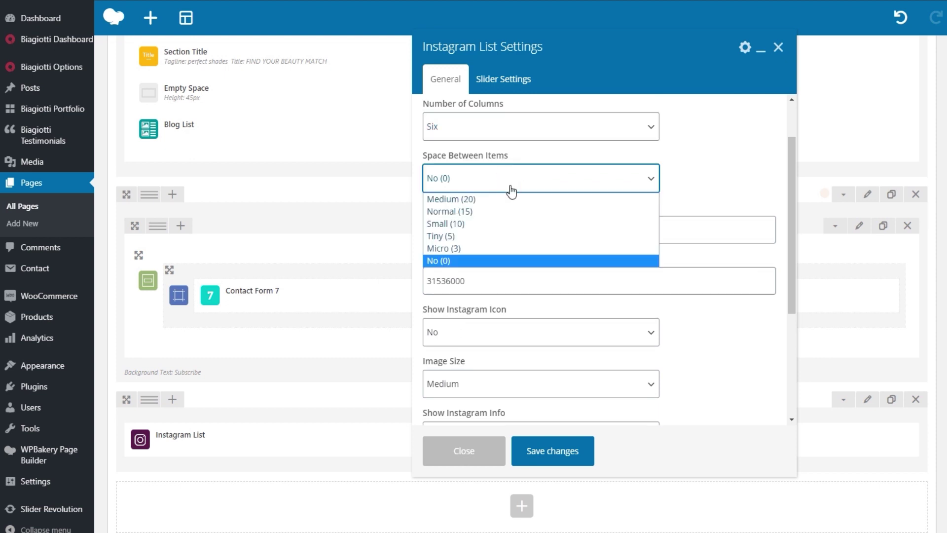
left_click(511, 192)
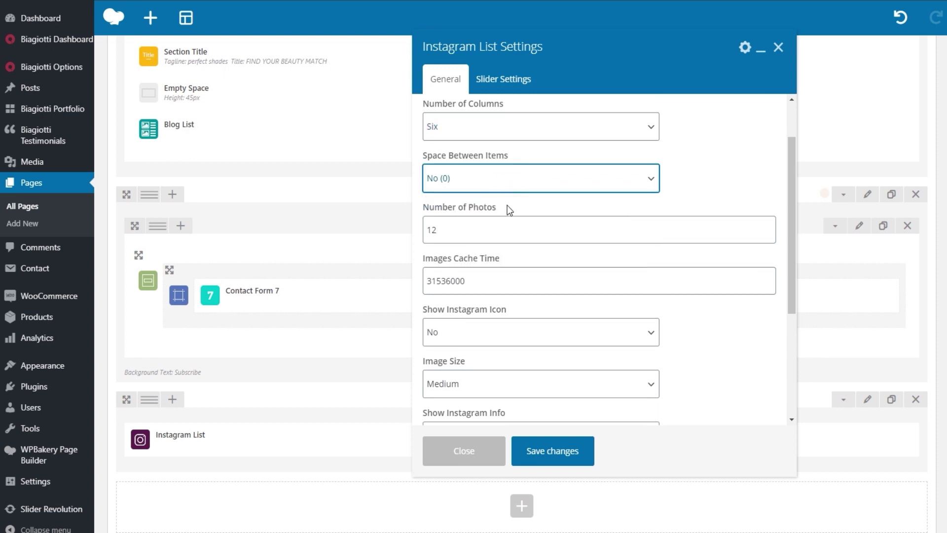
Set the Instagram List's Images Cache Time to 0, checking the gallery on the live home page
scroll(509, 210, "down", 1)
scroll(507, 206, "down", 1)
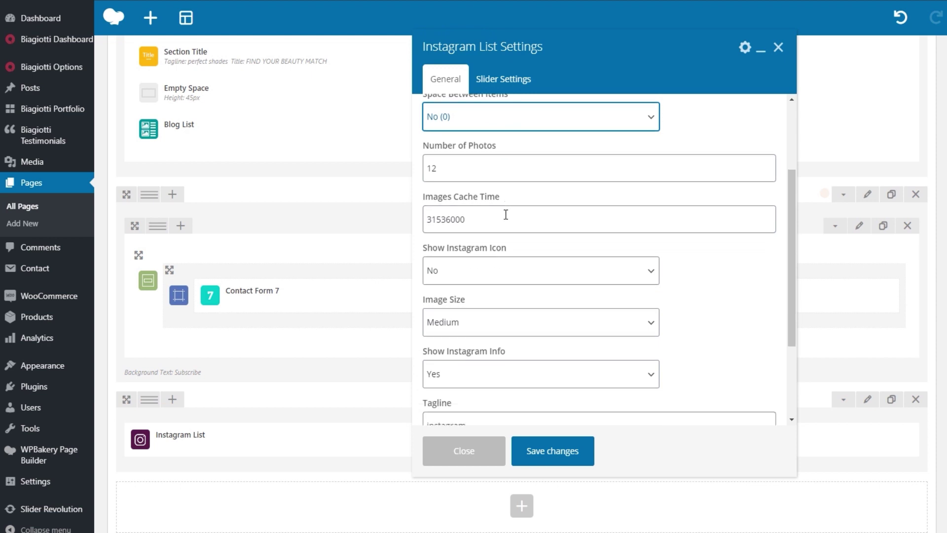
double_click(477, 224)
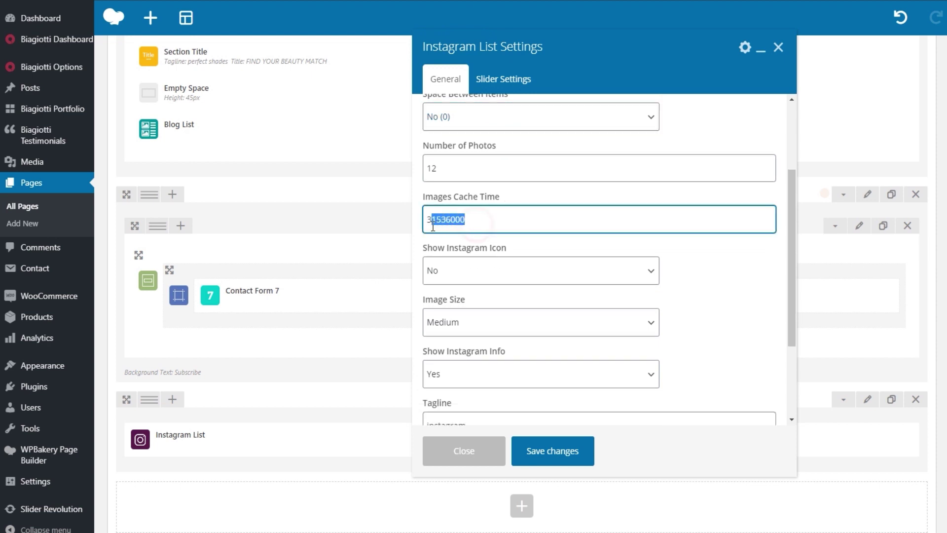
left_click(472, 223)
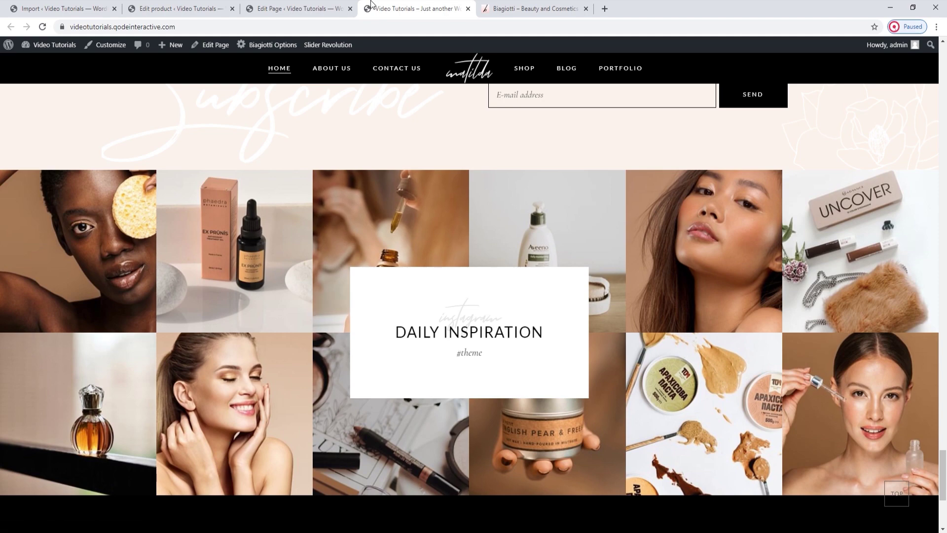
left_click(309, 6)
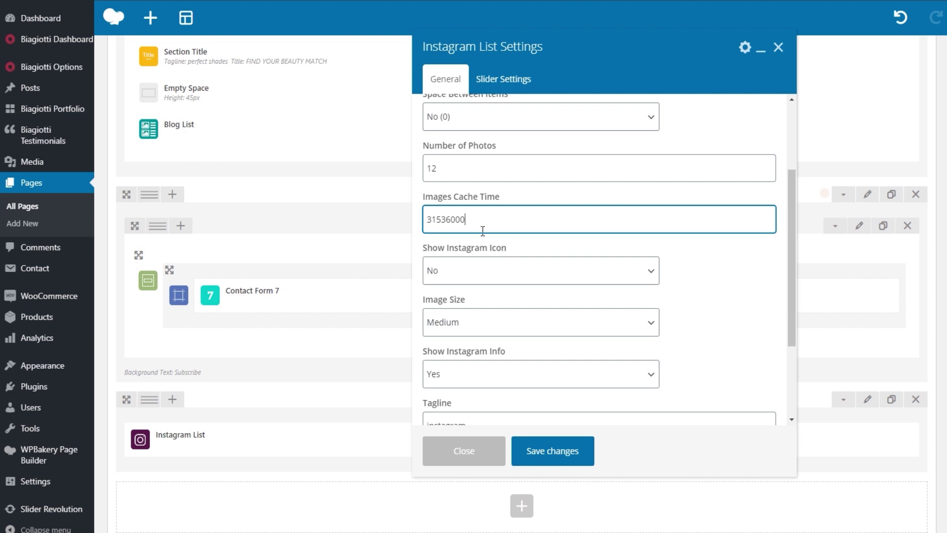
double_click(468, 220)
type("0")
Review the Instagram List's image size options and compare them with the gallery on the live home page
left_click(732, 339)
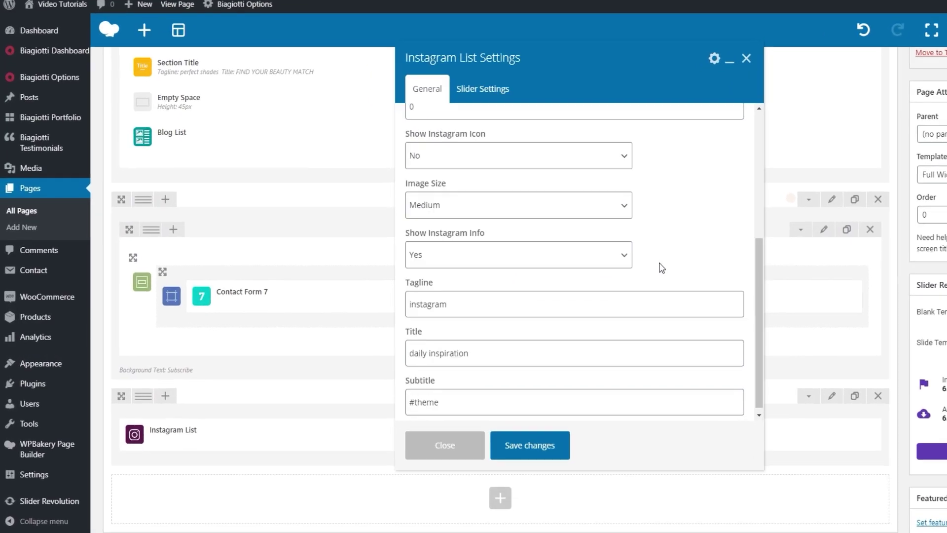
left_click(562, 214)
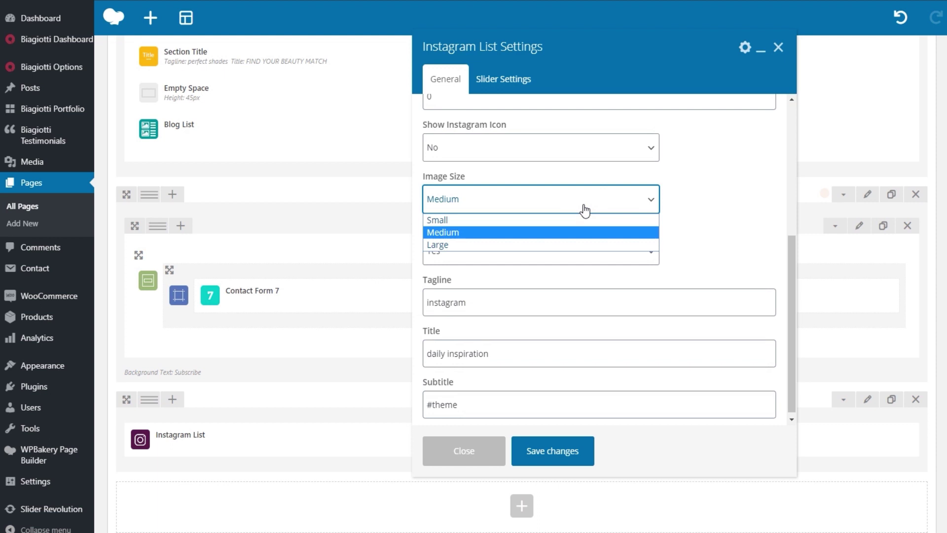
left_click(584, 210)
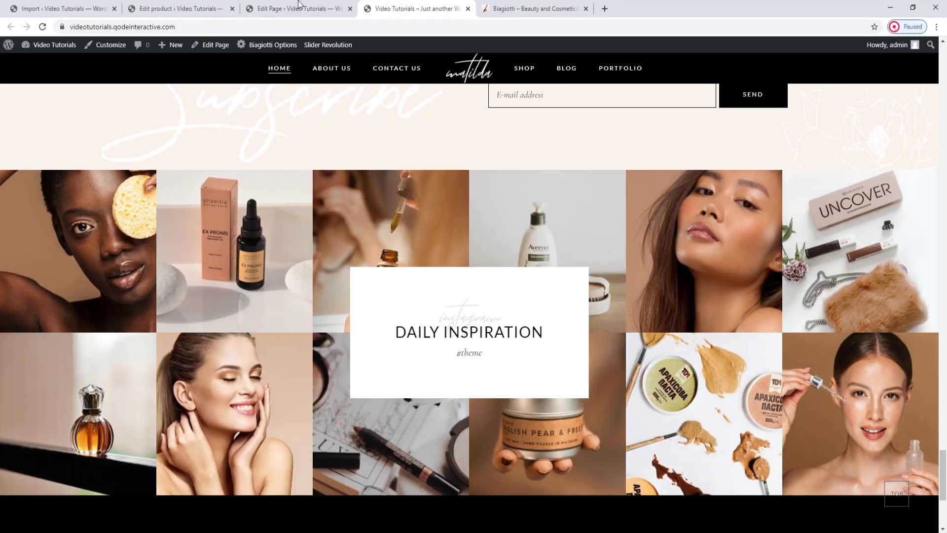
Compare the Instagram List's tagline, title and subtitle fields with the info box over the gallery on the live home page
key("ctrl+shift+Tab")
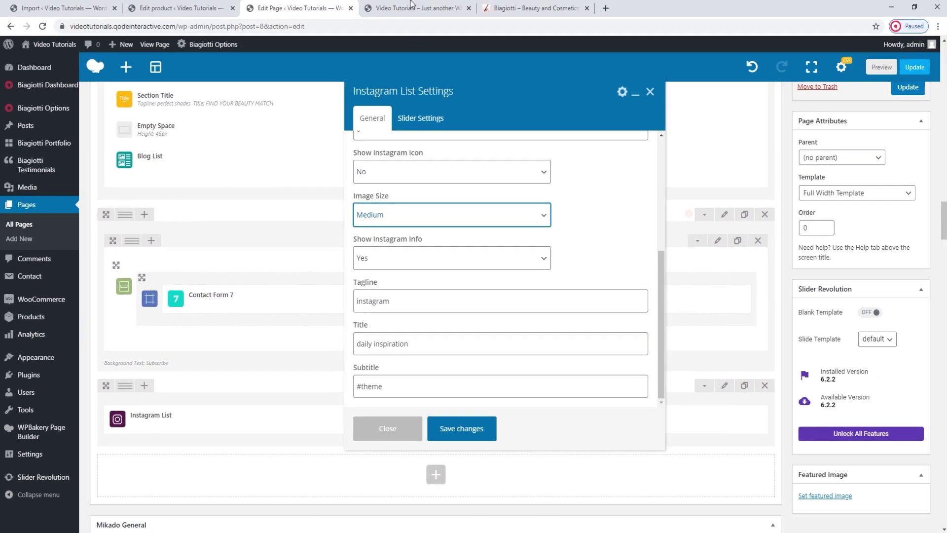
key("ctrl+Tab")
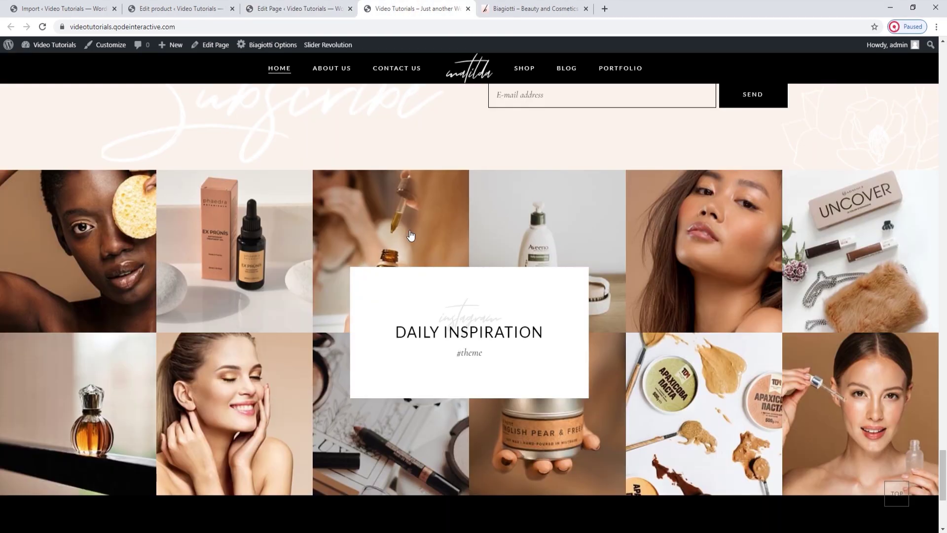
left_click_drag(442, 309, 518, 348)
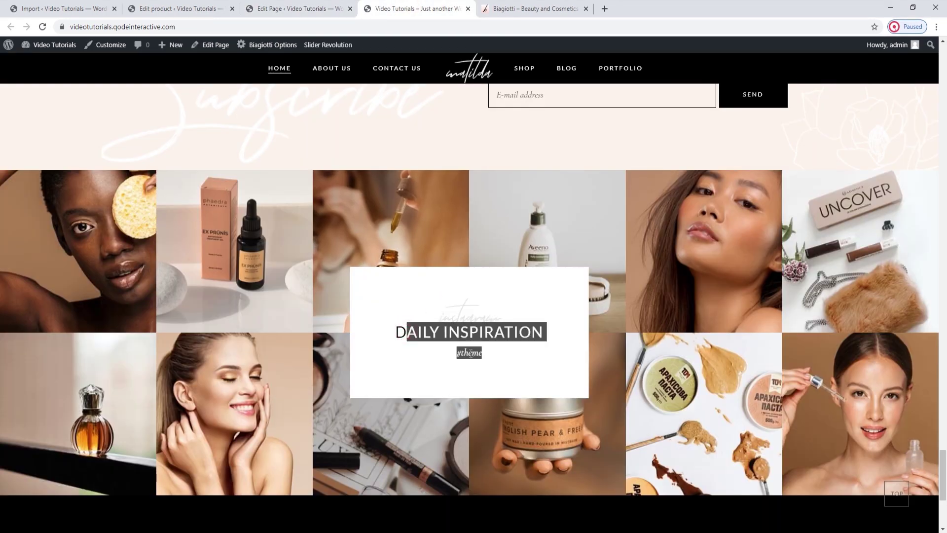
left_click(423, 355)
key("ctrl+shift+Tab")
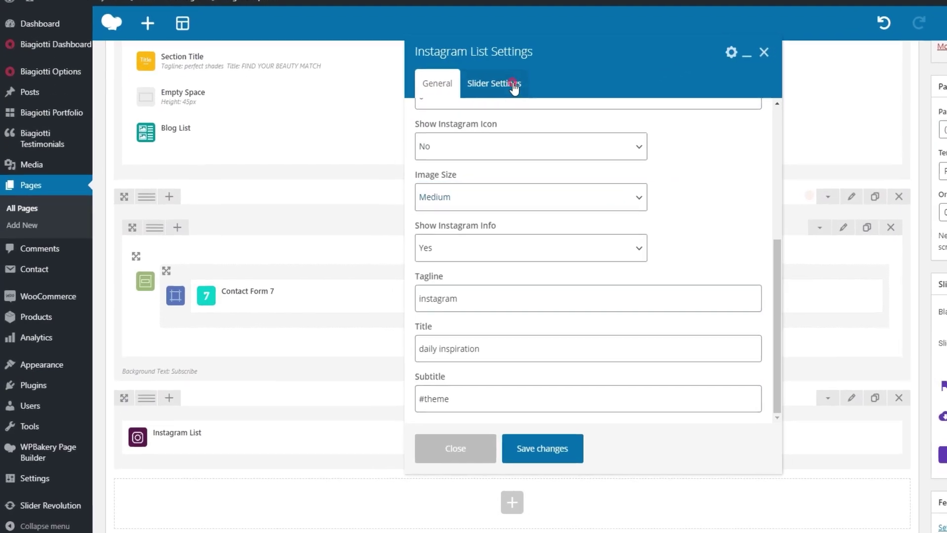
Review the Instagram List's slider settings, including loop, autoplay, navigation and pagination, and close the settings without saving
left_click(513, 84)
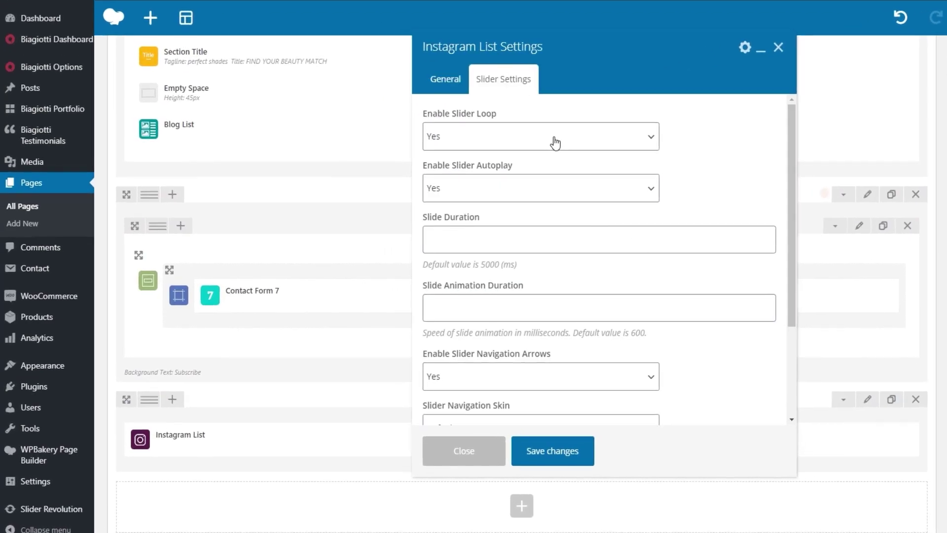
scroll(555, 144, "down", 1)
scroll(555, 143, "down", 1)
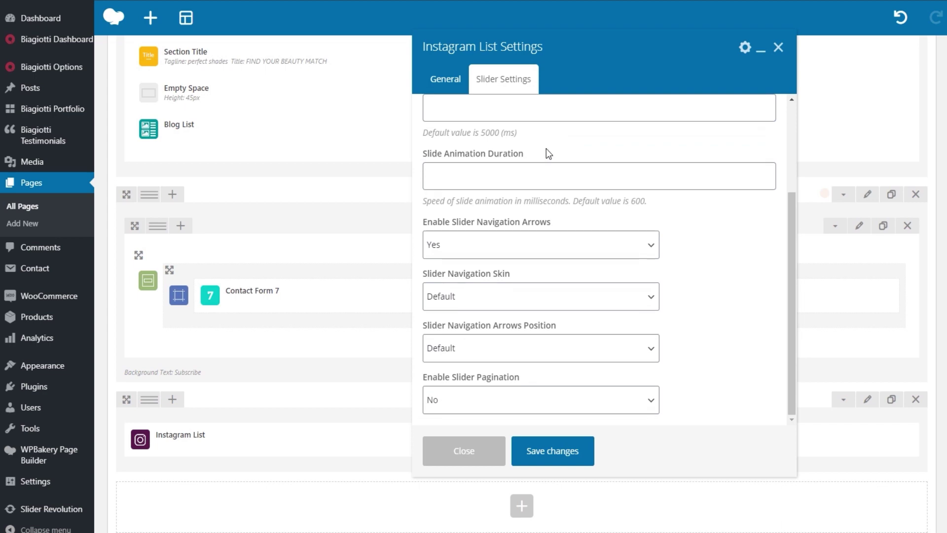
left_click(778, 46)
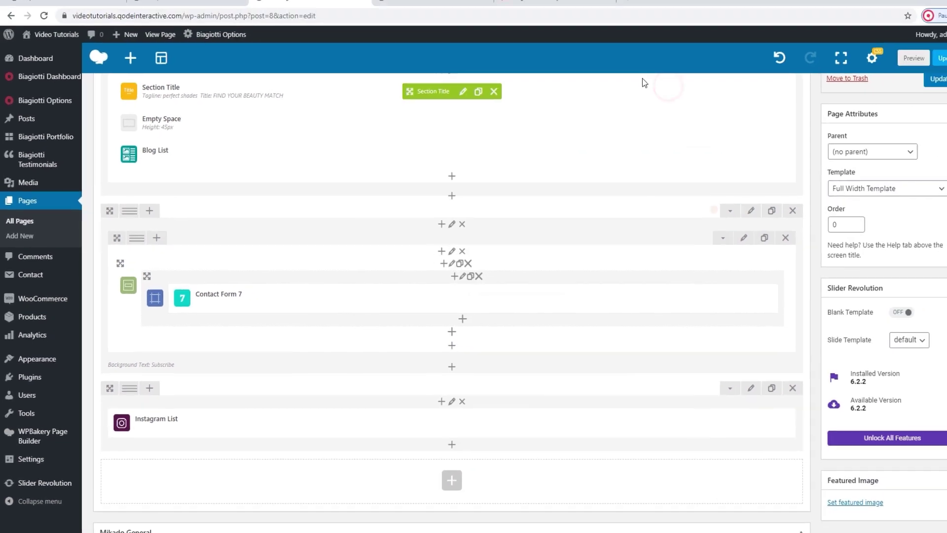
Examine the footer area below the Instagram gallery on the live home page
left_click(432, 7)
scroll(452, 255, "down", 3)
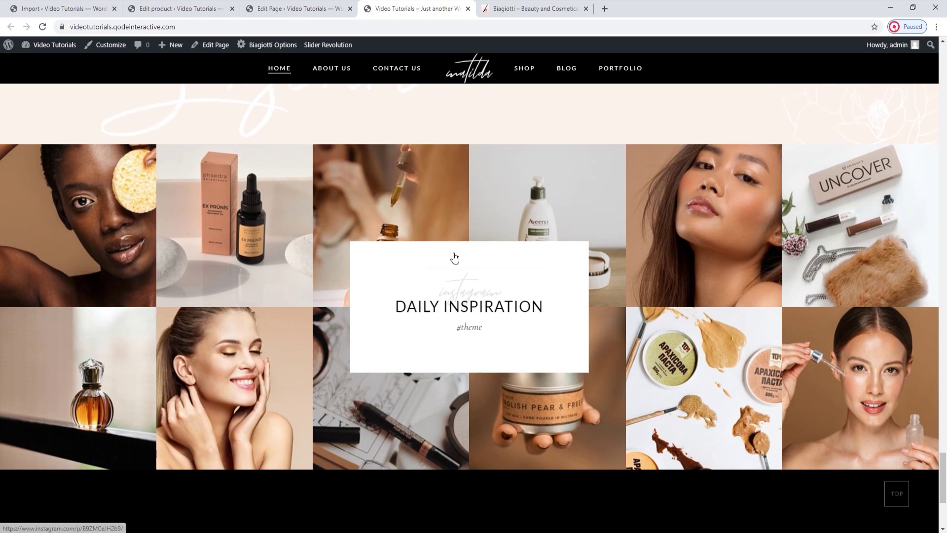
scroll(452, 253, "down", 2)
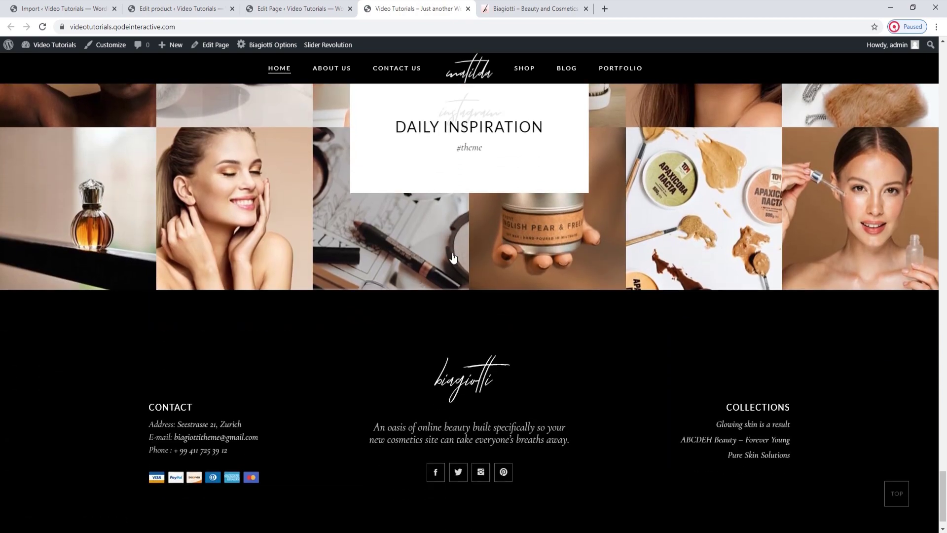
scroll(453, 257, "down", 1)
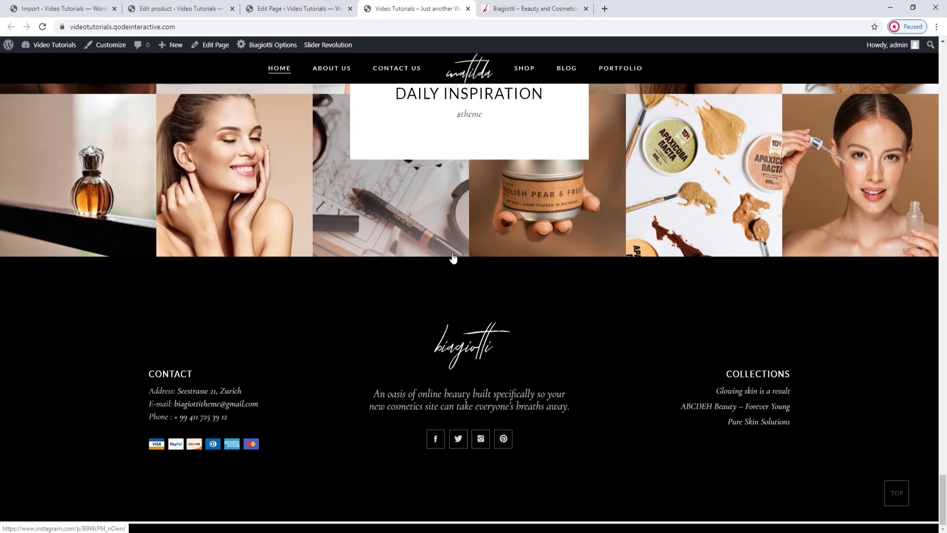
Open the Footer page of Biagiotti Options and place the live home page's browser tab directly beside it
left_click(296, 9)
left_click(207, 6)
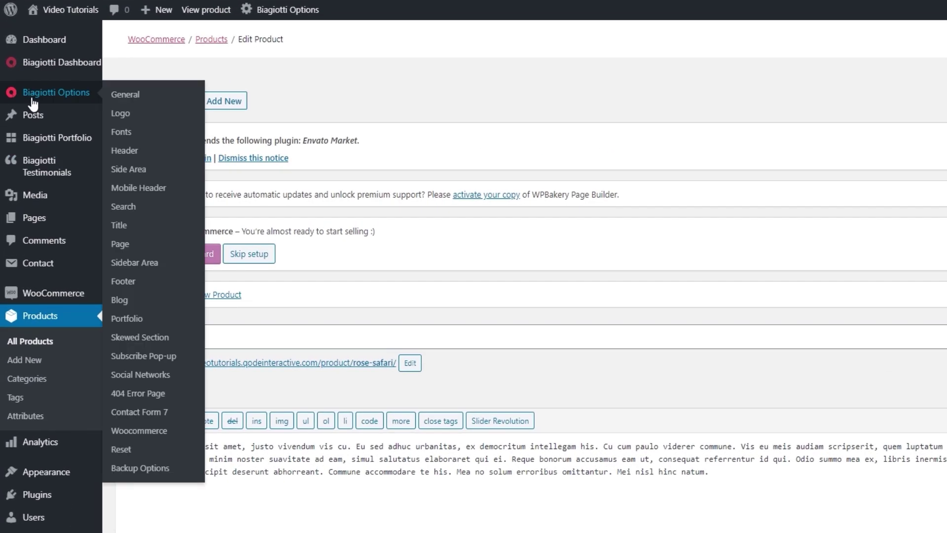
mouse_move(74, 113)
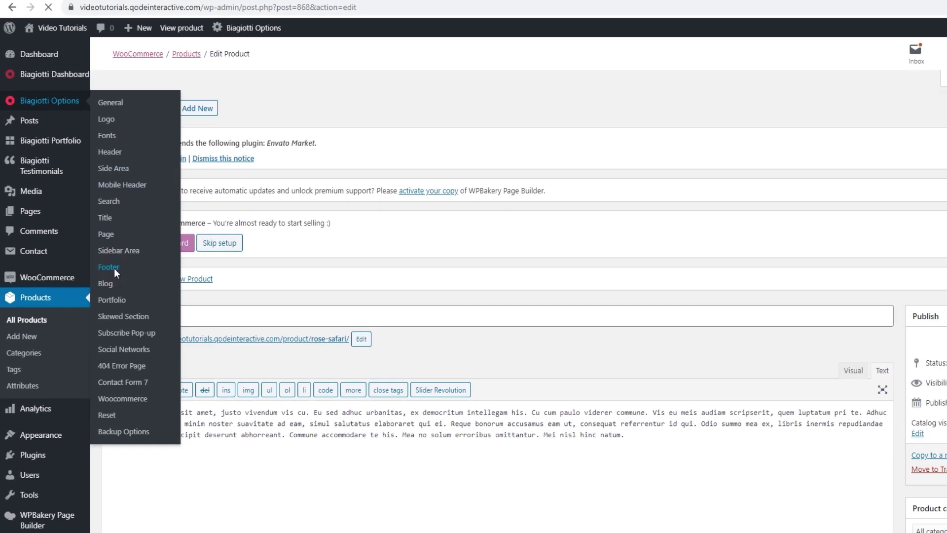
left_click(123, 281)
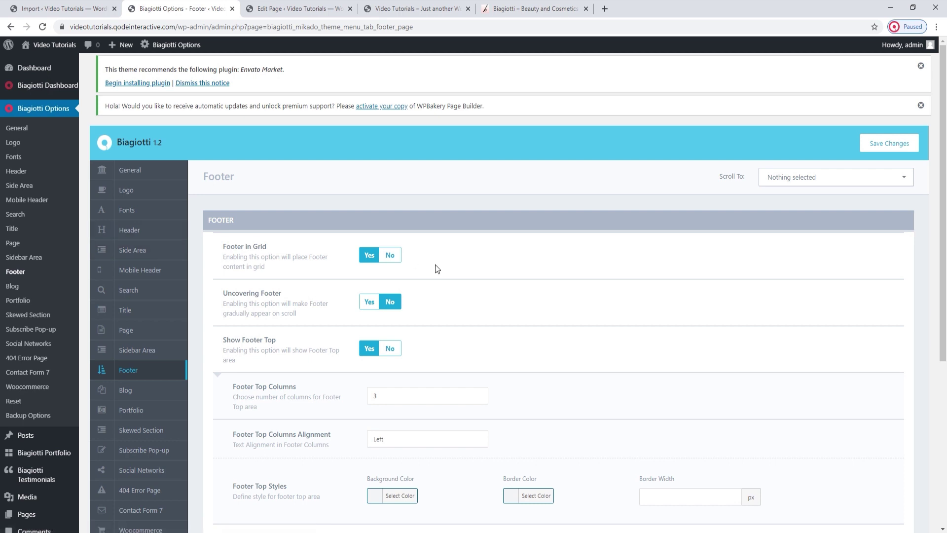
left_click_drag(418, 8, 301, 8)
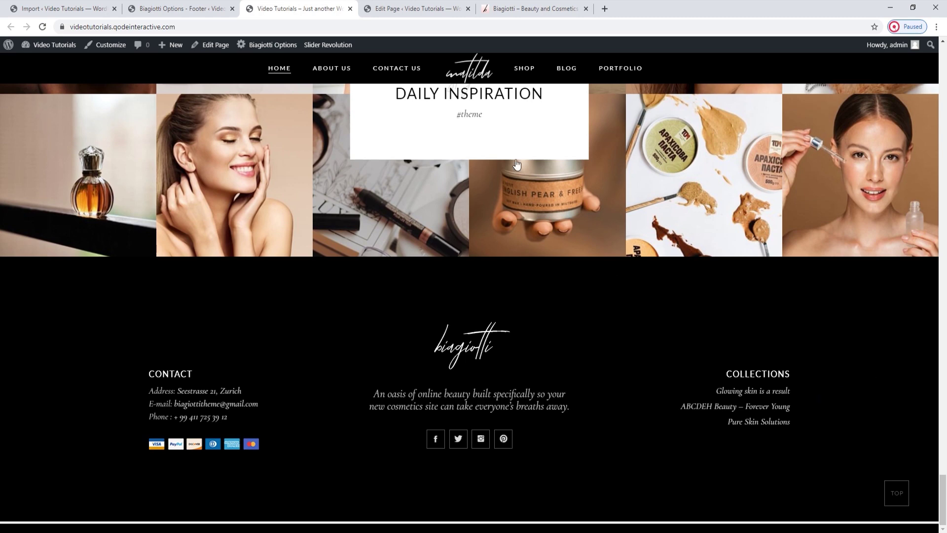
Set Uncovering Footer to Yes, save the footer options and reload the live home page
left_click(180, 8)
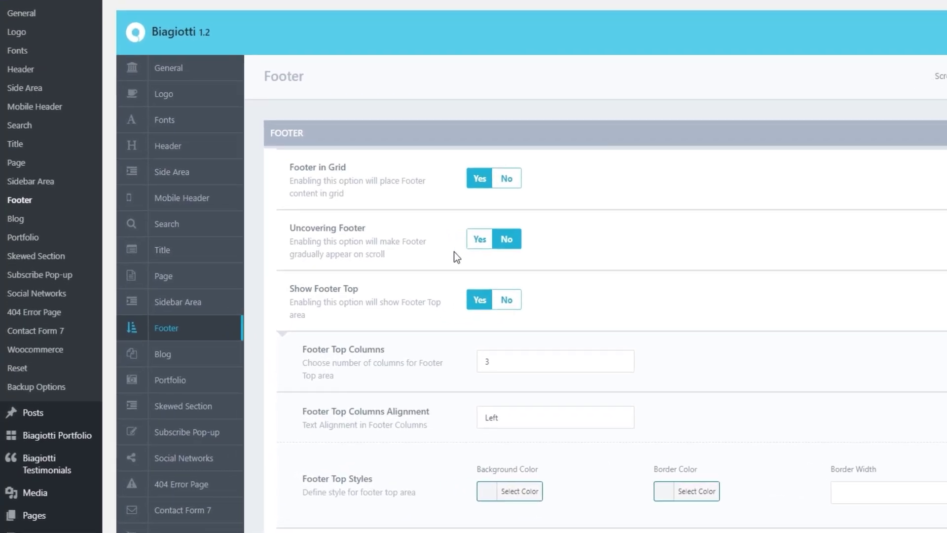
left_click(476, 240)
left_click(909, 131)
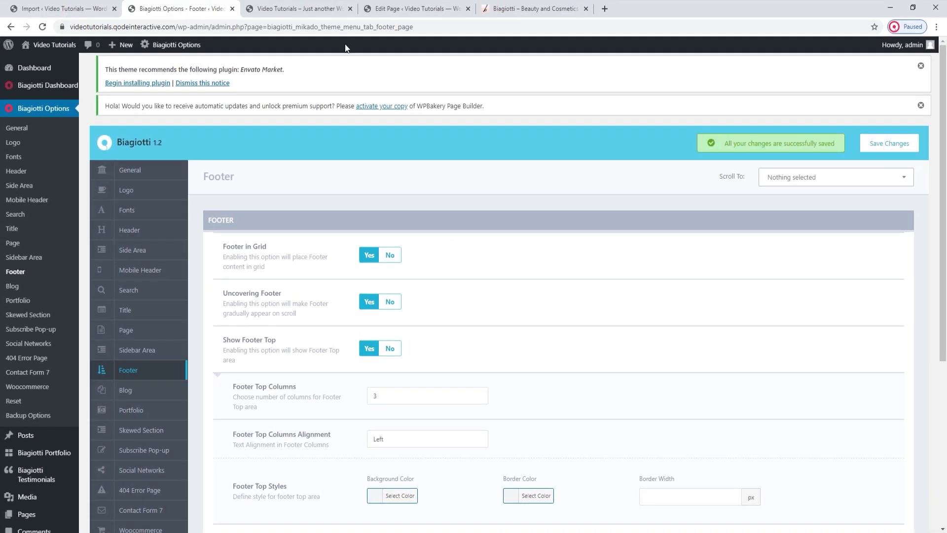
left_click(298, 8)
scroll(498, 333, "down", 10)
left_click(43, 27)
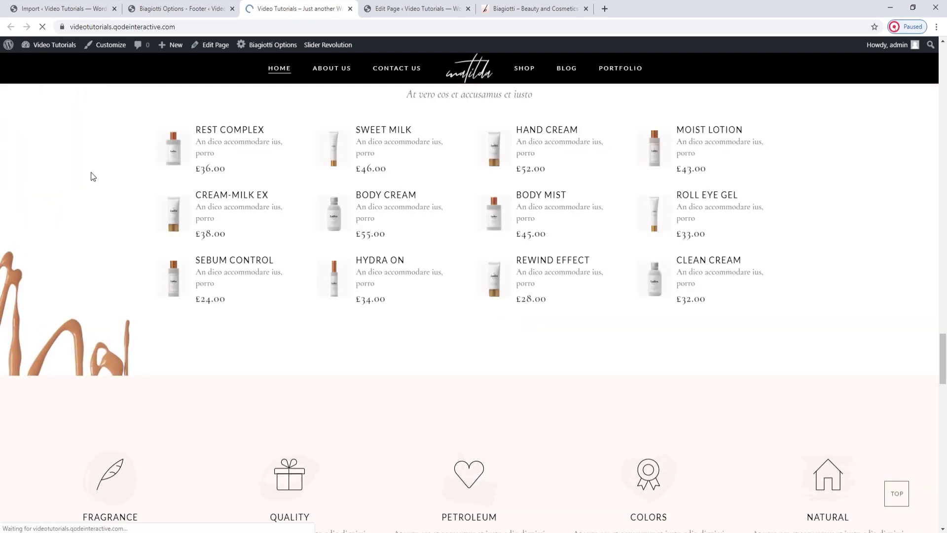
Check the uncovering effect at the end of the live home page, dismissing the subscribe pop-up
scroll(121, 240, "down", 7)
scroll(125, 242, "down", 15)
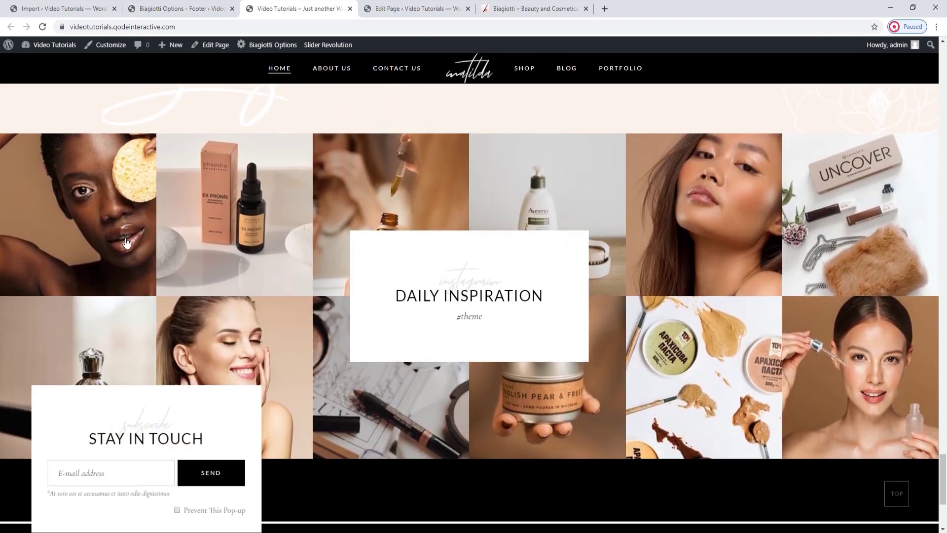
scroll(126, 242, "down", 3)
left_click(244, 406)
scroll(288, 378, "up", 3)
scroll(288, 378, "down", 4)
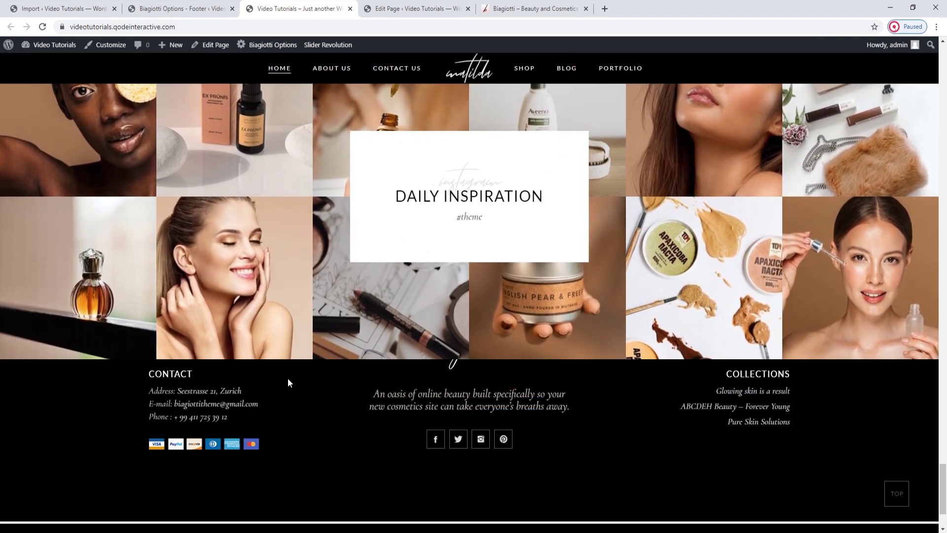
scroll(288, 383, "down", 2)
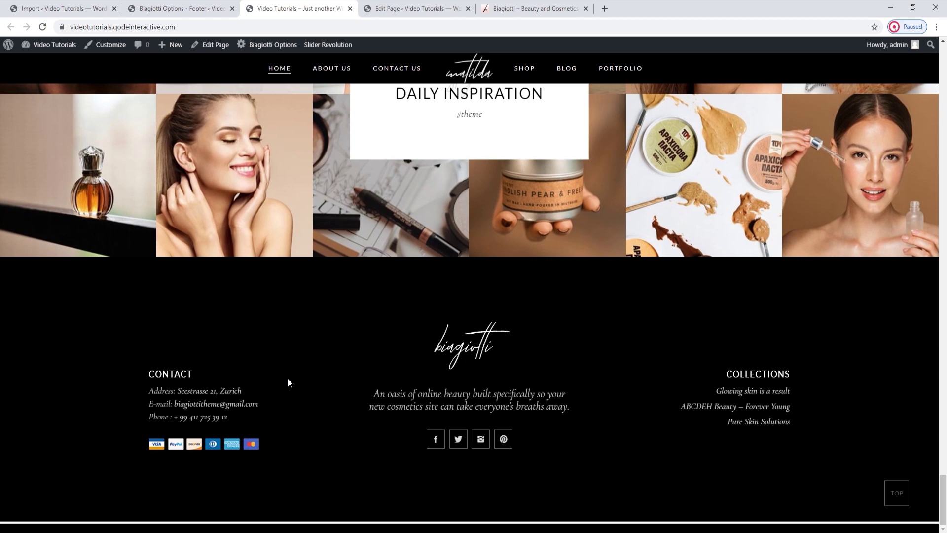
Set Uncovering Footer back to No, save the footer options and reload the live home page
left_click(180, 8)
left_click(390, 301)
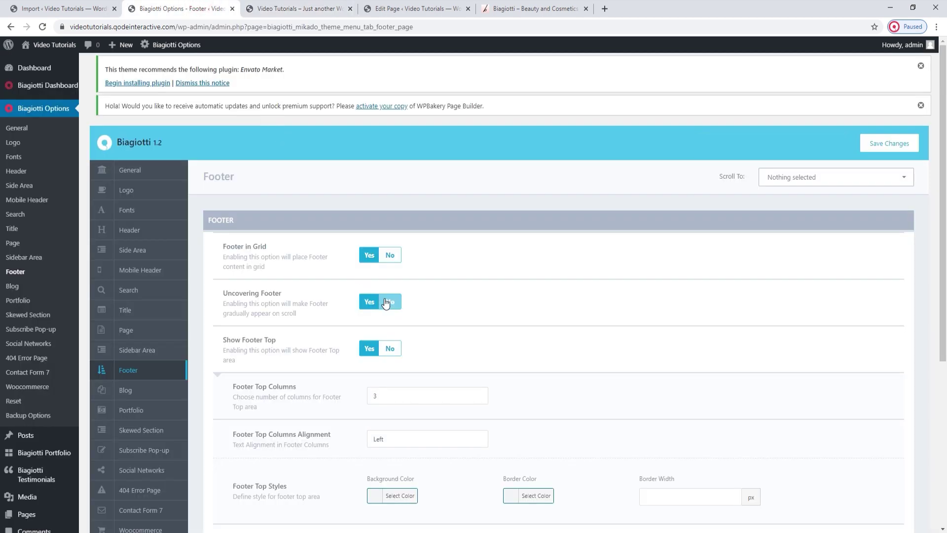
left_click(889, 143)
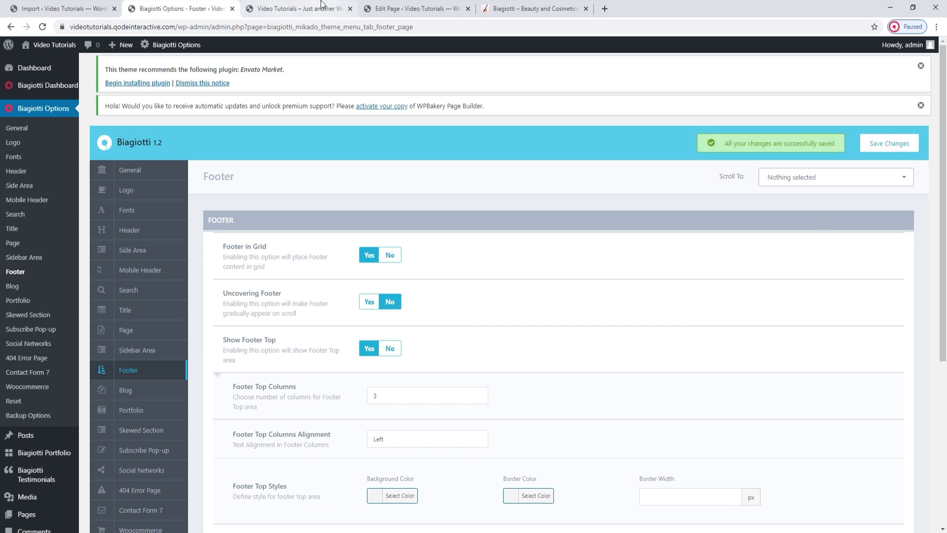
left_click(320, 8)
left_click(42, 26)
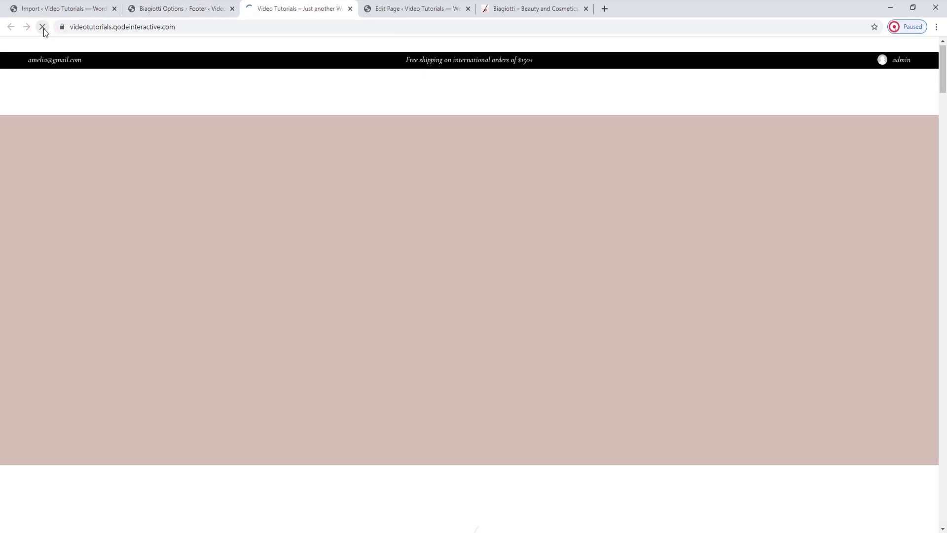
Check how the footer scrolls on the reloaded home page, dismissing the subscribe pop-up
left_click(162, 8)
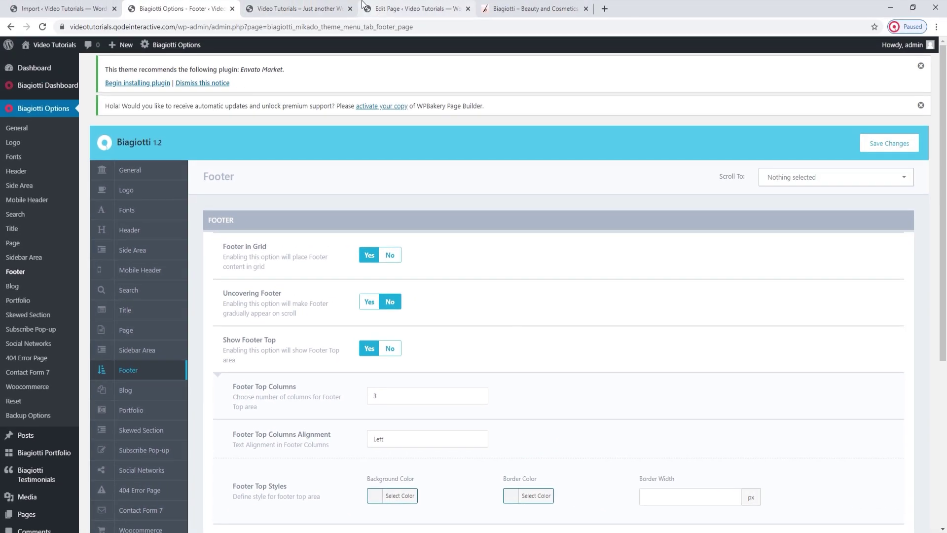
left_click(296, 9)
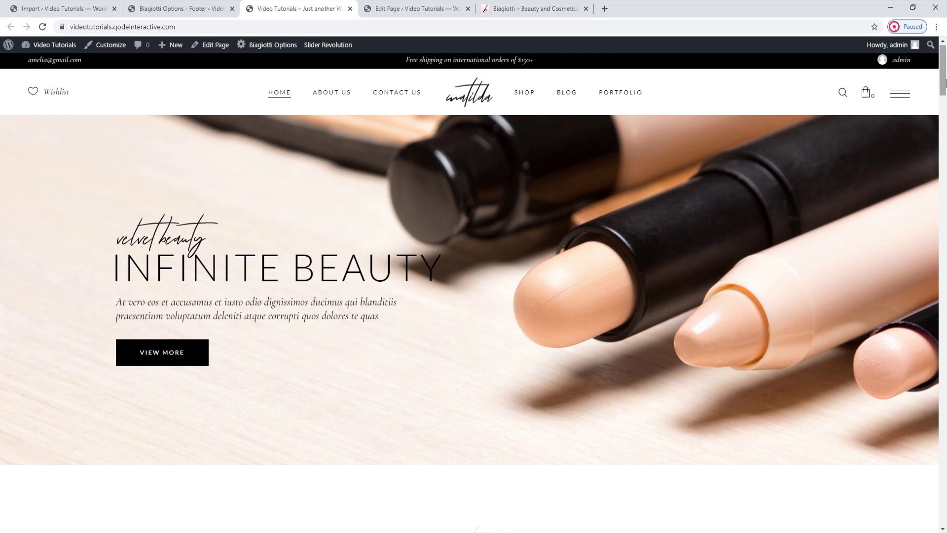
scroll(565, 365, "down", 10)
scroll(941, 422, "down", 10)
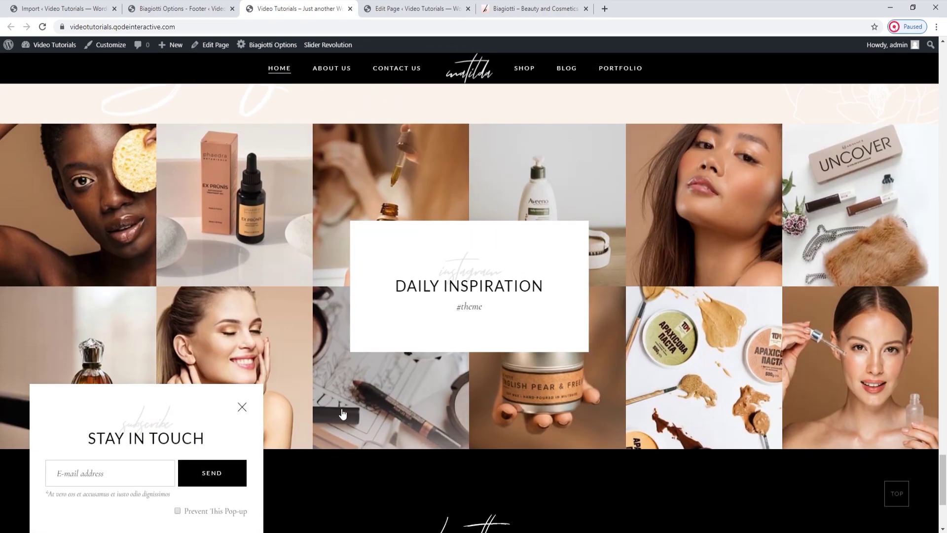
left_click(240, 407)
scroll(253, 371, "down", 4)
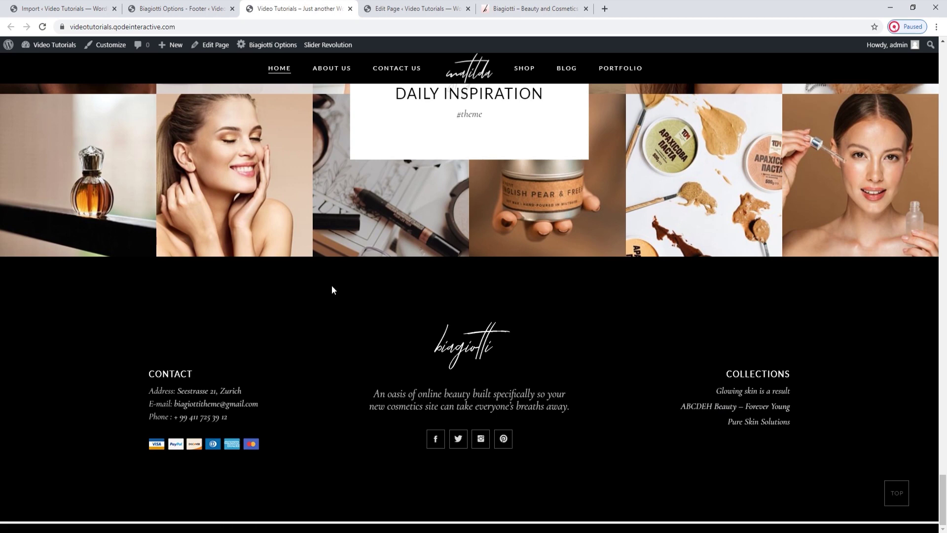
scroll(350, 331, "up", 1)
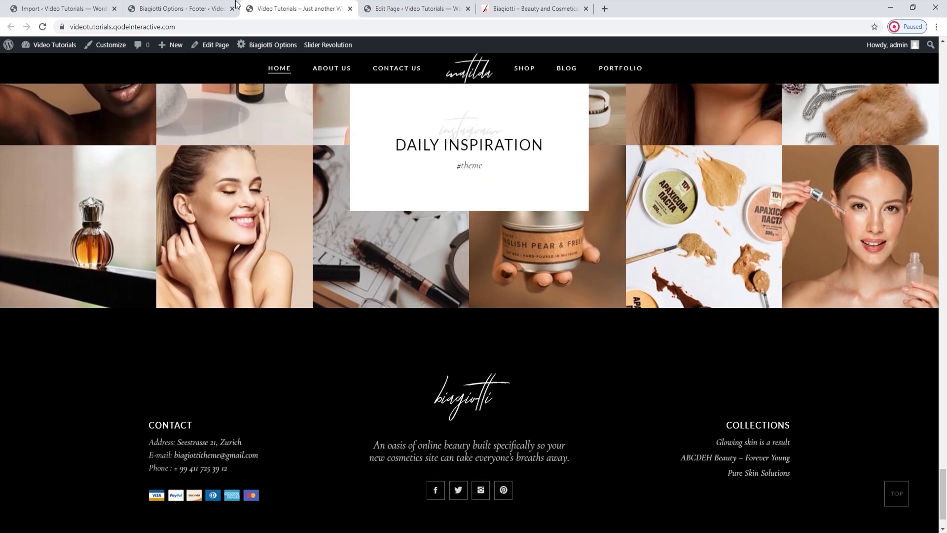
Review the Footer Top Columns choices in the footer options and compare them with the live home page's footer
left_click(198, 8)
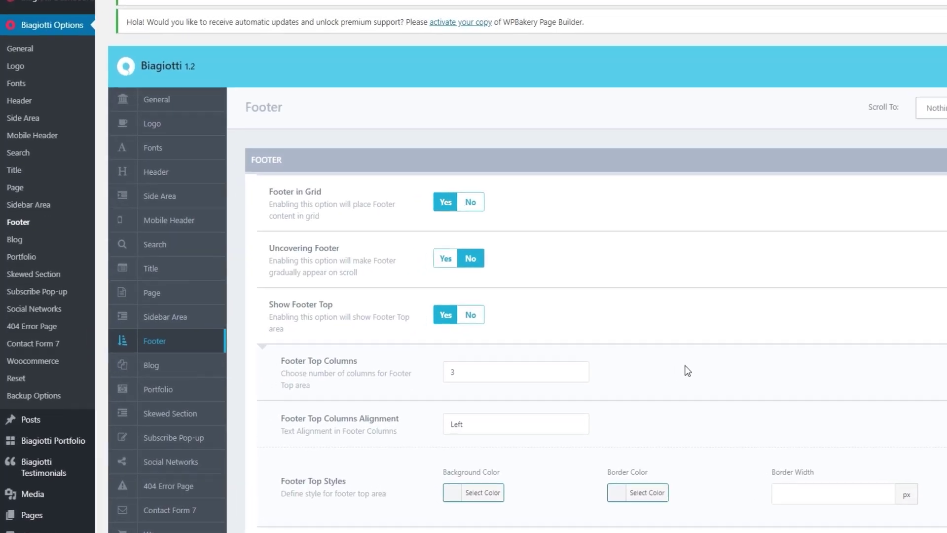
scroll(688, 371, "down", 3)
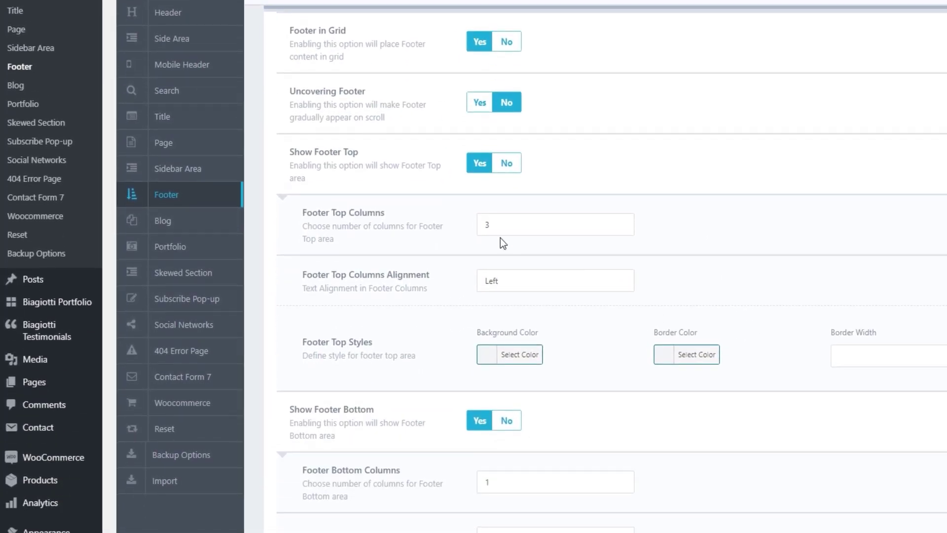
left_click(464, 253)
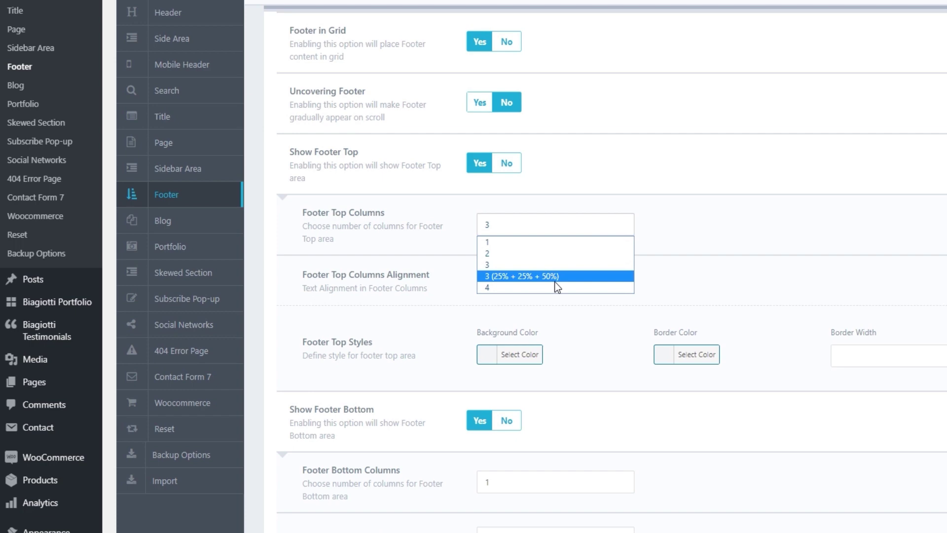
left_click(550, 230)
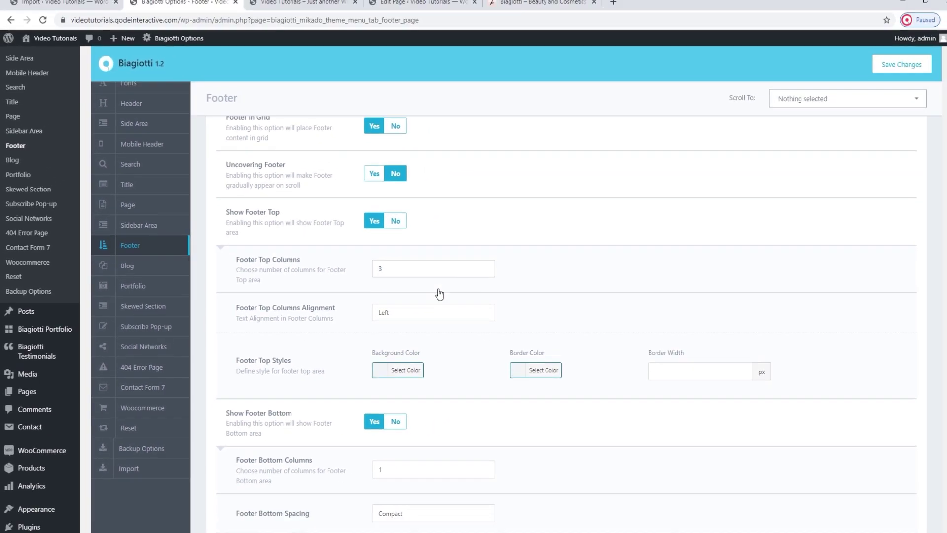
left_click(317, 6)
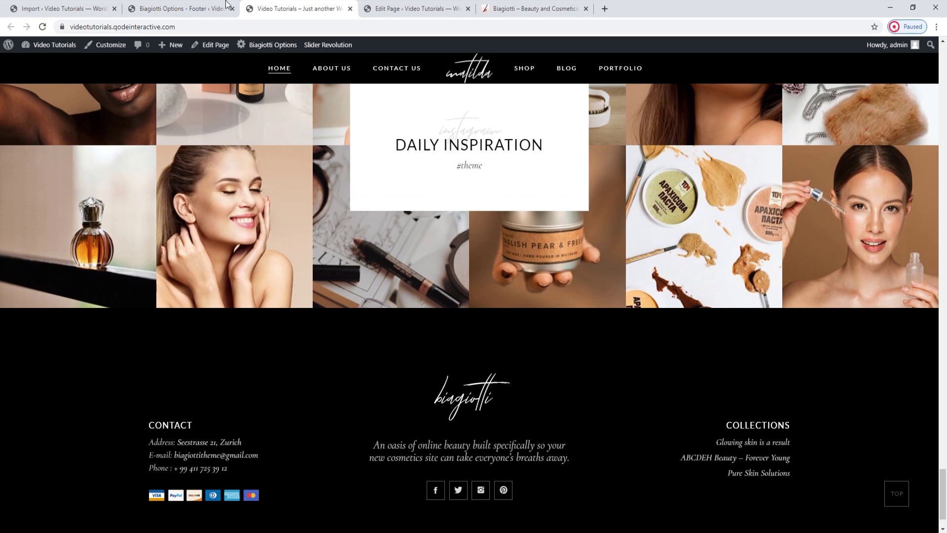
Review the footer top and bottom column, spacing and style options, and compare them with the live home page's footer
key("ctrl+Page_Up")
scroll(368, 347, "down", 3)
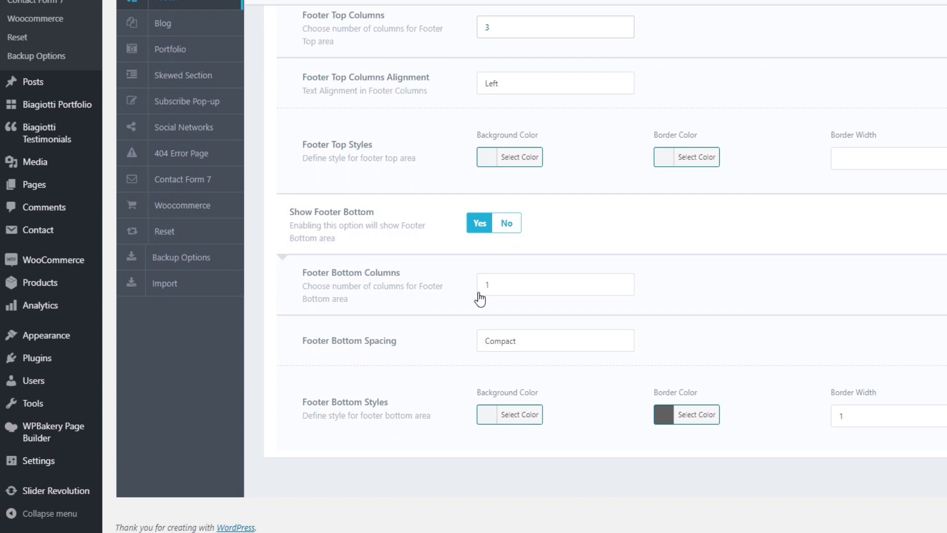
key("ctrl+Tab")
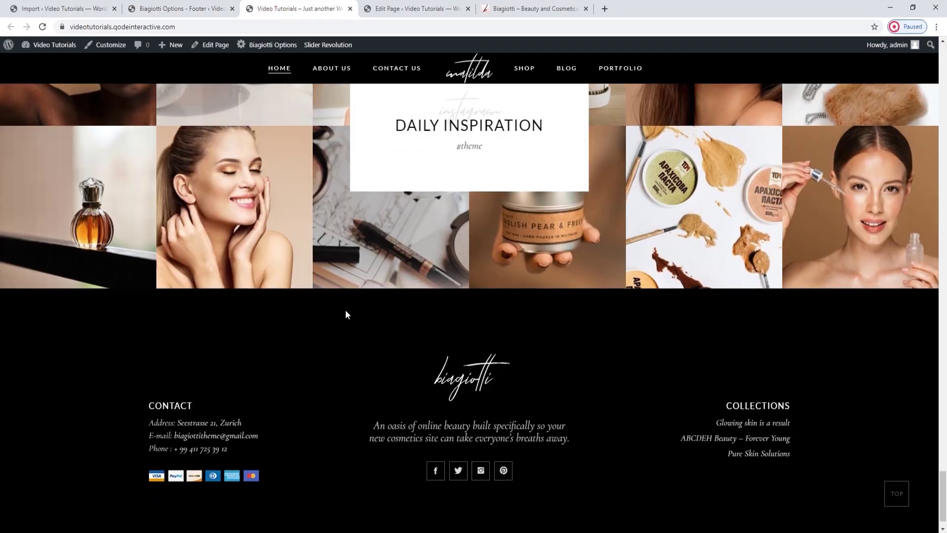
Check the live home page's footer, then open the Widgets page in the site's admin area
scroll(347, 314, "down", 1)
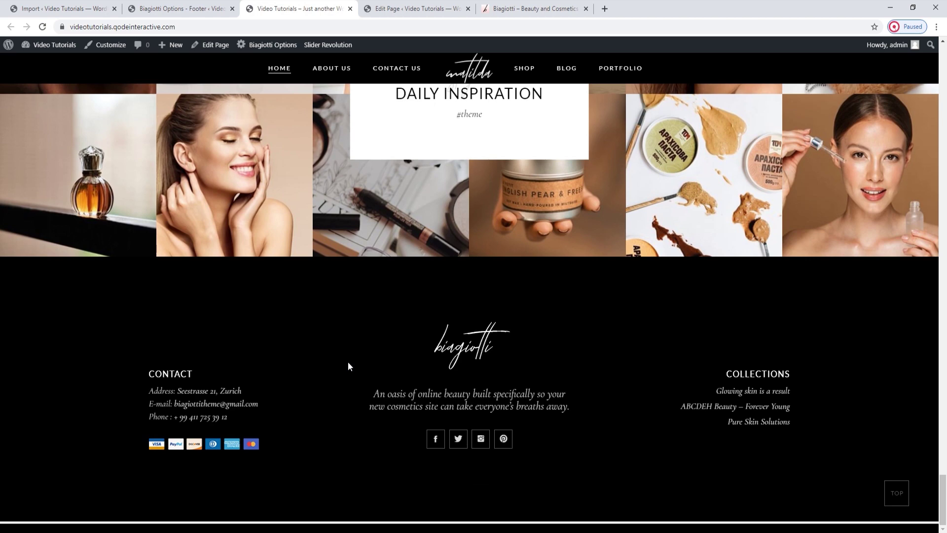
scroll(348, 366, "up", 1)
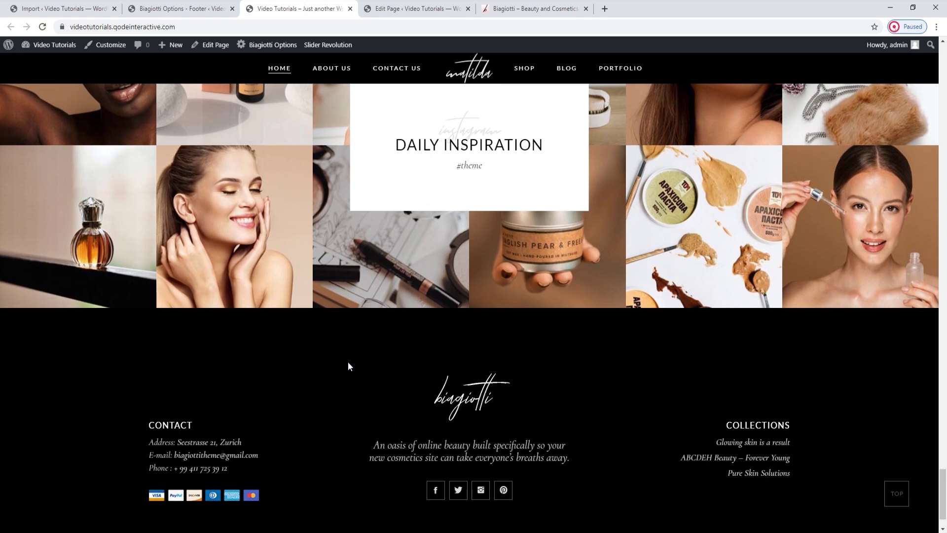
left_click(227, 8)
scroll(447, 318, "up", 6)
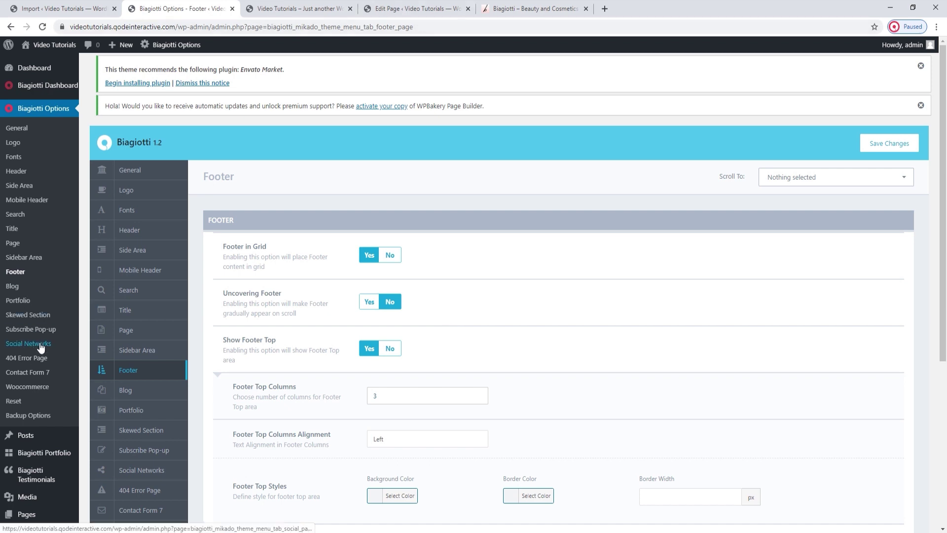
scroll(39, 375, "down", 4)
mouse_move(45, 429)
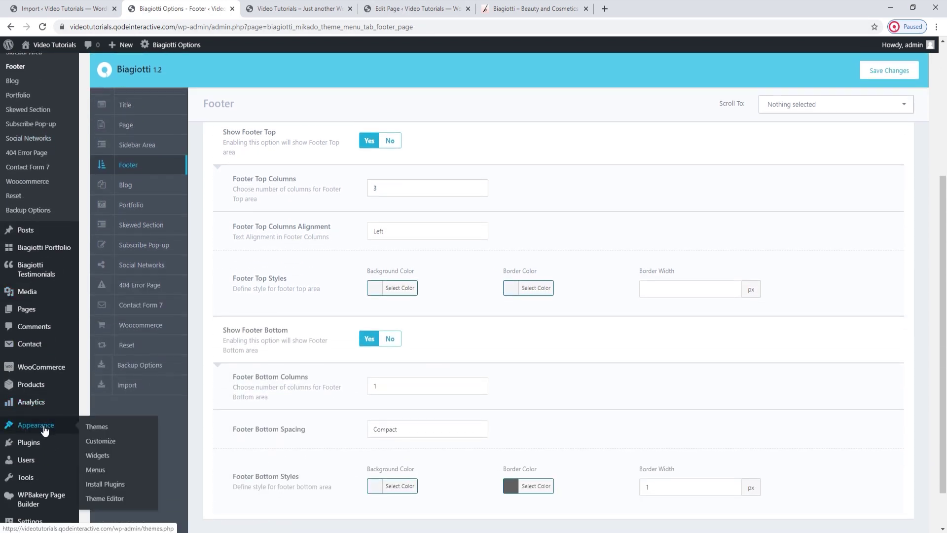
left_click(102, 453)
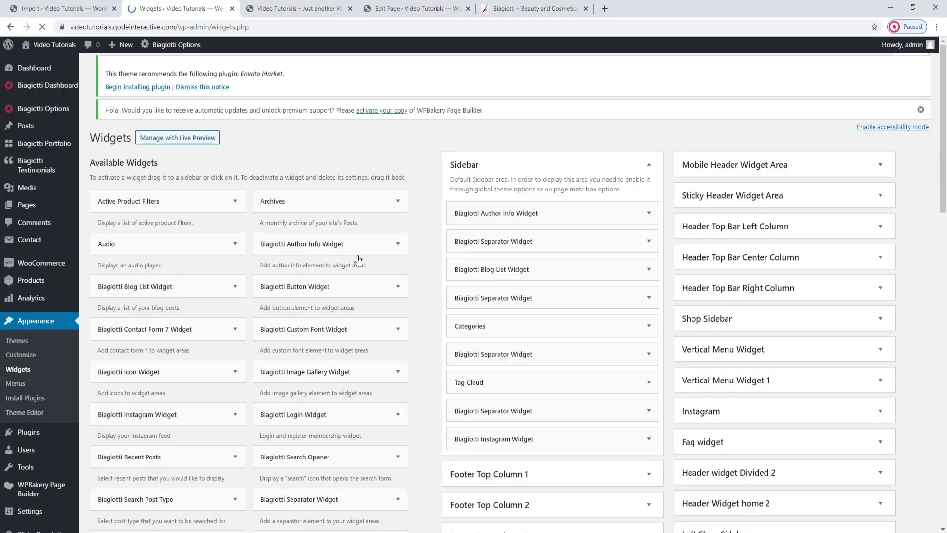
Expand Footer Top Column 1 and its separator widget, and compare its margin settings with the live home page's footer
scroll(552, 287, "down", 3)
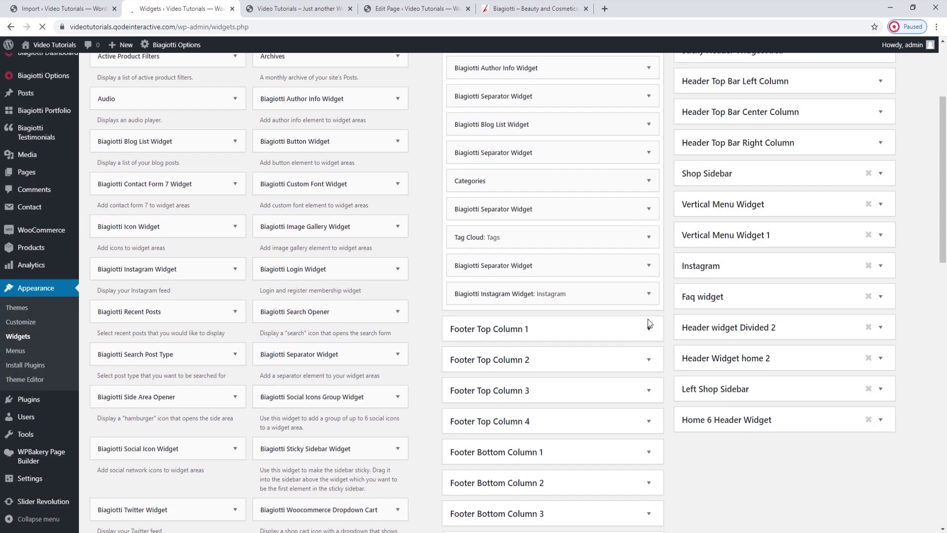
left_click(652, 340)
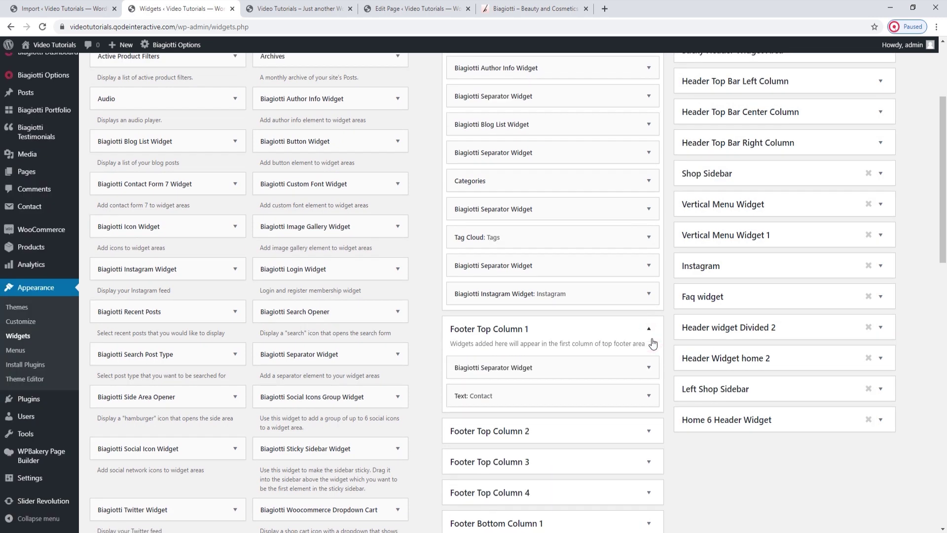
scroll(652, 340, "down", 1)
left_click(649, 315)
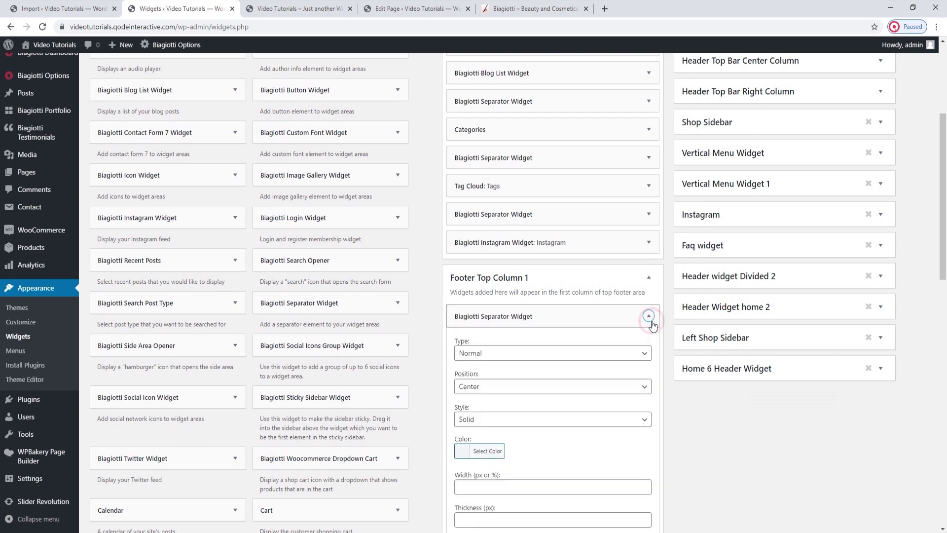
left_click(353, 16)
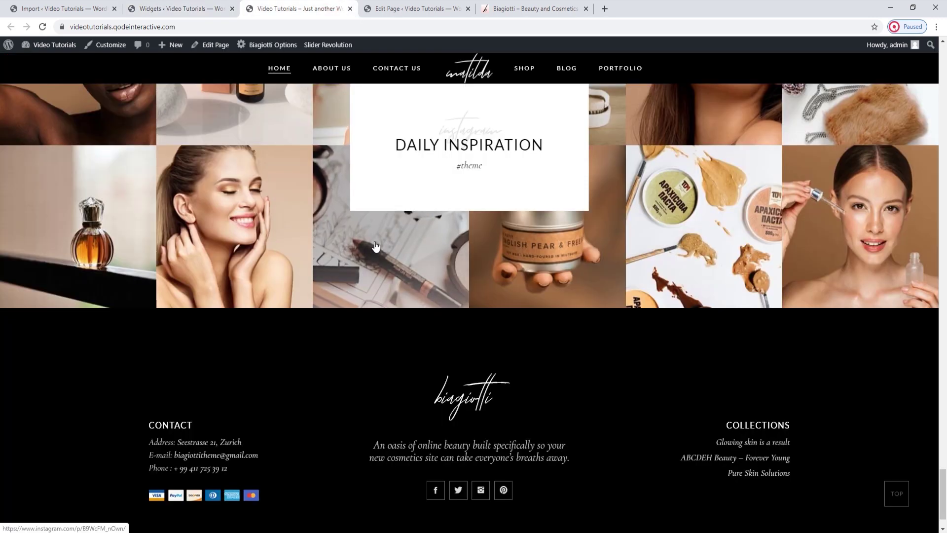
scroll(217, 307, "down", 1)
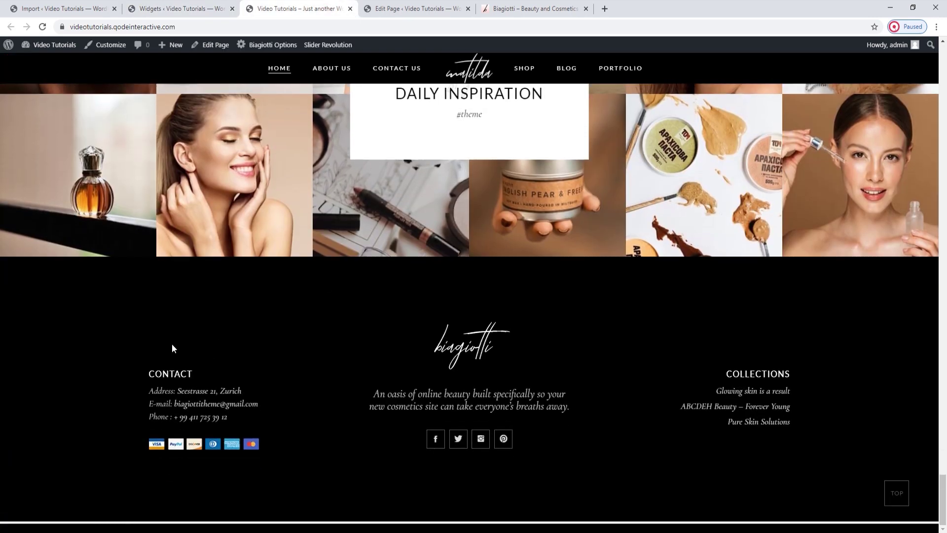
left_click(179, 8)
scroll(492, 277, "down", 2)
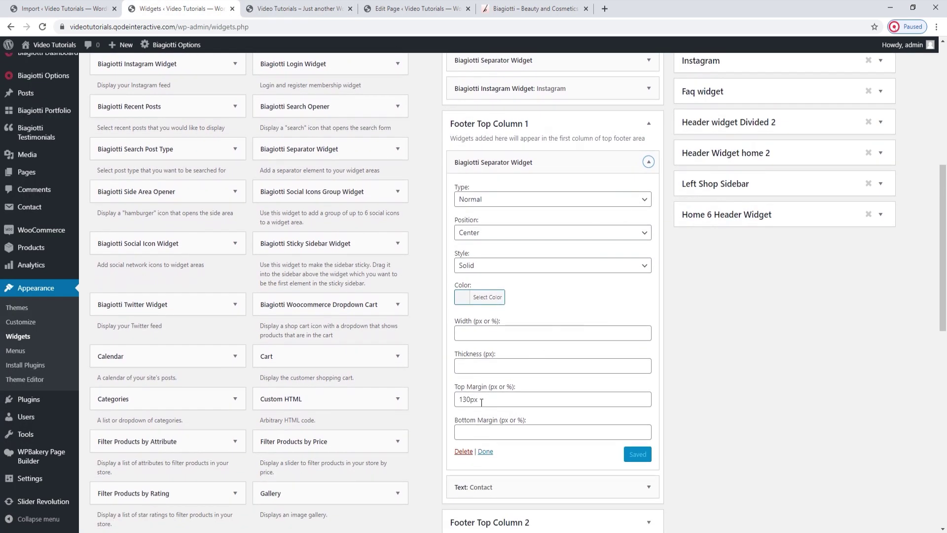
Collapse the separator and expand the Contact text widget, comparing its content with the live footer's contact column
left_click(648, 162)
left_click(648, 191)
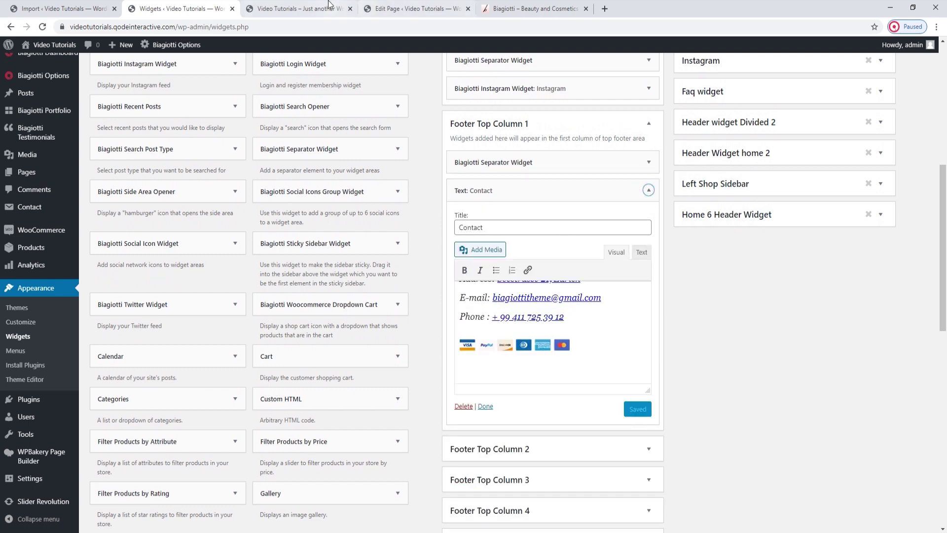
left_click(296, 8)
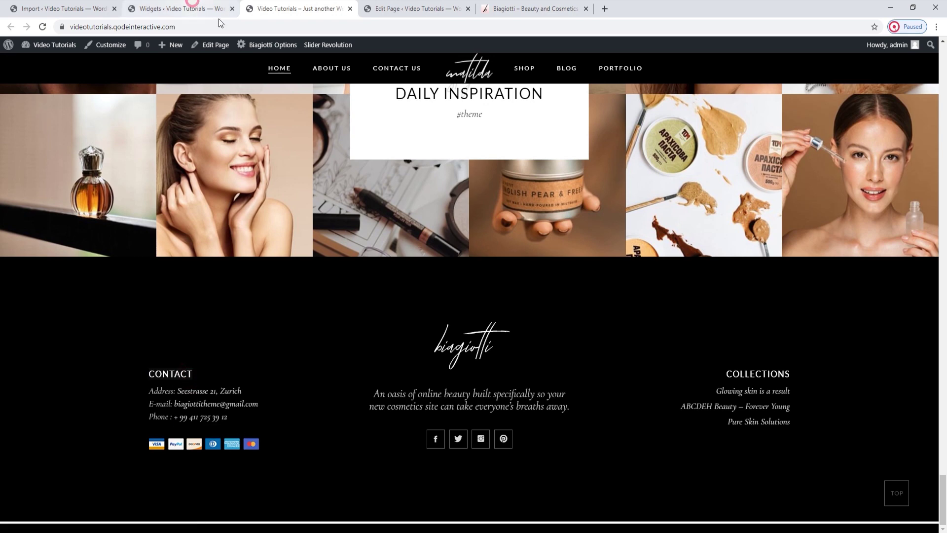
left_click(190, 8)
scroll(627, 350, "up", 1)
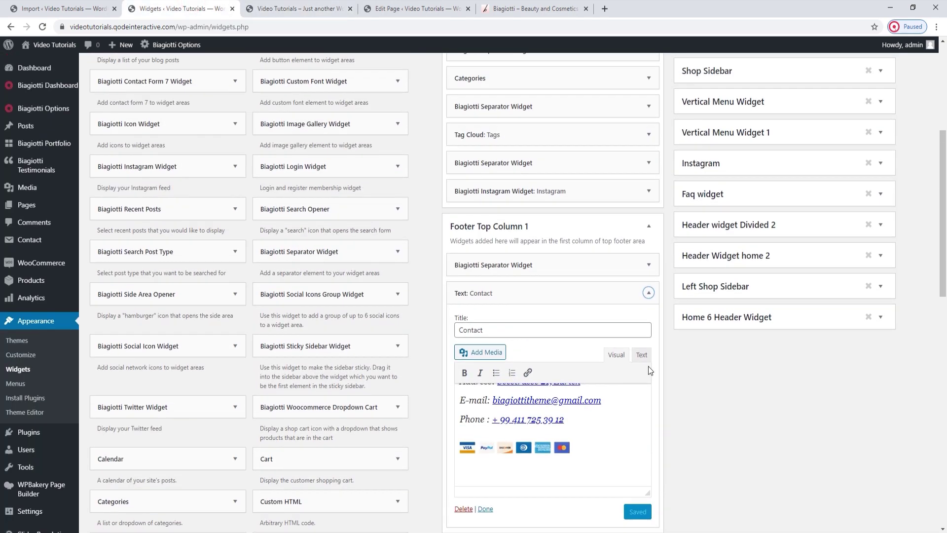
Examine the Contact widget's HTML and visual content, and compare its payment card image with the live home page's footer
left_click(641, 304)
scroll(604, 390, "down", 1)
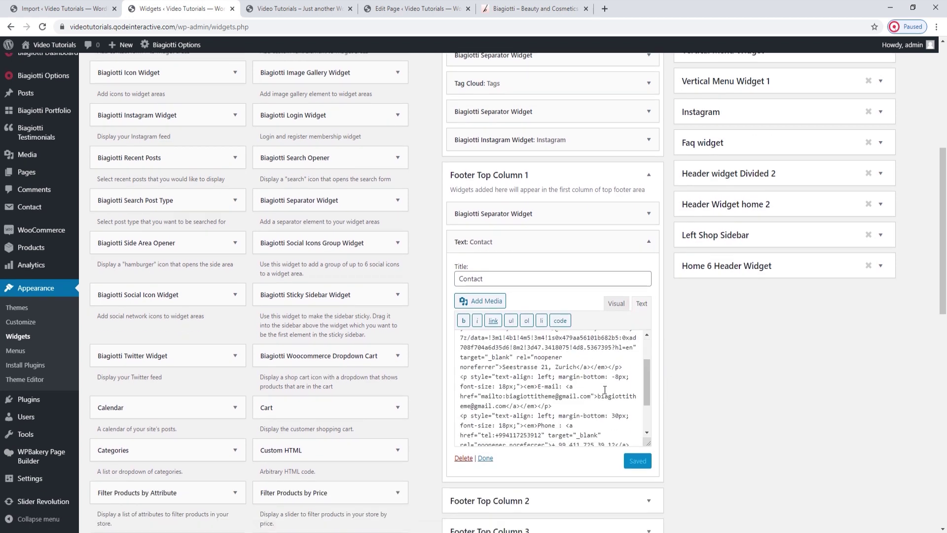
scroll(605, 389, "down", 3)
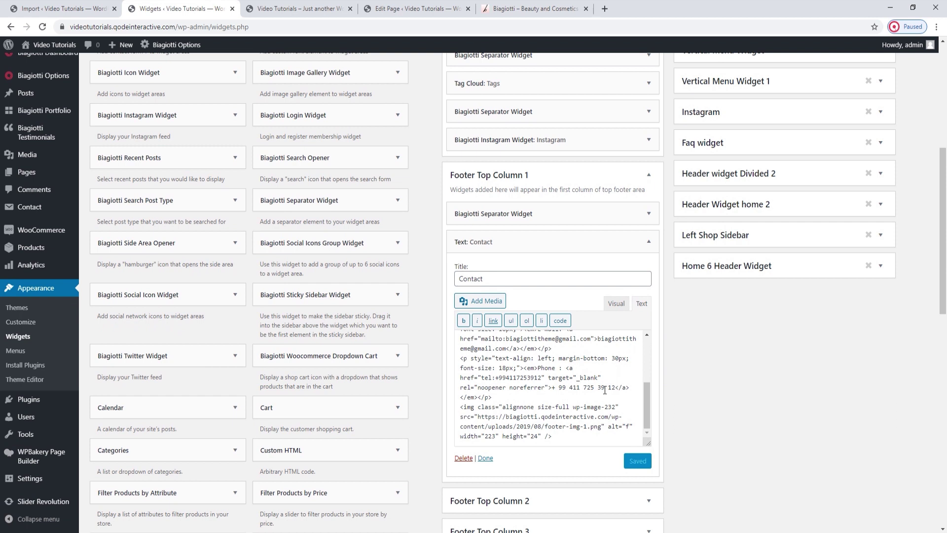
left_click(616, 304)
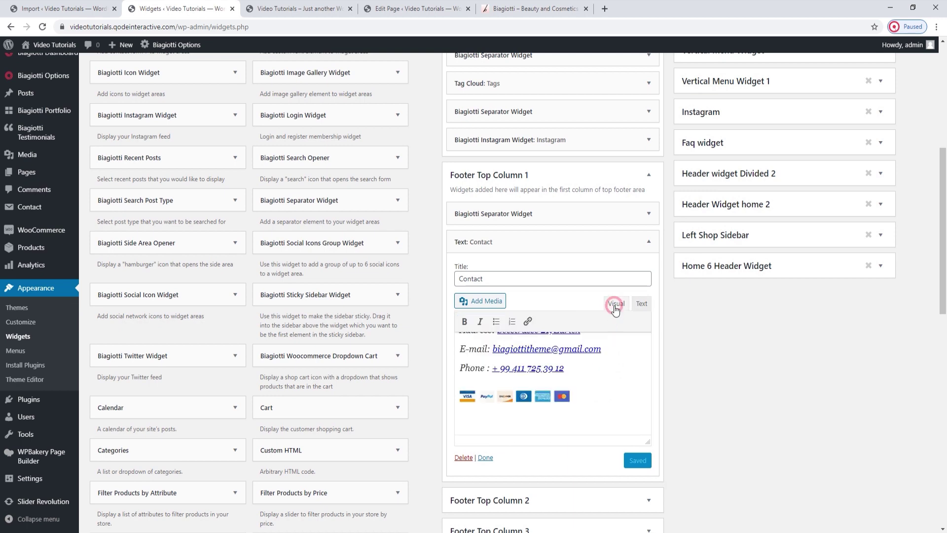
left_click(472, 400)
left_click(494, 418)
left_click(273, 8)
left_click(295, 444)
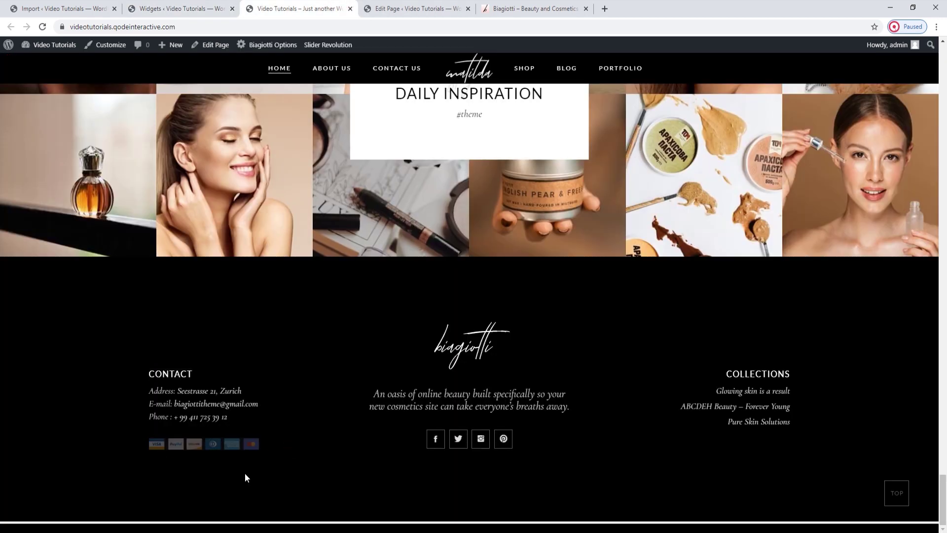
left_click(369, 458)
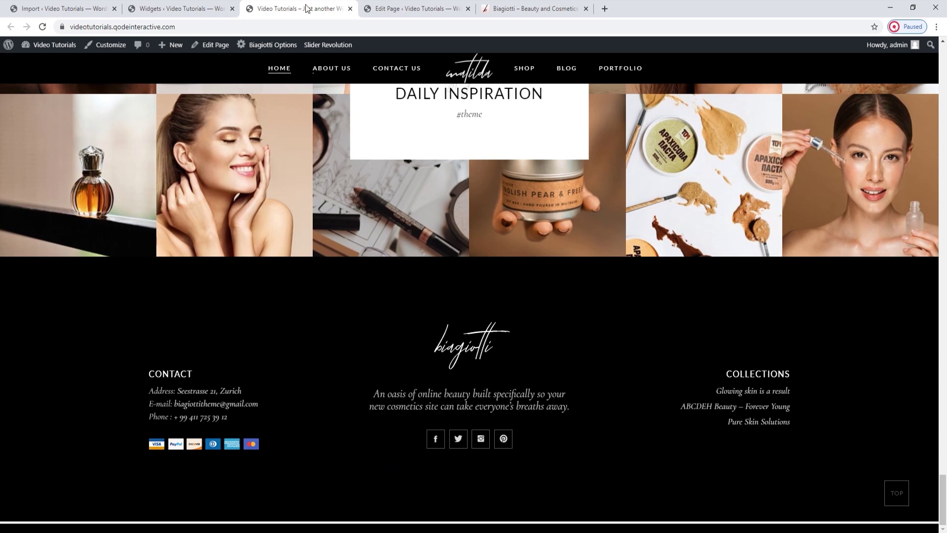
Collapse Footer Top Column 1 and examine the settings of the first separator widget in Footer Top Column 2
left_click(219, 8)
left_click(649, 242)
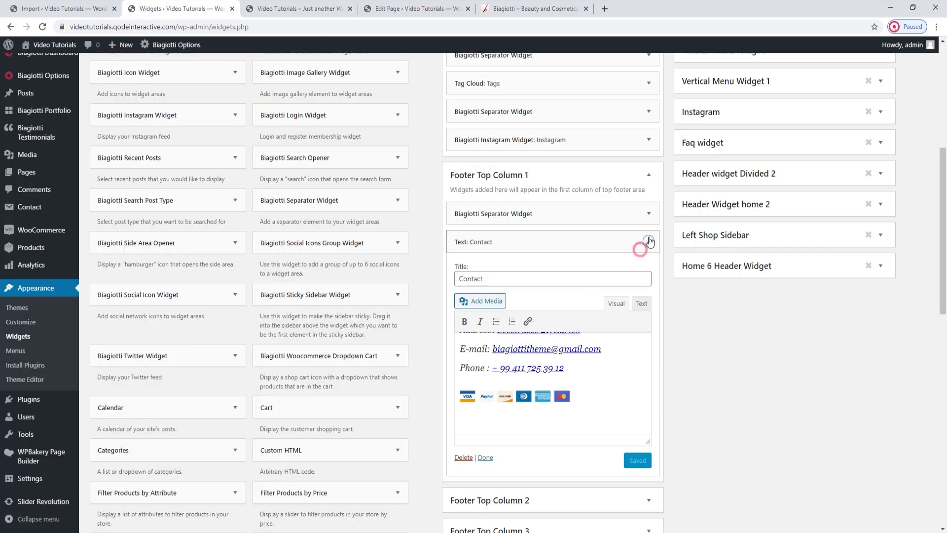
left_click(648, 213)
left_click(648, 174)
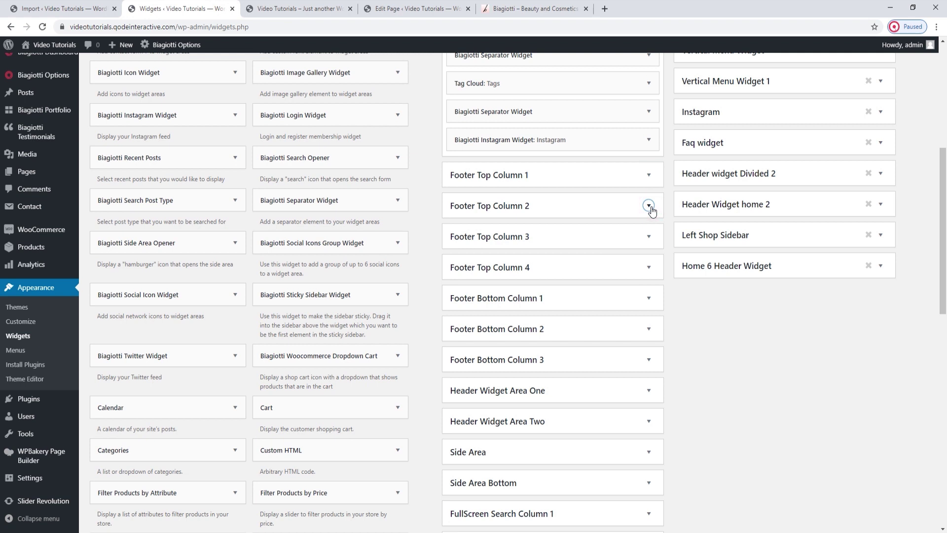
left_click(649, 206)
scroll(656, 222, "down", 1)
left_click(649, 194)
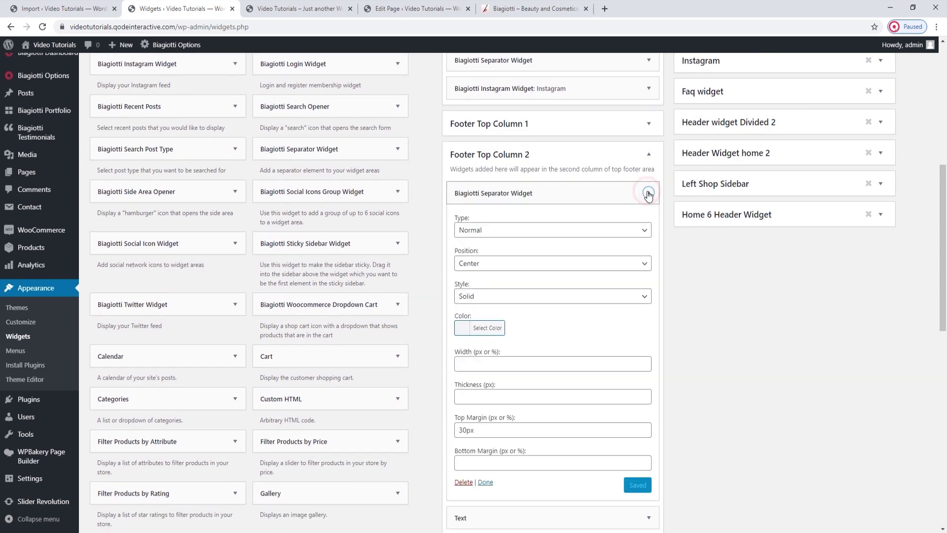
Collapse the separator and show the HTML code of the text widget holding the logo in Footer Top Column 2
left_click(649, 194)
left_click(648, 219)
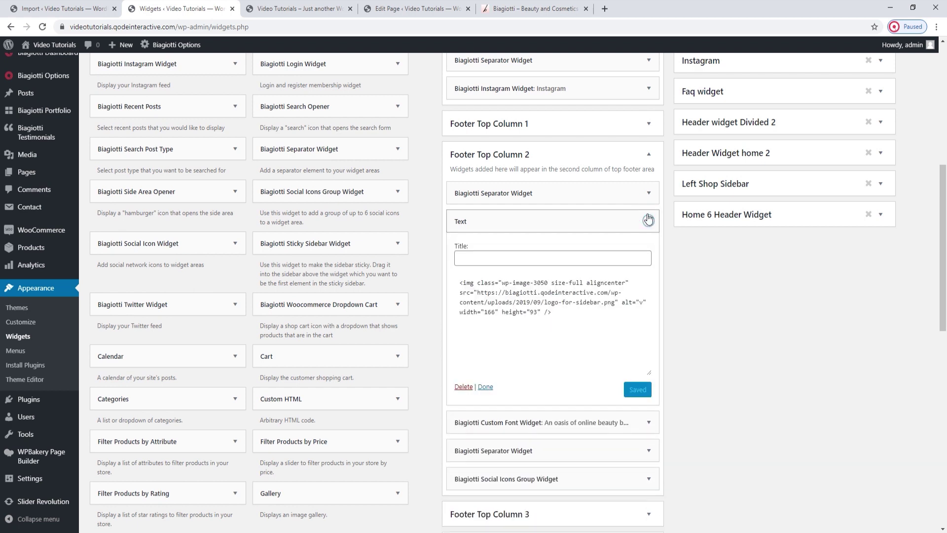
left_click(642, 283)
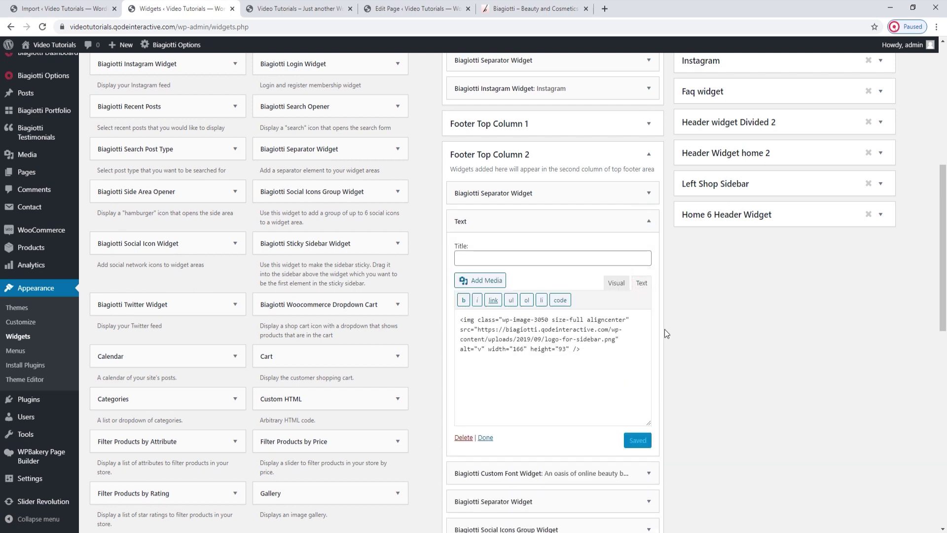
Open the Media Library in a new browser tab and upload logo-footer.png
middle_click(27, 155)
left_click(296, 9)
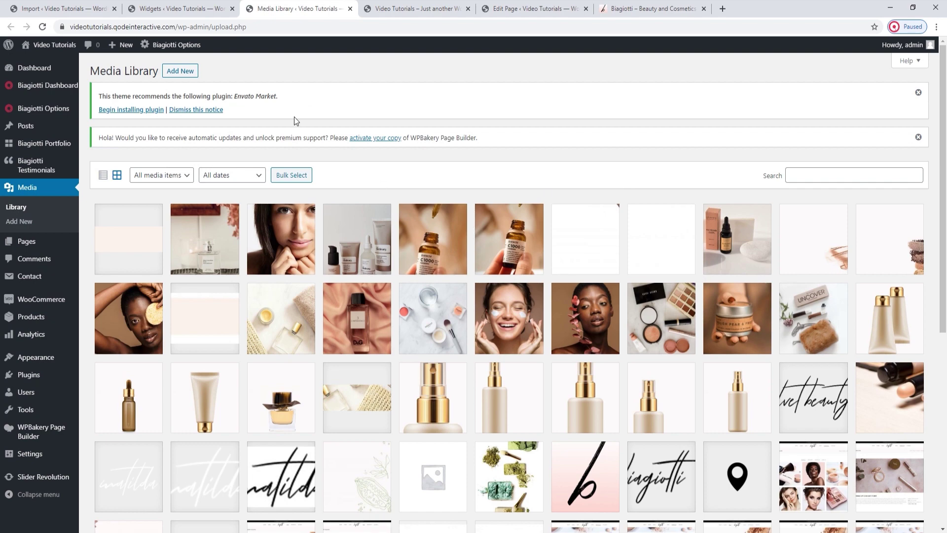
left_click(180, 71)
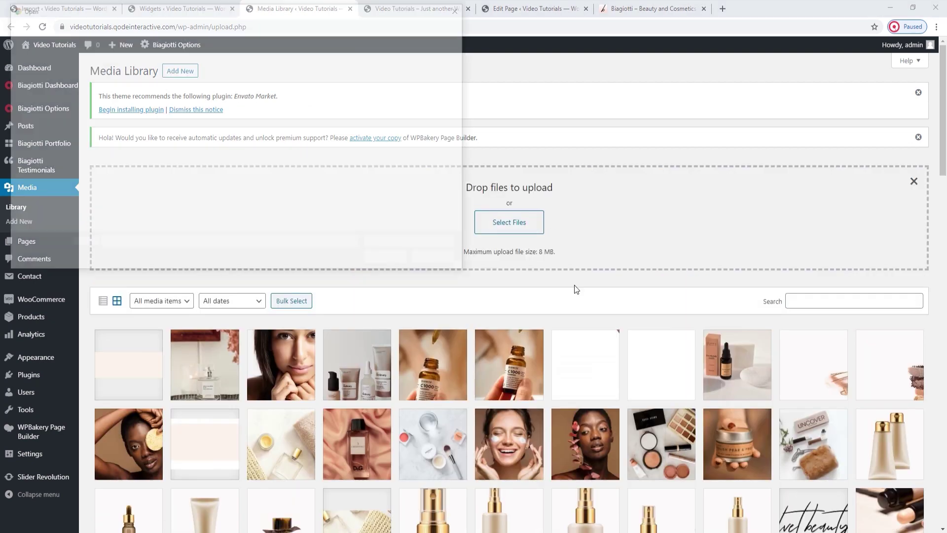
left_click(118, 204)
left_click(400, 261)
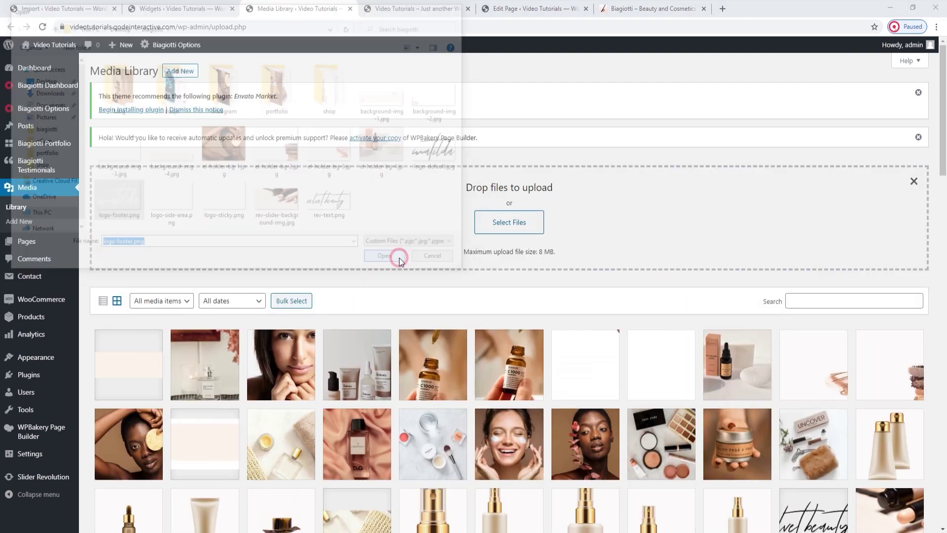
Open the attachment details of the uploaded logo-footer image and copy its file link
left_click(158, 365)
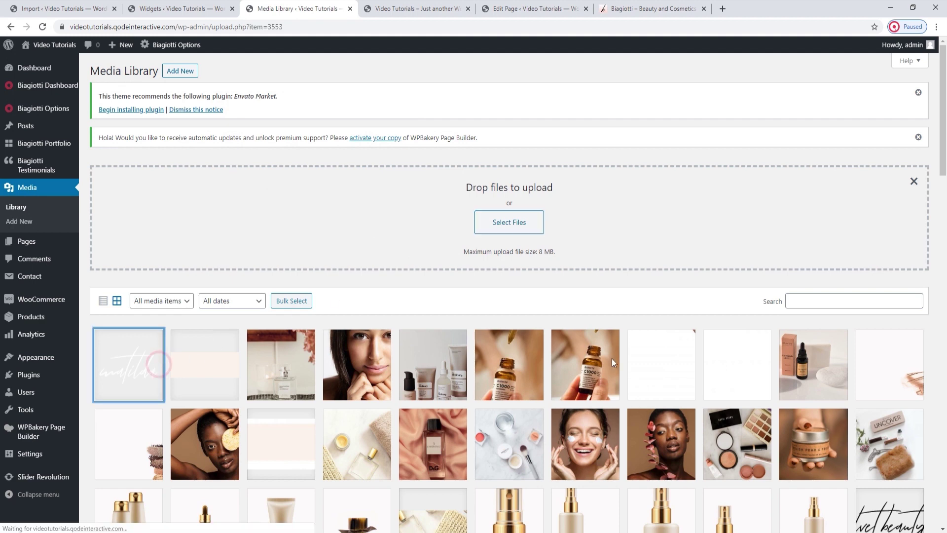
triple_click(791, 317)
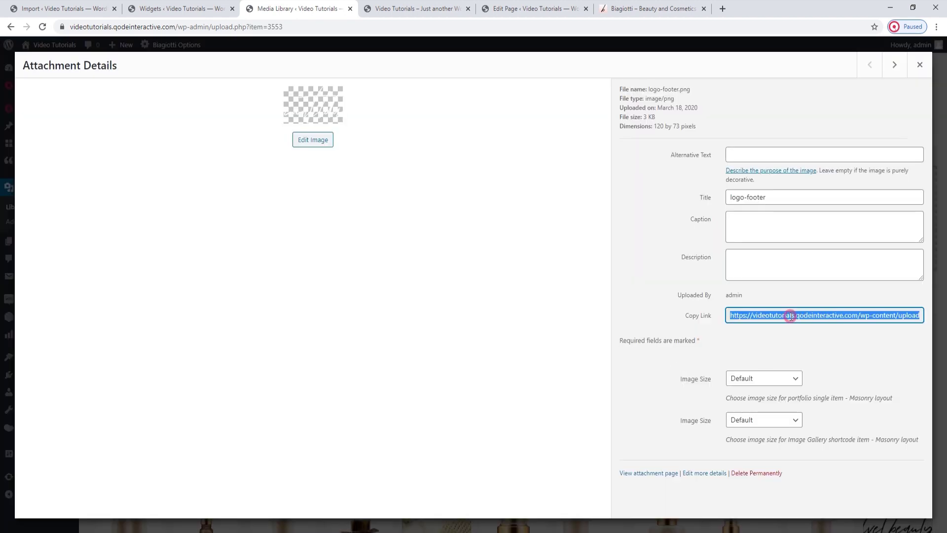
right_click(786, 317)
left_click(760, 325)
Replace the image source URL in Footer Top Column 2's text widget with the copied logo-footer.png link and save the widget
left_click(417, 8)
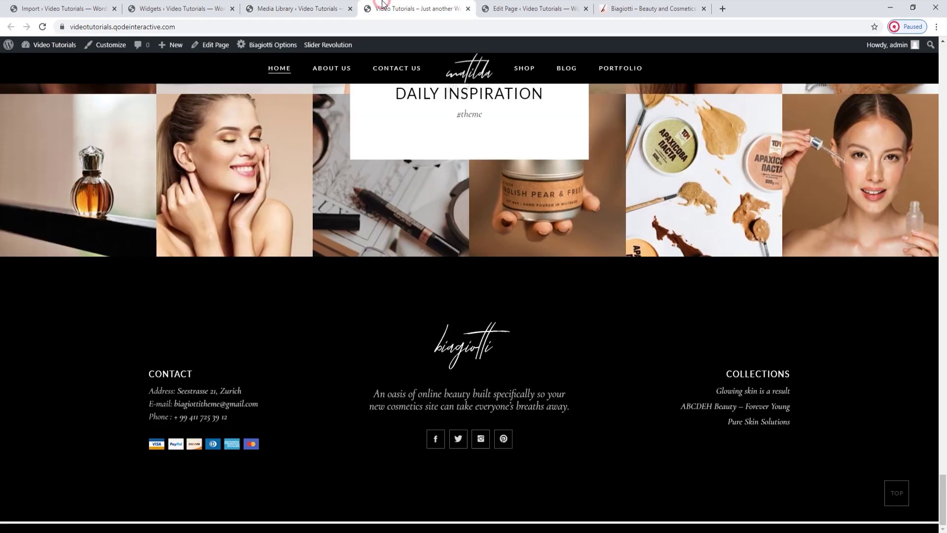
left_click(192, 6)
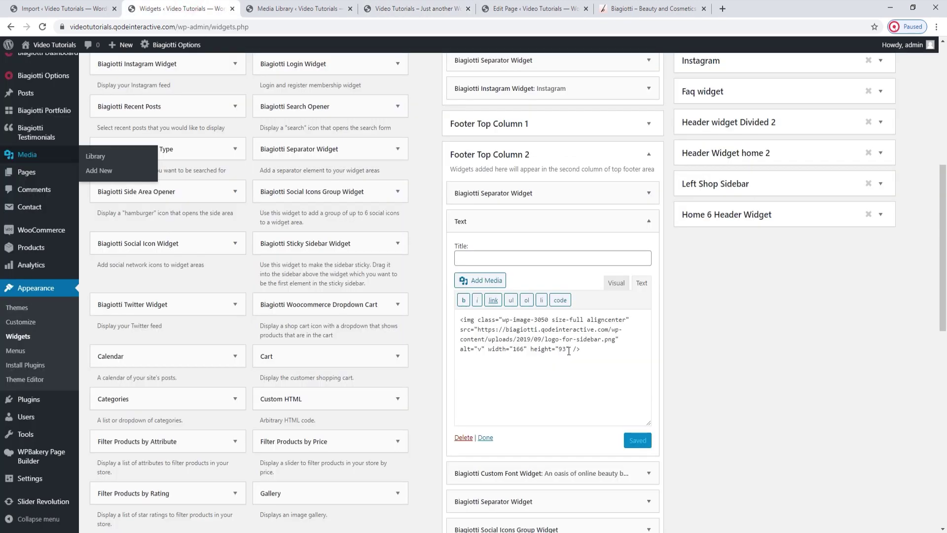
left_click_drag(615, 340, 477, 328)
right_click(477, 329)
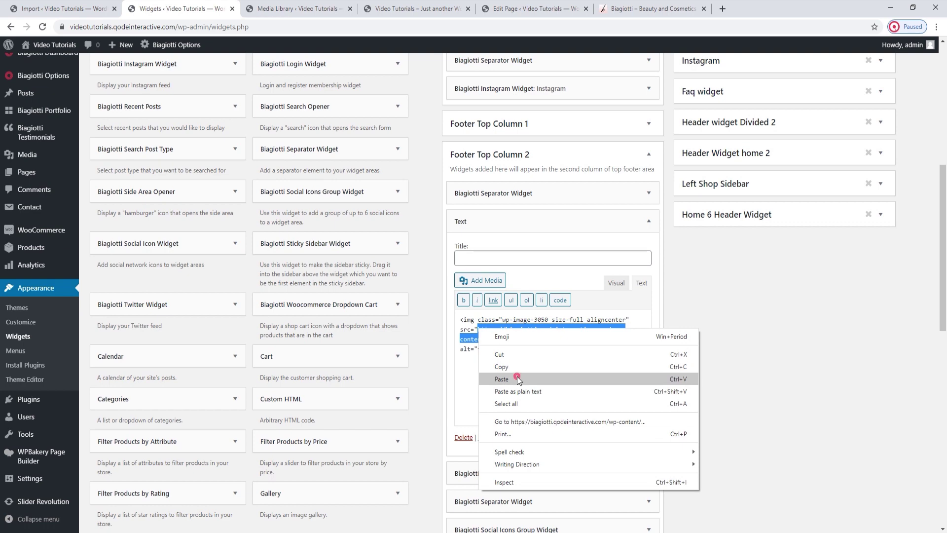
left_click(517, 377)
left_click(639, 439)
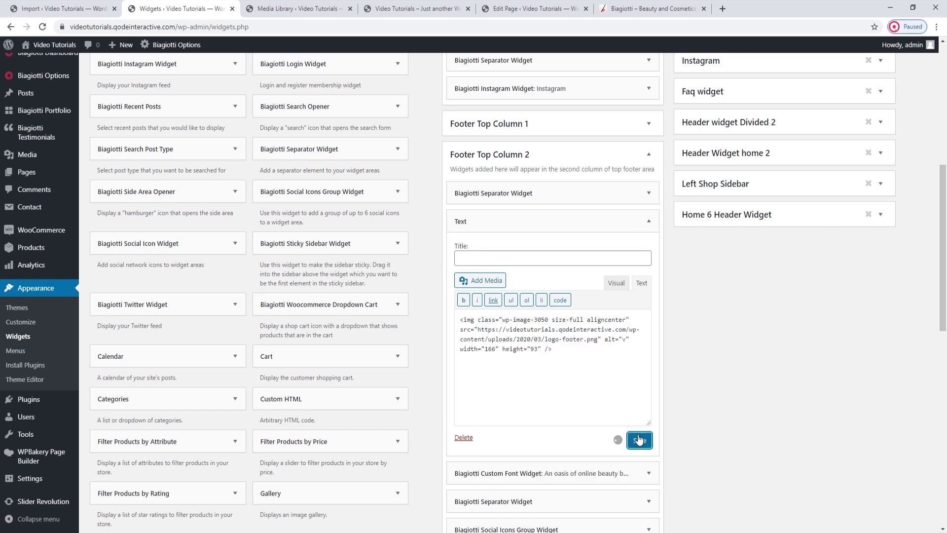
Reload the live home page to check its footer logo, dismiss the subscribe pop-up and close the Media Library tab
left_click(395, 8)
left_click(42, 27)
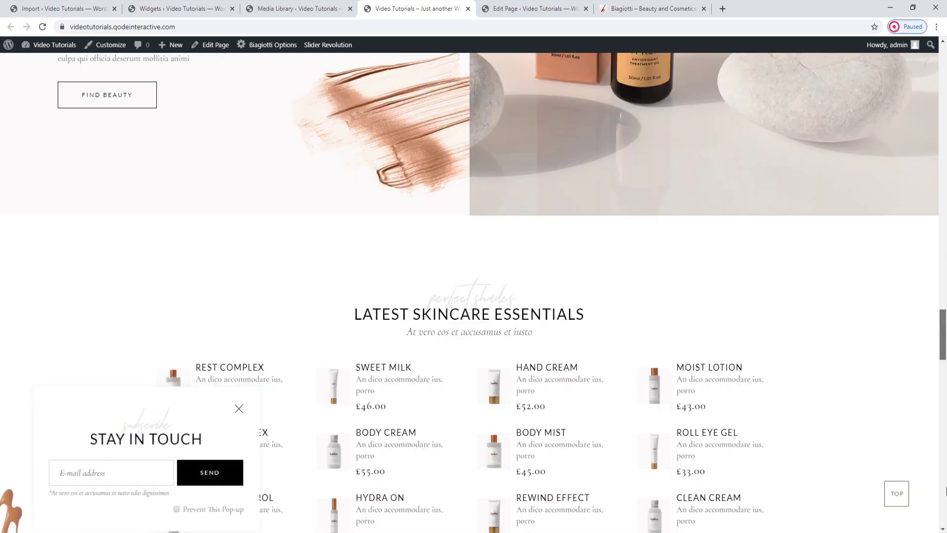
scroll(945, 490, "down", 15)
left_click(242, 407)
left_click(316, 8)
left_click(350, 9)
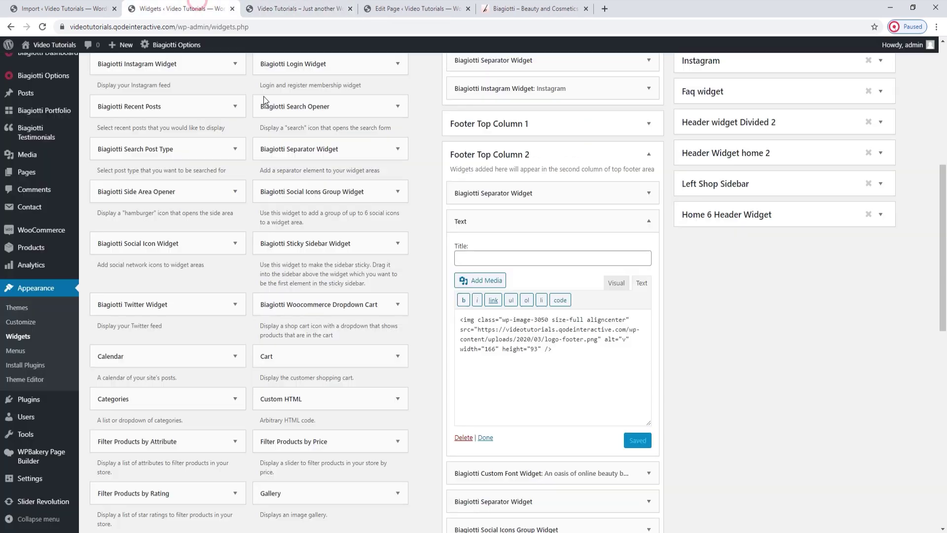
Open the Custom Font widget in Footer Top Column 2 and compare its title text with the live footer's tagline
left_click(649, 220)
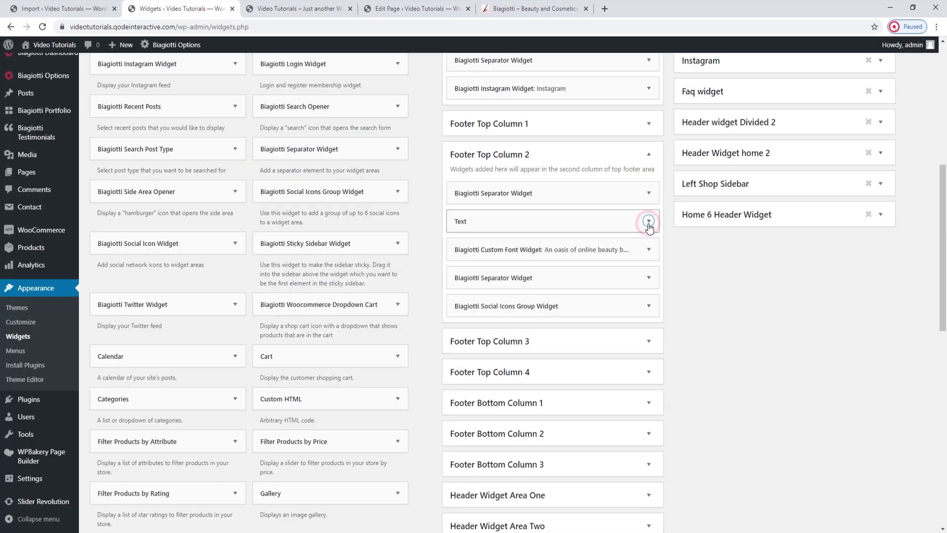
left_click(649, 250)
scroll(652, 256, "down", 1)
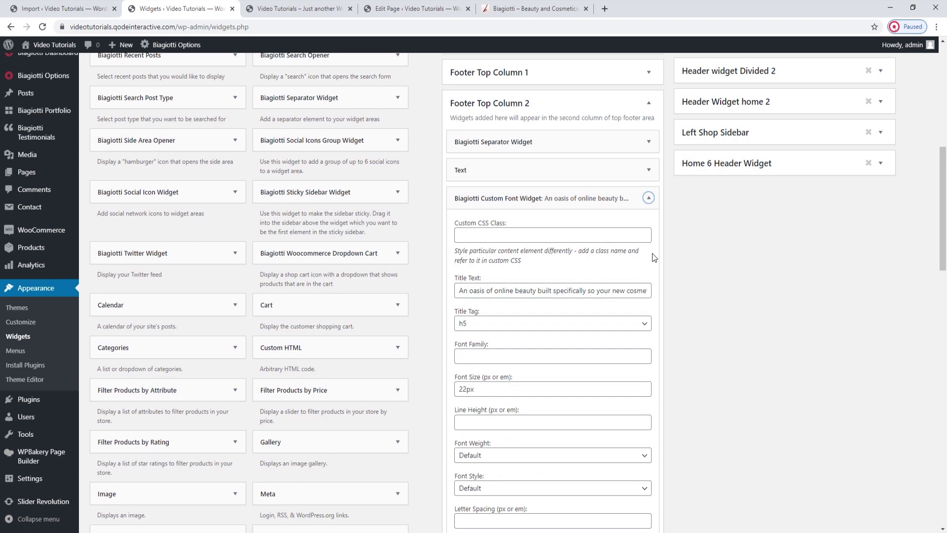
triple_click(517, 289)
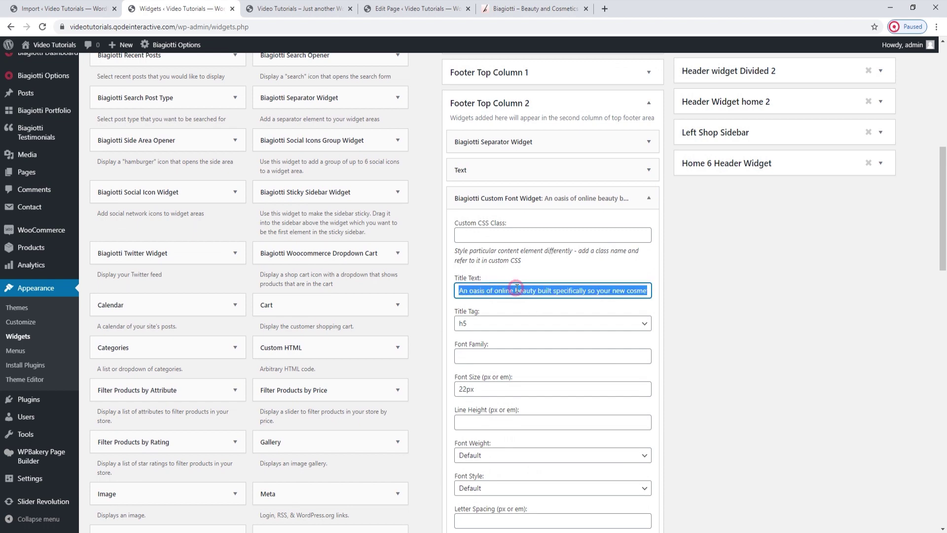
left_click(279, 7)
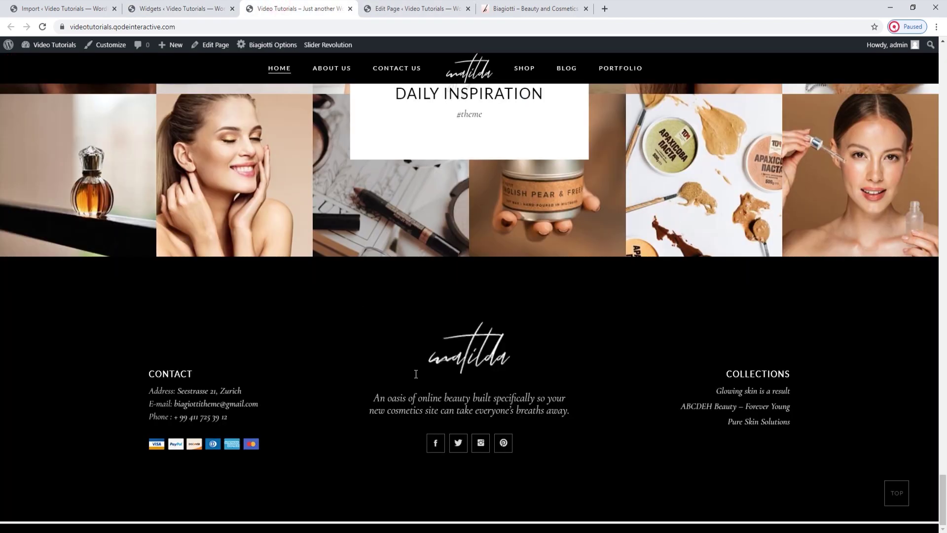
left_click(178, 8)
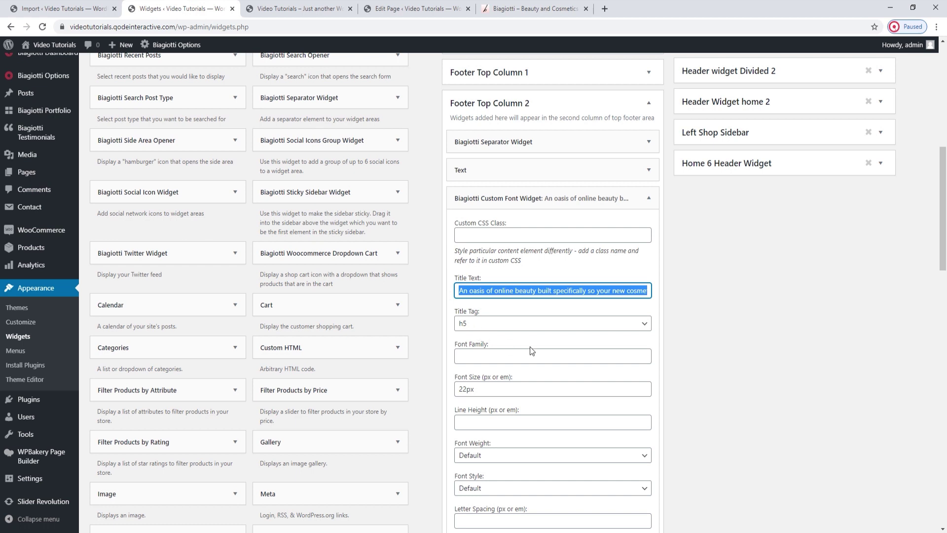
Review the Custom Font widget's title tag, font, text transform, color and alignment settings against the tagline in the live footer
left_click(523, 324)
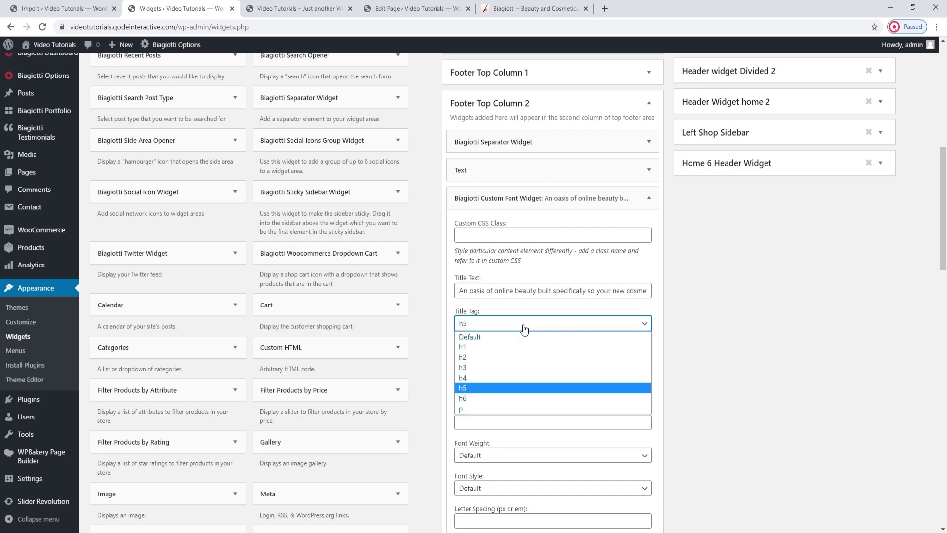
left_click(523, 324)
scroll(524, 330, "down", 1)
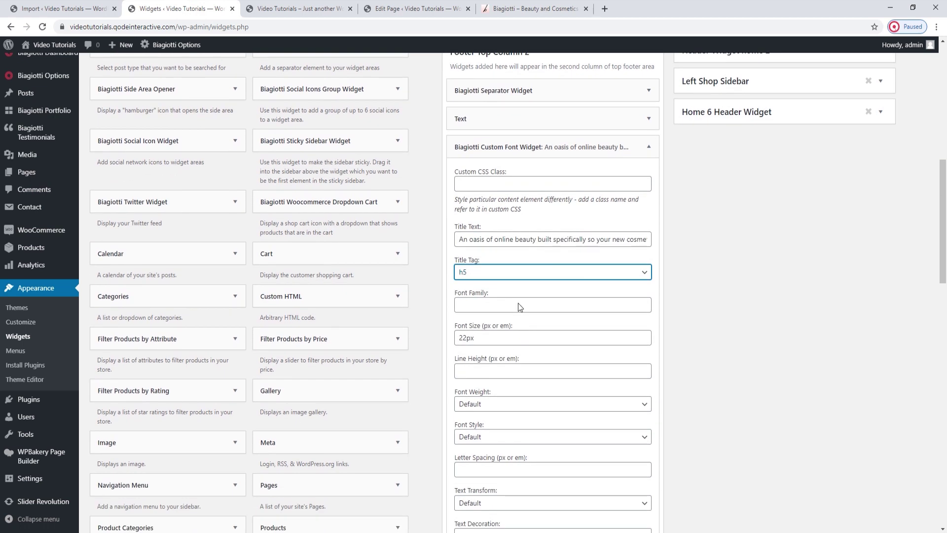
scroll(524, 328, "down", 1)
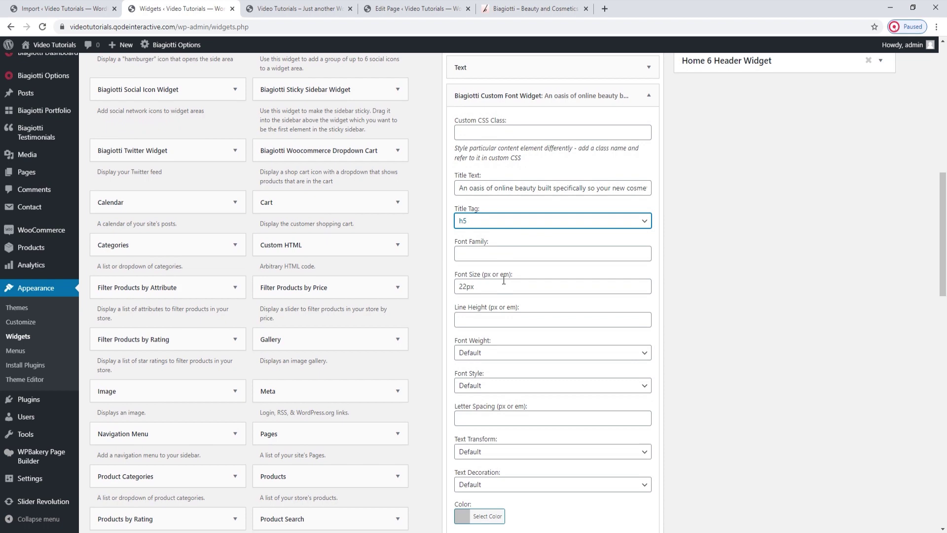
scroll(504, 279, "down", 2)
scroll(504, 283, "down", 2)
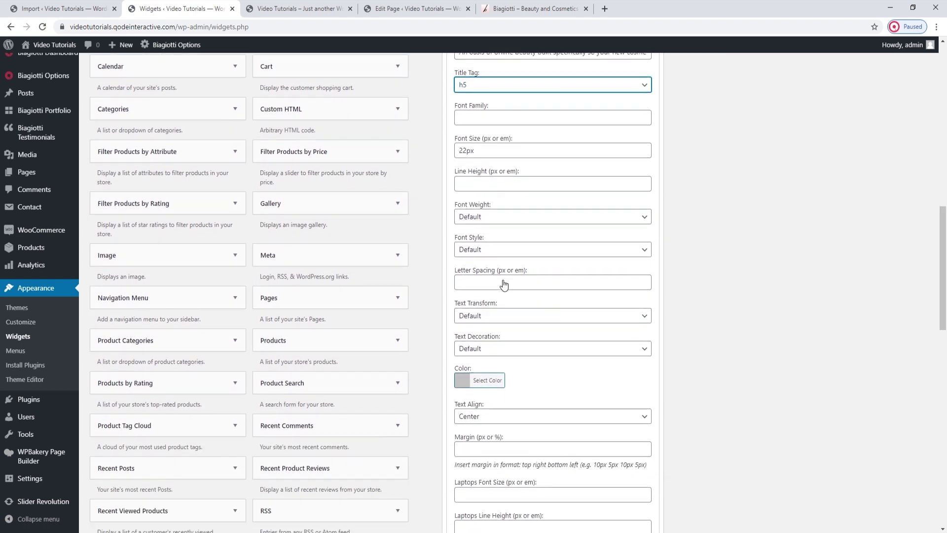
left_click(496, 321)
left_click(495, 321)
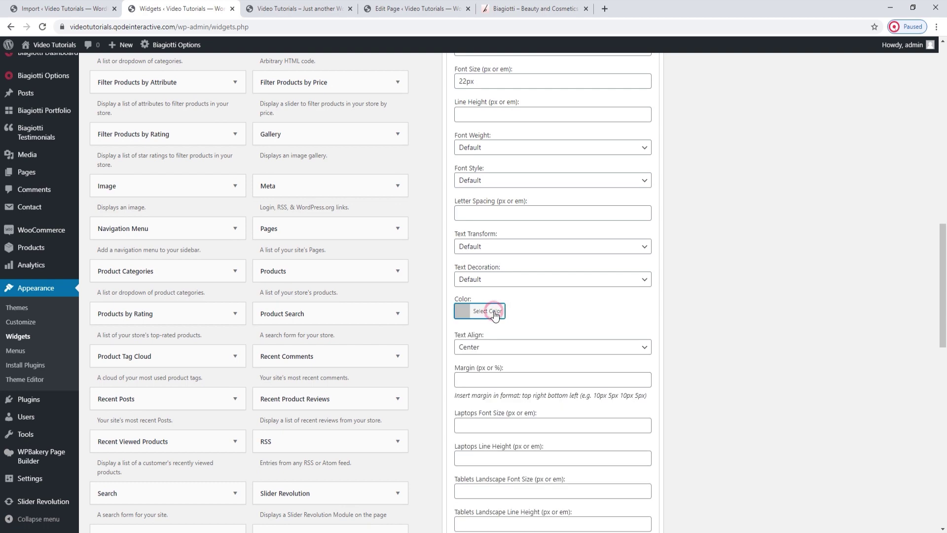
scroll(526, 305, "down", 1)
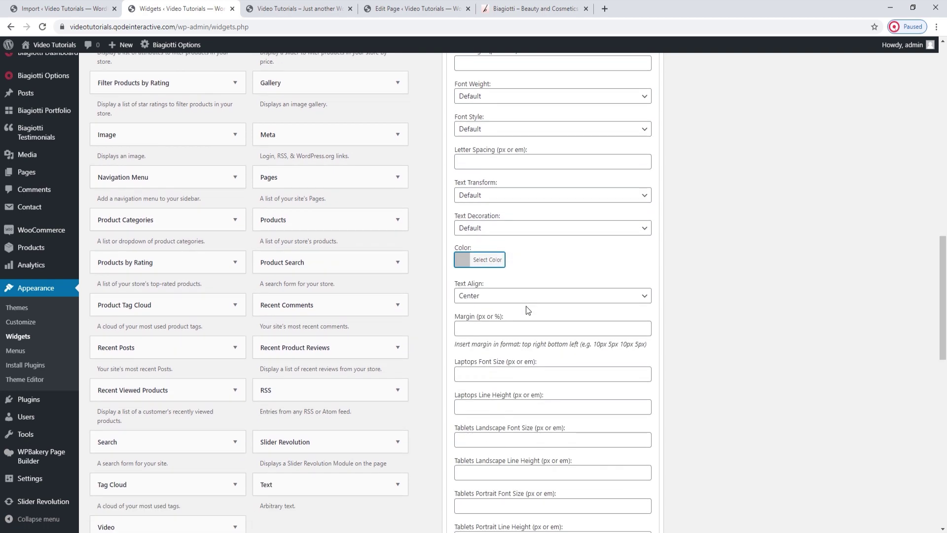
left_click(296, 8)
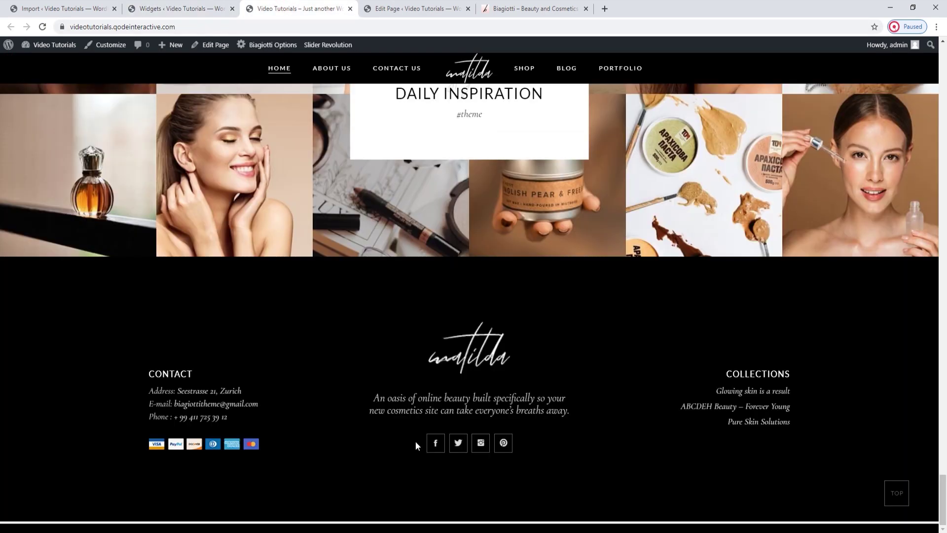
left_click(183, 8)
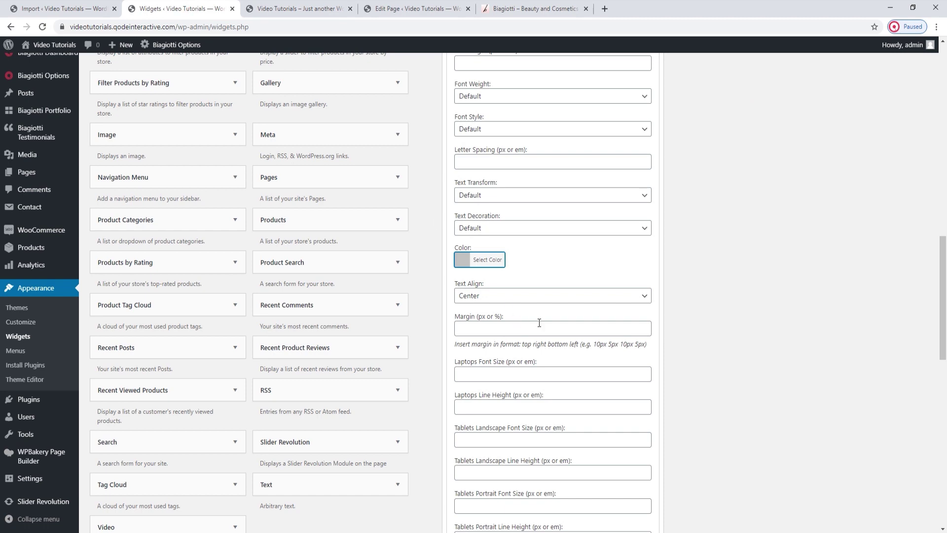
Review the Custom Font widget's margin and responsive font size and line height settings for laptops, tablets and mobiles, and collapse the widget
scroll(540, 322, "down", 3)
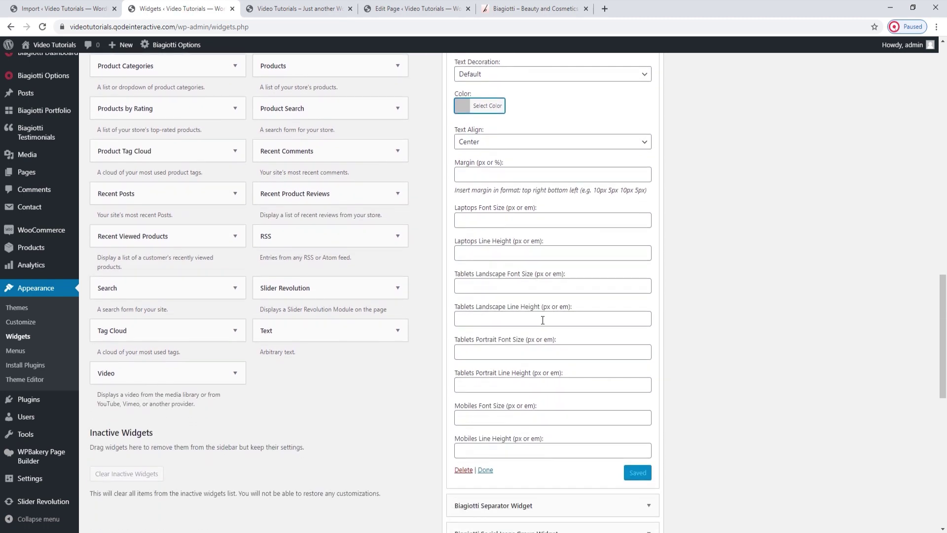
scroll(543, 320, "up", 3)
scroll(542, 320, "up", 3)
scroll(545, 330, "down", 4)
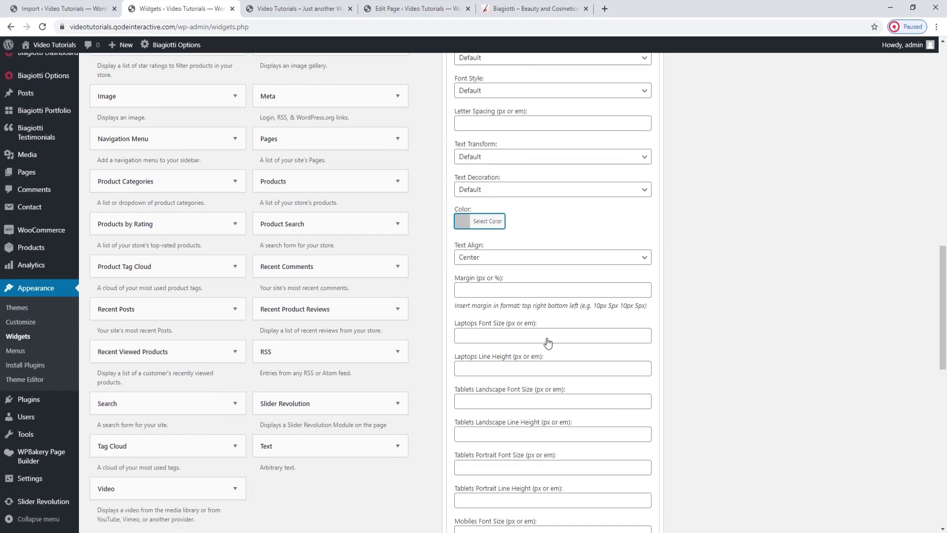
scroll(543, 328, "down", 1)
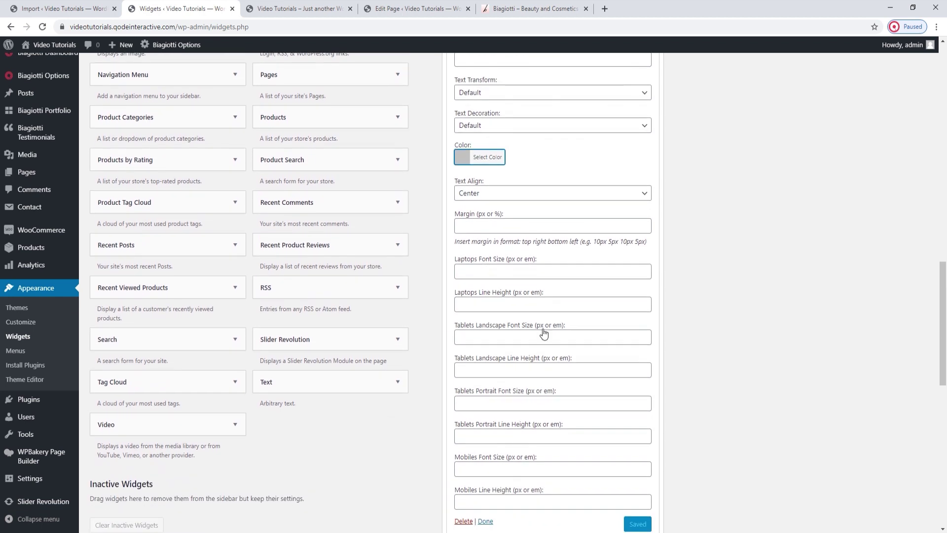
scroll(543, 354, "up", 8)
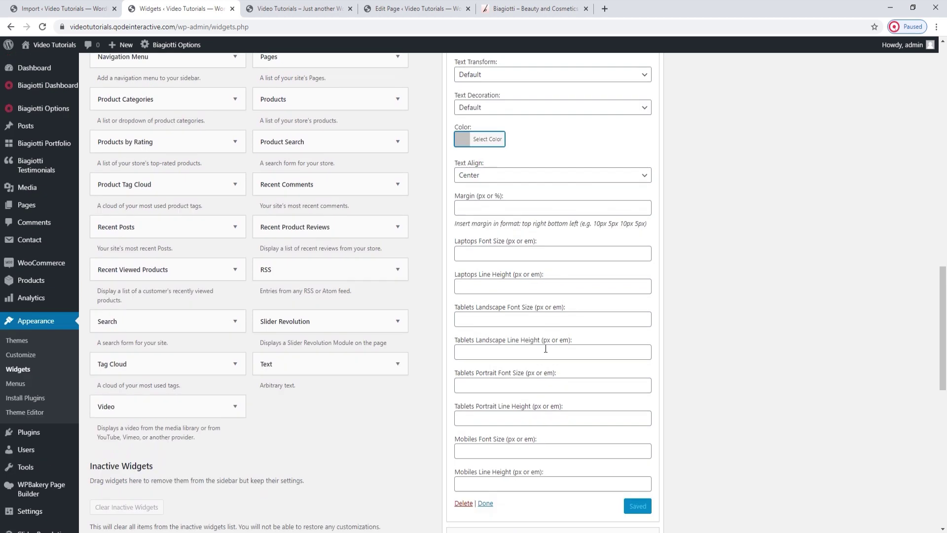
scroll(639, 231, "up", 2)
left_click(648, 249)
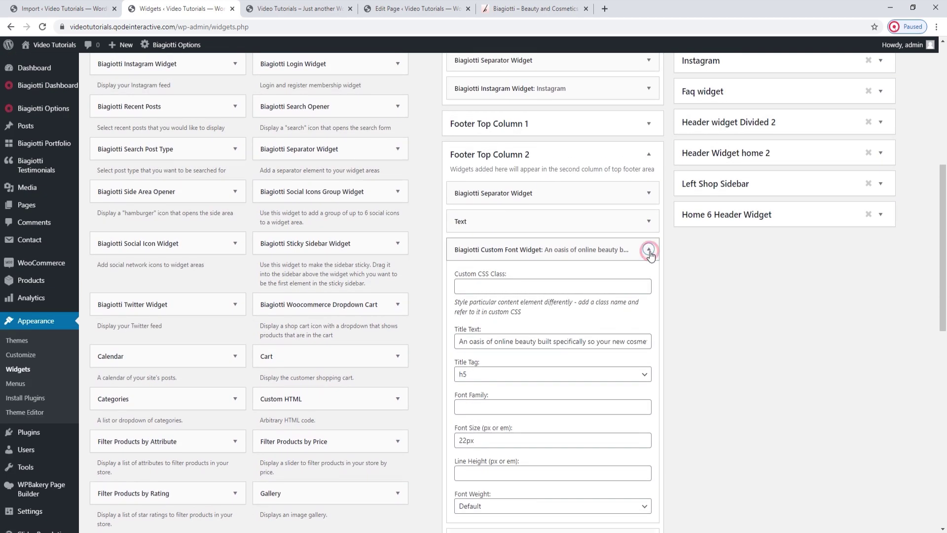
Examine the lower Separator widget and the Social Icons Group widget in Footer Top Column 2, comparing the icons with the live footer
left_click(649, 274)
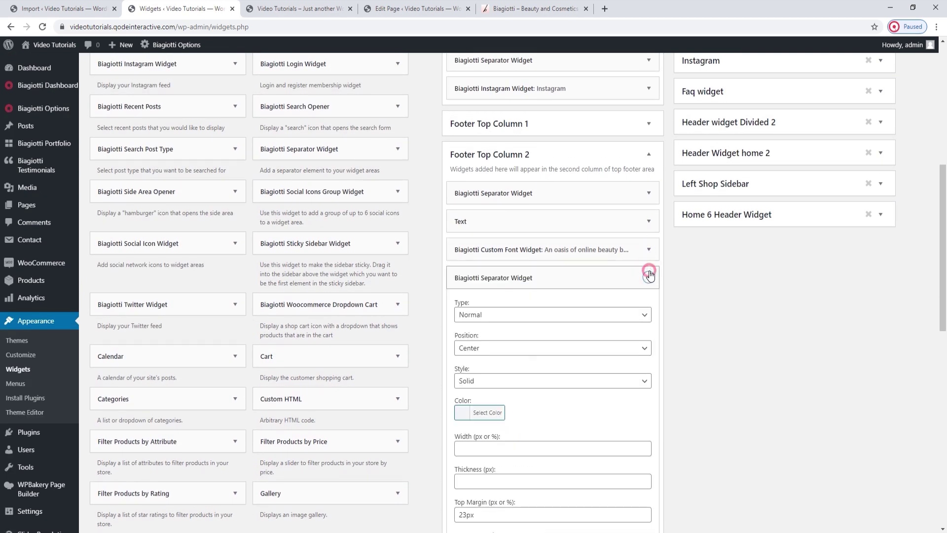
left_click(649, 274)
left_click(648, 307)
scroll(645, 305, "down", 1)
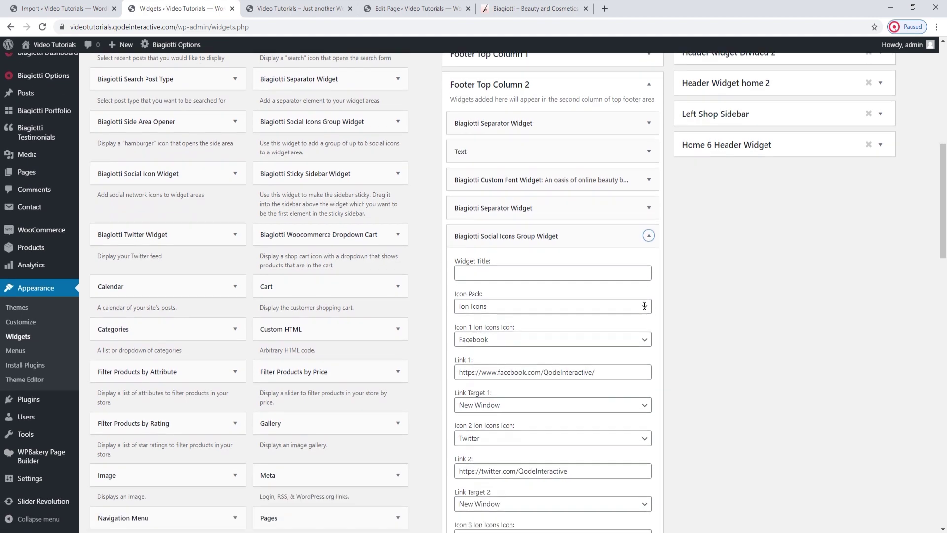
left_click(301, 8)
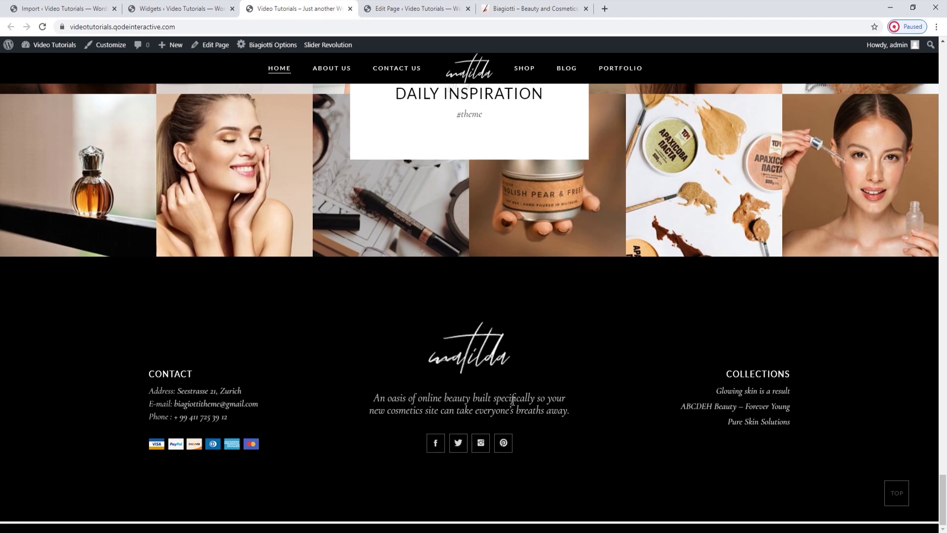
left_click(209, 4)
left_click(649, 204)
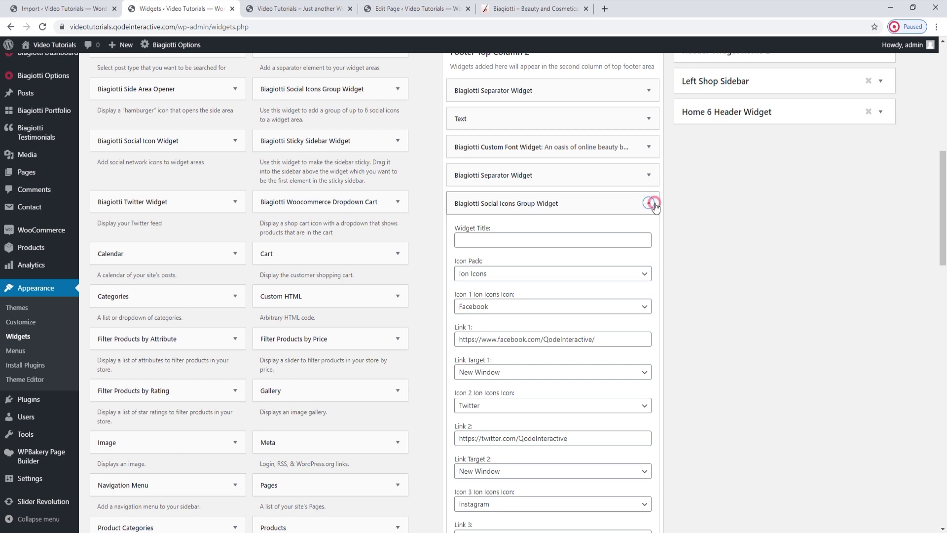
Expand the Text widget in Footer Top Column 3 and compare its links with the Collections column in the live footer
left_click(650, 237)
scroll(649, 237, "down", 1)
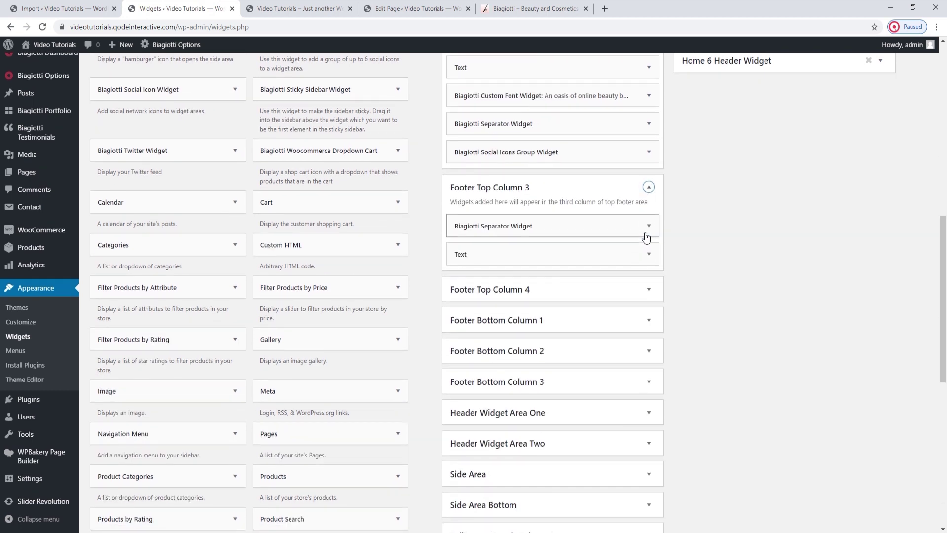
left_click(648, 254)
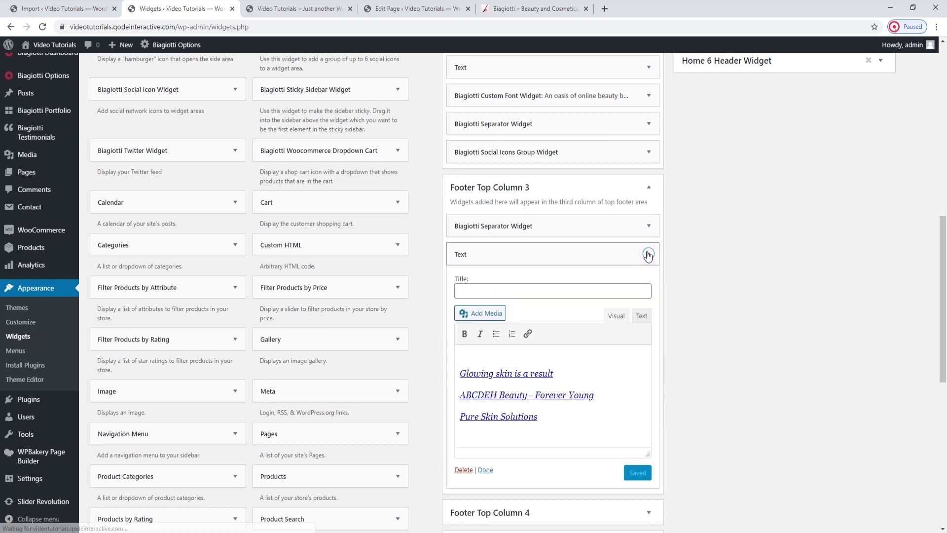
left_click(291, 8)
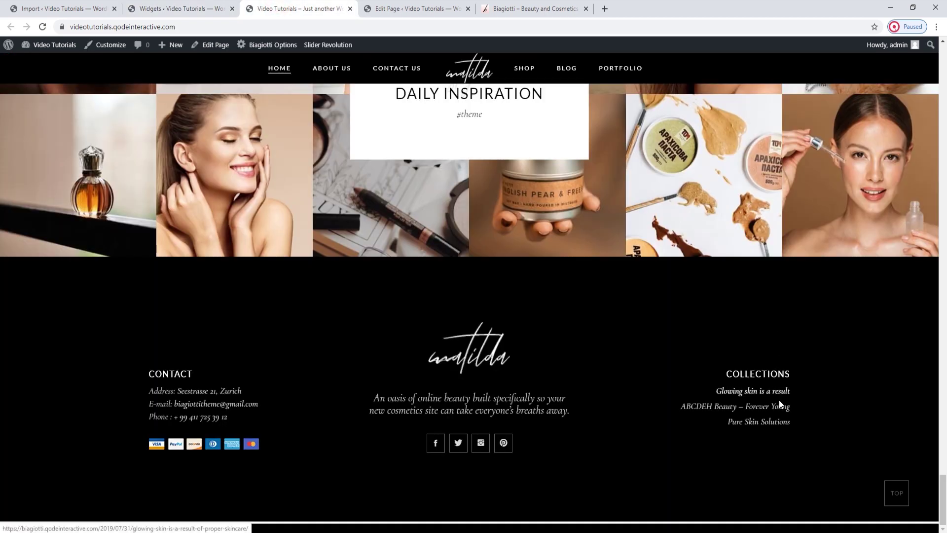
left_click(217, 9)
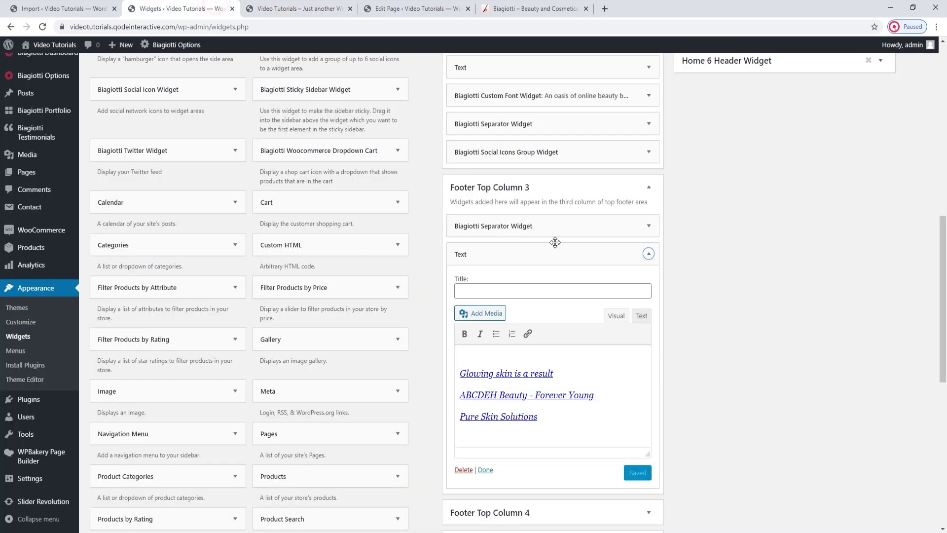
Show the HTML code of Footer Top Column 3's Text widget and examine the Collections heading, its styling and the first link's URL
left_click(642, 315)
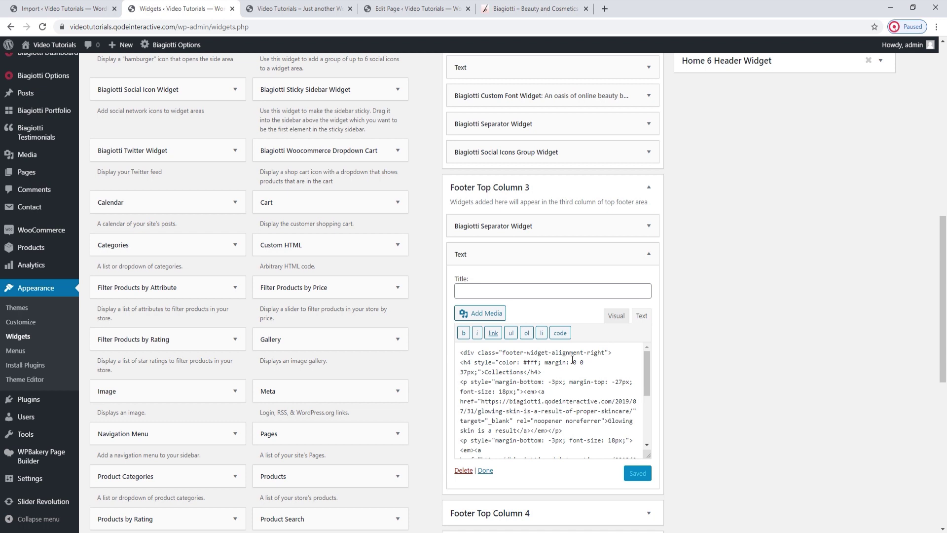
left_click(523, 372)
double_click(523, 372)
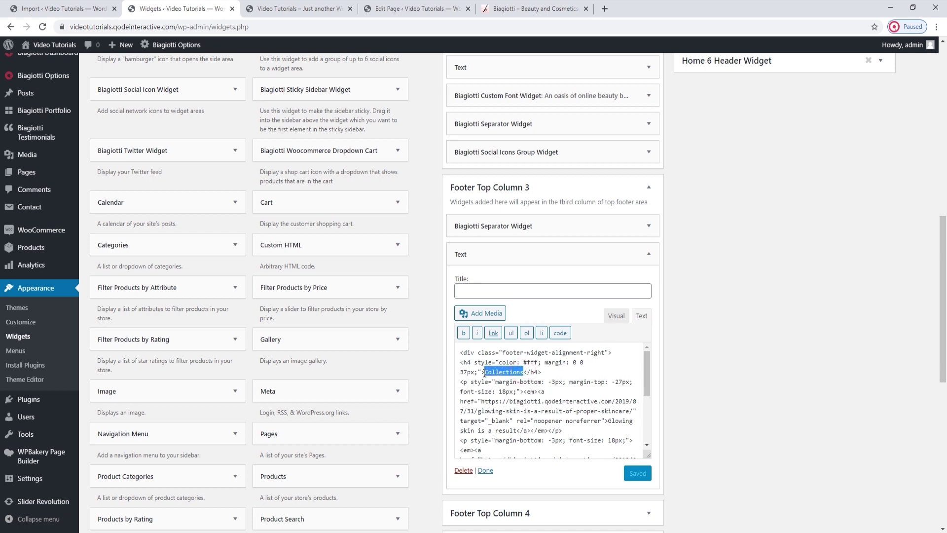
left_click(524, 372)
left_click_drag(634, 411, 482, 401)
left_click(492, 360)
key("Home")
key("Right")
key("Right")
key("Right")
key("Right")
Assign Footer Menu Bottom to the Navigation Menu widget in Footer Bottom Column 1, save it and reload the live home page
left_click(343, 7)
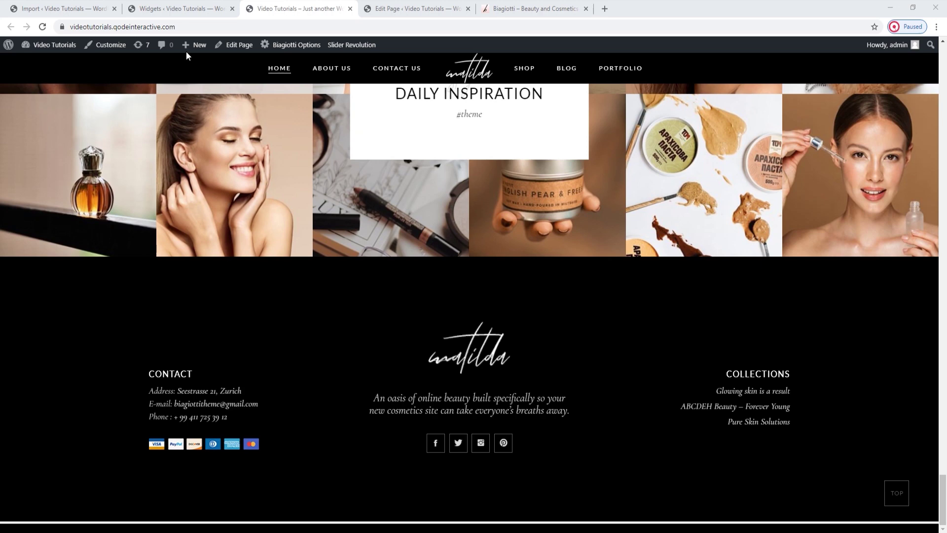
left_click(179, 12)
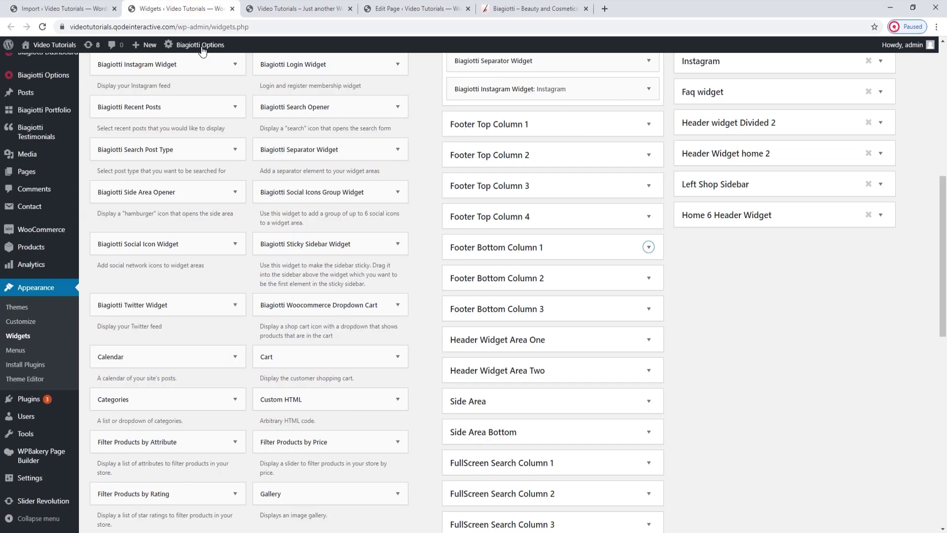
left_click(640, 252)
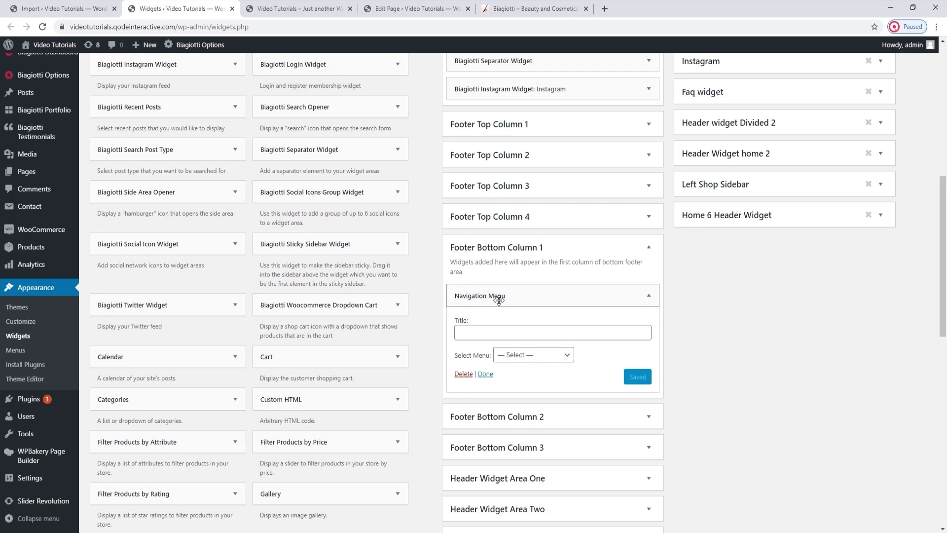
left_click(524, 360)
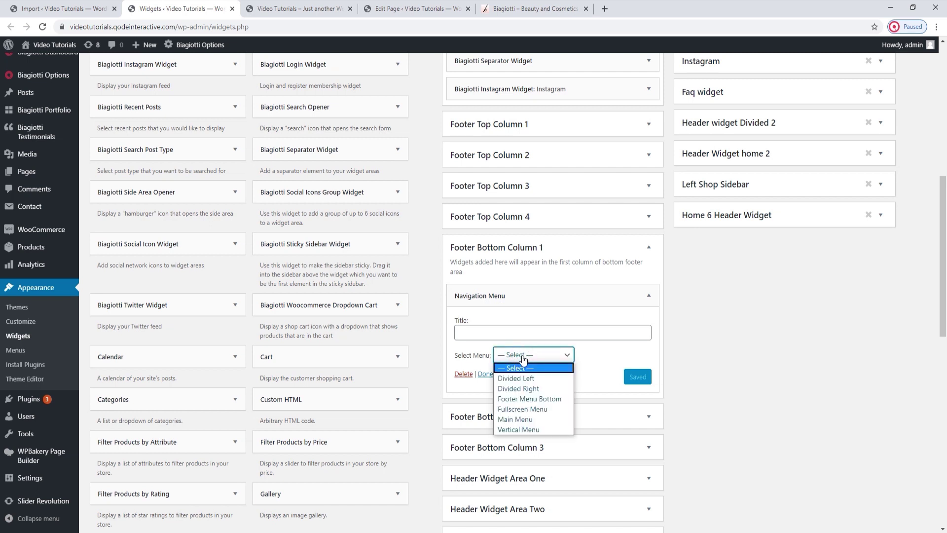
left_click(517, 399)
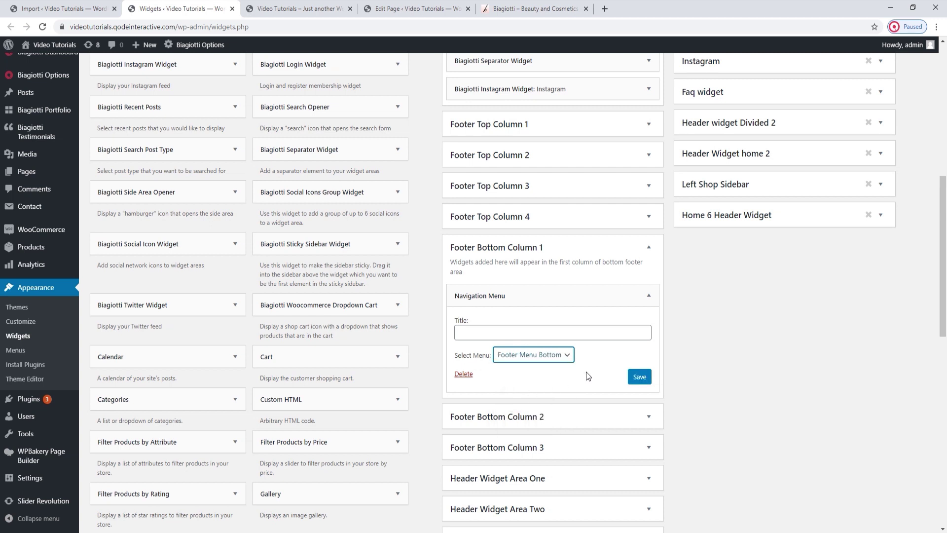
left_click(633, 378)
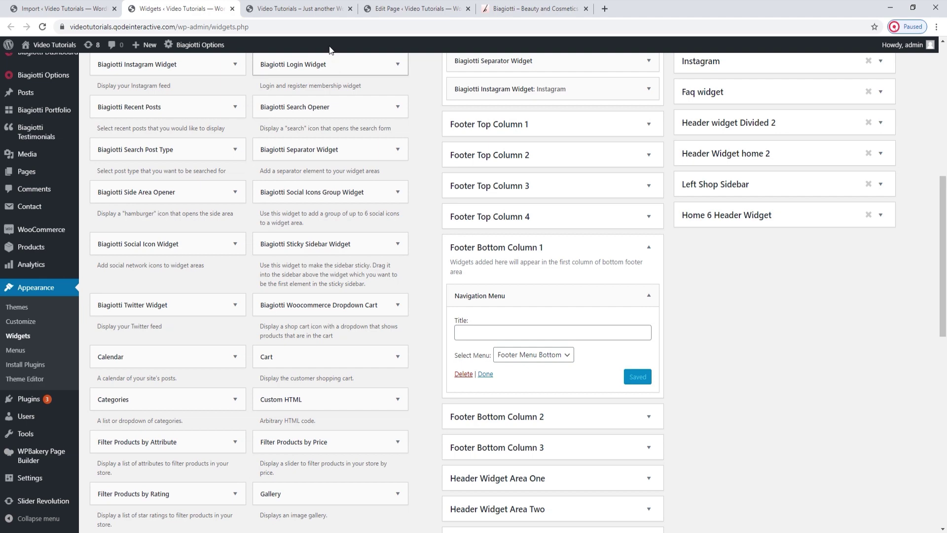
left_click(313, 8)
left_click(42, 27)
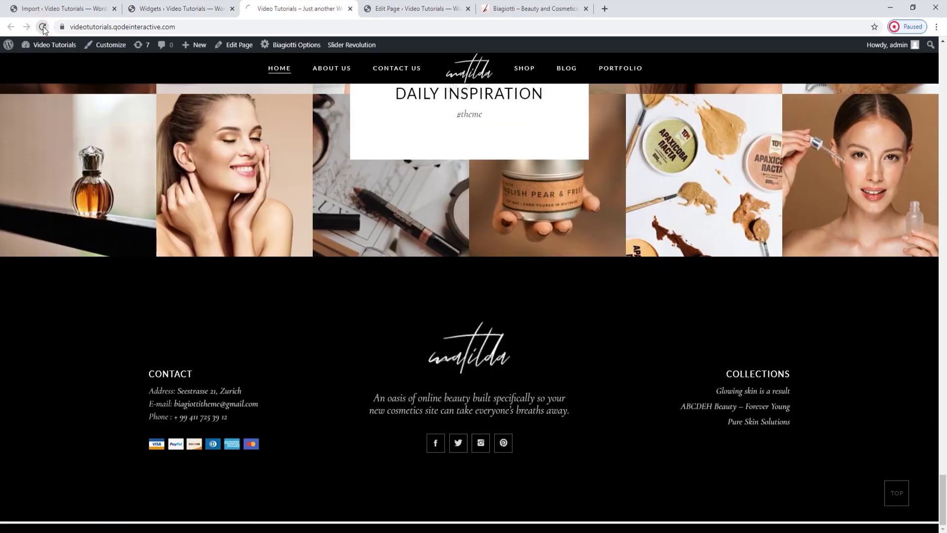
Check the bottom menu in the live footer, and open the WordPress Menus page in a new tab to view Footer Menu Bottom's items
scroll(290, 277, "down", 6)
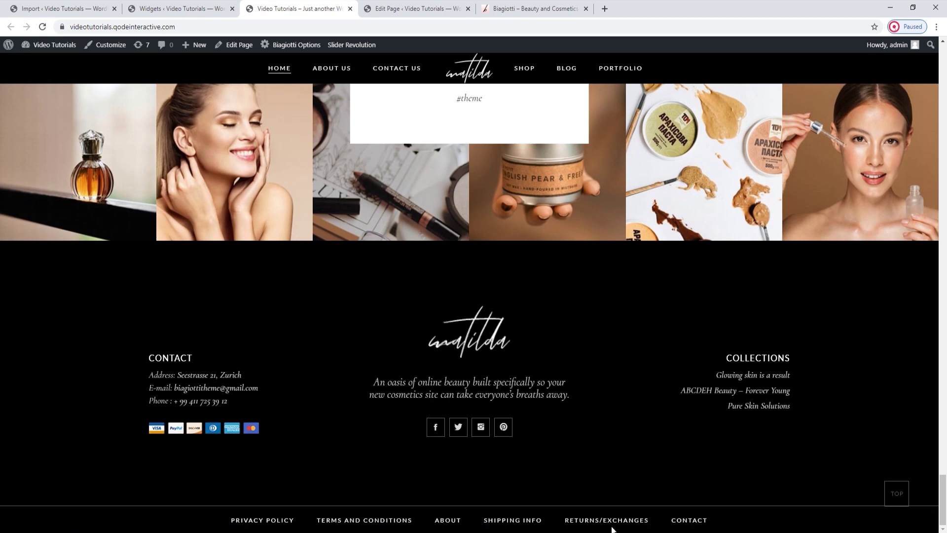
left_click(177, 8)
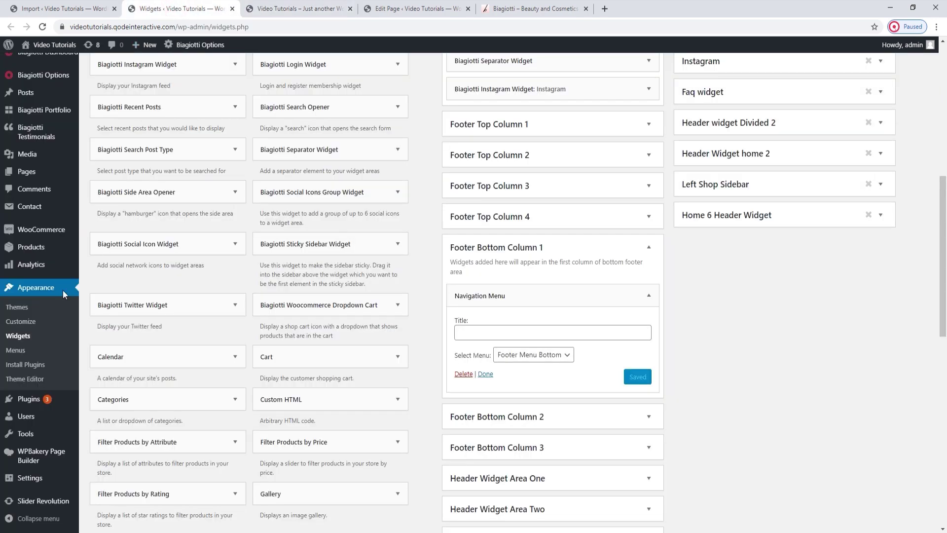
middle_click(18, 350)
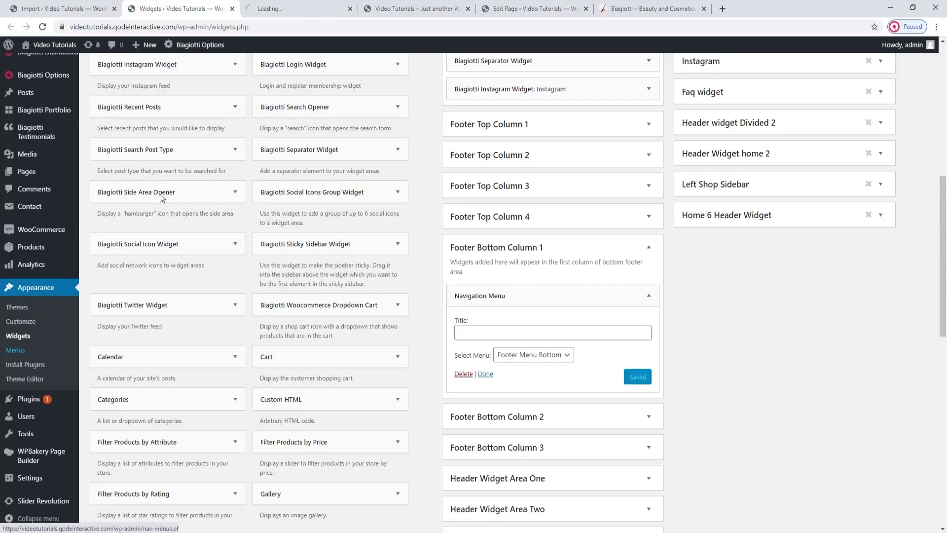
left_click(296, 14)
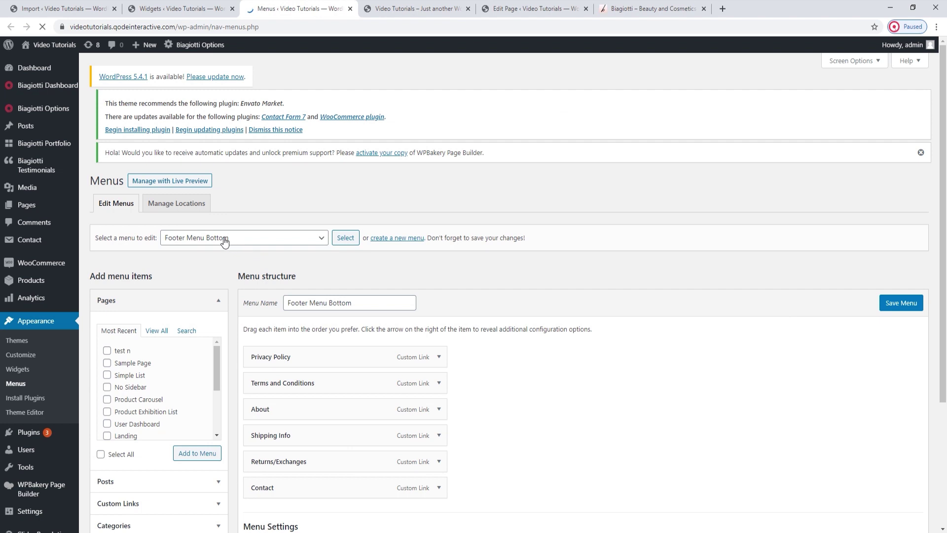
scroll(394, 259, "down", 2)
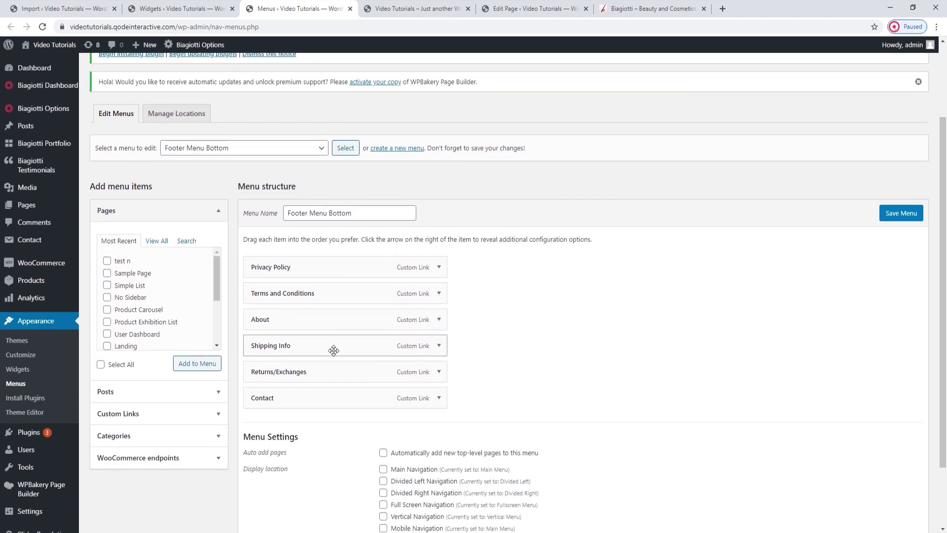
Expand the Privacy Policy item in Footer Menu Bottom, examine its navigation label and URL, and collapse it
left_click(439, 269)
scroll(300, 296, "down", 1)
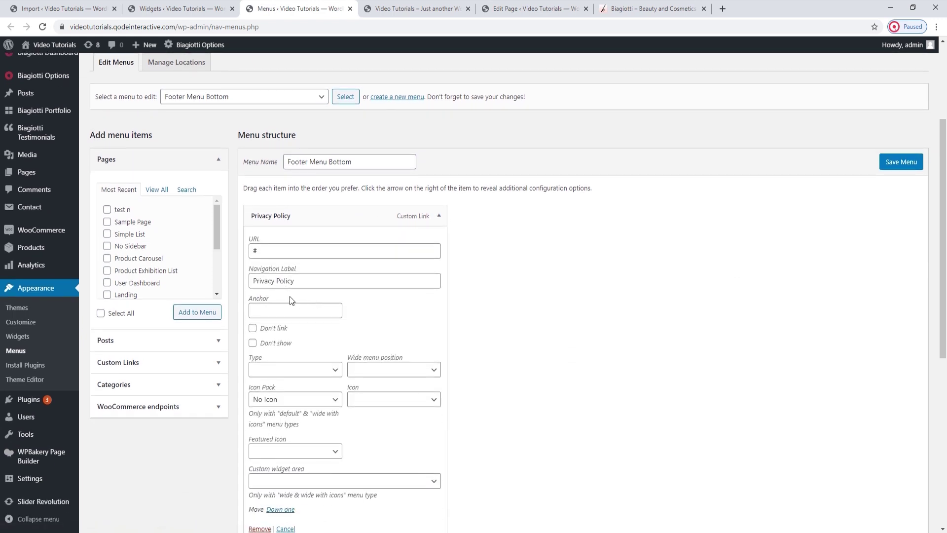
left_click_drag(300, 282, 254, 283)
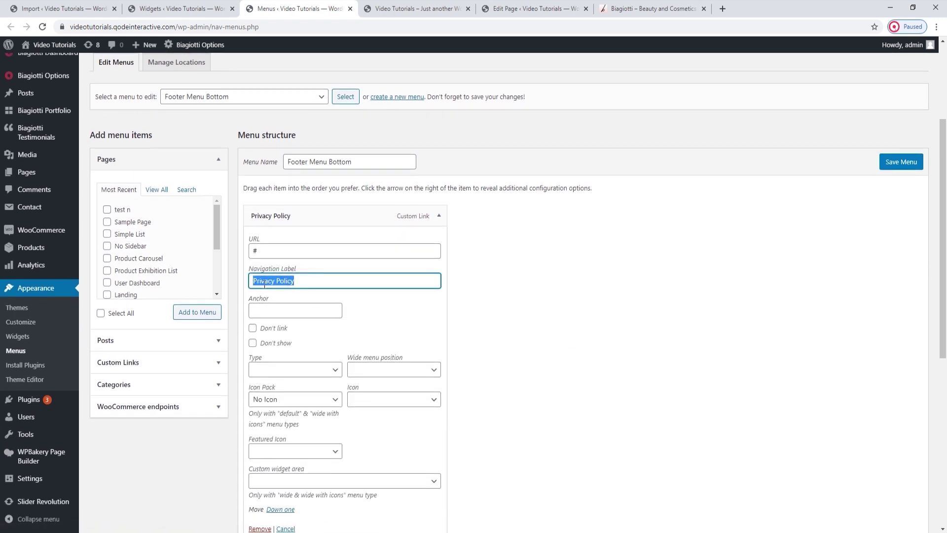
double_click(278, 252)
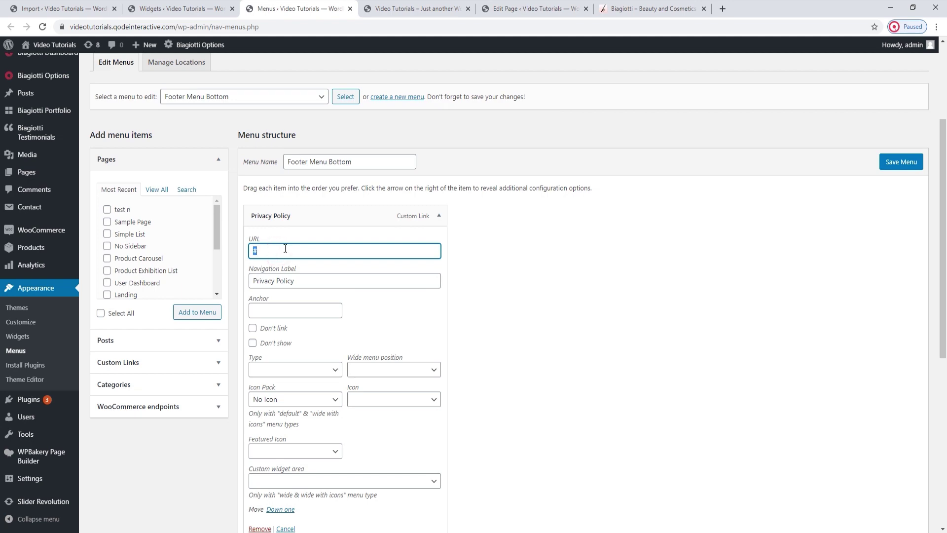
left_click(439, 215)
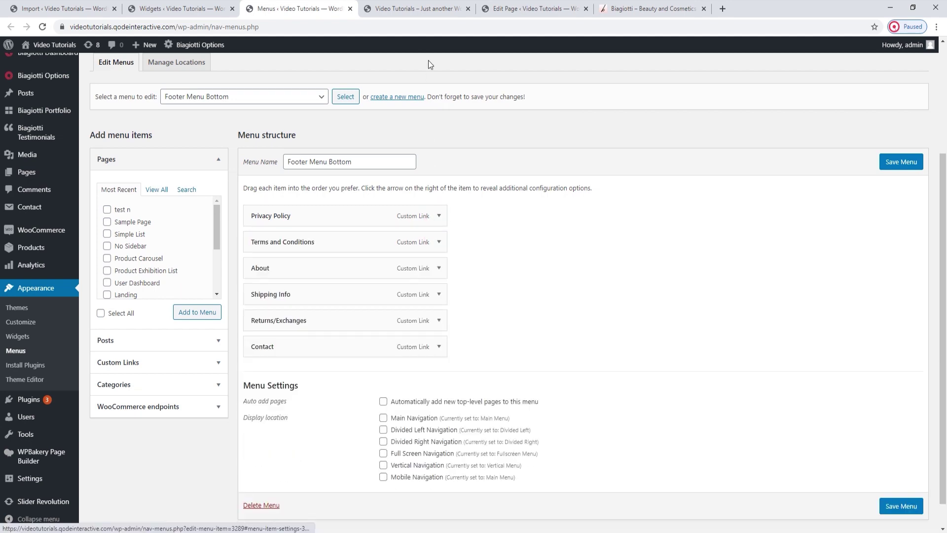
Return to the live home page and view it from the header and hero slider
left_click(419, 11)
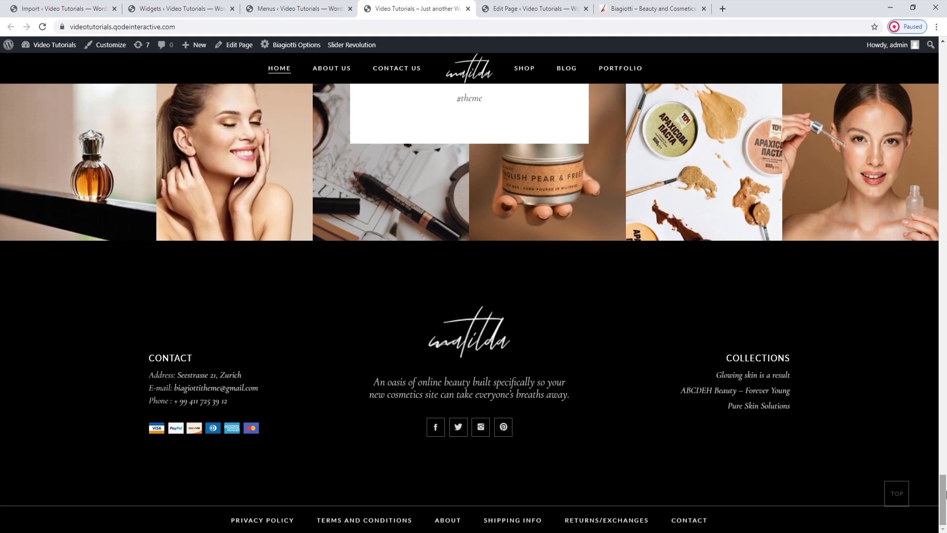
left_click_drag(944, 491, 942, 47)
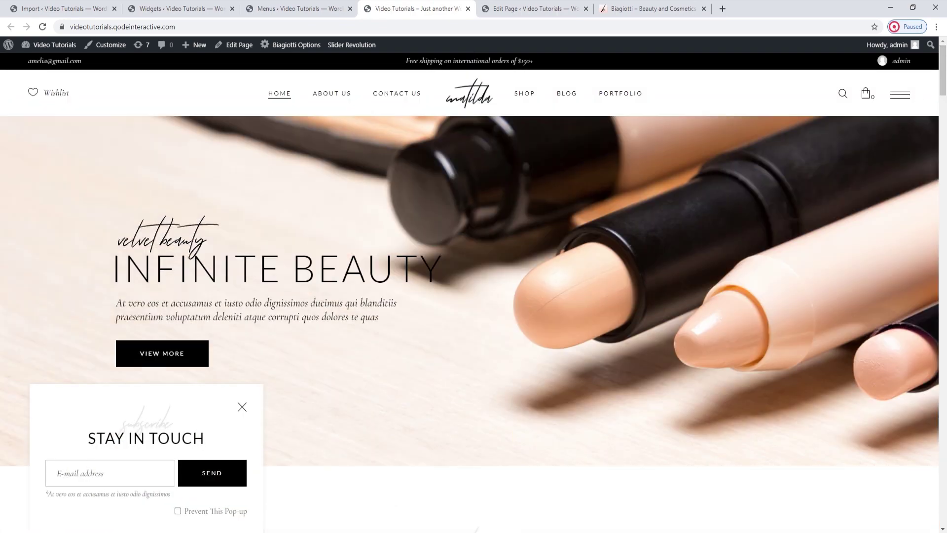